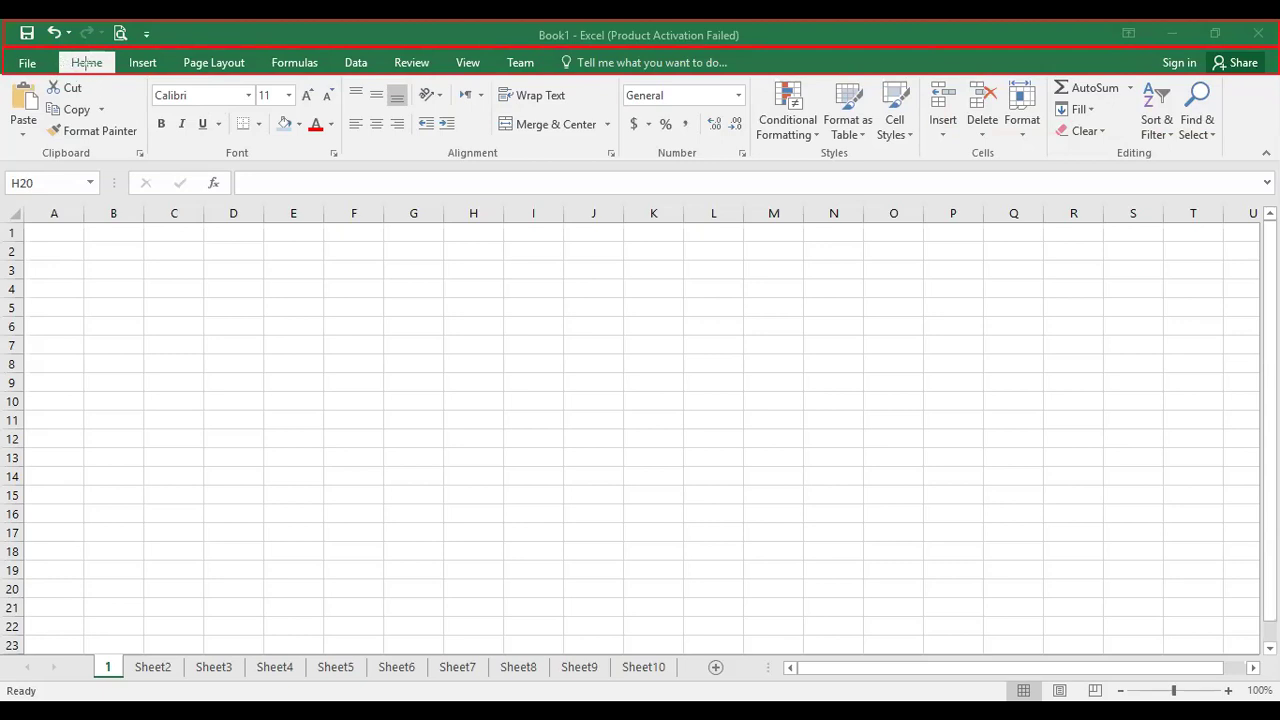
left_click_drag(147, 158, 1270, 158)
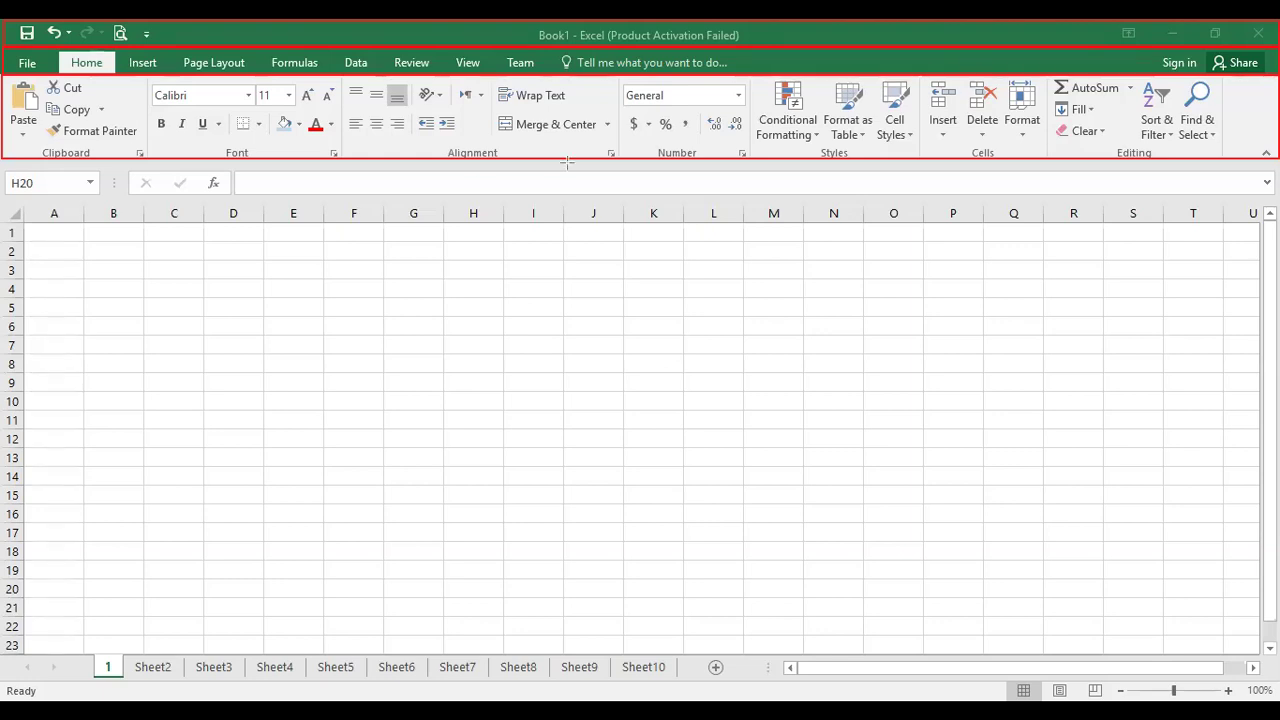
mouse_move(2, 163)
left_mouse_down()
mouse_move(113, 200)
mouse_move(1274, 197)
left_mouse_up()
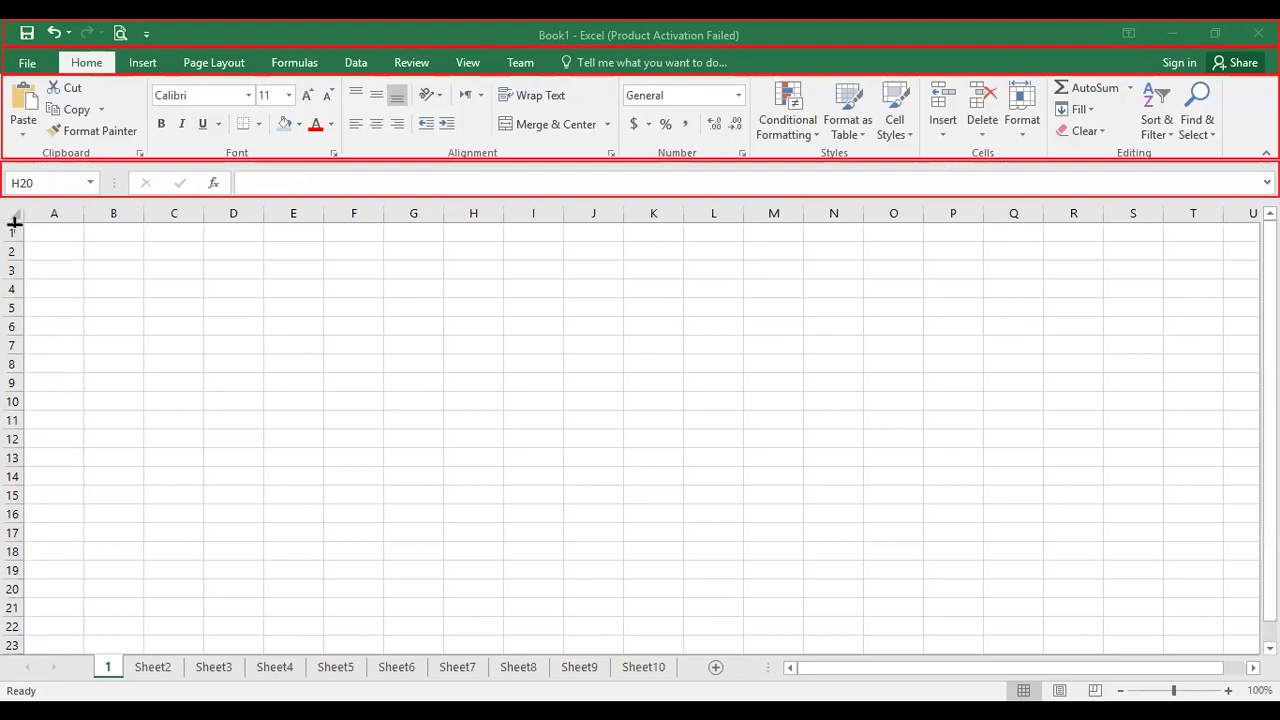
mouse_move(22, 220)
left_mouse_down()
mouse_move(1214, 578)
mouse_move(1261, 656)
left_mouse_up()
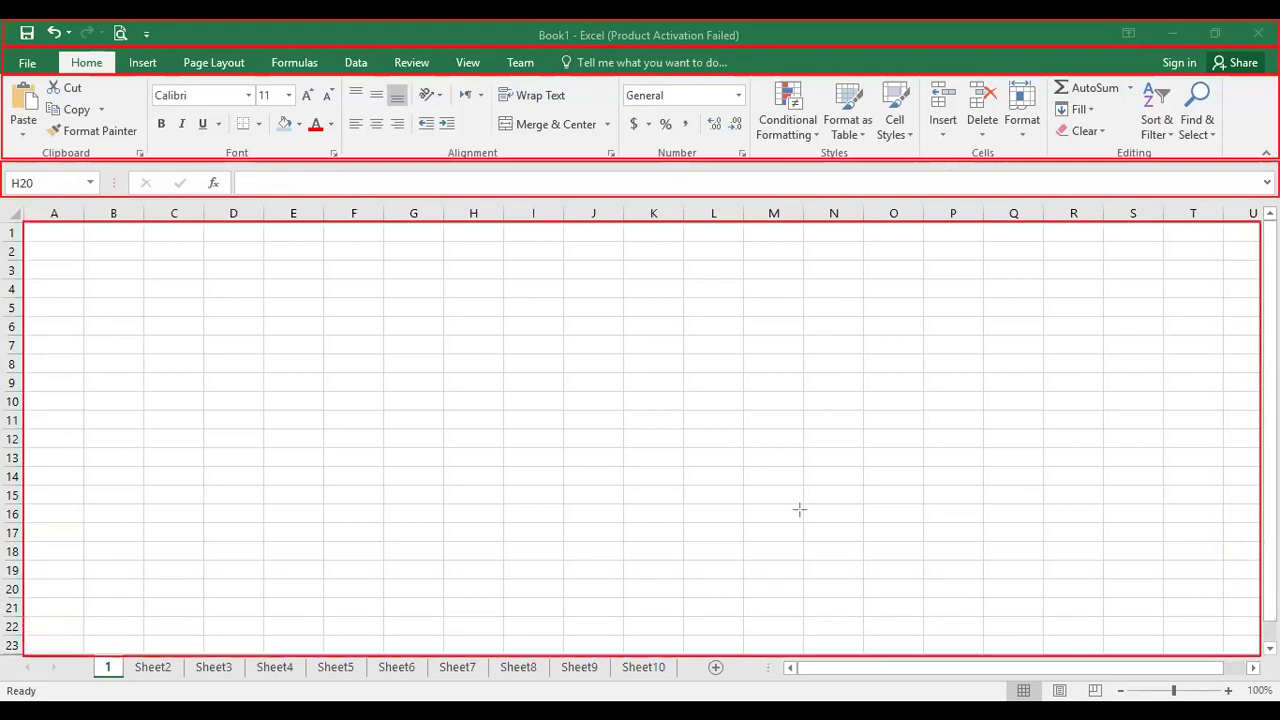
mouse_move(20, 205)
left_mouse_down()
mouse_move(874, 246)
mouse_move(1262, 222)
left_mouse_up()
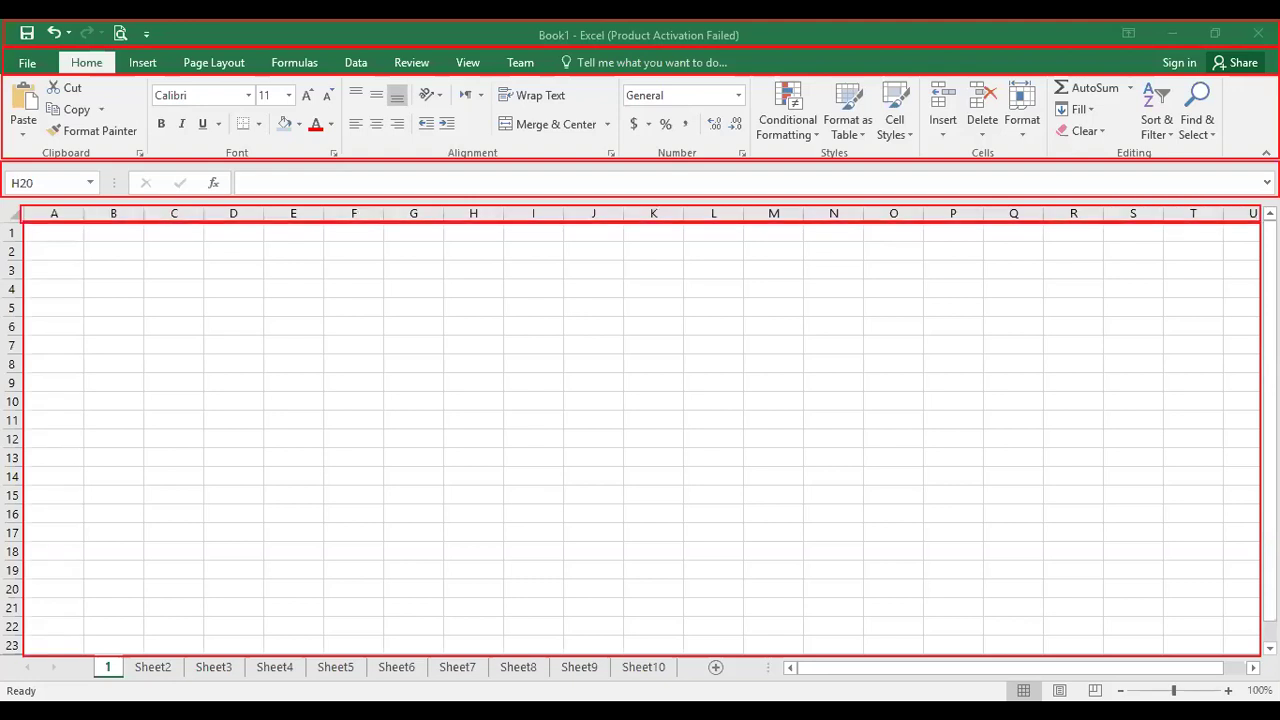
mouse_move(10, 218)
left_mouse_down()
mouse_move(12, 686)
mouse_move(12, 652)
left_mouse_up()
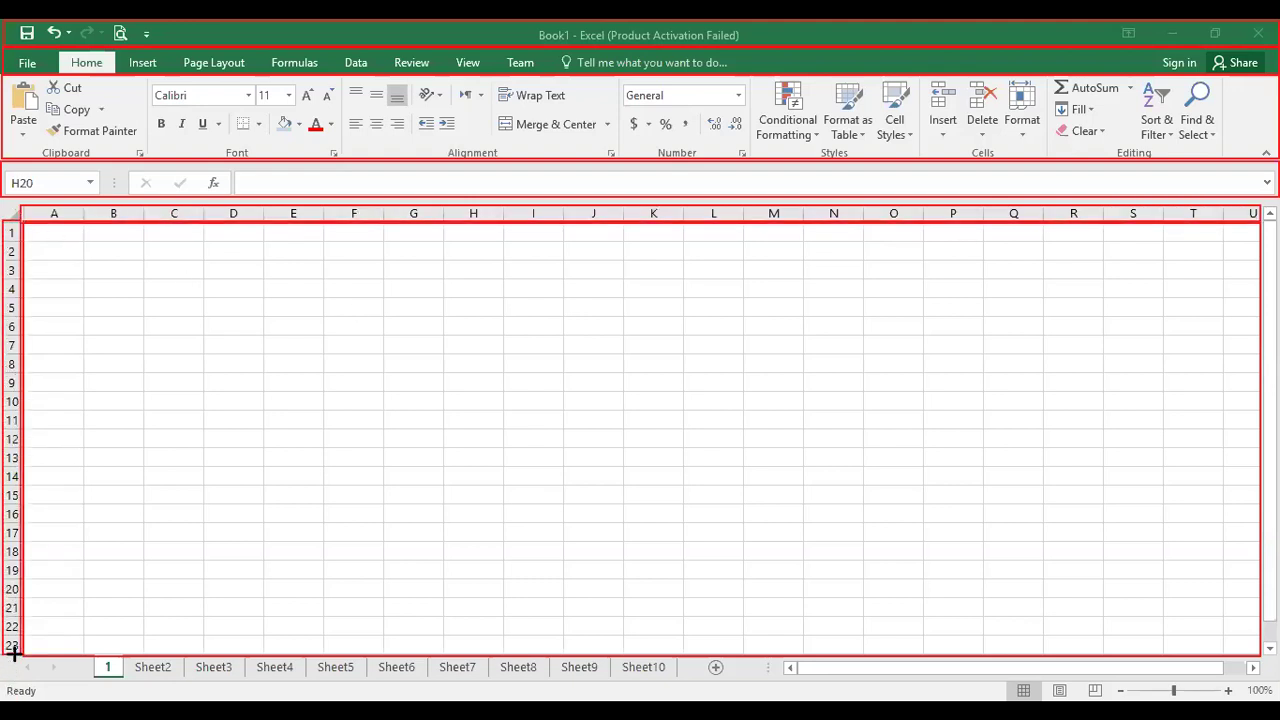
key("ctrl+z")
key("ctrl+z")
key("ctrl+z")
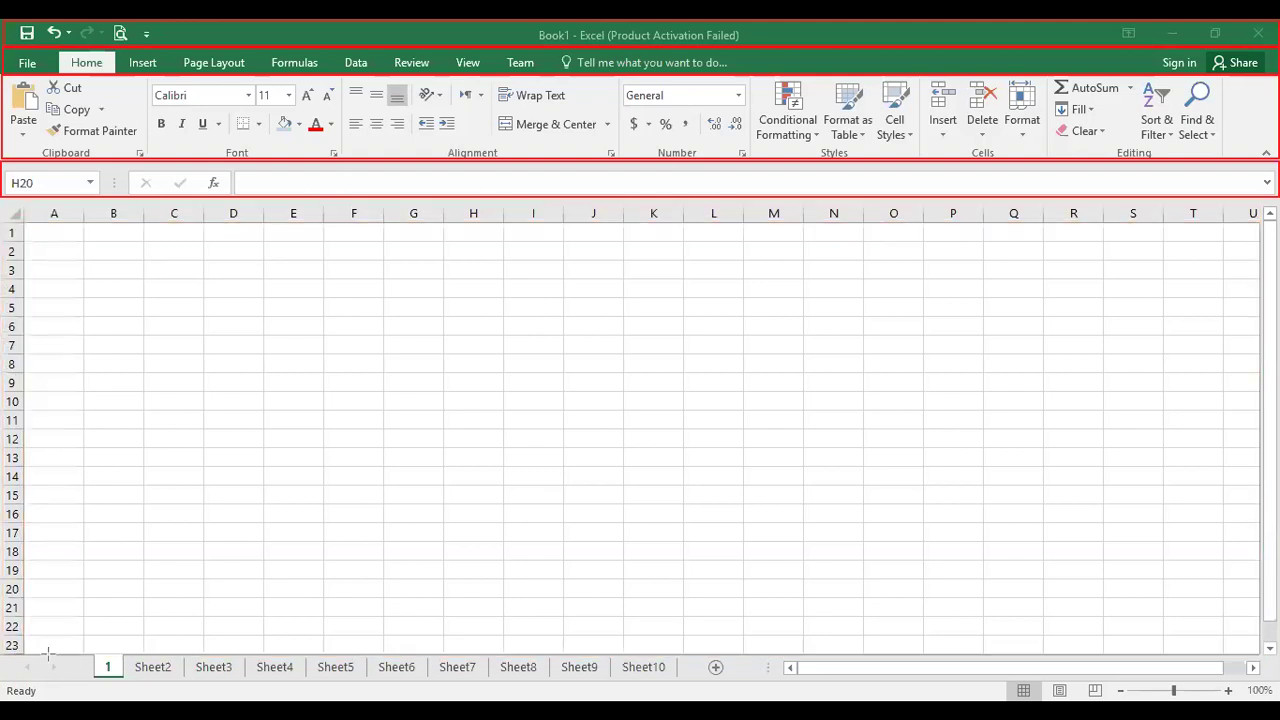
key("ctrl+z")
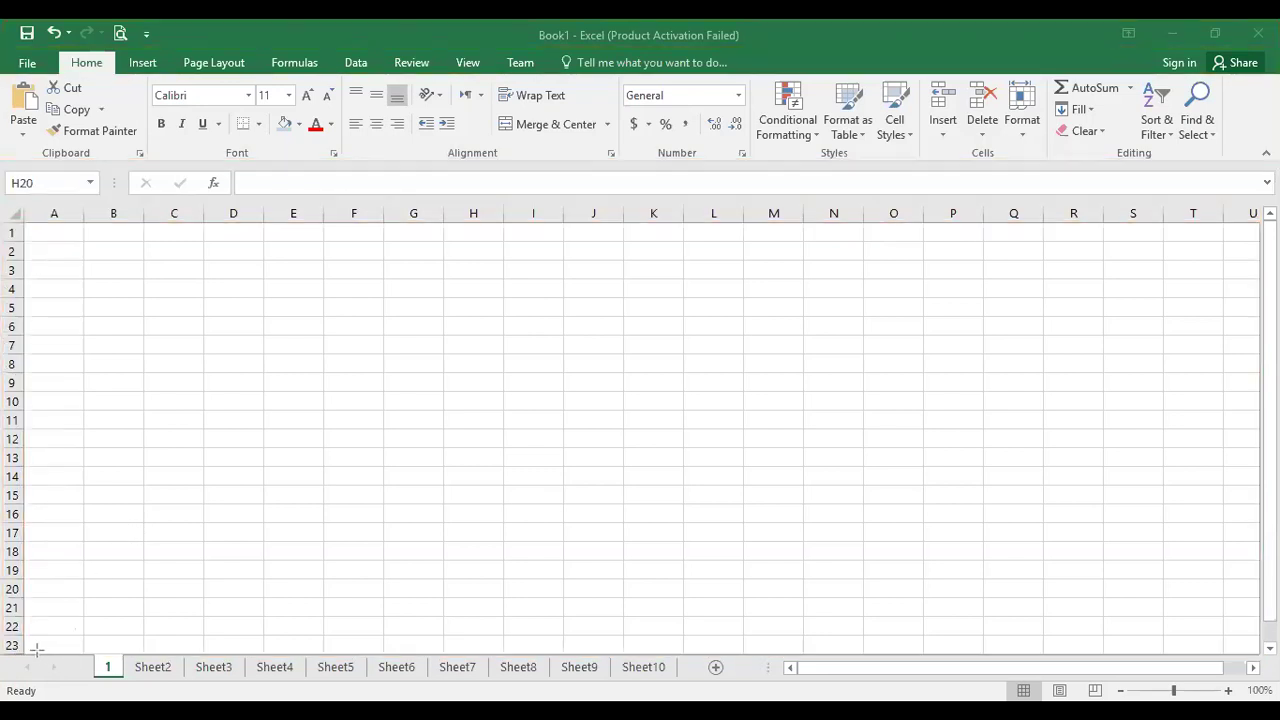
mouse_move(6, 654)
left_mouse_down()
mouse_move(546, 603)
mouse_move(1277, 680)
left_mouse_up()
left_click(92, 70)
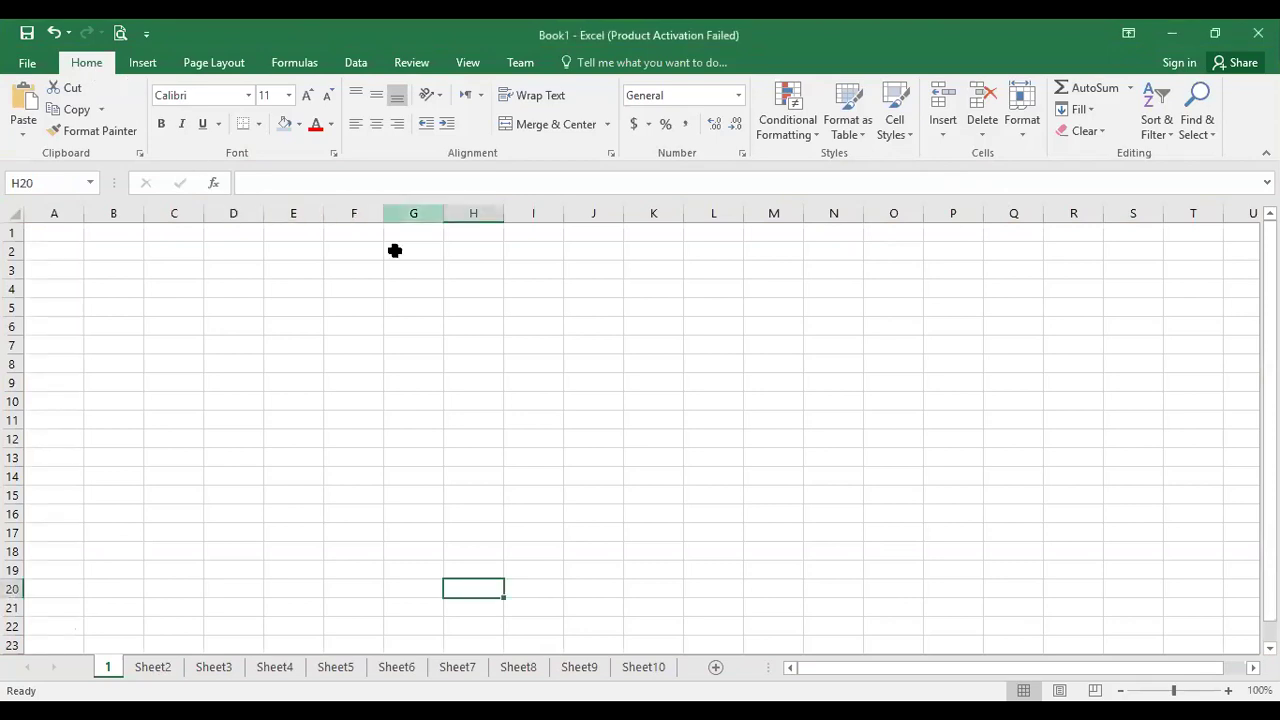
Enter the number 15 in cell F5.
left_click(338, 302)
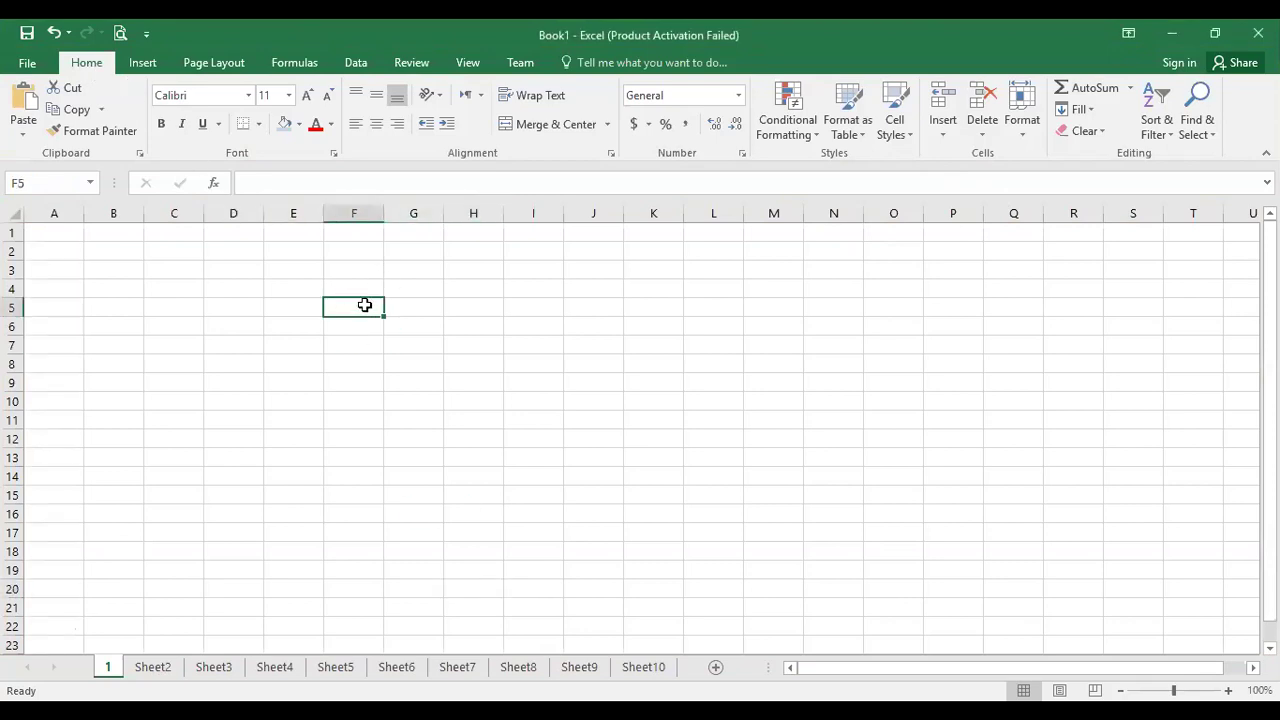
type("15")
left_click(400, 362)
Format the number in cell F5 with the Arabic Typesetting font at size 48.
left_click(361, 307)
left_click(248, 95)
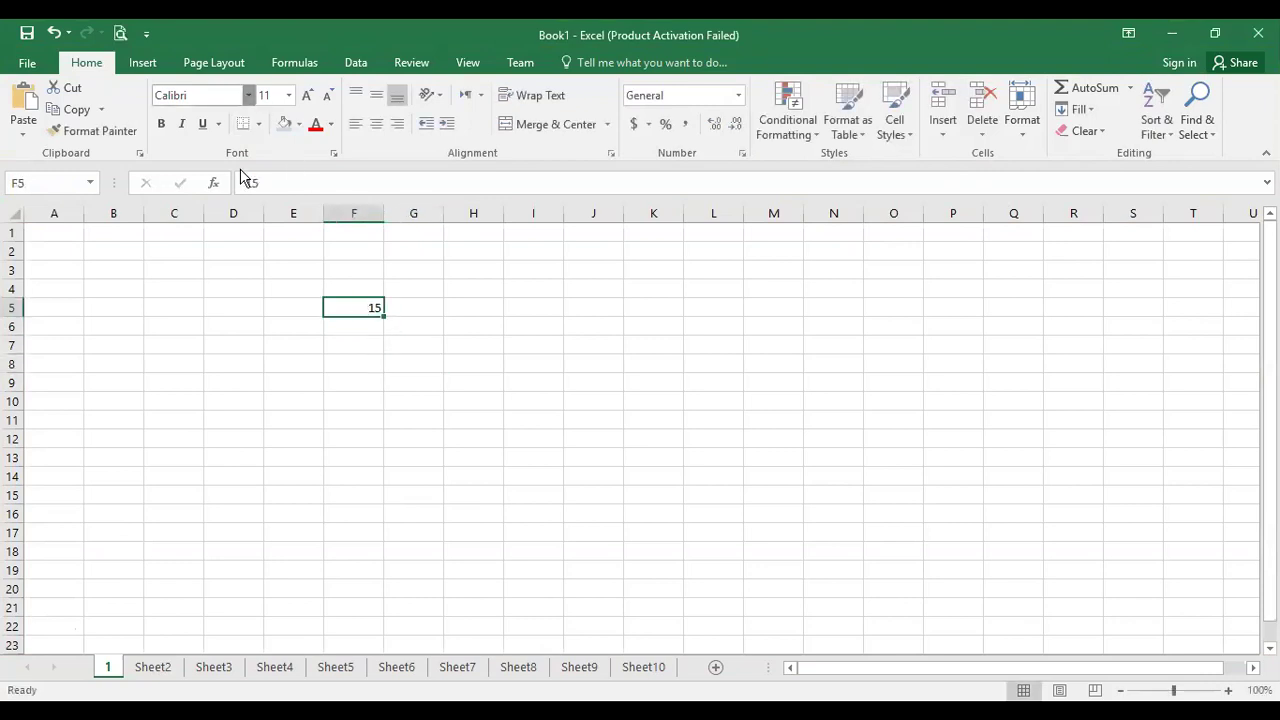
left_click(230, 297)
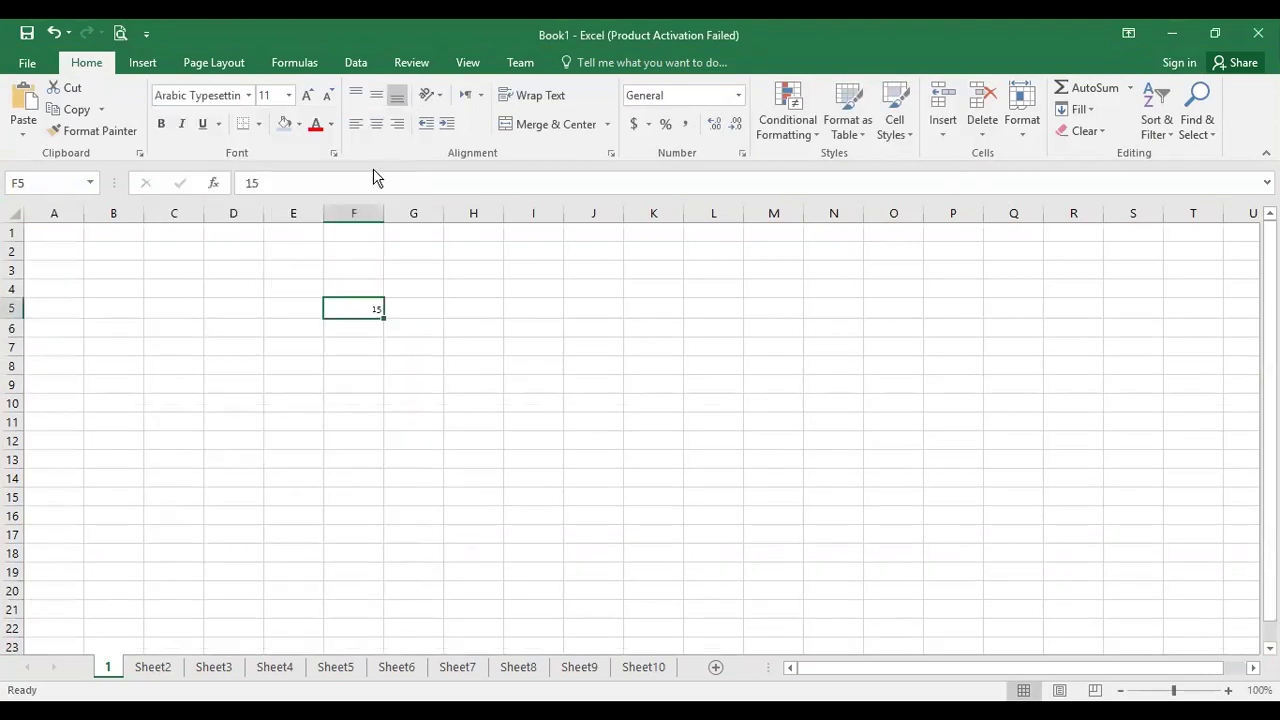
left_click(289, 101)
left_click(270, 365)
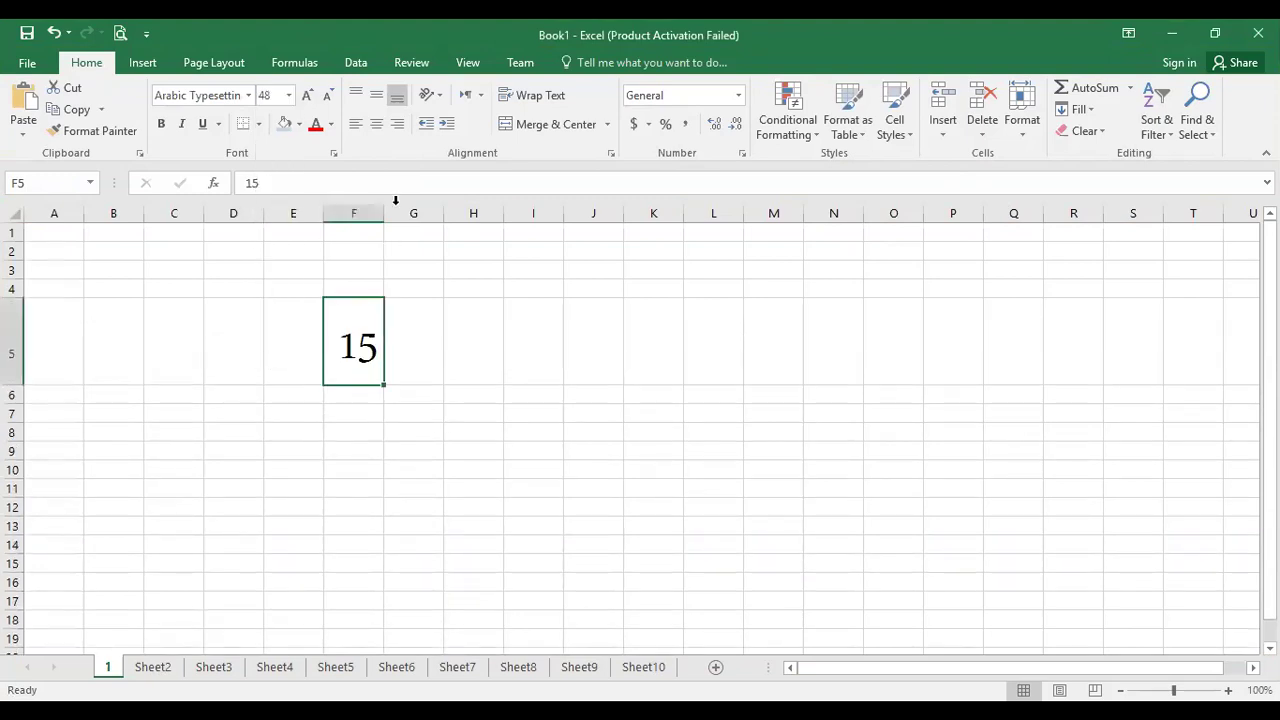
left_click(308, 95)
left_click(327, 95)
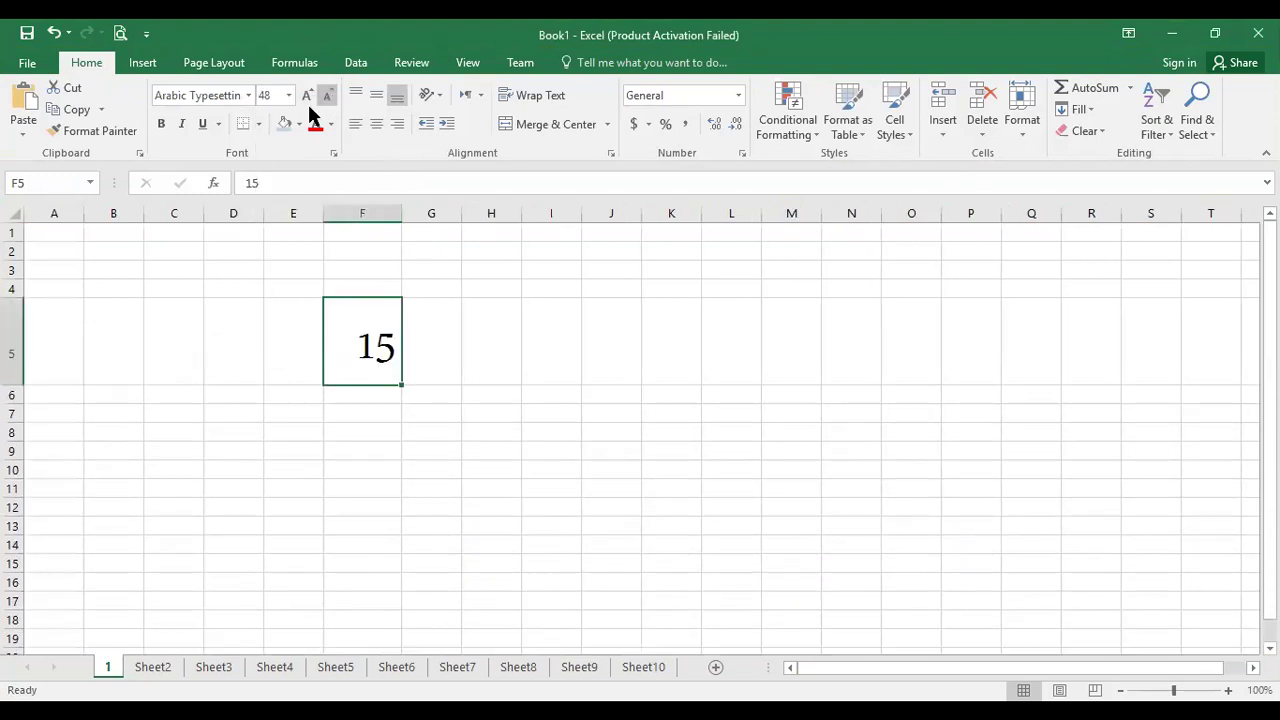
Give cell F5 a light blue fill, red text and thick outside borders.
left_click(284, 123)
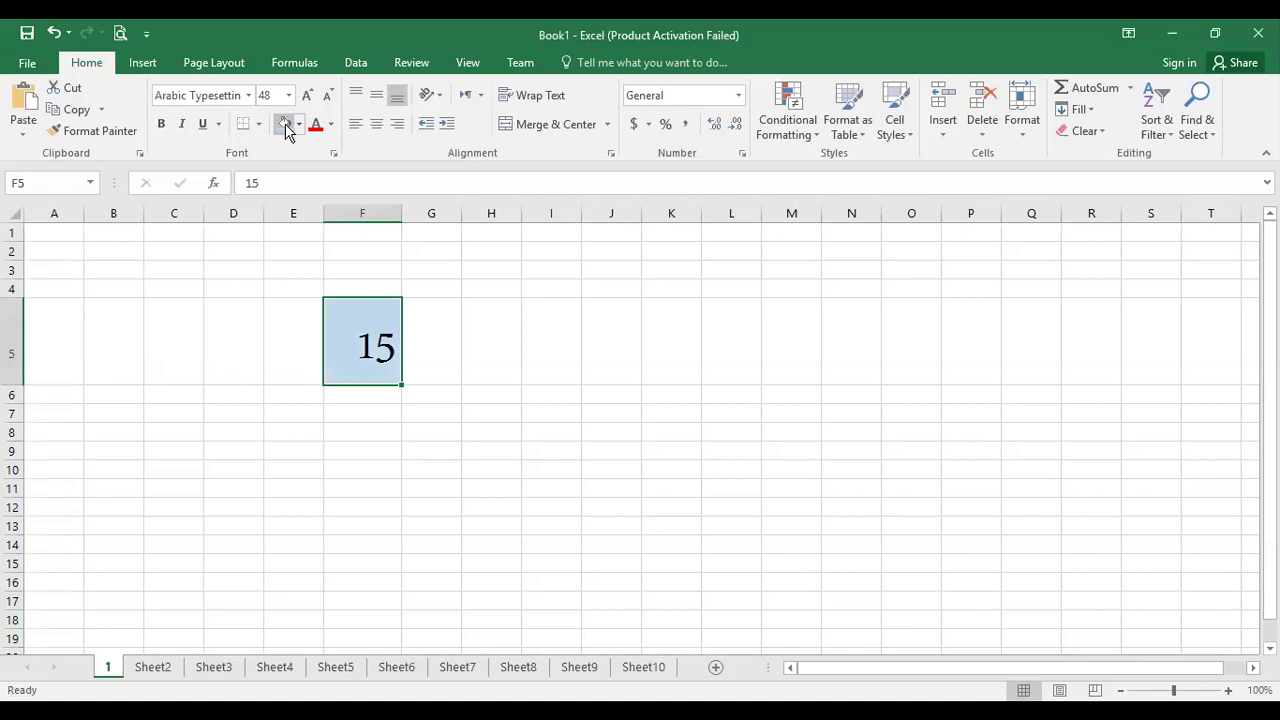
left_click(315, 127)
left_click(259, 124)
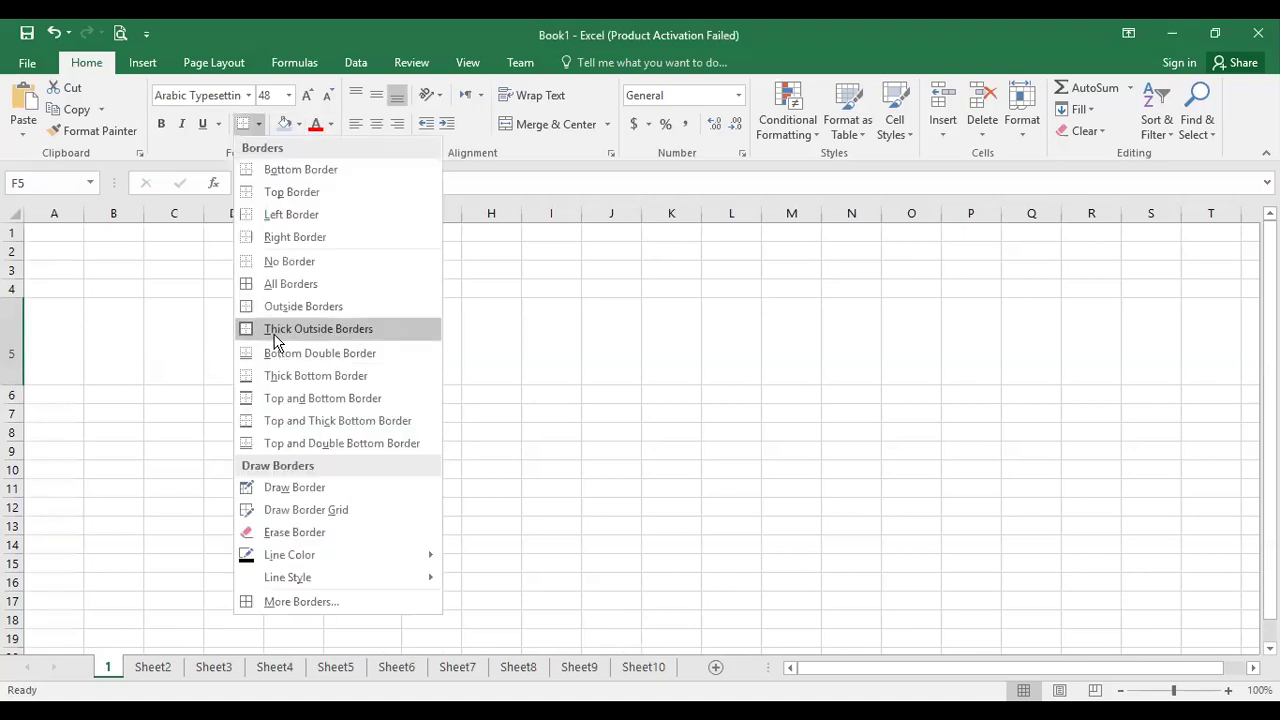
left_click(246, 330)
left_click(430, 347)
left_click(363, 328)
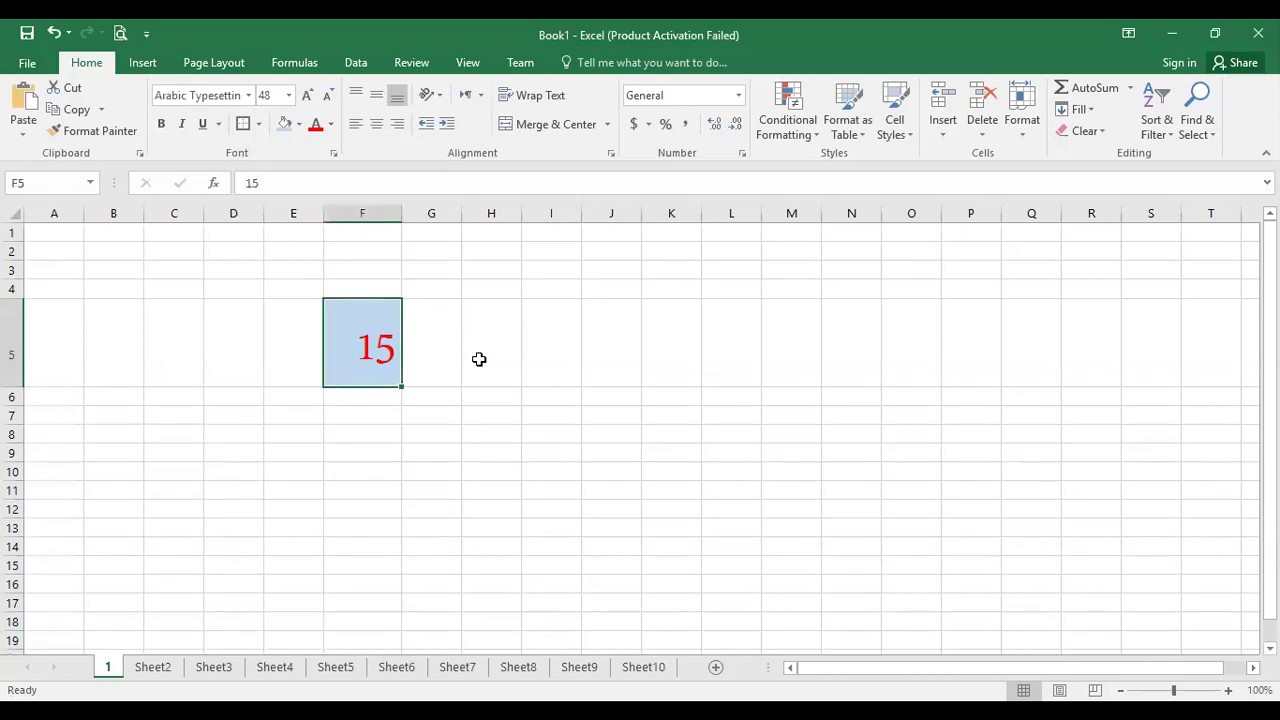
Make the number in cell F5 bold and underlined.
left_click(161, 124)
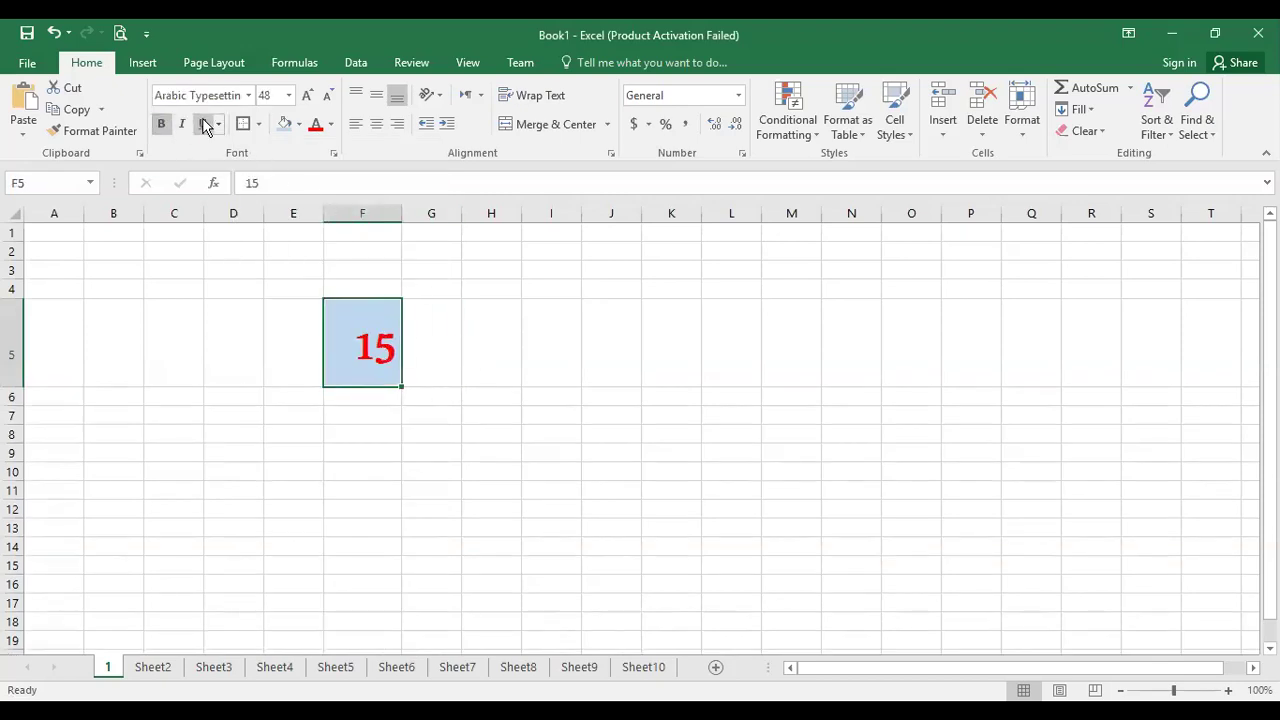
left_click(182, 124)
left_click(182, 124)
left_click(201, 124)
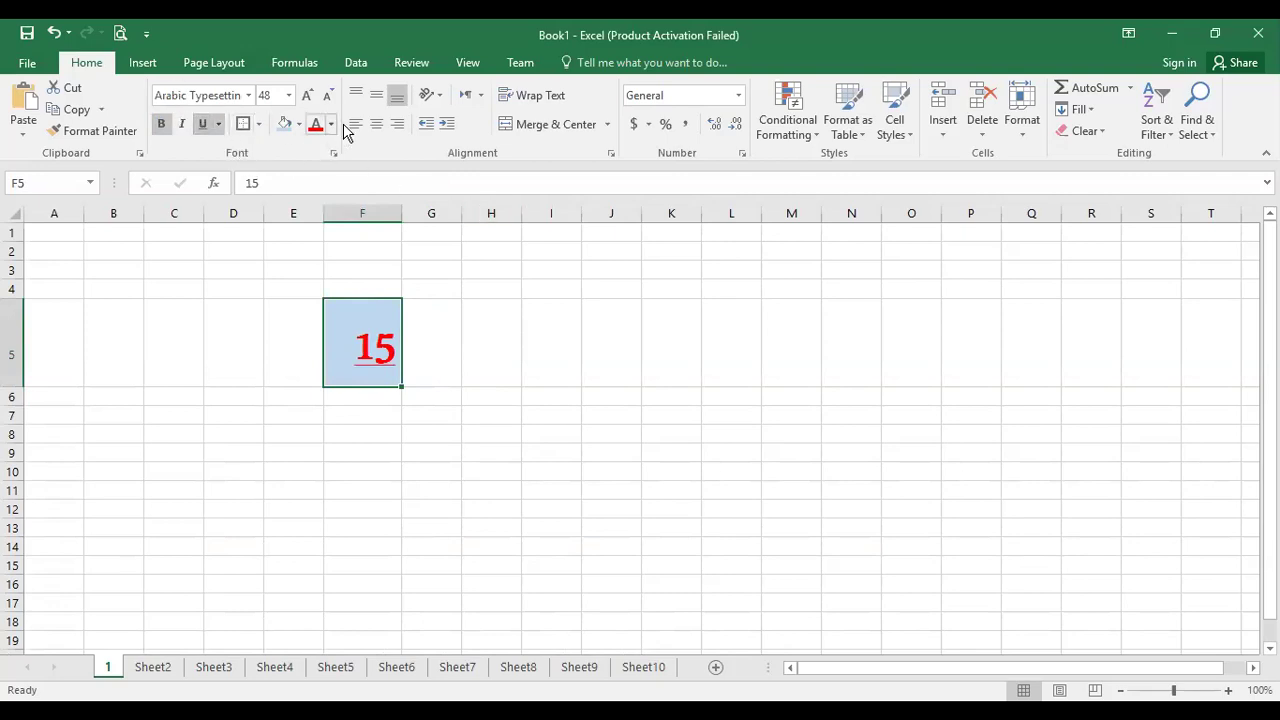
Align the content of cell F5 to the vertical middle and reduce its font size to 26.
left_click(380, 95)
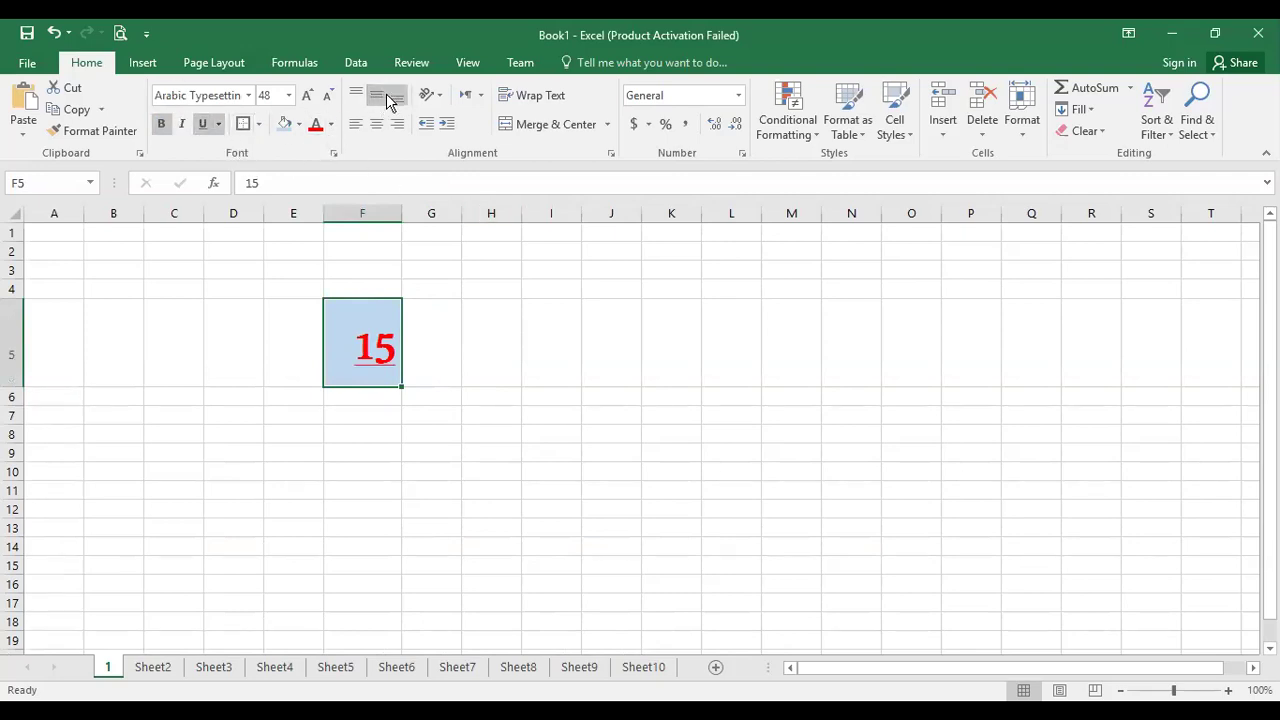
left_click(356, 95)
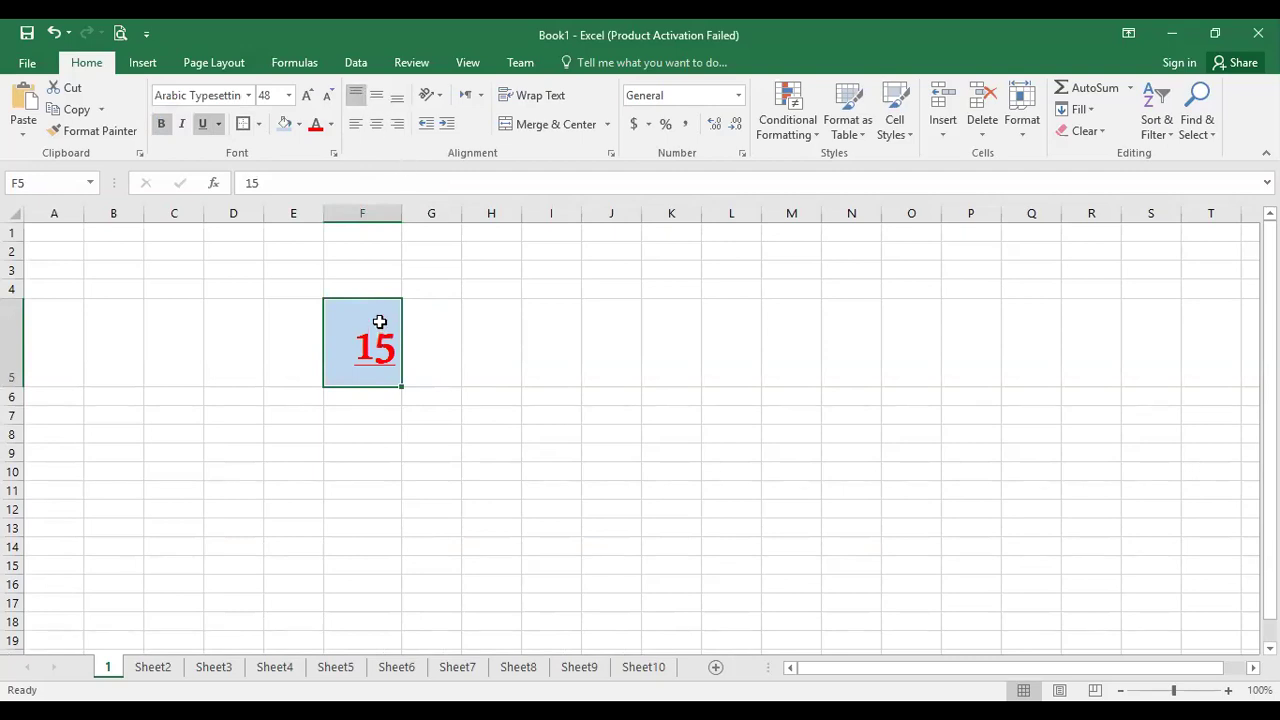
left_click(330, 95)
left_click(330, 95)
left_click(330, 95)
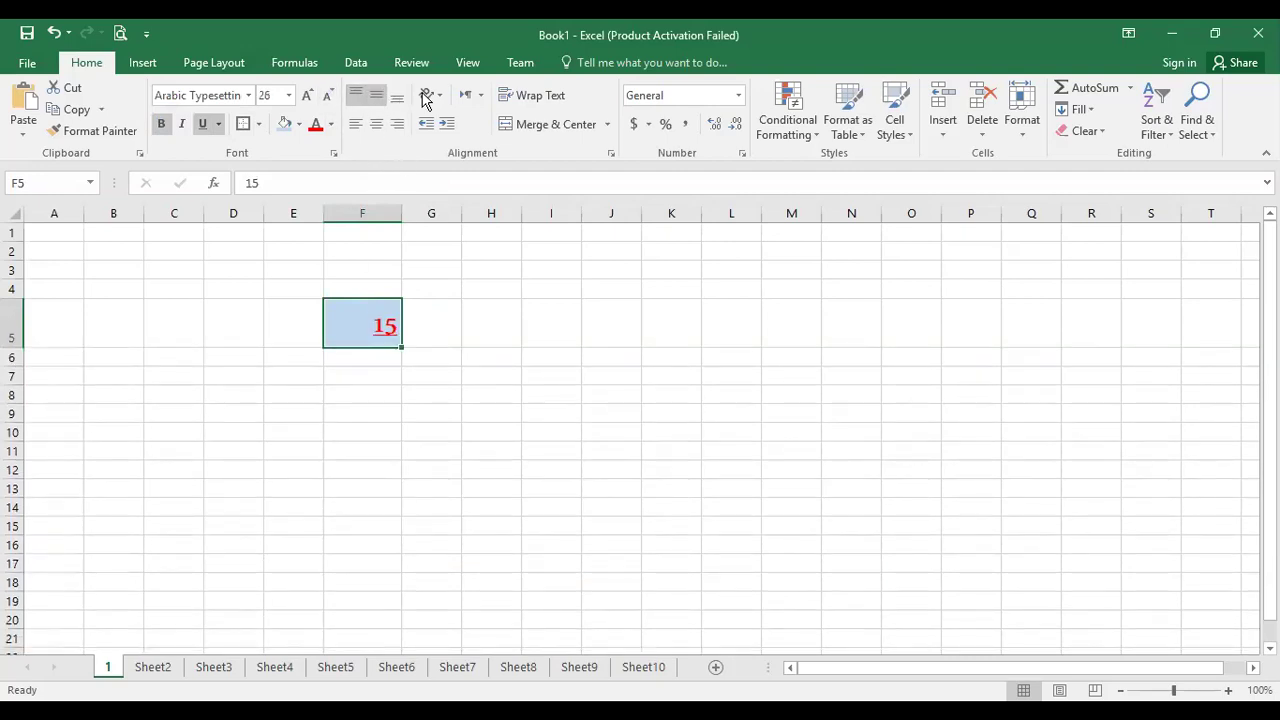
Try centre and right alignment on cell F5, then left-align it and increase its indent by one level.
left_click(377, 123)
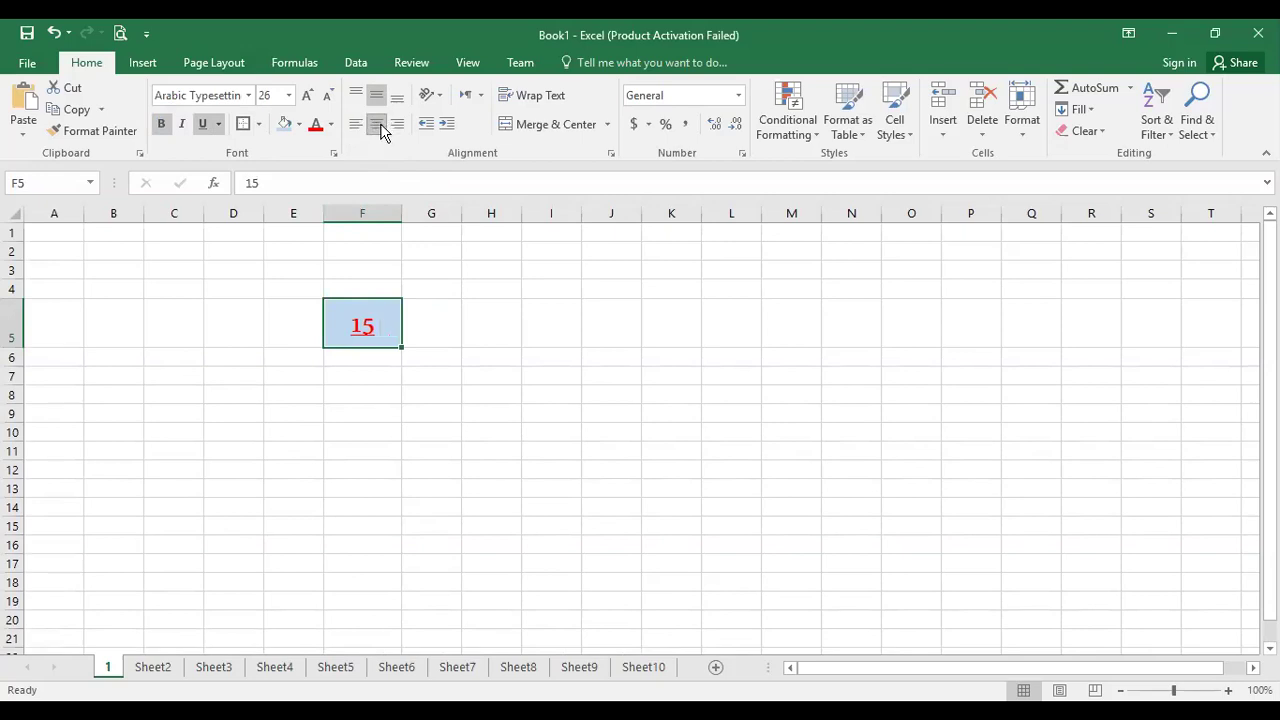
left_click(398, 125)
left_click(356, 124)
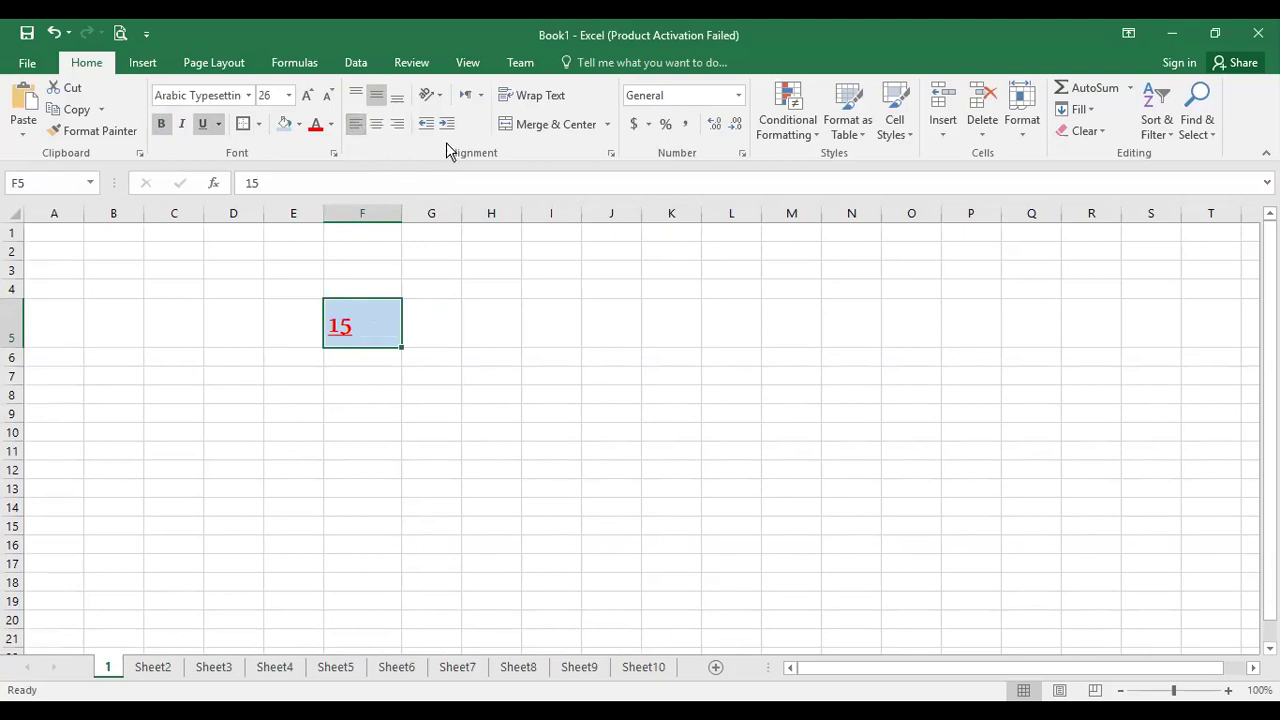
left_click(446, 124)
left_click(433, 95)
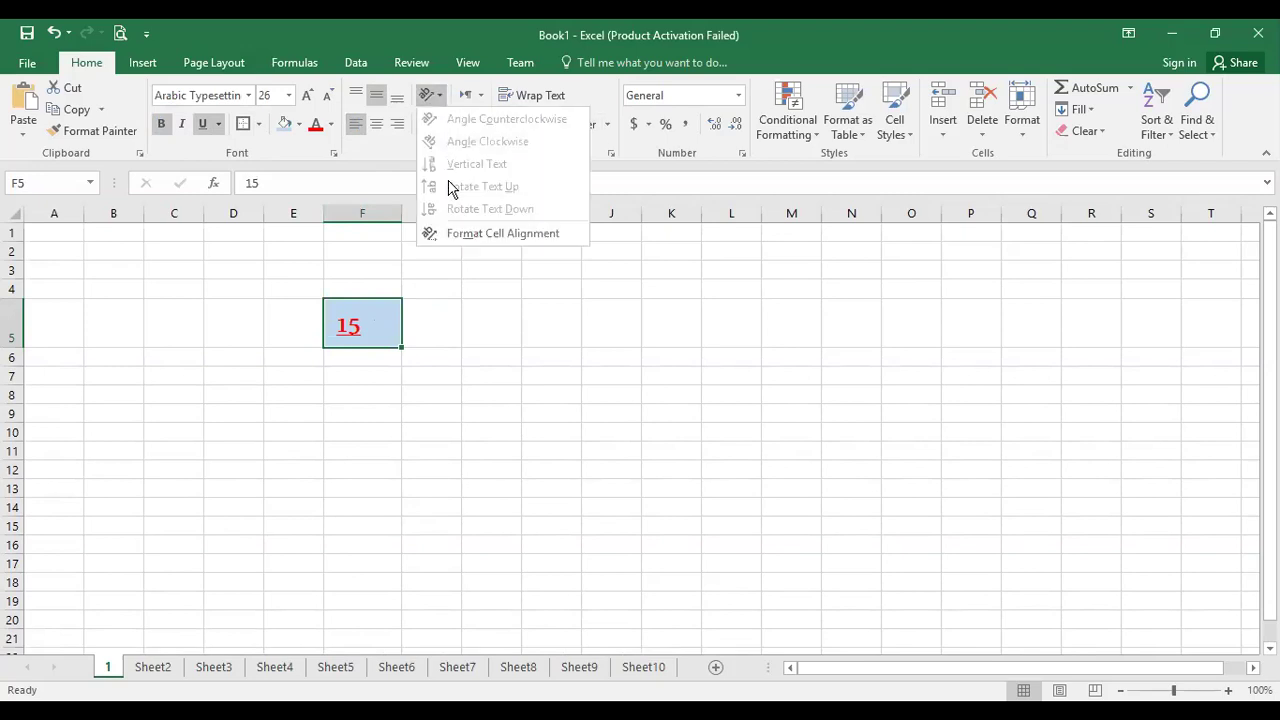
left_click(459, 235)
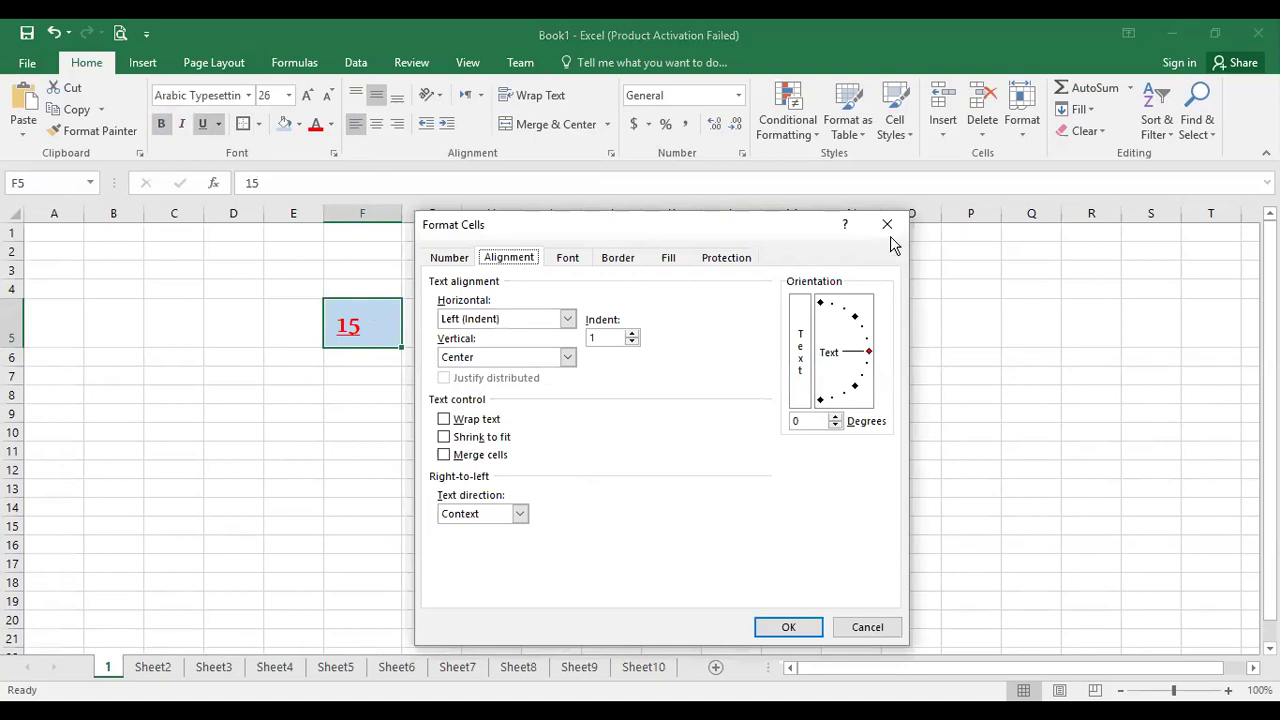
left_click(889, 222)
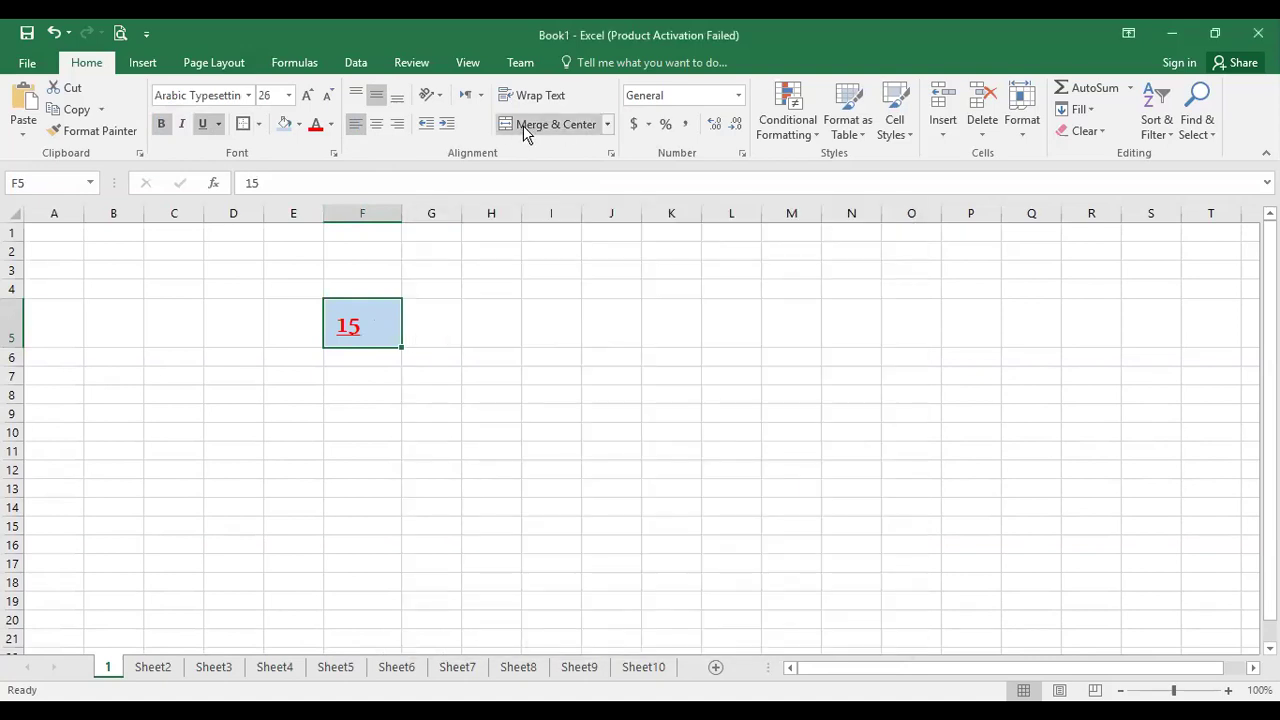
Merge and center cells F5 and G5, trying Unmerge Cells once before merging them again.
left_click_drag(431, 325, 386, 314)
left_click(570, 120)
left_click(607, 124)
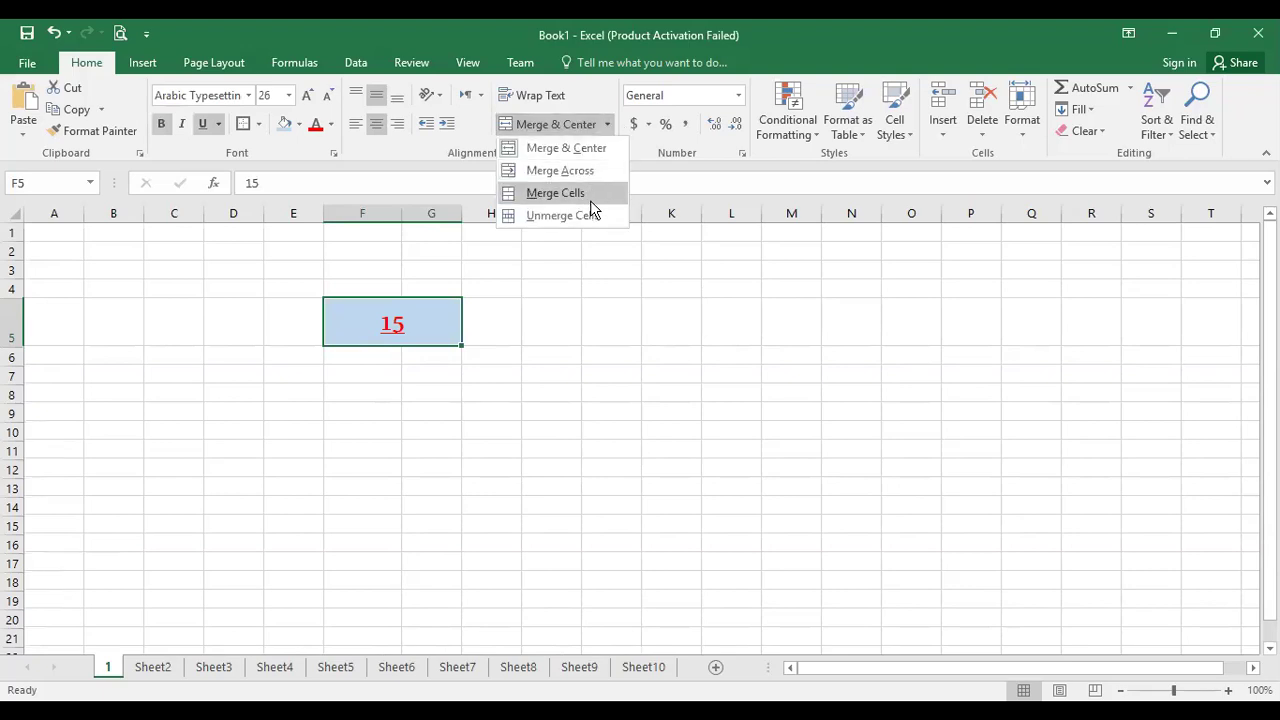
left_click(591, 214)
left_click(594, 126)
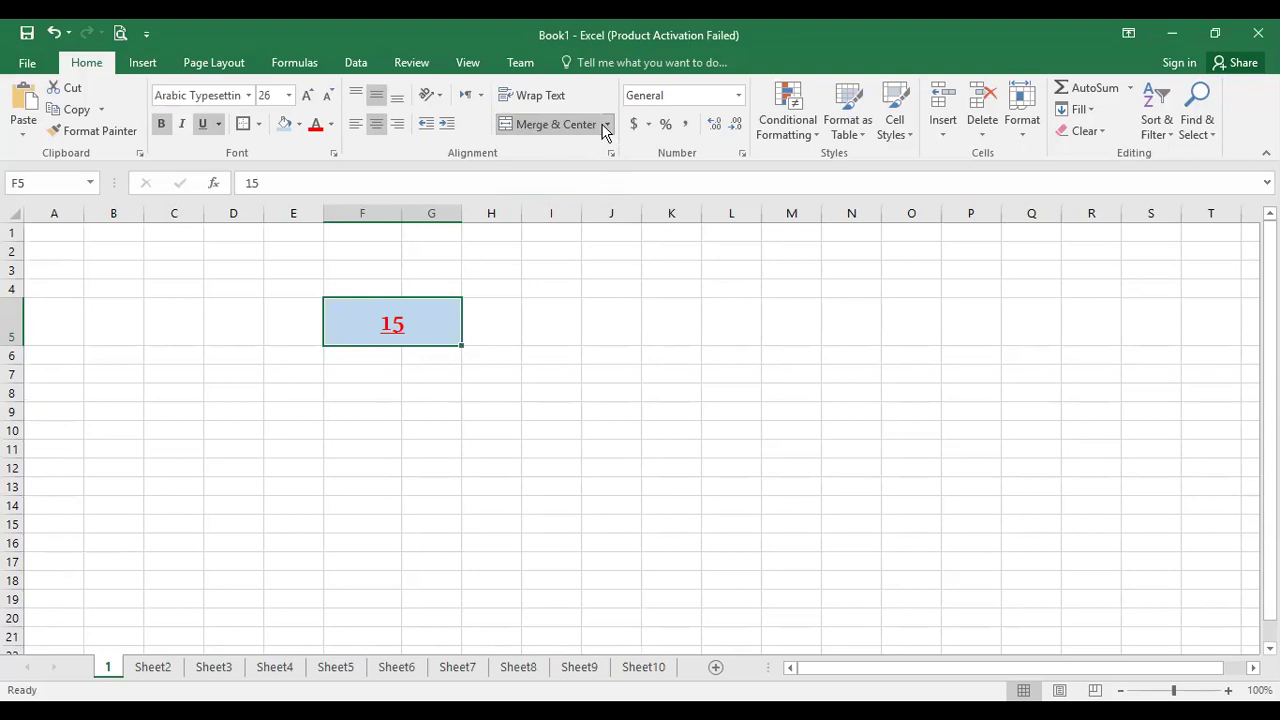
left_click(605, 126)
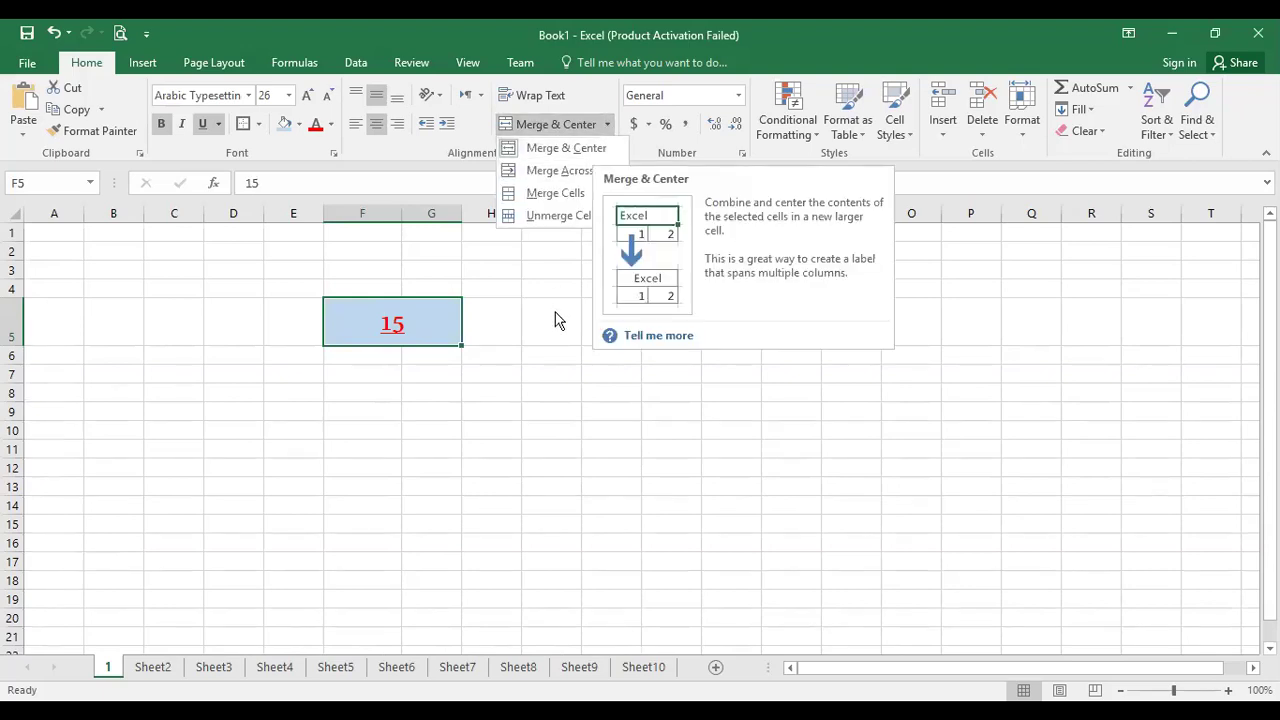
key("Escape")
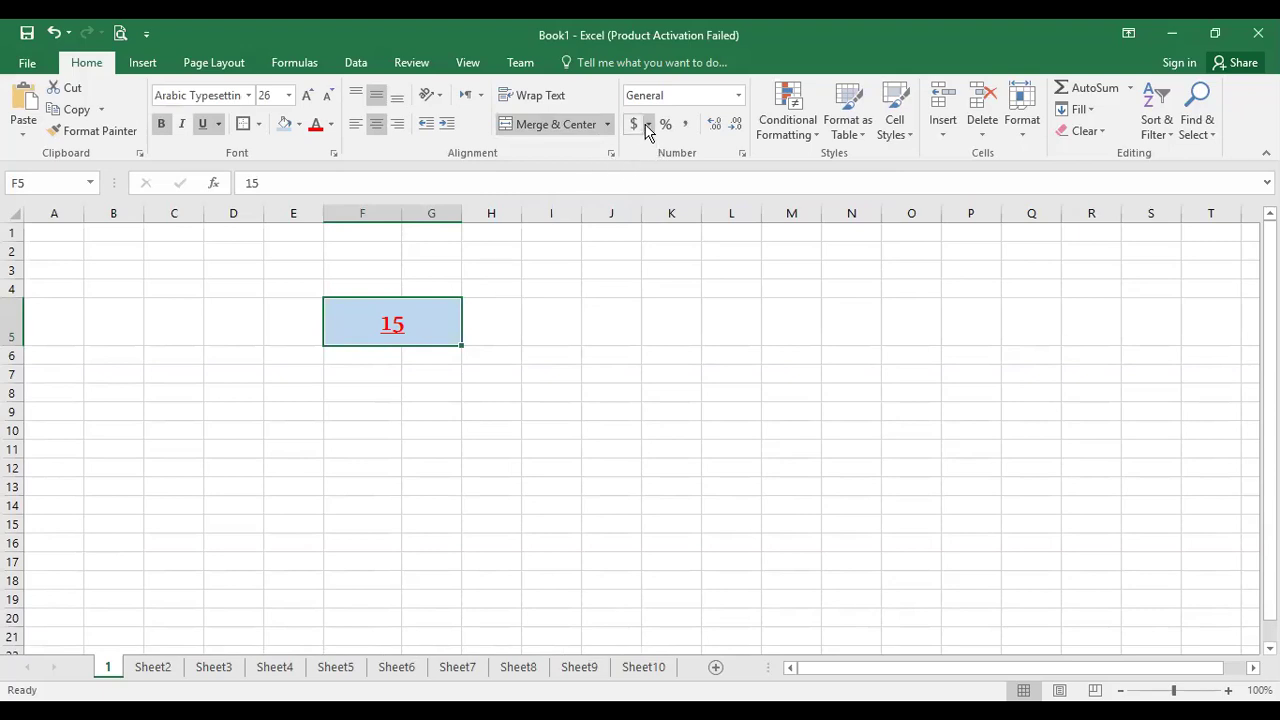
Enter the number 152648 in cell J5.
left_click(628, 316)
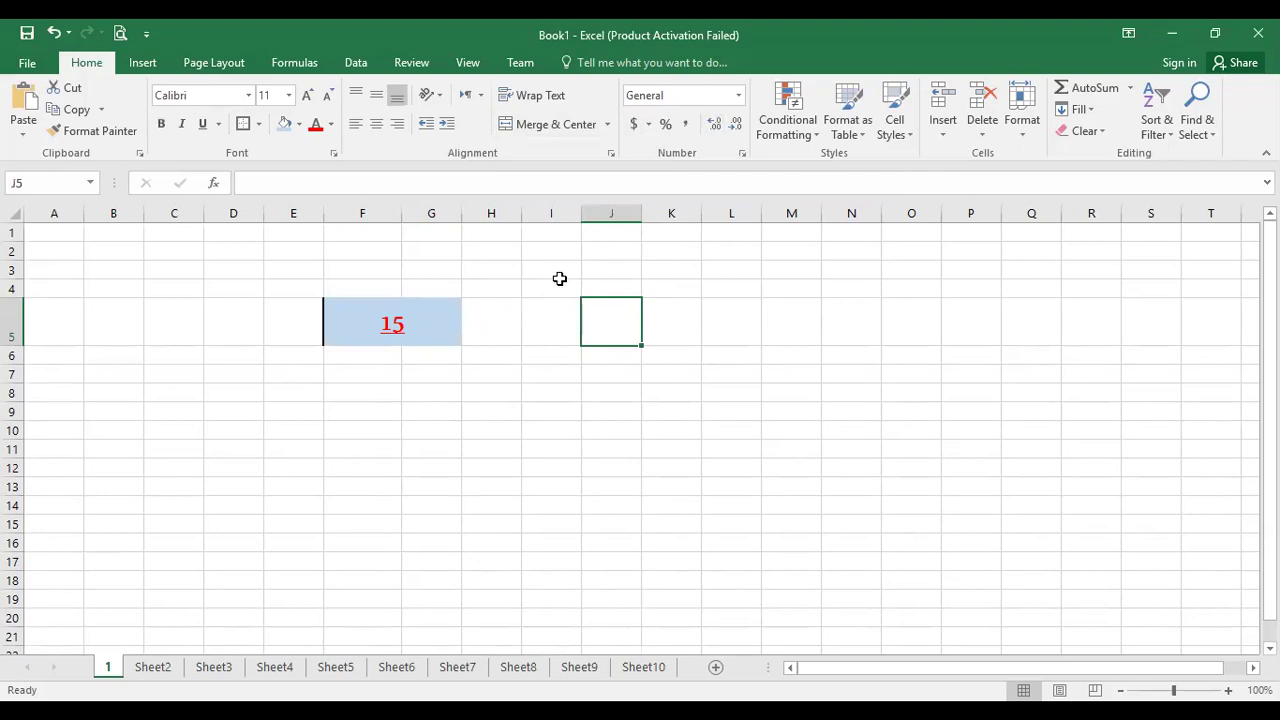
type("152648")
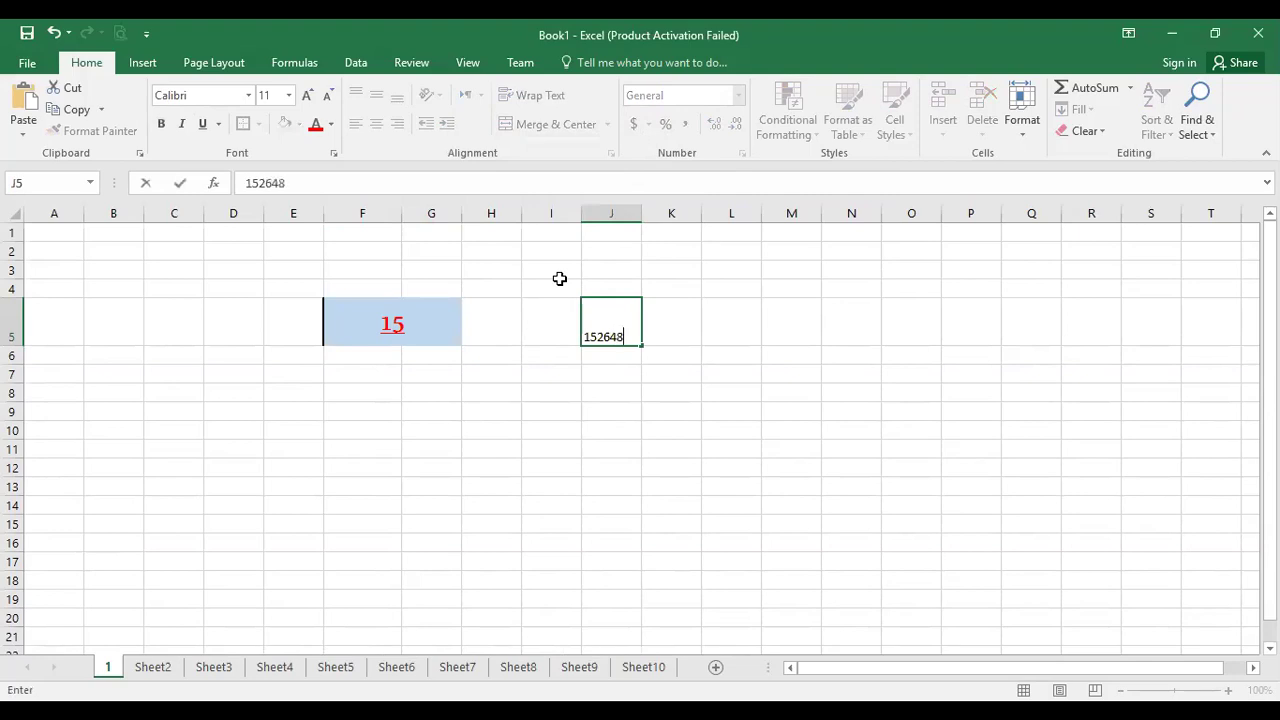
key("Right")
key("Left")
Copy the number from cell J5 into J6 and clear cell J5.
key("ctrl+c")
key("Down")
key("ctrl+v")
key("Up")
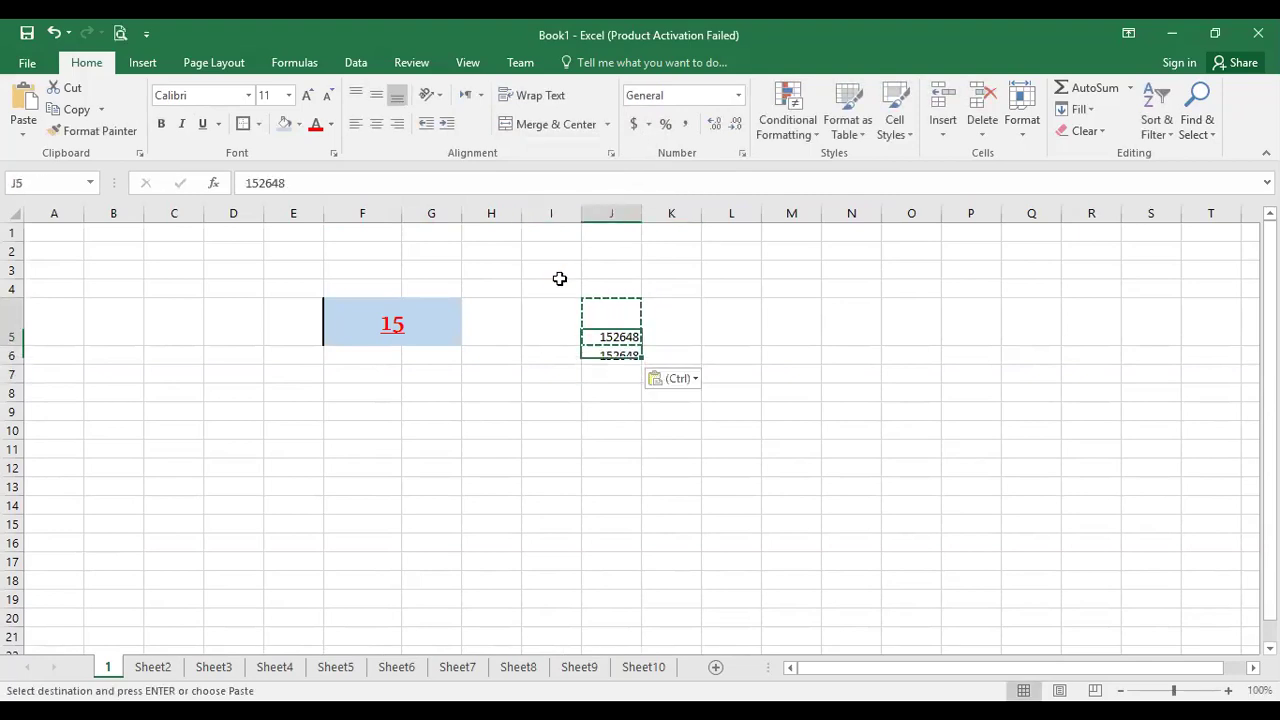
key("Delete")
left_click(626, 372)
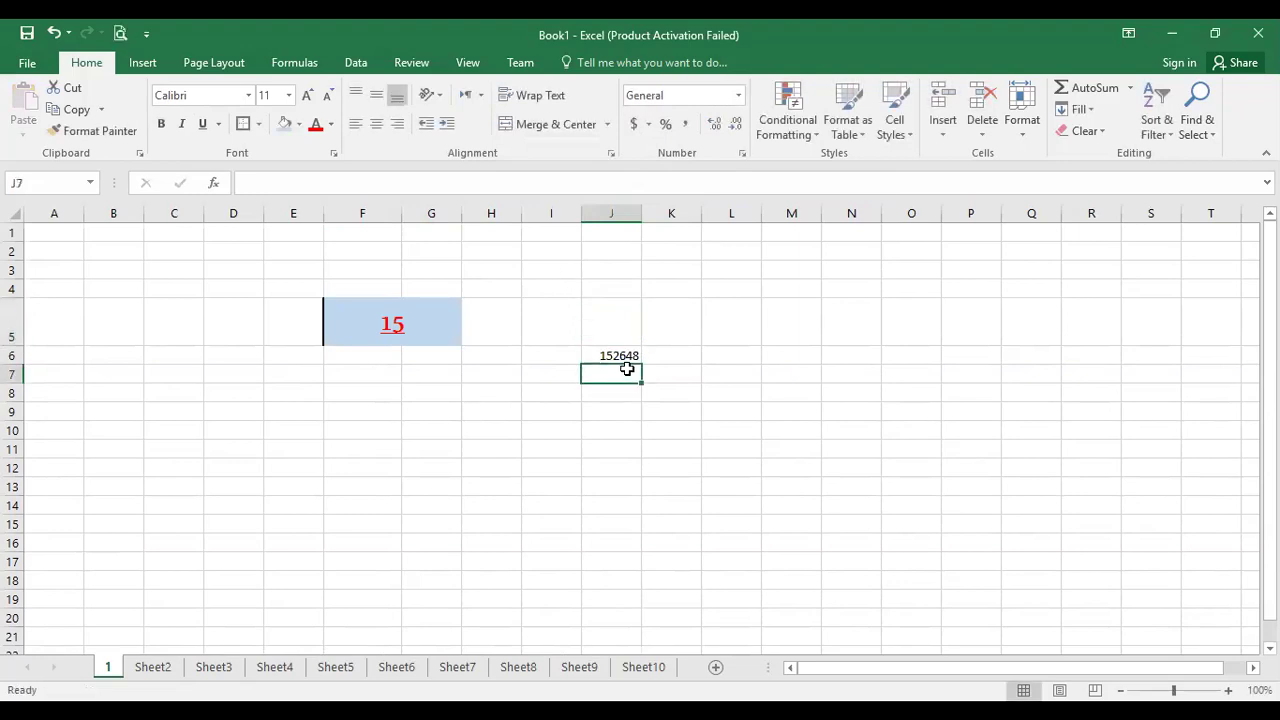
Increase the decimal display of the number in cell J6 to one decimal place.
scroll(626, 369, "up", 10, "ctrl")
scroll(626, 369, "up", 5, "ctrl")
left_click(620, 462)
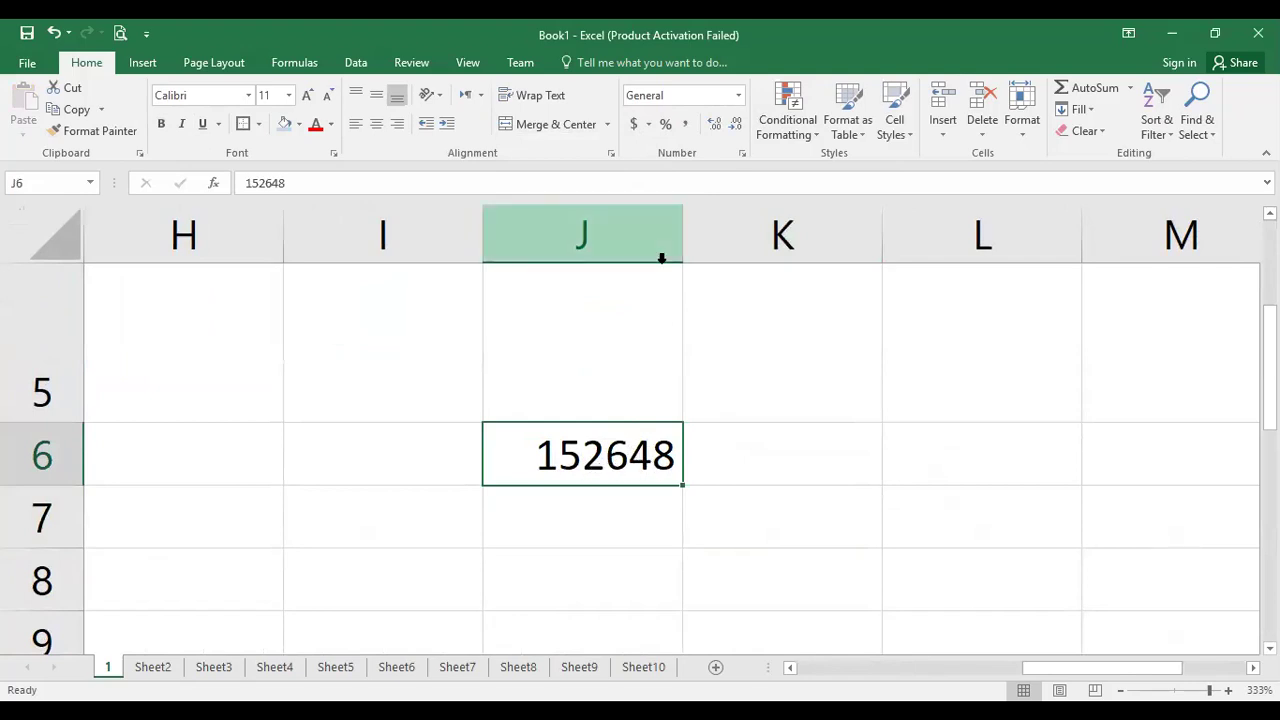
left_click(716, 126)
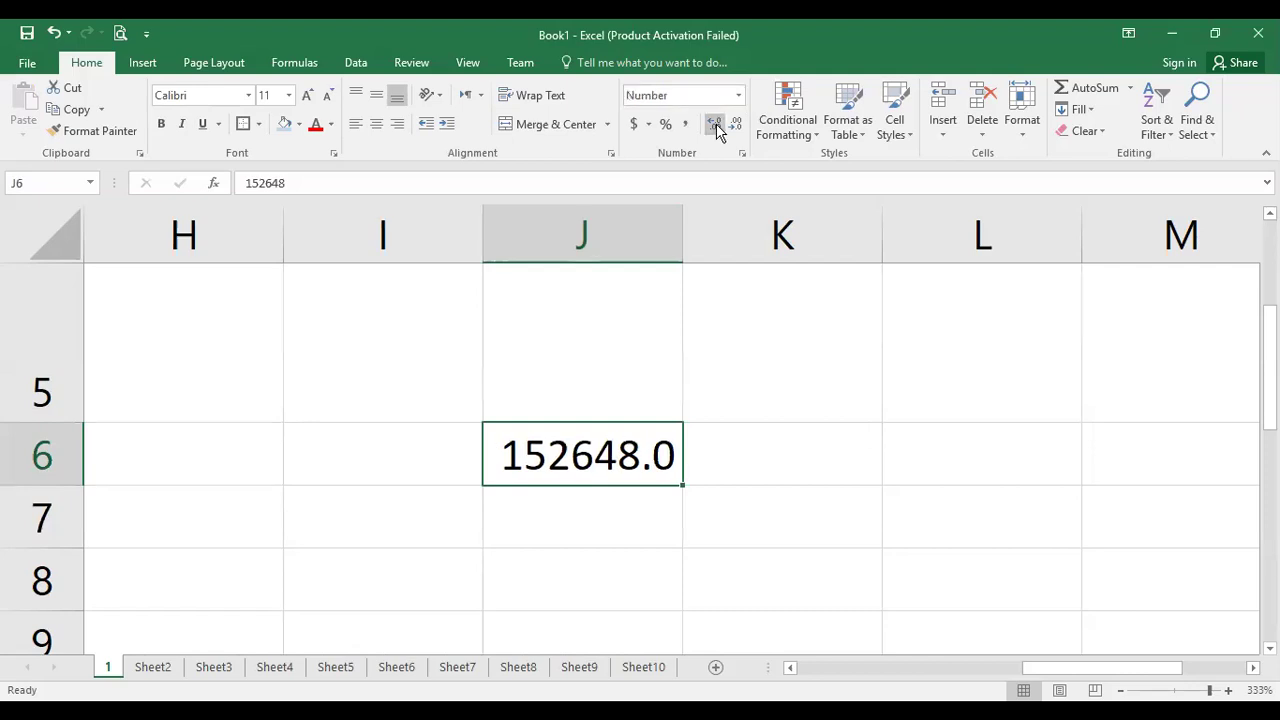
Replace the number in cell J6 with 156.548.
key("BackSpace")
type("156.548")
key("Return")
left_click(608, 460)
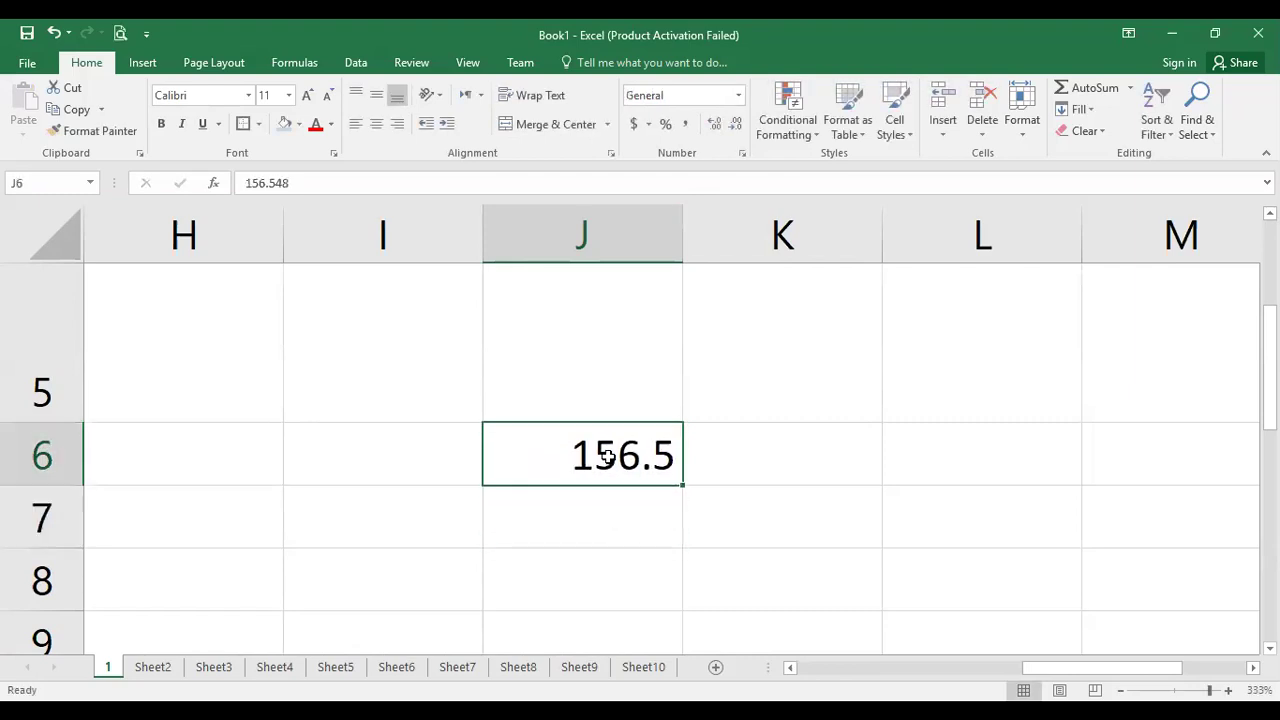
Increase the displayed decimals of the value in J6 to ten places.
left_click(716, 125)
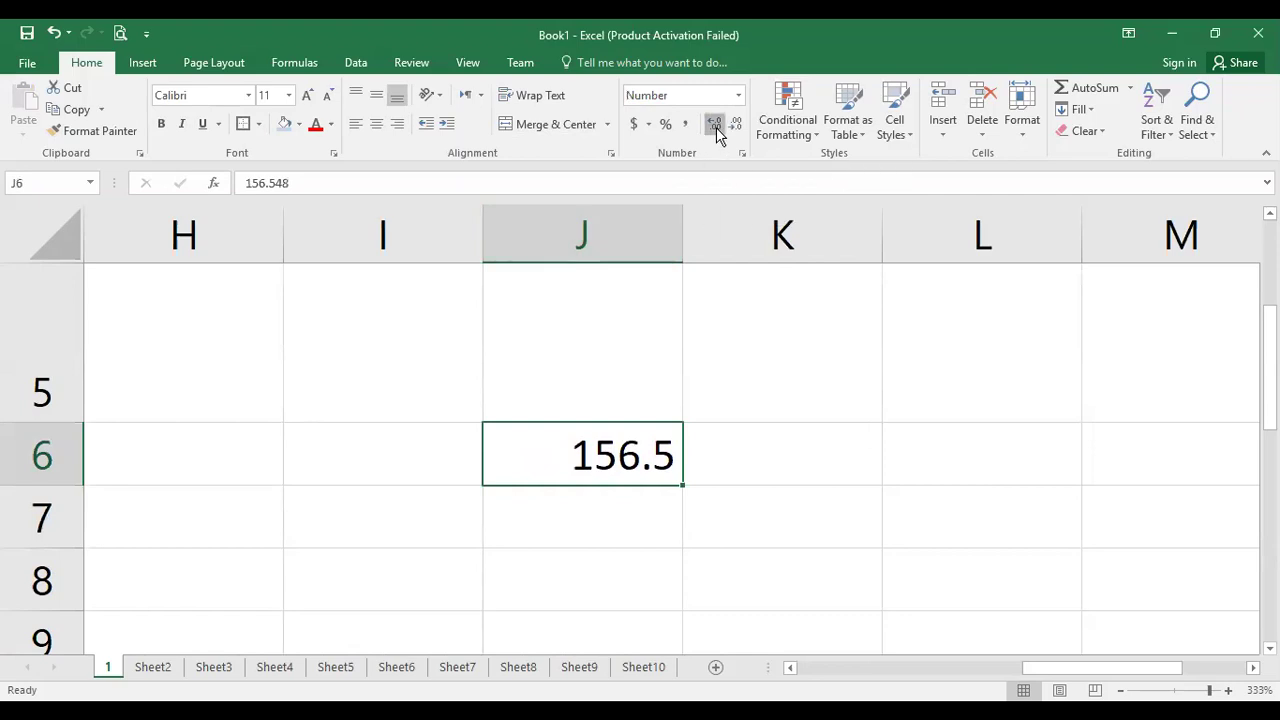
left_click(716, 125)
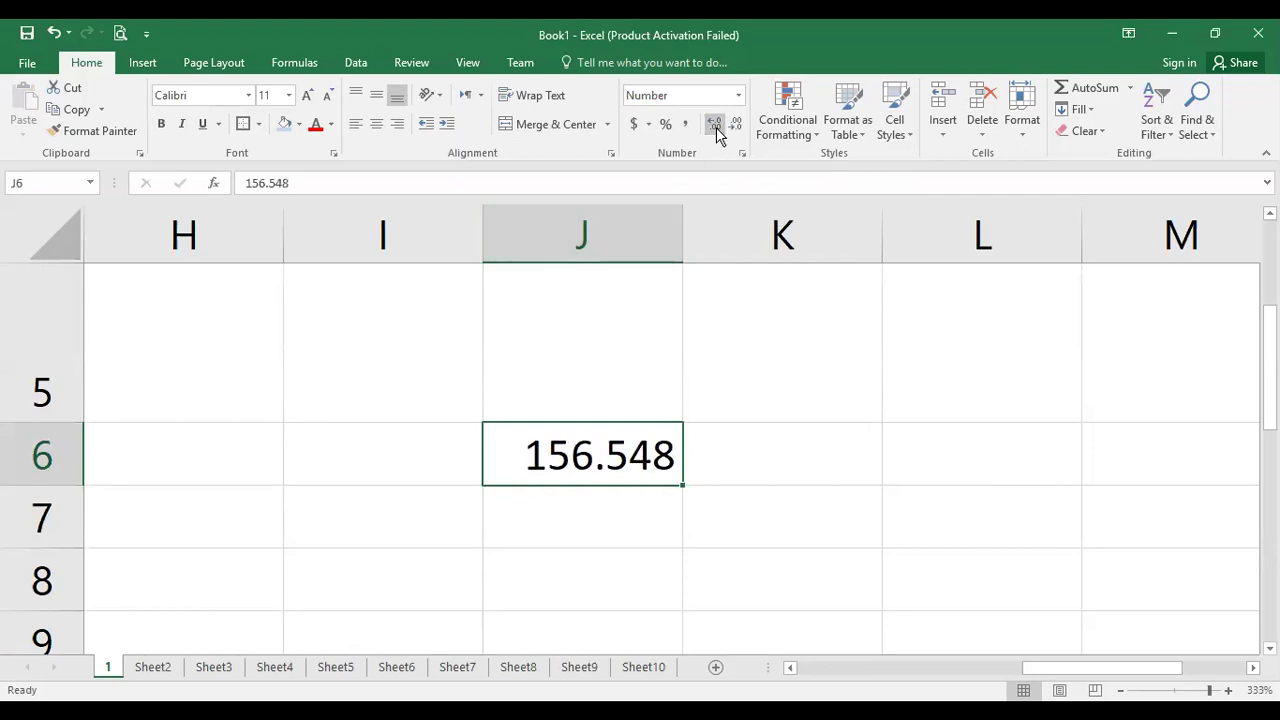
left_click(716, 125)
left_click(716, 125)
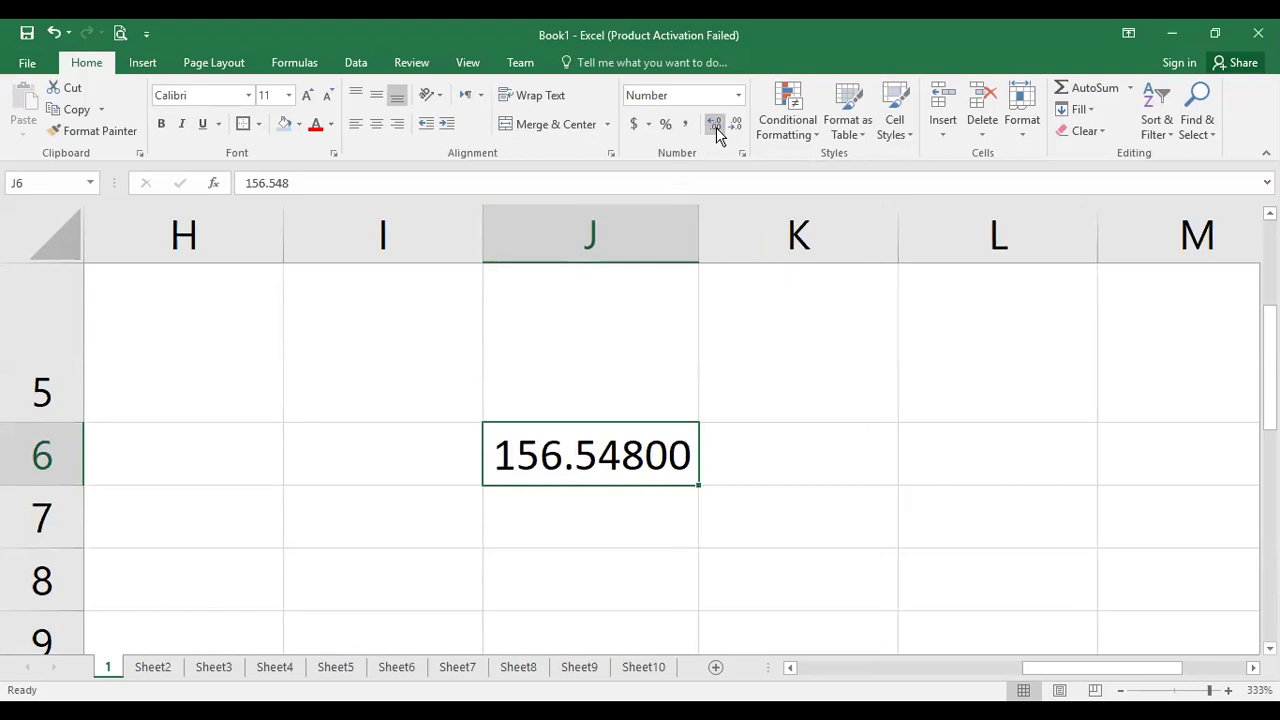
left_click(716, 125)
left_click(716, 125)
left_click(716, 125)
left_click(716, 125)
left_click(716, 125)
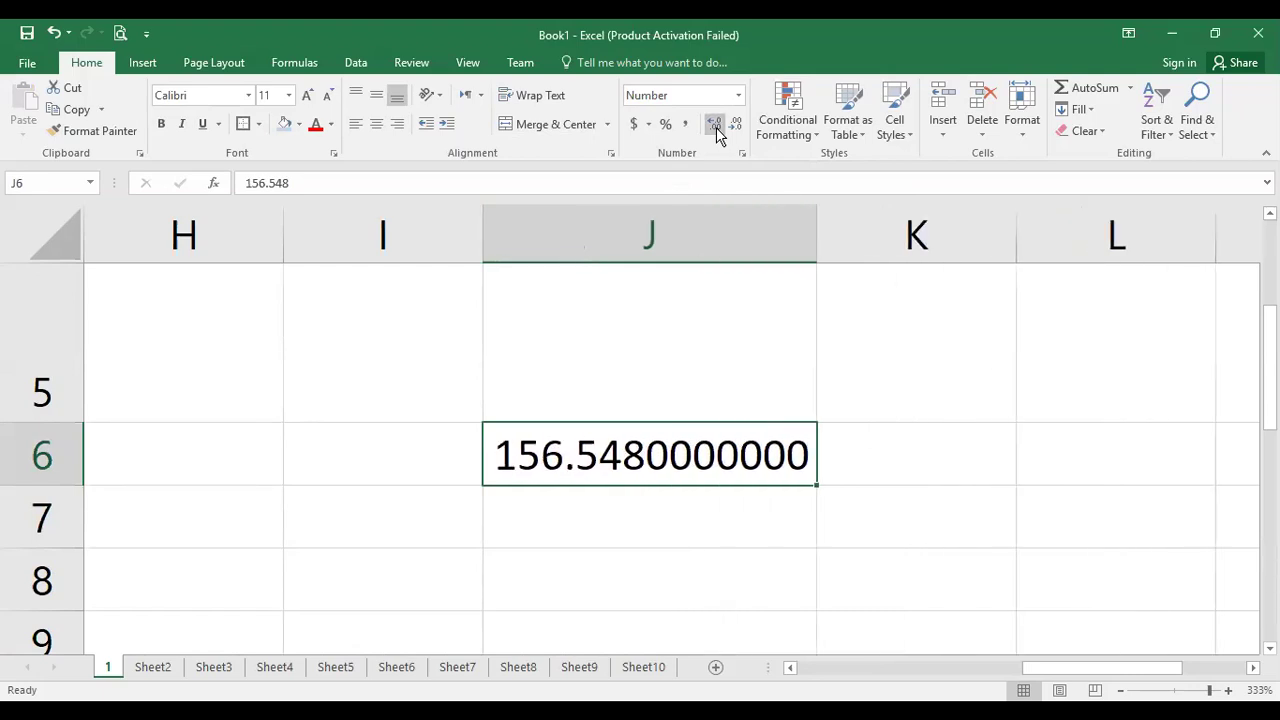
Reduce the displayed decimals in J6 to none, then bring back one decimal place.
left_click(742, 129)
left_click(742, 129)
left_click(742, 129)
left_click(742, 129)
left_click(742, 129)
left_click(742, 129)
left_click(742, 129)
left_click(742, 129)
left_click(742, 129)
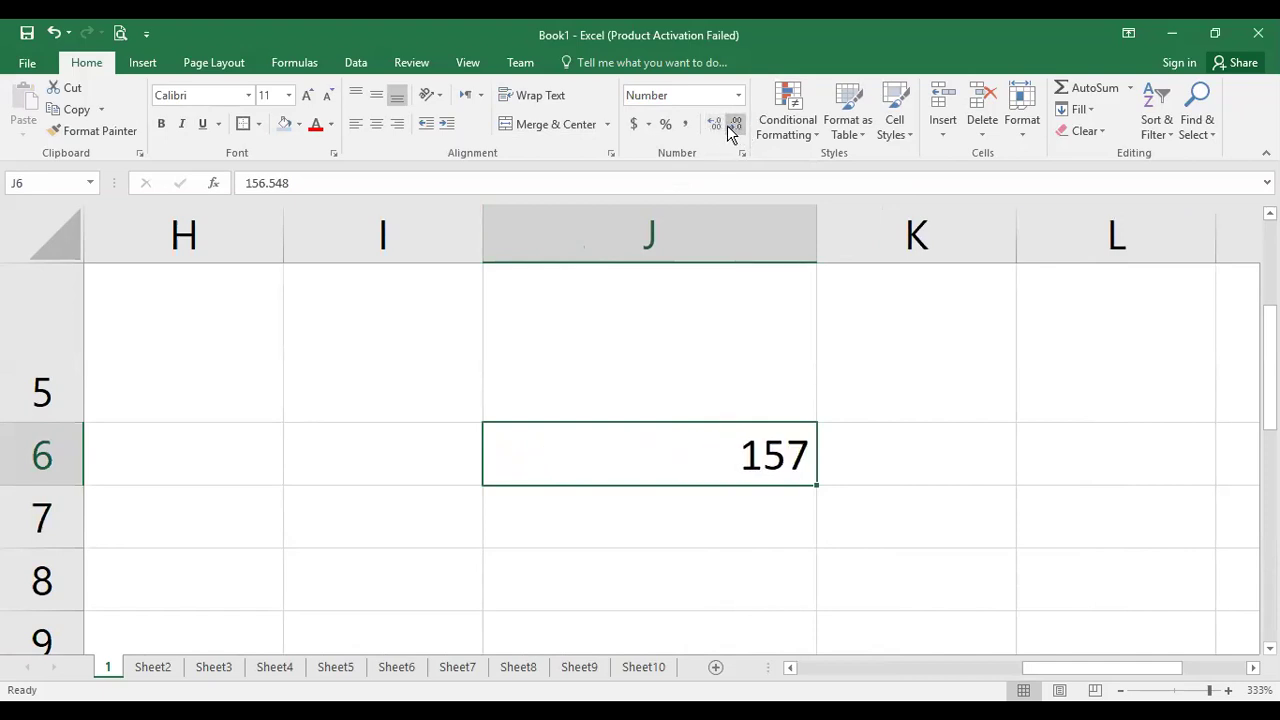
left_click(725, 130)
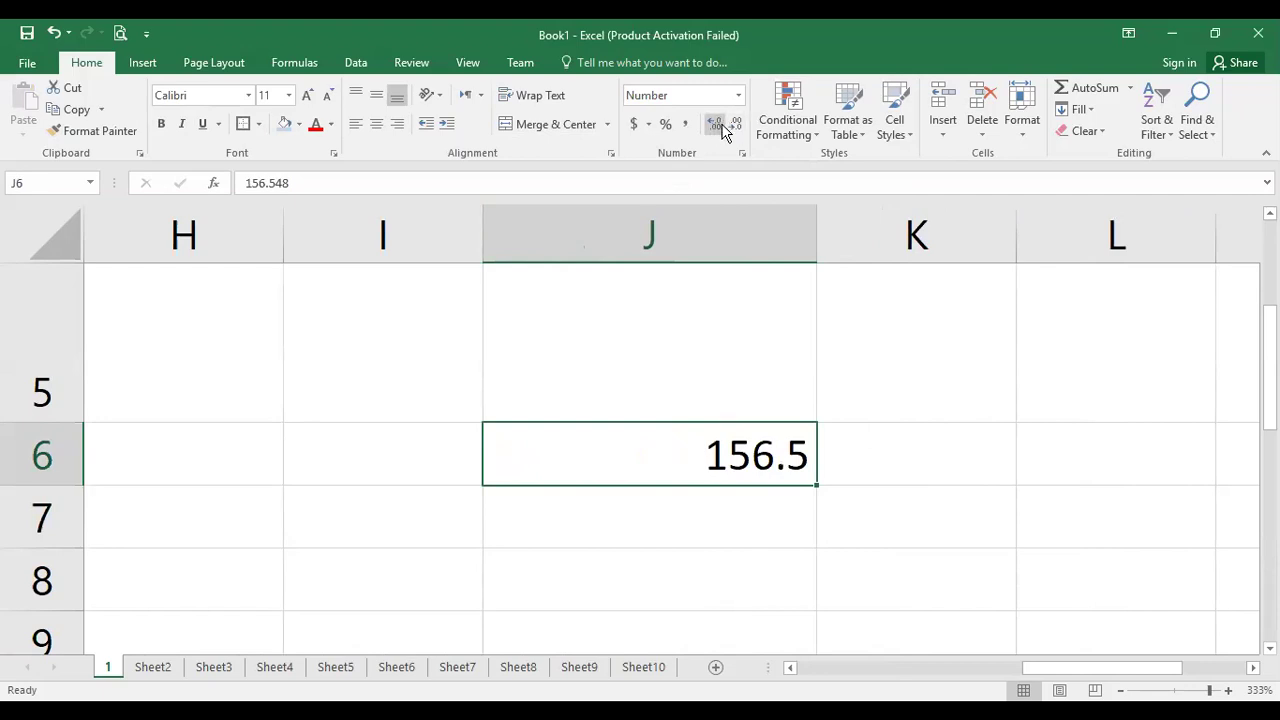
Try the percentage format on cell J6 with two decimal places.
left_click(665, 124)
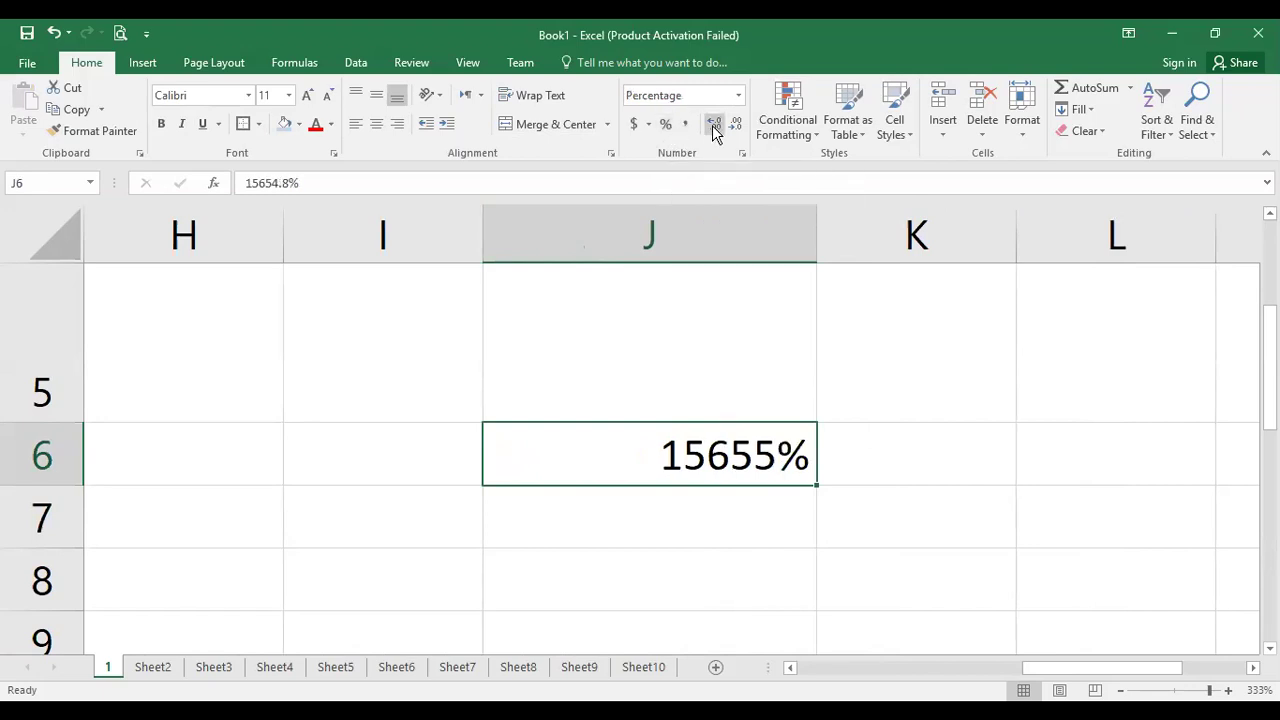
left_click(714, 126)
left_click(714, 126)
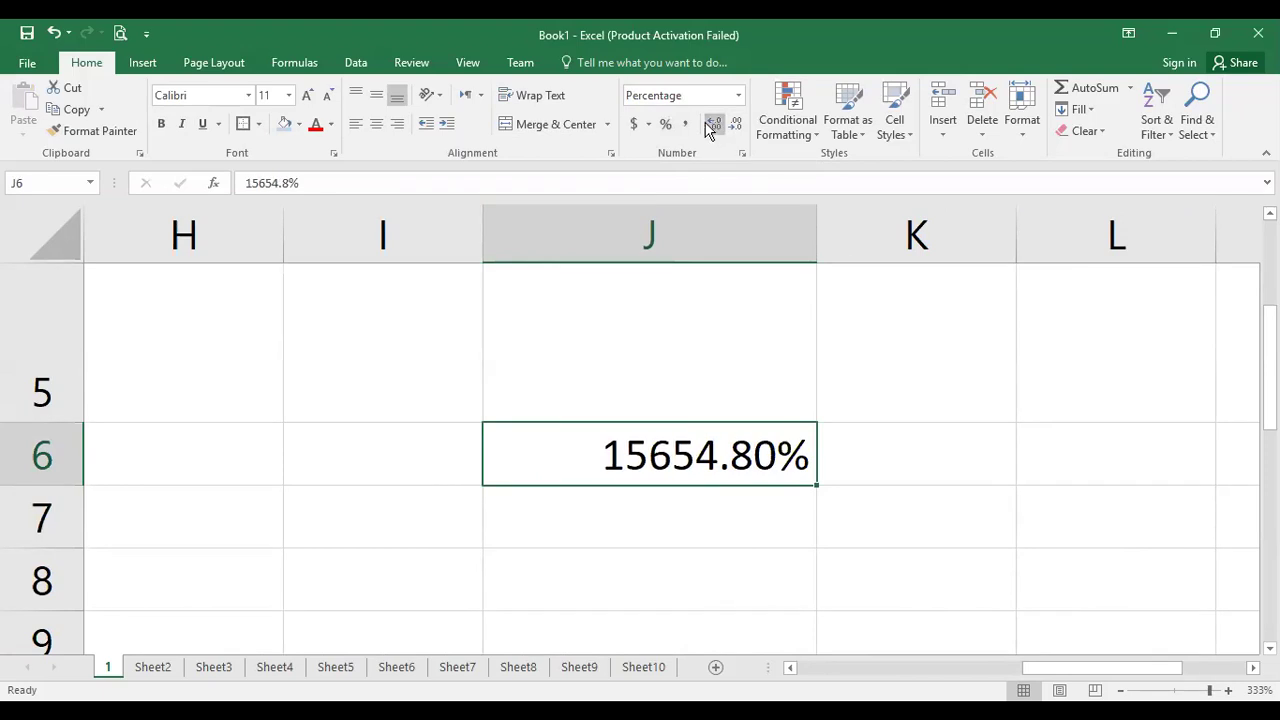
Try the dollar Accounting format on cell J6, then set its number format to Scientific.
left_click(634, 124)
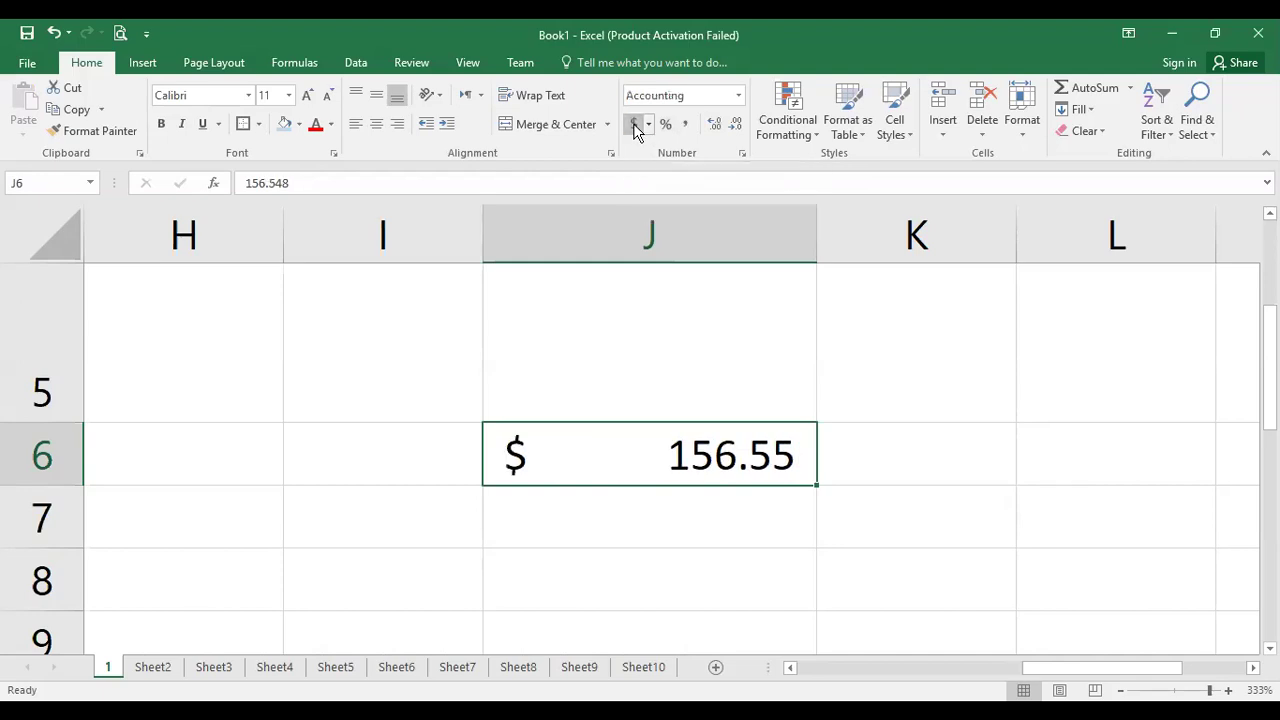
left_click(740, 96)
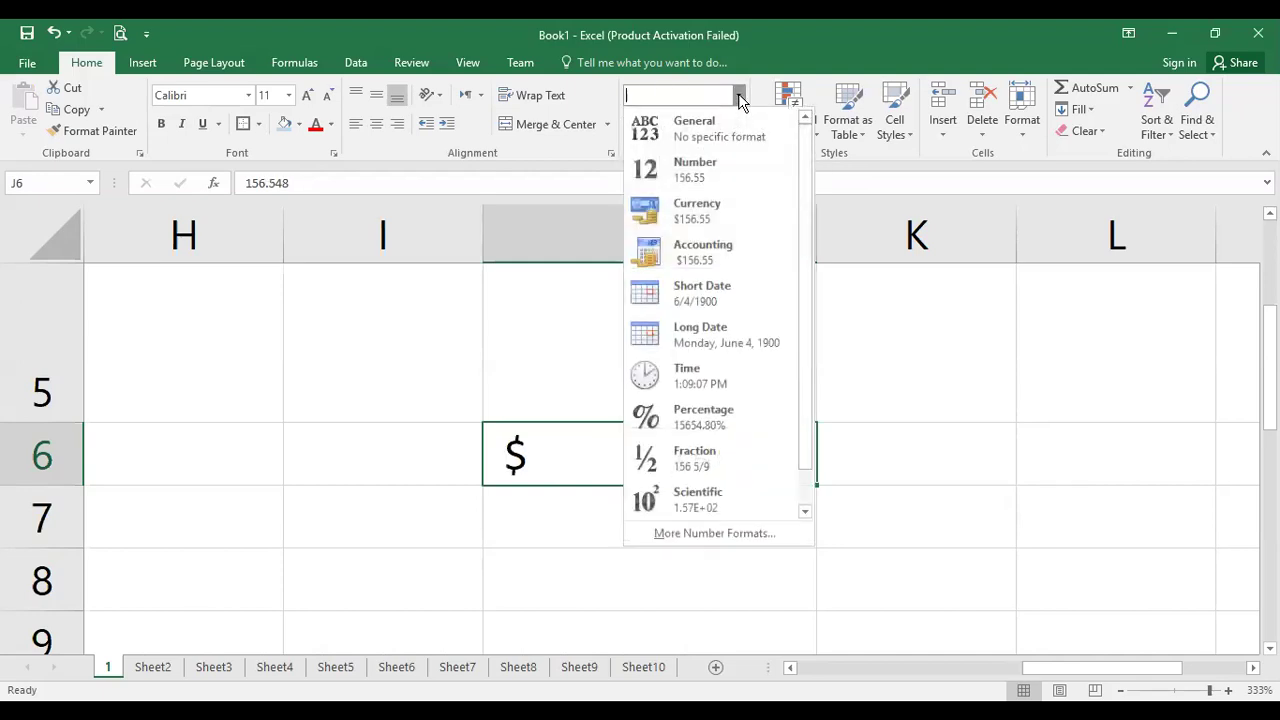
left_click(723, 500)
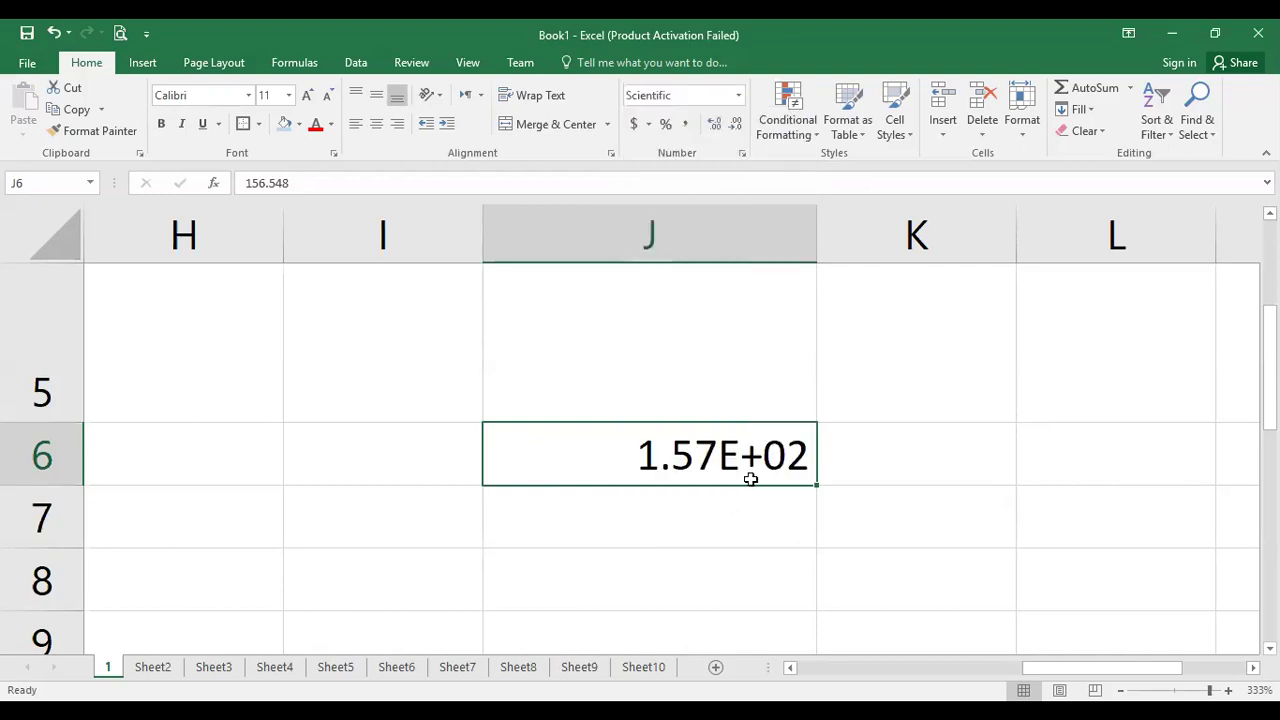
Enter the number 152000000 in cell J7.
left_click(713, 507)
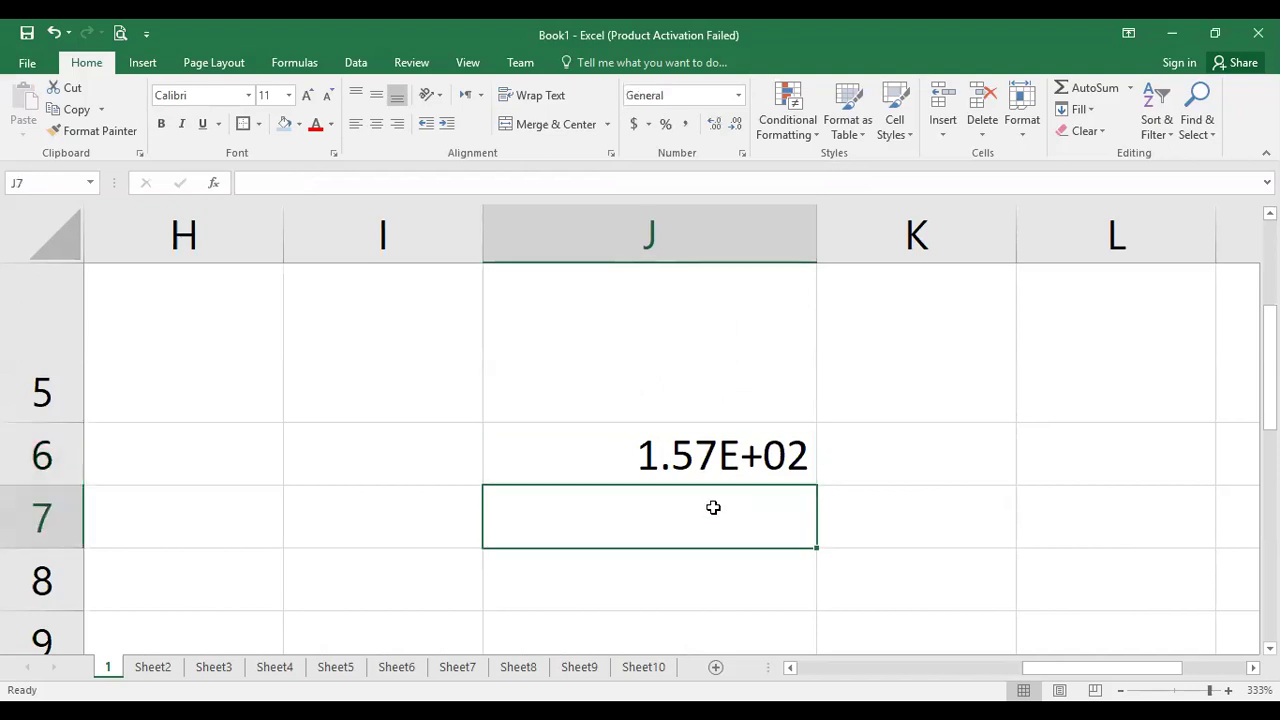
type("152")
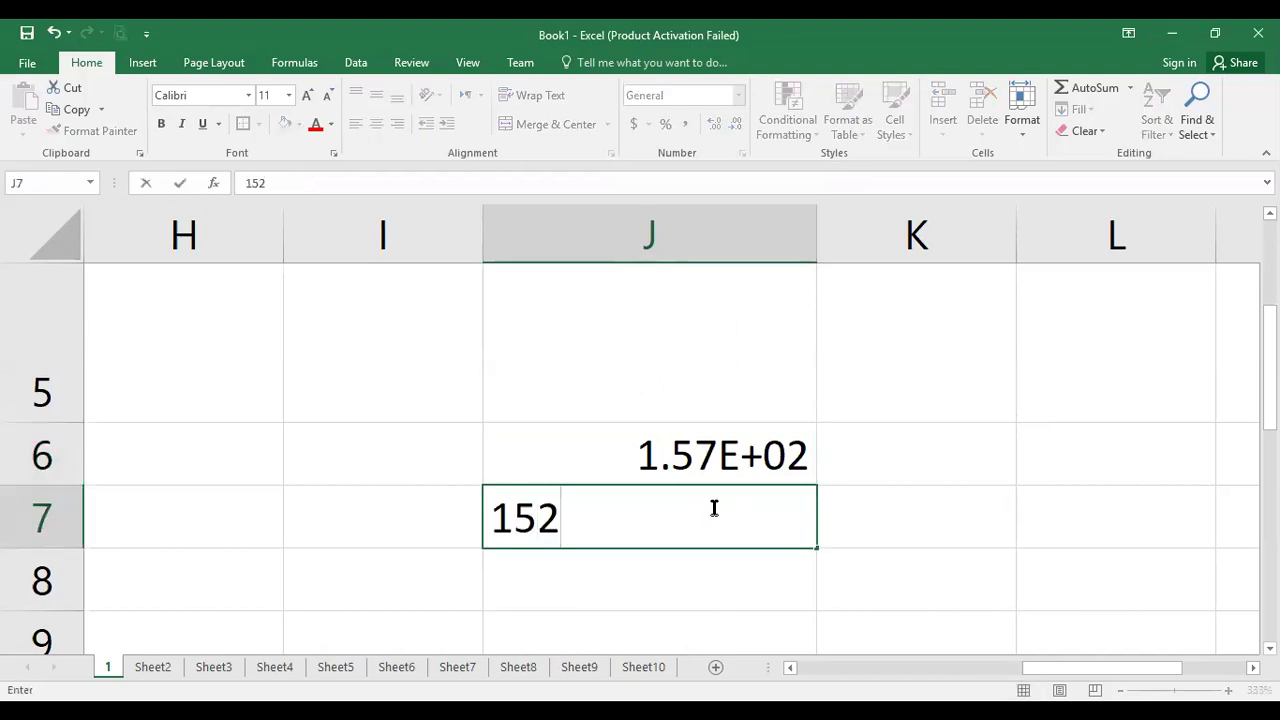
type("000000")
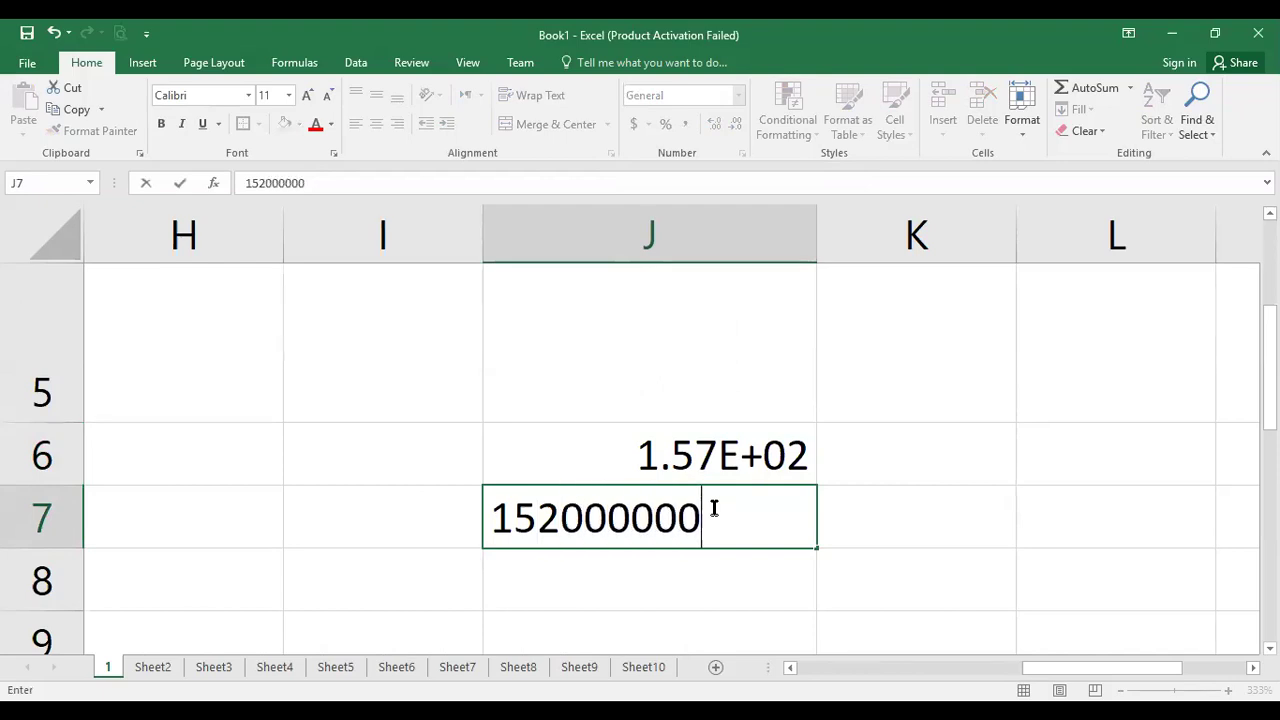
key("Return")
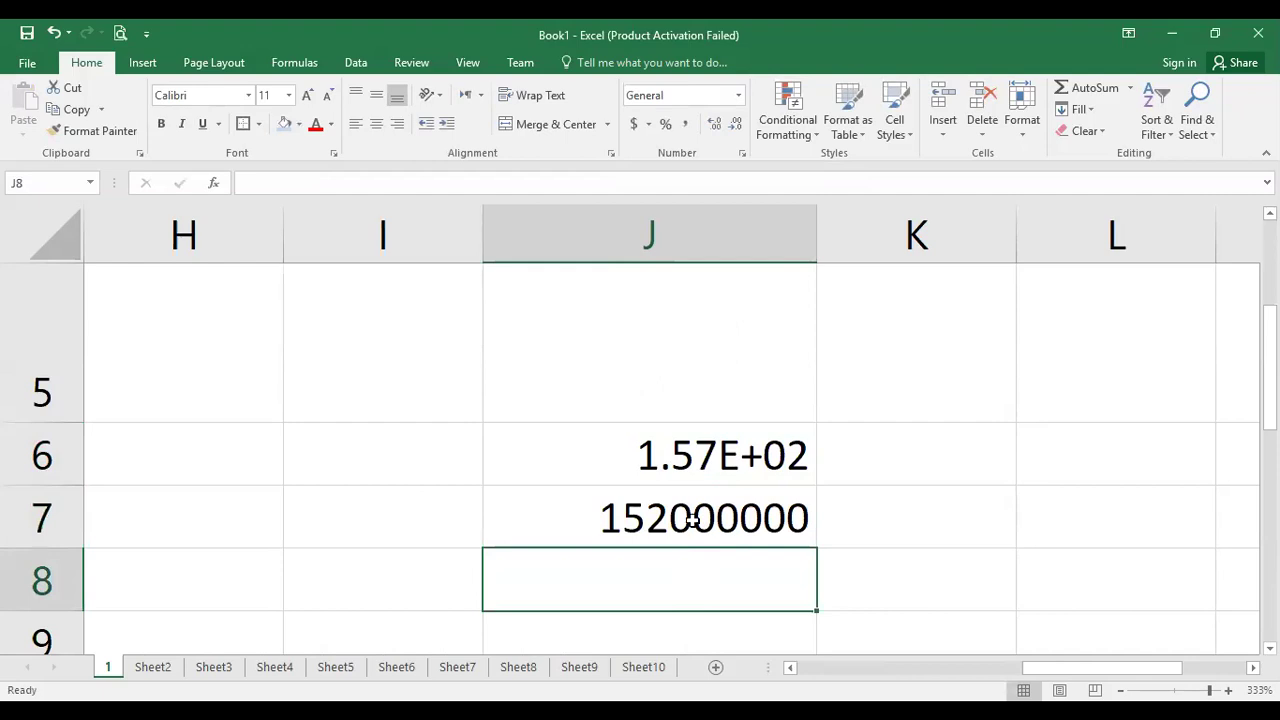
Copy the number from cell J7 into J8 and apply the Scientific number format to J8.
left_click(748, 522)
key("ctrl+c")
left_click(729, 574)
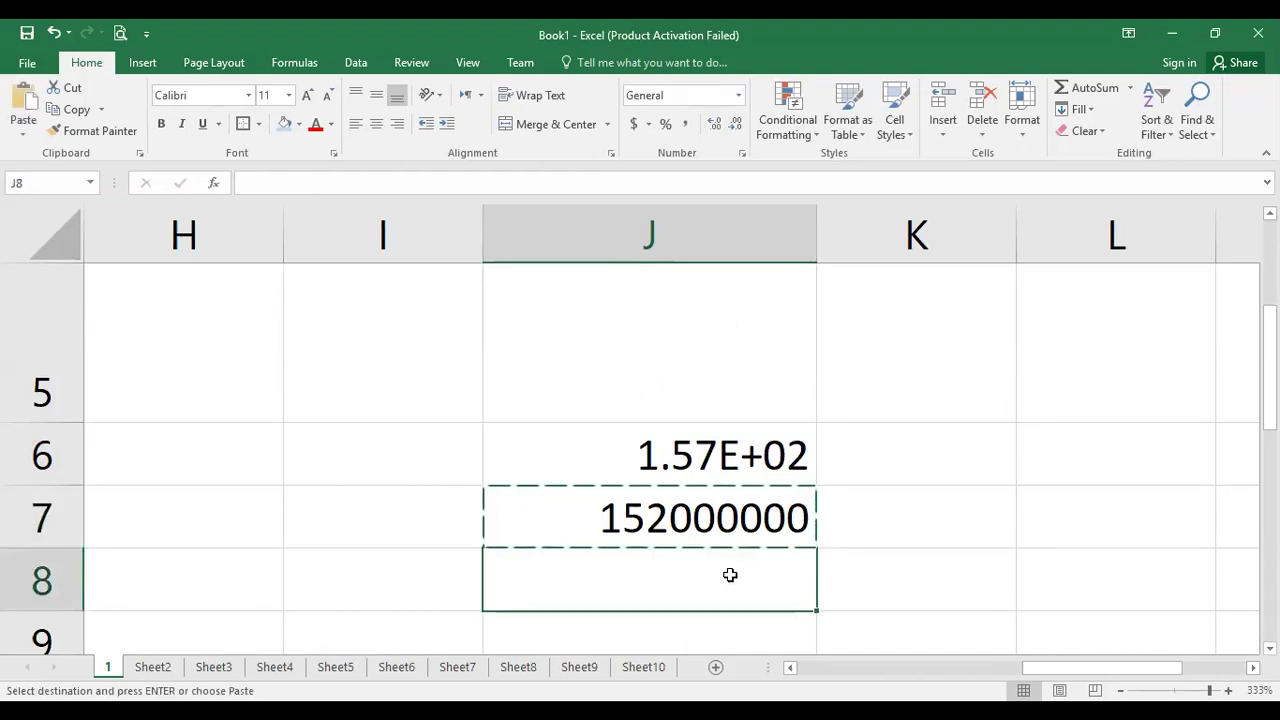
key("ctrl+v")
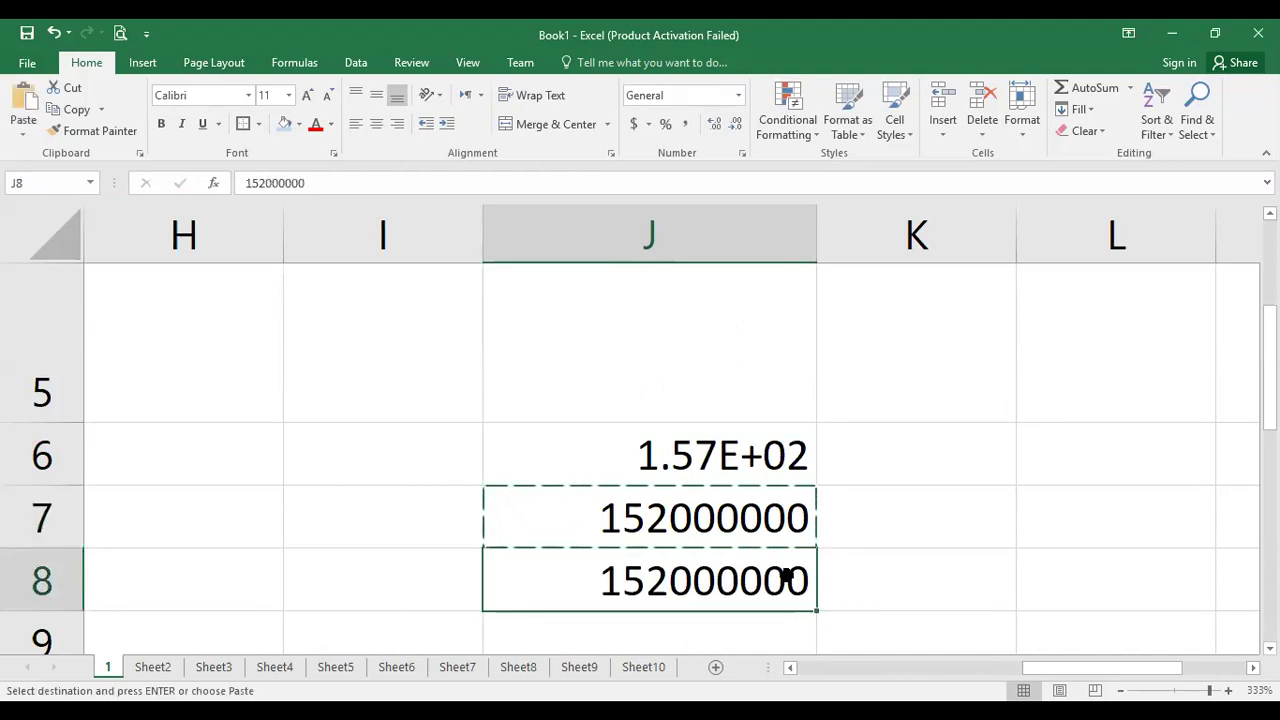
key("Escape")
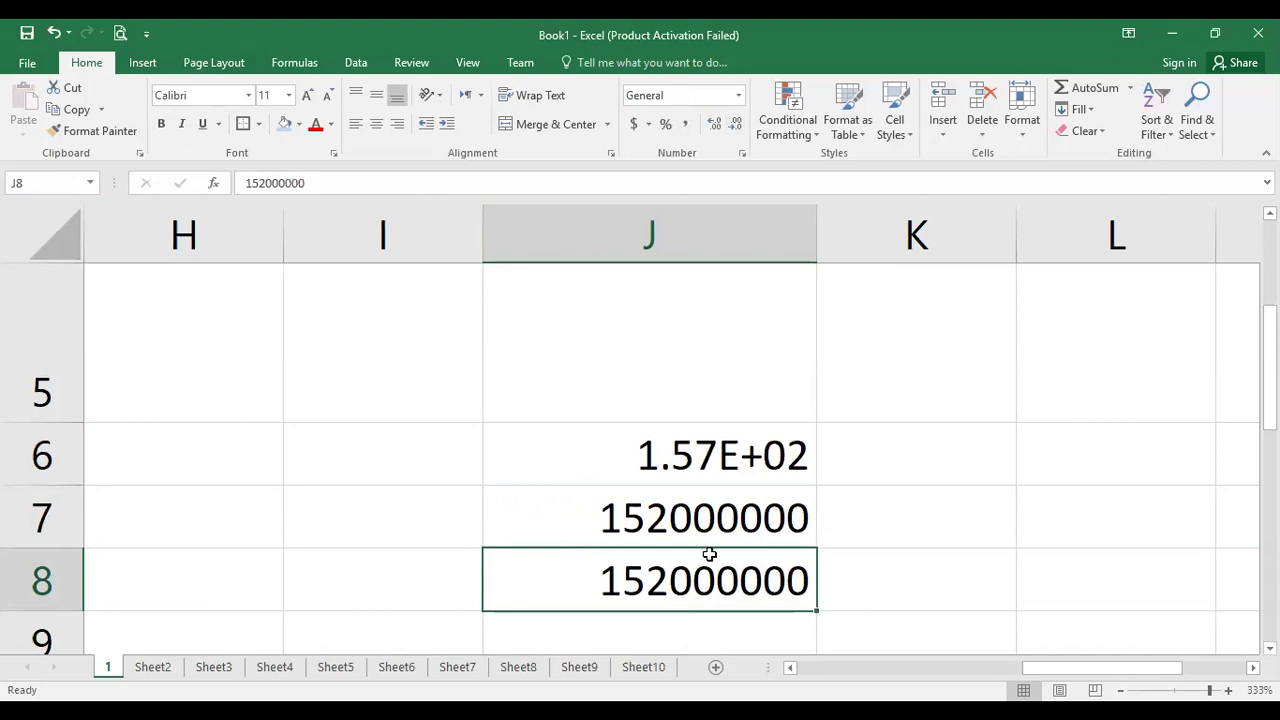
left_click(738, 95)
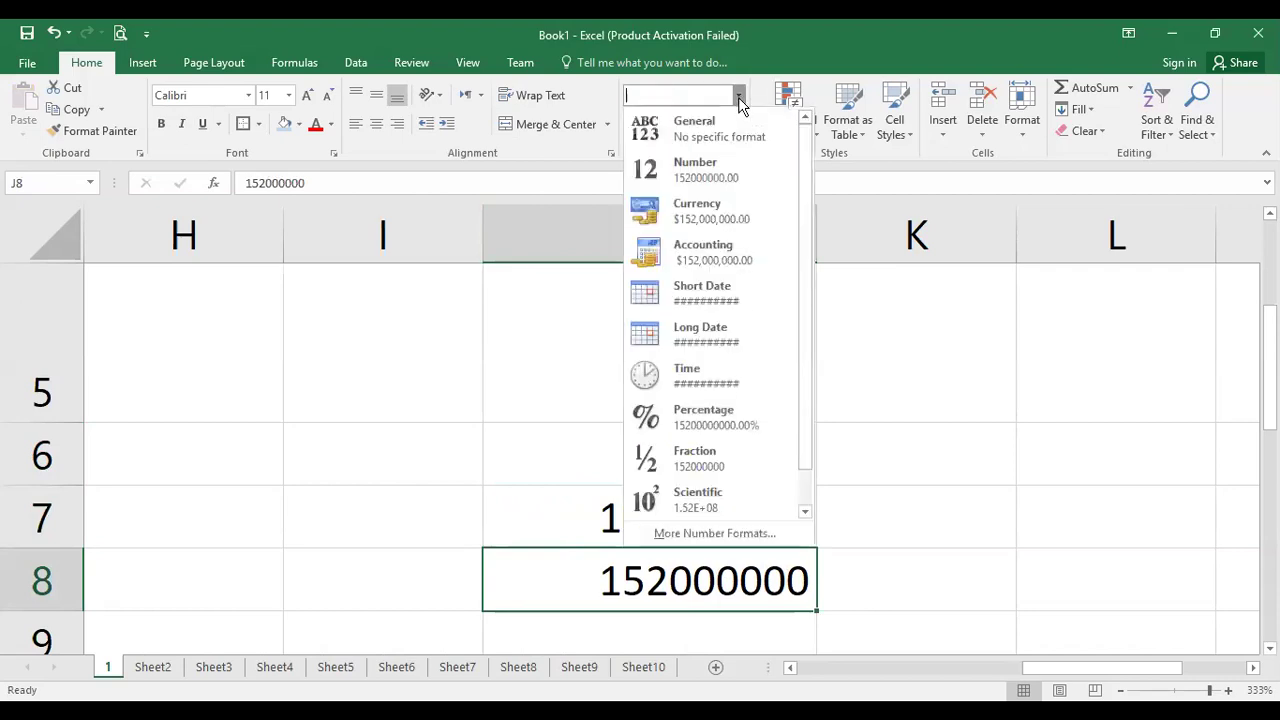
left_click(697, 500)
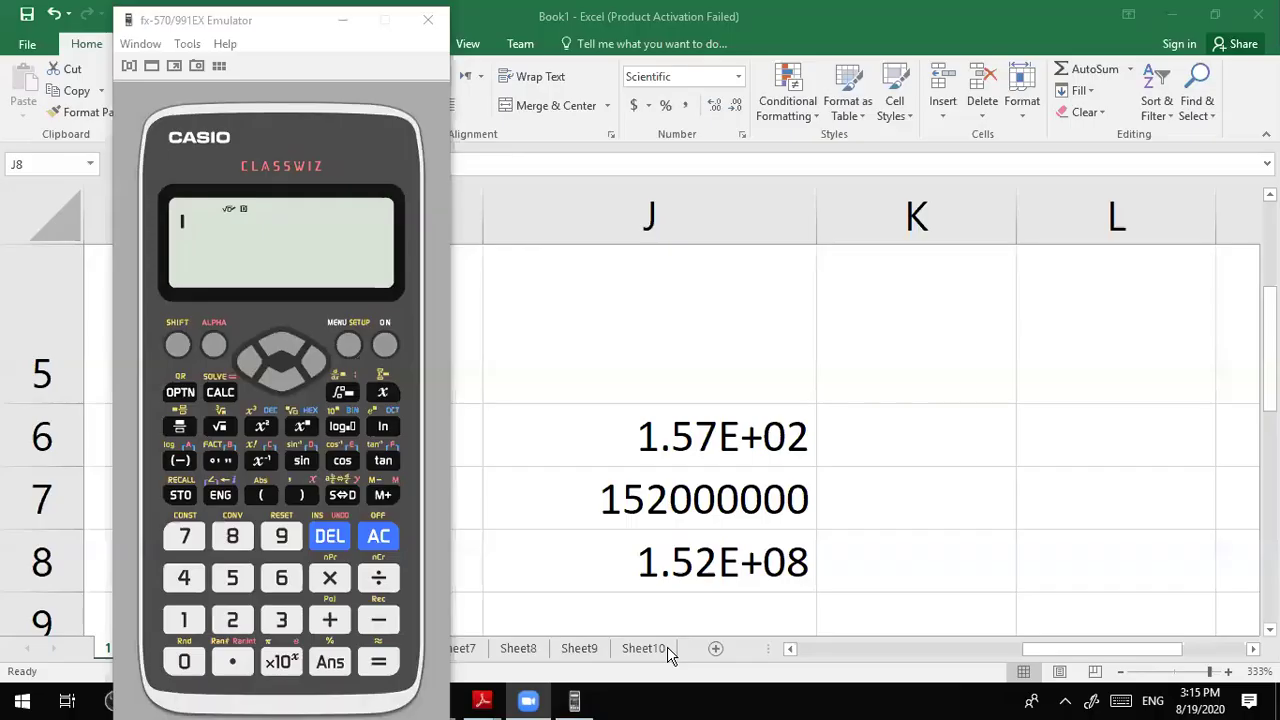
Switch to the fx-570/991EX Emulator calculator and evaluate 152000000.
left_click(926, 700)
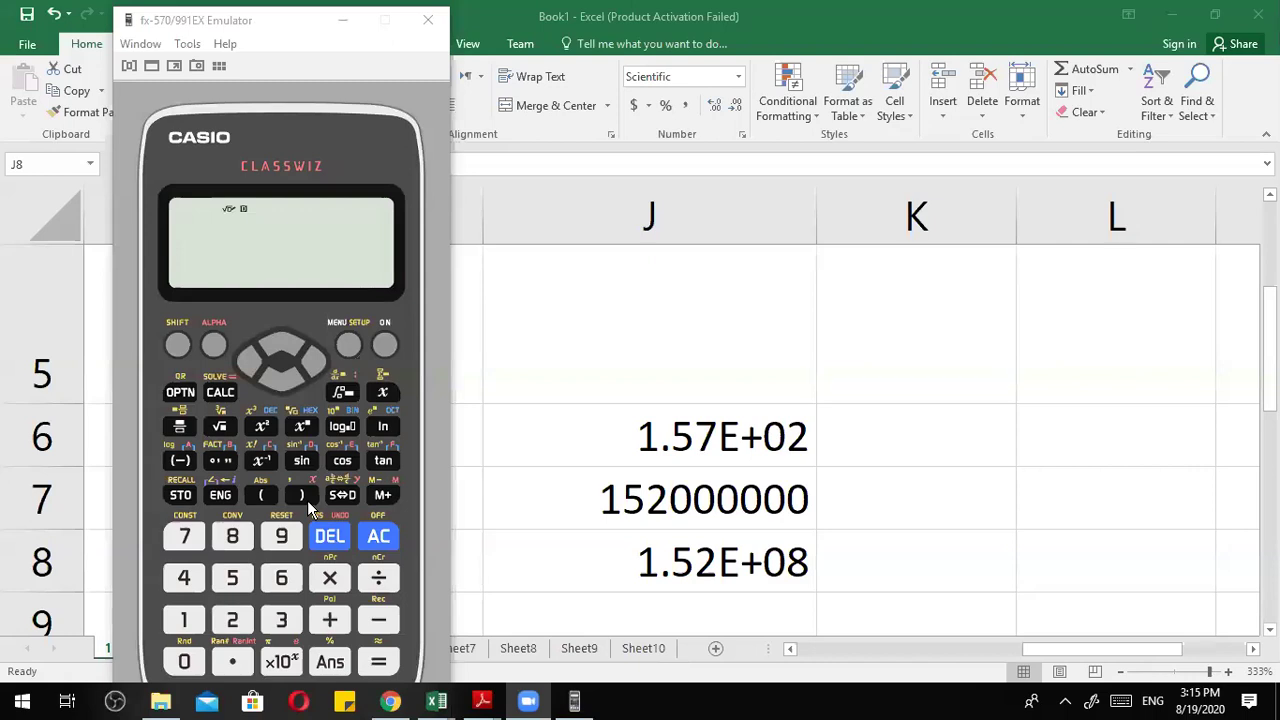
double_click(190, 619)
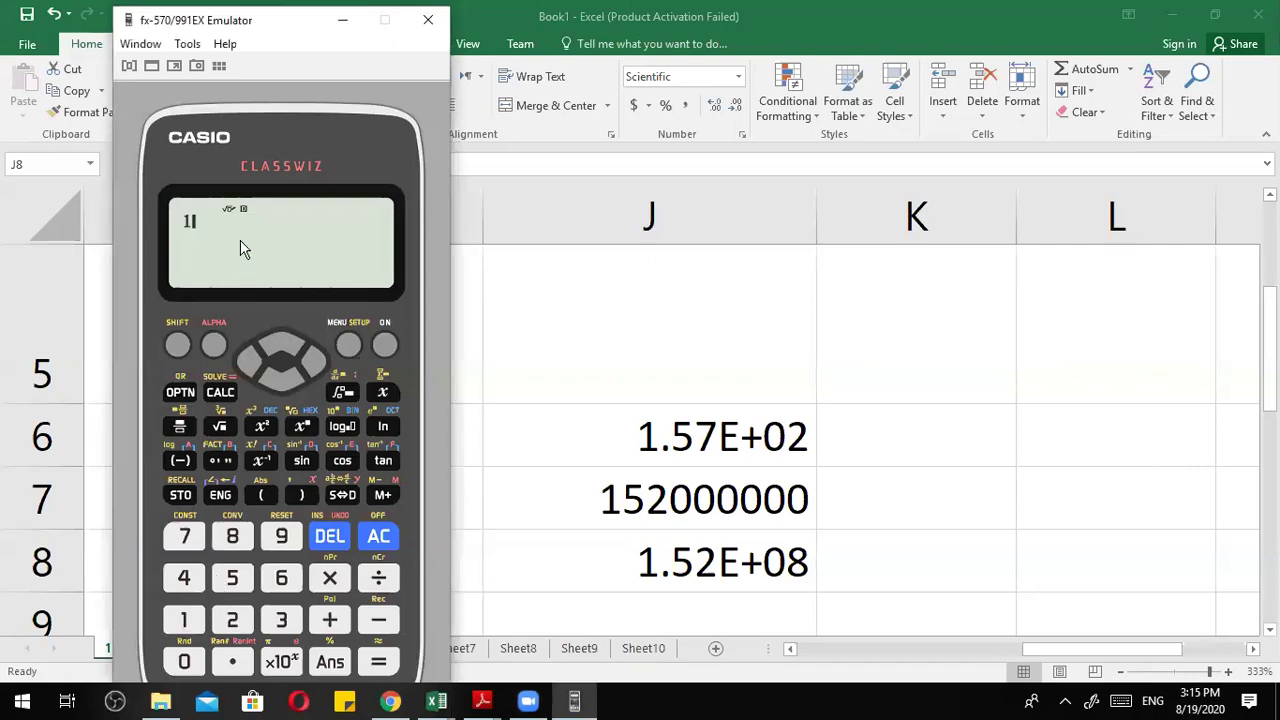
key("slash")
type("000000")
left_click(378, 661)
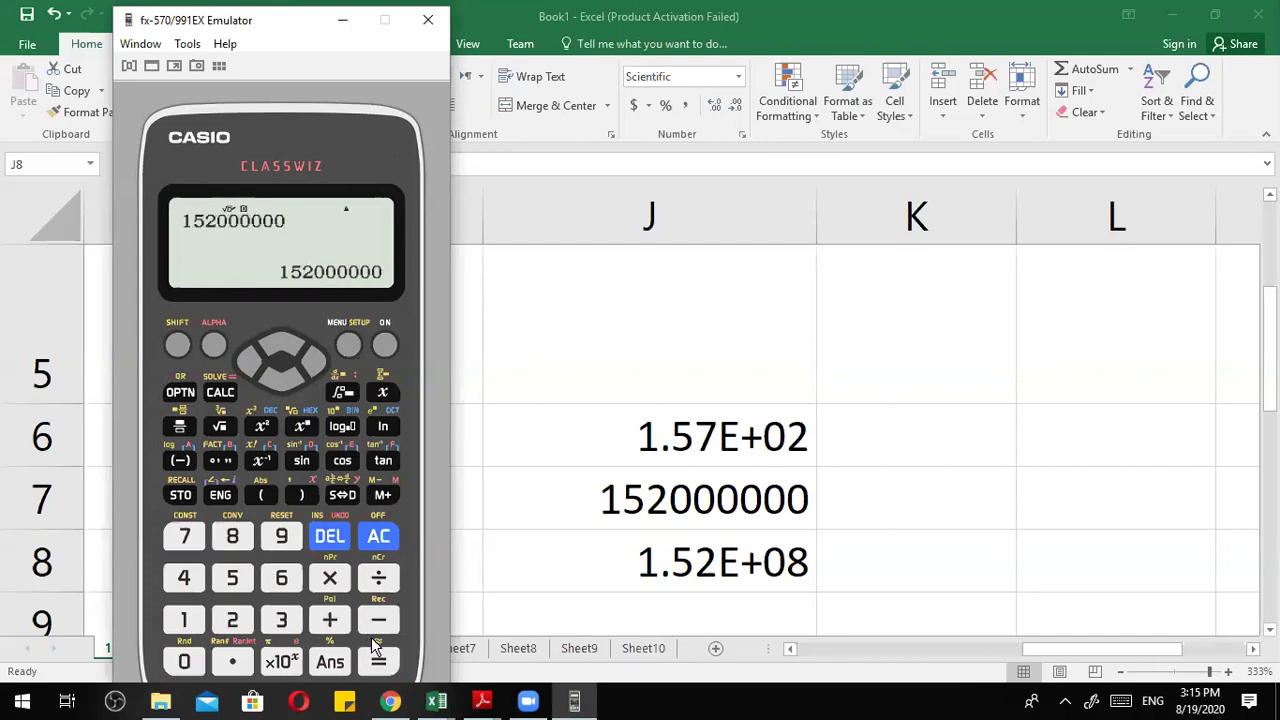
Convert the calculator result to engineering notation, shift its exponent between 10^6 and 10^3, and close the calculator.
left_click(217, 494)
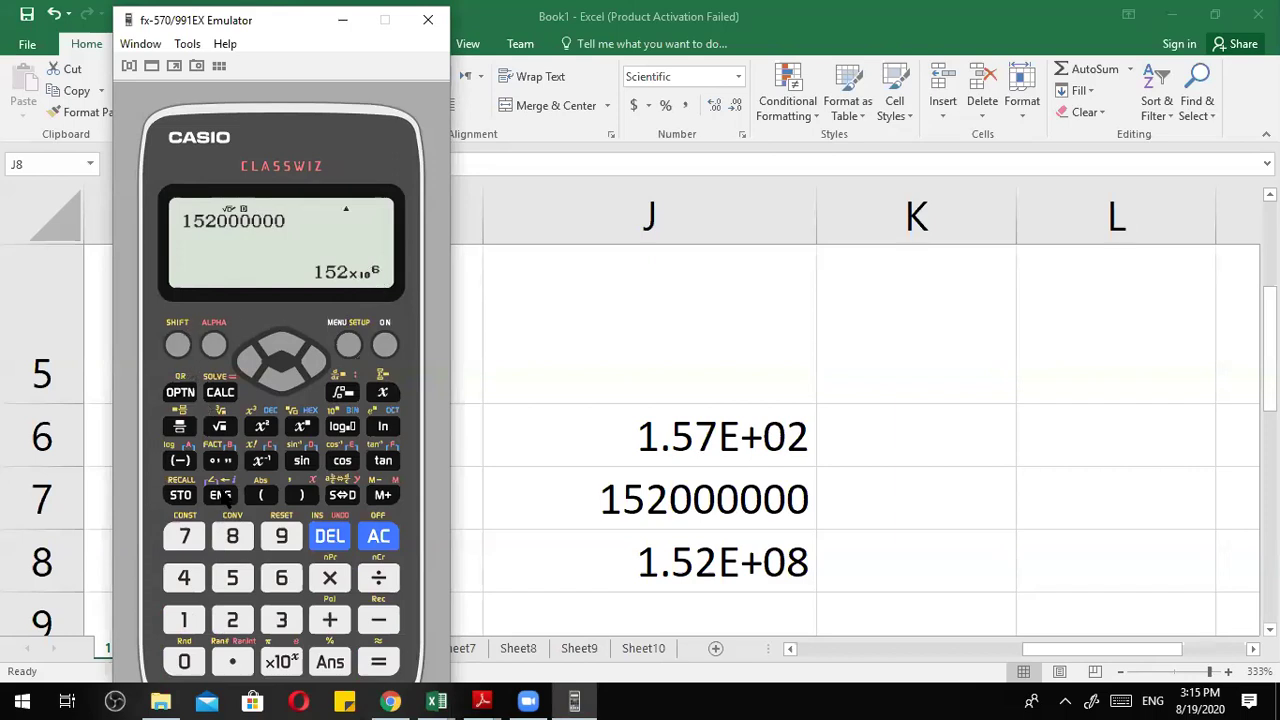
left_click(222, 496)
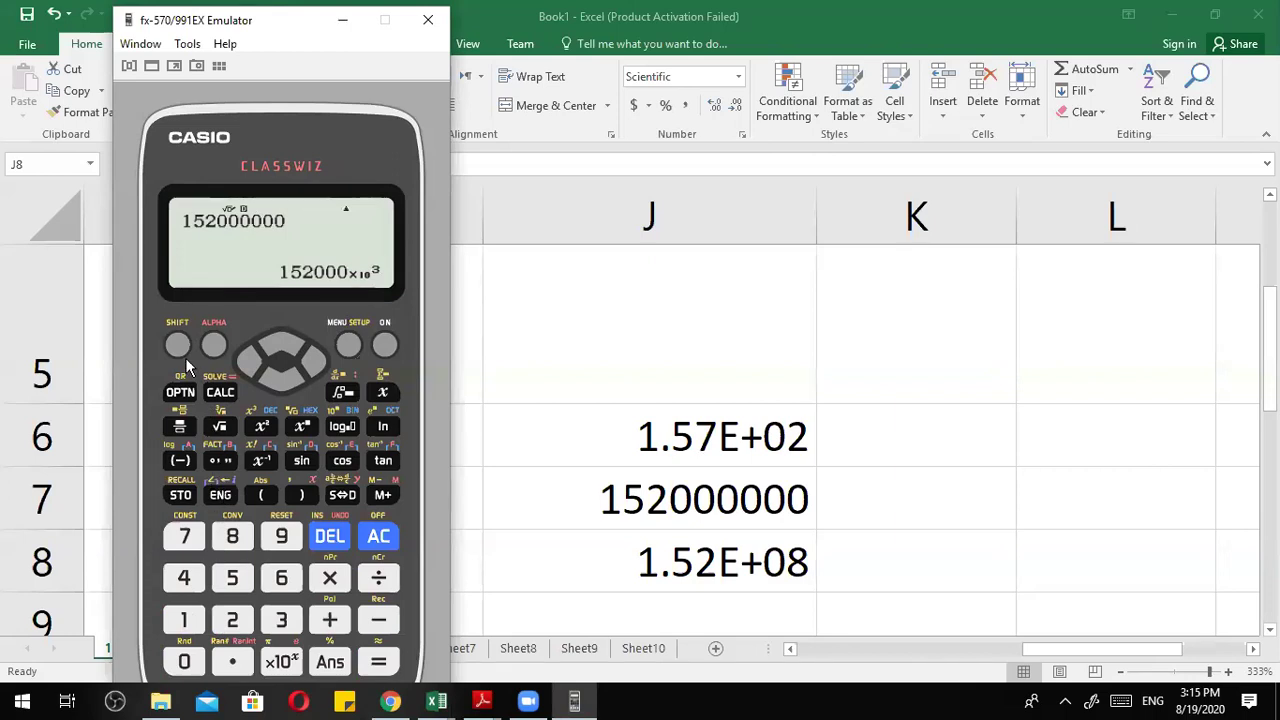
left_click(214, 495)
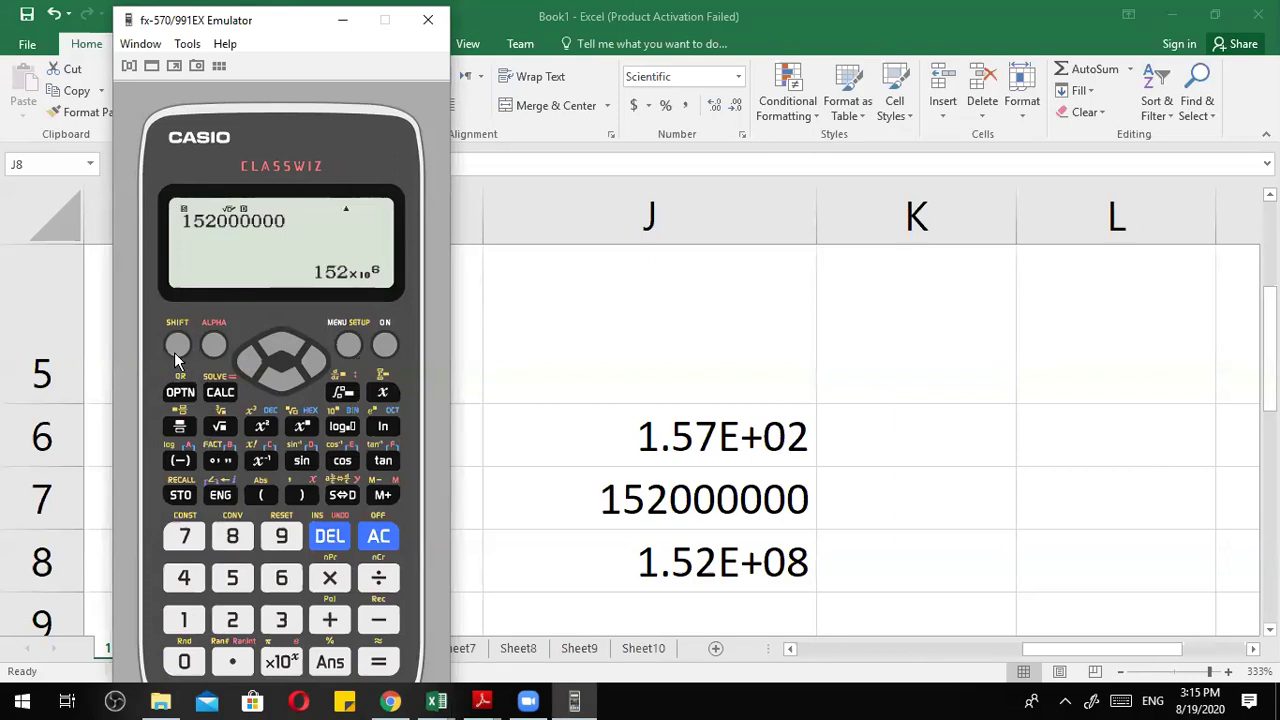
left_click(220, 495)
left_click(428, 20)
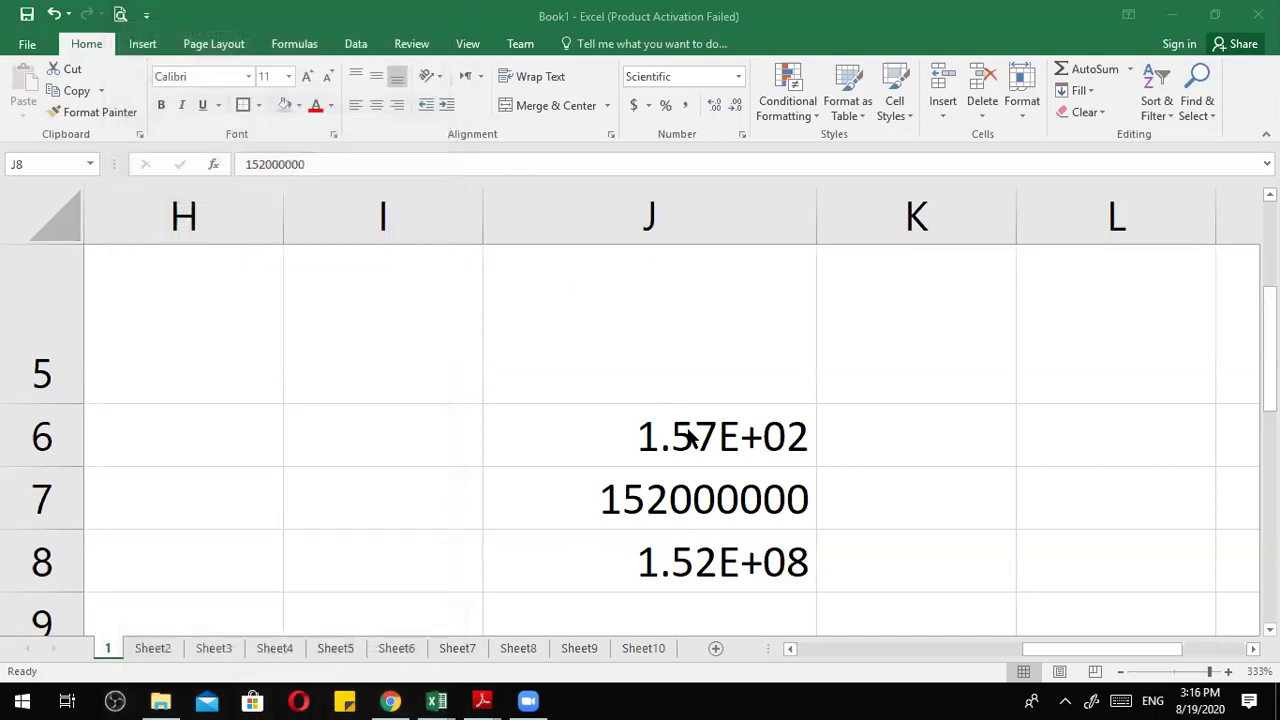
Enter the explanatory note "E→ 10^" in cell K8, beside the scientific-format number.
left_click(710, 557)
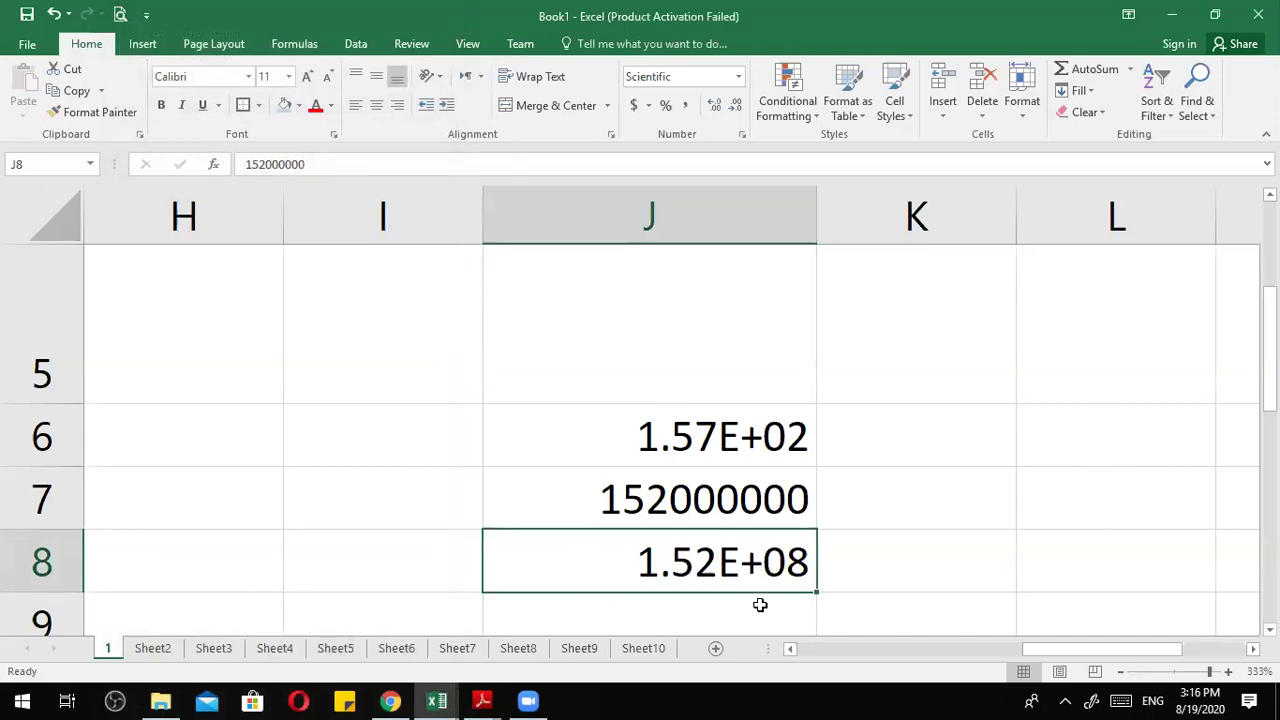
left_click(880, 569)
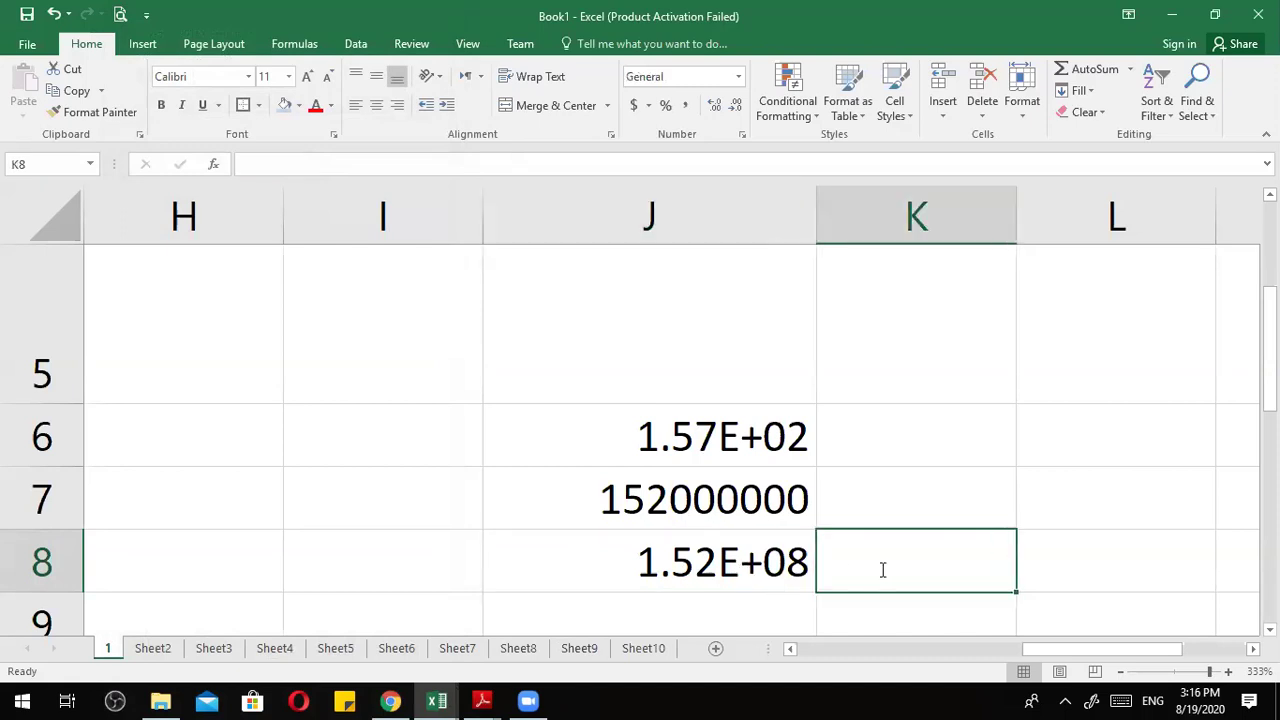
type("E")
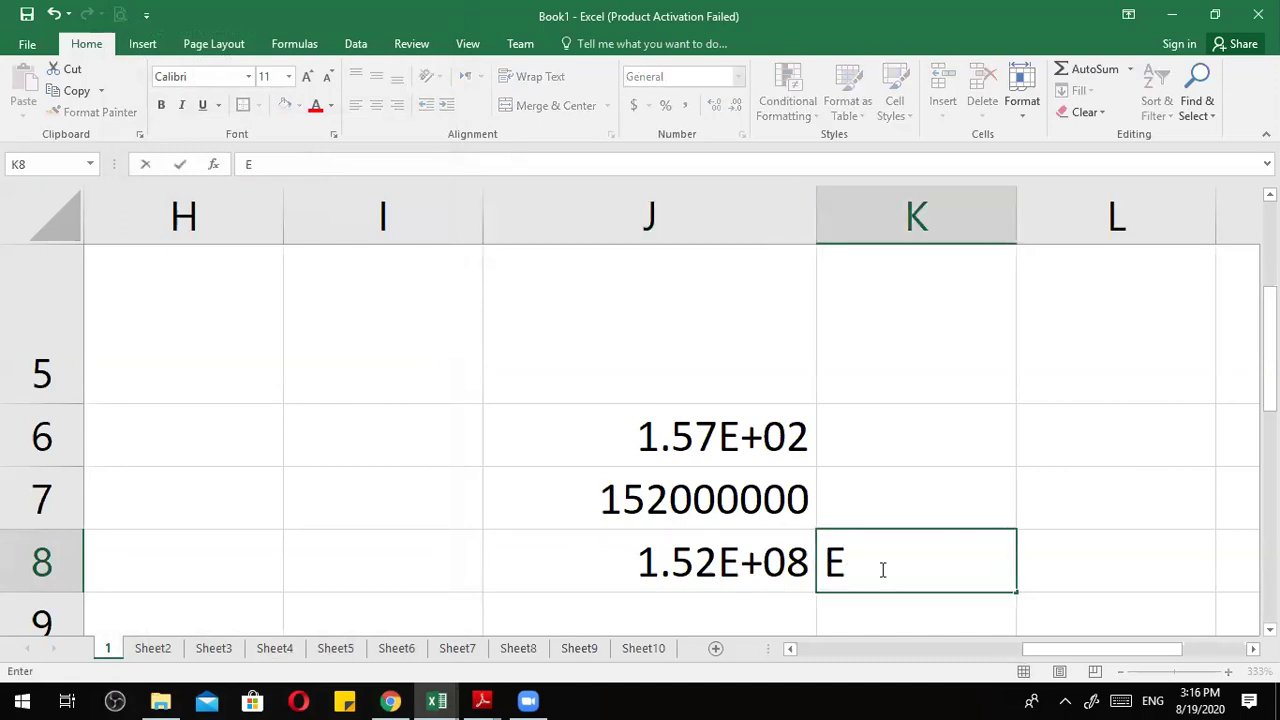
type("#")
key("BackSpace")
type("$")
key("alt")
key("alt")
key("BackSpace")
type("→ 10^")
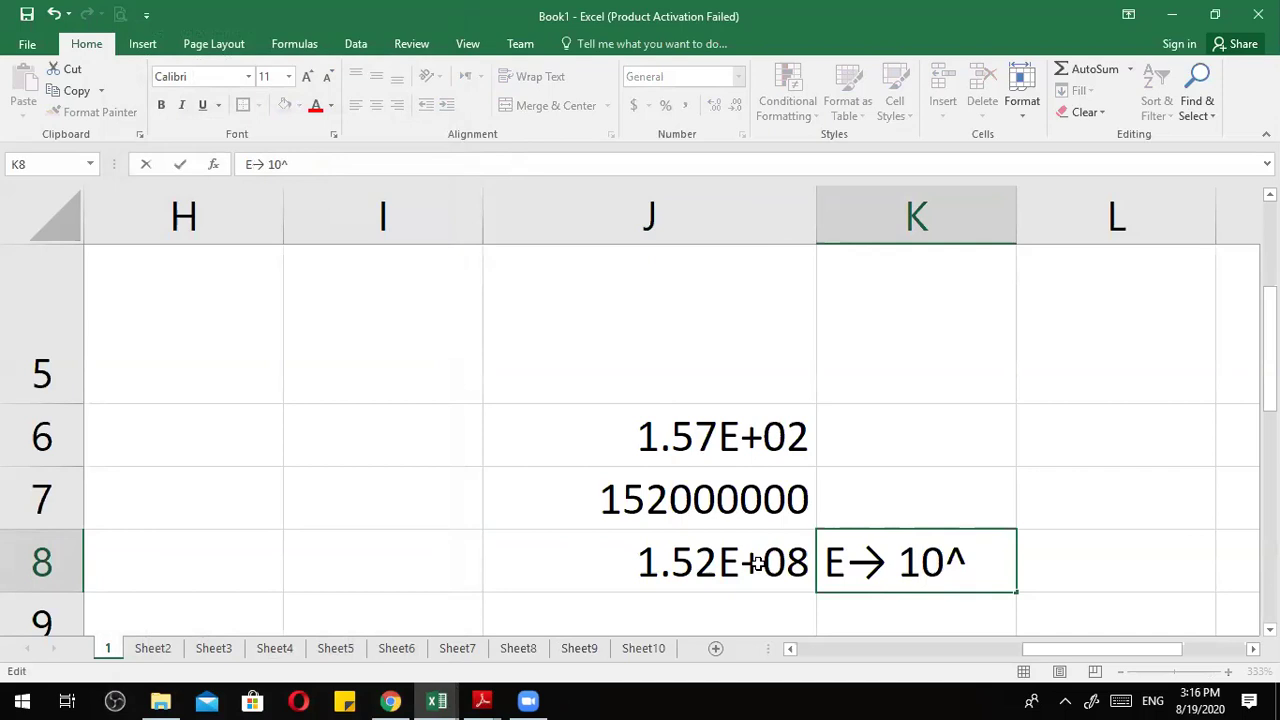
left_click(891, 489)
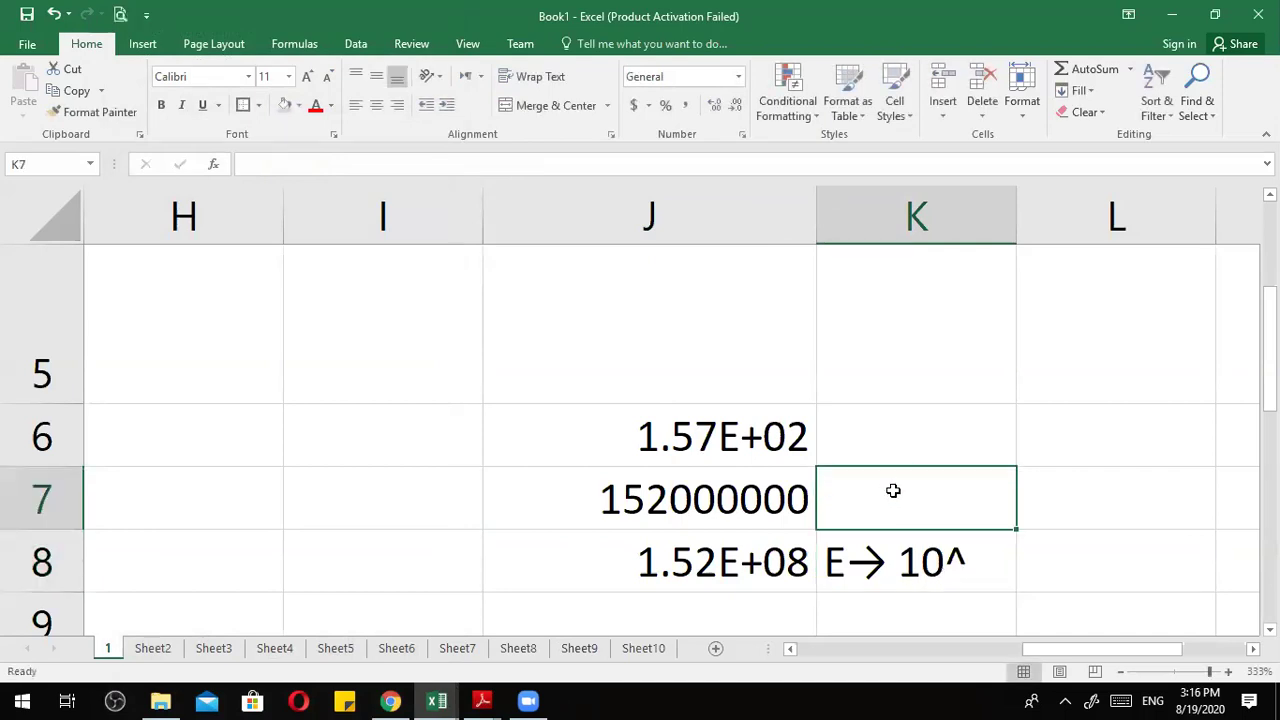
type("+  ")
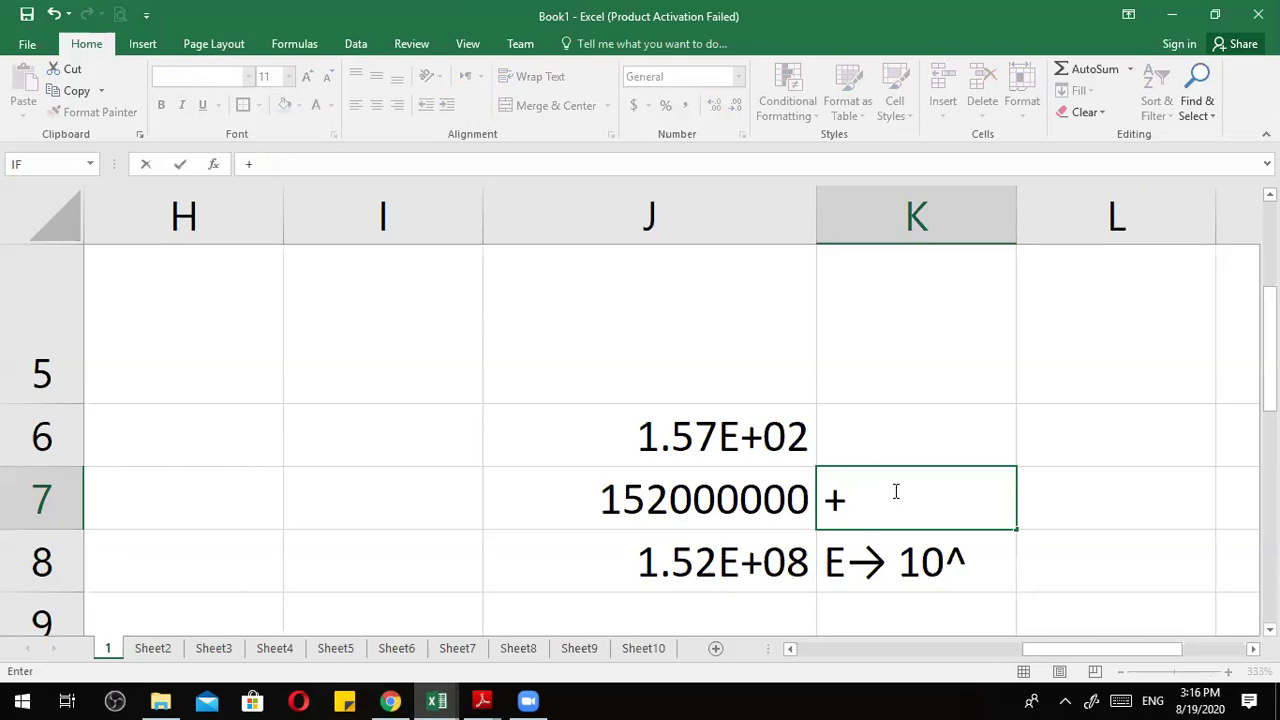
type("-")
key("BackSpace")
key("BackSpace")
key("BackSpace")
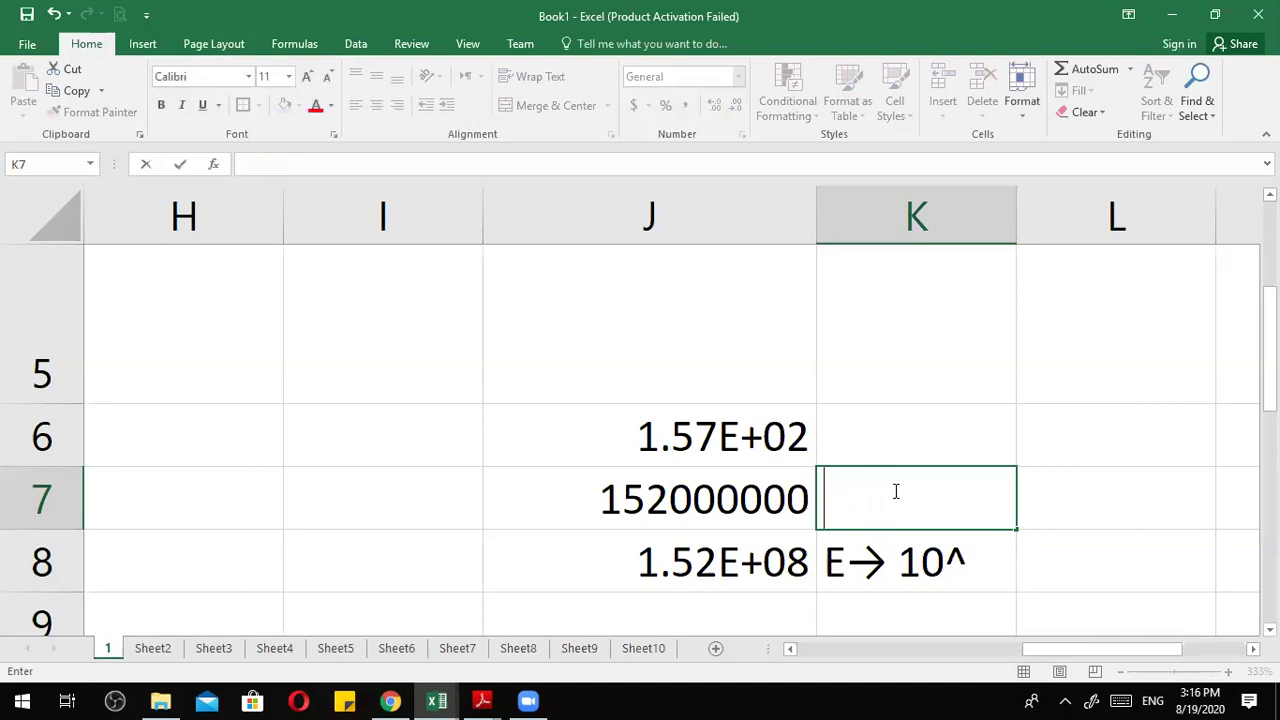
Try the custom number format 0.00000E+00000 on cell J8 and undo it.
left_click(786, 562)
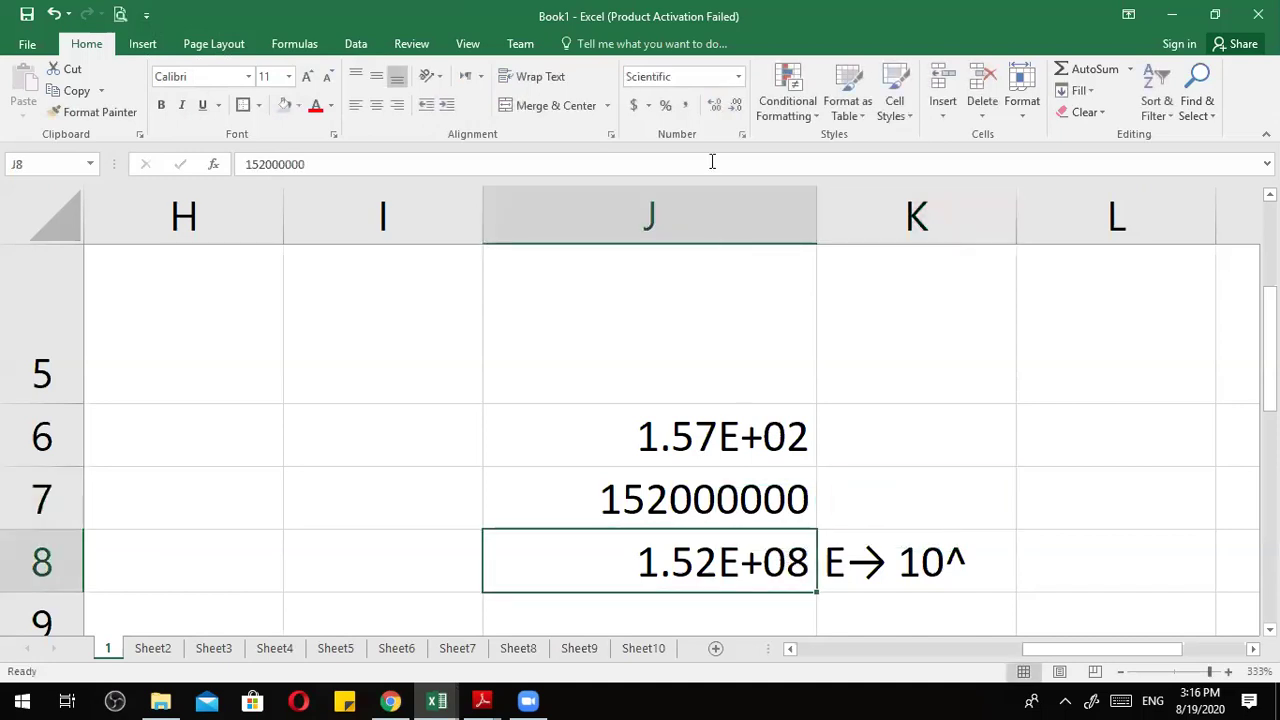
left_click(738, 77)
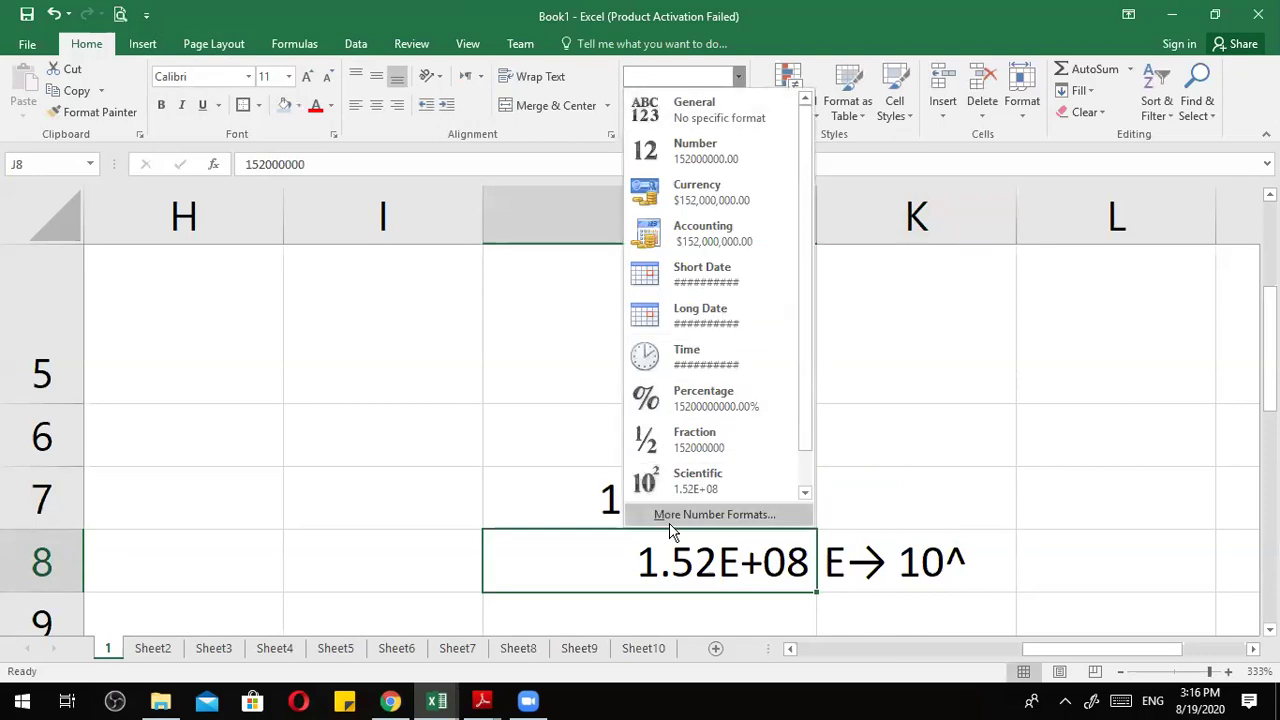
left_click(671, 515)
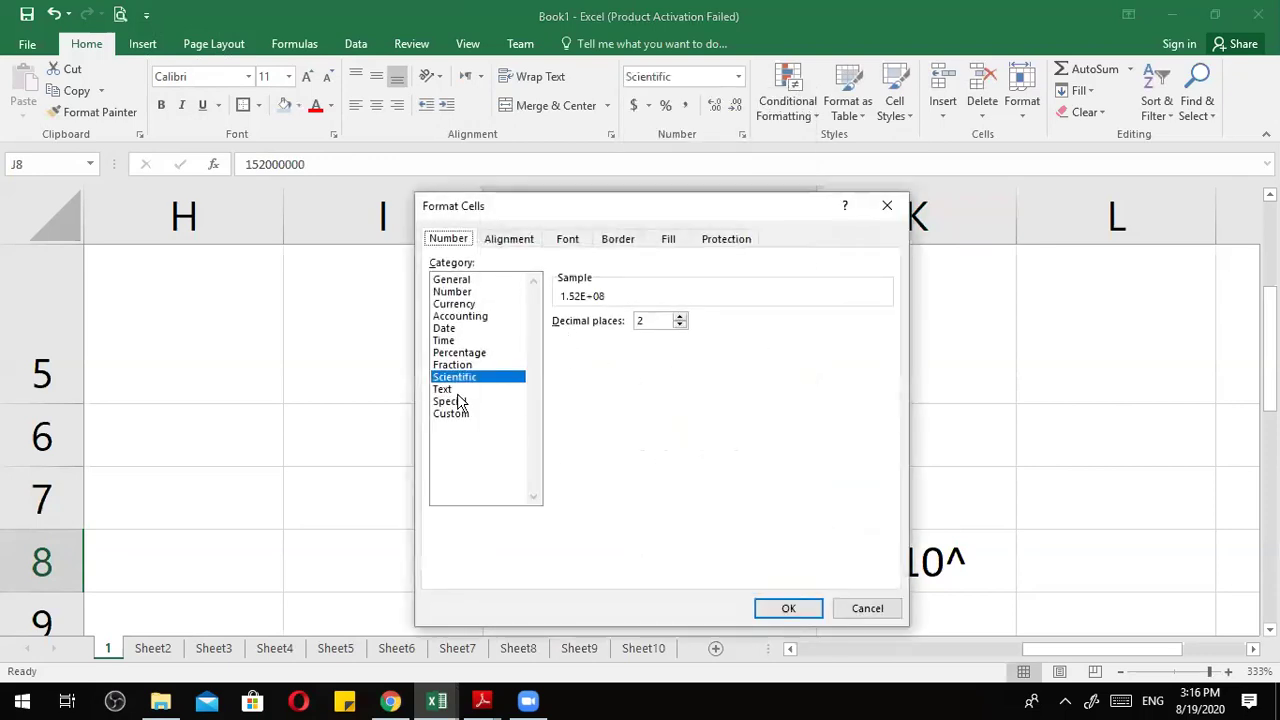
left_click(458, 390)
left_click(464, 401)
left_click(486, 414)
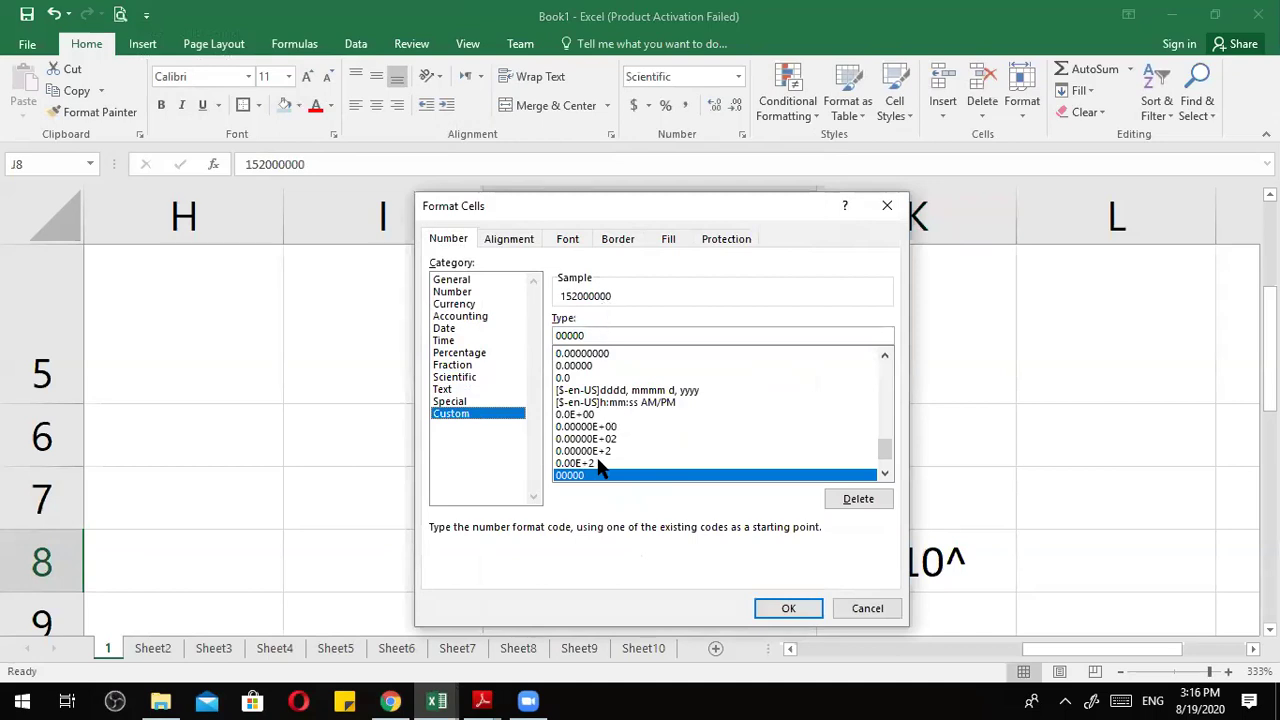
left_click(608, 439)
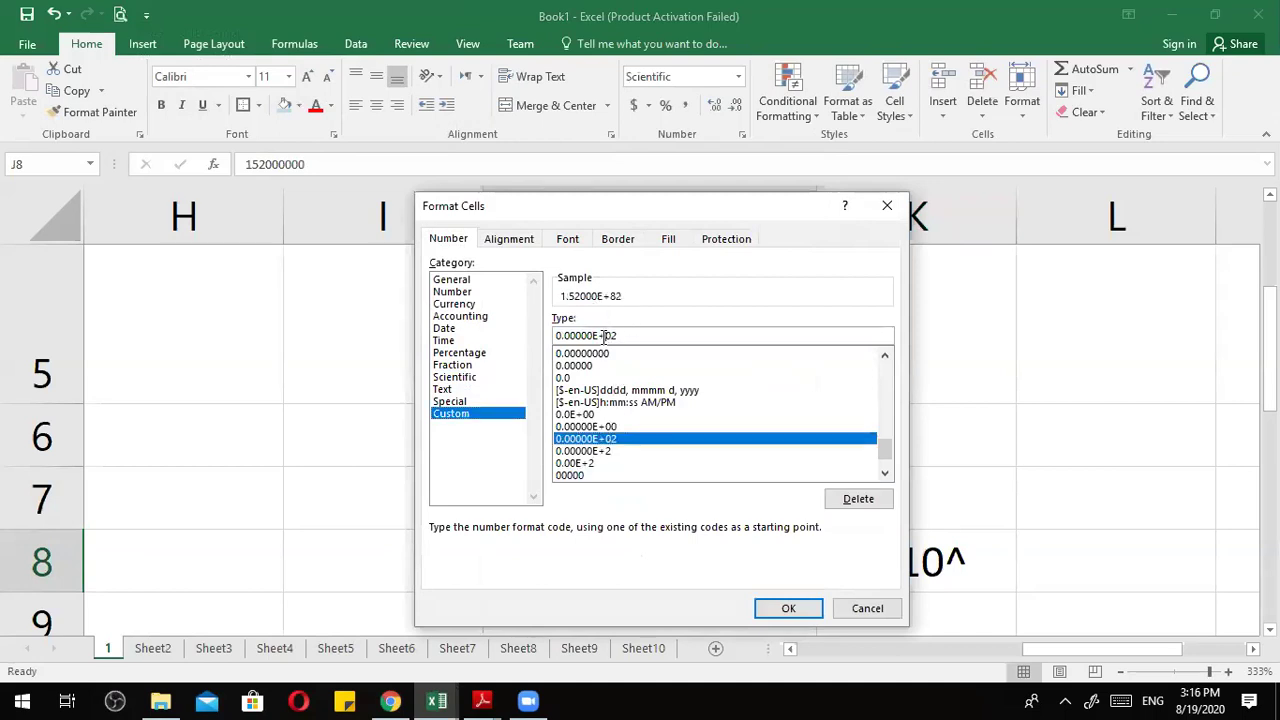
left_click(603, 336)
type("0000")
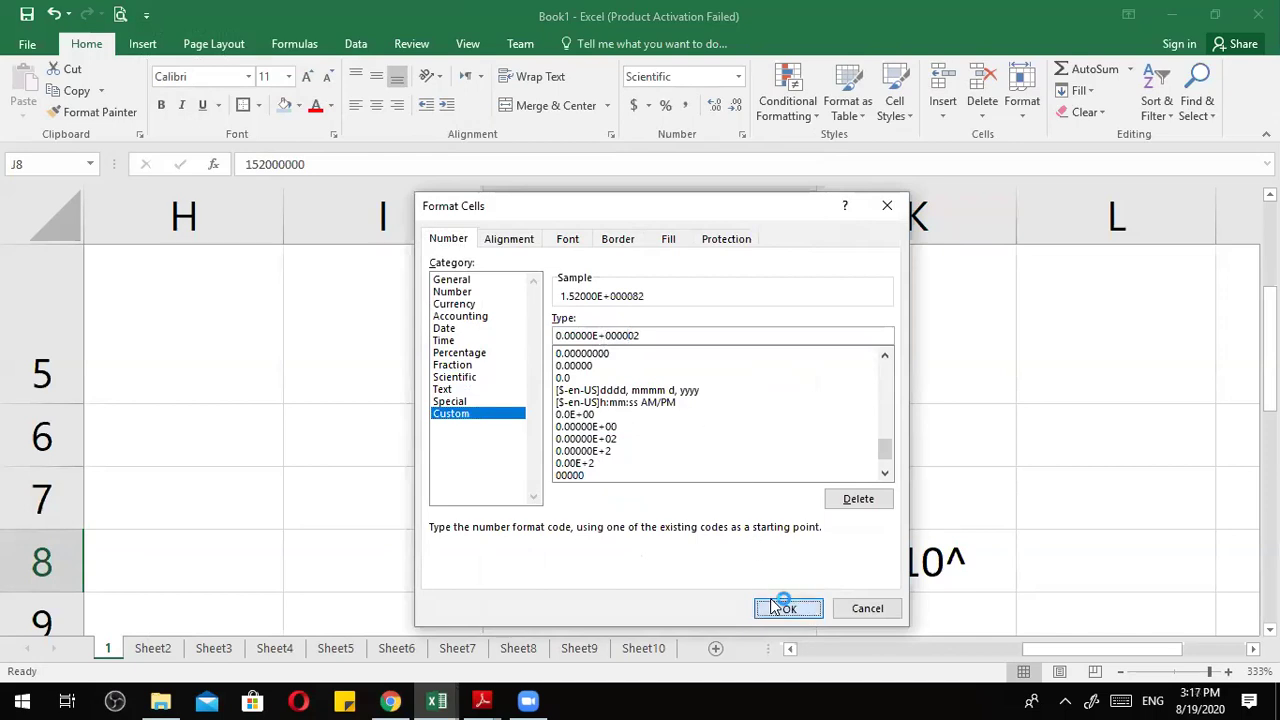
left_click(648, 336)
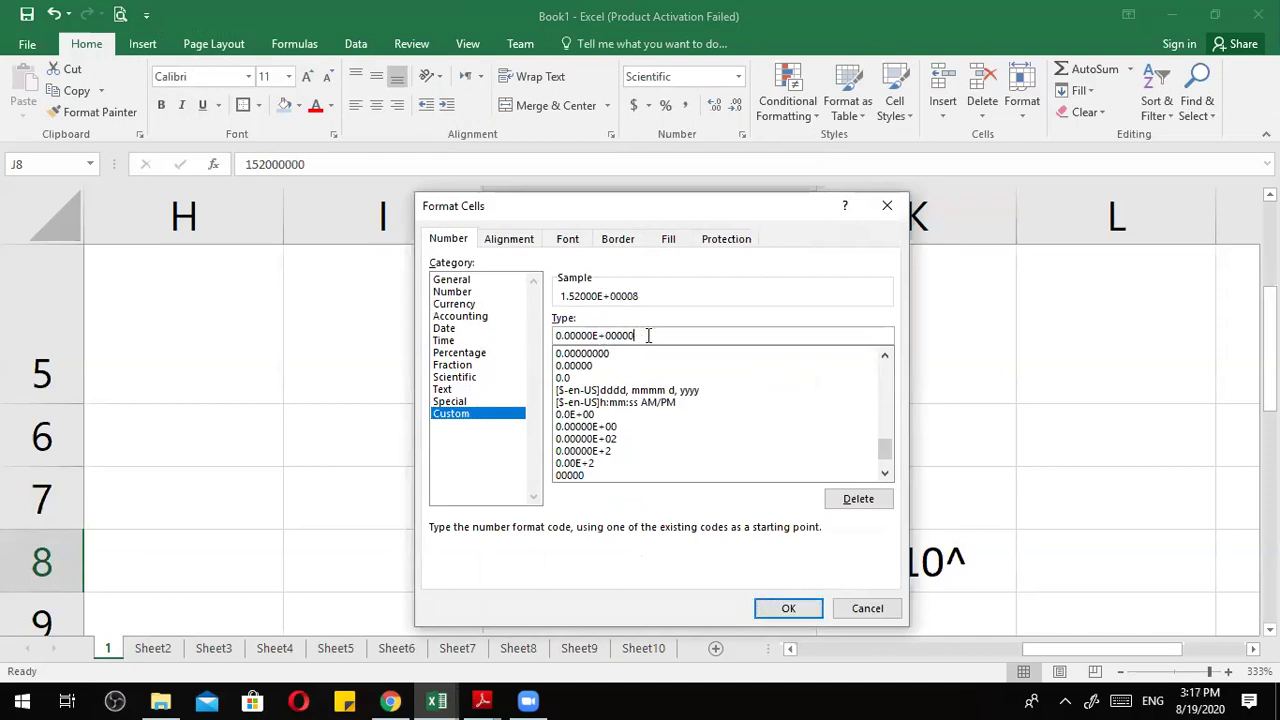
left_click(788, 608)
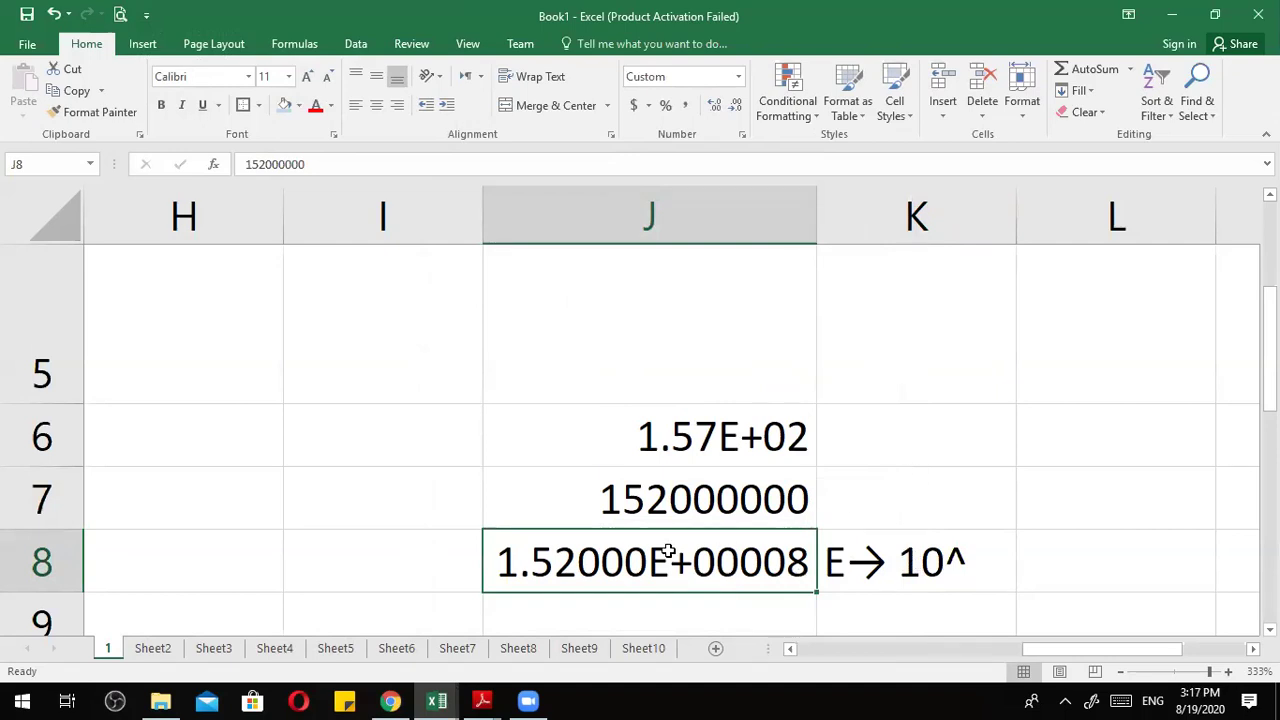
key("ctrl+z")
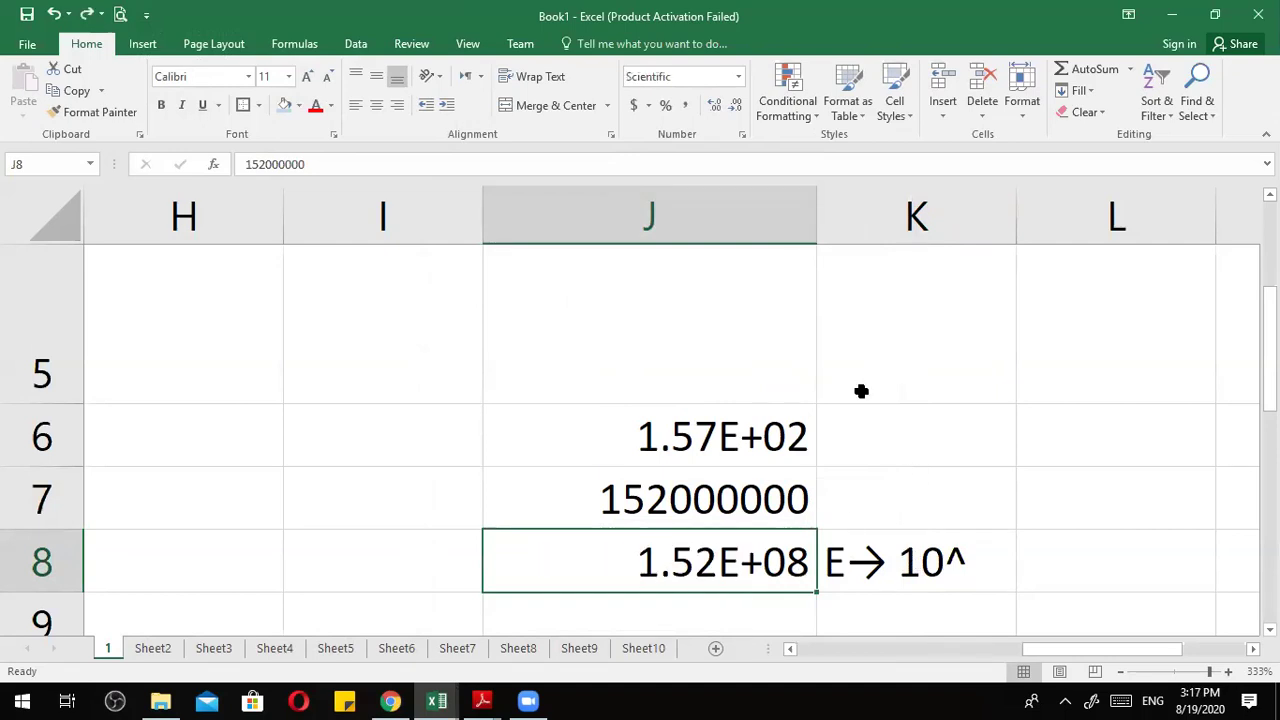
Apply the Fraction number format to cell J7.
key("Up")
key("Right")
left_click(774, 451)
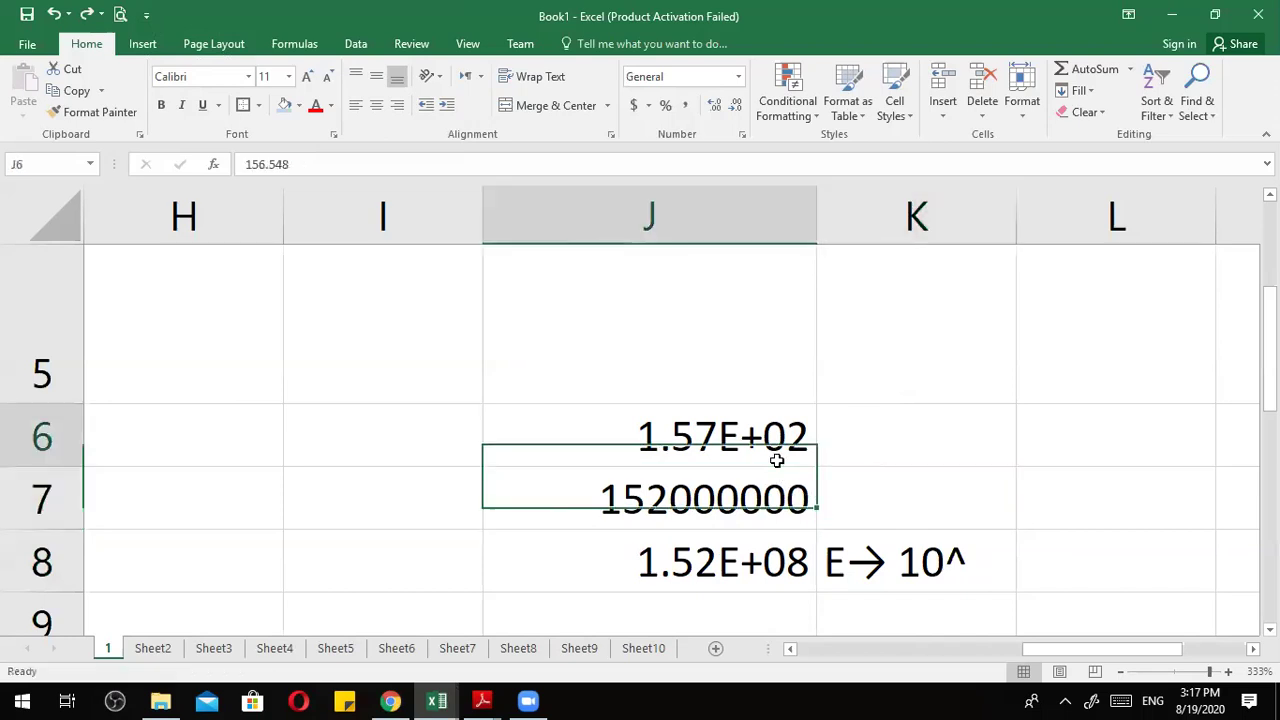
scroll(749, 436, "down", 7)
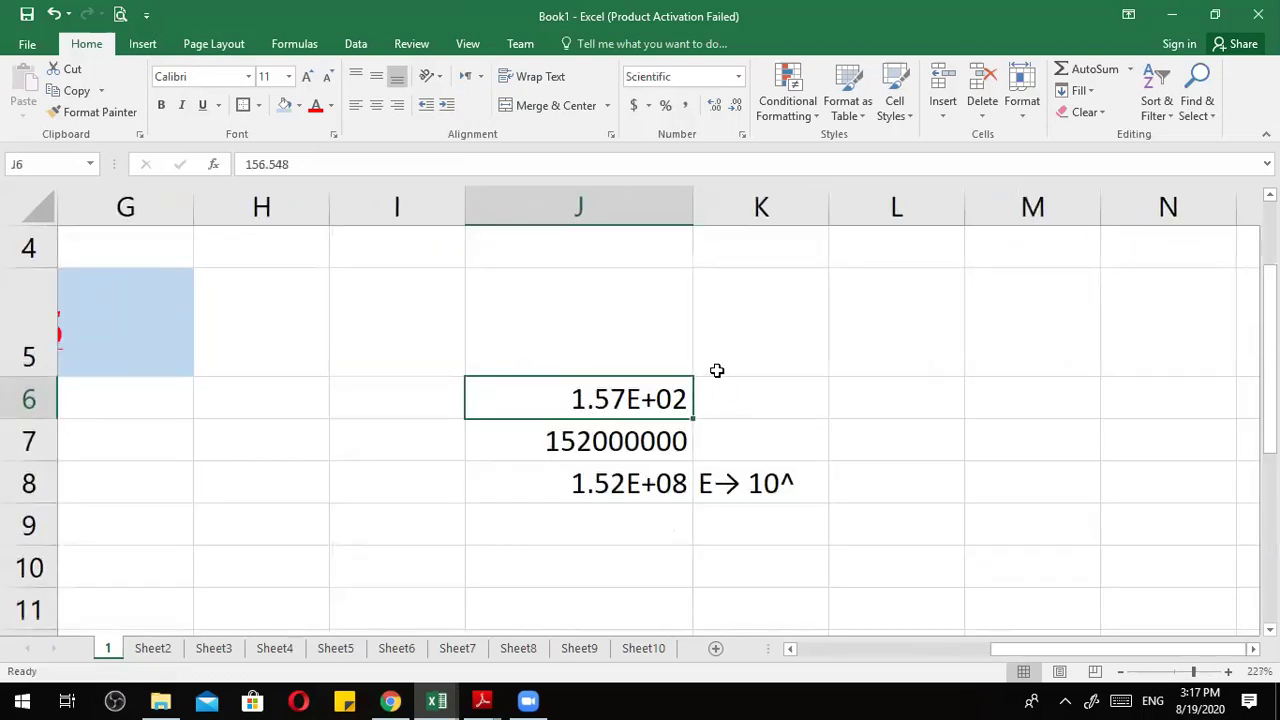
scroll(870, 400, "down", 2)
left_click(655, 449)
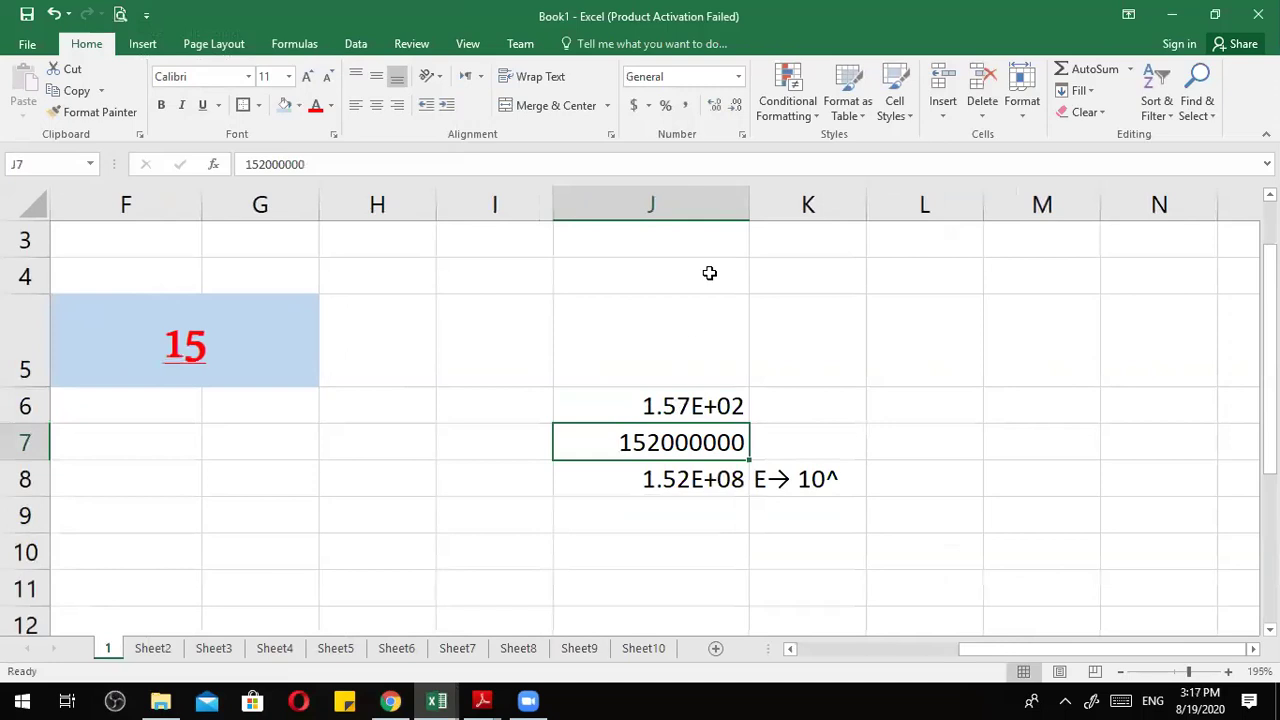
left_click(738, 76)
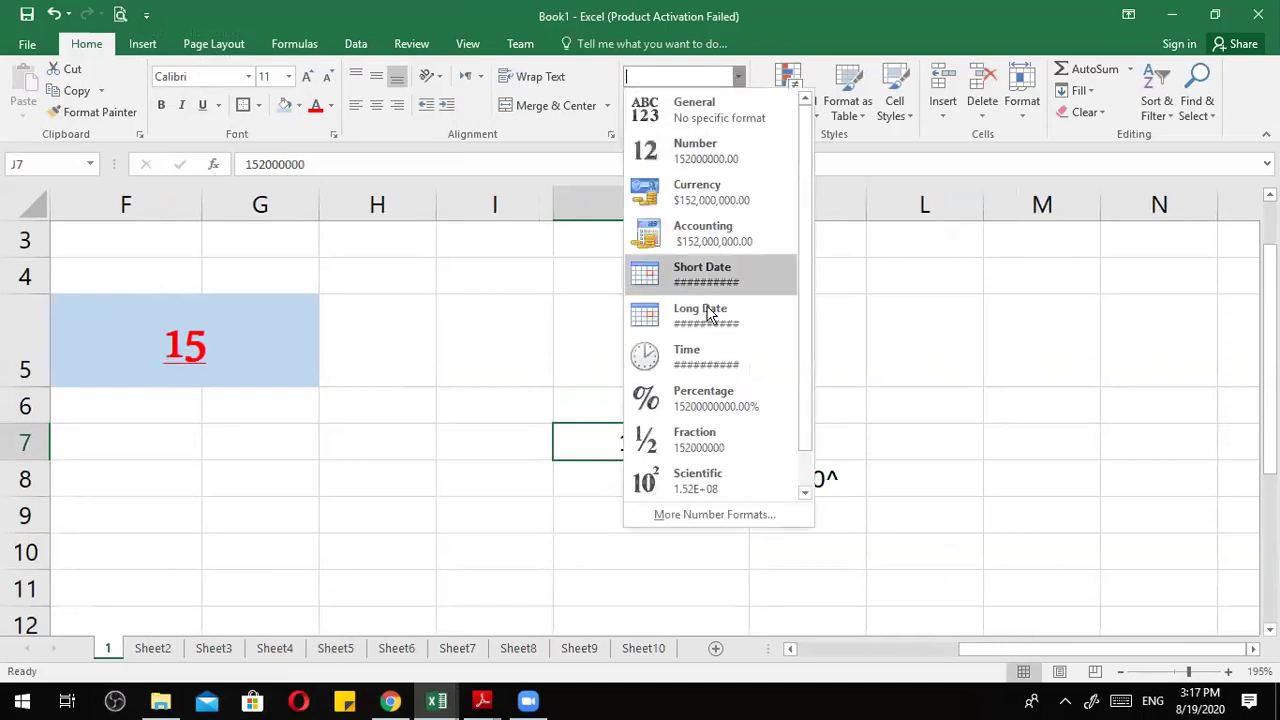
left_click(708, 448)
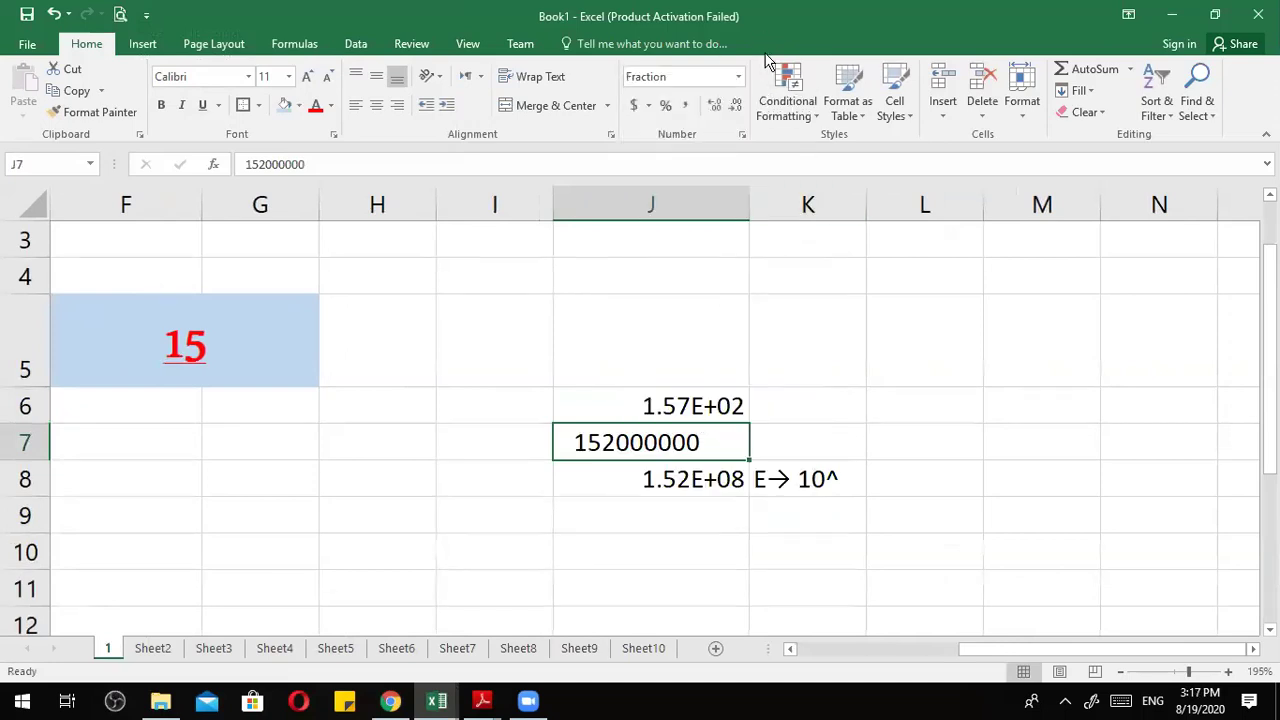
Enter 5/2 in cell K5 and apply the Fraction number format to it.
left_click(789, 360)
type("5/2")
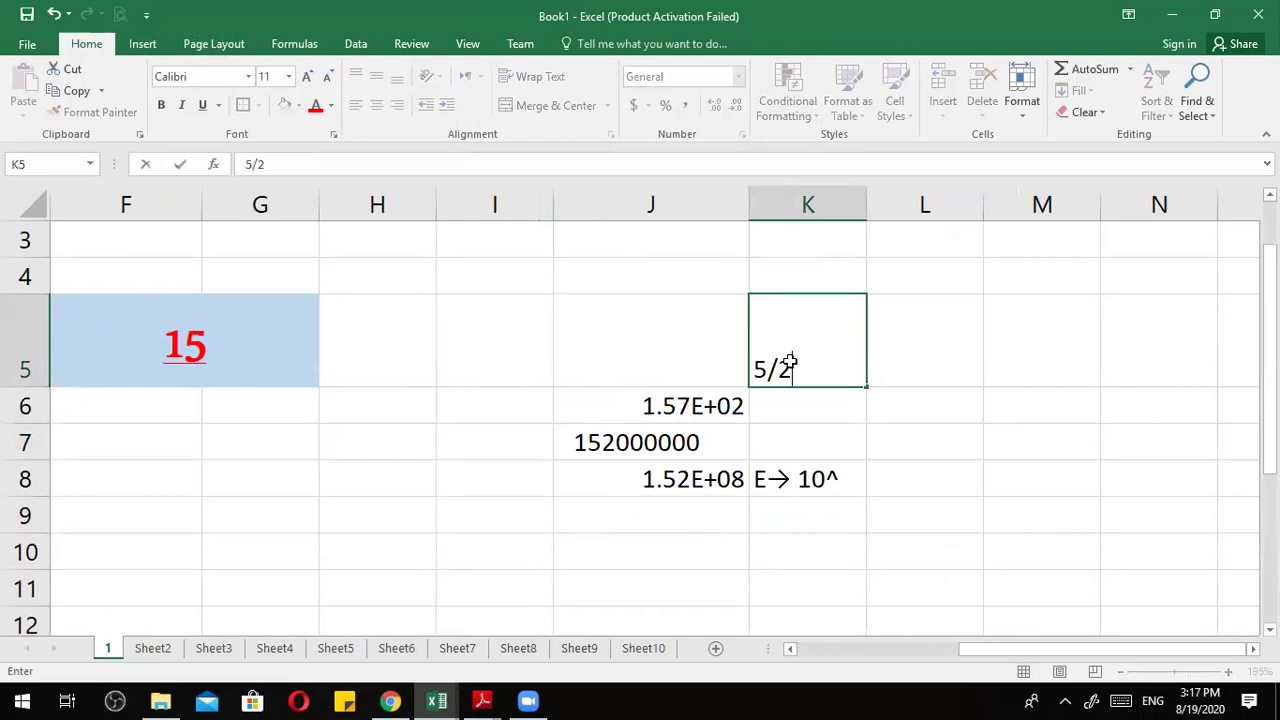
key("Return")
left_click(815, 369)
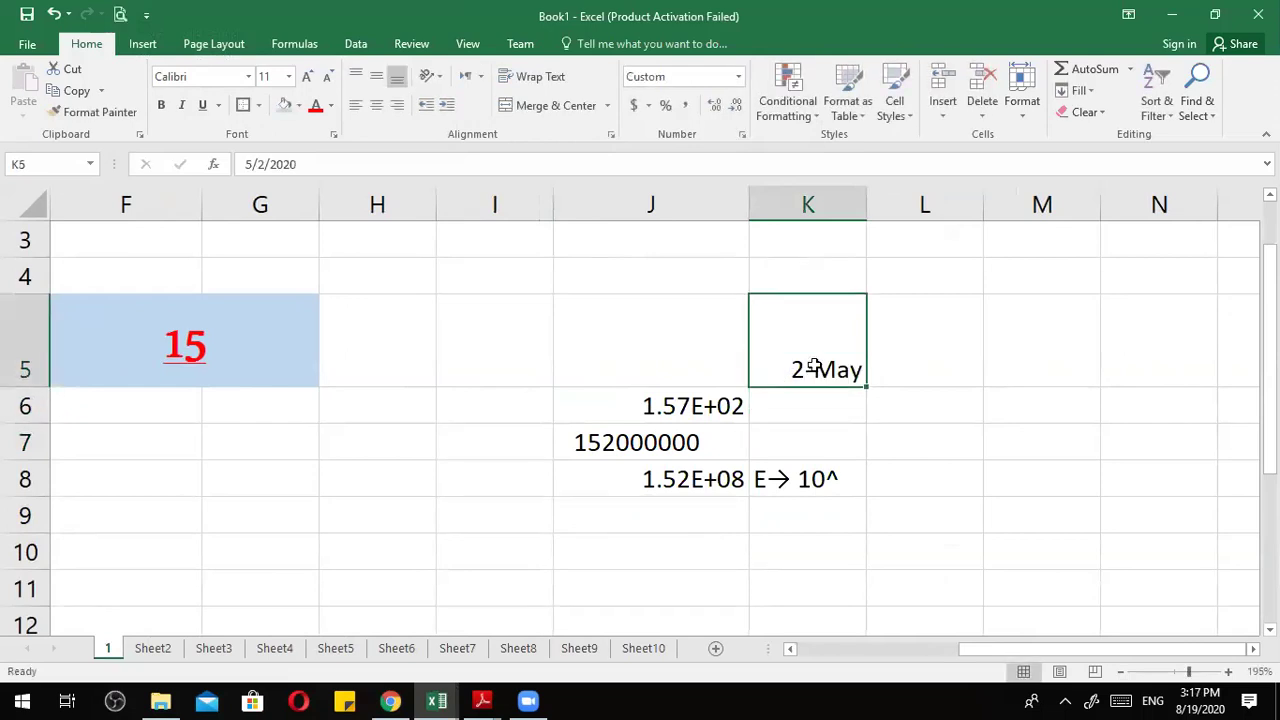
left_click(738, 76)
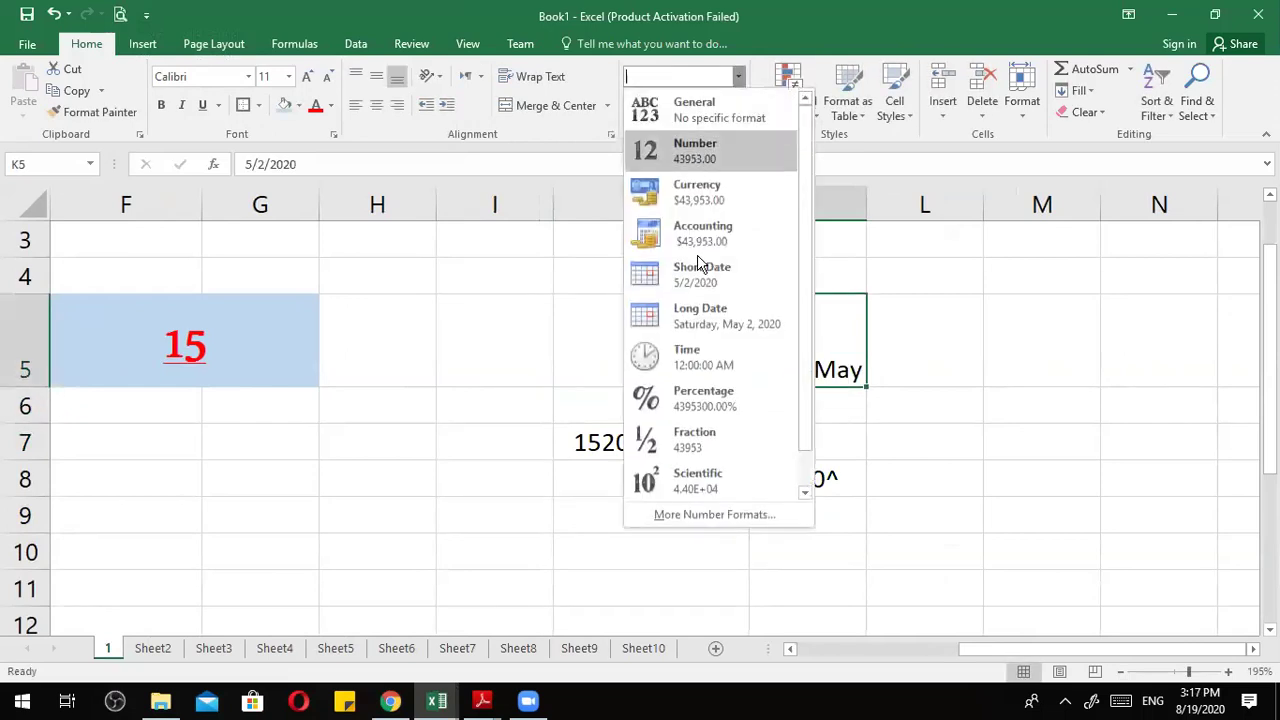
left_click(695, 439)
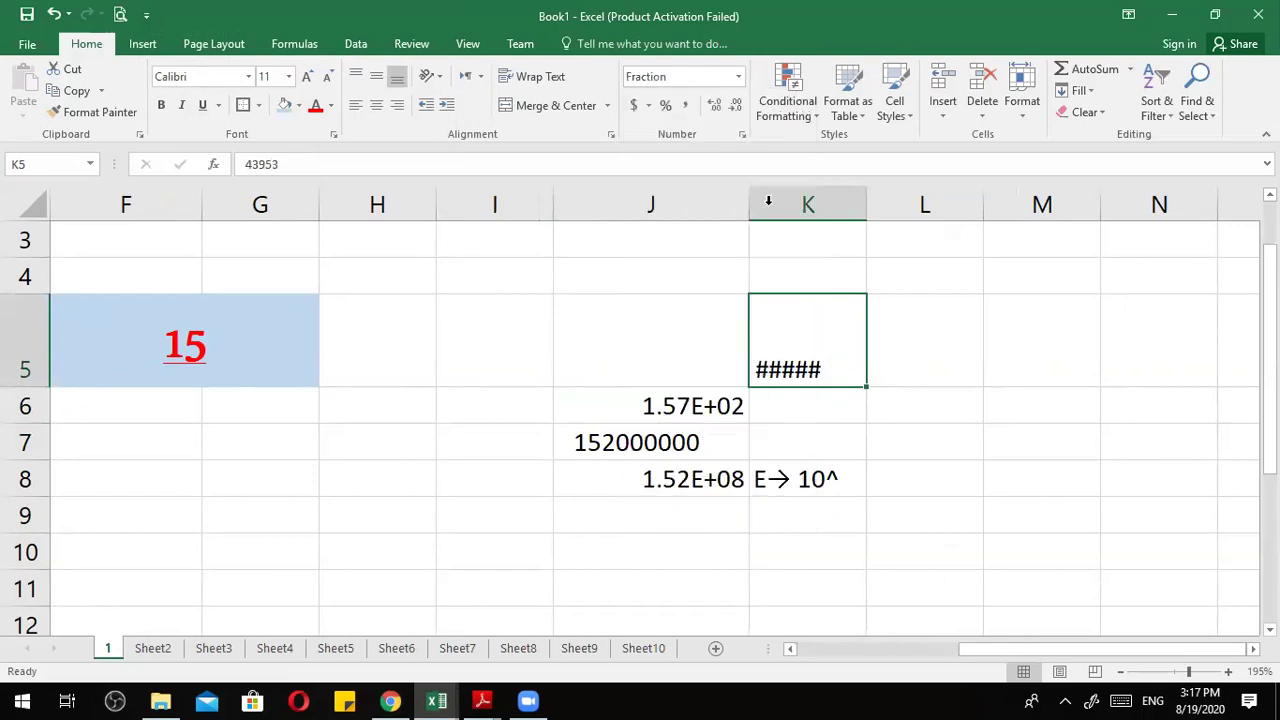
Fit column K's width to its contents and re-enter 5/2 in cell K5.
double_click(865, 202)
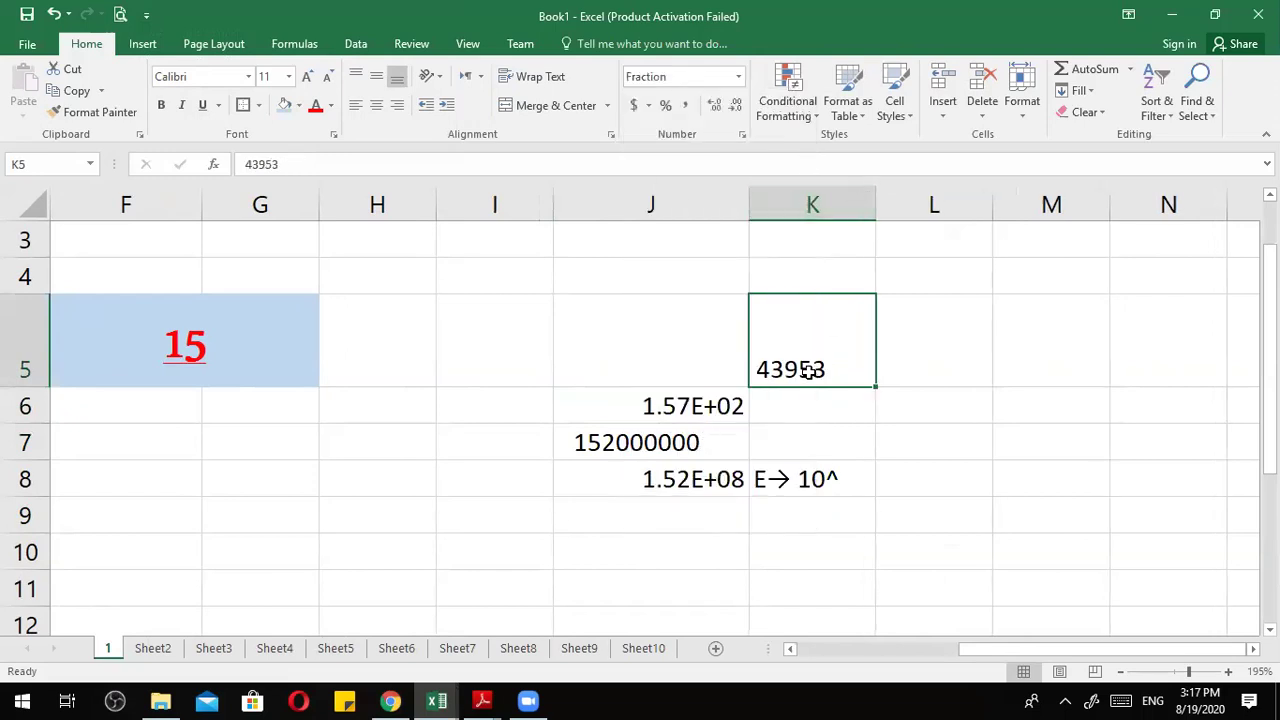
type("5/2")
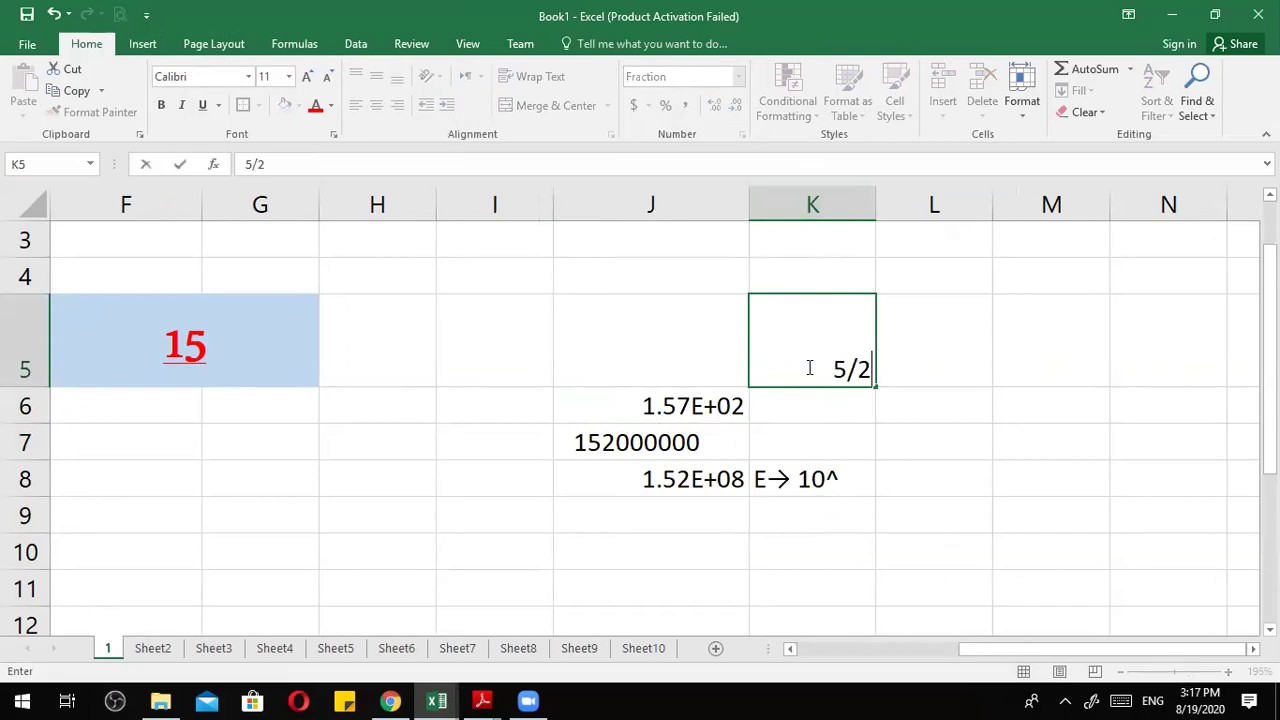
key("Return")
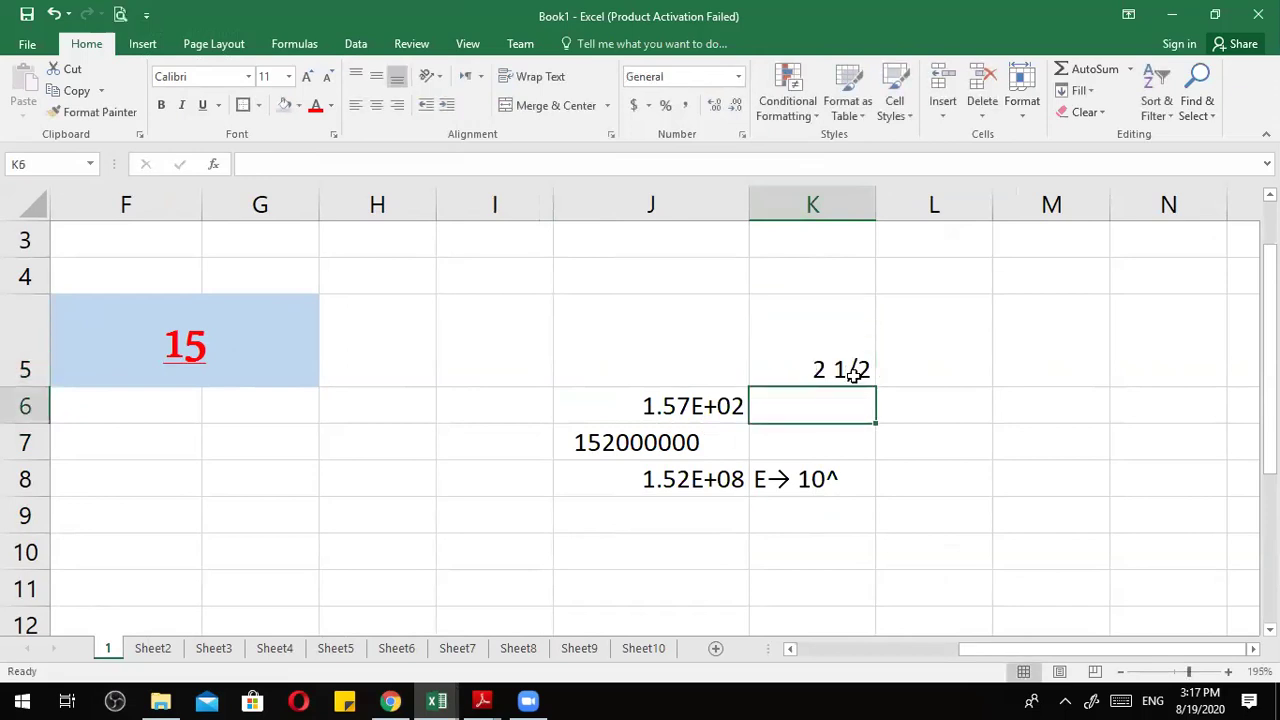
Change cell K5 to the Percentage format and reduce it to one decimal place.
left_click(820, 374)
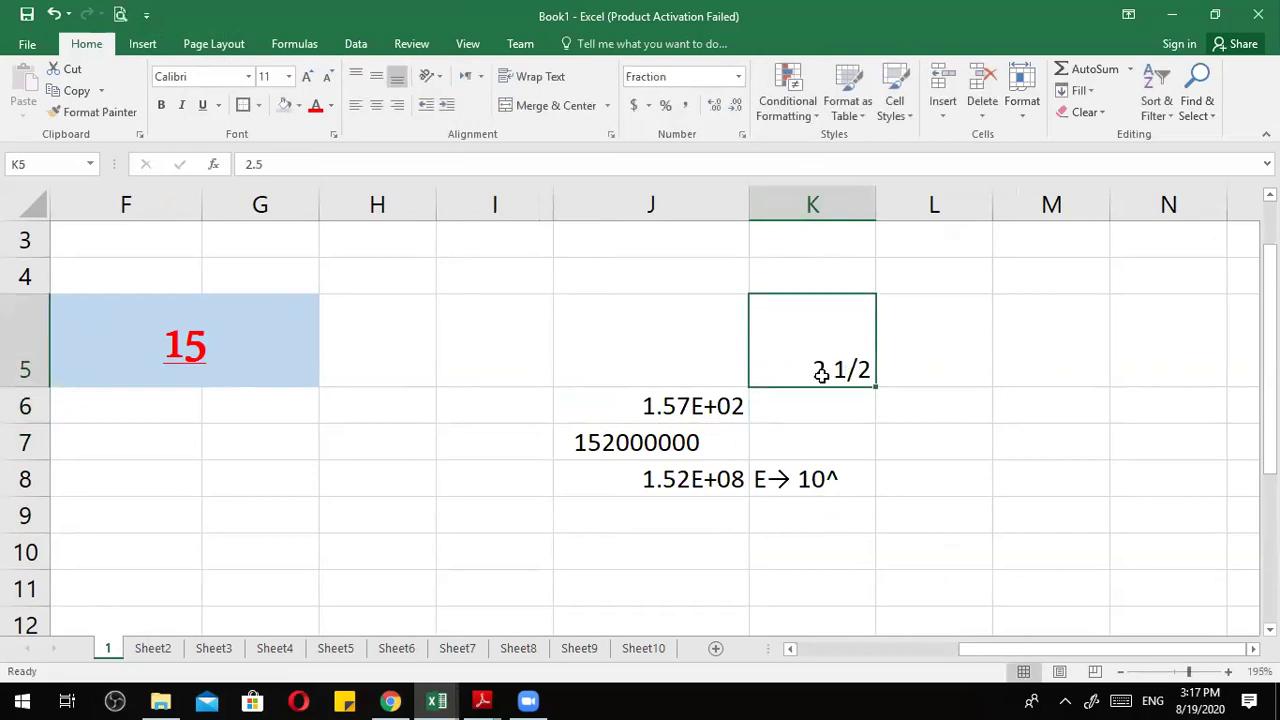
left_click(734, 76)
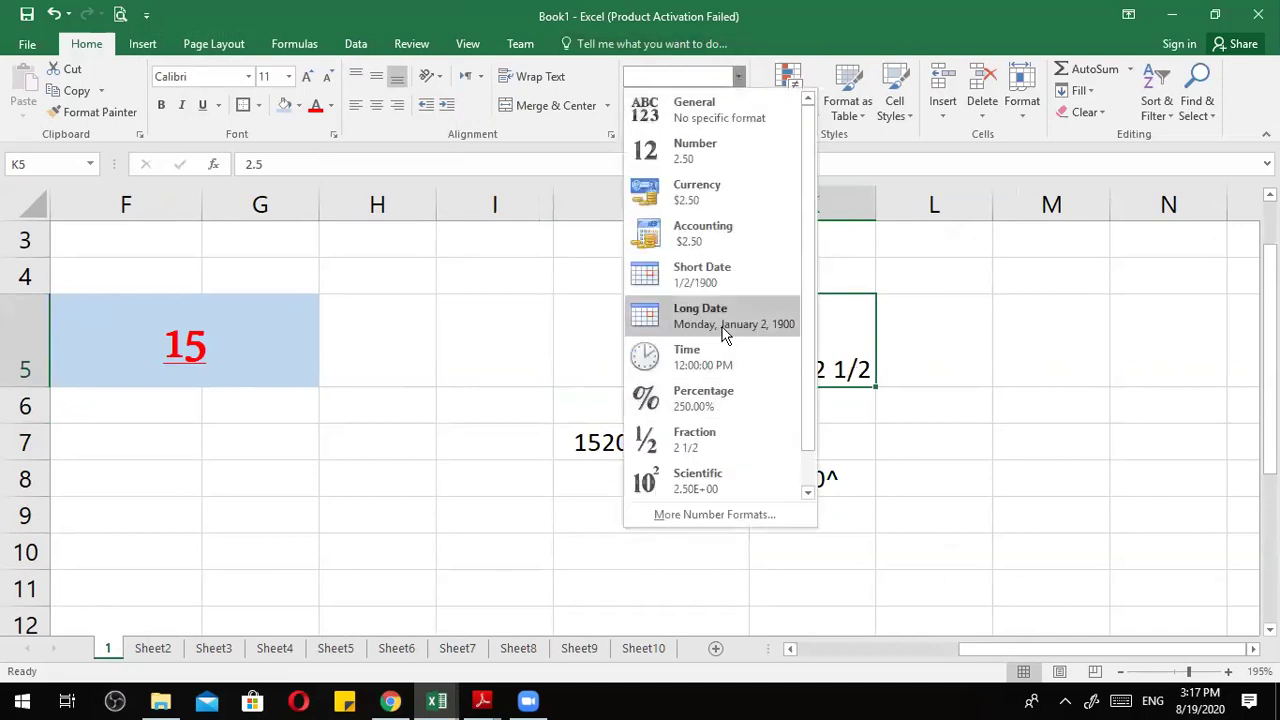
left_click(716, 400)
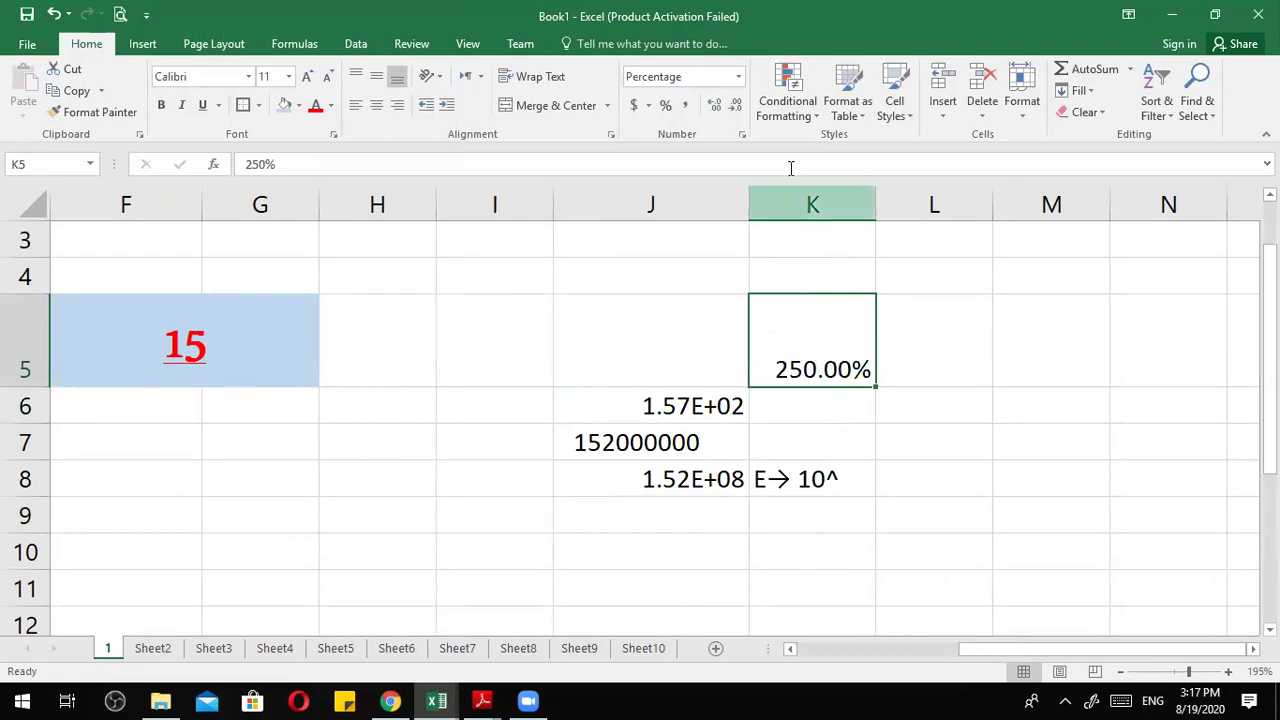
left_click(801, 406)
left_click(829, 354)
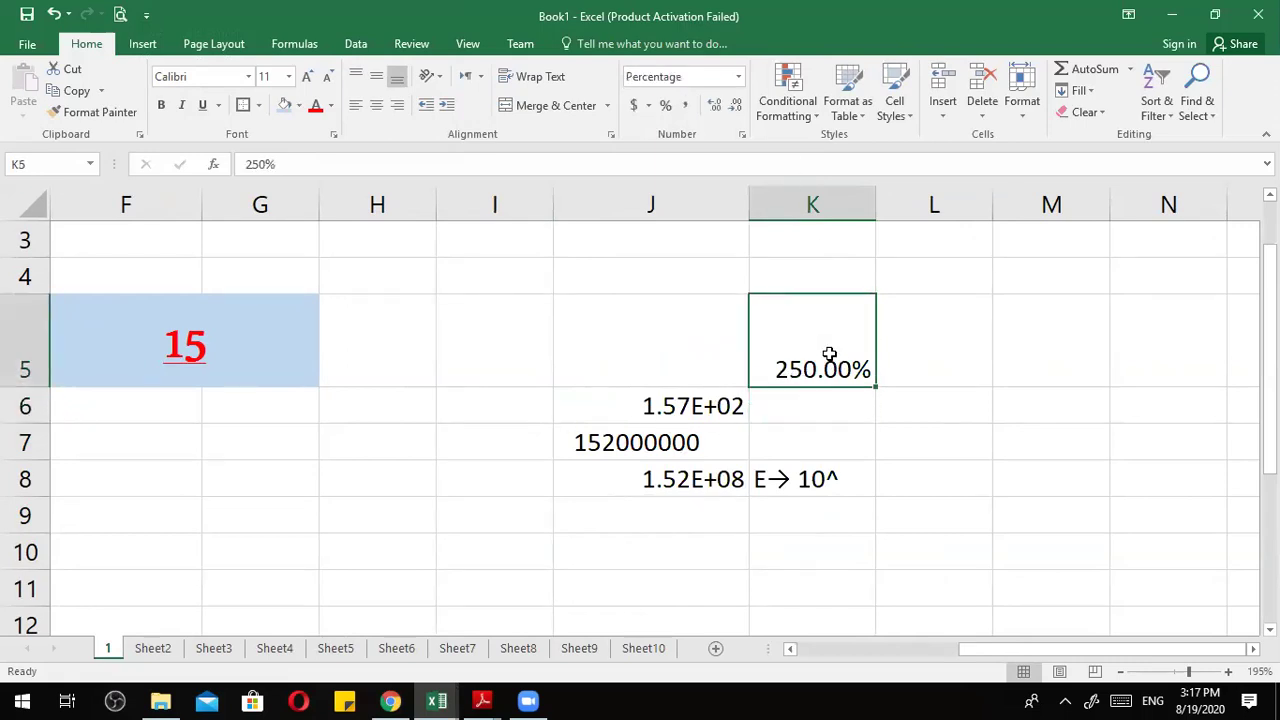
left_click(736, 105)
Enter 5/2 in the General-format cell H7.
left_click(380, 443)
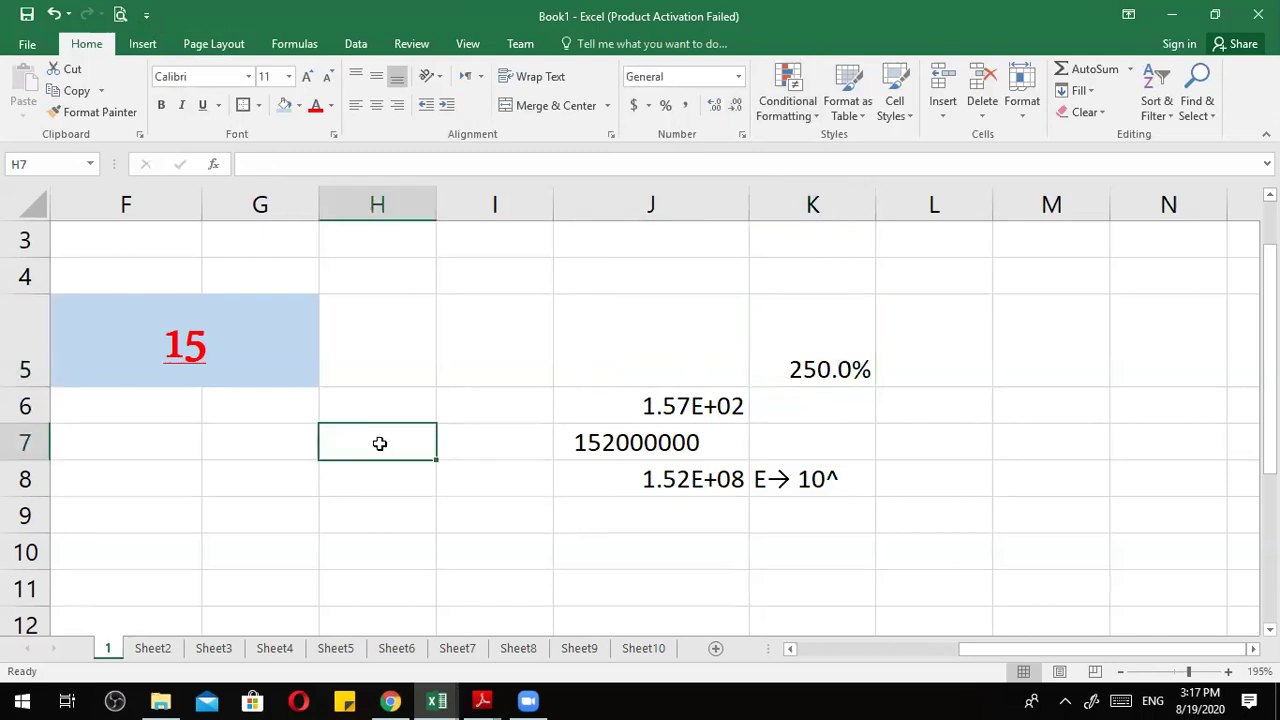
type("5/2")
key("Return")
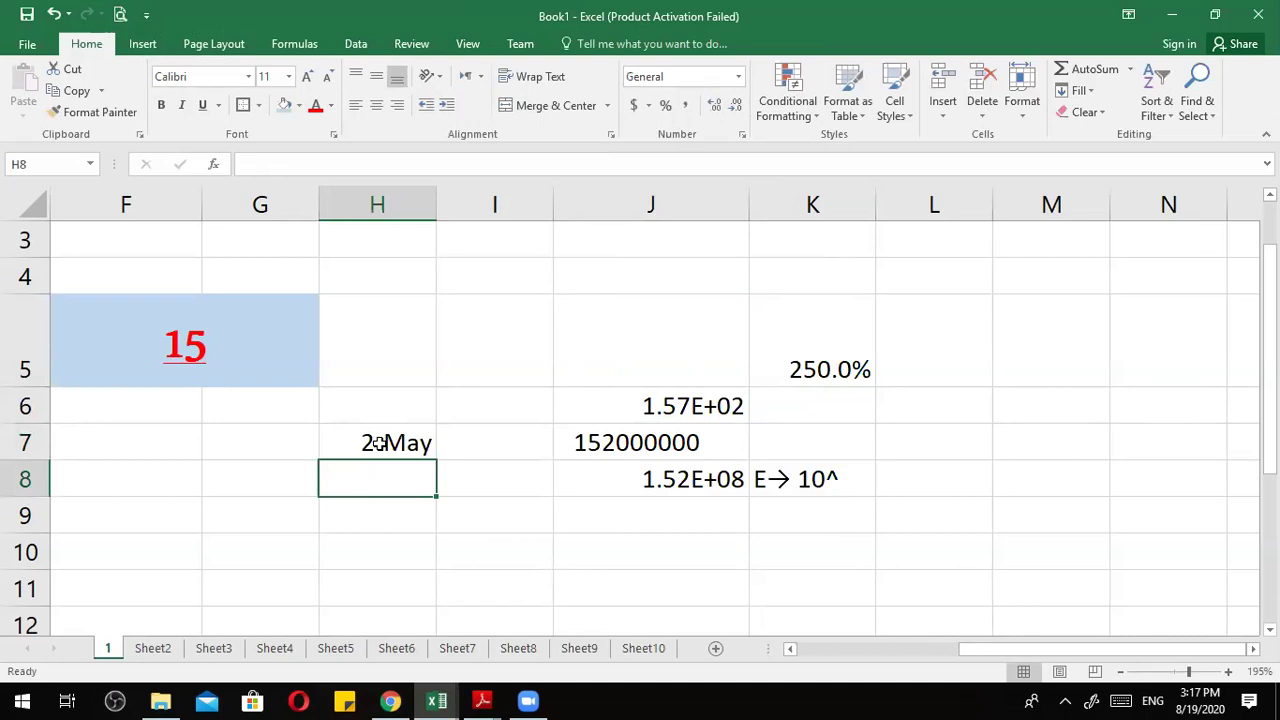
Replace the entry in cell H7 with the formula =5/2, and delete the cell's contents.
left_click(378, 443)
type("5/2")
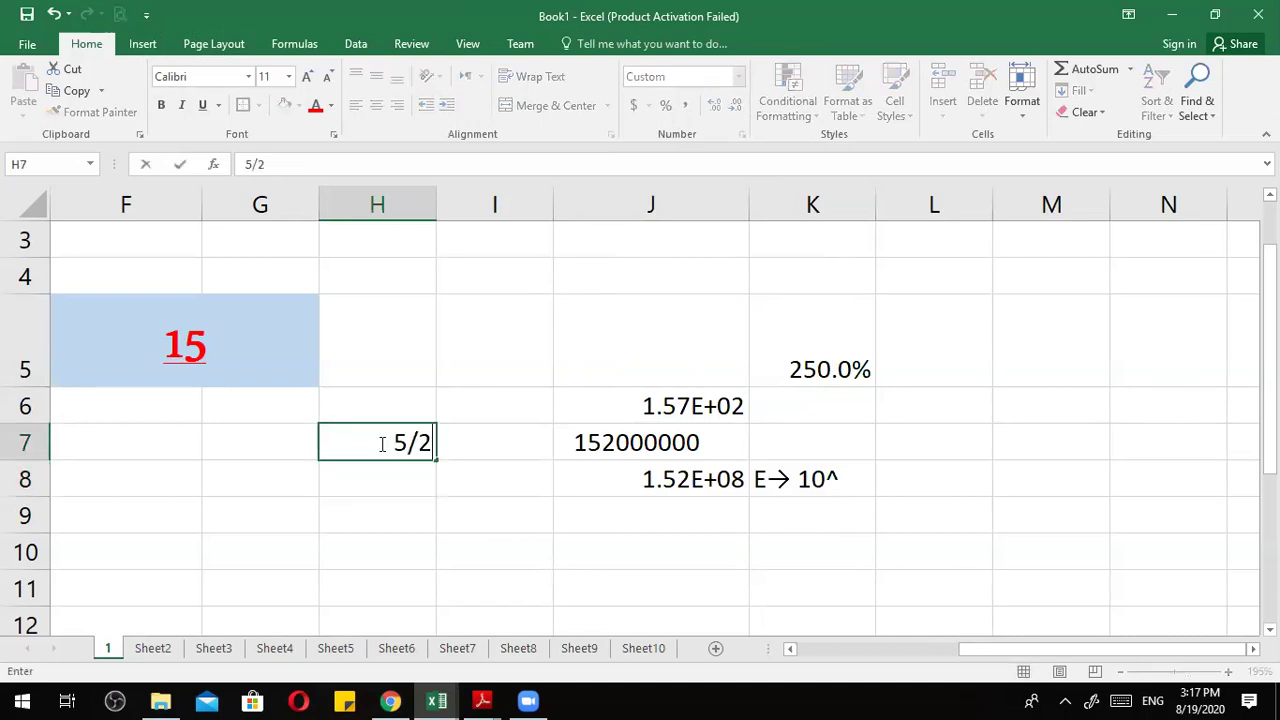
key("BackSpace")
key("BackSpace")
key("BackSpace")
type("=5/2")
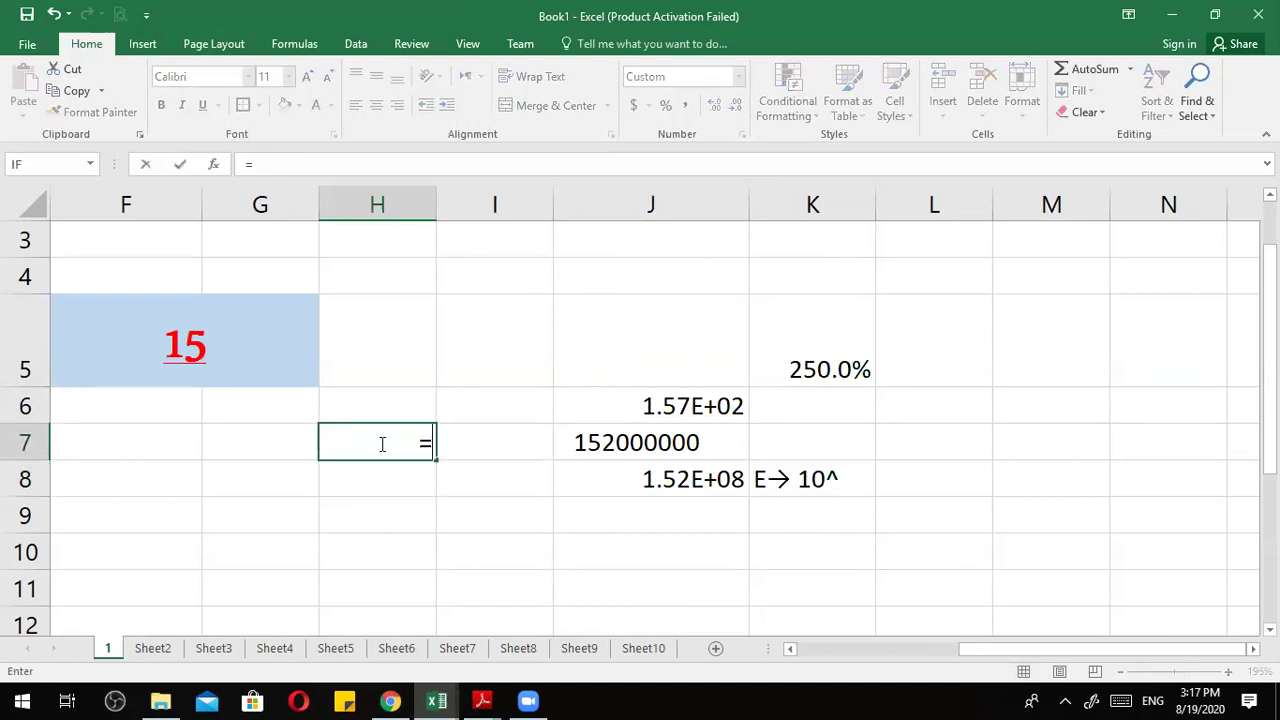
key("Return")
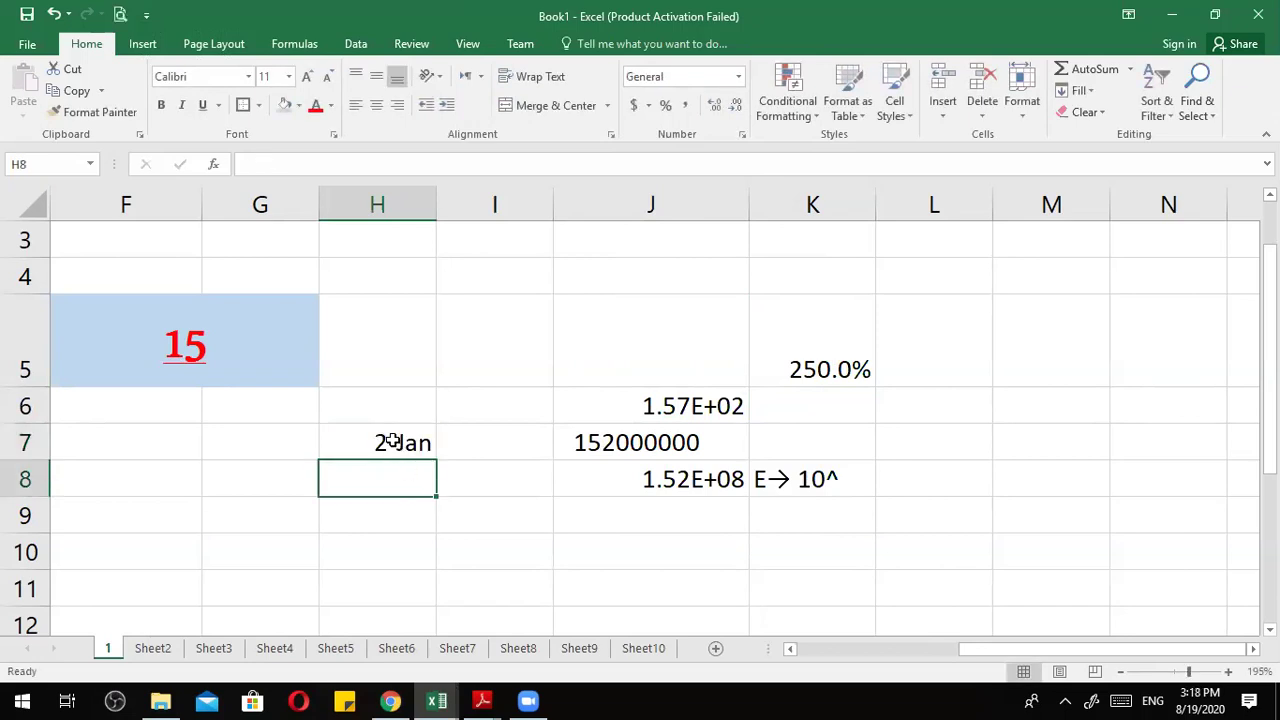
left_click(386, 440)
key("Delete")
Clear only the formats from the range H5:L10, keeping the cell contents.
left_click_drag(434, 301, 929, 543)
left_click(1085, 112)
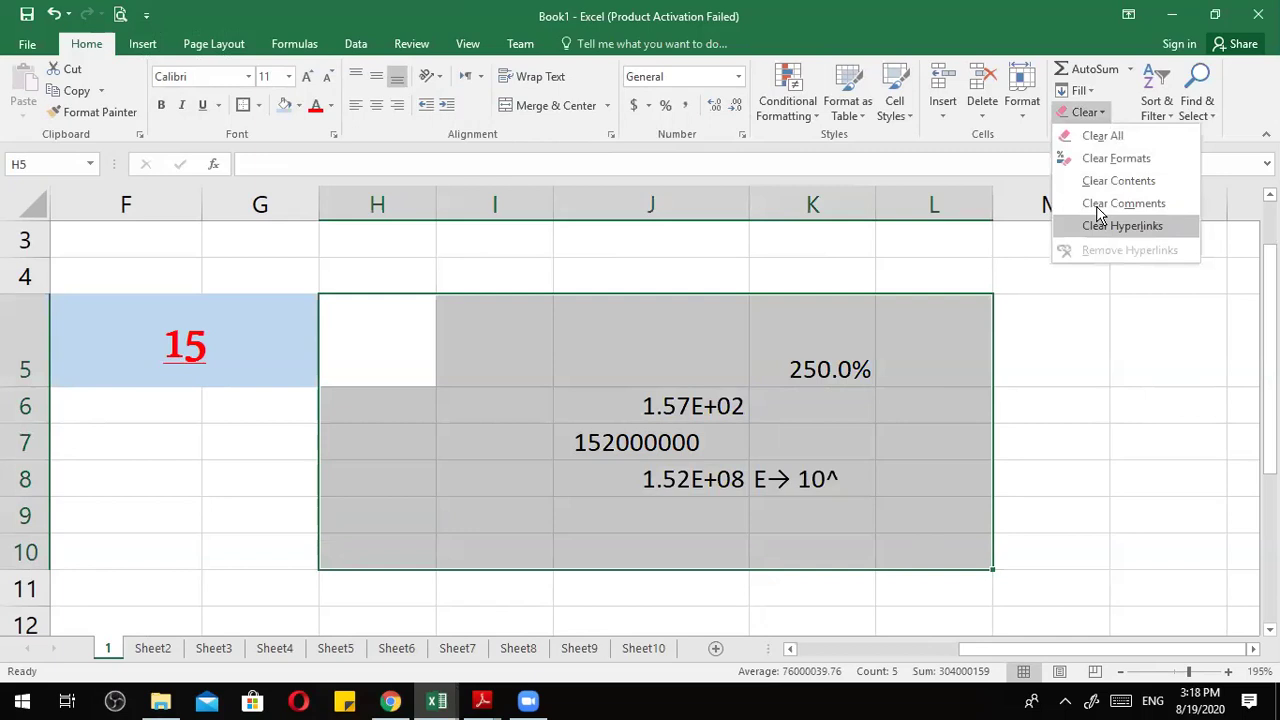
left_click(1116, 158)
left_click(783, 497)
left_click(913, 510)
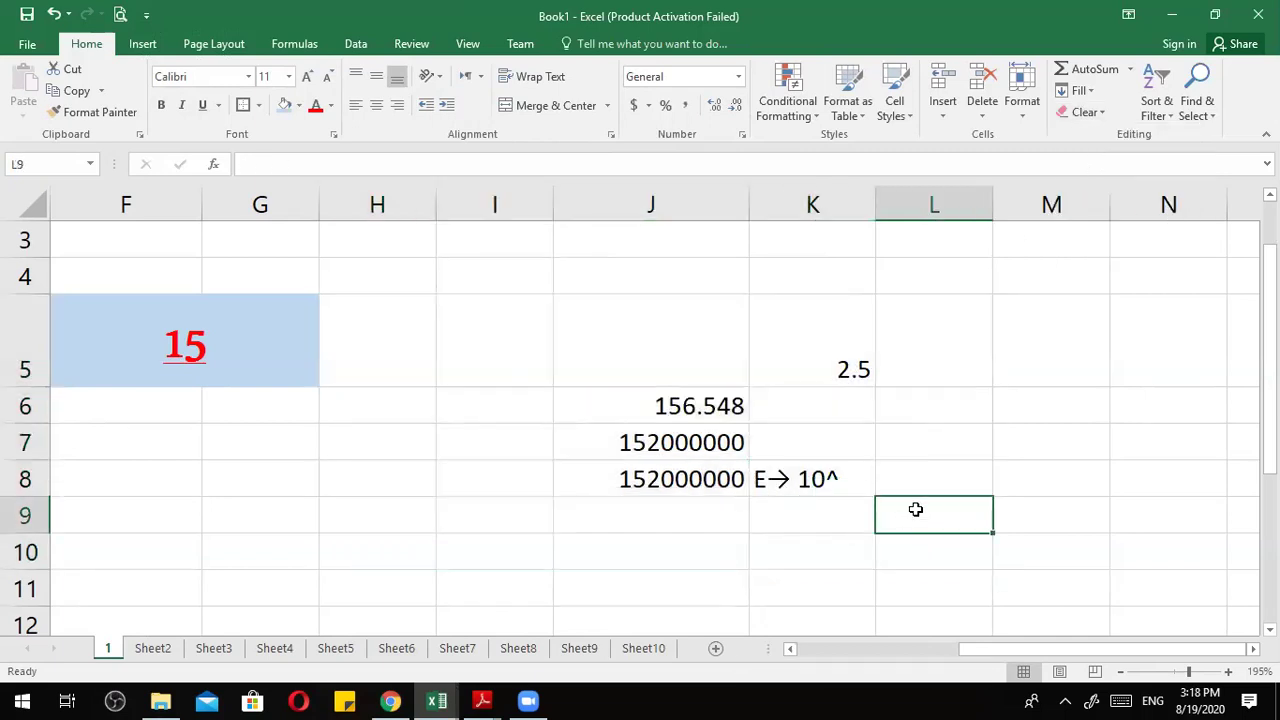
left_click(843, 360)
left_click(895, 410)
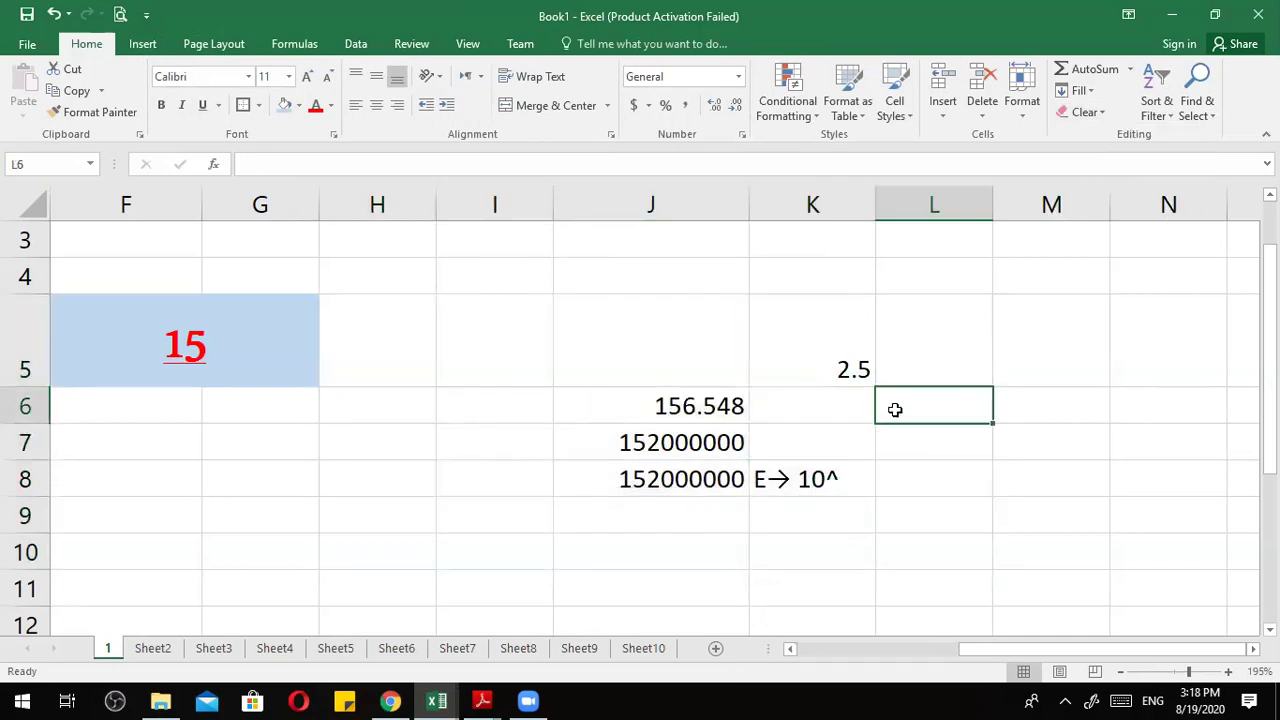
Enter 5/2 in cell K6 and clear everything from that cell, both contents and formats.
key("Left")
type("5/2")
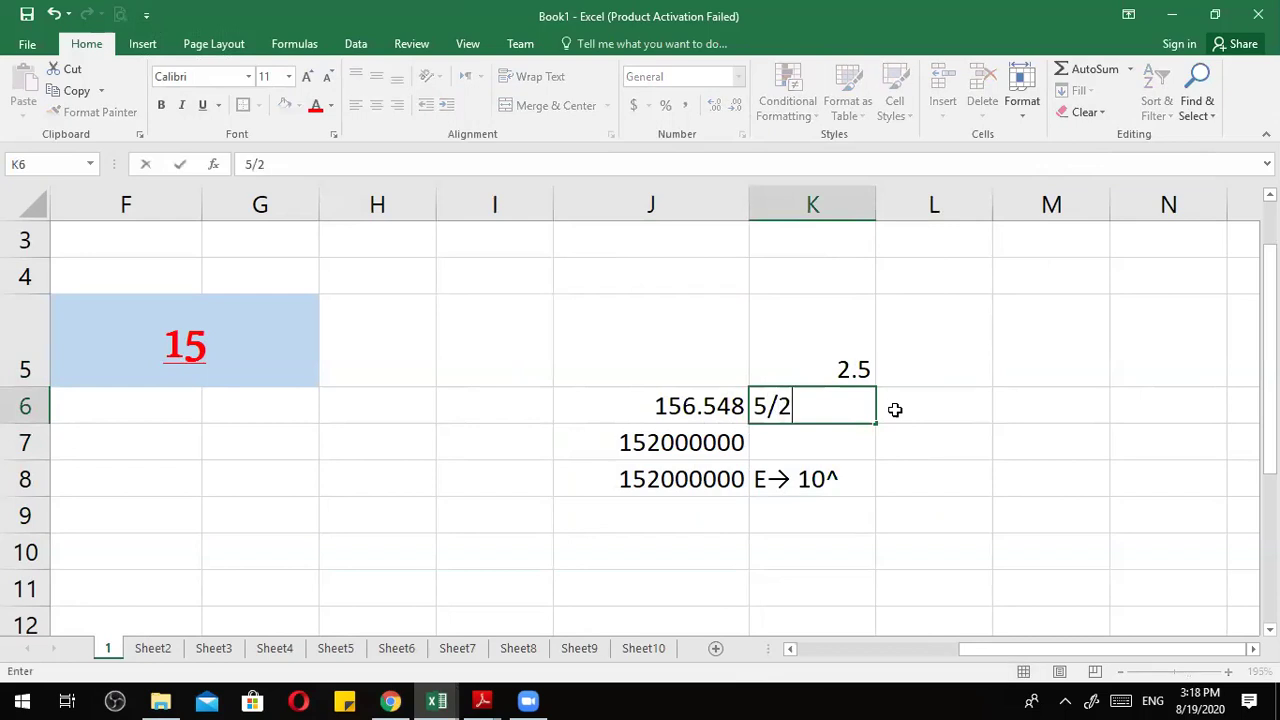
key("Return")
key("Up")
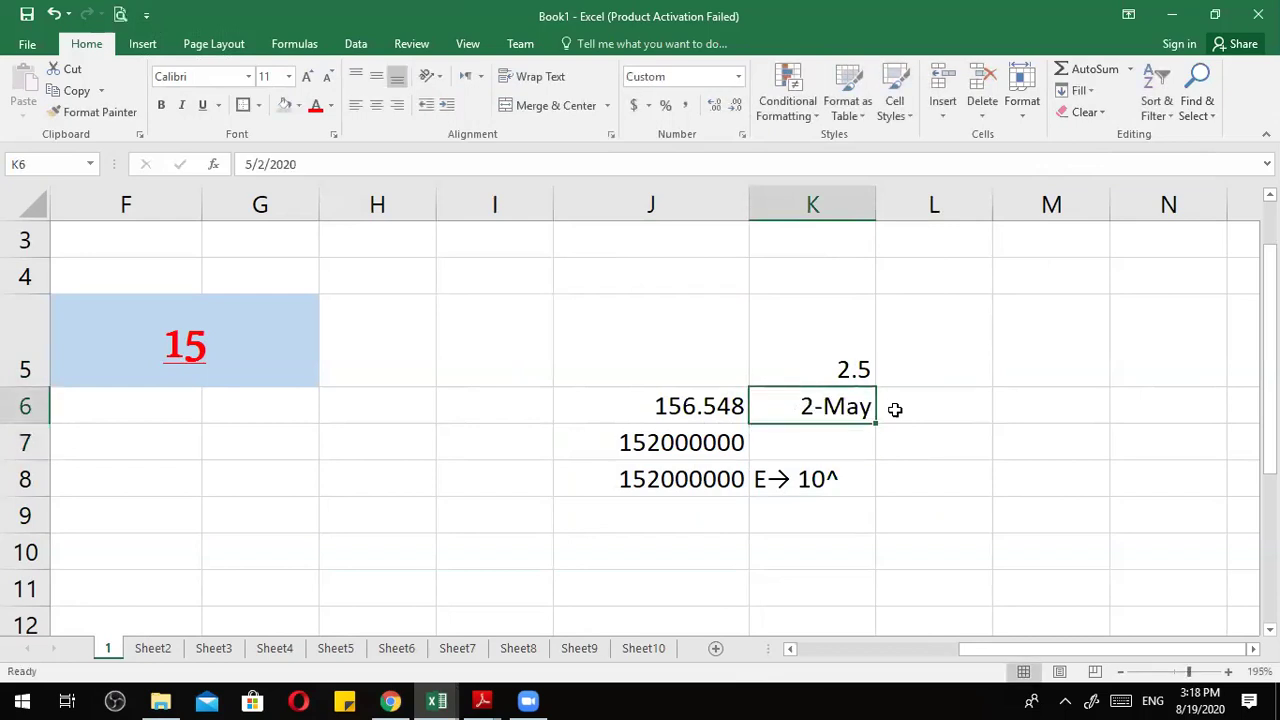
left_click(1085, 112)
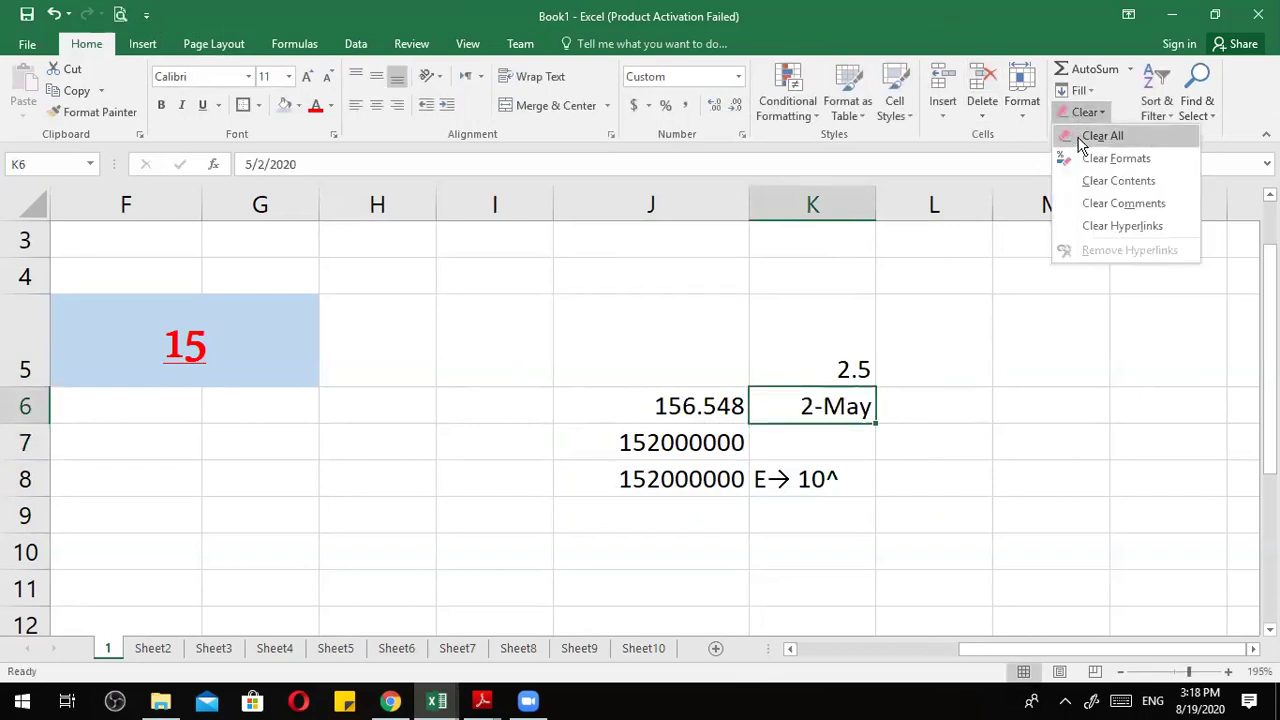
left_click(1100, 136)
Clear only the formats from the block of cells in columns I to L, from row 4 down.
left_click_drag(880, 278, 540, 630)
left_click(1090, 112)
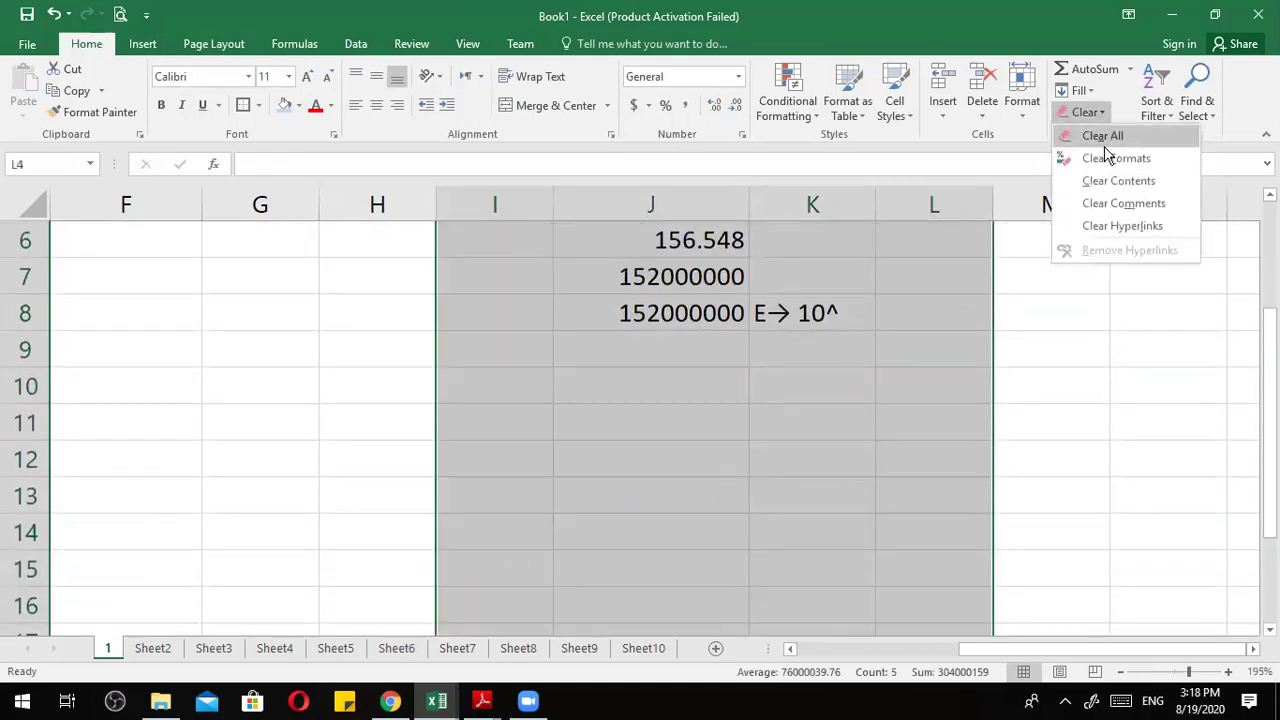
left_click(1100, 157)
Enter the value 2.5 in cell K6 and reselect the cell.
left_click(808, 478)
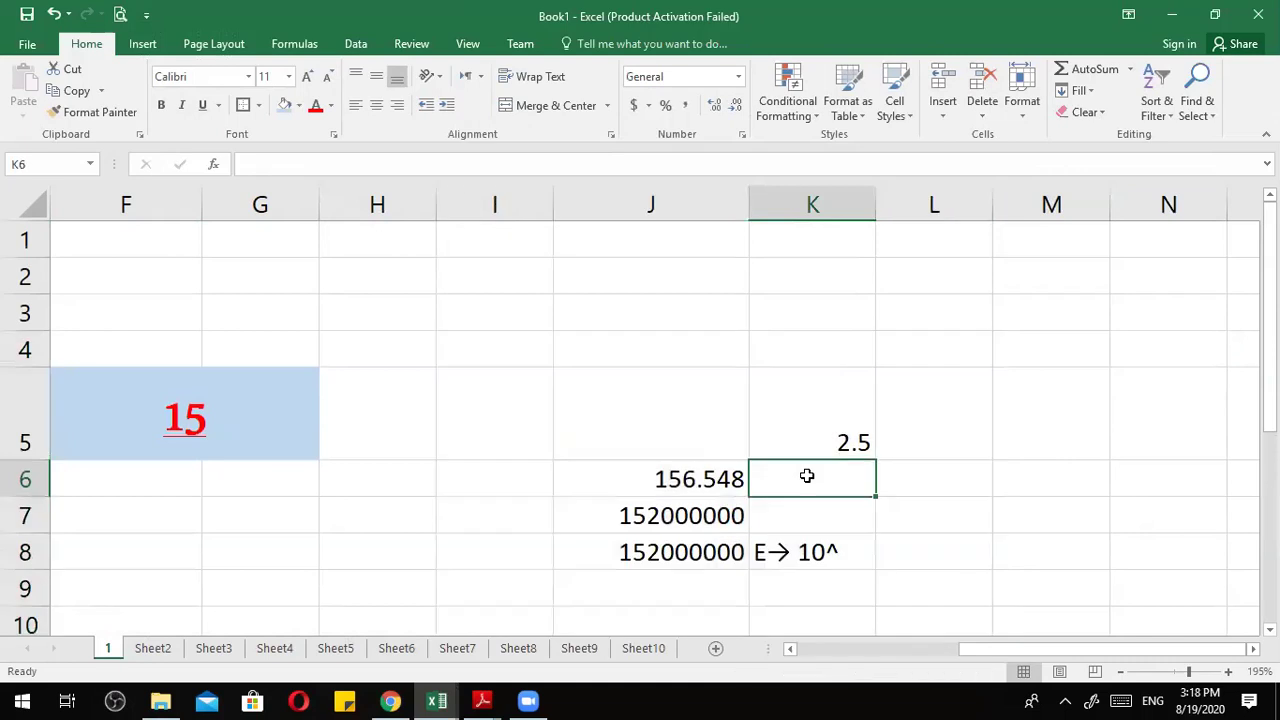
type("2.5")
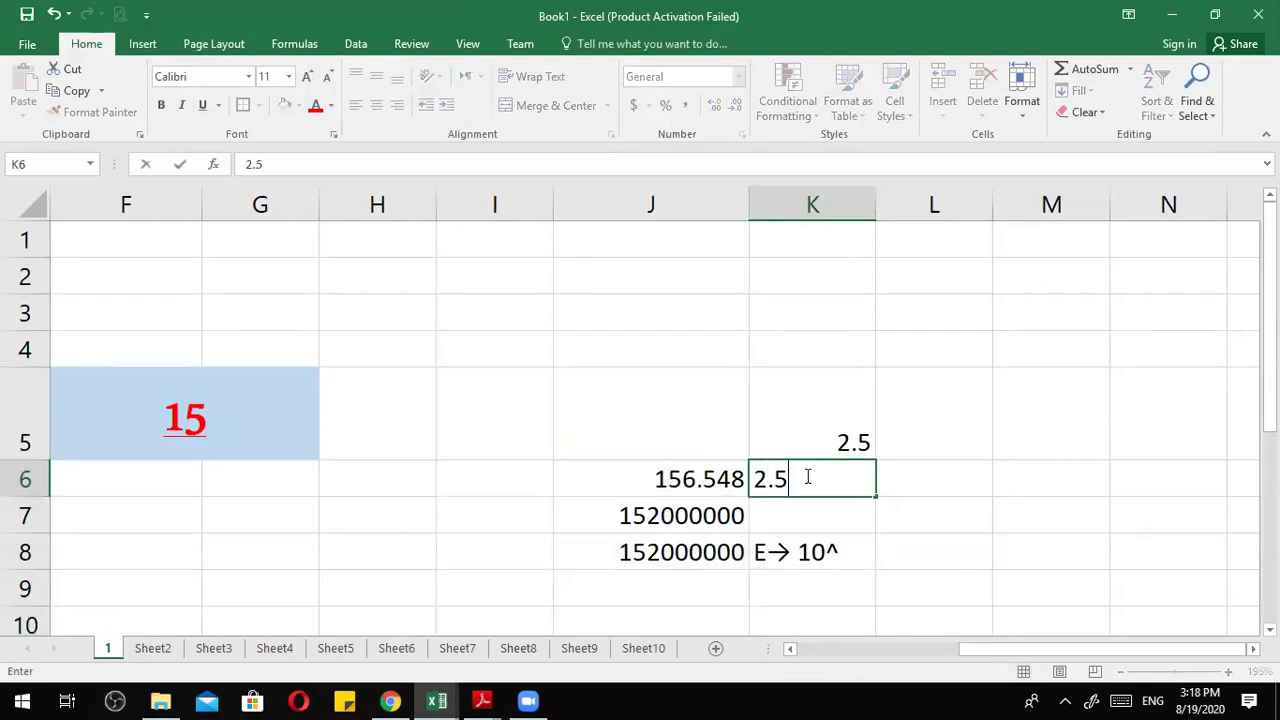
left_click(928, 509)
left_click(854, 478)
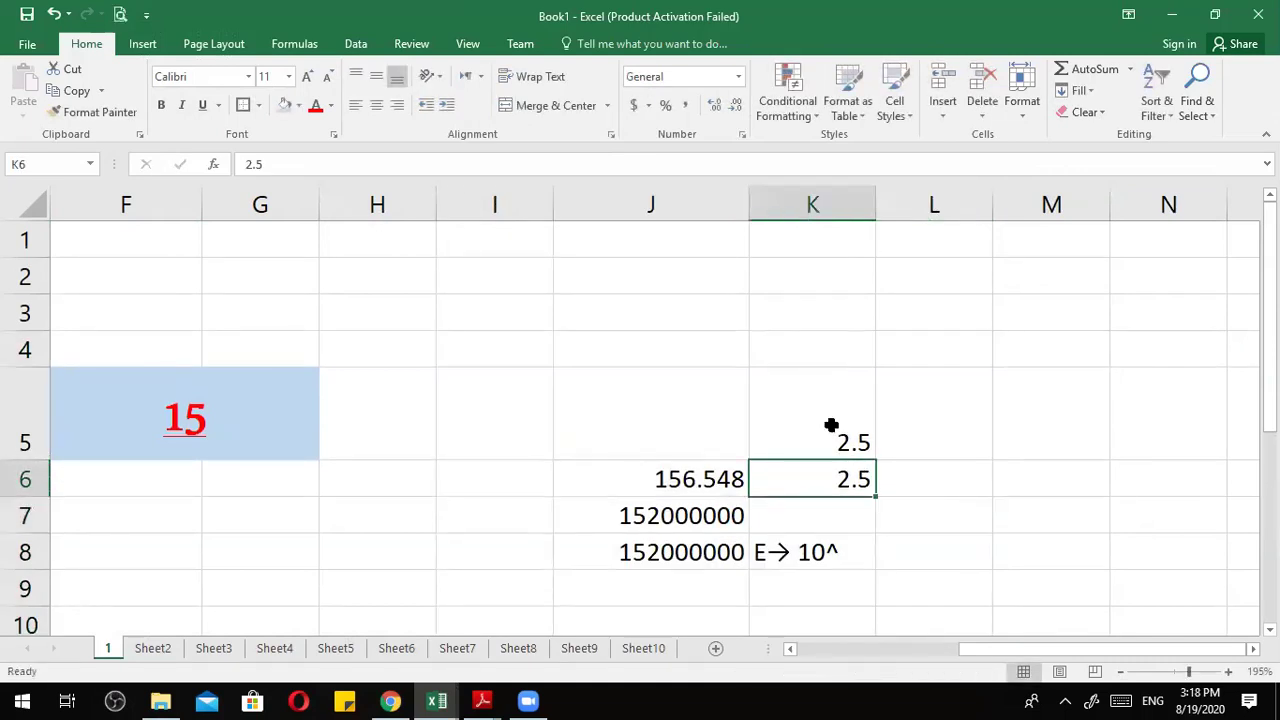
Apply the Fraction number format to cell K6, and replace it with the Scientific format.
left_click(738, 76)
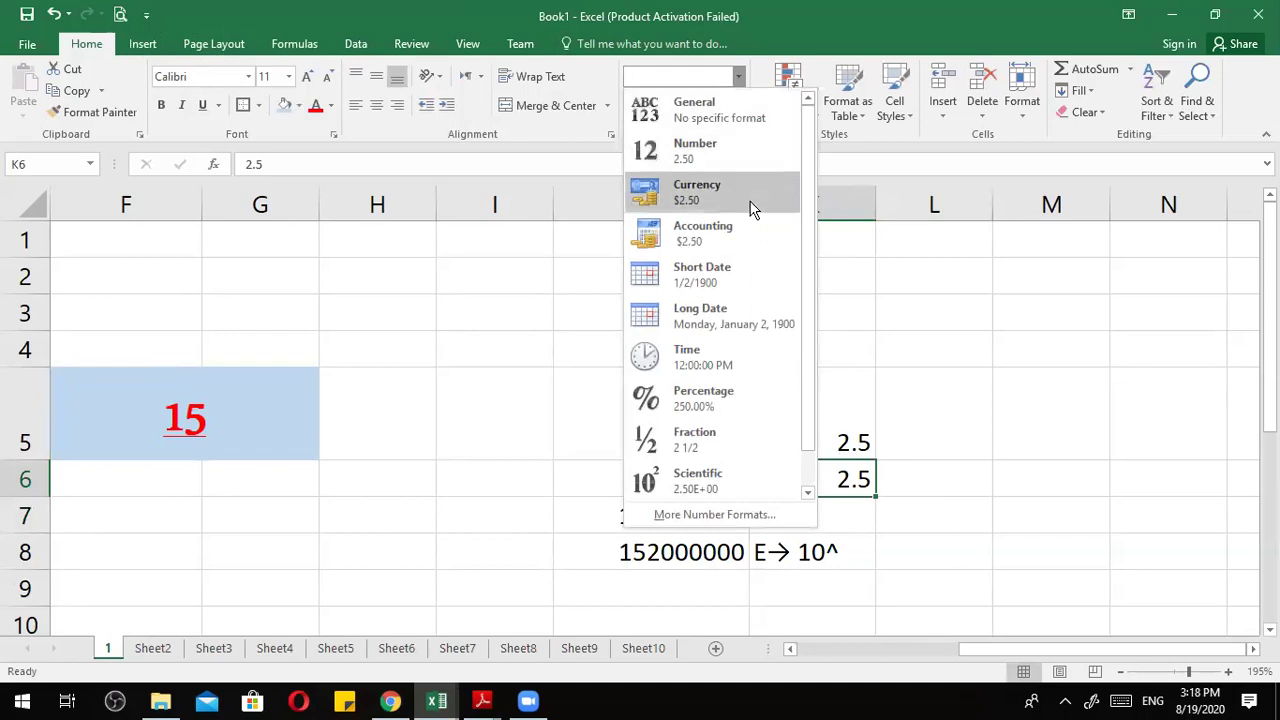
left_click(698, 438)
left_click(738, 76)
left_click(704, 472)
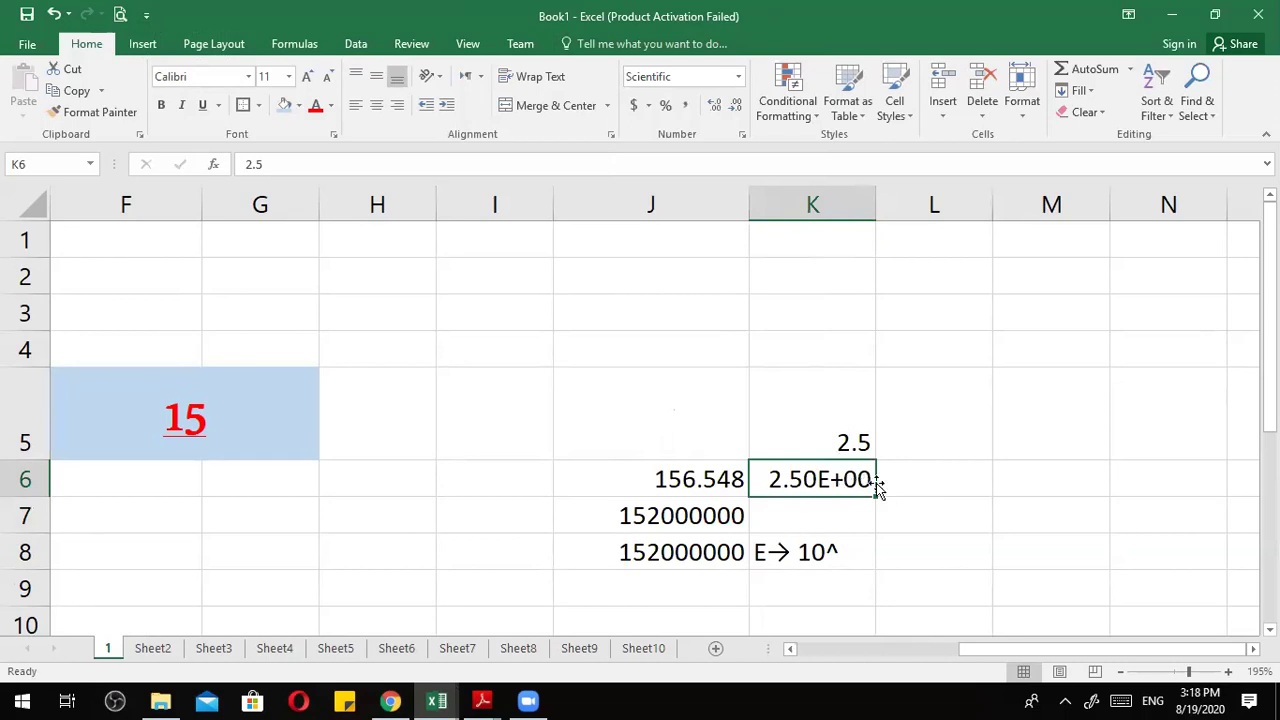
left_click(900, 505)
left_click(850, 478)
Open the full number format settings for the range J4:K7 and look through the Custom format codes.
left_click_drag(563, 334, 817, 497)
scroll(858, 500, "down", 5, "ctrl")
scroll(858, 500, "down", 1, "ctrl")
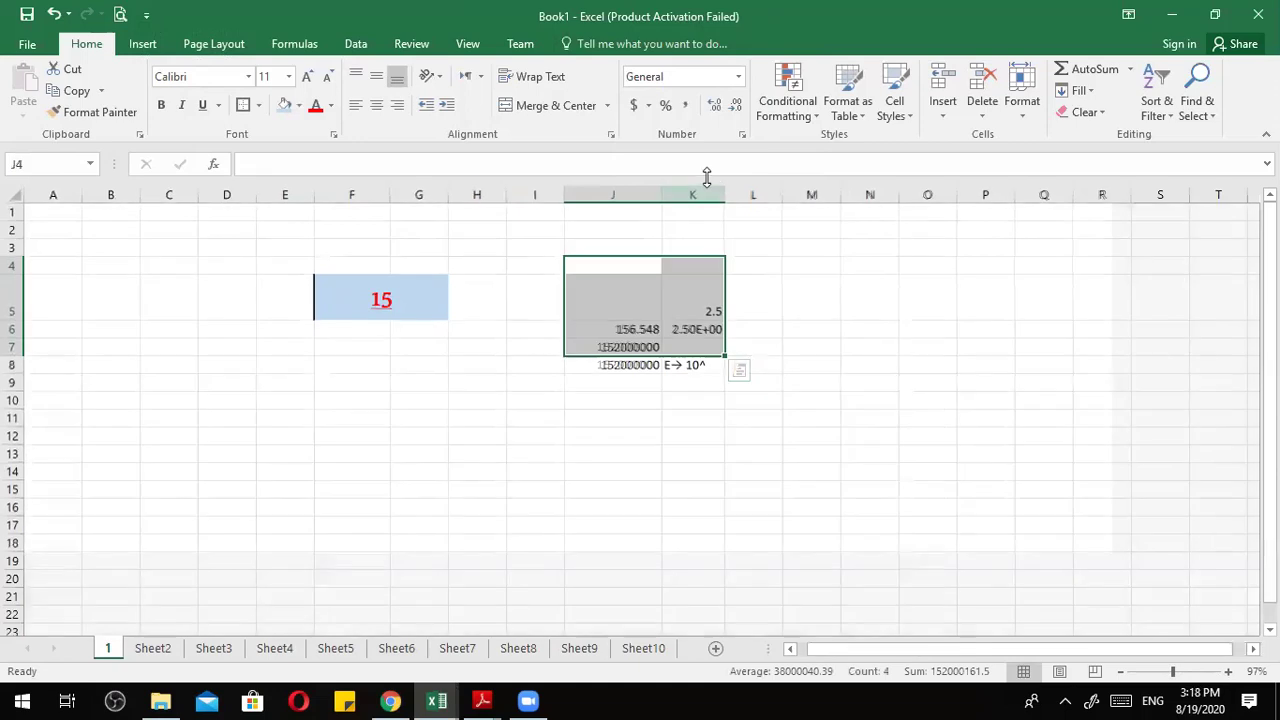
left_click(738, 76)
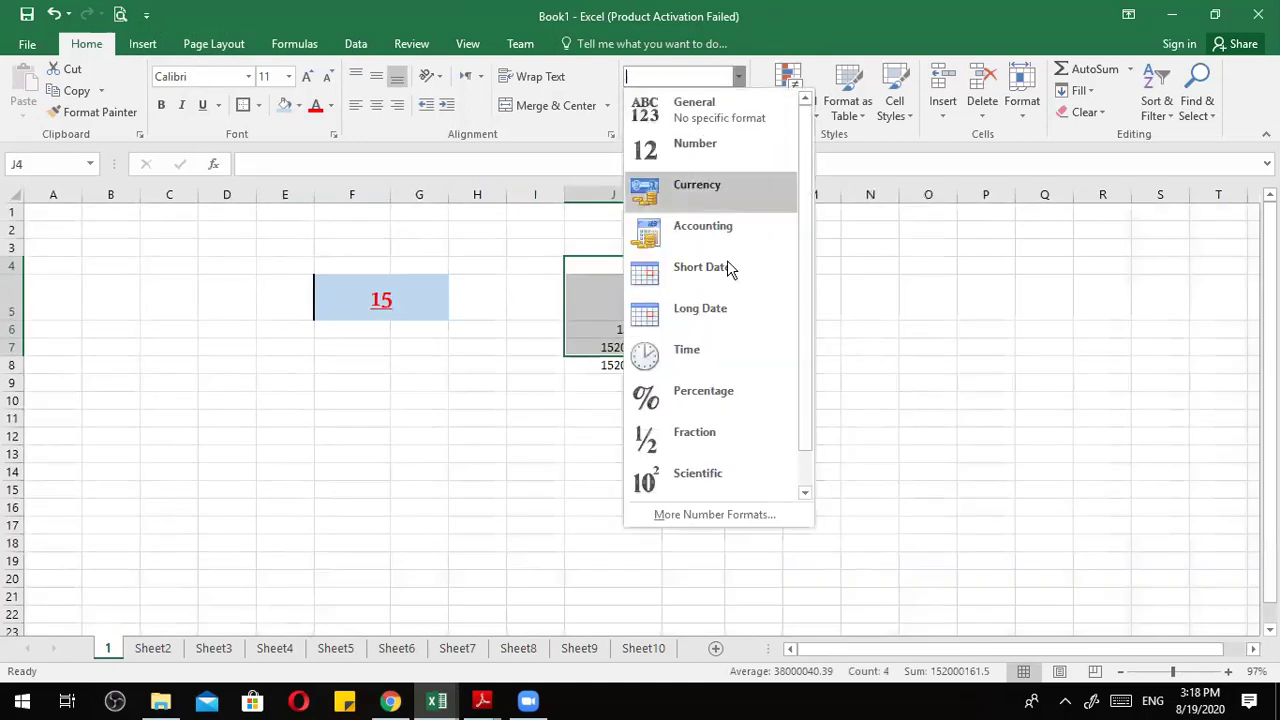
left_click(712, 514)
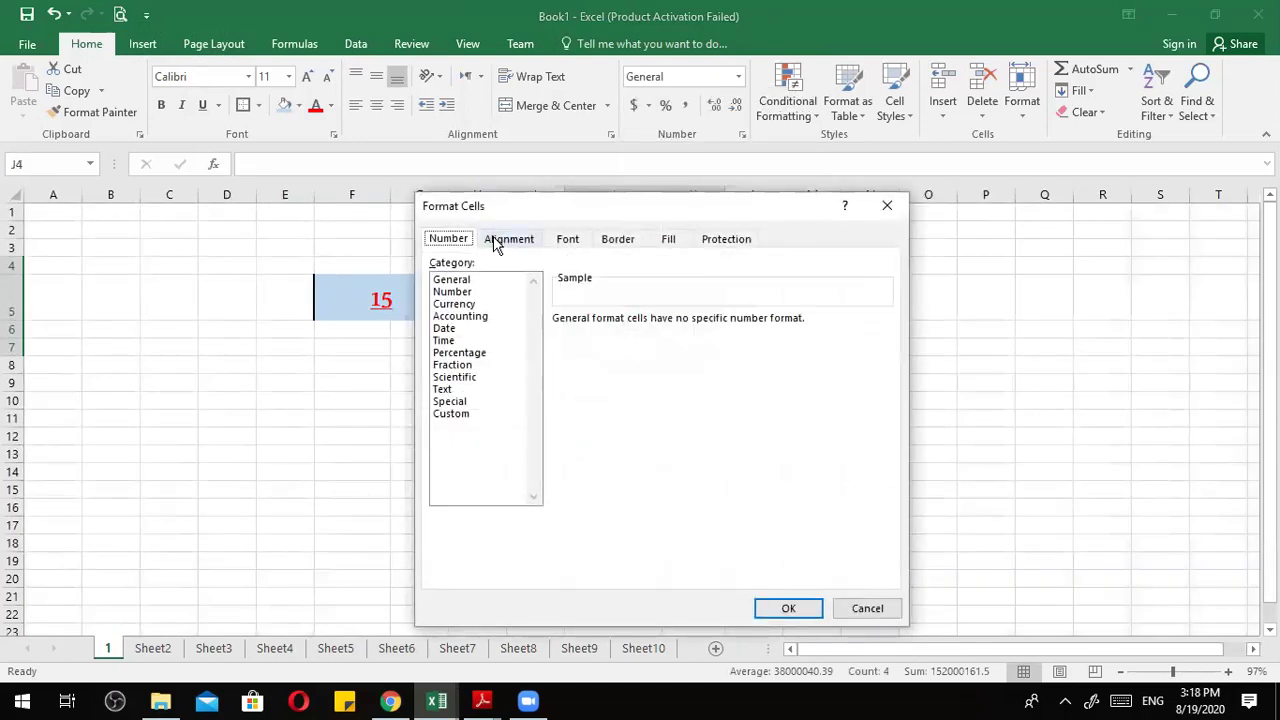
left_click_drag(475, 297, 475, 418)
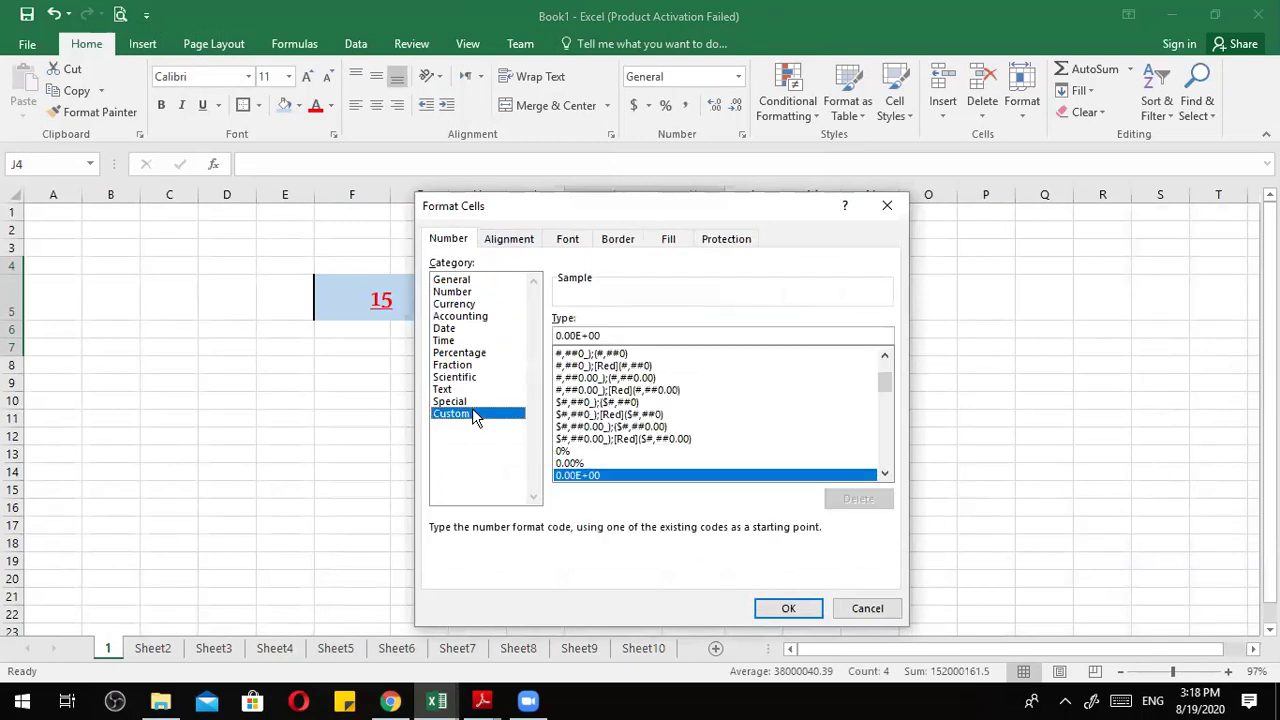
left_click(643, 417)
left_click_drag(885, 382, 890, 458)
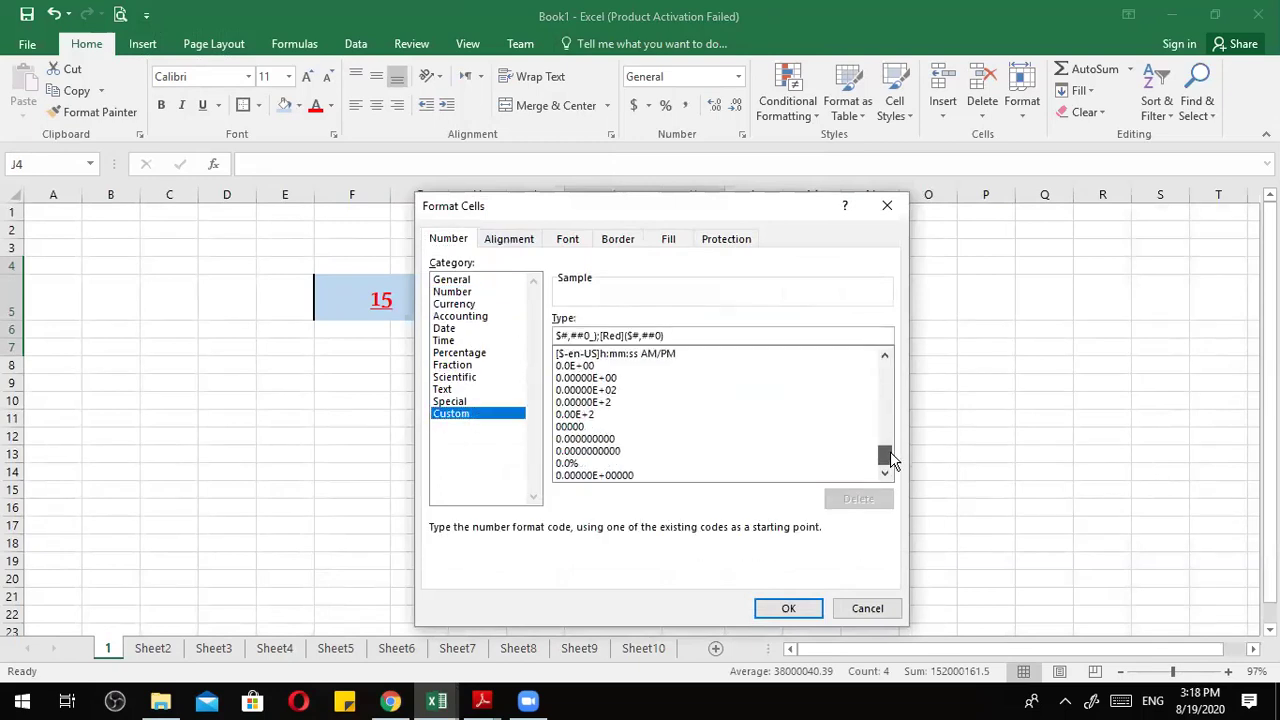
Review the Alignment, Font, Border, Fill and Protection settings in Format Cells, and close it without applying anything.
left_click(521, 240)
left_click(452, 240)
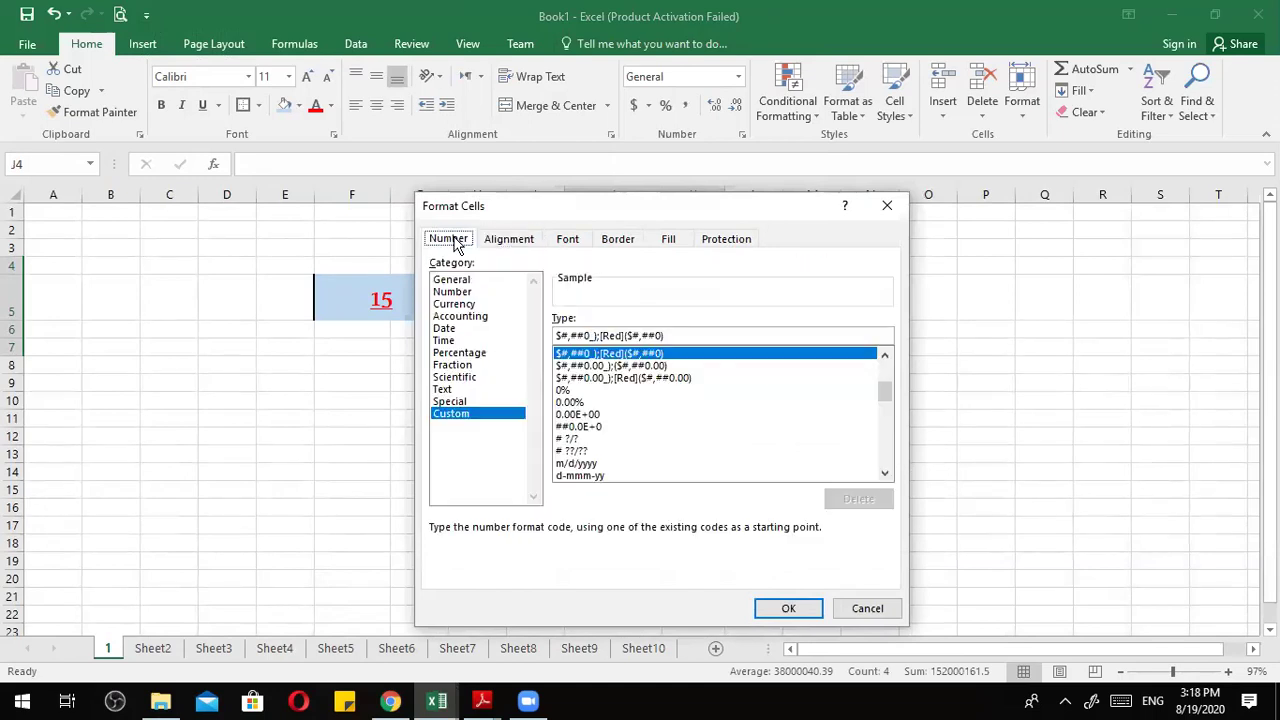
left_click(510, 240)
left_click(567, 240)
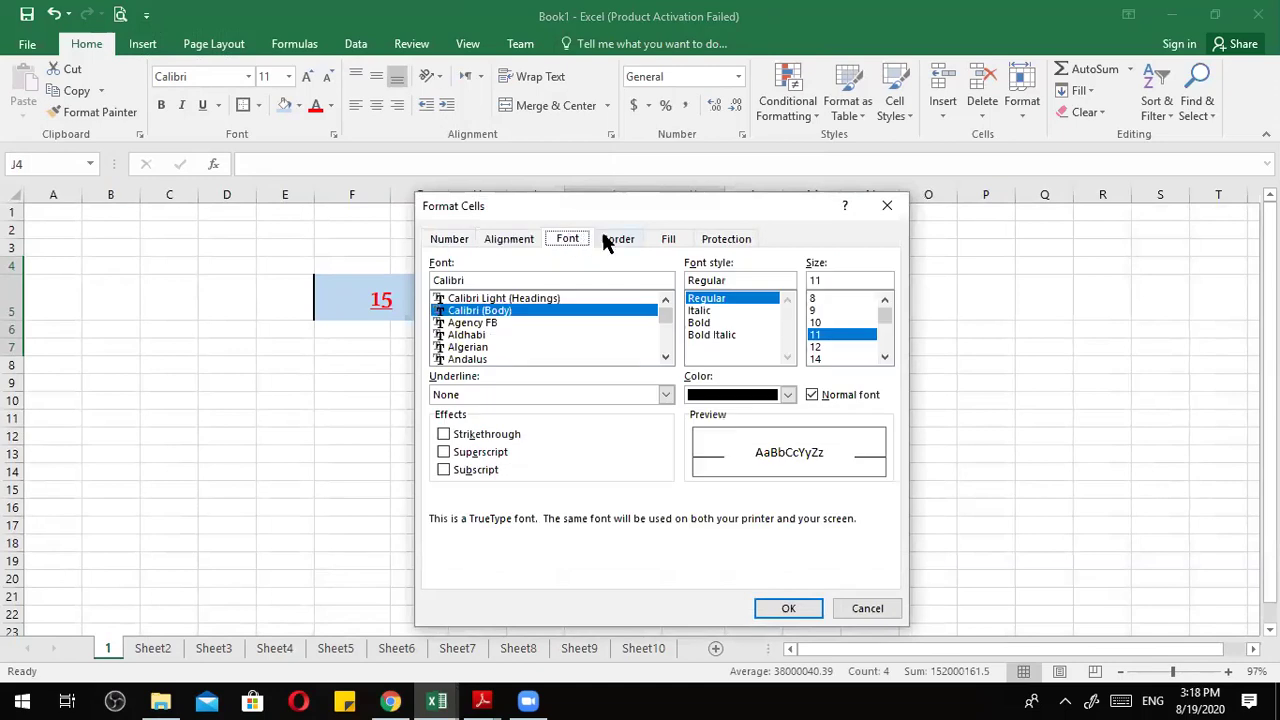
left_click(612, 240)
left_click(662, 240)
left_click(715, 240)
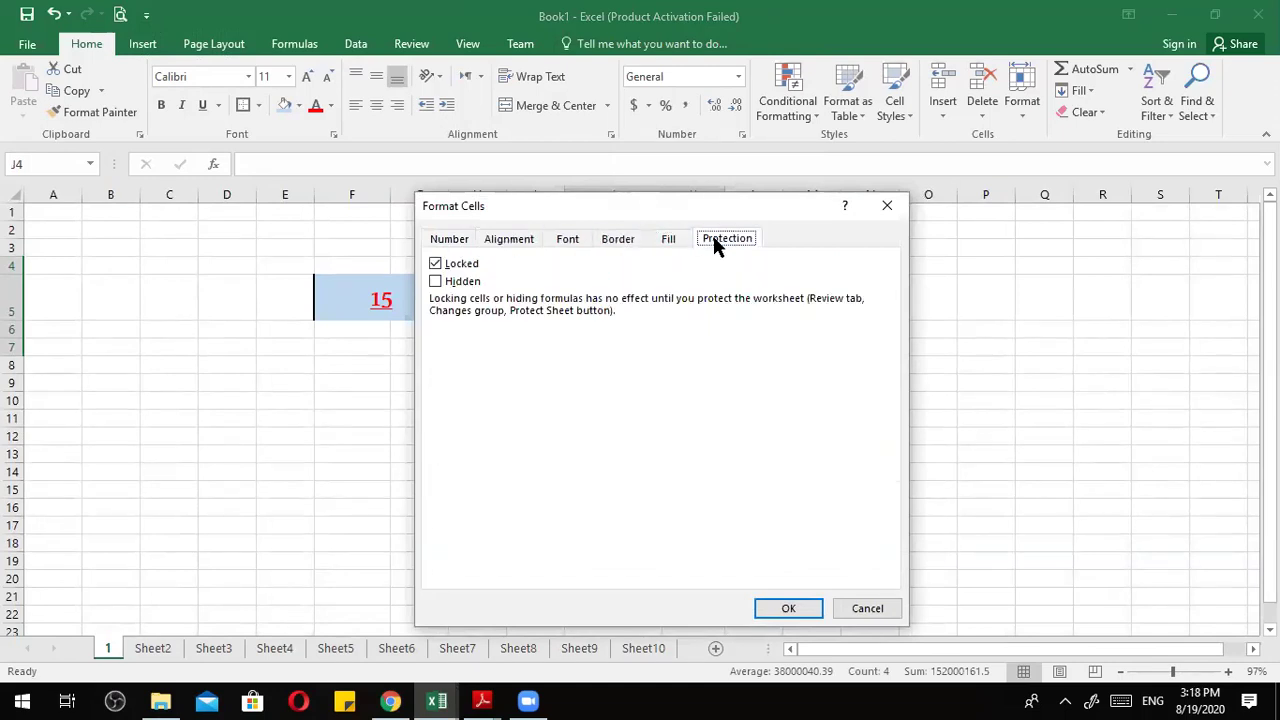
left_click(865, 610)
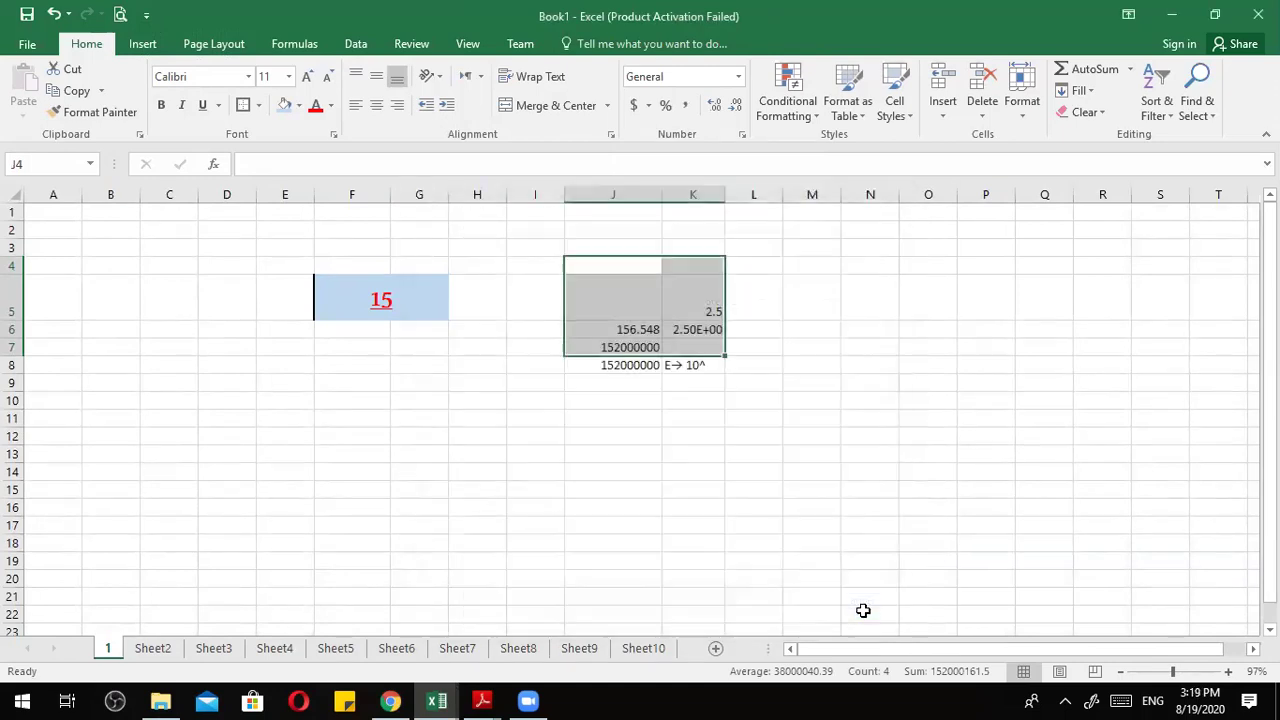
Delete the contents of the range E2:M16 and clear its remaining formatting, including the merged blue cell.
left_click(634, 437)
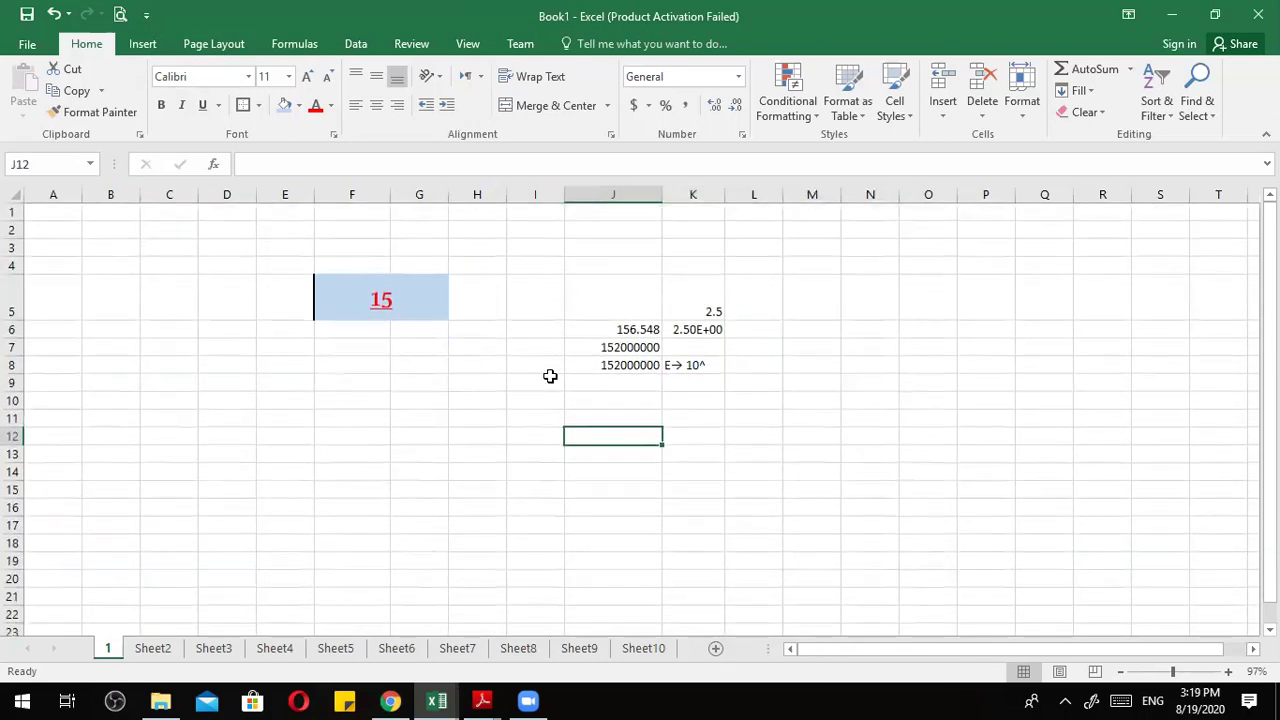
scroll(550, 375, "up", 3, "ctrl")
scroll(550, 375, "down", 5, "ctrl")
scroll(400, 287, "up", 3, "ctrl")
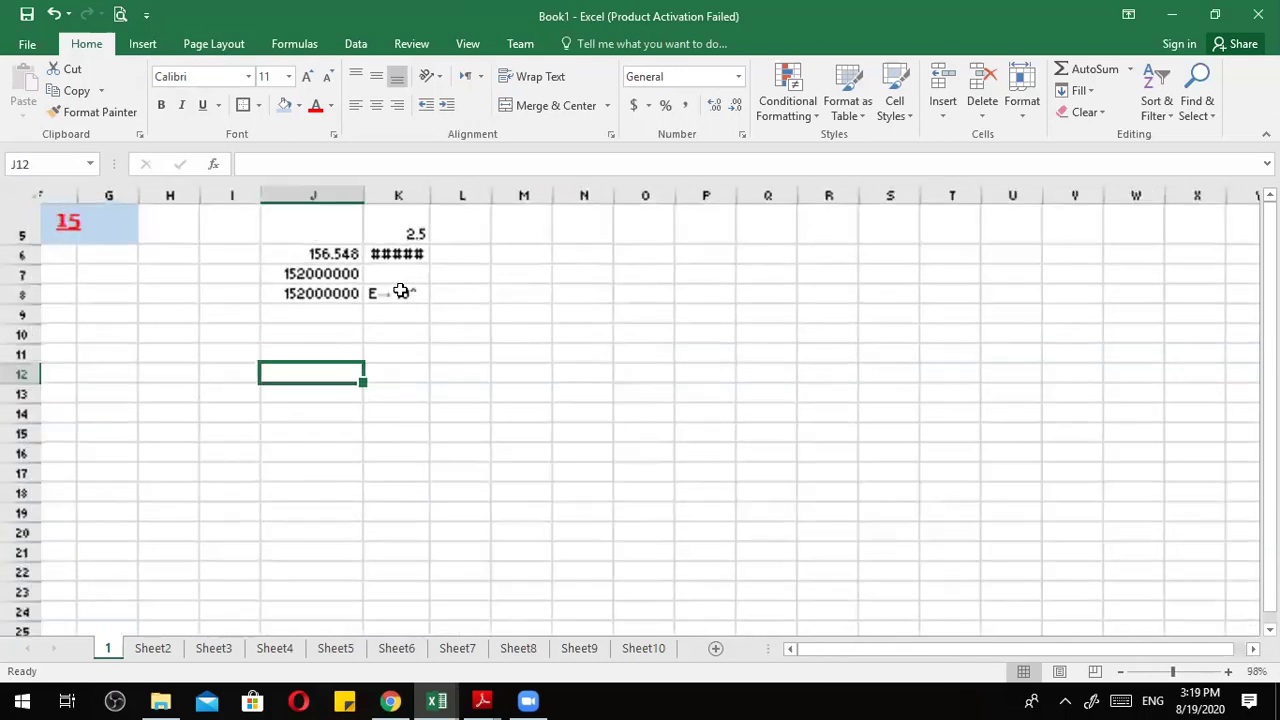
scroll(886, 506, "left", 3)
scroll(729, 509, "up", 2)
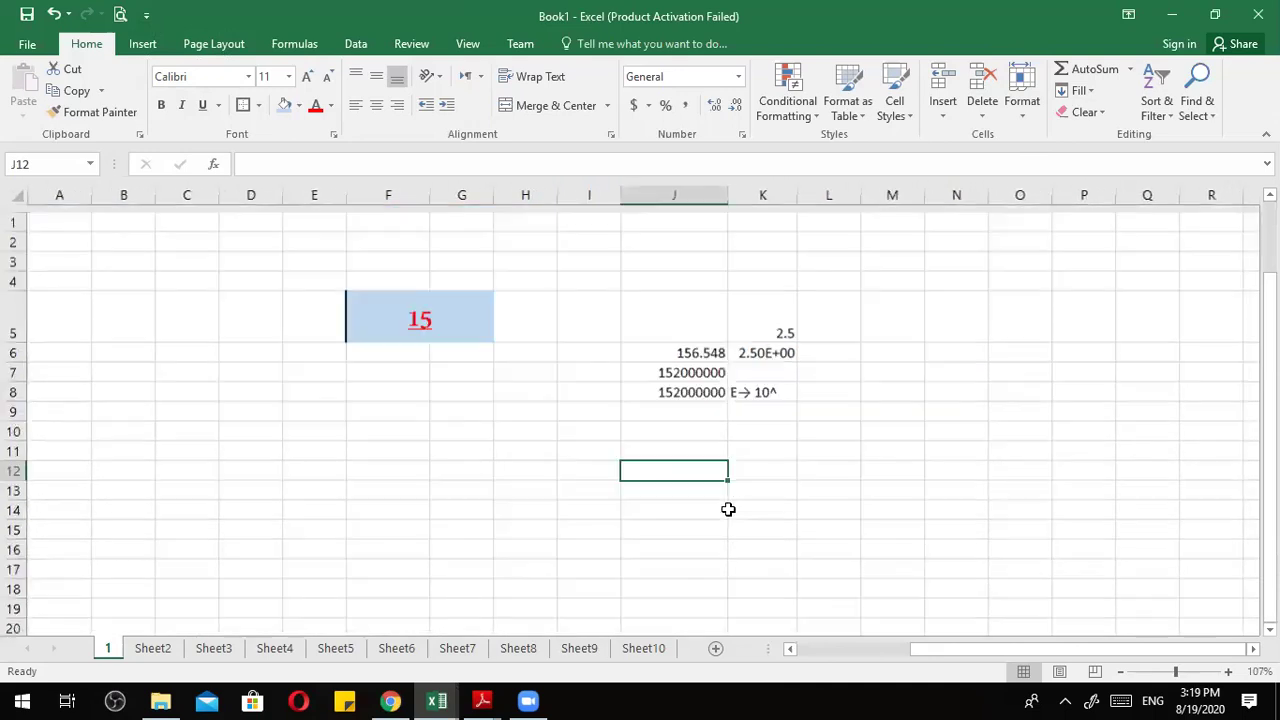
left_click_drag(323, 237, 877, 537)
key("Delete")
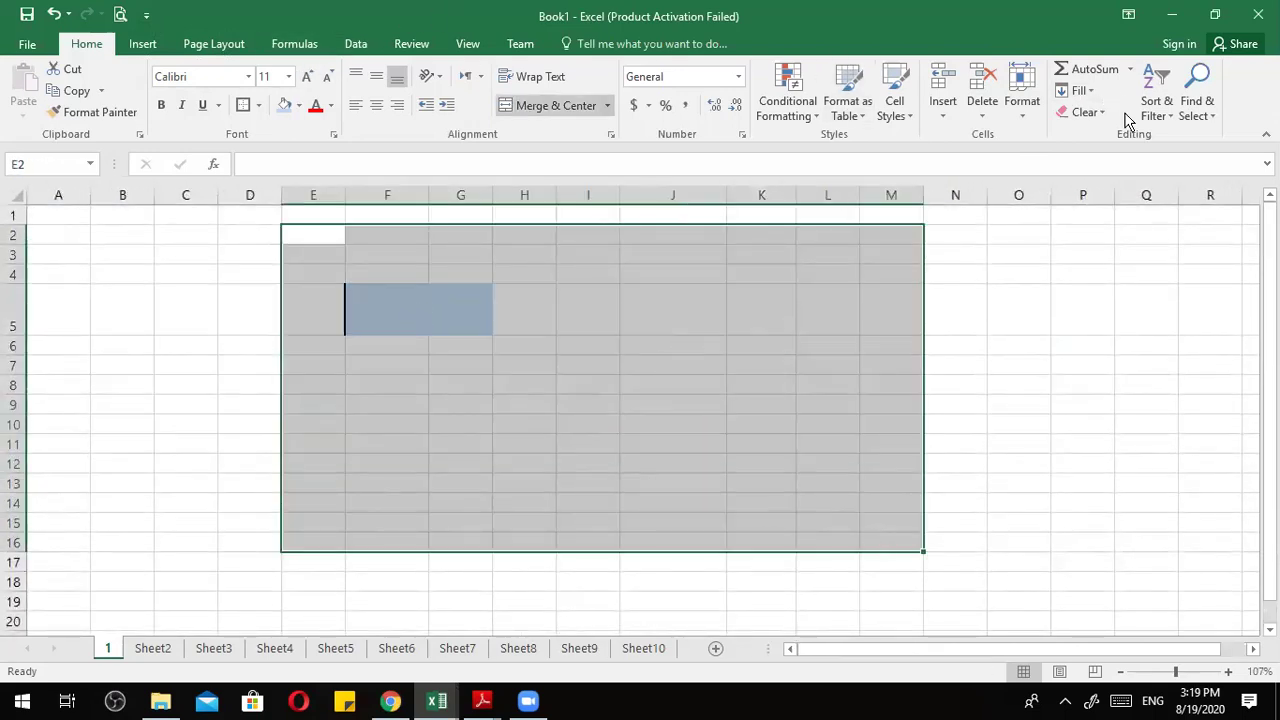
left_click(1080, 112)
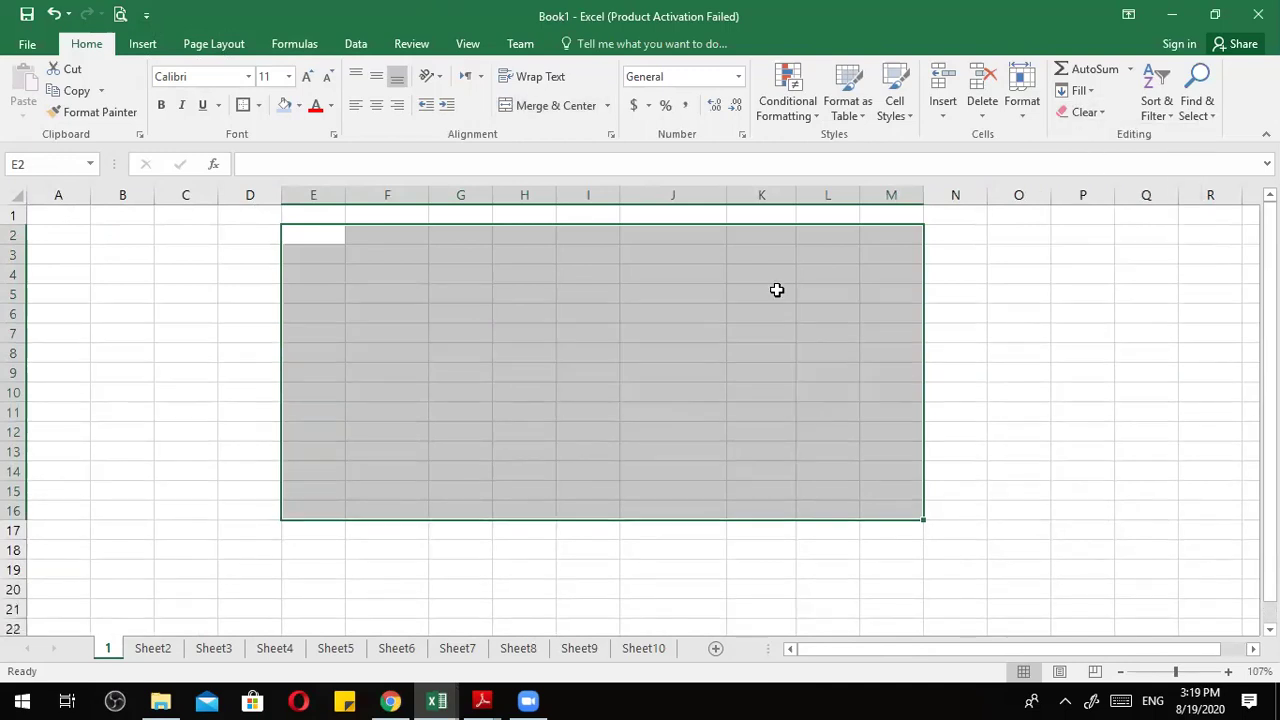
left_click_drag(271, 440, 224, 425)
left_click(224, 425)
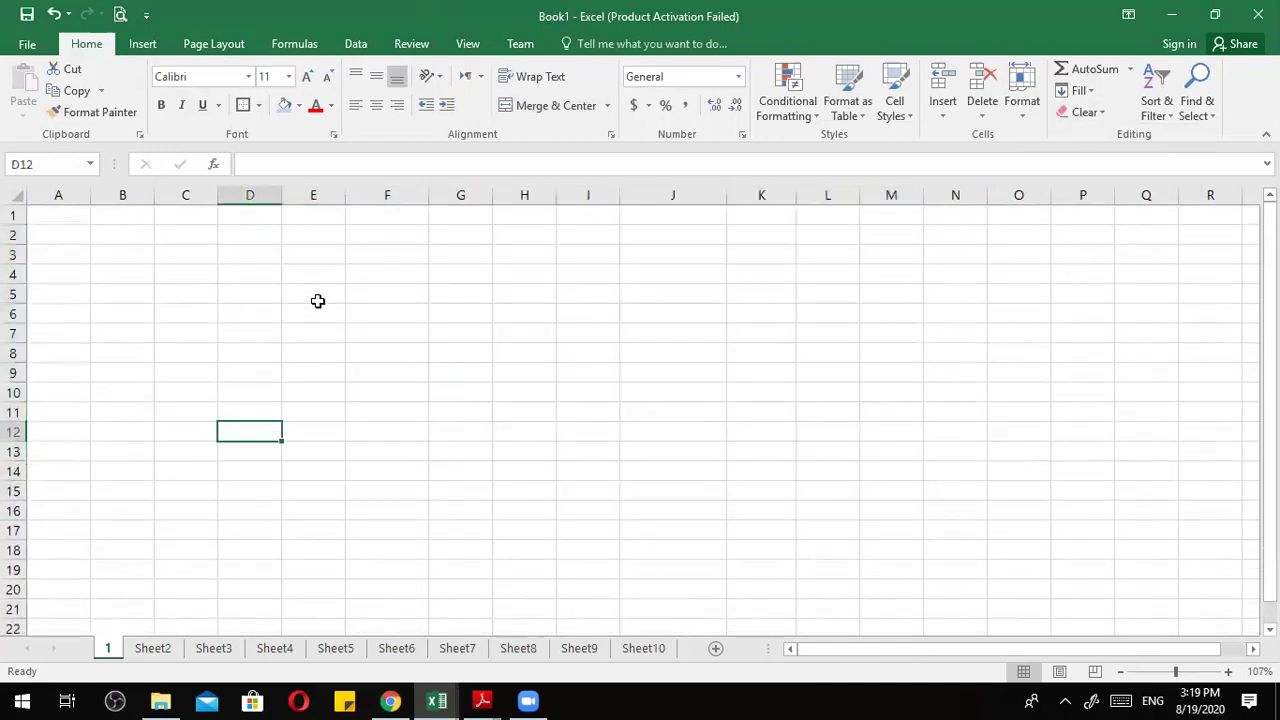
Fill cell E5 with light blue.
left_click(313, 295)
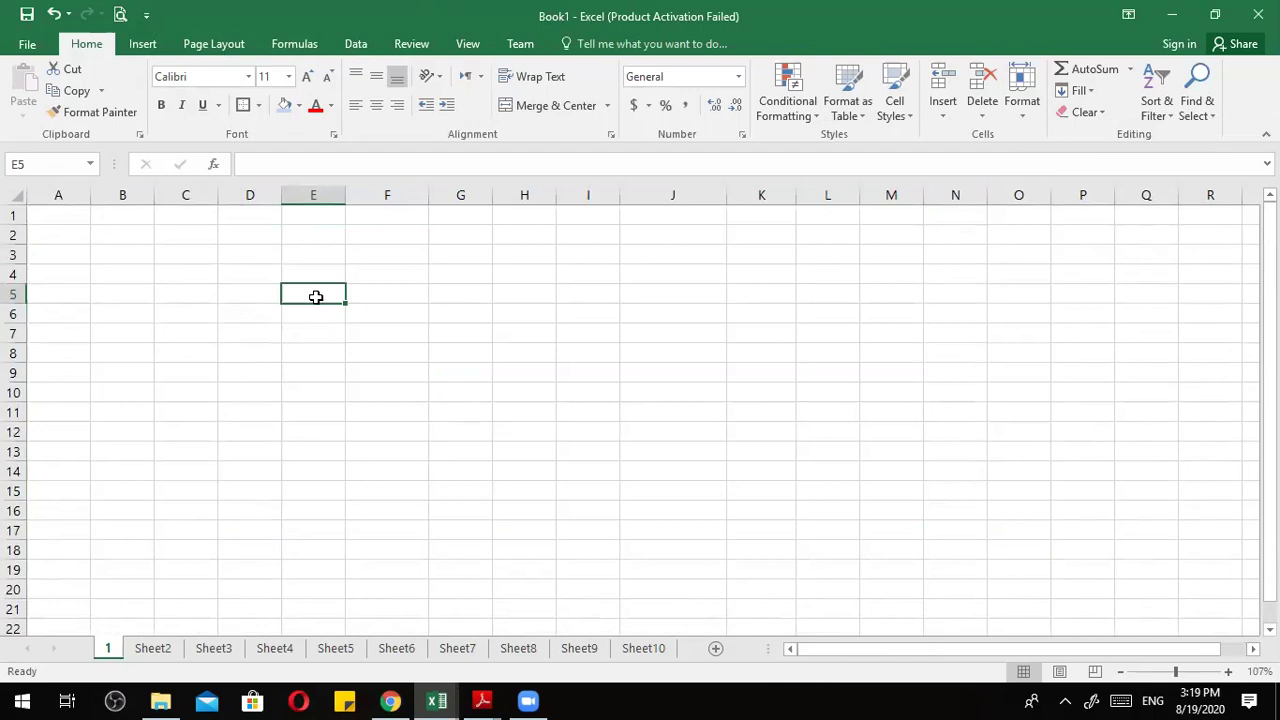
left_click(285, 105)
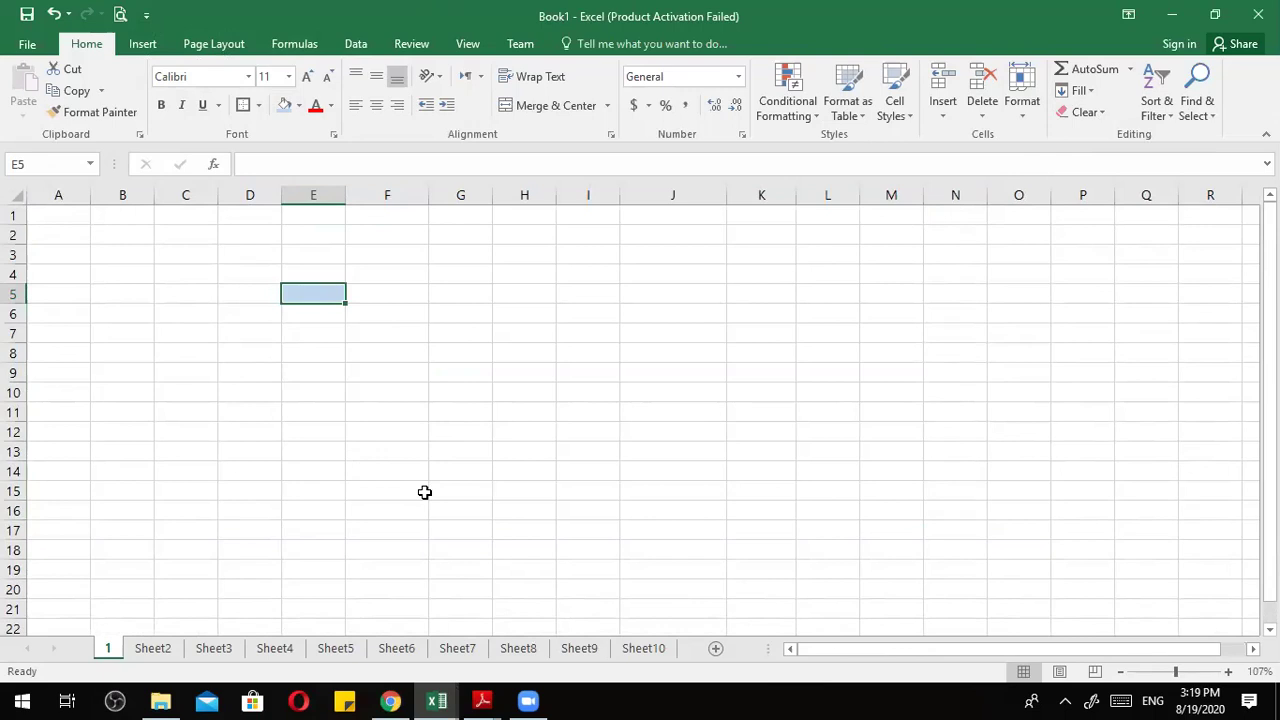
left_click(18, 163)
left_click(258, 362)
left_click(307, 314)
left_click(311, 294)
Select column E together with row 5 to examine how they cross at cell E5.
left_click(320, 181)
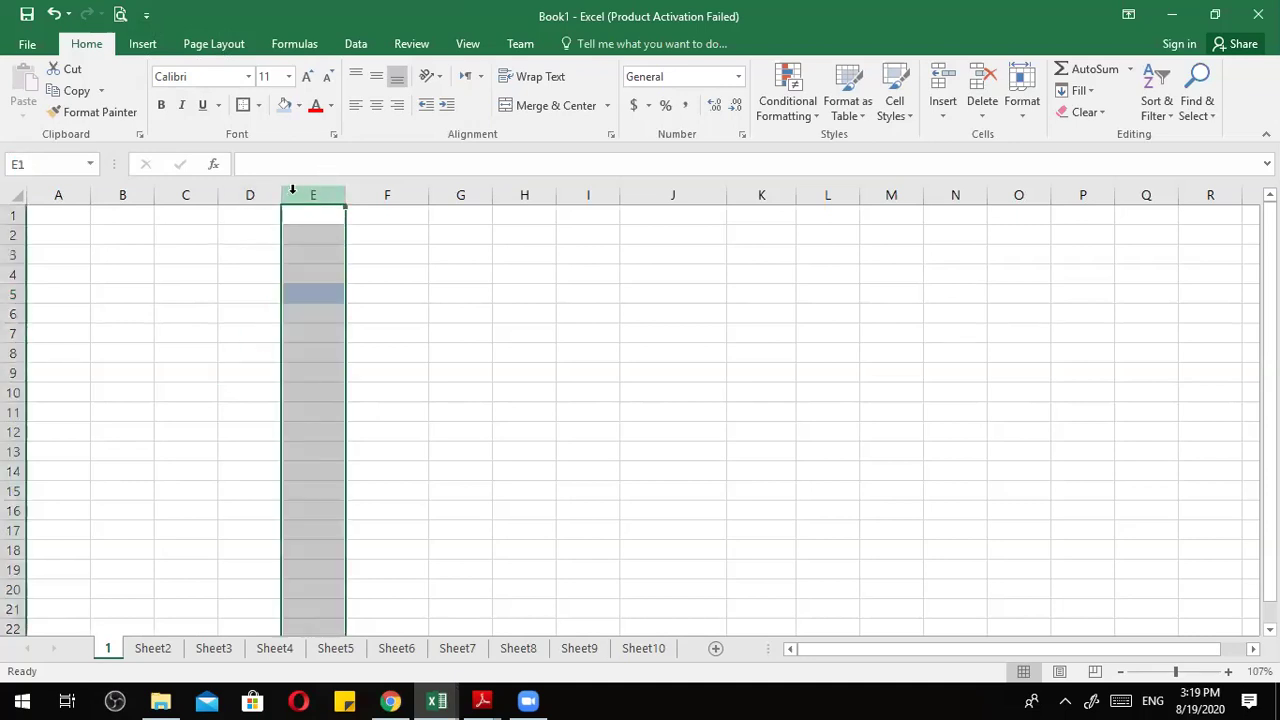
left_click(14, 292, "ctrl")
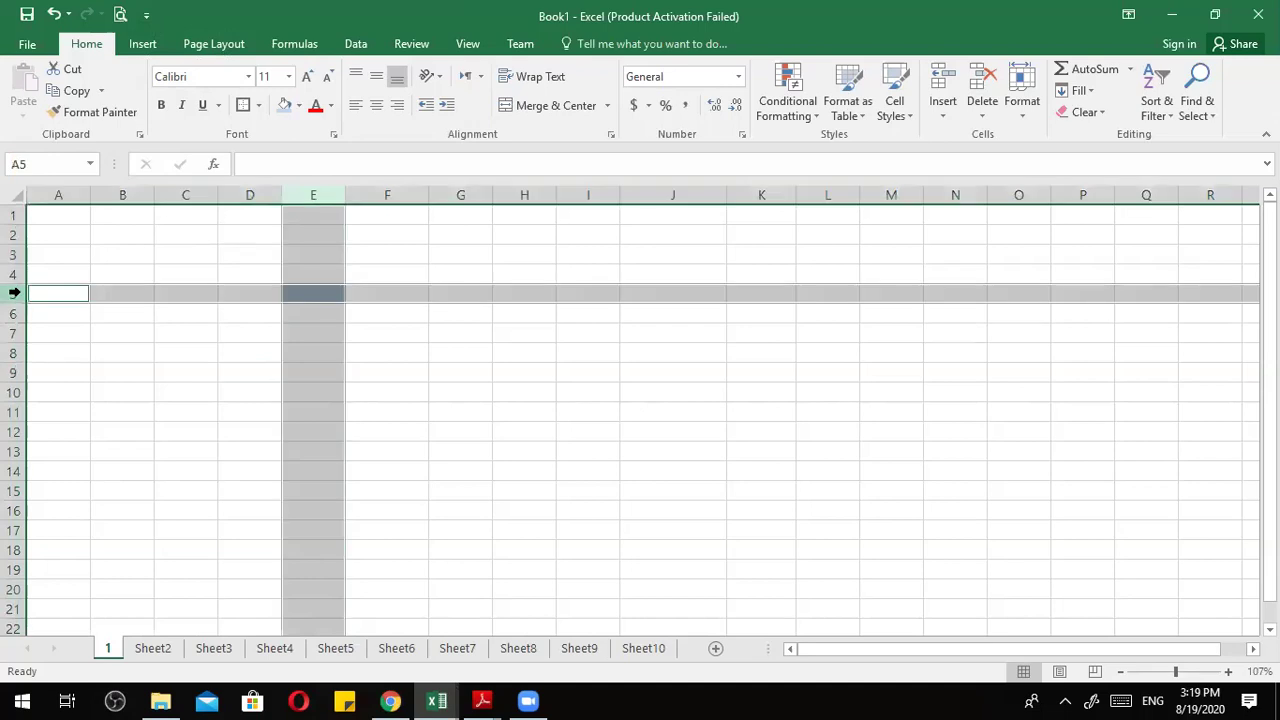
left_click(312, 297)
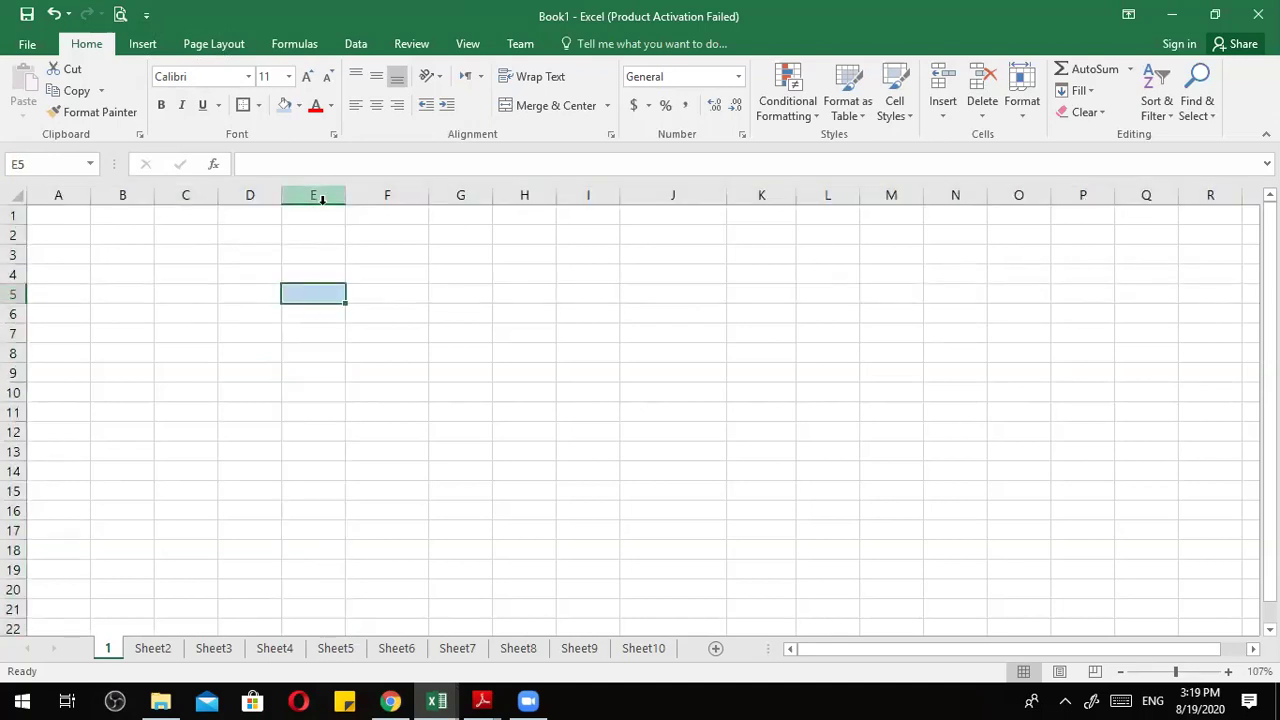
left_click(395, 468, "ctrl")
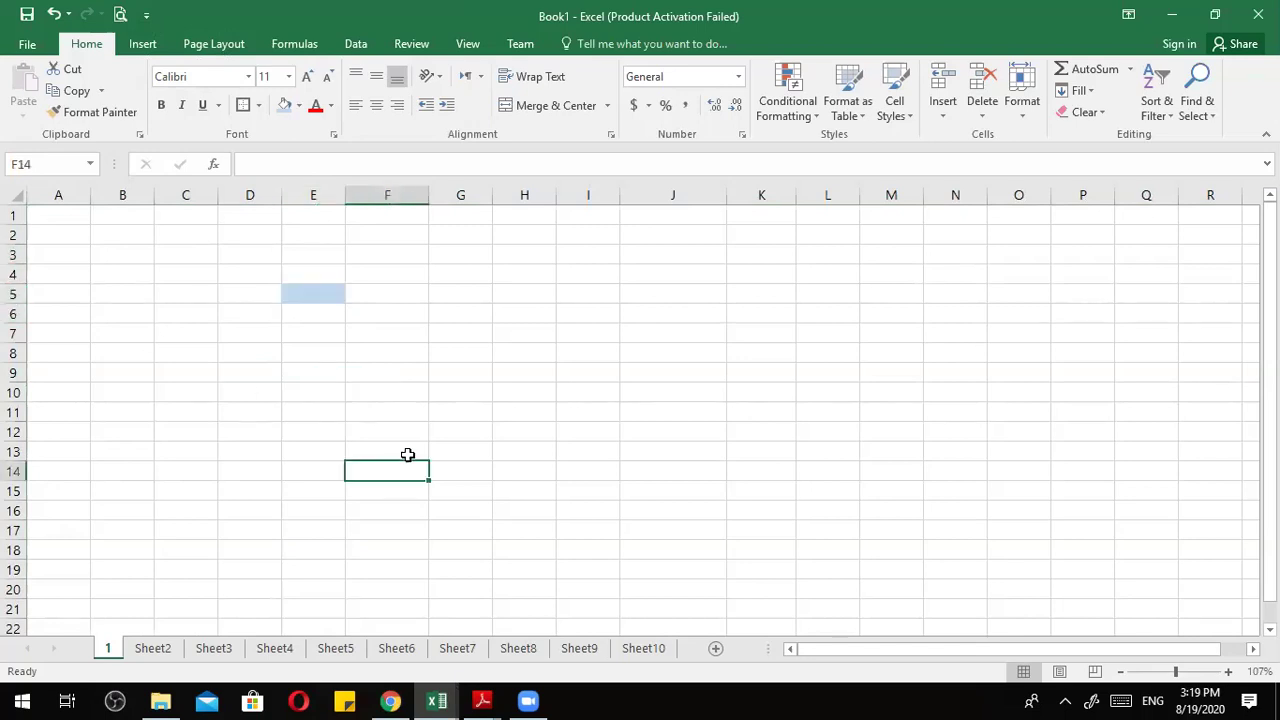
Select column I together with row 8, examine the cell where they intersect, and clear the selection.
left_click(592, 195)
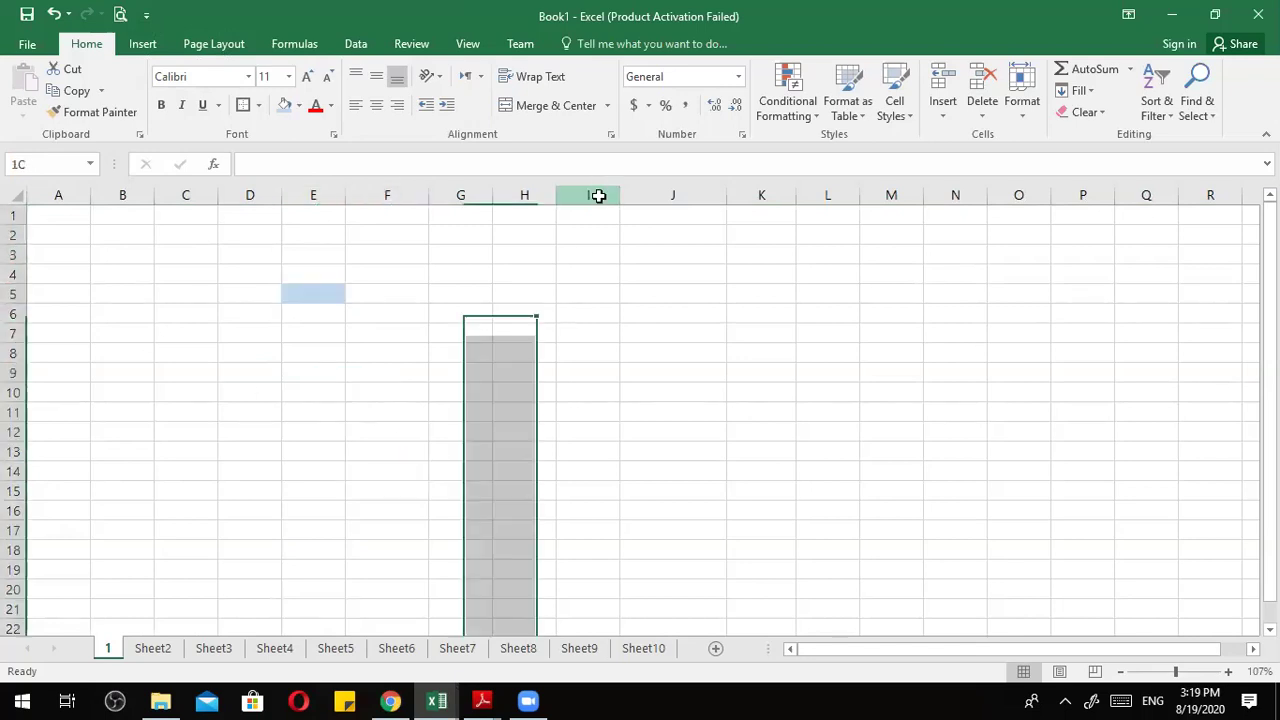
left_click(14, 353, "ctrl")
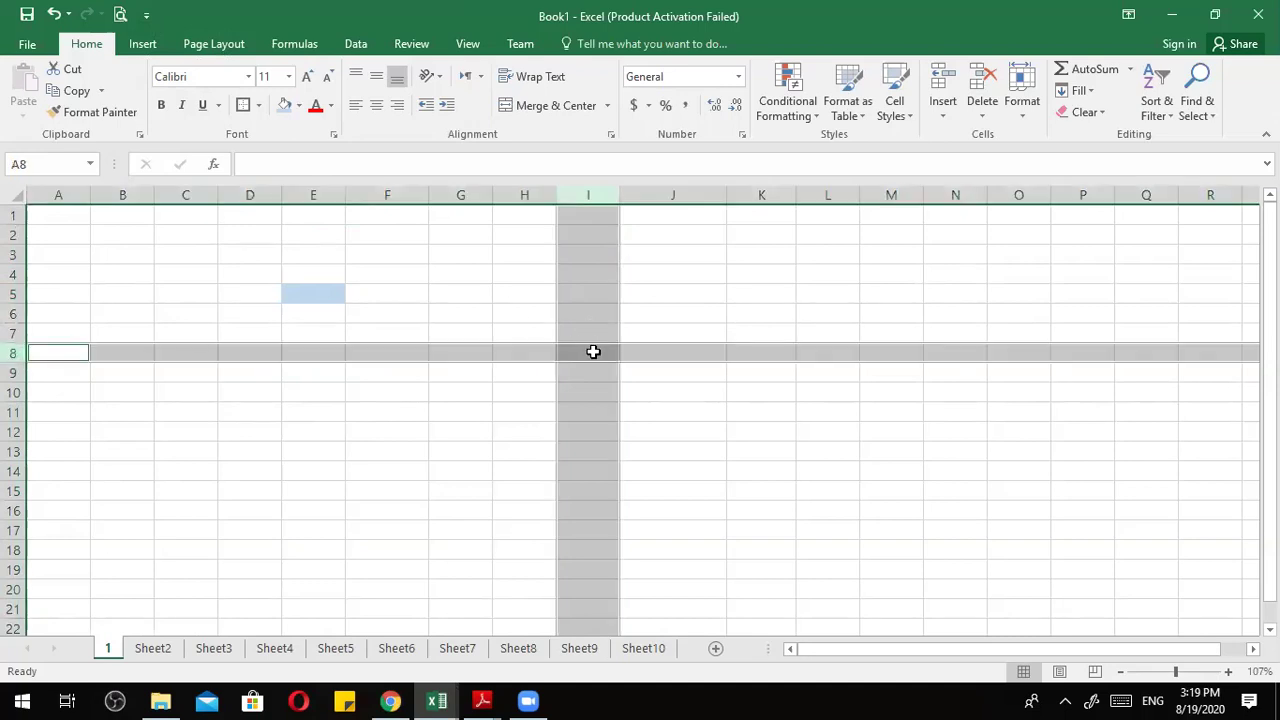
scroll(595, 353, "up", 16, "ctrl")
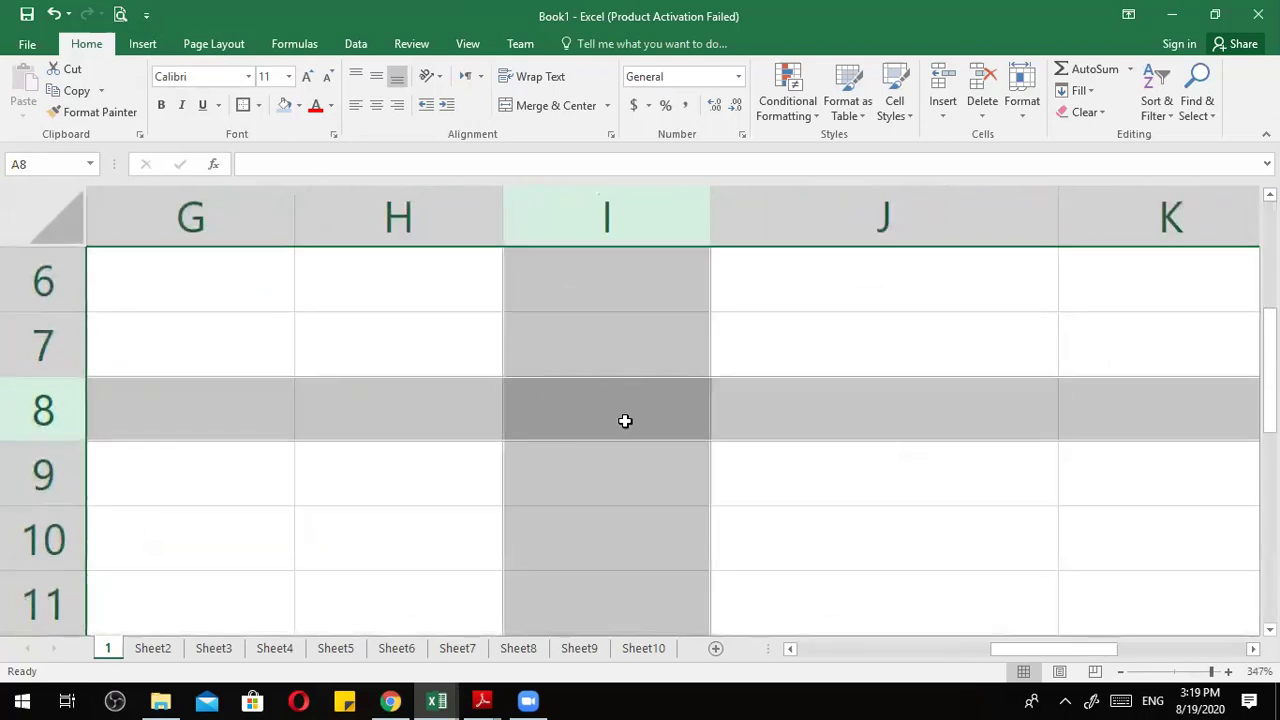
scroll(625, 421, "down", 10, "ctrl")
scroll(540, 383, "up", 6, "ctrl")
left_click(552, 391)
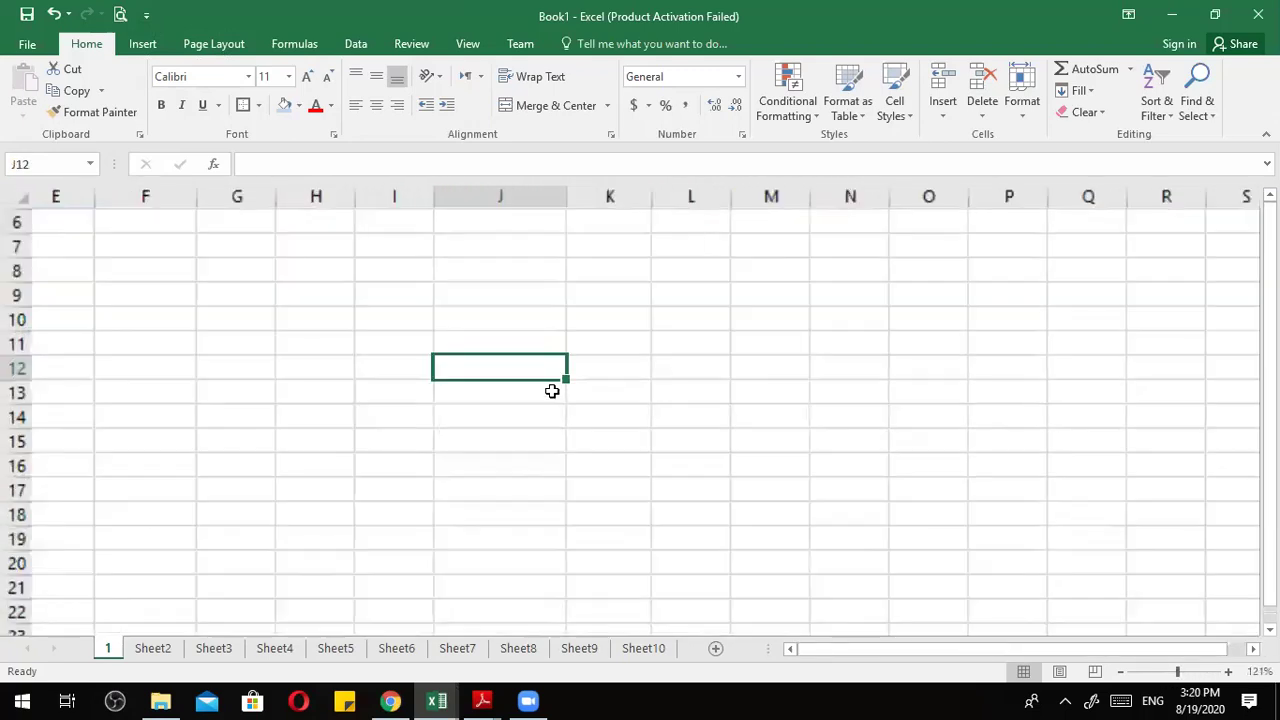
scroll(552, 391, "down", 3, "ctrl")
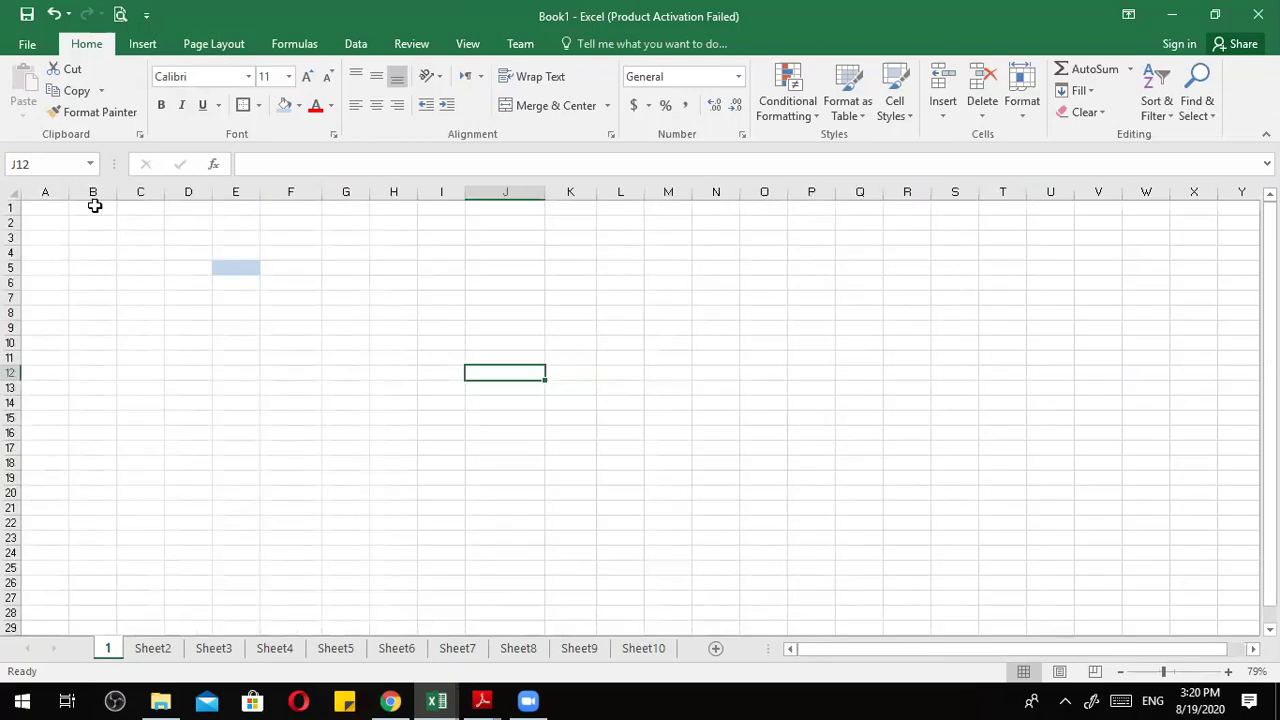
Select columns A through T, the visible rows and a block across the grid in turn to examine the worksheet's structure.
left_click_drag(45, 191, 974, 217)
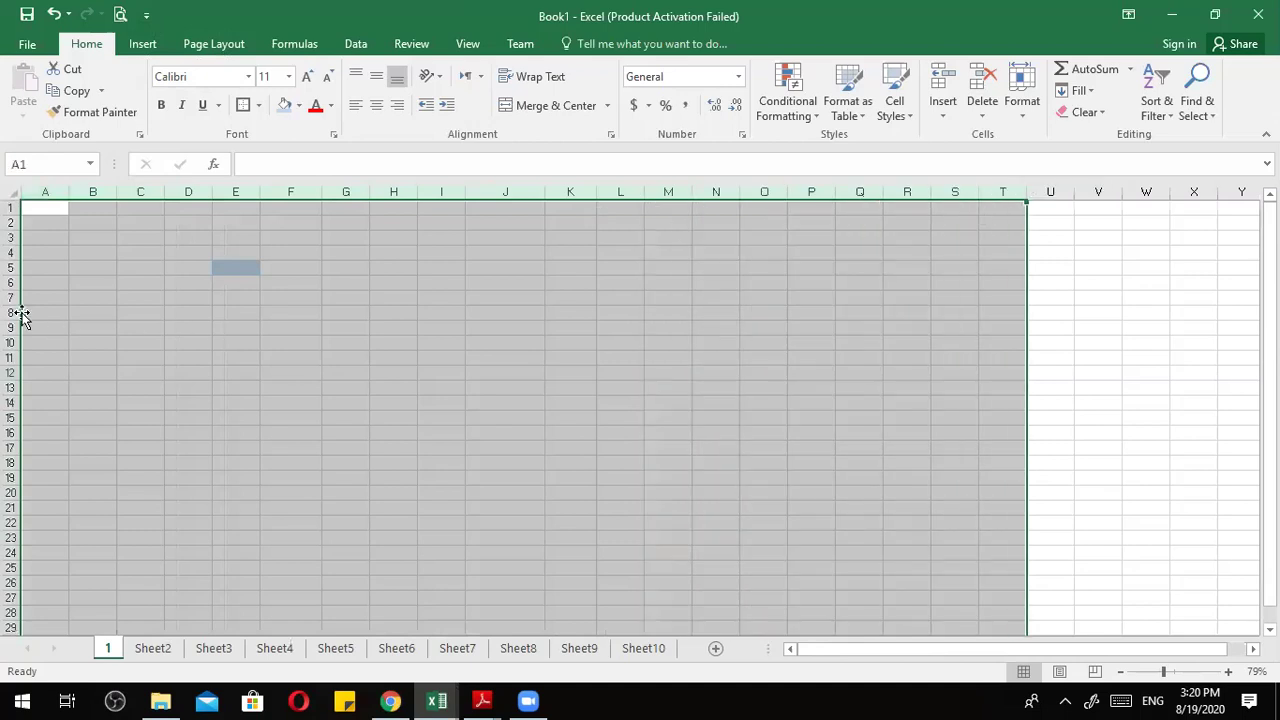
left_click_drag(14, 208, 42, 608)
left_click(280, 332)
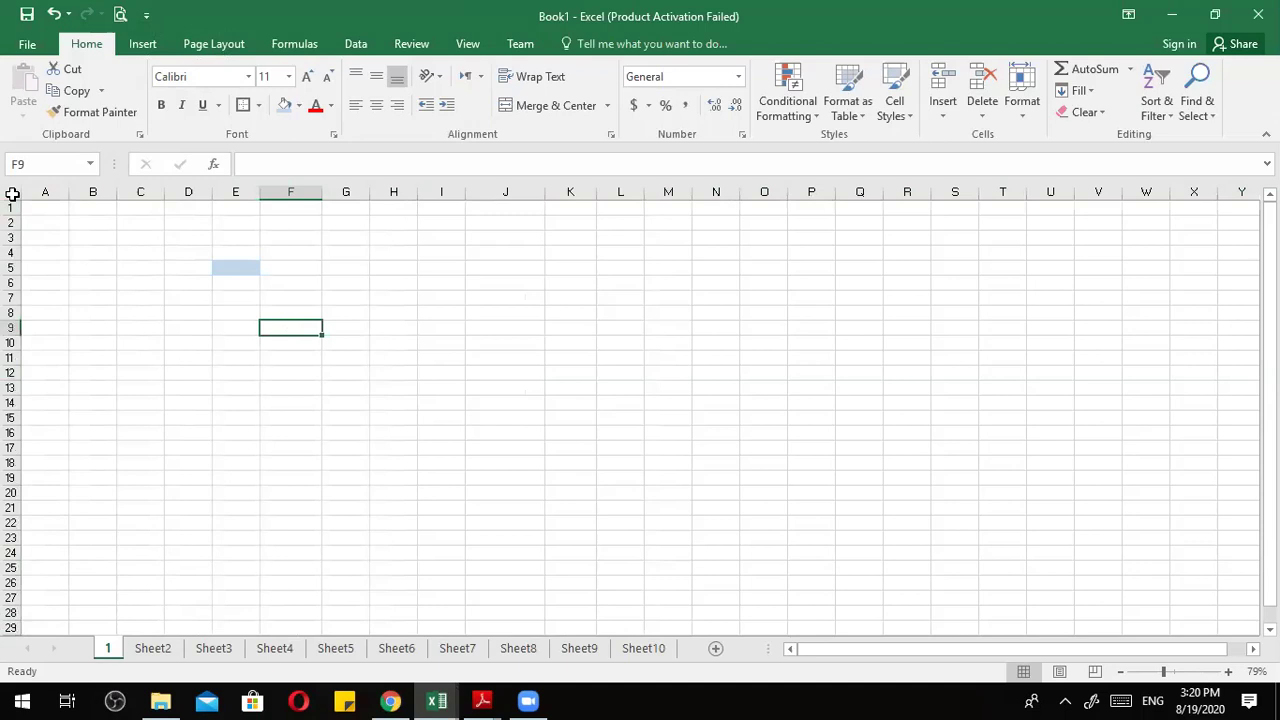
left_click_drag(57, 211, 1232, 584)
left_click(1051, 567)
scroll(763, 523, "left", 1)
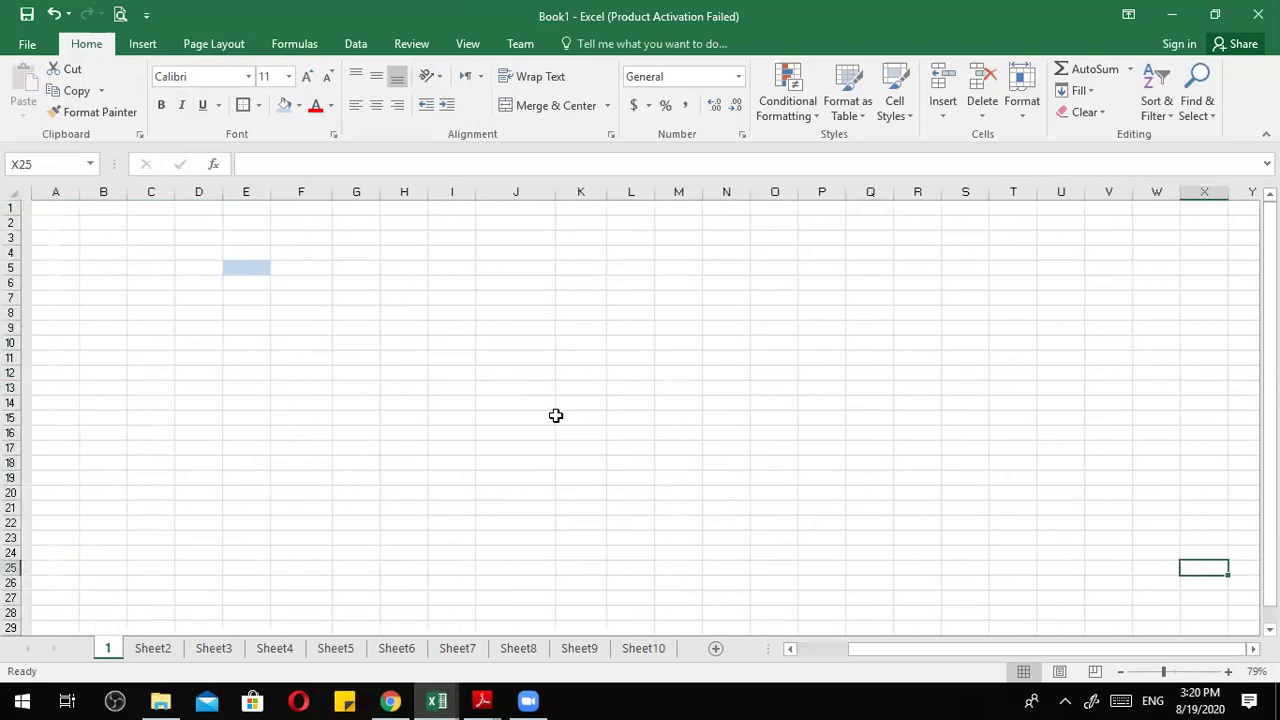
Select cell E5 and the ranges A1:K9 and H4:J8 in turn to examine single cells and cell ranges.
left_click(230, 270)
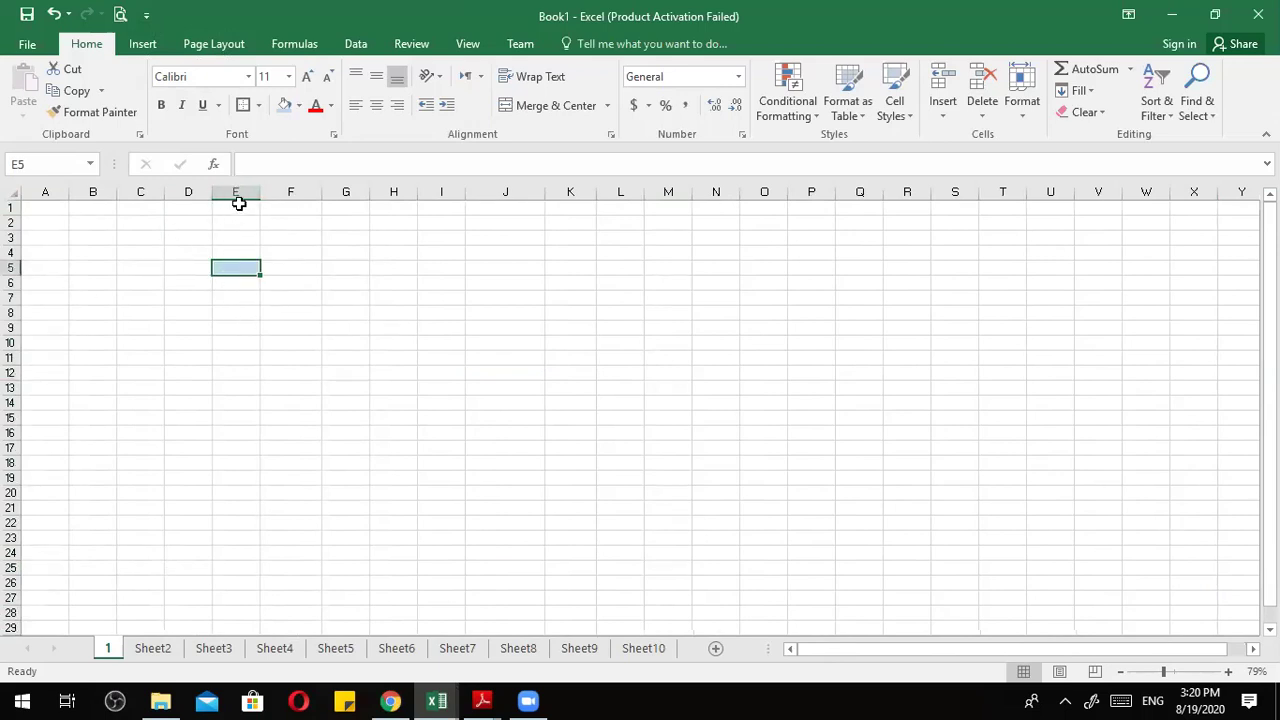
left_click(284, 360)
left_click_drag(42, 207, 593, 328)
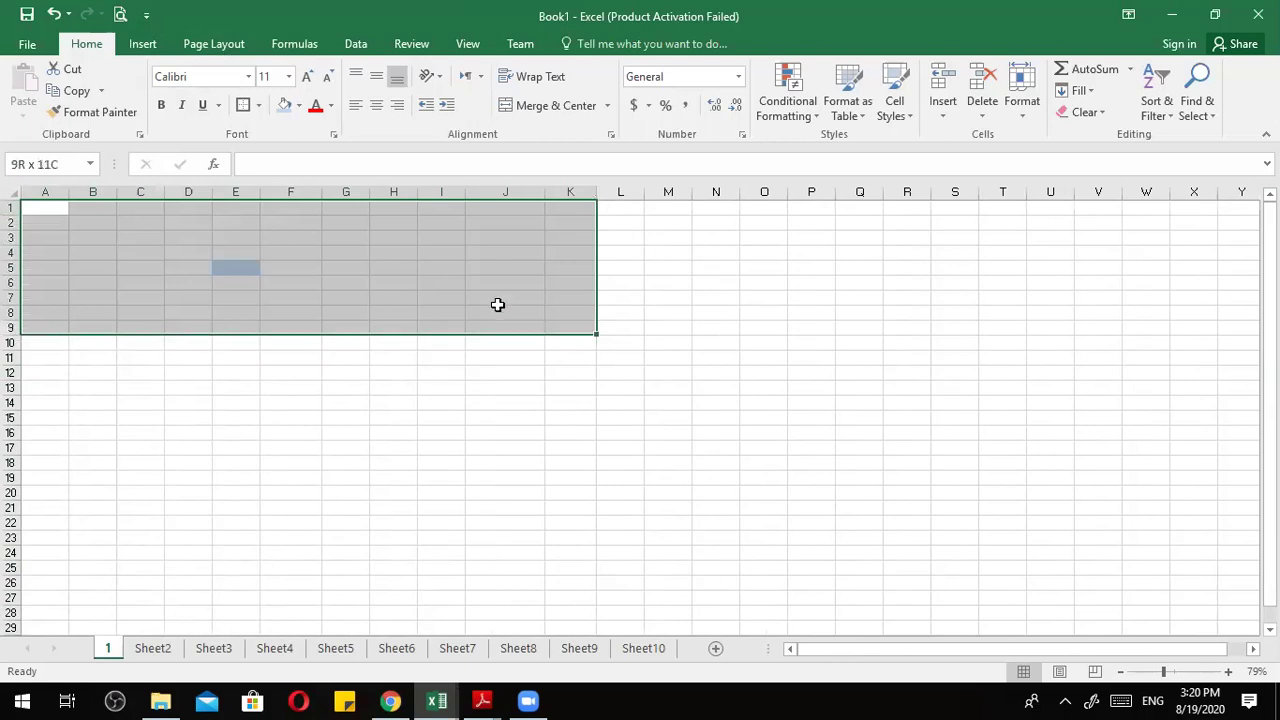
left_click(434, 277)
left_click_drag(391, 249, 480, 308)
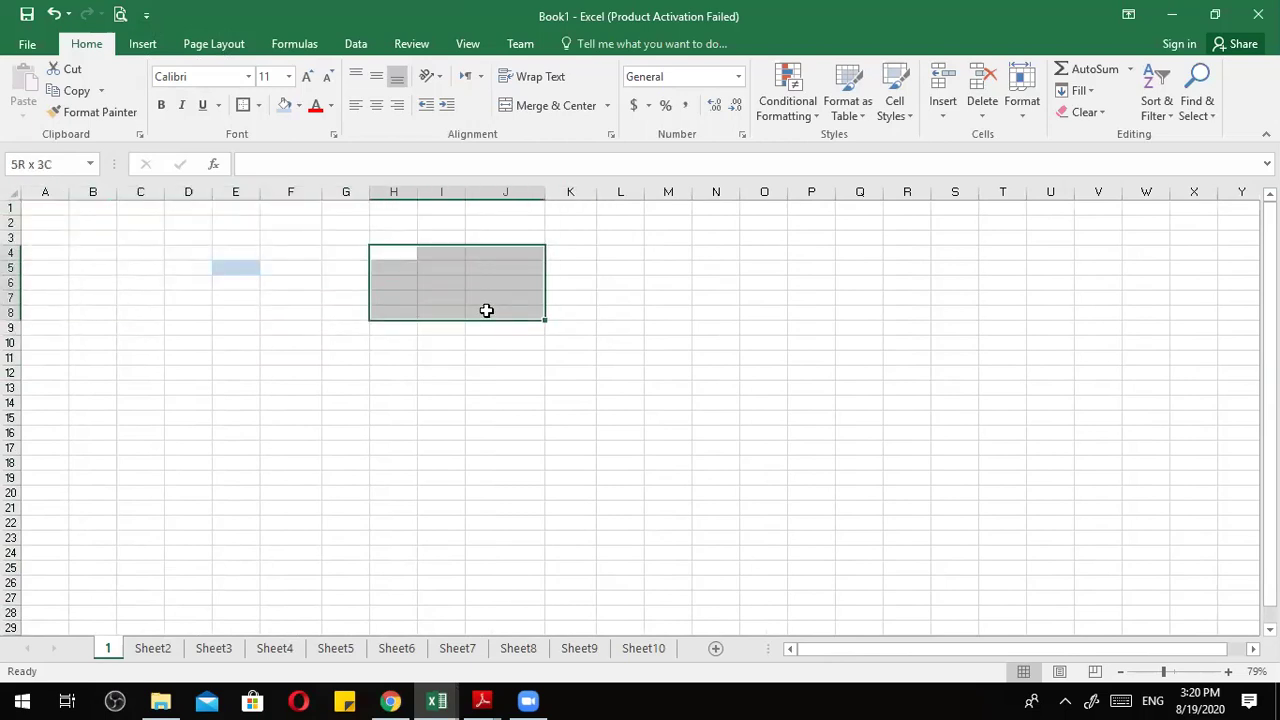
left_click(483, 296)
Reference the range I2:K4 in a formula in cell G5 to examine its address, and cancel the entry.
left_click(355, 261)
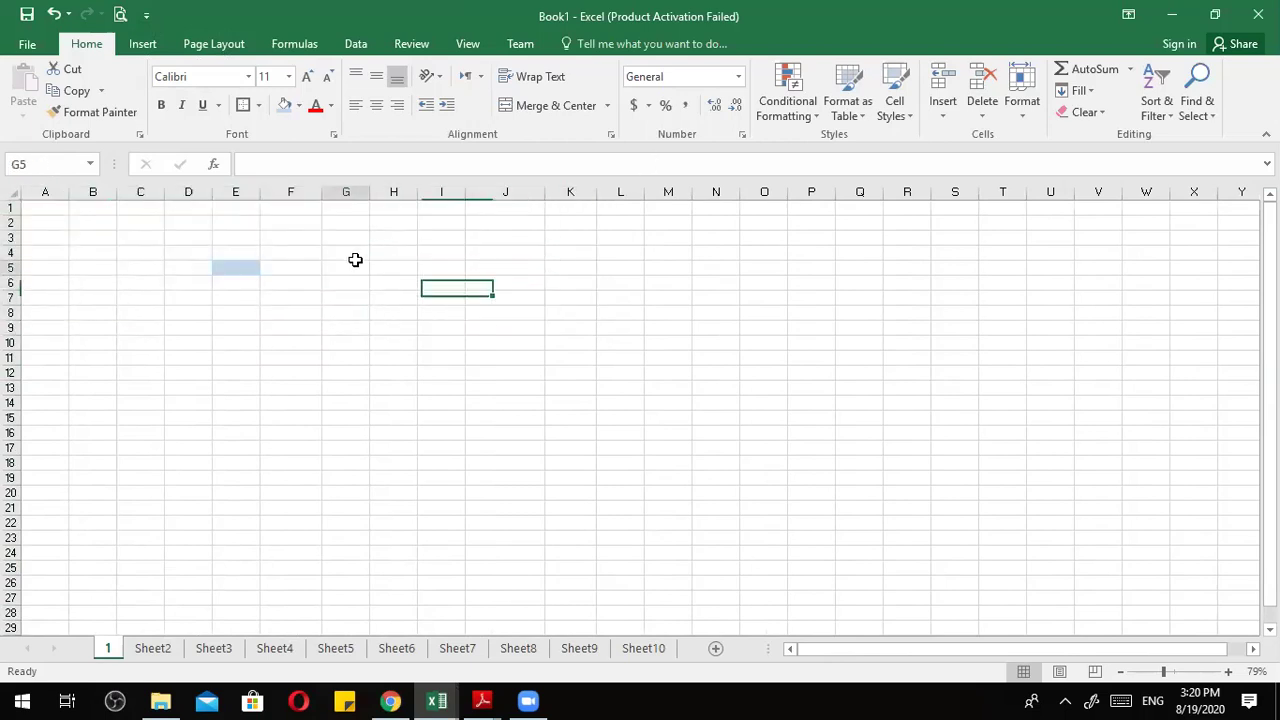
type("=")
left_click_drag(428, 222, 570, 252)
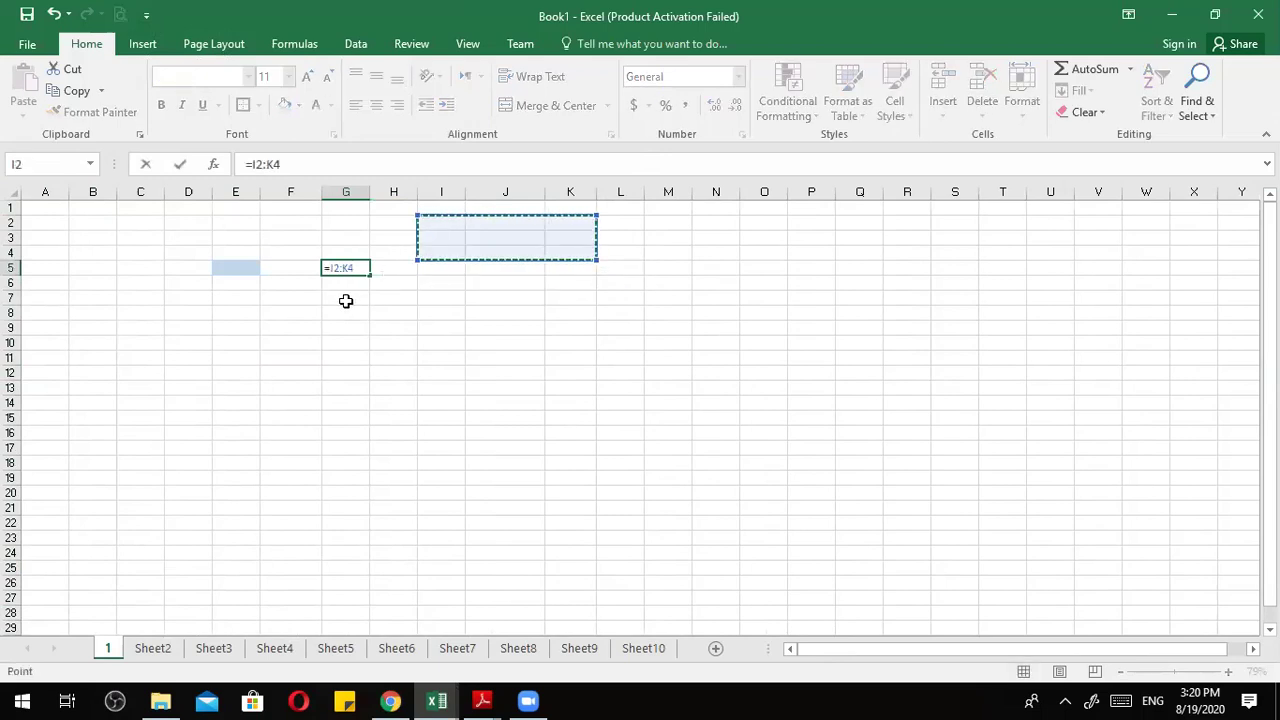
scroll(346, 300, "right", 1)
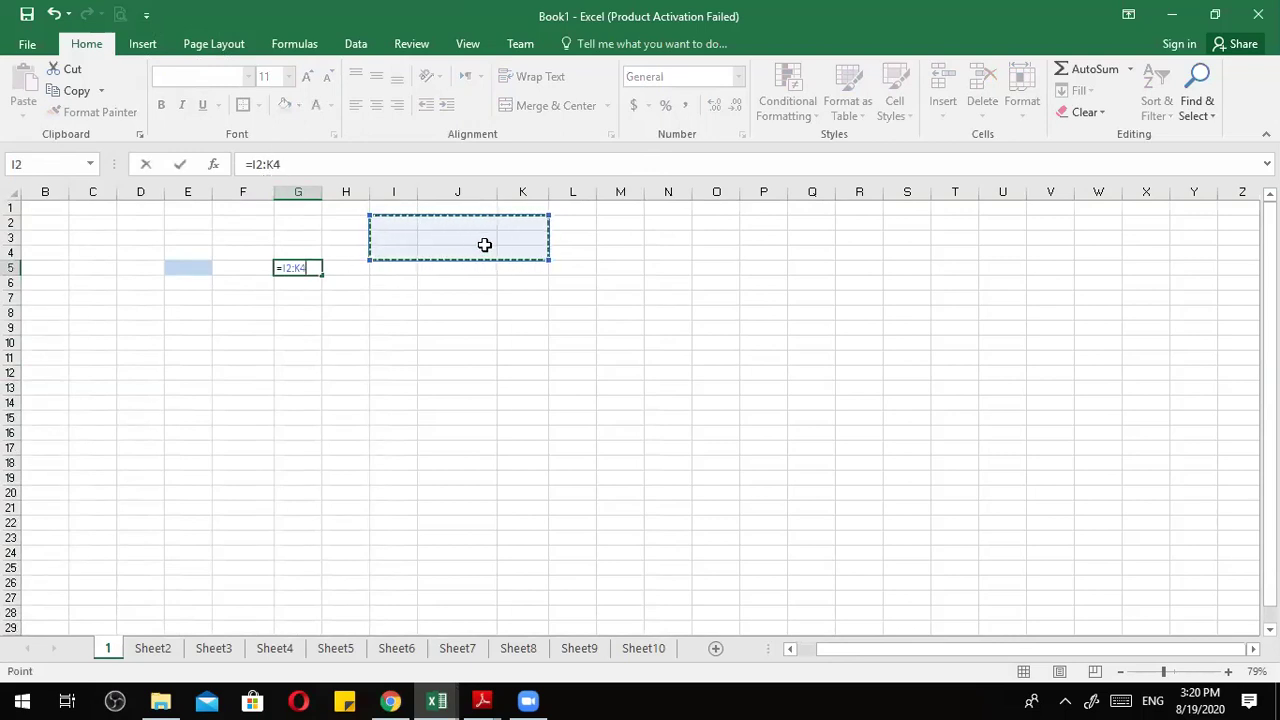
key("Escape")
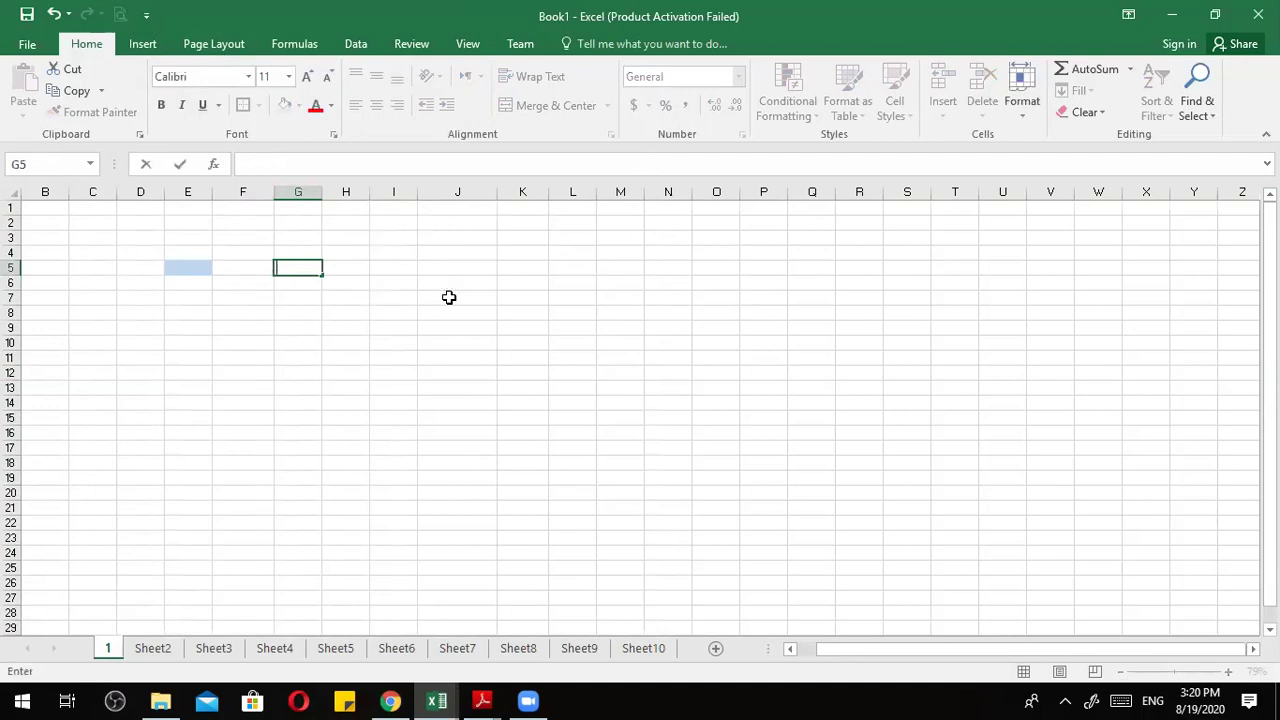
Select a large block of cells starting at A1 to examine the sheet's extent, and clear the selection.
left_click(446, 296)
left_click(377, 203)
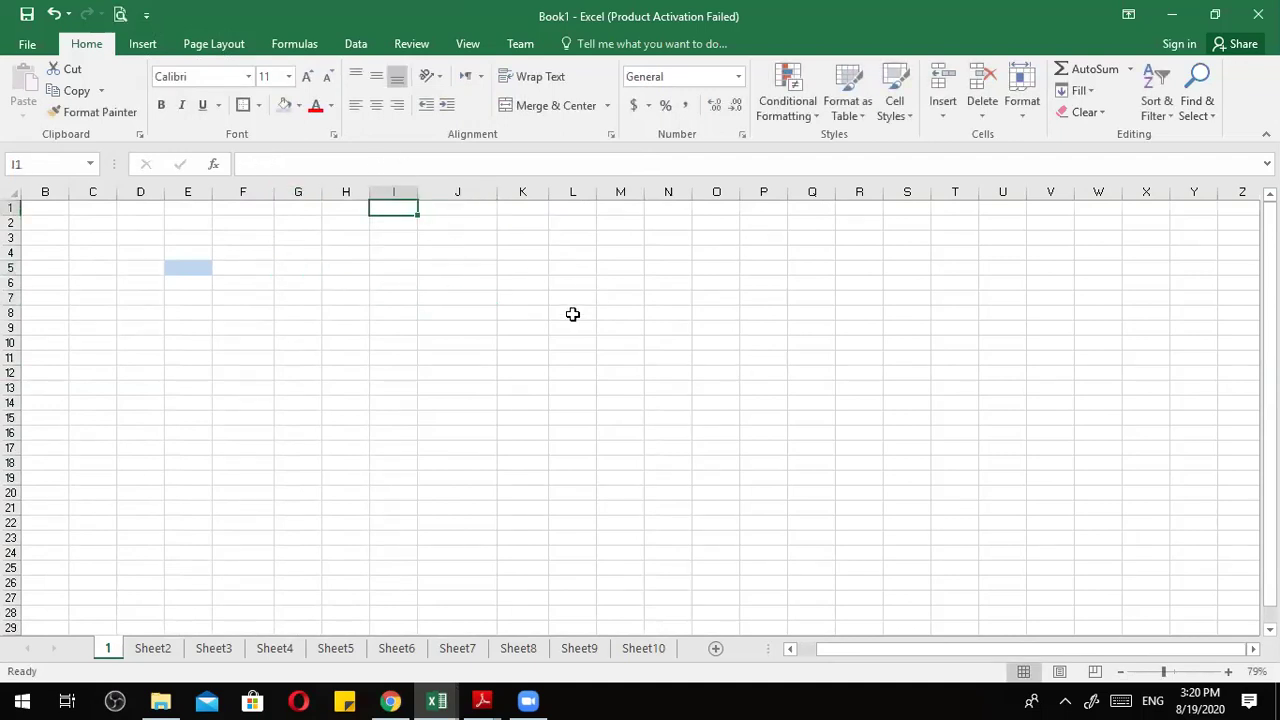
scroll(523, 337, "left", 1)
left_click_drag(45, 209, 746, 457)
left_click(760, 449)
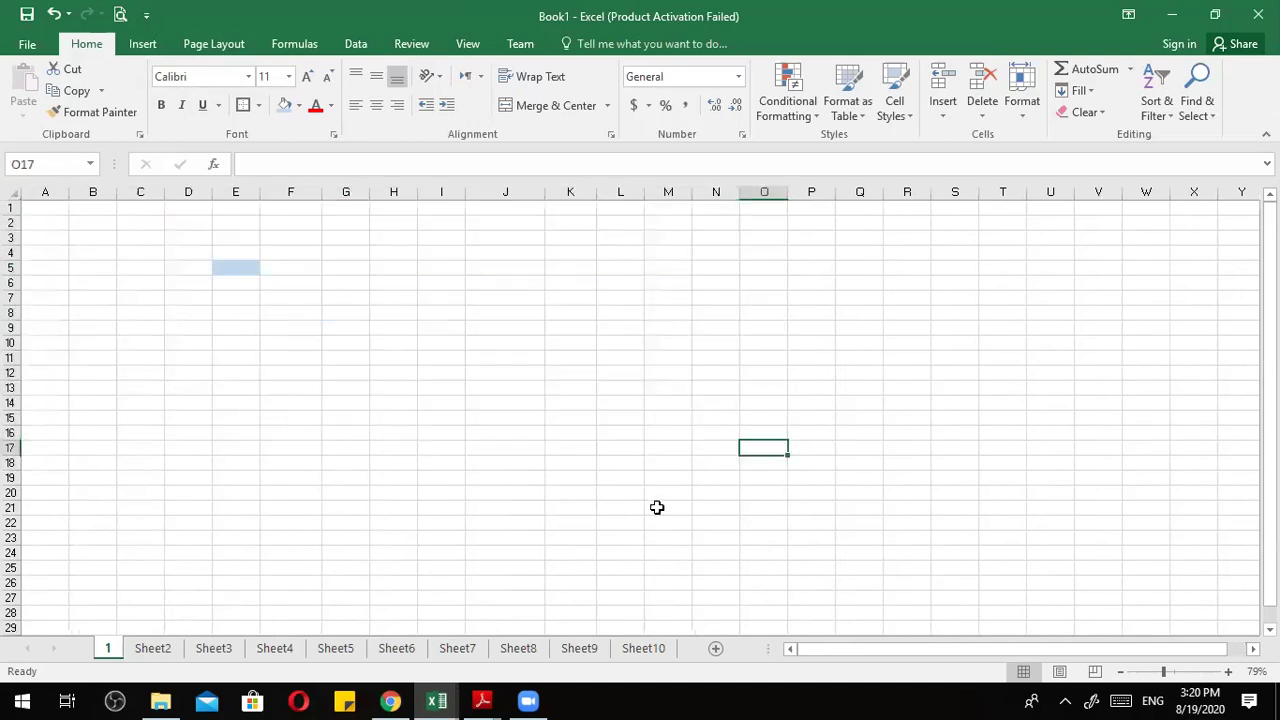
View the worksheets from Sheet4 to Sheet10 one after another and return to sheet 1.
left_click(275, 650)
left_click(336, 650)
left_click(397, 650)
left_click(458, 650)
left_click(518, 650)
left_click(578, 650)
left_click(650, 650)
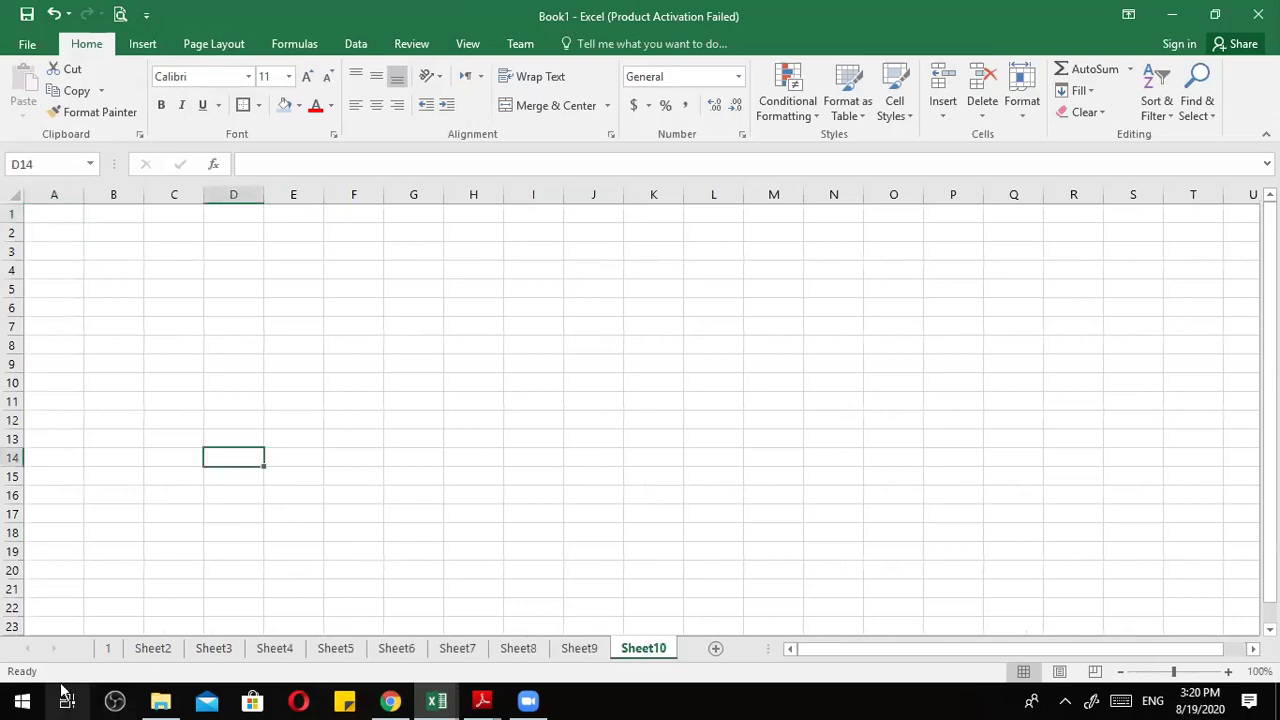
left_click(109, 650)
Select the range G3:J7 and column G in turn to examine them, and clear the selection.
left_click_drag(325, 243, 505, 300)
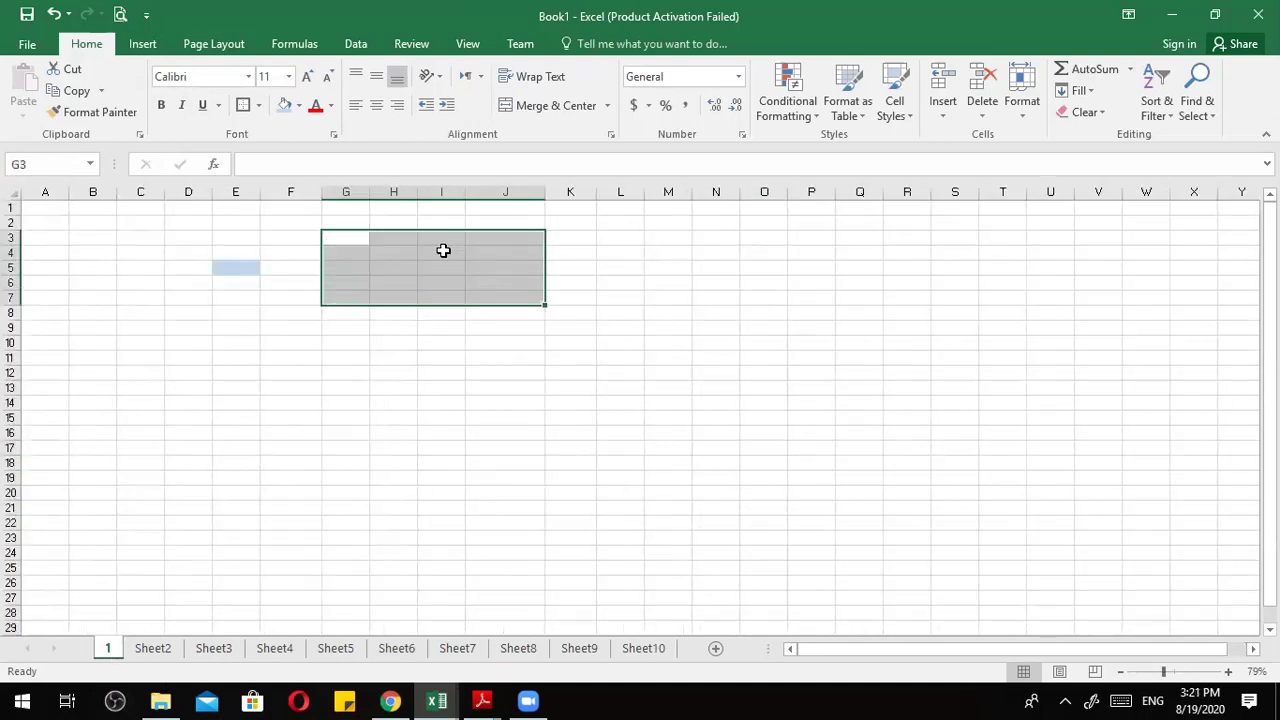
left_click(340, 191)
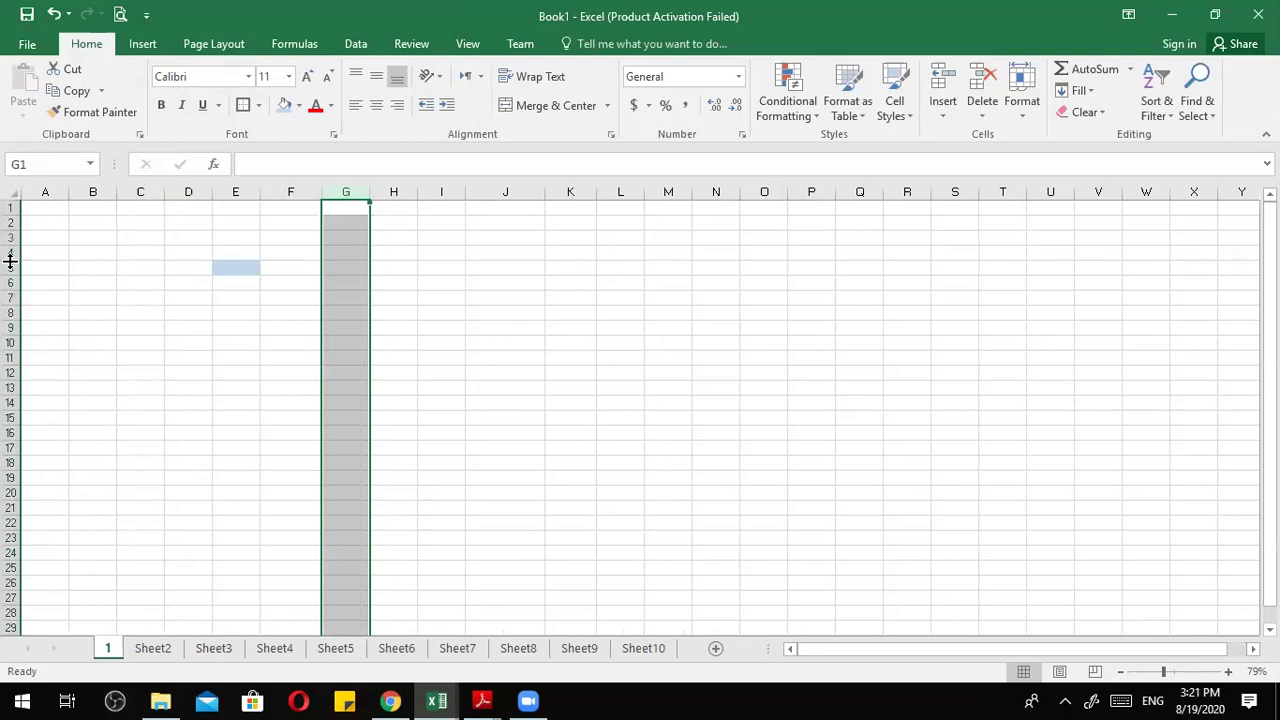
left_click(232, 368)
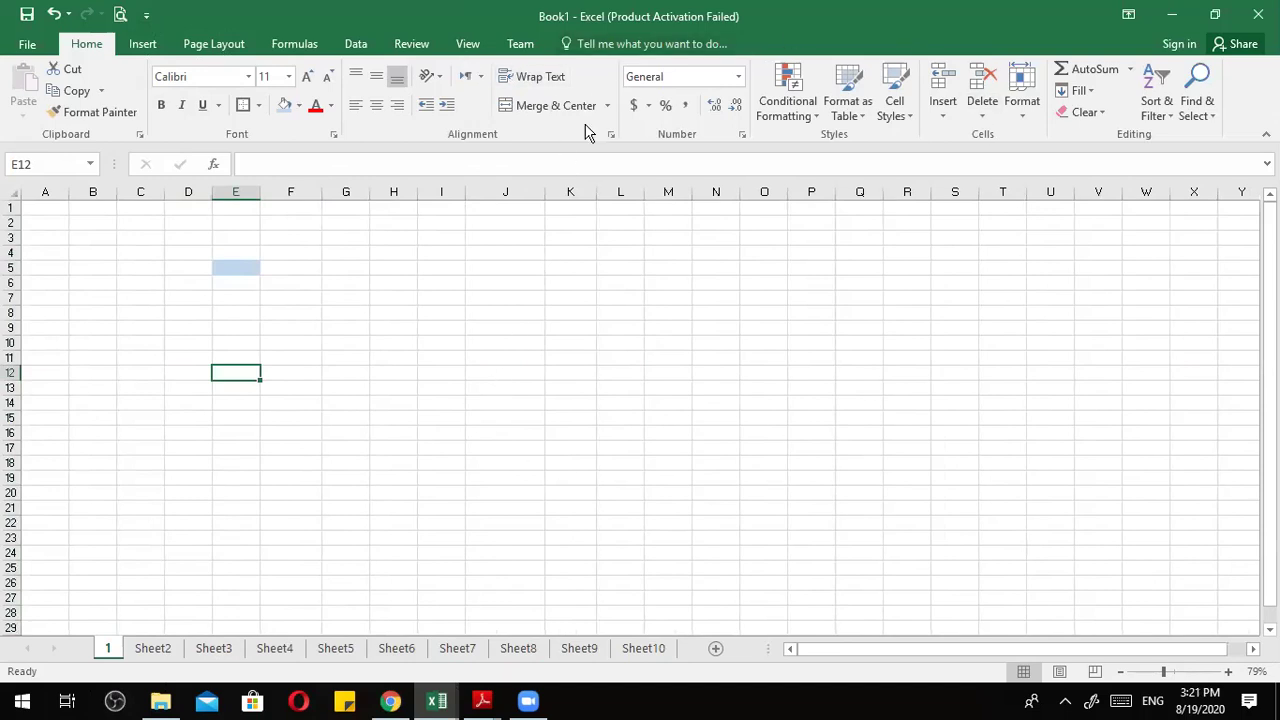
View each worksheet in order from Sheet2 through Sheet10 to examine the workbook's sheets.
left_click(152, 650)
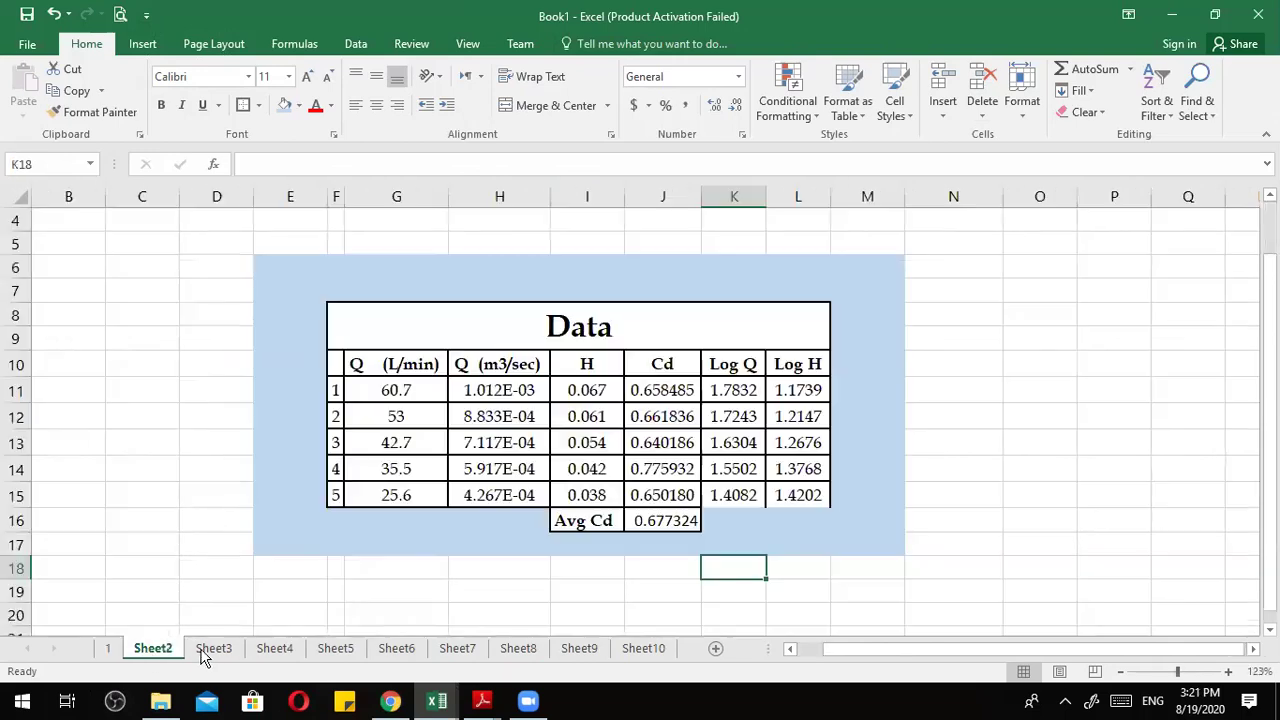
left_click(210, 649)
left_click(274, 648)
left_click(344, 648)
left_click(405, 648)
left_click(457, 648)
left_click(518, 648)
left_click(579, 648)
left_click(640, 648)
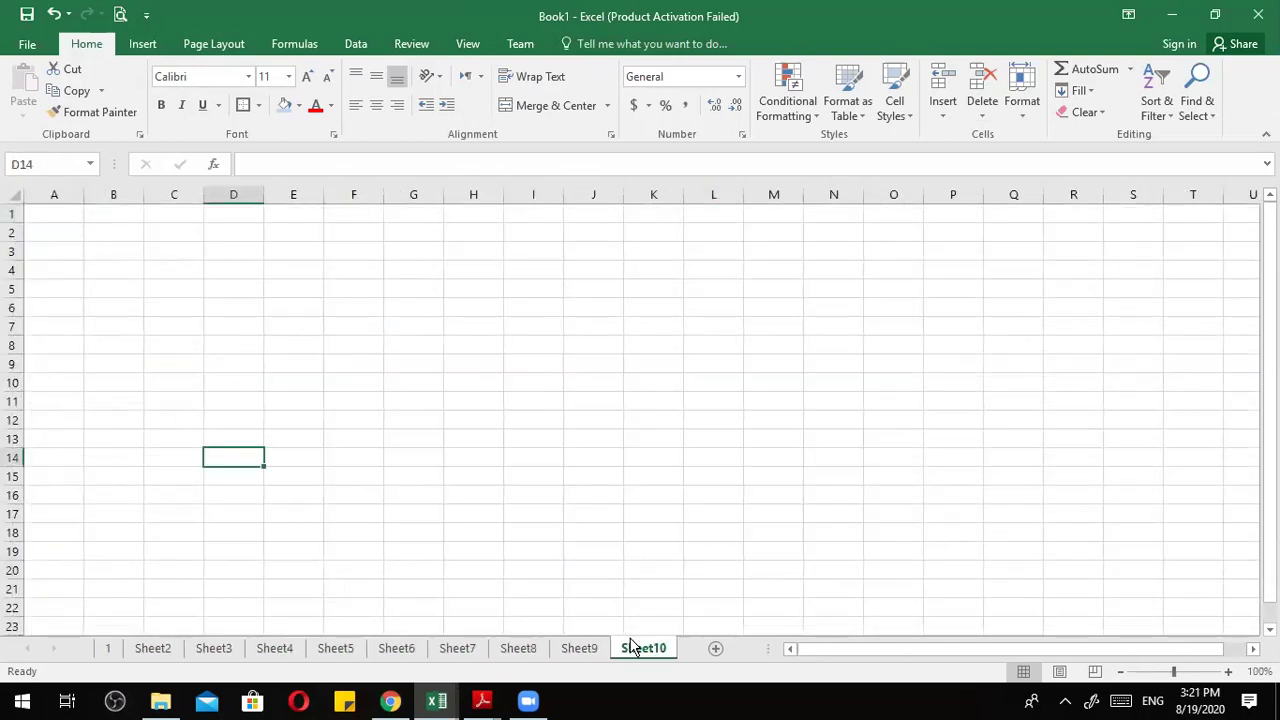
Return to sheet 1 and zoom in on cell E5 to 190% to examine its column letter and row number.
left_click(111, 650)
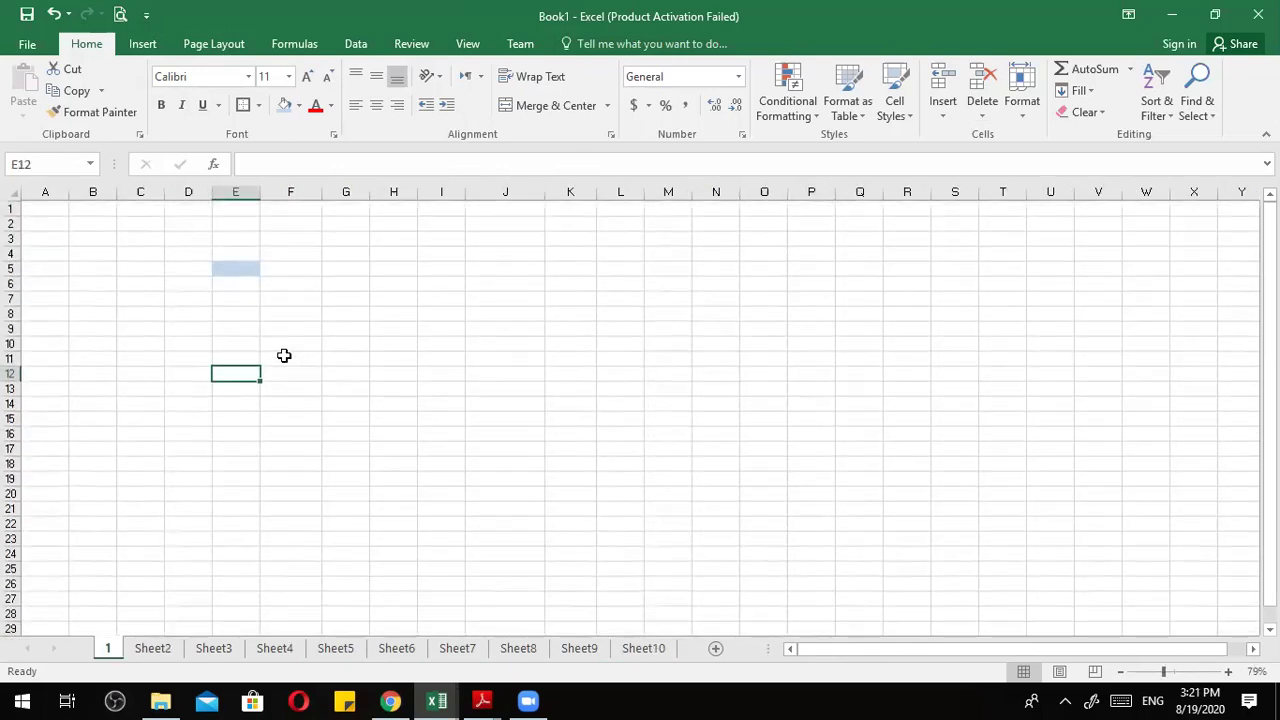
left_click(241, 265)
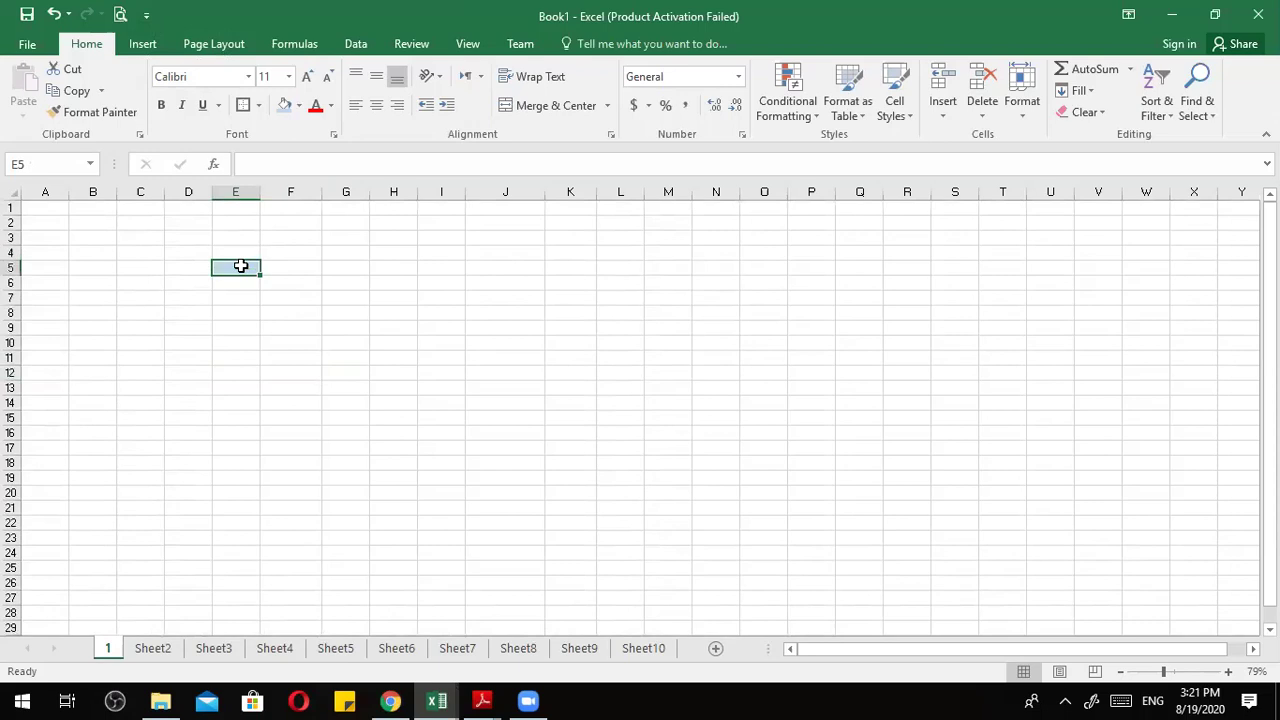
scroll(241, 265, "up", 7)
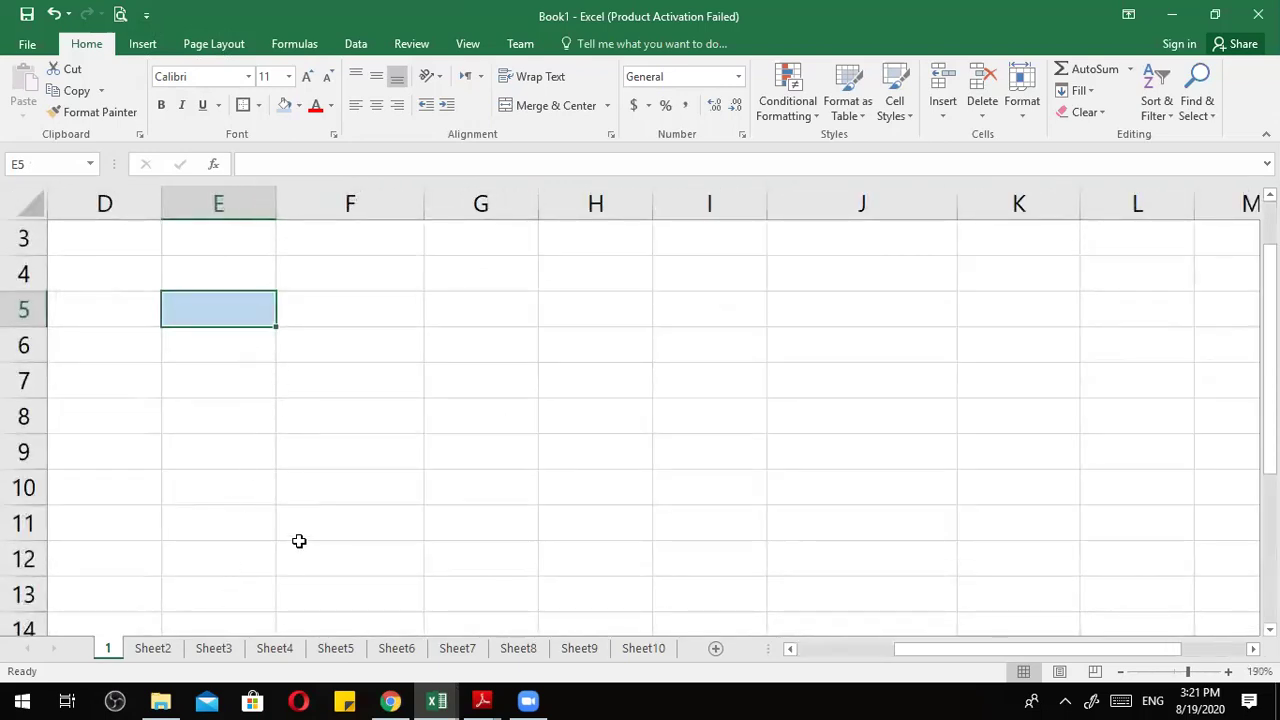
Rename Sheet2 as dATA.
left_click(160, 648)
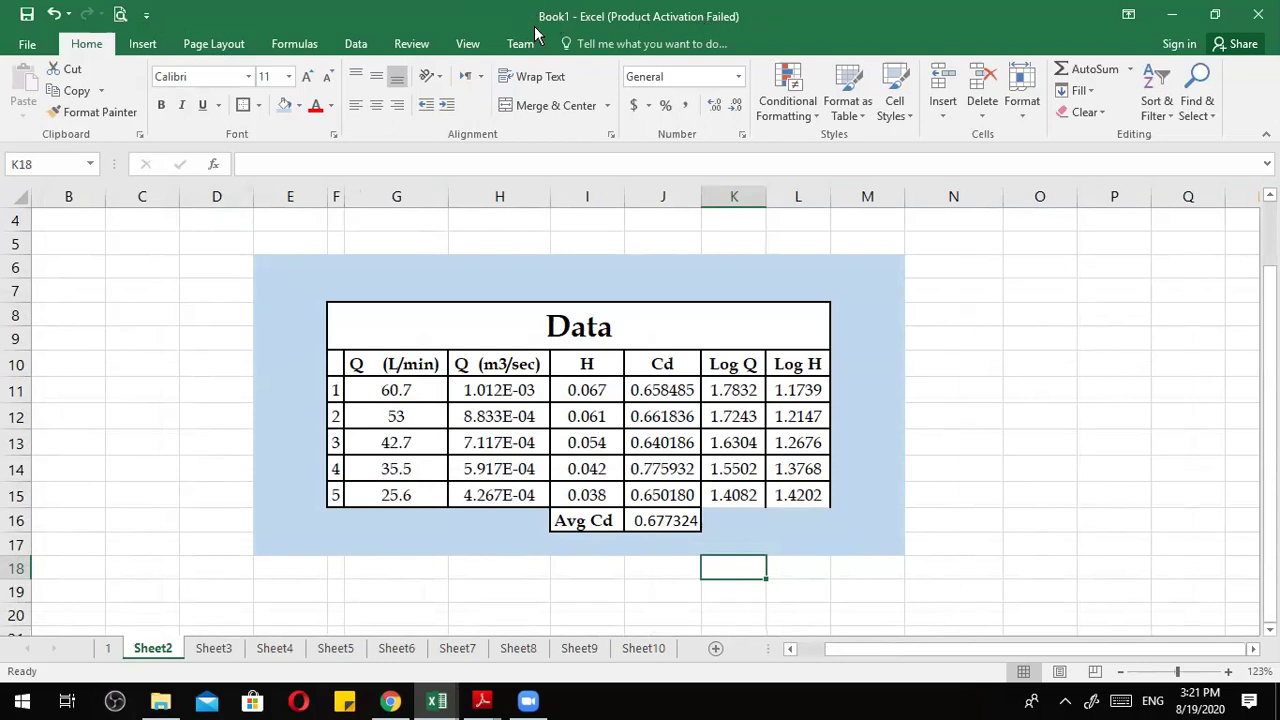
double_click(155, 650)
type("dATA")
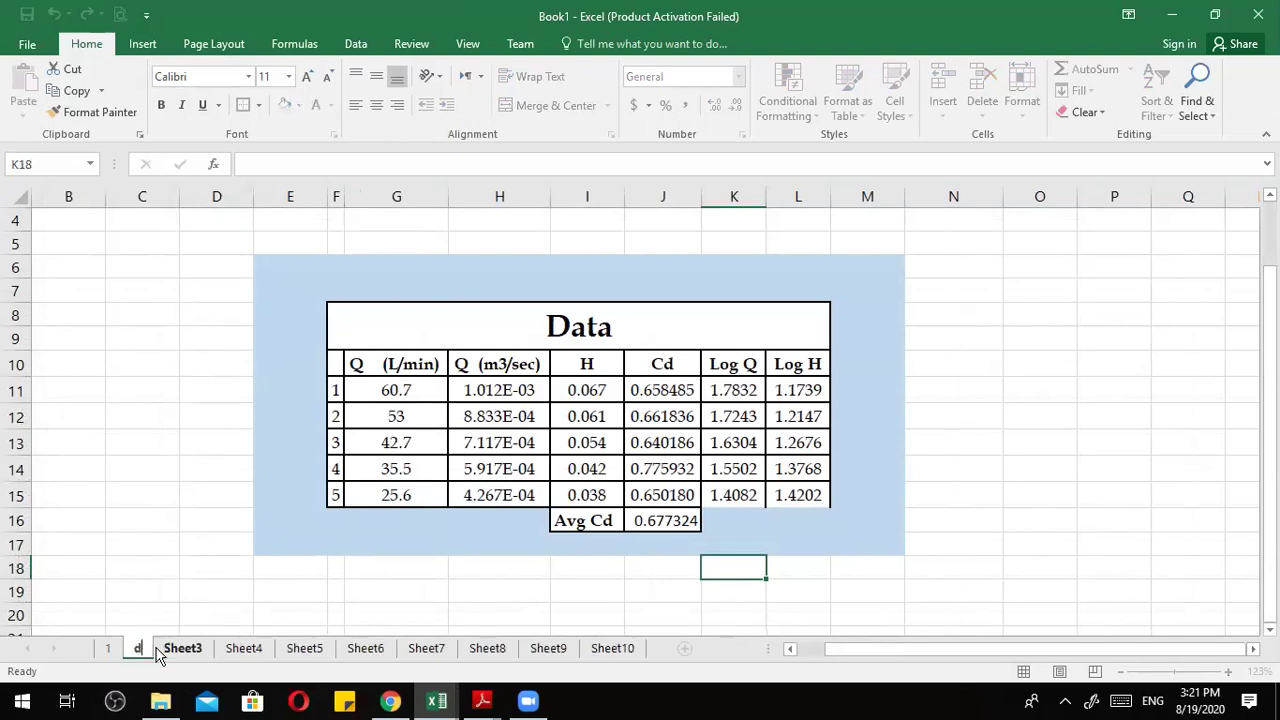
key("Return")
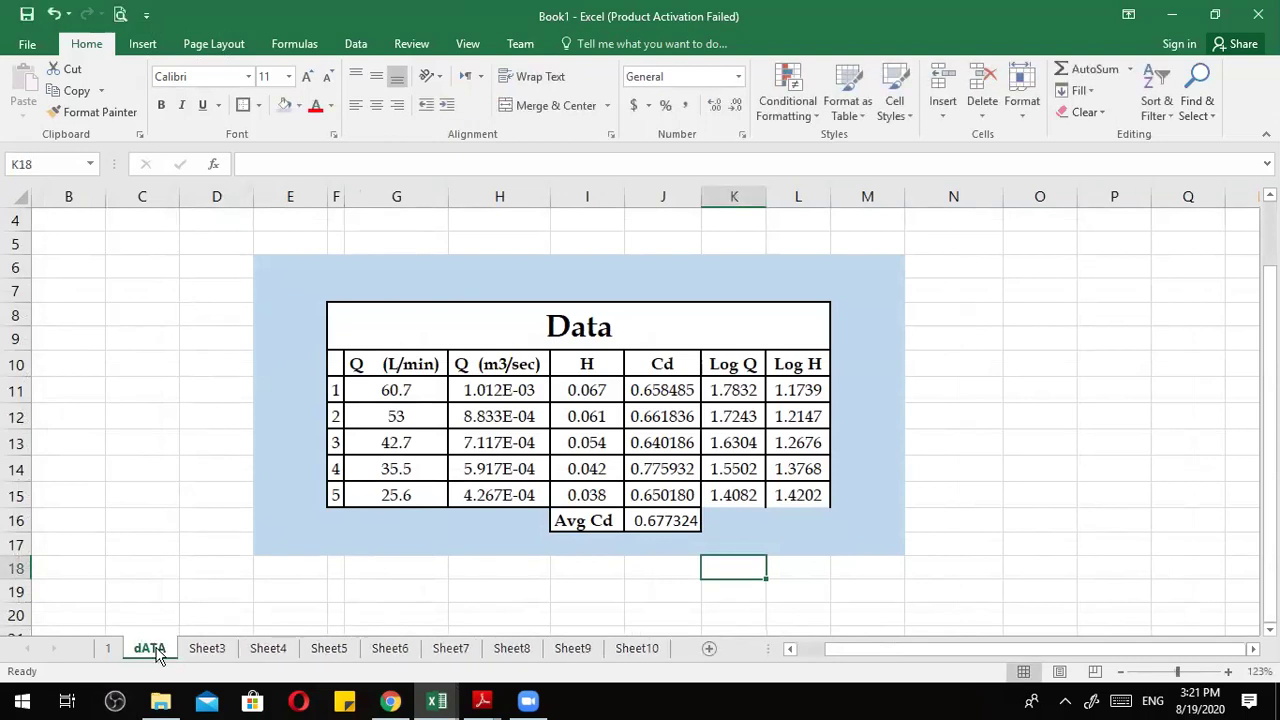
left_click(246, 547)
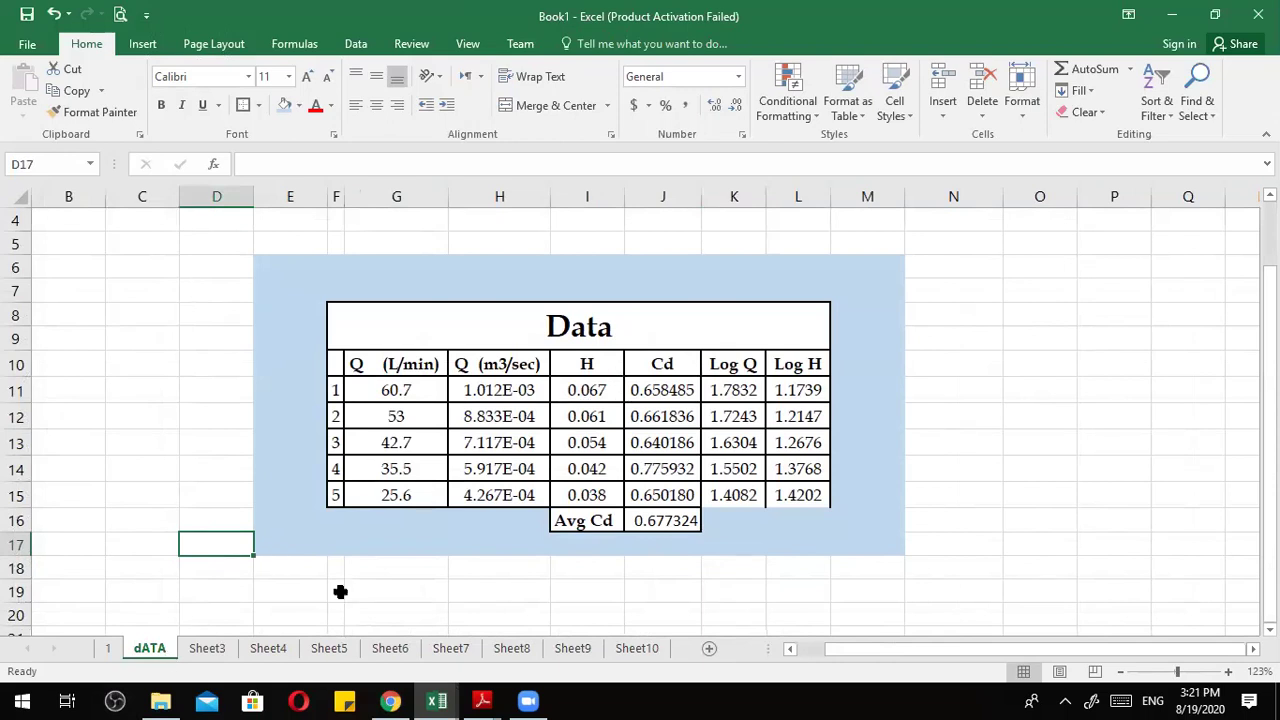
Rename the worksheet containing the Data table as 564.
double_click(159, 648)
type("564")
left_click(130, 544)
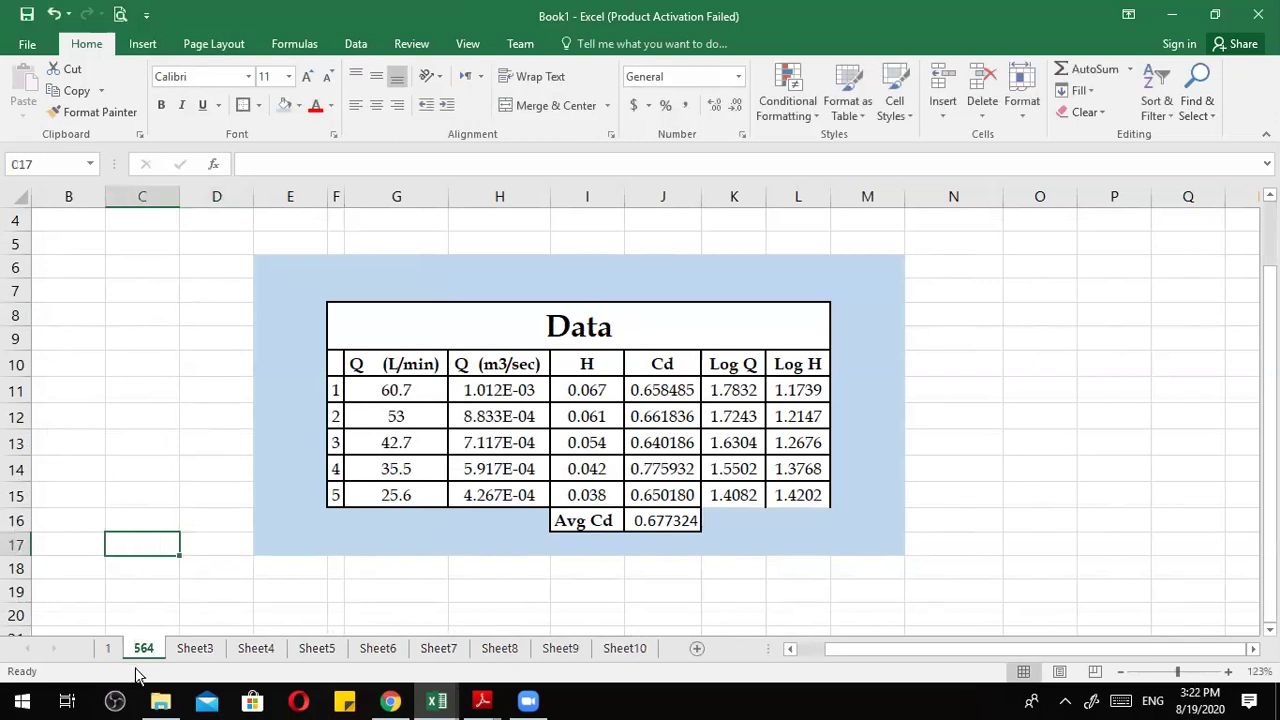
Select the Data table F8:L16, its merged title and the blank cells around it to examine the table's layout.
left_click_drag(398, 329, 600, 537)
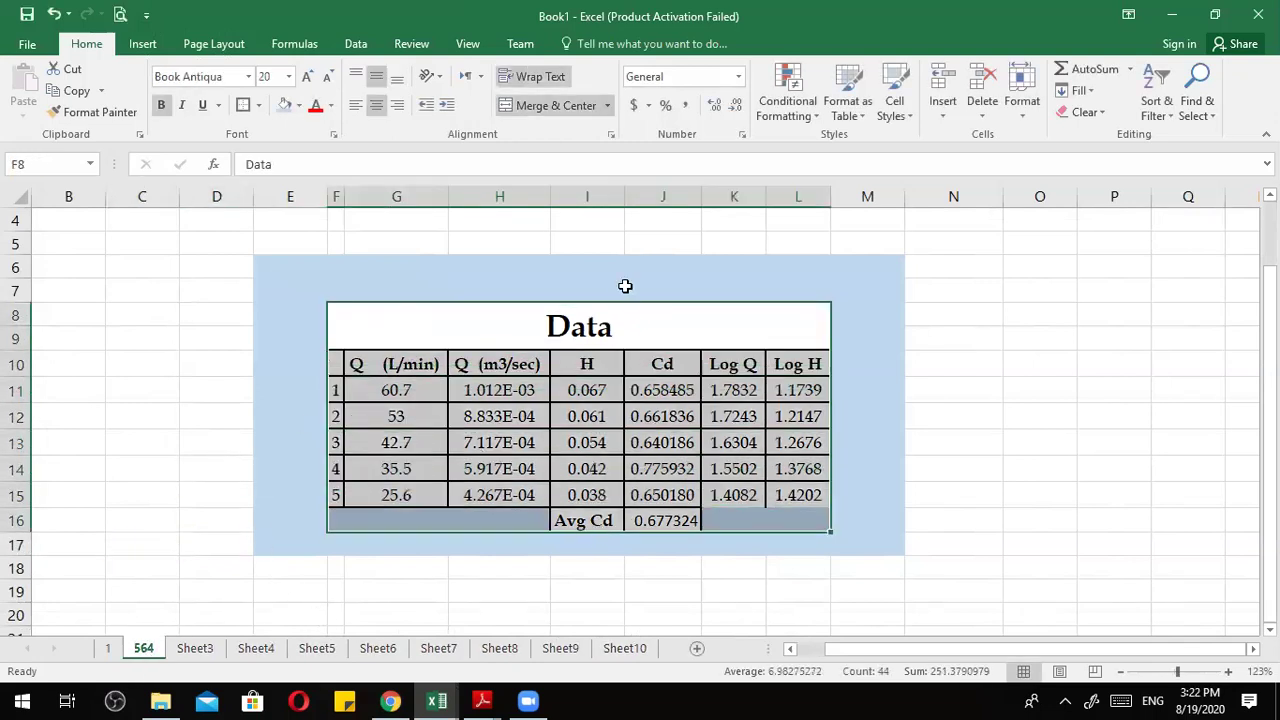
left_click(560, 327)
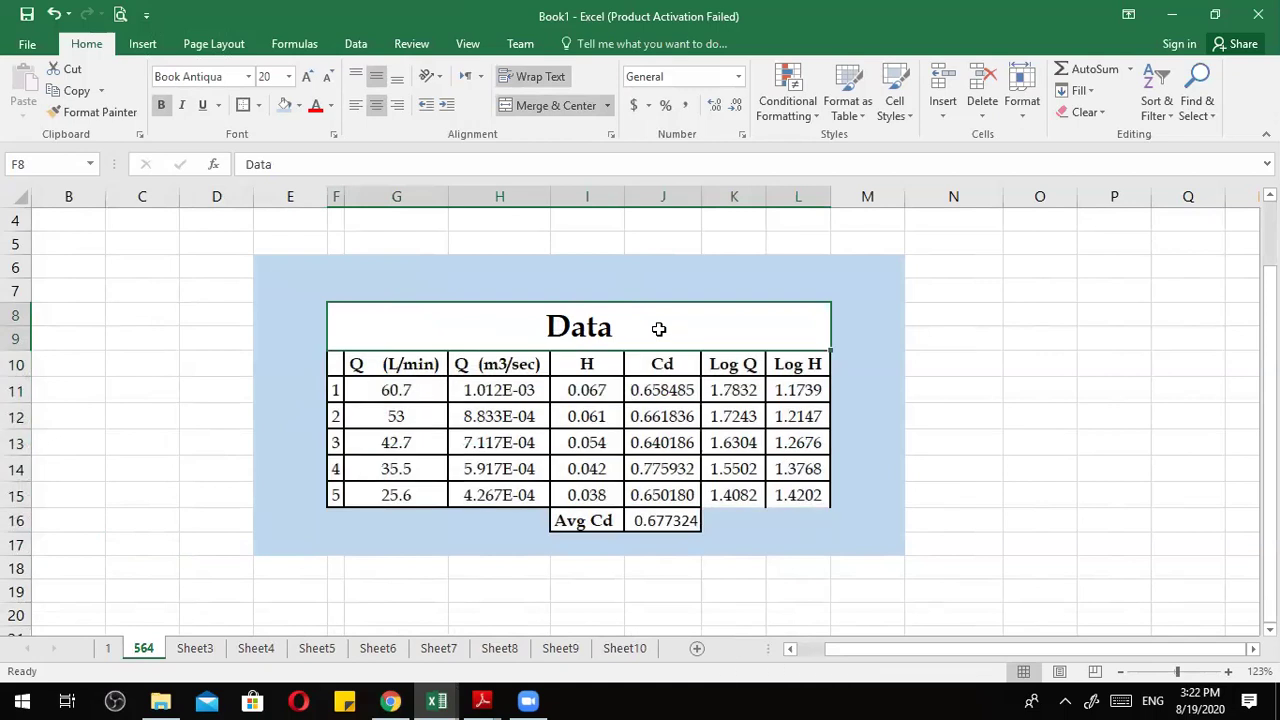
left_click(320, 444)
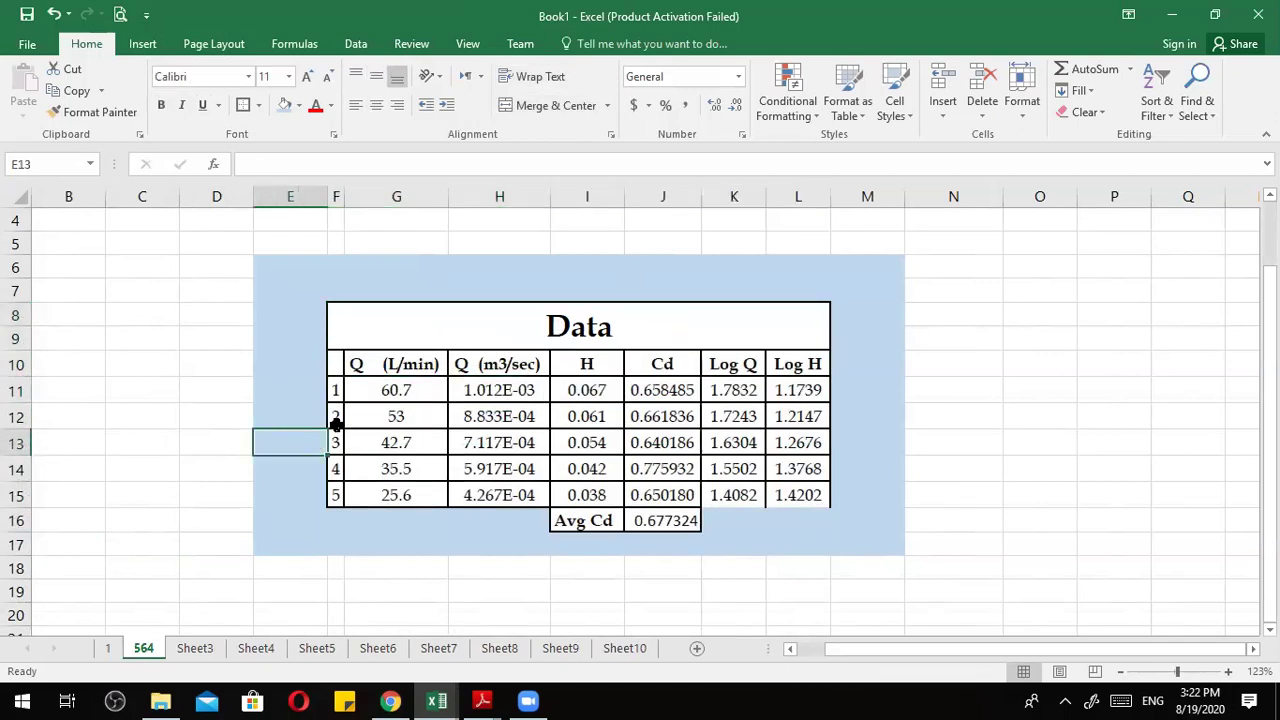
left_click(488, 530)
left_click(396, 528)
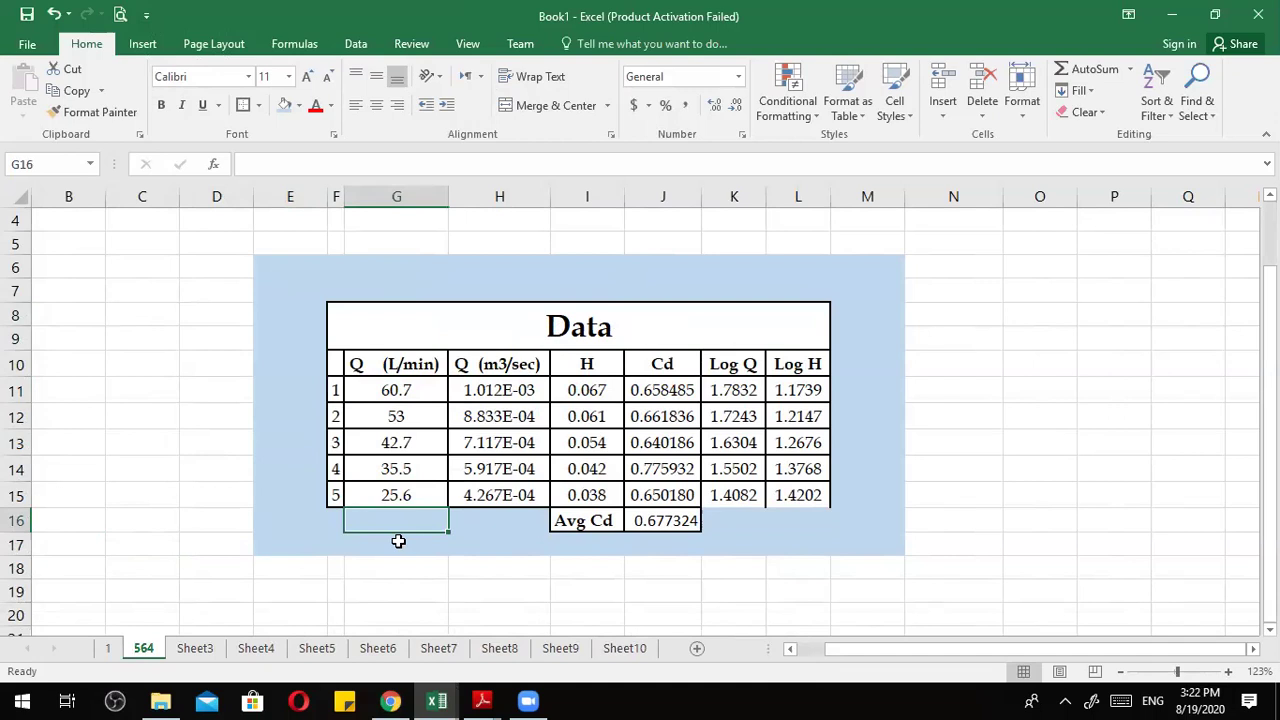
left_click(152, 297)
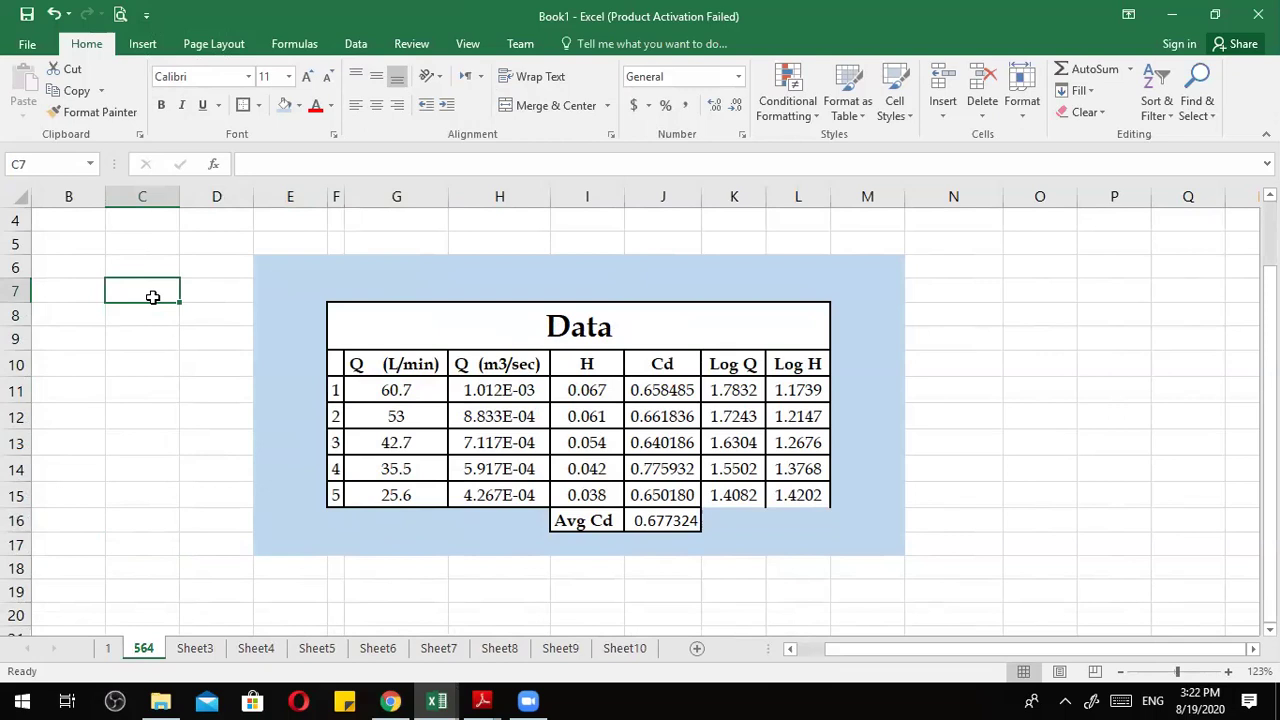
type("=")
key("Escape")
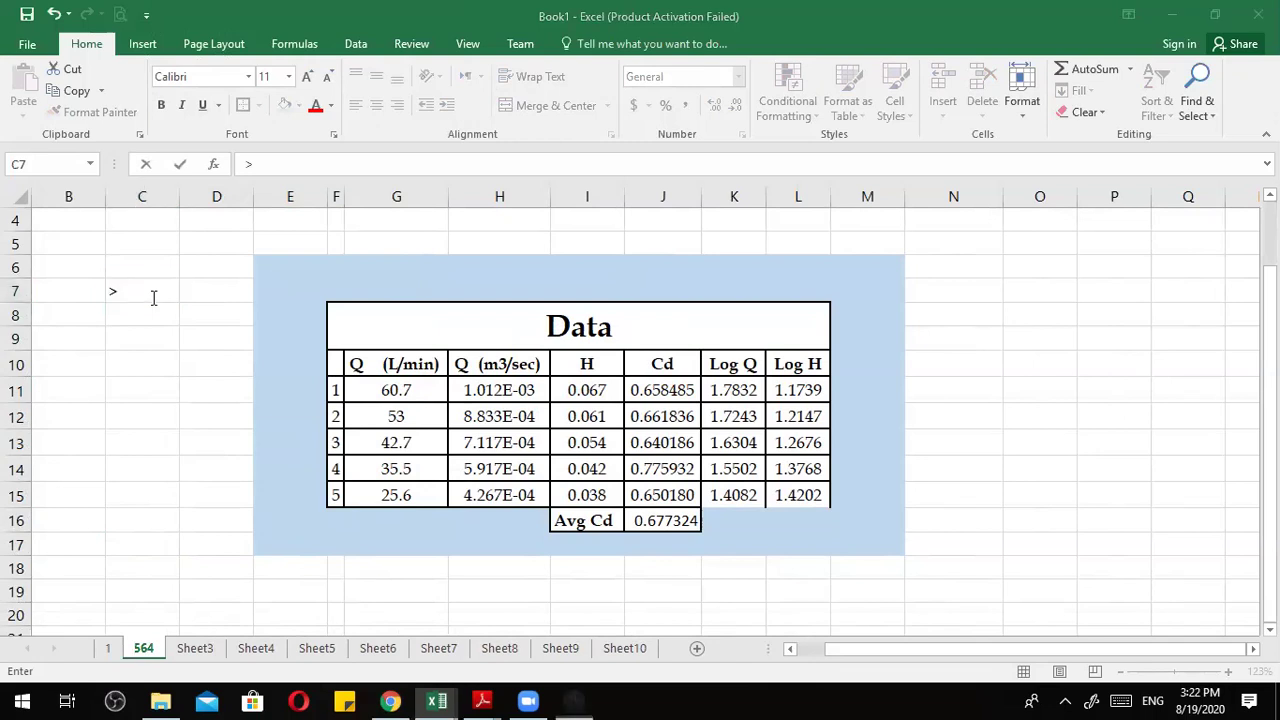
left_click(496, 261)
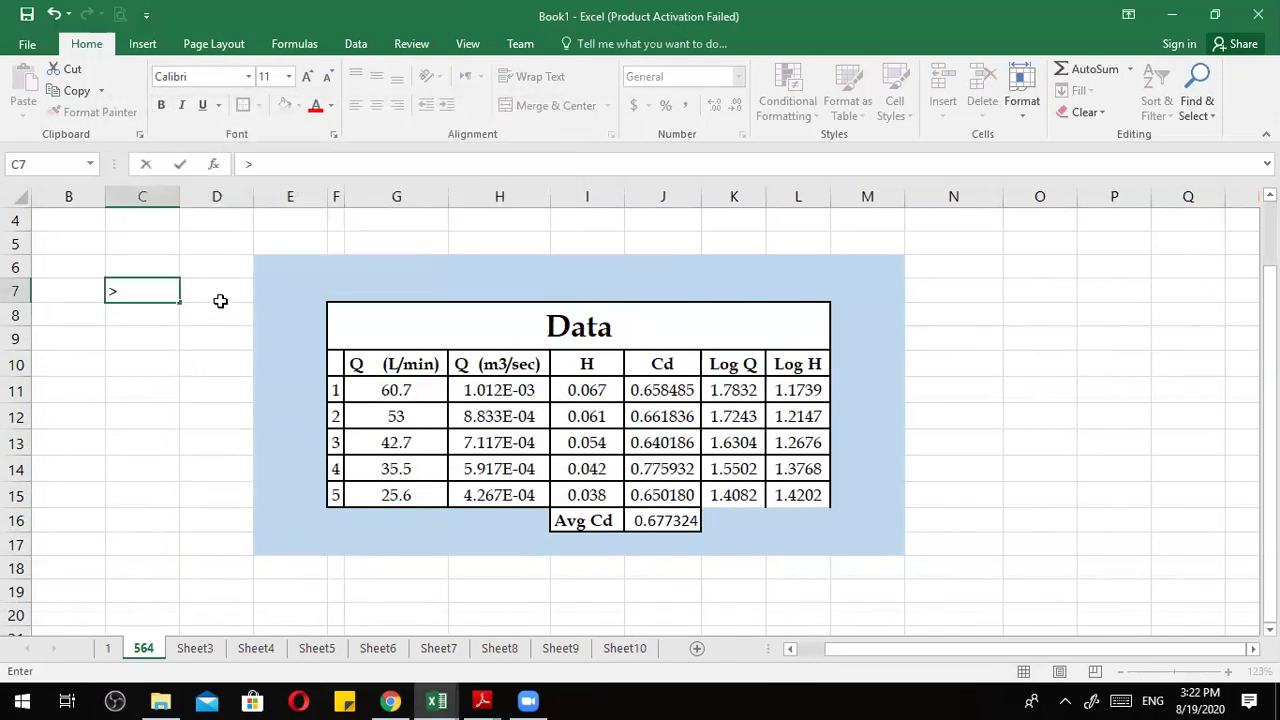
type("=")
key("Escape")
Enter an AVERAGE formula in cell G16 that averages the Q (L/min) range G11:G15.
left_click(391, 514)
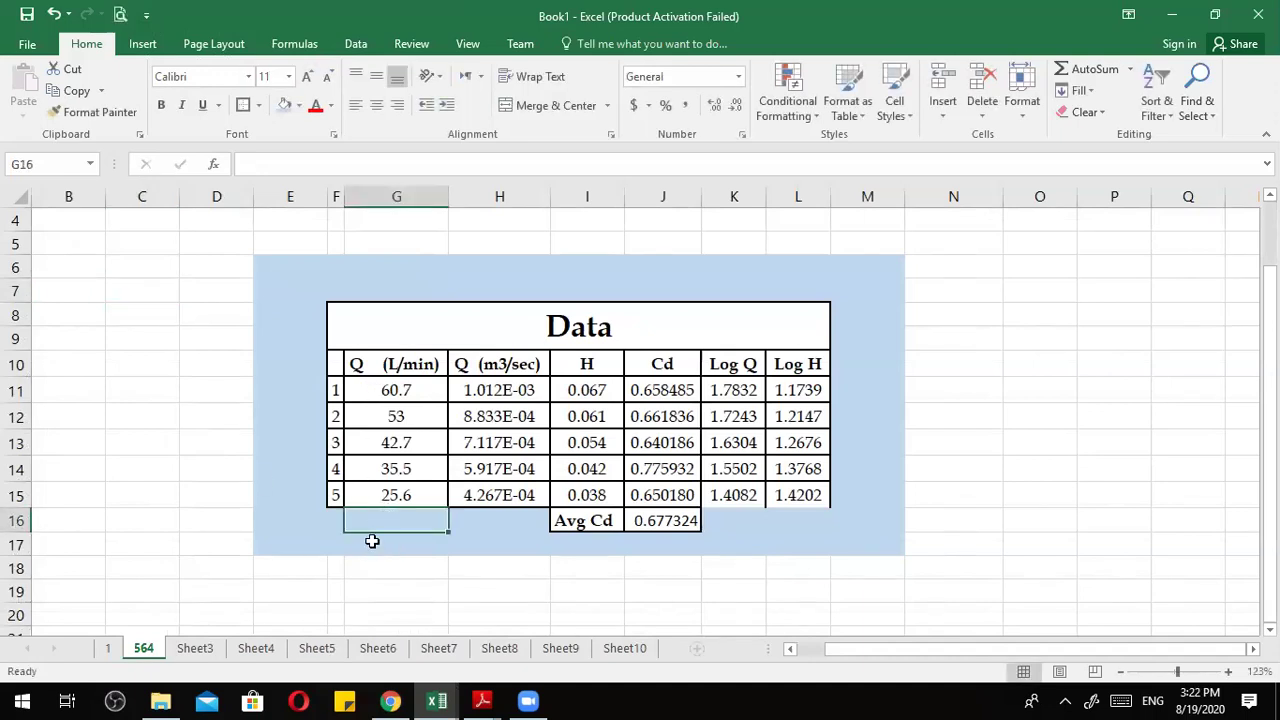
type("=a")
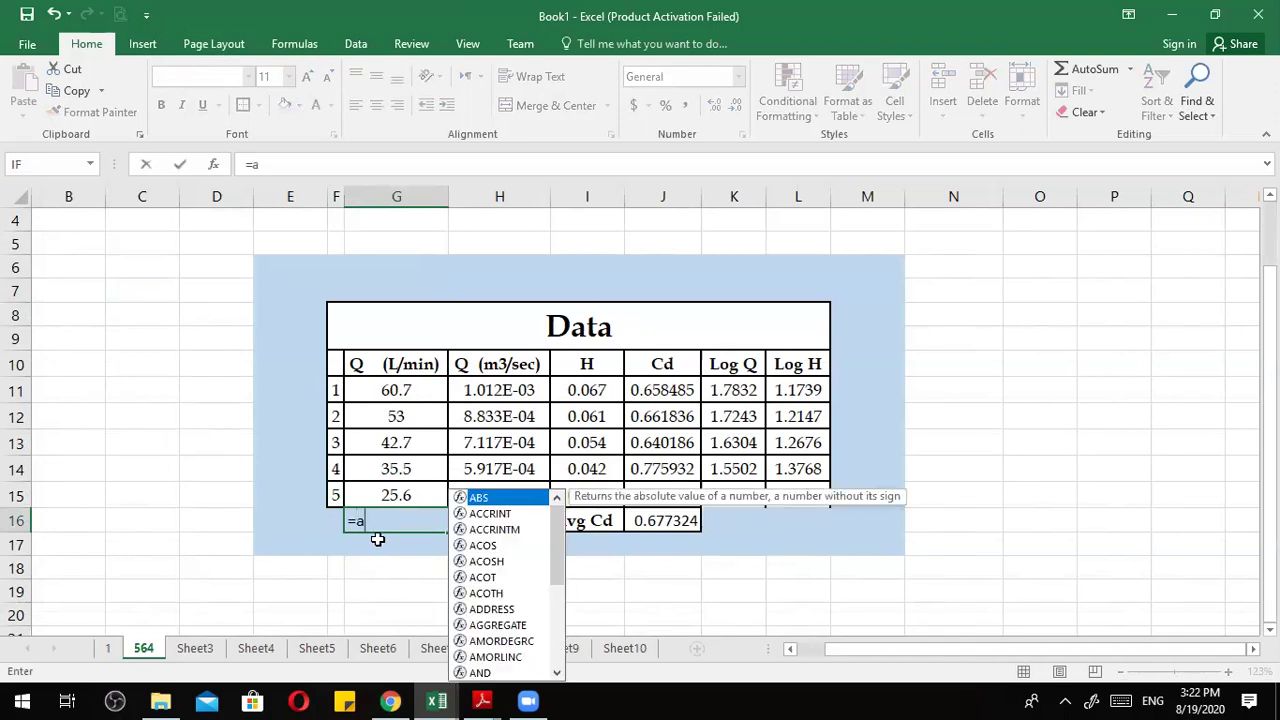
type("VE")
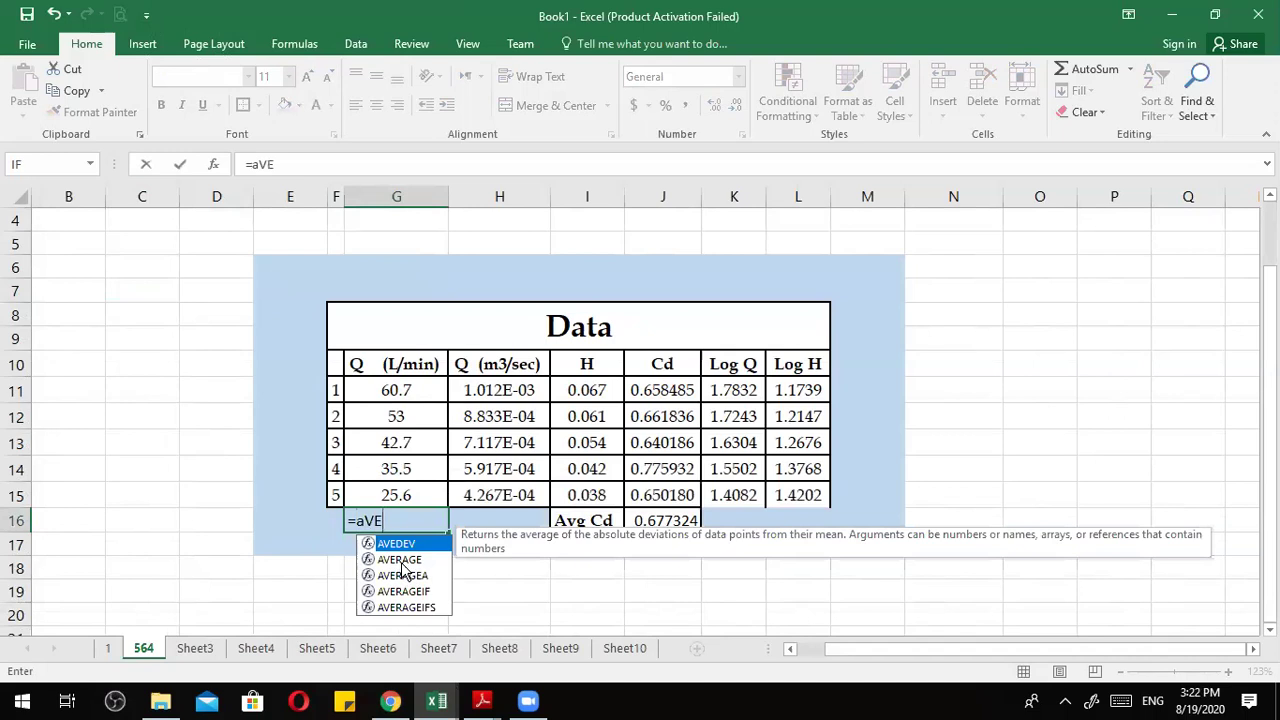
left_click(400, 560)
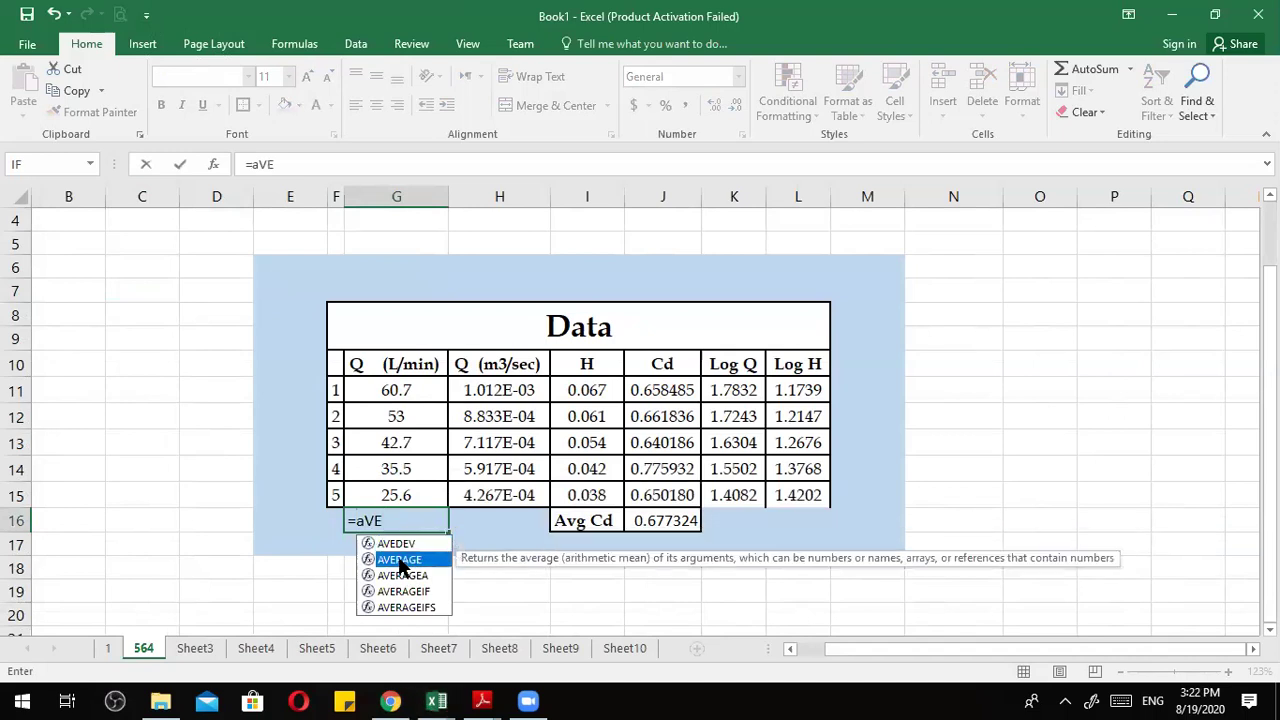
double_click(400, 560)
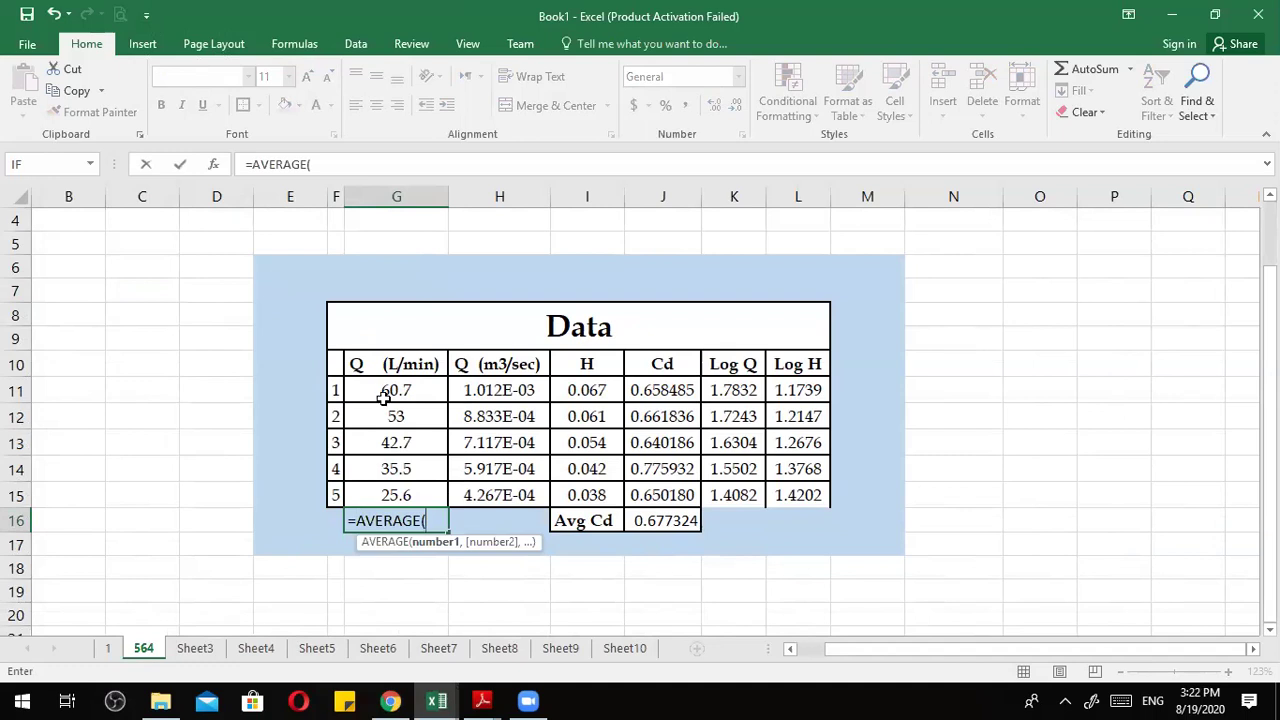
left_click_drag(394, 390, 400, 494)
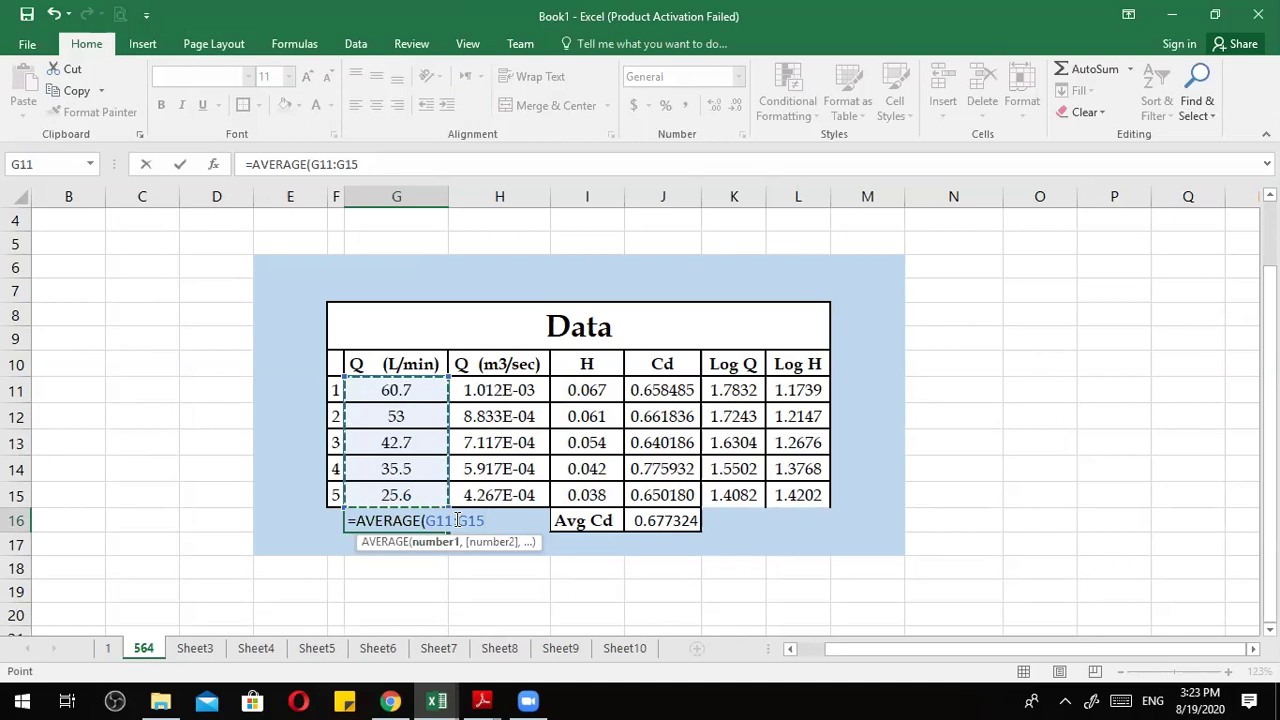
key("Return")
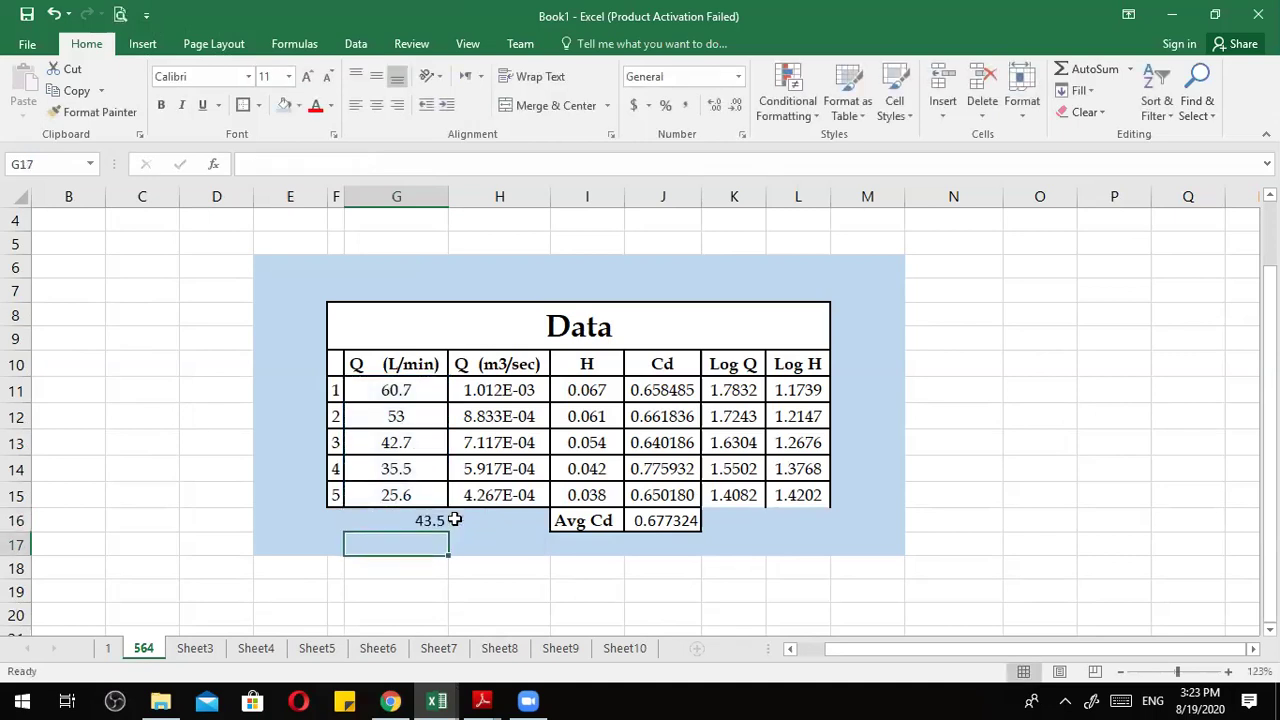
Enter =AVERAGE(G11,G12,G13,G14,G15,) in cell G17, listing the five Q (L/min) cells individually with a trailing comma.
type("=")
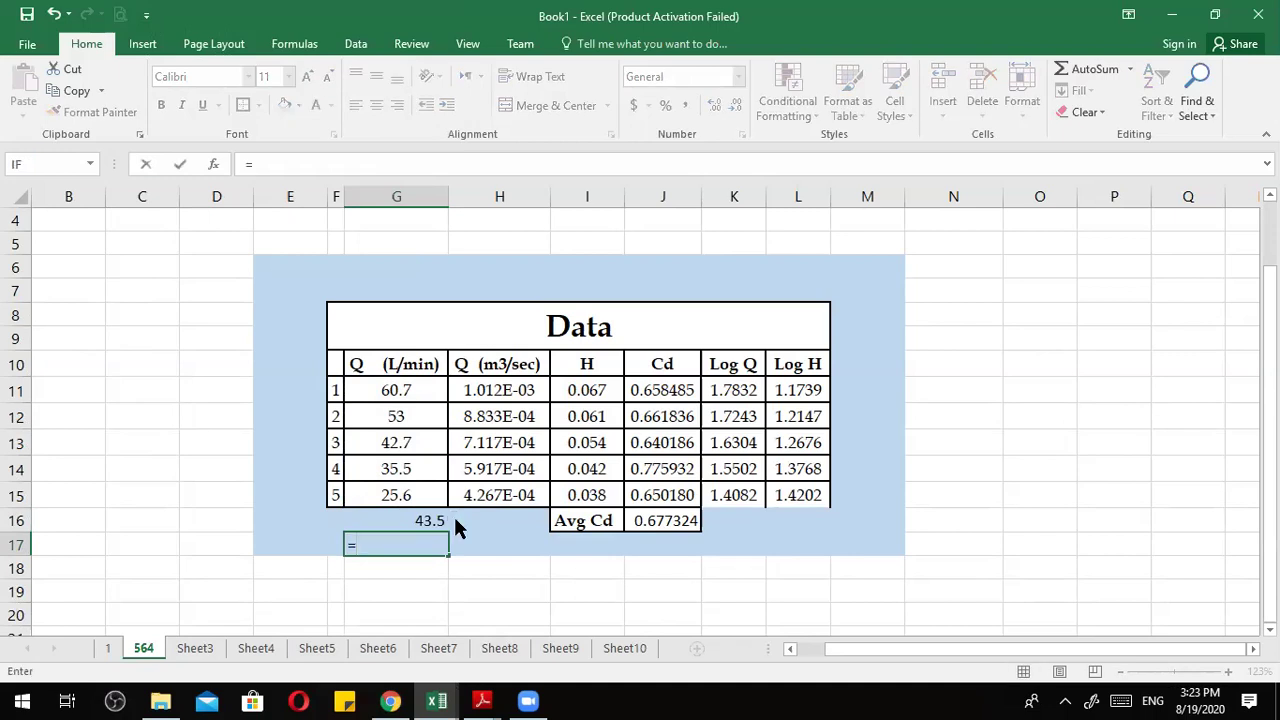
type("AVER")
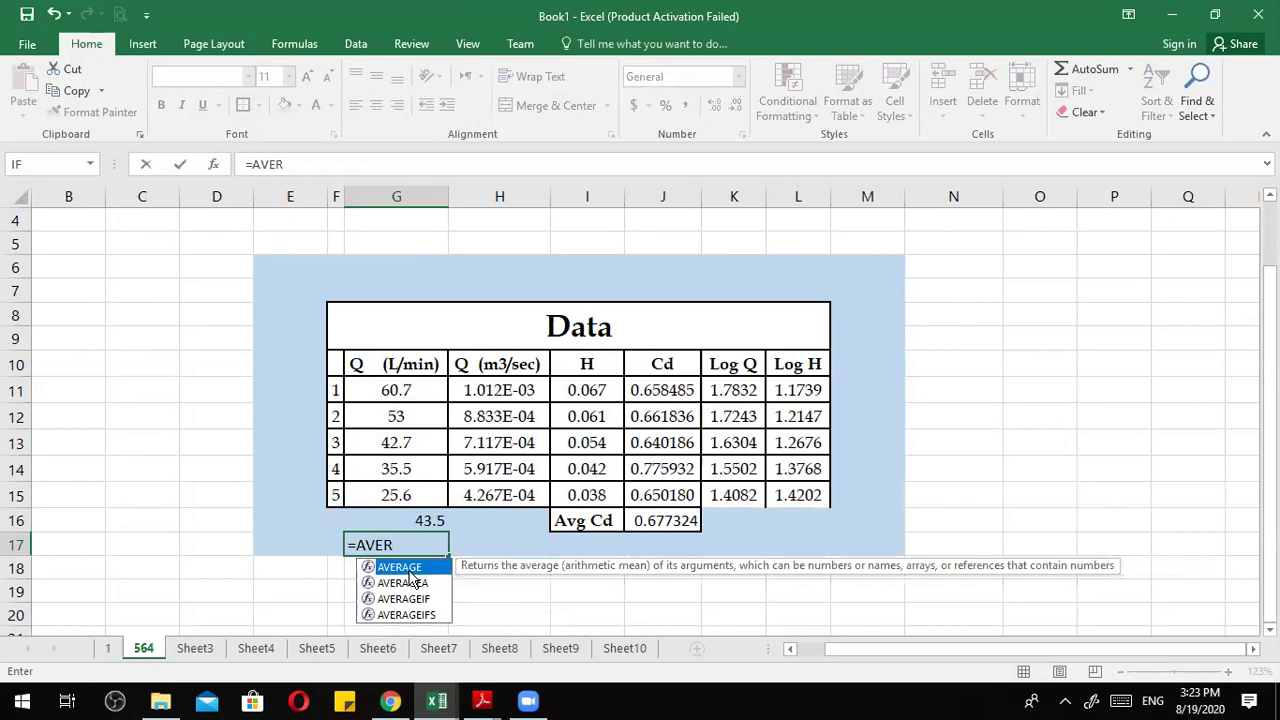
key("Tab")
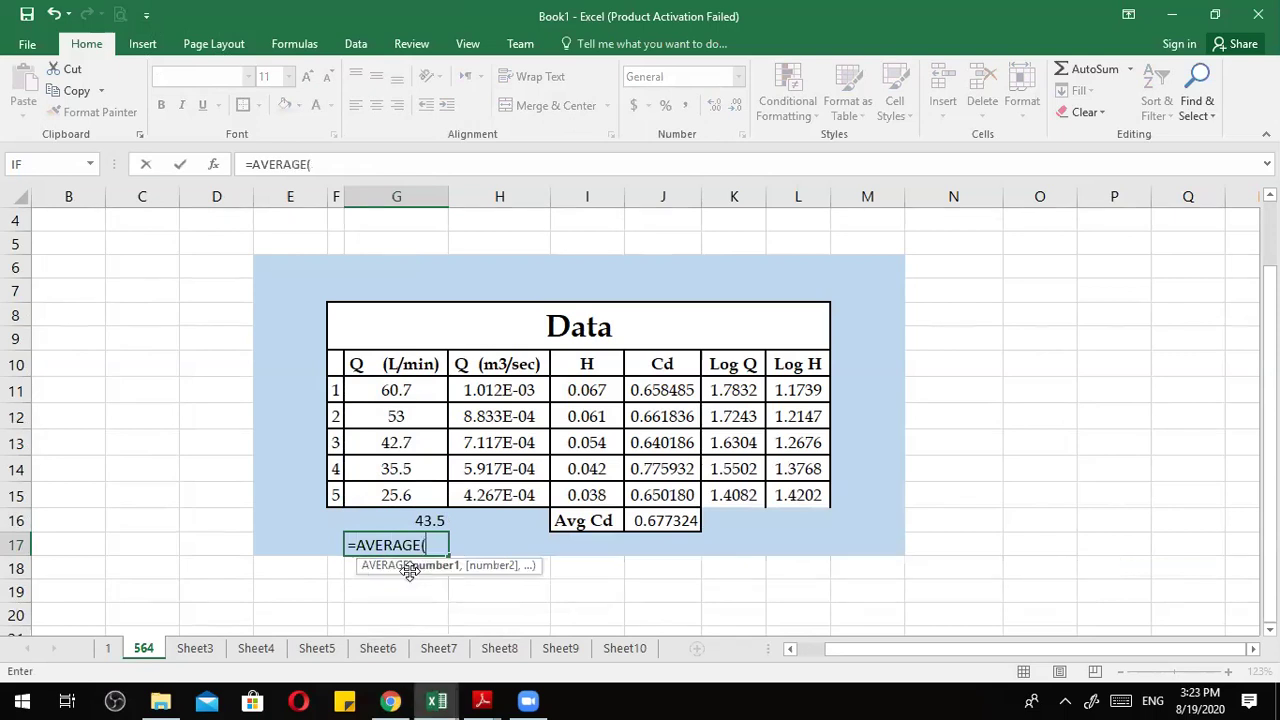
left_click(404, 390)
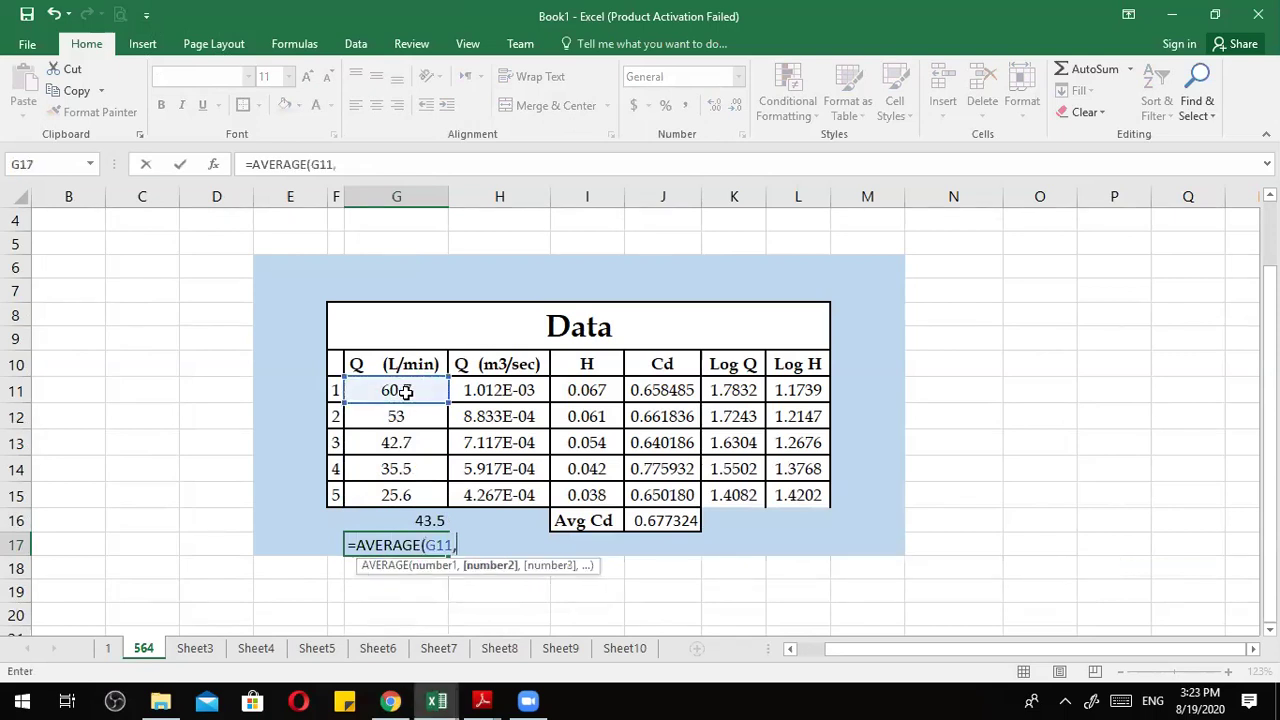
type(",")
left_click(415, 414)
type(",")
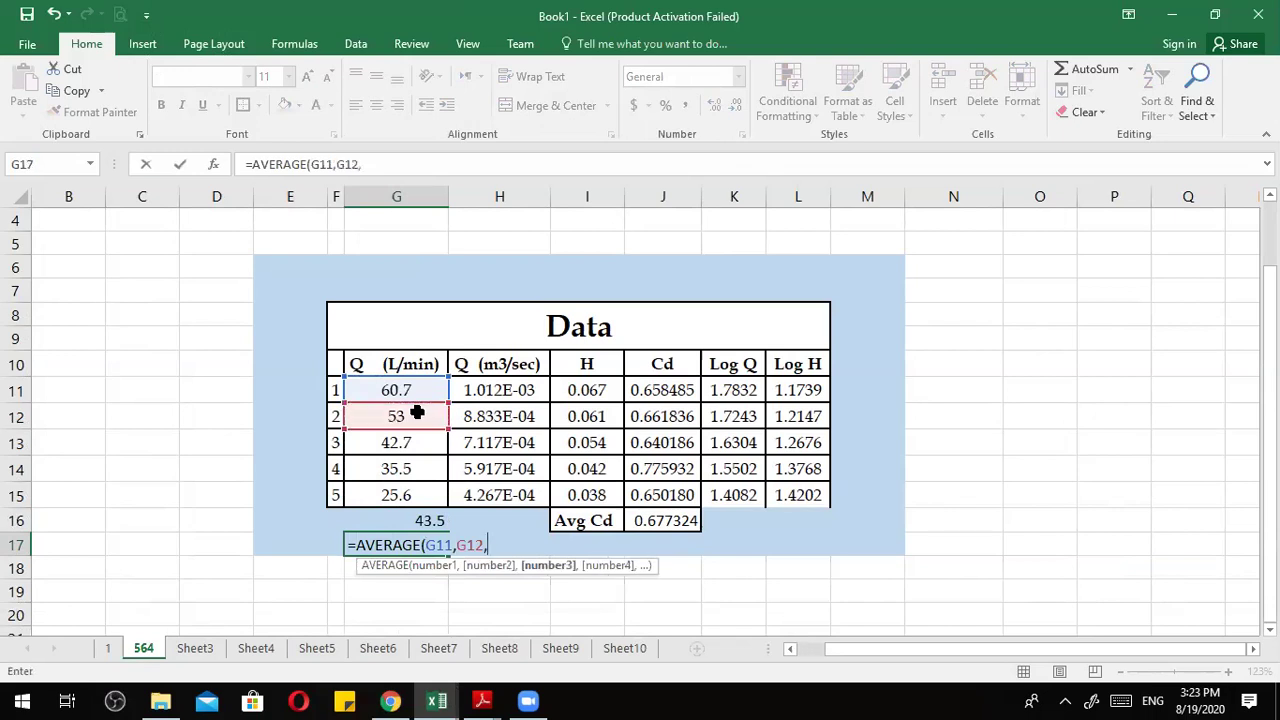
left_click(418, 446)
type(",")
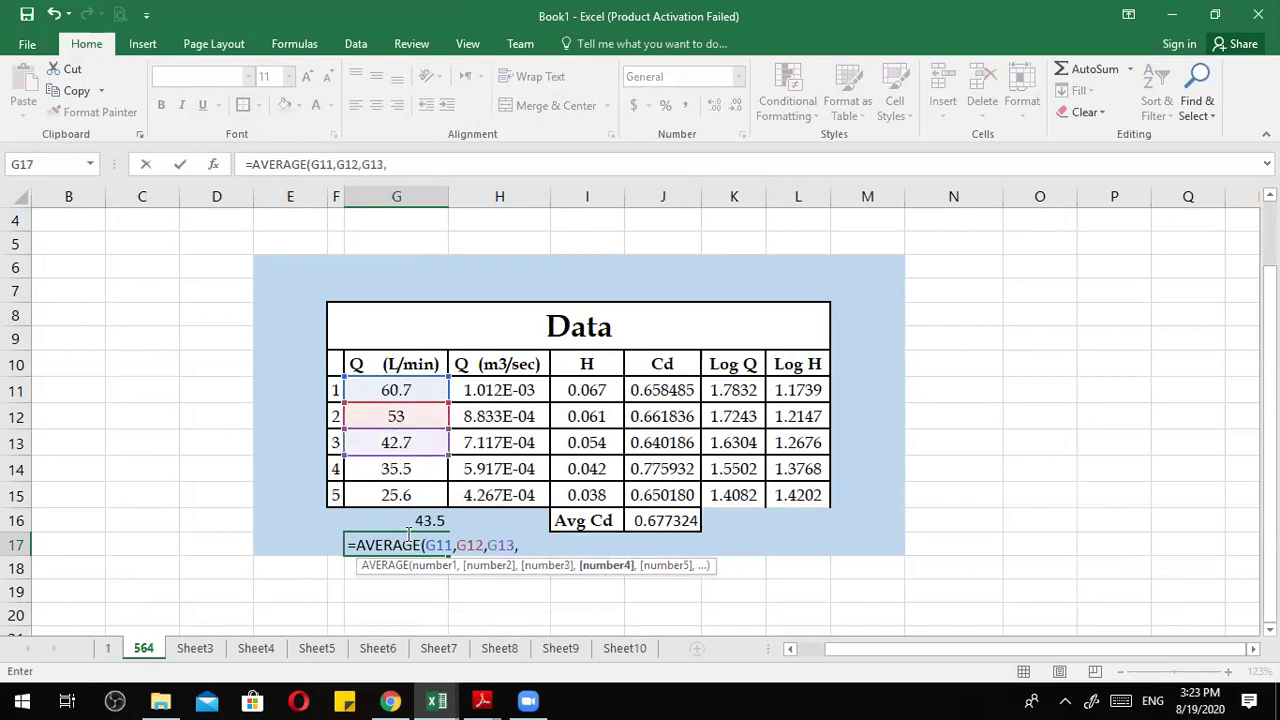
left_click(414, 469)
type(",")
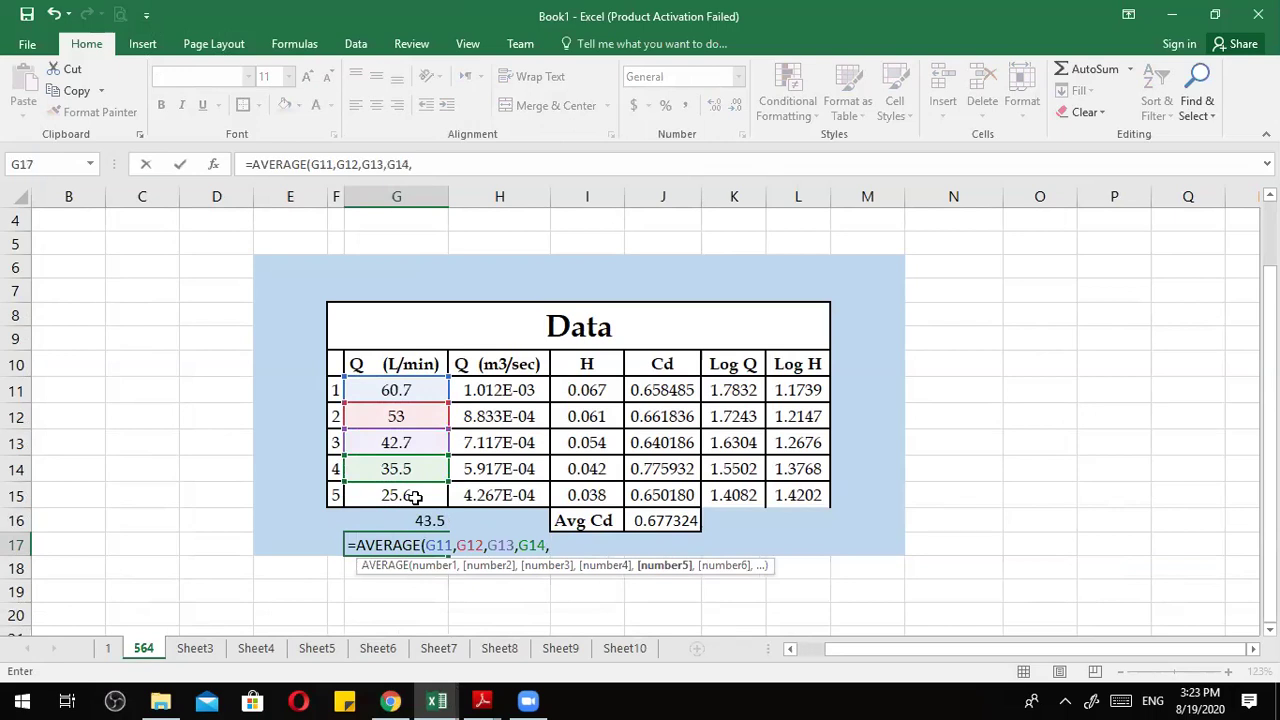
left_click(414, 497)
type(",")
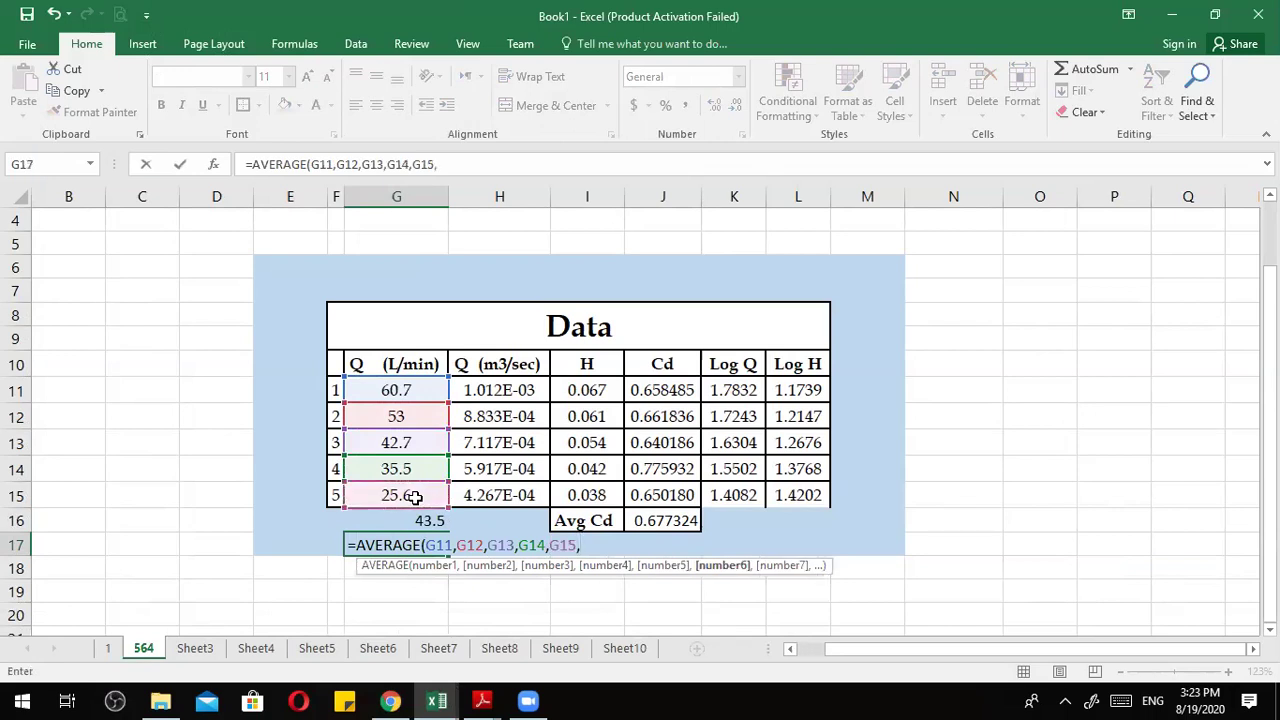
type(")")
key("Return")
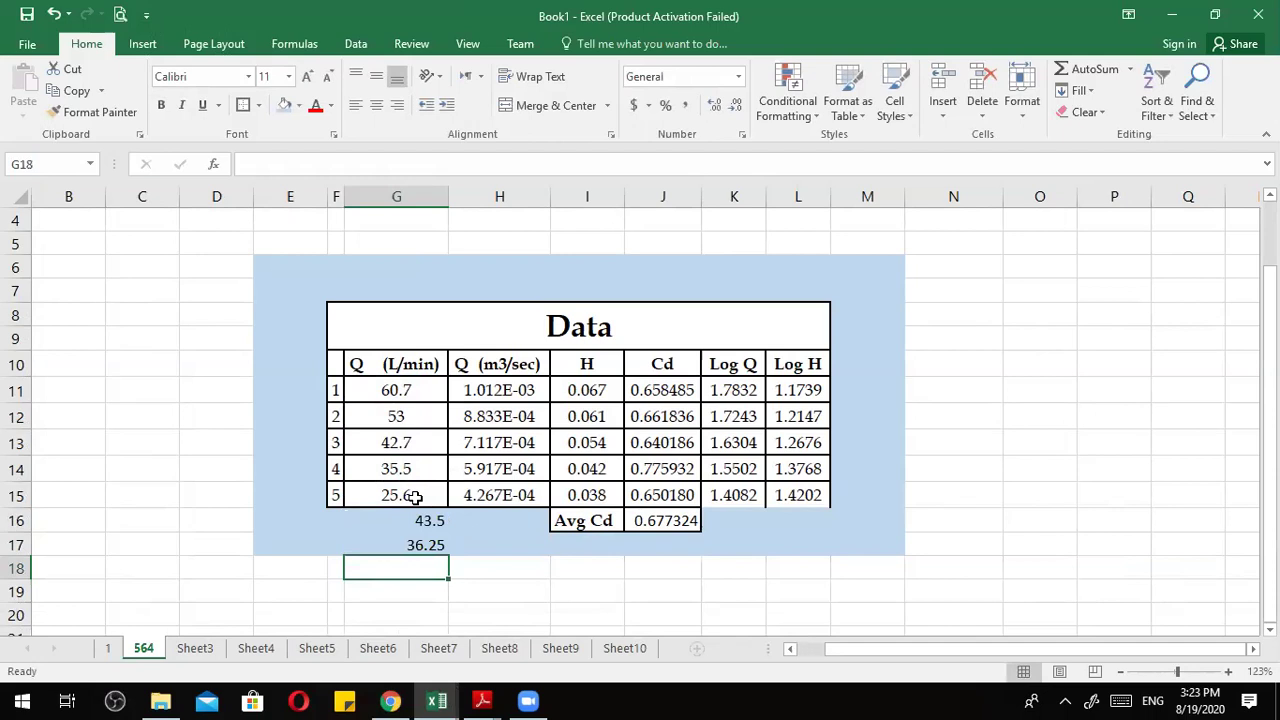
Reopen the AVERAGE formula in G17 and enlarge the sheet to 261% to examine its cell references.
left_click(423, 545)
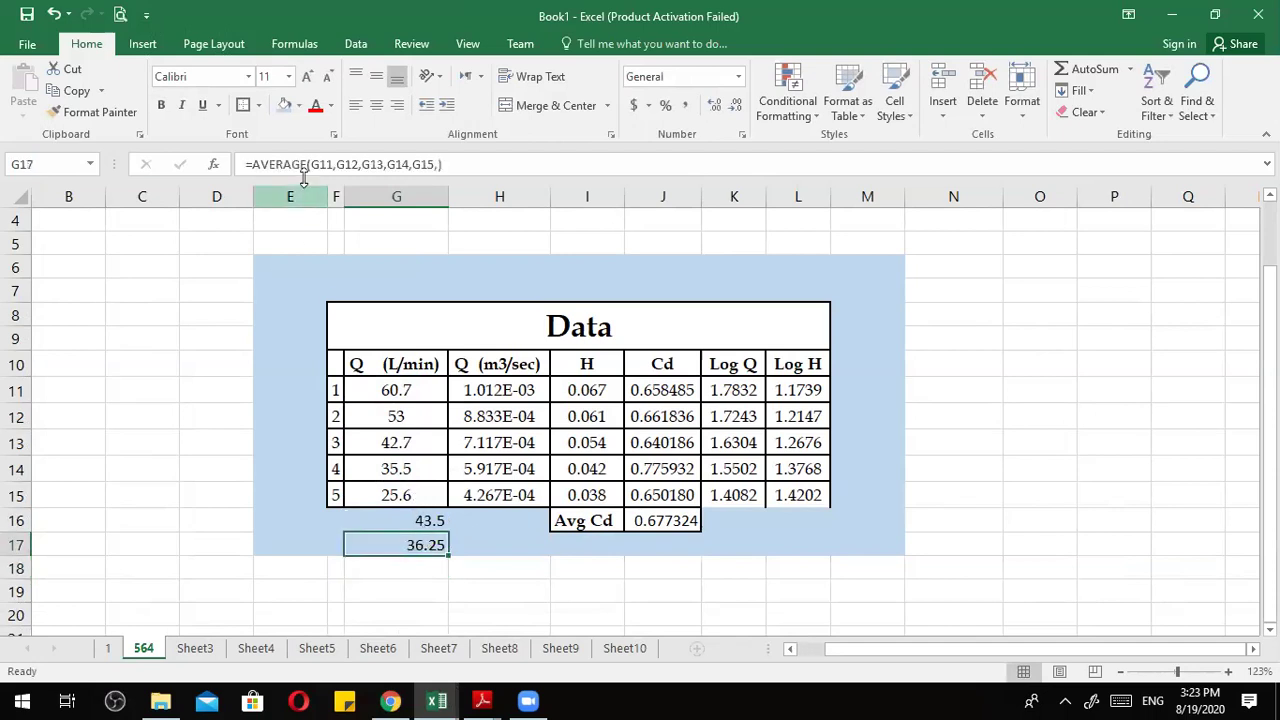
double_click(395, 544)
scroll(395, 544, "down", 1)
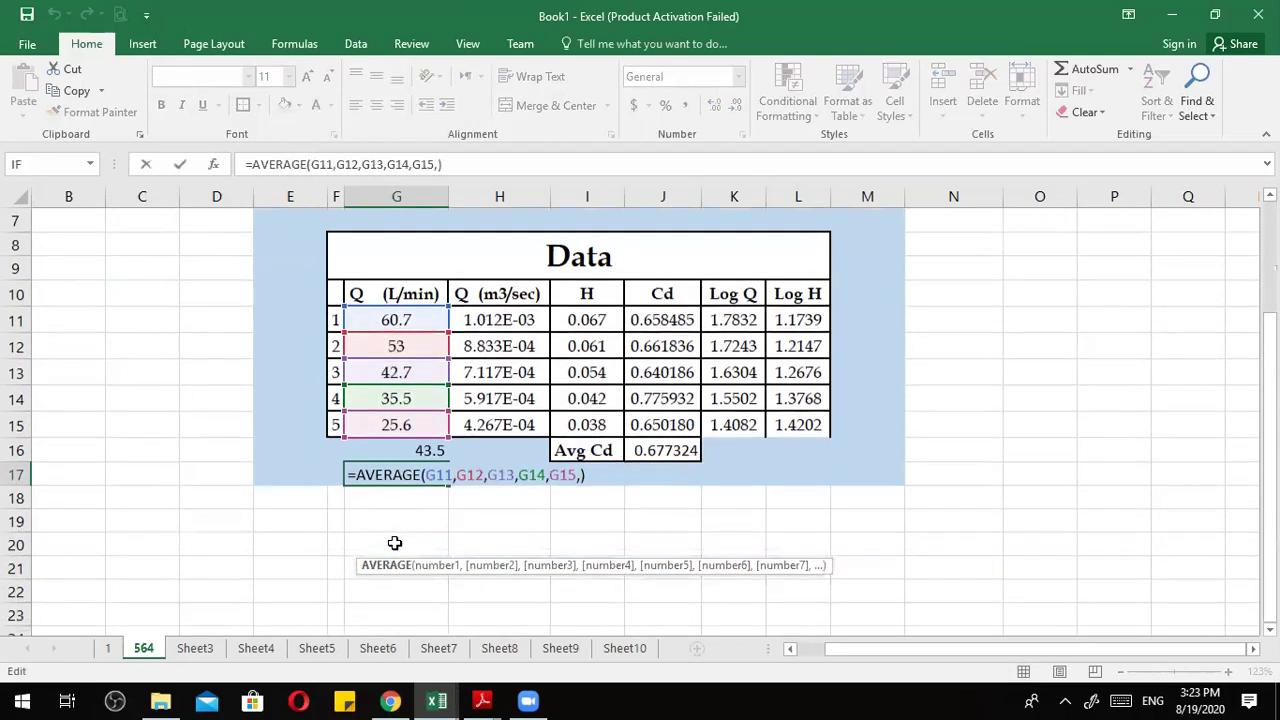
scroll(494, 474, "up", 1)
scroll(388, 420, "down", 1)
scroll(388, 420, "right", 5)
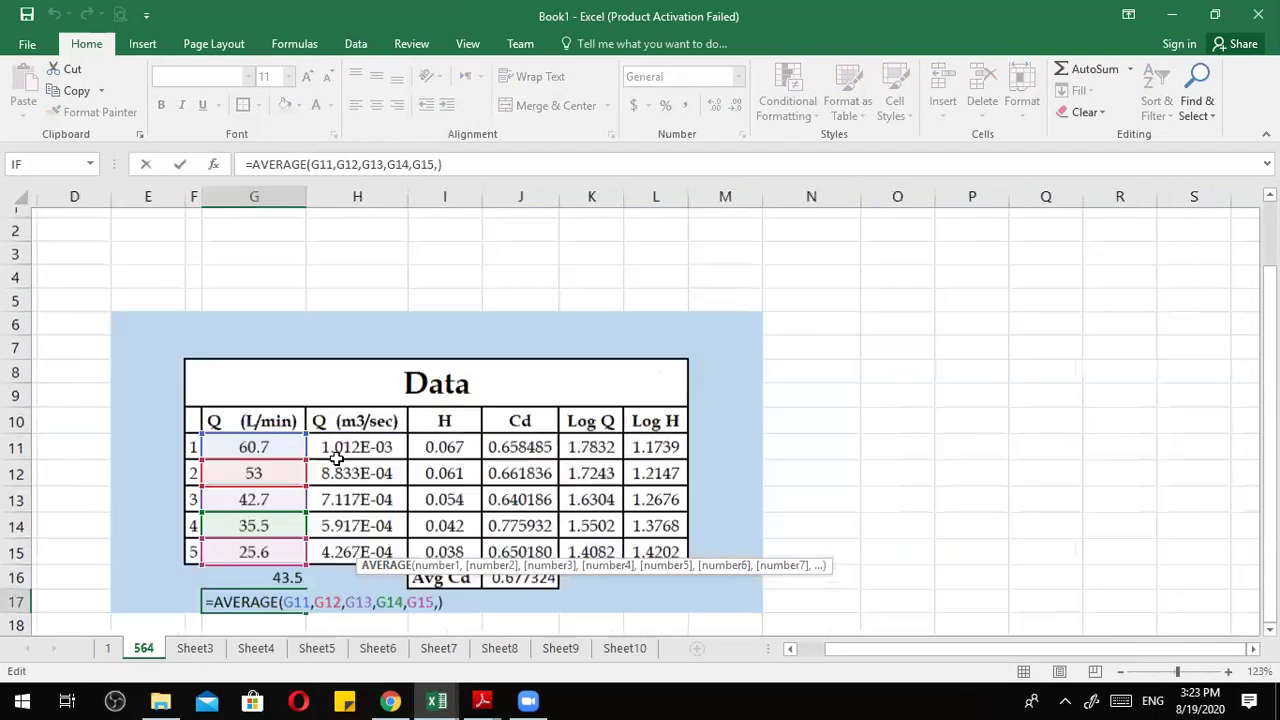
scroll(563, 357, "left", 5)
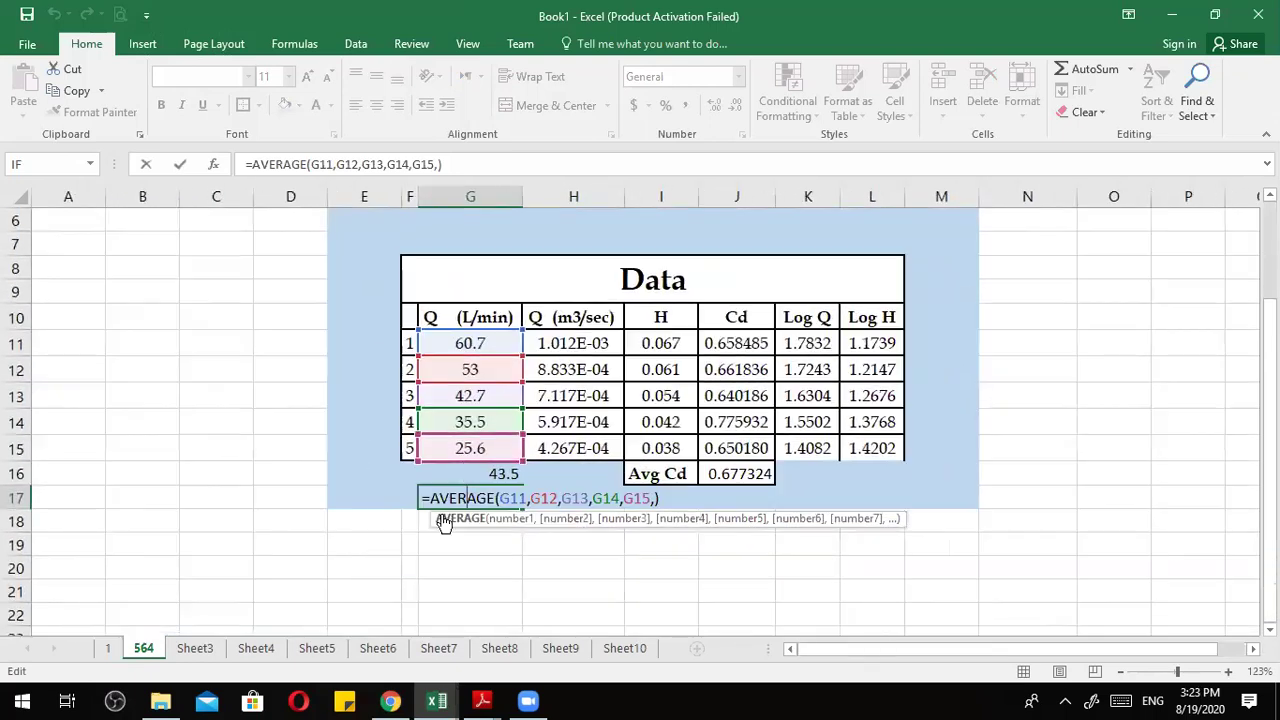
key("Return")
left_click(386, 519)
scroll(483, 496, "up", 9, "ctrl")
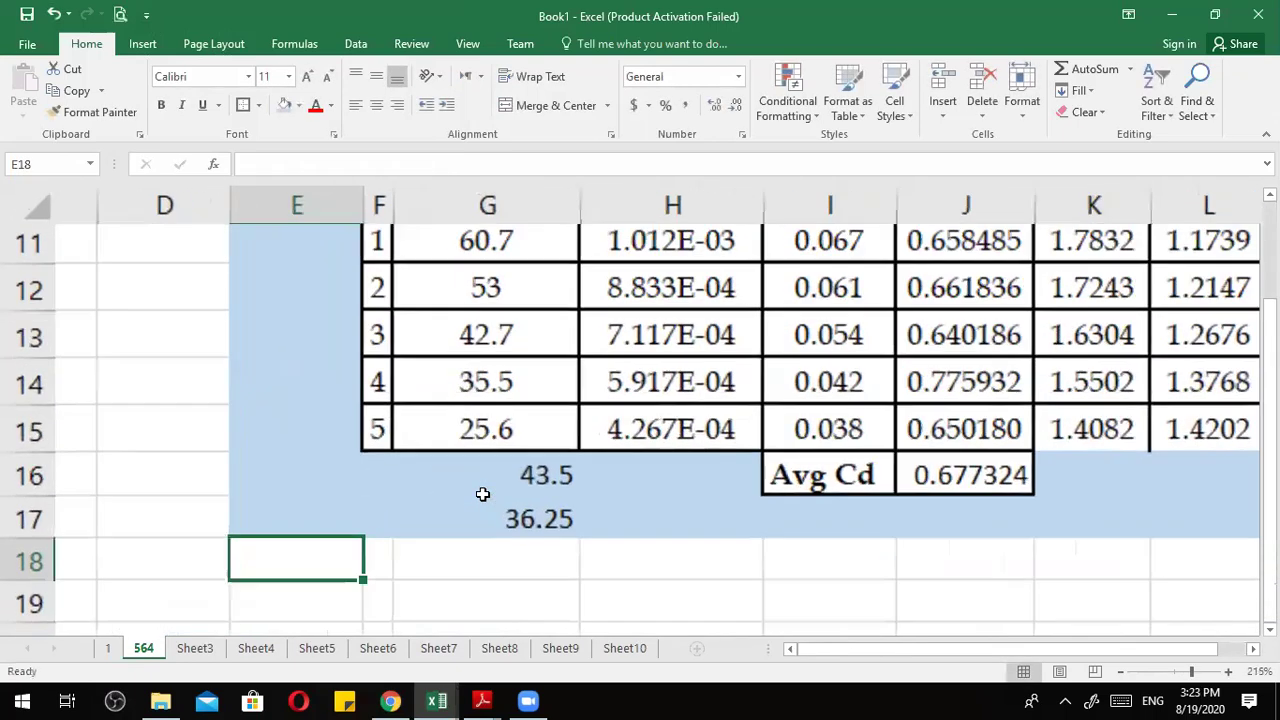
left_click(528, 531)
double_click(528, 531)
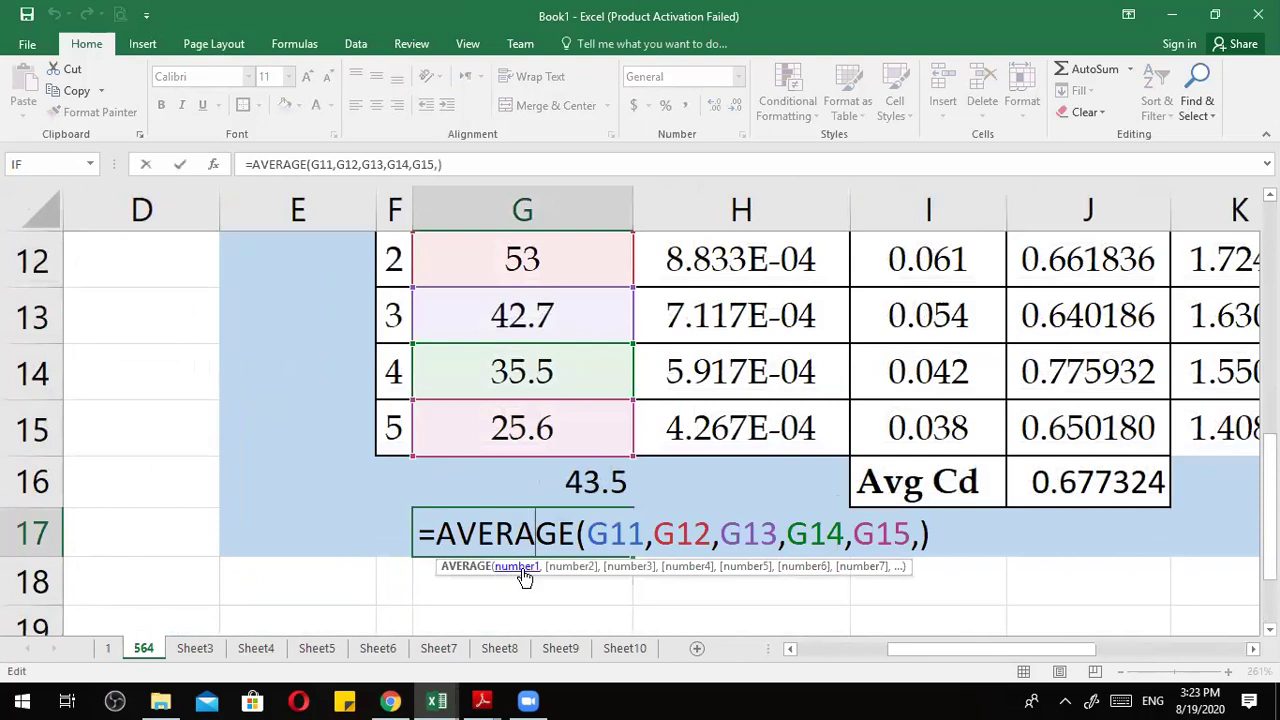
Step through arguments number1 to number6 of the G17 AVERAGE formula to examine which cell each one refers to.
left_click(518, 567)
left_click(568, 567)
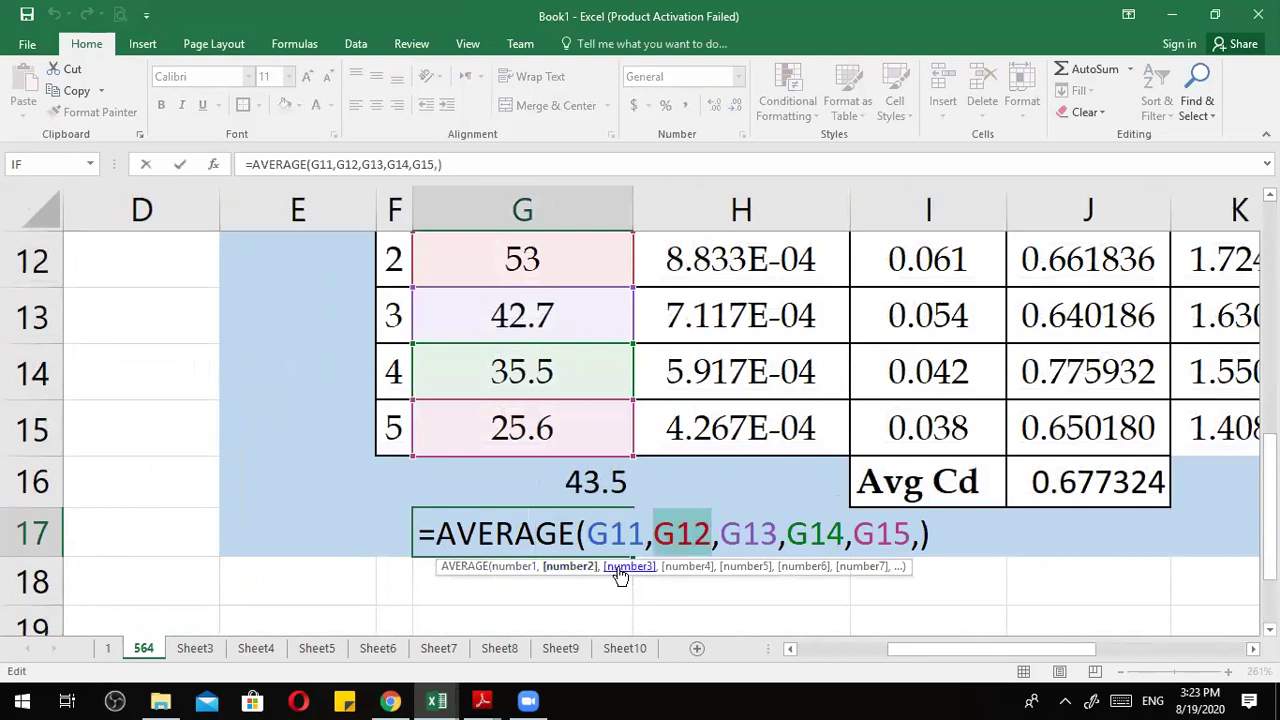
left_click(626, 567)
left_click(690, 567)
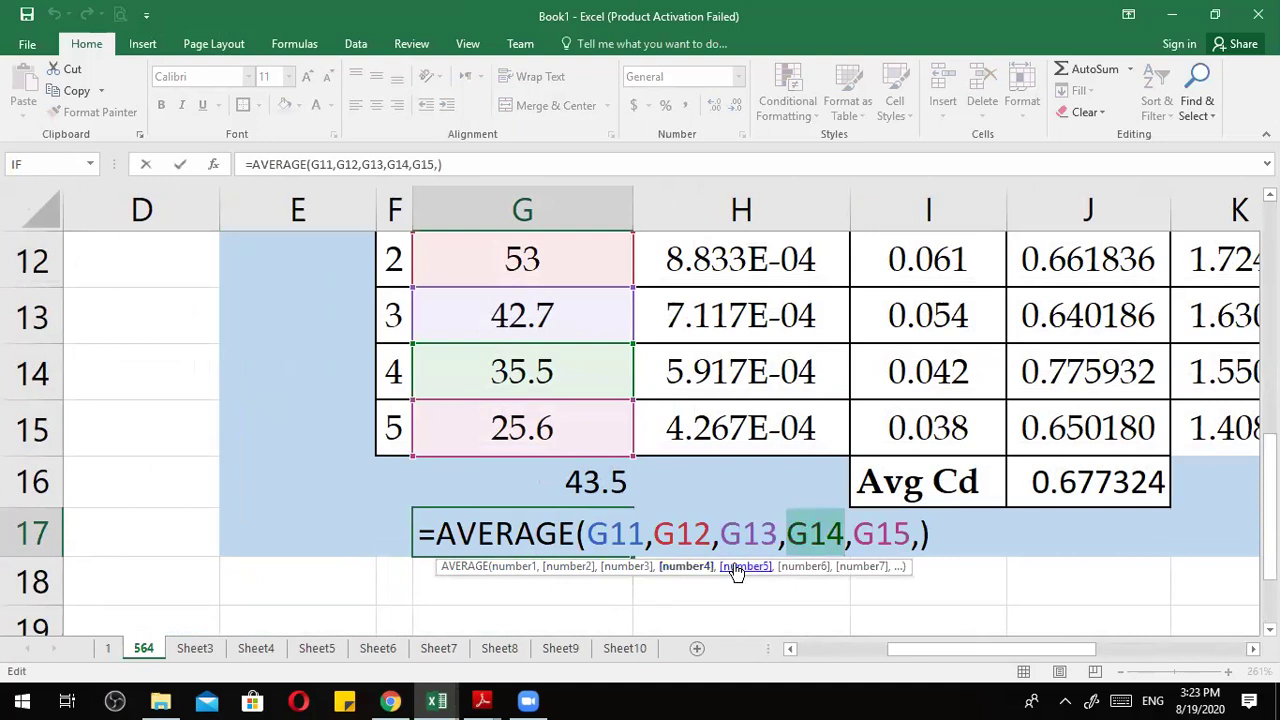
left_click(745, 567)
left_click(806, 553)
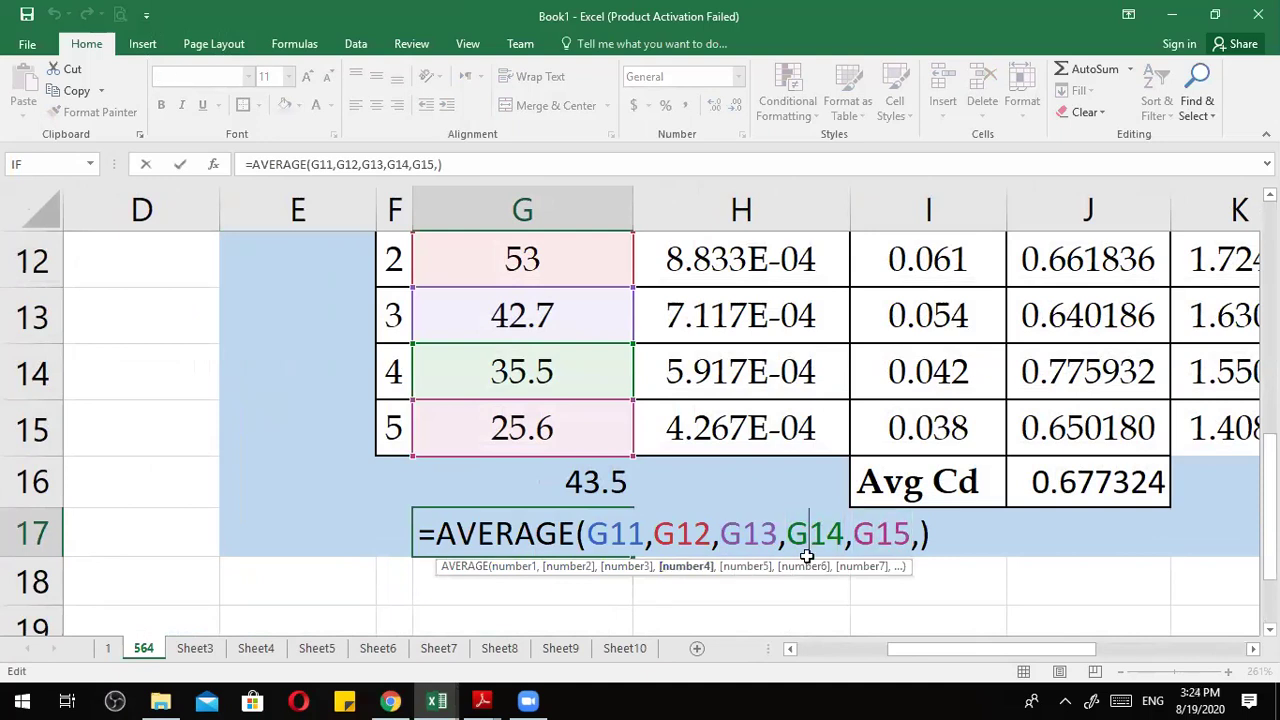
left_click(803, 566)
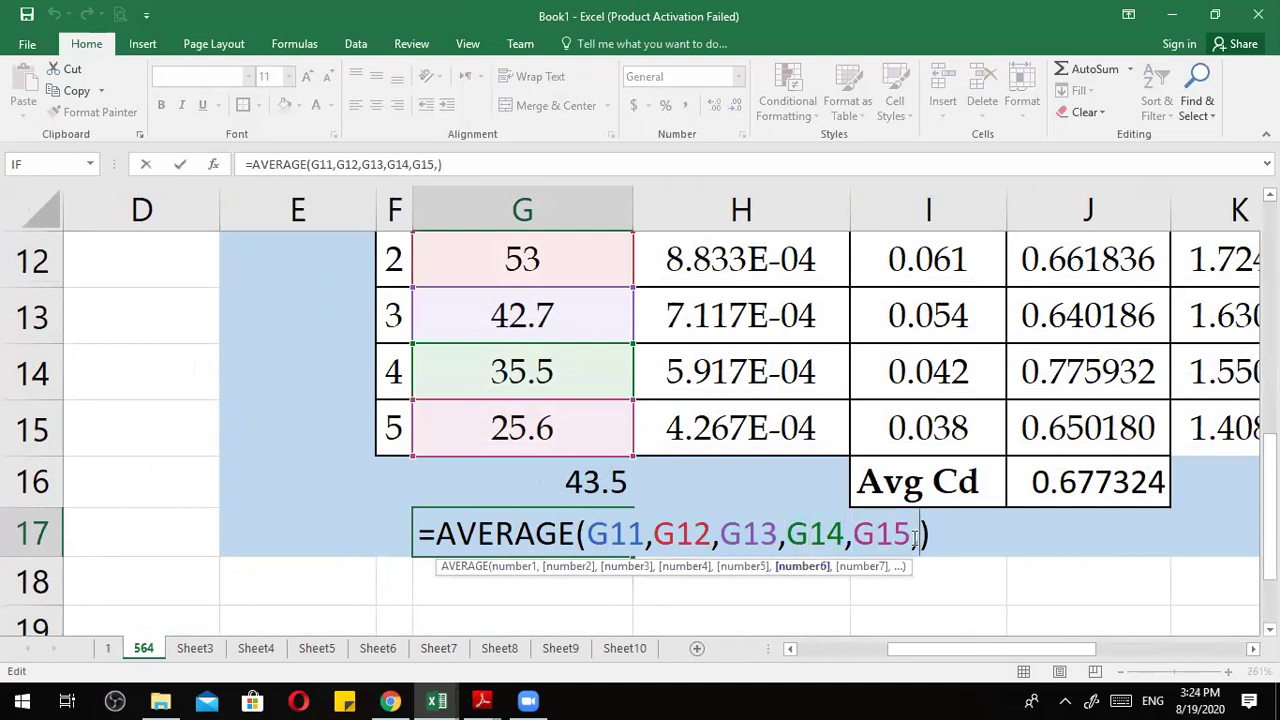
left_click(757, 567)
left_click(802, 567)
scroll(488, 430, "up", 2)
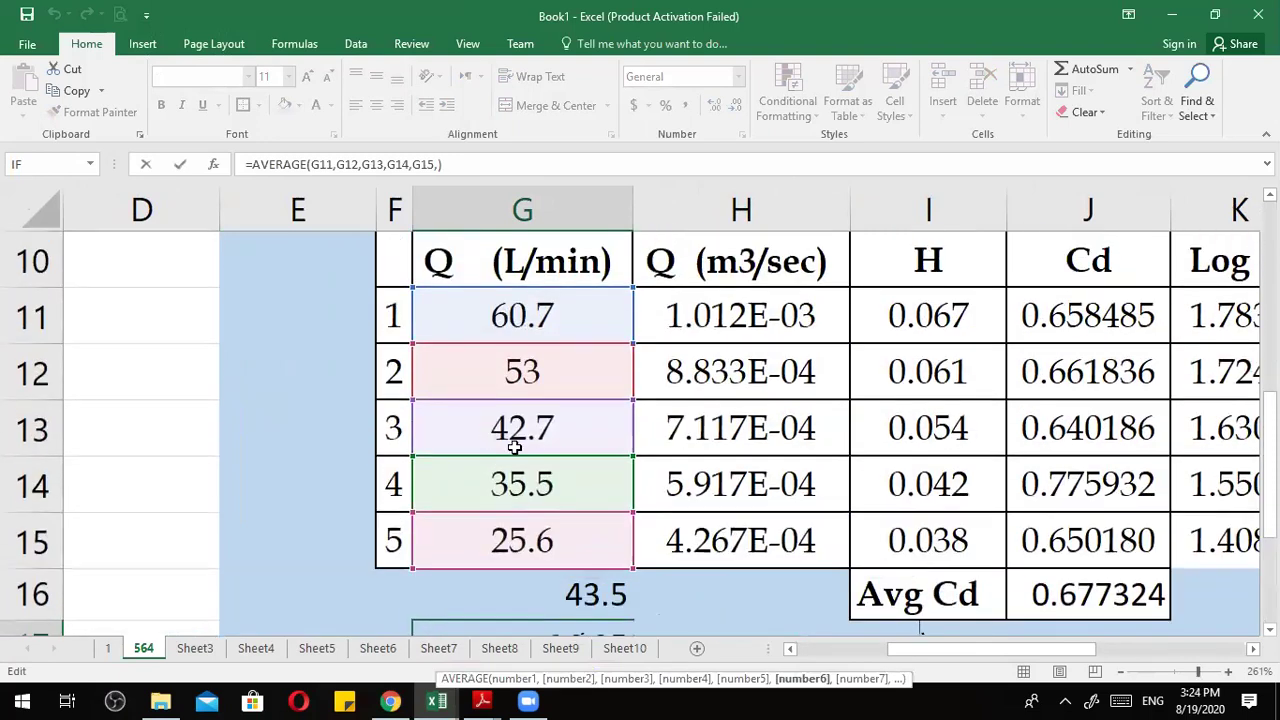
scroll(521, 540, "down", 3)
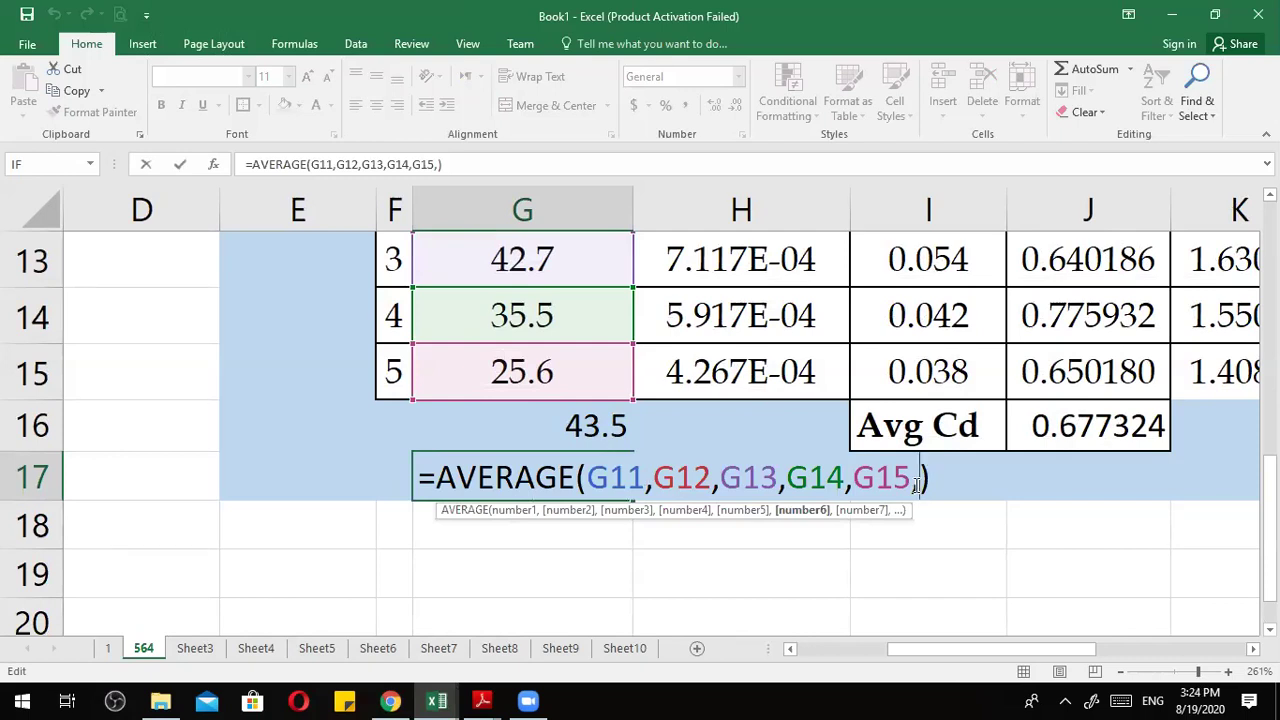
Try 0 as the sixth argument of the G17 AVERAGE formula, and remove it together with the comma after G15.
type("0")
key("BackSpace")
key("BackSpace")
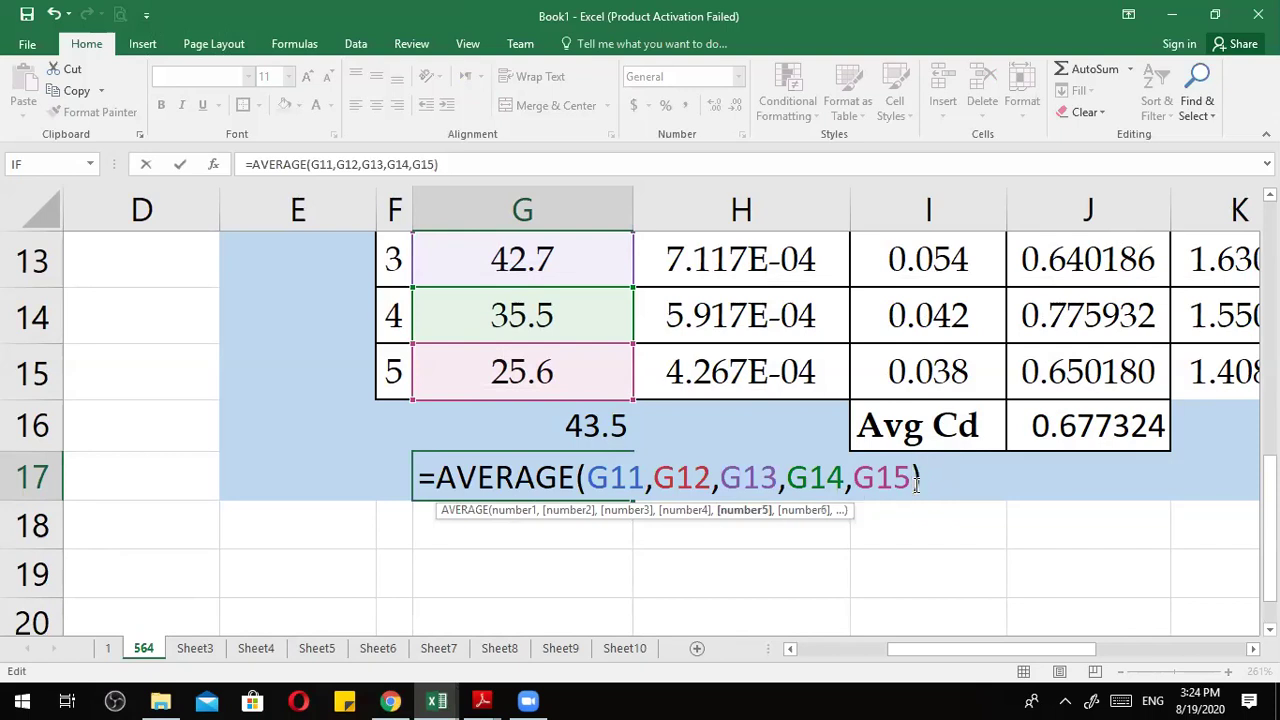
Insert two empty arguments after G13 in the G17 AVERAGE formula and step through number1 to number7 to examine which cell each refers to.
left_click(786, 480)
type(",,")
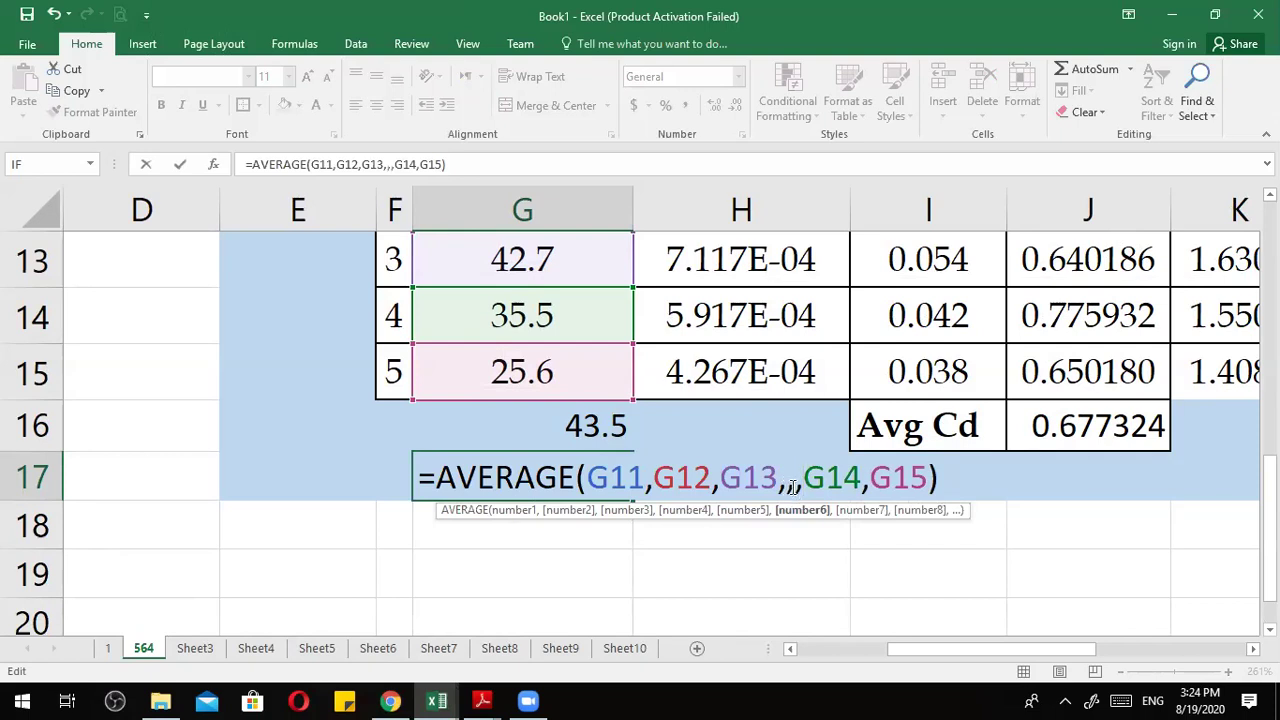
left_click(552, 511)
left_click(515, 511)
left_click(560, 511)
left_click(628, 511)
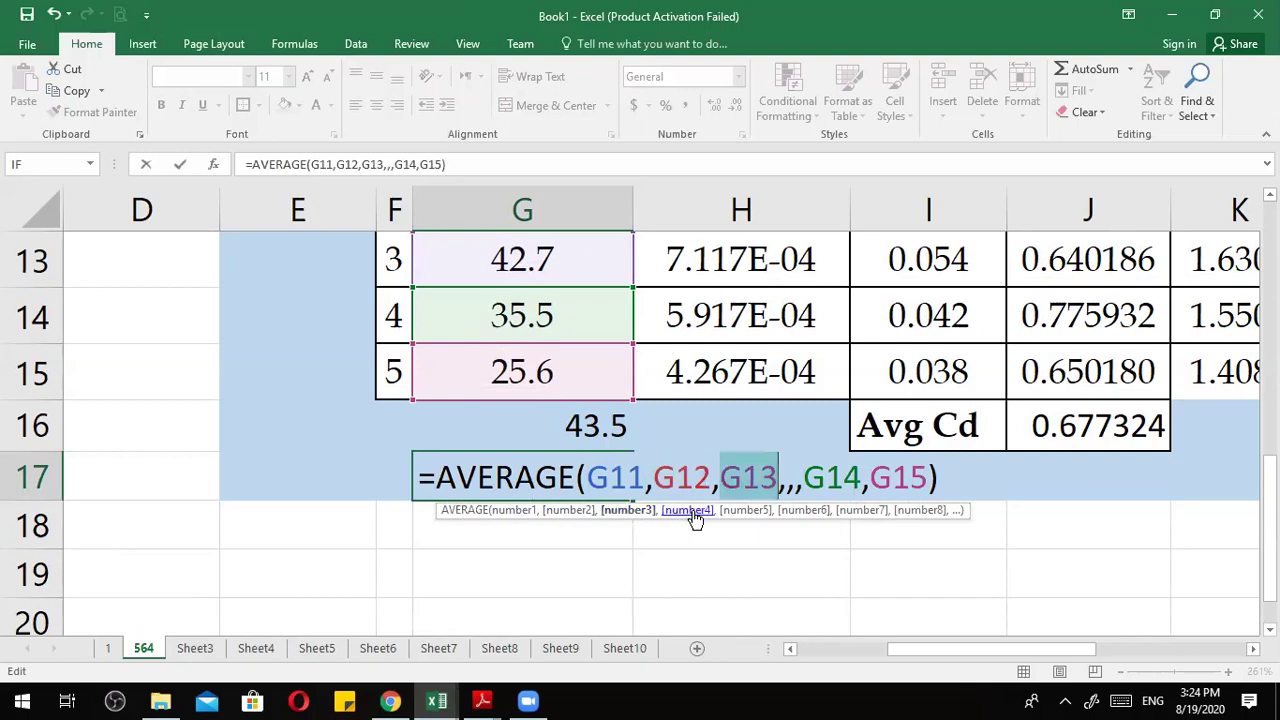
left_click(694, 513)
left_click(726, 511)
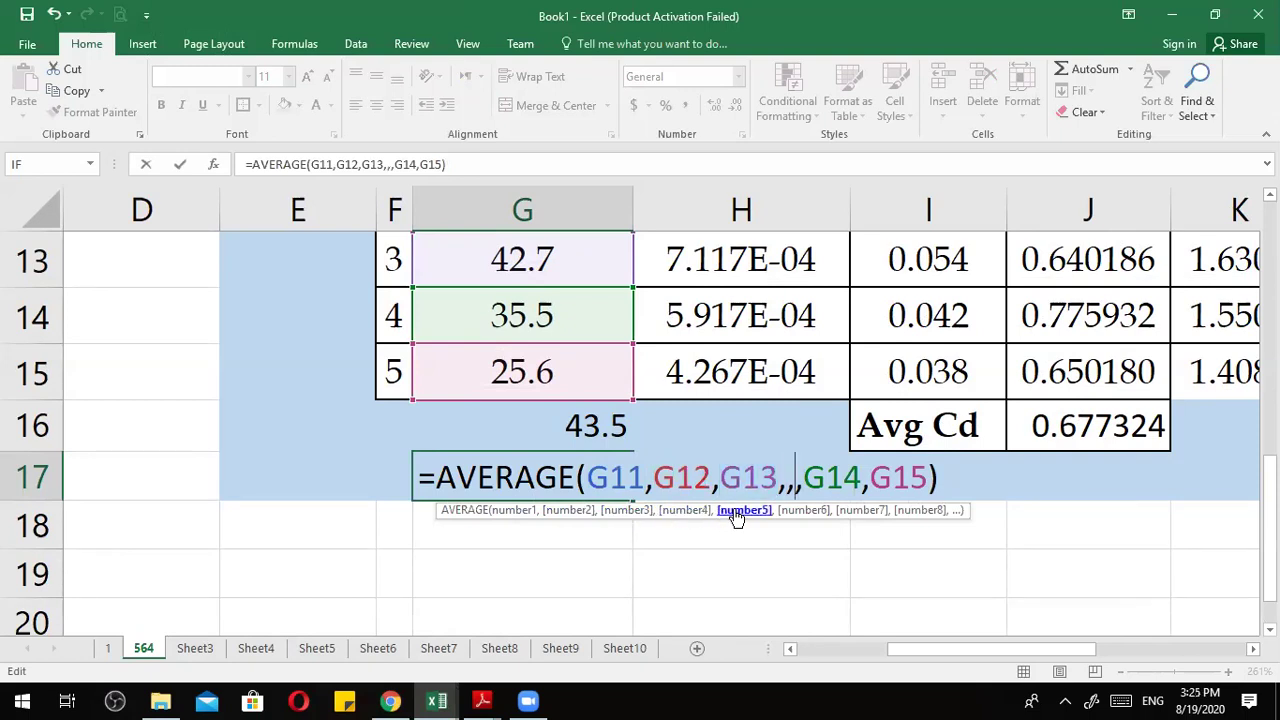
left_click(800, 513)
left_click(848, 513)
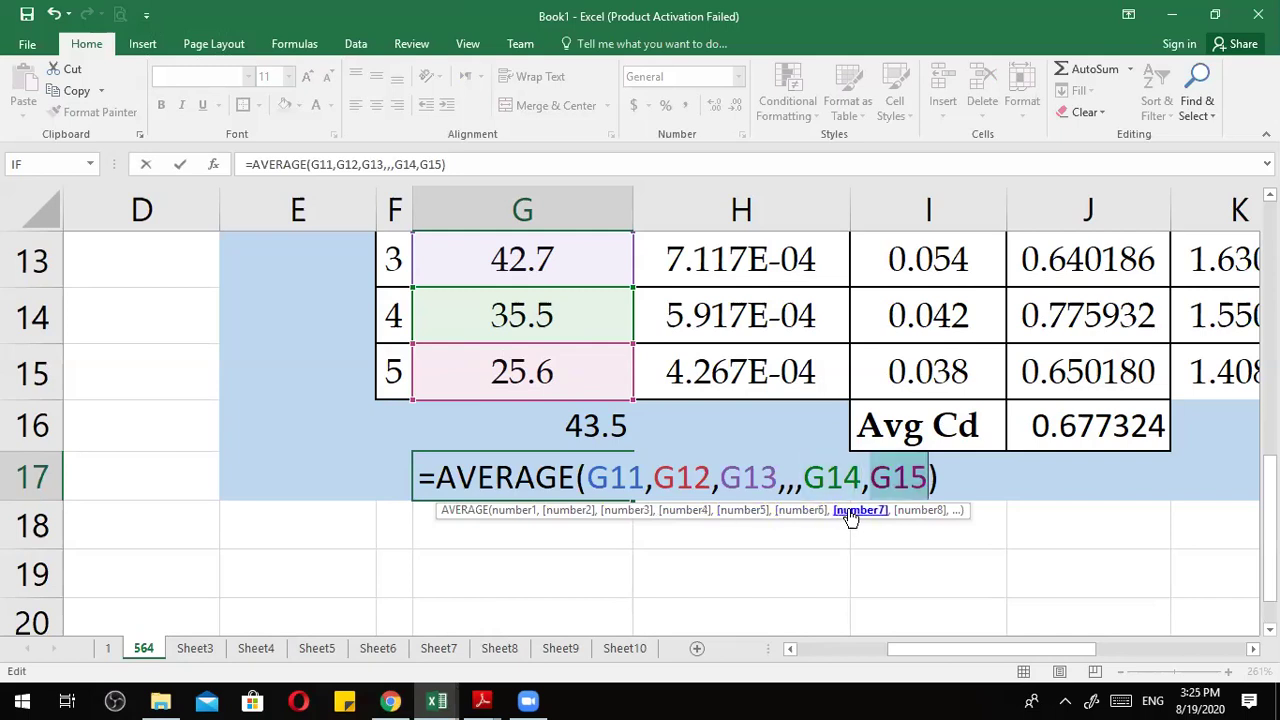
left_click(742, 512)
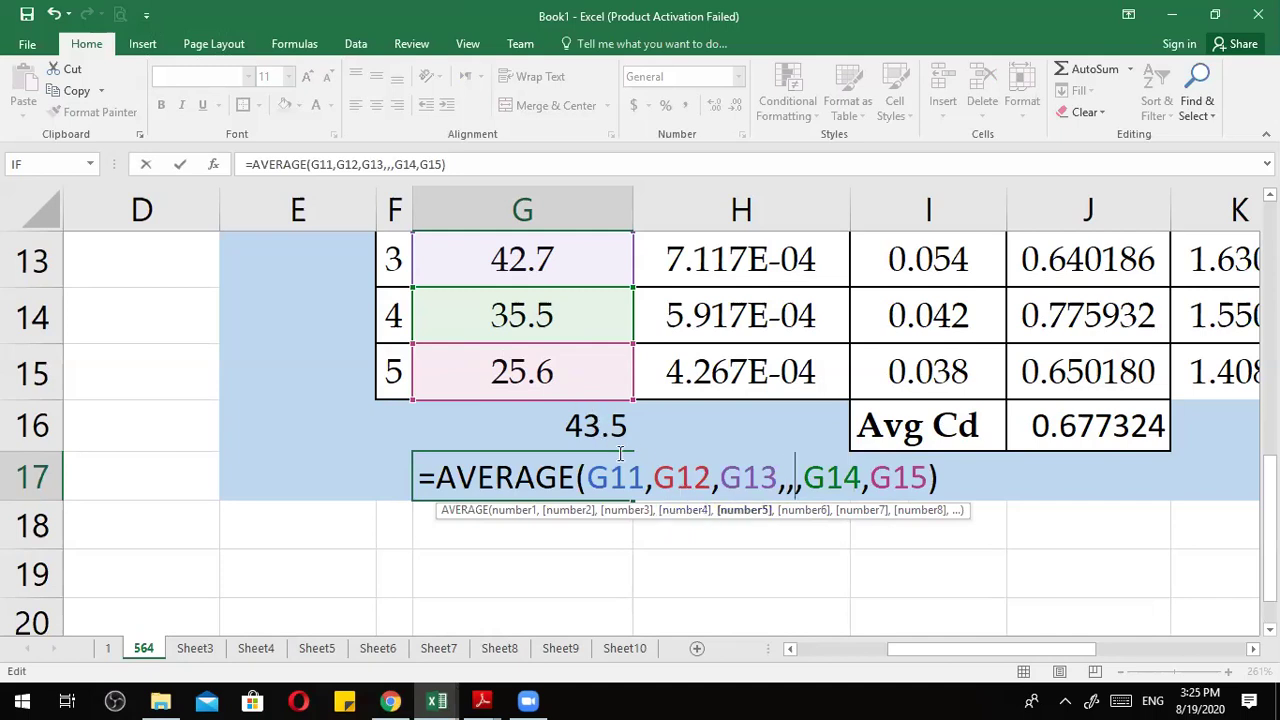
Remove the two extra commas after G13, check the remaining arguments, and commit =AVERAGE(G11,G12,G13,G14,G15) in G17.
left_click_drag(795, 470, 781, 474)
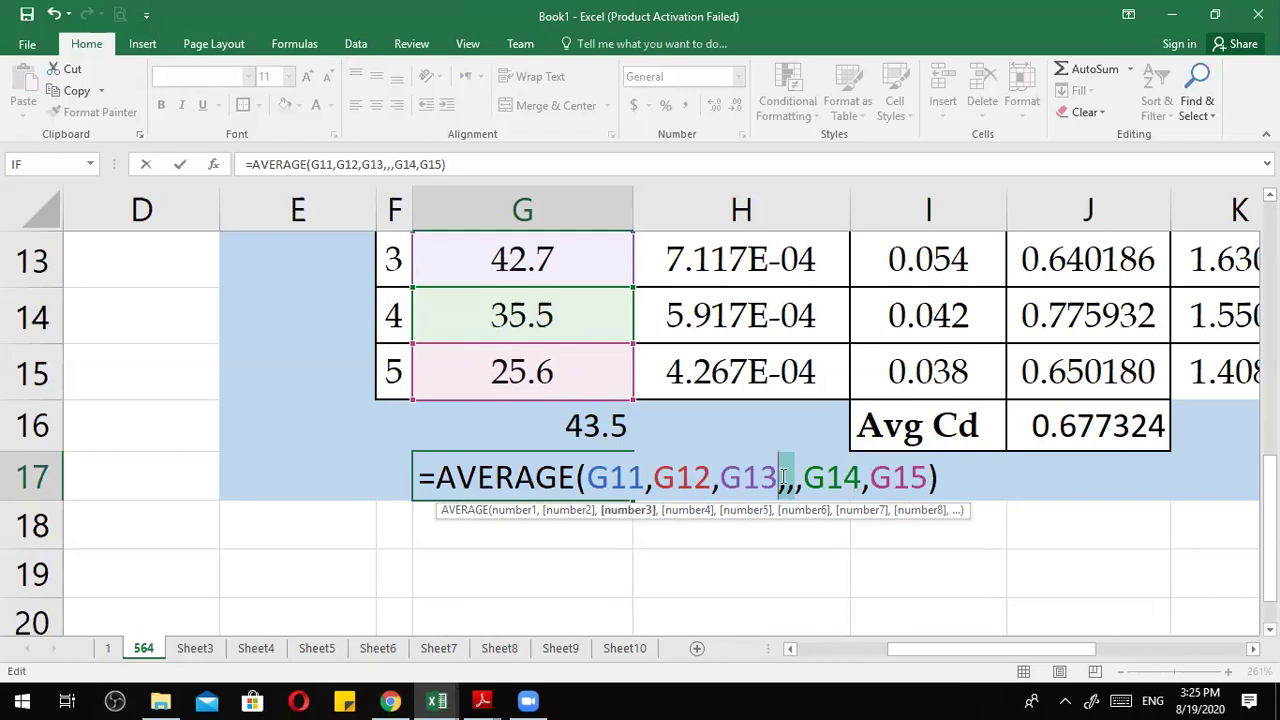
key("BackSpace")
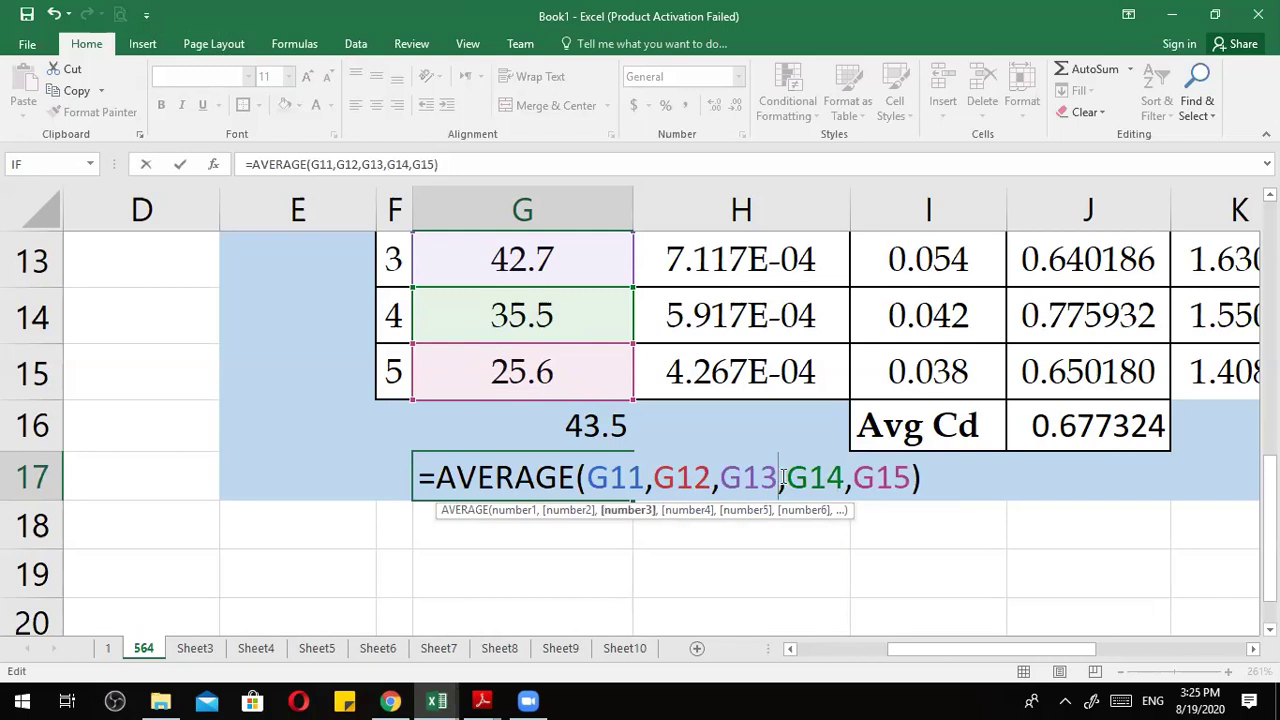
left_click(703, 514)
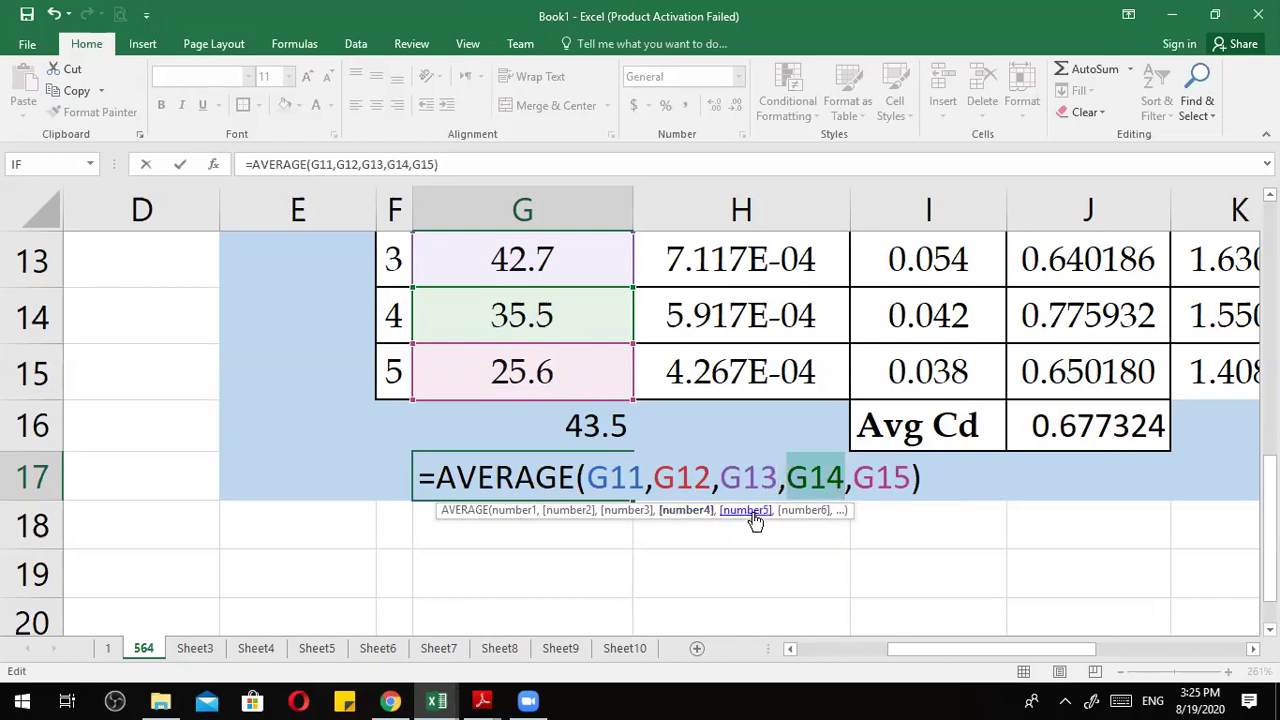
left_click(912, 478)
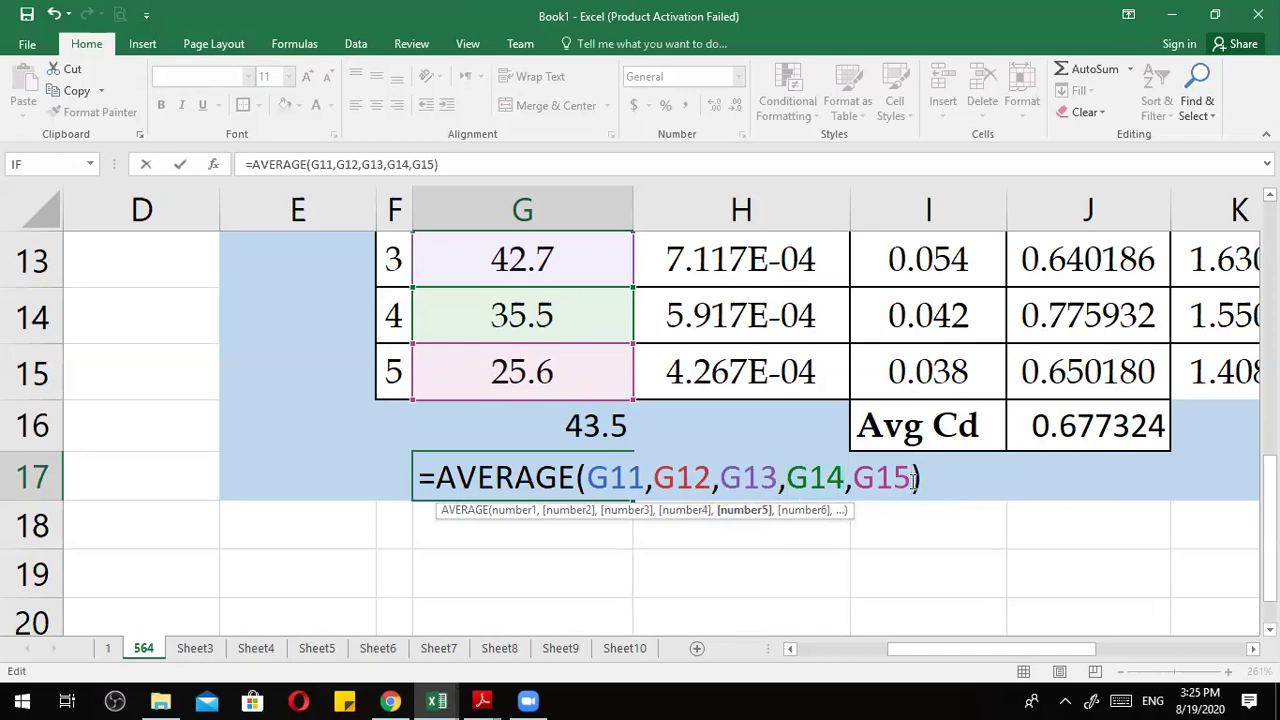
key("Right")
key("Return")
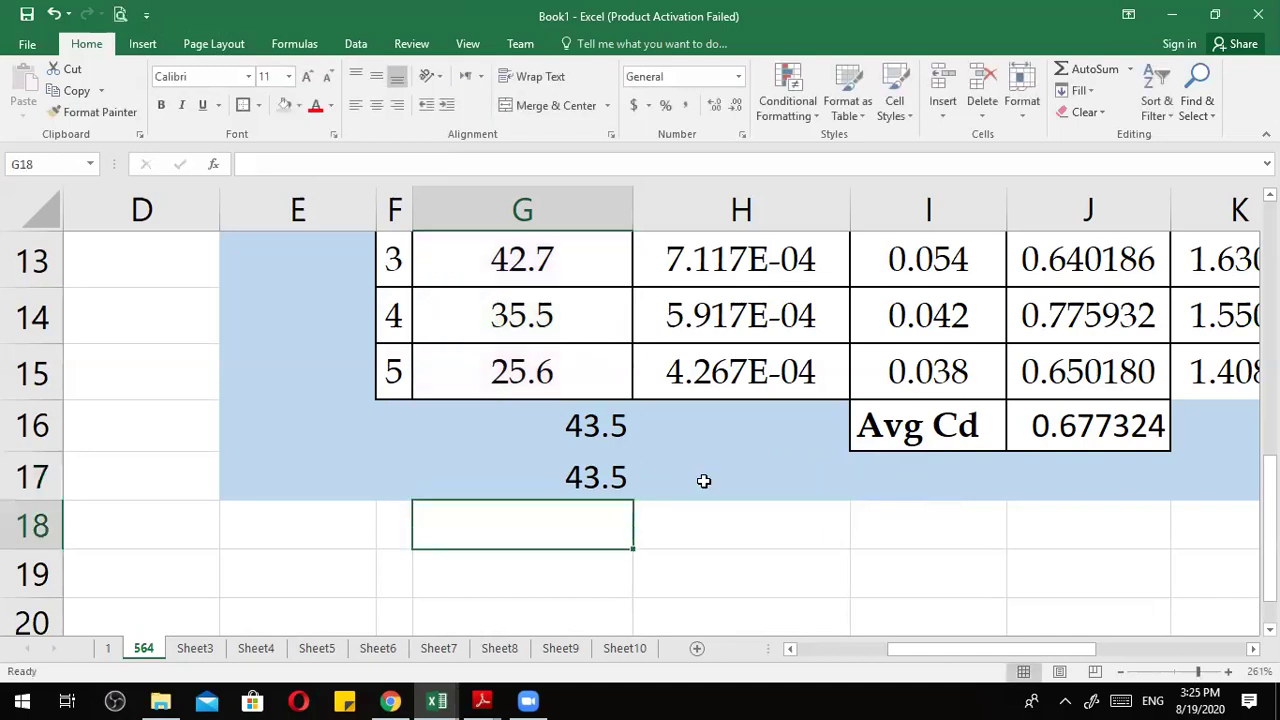
Zoom the sheet out to 202% and select the range G11:H14 in the Data table.
left_click(608, 478)
scroll(608, 478, "down", 4, "ctrl")
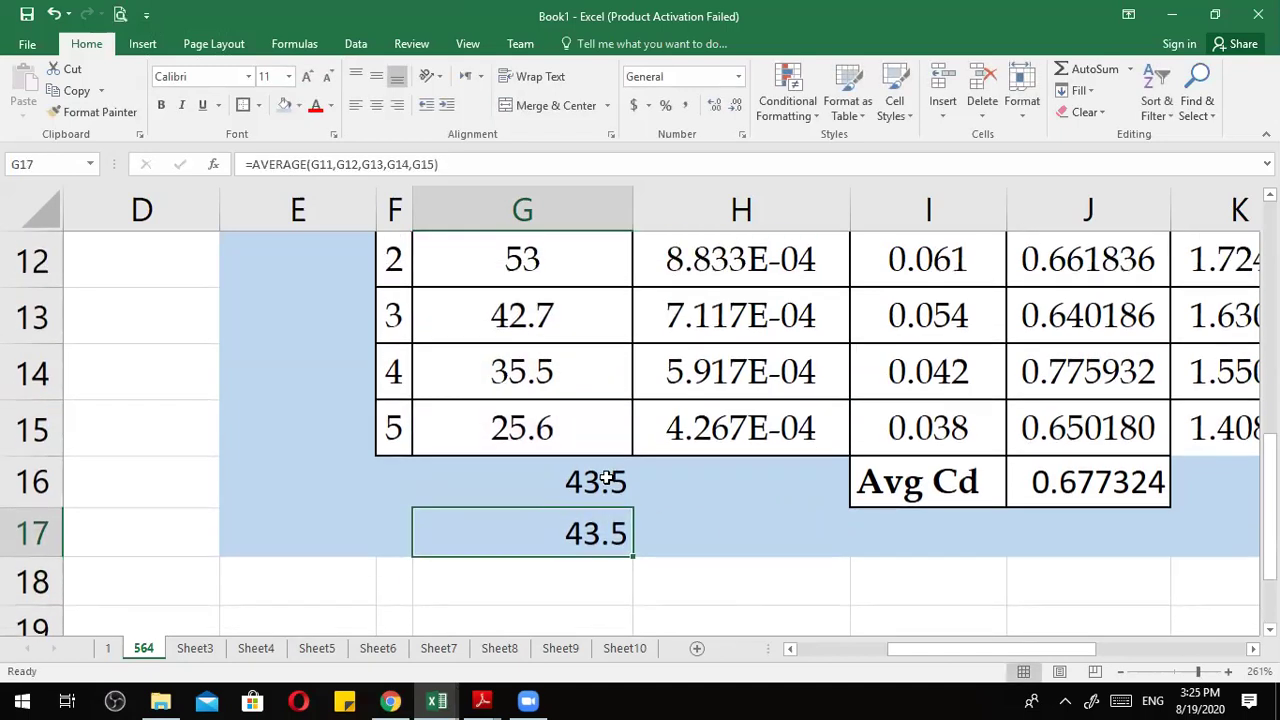
left_click(428, 528)
left_click(486, 531)
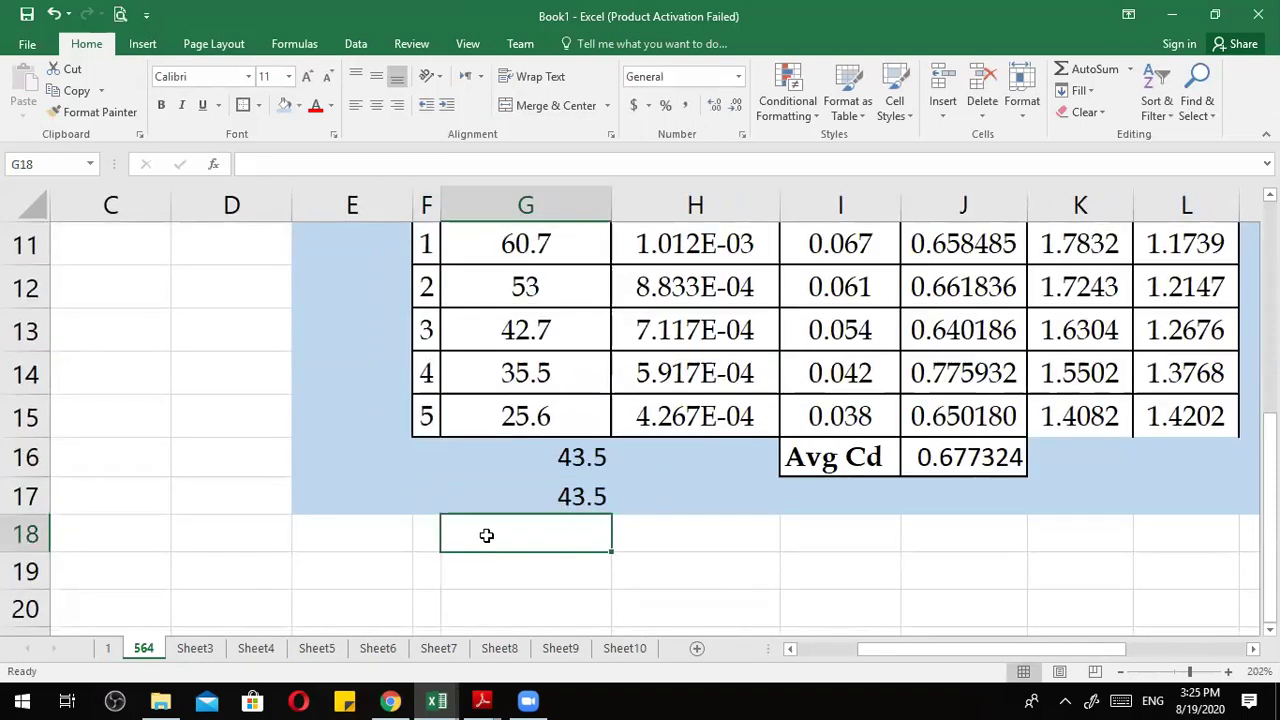
scroll(522, 398, "up", 1)
left_click_drag(525, 328, 712, 448)
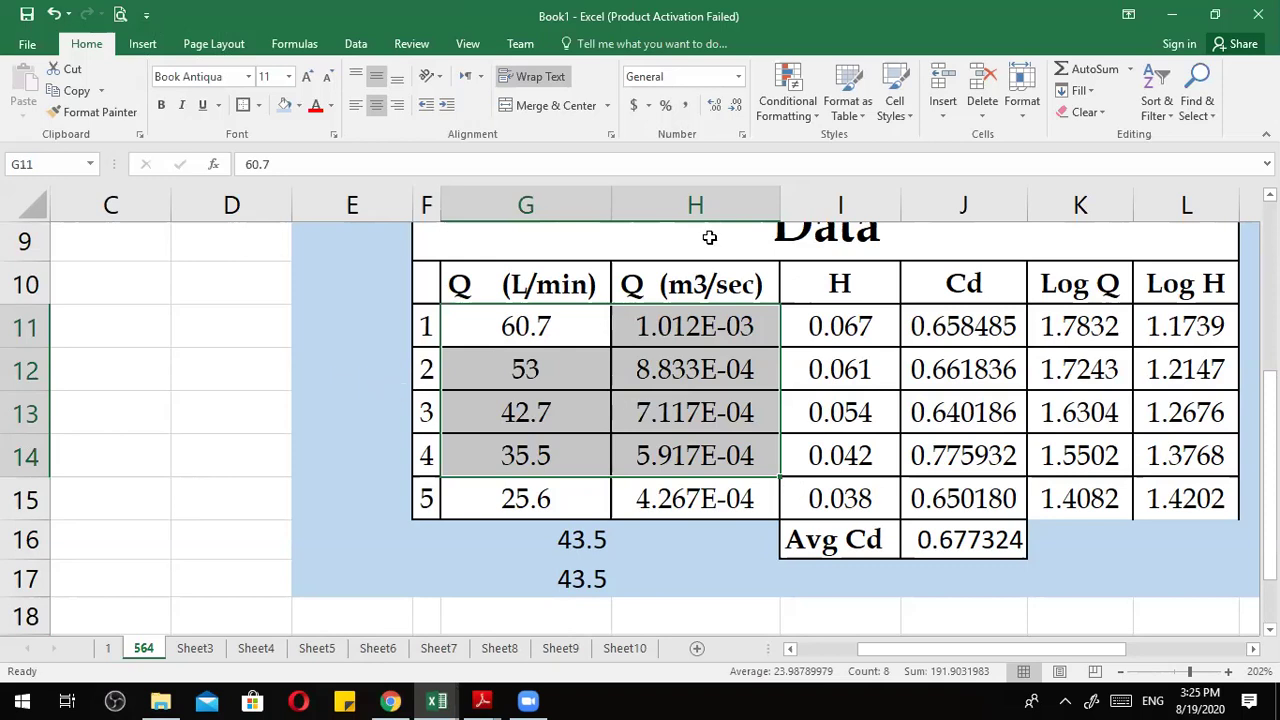
Enter the range address G11:H14 as text in cell E12 beside the Data table.
left_click(305, 383)
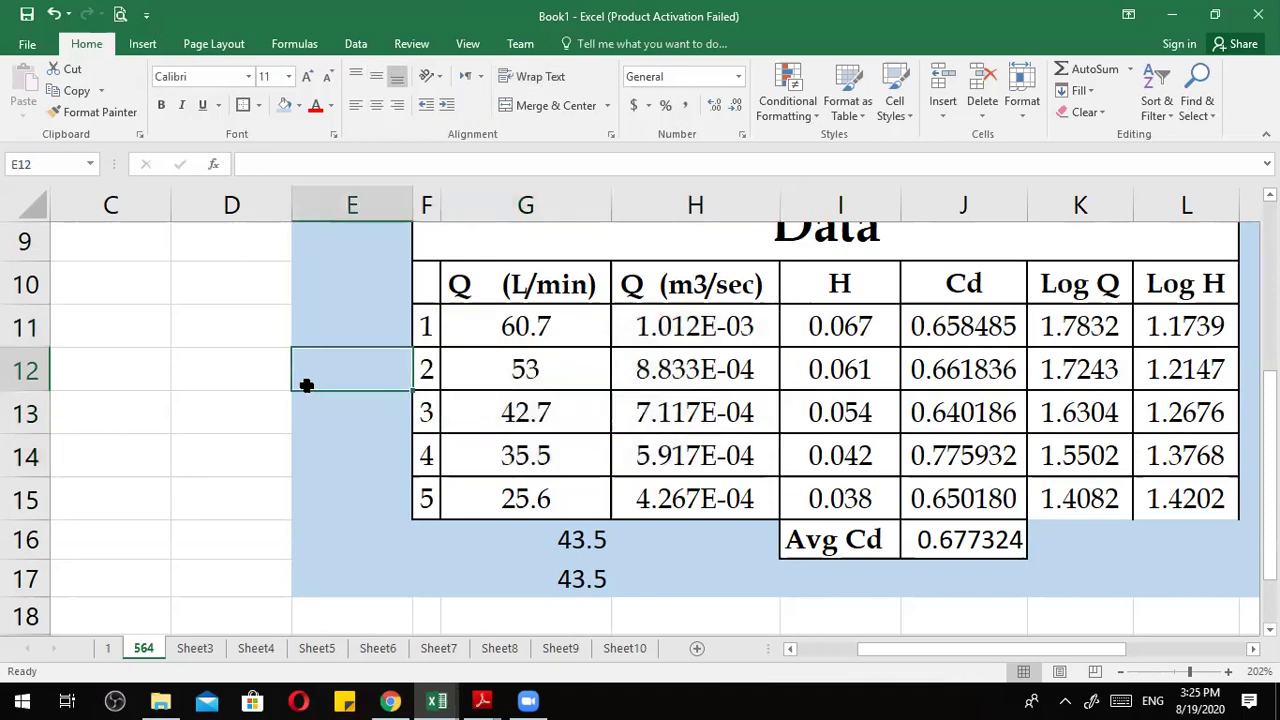
type("g")
key("BackSpace")
type("G11:")
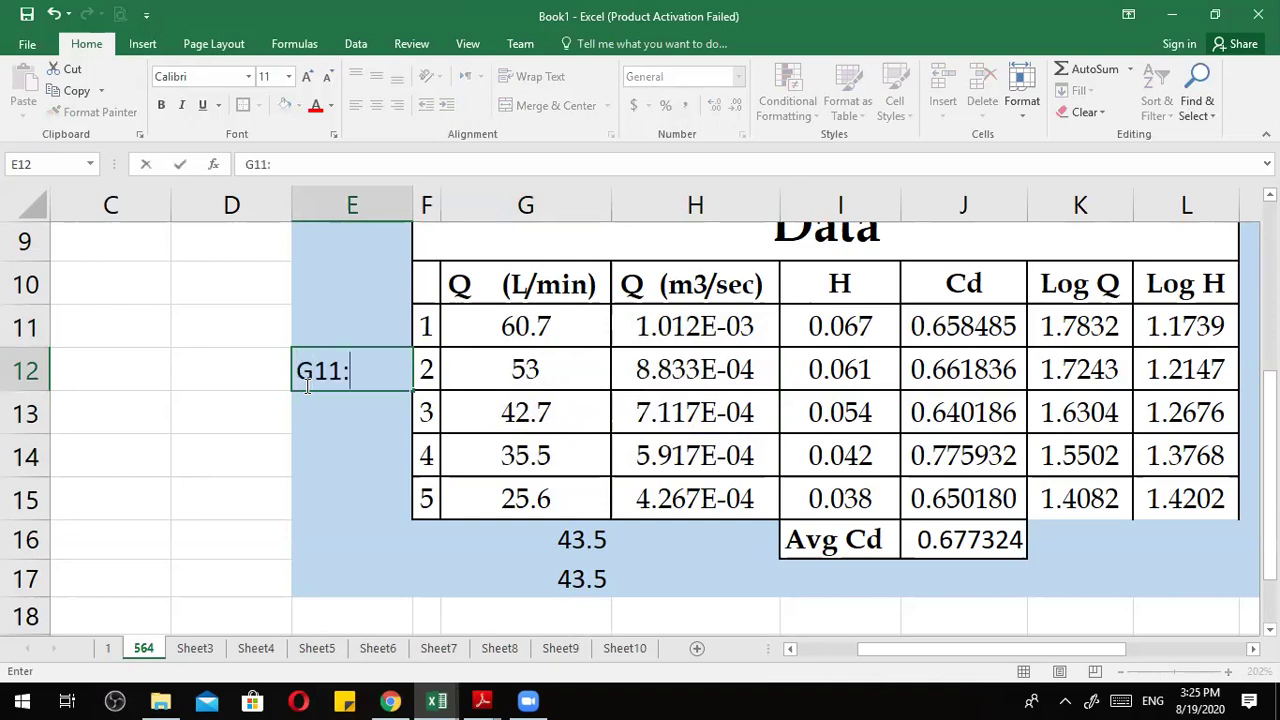
type("h")
key("BackSpace")
type("h")
key("BackSpace")
type("H14")
key("Return")
Fill the range G11:H14 and the address cell E12 with the standard green colour.
left_click_drag(503, 325, 692, 458)
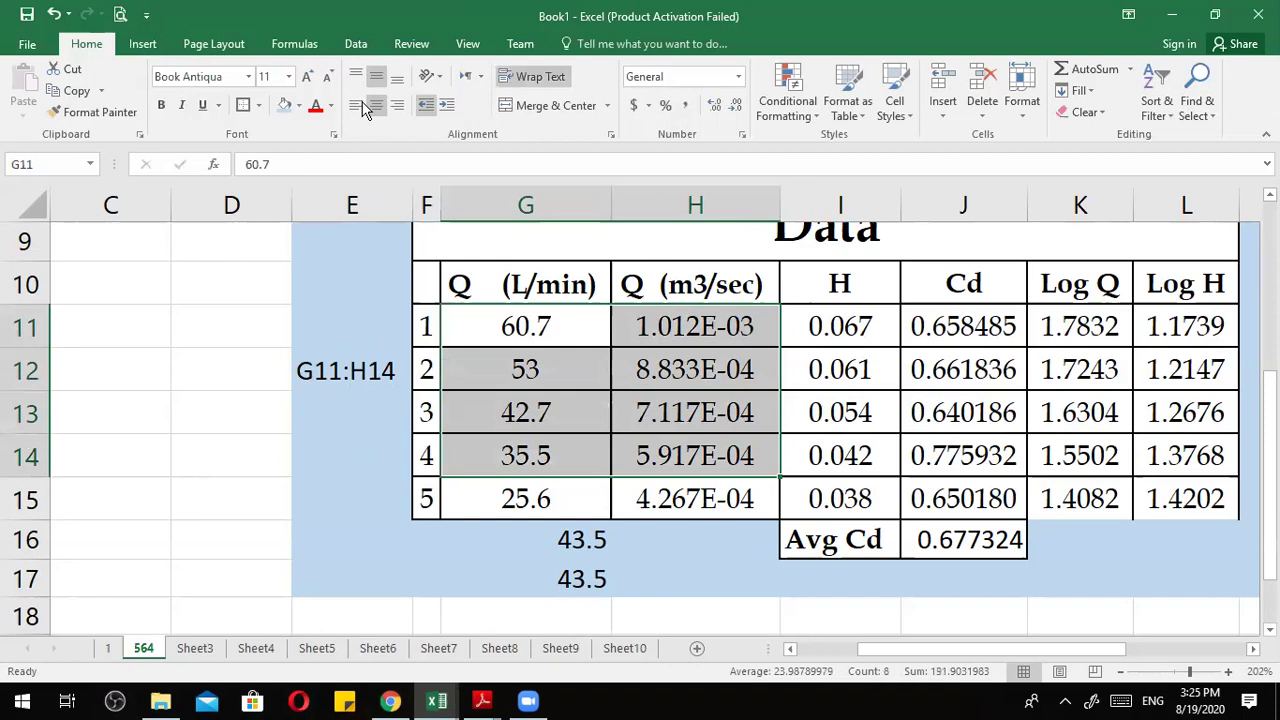
left_click(298, 105)
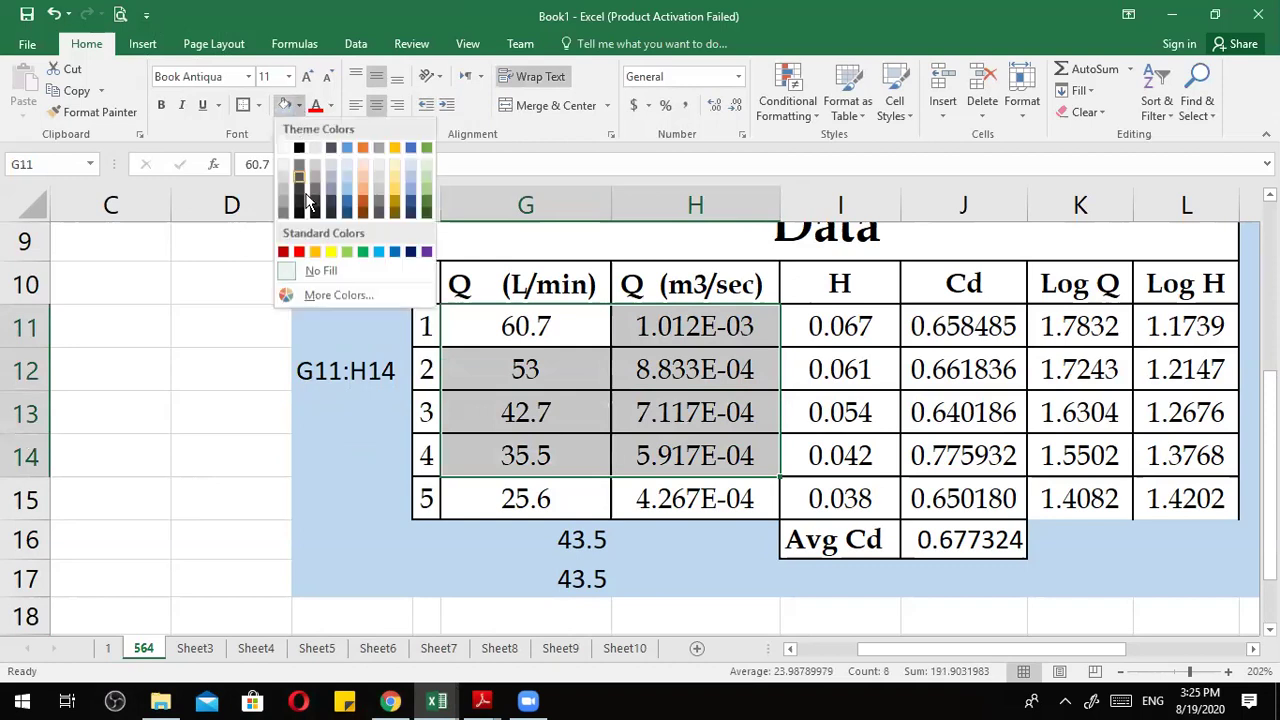
left_click(363, 251)
left_click(371, 503)
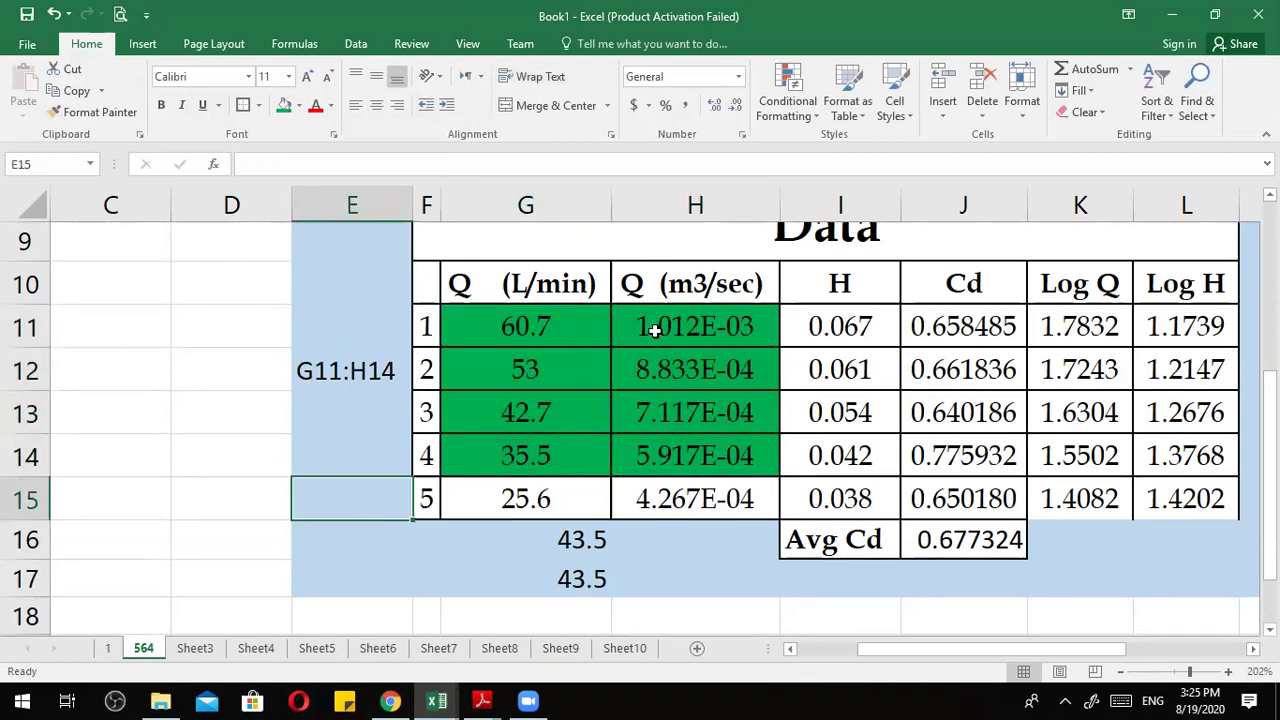
left_click(330, 377)
left_click(284, 106)
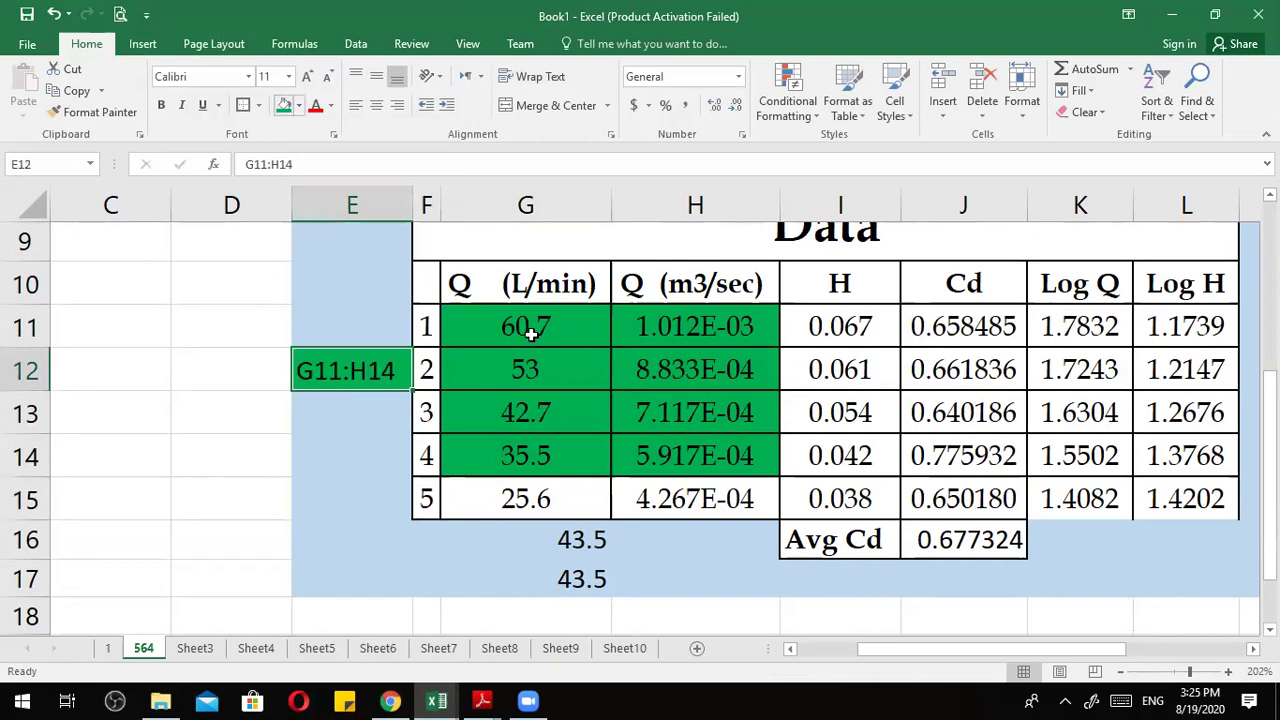
Start a formula in cell E16 that references the range G11:H14.
left_click(394, 537)
scroll(400, 565, "down", 1)
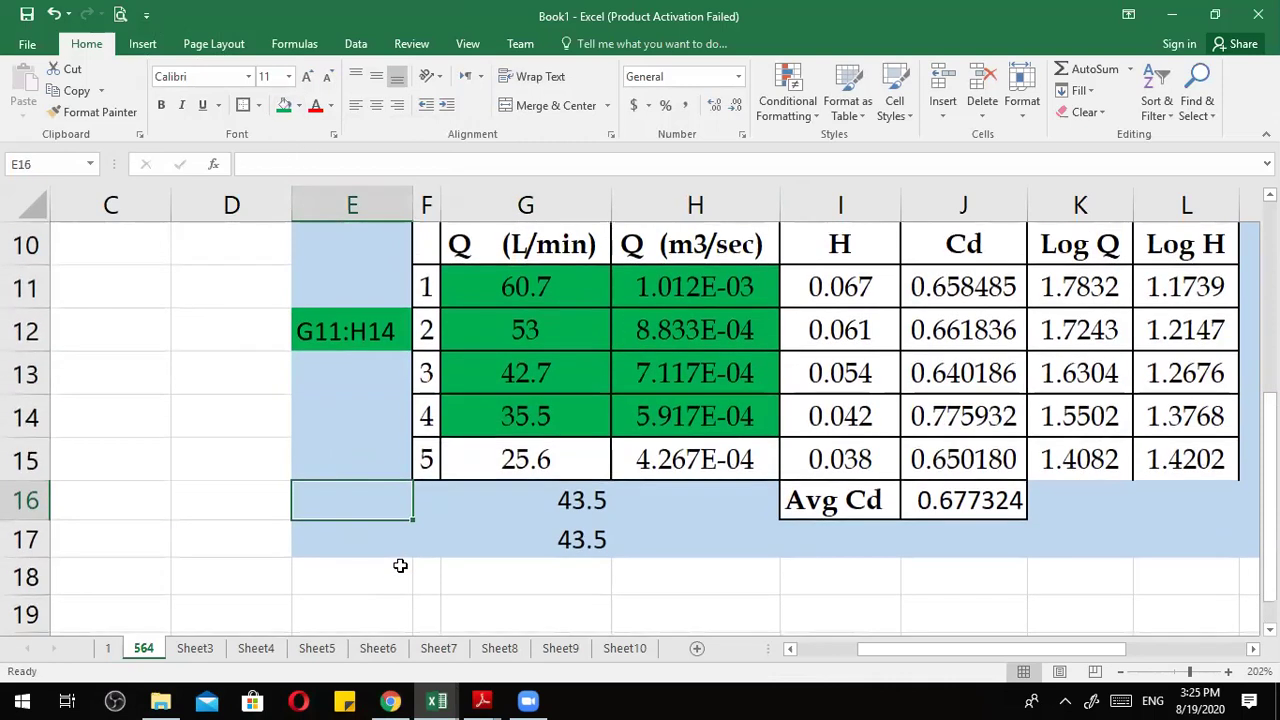
scroll(400, 565, "up", 1)
type("=")
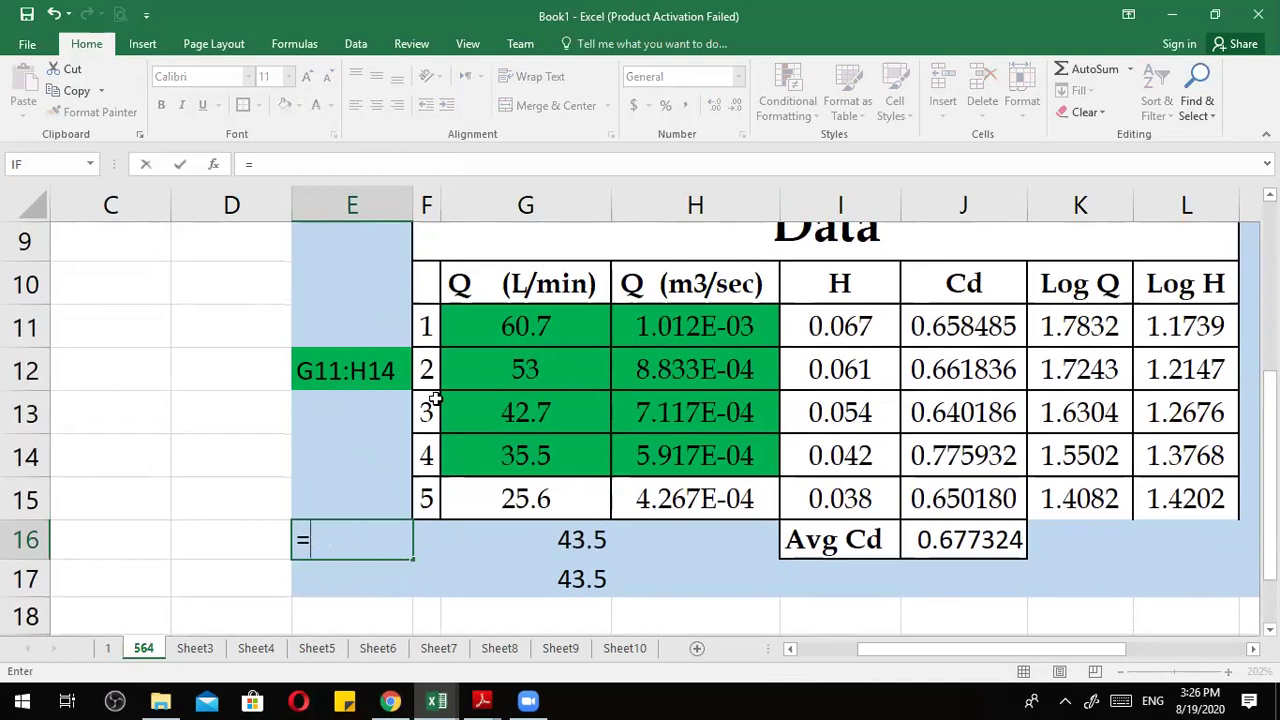
left_click_drag(510, 326, 708, 452)
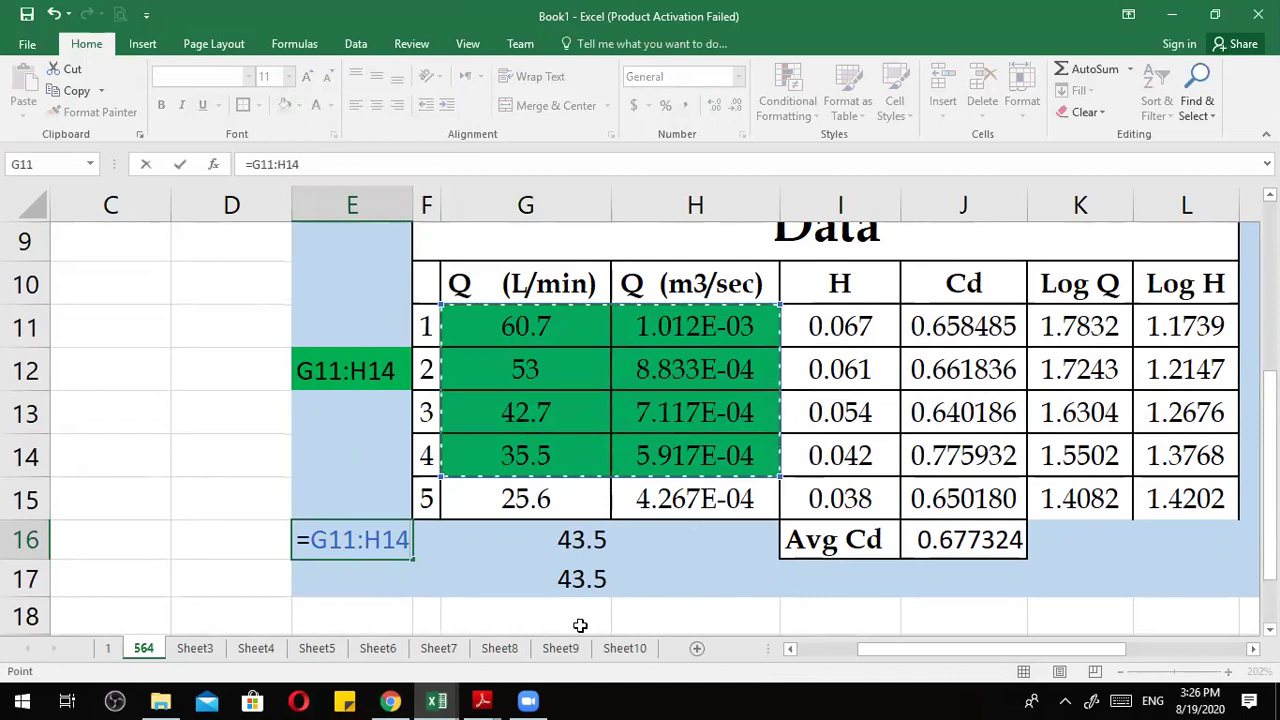
Discard the unfinished formula in E16 and undo the green fills on E12 and G11:H14.
left_click(361, 540)
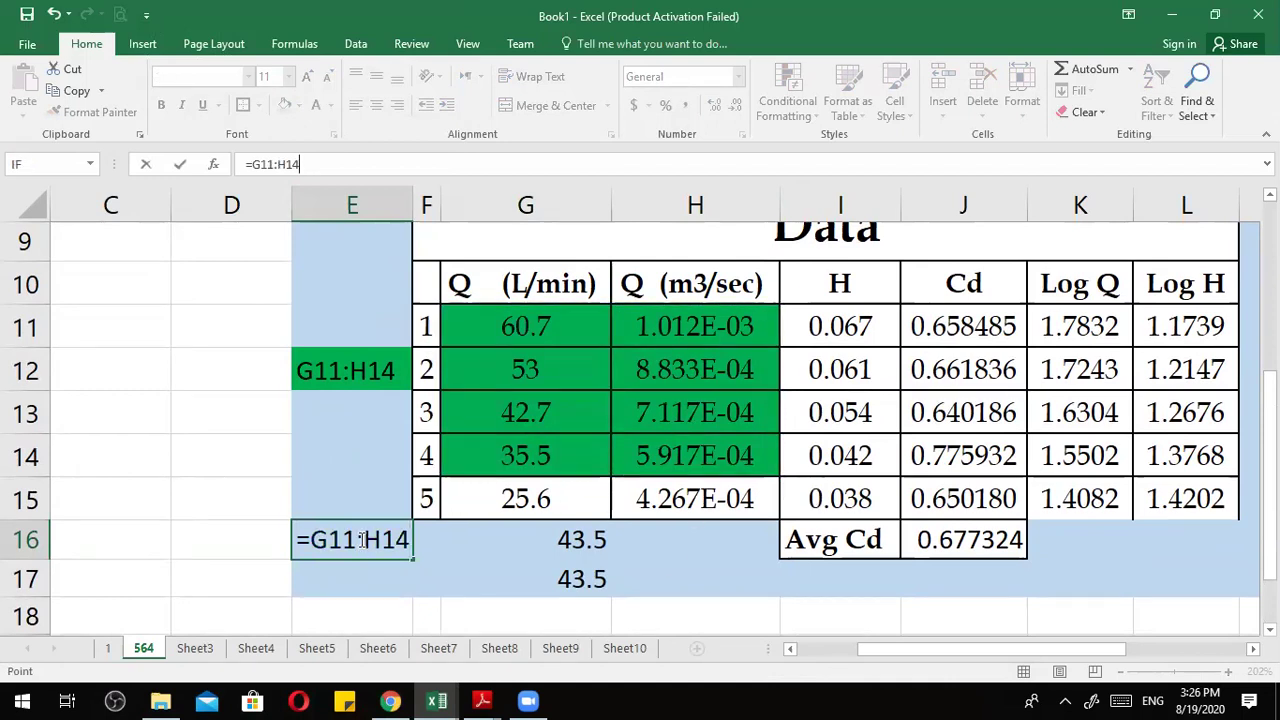
key("BackSpace")
key("BackSpace")
key("BackSpace")
key("BackSpace")
key("BackSpace")
key("BackSpace")
key("BackSpace")
key("BackSpace")
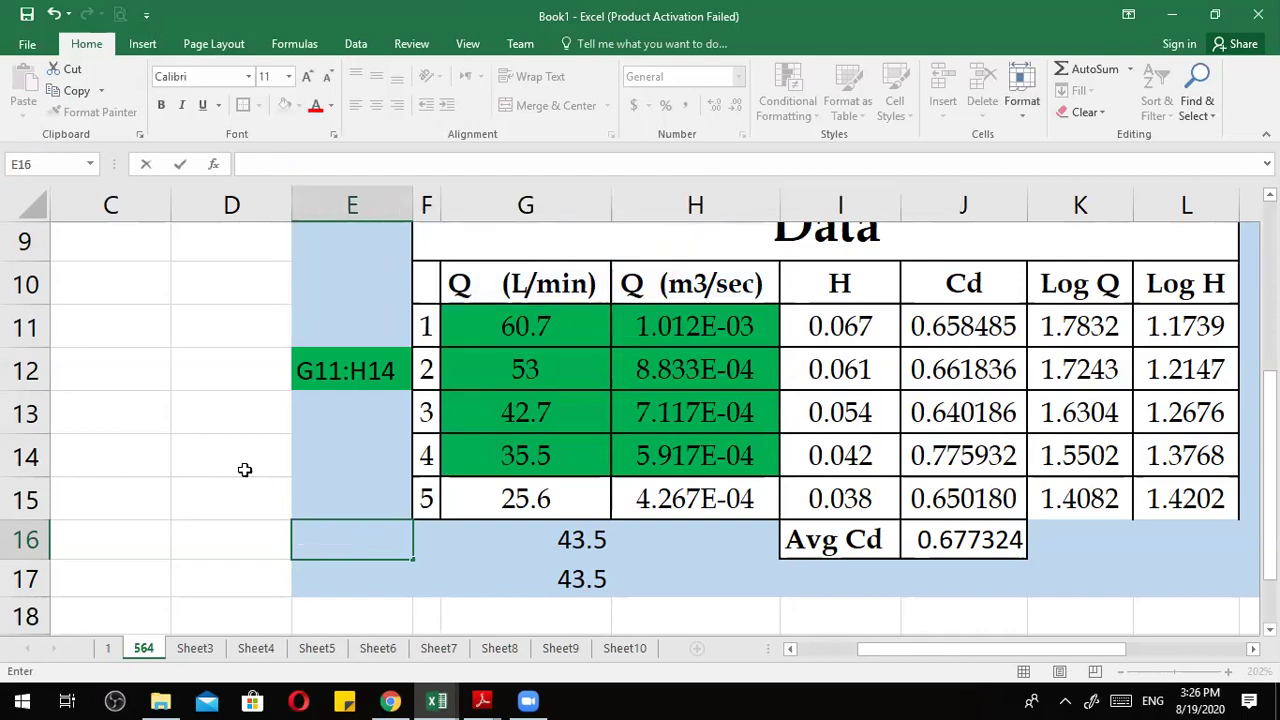
key("Escape")
key("ctrl+z")
key("ctrl+z")
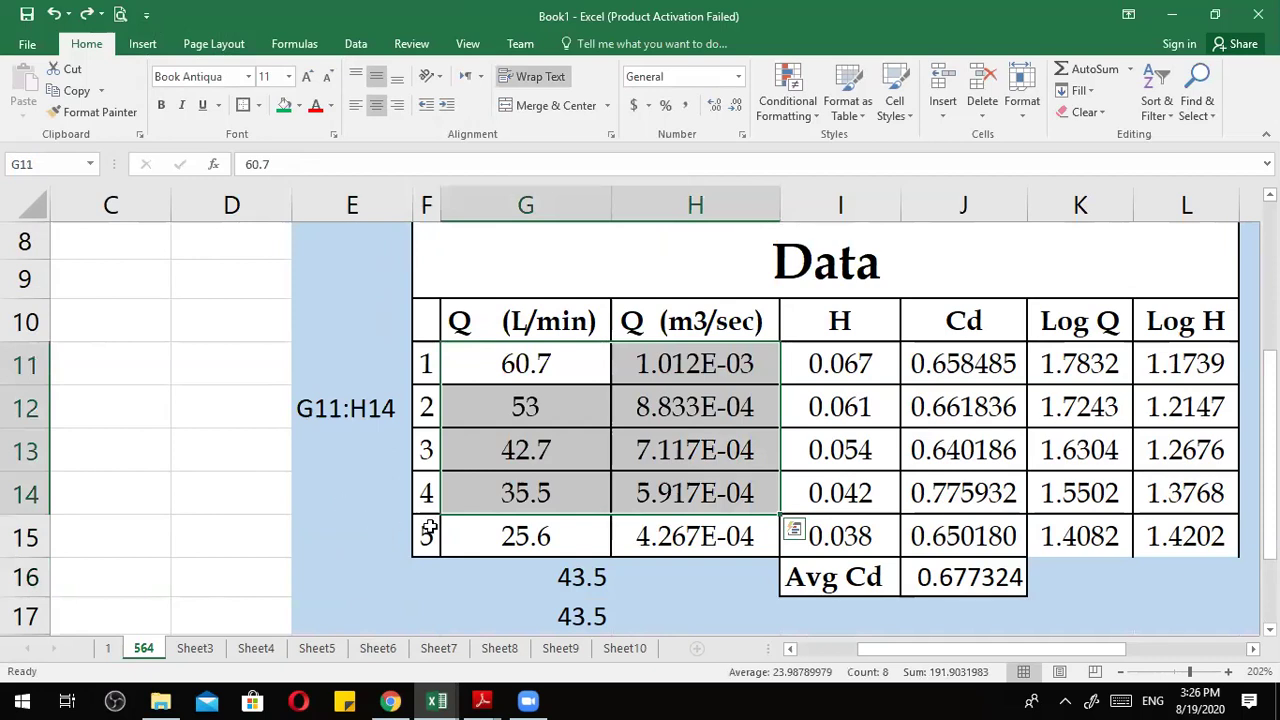
Delete the average formulas in G16:G17 and the range address text in E12.
scroll(428, 530, "down", 5)
left_click(500, 568)
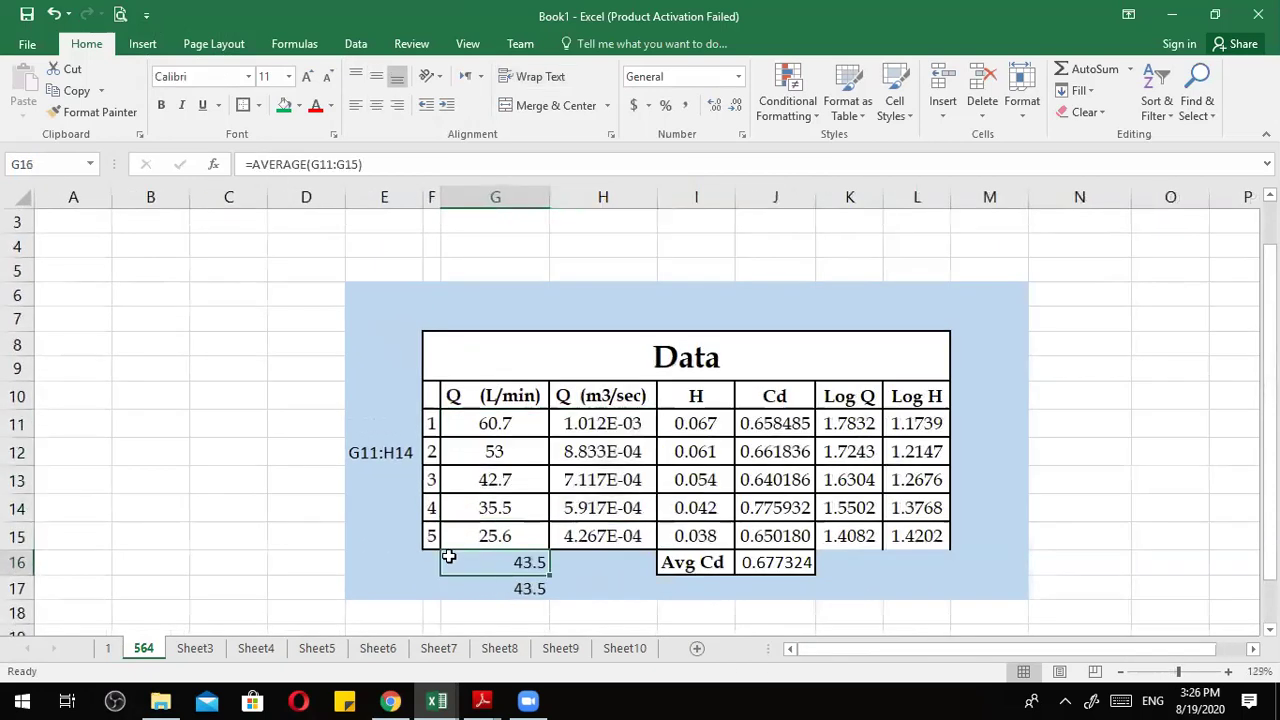
left_click_drag(474, 569, 486, 591)
key("Delete")
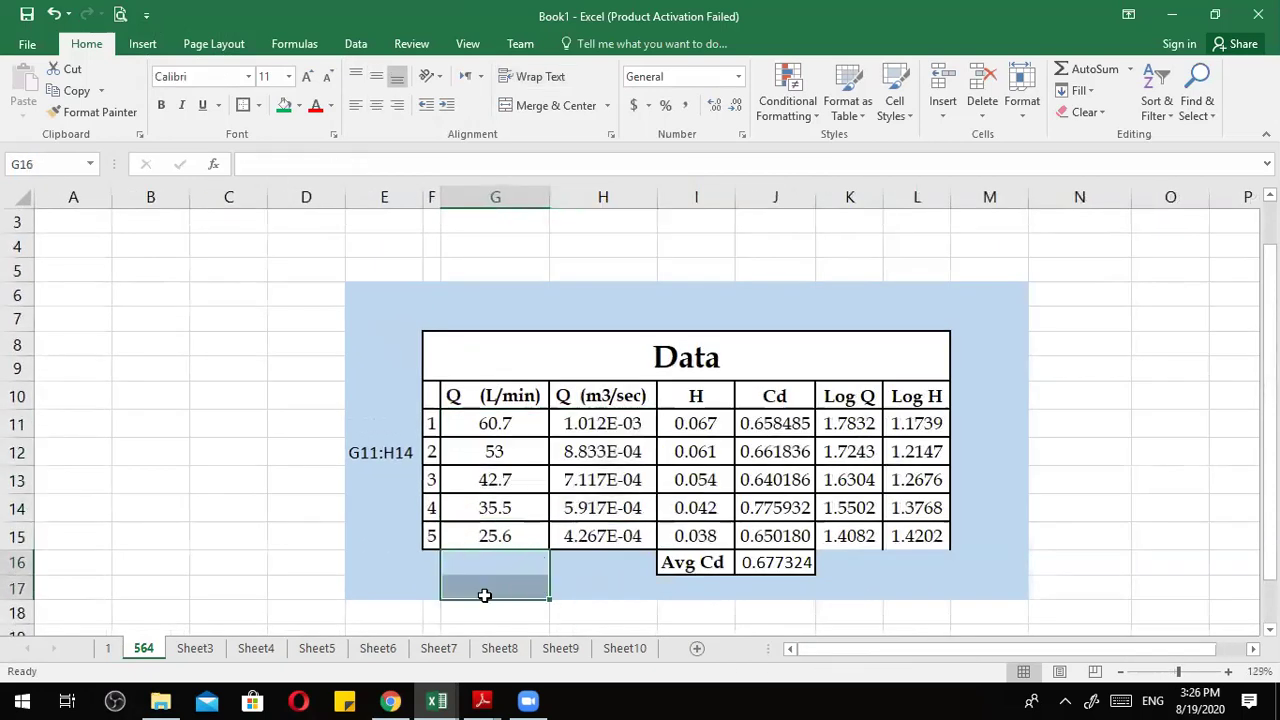
left_click(392, 447)
key("Delete")
Enter =SUM(G11:G14) in cell G16 to total the first four Q (L/min) values.
left_click(501, 568)
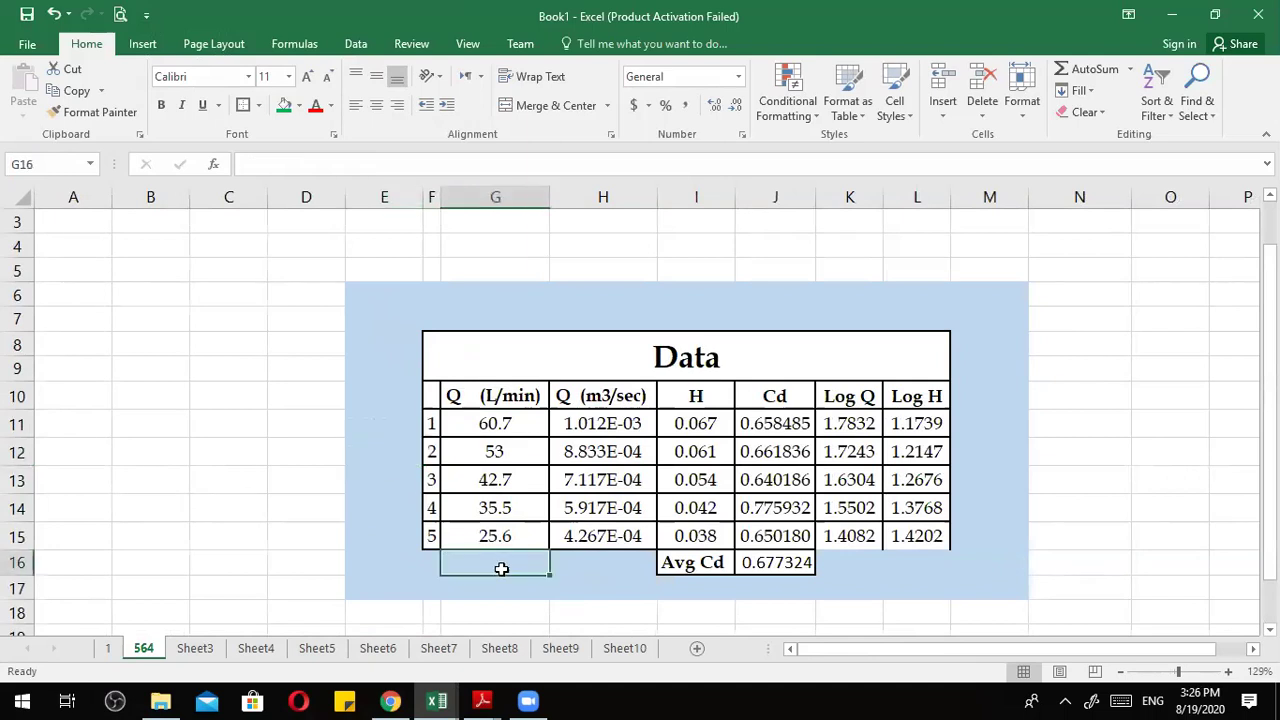
type("=s")
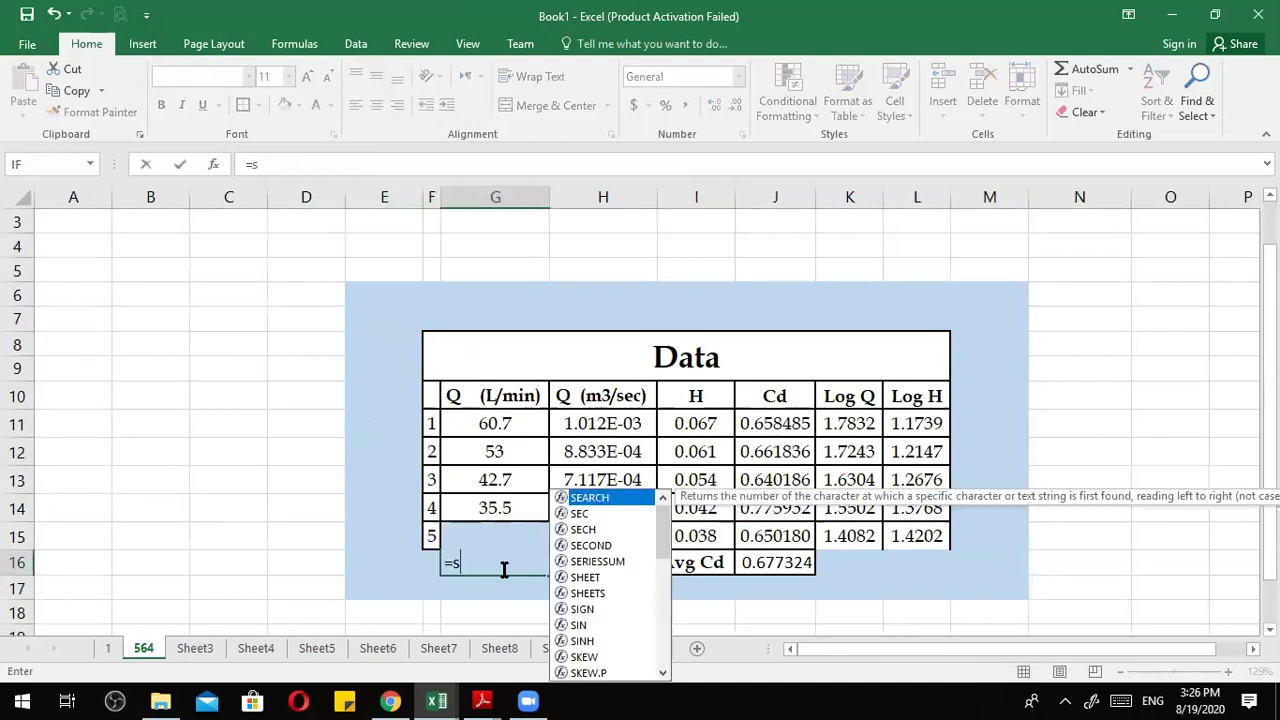
type("UM")
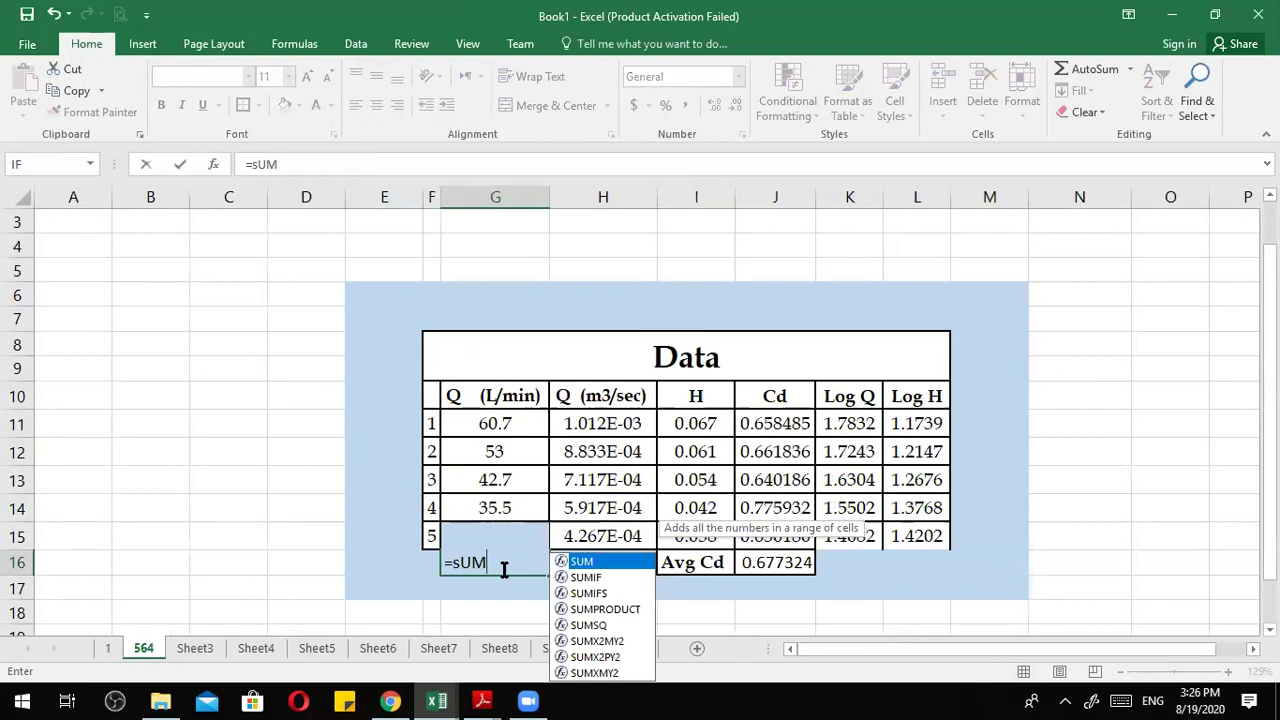
double_click(597, 562)
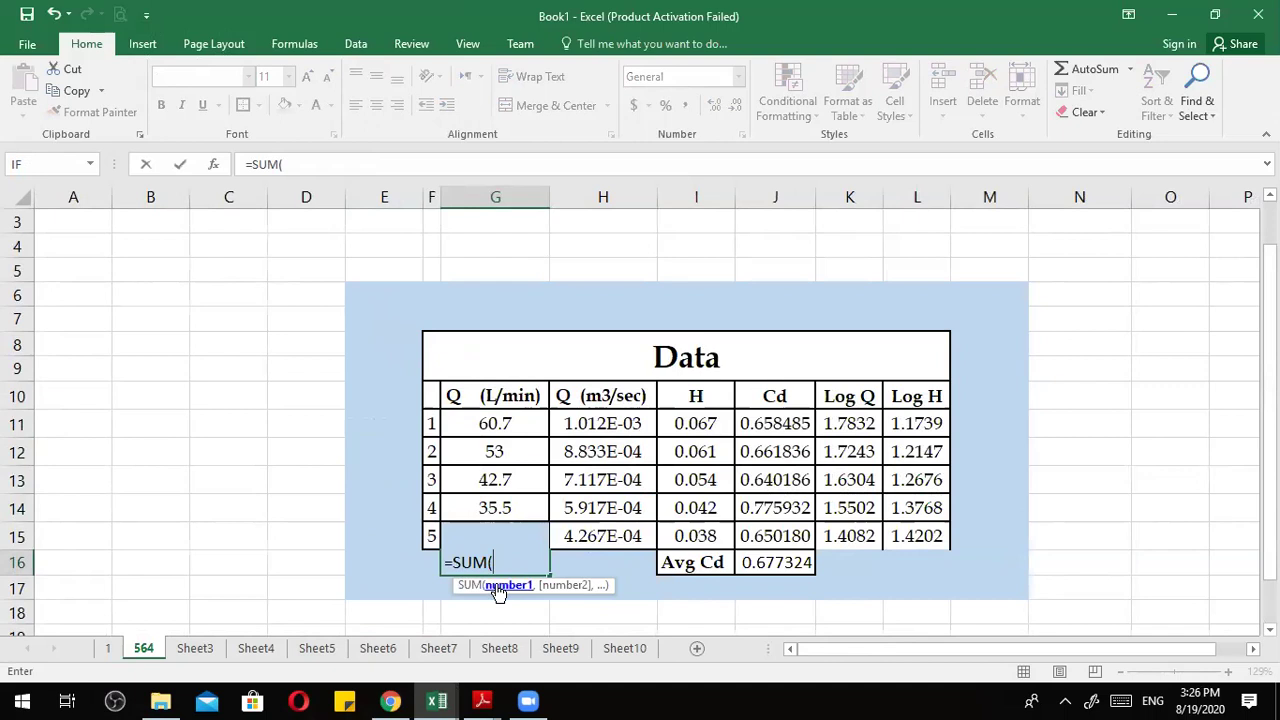
left_click_drag(488, 423, 490, 507)
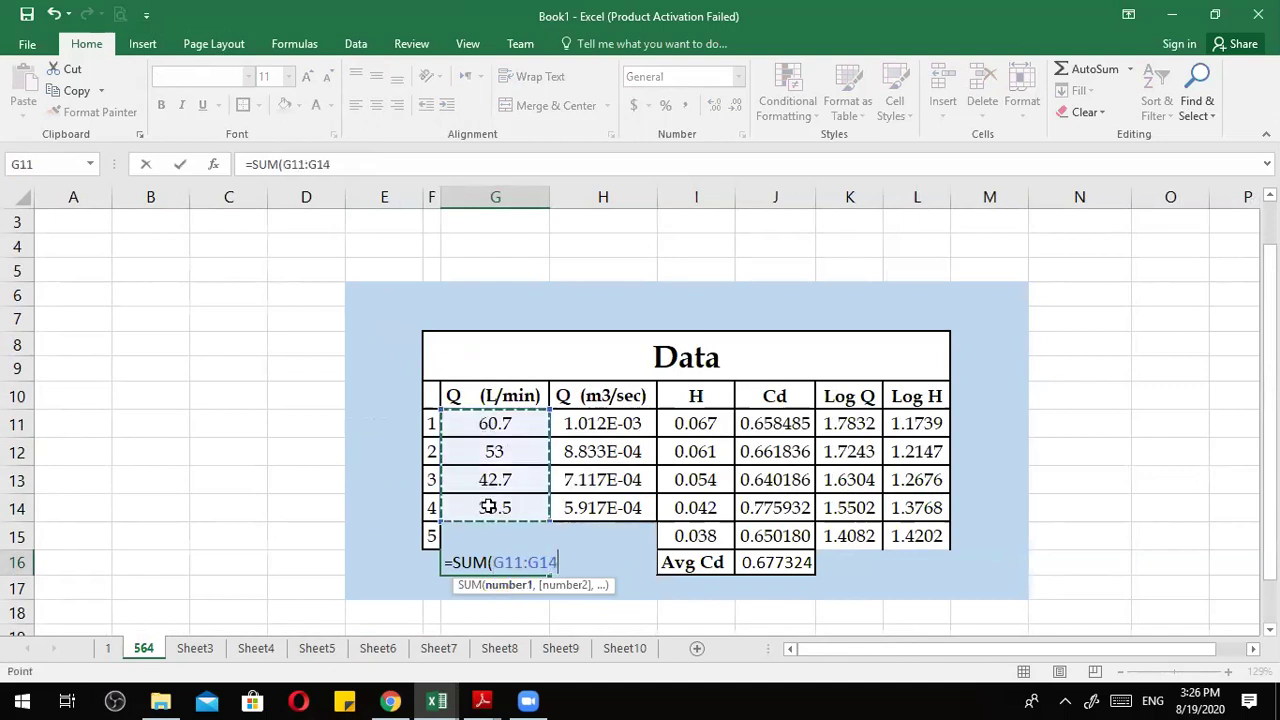
key("Return")
Clear the Log Q values in K11:K15 and enter =LOG10(G11) in cell K11.
left_click_drag(850, 420, 847, 527)
key("Delete")
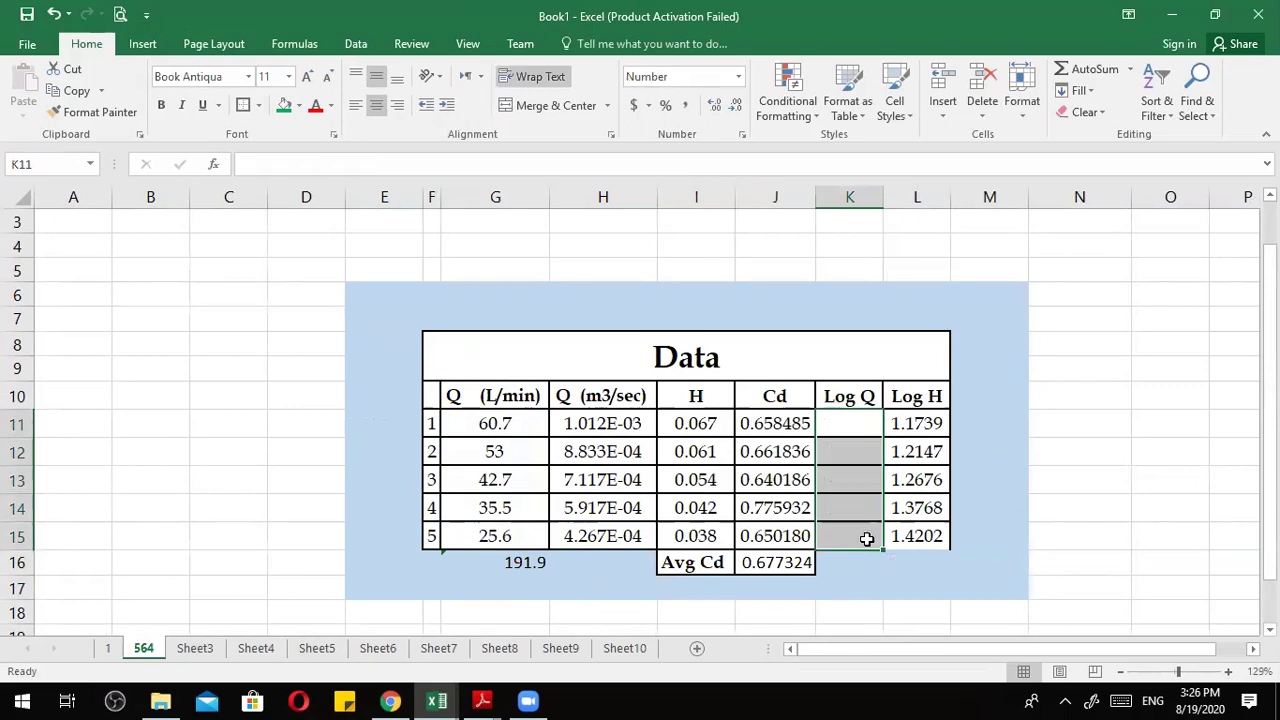
left_click(848, 418)
type("=")
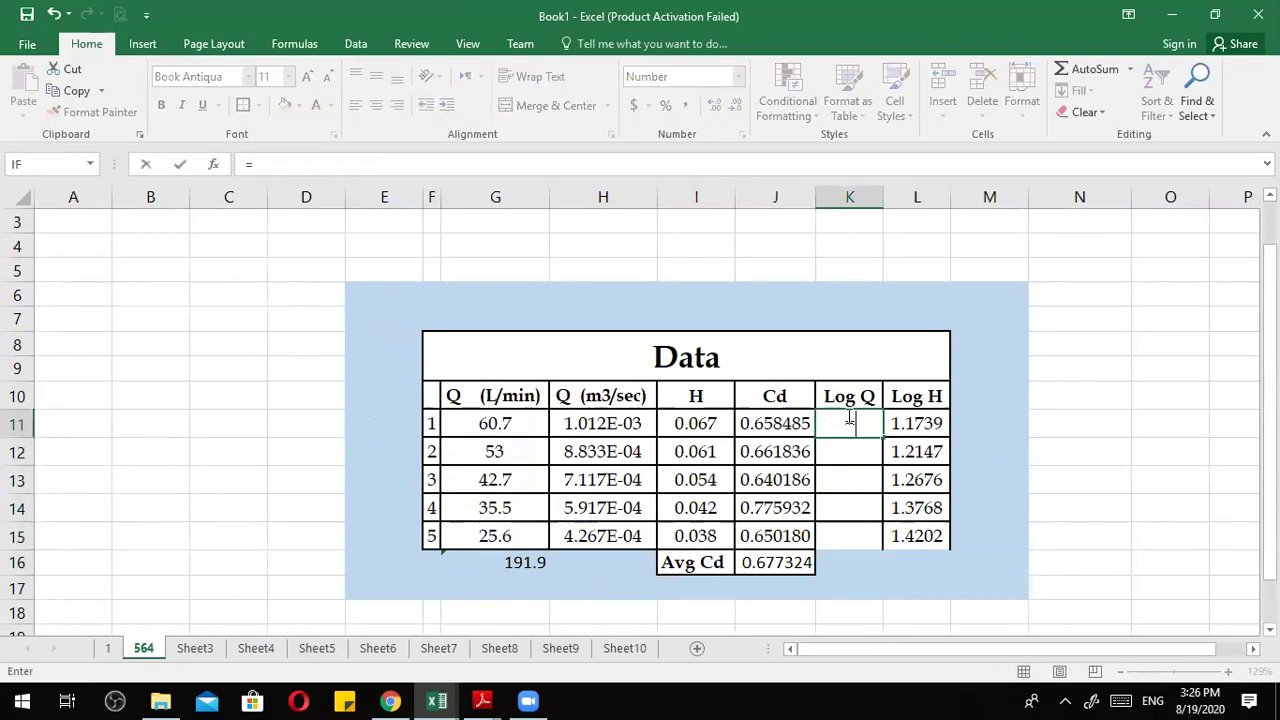
type("LOG")
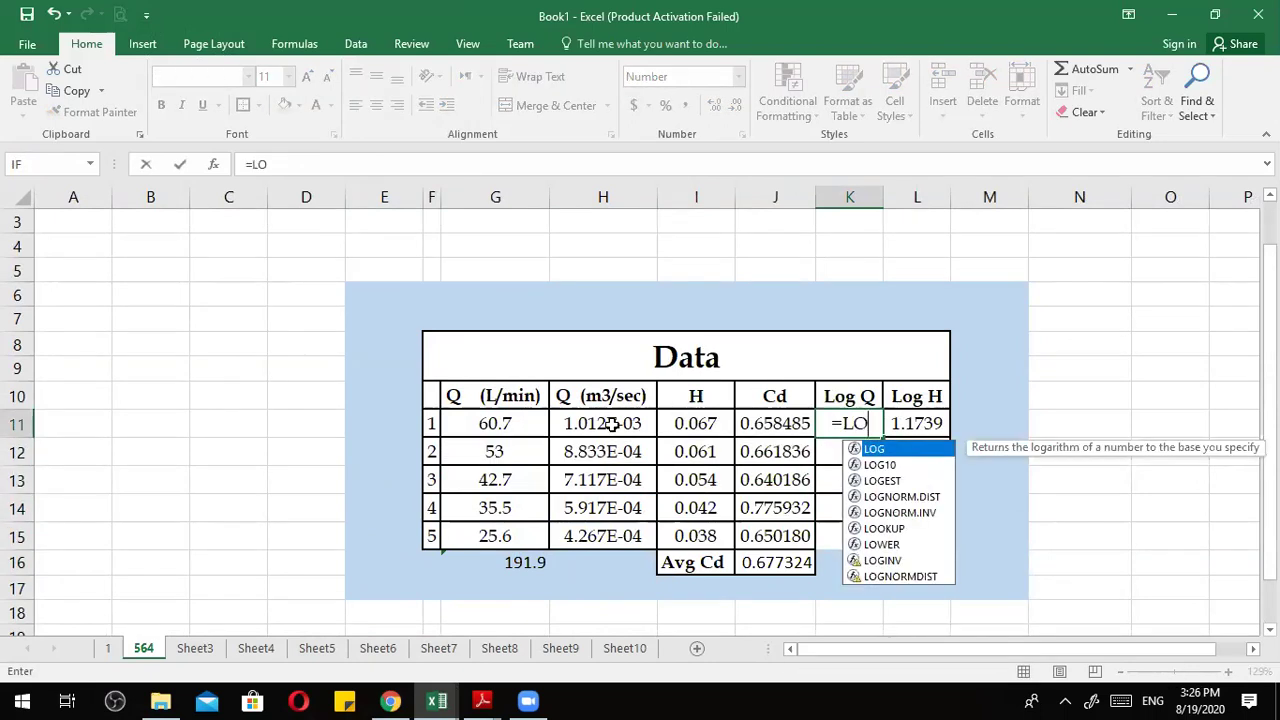
left_click(889, 466)
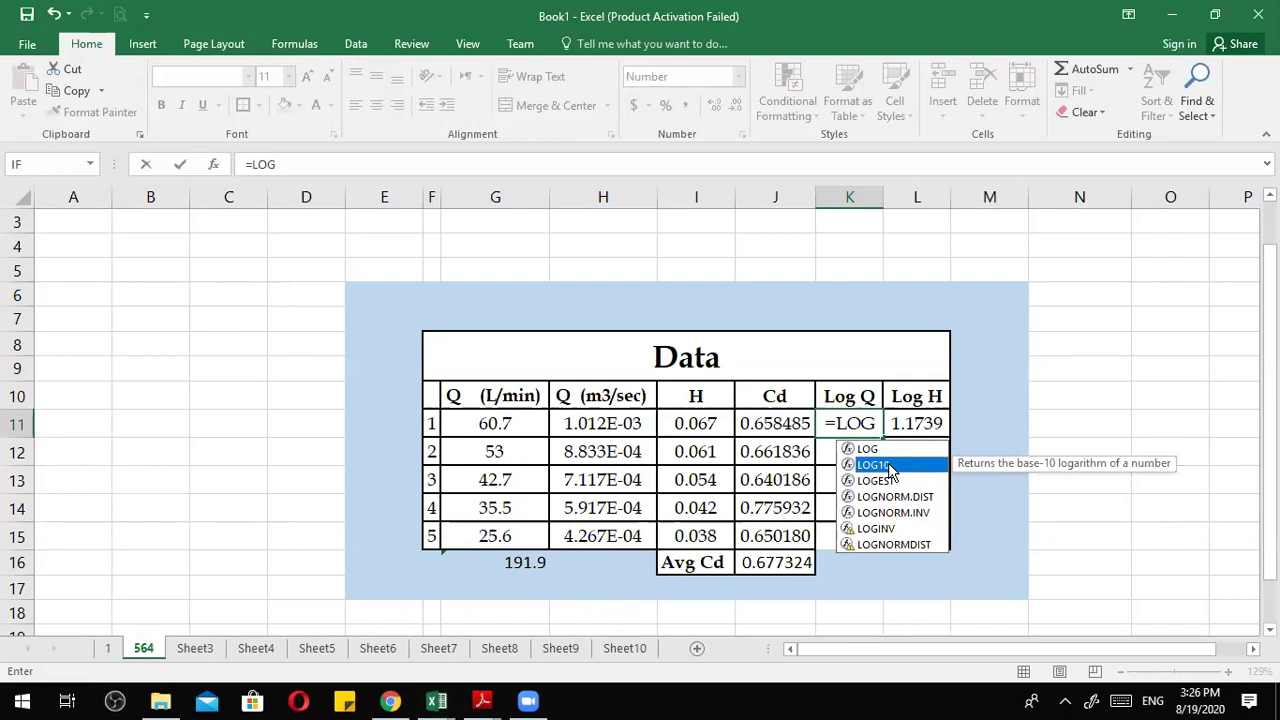
double_click(889, 466)
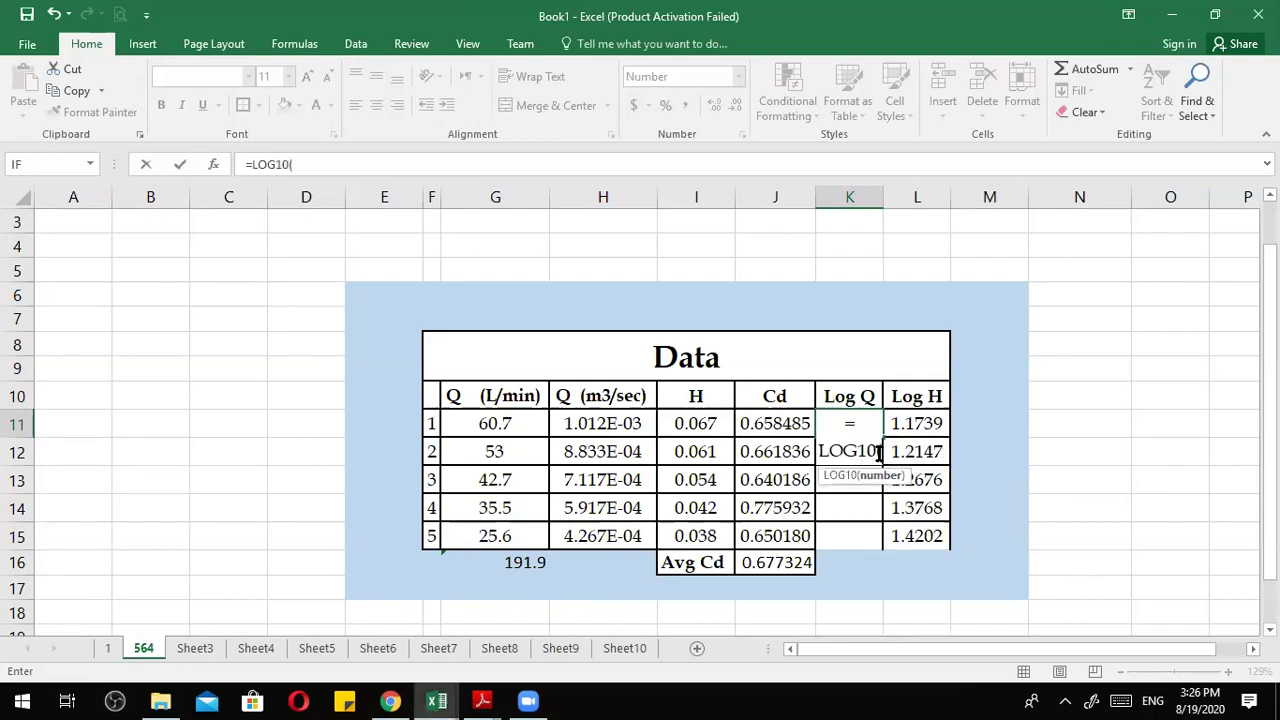
left_click(516, 426)
type(")")
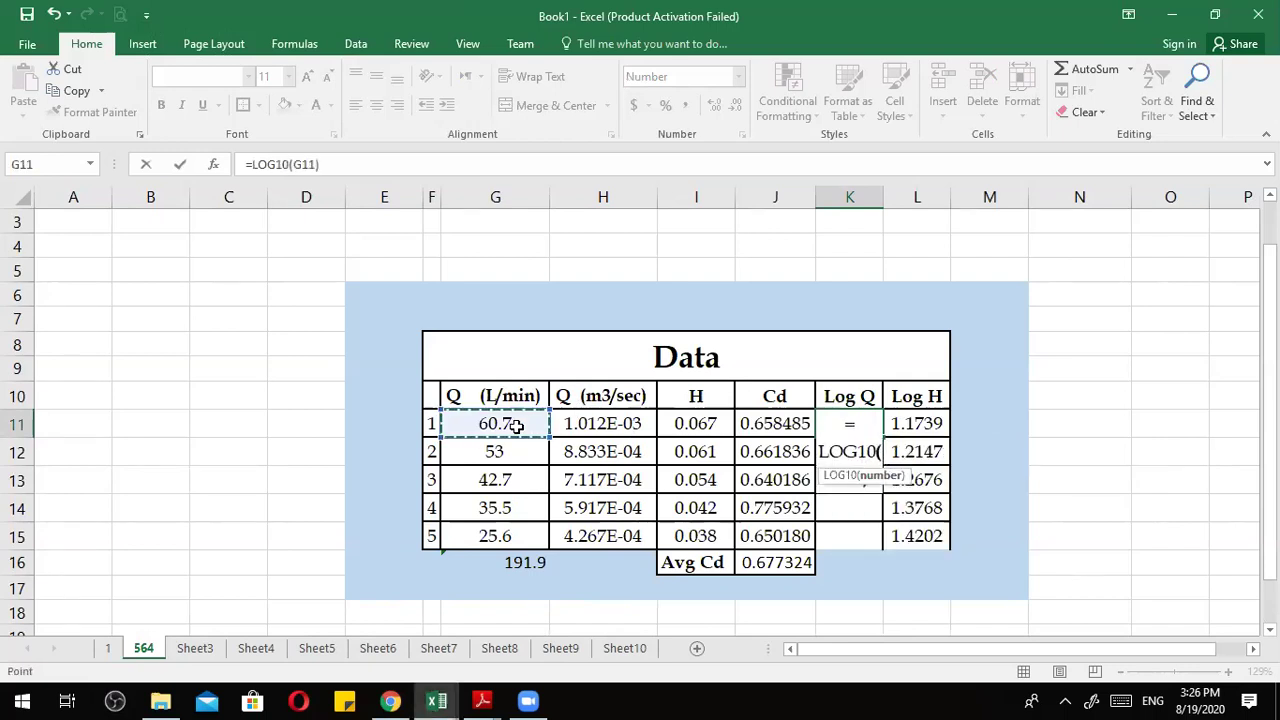
key("Return")
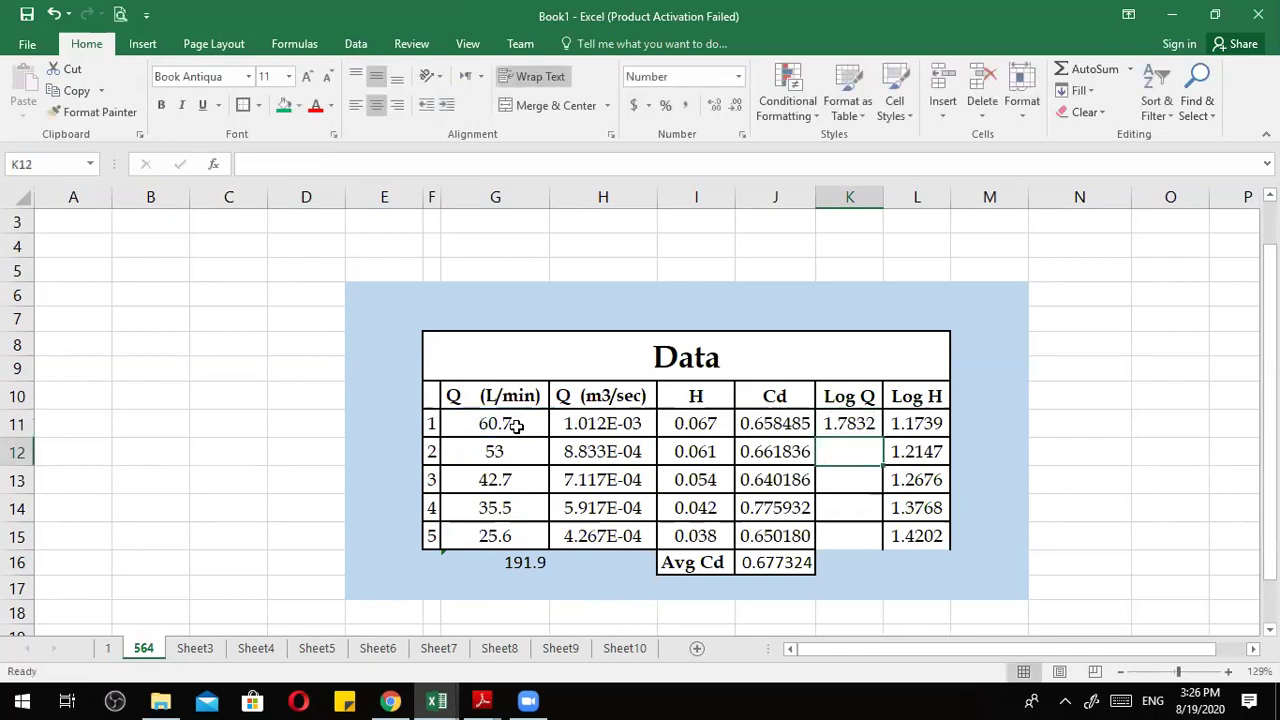
Fill the LOG10 formula from K11 down to K15 and check the copied formulas in K15 and K13.
left_click(850, 424)
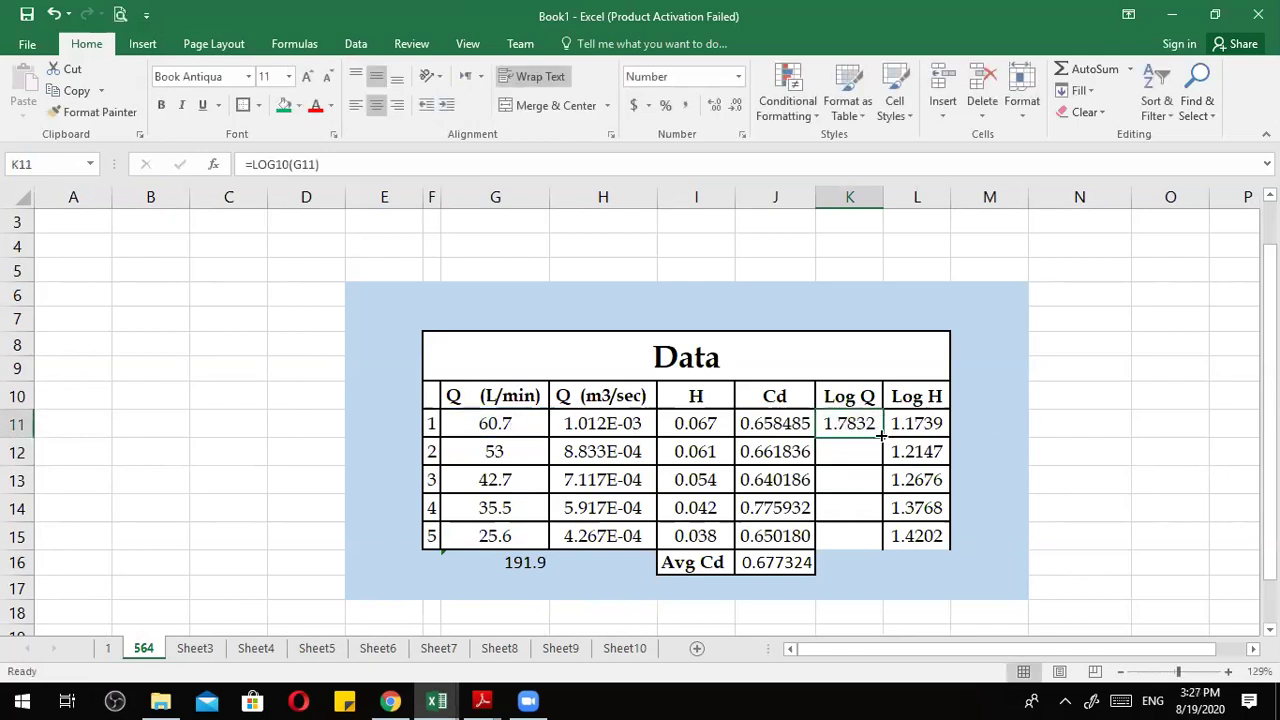
left_click_drag(884, 436, 885, 543)
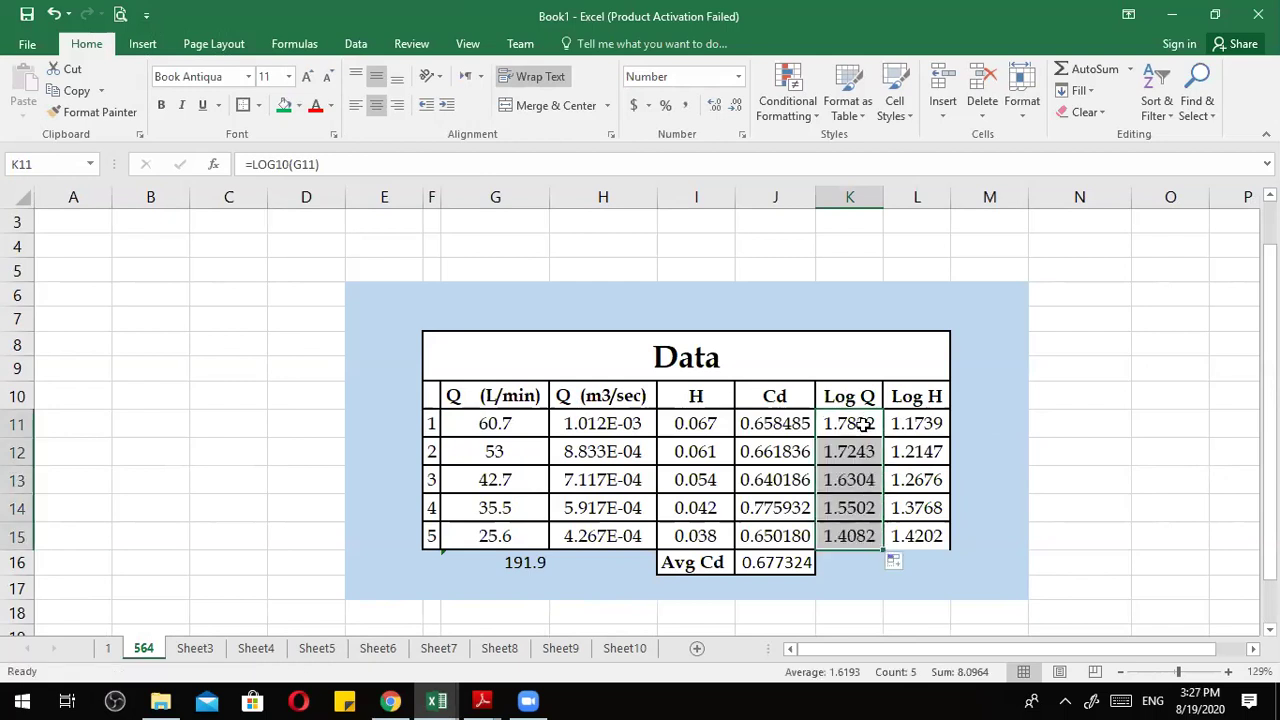
left_click(871, 538)
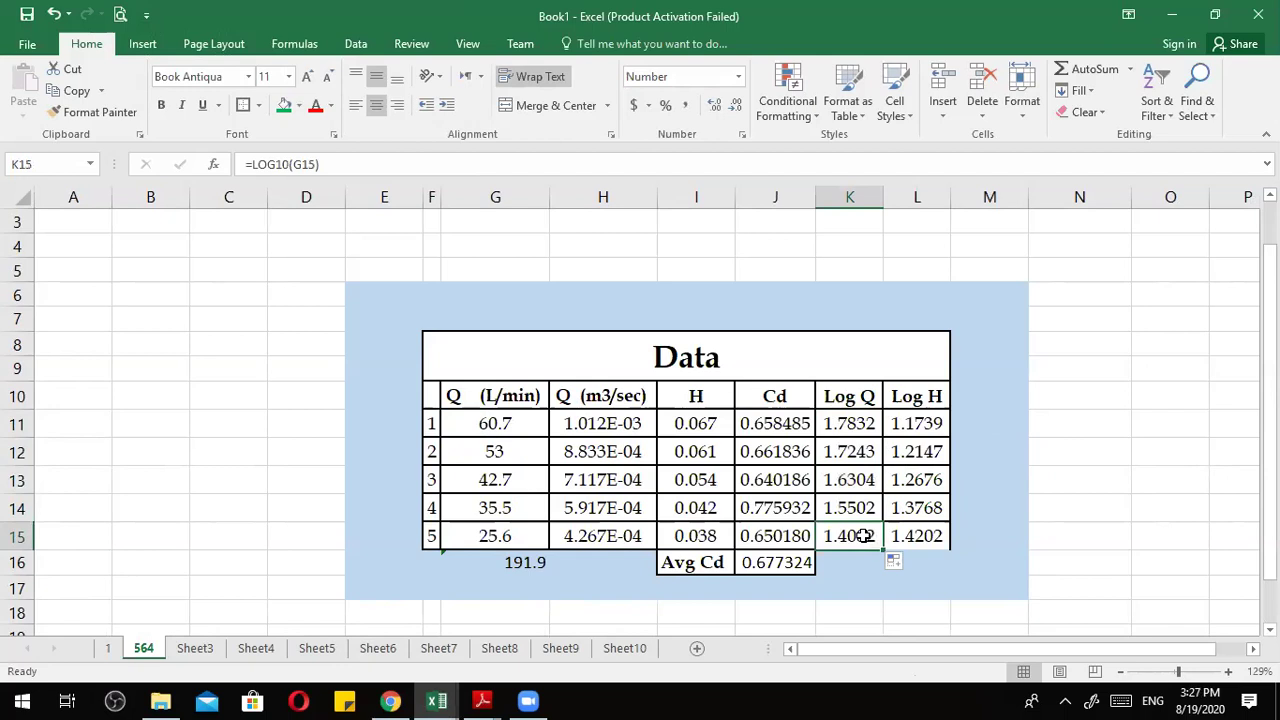
left_click(856, 489)
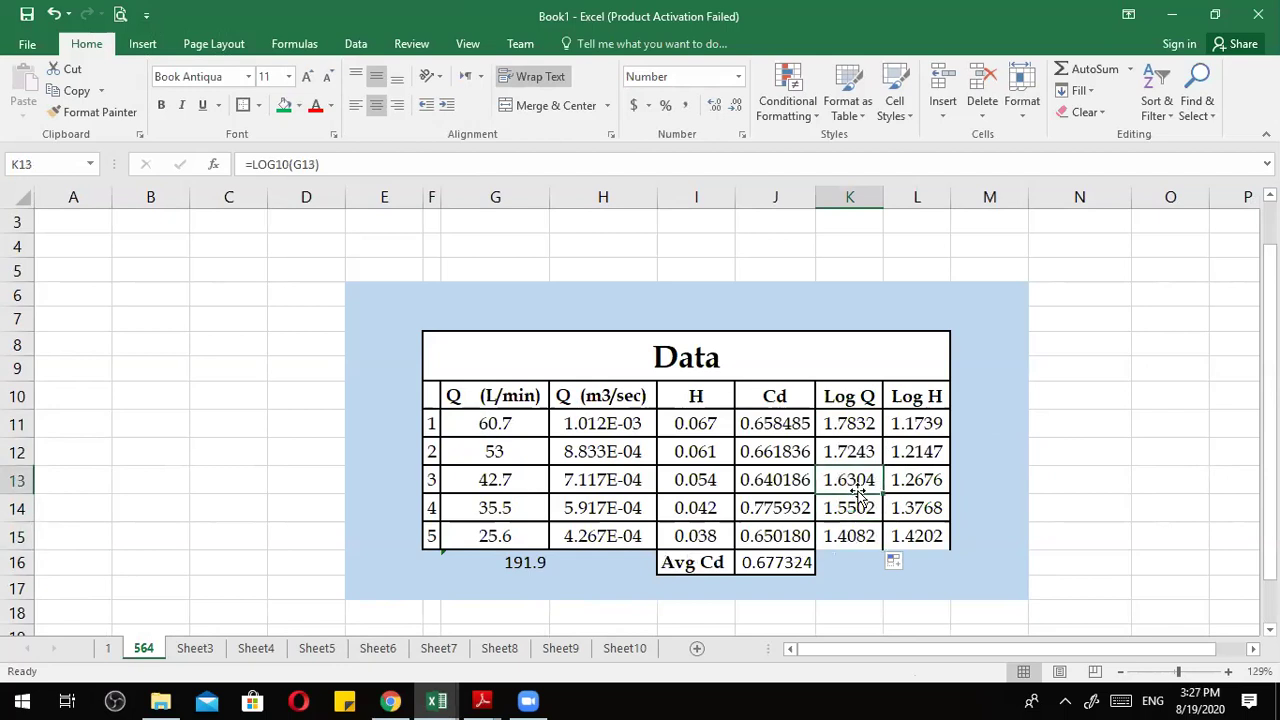
left_click(287, 165)
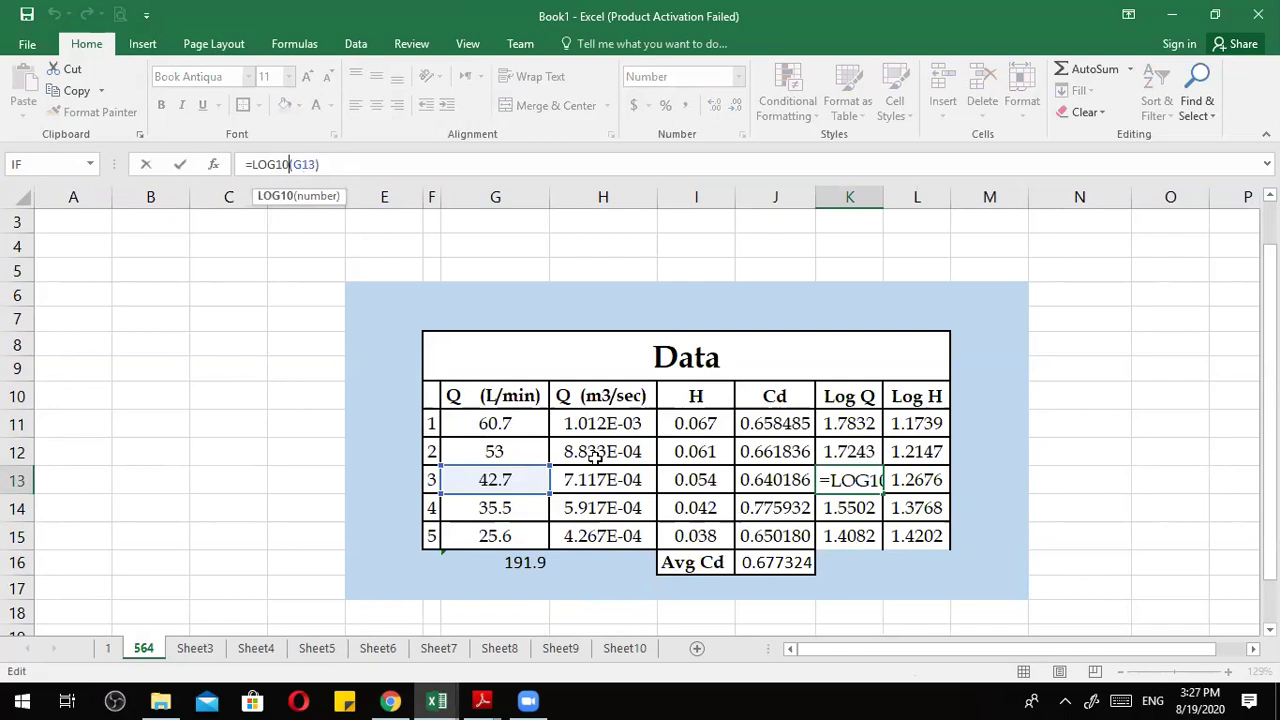
left_click_drag(873, 479, 879, 480)
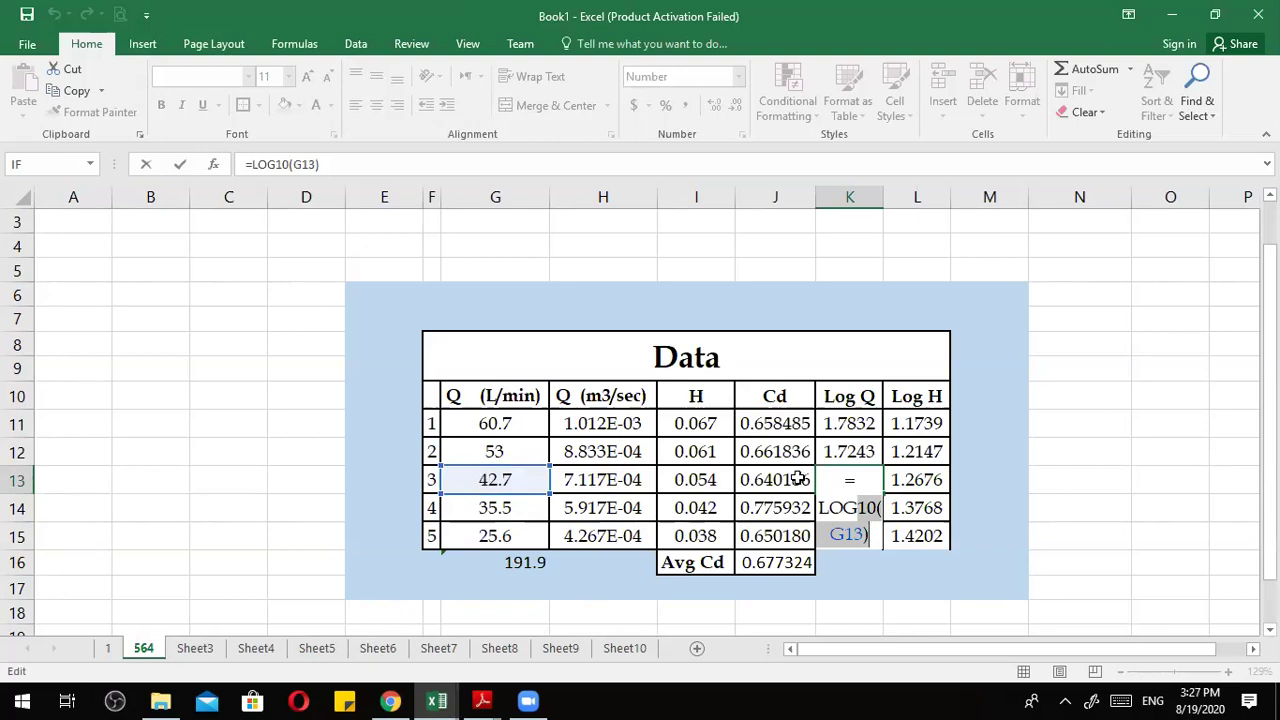
key("ctrl+Return")
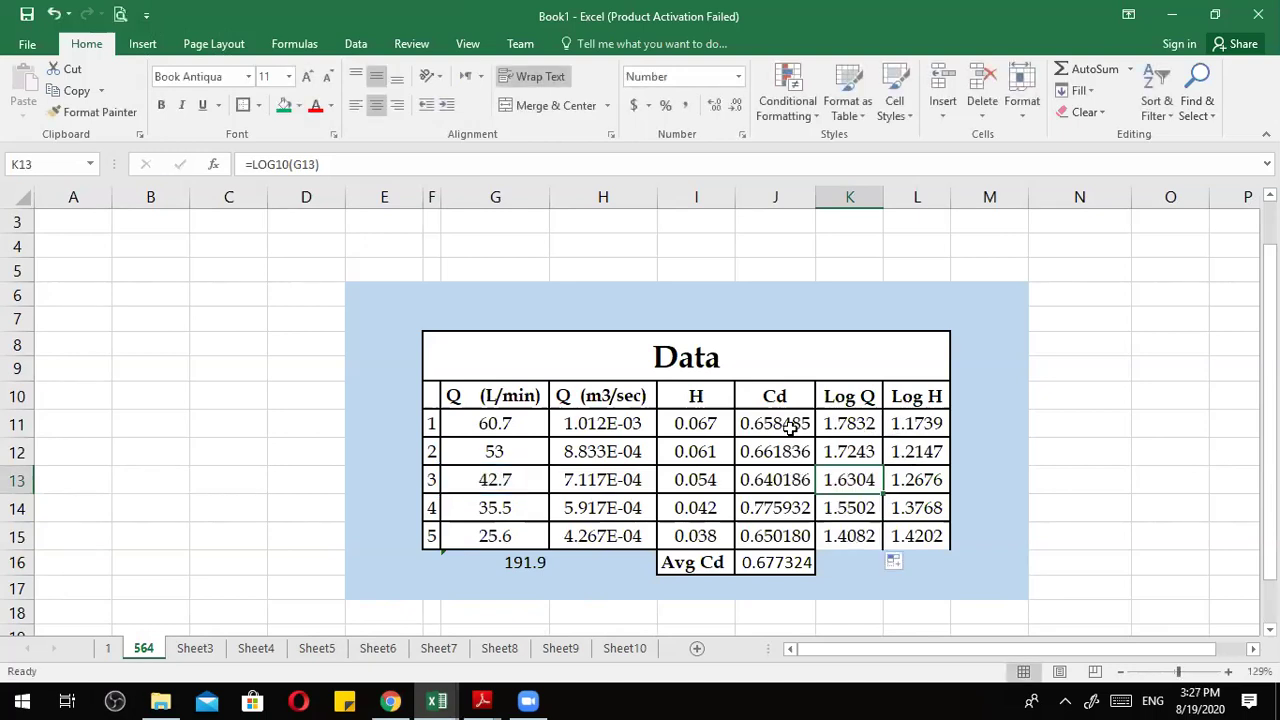
left_click(862, 430)
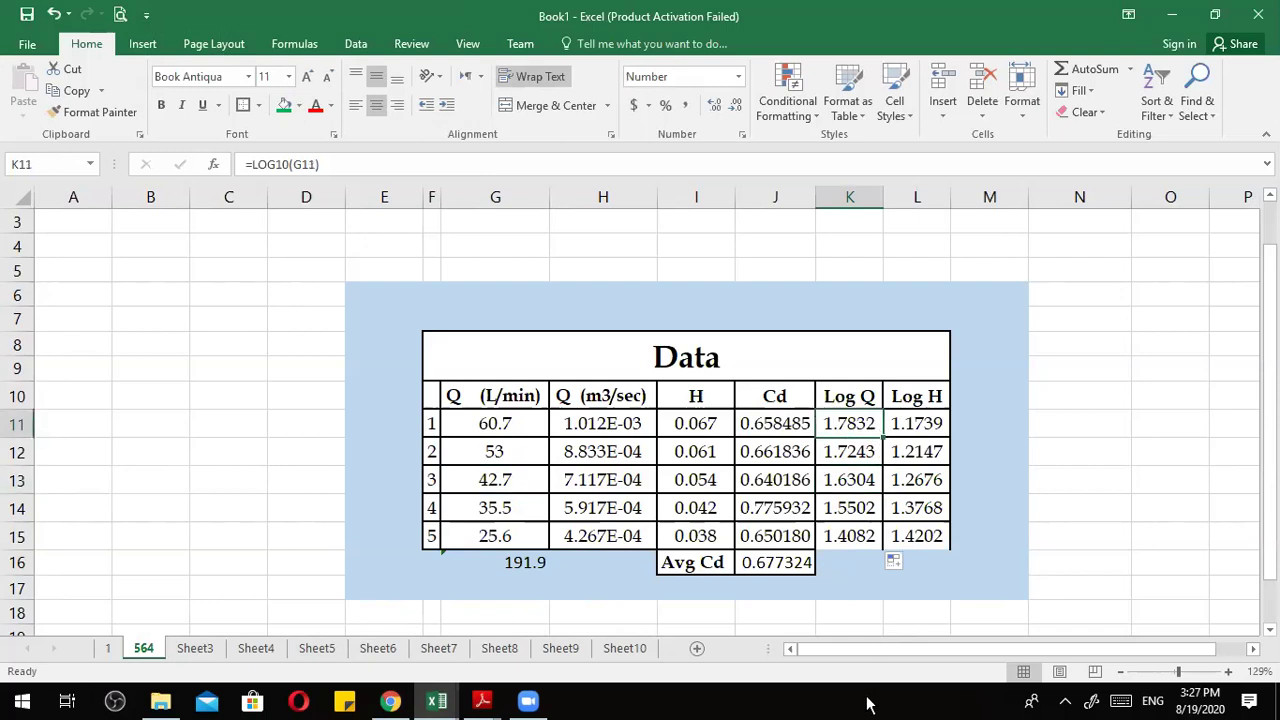
Clear the Log H column in L10:L15 and enter LN as its new header in L10.
left_click(942, 421)
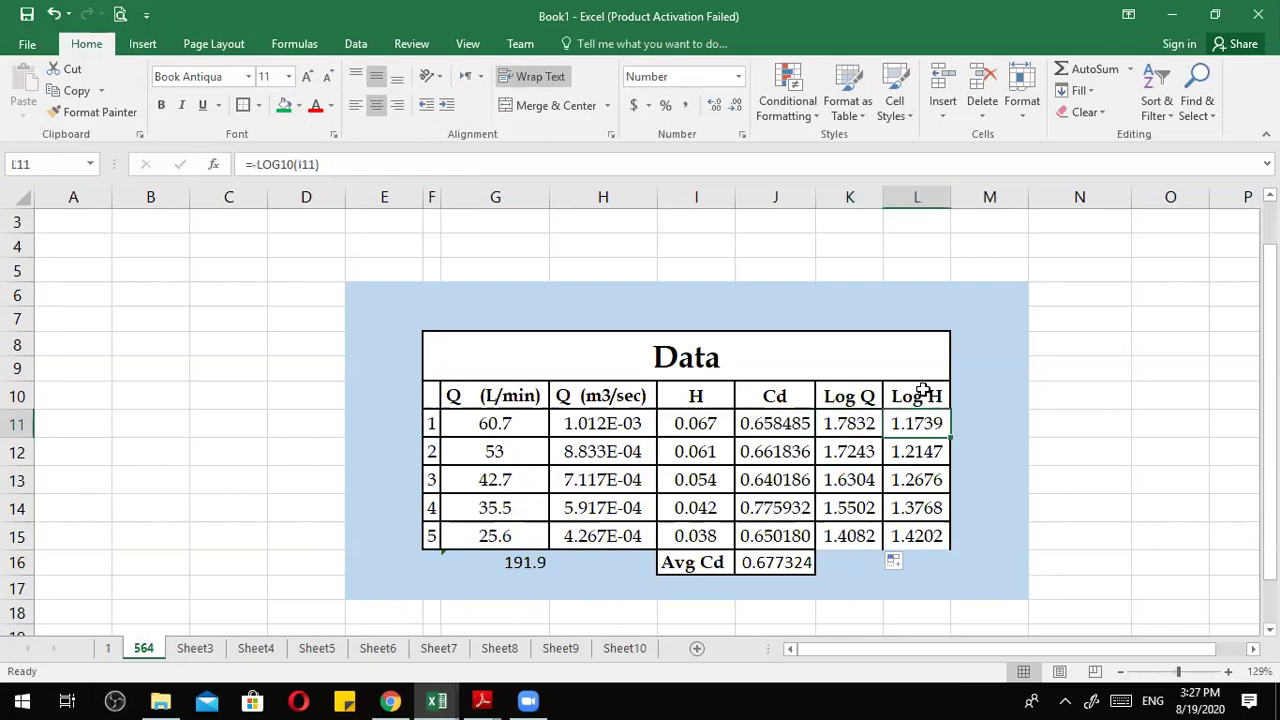
left_click_drag(920, 396, 928, 540)
key("Delete")
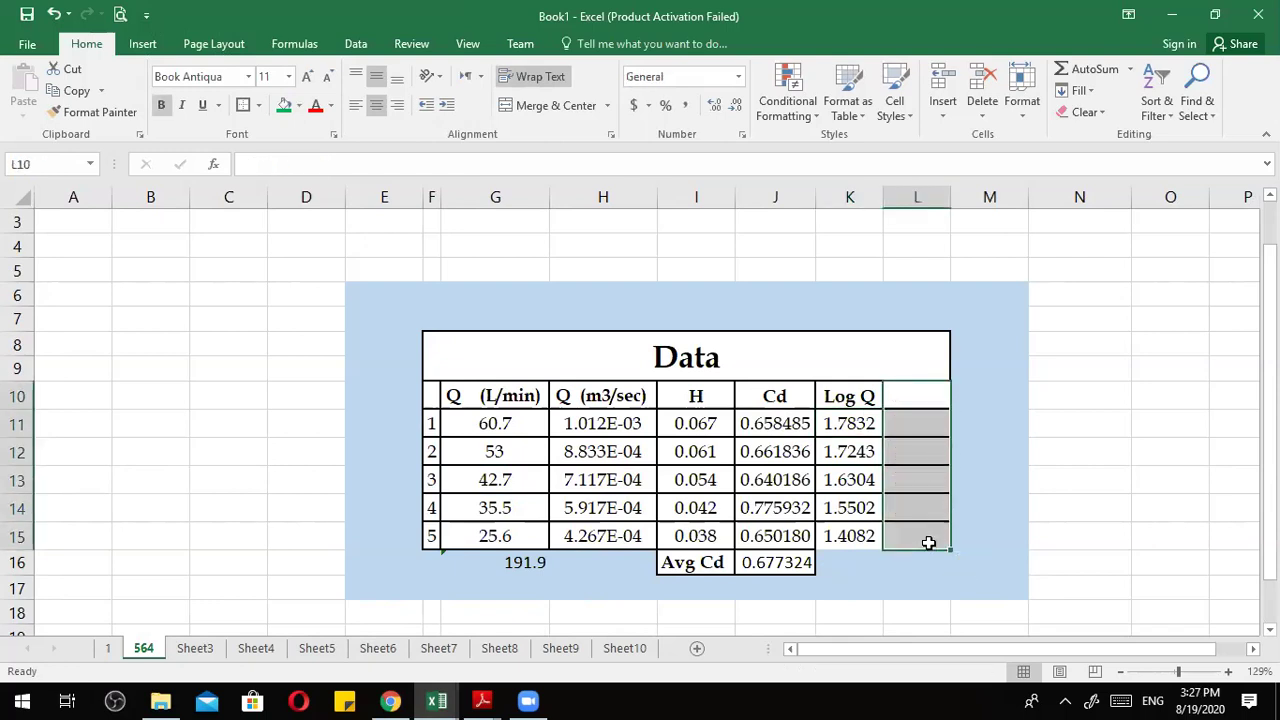
left_click(913, 394)
type("LN")
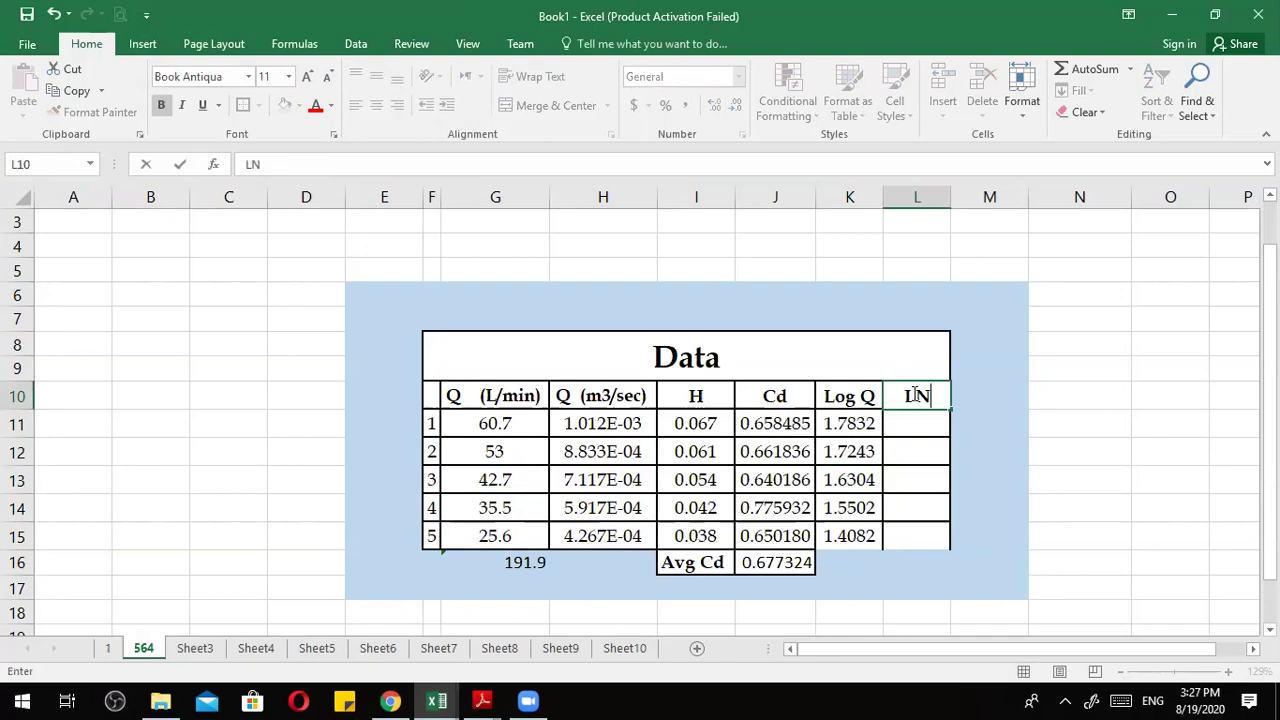
Enter =LN(G11) in cell L11 and fill it down to L15.
left_click(927, 420)
type("=")
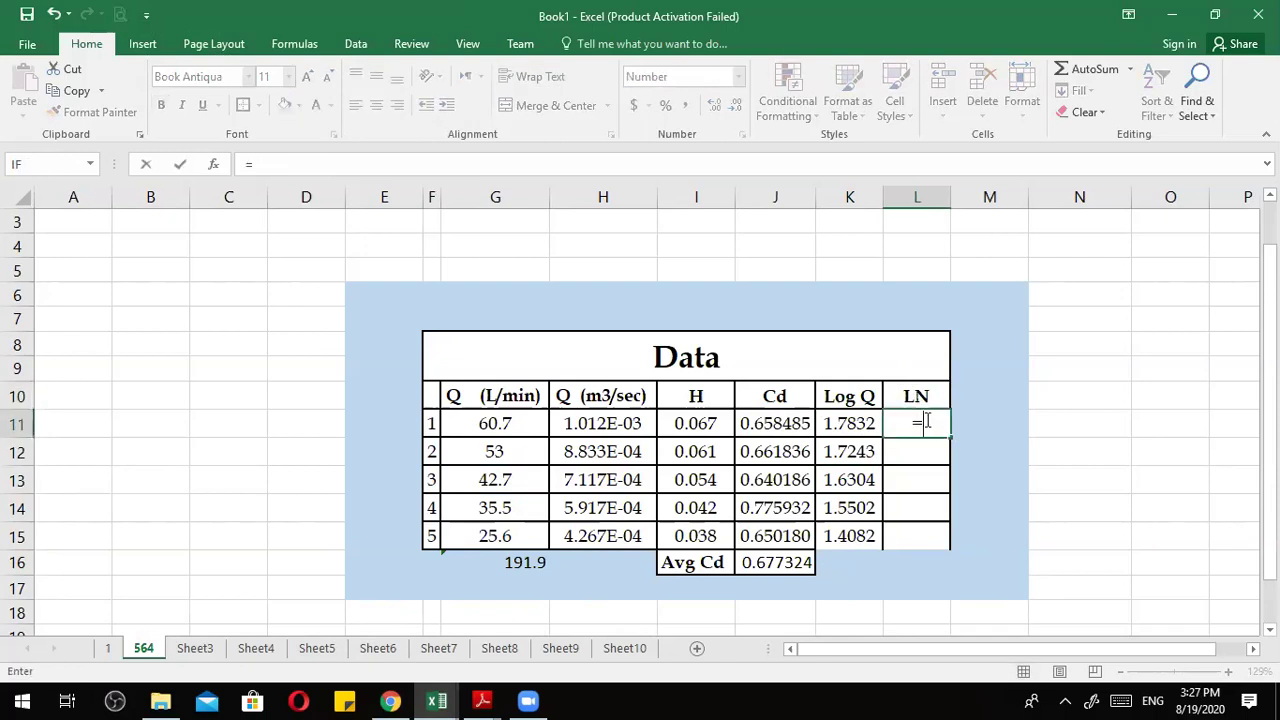
type("LN")
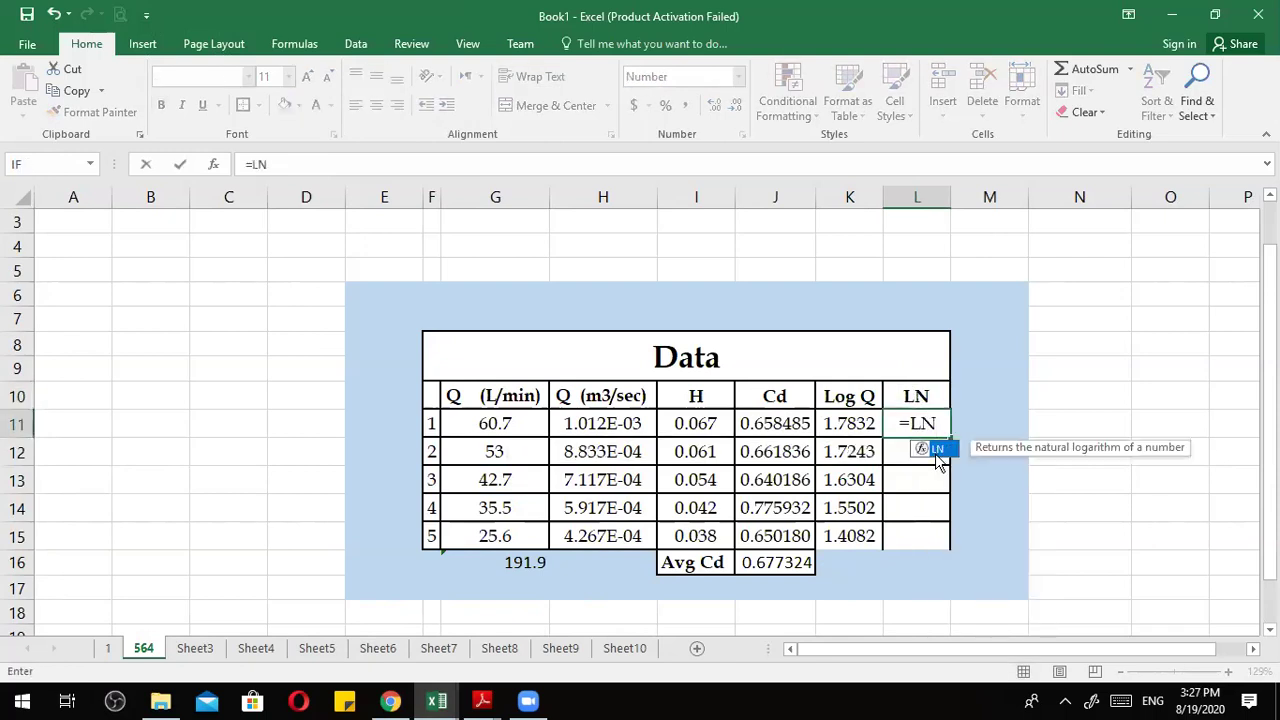
type("(")
left_click(495, 424)
type(")")
key("Return")
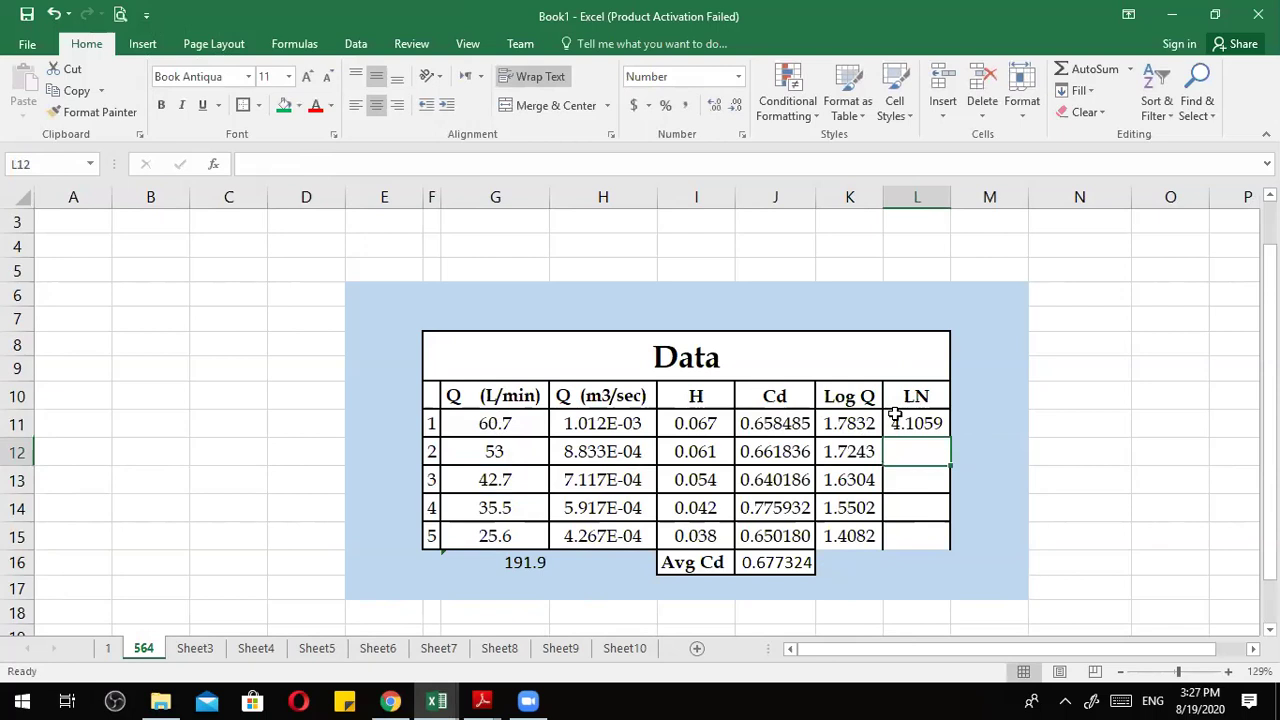
left_click(926, 421)
left_click_drag(951, 437, 929, 540)
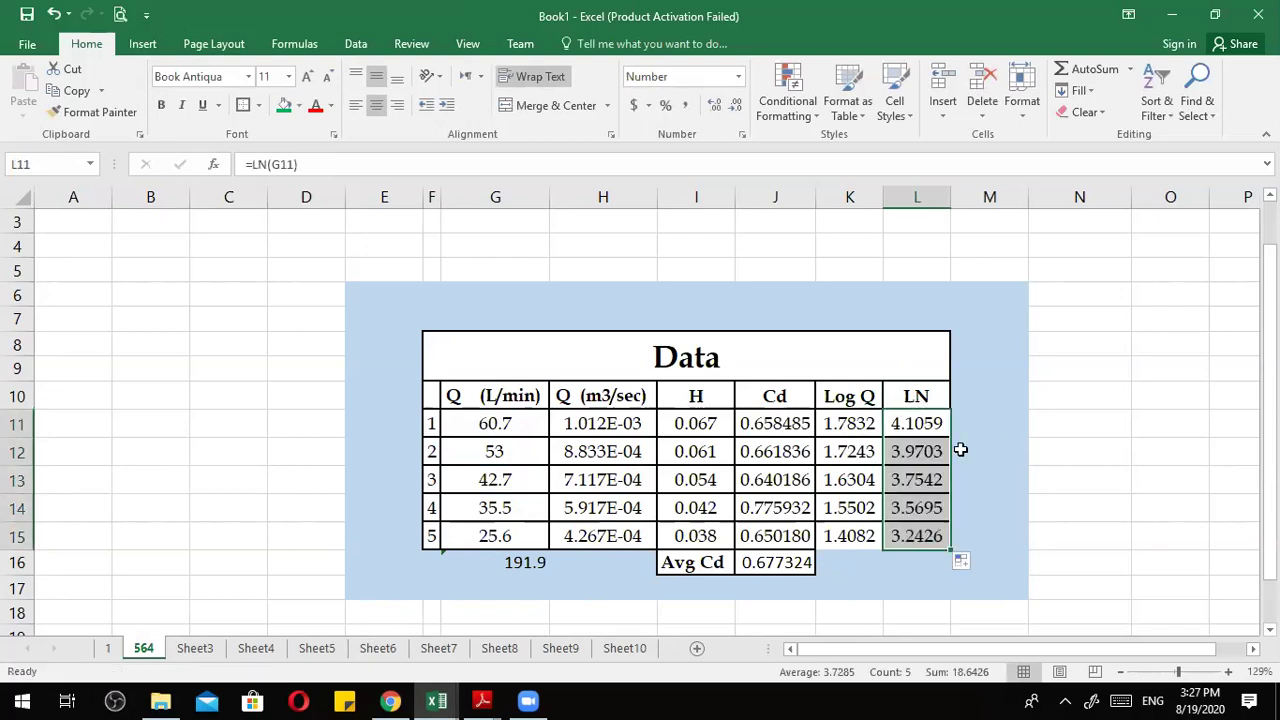
Enter the header LOG in cell M10, beside the LN column.
left_click(966, 394)
type("LO")
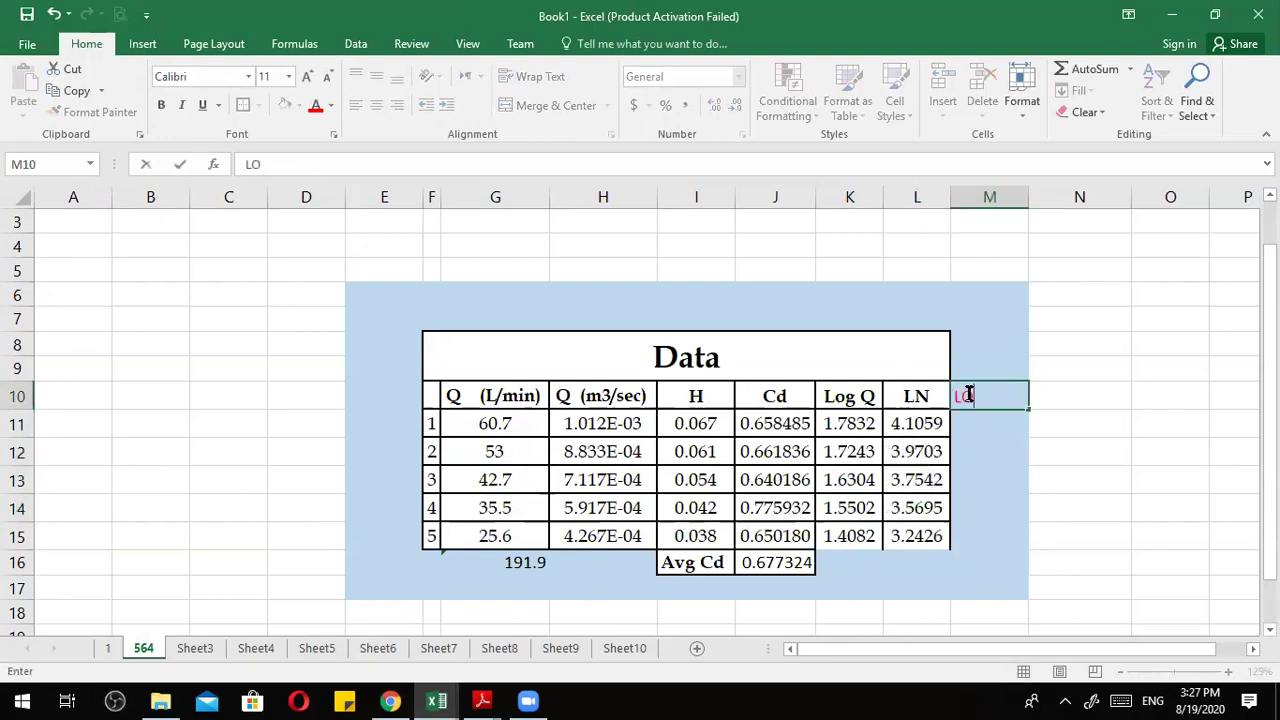
type("G")
left_click(986, 424)
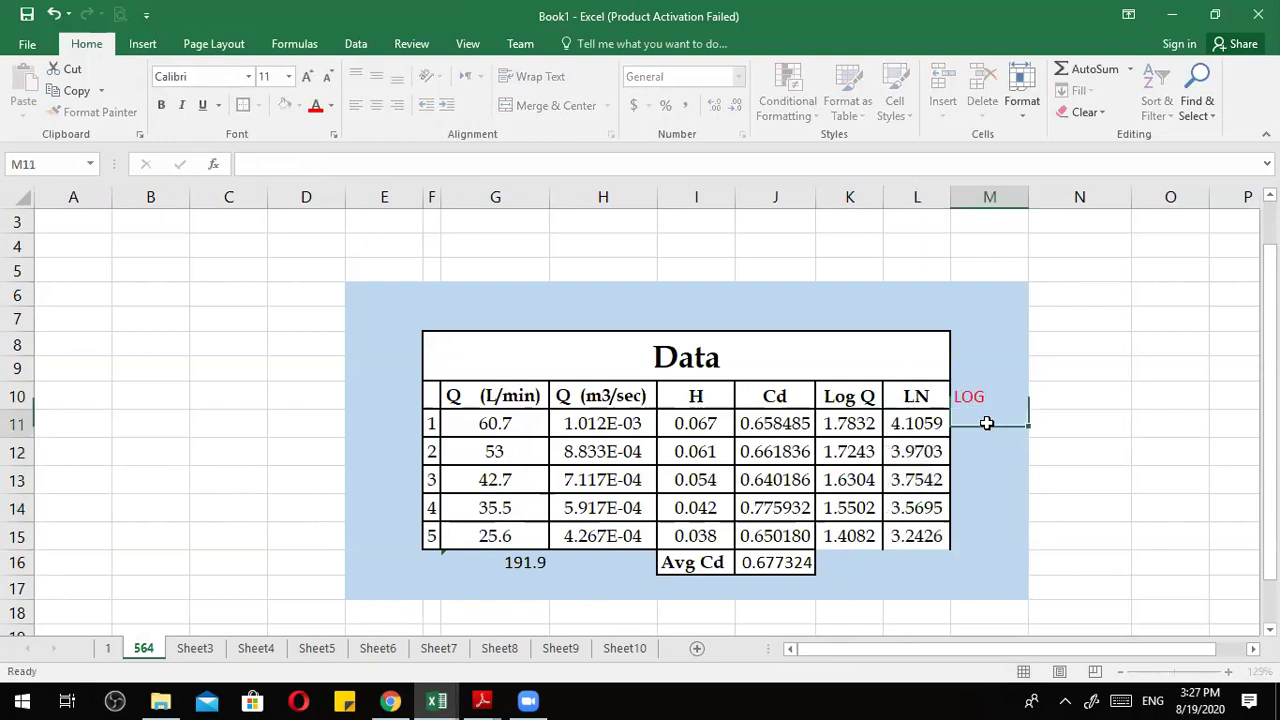
left_click(968, 397)
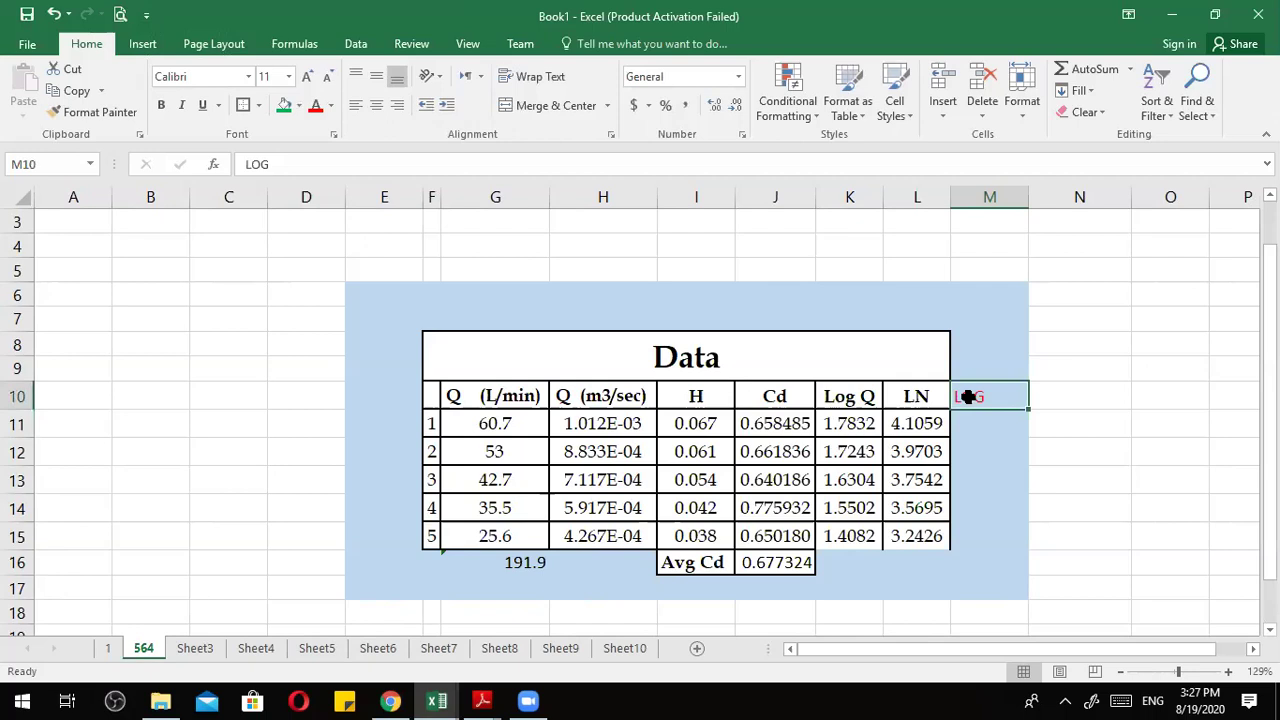
Enter the base-2 logarithm formula =LOG(G11,2) in cell M11 and fill it down to M15.
left_click(980, 434)
double_click(982, 428)
type("=")
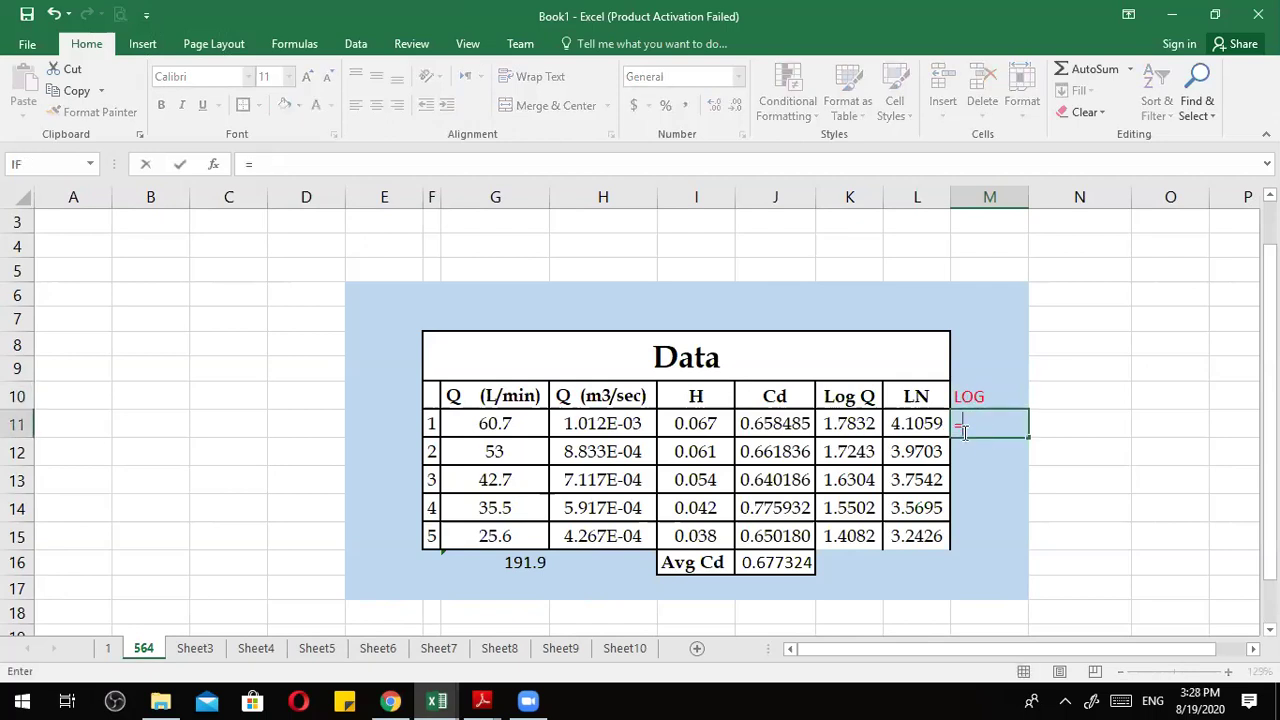
type("LO")
double_click(1016, 452)
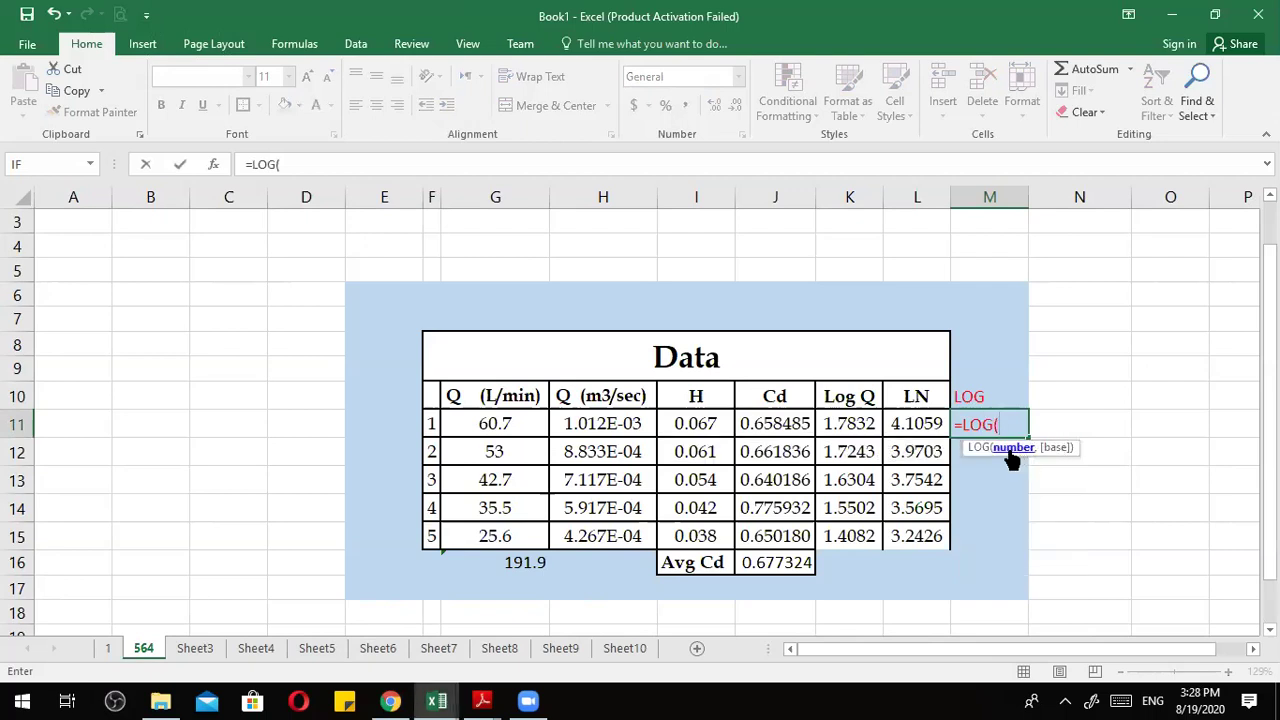
left_click(515, 426)
type(",2")
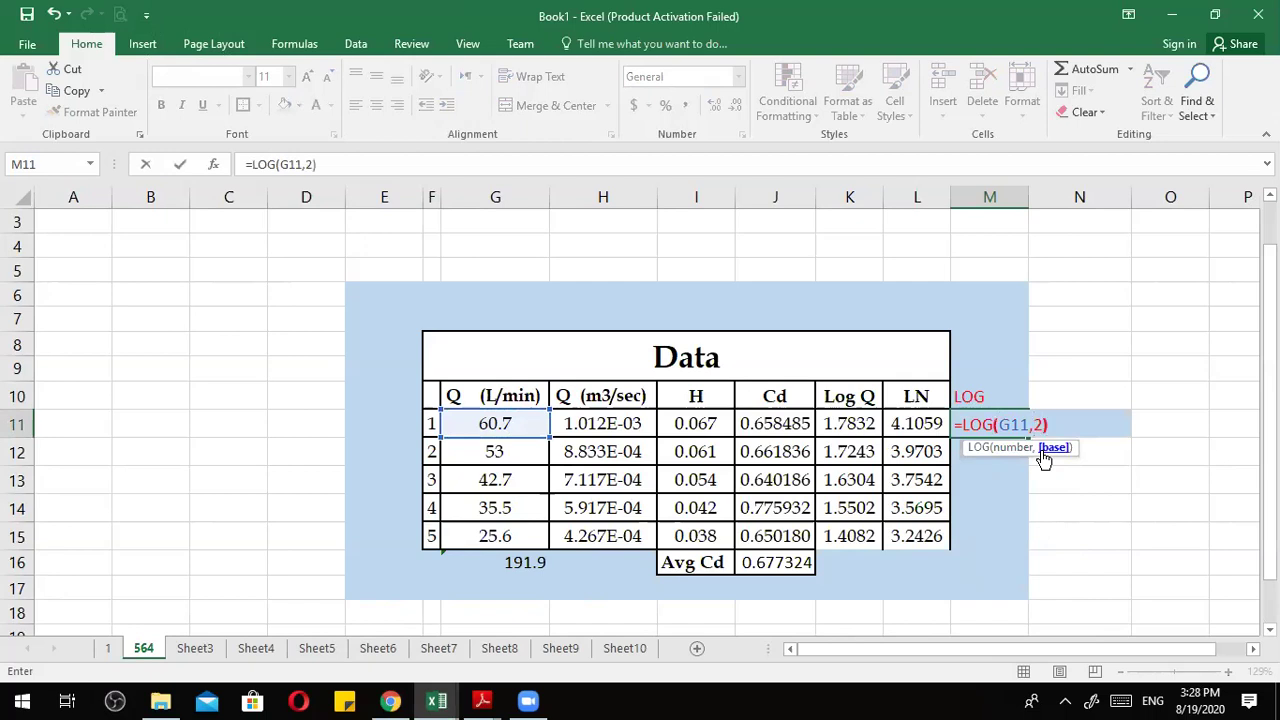
key("Return")
left_click(1020, 437)
left_click_drag(1027, 436, 1000, 545)
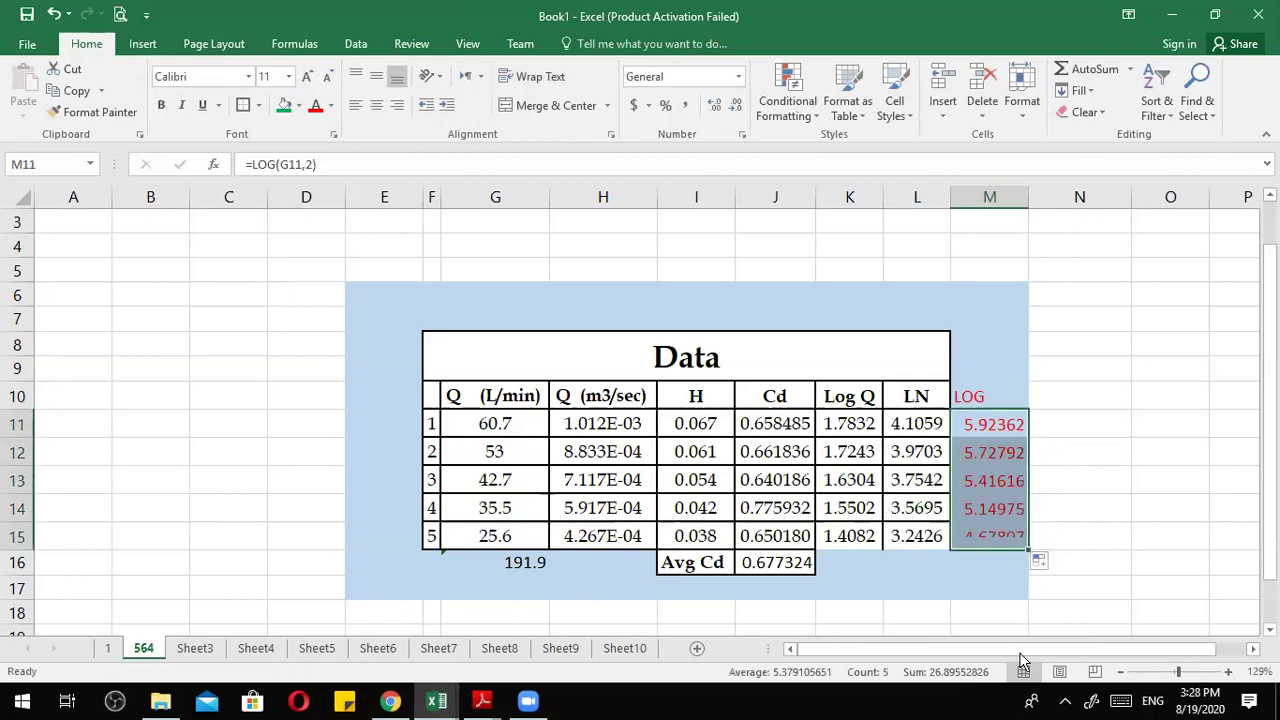
left_click(960, 580)
Change the logarithm base in M11 to 10 so the formula reads =LOG(G11,10), and compare it with K11.
double_click(1000, 424)
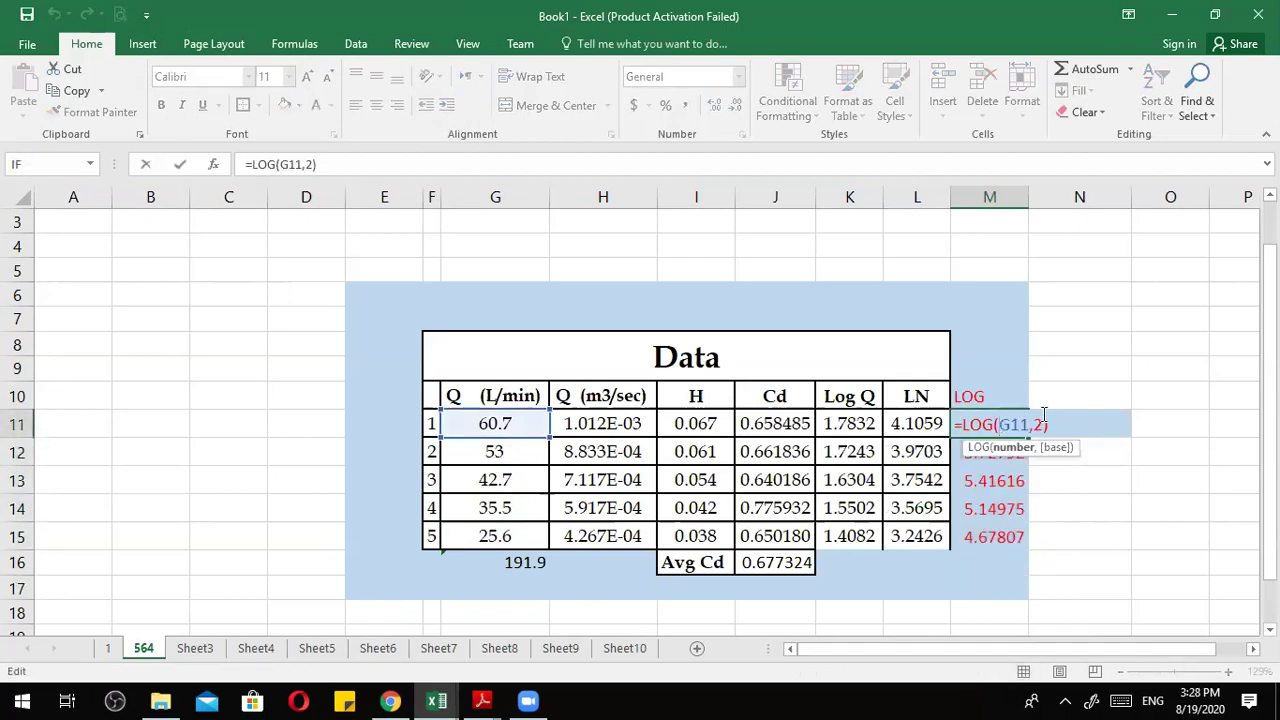
left_click(1035, 420)
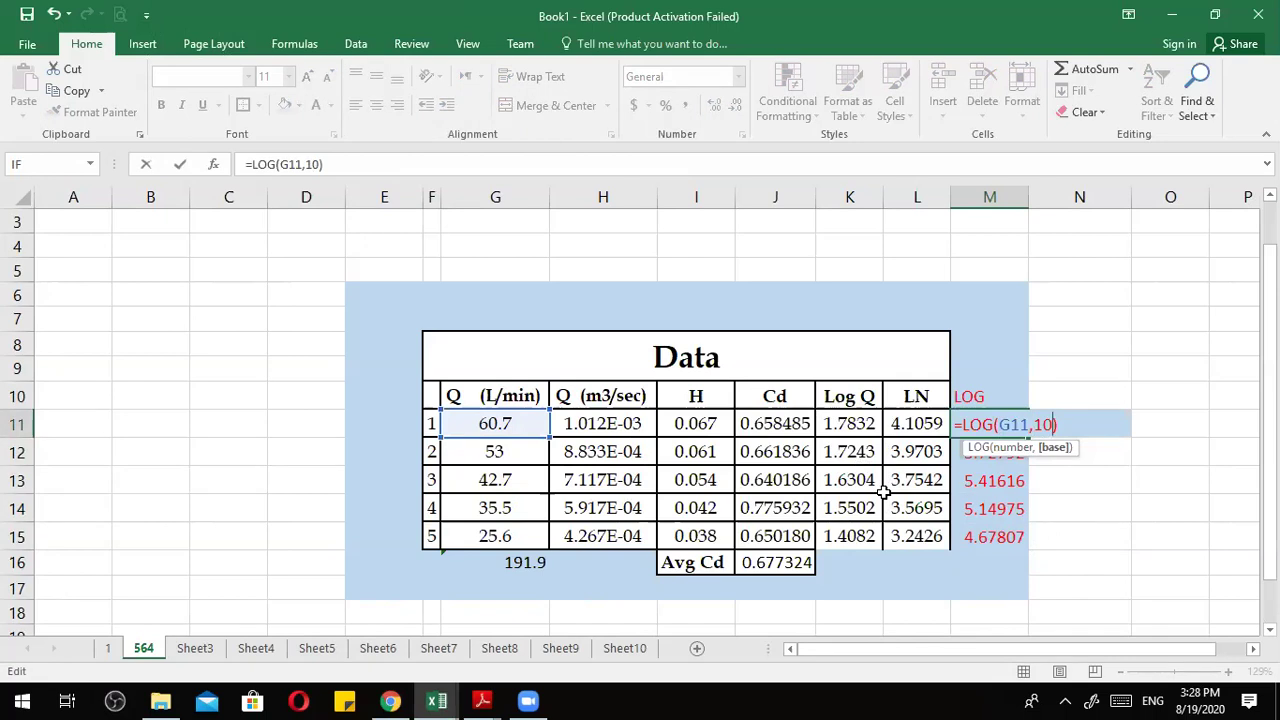
key("Return")
left_click(980, 428)
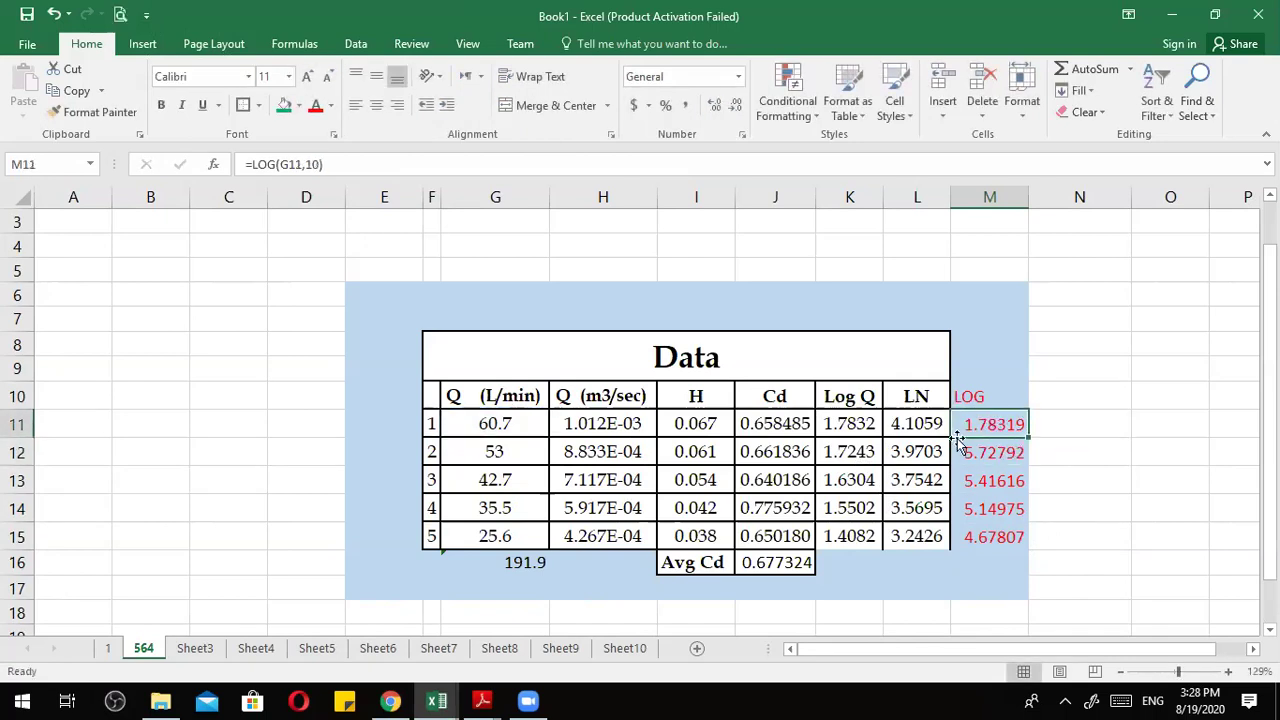
left_click(816, 432)
Format the number in M11 to show four decimal places and compare it with the Log Q value in K11.
left_click(1003, 422)
left_click(716, 103)
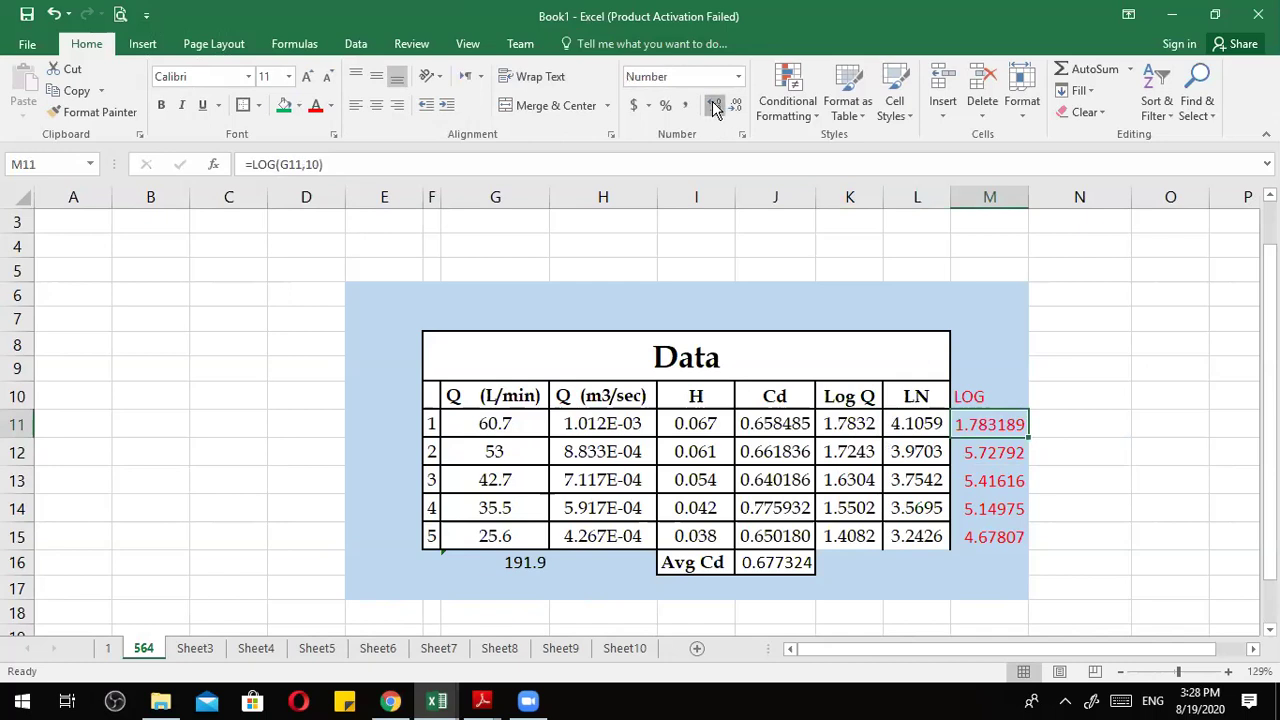
left_click(716, 103)
left_click(737, 106)
left_click(740, 109)
left_click(740, 109)
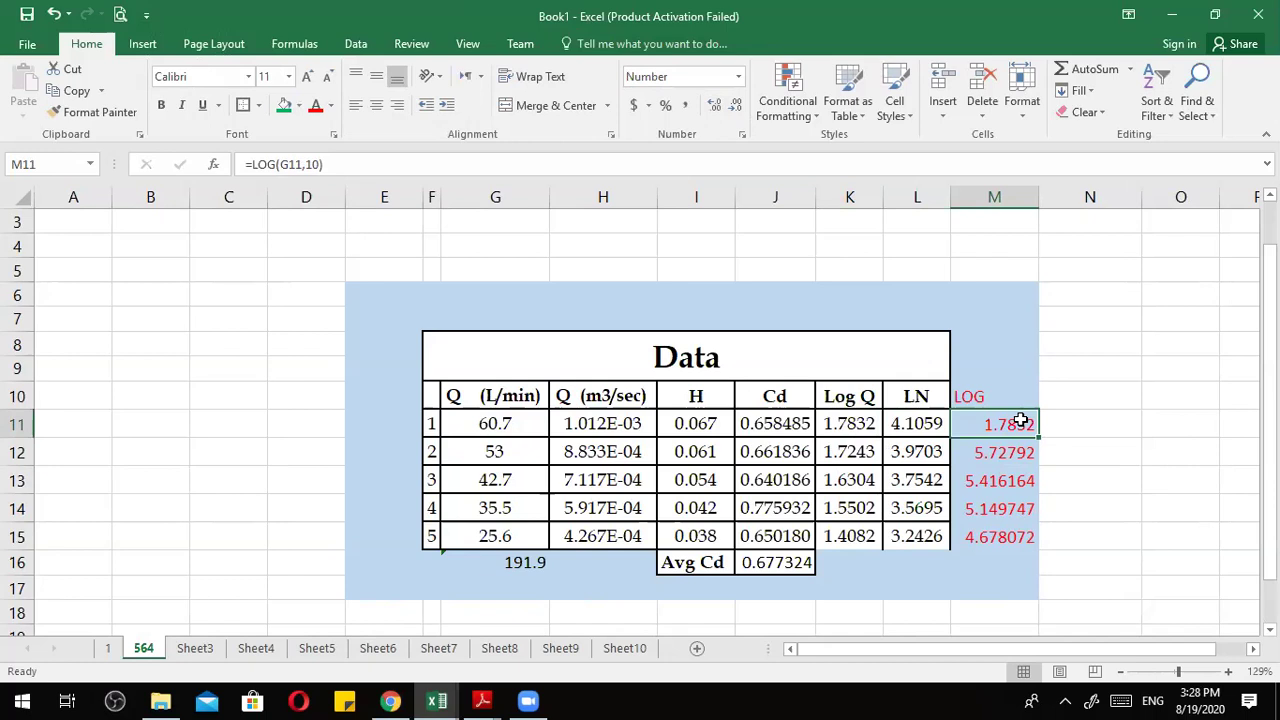
left_click(857, 422)
left_click(1004, 426)
scroll(1031, 416, "down", 2)
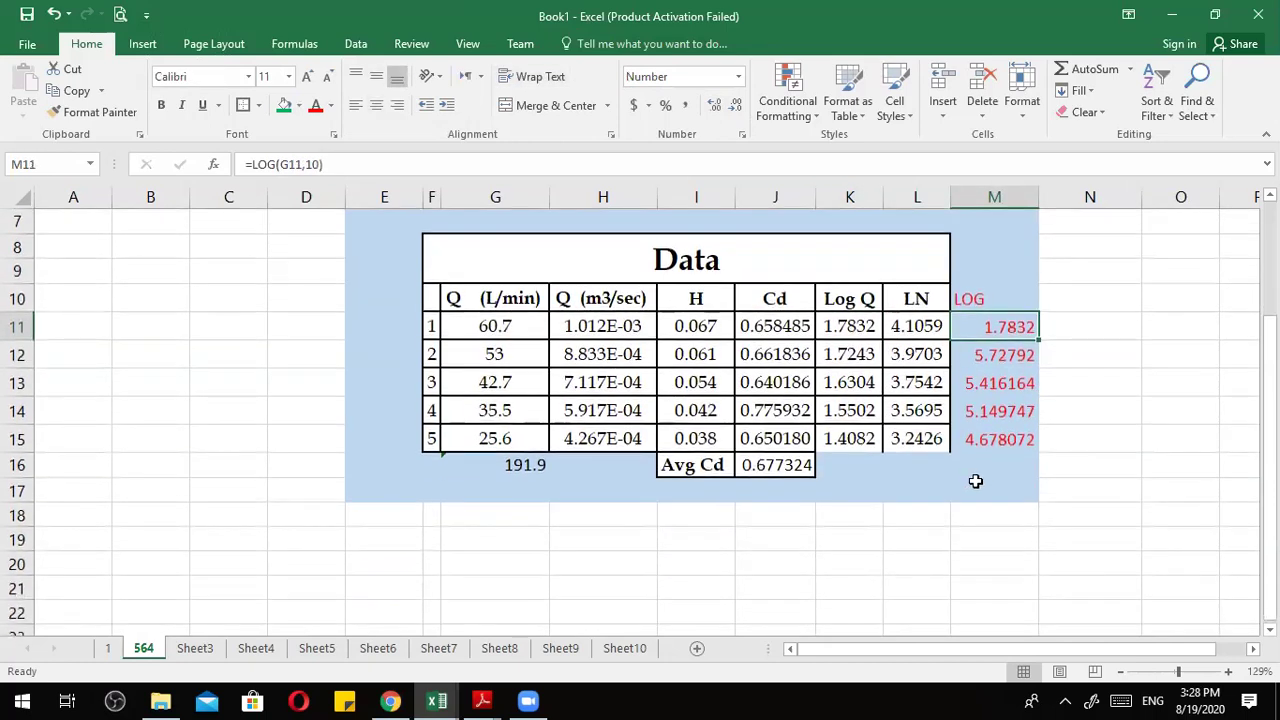
left_click(1079, 296)
type("=")
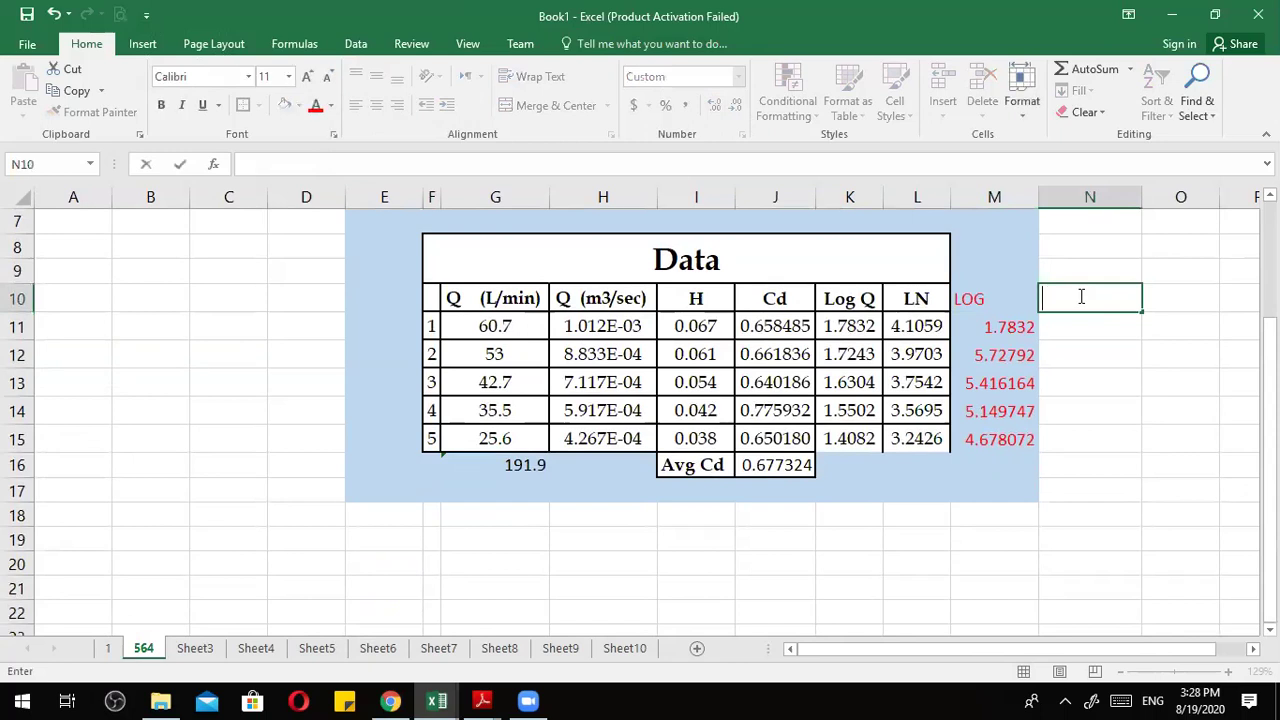
key("Escape")
Calculate the standard deviation of the Q (L/min) values in cell G17 with =STDEVA(G11:G15) and review the formula.
left_click(494, 491)
type("=STE")
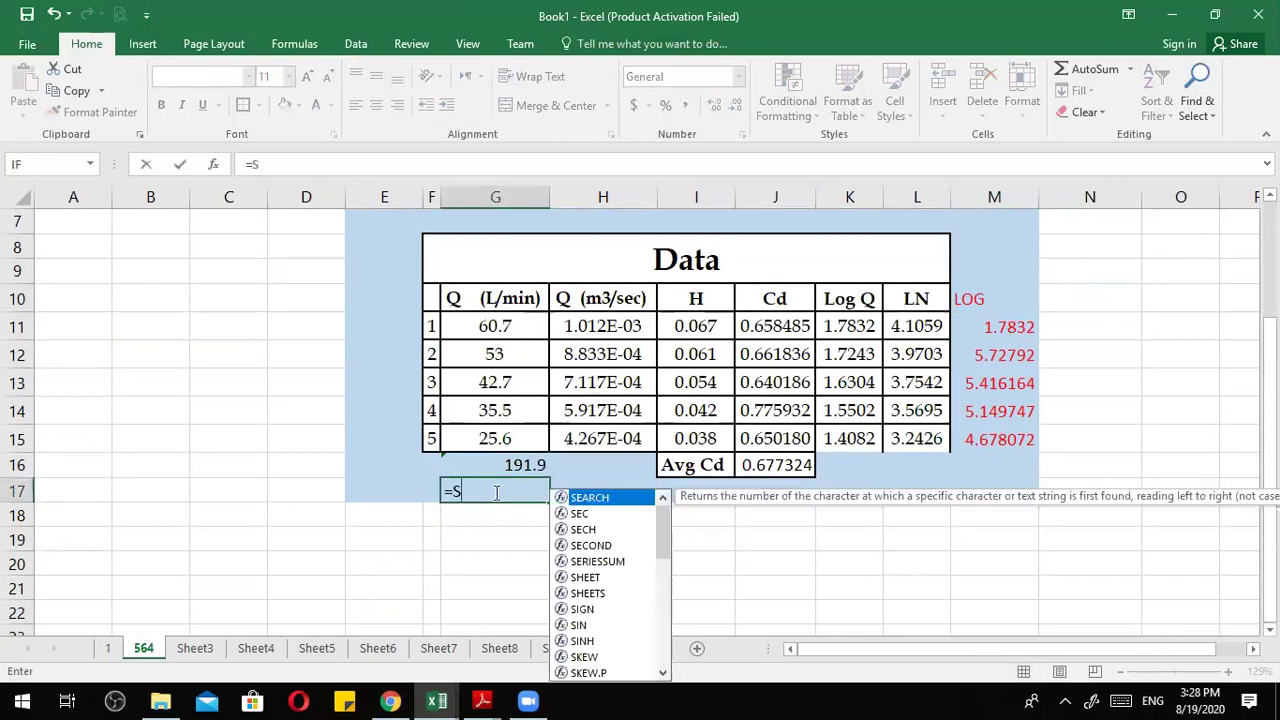
key("BackSpace")
key("Down")
key("Down")
type("D")
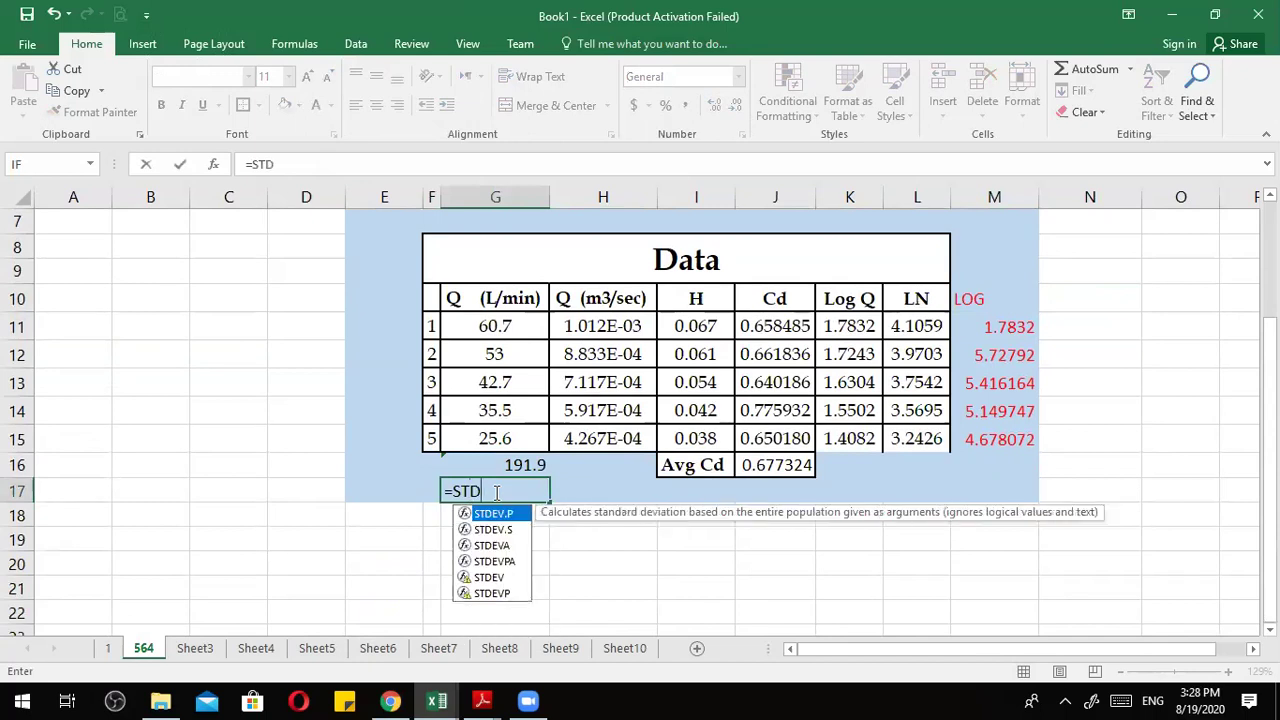
left_click(497, 547)
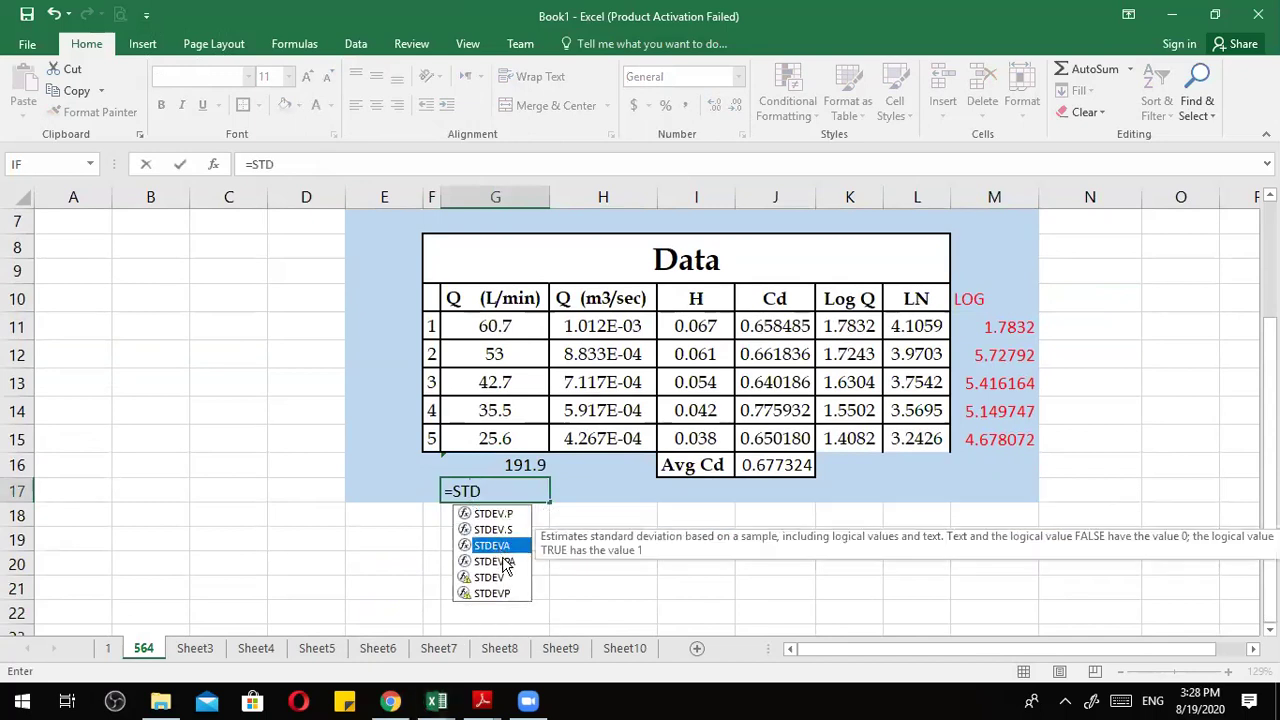
double_click(495, 545)
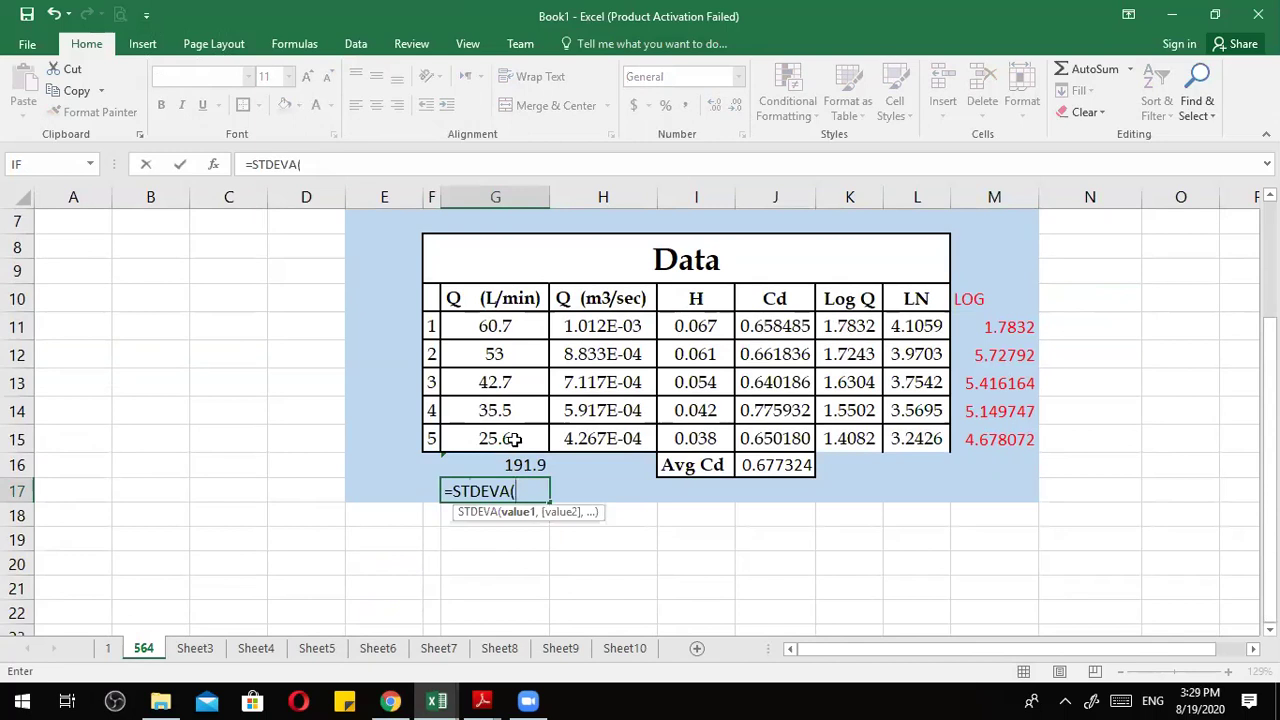
left_click_drag(496, 334, 499, 432)
type(")")
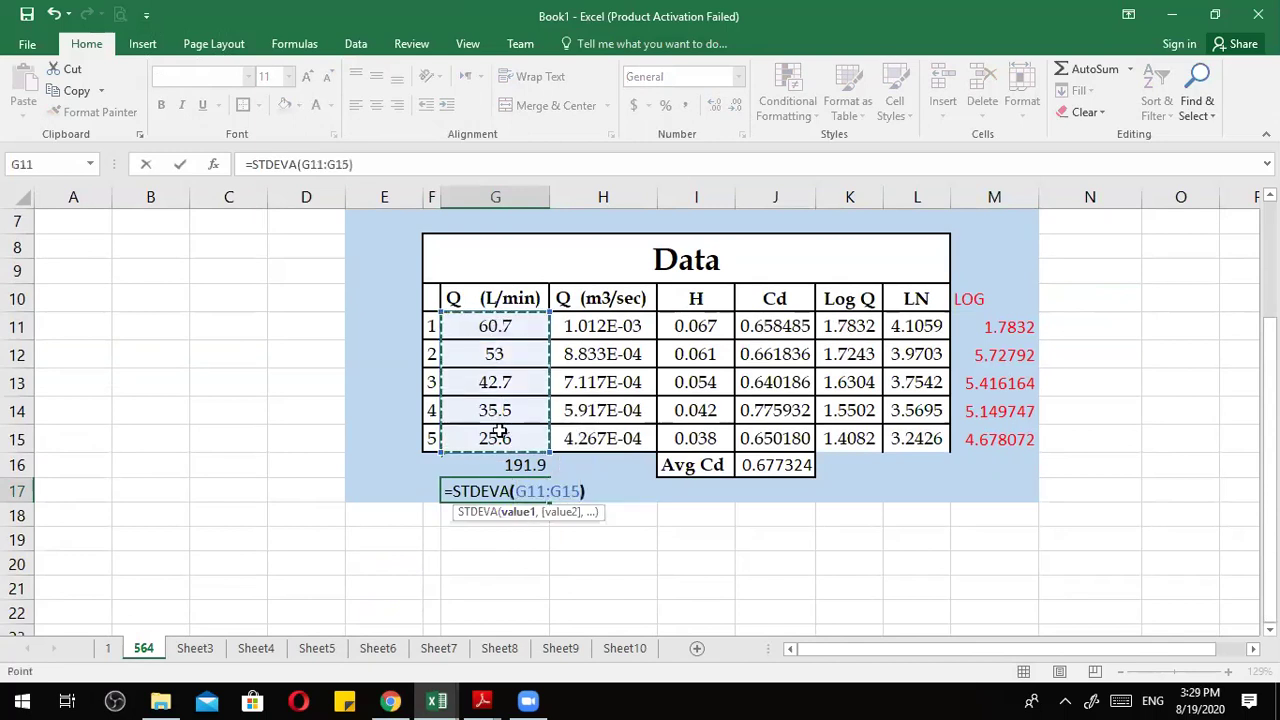
key("Return")
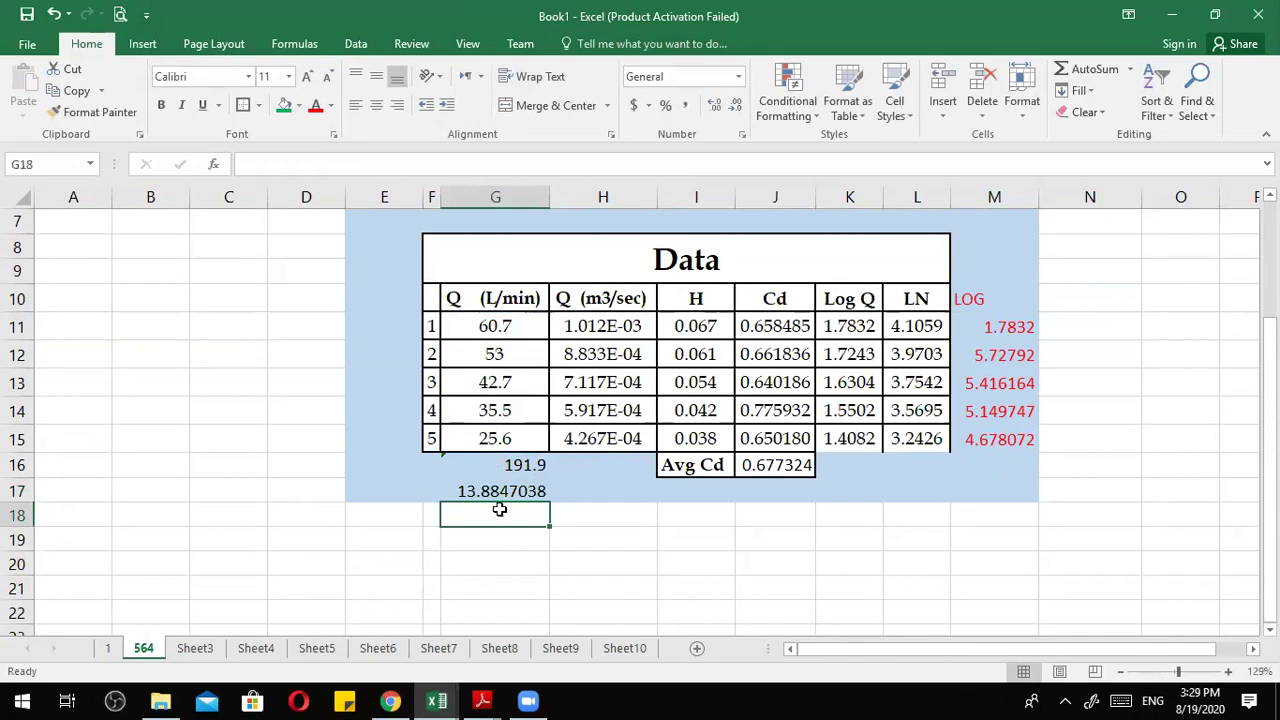
left_click(499, 492)
Clear the LOG column in M10:M15 and the sum and standard deviation formulas in G16:G17 below the table.
scroll(1087, 406, "up", 2)
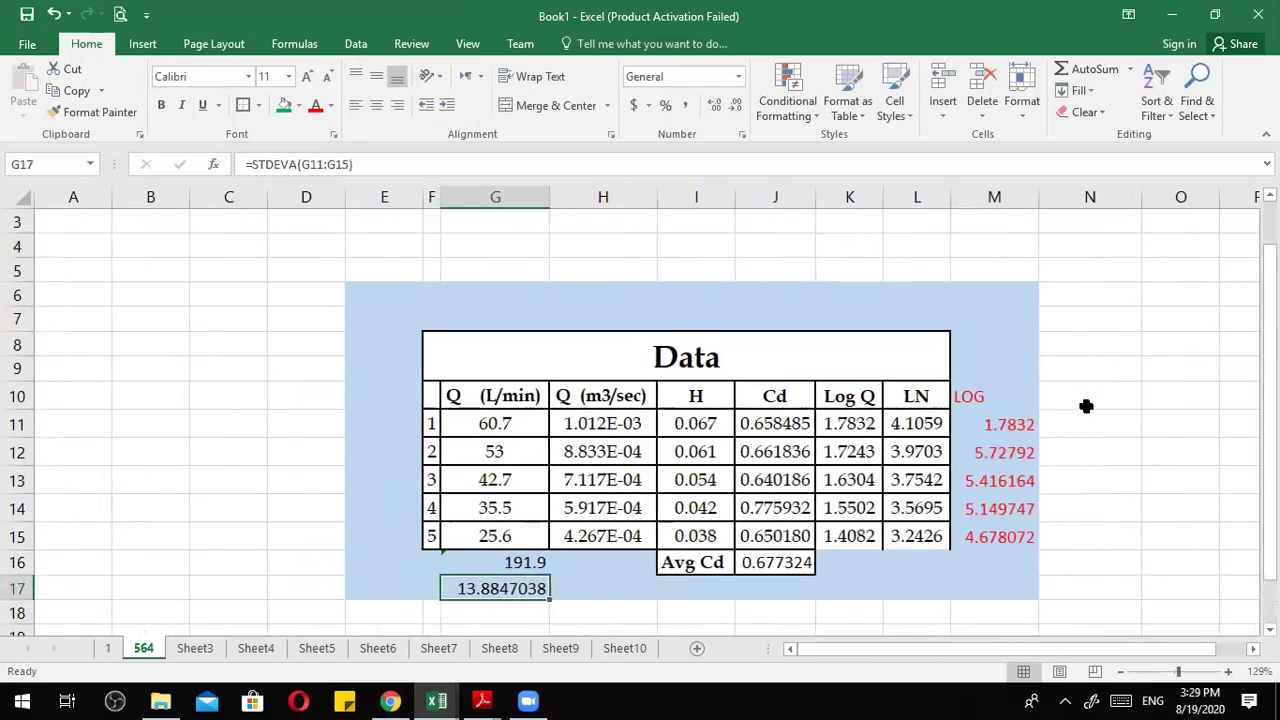
scroll(1086, 403, "down", 1)
left_click_drag(1037, 326, 986, 503)
key("Delete")
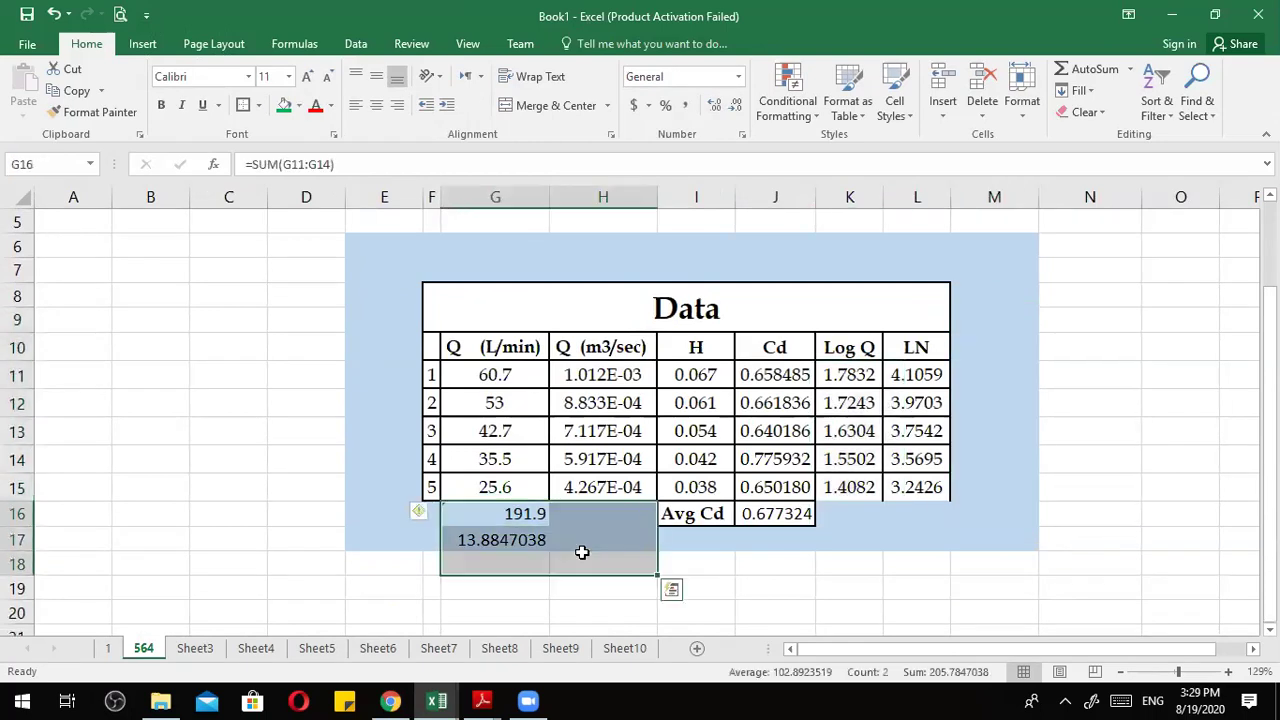
key("Delete")
left_click(686, 425)
View the recommended charts for the Data table in the Insert Chart dialog, then close it without inserting one.
scroll(746, 490, "right", 1)
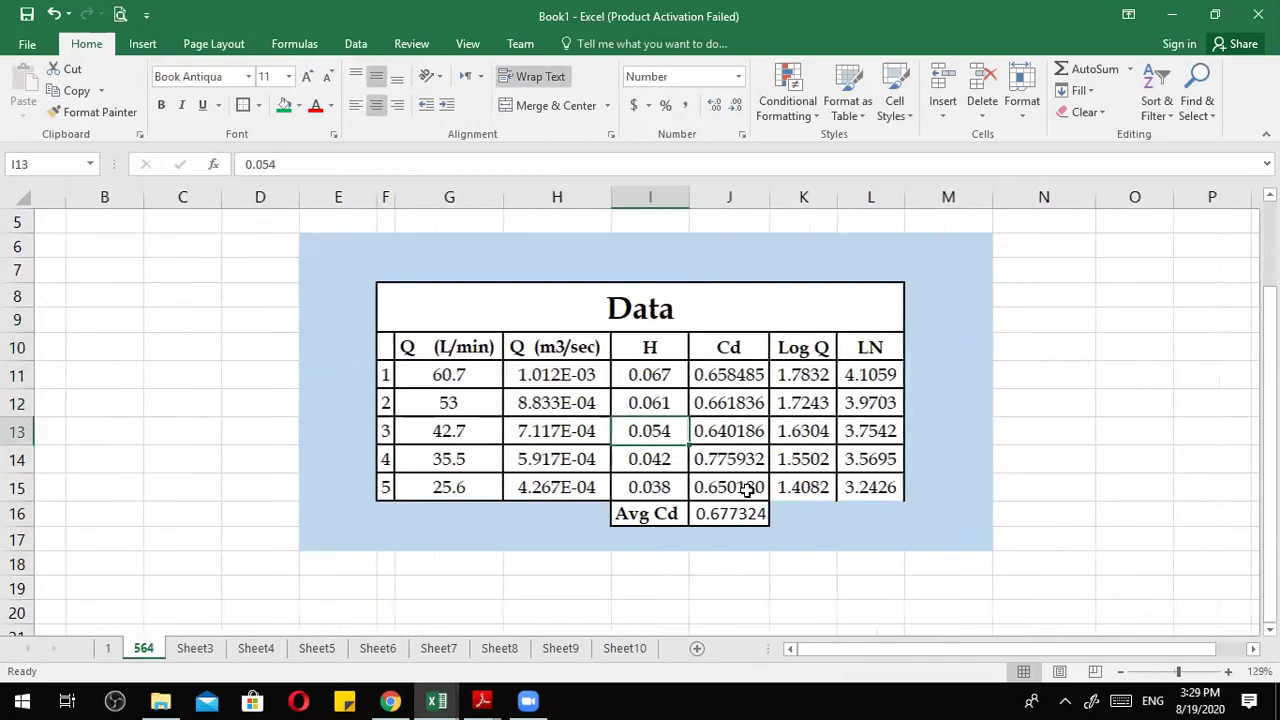
scroll(746, 490, "up", 1)
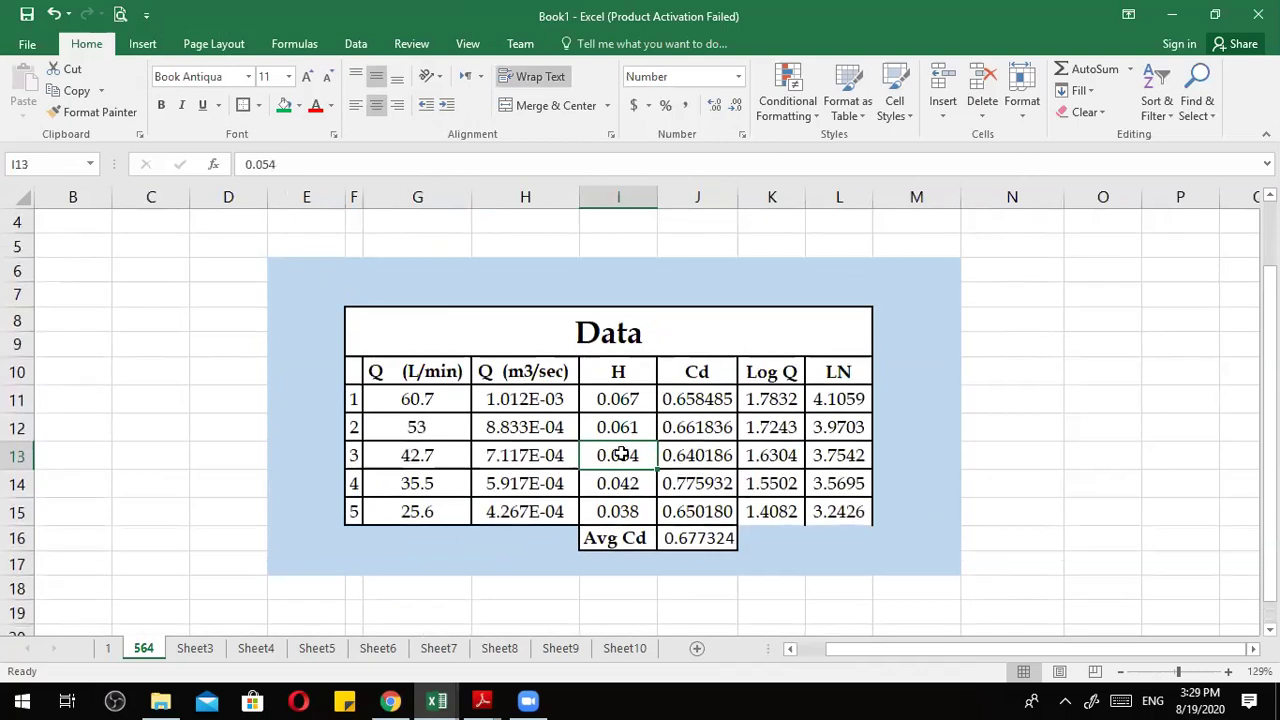
scroll(620, 451, "down", 3, "ctrl")
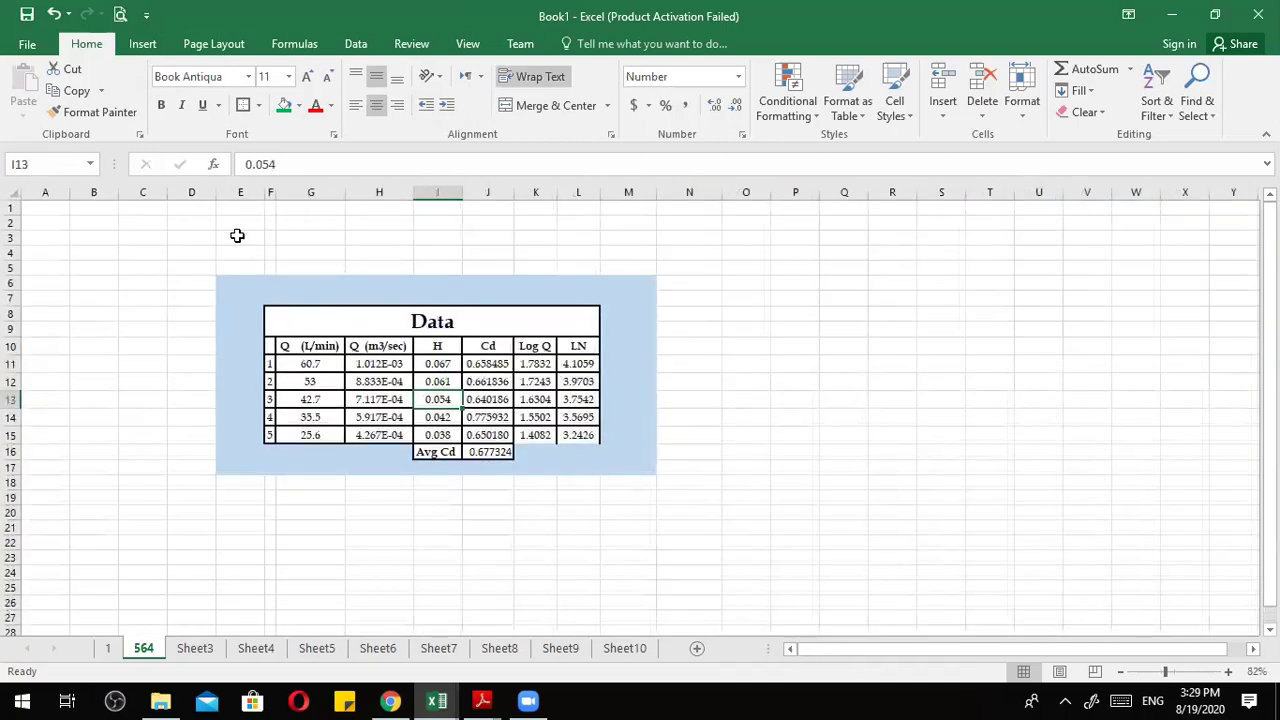
left_click(143, 44)
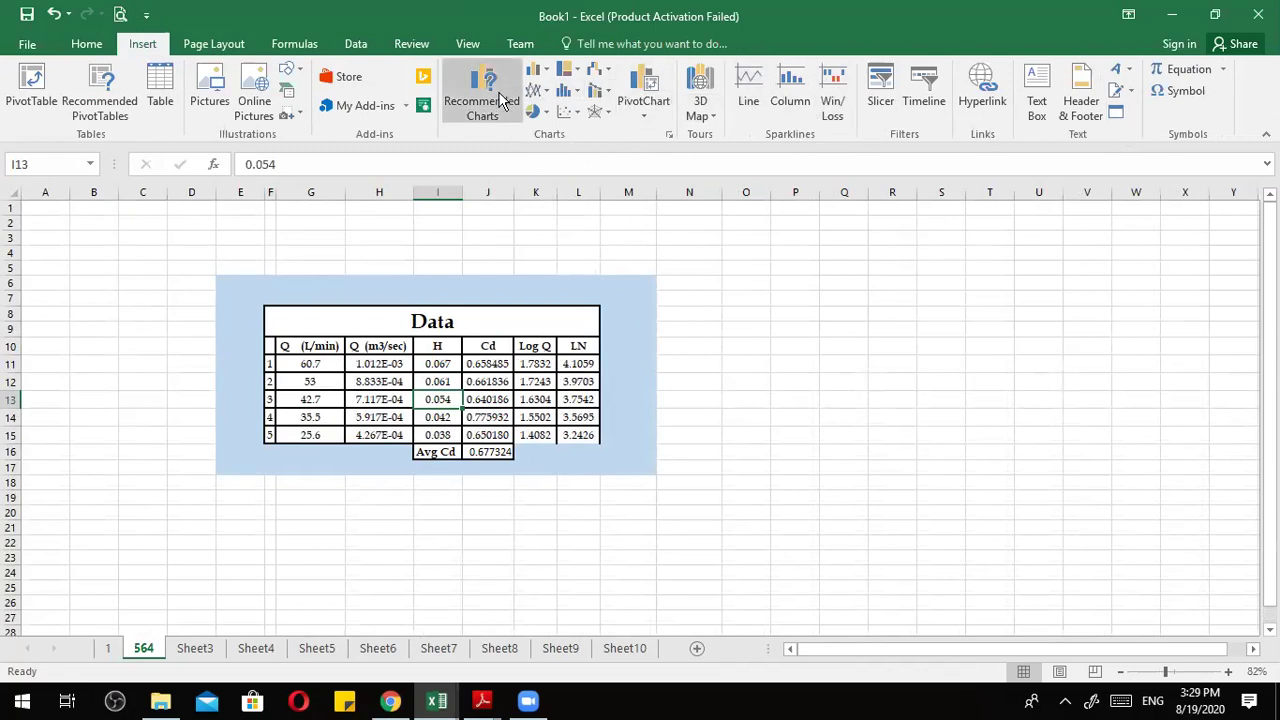
left_click(669, 134)
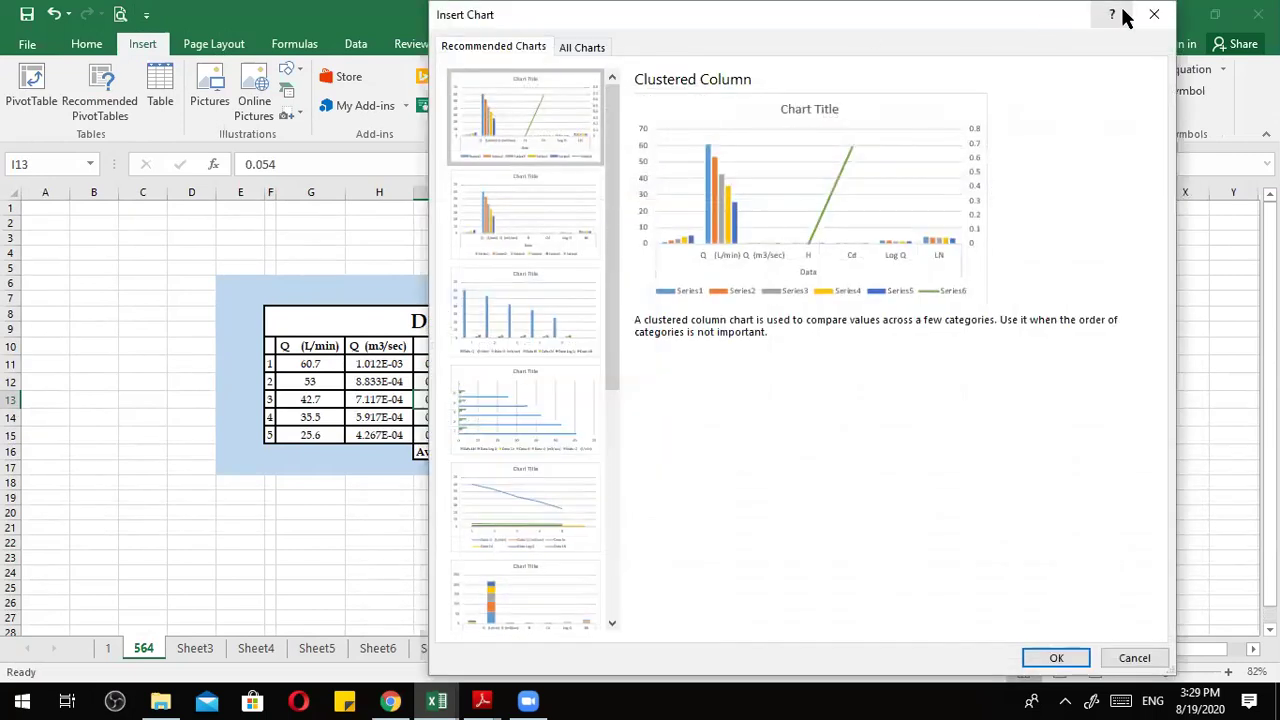
left_click(1154, 14)
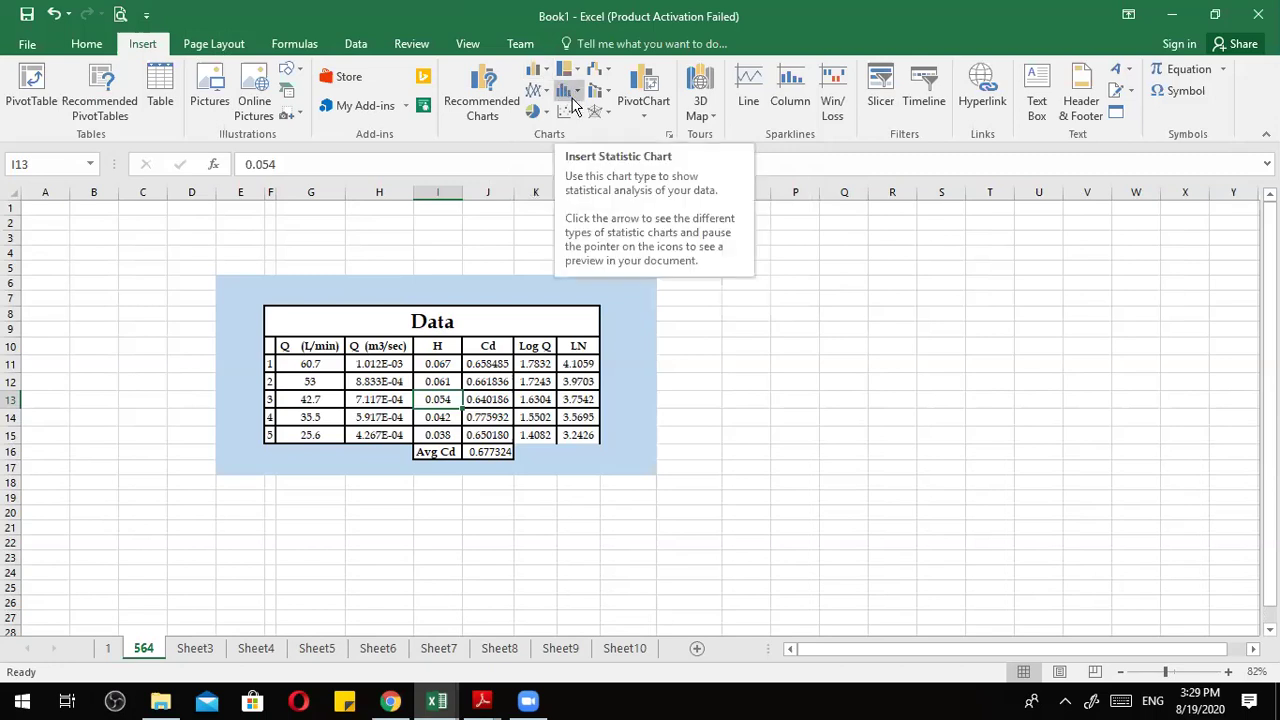
Look through the statistic, column and bar, waterfall and stock, line, combo and pie chart types, previewing them on the table data.
left_click(573, 93)
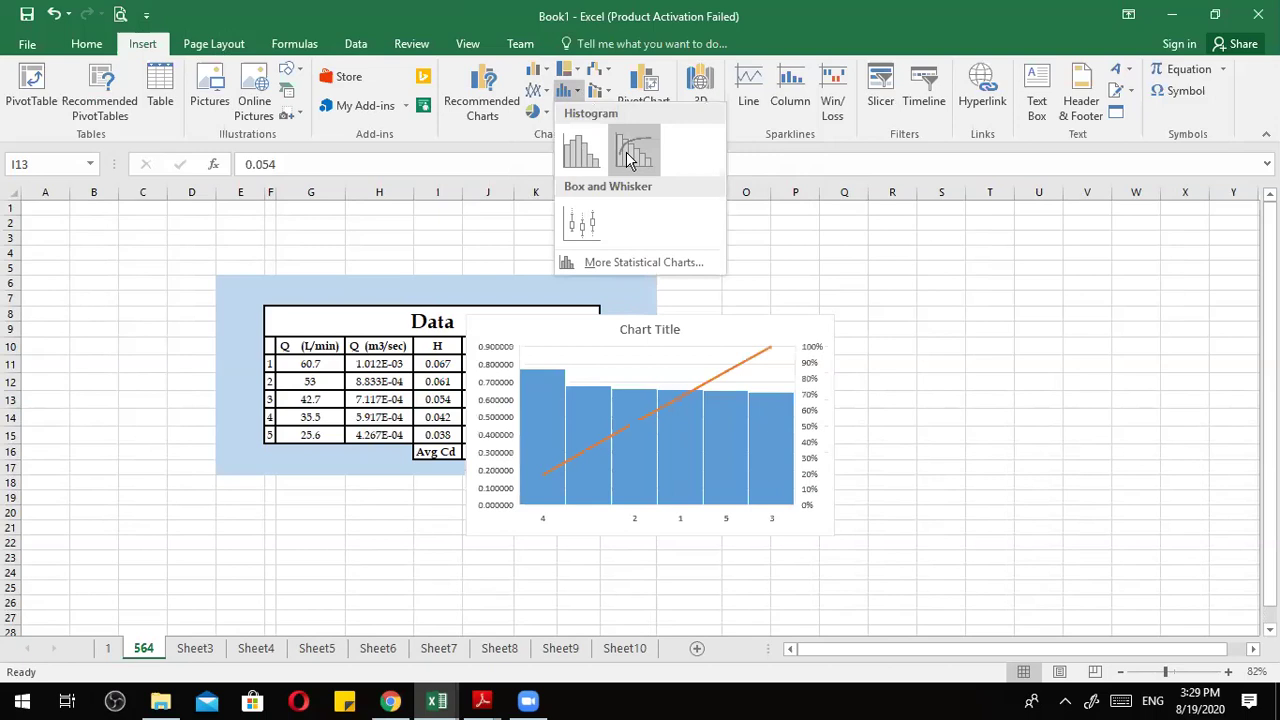
left_click(538, 72)
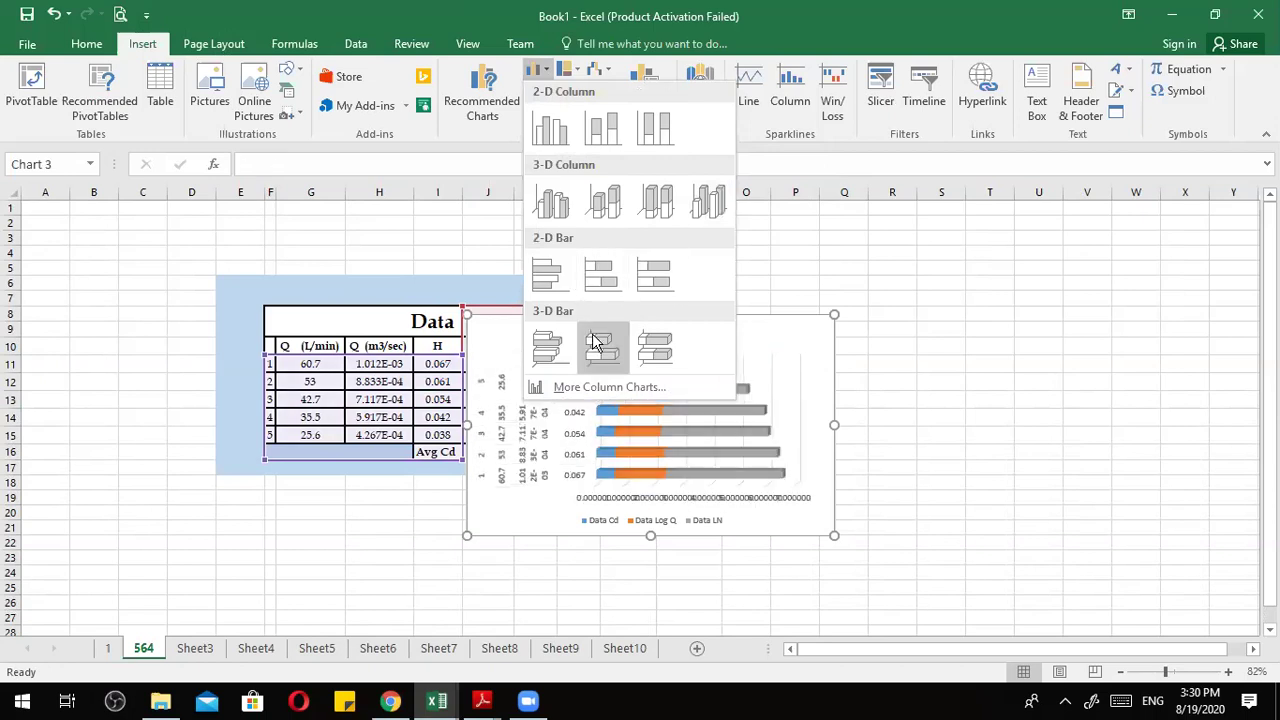
left_click(598, 70)
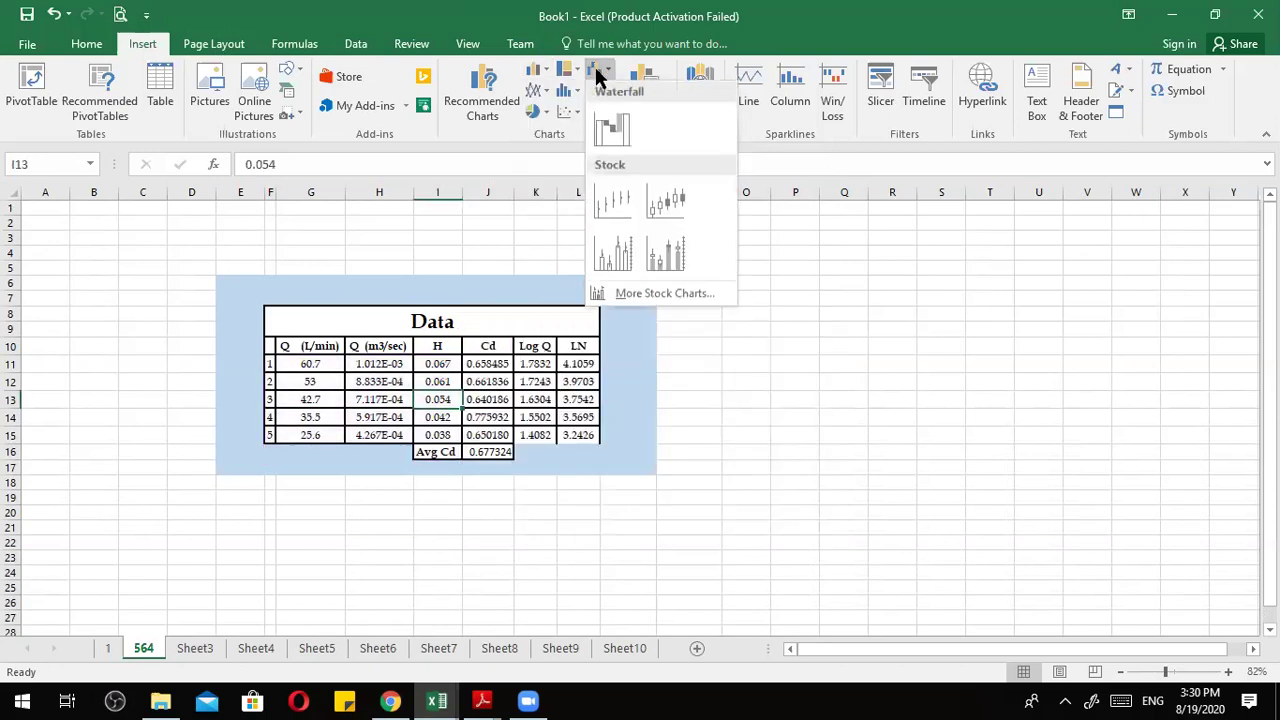
left_click(542, 92)
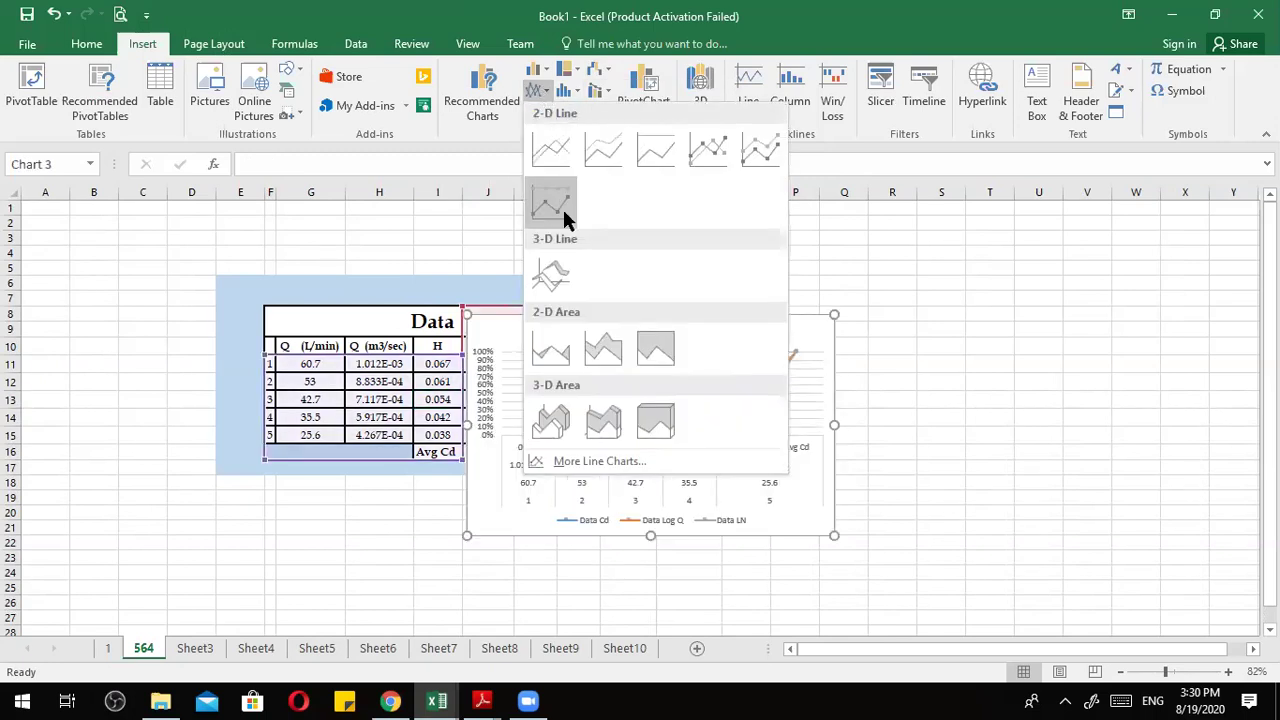
left_click(828, 240)
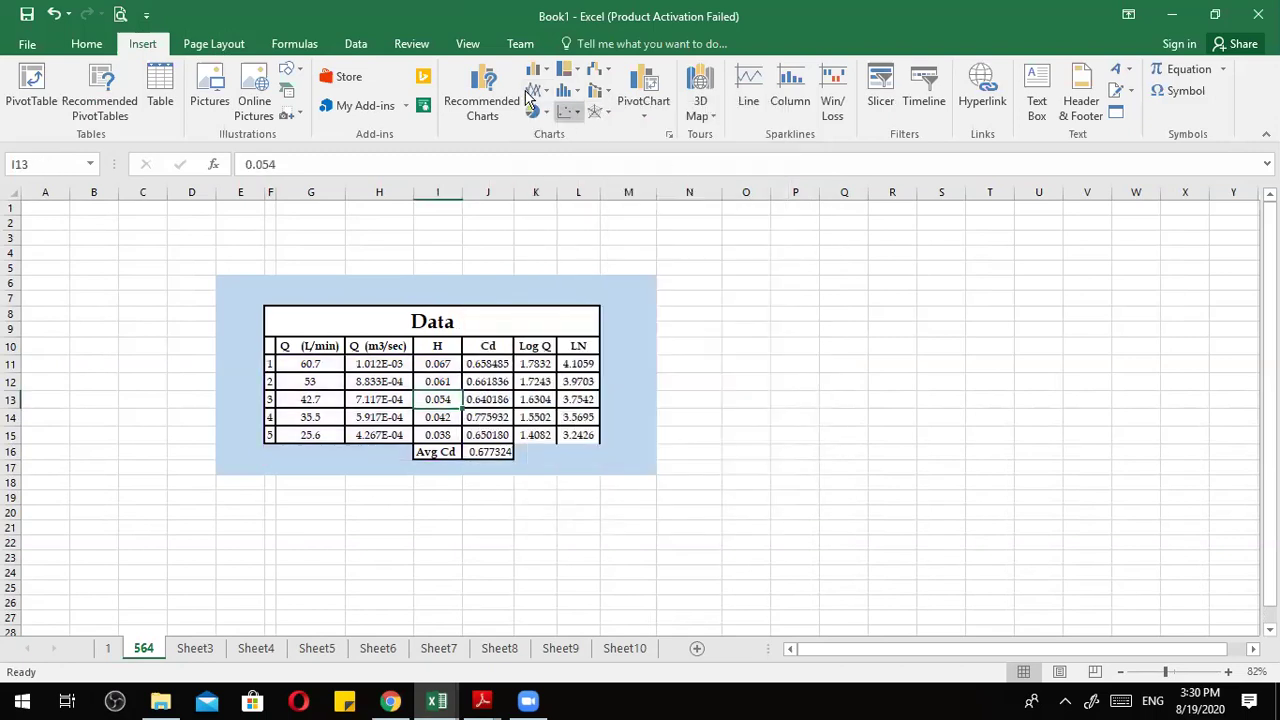
left_click(570, 90)
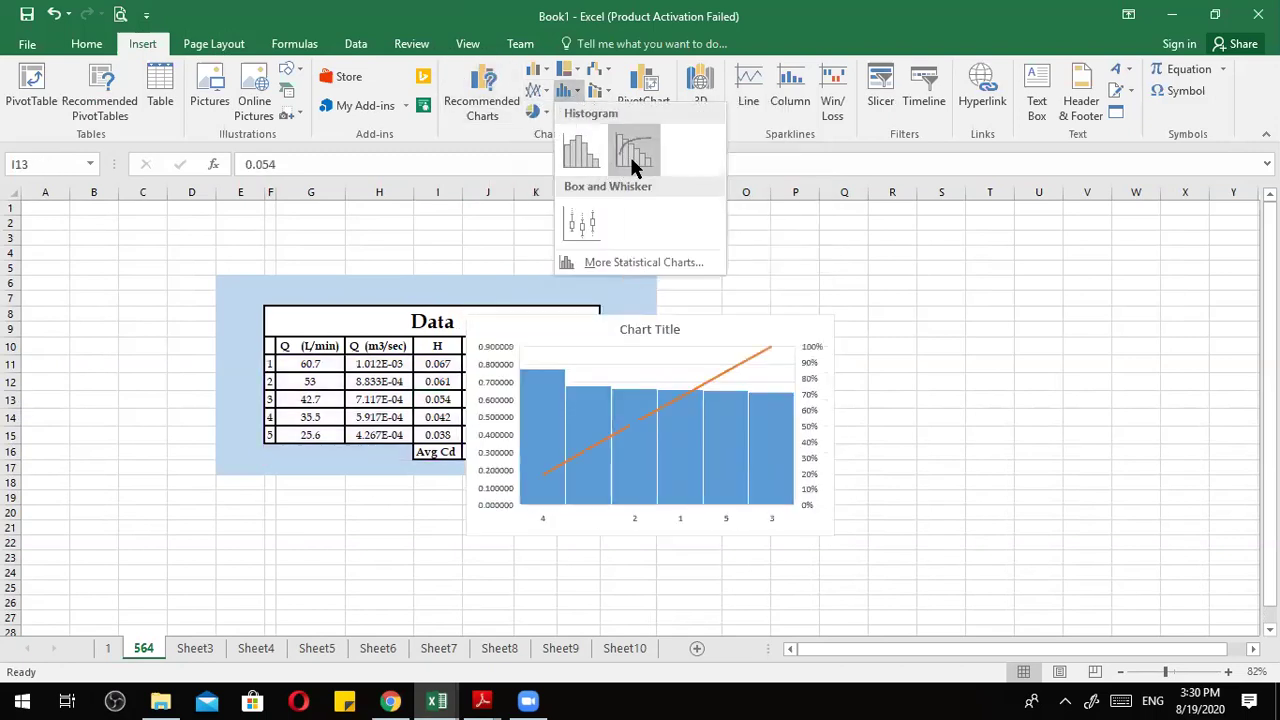
left_click(597, 93)
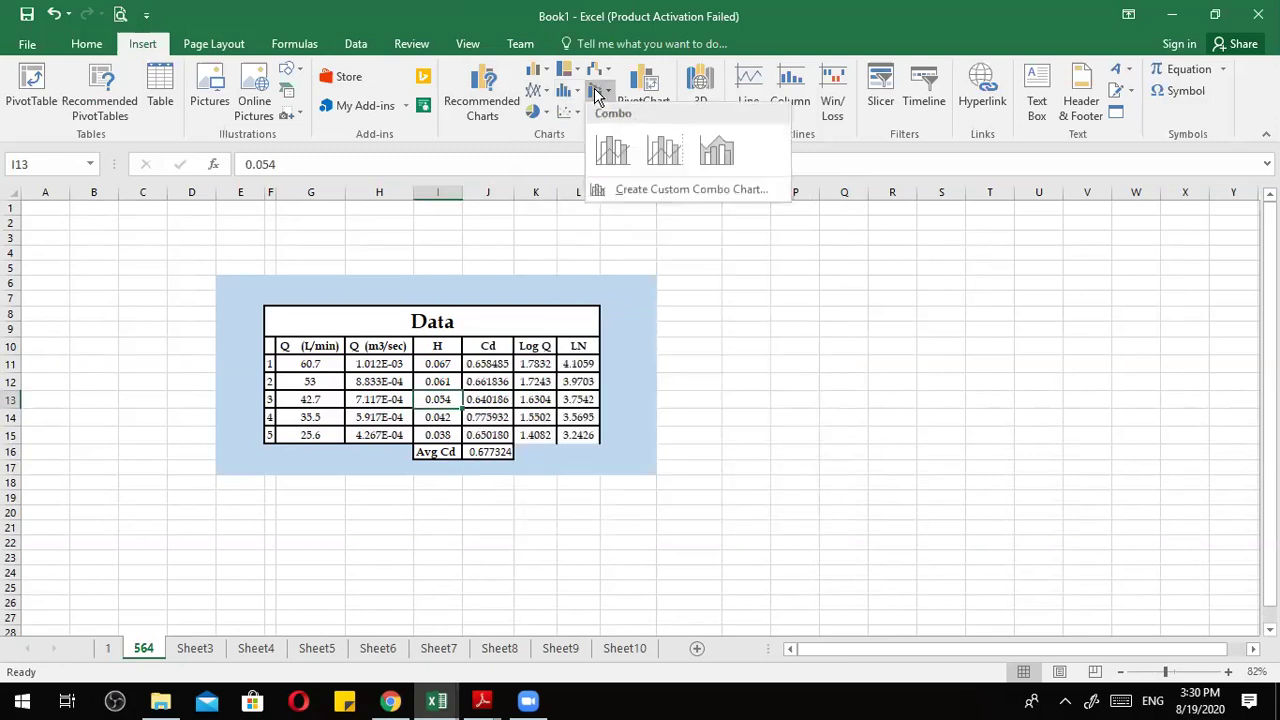
left_click(545, 117)
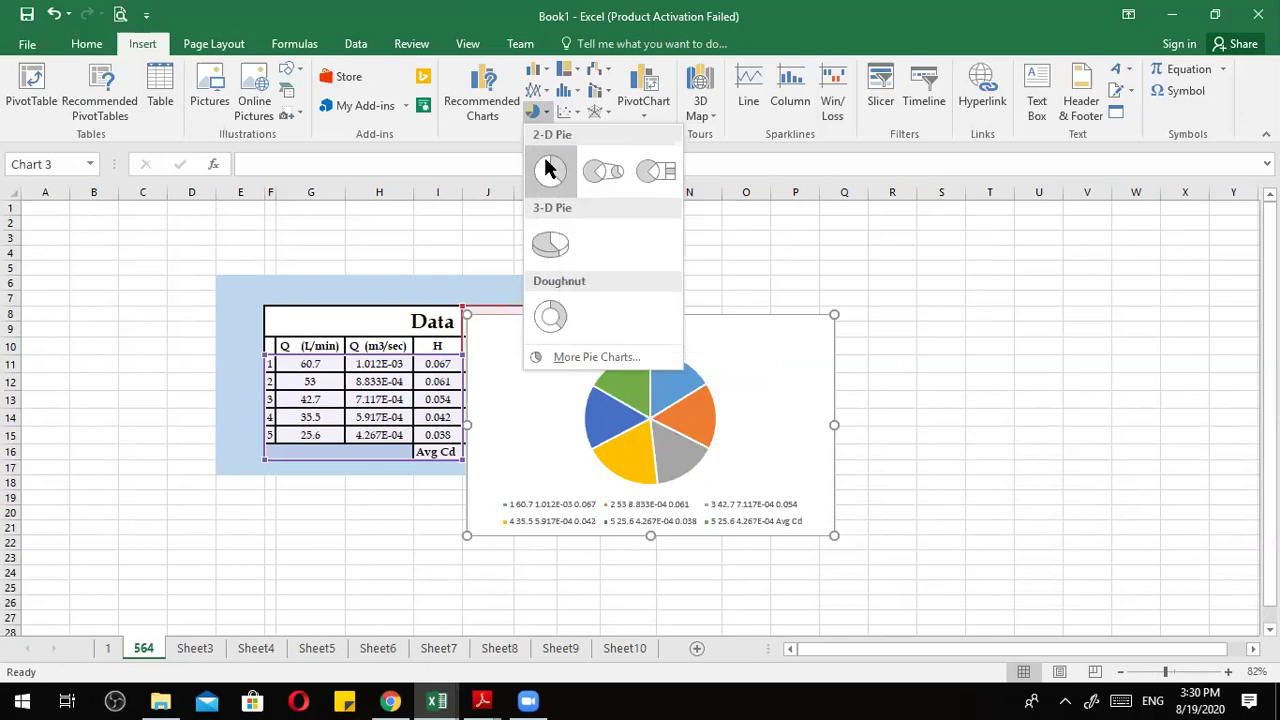
Open the full set of X Y (Scatter) charts and choose Scatter with Smooth Lines and Markers.
left_click(575, 112)
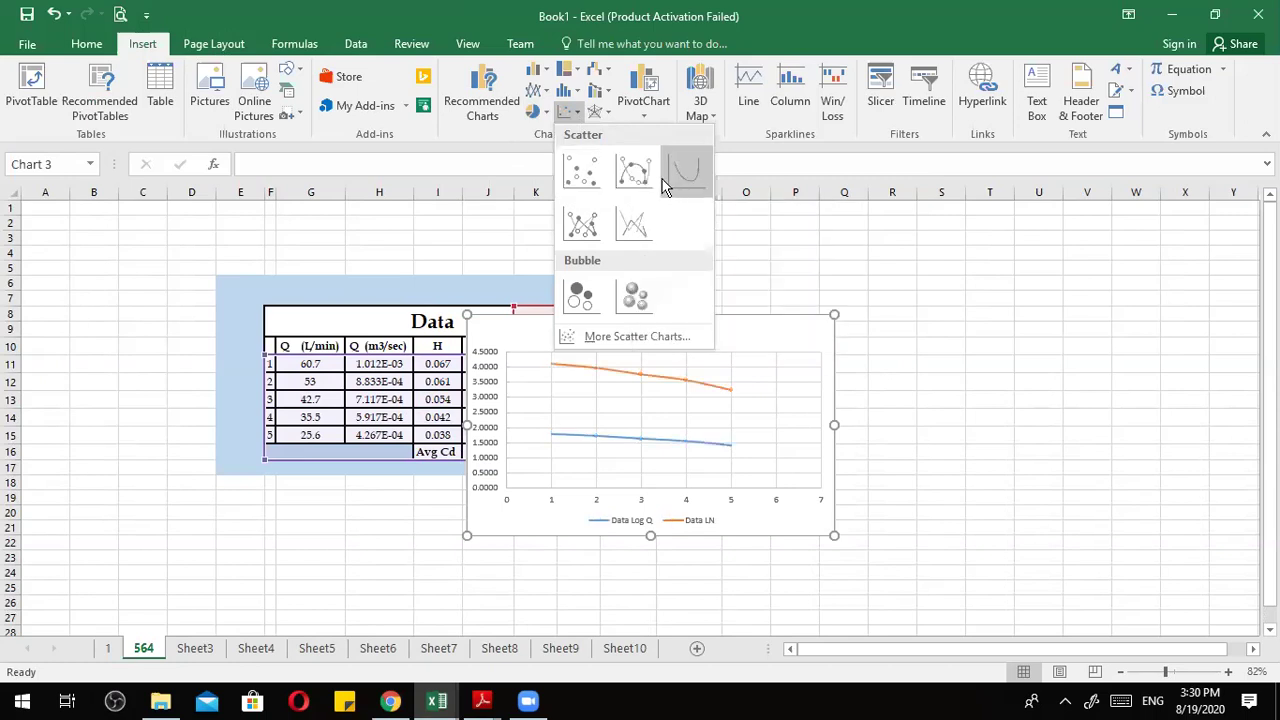
left_click(618, 336)
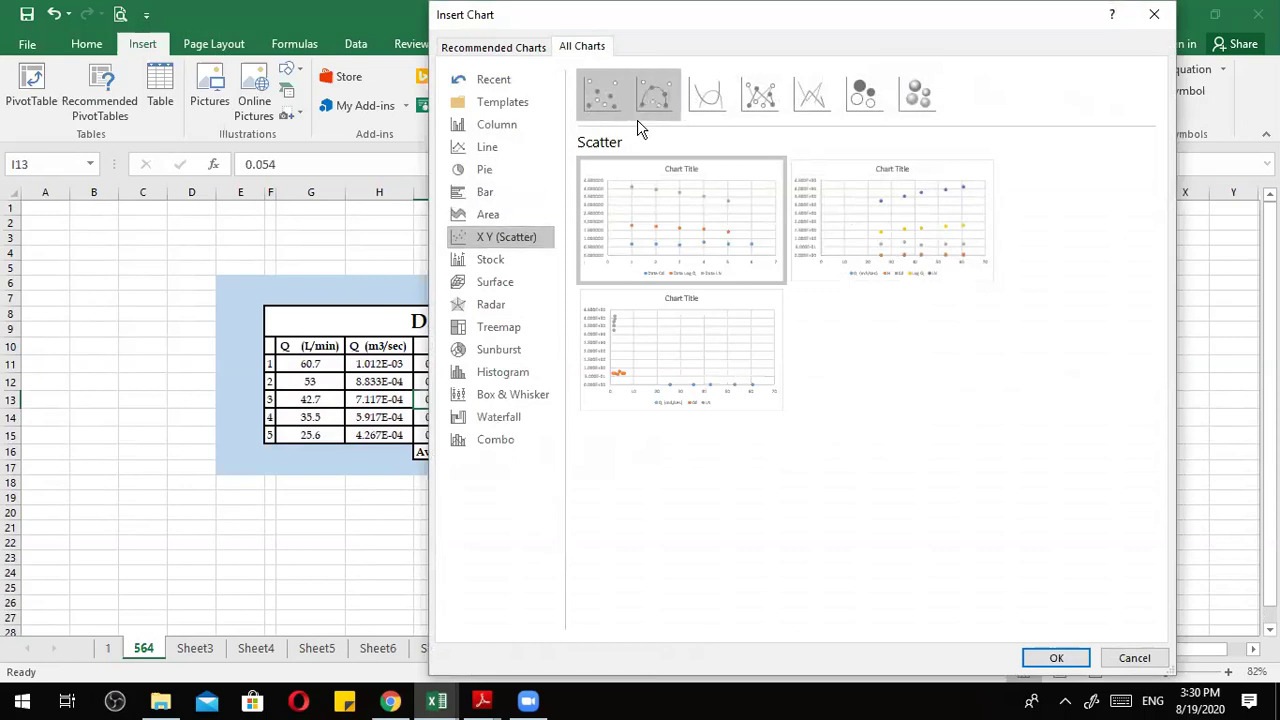
mouse_move(733, 252)
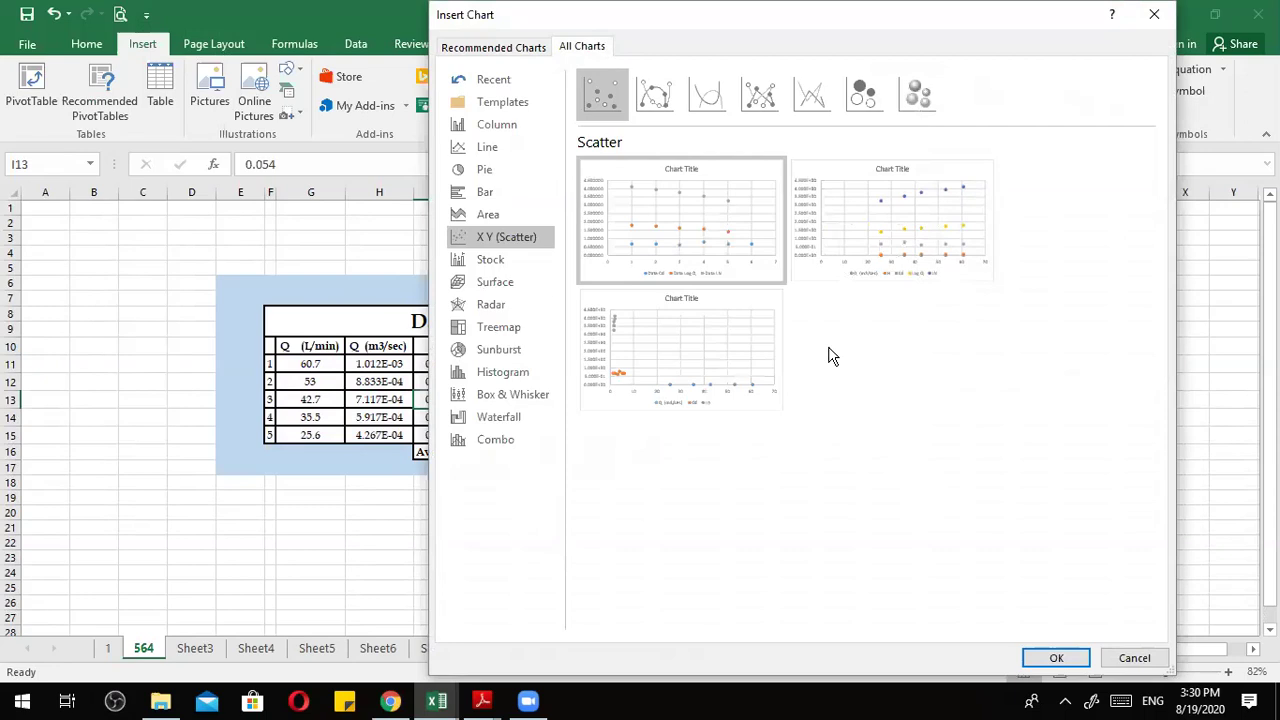
left_click(717, 369)
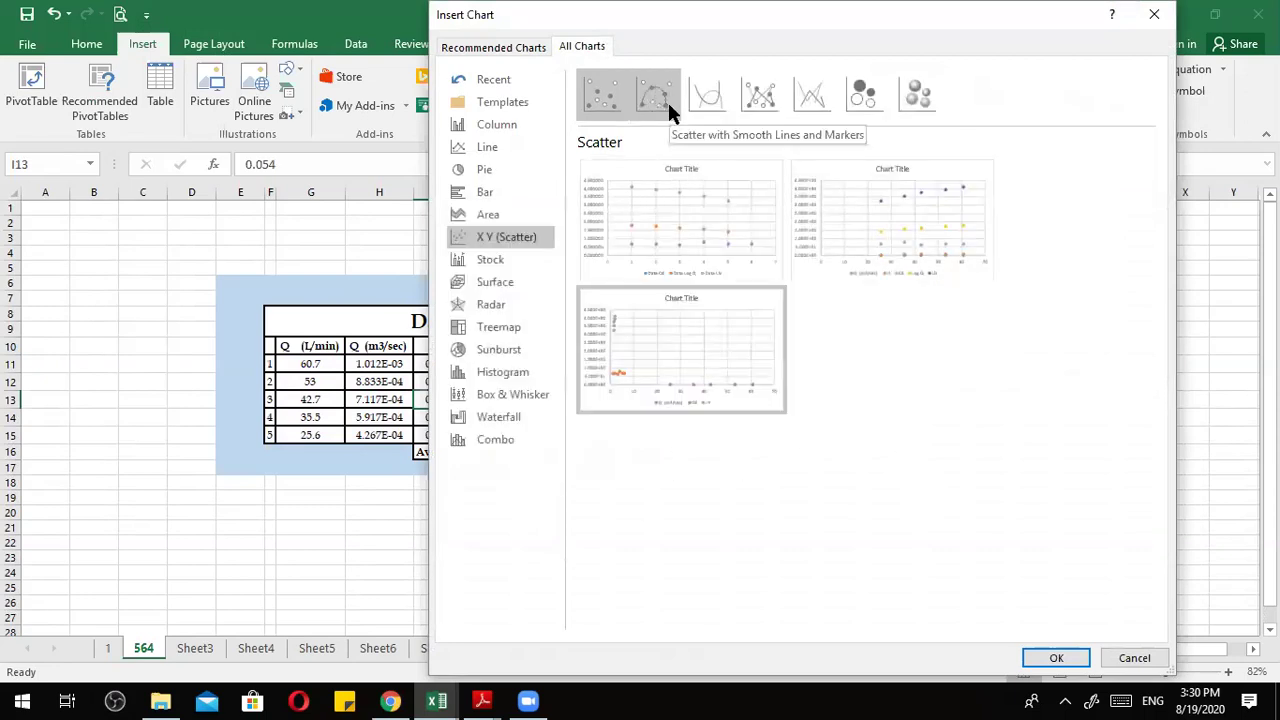
left_click(655, 95)
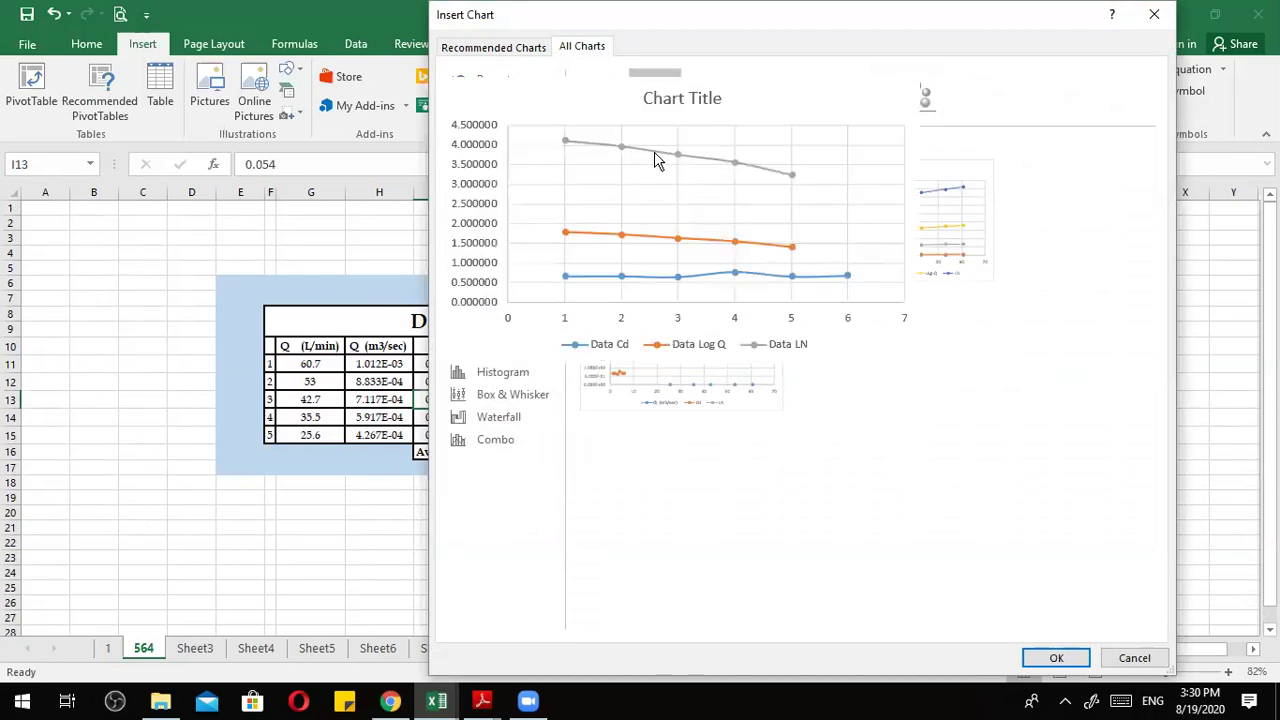
Preview the scatter, line, bar, histogram and column chart types for the data table without inserting a chart.
mouse_move(703, 233)
mouse_move(735, 258)
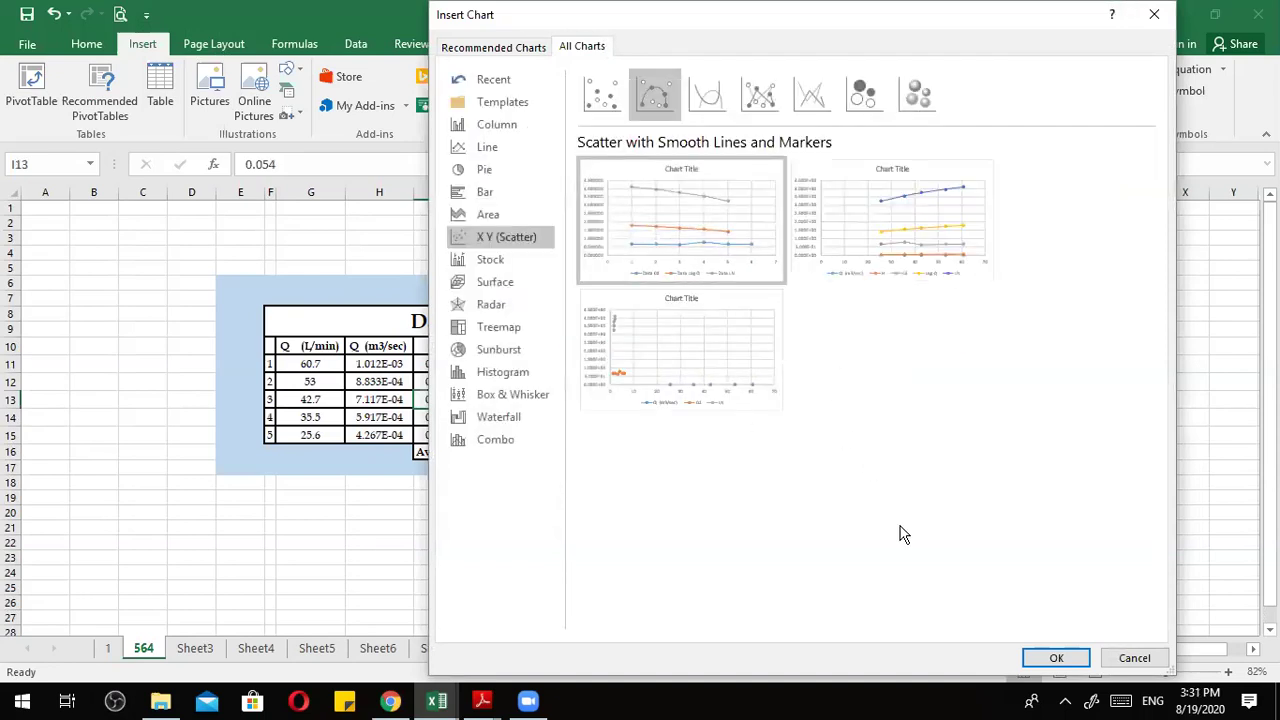
left_click(505, 149)
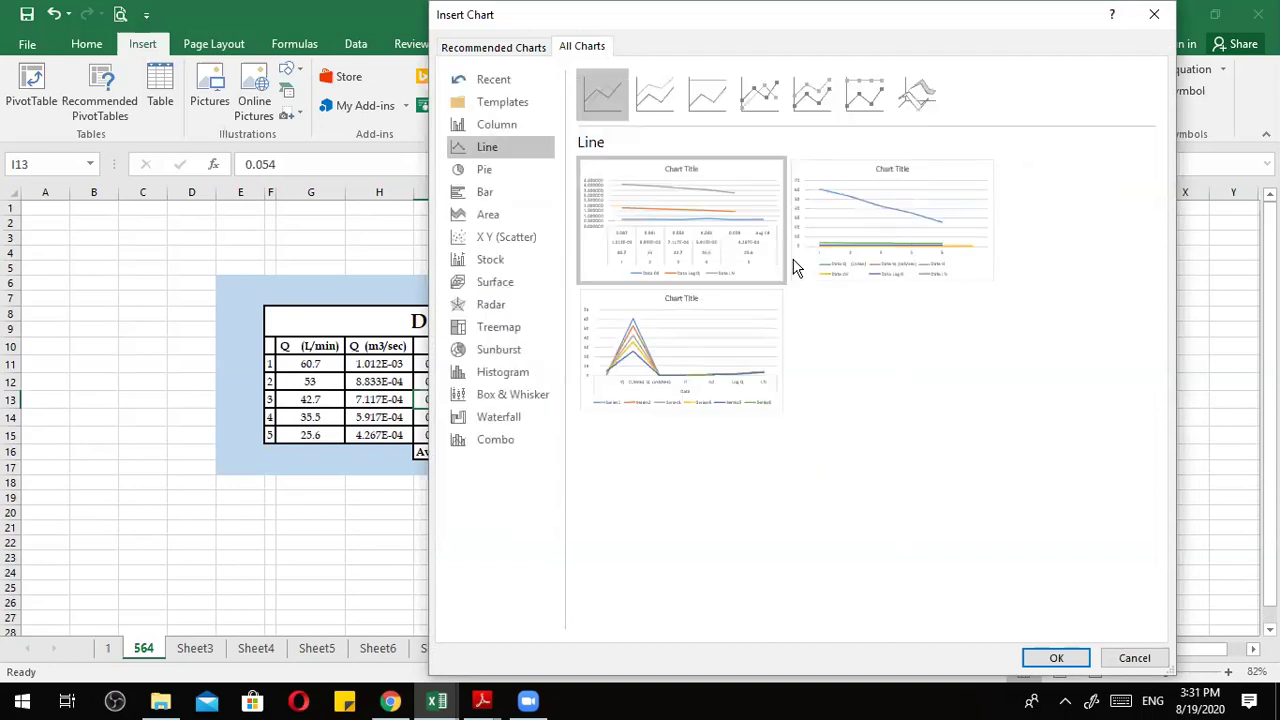
mouse_move(725, 245)
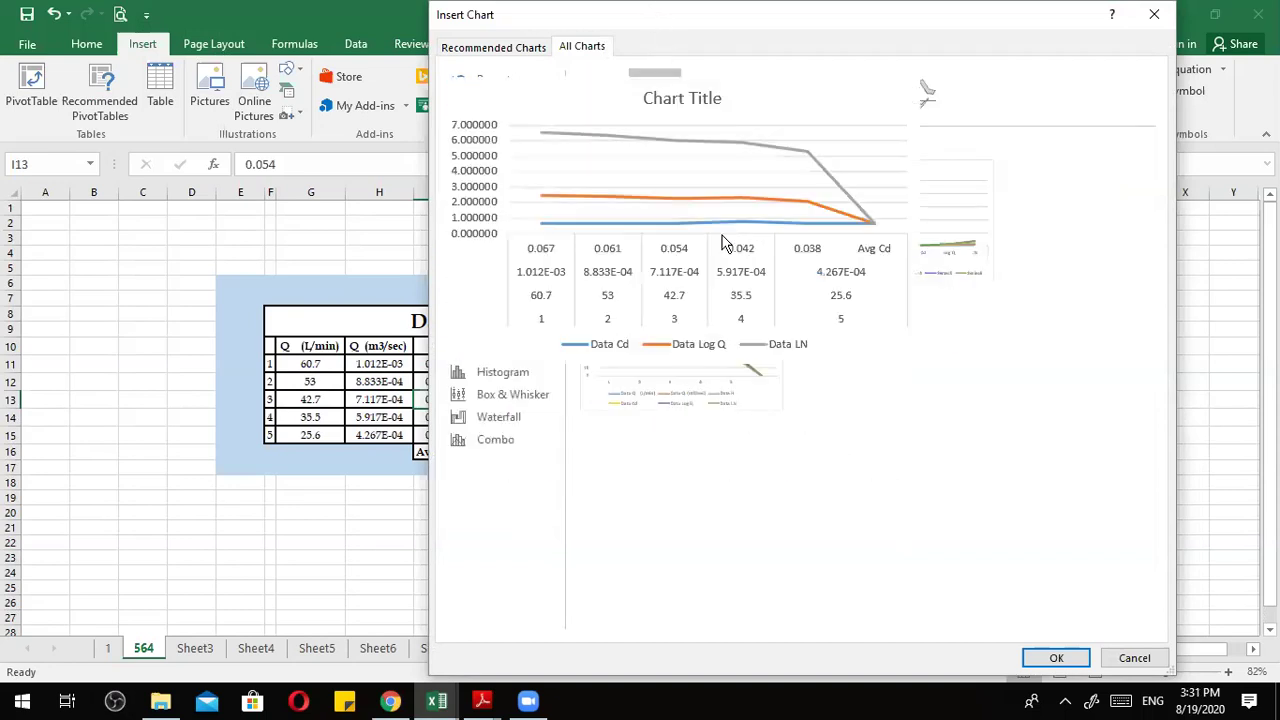
mouse_move(908, 236)
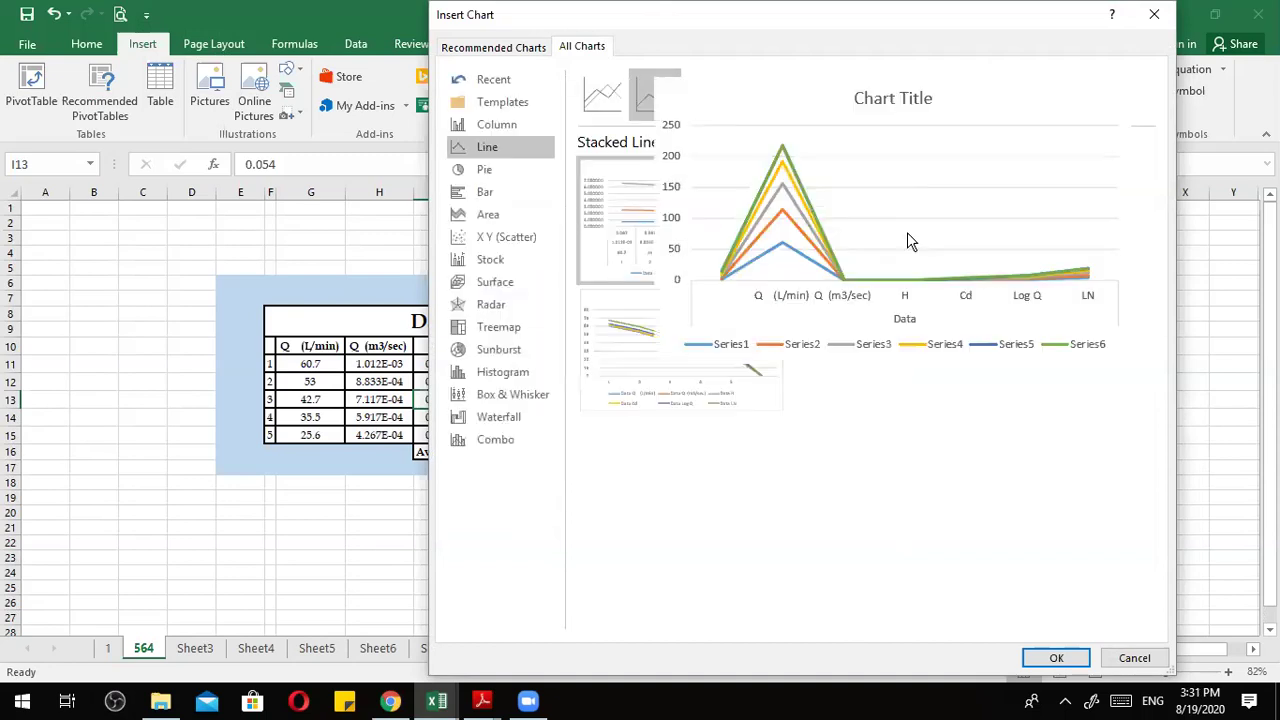
left_click(485, 212)
left_click(485, 191)
mouse_move(684, 198)
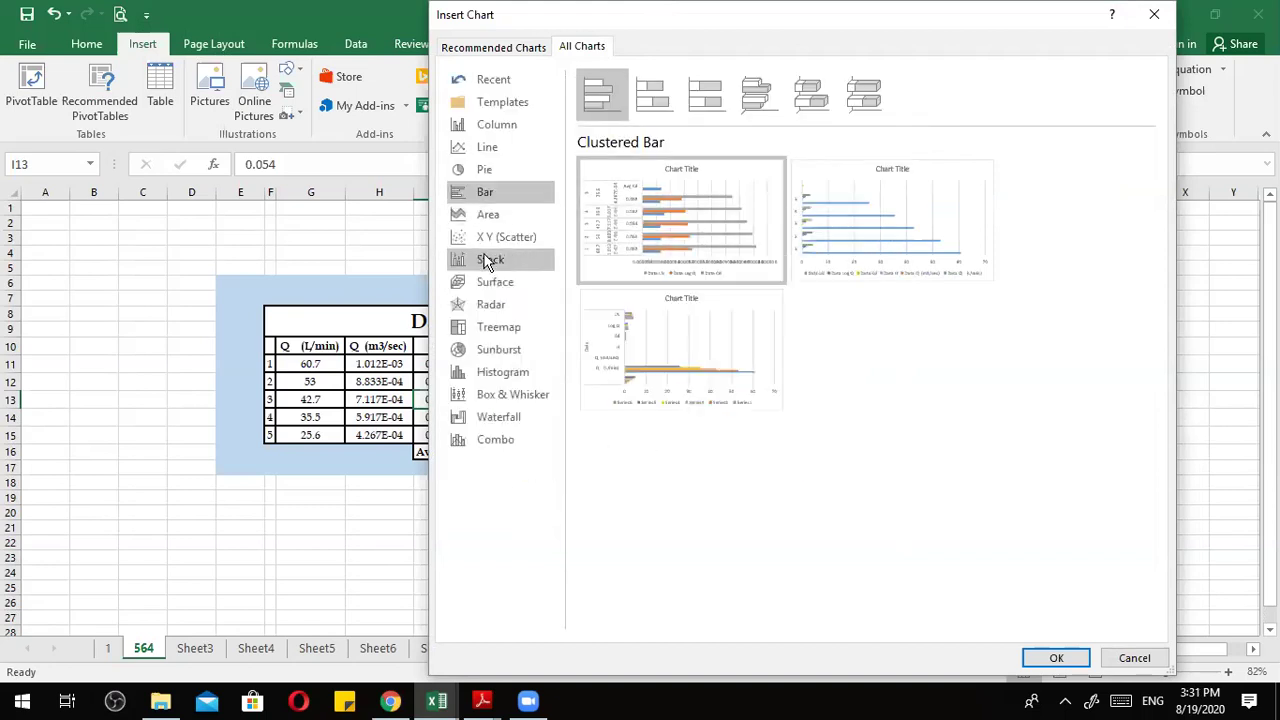
left_click(502, 376)
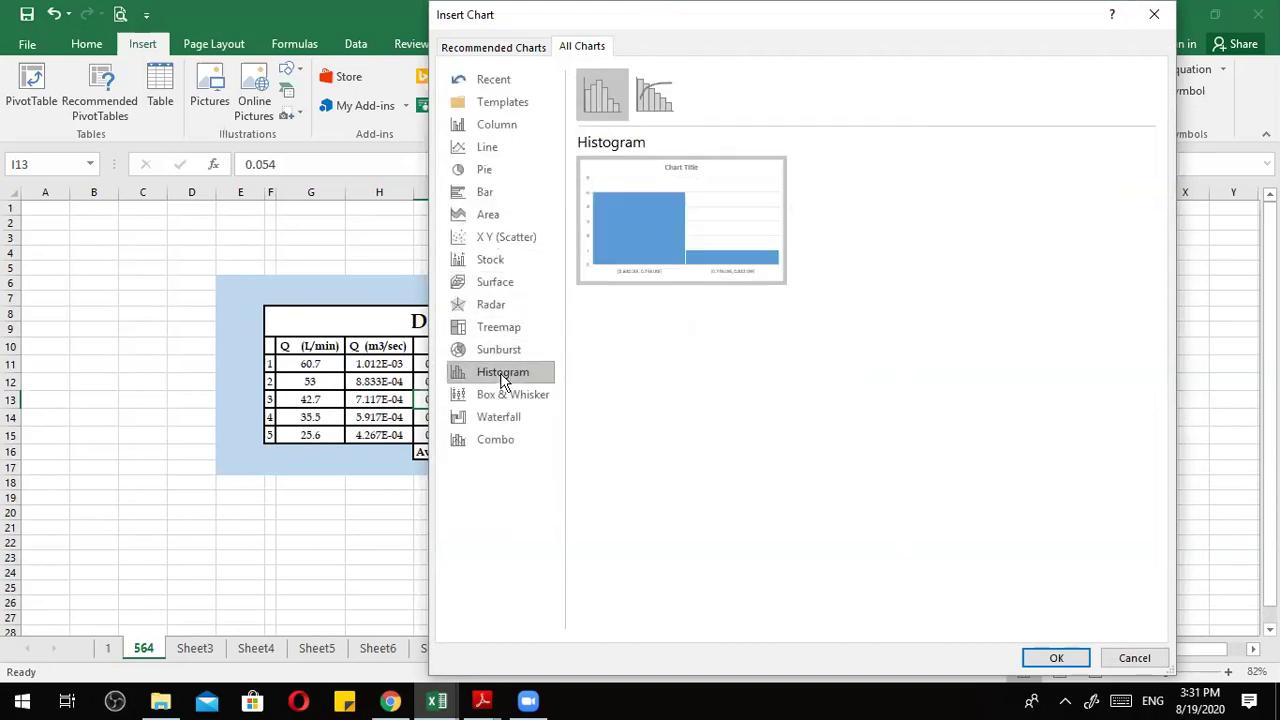
mouse_move(678, 211)
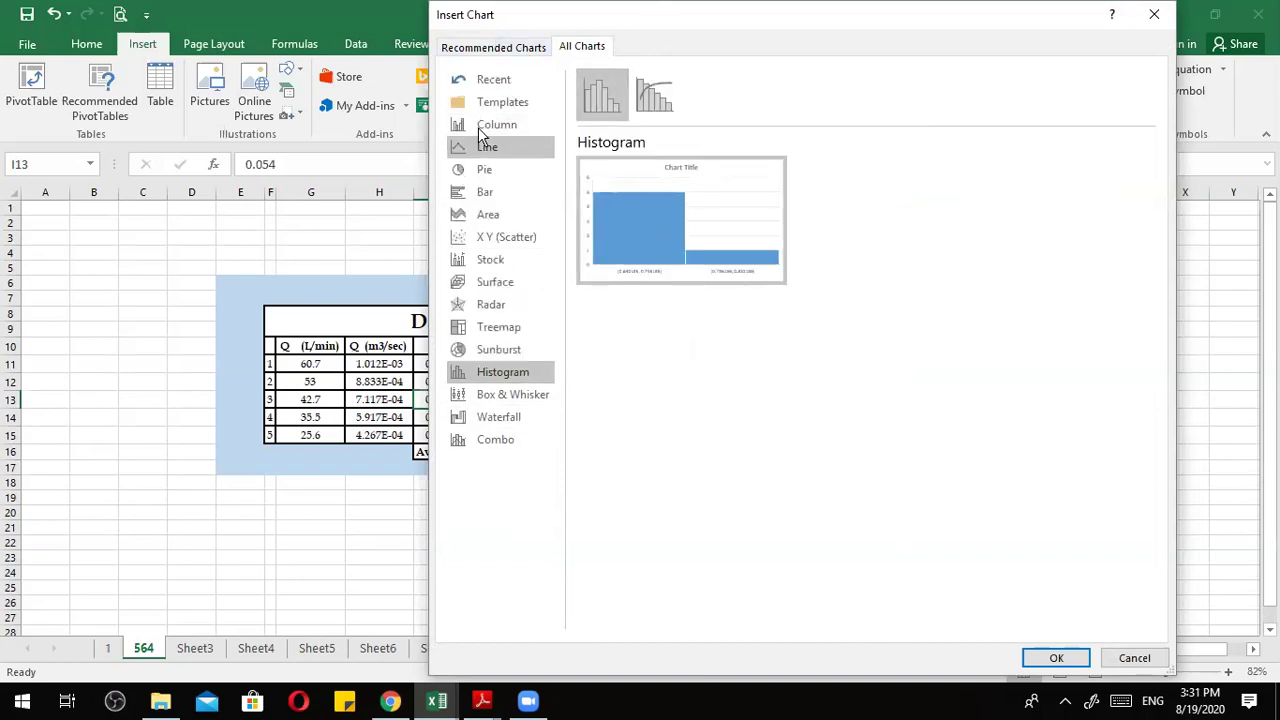
left_click(484, 126)
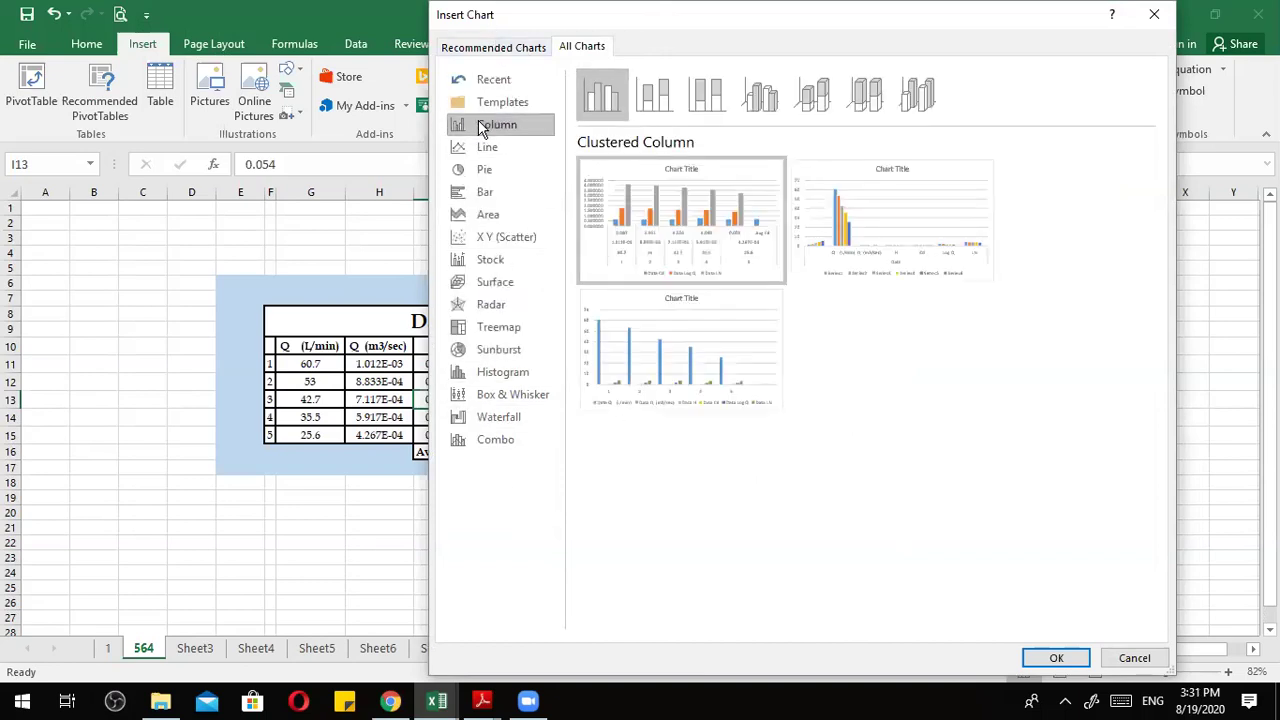
left_click(490, 394)
left_click(530, 374)
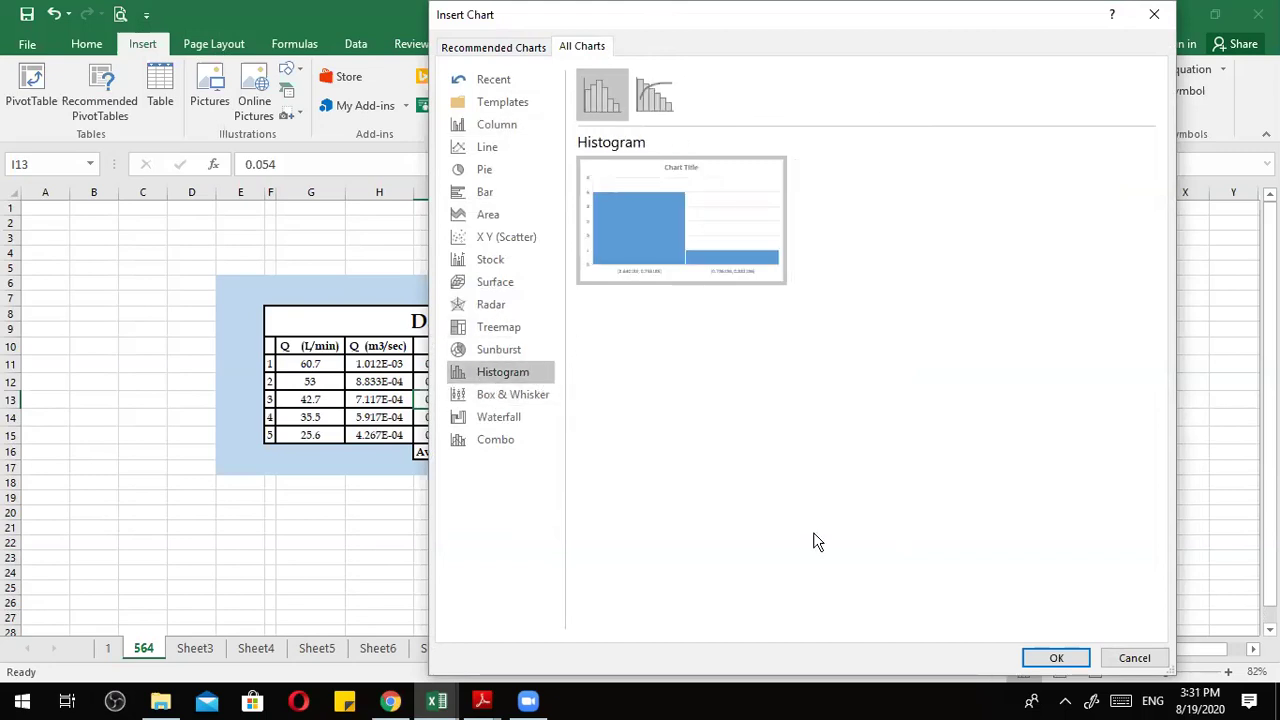
left_click(1135, 658)
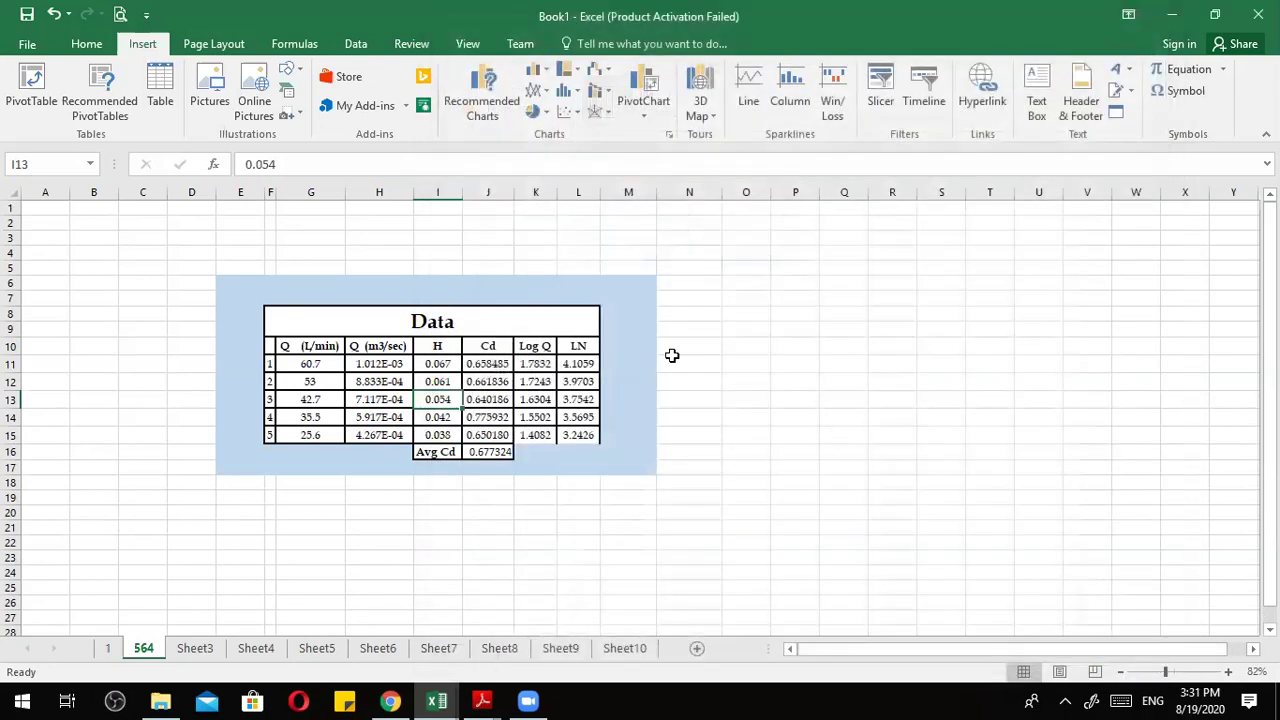
Examine the column, bar and statistical chart options available for the Data table.
scroll(531, 327, "up", 2)
scroll(531, 327, "up", 3)
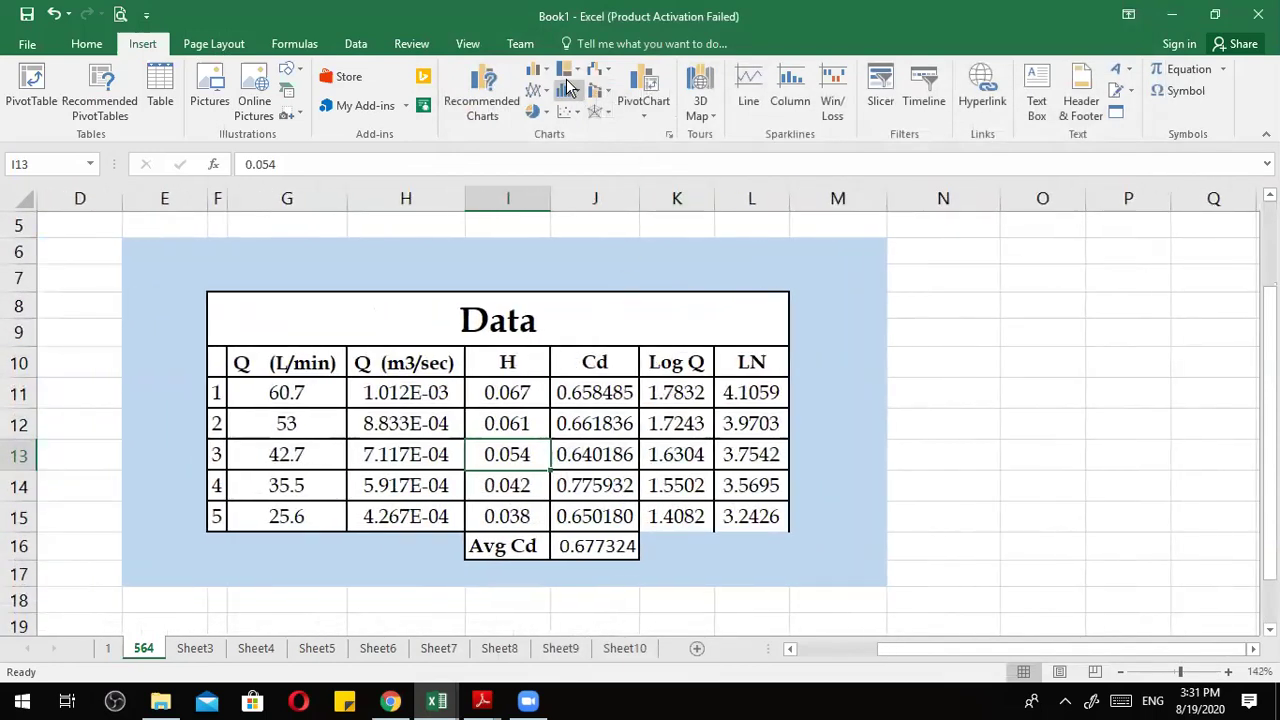
left_click(572, 97)
left_click(548, 74)
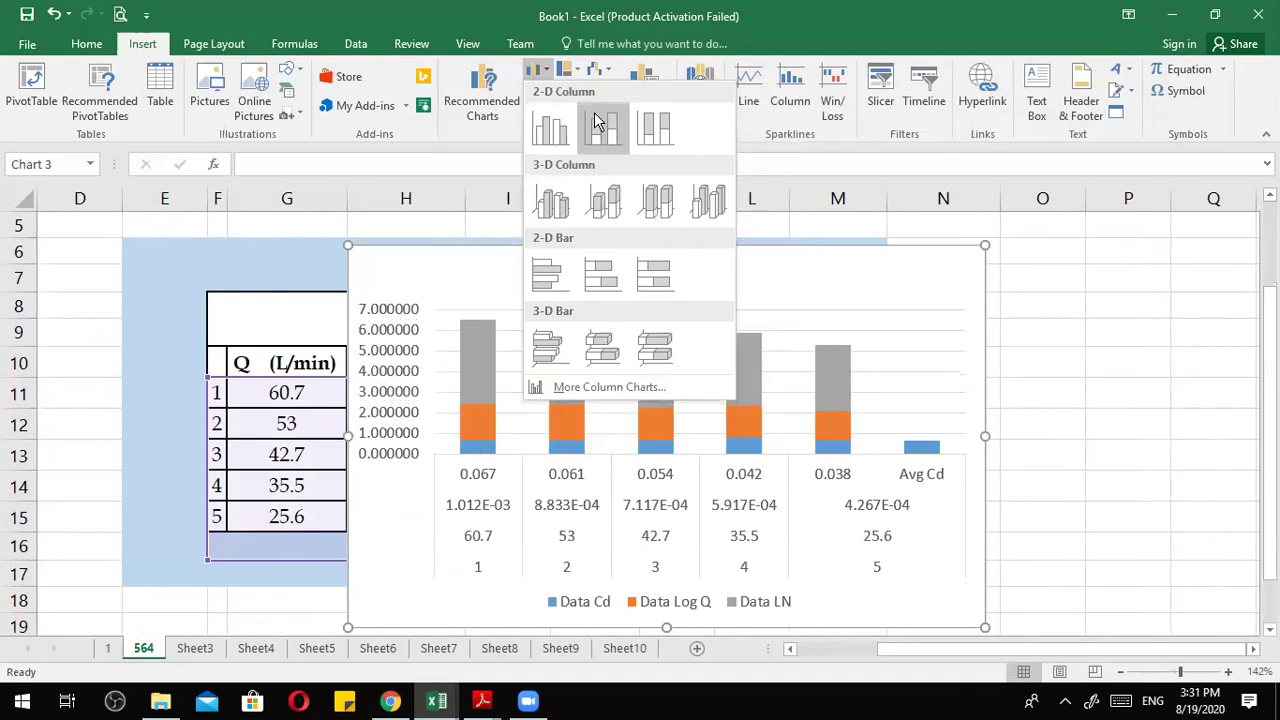
left_click(537, 69)
left_click(566, 90)
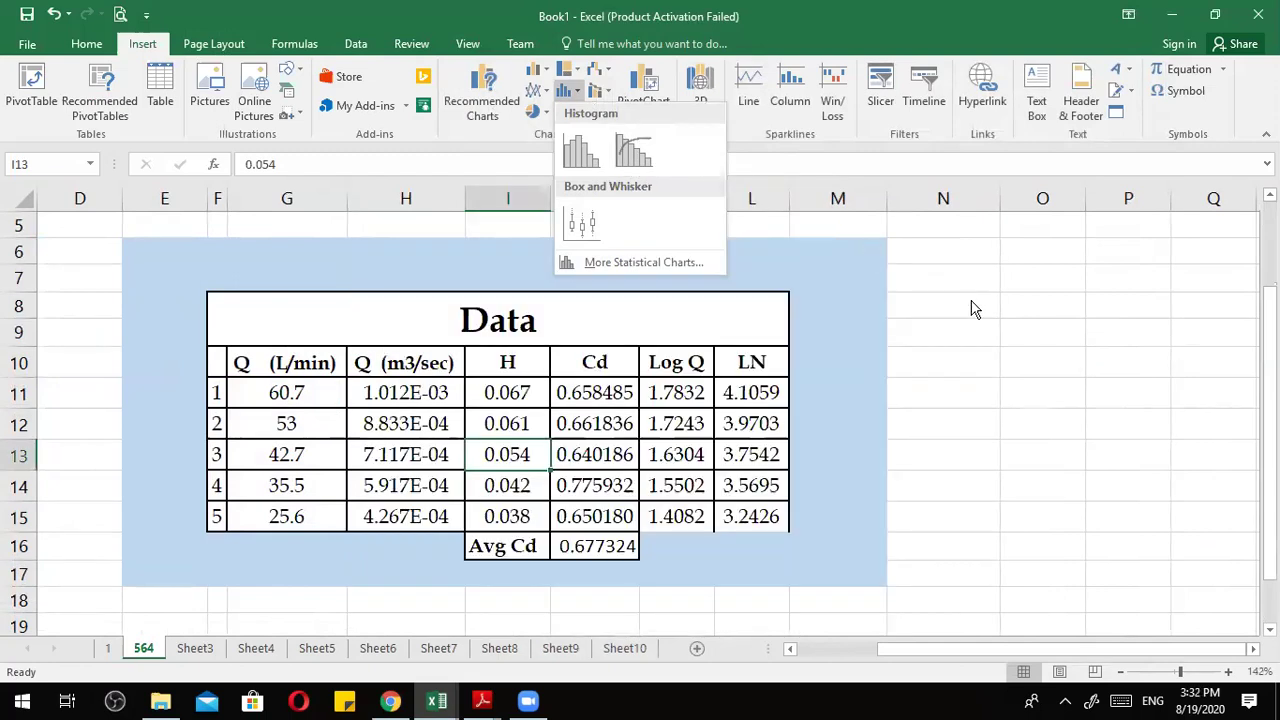
left_click(855, 350)
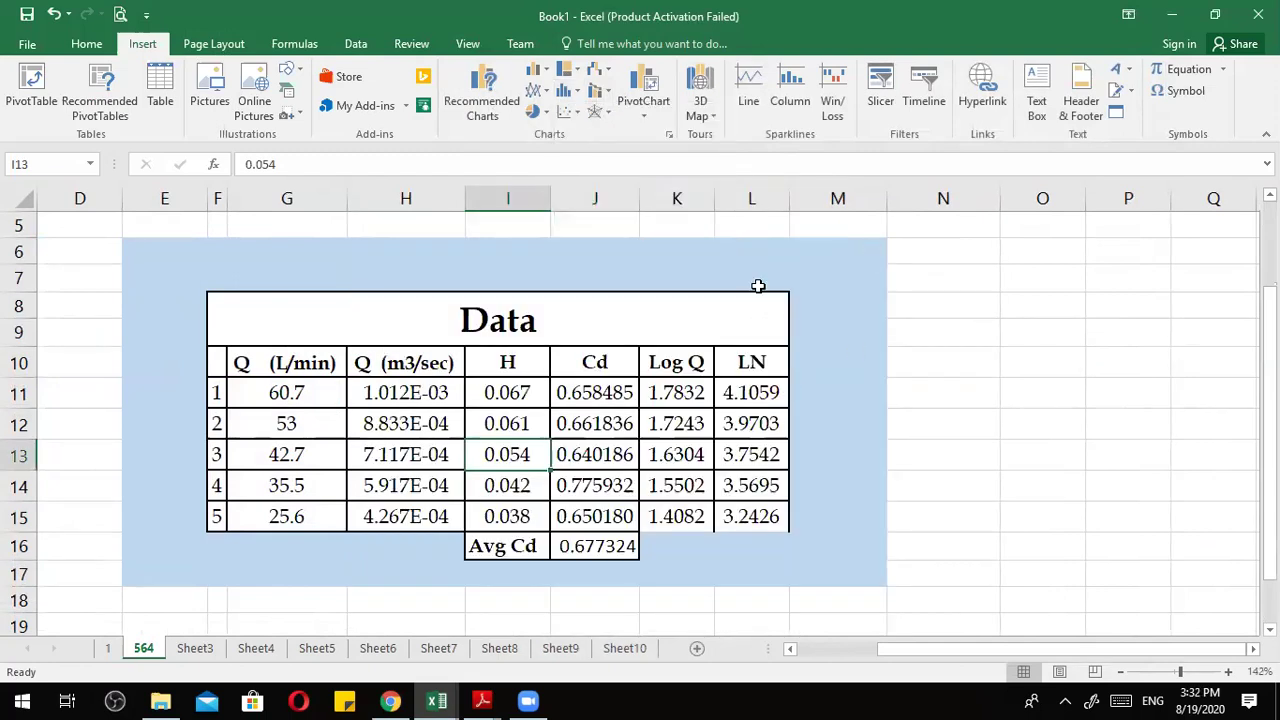
Insert a markers-only scatter chart of the Q (L/min) values against the row numbers in F11:G15, and reposition it over the sheet.
left_click(340, 393)
left_click_drag(312, 400, 225, 516)
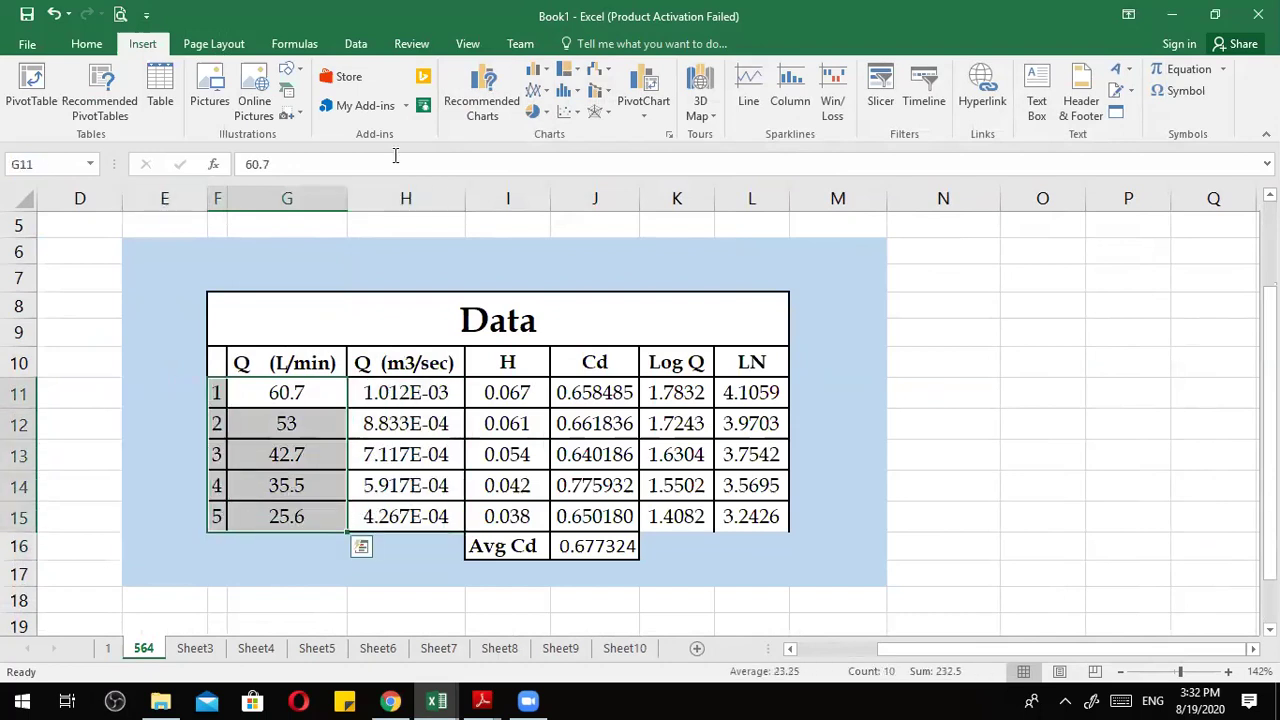
left_click(586, 113)
left_click(588, 180)
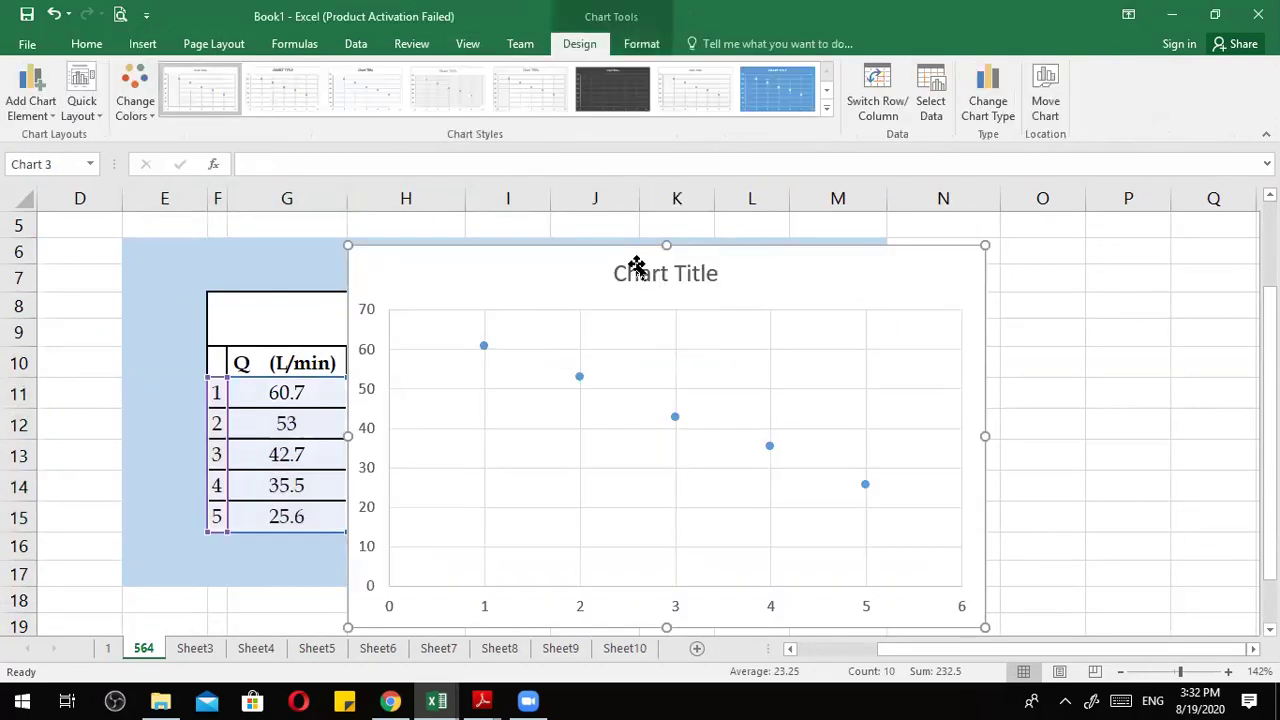
left_click_drag(586, 251, 671, 257)
scroll(671, 257, "down", 3)
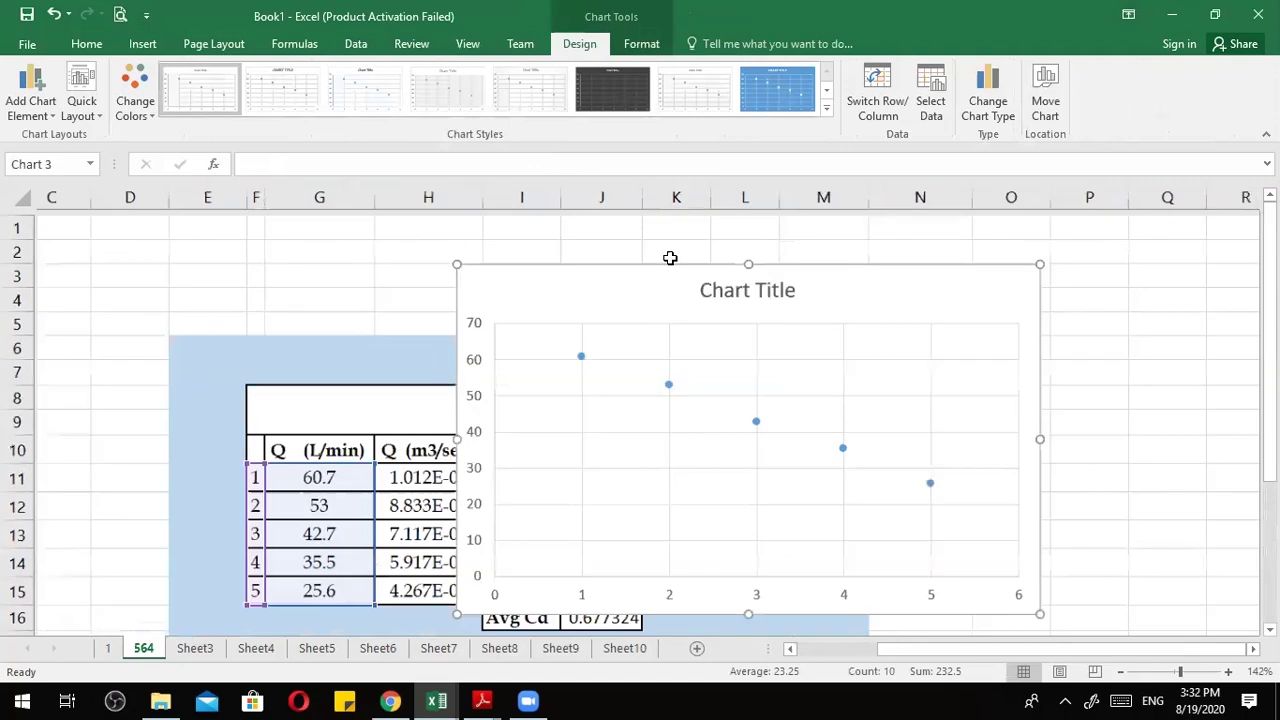
left_click_drag(563, 249, 491, 242)
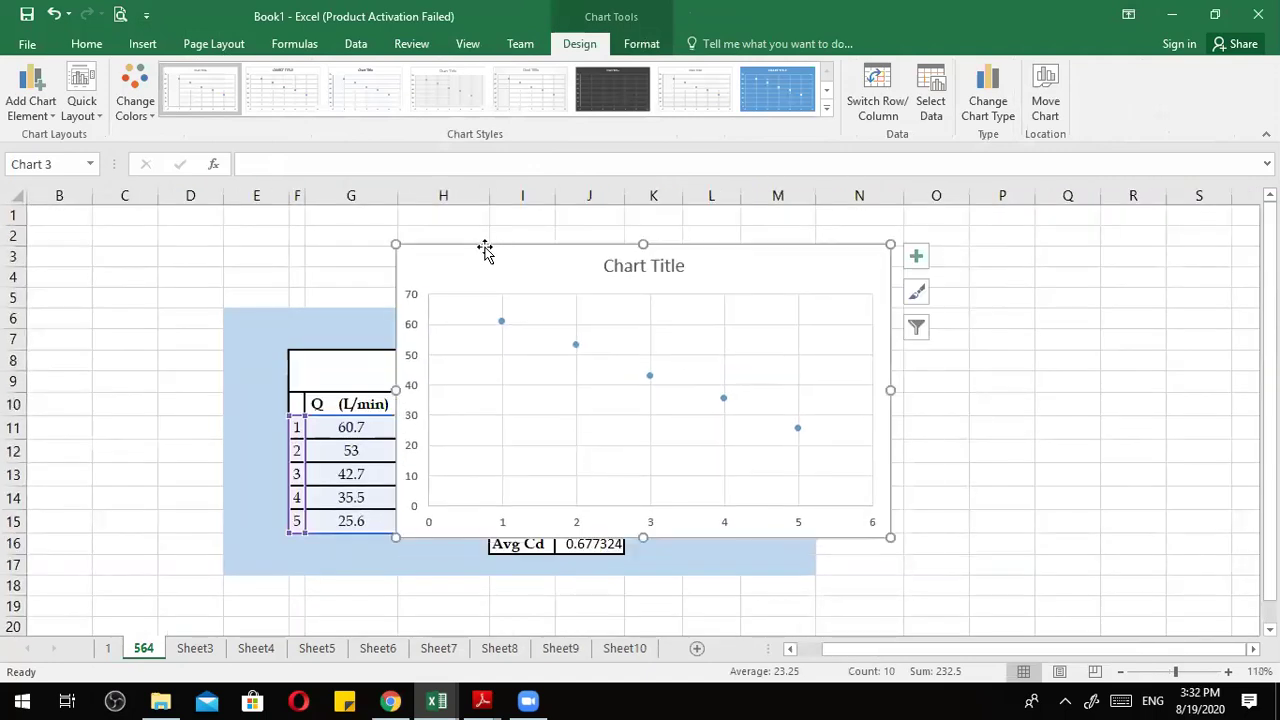
Add primary horizontal and primary vertical axis titles to the scatter chart.
left_click(30, 95)
mouse_move(55, 165)
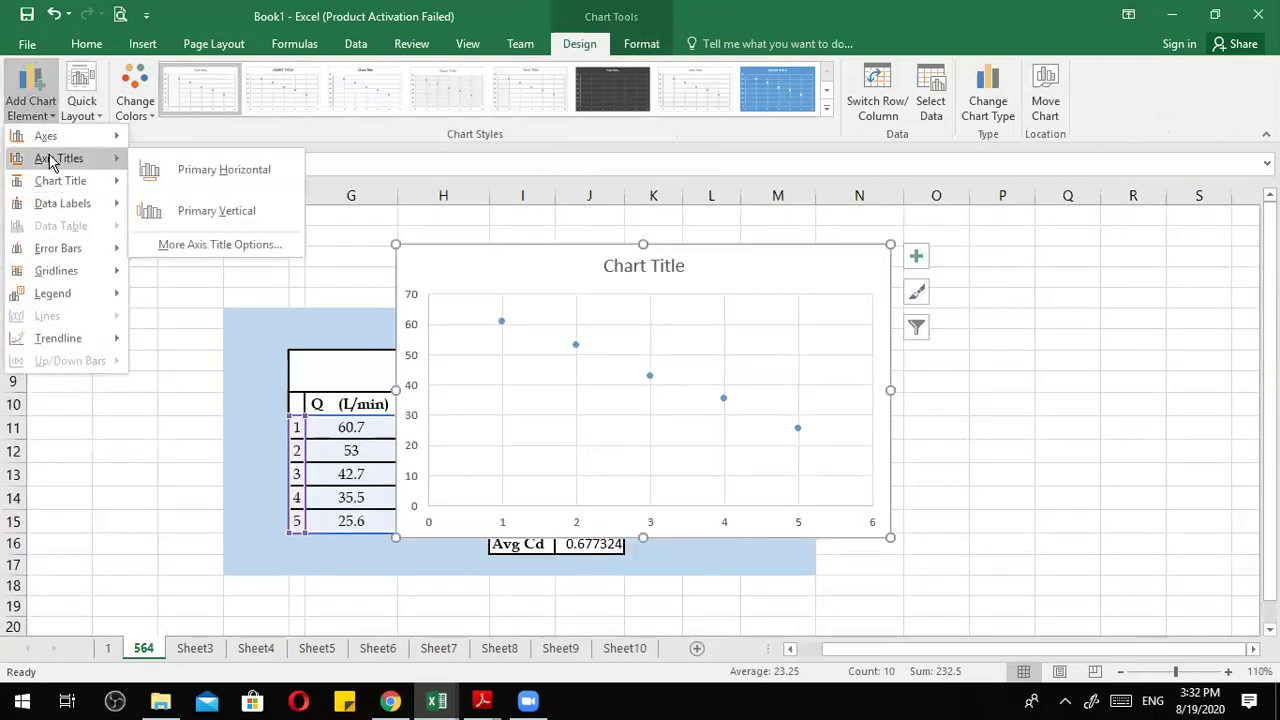
left_click(150, 170)
left_click(30, 100)
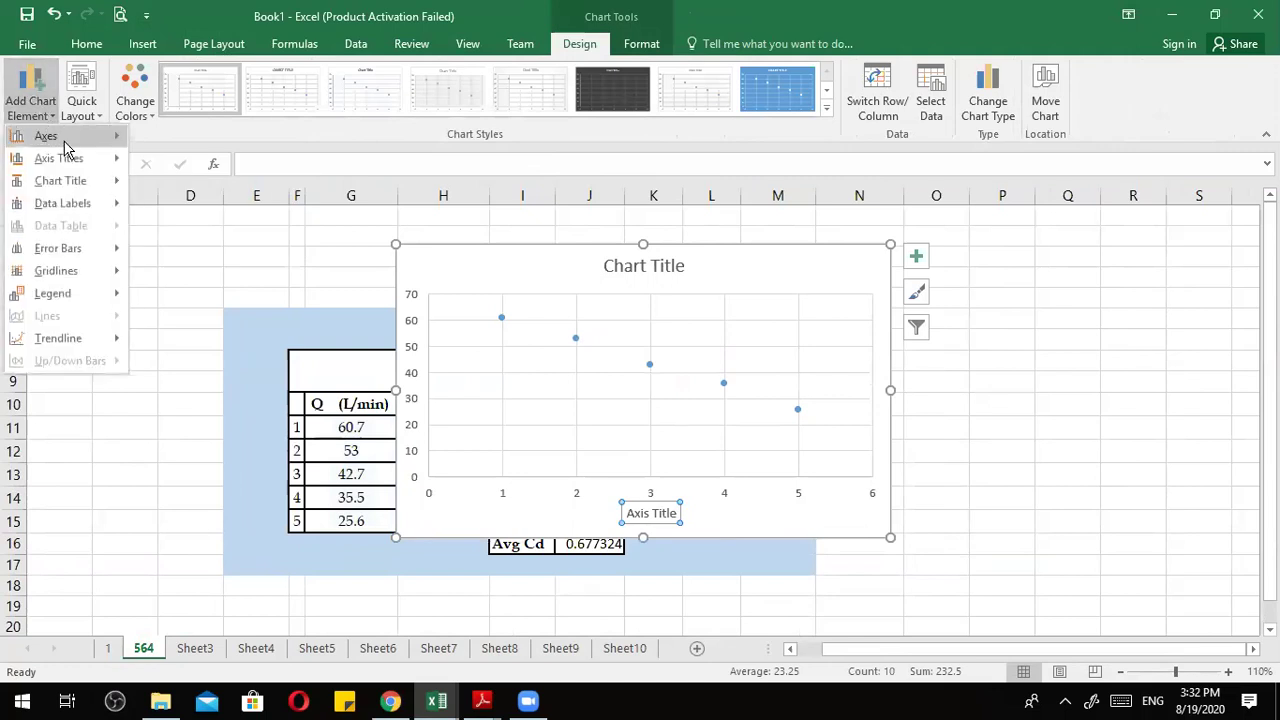
mouse_move(55, 157)
left_click(170, 214)
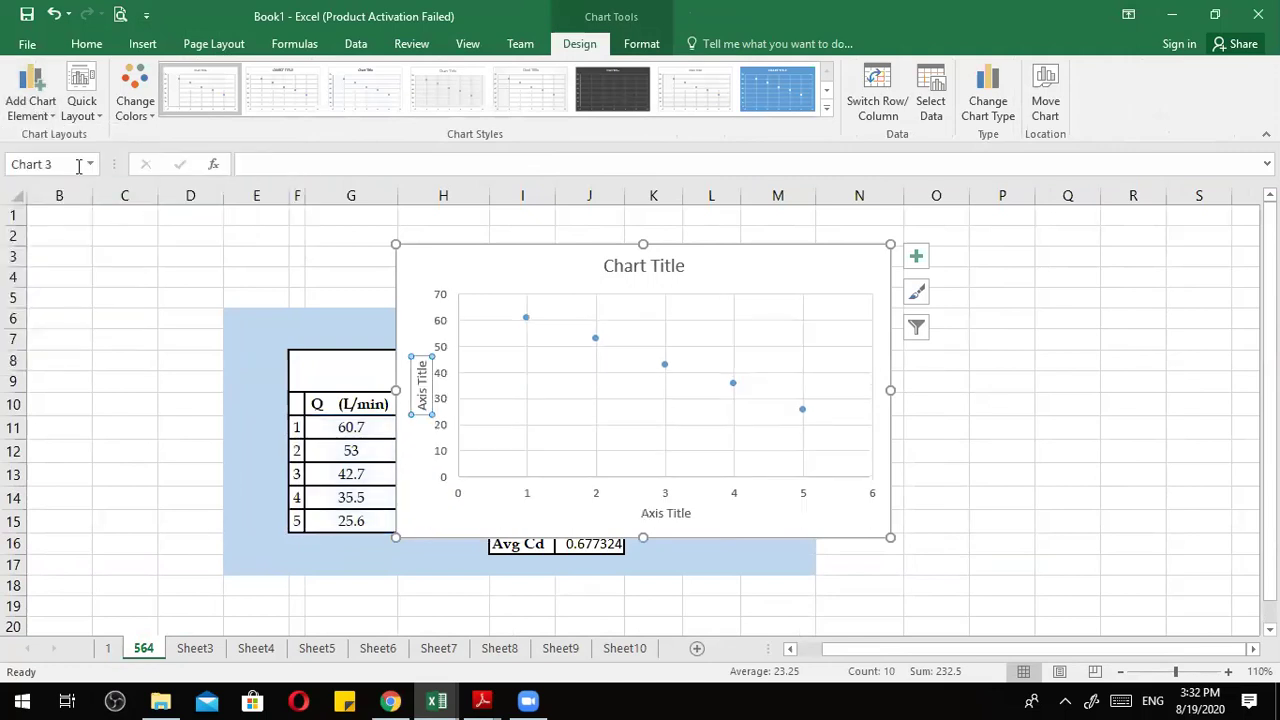
Shift the chart title and the vertical axis title slightly within the chart.
left_click(30, 100)
left_click(332, 298)
left_click(631, 265)
left_click(625, 249)
left_click(625, 249)
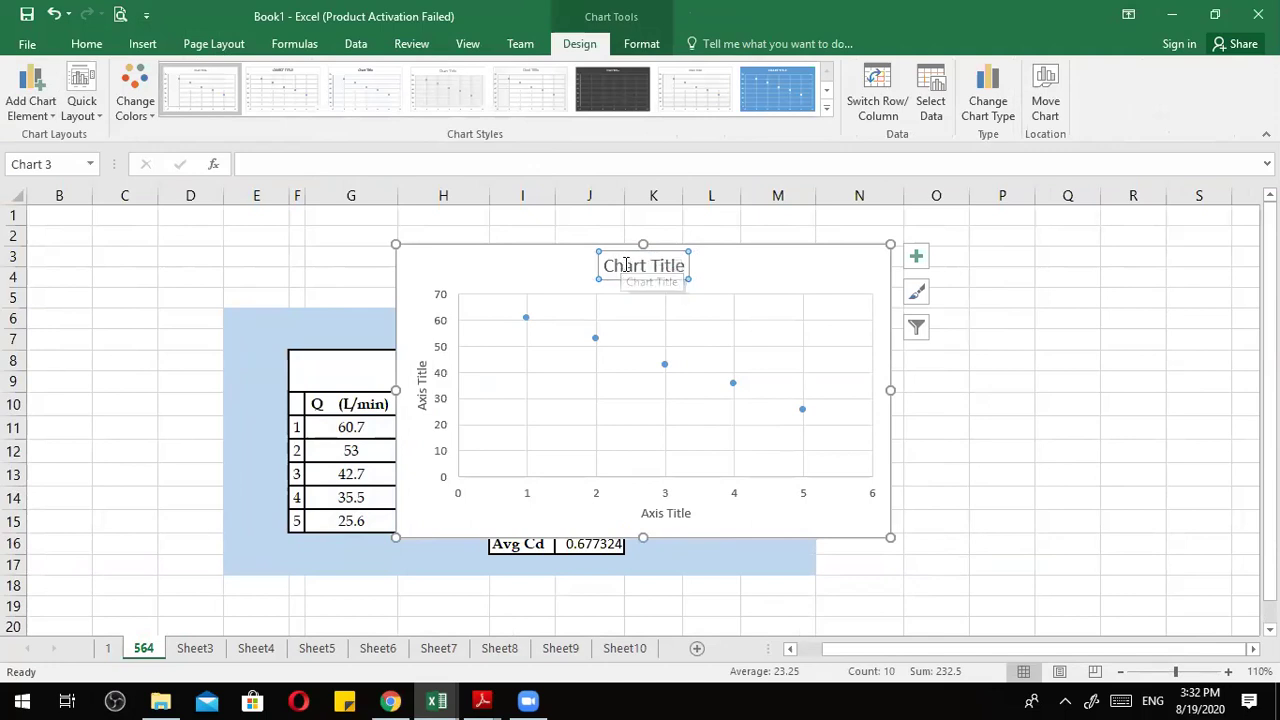
left_click_drag(616, 250, 608, 252)
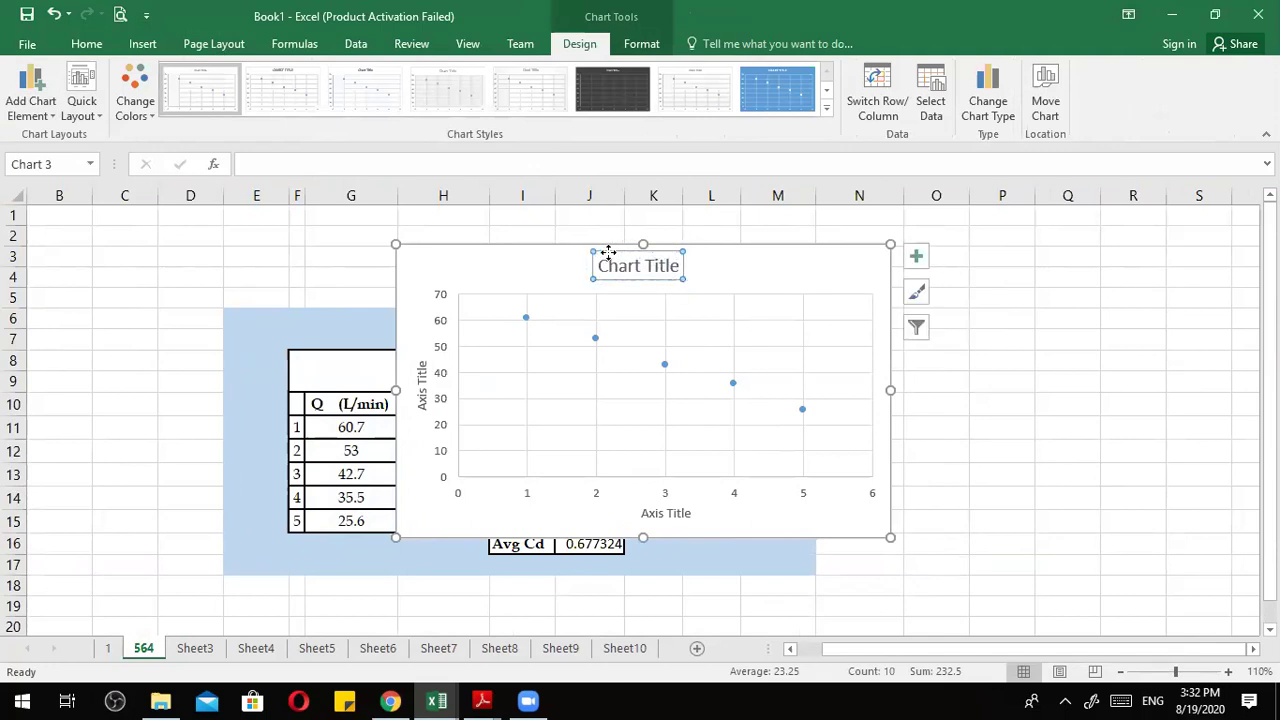
left_click(422, 373)
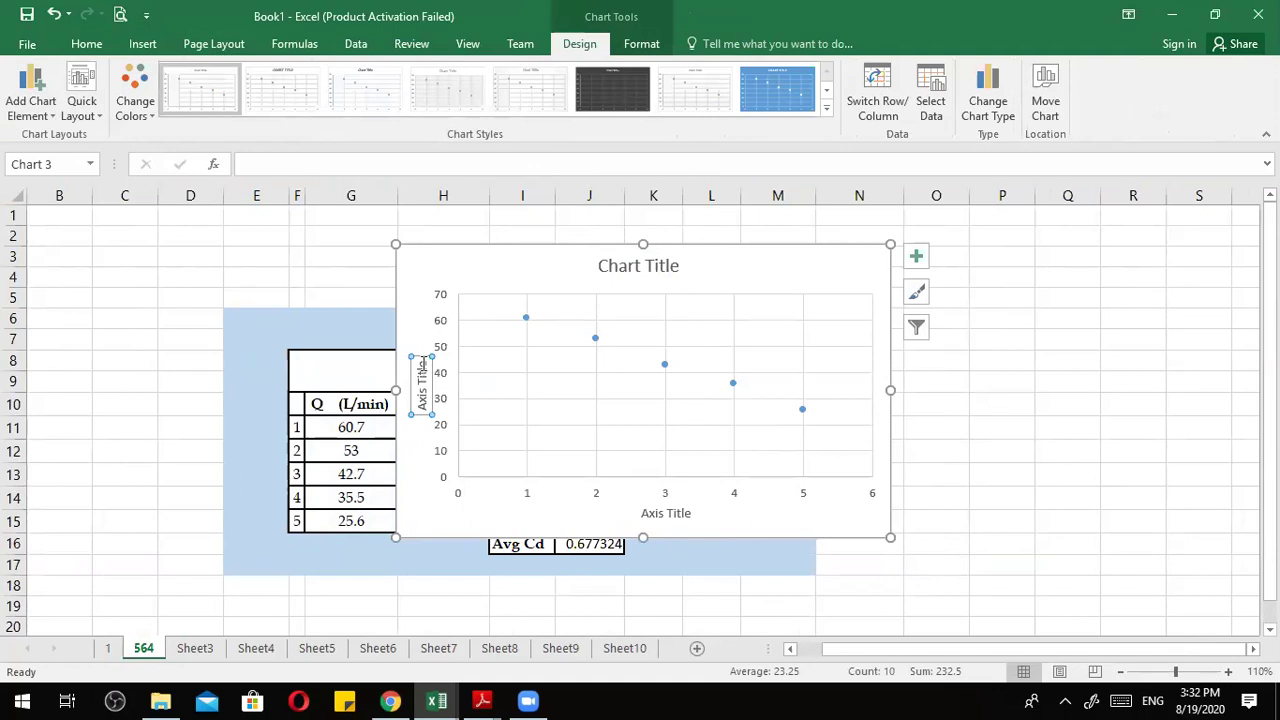
left_click_drag(417, 356, 414, 353)
Try deleting the horizontal axis title, the vertical axis title and the chart title.
left_click(652, 510)
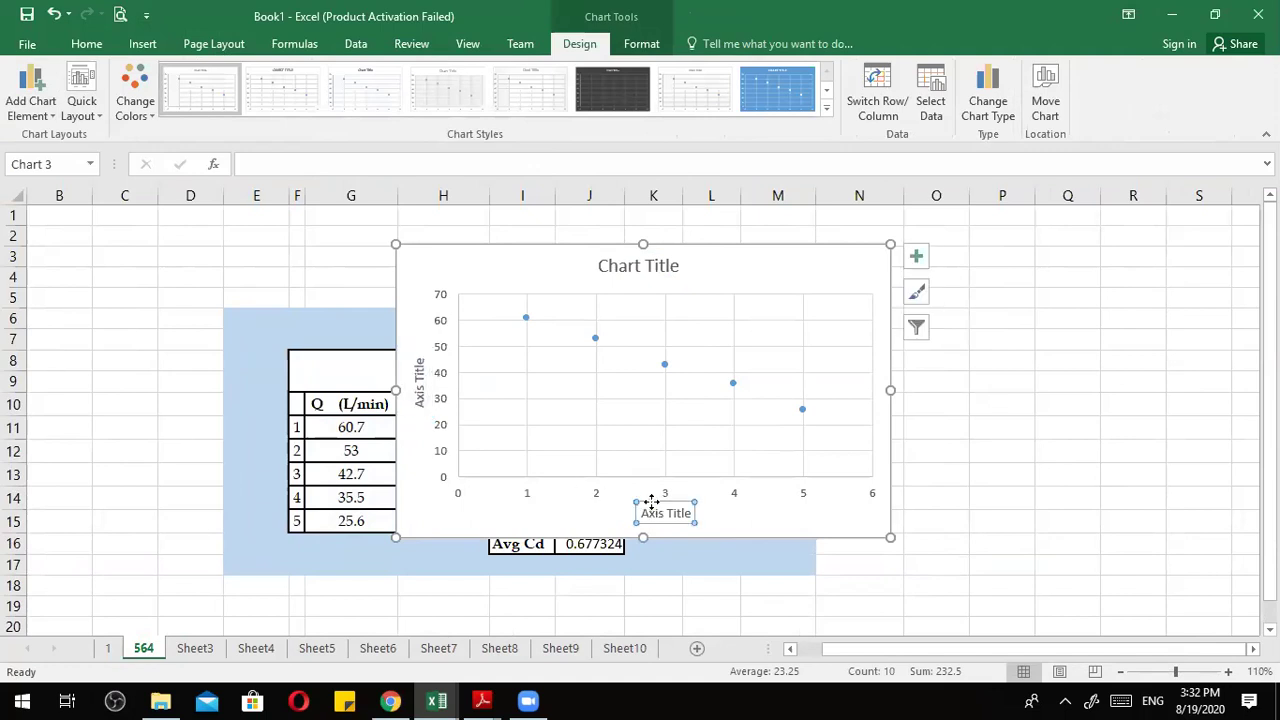
key("Delete")
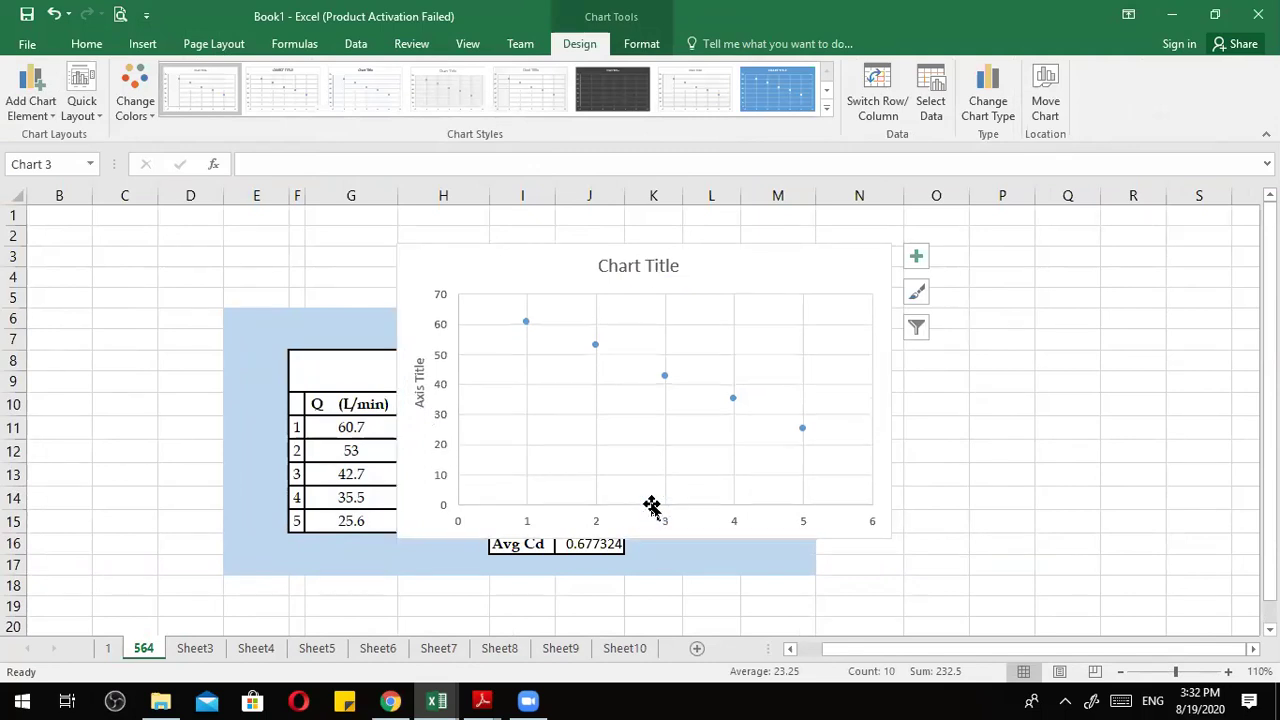
left_click(418, 364)
key("Delete")
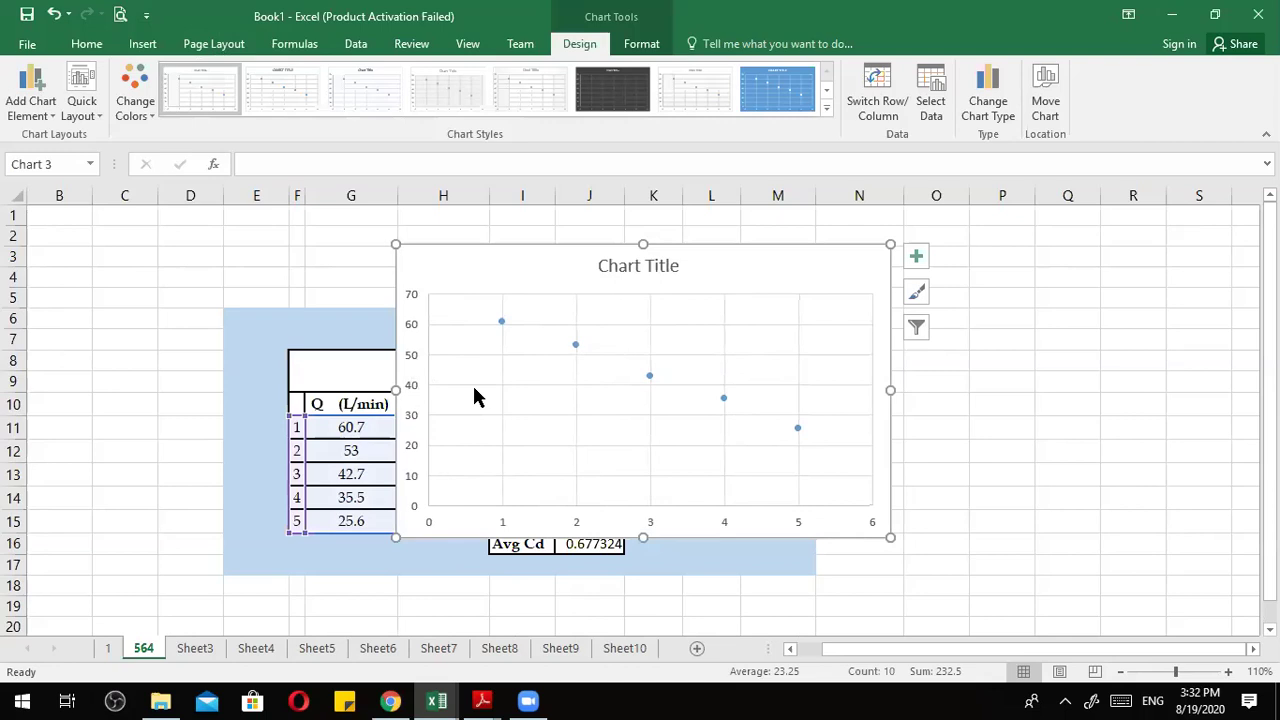
left_click(645, 266)
key("Delete")
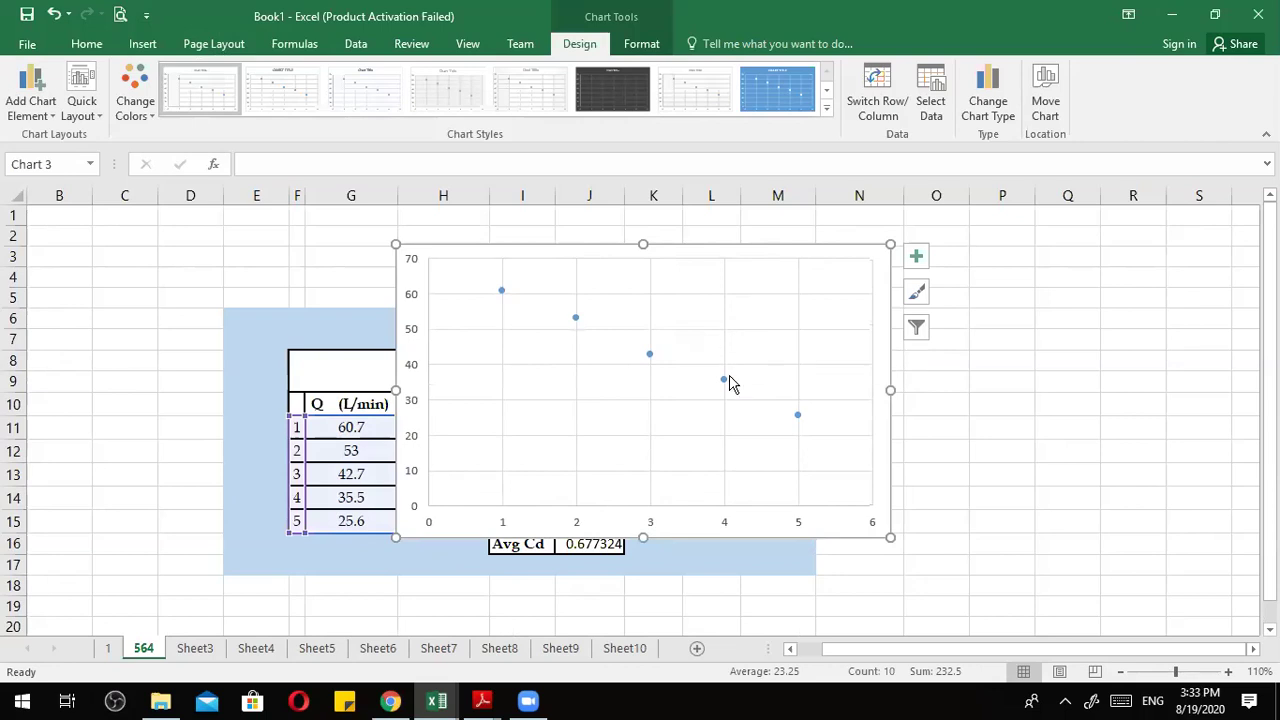
mouse_move(730, 383)
left_click(818, 257)
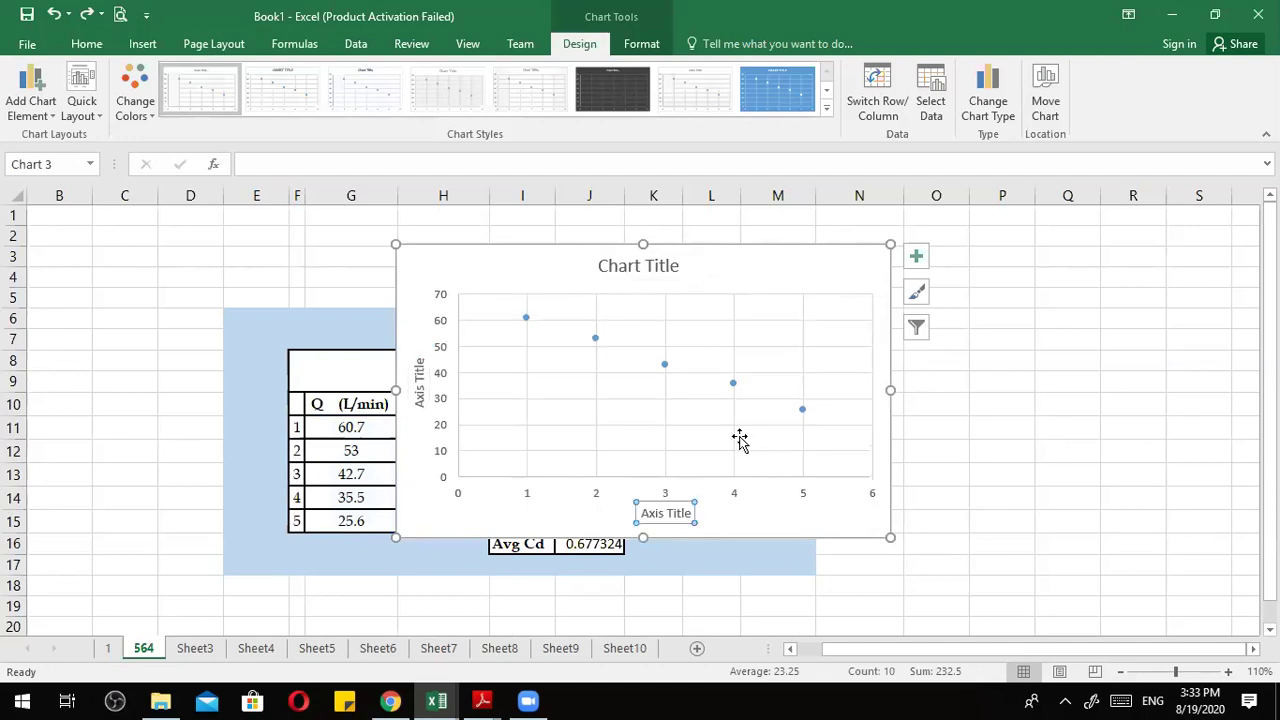
Add a linear trendline to the scatter chart through the detailed trendline options.
left_click(449, 520)
left_click(610, 368)
left_click(30, 100)
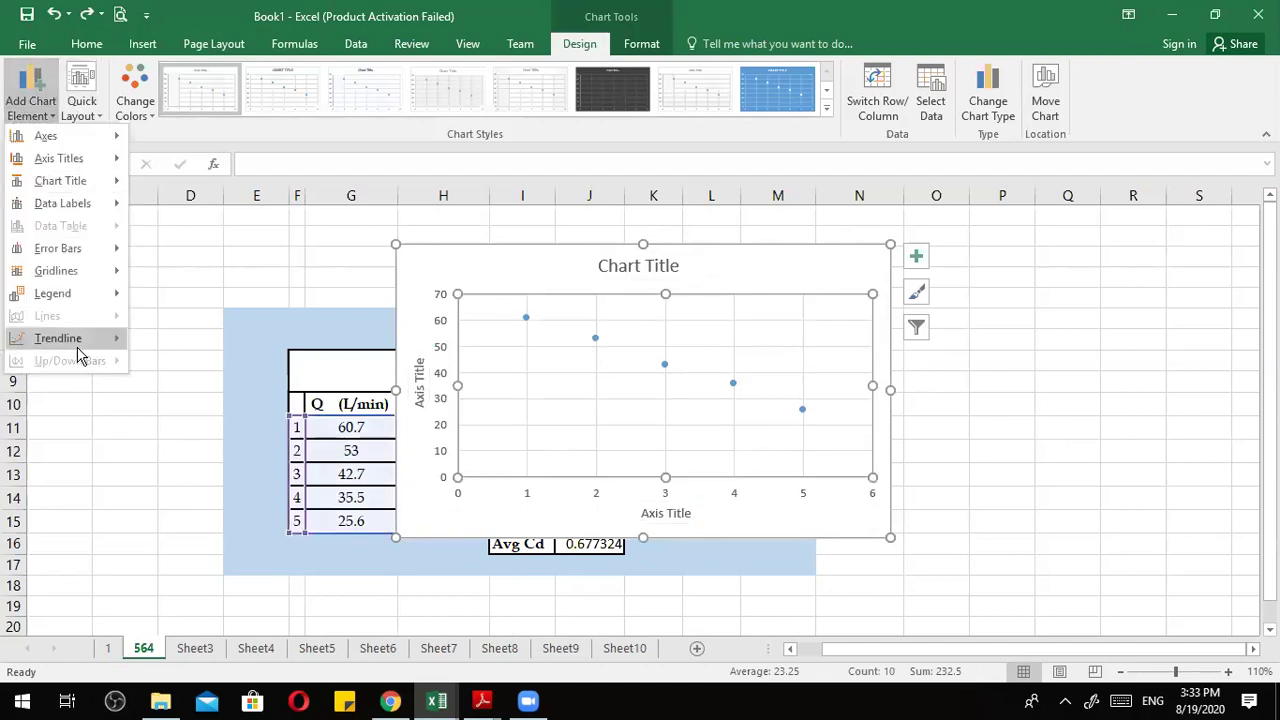
mouse_move(78, 345)
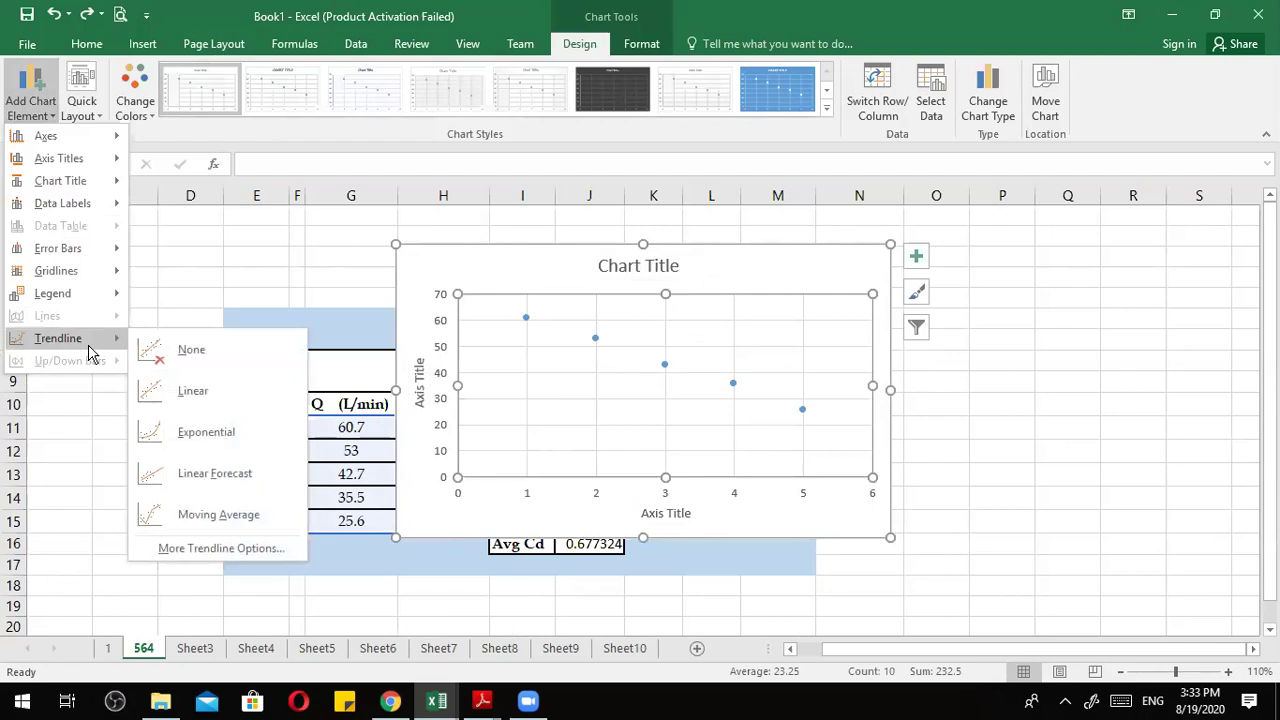
left_click(207, 550)
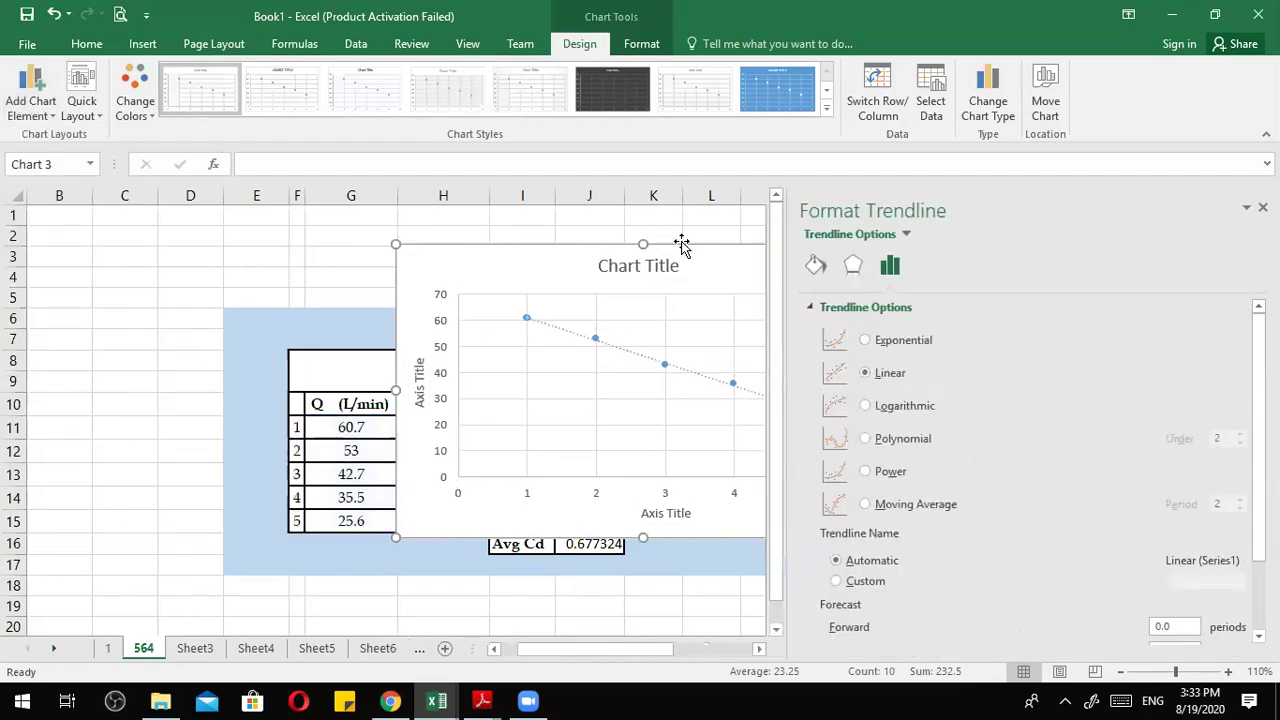
Move the chart clear of the formatting pane and reopen the detailed options for its trendline.
left_click_drag(598, 237, 327, 229)
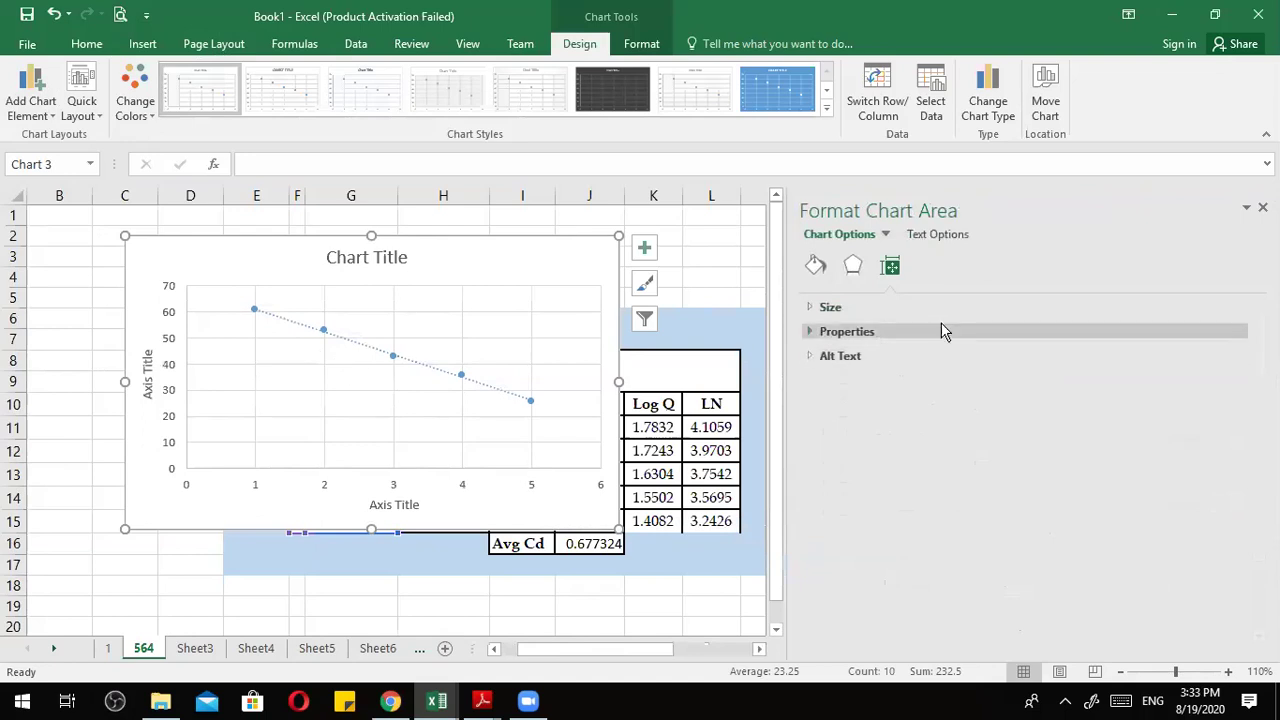
left_click(30, 95)
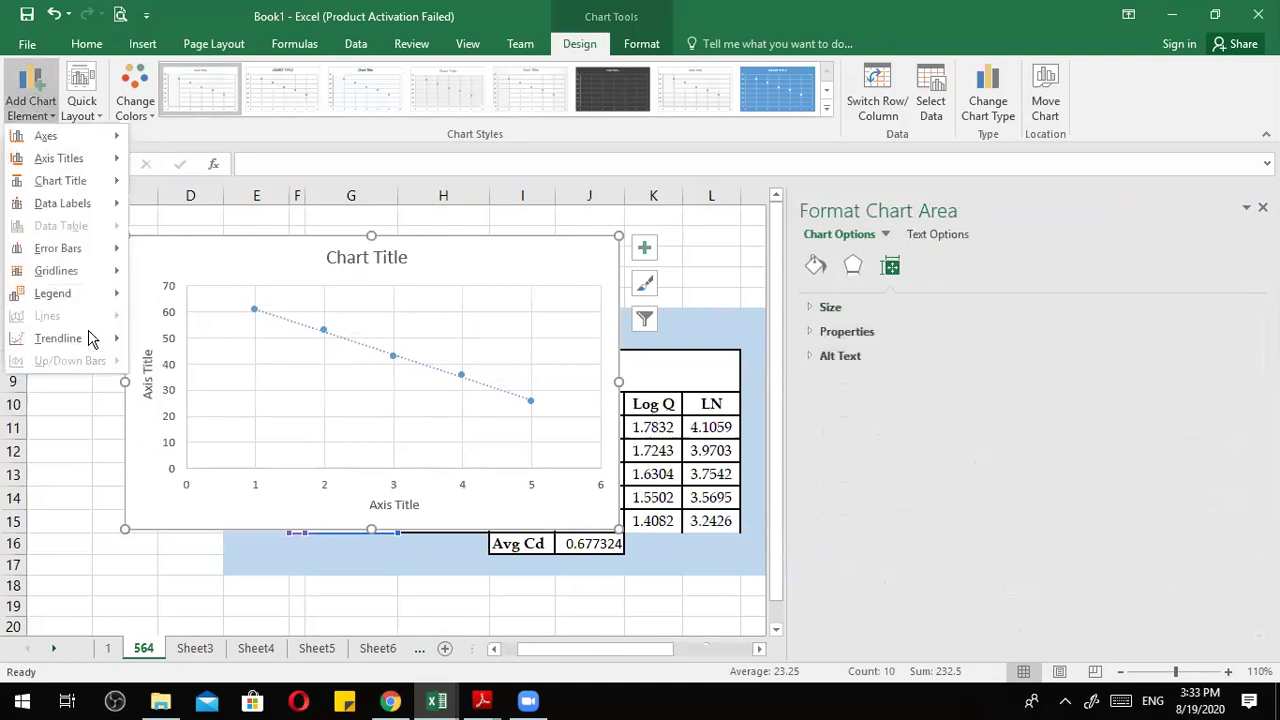
mouse_move(80, 338)
left_click(242, 547)
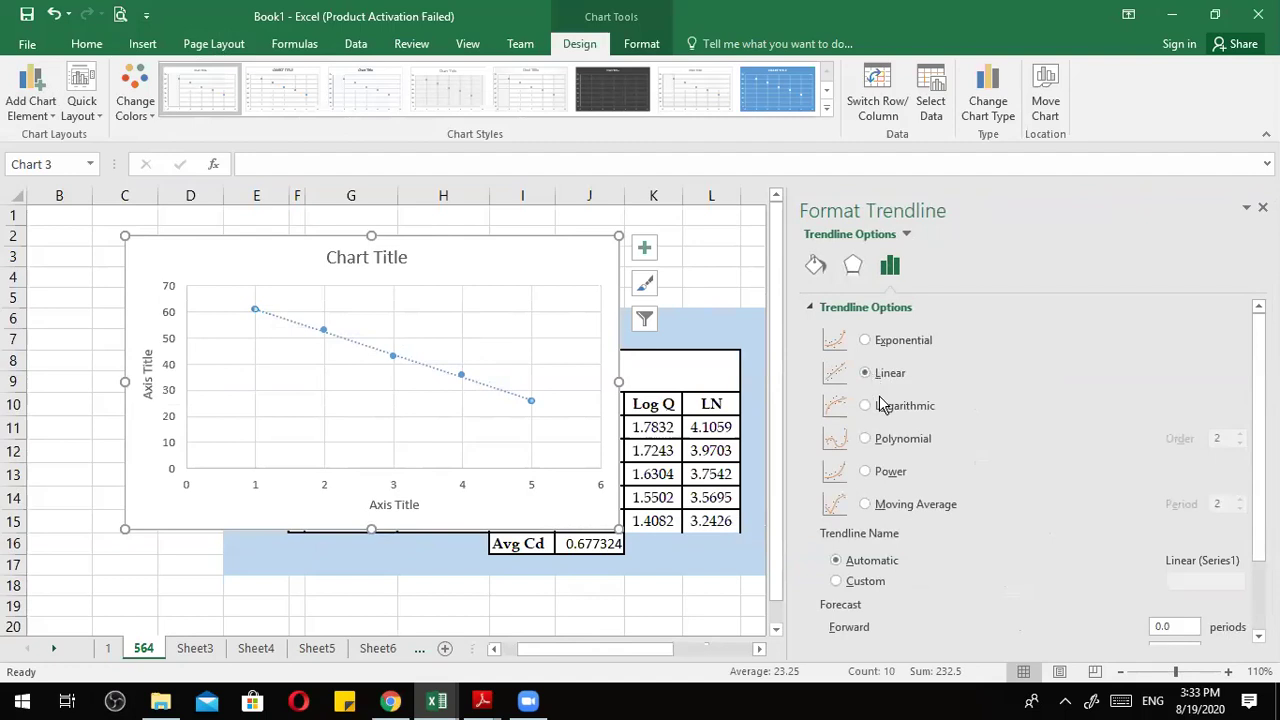
Try the Polynomial and Logarithmic trendline types on the scatter chart and return the trendline to Linear.
left_click(866, 440)
left_click(865, 406)
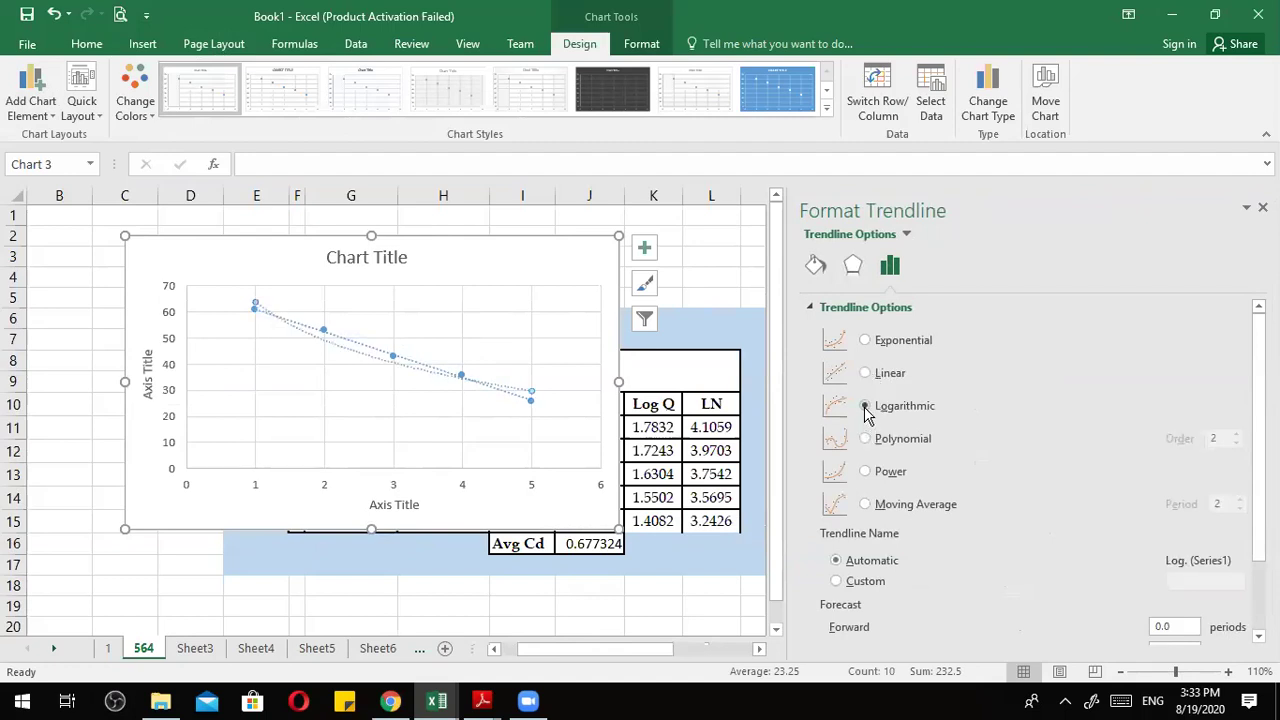
left_click(866, 374)
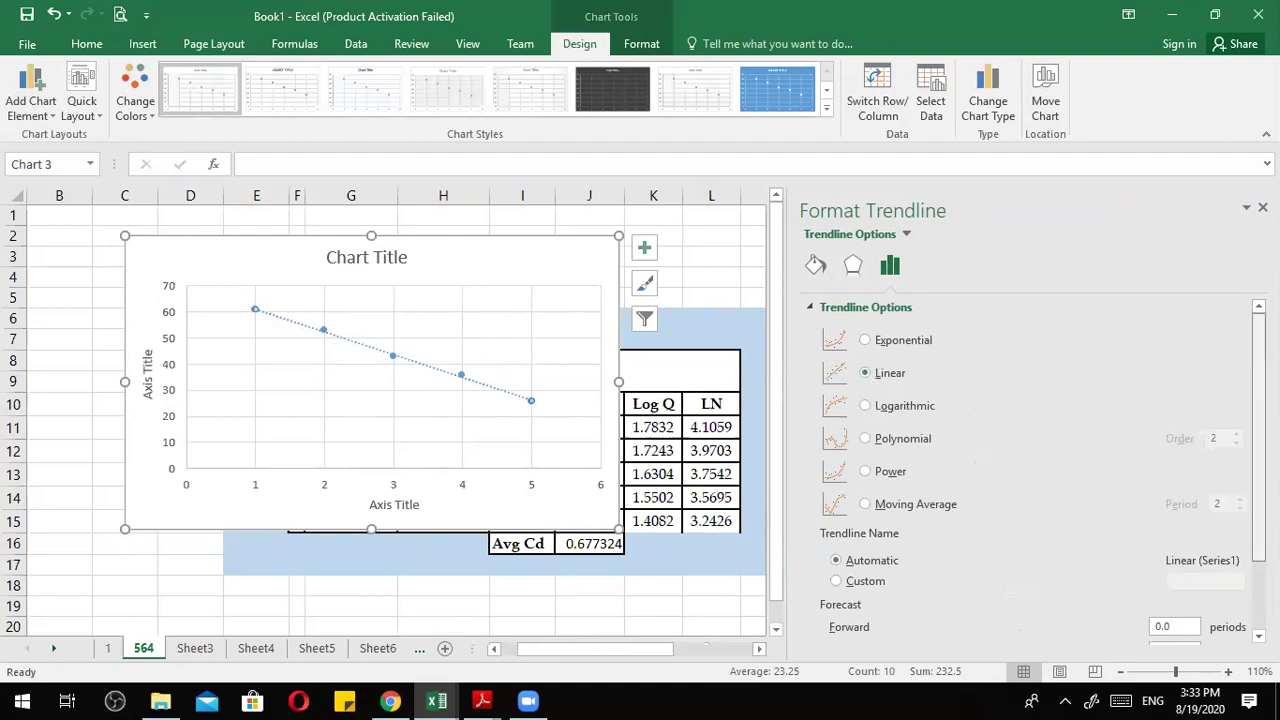
Display the linear trendline's equation and R-squared value on the chart and move their label to just below the line.
scroll(1000, 500, "down", 2)
left_click(828, 606)
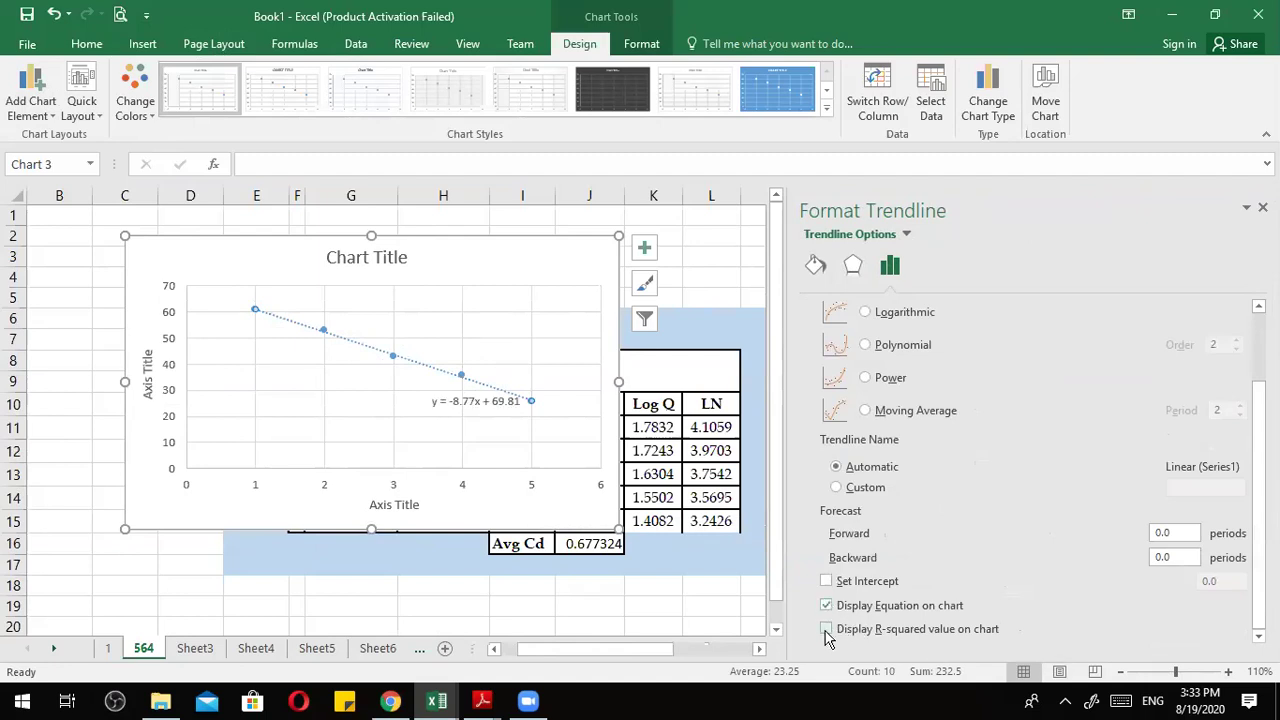
left_click(826, 630)
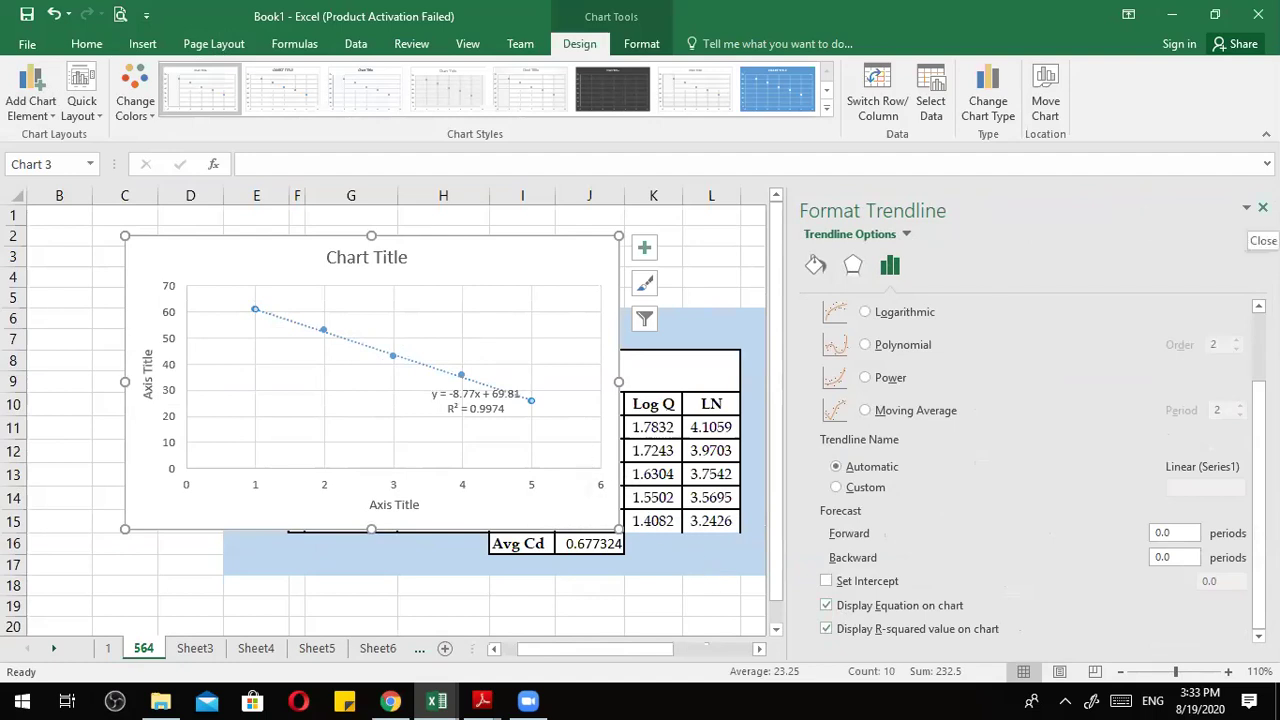
left_click(1262, 207)
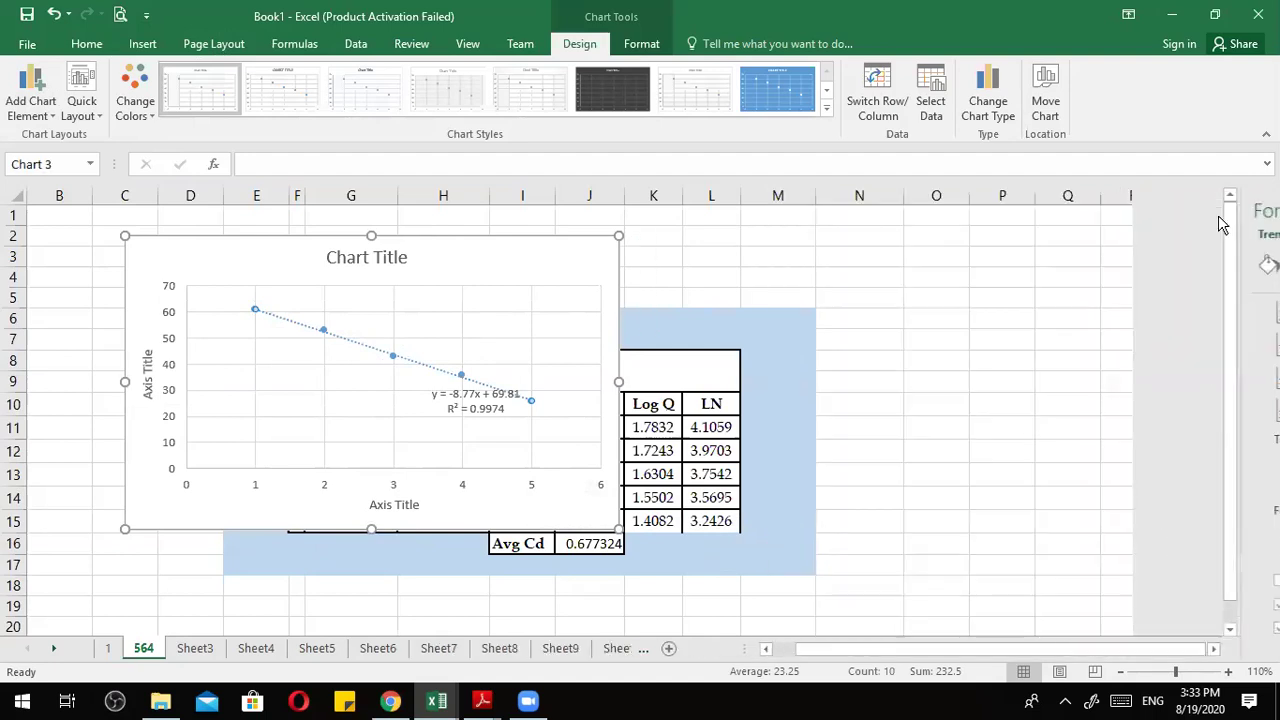
left_click(458, 405)
left_click_drag(463, 383, 380, 375)
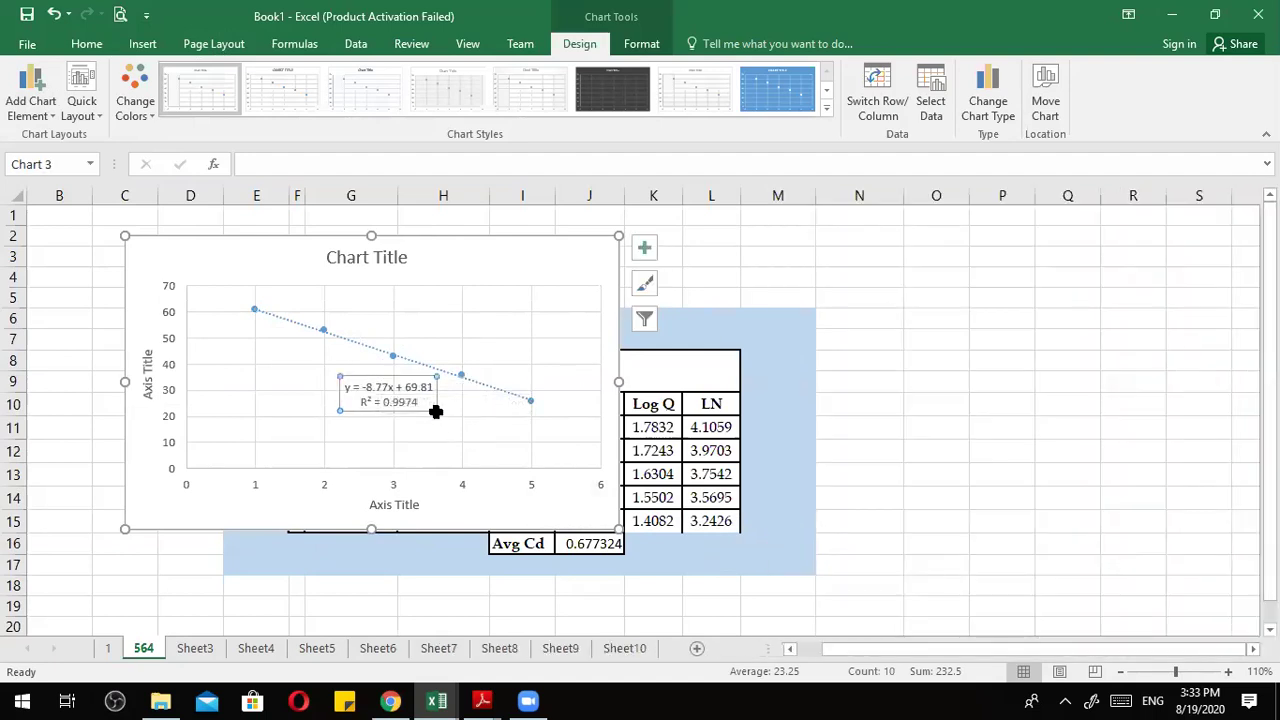
Examine the slope, the intercept and the R-squared value in the trendline equation label, highlighting each part.
scroll(383, 390, "up", 15, "ctrl")
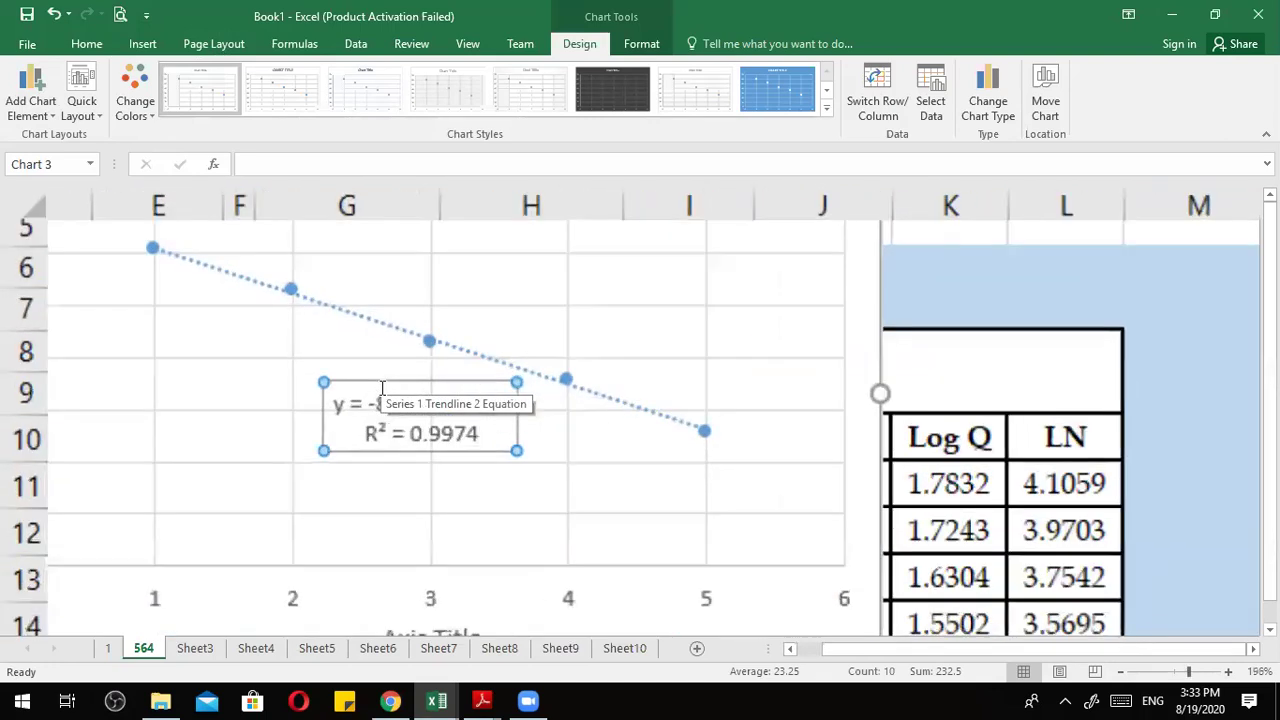
left_click_drag(507, 424, 557, 420)
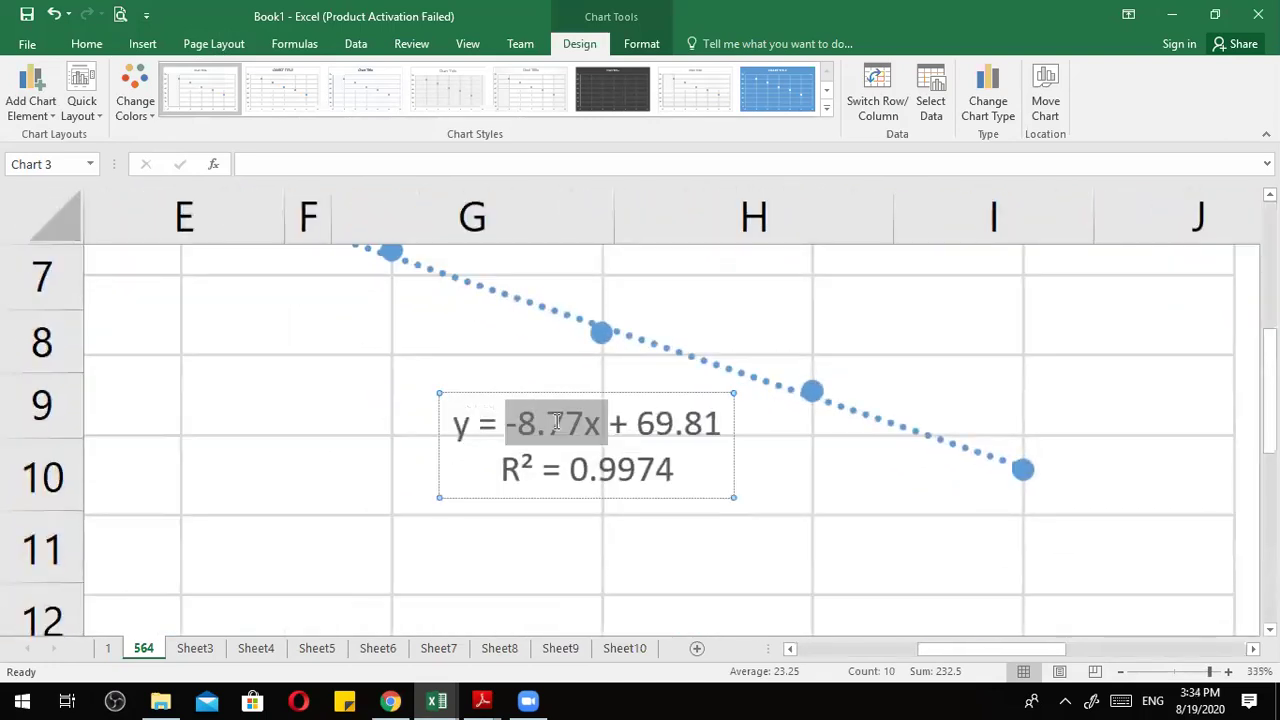
left_click(605, 435)
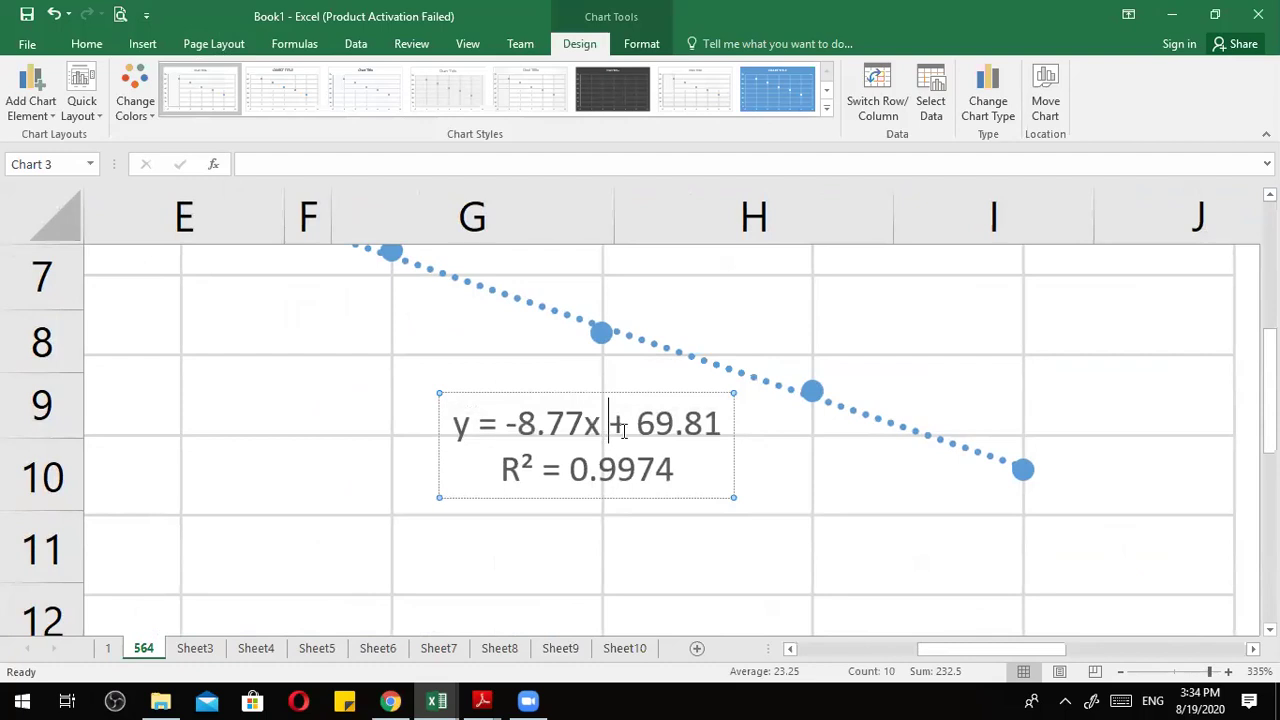
scroll(650, 430, "down", 8, "ctrl")
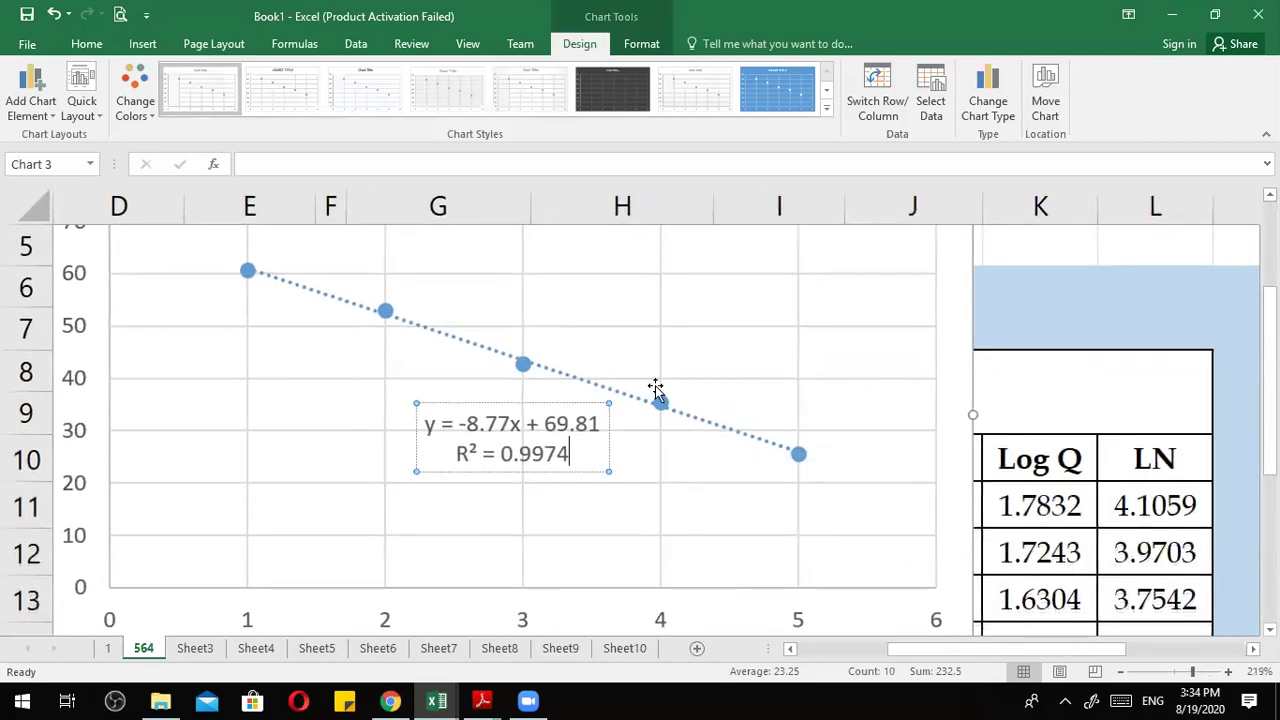
left_click_drag(544, 424, 600, 425)
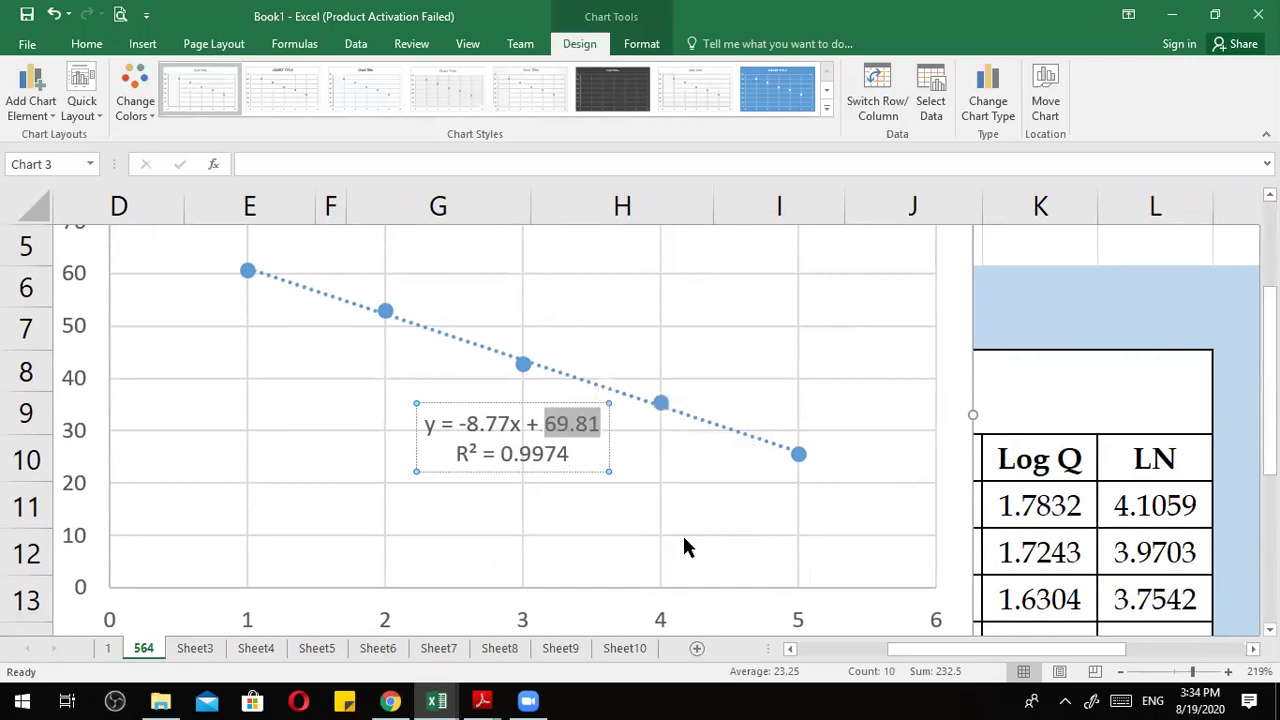
scroll(682, 533, "down", 6)
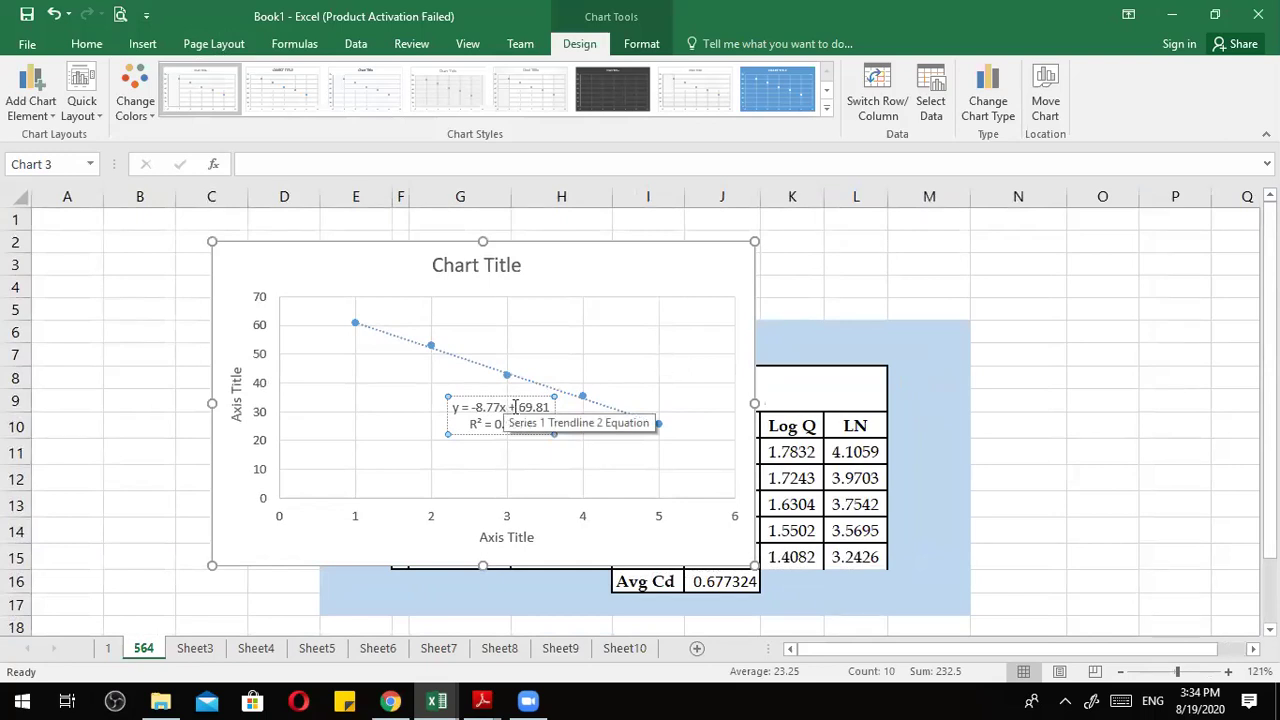
left_click_drag(549, 407, 518, 407)
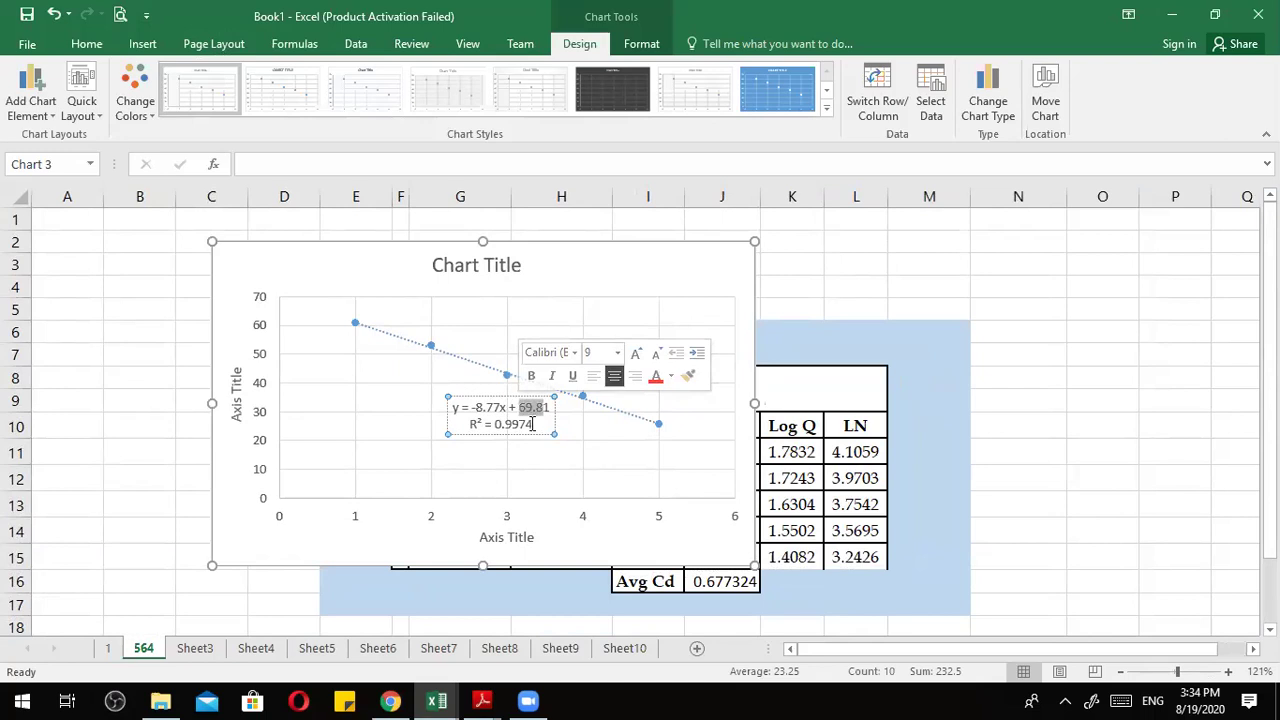
left_click(532, 424)
left_click_drag(464, 422, 538, 424)
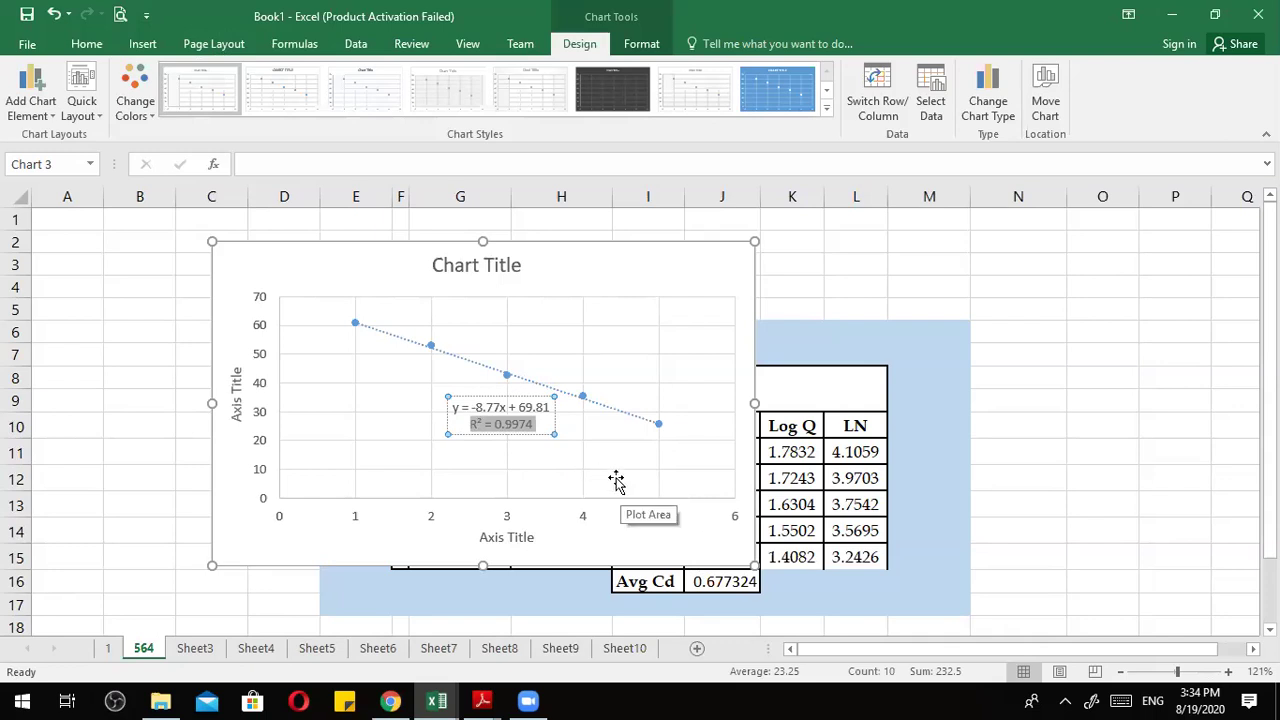
left_click(614, 478)
Move the chart off the flow columns and start adding a data series with X values from F11:F15.
left_click_drag(654, 260, 1058, 267)
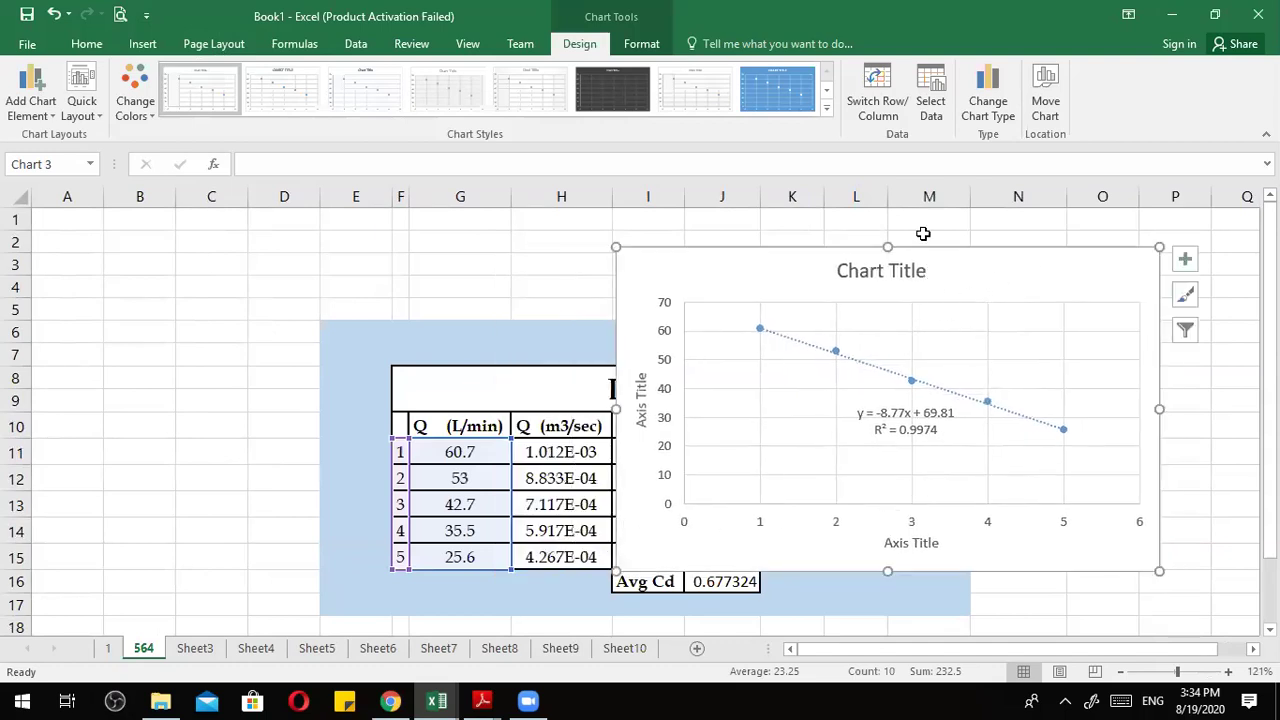
left_click(931, 108)
left_click(435, 446)
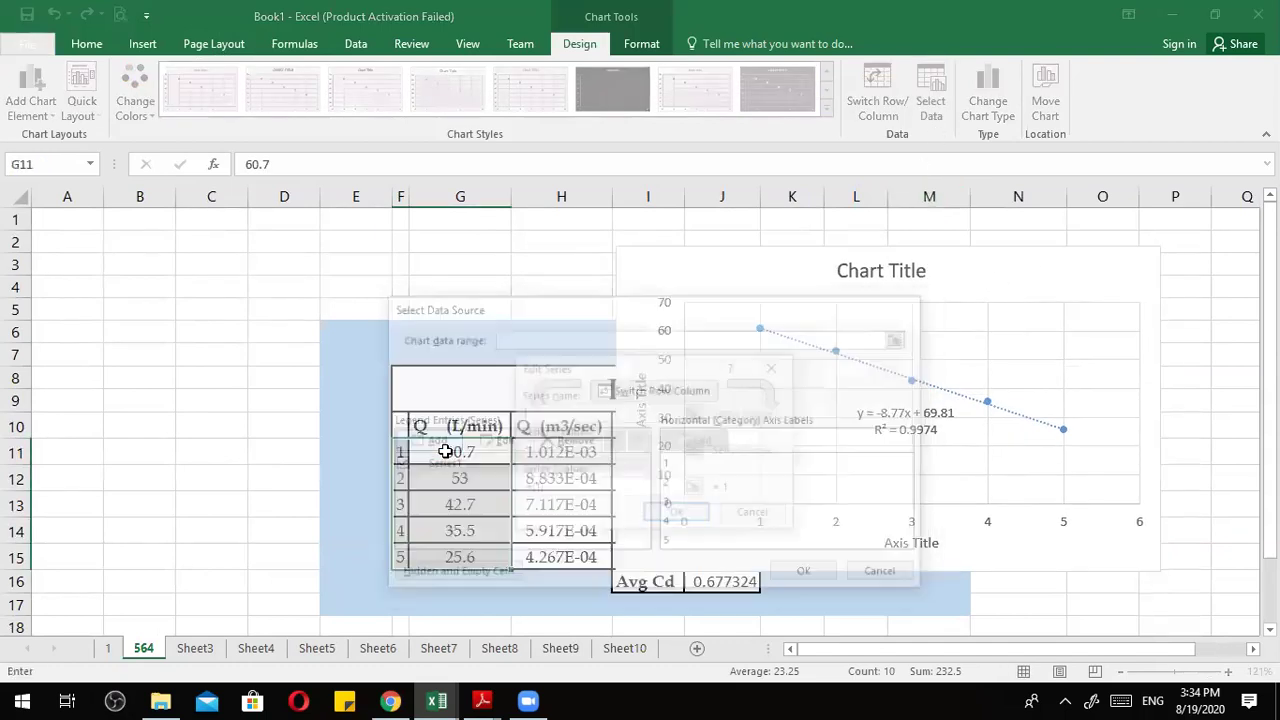
left_click(641, 450)
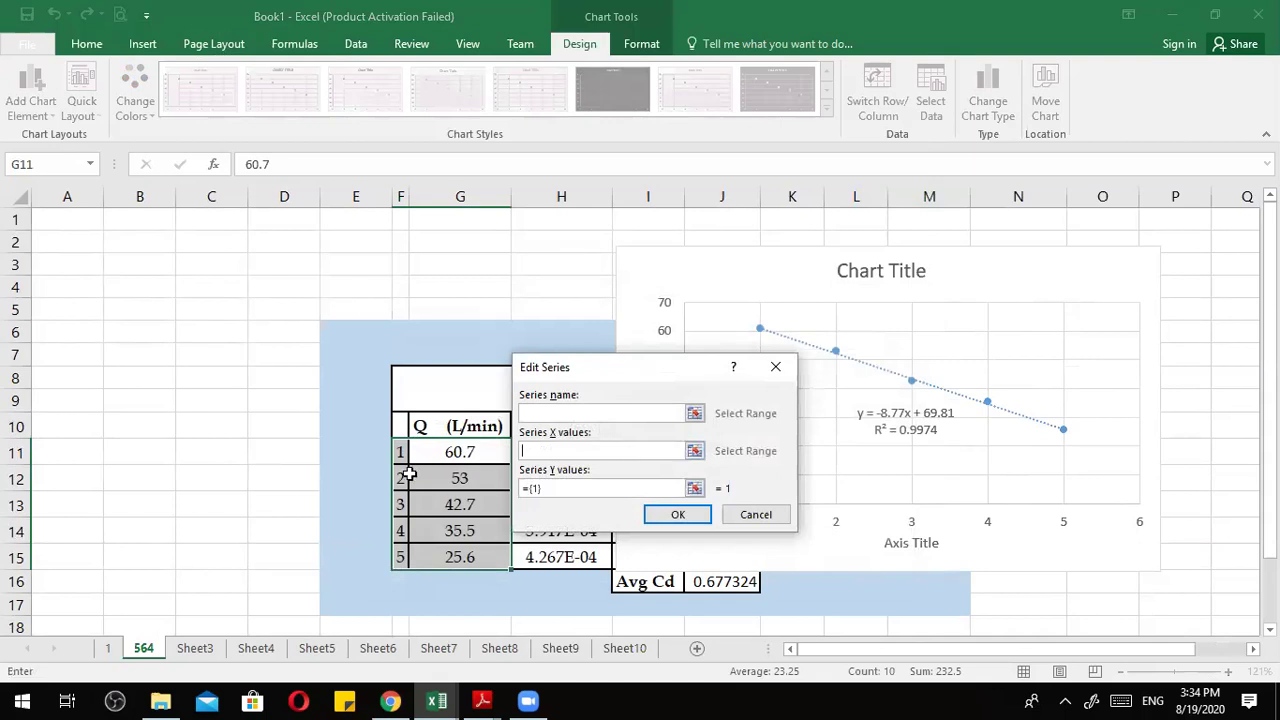
left_click_drag(396, 452, 397, 558)
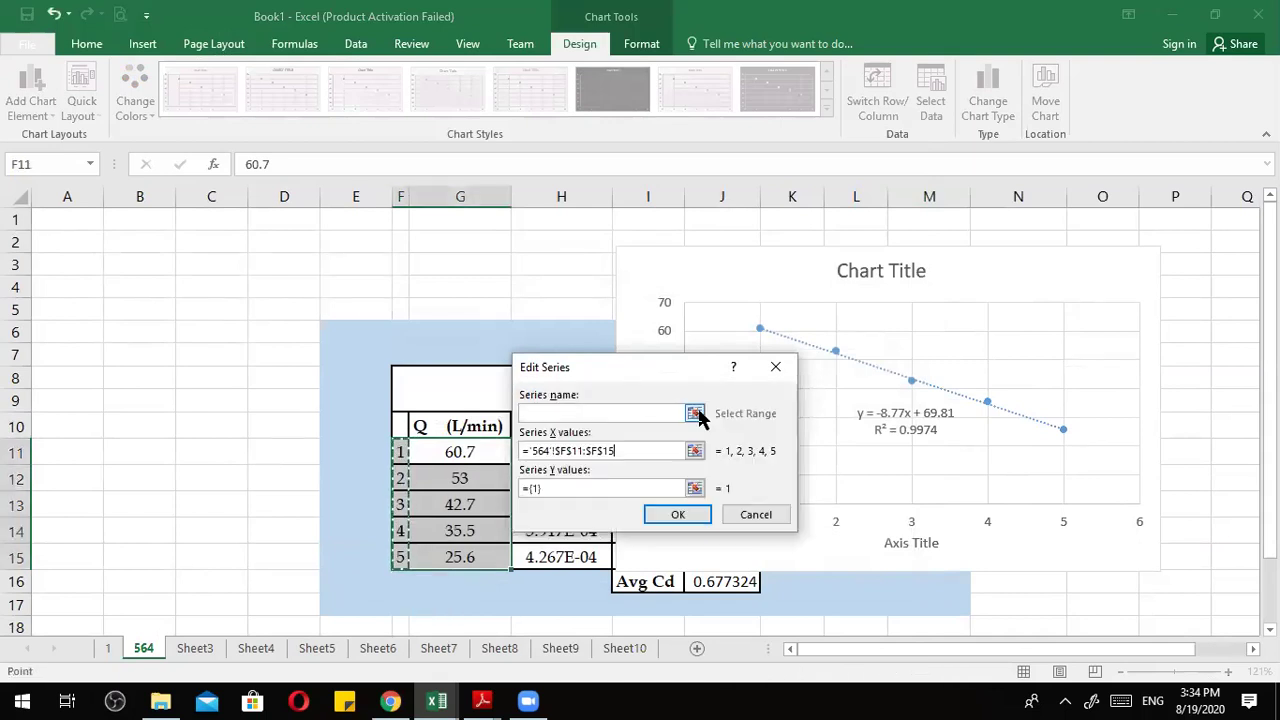
Set the new series' Y values to the Log Q cells K11:K15 and apply the data source change.
left_click_drag(564, 491, 498, 489)
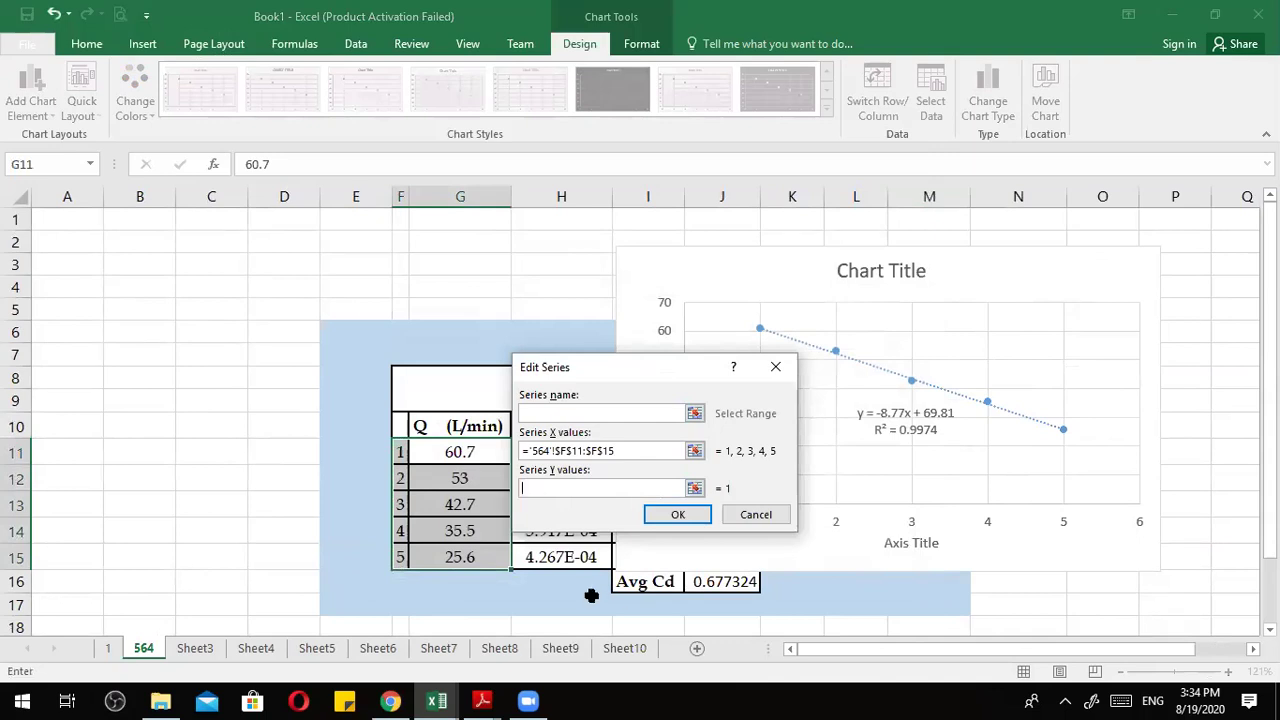
scroll(560, 580, "right", 3)
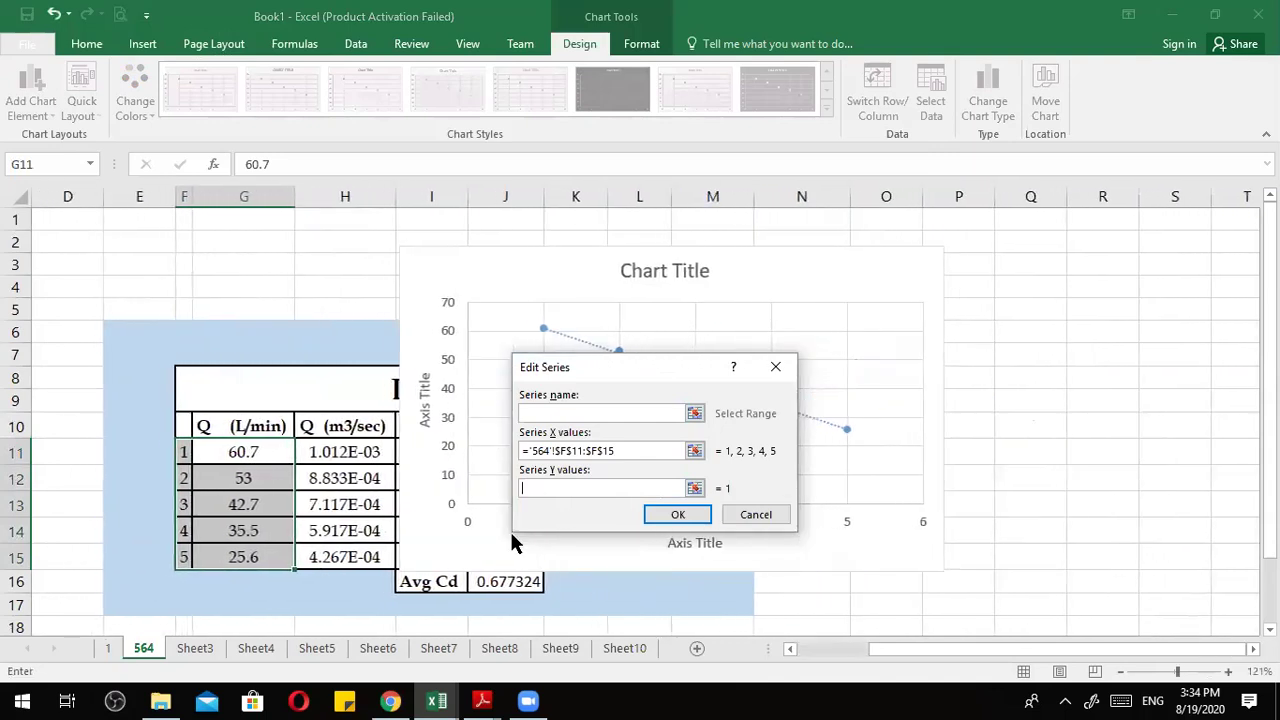
left_click(694, 488)
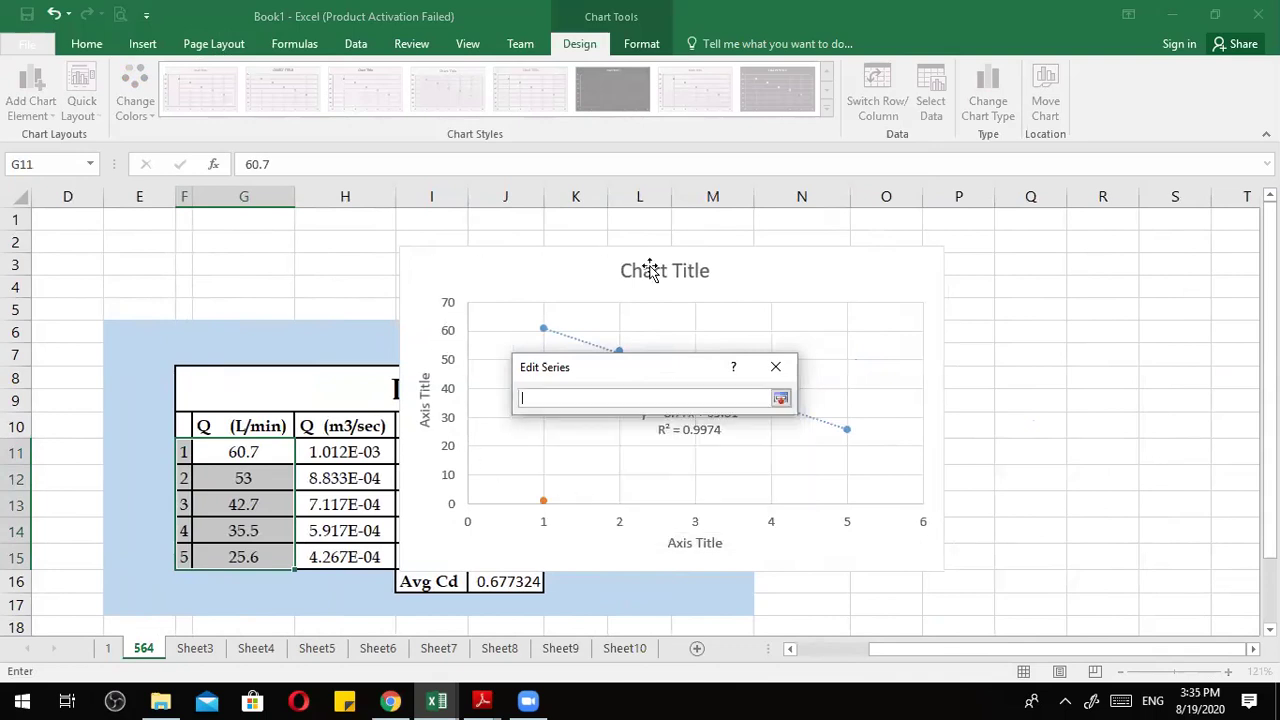
mouse_move(355, 460)
left_mouse_down()
mouse_move(352, 476)
mouse_move(352, 453)
left_mouse_up()
key("Right")
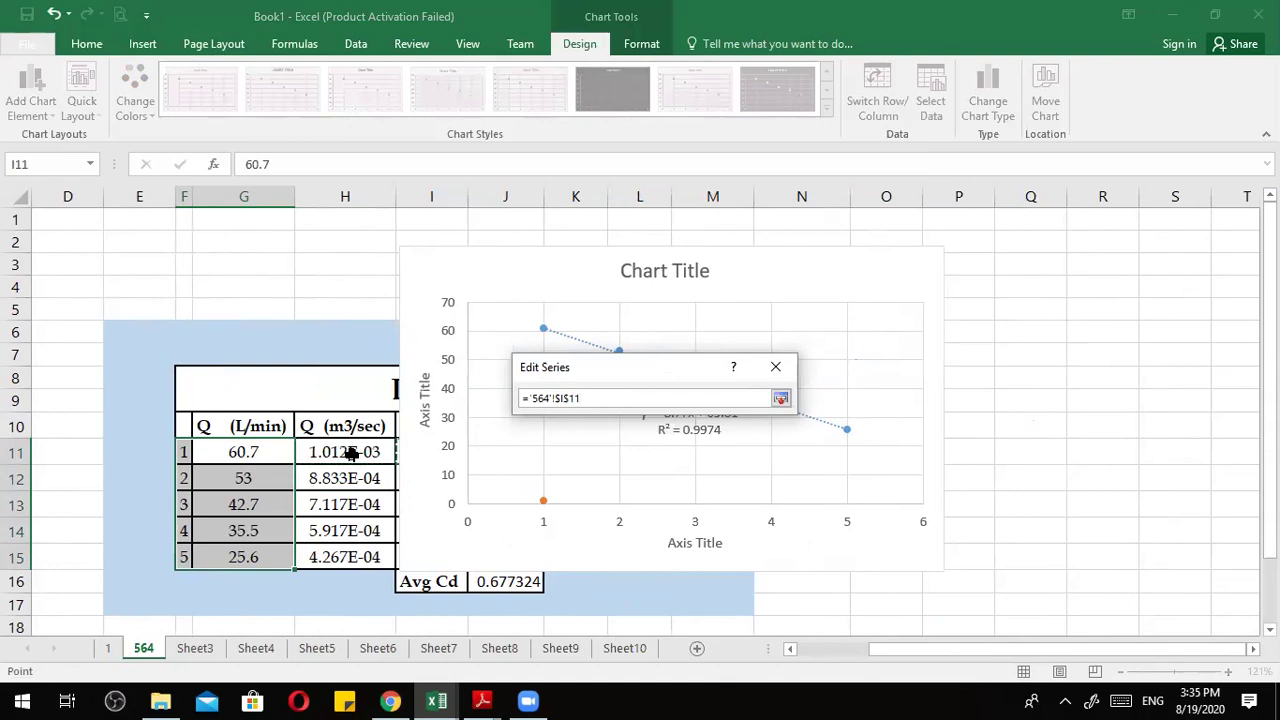
key("Right")
key("Right")
key("shift+Down")
key("shift+Down")
left_click(780, 398)
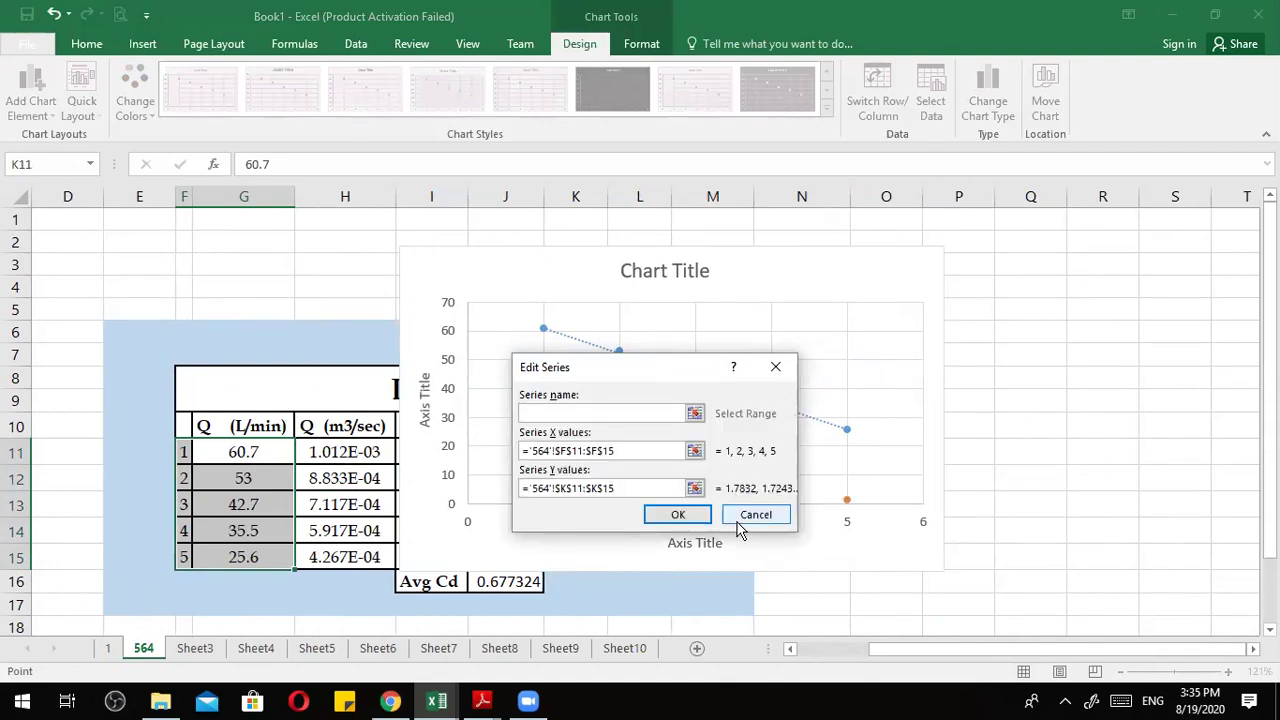
left_click(678, 514)
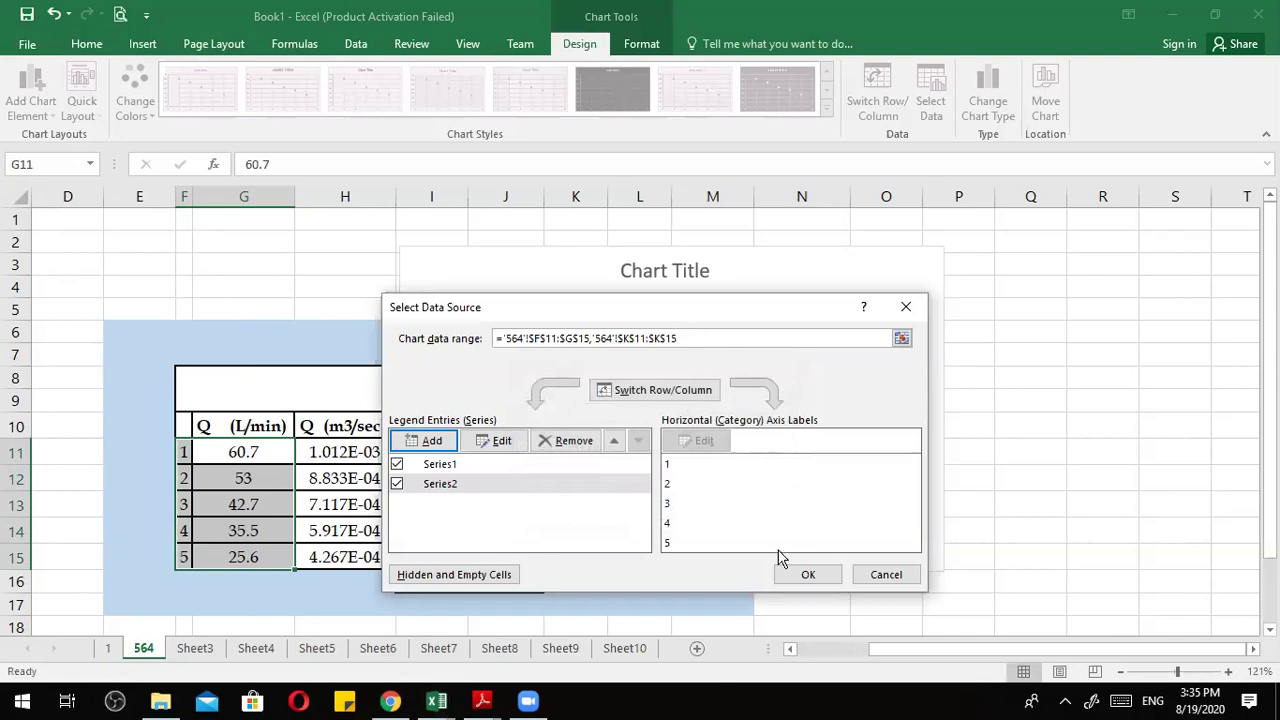
left_click(806, 574)
Try moving the chart title and the chart, and undo these moves together with the added Log Q series.
left_click_drag(685, 255, 915, 240)
left_click_drag(754, 260, 1010, 221)
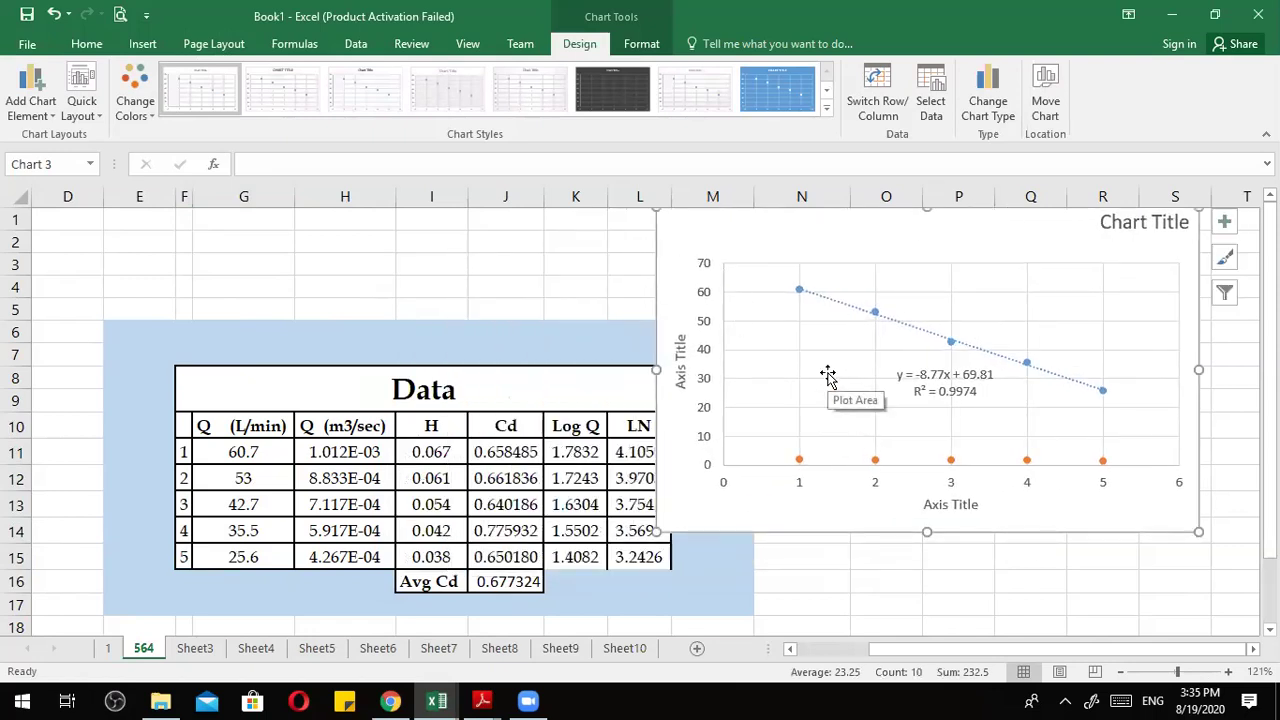
key("ctrl+z")
key("ctrl+z")
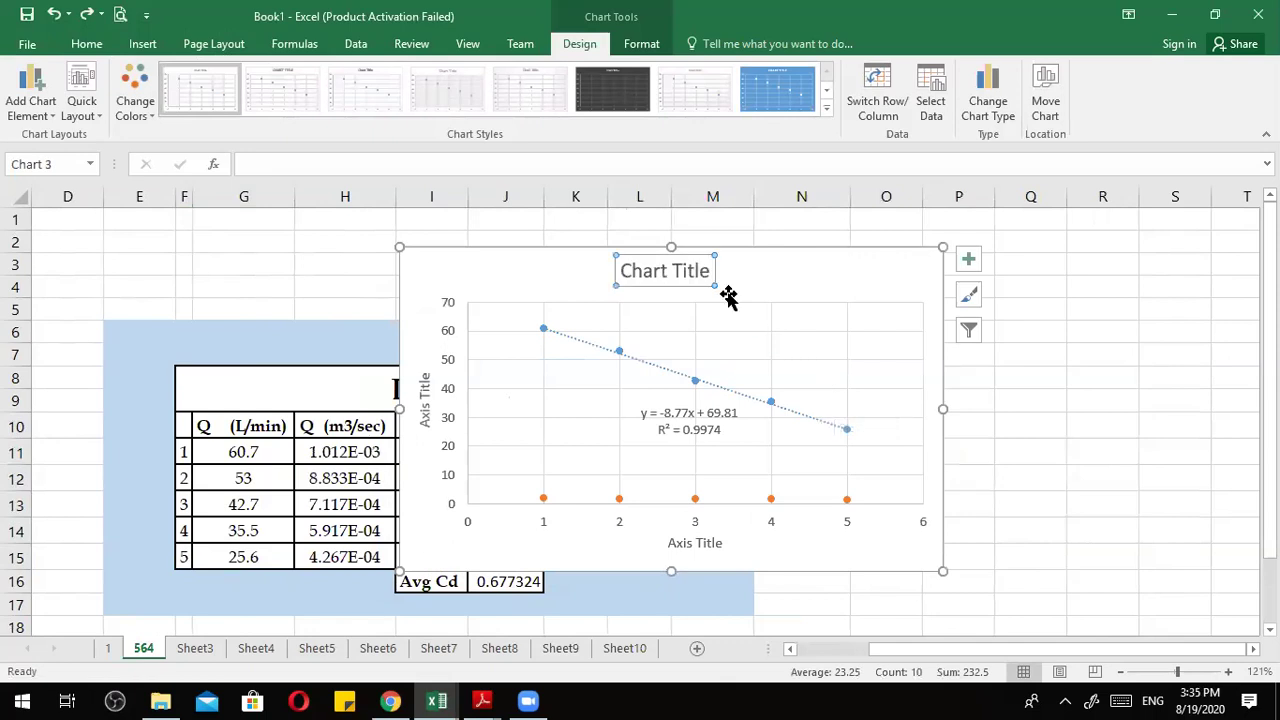
key("ctrl+z")
key("ctrl+y")
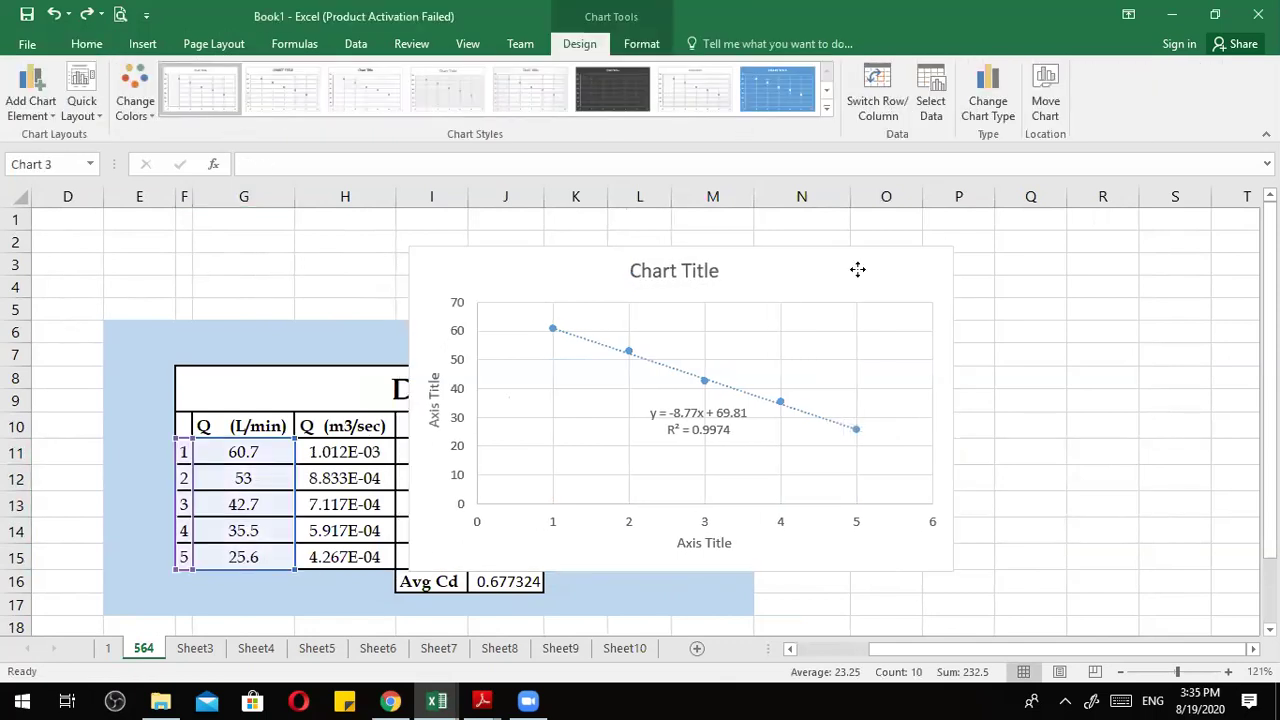
key("ctrl+y")
Move the chart clear of the H and Cd columns and add a series with X values F11:F15 and Y values I11:I15.
left_click_drag(981, 273, 972, 254)
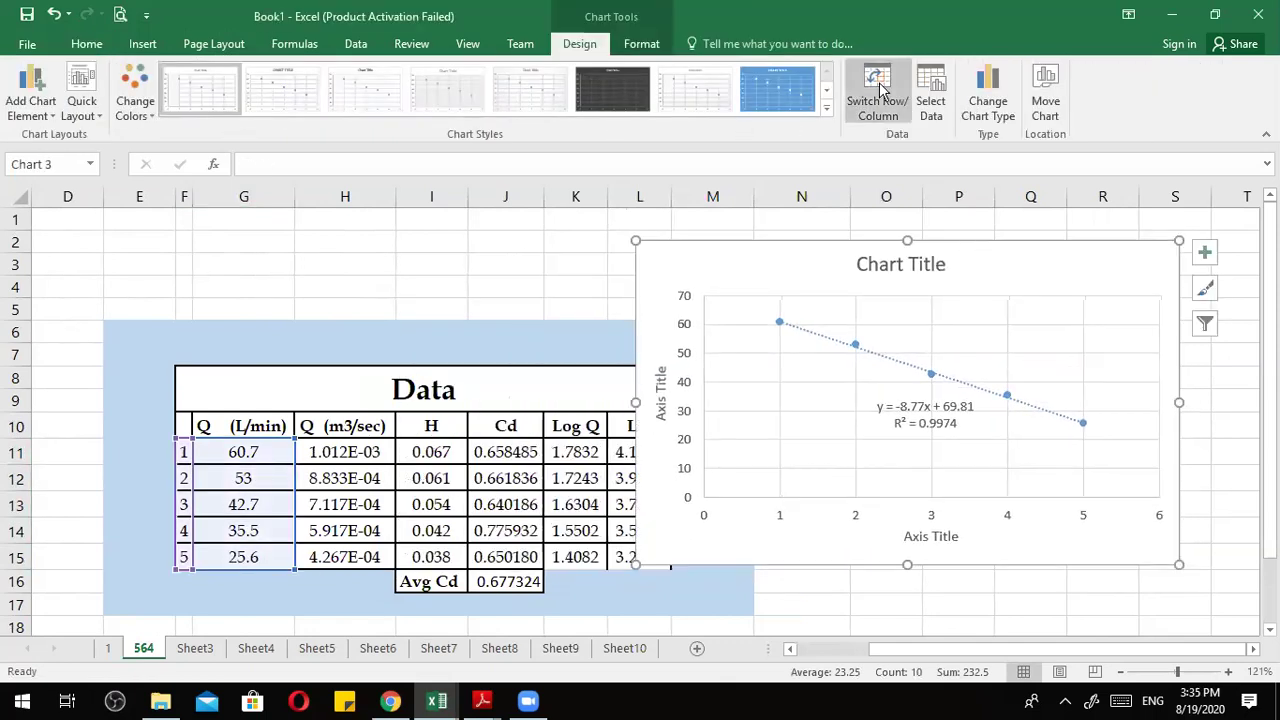
left_click(928, 95)
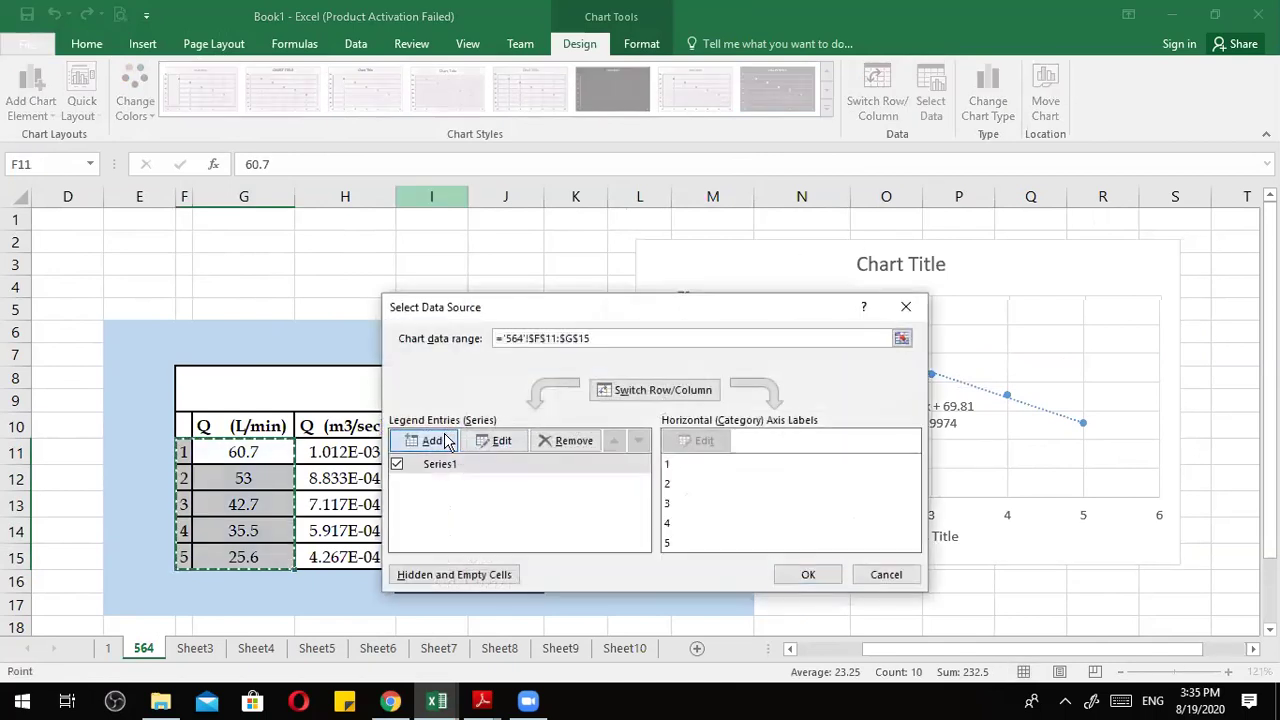
left_click(424, 441)
left_click(571, 451)
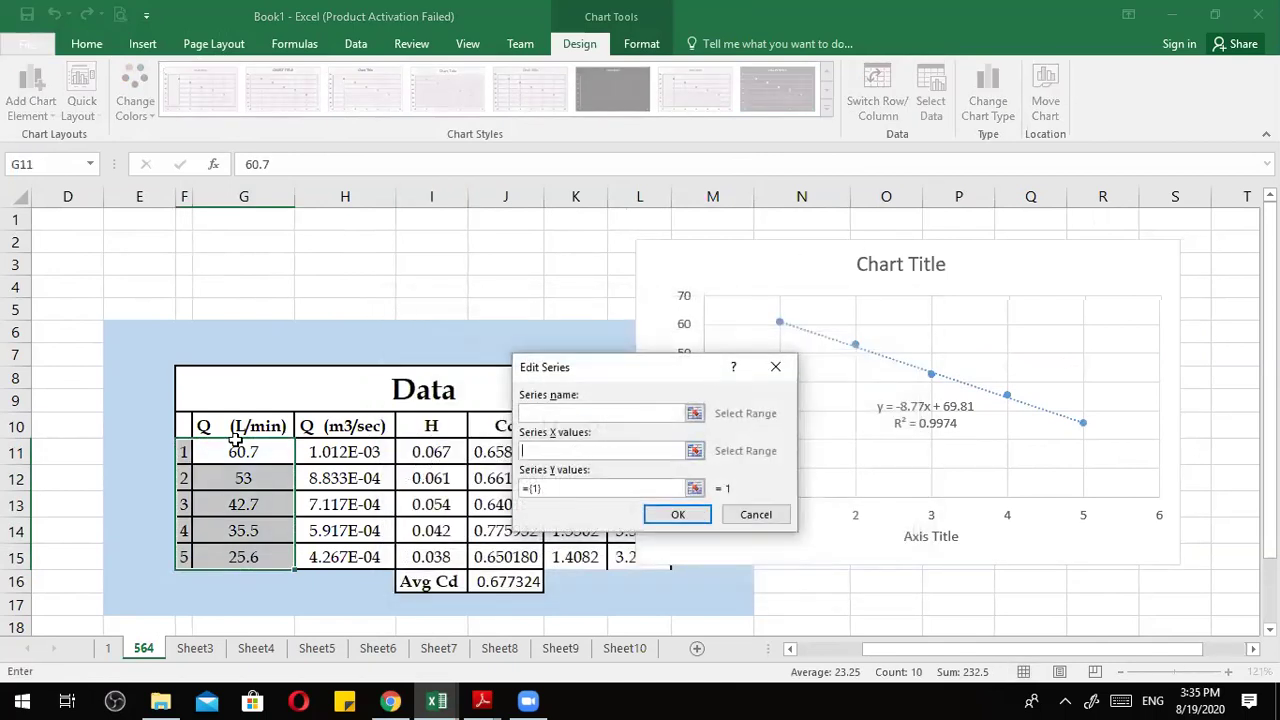
left_click_drag(184, 451, 184, 557)
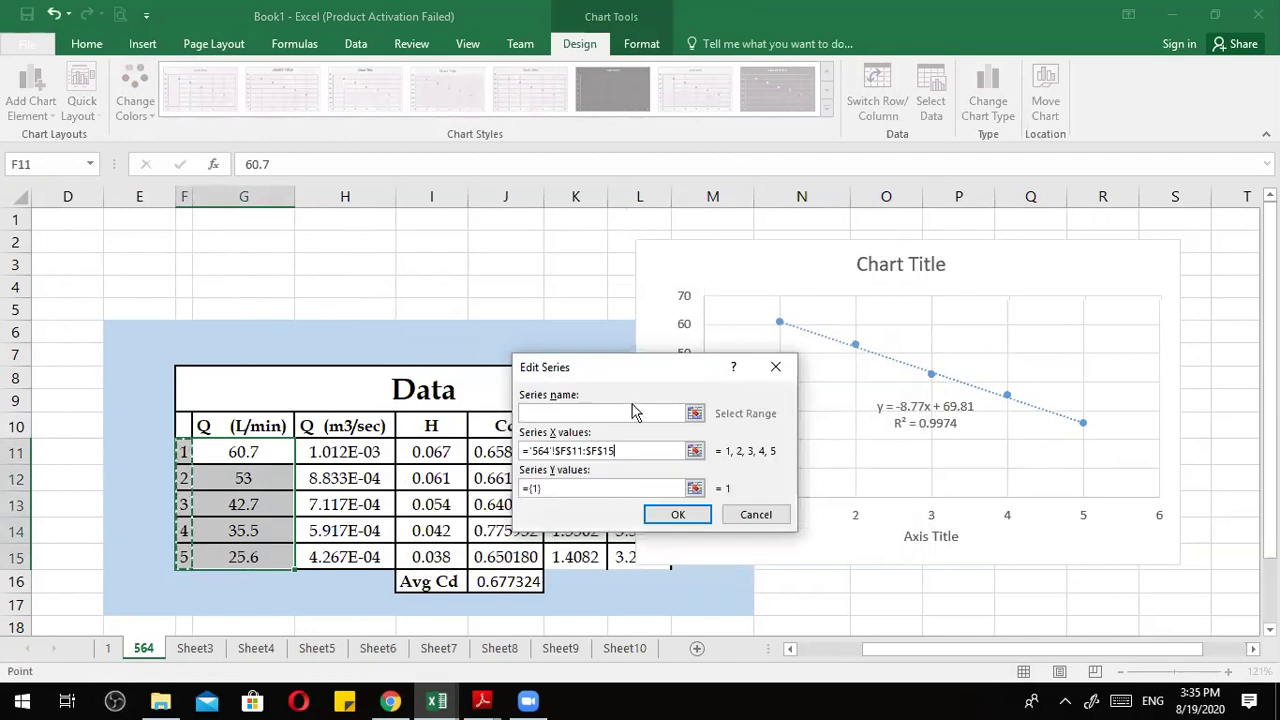
left_click(614, 488)
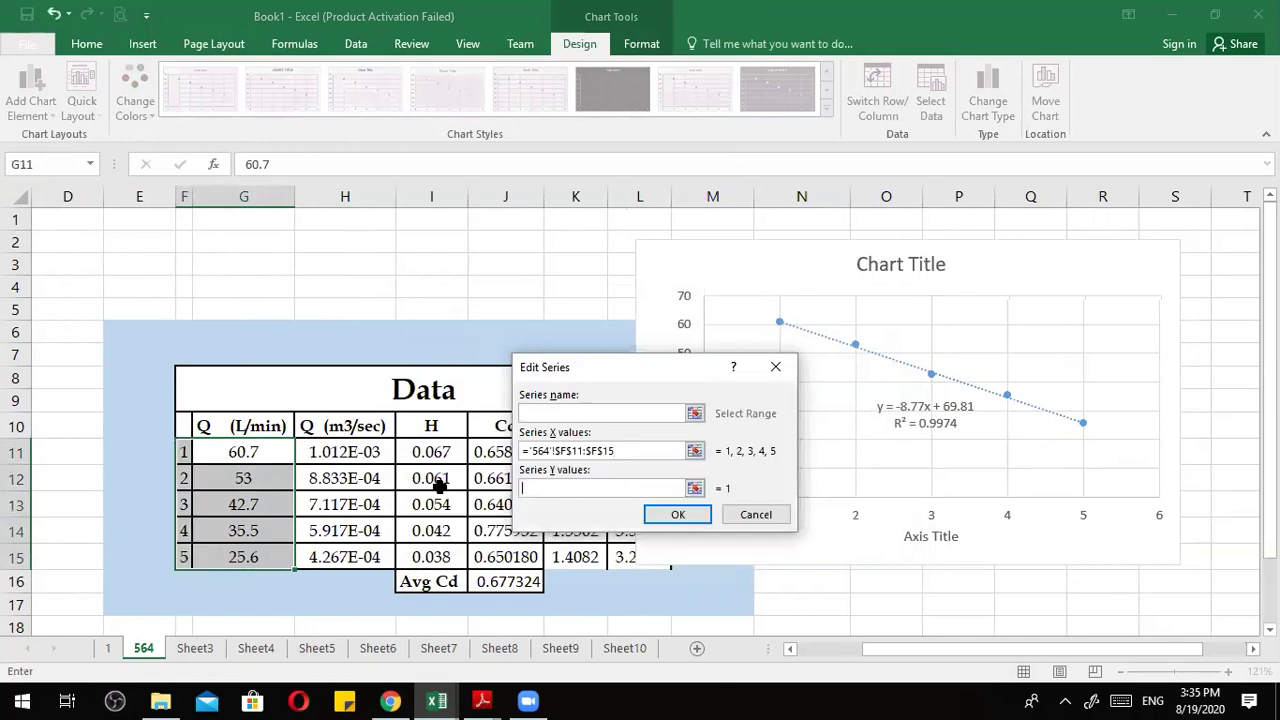
left_click_drag(438, 453, 438, 556)
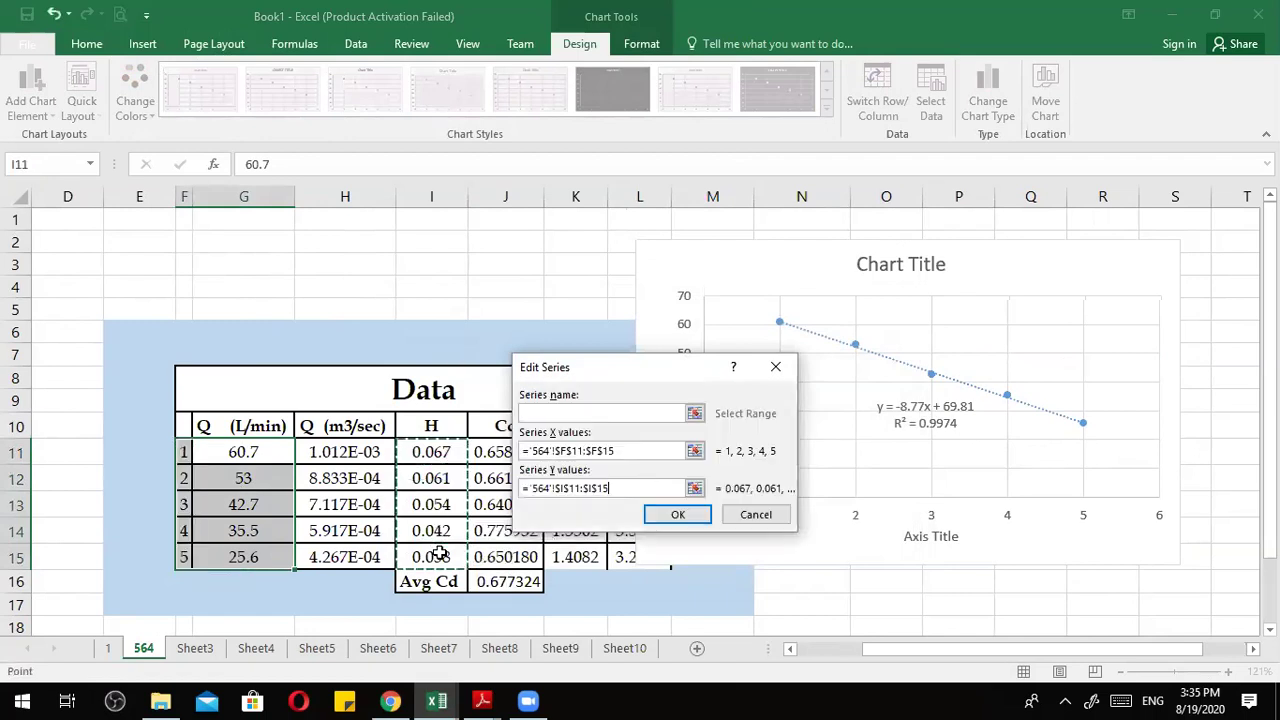
left_click(696, 516)
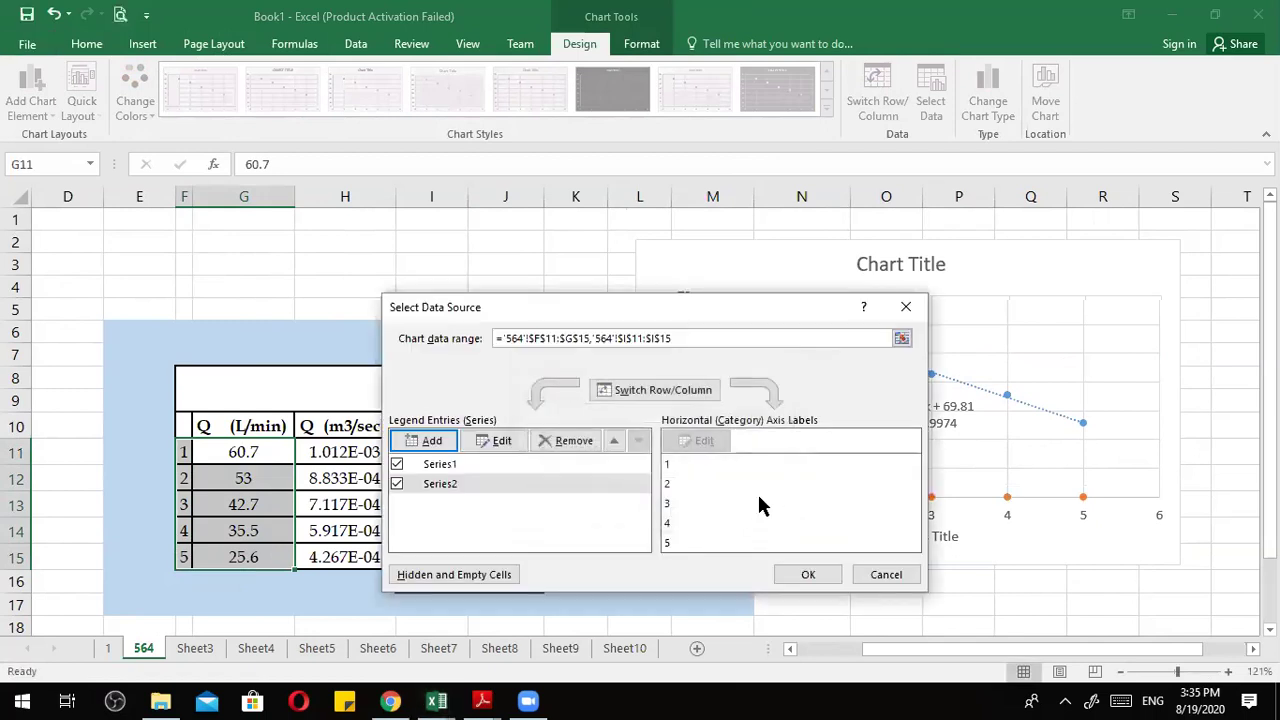
left_click(806, 572)
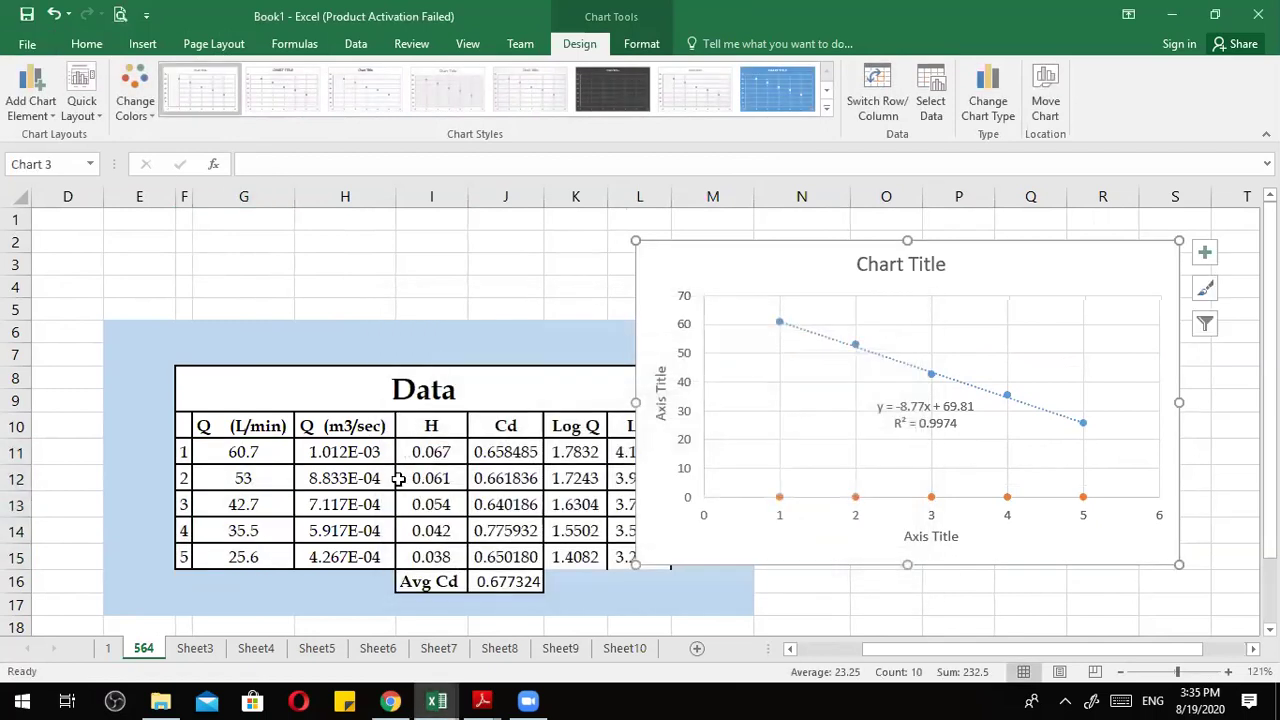
Change the first two H values, setting I11 to 67 and I12 to 61.
left_click(425, 453)
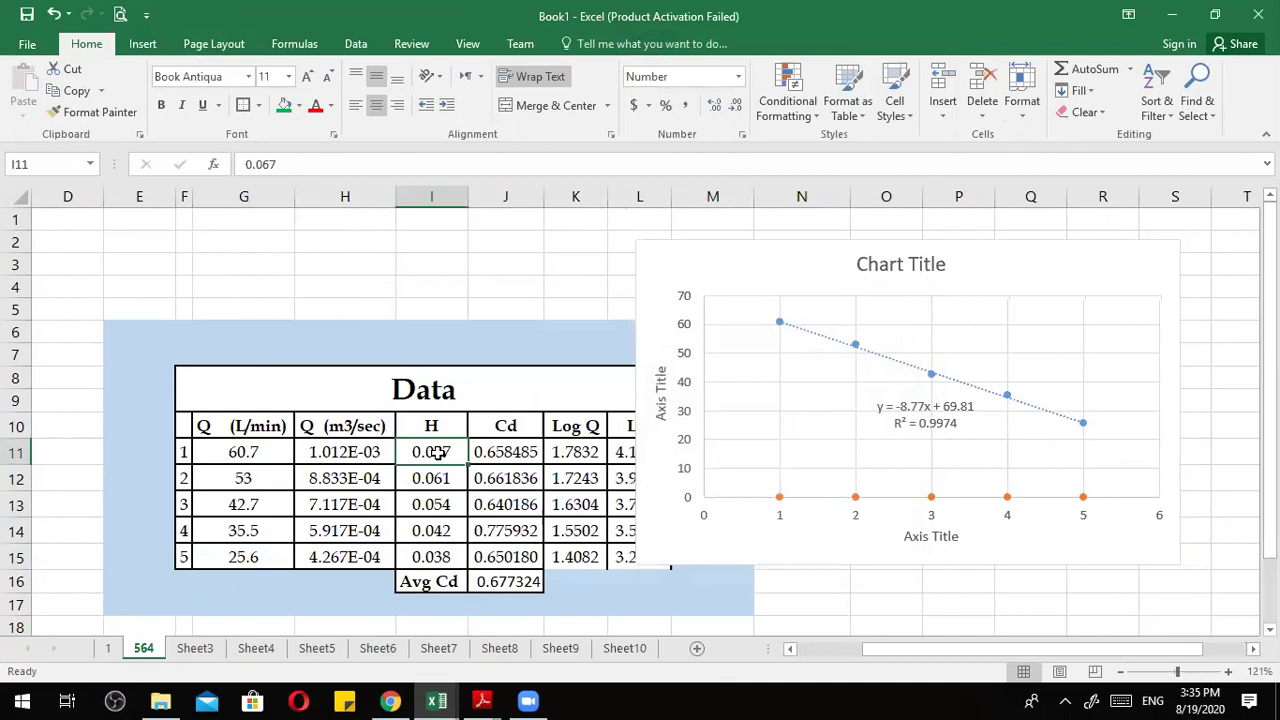
double_click(435, 450)
key("BackSpace")
key("BackSpace")
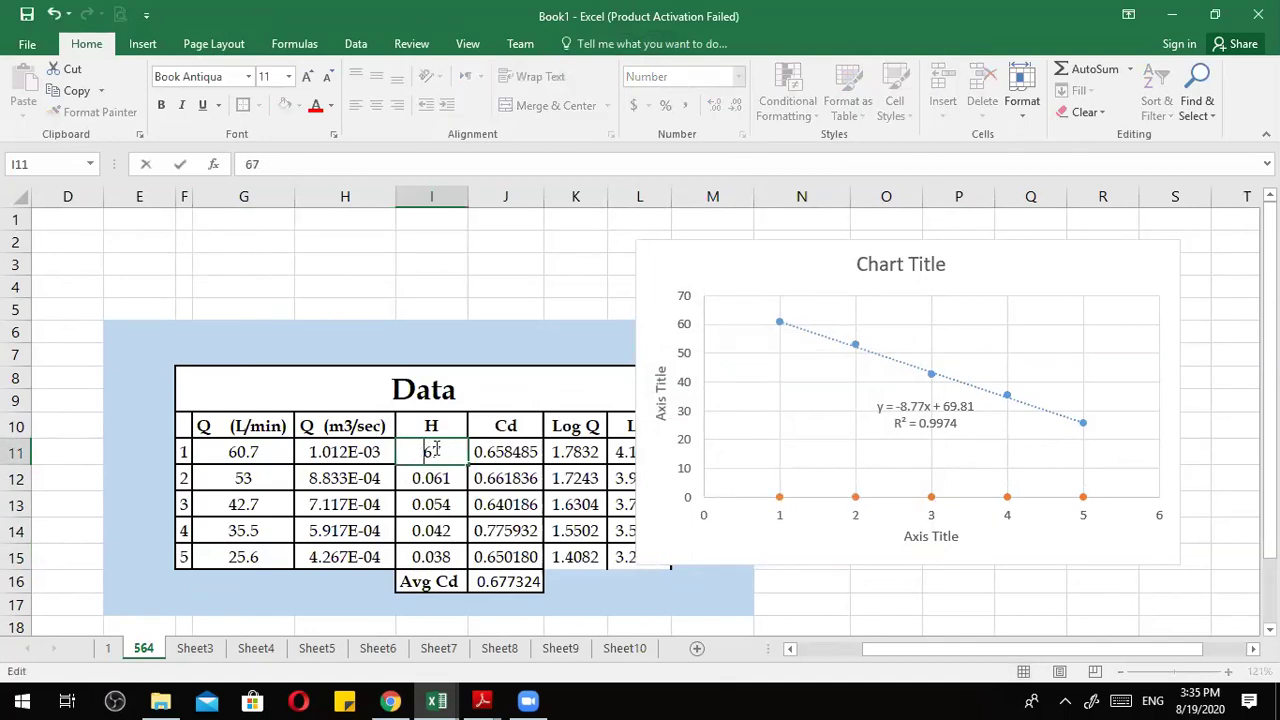
key("Return")
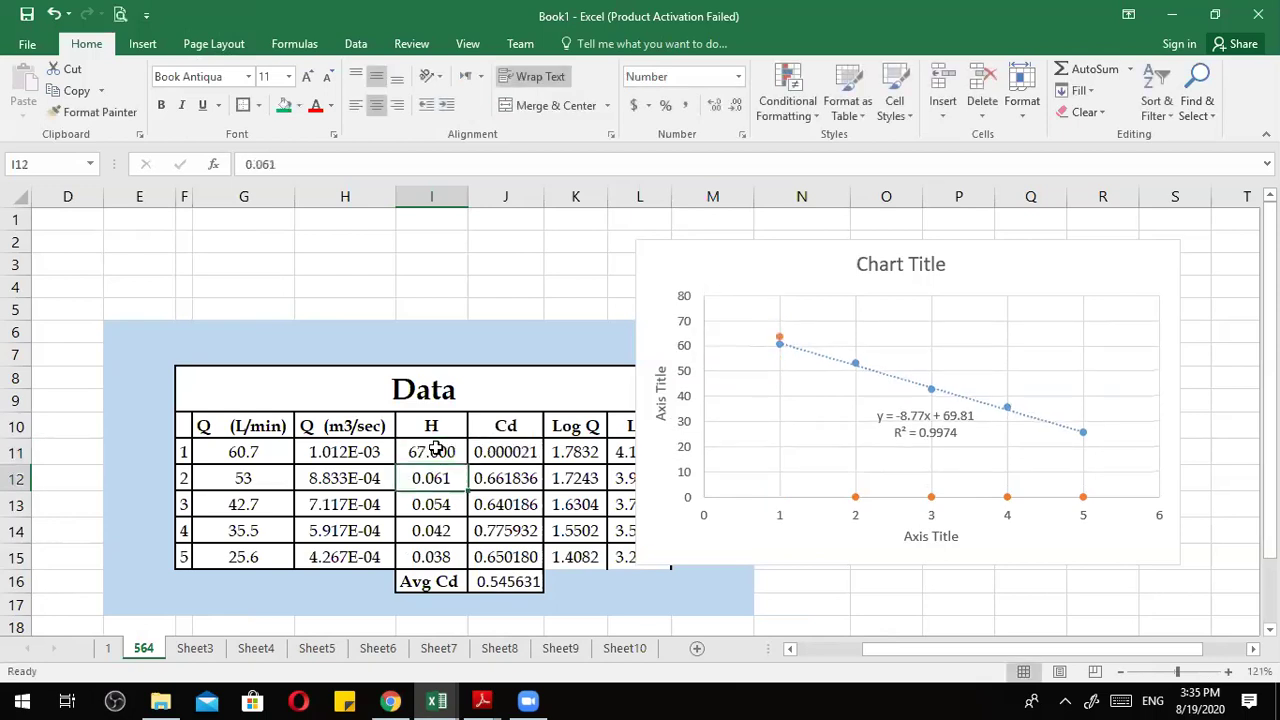
double_click(429, 480)
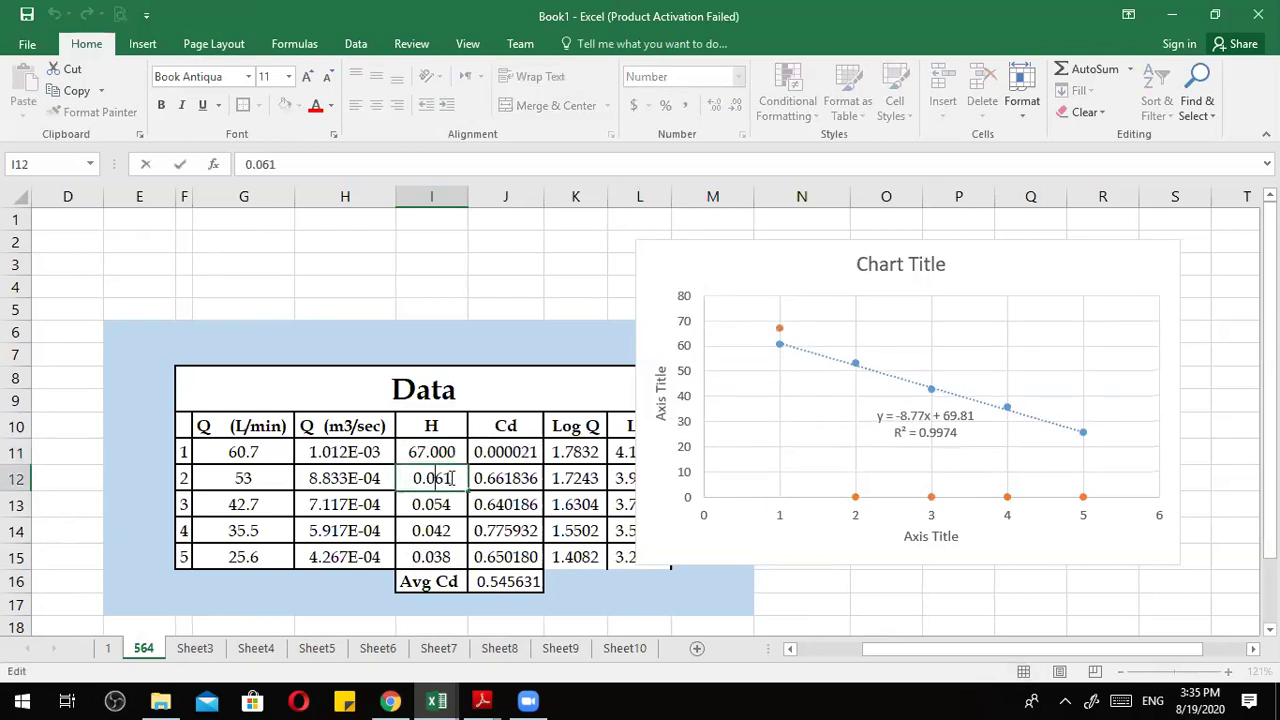
key("BackSpace")
key("BackSpace")
key("BackSpace")
key("Return")
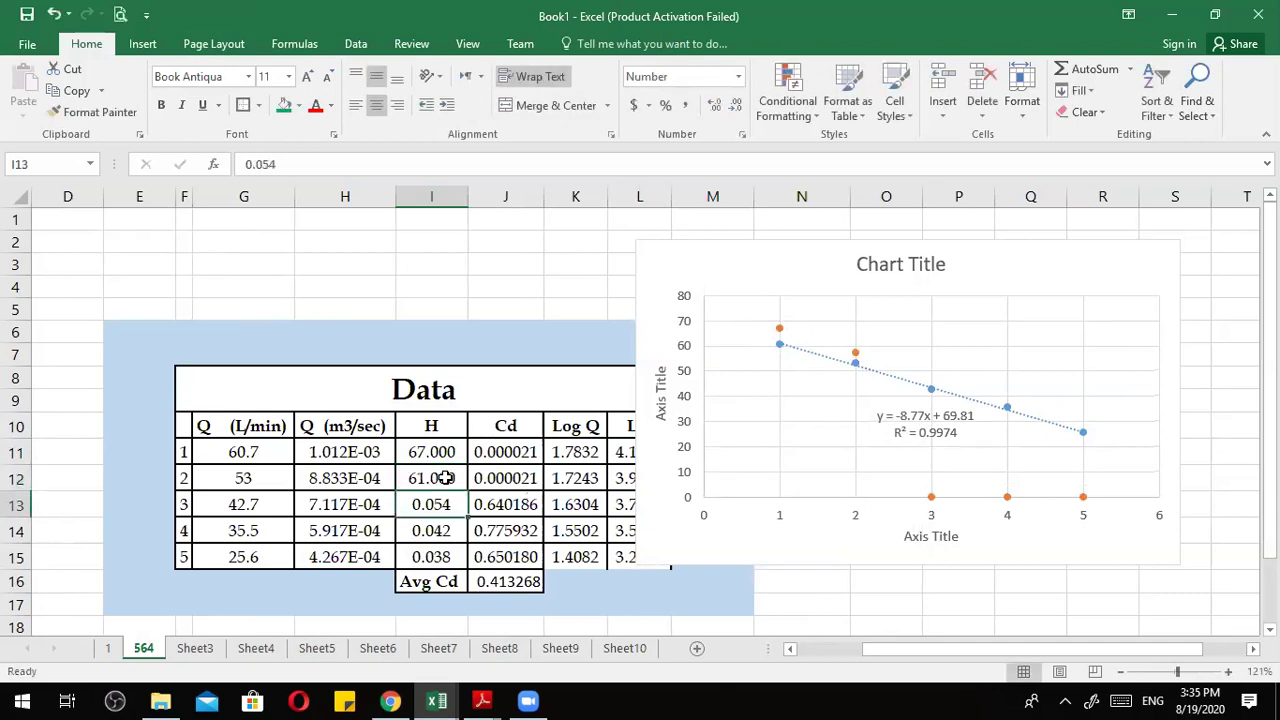
Change the remaining H values, setting I13 to 54, I14 to 42 and I15 to 38.
left_click(265, 163)
key("BackSpace")
key("BackSpace")
key("BackSpace")
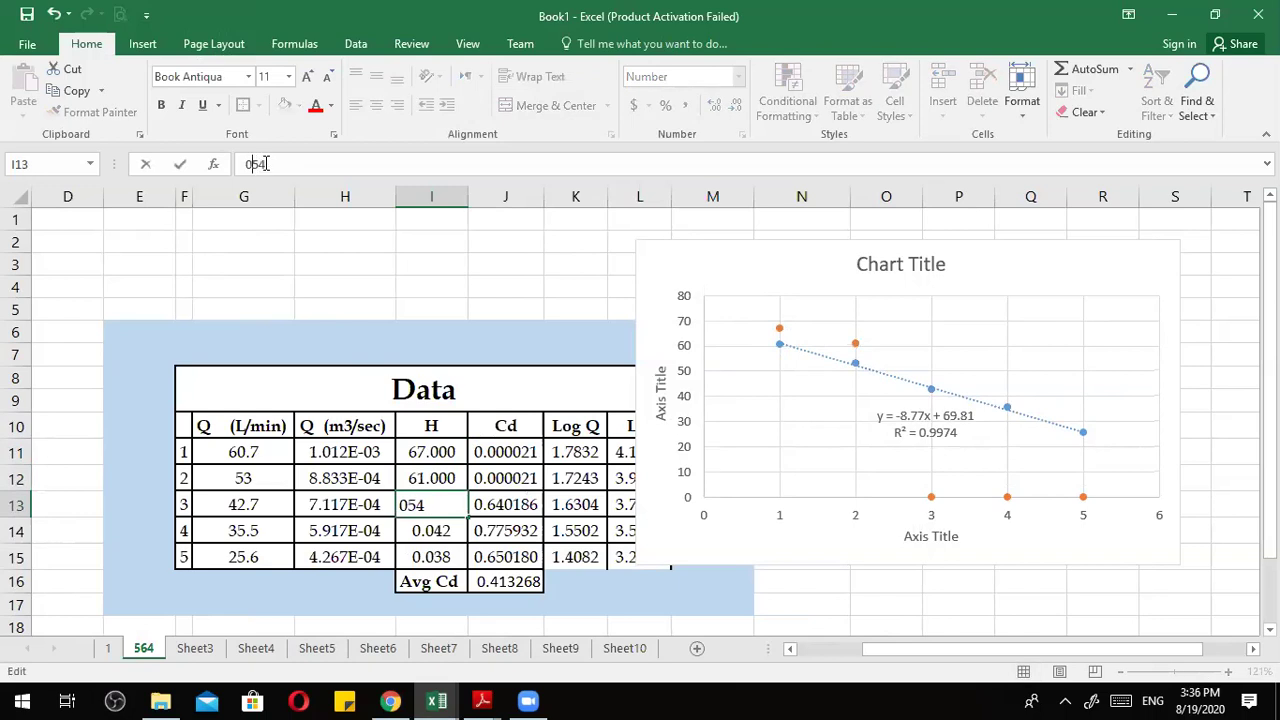
key("Return")
left_click(265, 163)
key("BackSpace")
key("BackSpace")
key("BackSpace")
key("Return")
left_click(265, 163)
key("BackSpace")
key("BackSpace")
key("BackSpace")
key("Return")
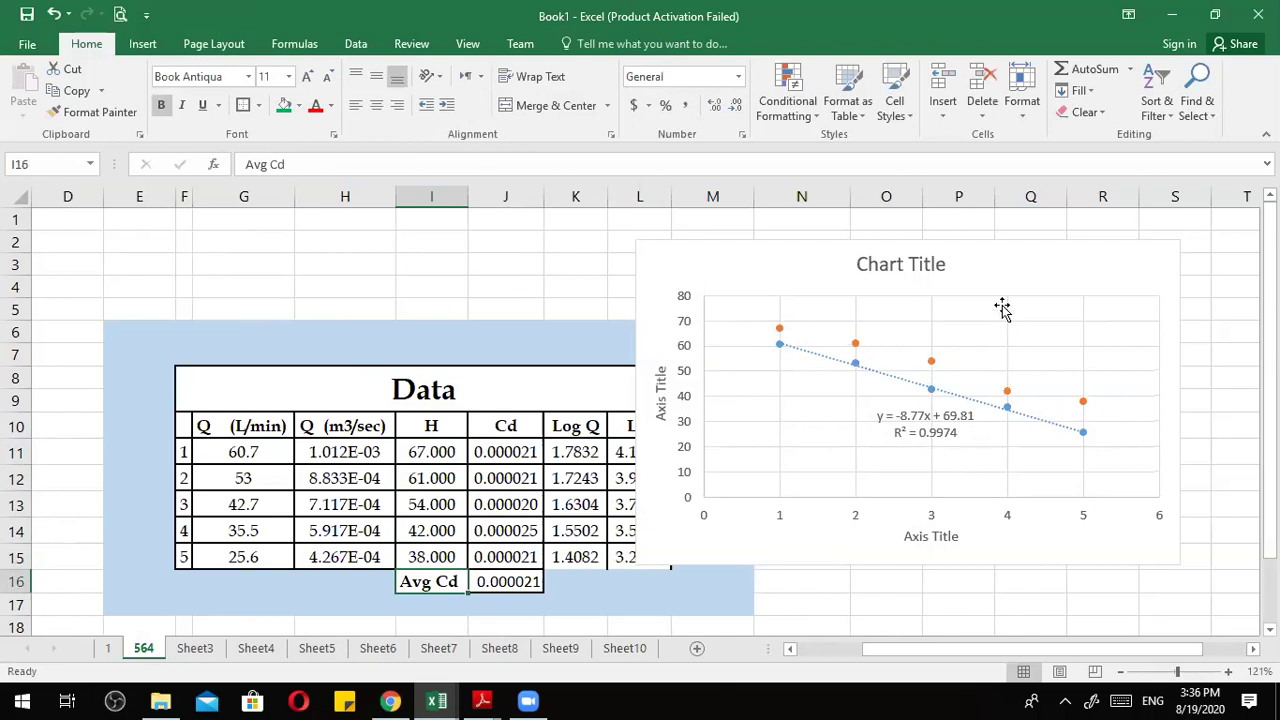
Move the chart over the data table and add a linear trendline to the orange H series.
left_click(827, 295)
left_click_drag(827, 295, 566, 324)
left_click(669, 390)
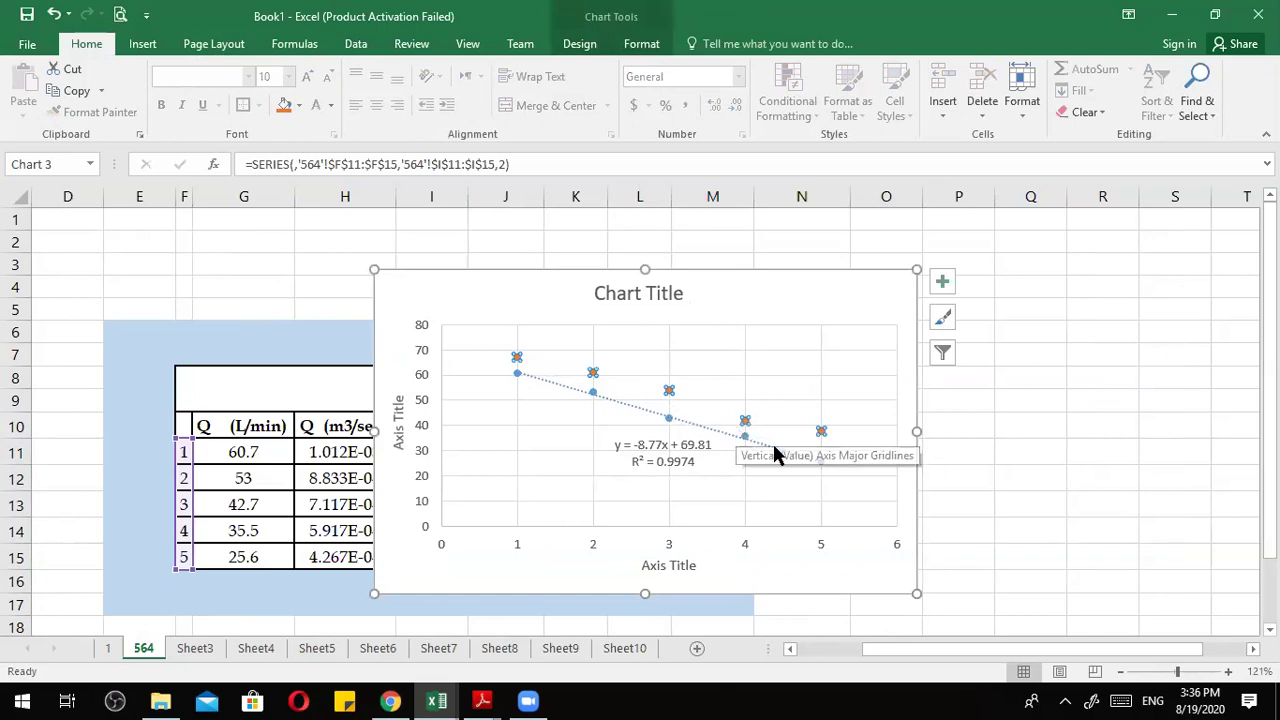
left_click(582, 44)
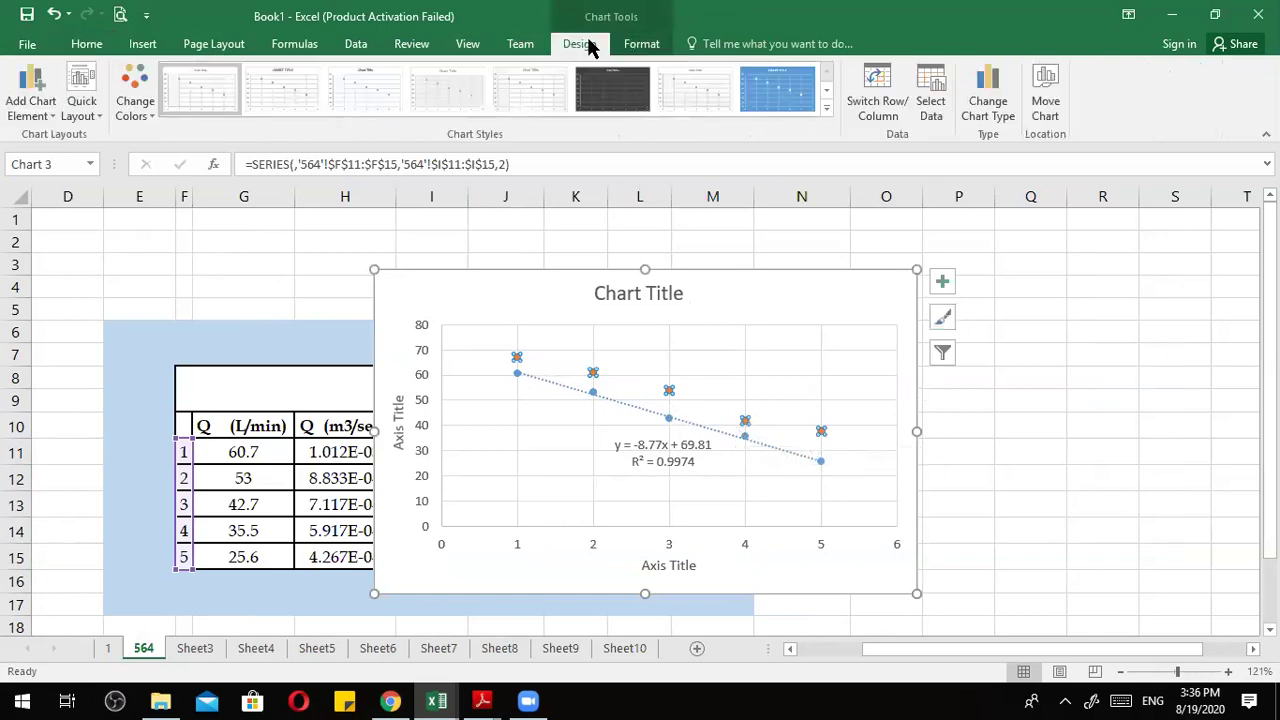
left_click(878, 105)
left_click(880, 112)
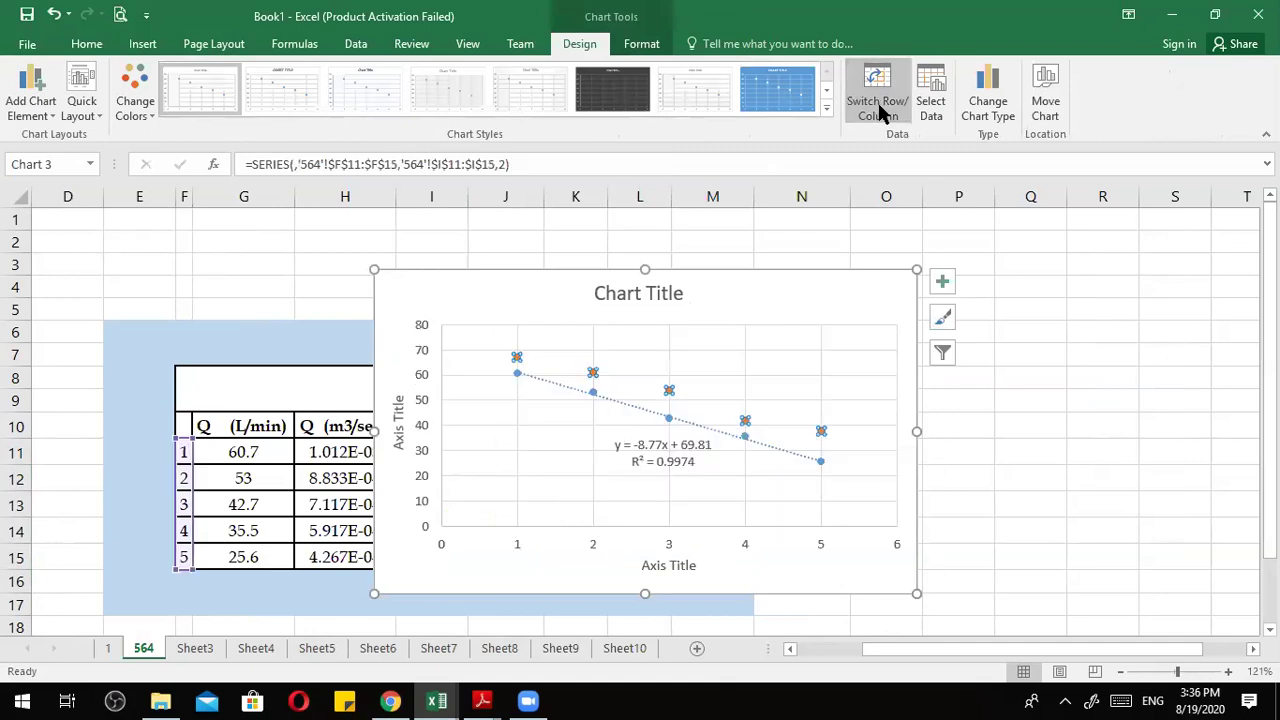
left_click(31, 105)
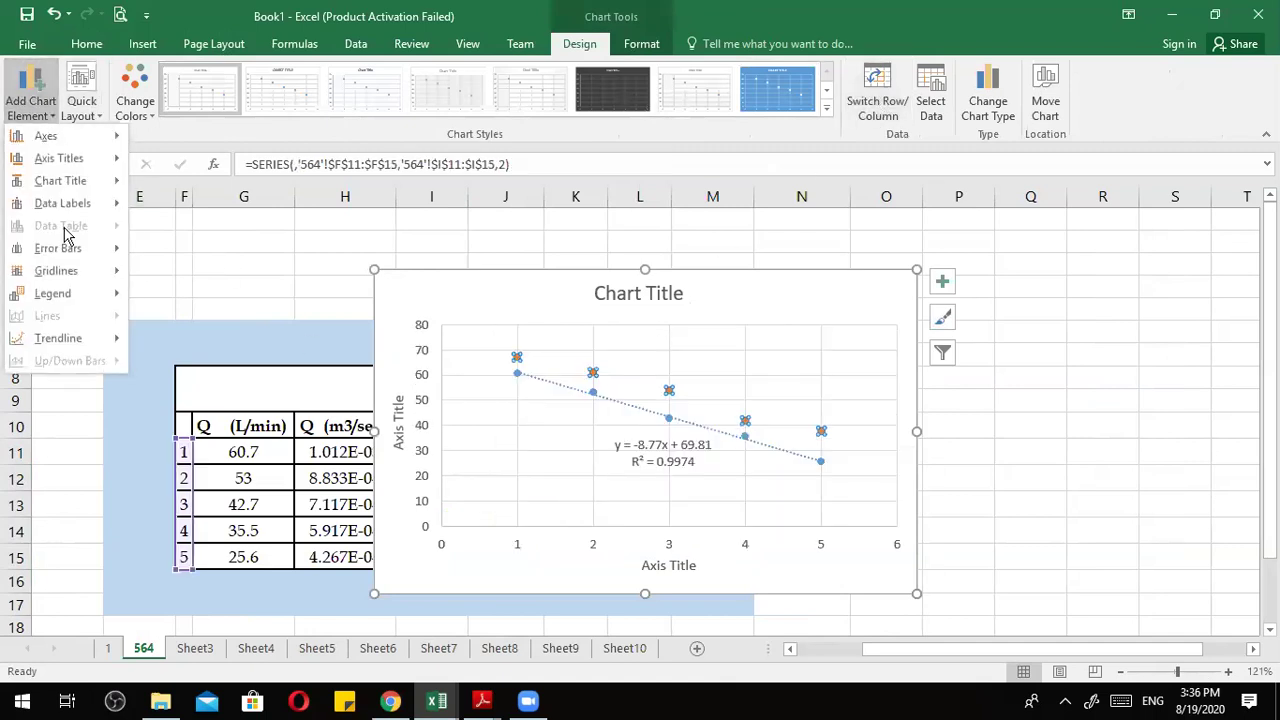
mouse_move(80, 338)
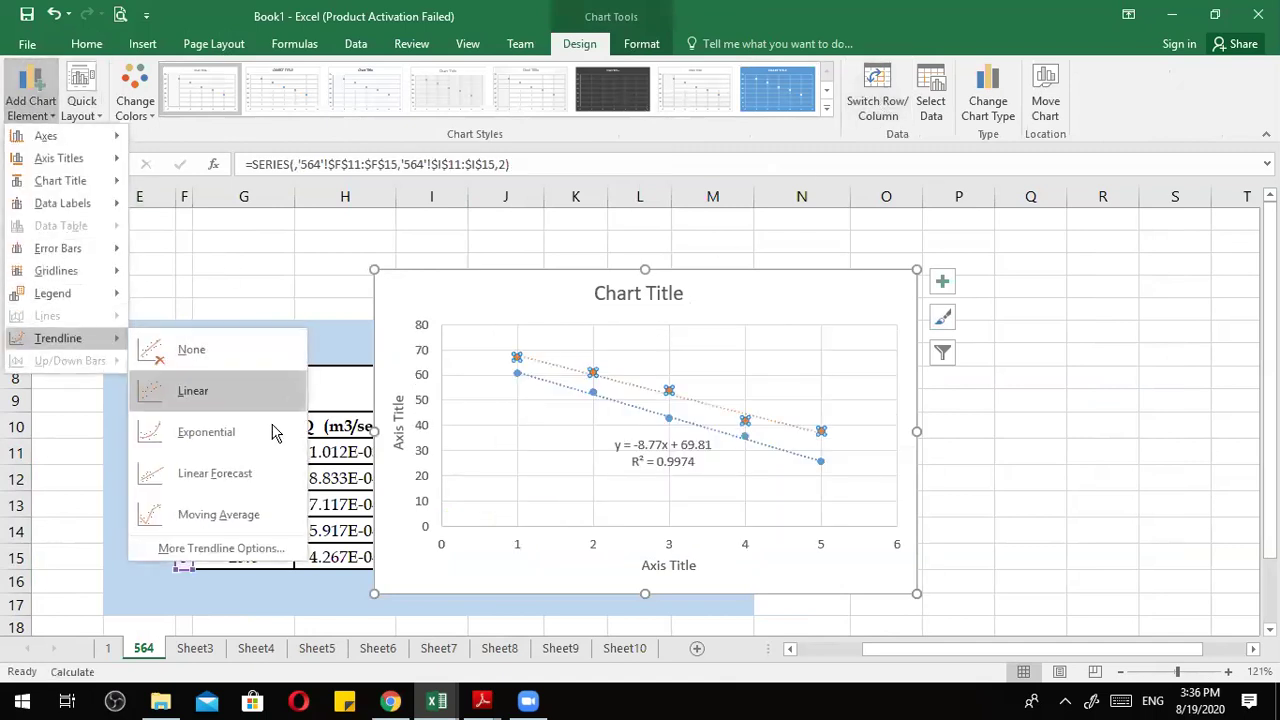
left_click(206, 545)
left_click_drag(651, 266, 423, 271)
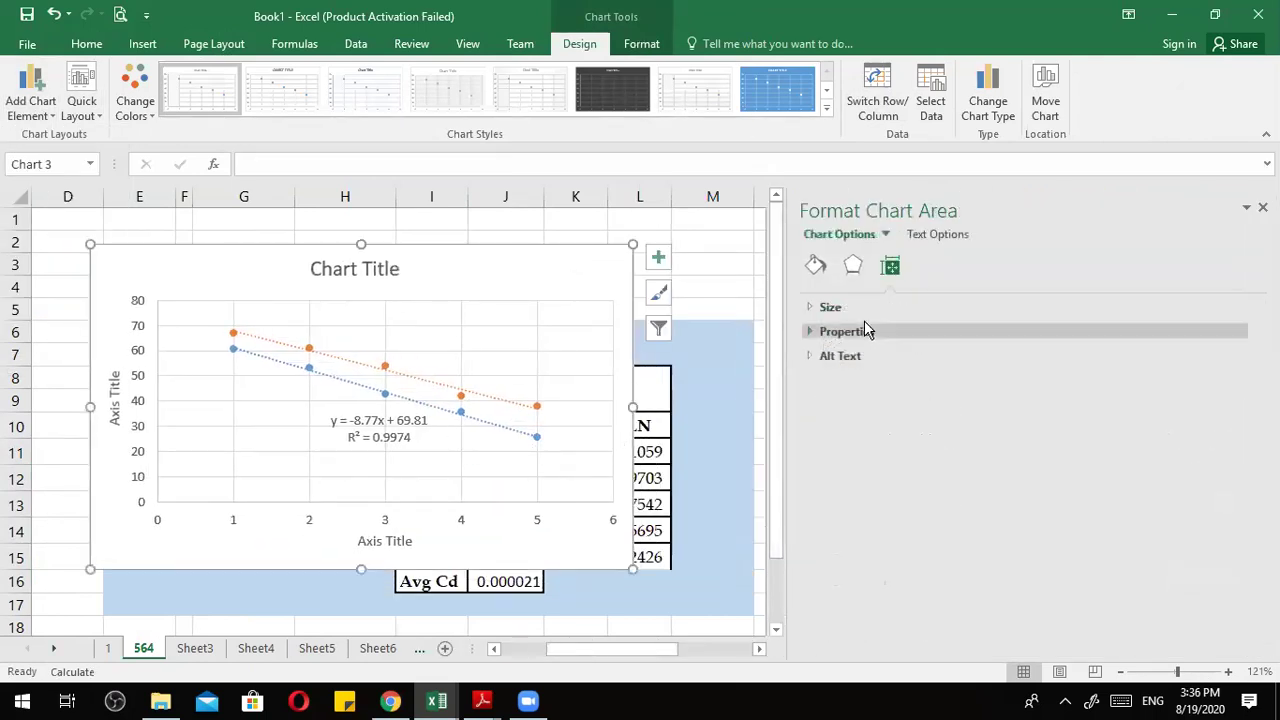
left_click(1263, 207)
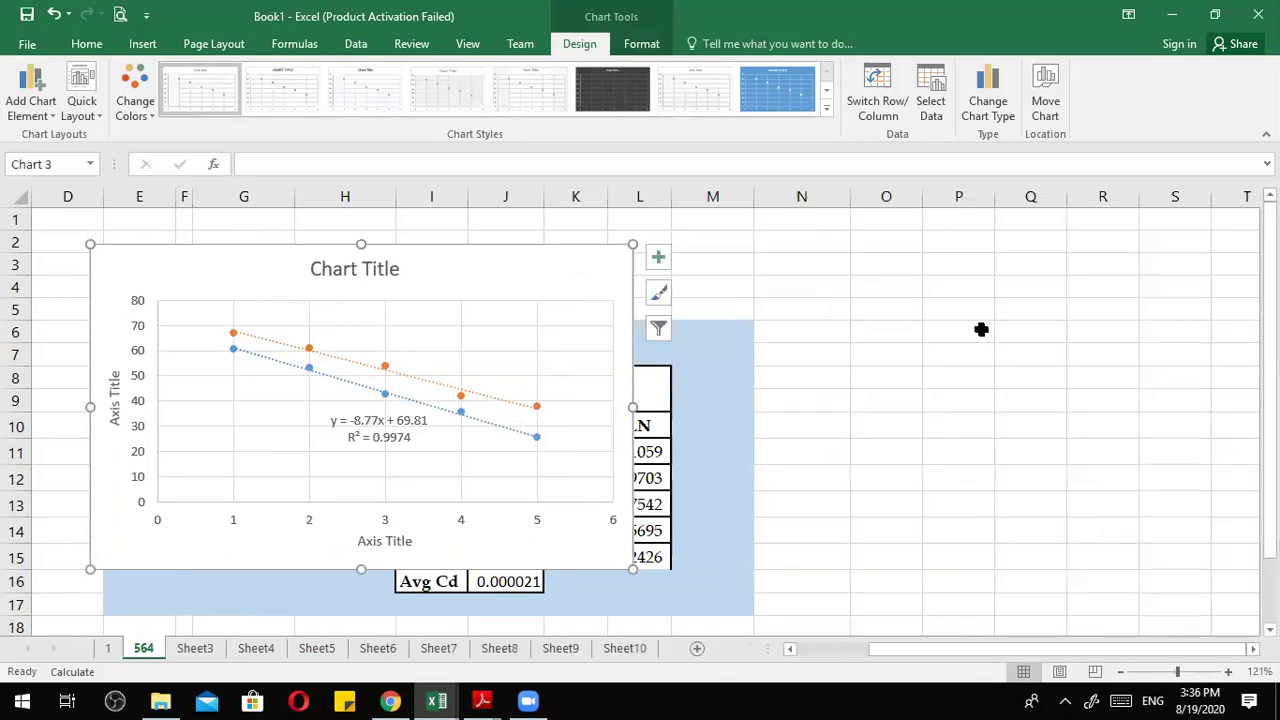
Add another linear trendline to the chart based on Series2.
left_click(31, 95)
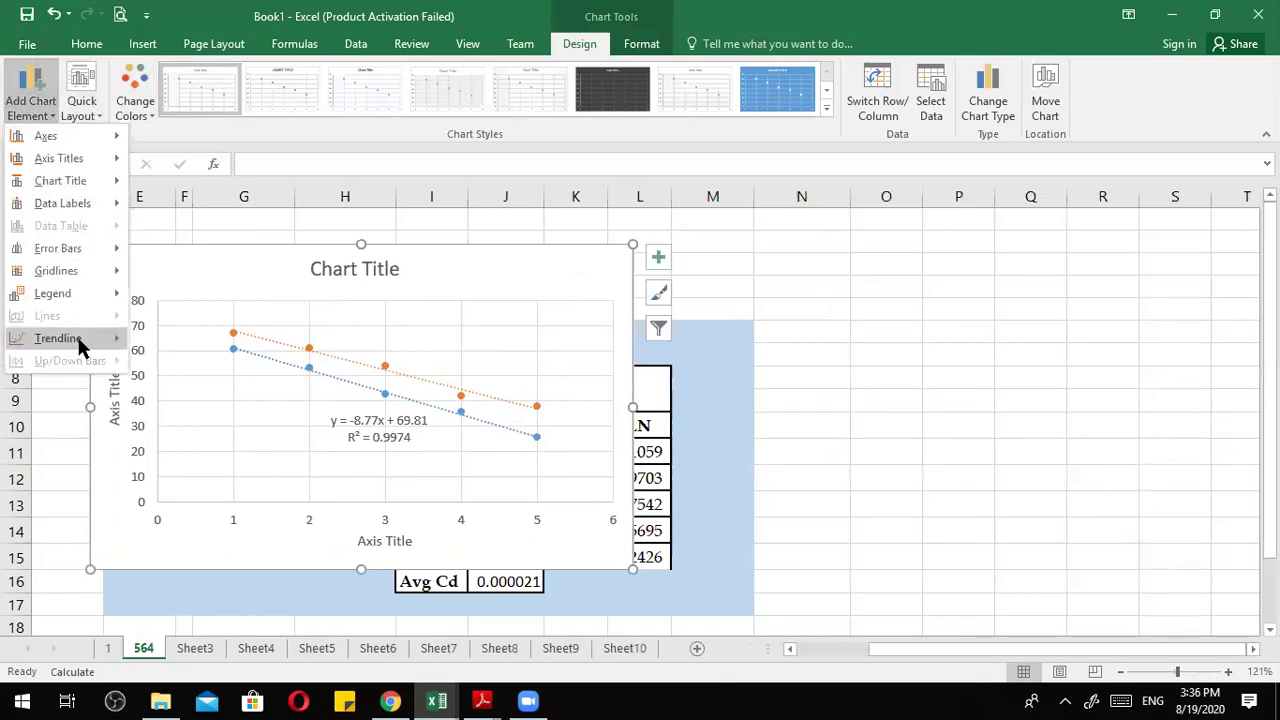
mouse_move(60, 338)
left_click(195, 390)
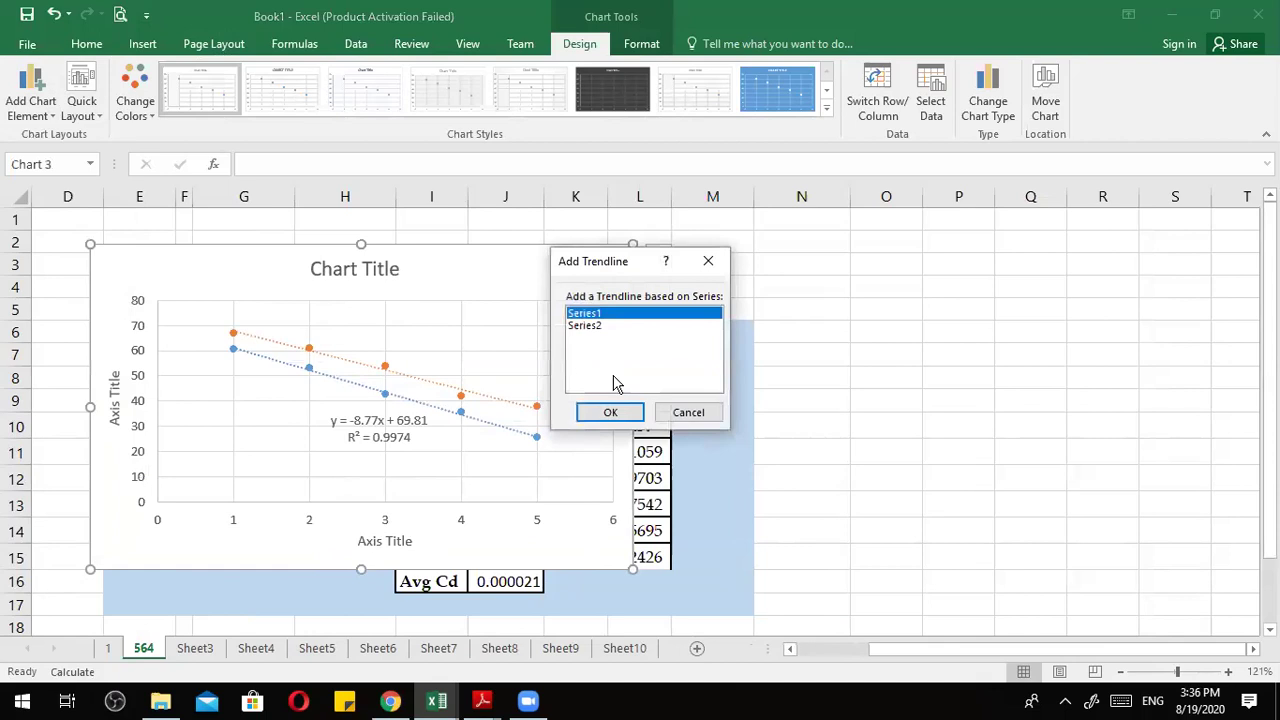
left_click(599, 326)
left_click(610, 412)
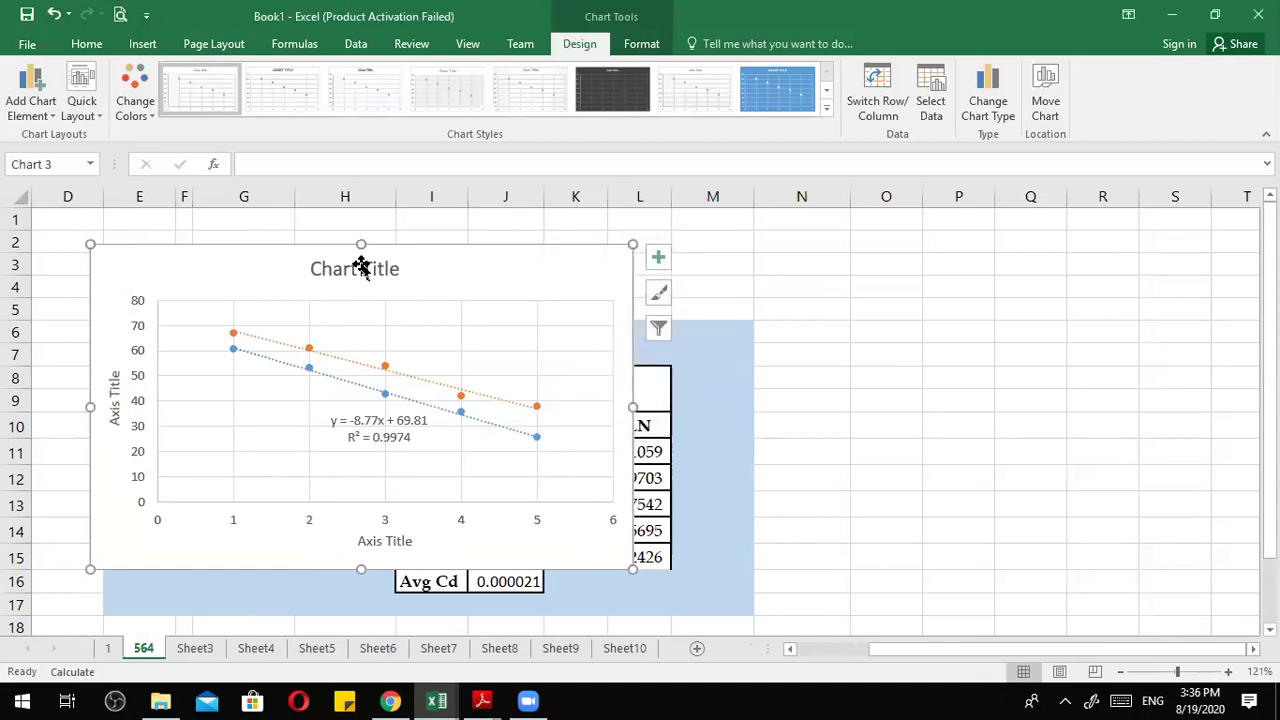
Add a linear Series2 trendline with its formatting options open, and display its equation and R-squared value on the chart.
left_click(32, 100)
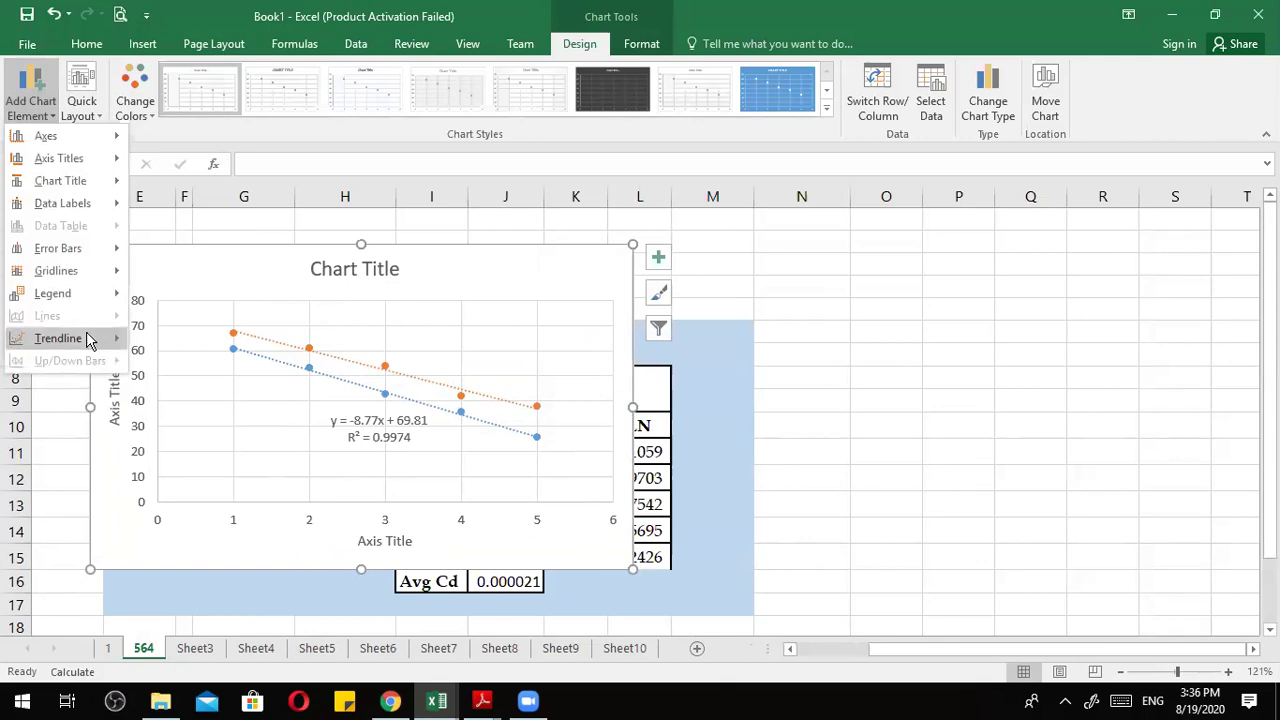
mouse_move(86, 338)
left_click(221, 538)
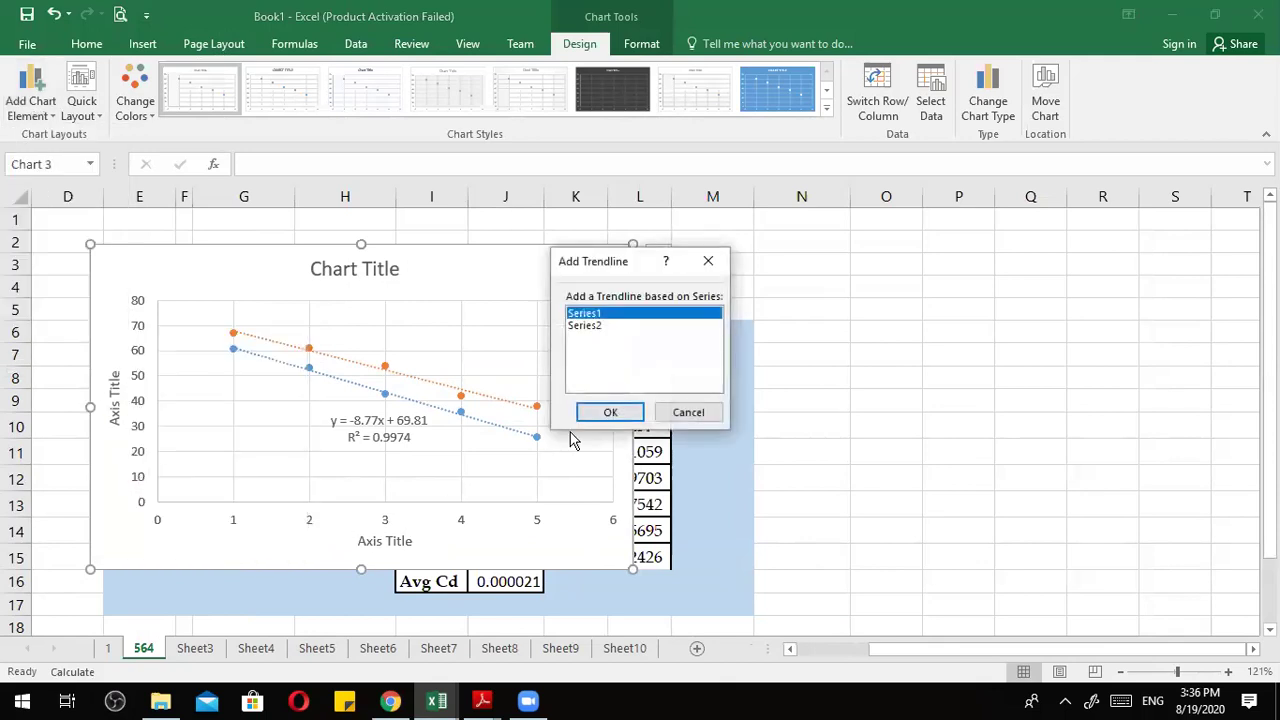
left_click(609, 412)
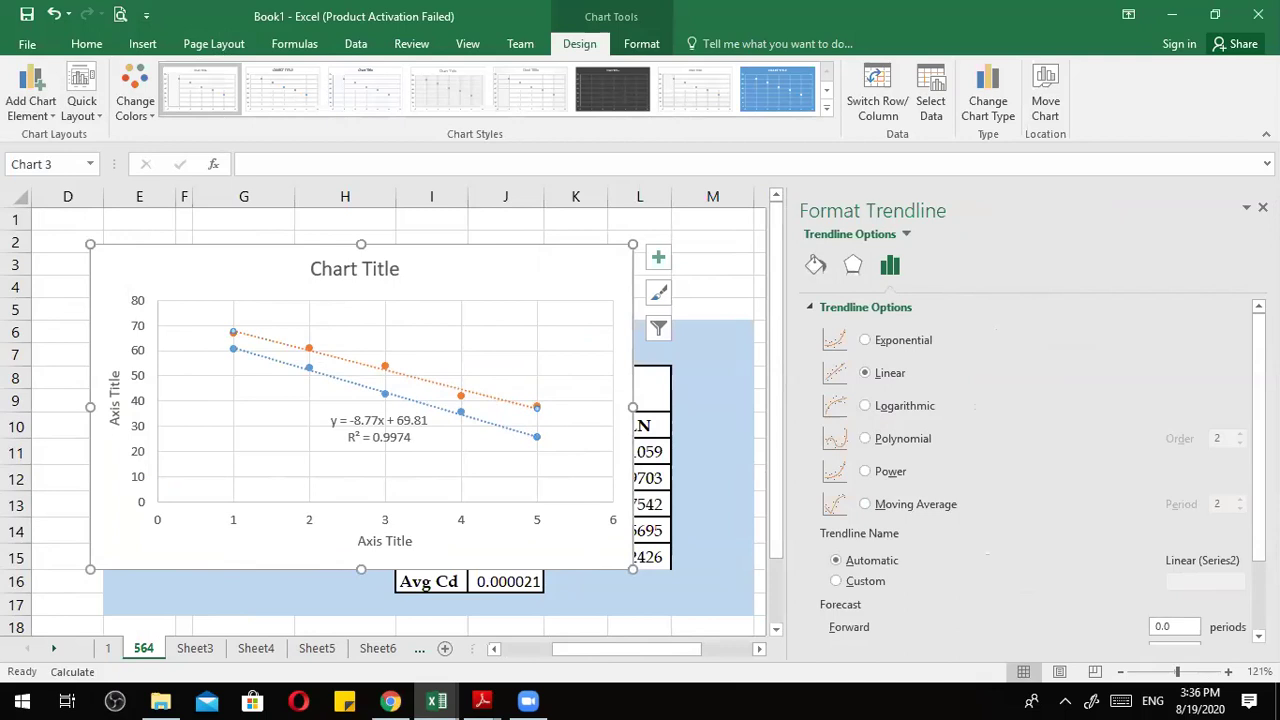
scroll(1006, 600, "down", 2)
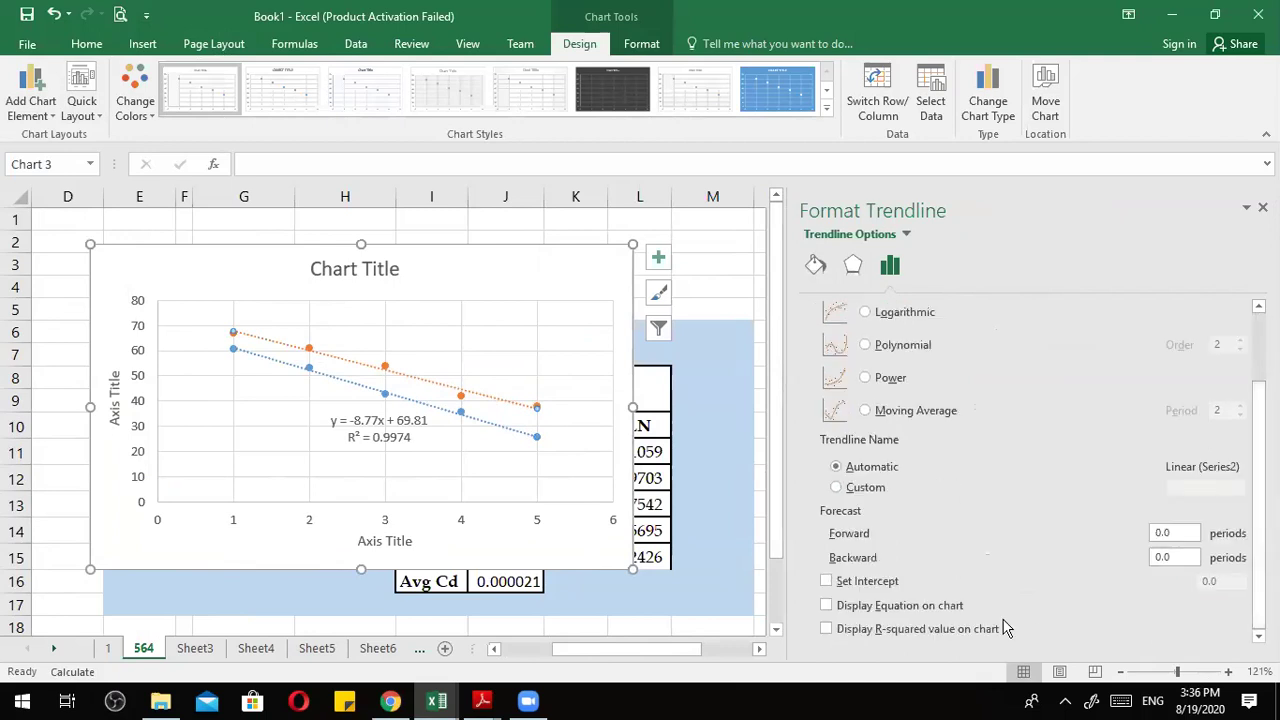
left_click(903, 605)
left_click(905, 631)
Move the Series2 trendline equation label clear of the data, above the orange trendline.
left_click(487, 421)
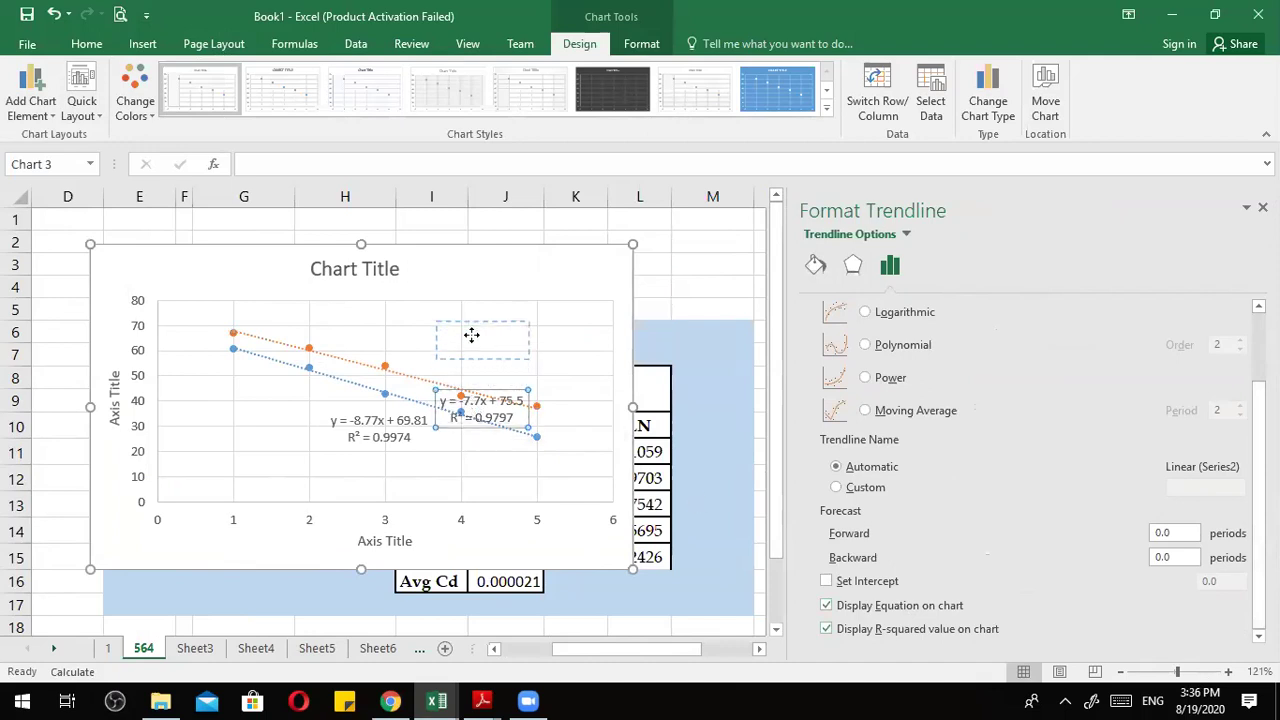
left_click_drag(493, 428, 493, 362)
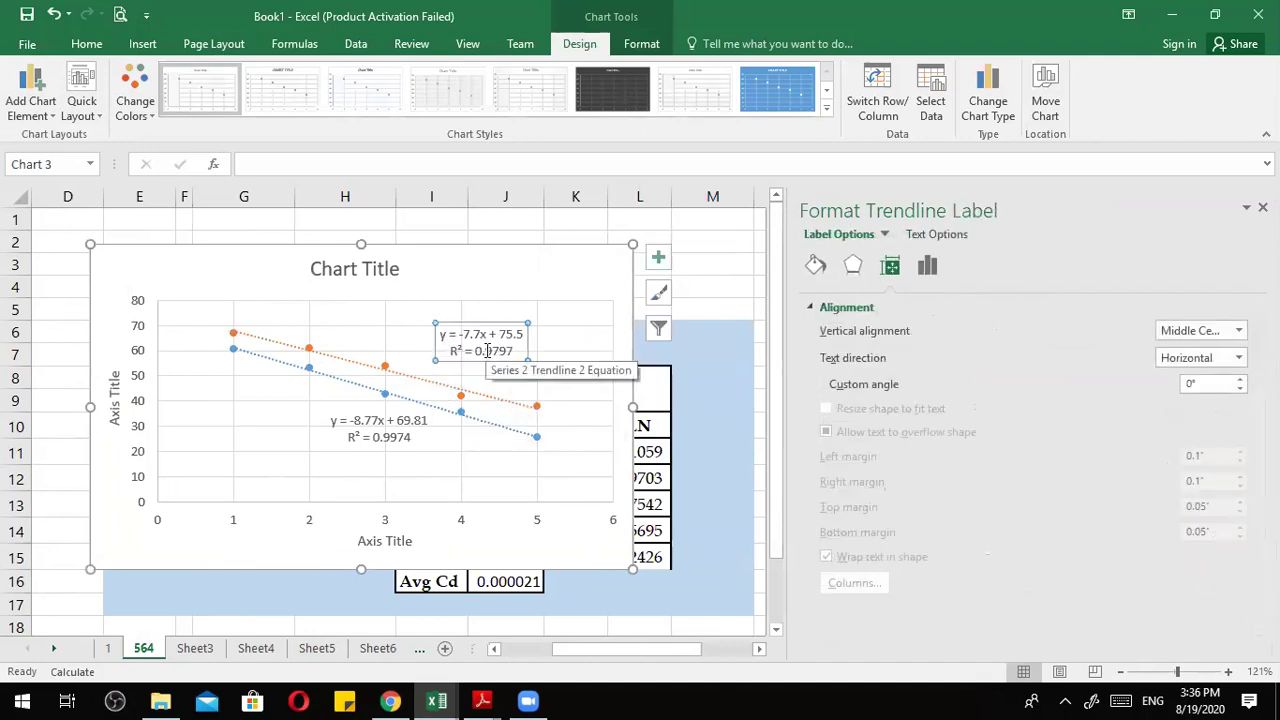
left_click_drag(495, 347, 497, 349)
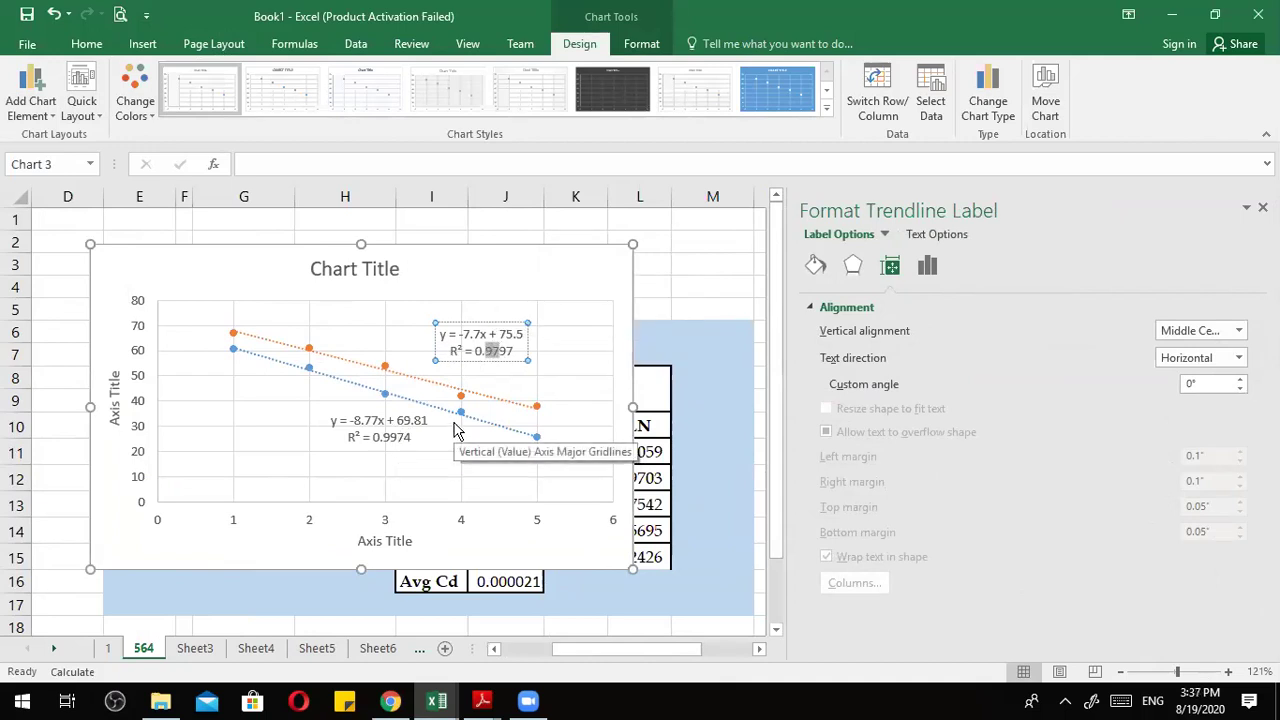
Try the Logarithmic type on the Series2 trendline and return it to Linear.
left_click(528, 404)
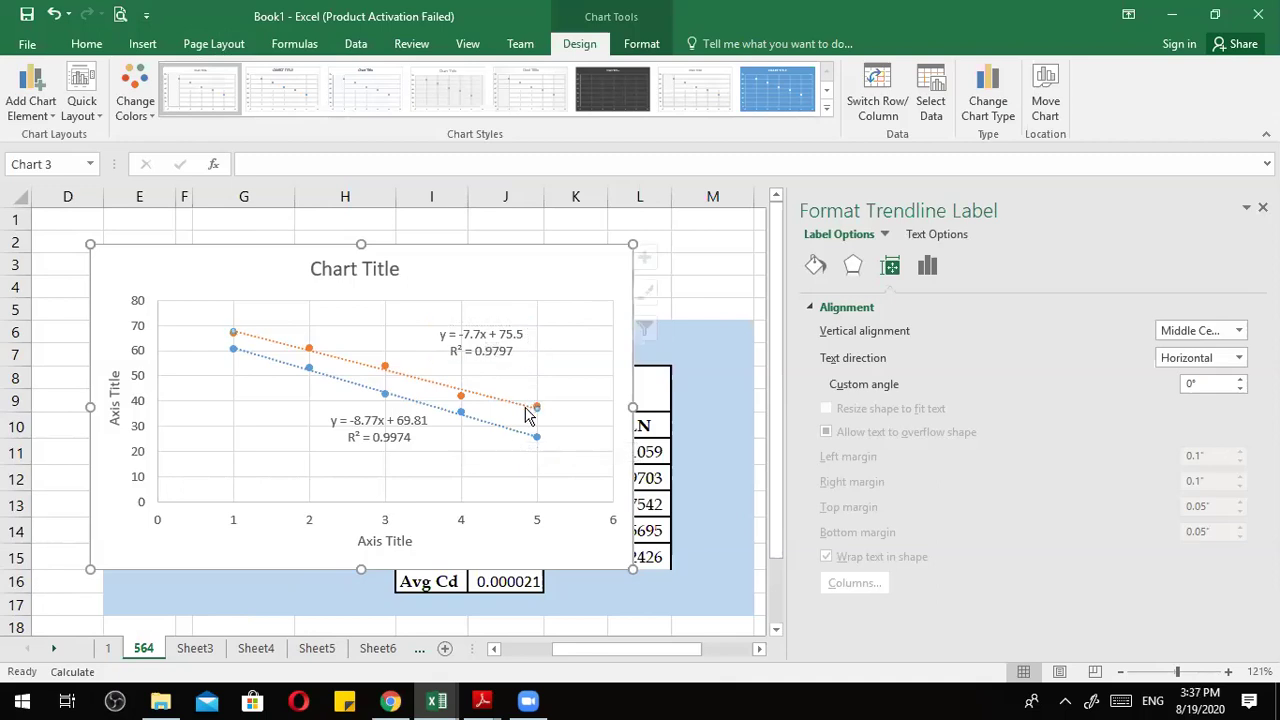
left_click(866, 408)
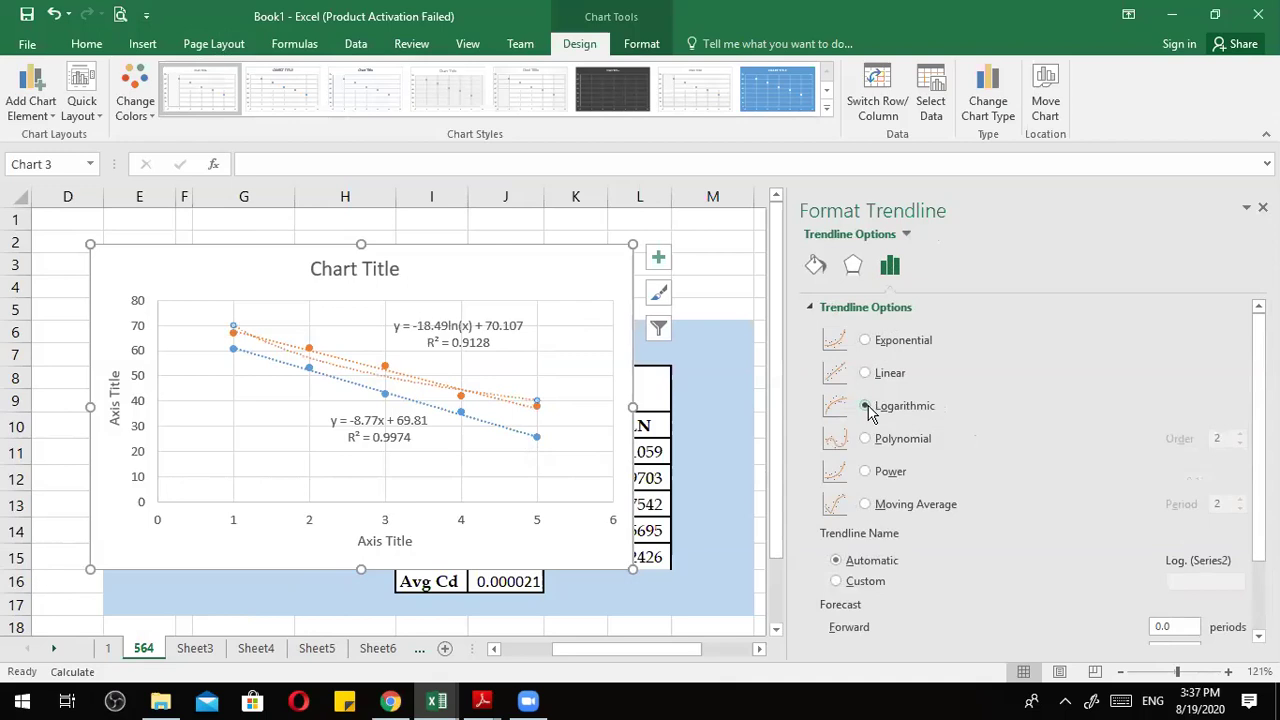
left_click(866, 372)
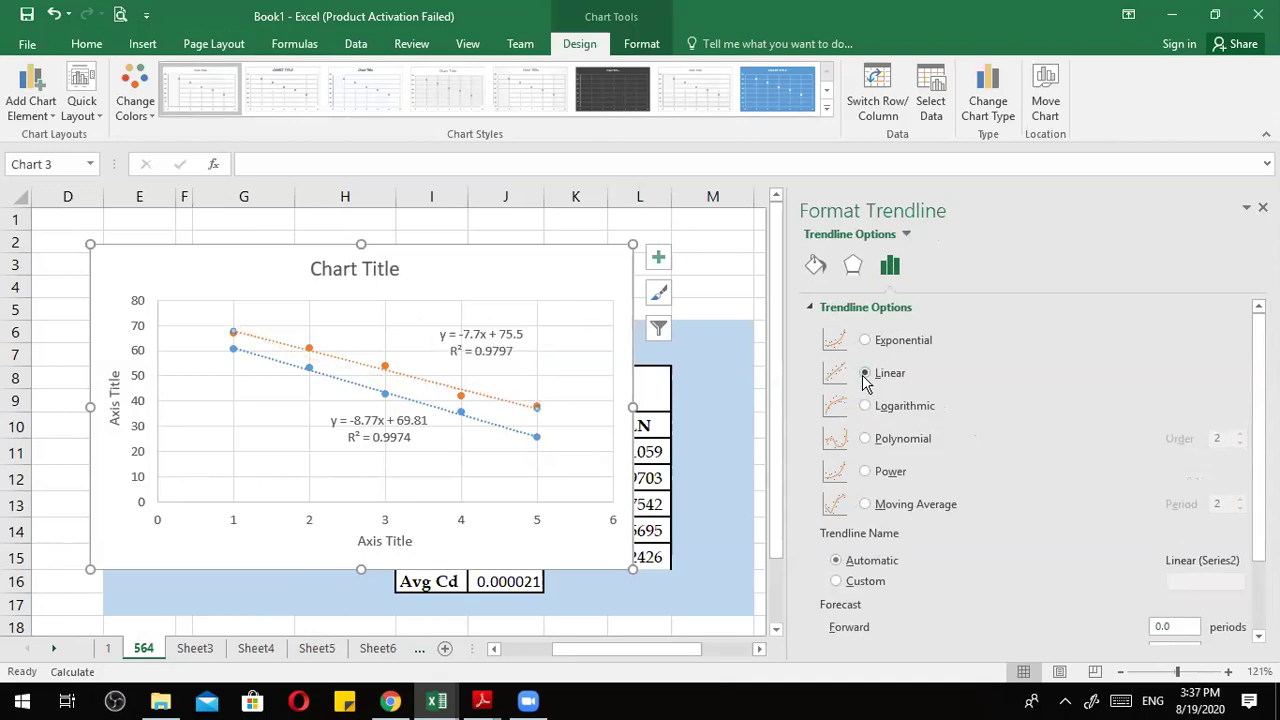
left_click(511, 425)
left_click(538, 408)
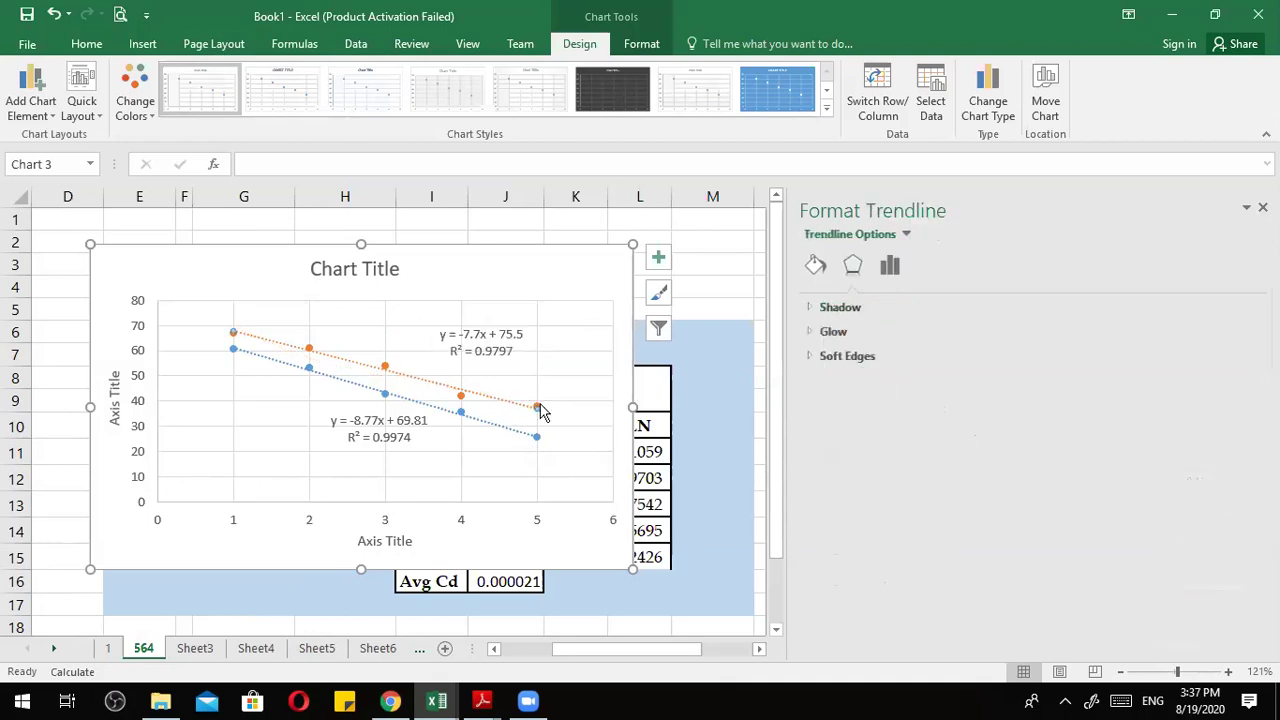
Select the orange H series and add an exponential trendline to it.
left_click(388, 370)
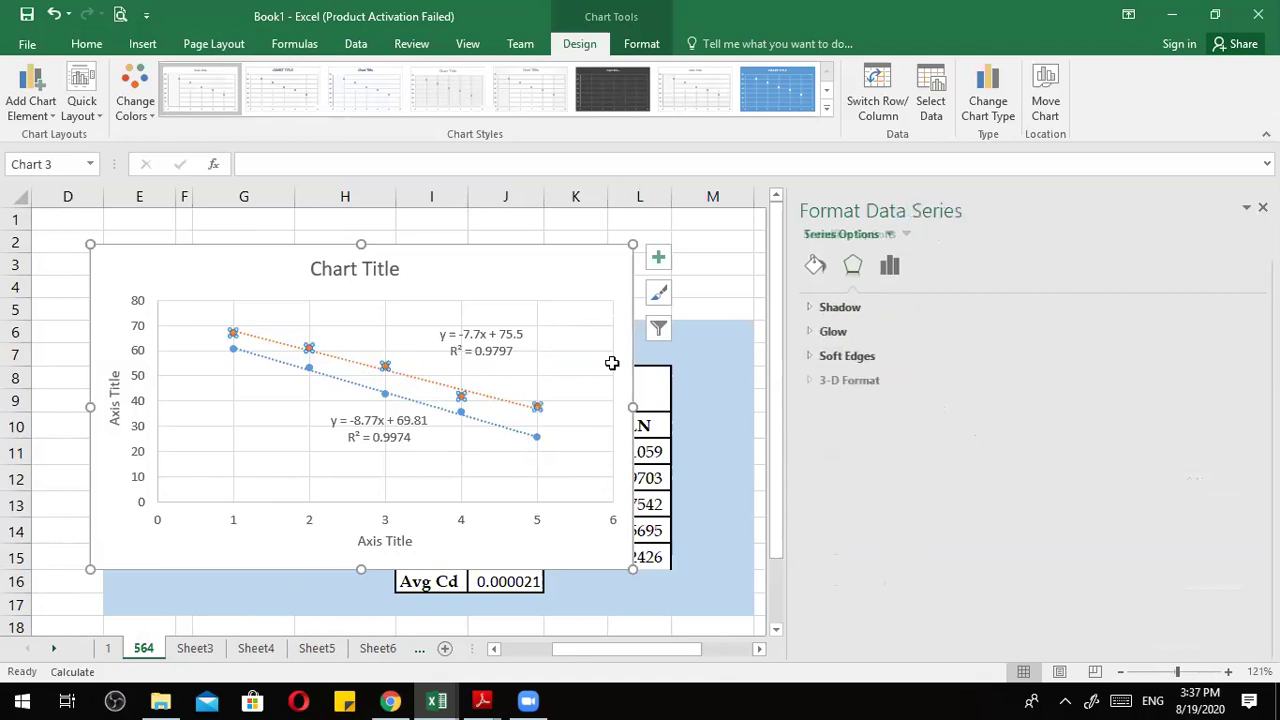
left_click(30, 92)
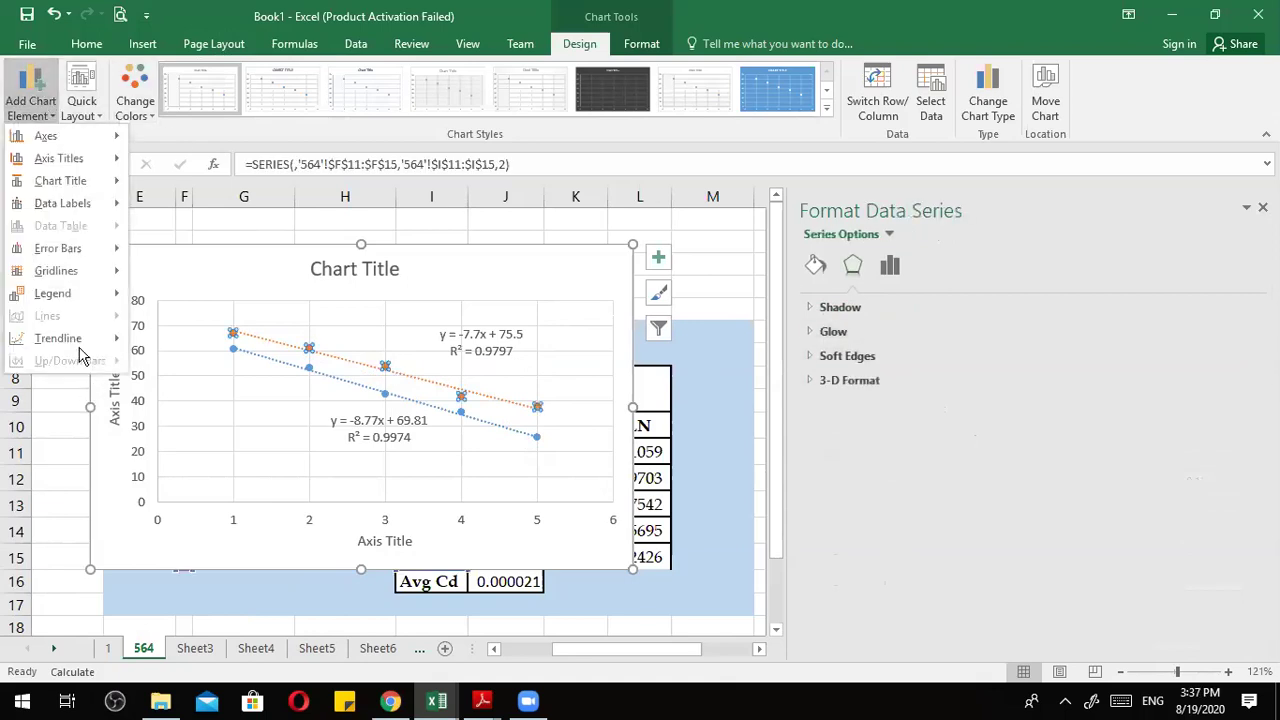
mouse_move(80, 340)
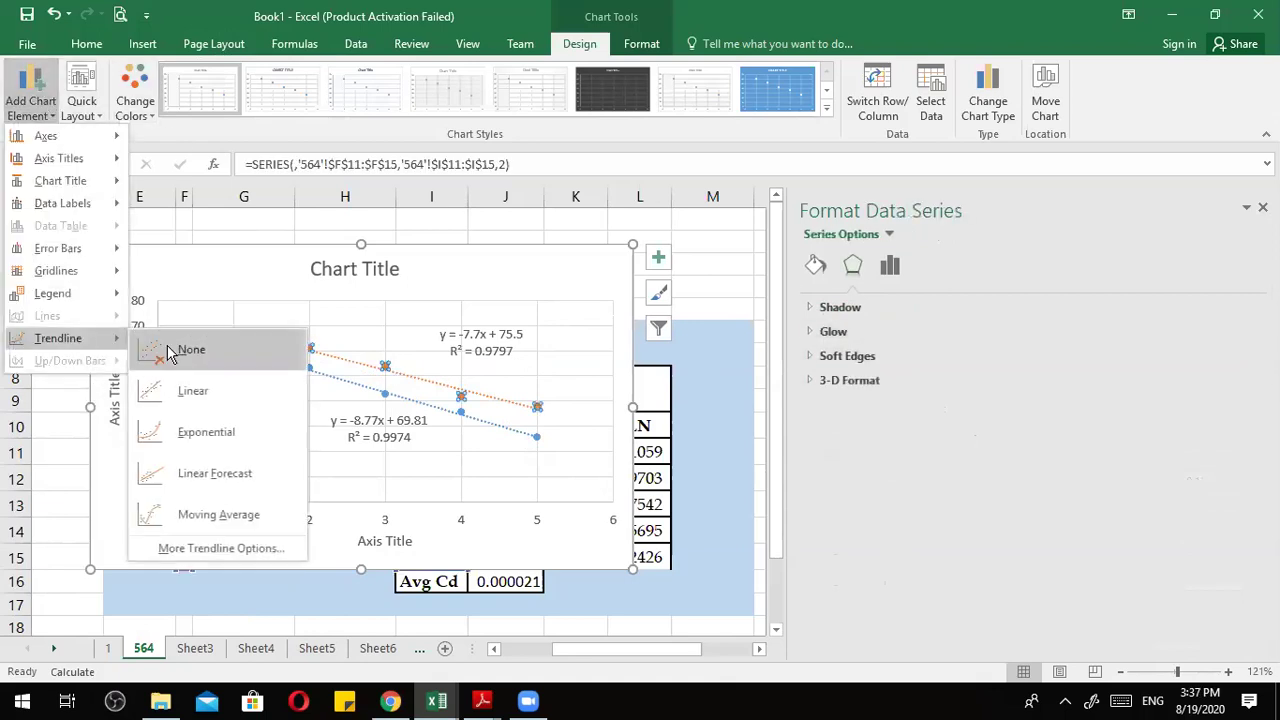
left_click(240, 435)
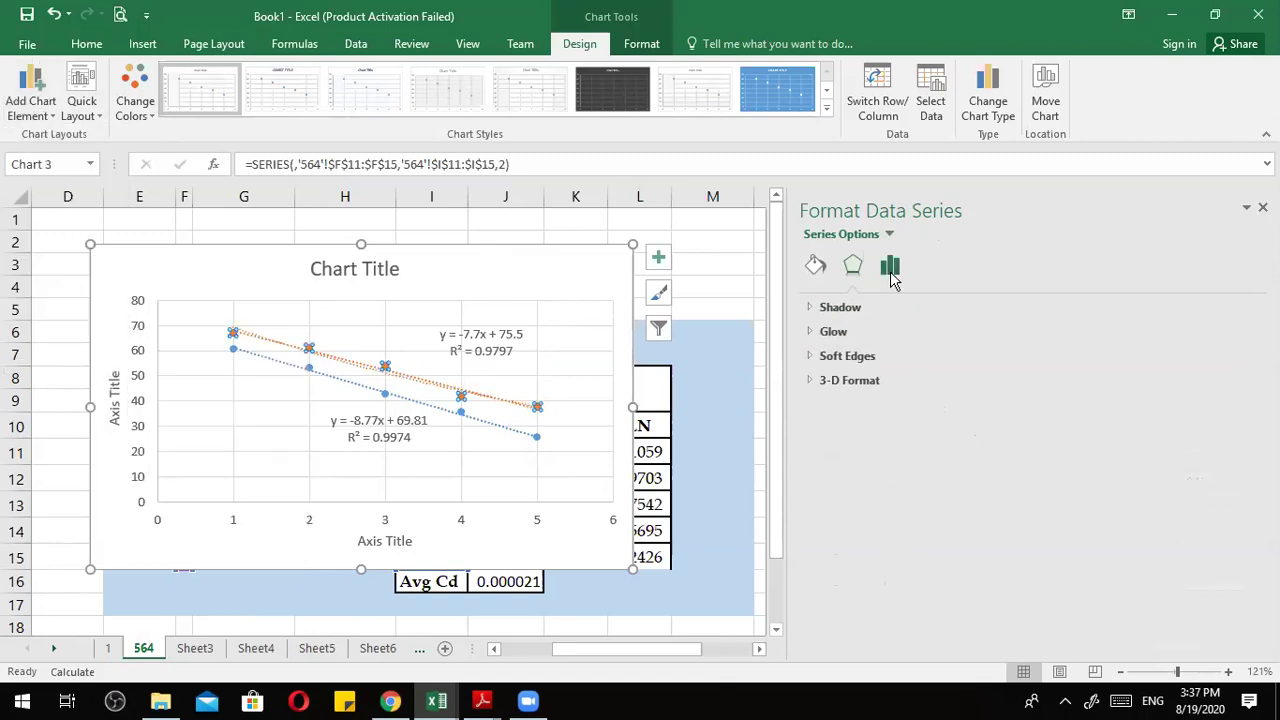
Add another trendline to the orange H series and set its type to Exponential.
left_click(30, 95)
mouse_move(58, 338)
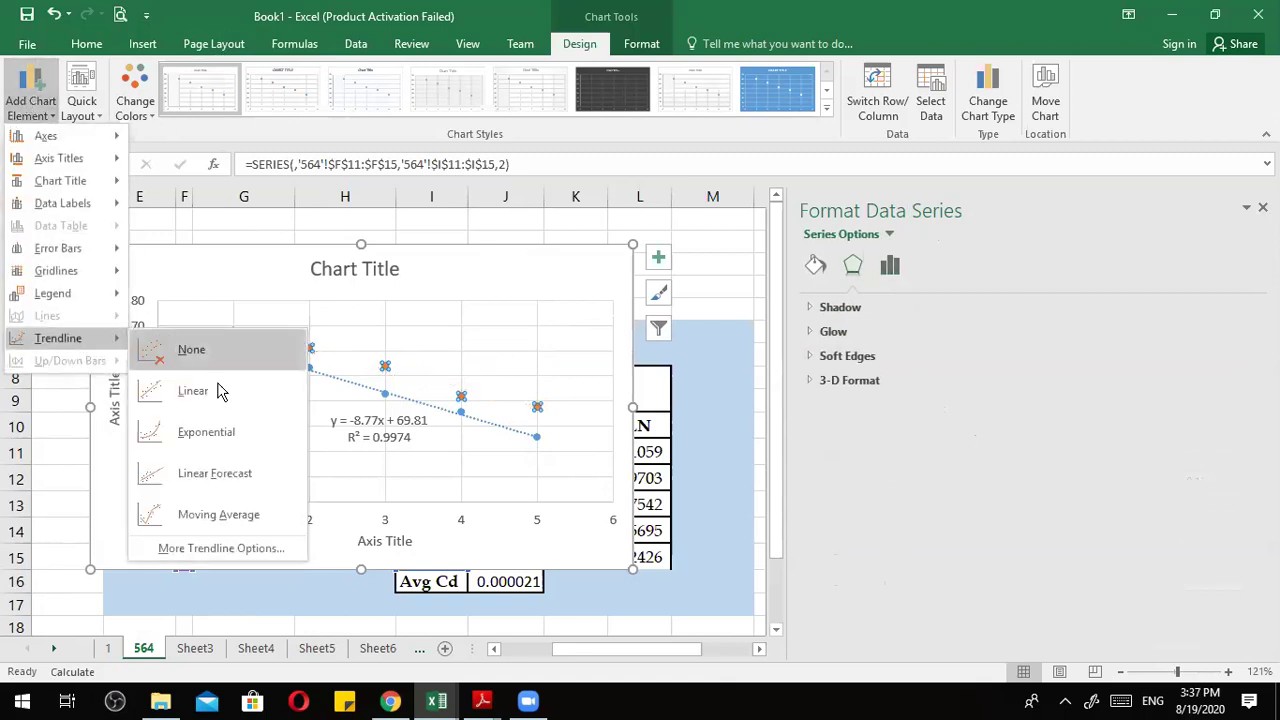
left_click(220, 548)
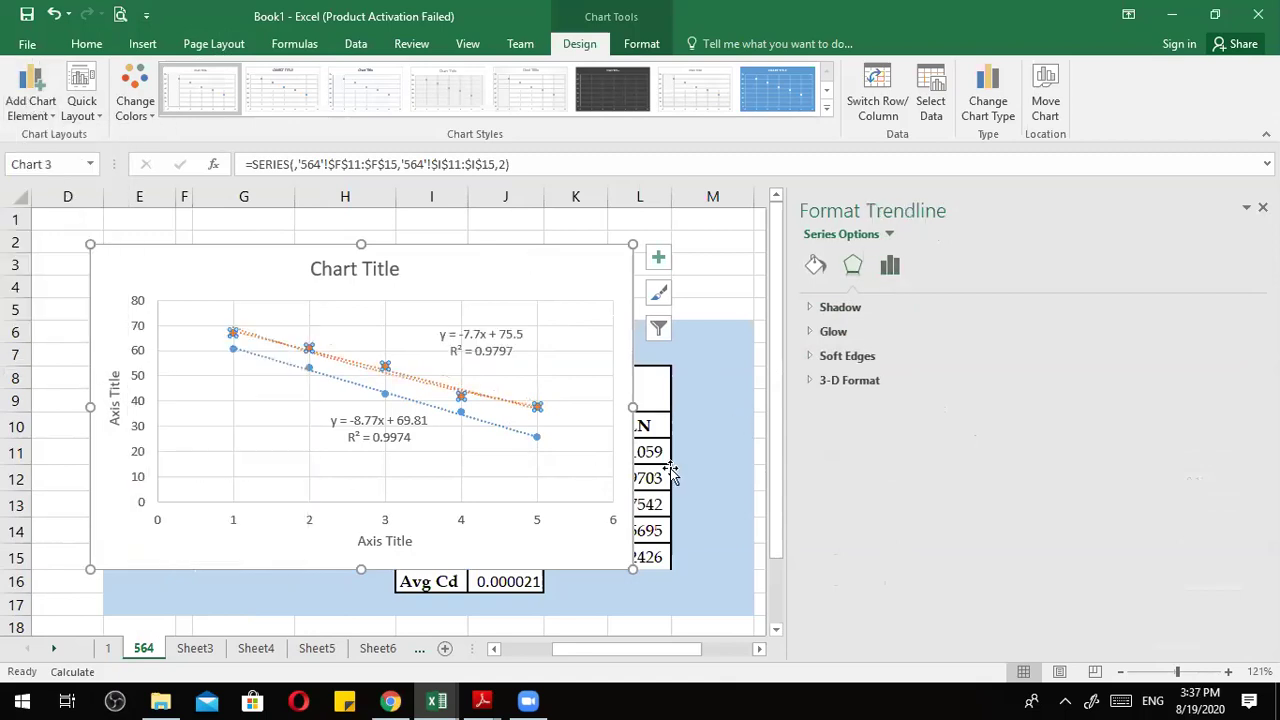
left_click(890, 266)
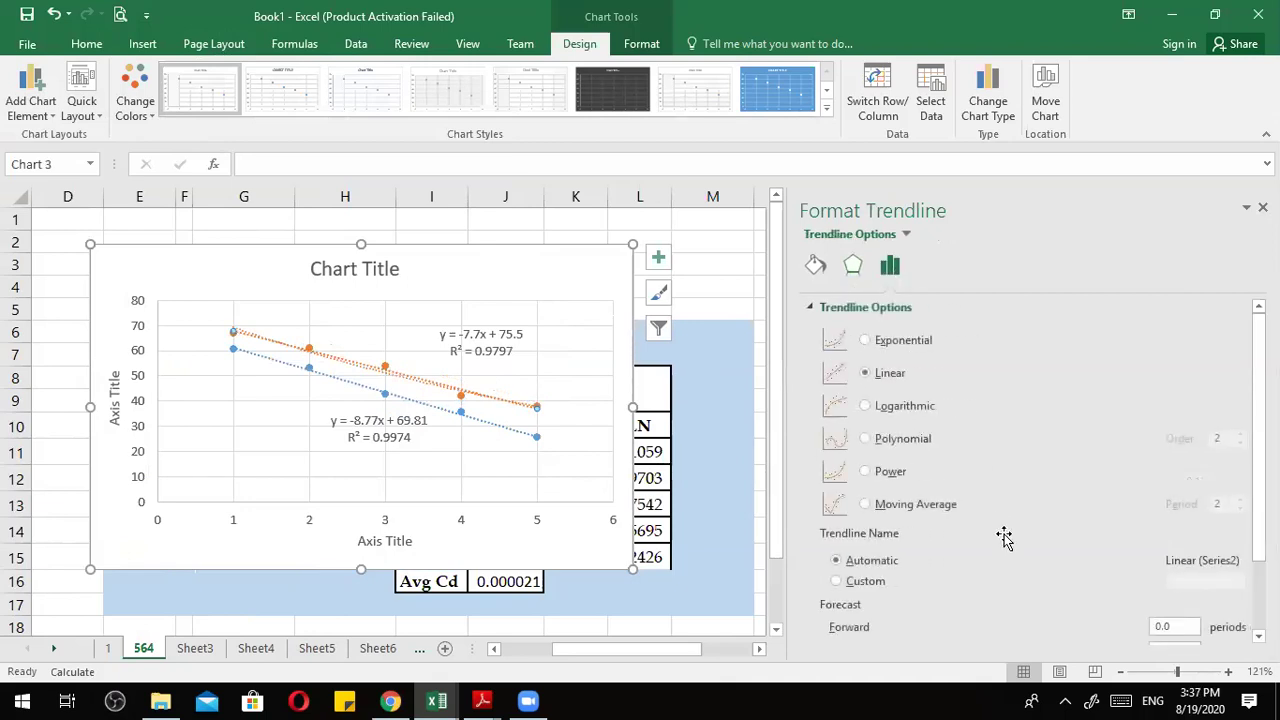
scroll(970, 470, "down", 2)
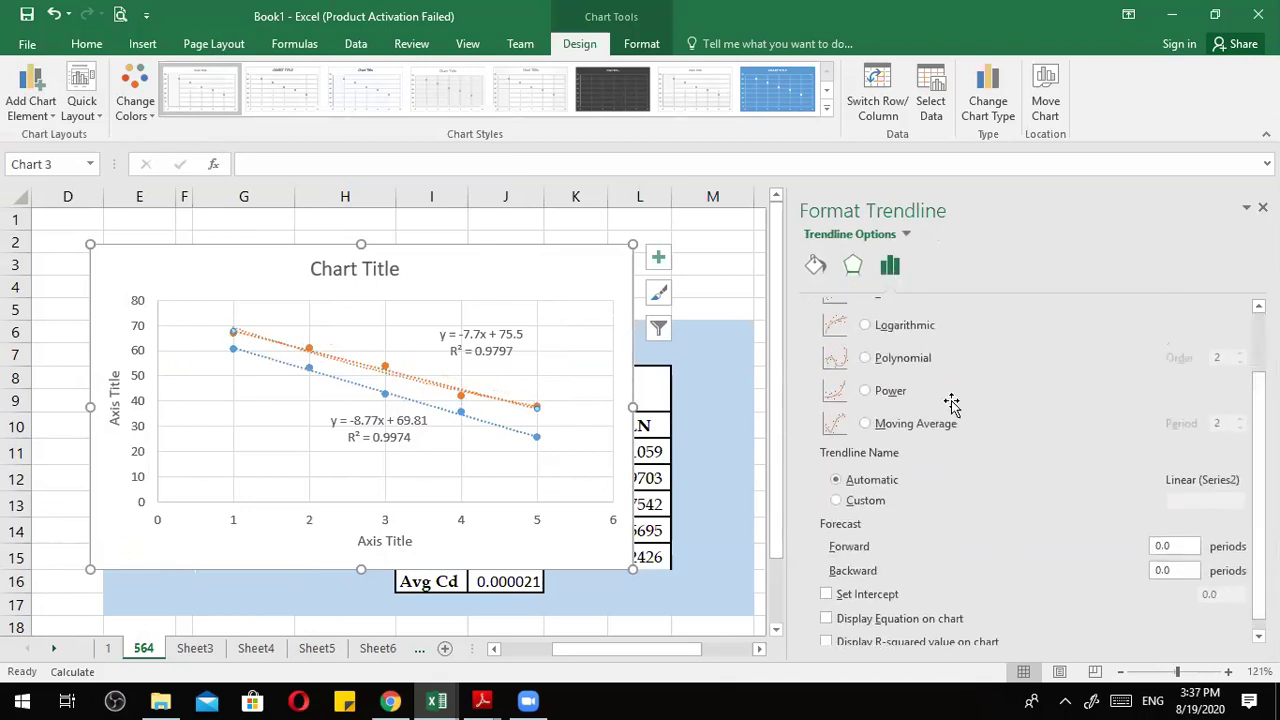
scroll(951, 403, "up", 1)
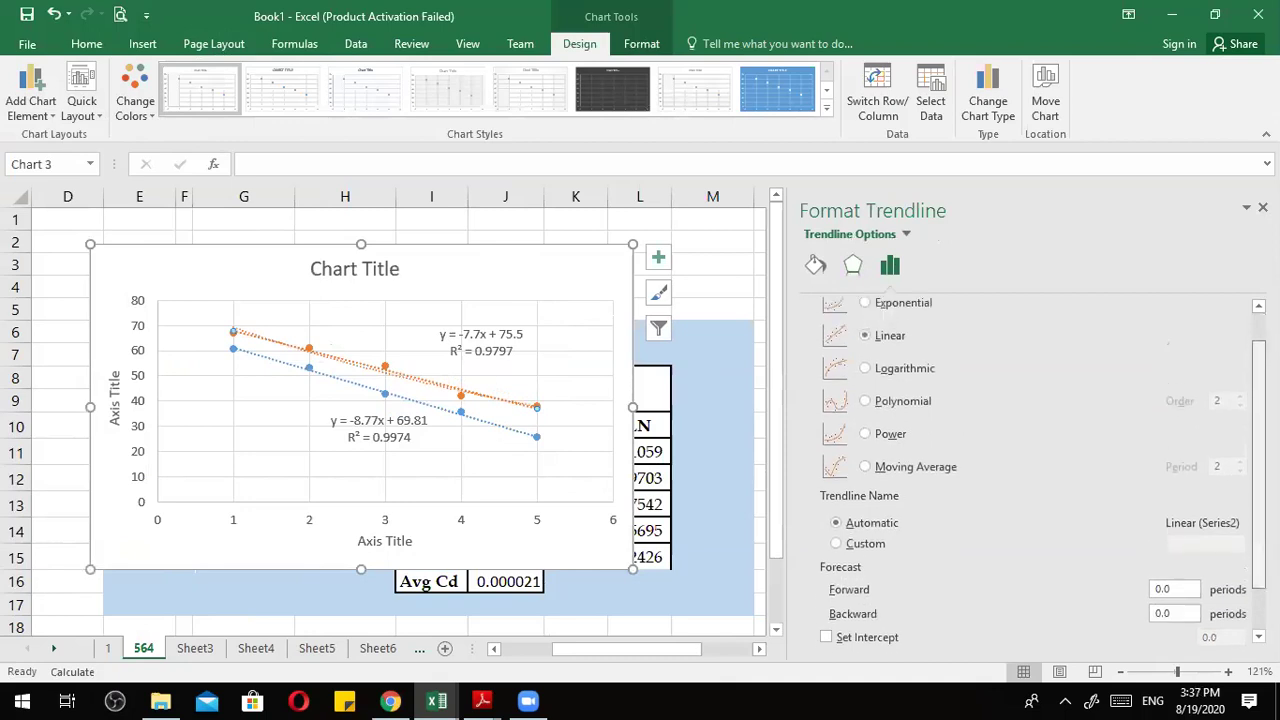
left_click(890, 319)
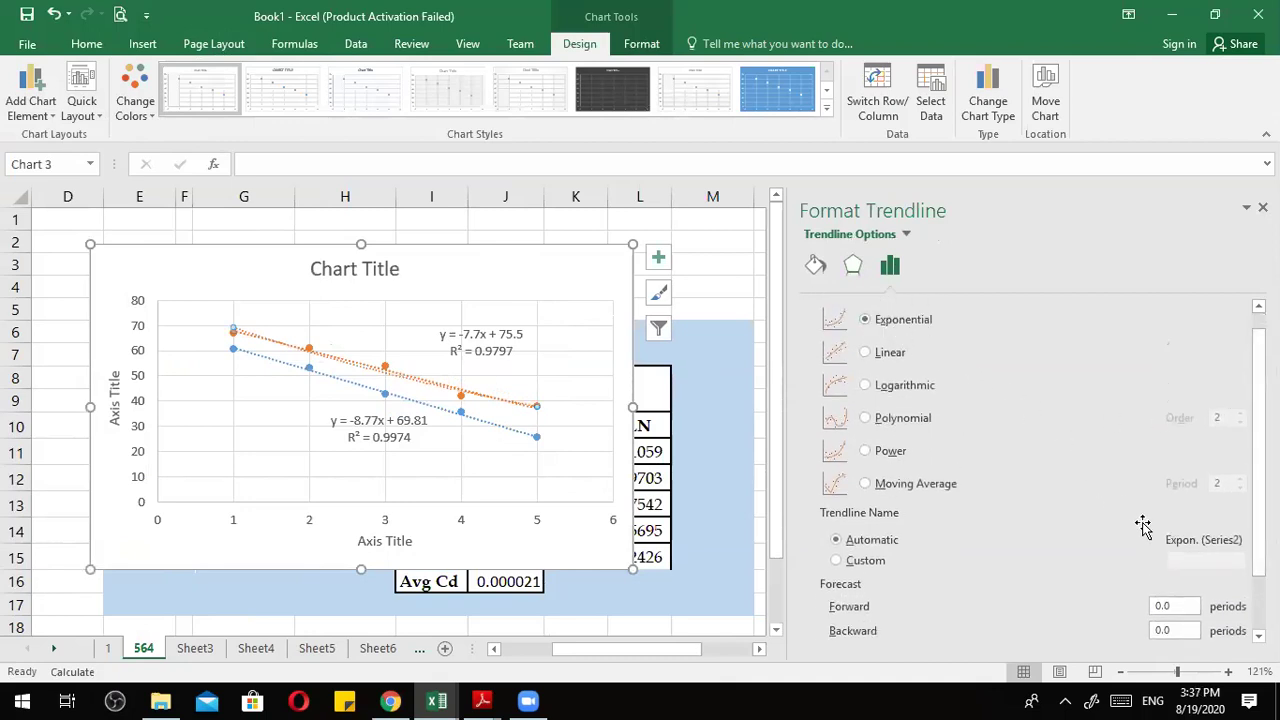
Display the exponential trendline's equation and R-squared value without a set intercept, and move the label beside the linear equation.
scroll(1250, 525, "down", 2)
left_click(894, 611)
left_click(867, 588)
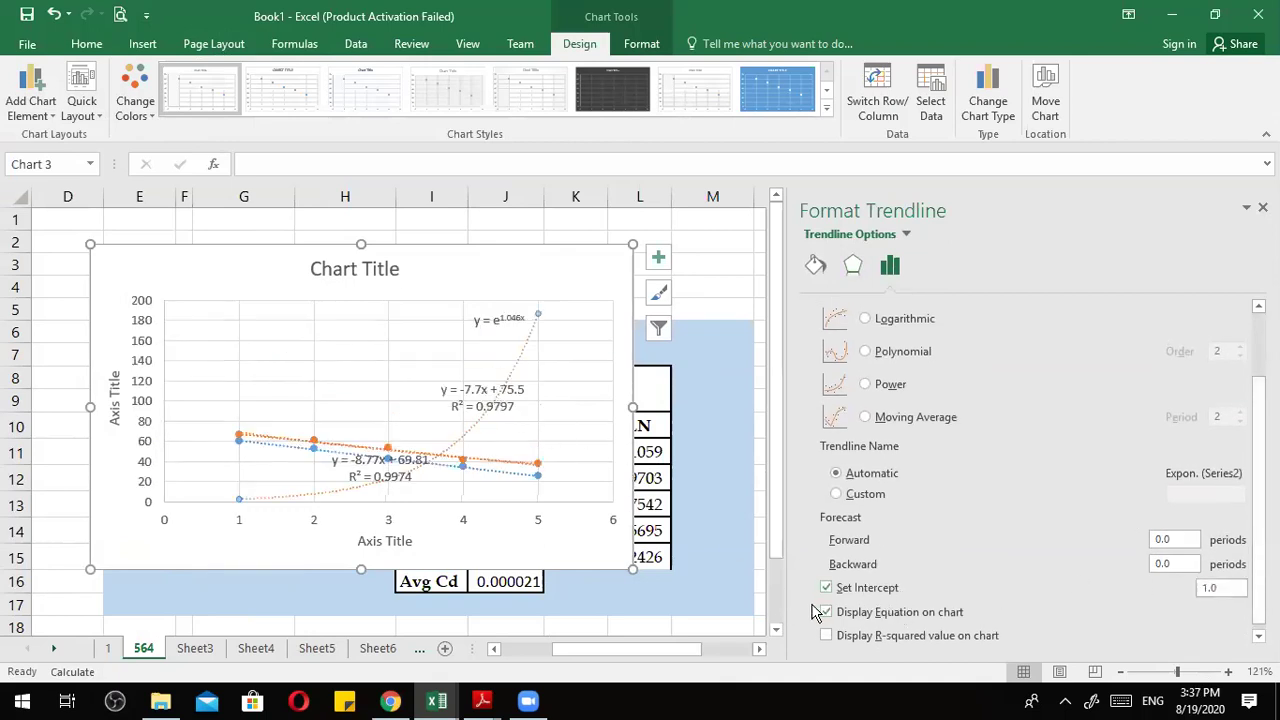
left_click(826, 588)
left_click(826, 636)
left_click_drag(478, 408, 580, 360)
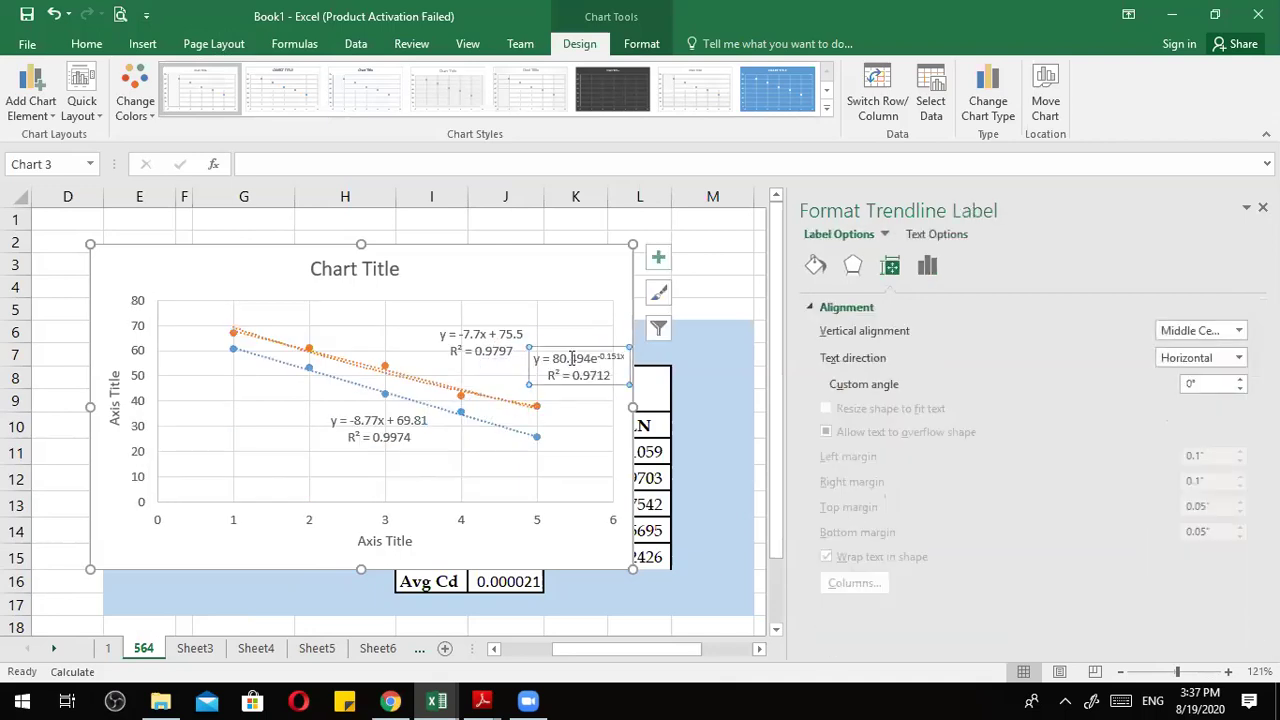
Compare the linear and exponential equation labels of the orange series in an enlarged view of the chart.
left_click(495, 340)
left_click(556, 367)
scroll(545, 362, "up", 7, "ctrl")
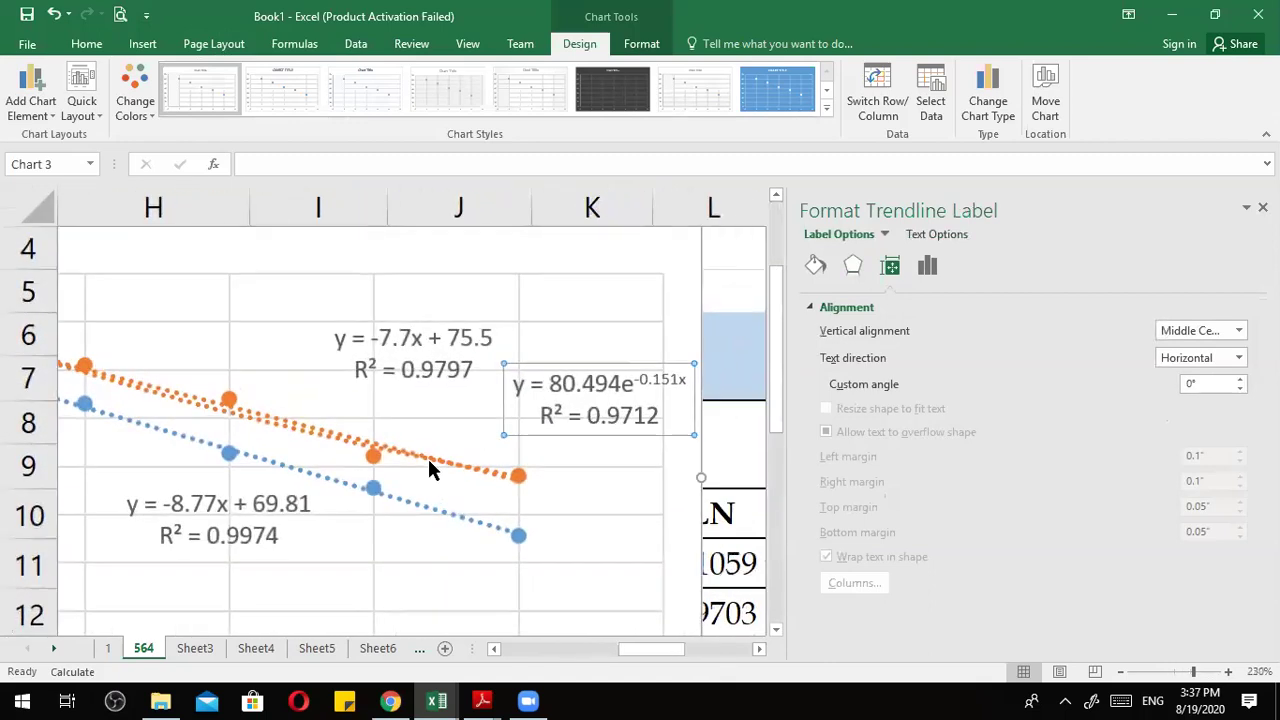
scroll(430, 468, "up", 1)
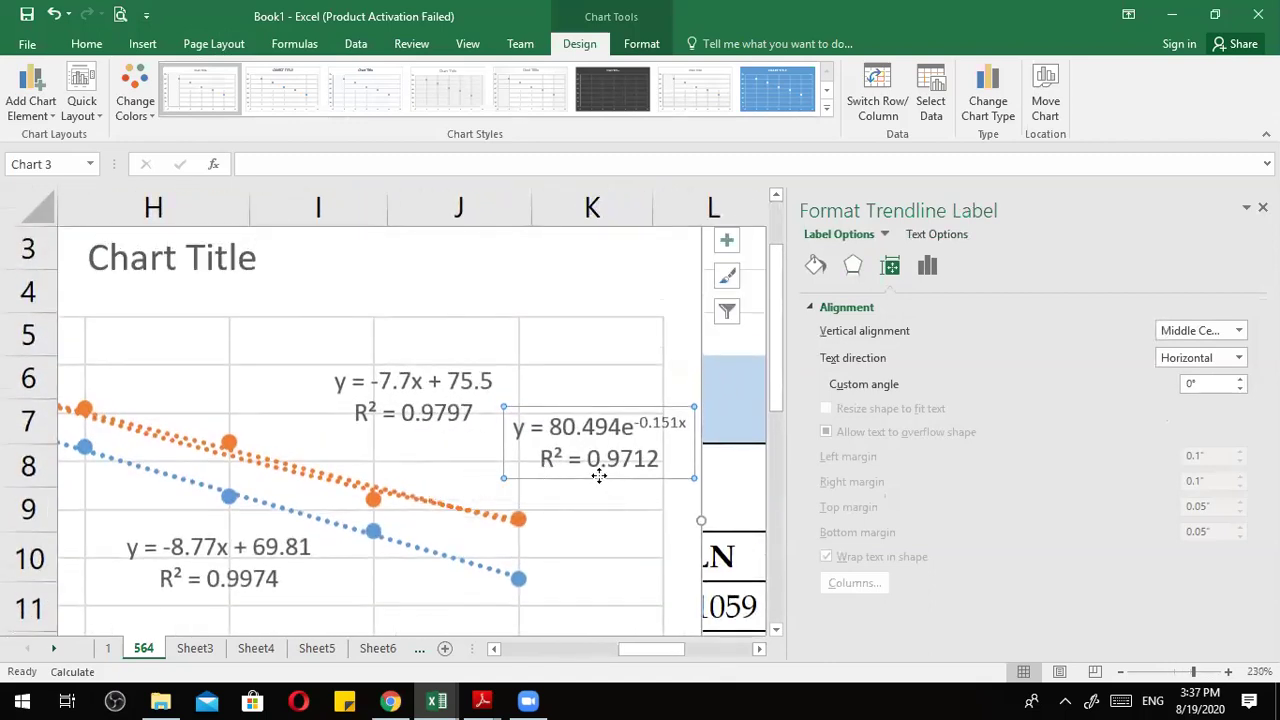
left_click(446, 408)
left_click(585, 452)
left_click(450, 402)
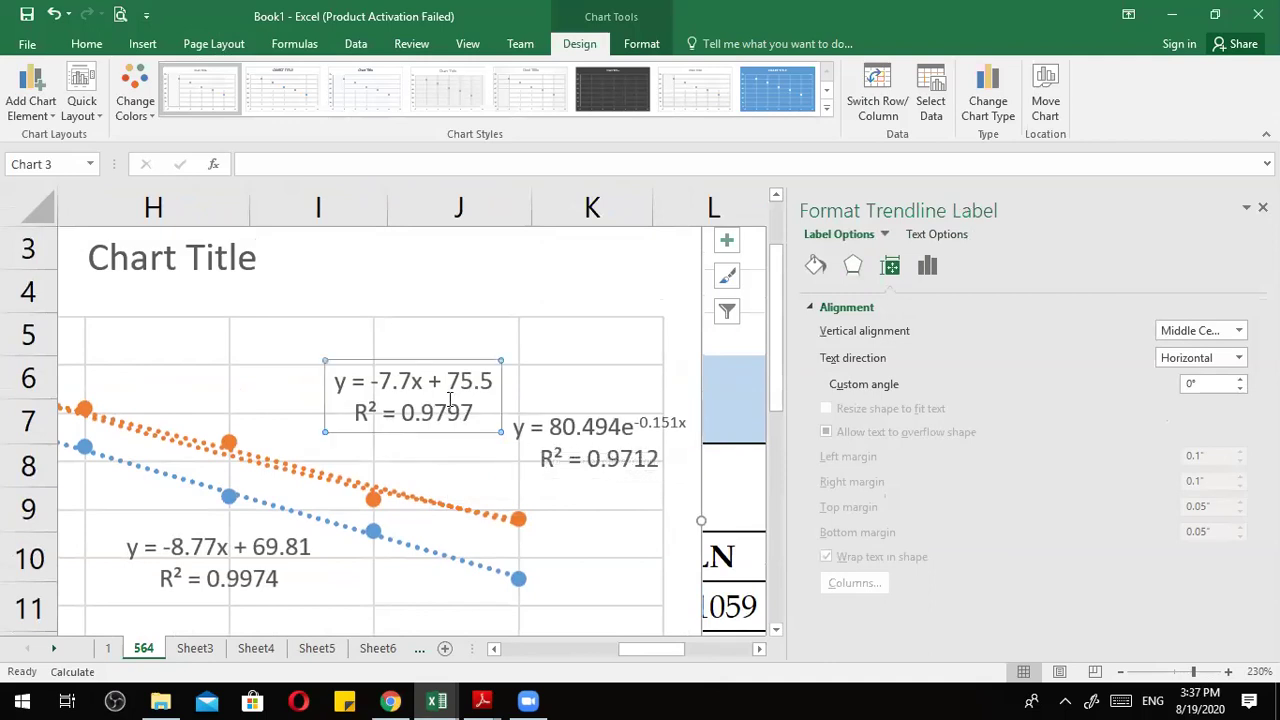
left_click(587, 447)
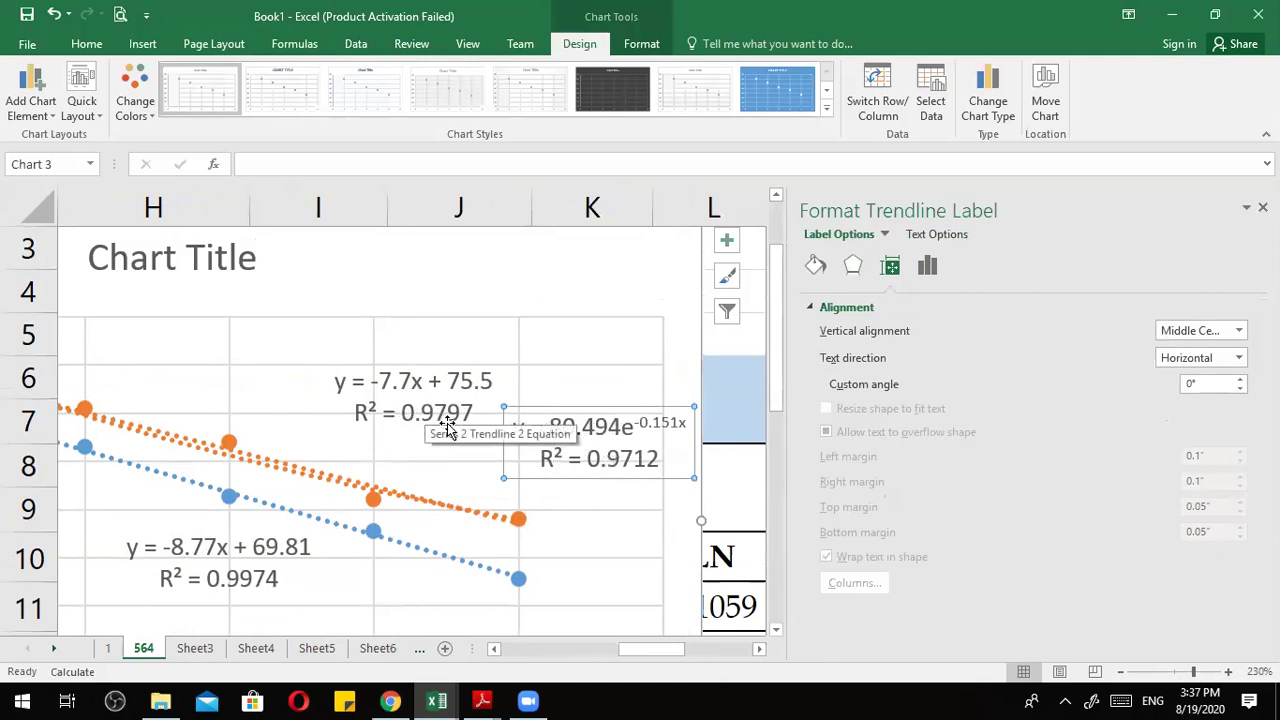
scroll(489, 526, "down", 5)
scroll(487, 527, "up", 3)
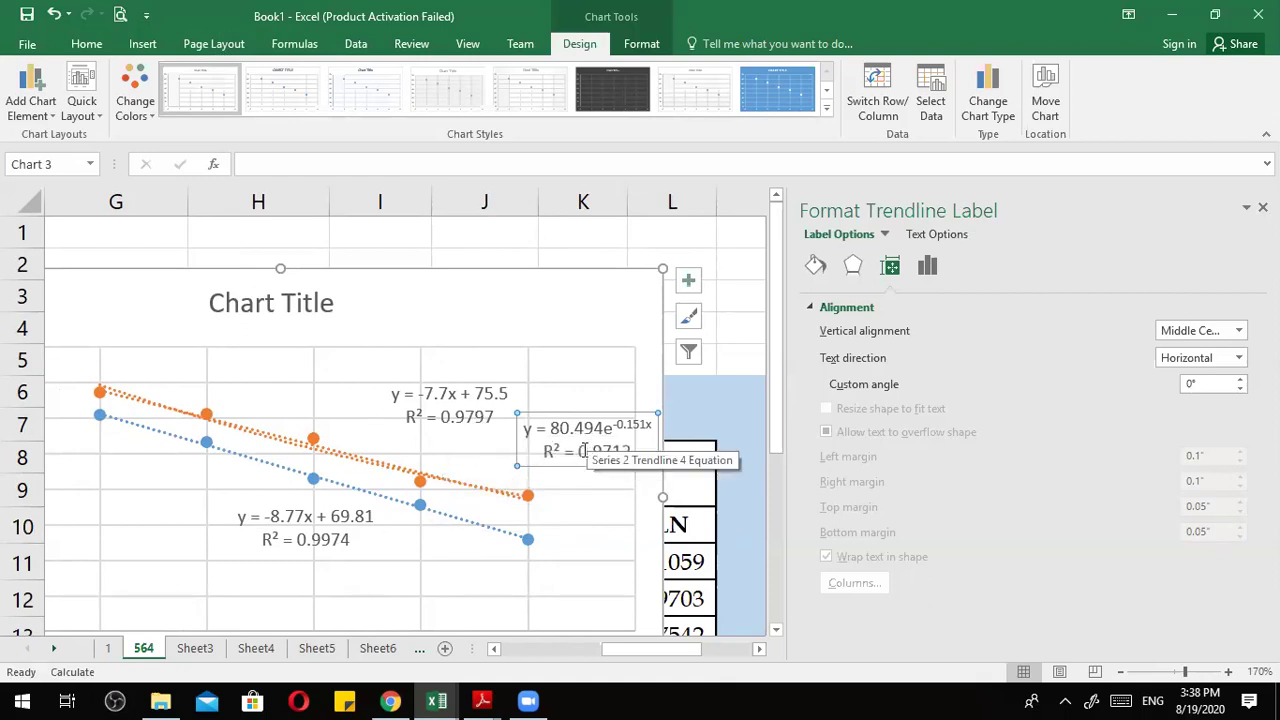
Highlight the R-squared values in the exponential and linear labels, and shift the linear label slightly away from the exponential one.
left_click_drag(579, 451, 632, 451)
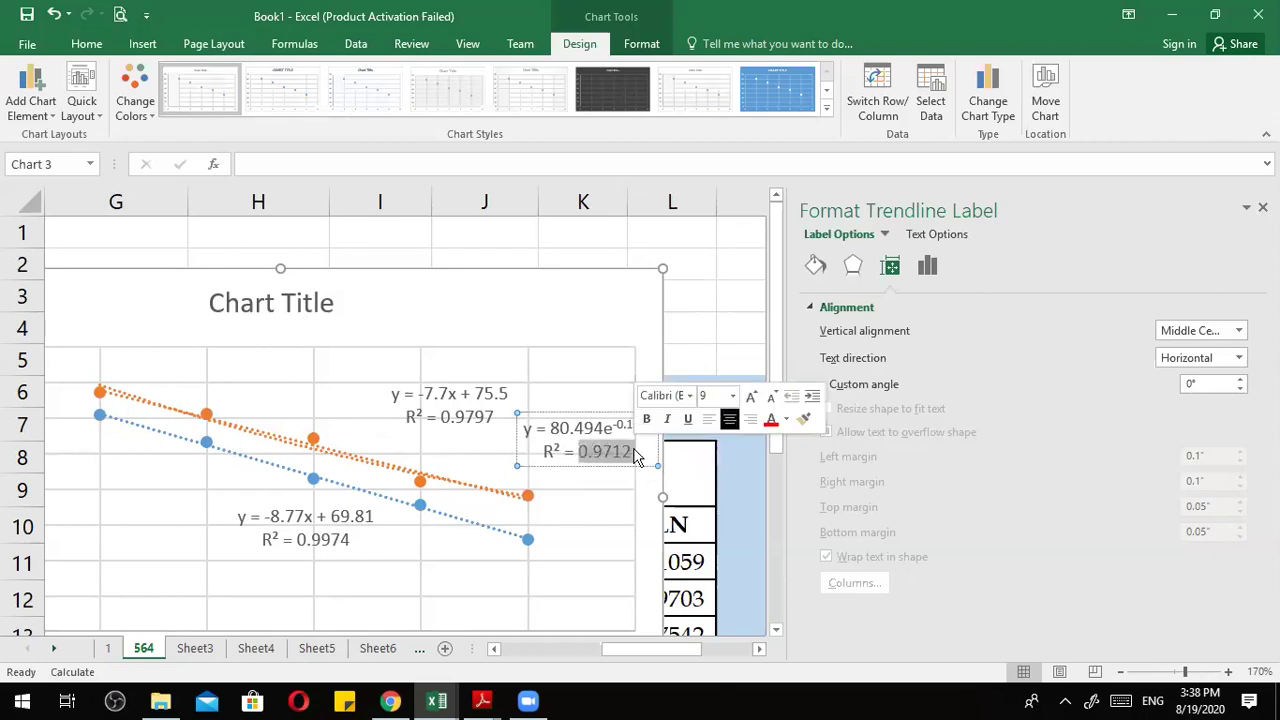
left_click(449, 418)
left_click_drag(451, 418, 488, 414)
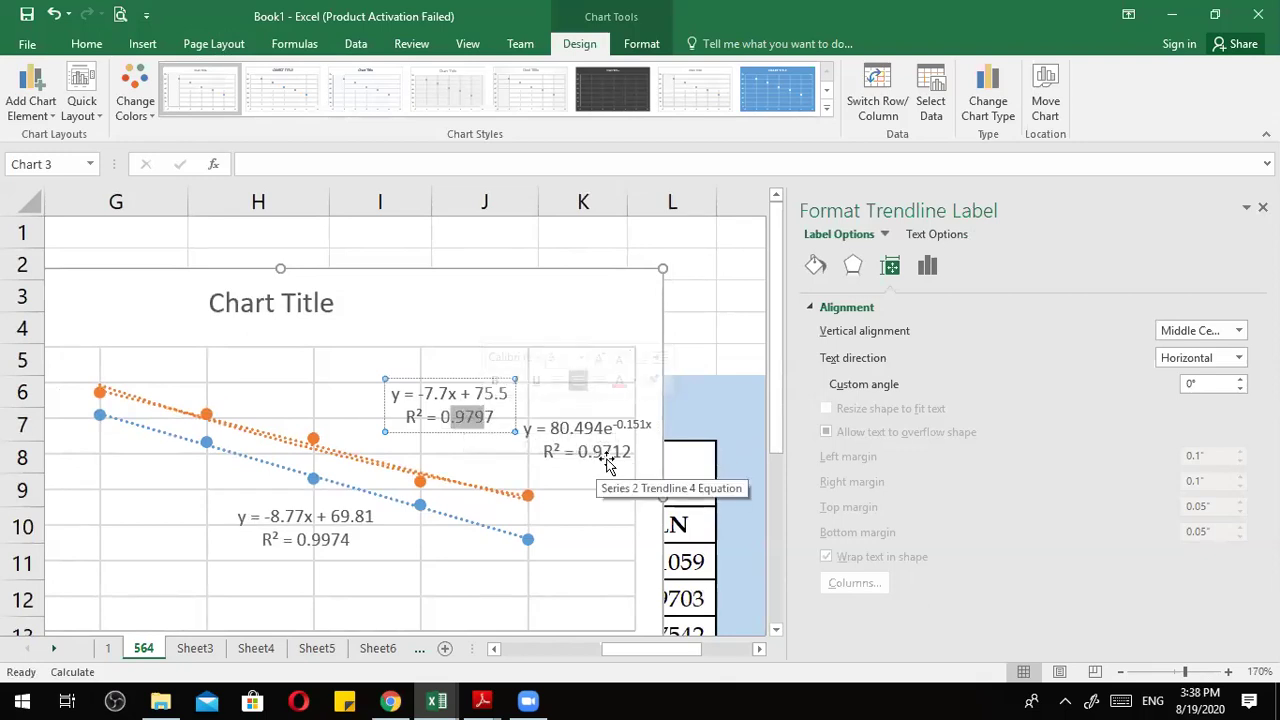
left_click(466, 423)
left_click_drag(416, 376, 412, 380)
Delete the exponential equation label and change a trendline of the orange series to a Polynomial of order 6.
left_click(540, 425)
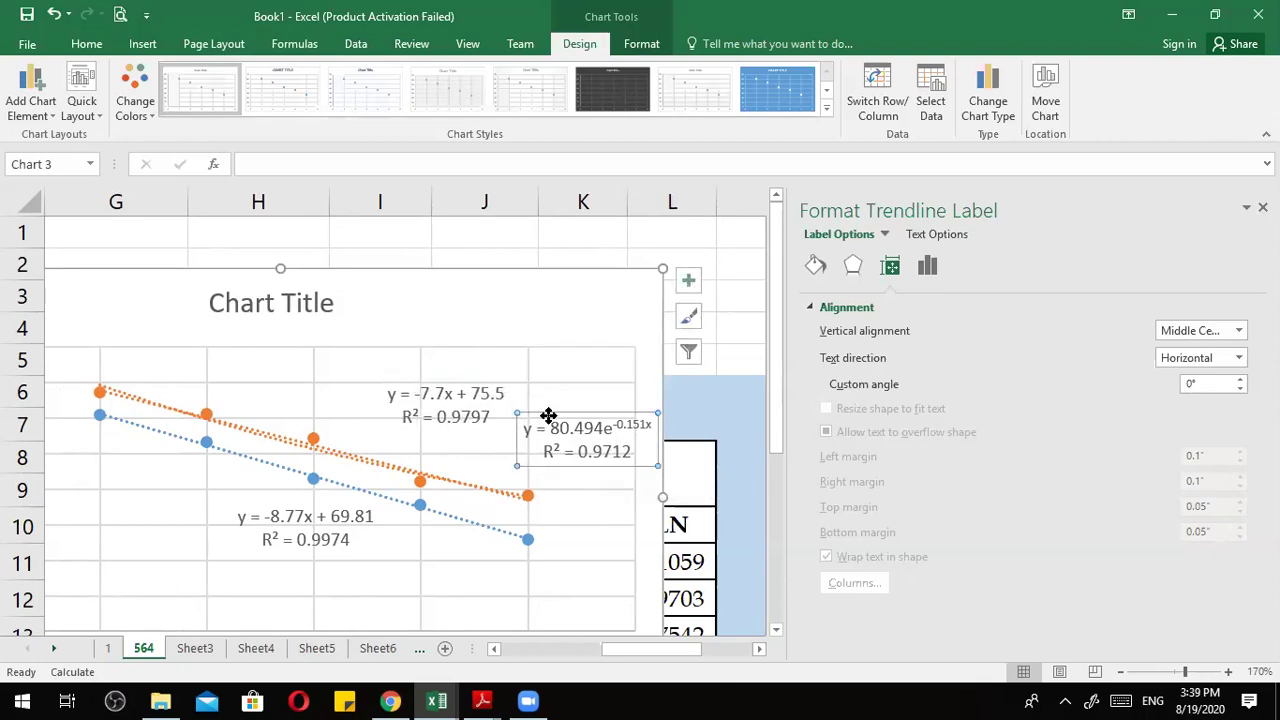
key("Delete")
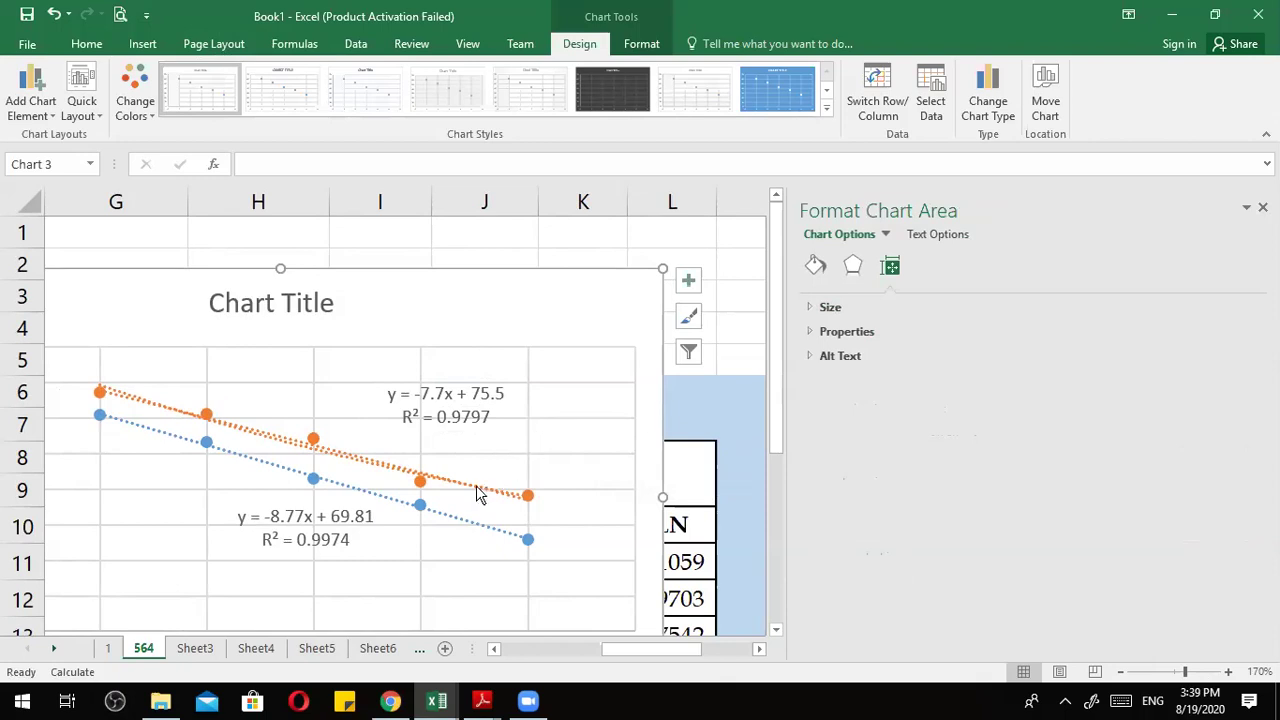
left_click(372, 468)
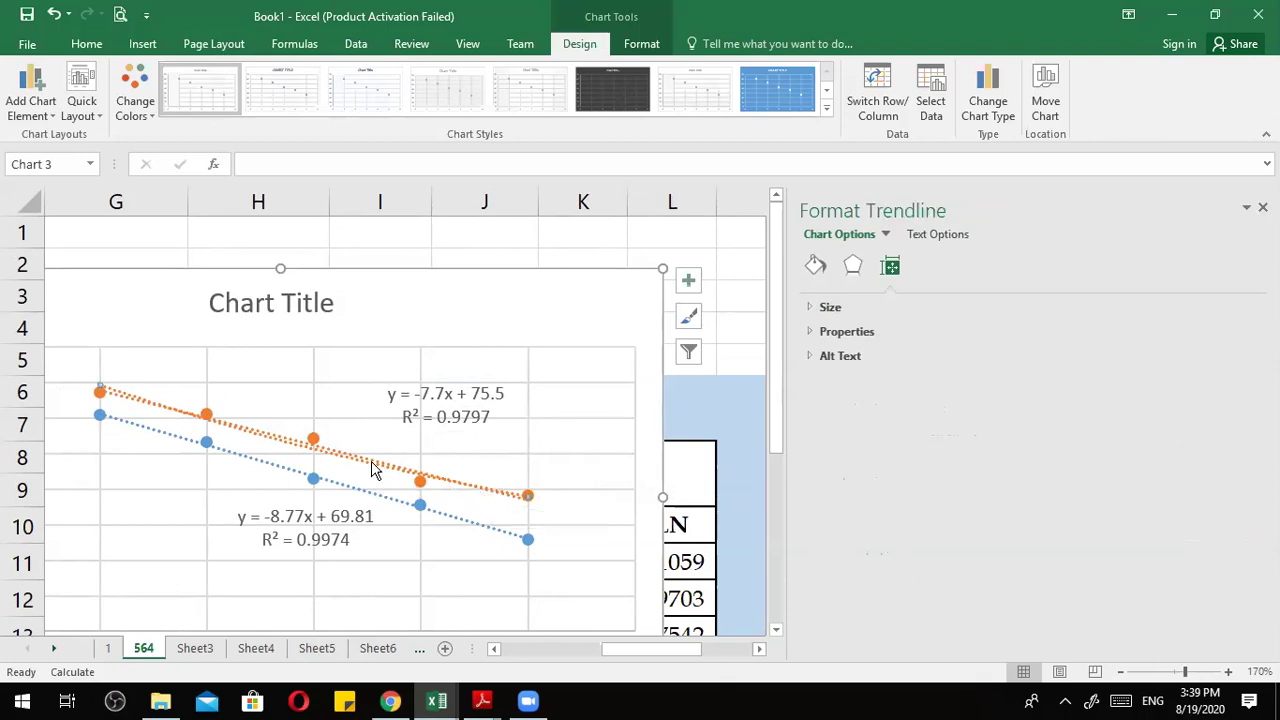
left_click(891, 442)
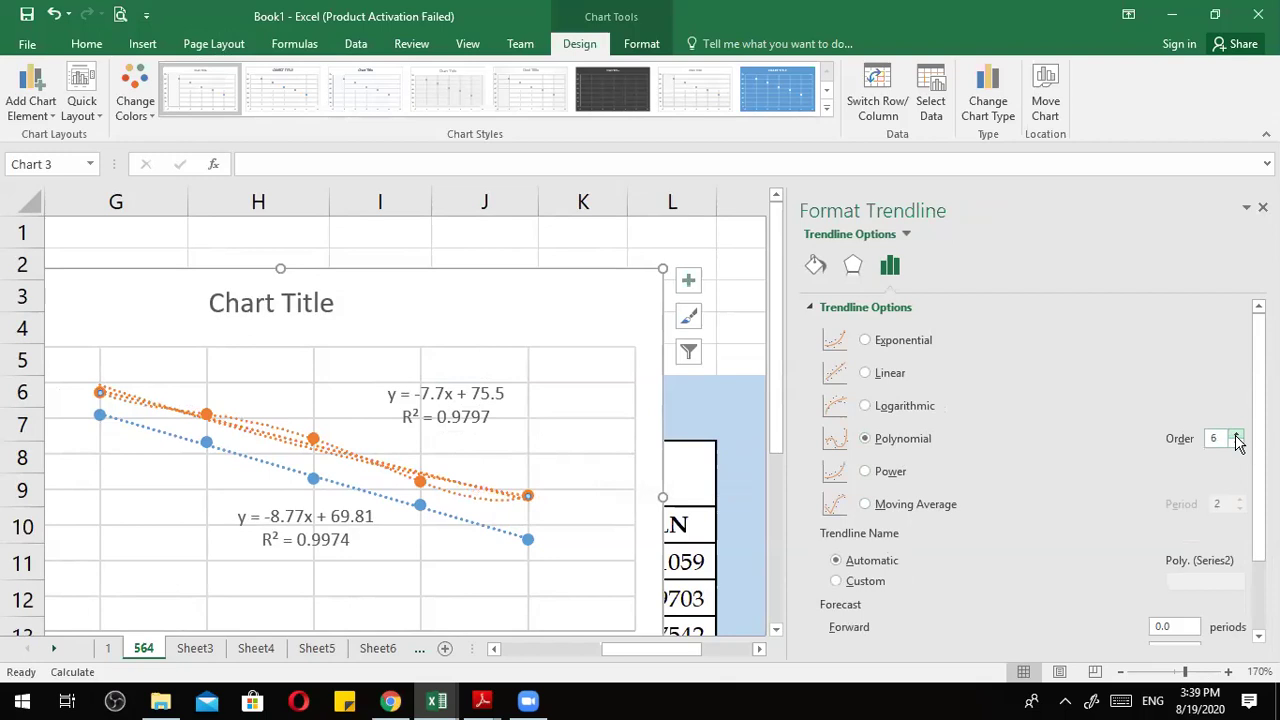
Display the polynomial trendline's equation and R-squared value on the chart, and move the label above the plot area beside the chart title.
left_click(503, 515)
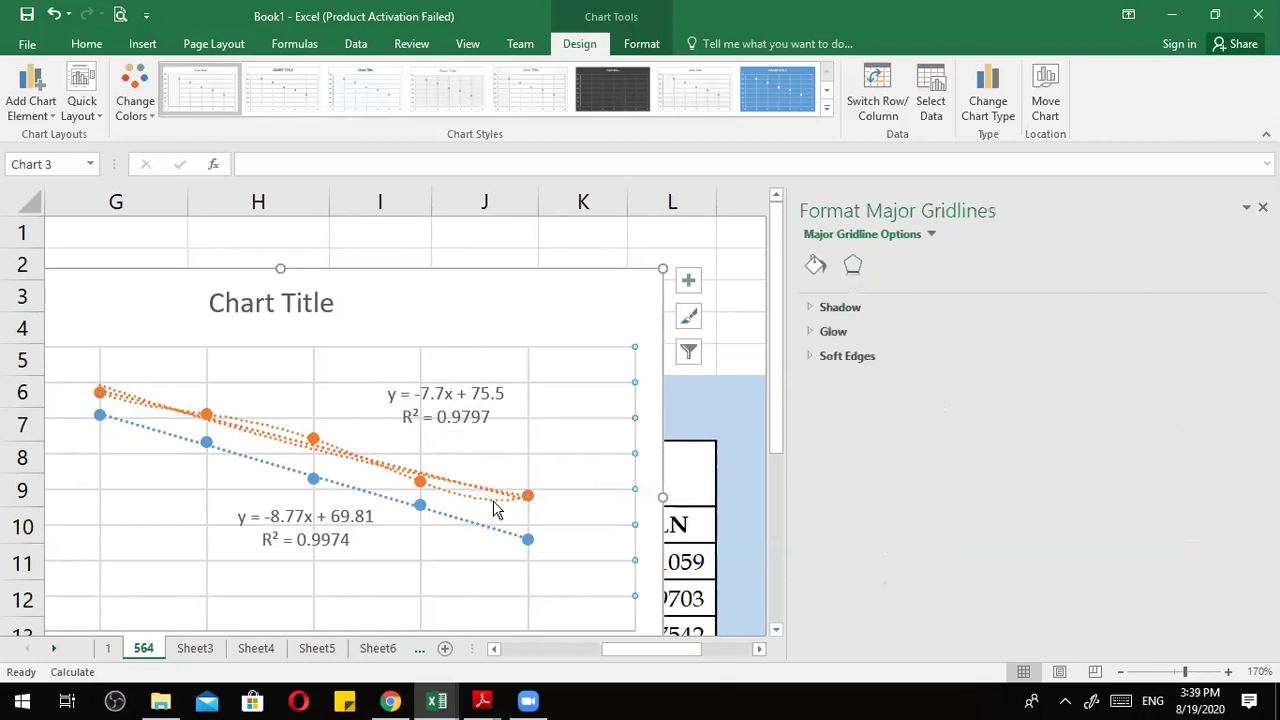
left_click(493, 509)
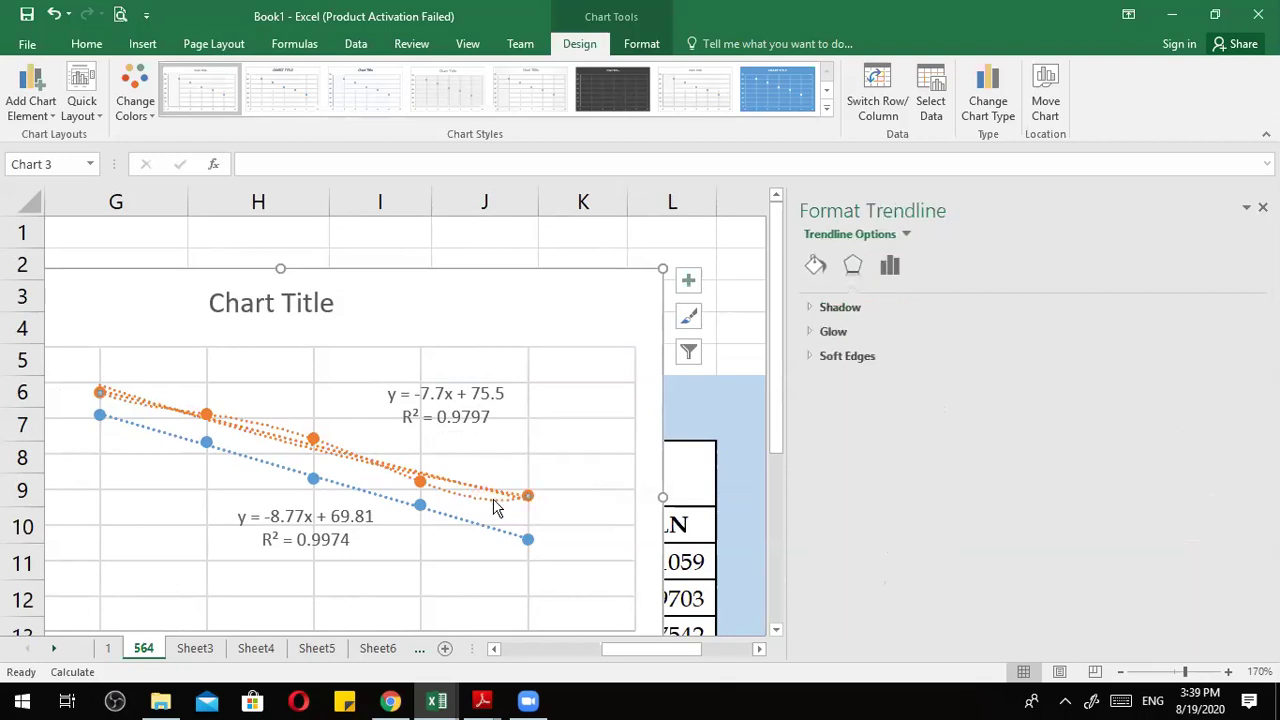
left_click(887, 272)
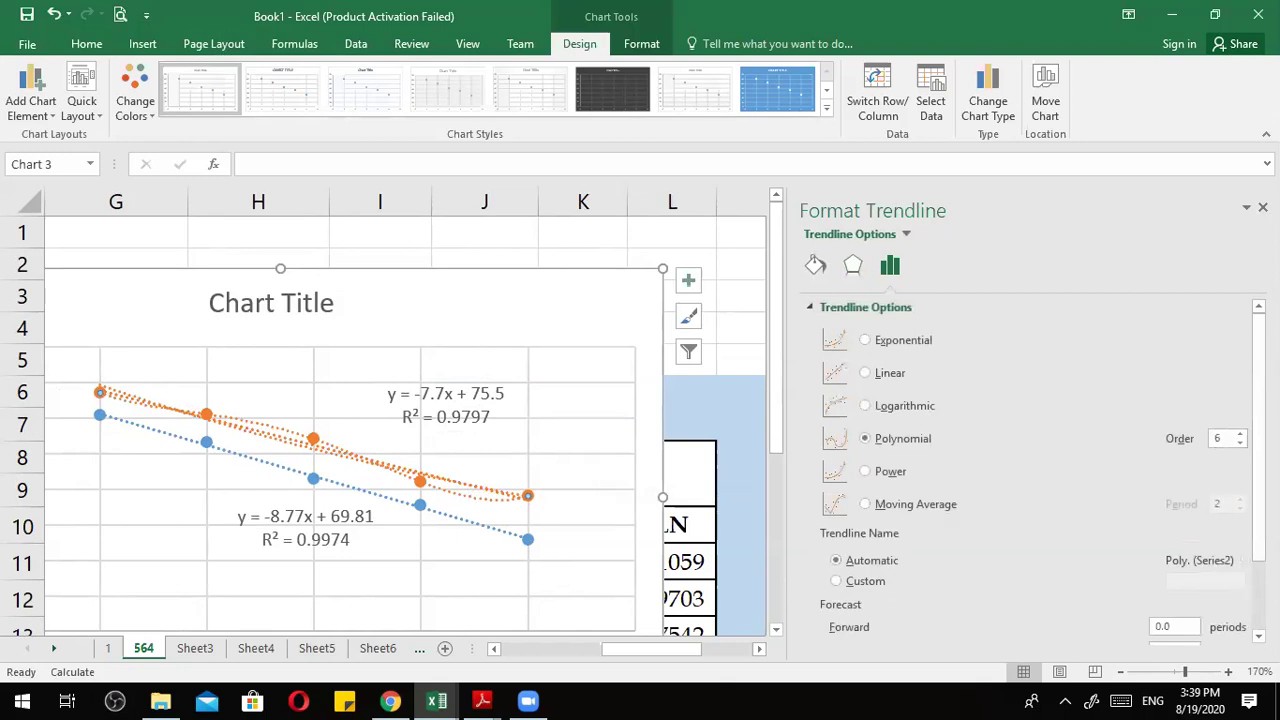
scroll(885, 612, "down", 3)
left_click(885, 612)
left_click(888, 628)
left_click(575, 427)
left_click_drag(575, 427, 586, 314)
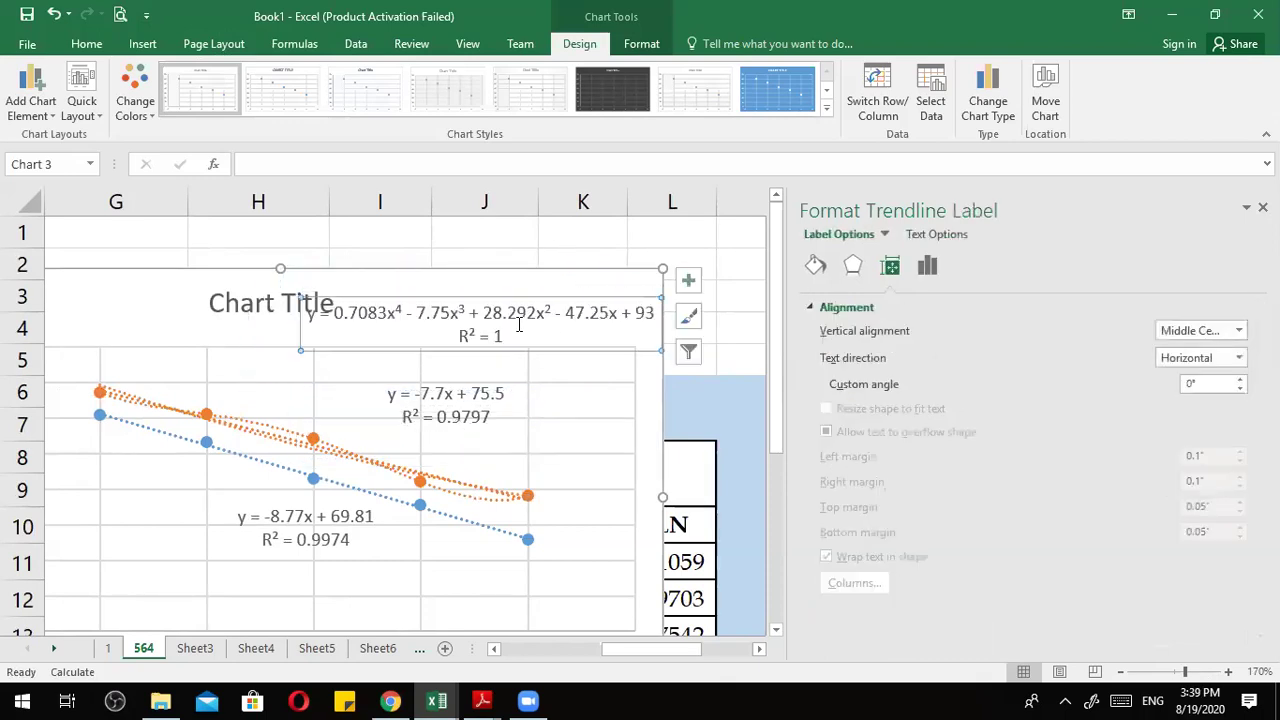
Highlight the R-squared value in the polynomial trendline label, and delete that label from the chart.
left_click(500, 337)
left_click_drag(504, 337, 459, 337)
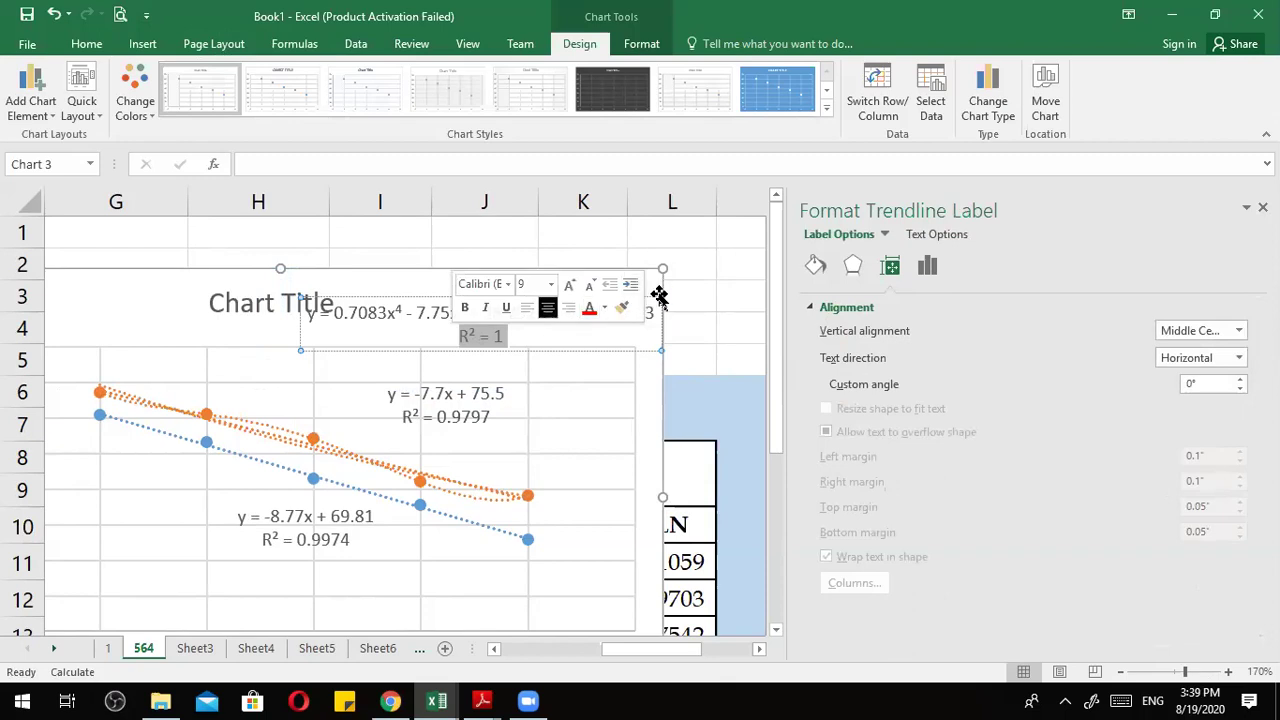
left_click_drag(652, 293, 614, 297)
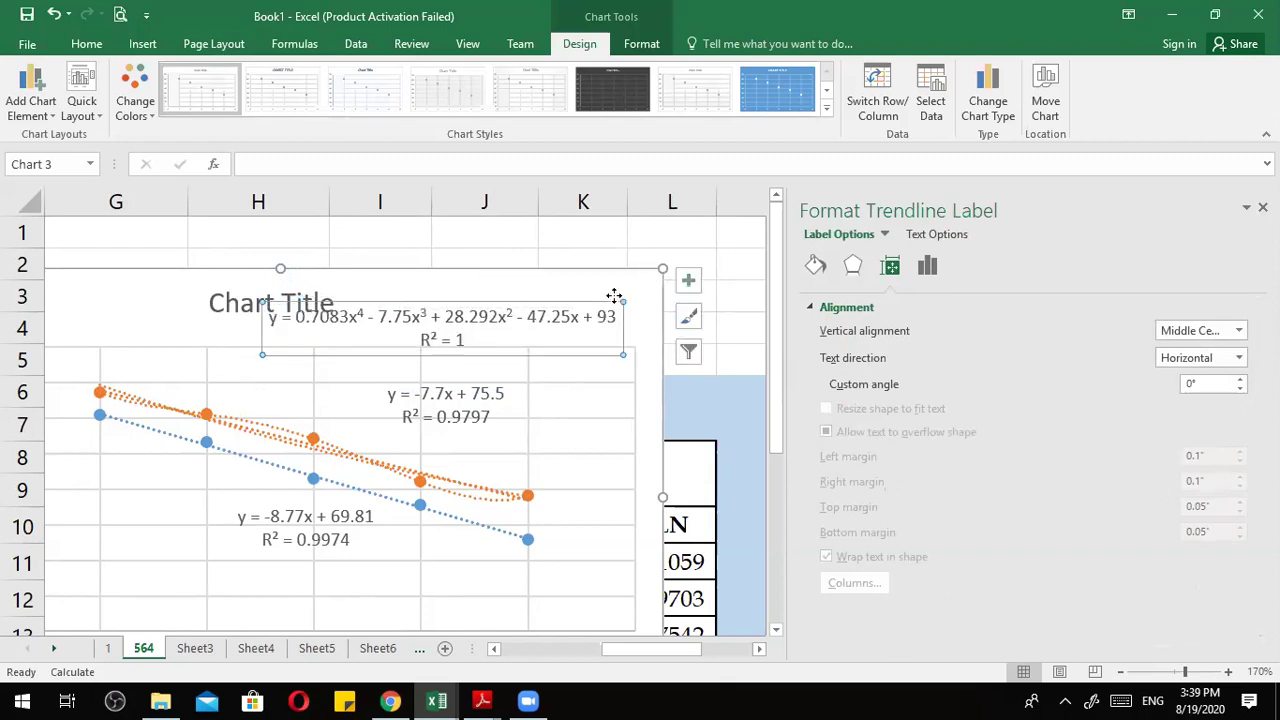
key("Delete")
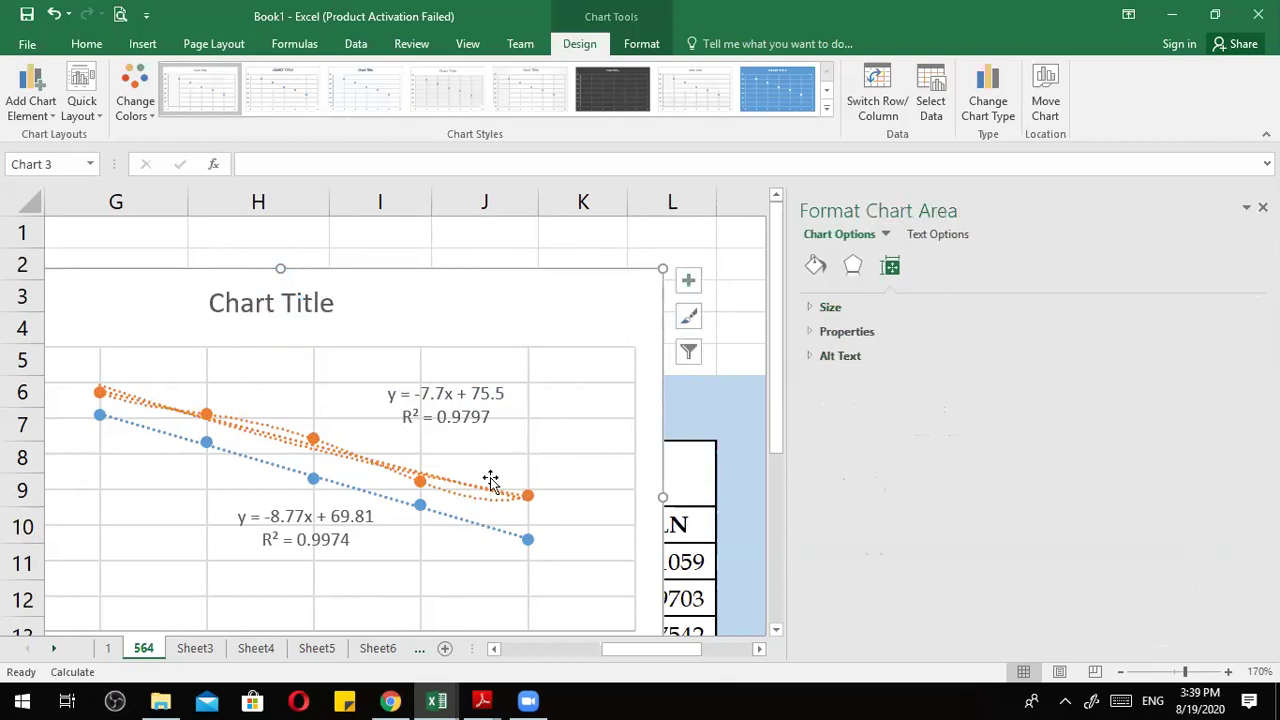
Delete the redundant trendlines from the orange H series, keeping the linear and polynomial ones.
left_click(287, 444)
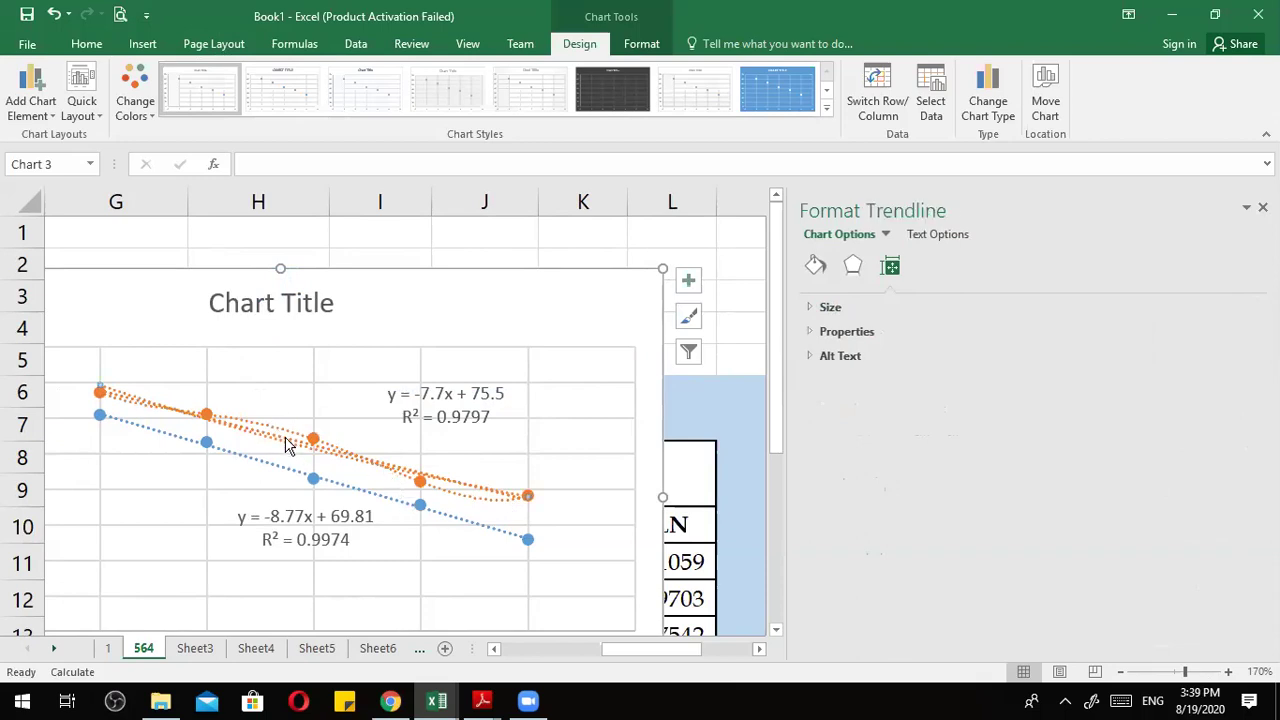
left_click(287, 447)
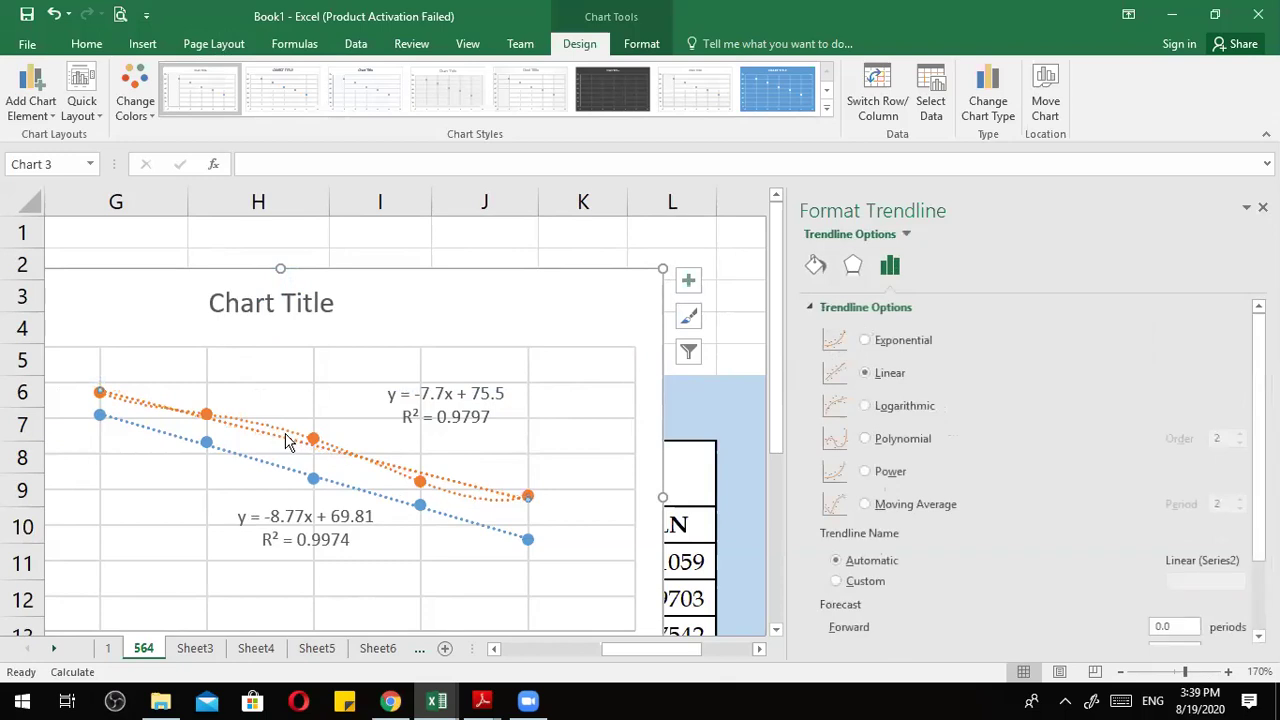
left_click(287, 444)
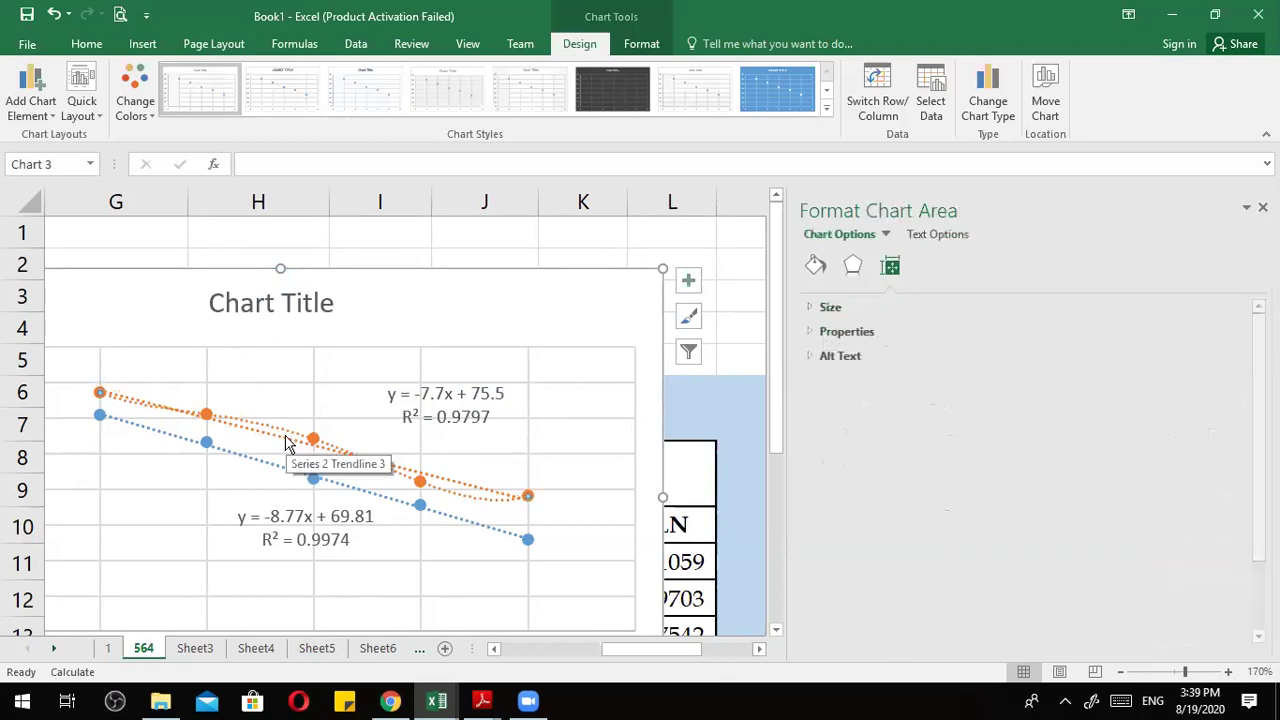
left_click(285, 444)
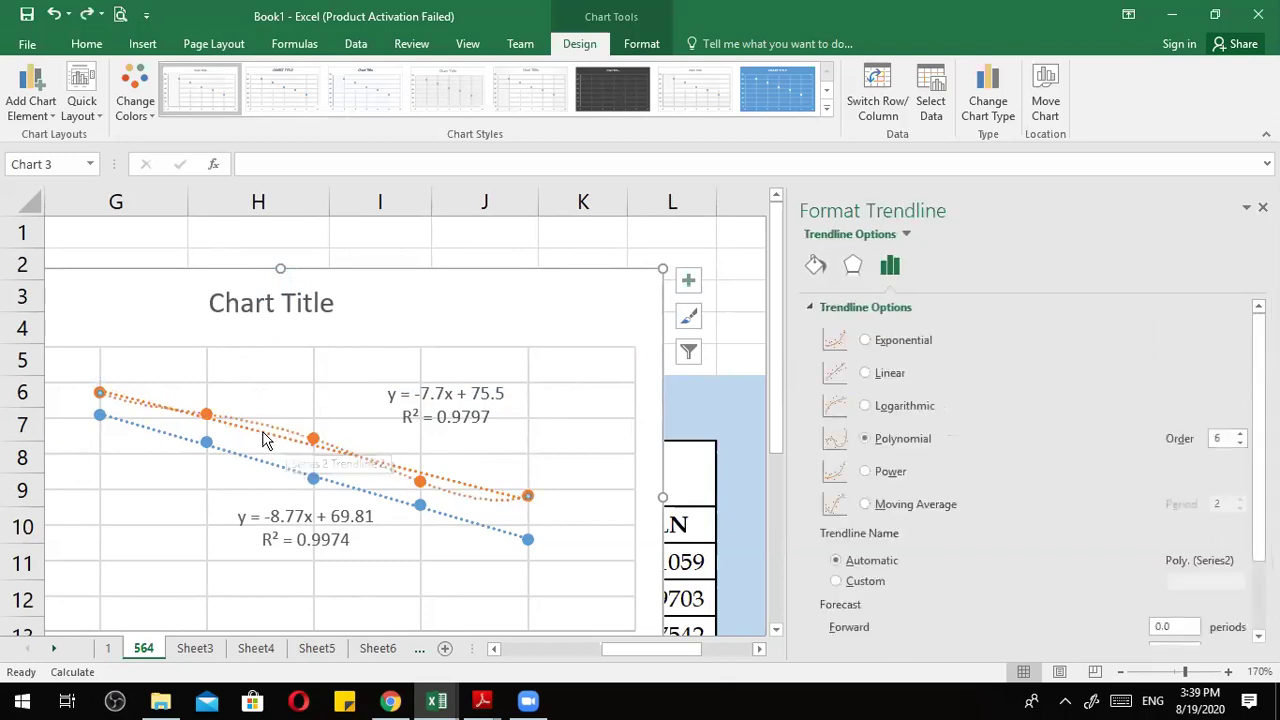
left_click(265, 443)
left_click(265, 443)
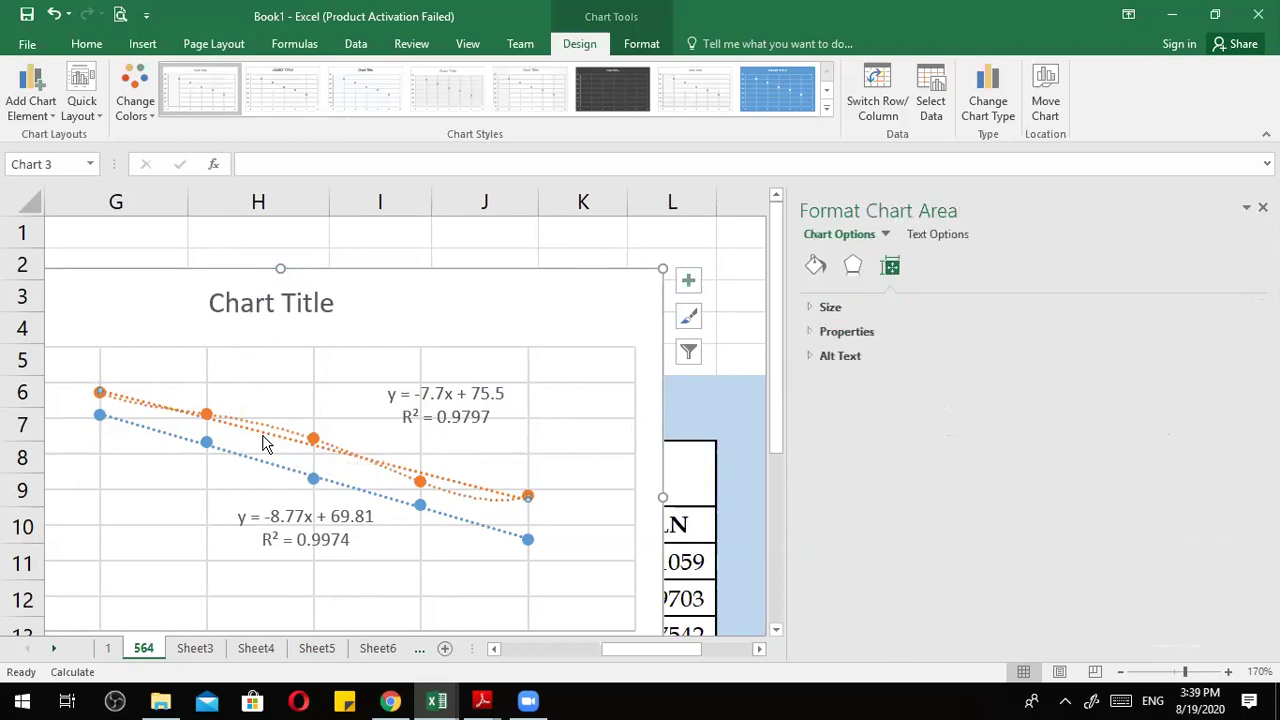
left_click(265, 443)
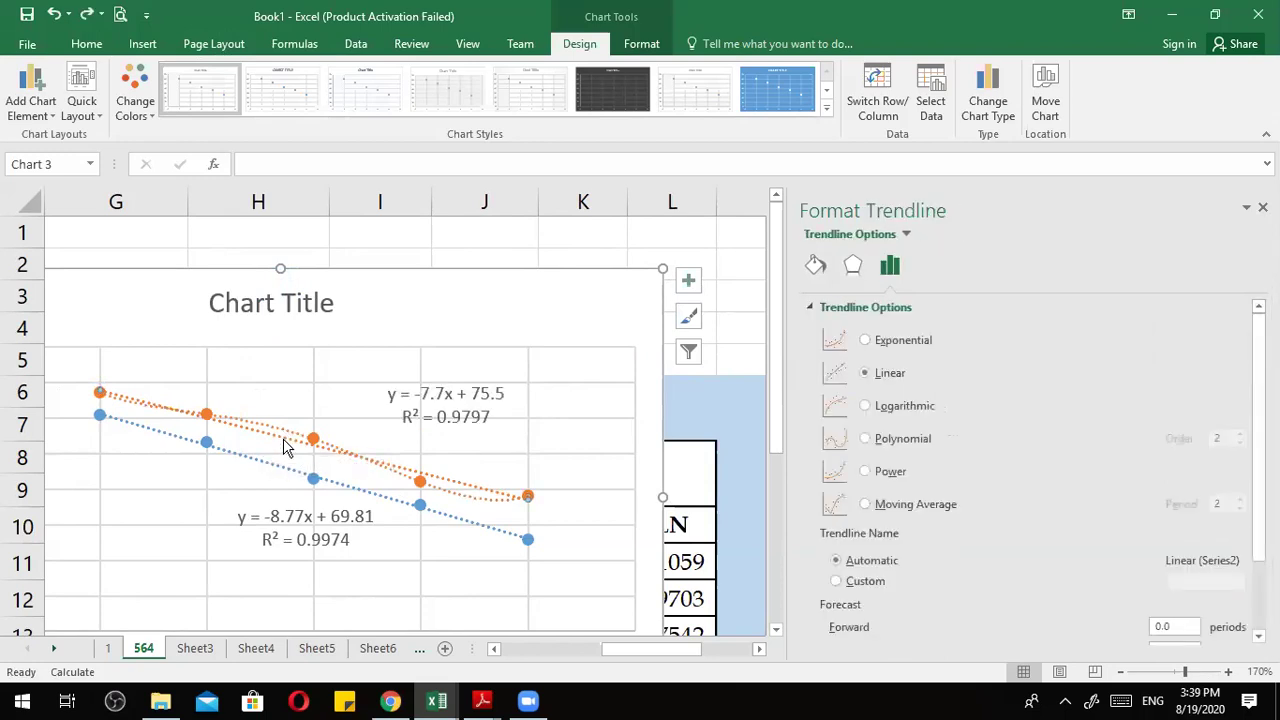
Try deleting the orange series' linear trendline that carries the equation, restore it, and deselect the chart by selecting cell M7.
left_click(424, 480)
left_click(477, 490)
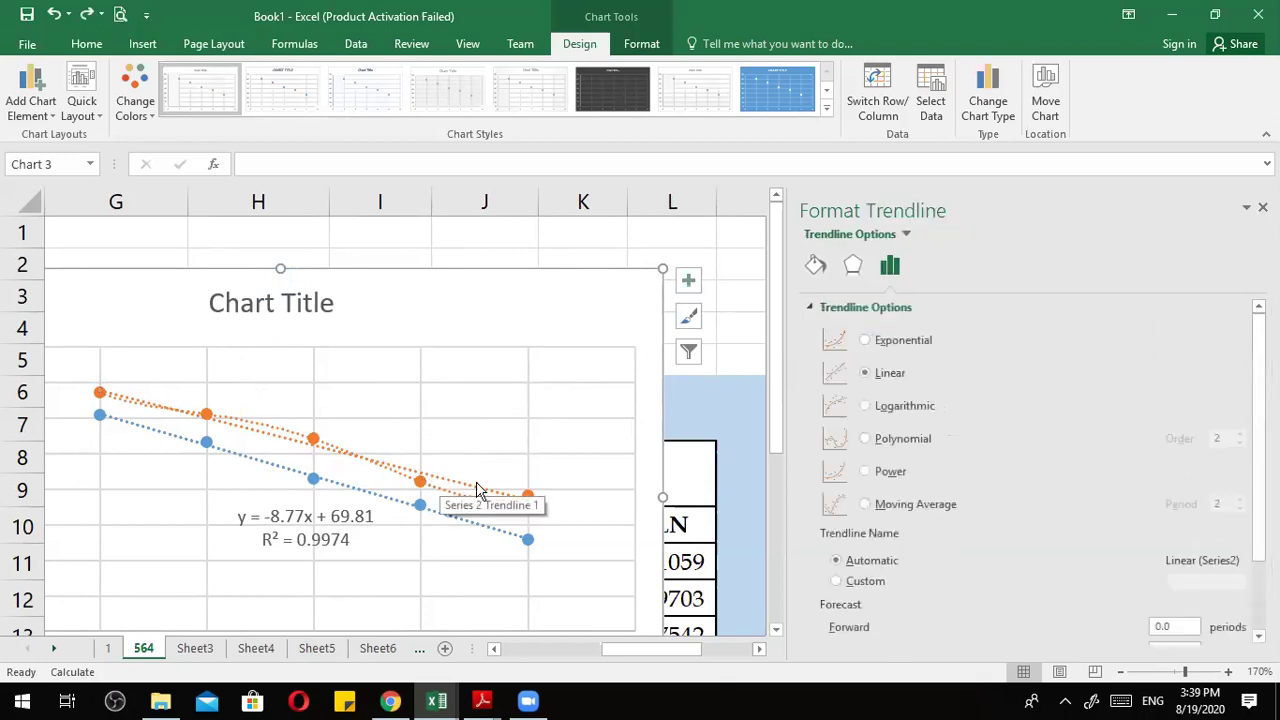
left_click(730, 412)
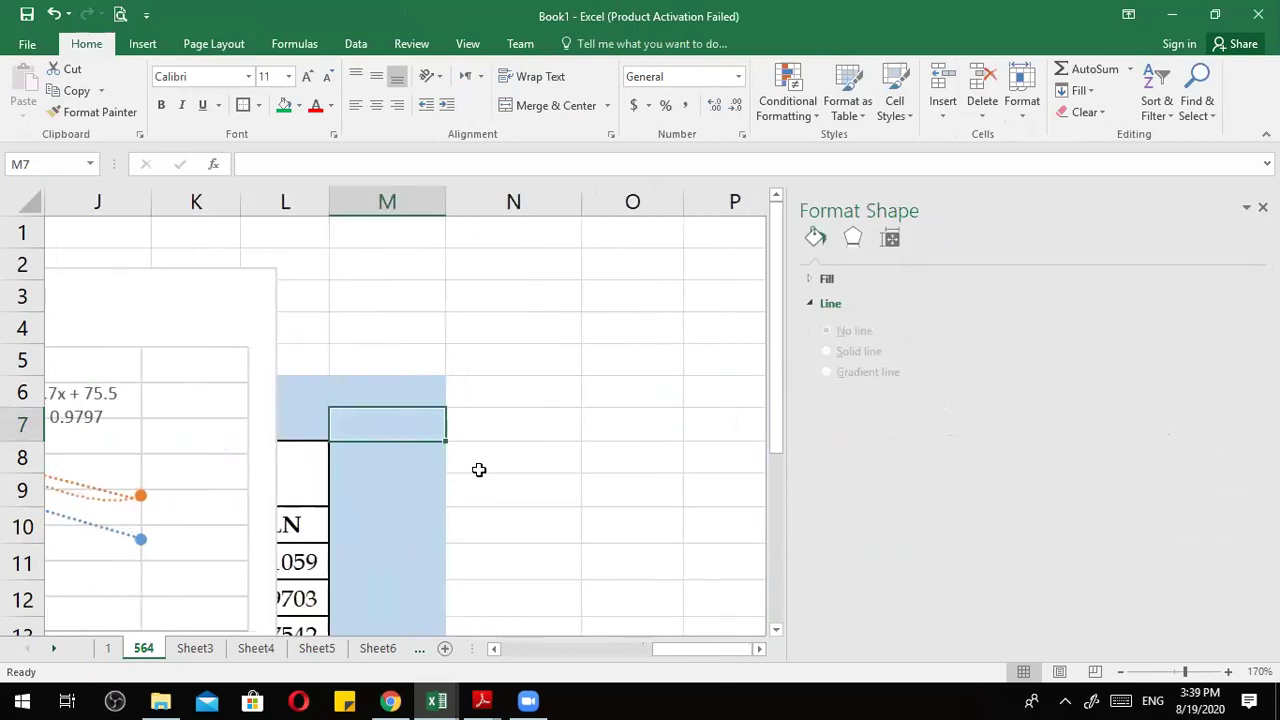
scroll(477, 466, "left", 6)
scroll(454, 449, "right", 2)
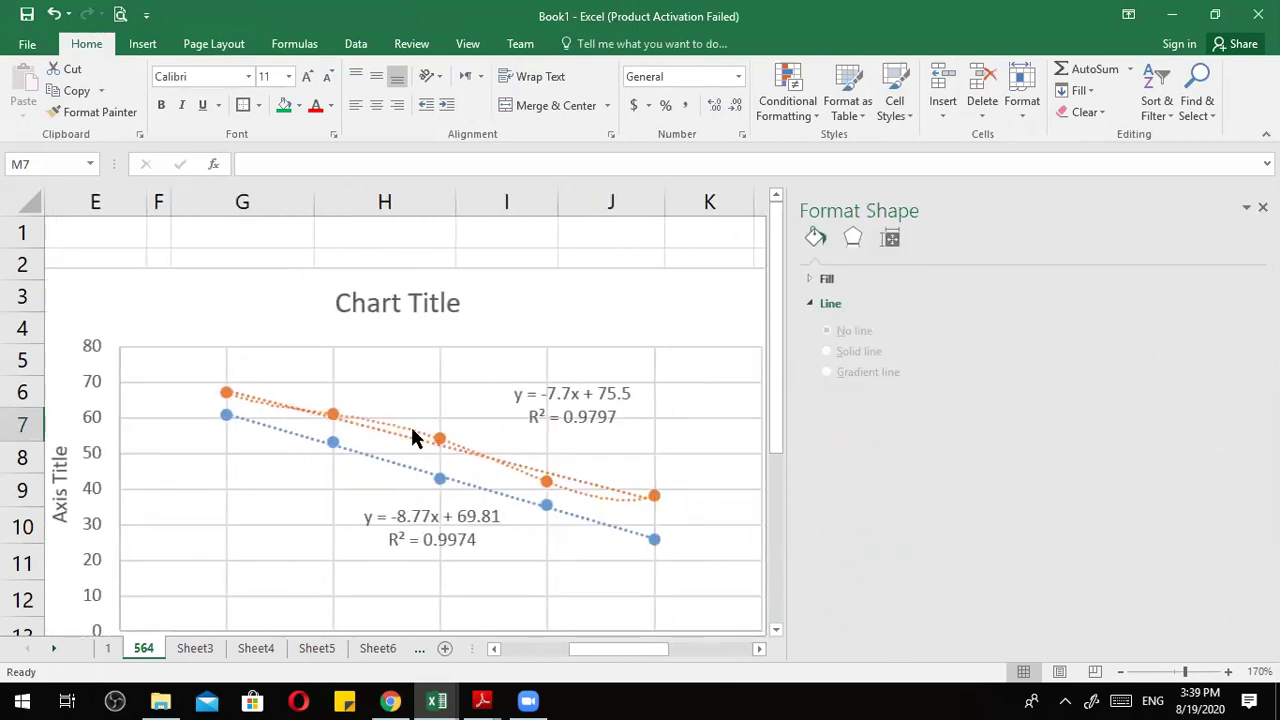
Delete the orange series' linear trendline, and display its polynomial trendline's equation and R-squared value within the upper plot area.
left_click(414, 438)
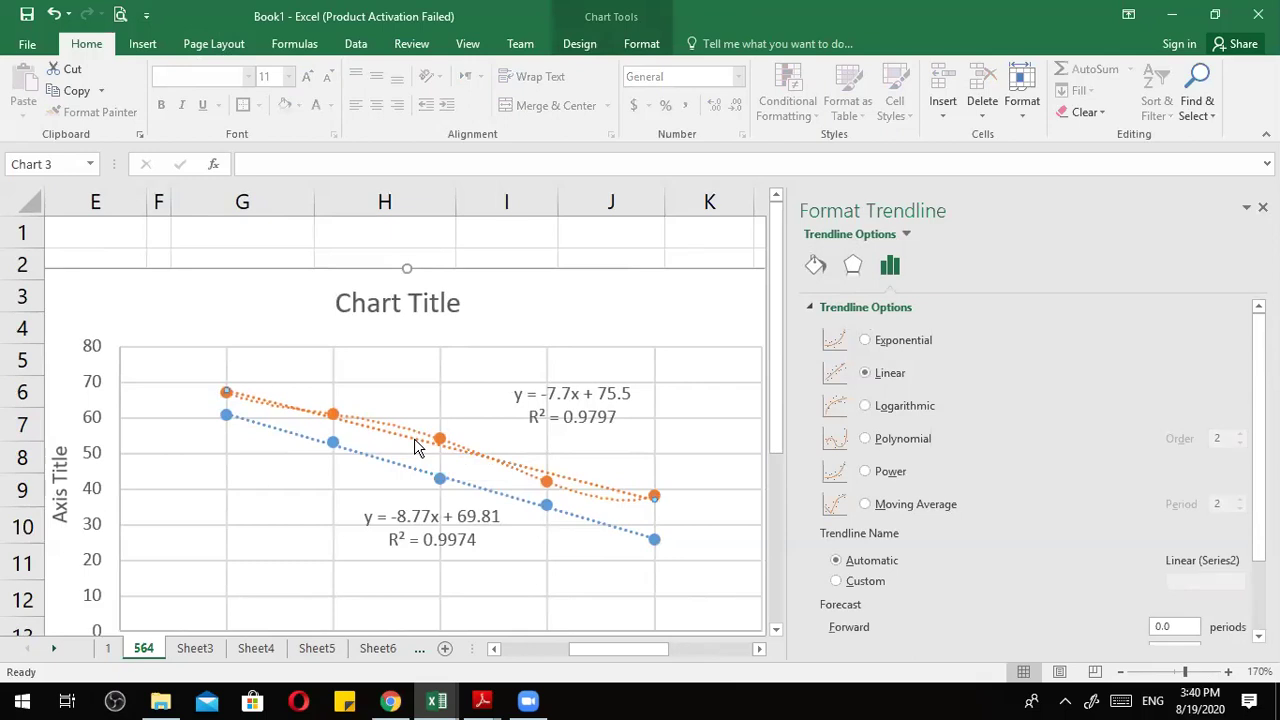
key("Delete")
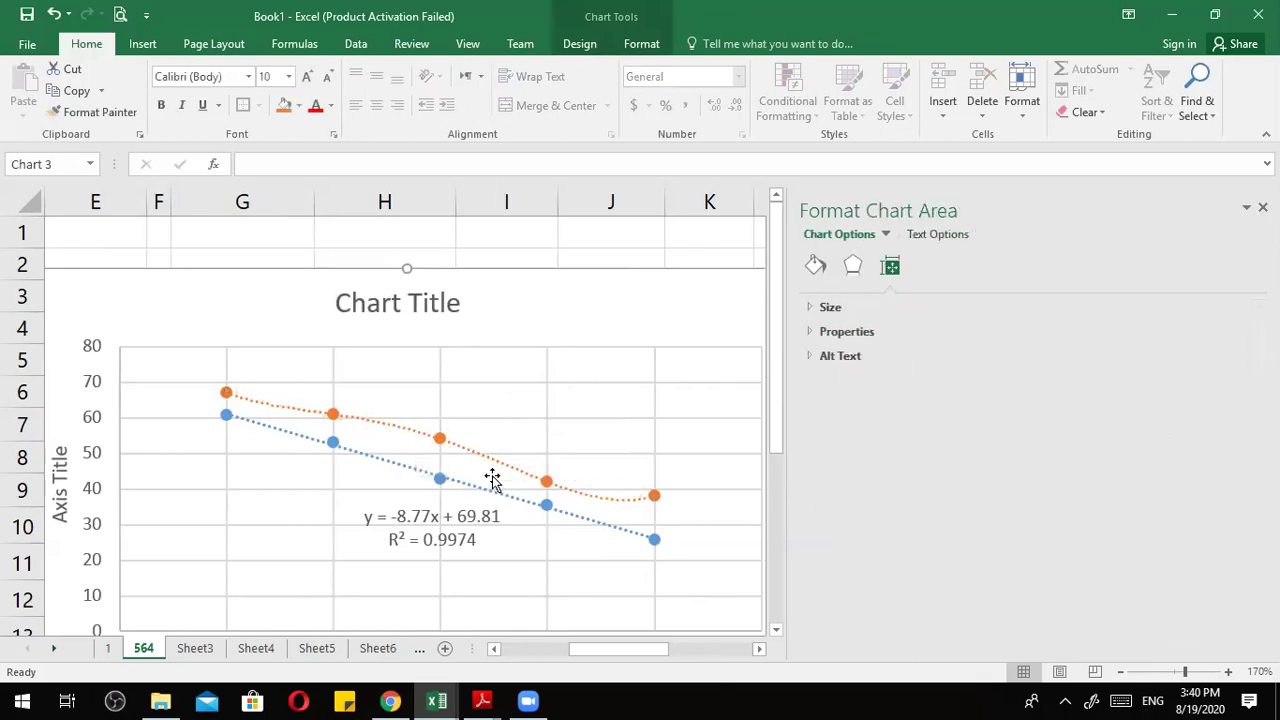
left_click(424, 438)
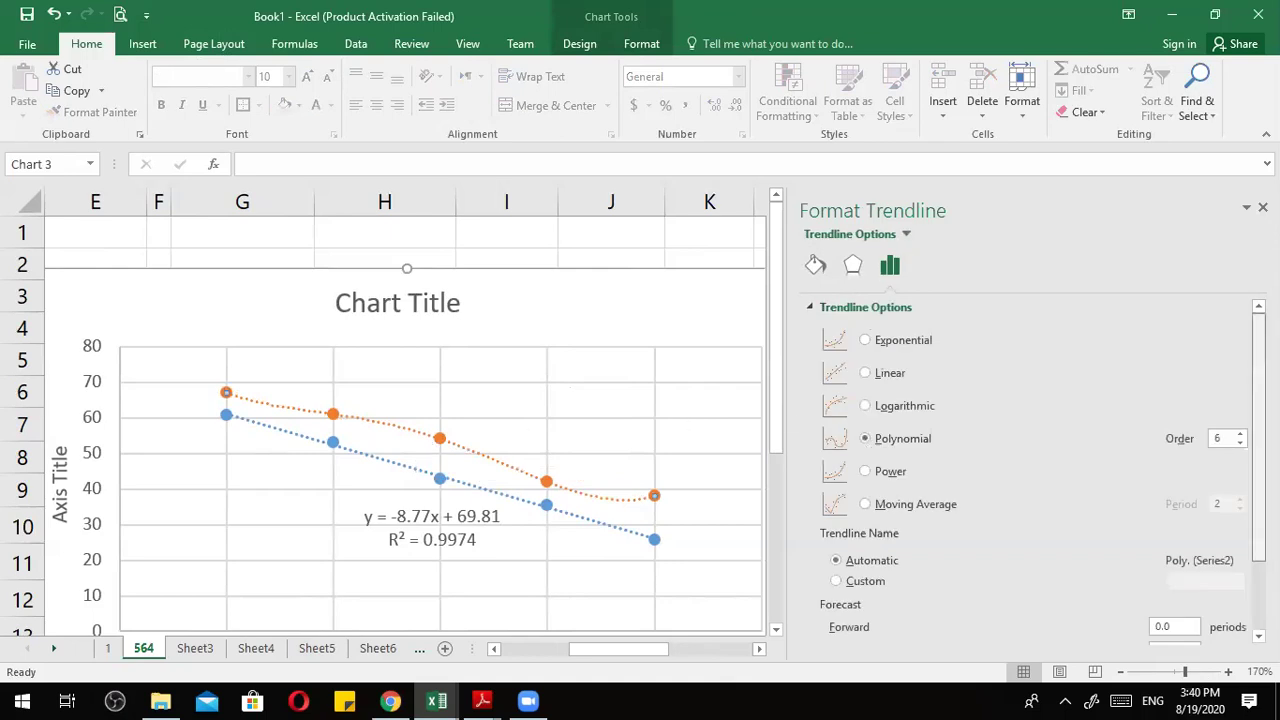
scroll(1155, 598, "down", 2)
left_click(875, 628)
left_click(872, 607)
left_click(557, 330)
left_click_drag(557, 330, 545, 360)
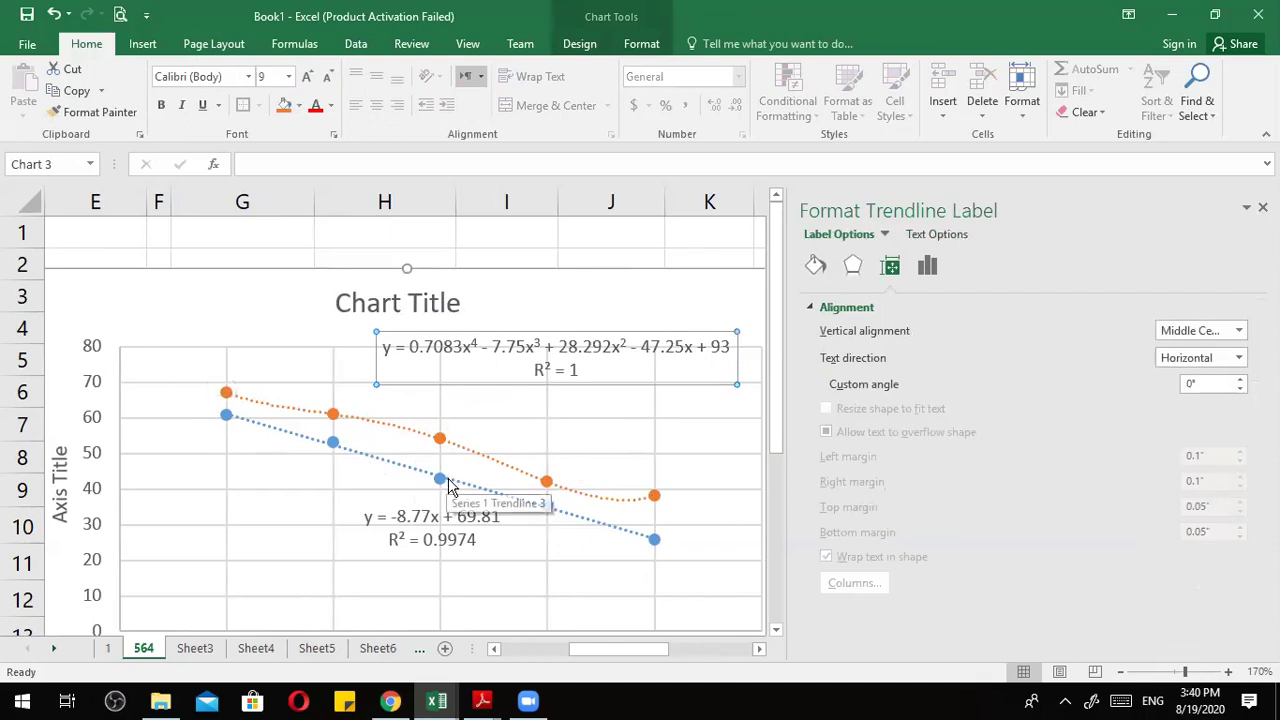
Examine both trendlines up close, and highlight the polynomial equation's terms and R-squared value in its label.
scroll(446, 486, "up", 1, "ctrl")
scroll(446, 486, "up", 5, "ctrl")
scroll(494, 566, "up", 2, "ctrl")
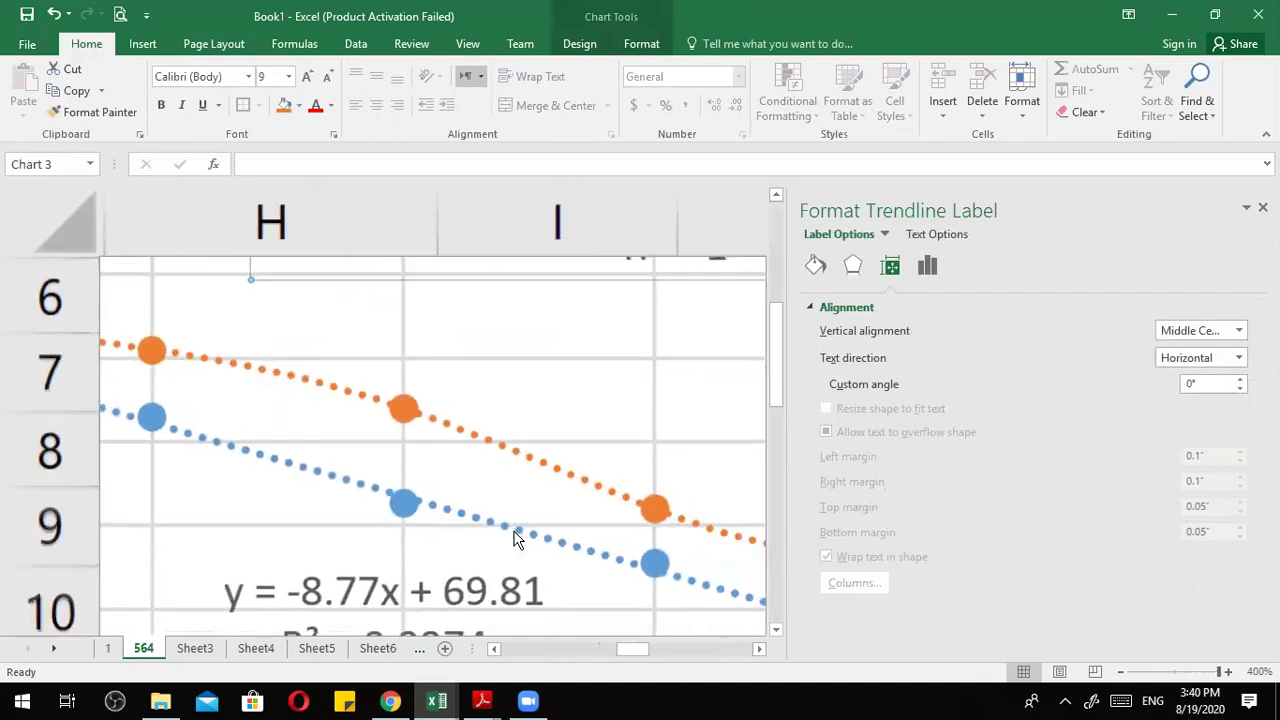
scroll(363, 537, "down", 1, "ctrl")
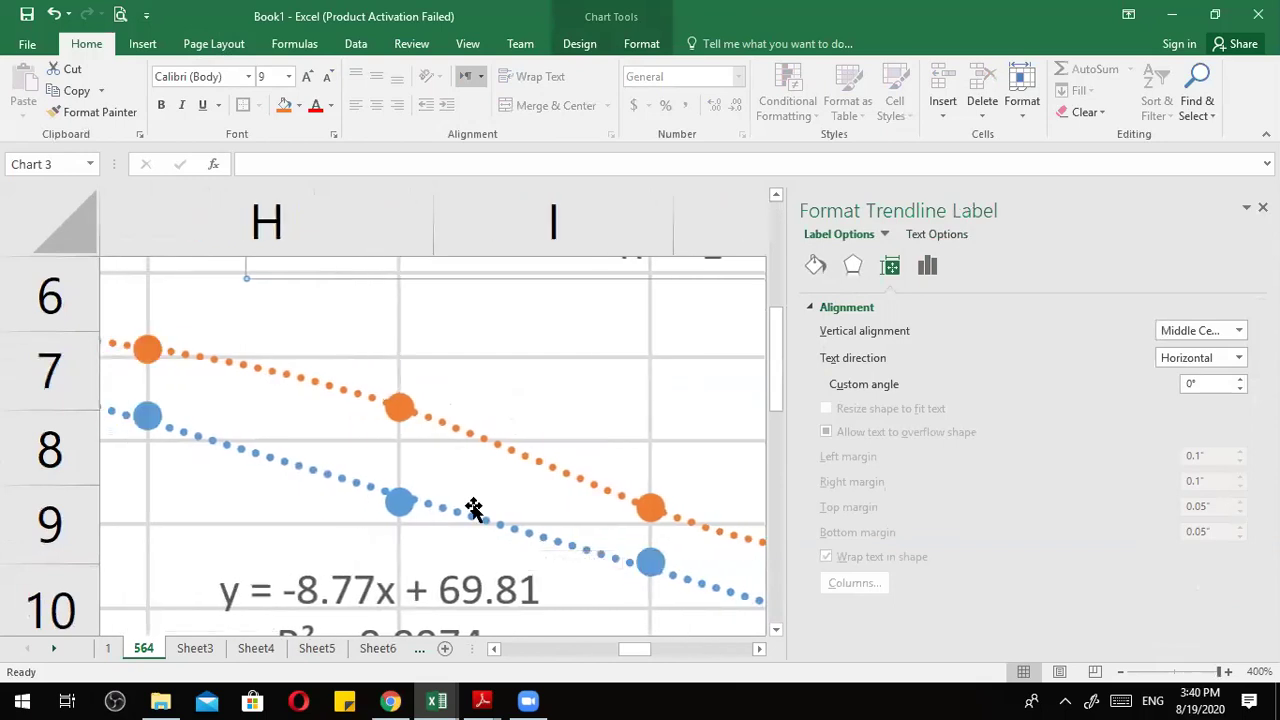
scroll(474, 509, "down", 6, "ctrl")
scroll(440, 530, "down", 1, "ctrl")
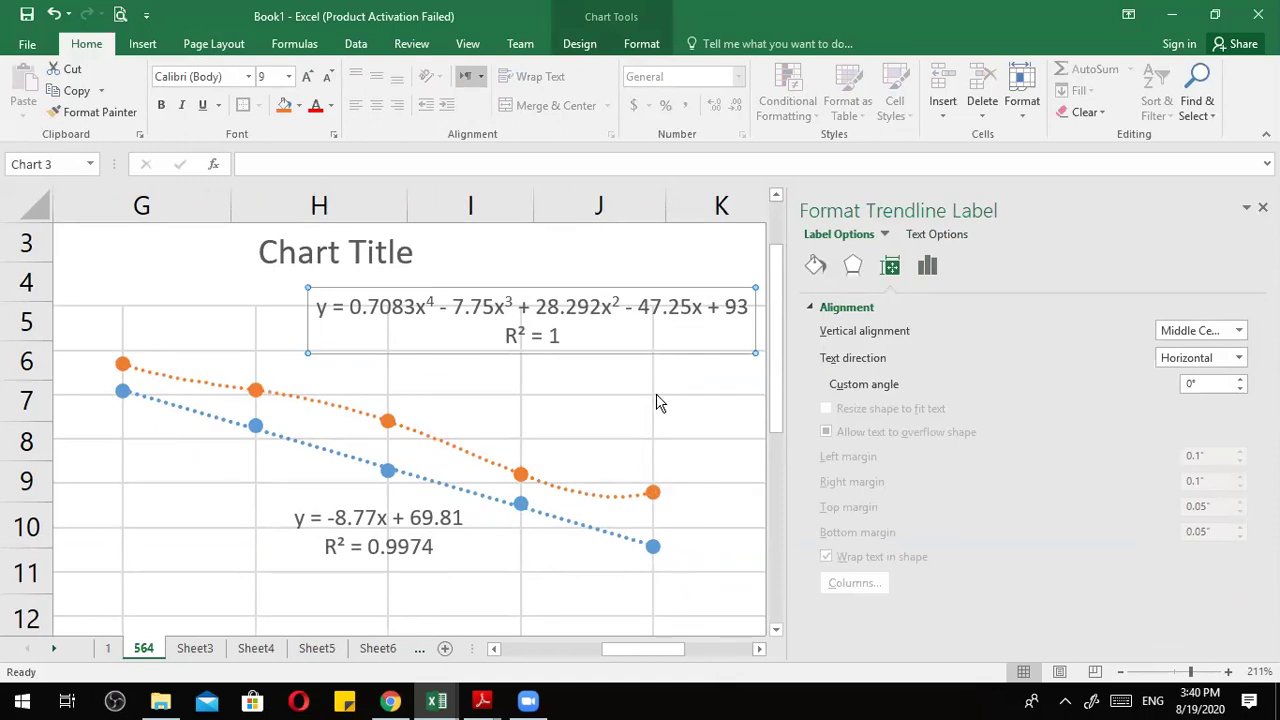
left_click_drag(537, 333, 401, 313)
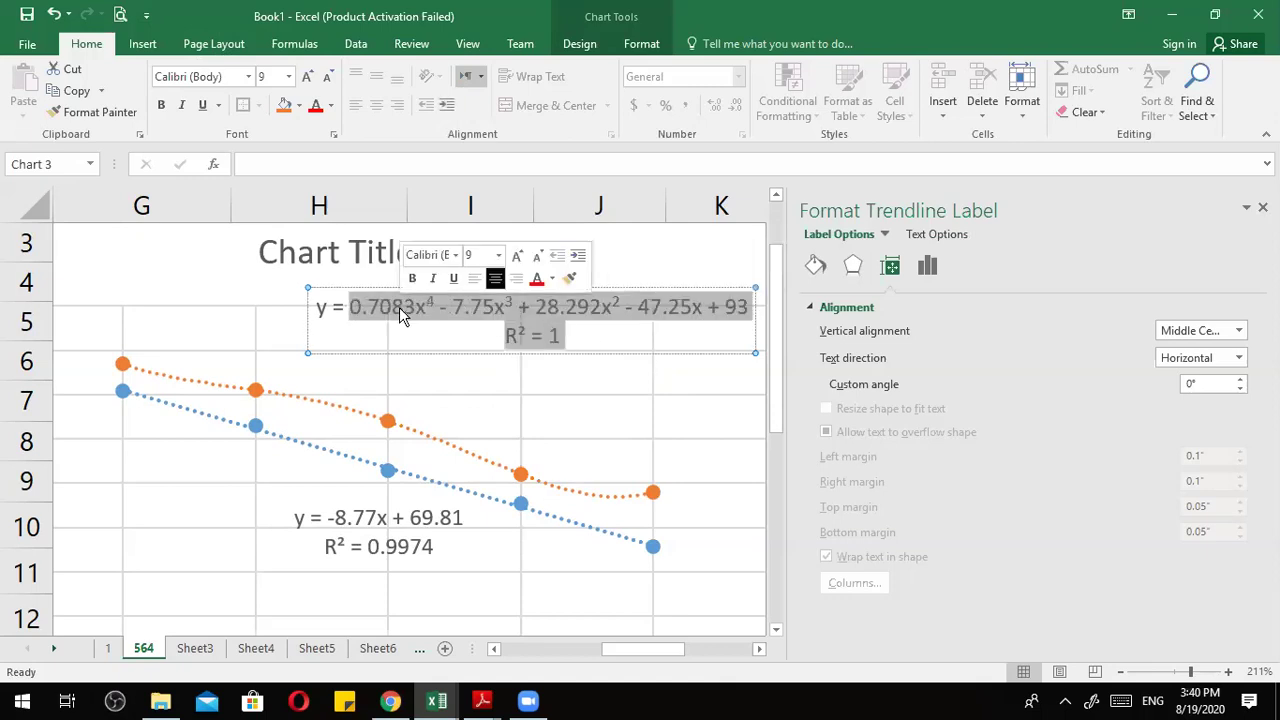
left_click(548, 414)
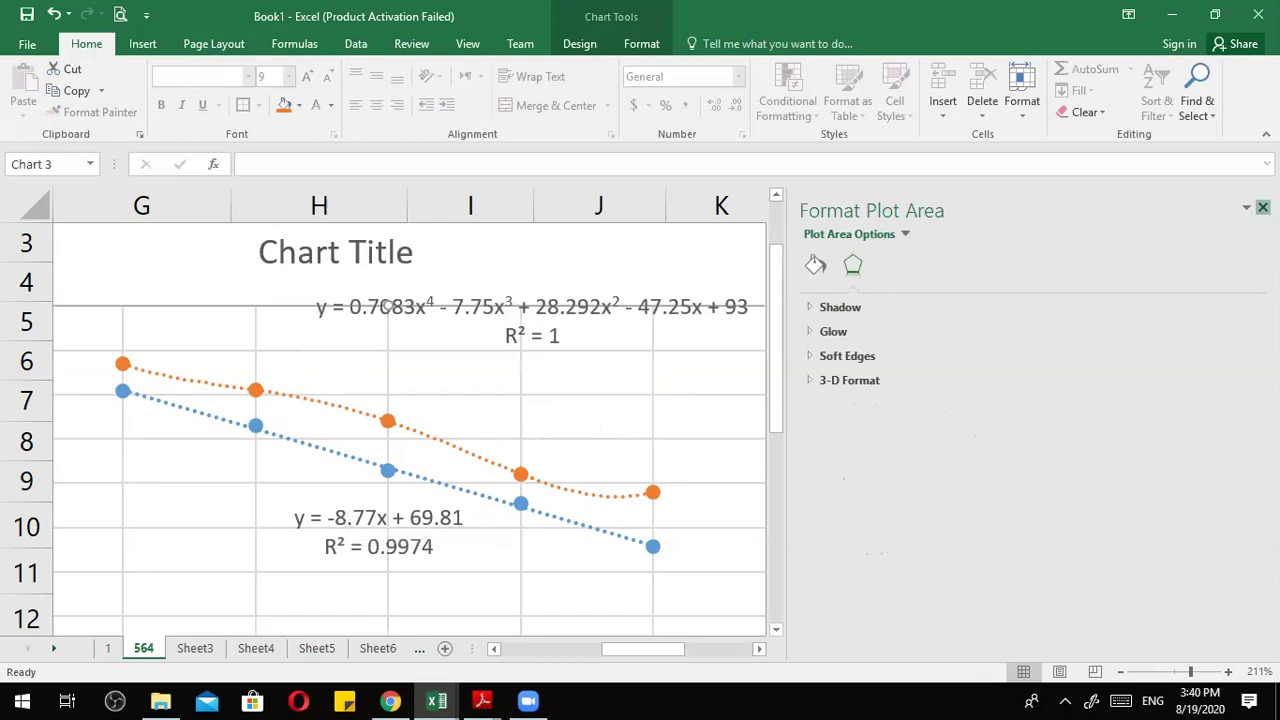
Close the formatting pane, and look over the Format and Design options for the chart's polynomial trendline.
left_click(1263, 207)
scroll(686, 510, "down", 7, "ctrl")
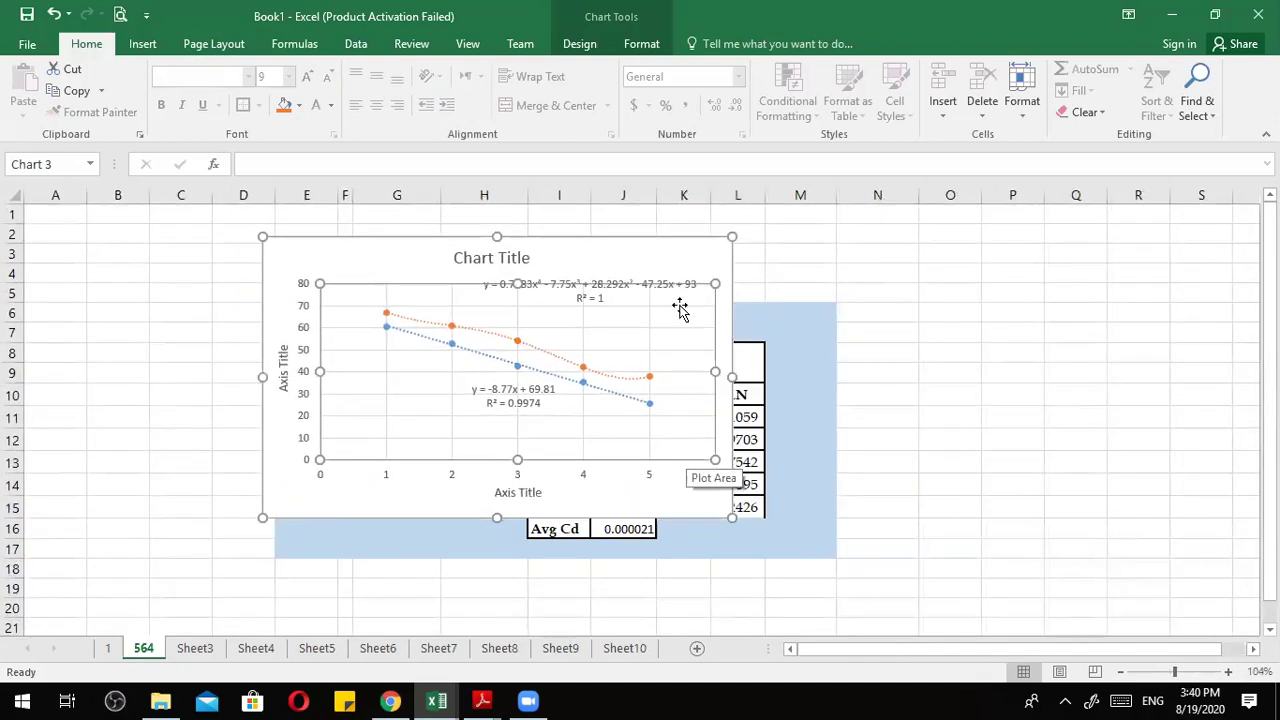
left_click(670, 258)
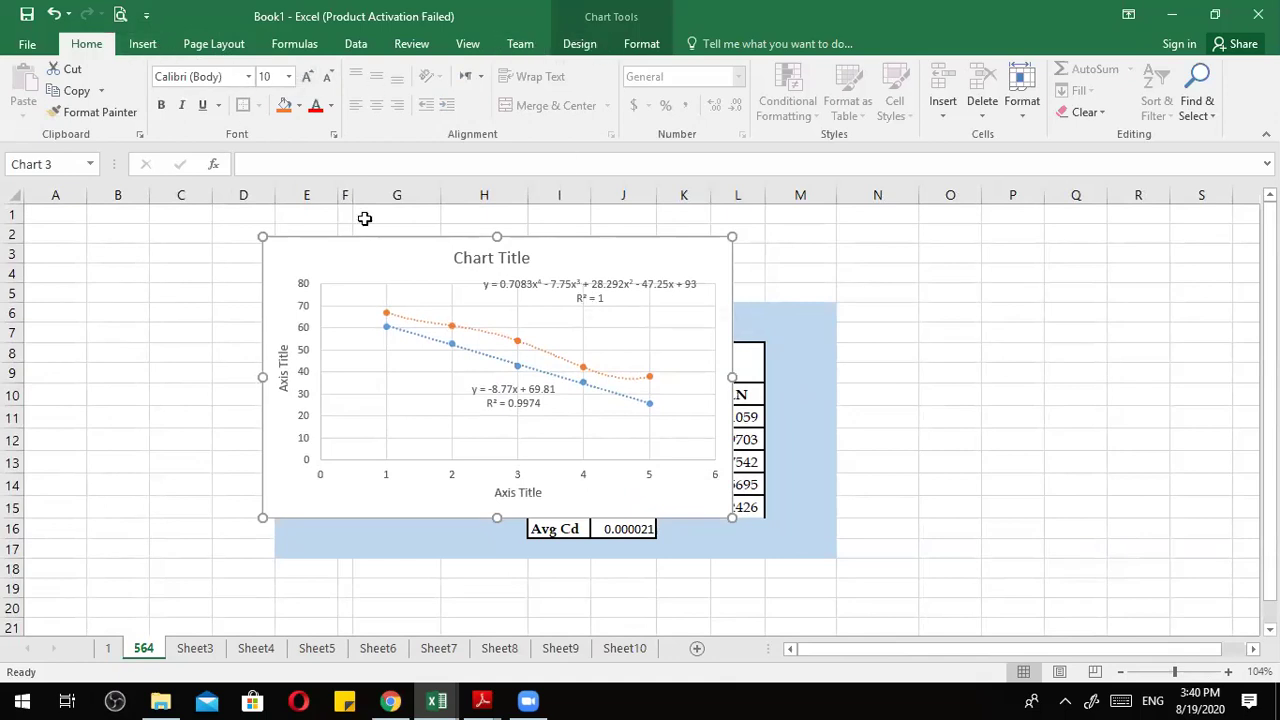
left_click(547, 292)
left_click(524, 345)
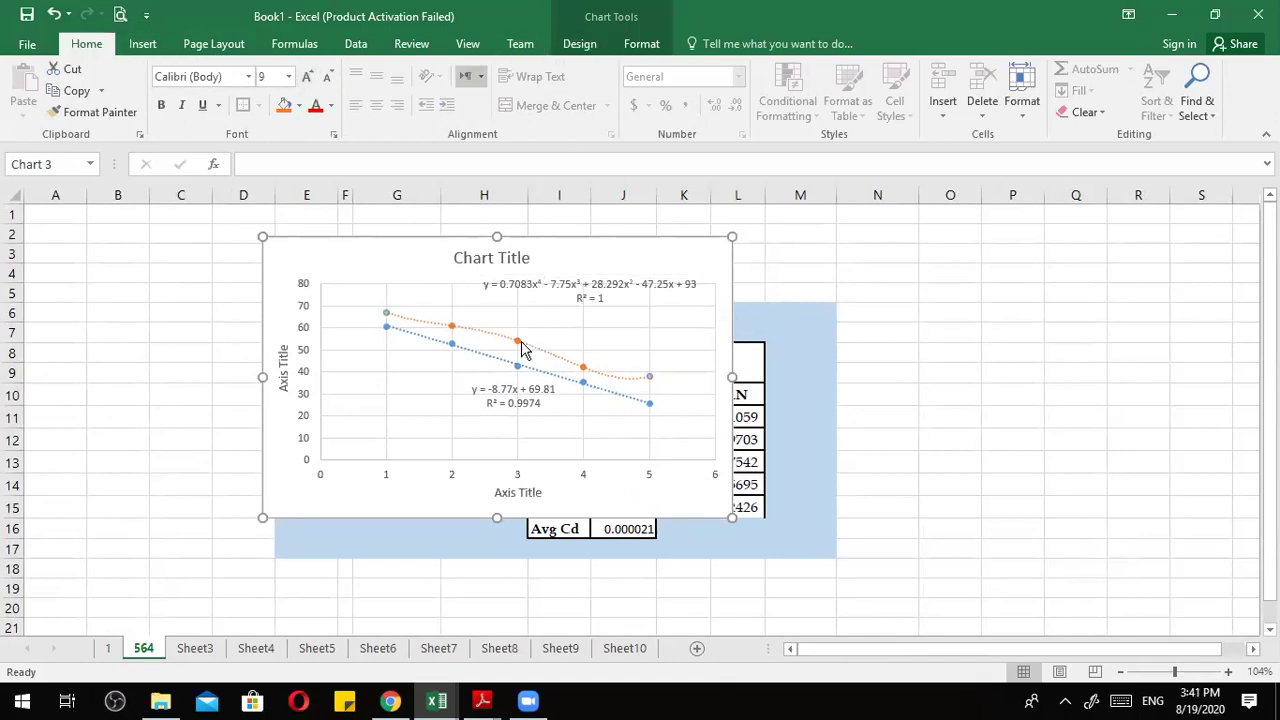
left_click(633, 46)
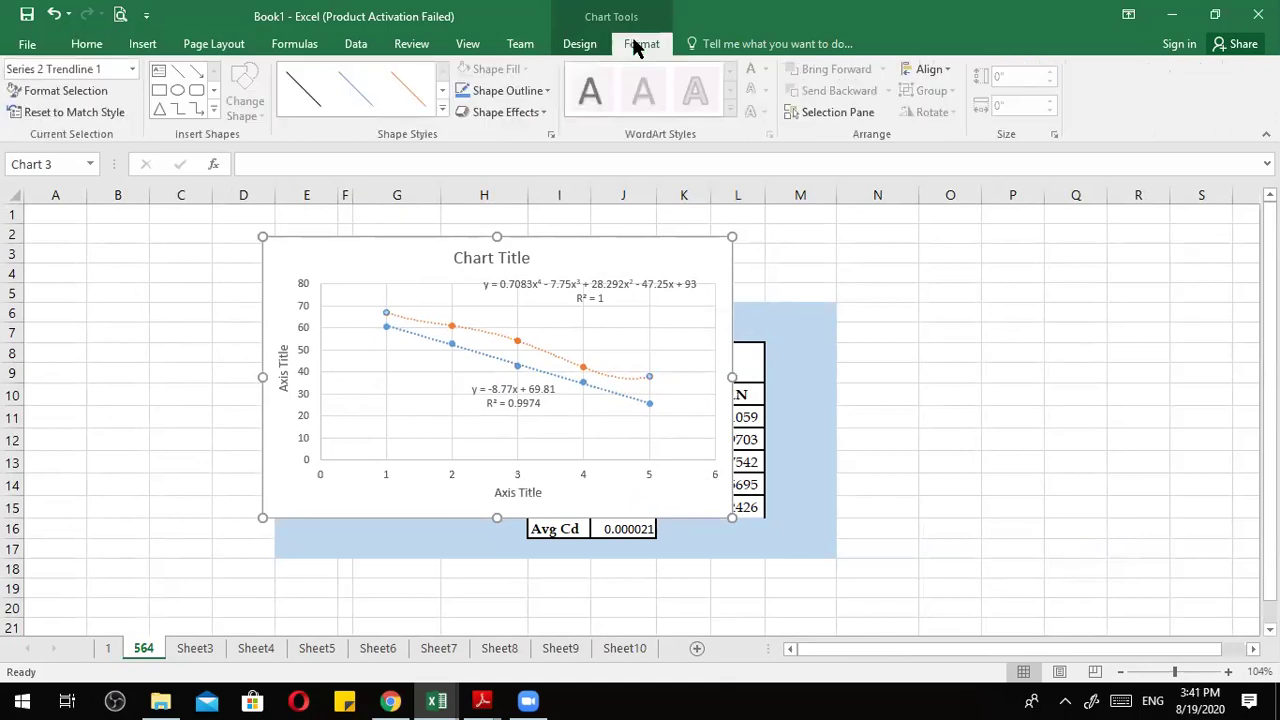
left_click(582, 46)
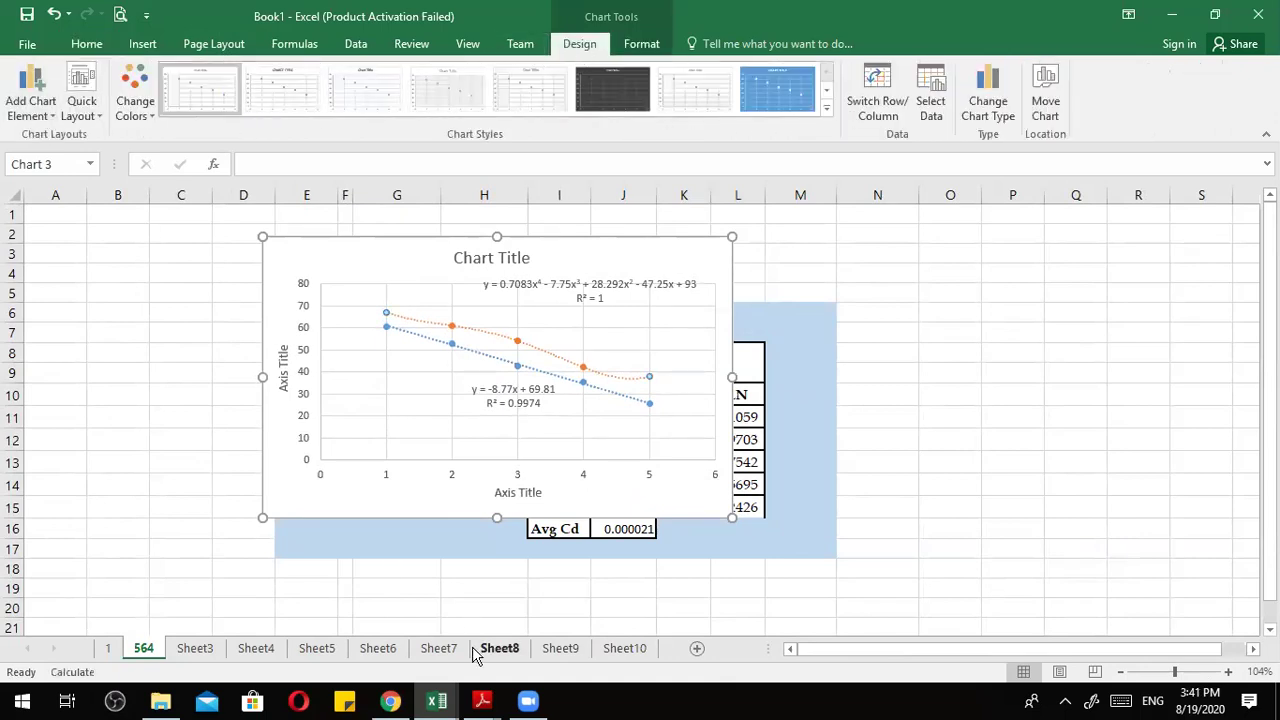
Switch to the Chapter 14.pdf document in Adobe Reader.
mouse_move(482, 700)
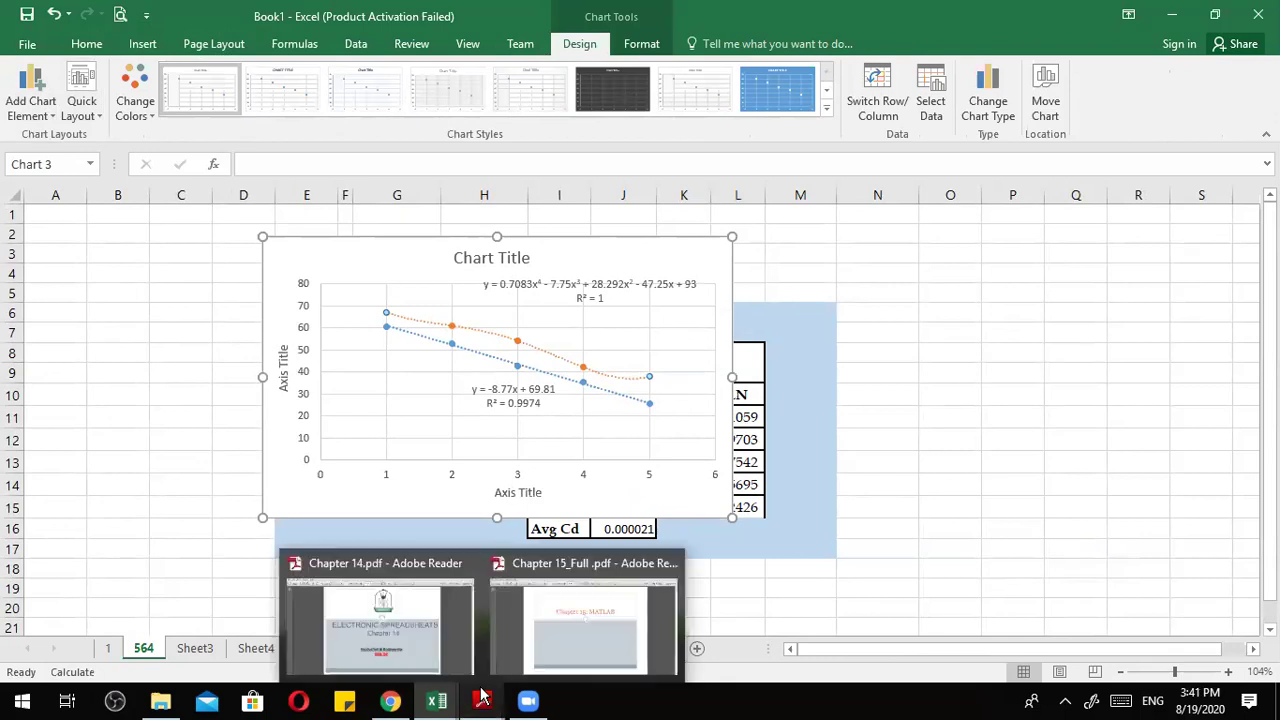
left_click(527, 647)
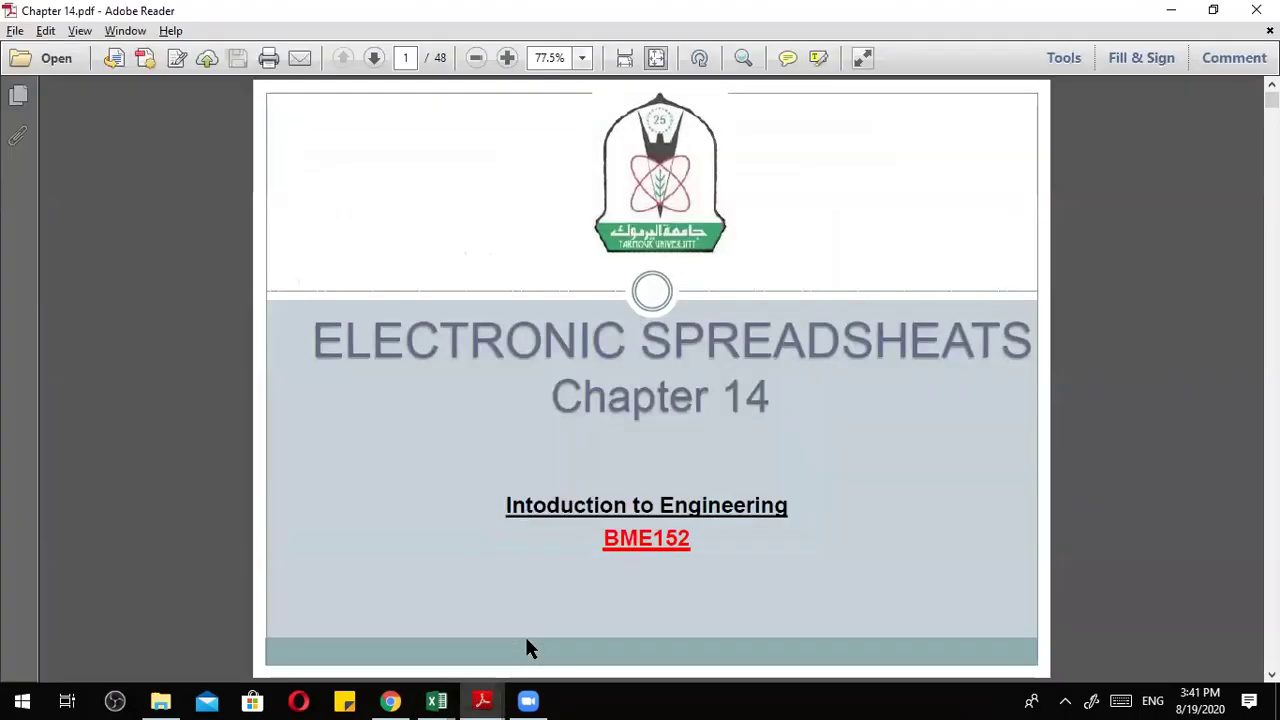
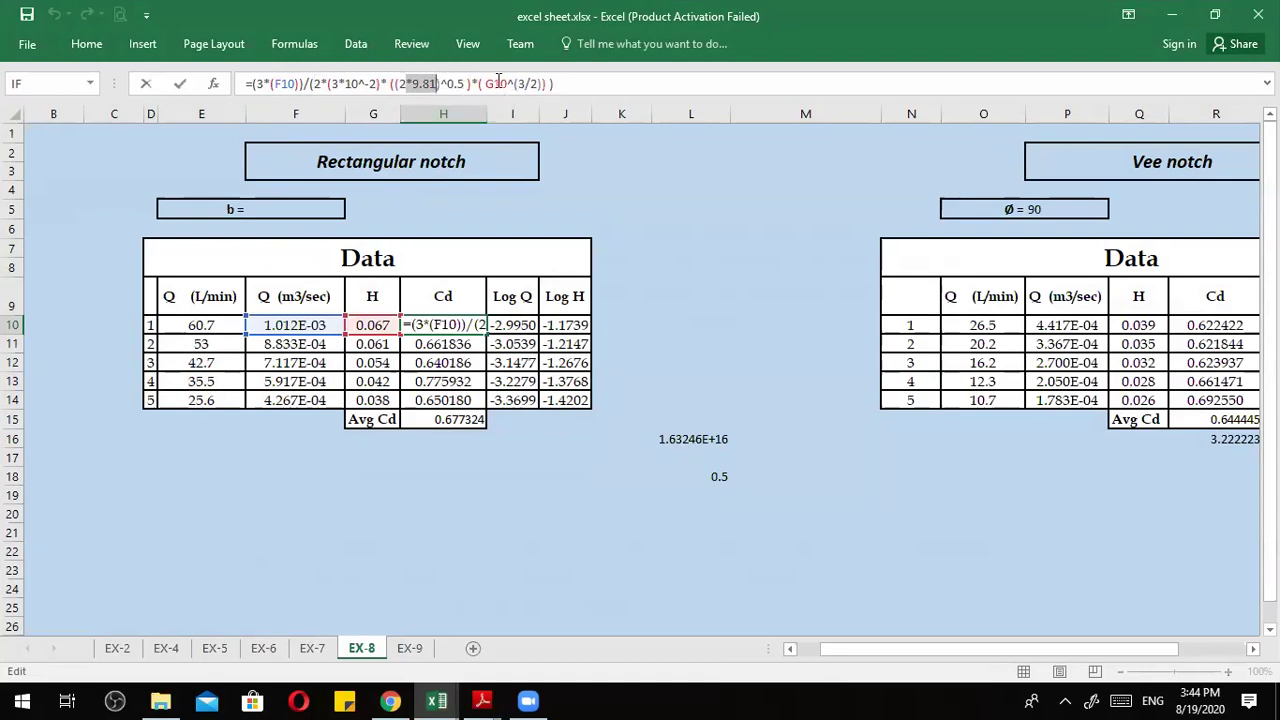
Examine the Cd formula in cell H10 of the Rectangular notch table and the Q (m3/sec) column it draws on.
left_click_drag(255, 83, 550, 80)
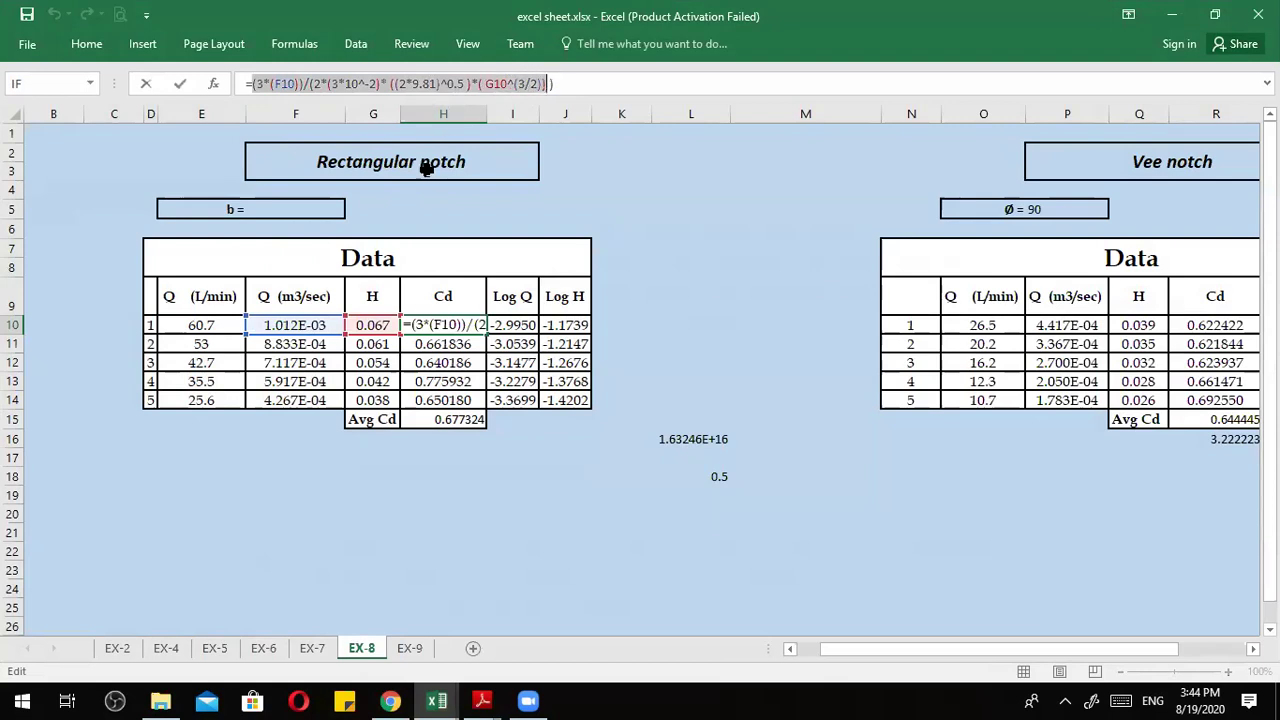
key("ctrl+Return")
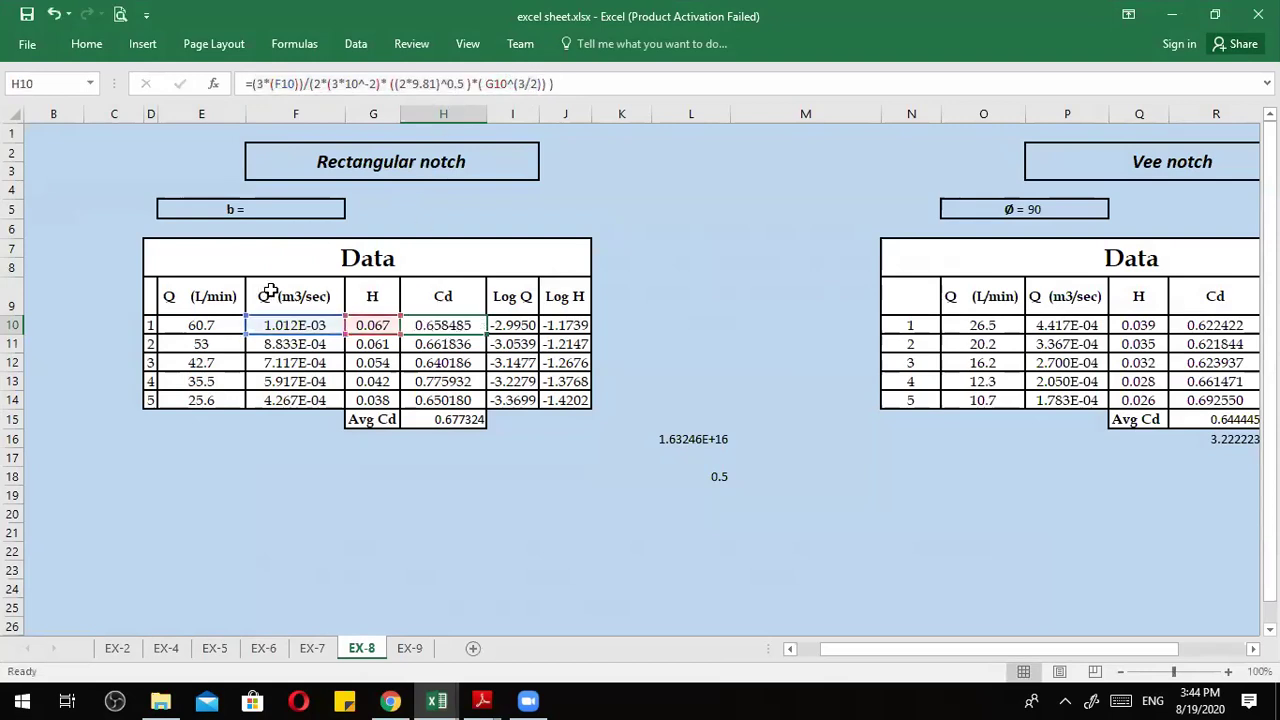
left_click_drag(270, 291, 285, 401)
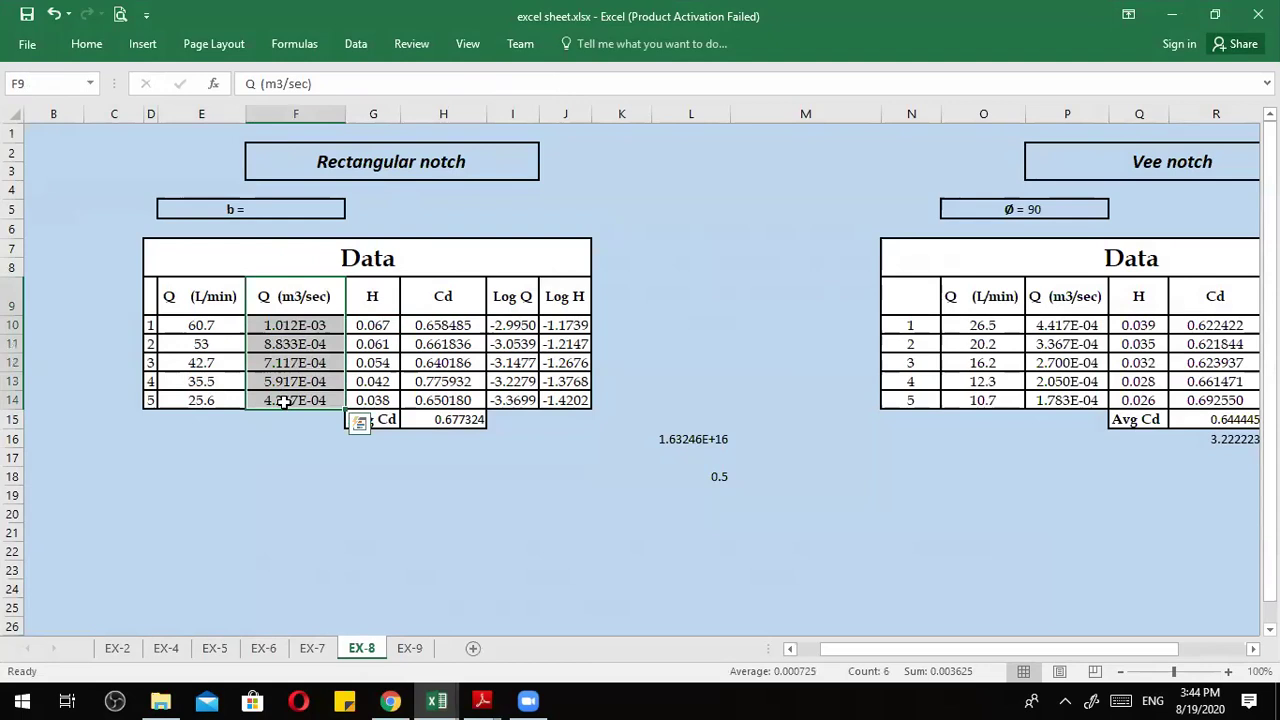
left_click(443, 325)
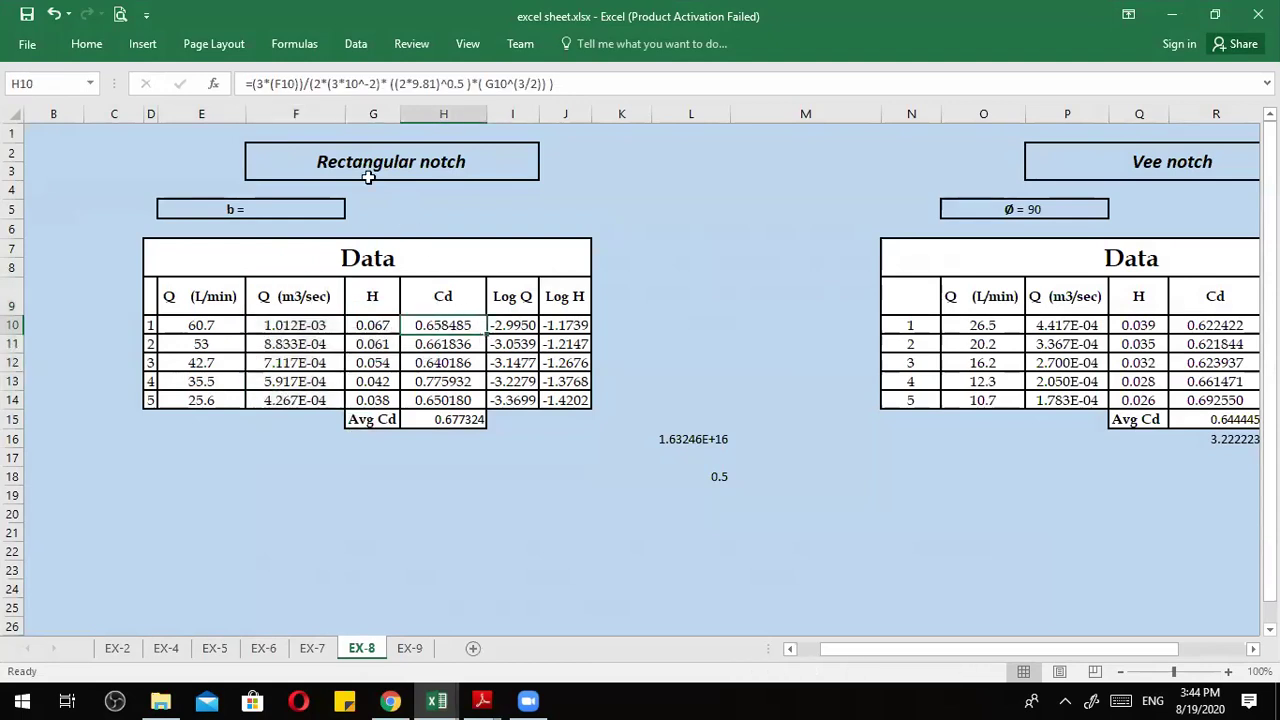
left_click(290, 83)
Switch to Chapter 14.pdf in Adobe Reader, and on page 15 highlight the passage about inserting a function whose name is unknown.
key("alt+Tab")
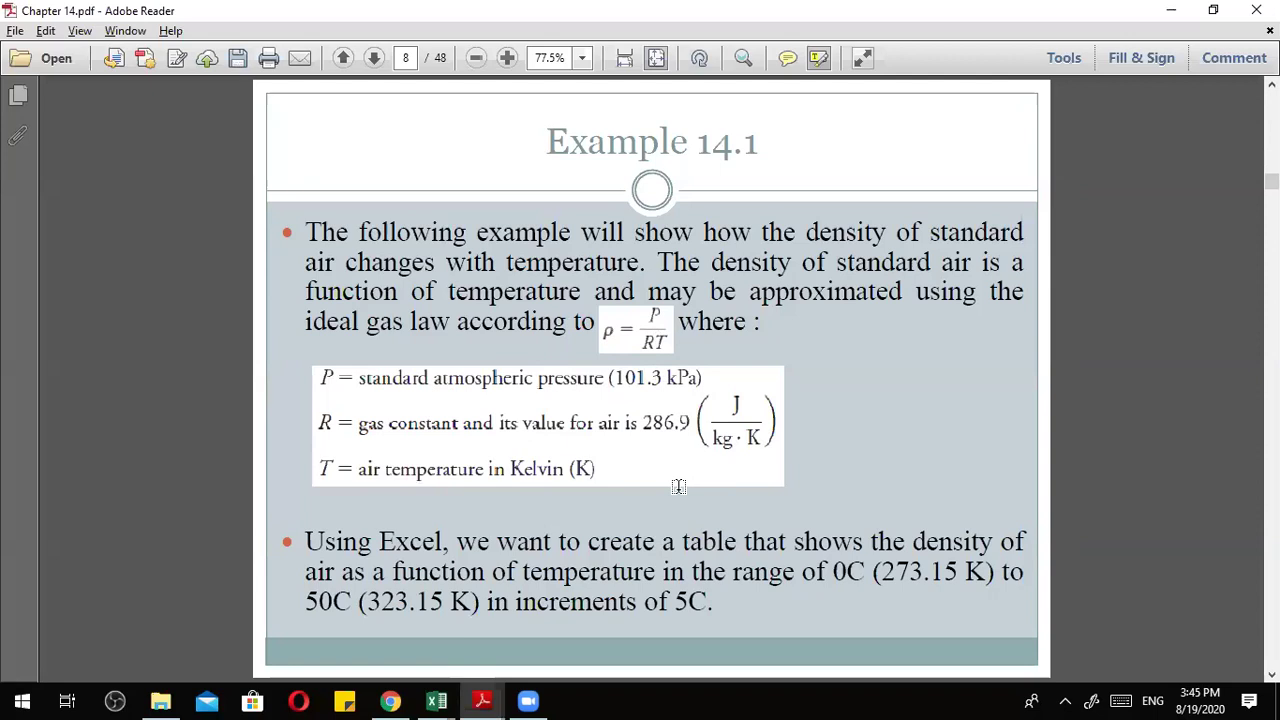
scroll(678, 486, "down", 1)
scroll(678, 486, "down", 1)
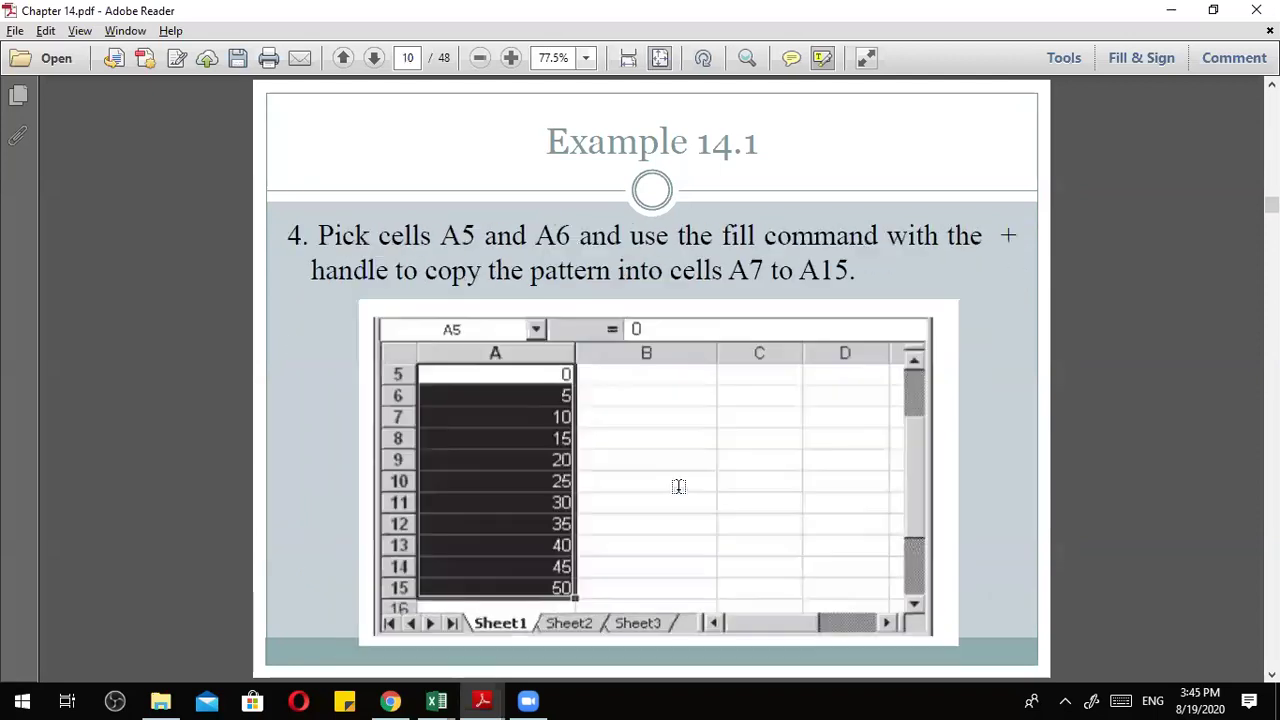
scroll(678, 486, "down", 1)
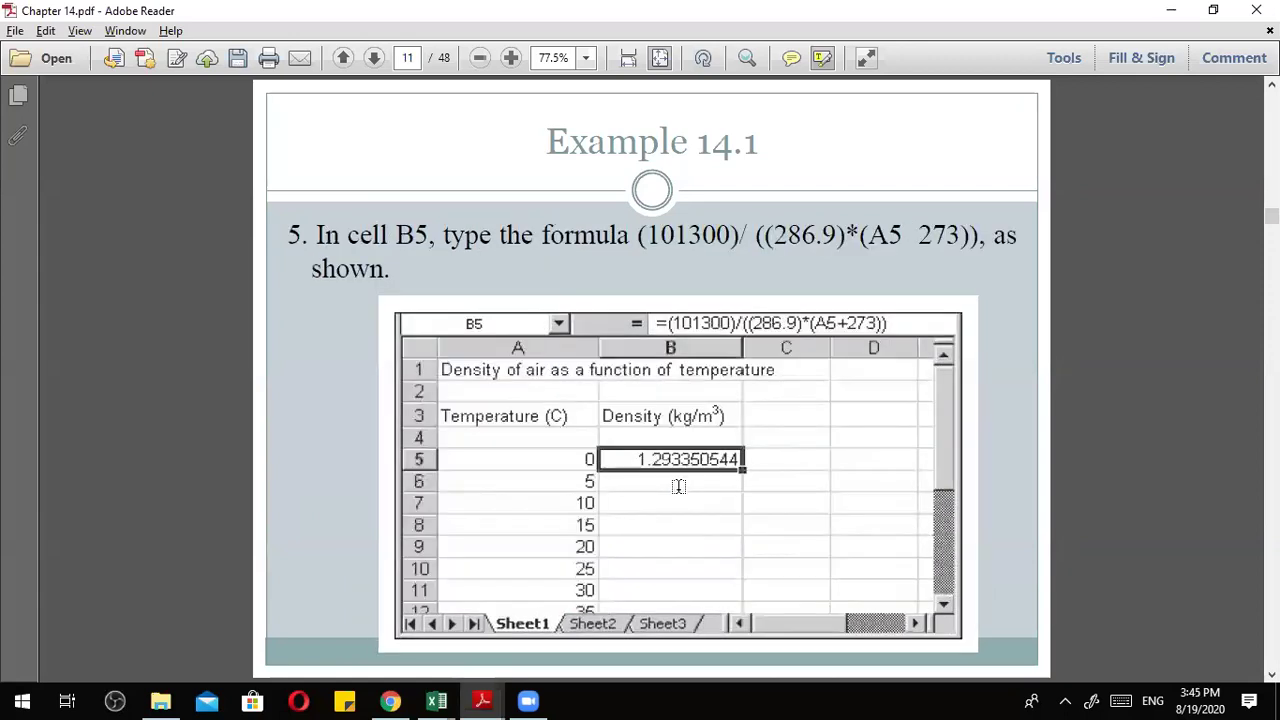
scroll(678, 486, "down", 1)
scroll(678, 486, "down", 1)
scroll(678, 486, "down", 1)
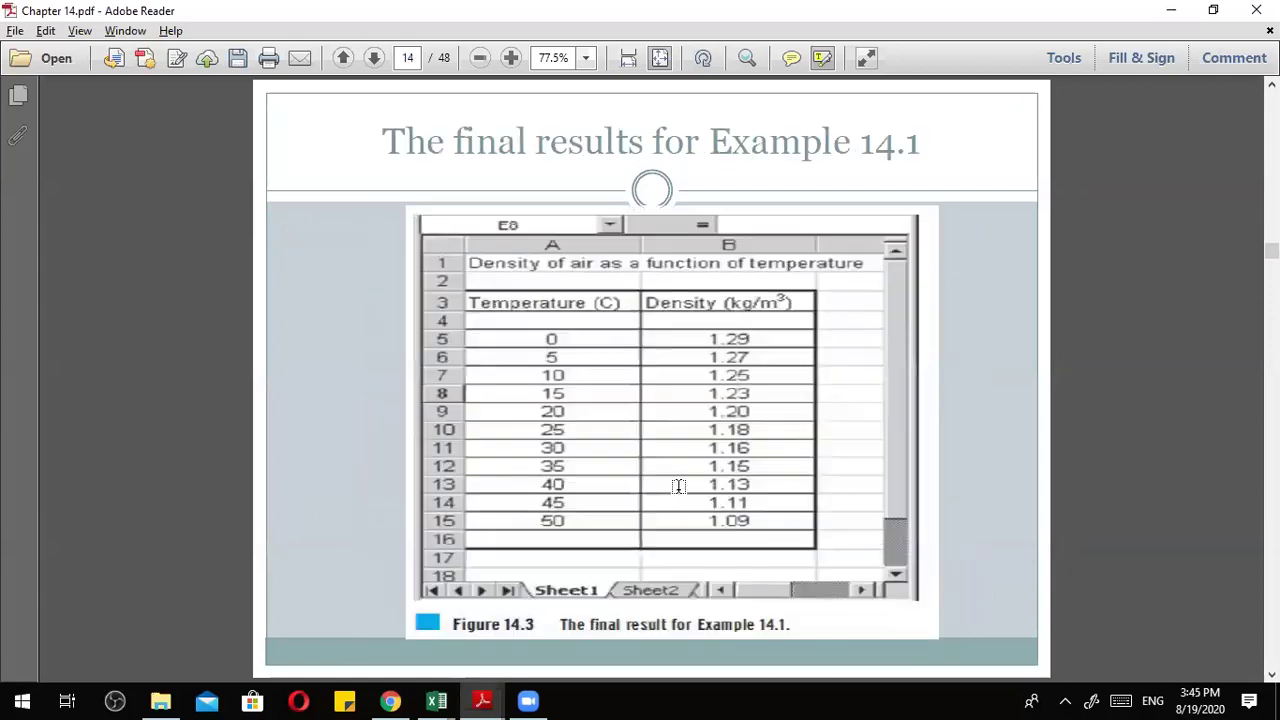
scroll(678, 486, "down", 1)
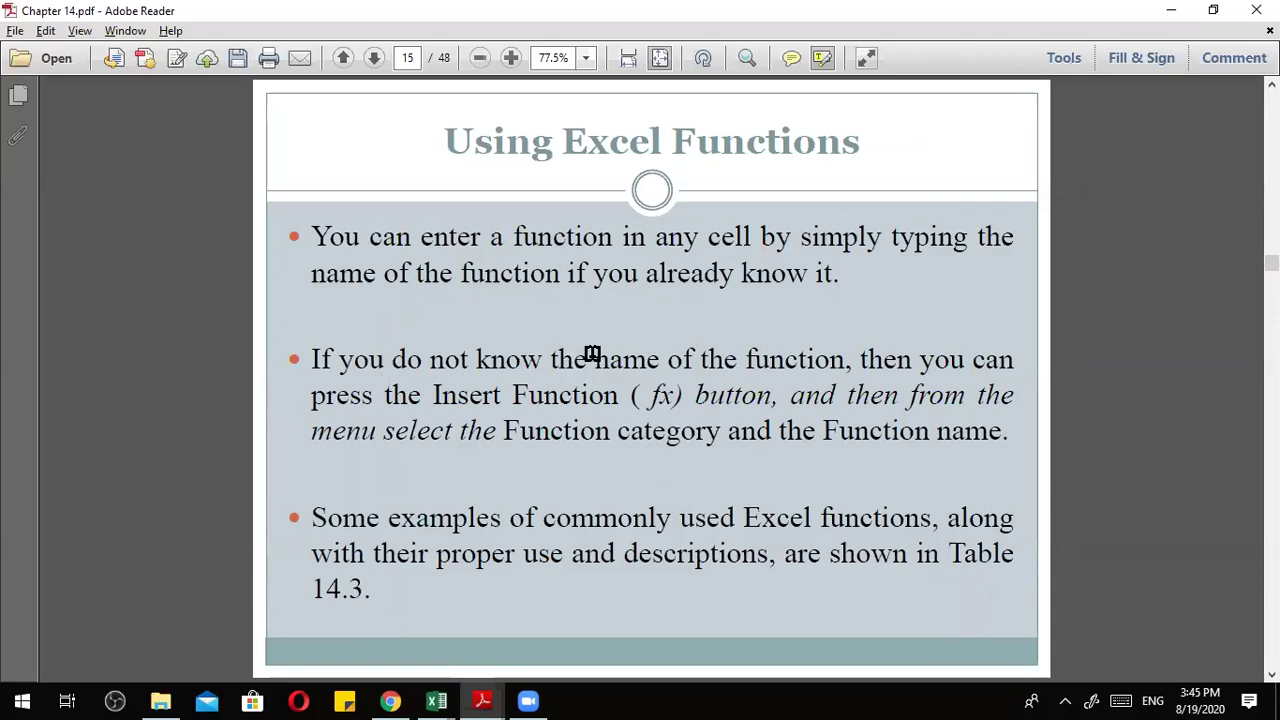
left_click_drag(556, 360, 977, 435)
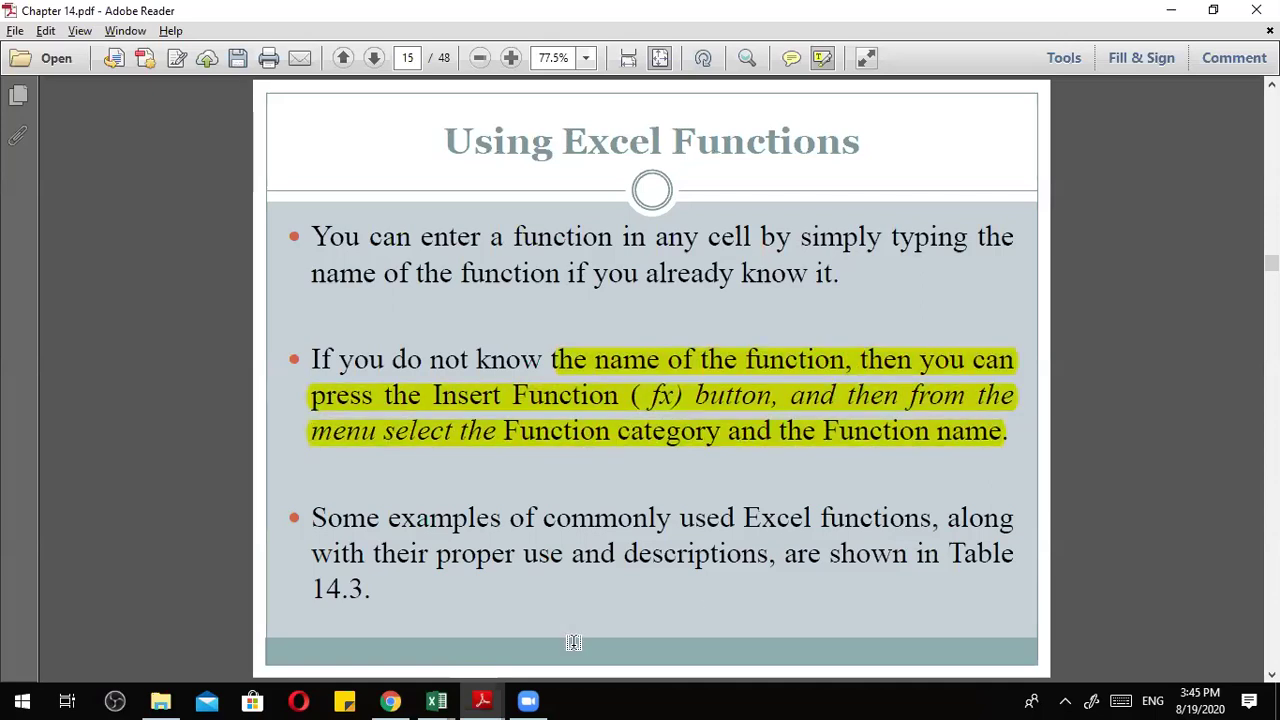
Return to Excel and cancel the pending edit of the Cd formula in cell H10.
mouse_move(436, 700)
left_click(500, 630)
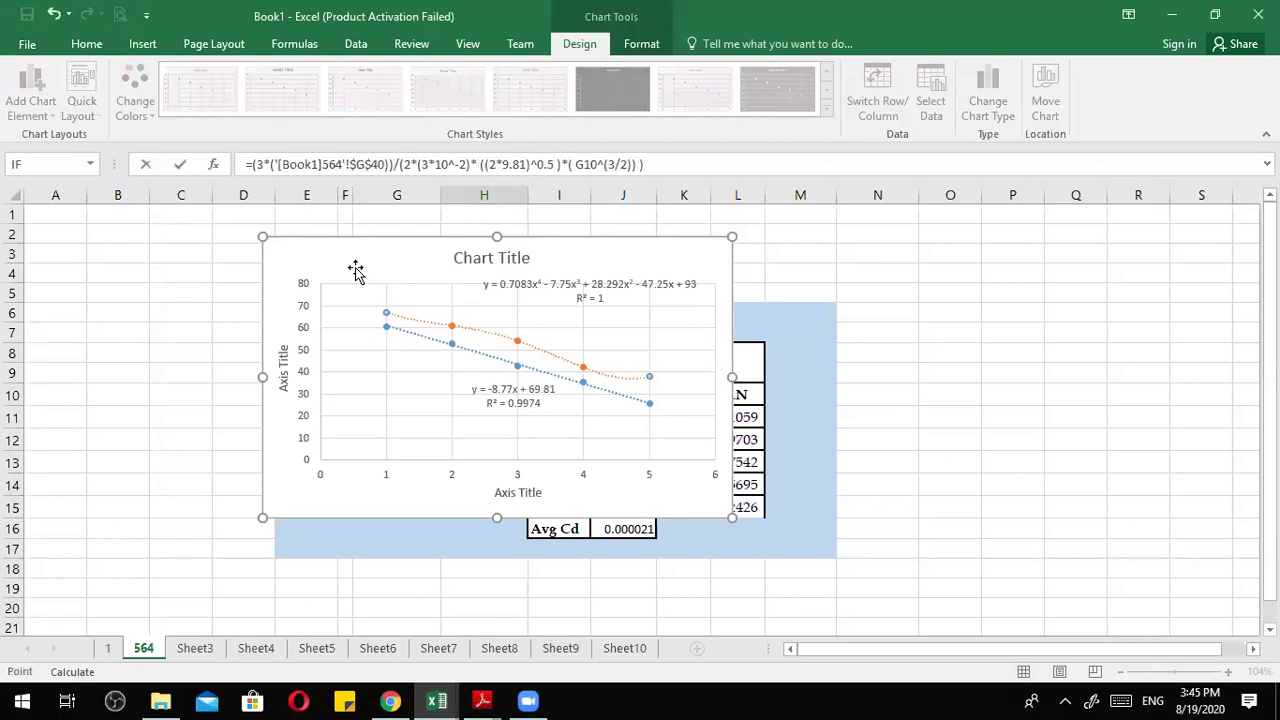
key("Escape")
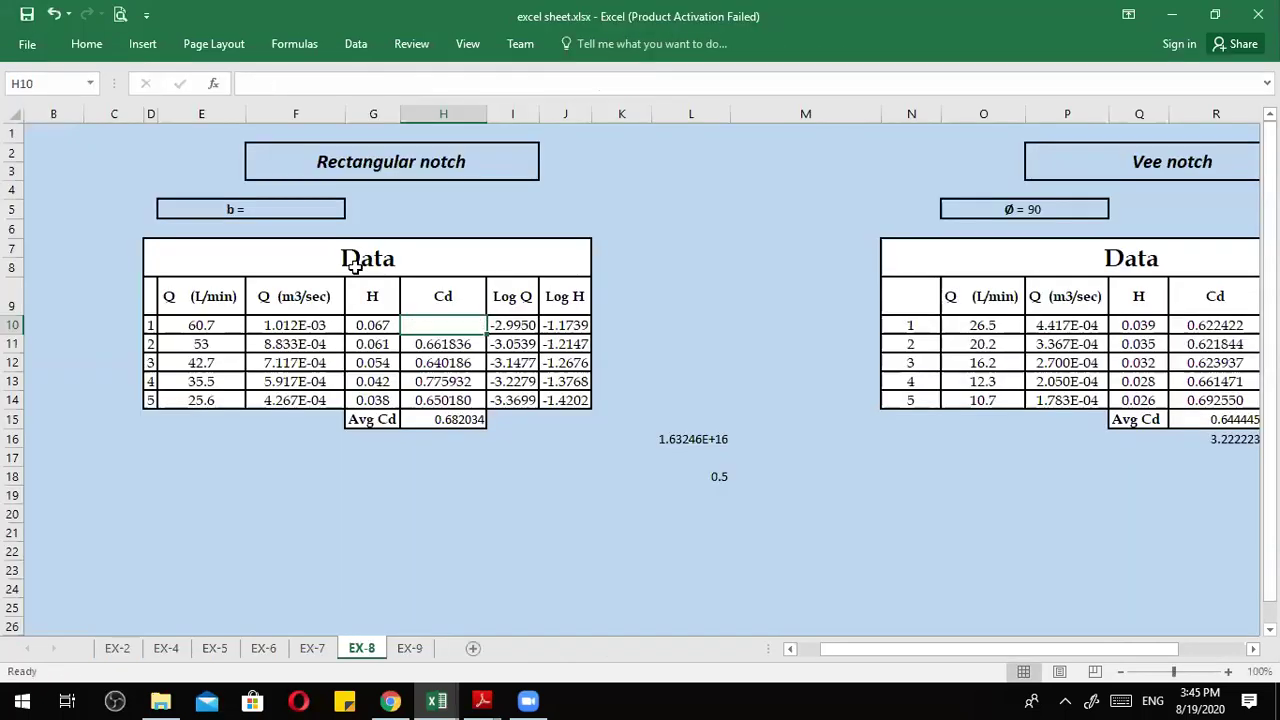
Switch to the Book1 workbook and delete the scatter chart covering the Data table on sheet 564.
mouse_move(440, 700)
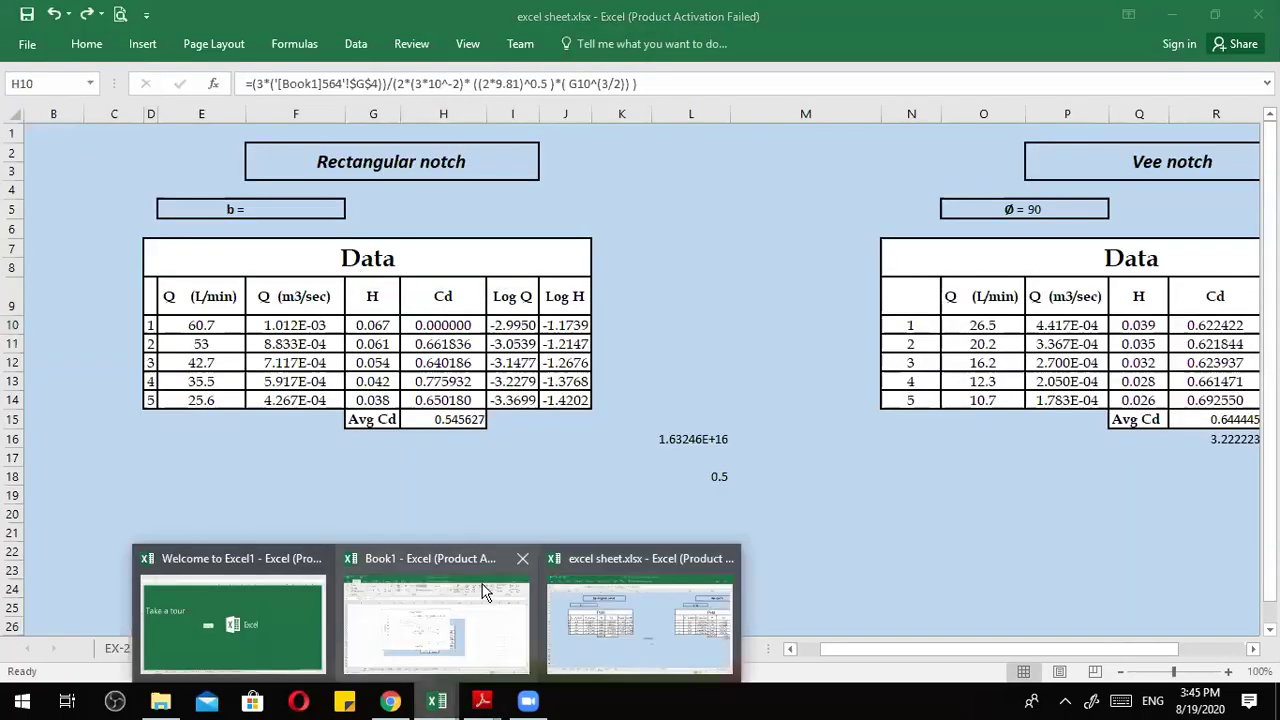
left_click(485, 598)
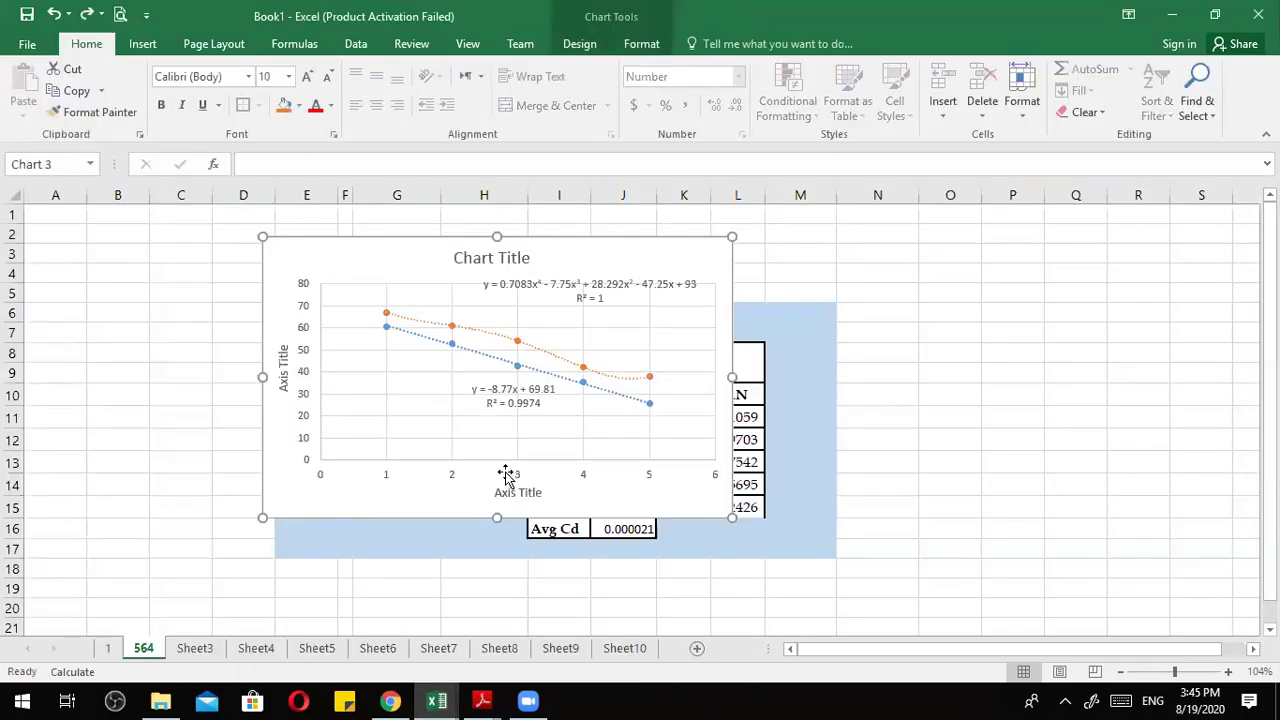
key("Delete")
left_click(380, 366)
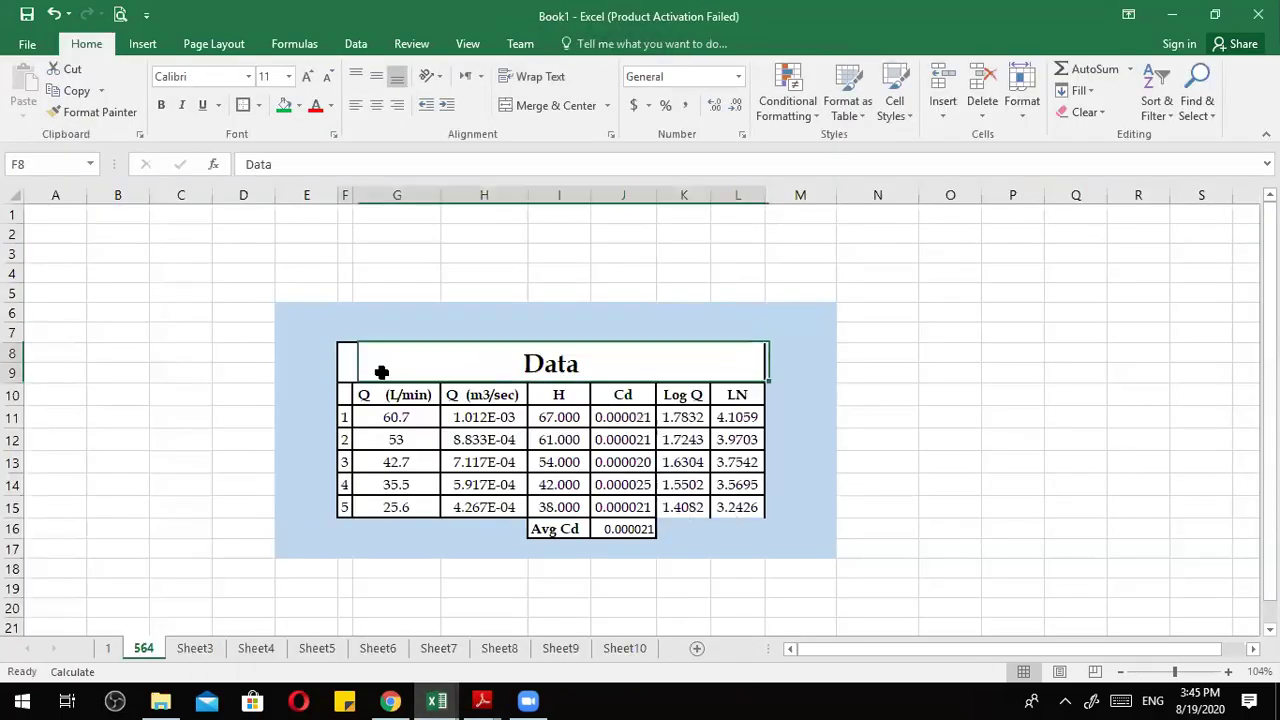
Open the Insert Function dialog for cell G16 and dismiss it without choosing a function.
left_click(428, 527)
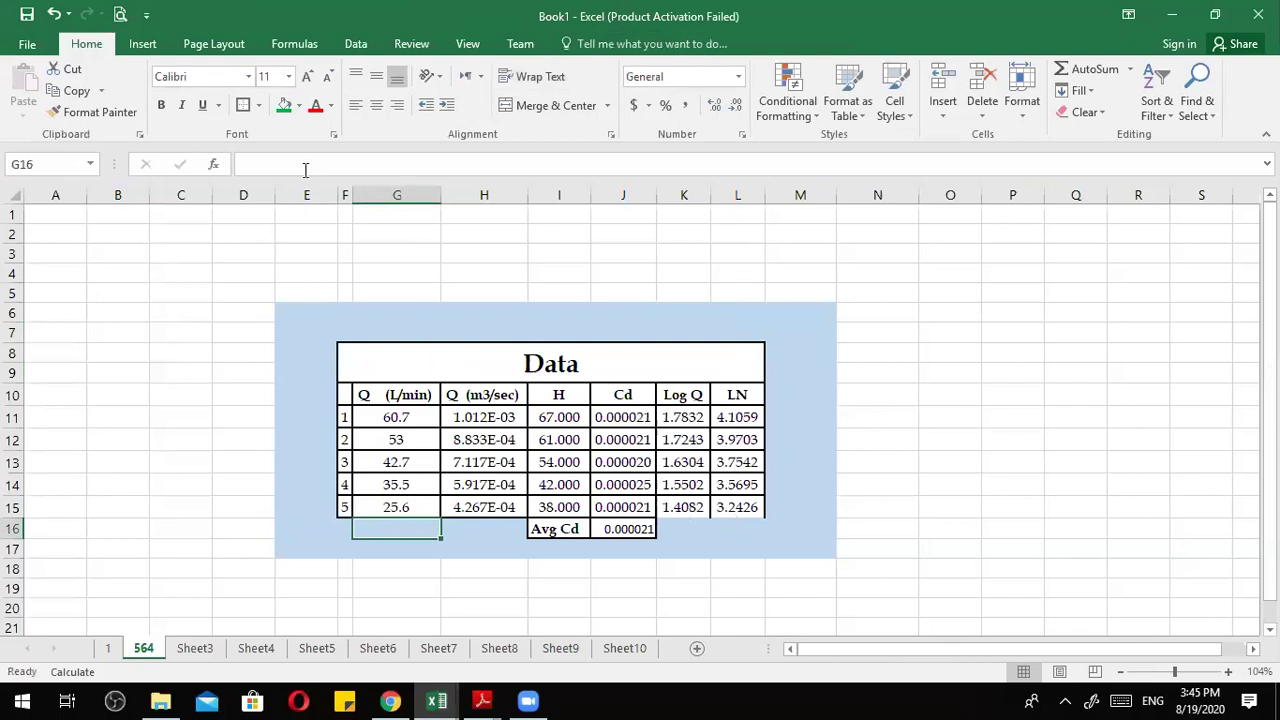
left_click(216, 167)
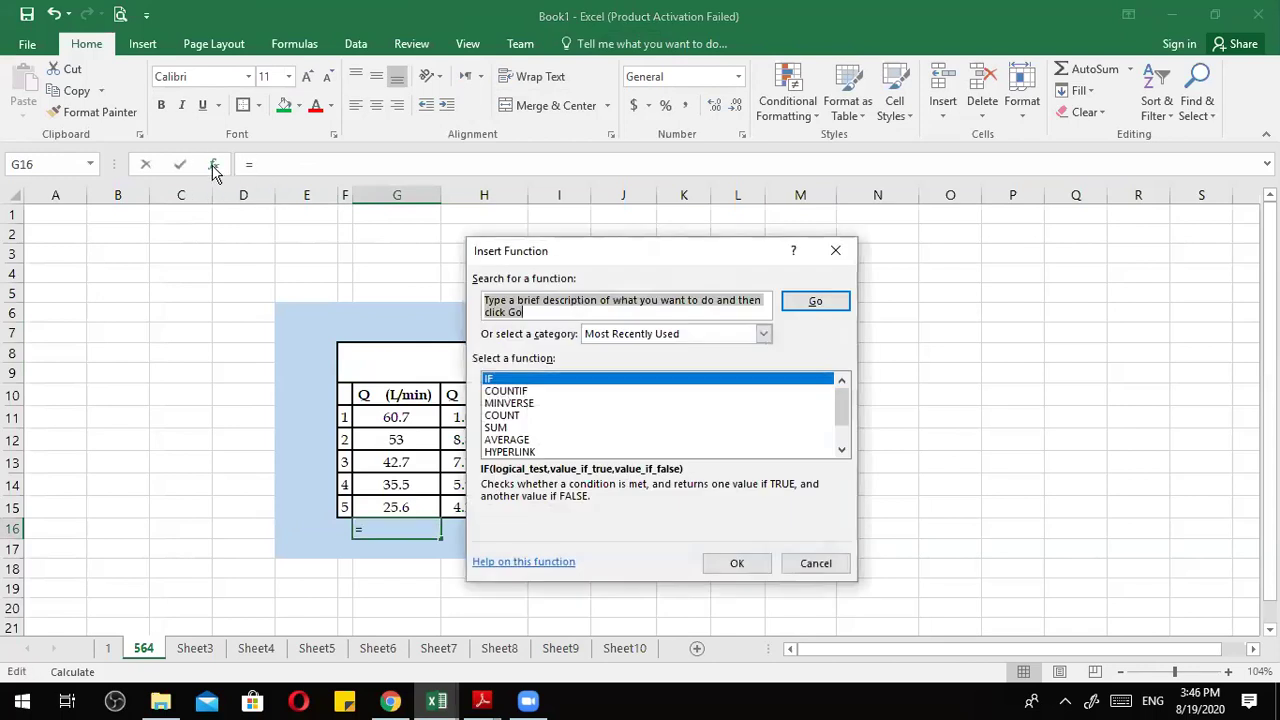
key("Escape")
Open Insert Function for cell G16, read the descriptions of the most recently used functions from MINVERSE onward, and cancel without choosing one.
left_click(143, 44)
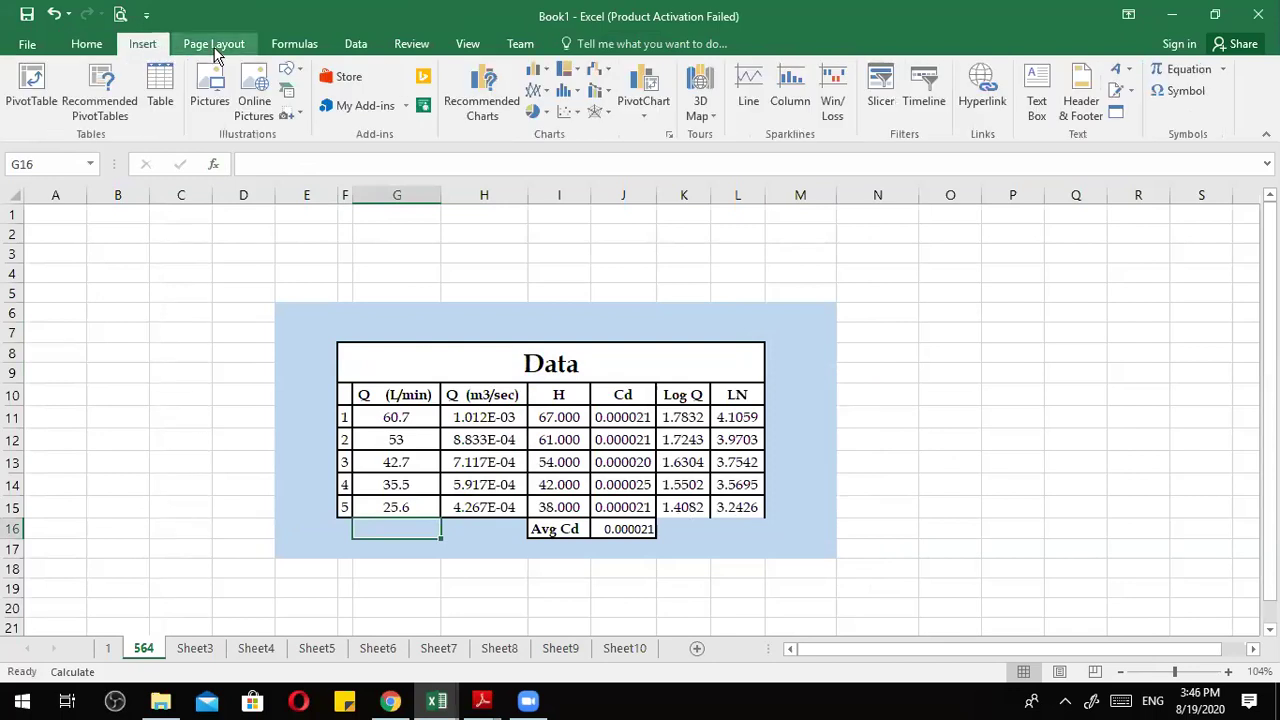
left_click(298, 47)
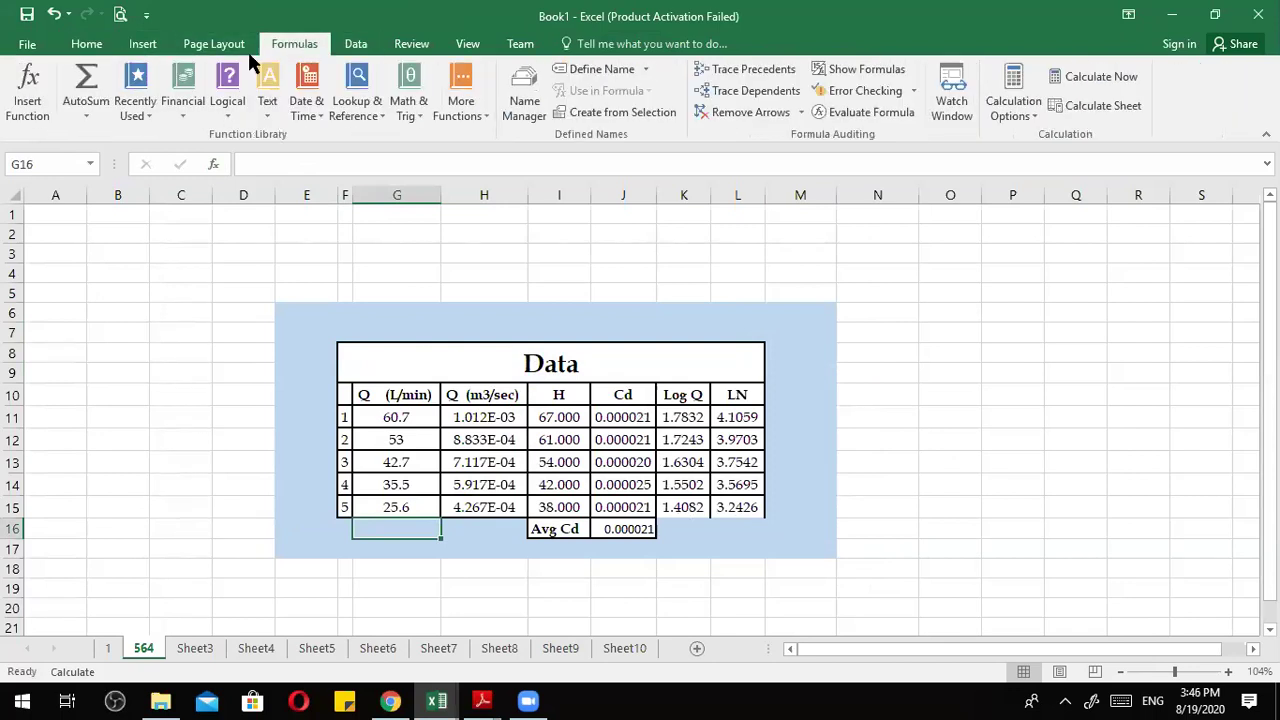
left_click(35, 117)
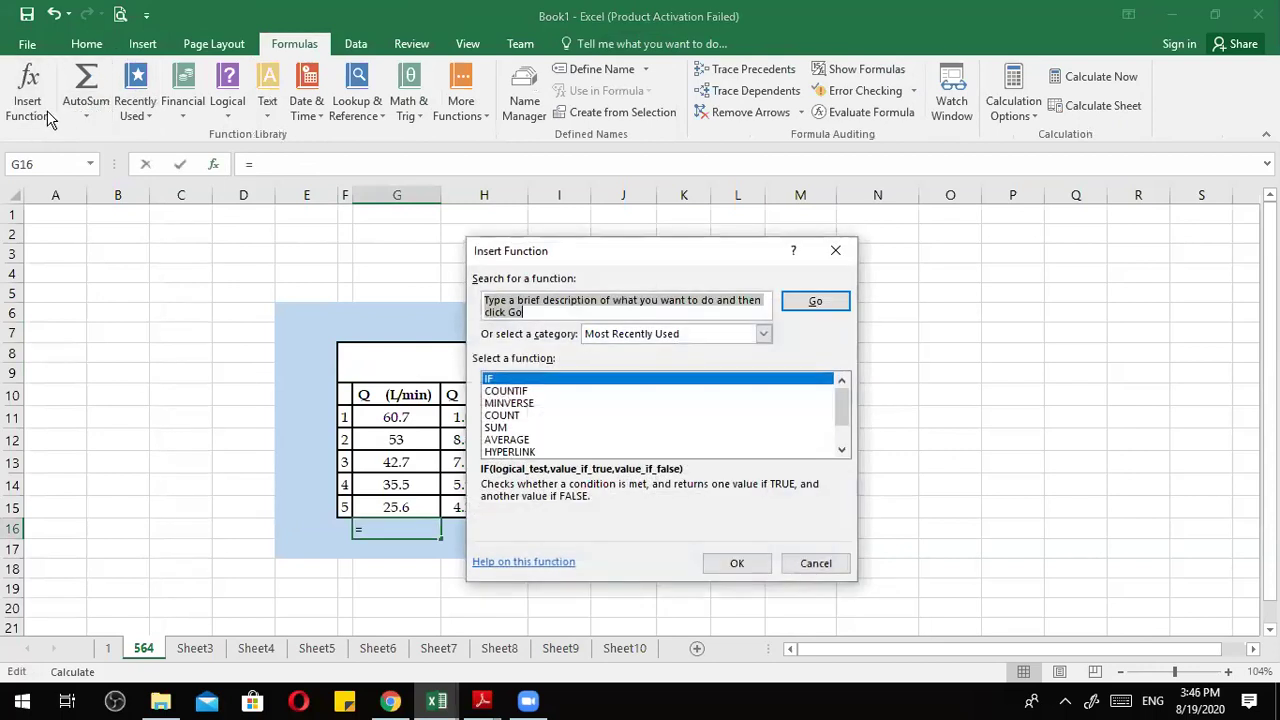
left_click(513, 404)
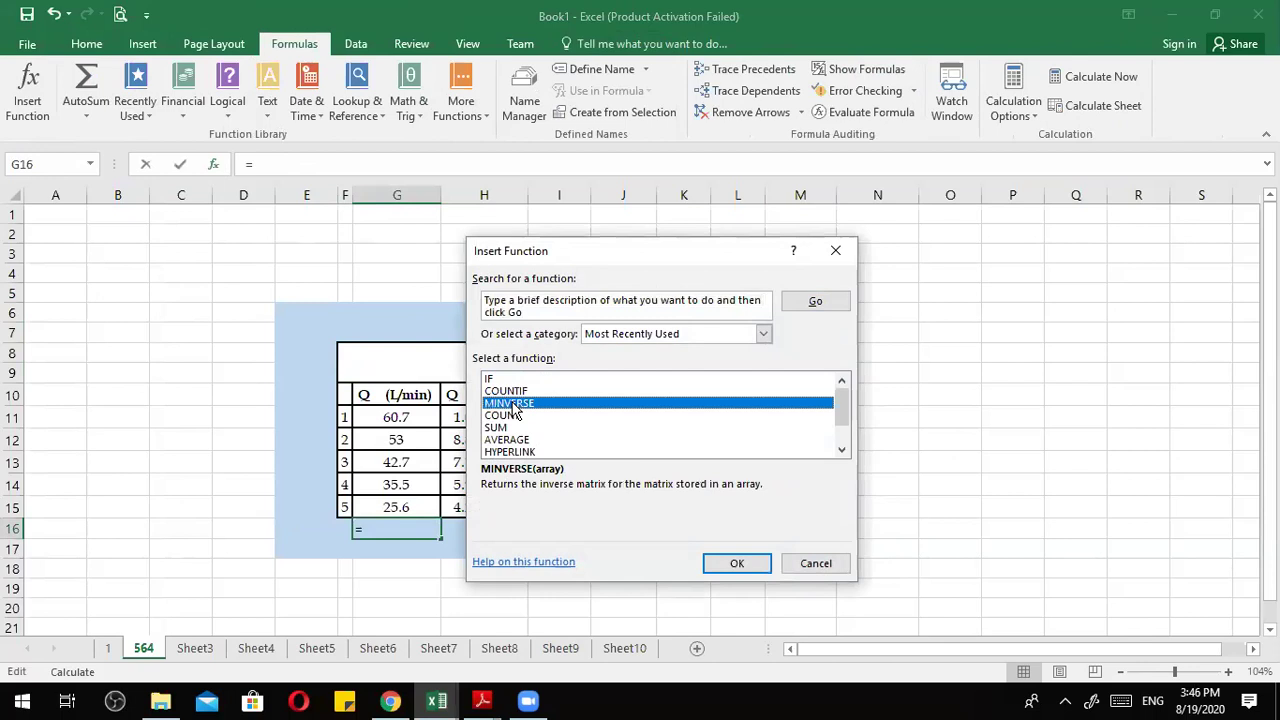
left_click(513, 415)
left_click(503, 428)
left_click(500, 440)
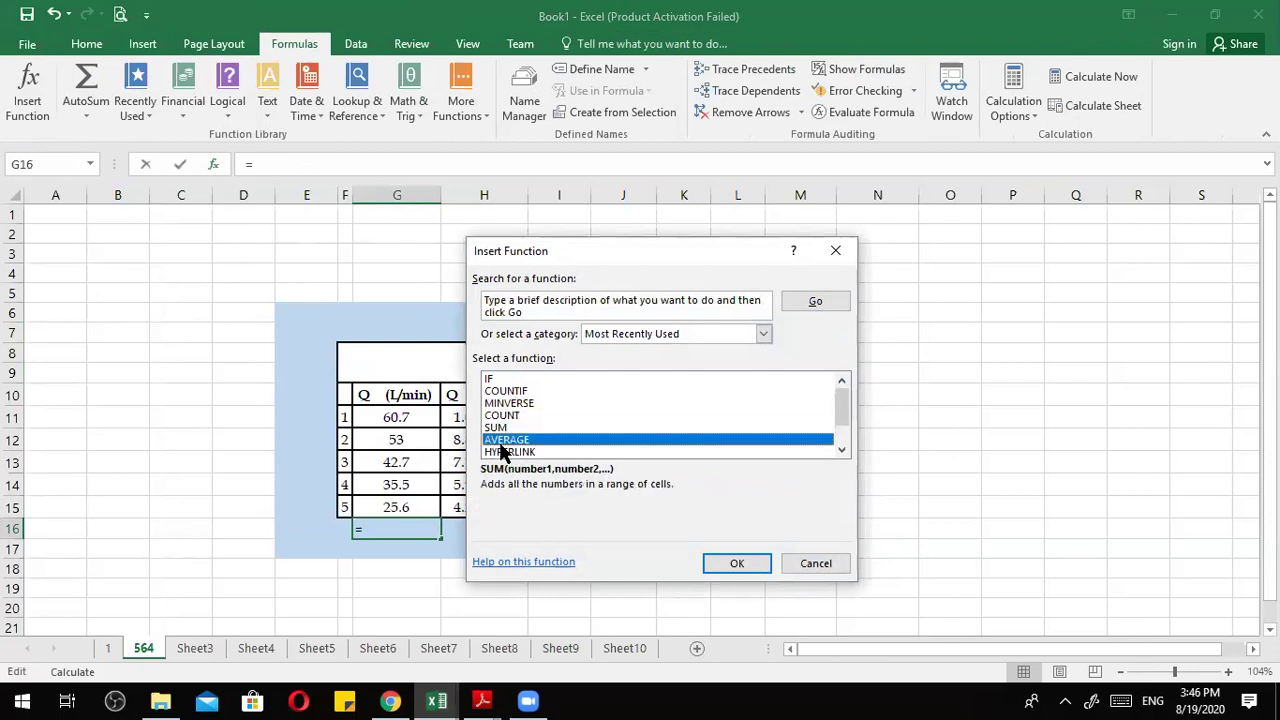
left_click(505, 452)
left_click(842, 450)
left_click(845, 452)
left_click(571, 440)
left_click(530, 452)
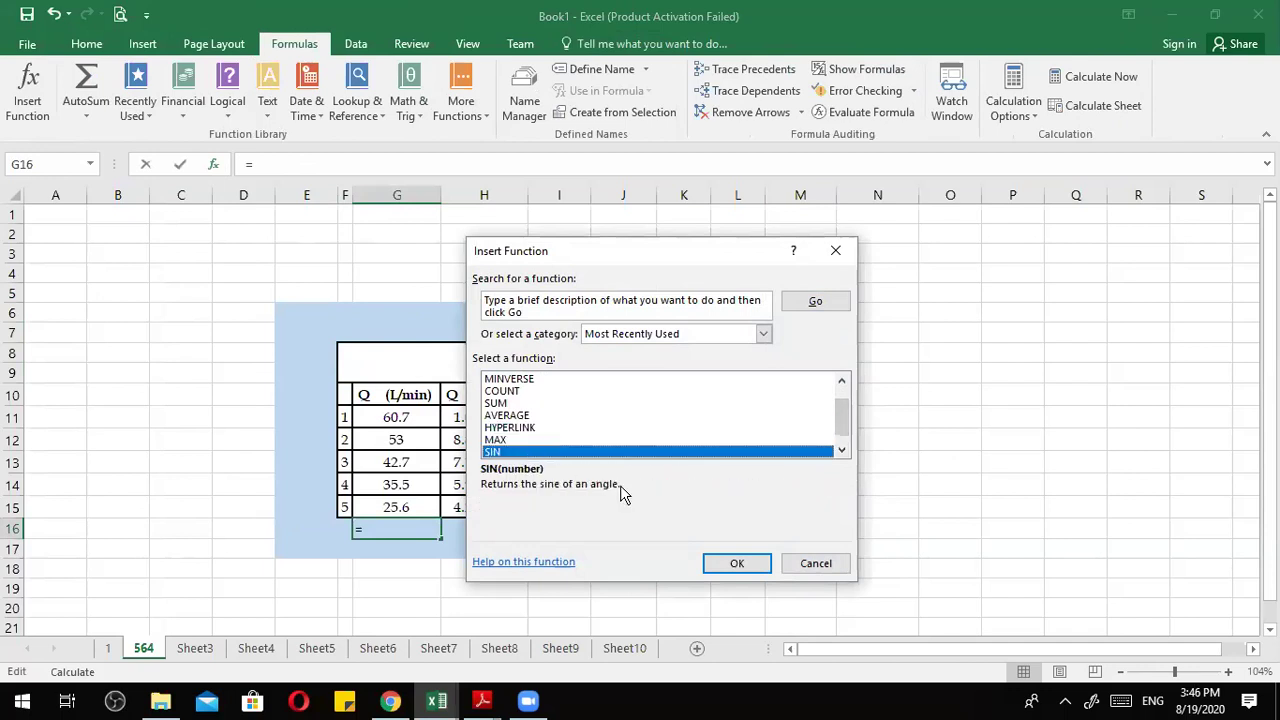
left_click(842, 451)
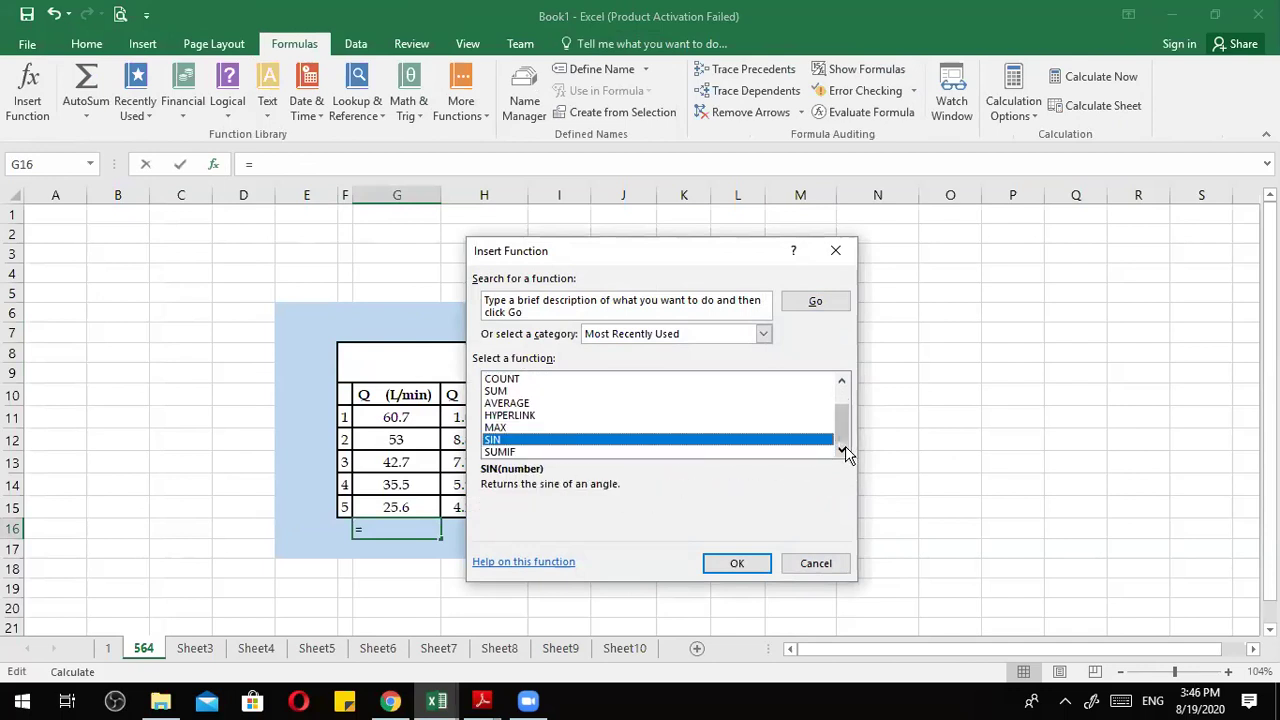
left_click(645, 454)
left_click(816, 563)
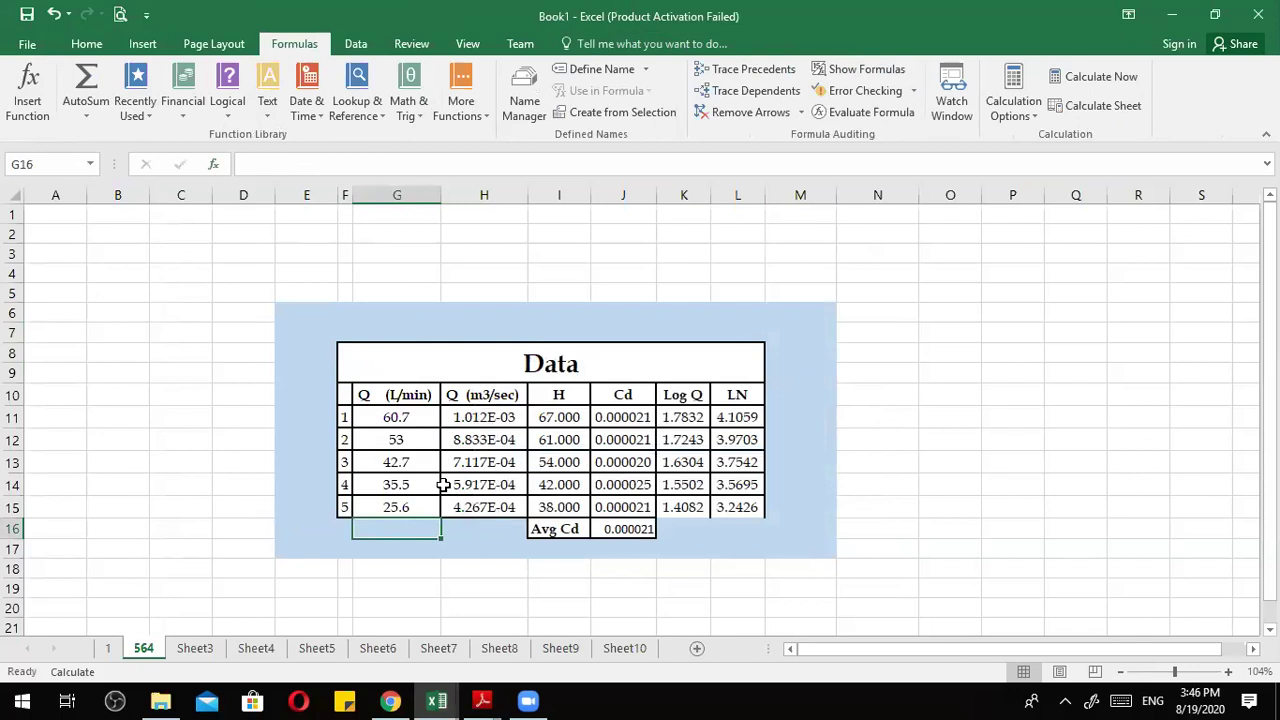
type("=")
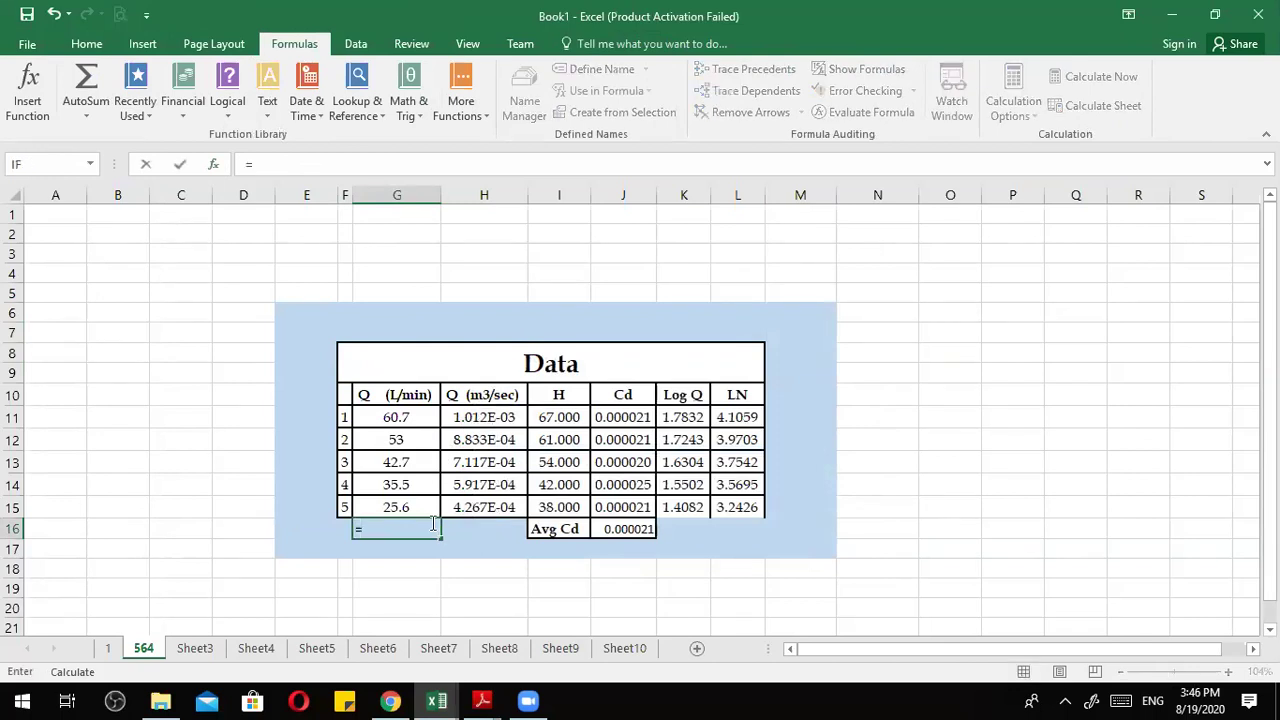
type("SUM")
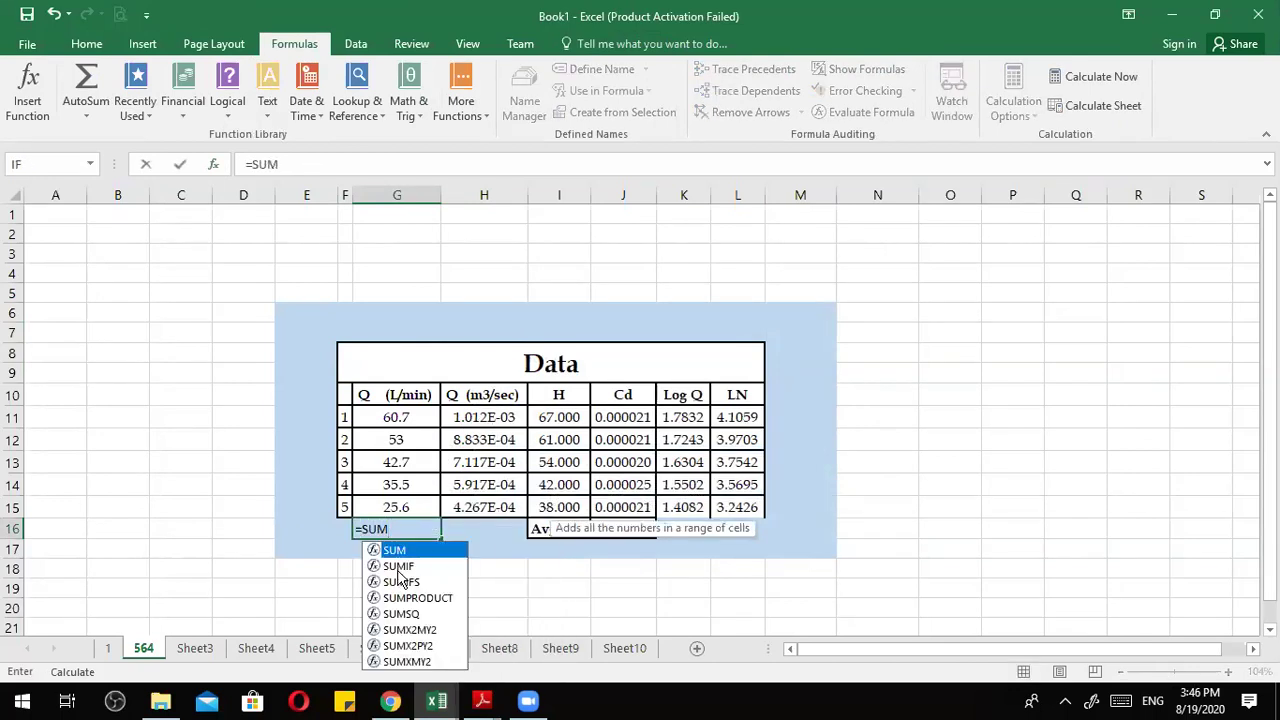
key("BackSpace")
key("BackSpace")
key("BackSpace")
key("BackSpace")
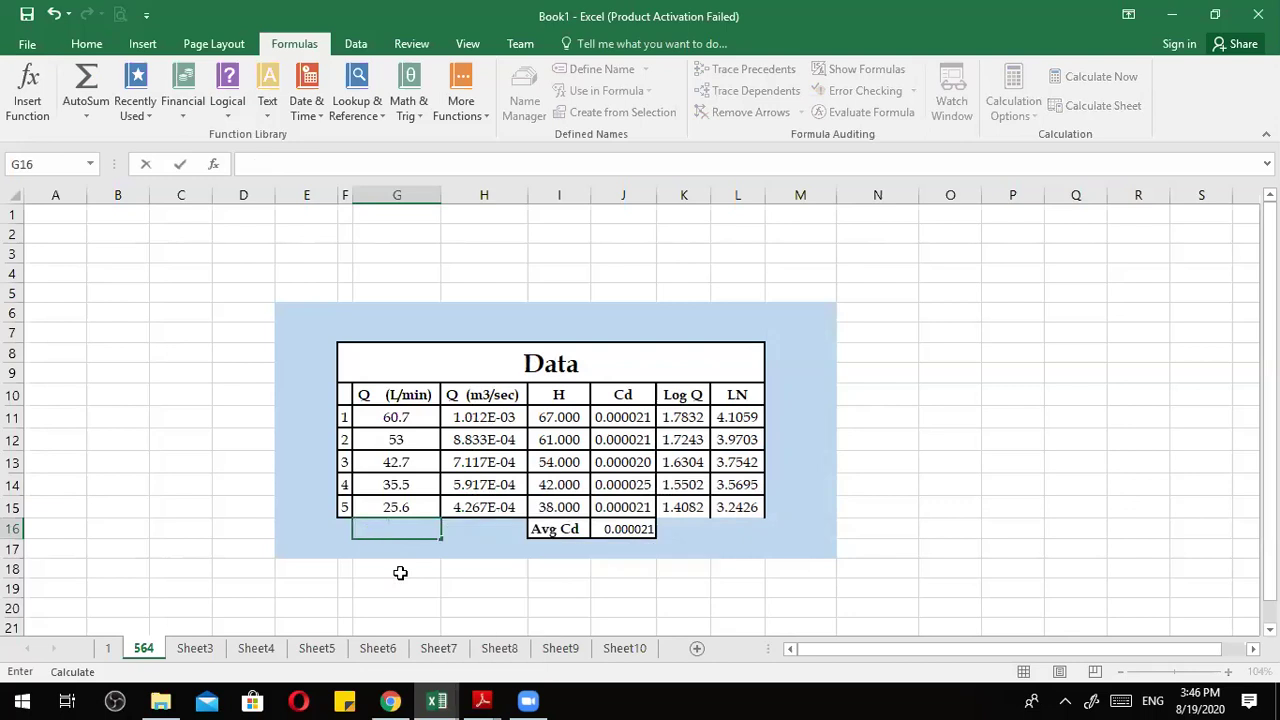
Enter the formula =MAX(G11:MAG15) in cell G16 below the Q (L/min) column.
left_click_drag(398, 416, 398, 500)
left_click(360, 531)
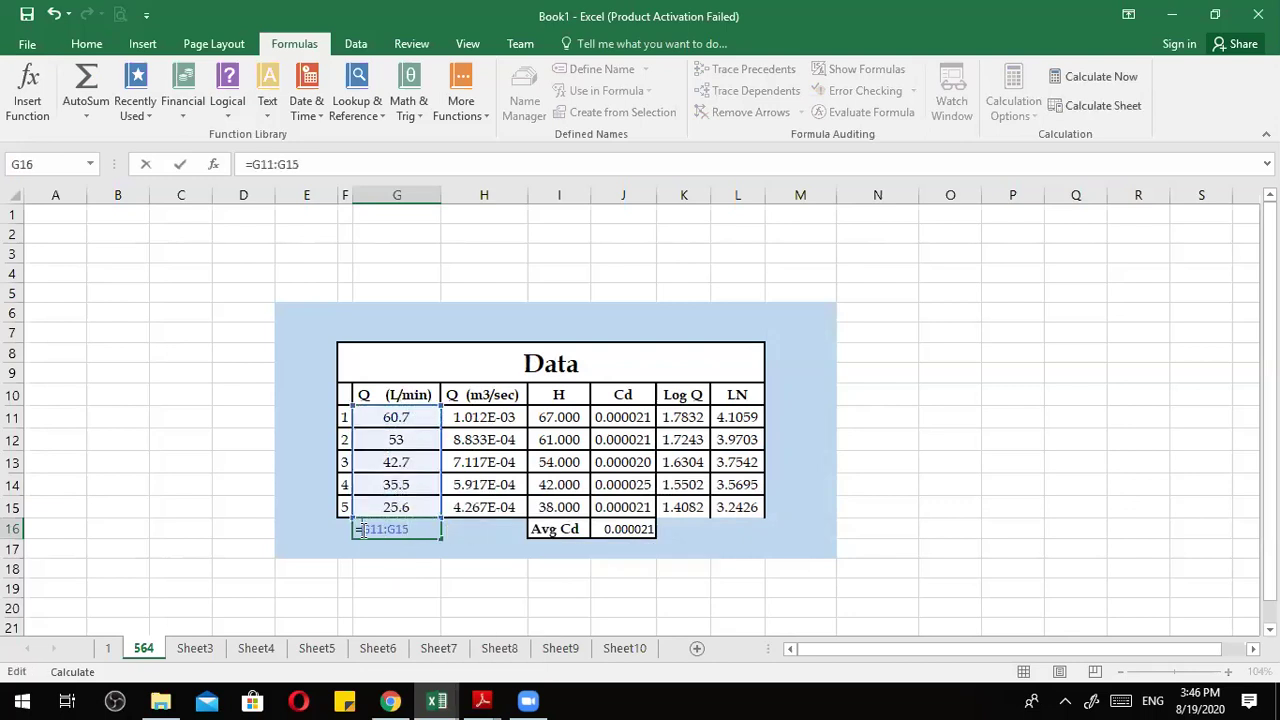
type("ma")
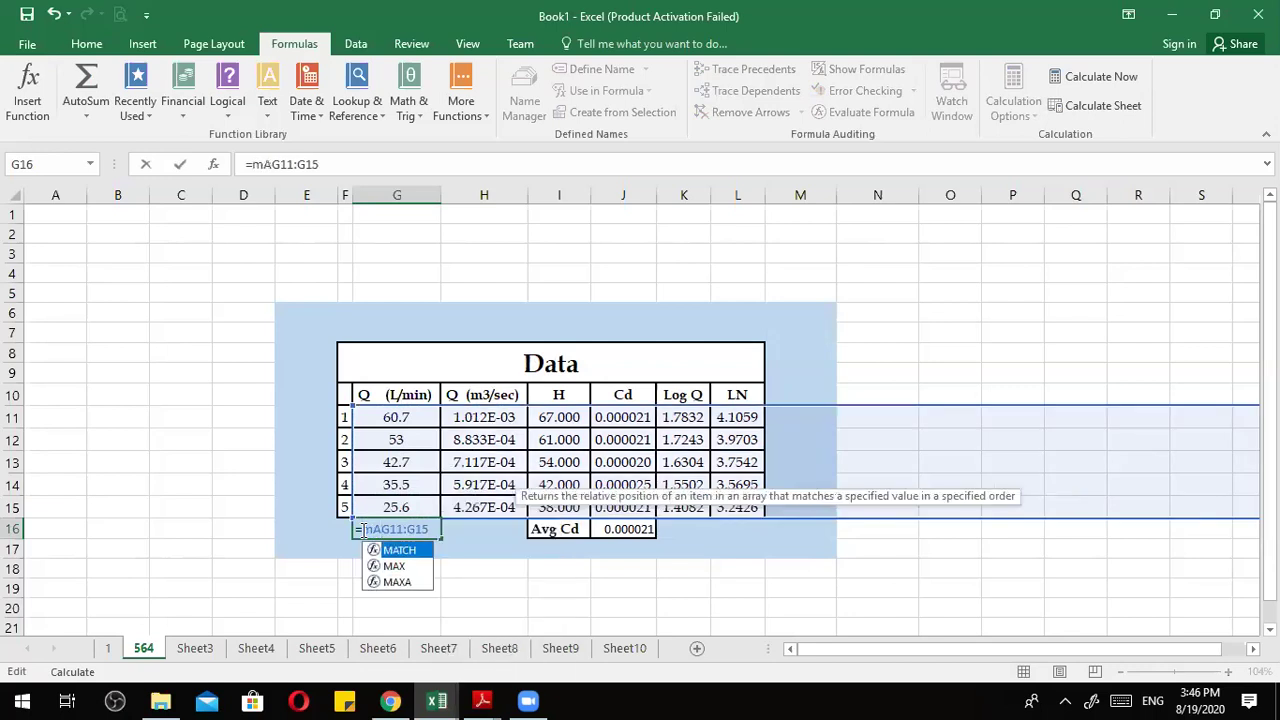
key("Down")
key("Return")
left_click(367, 535)
double_click(367, 535)
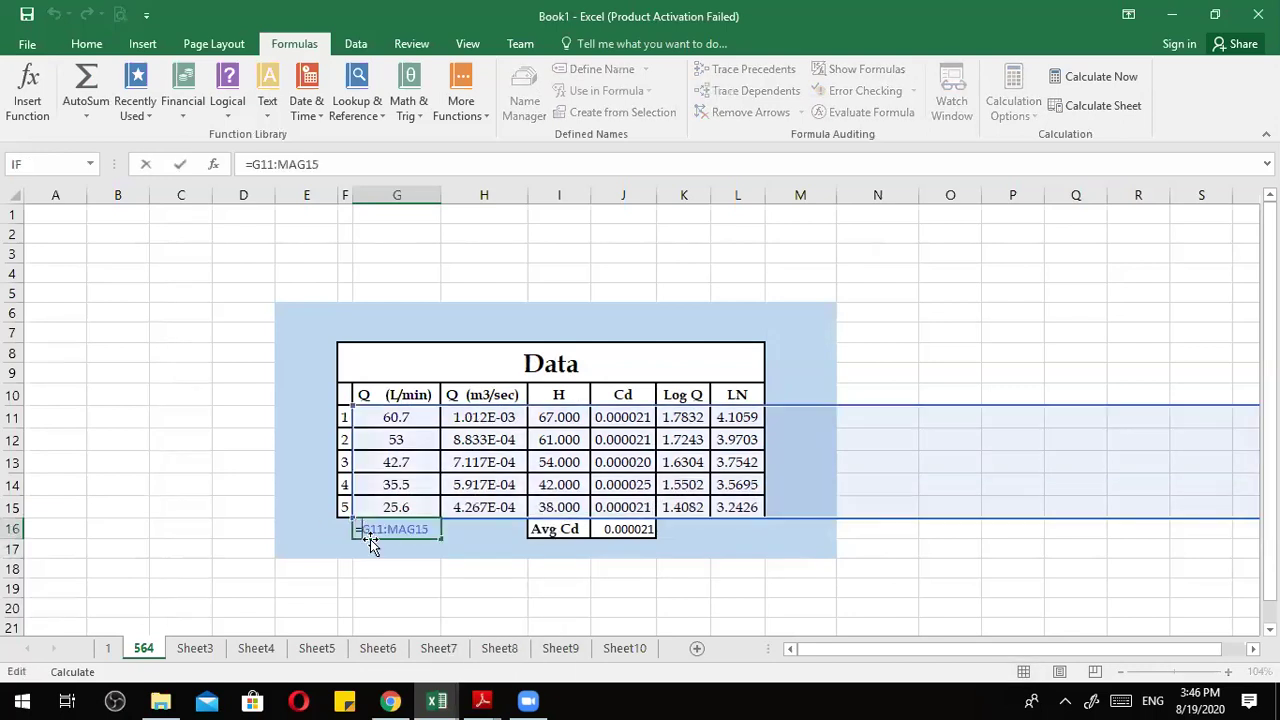
type("ma")
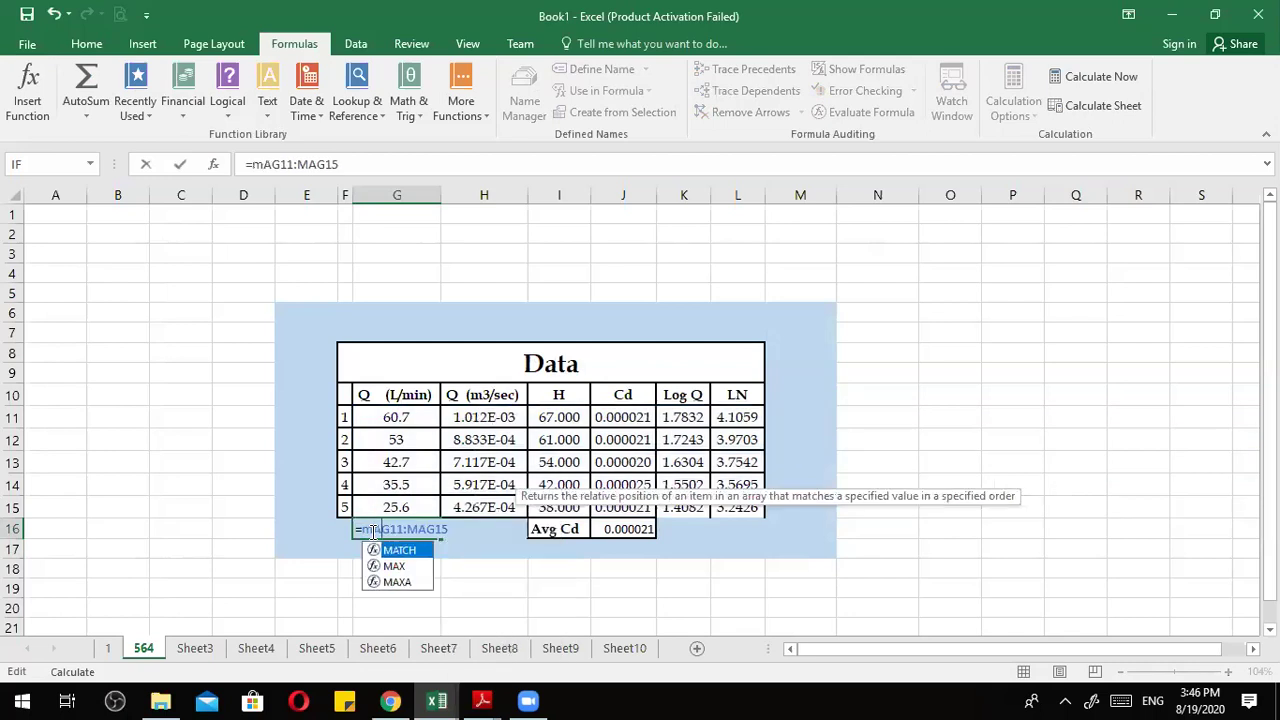
type("x(")
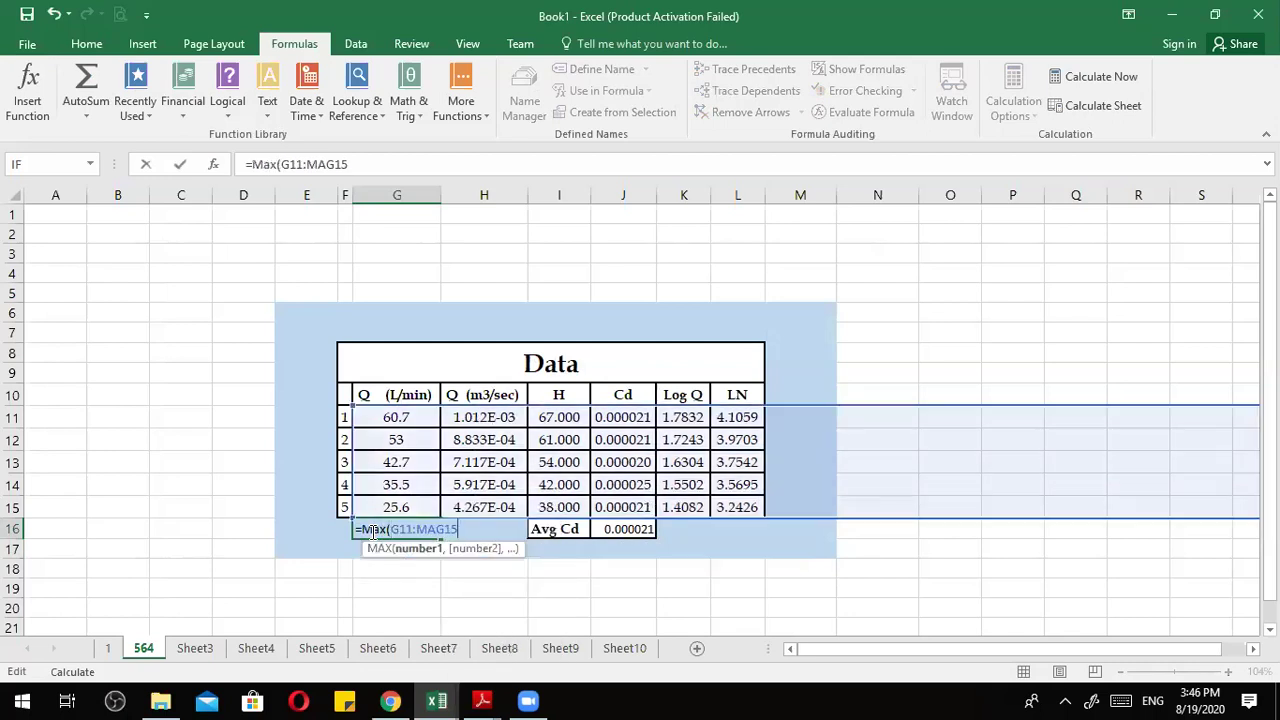
key("Return")
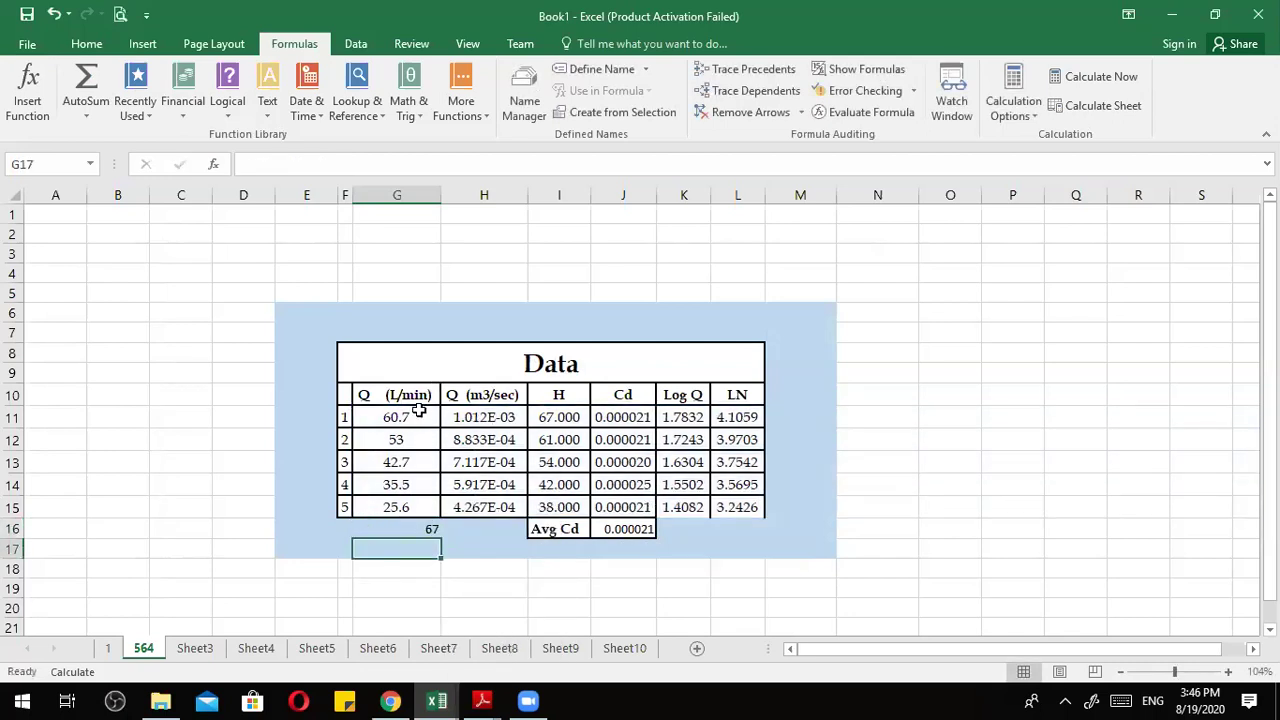
Correct the range of the MAX formula in cell G16 to G11:G15.
left_click(405, 529)
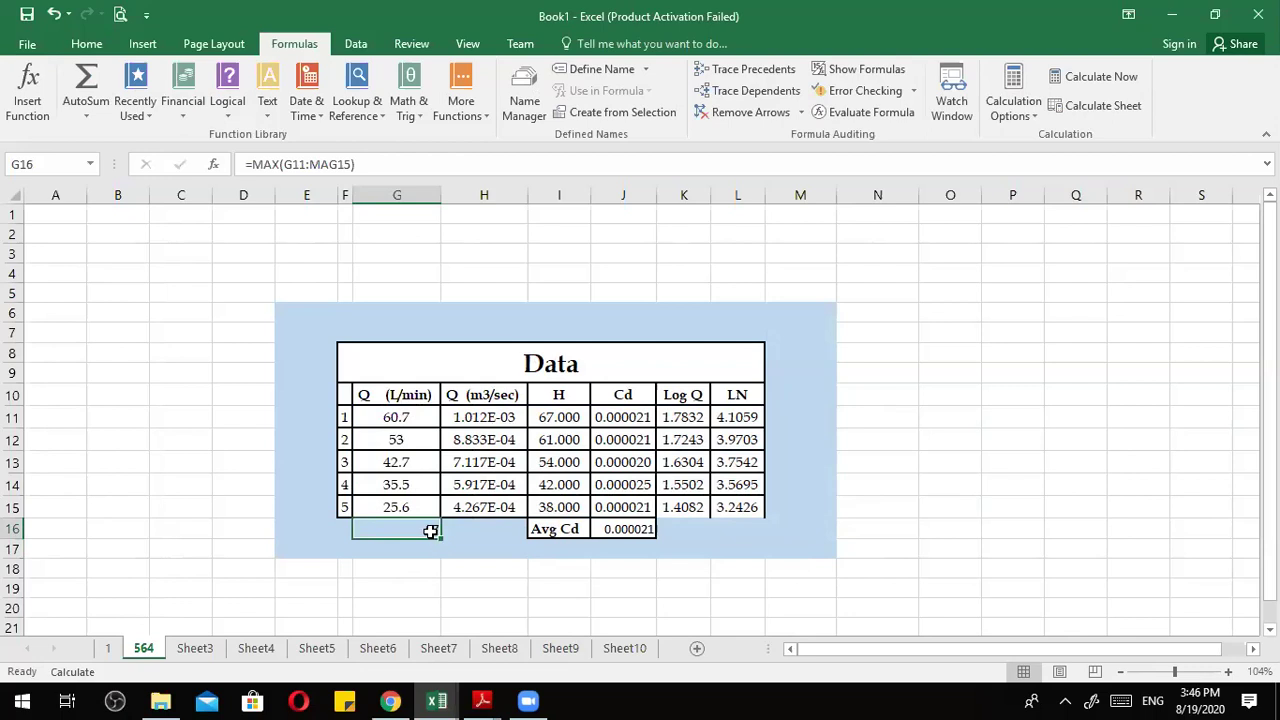
left_click(336, 164)
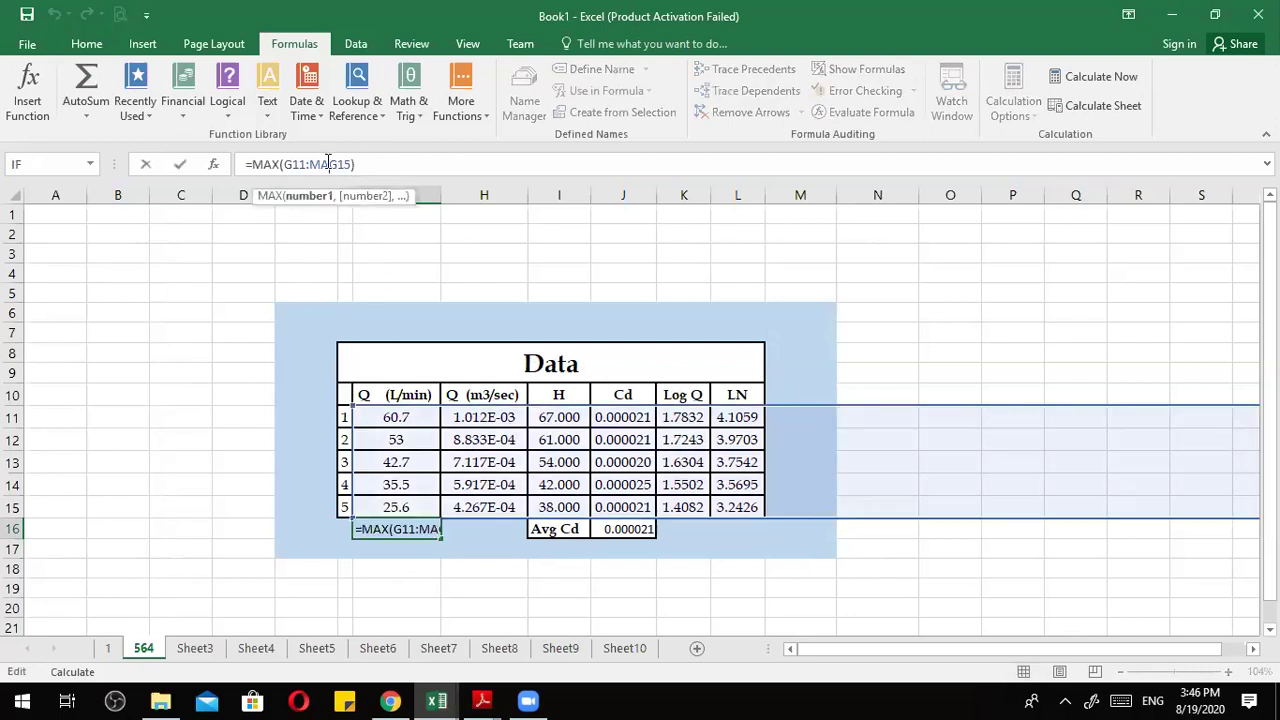
key("BackSpace")
key("BackSpace")
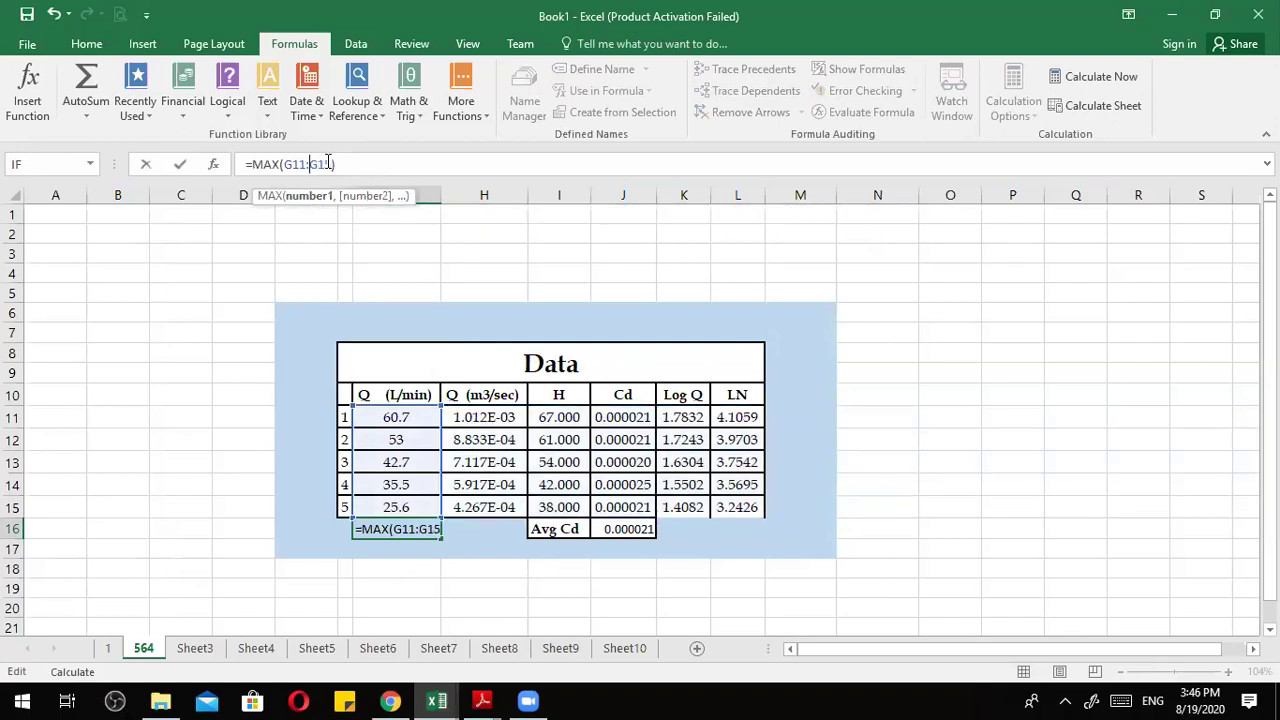
type("A")
key("BackSpace")
key("Return")
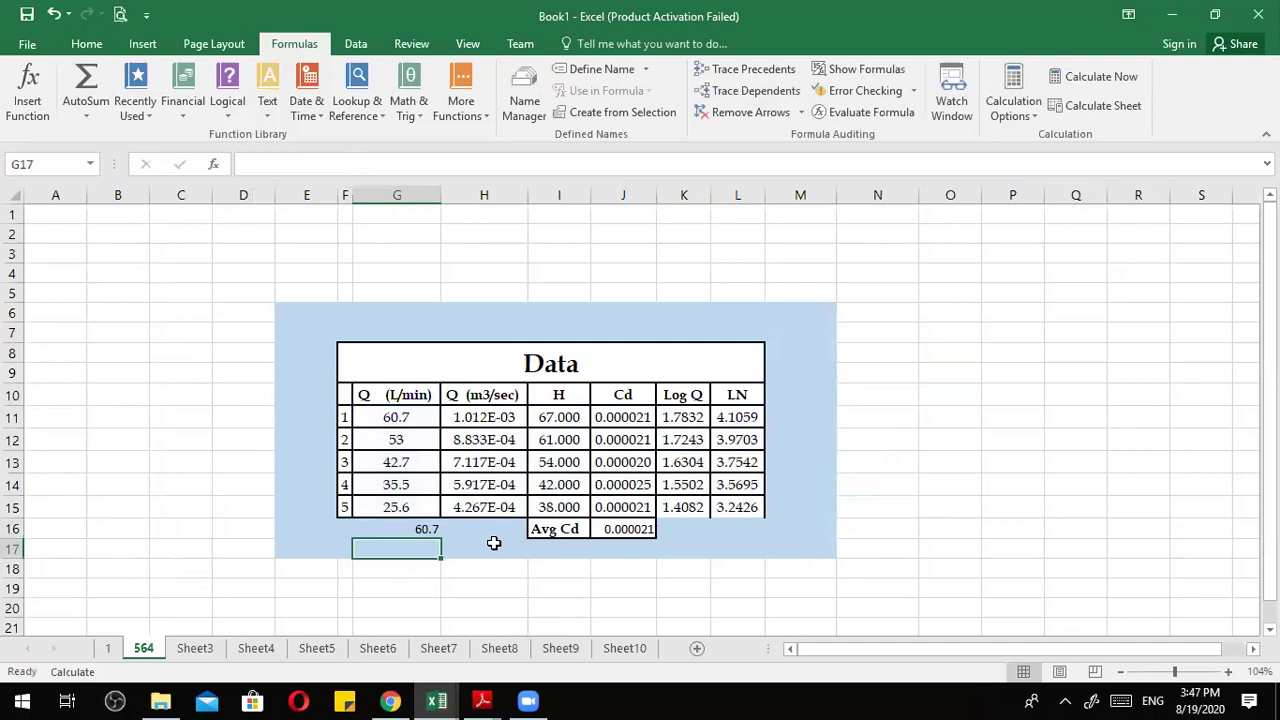
Replace the function in cell G16 with MIN, keeping the range G11:G15.
left_click_drag(408, 420, 413, 532)
left_click(426, 532)
double_click(413, 532)
left_click(385, 531)
key("BackSpace")
key("Delete")
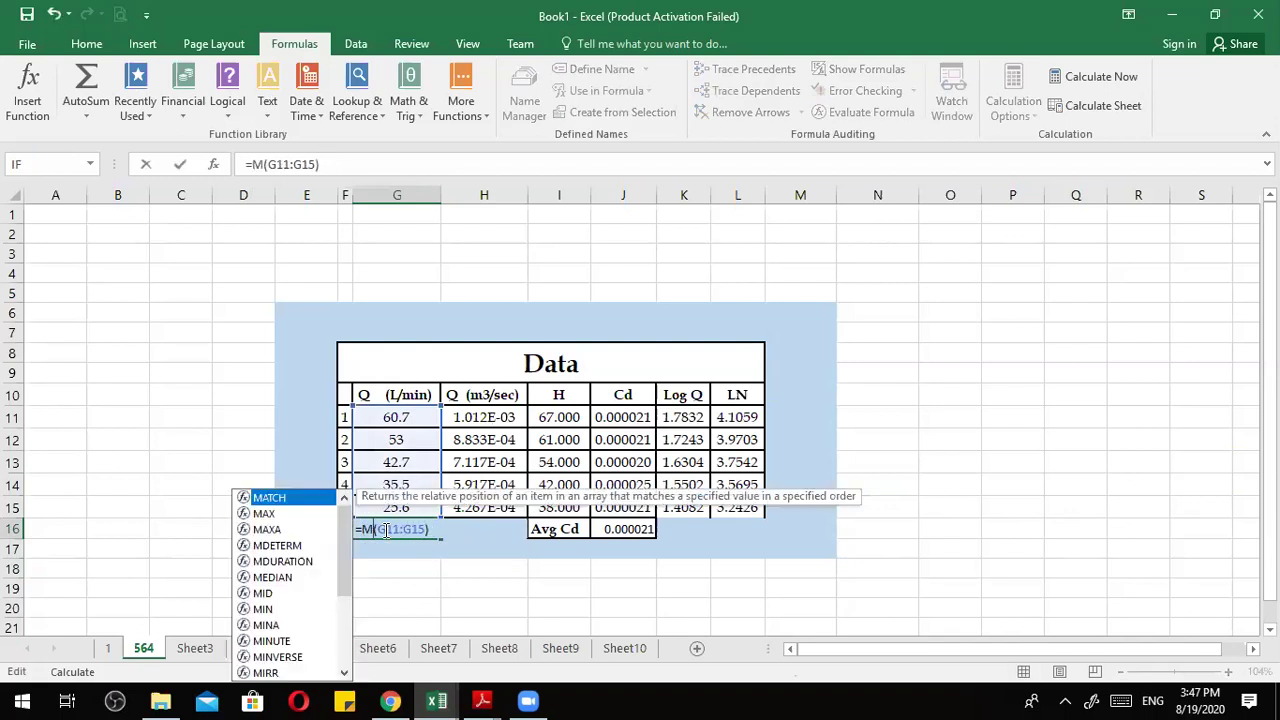
type("in")
key("Return")
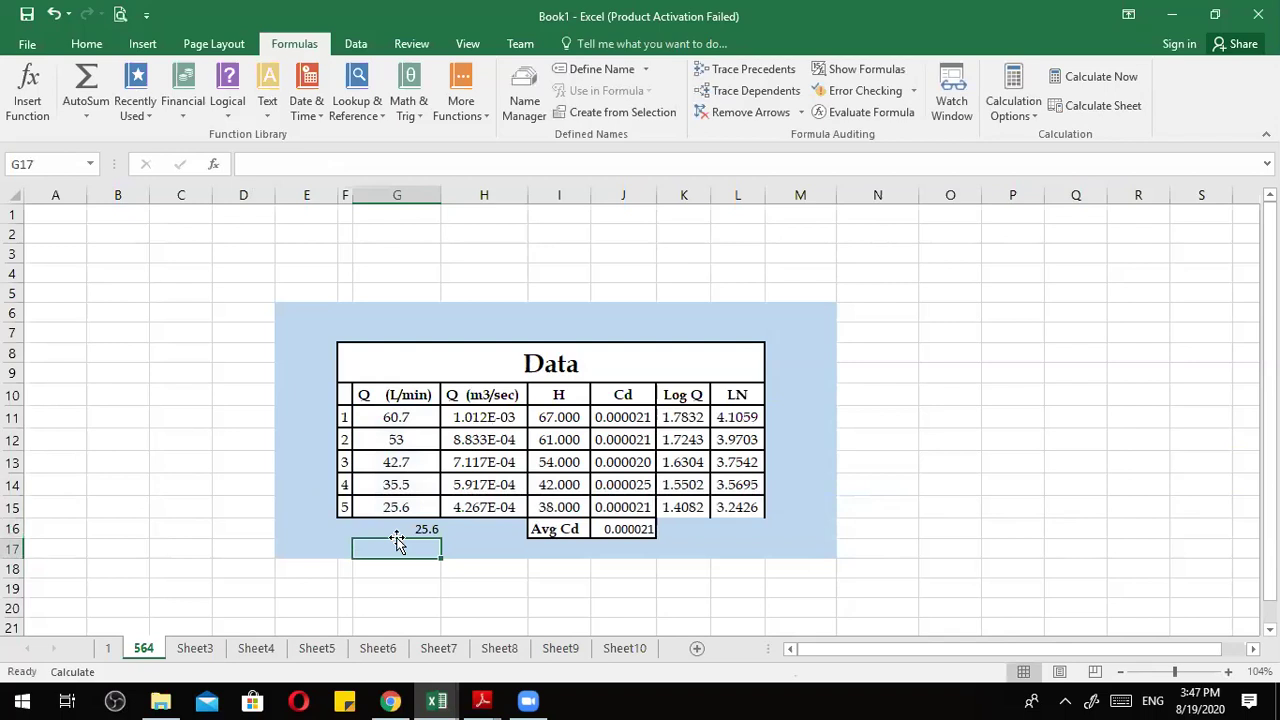
type("=")
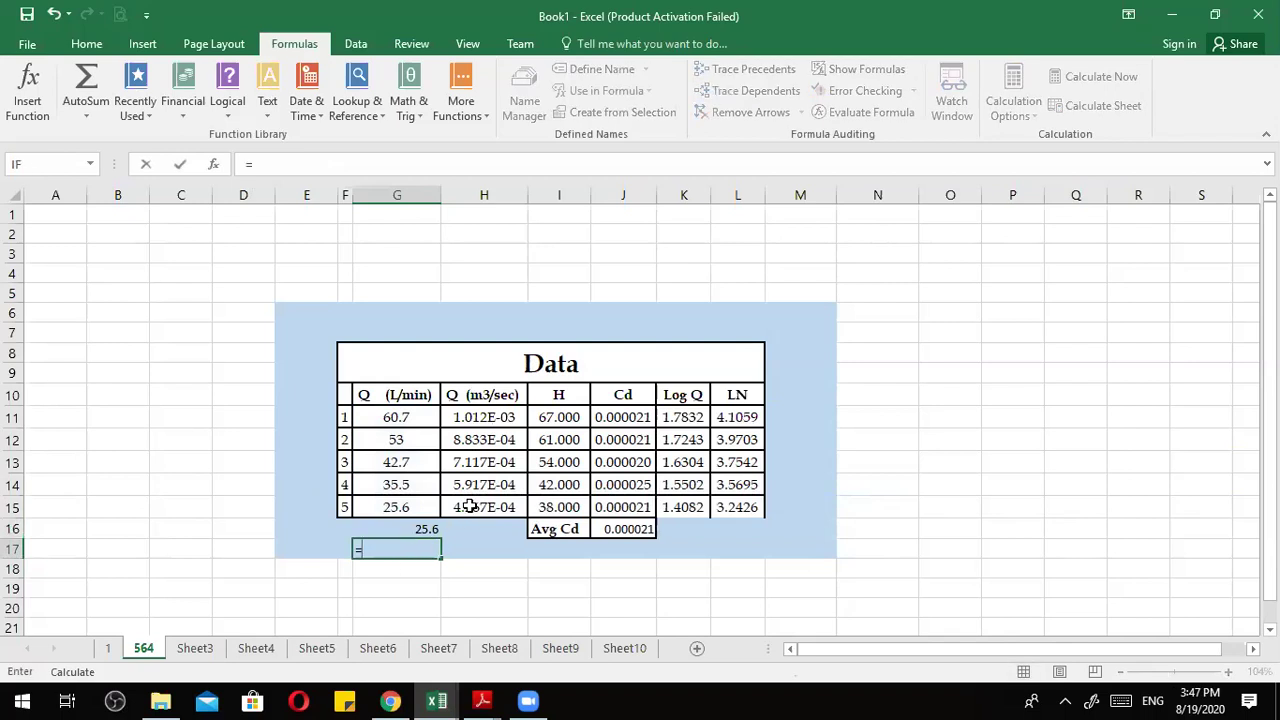
left_click(482, 459)
key("Escape")
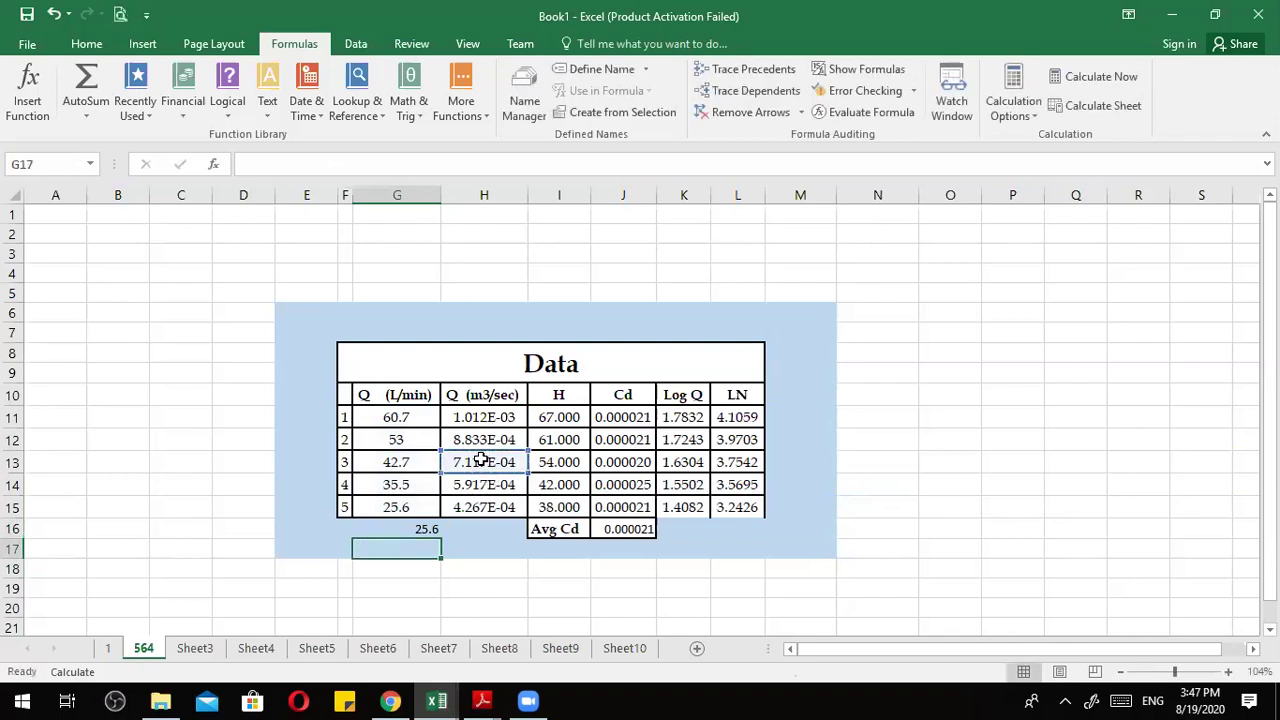
Replace the Q (L/min) value in cell G12 with the letter A.
left_click(401, 443)
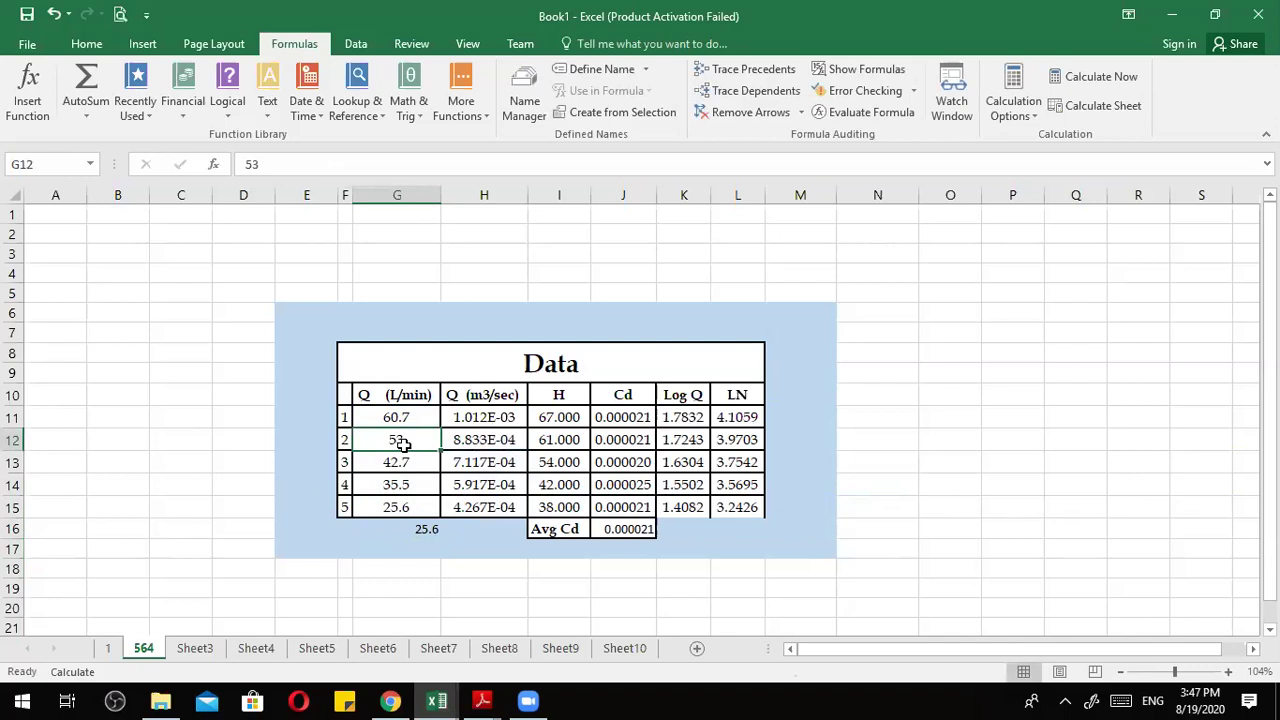
type("A")
left_click(292, 592)
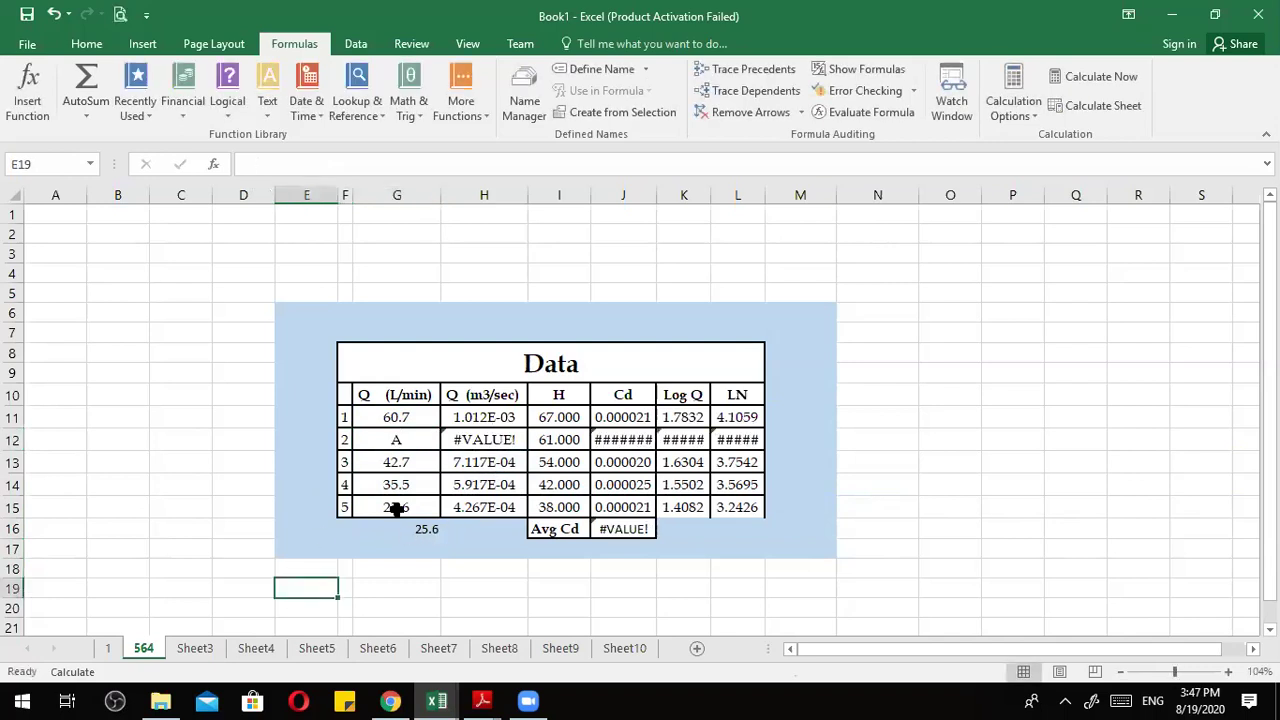
Enter the formula =COUNT(G11:G15) in cell G17 to count the numeric Q (L/min) entries.
left_click_drag(386, 412, 393, 508)
left_click(394, 545)
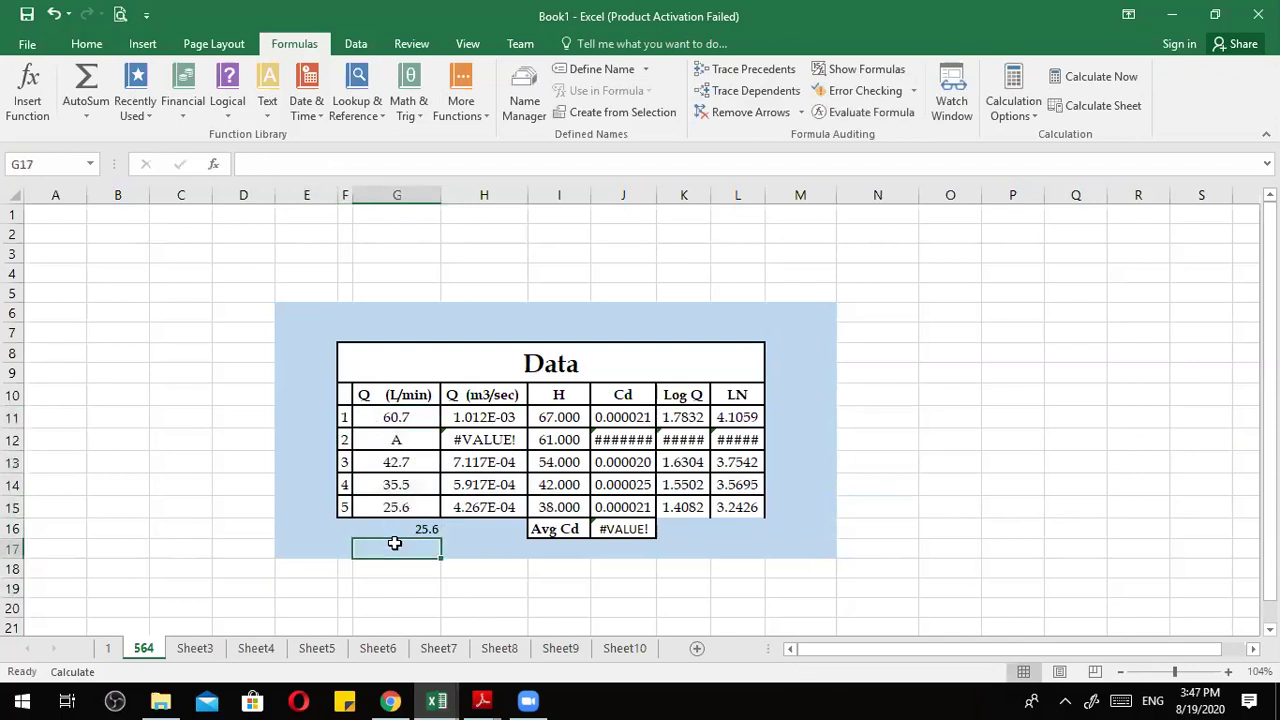
type("=count")
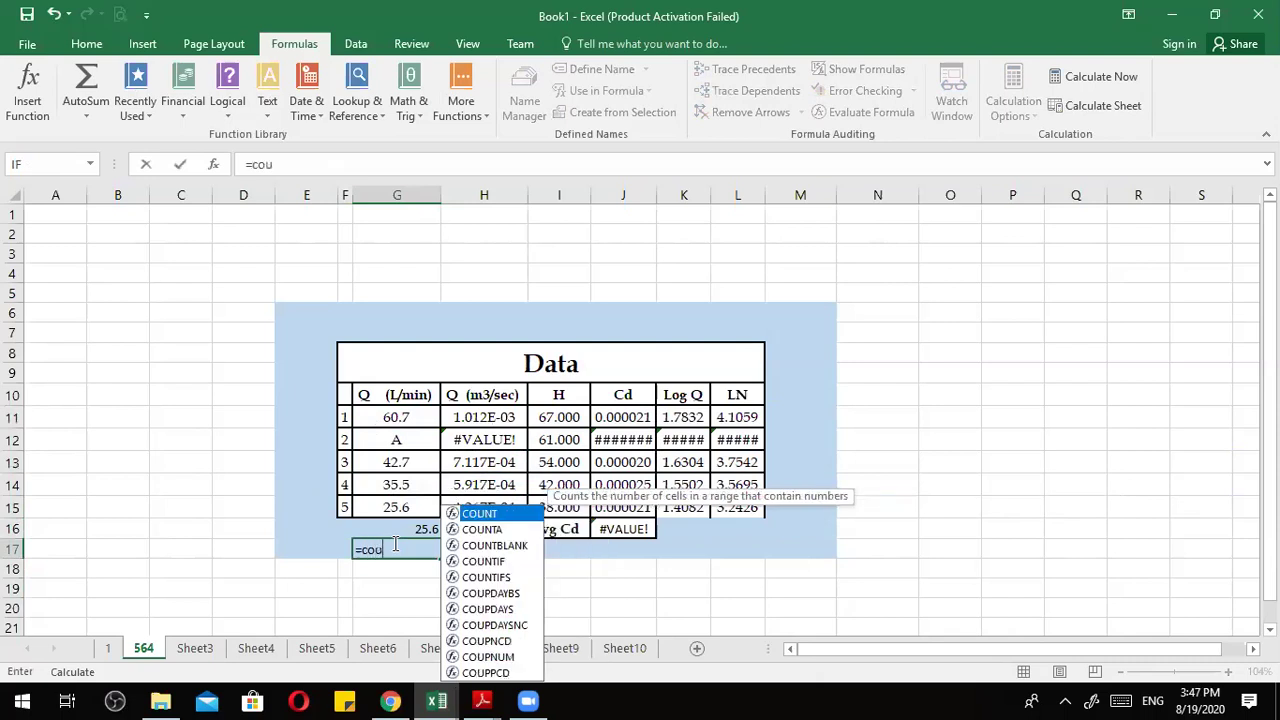
double_click(397, 570)
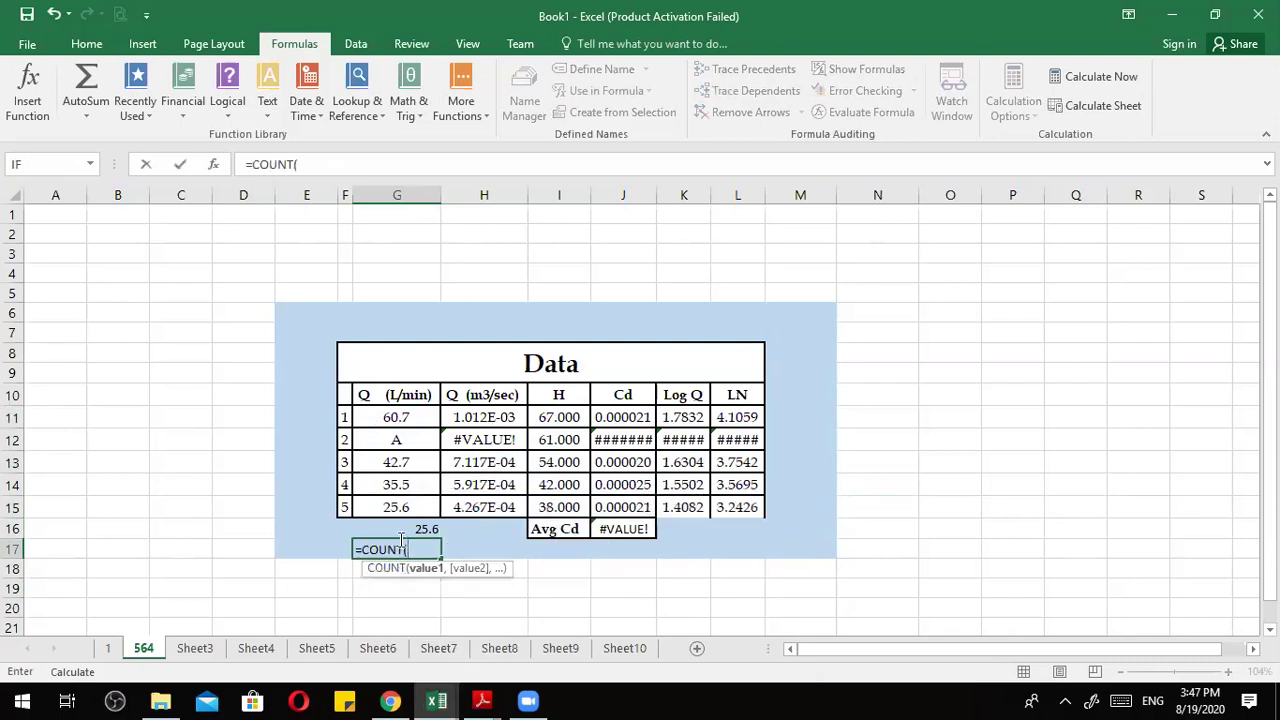
left_click_drag(400, 417, 396, 502)
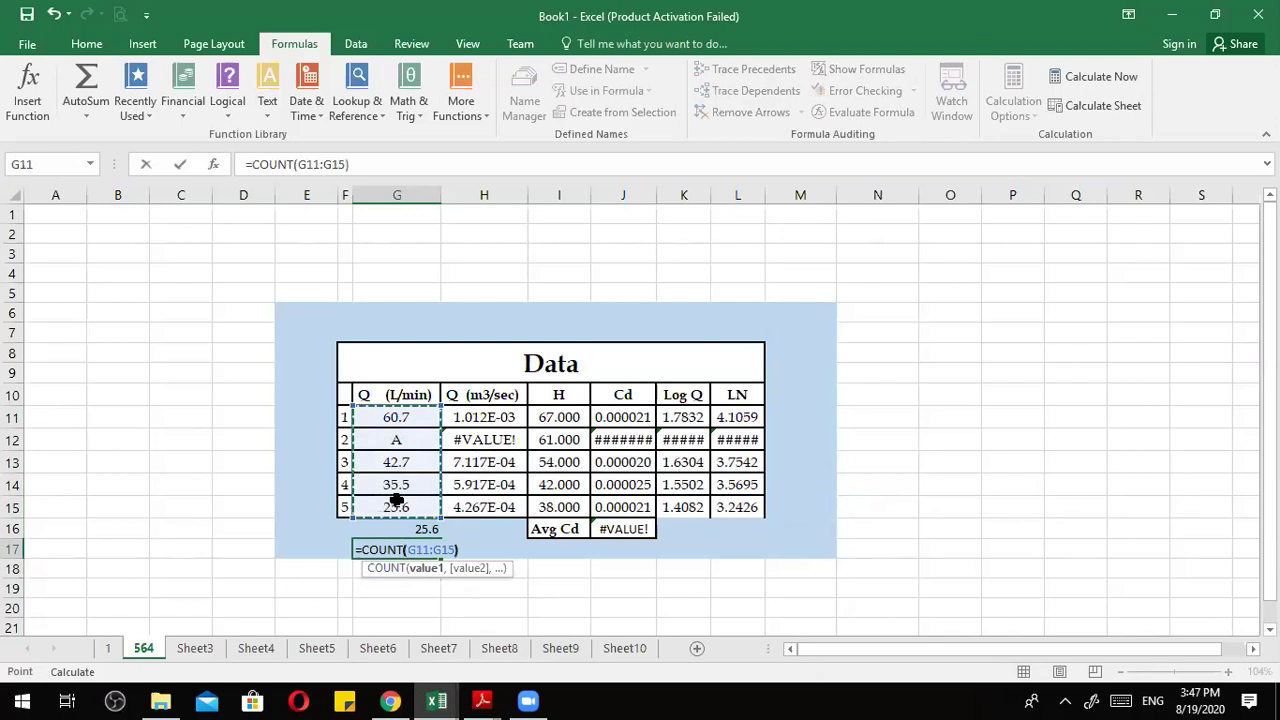
type(")")
key("Return")
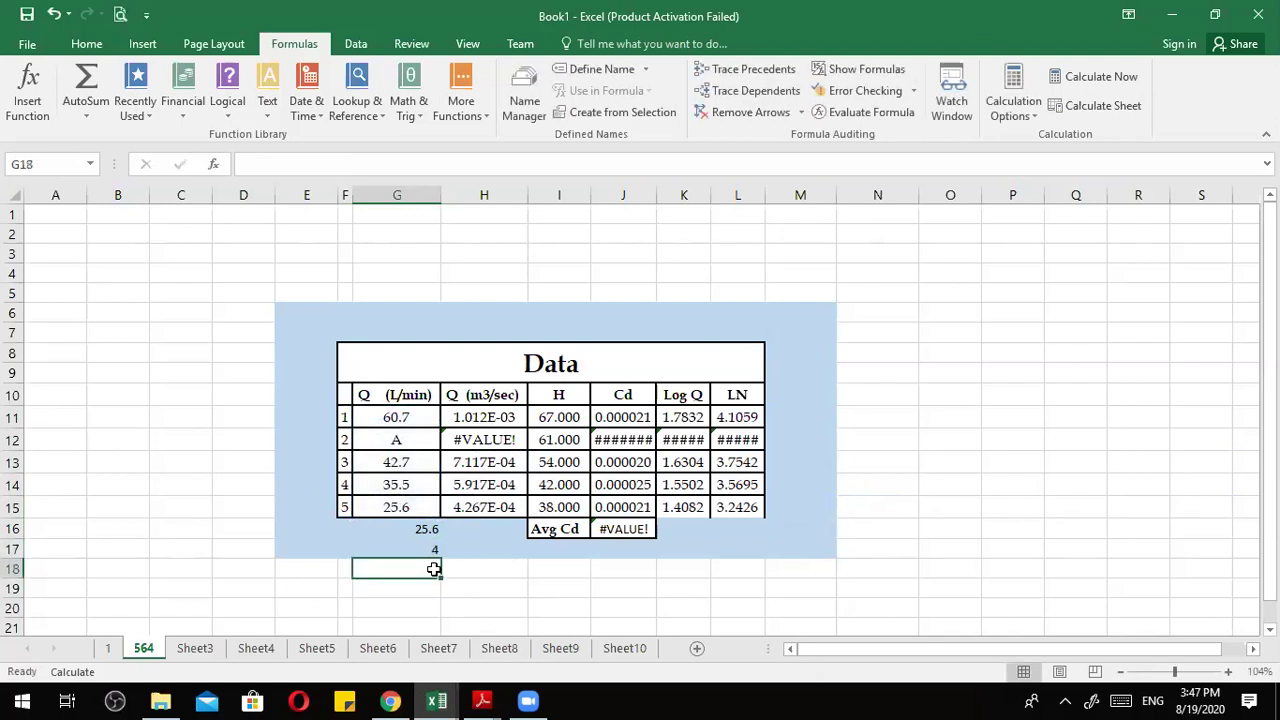
Clear the Q (L/min) value in cell G13 and reselect the COUNT formula in cell G17.
left_click(426, 551)
left_click_drag(389, 424, 386, 503)
left_click(411, 440)
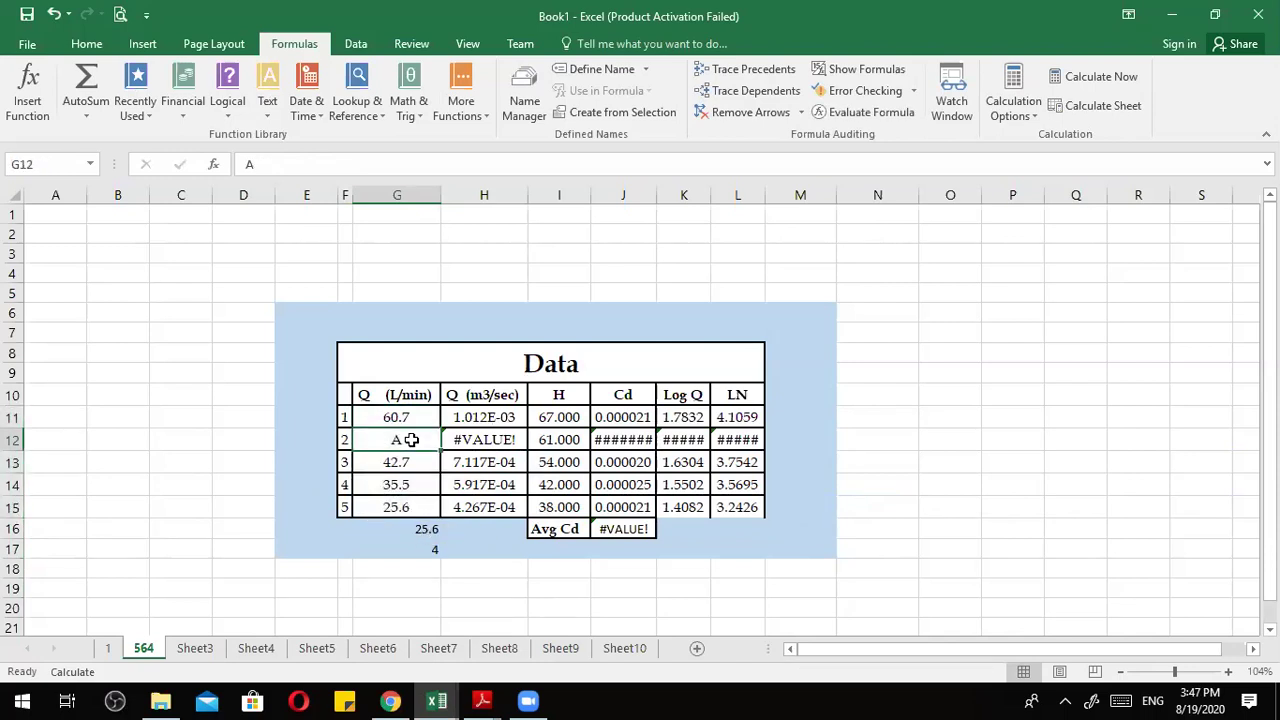
left_click(417, 462)
key("BackSpace")
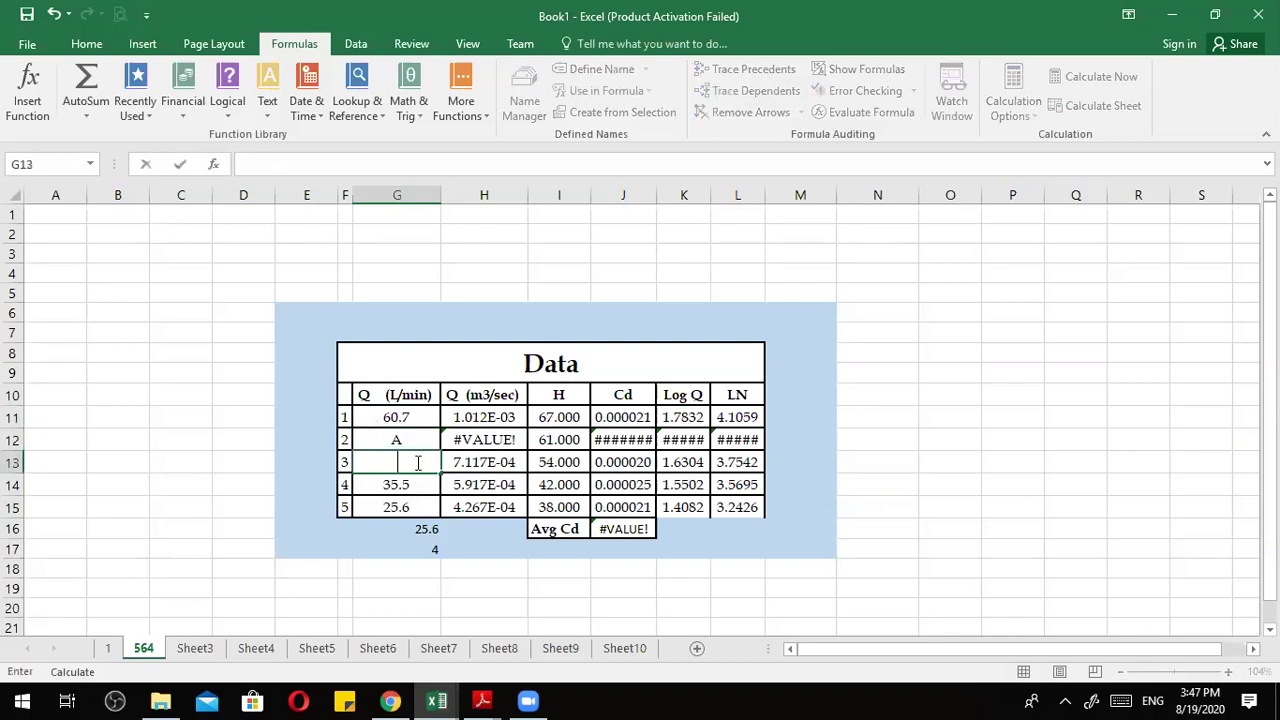
left_click(424, 413)
left_click(429, 550)
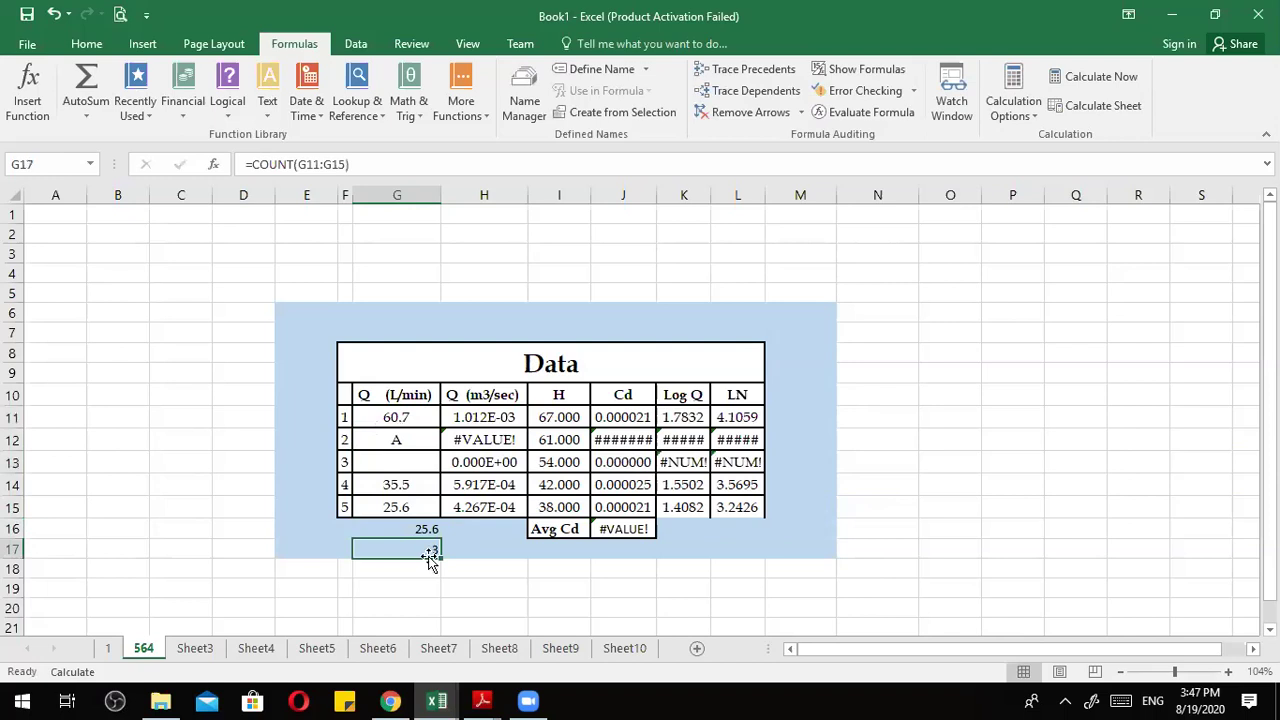
Clear the letter A from cell G12 and inspect the range used by the COUNT formula in cell G17.
left_click(407, 440)
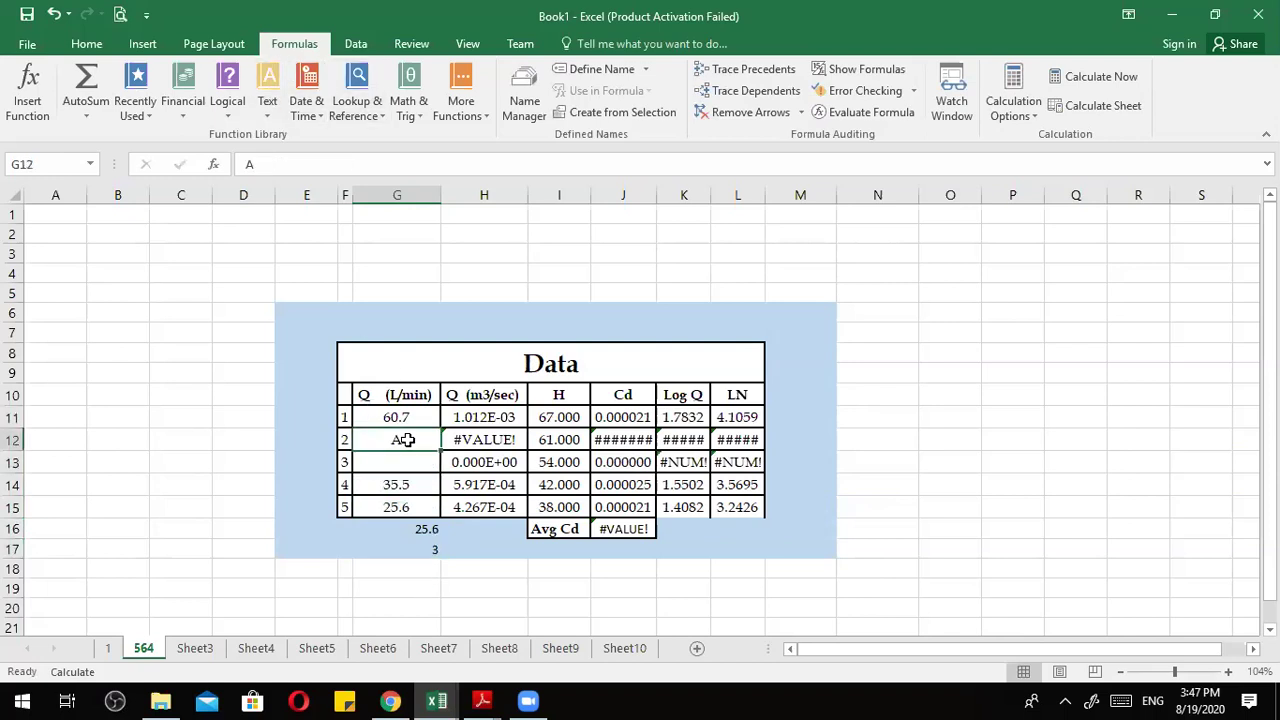
key("BackSpace")
left_click(408, 457)
left_click(400, 418)
double_click(408, 549)
left_click_drag(405, 549, 421, 550)
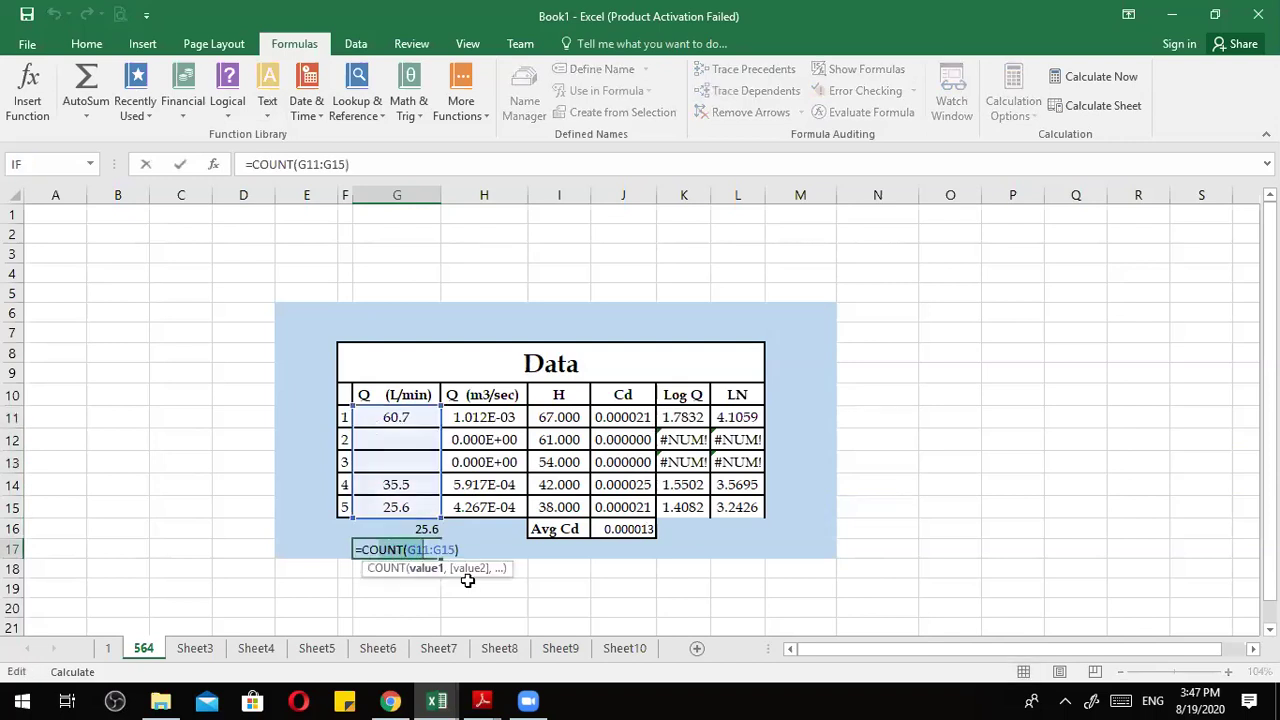
key("Escape")
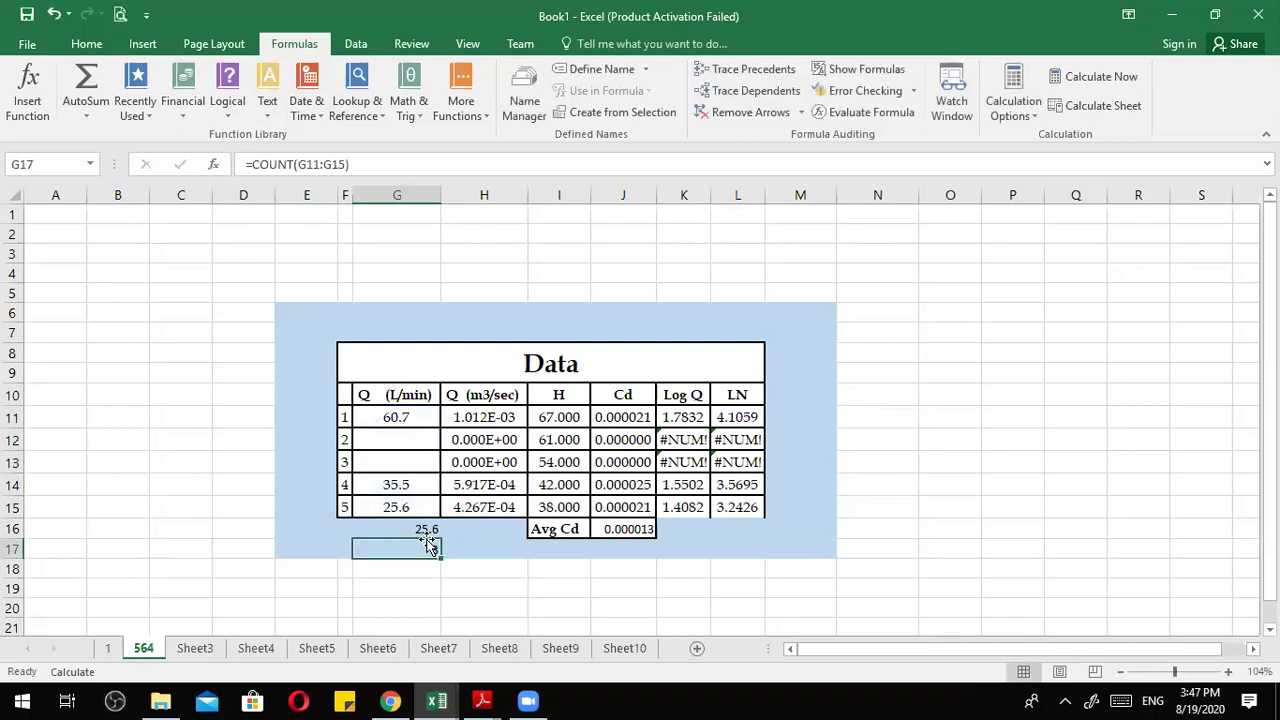
Enter 0 as the Q (L/min) value in cells G12 and G13.
left_click(399, 463)
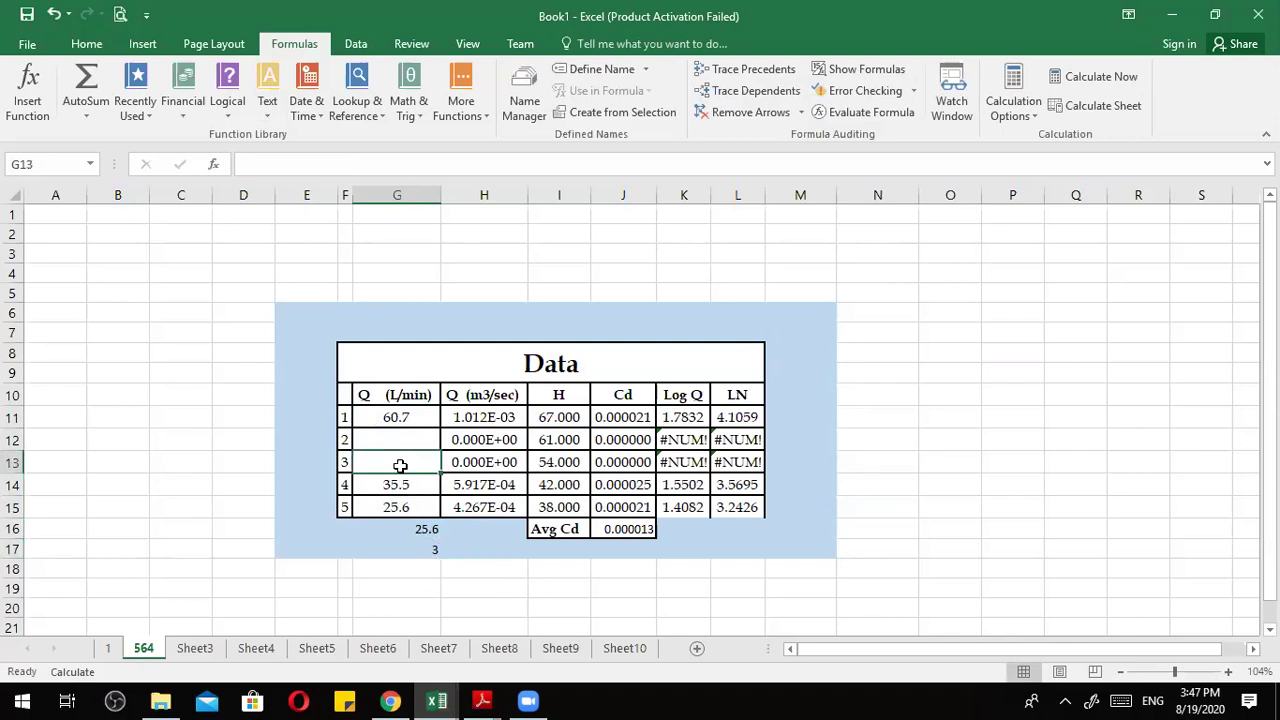
key("Delete")
key("Up")
type("0")
key("Return")
key("Up")
key("Up")
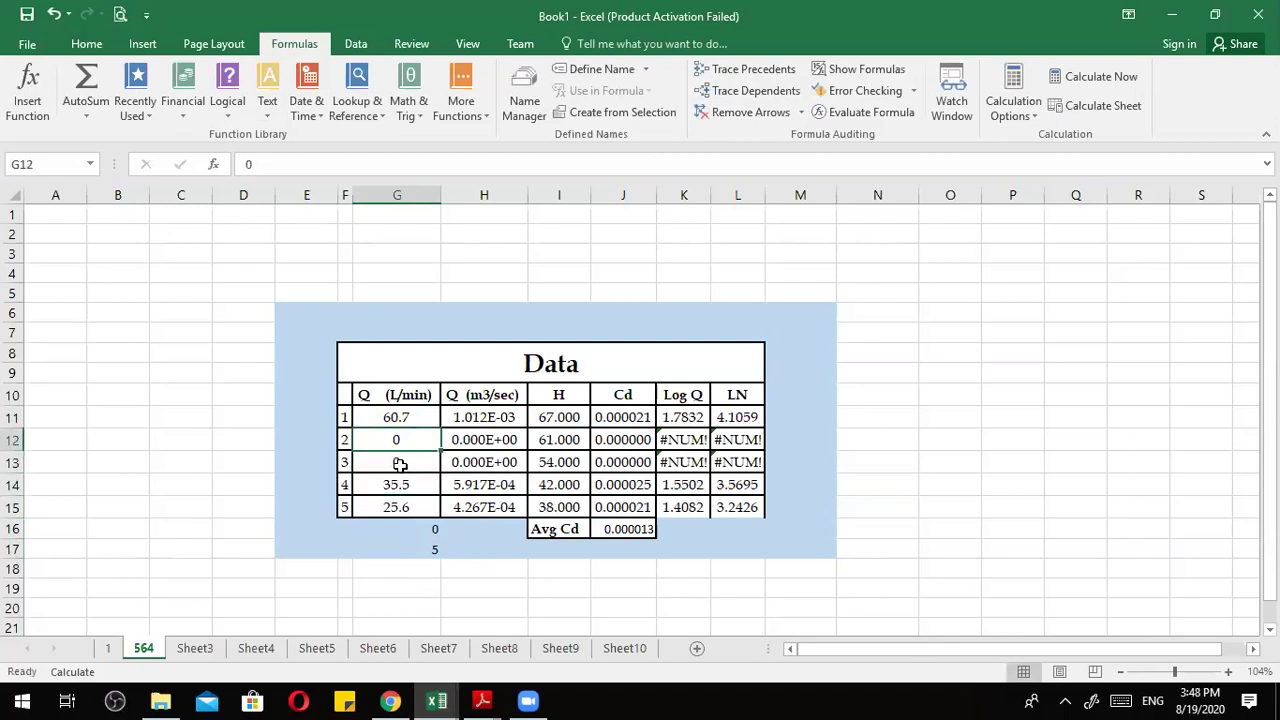
Clear the zeros from the Q (L/min) cells G12 and G13.
key("BackSpace")
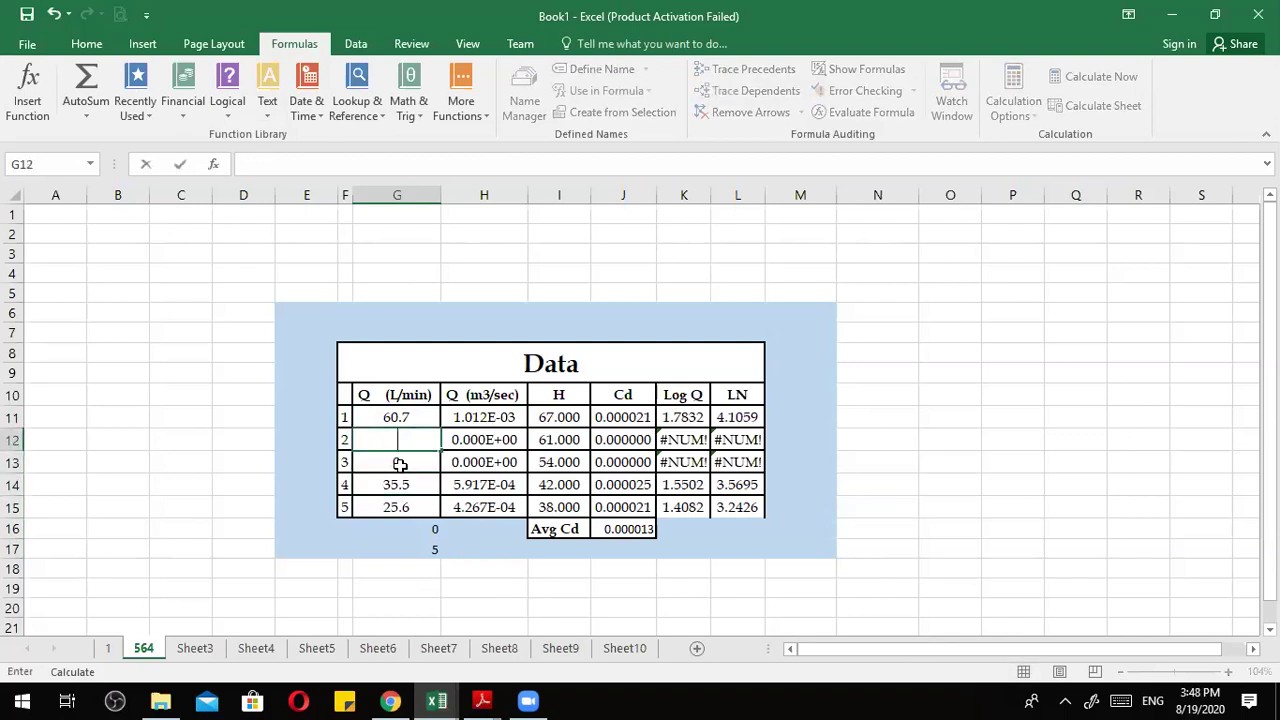
key("Up")
key("Down")
key("Down")
key("BackSpace")
key("Up")
key("Up")
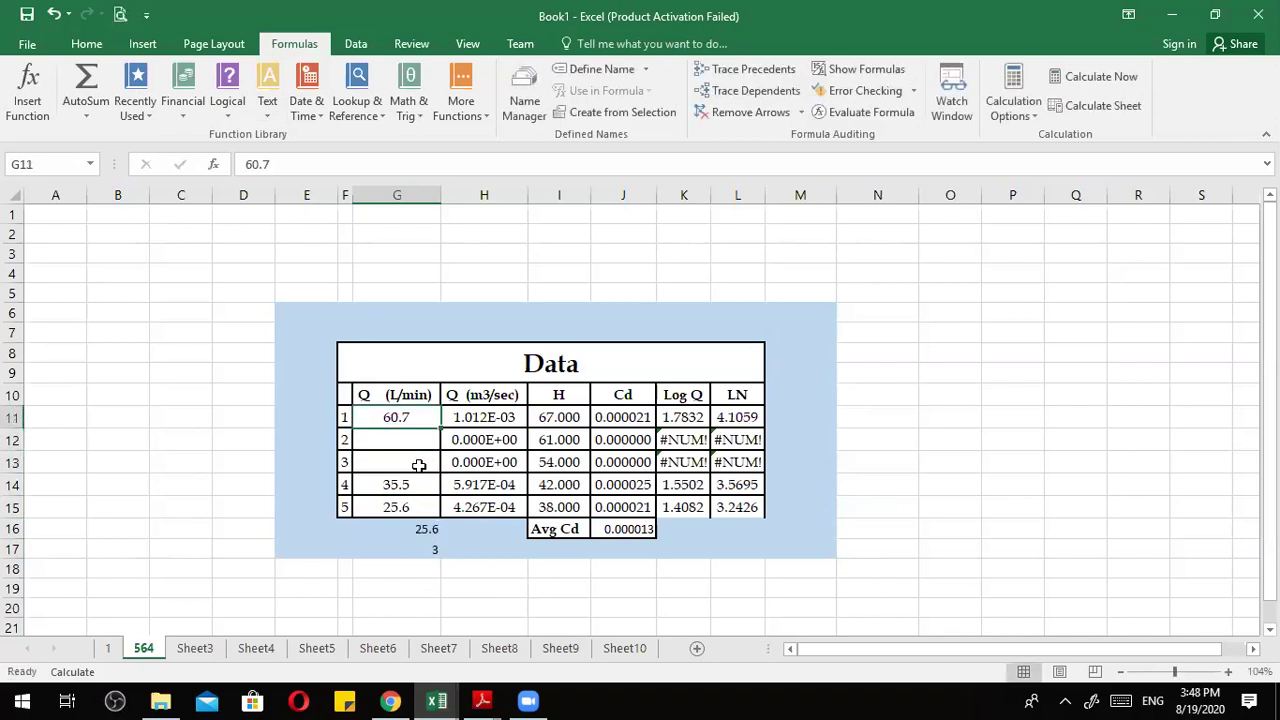
Enter the text sample in cell G12 and select the Q (L/min) cells G11:G14.
left_click(421, 448)
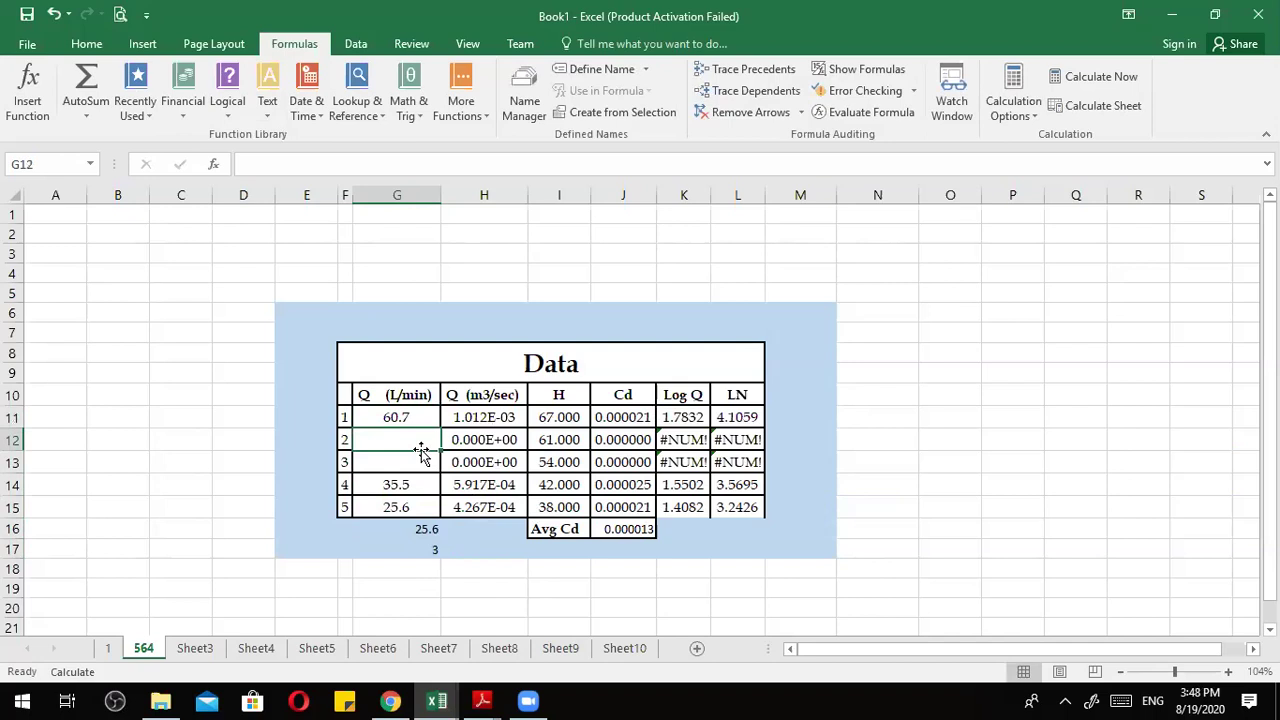
type("sample")
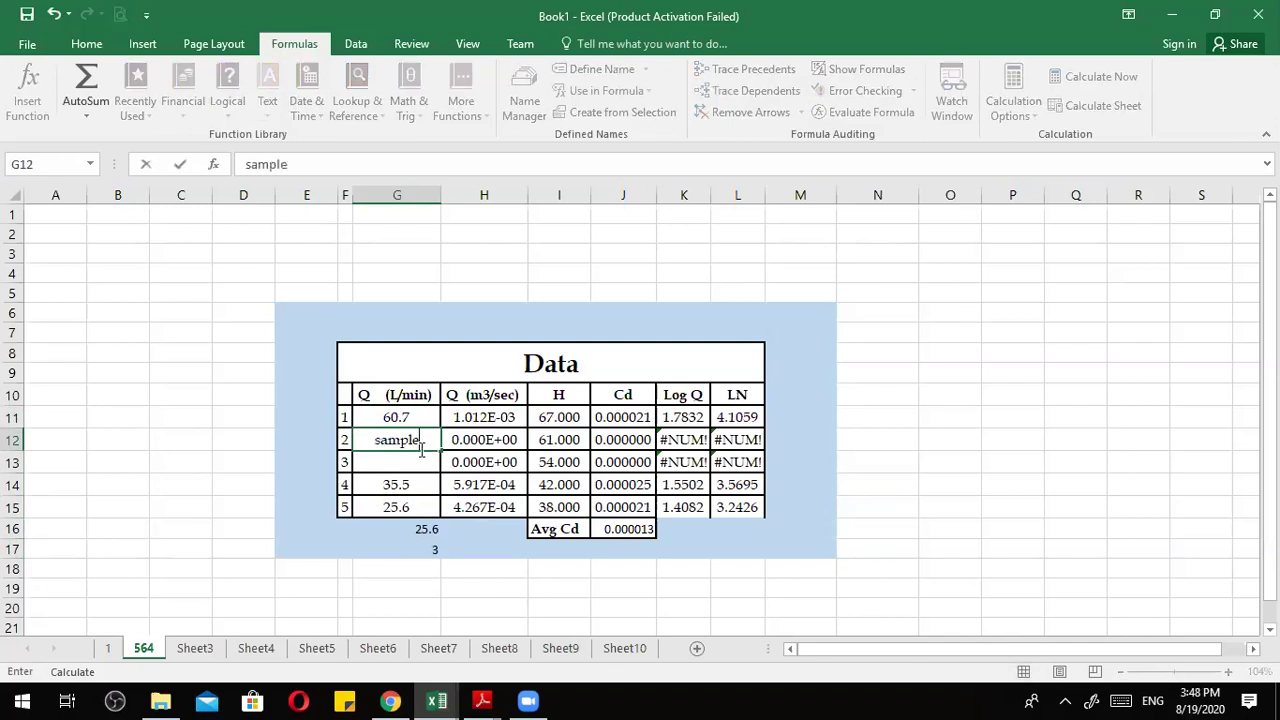
left_click(474, 528)
left_click(396, 440)
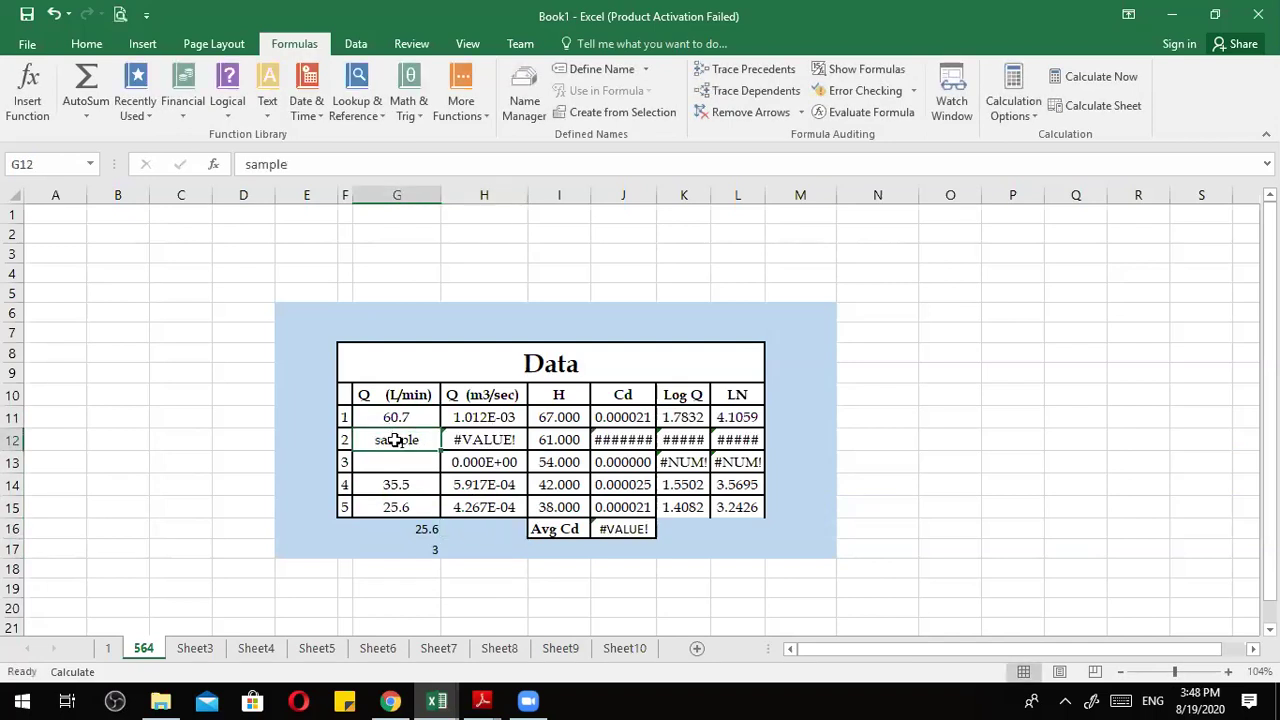
left_click_drag(393, 420, 395, 490)
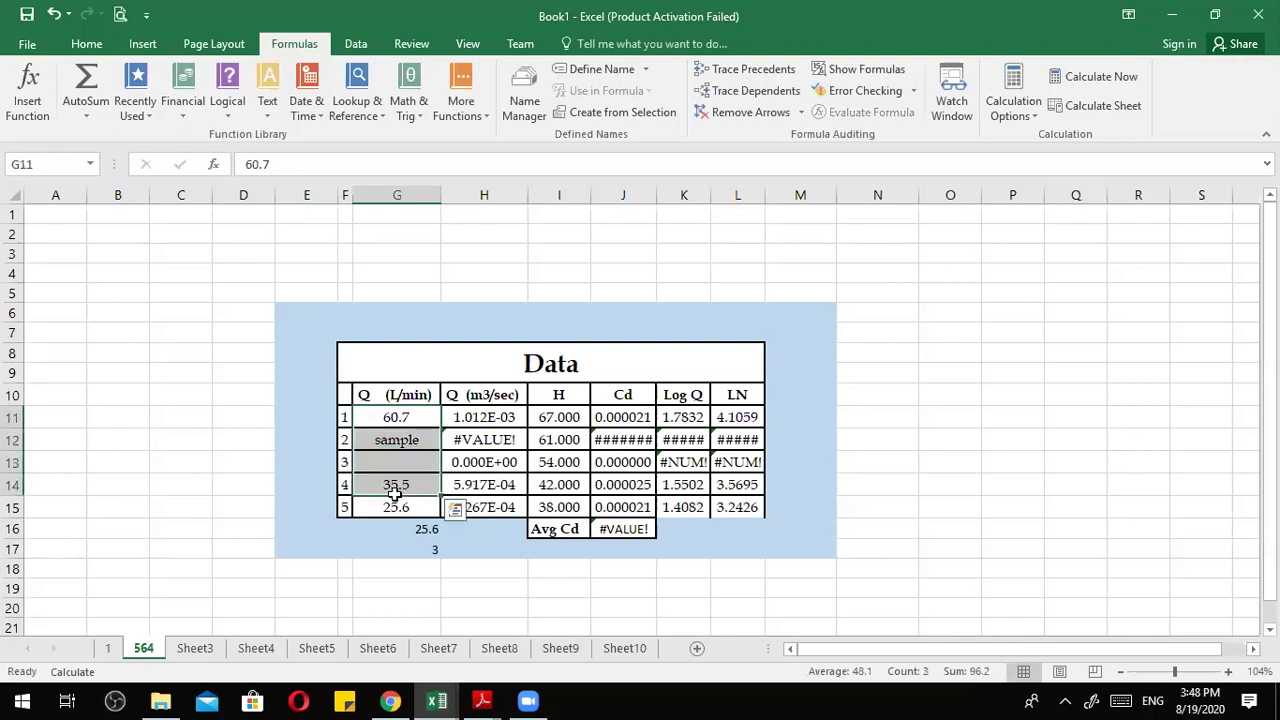
Undo the recent edits back to the MAX formula in cell G16, and delete that formula.
key("ctrl+z")
key("ctrl+z")
key("ctrl+z")
key("ctrl+z")
key("ctrl+z")
key("ctrl+z")
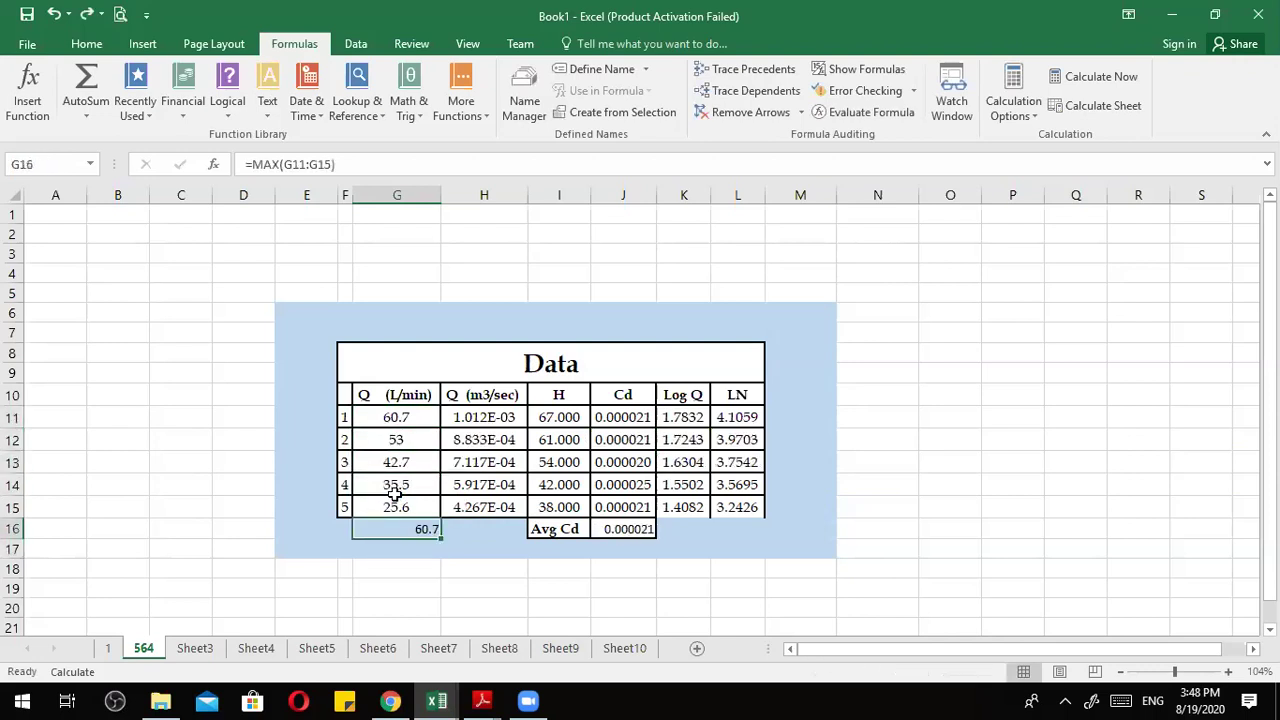
key("Delete")
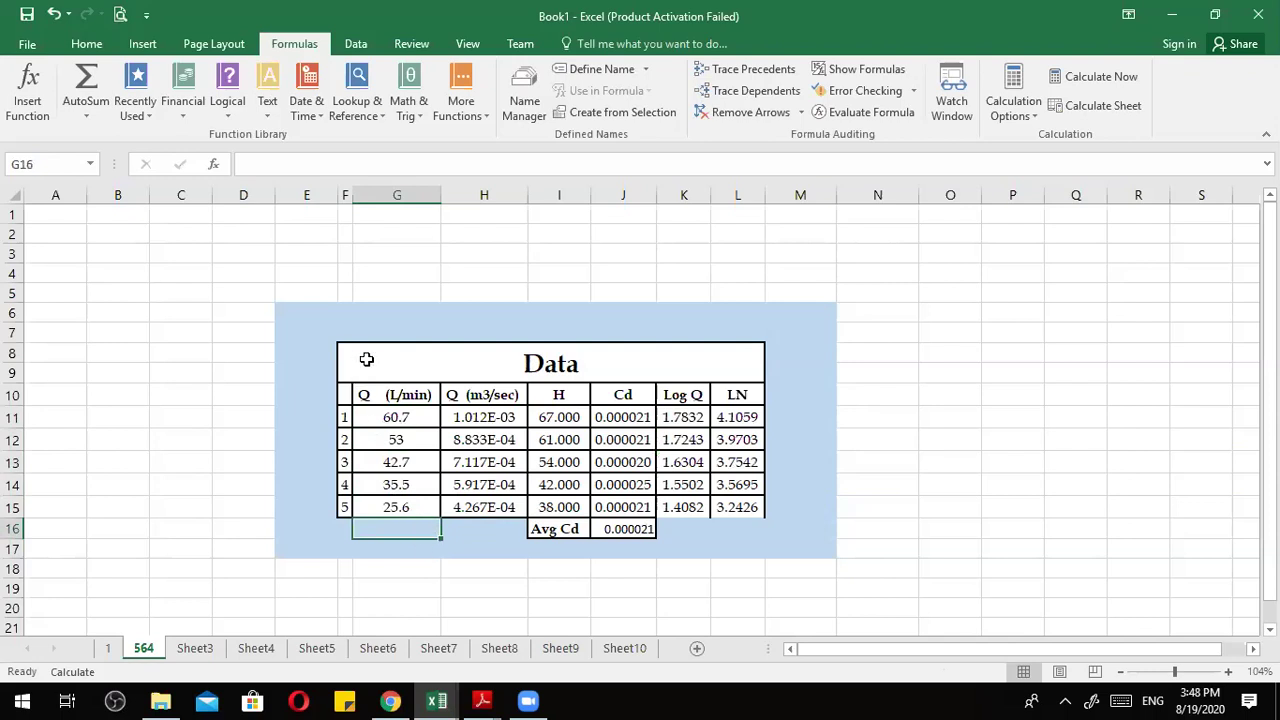
left_click(385, 563)
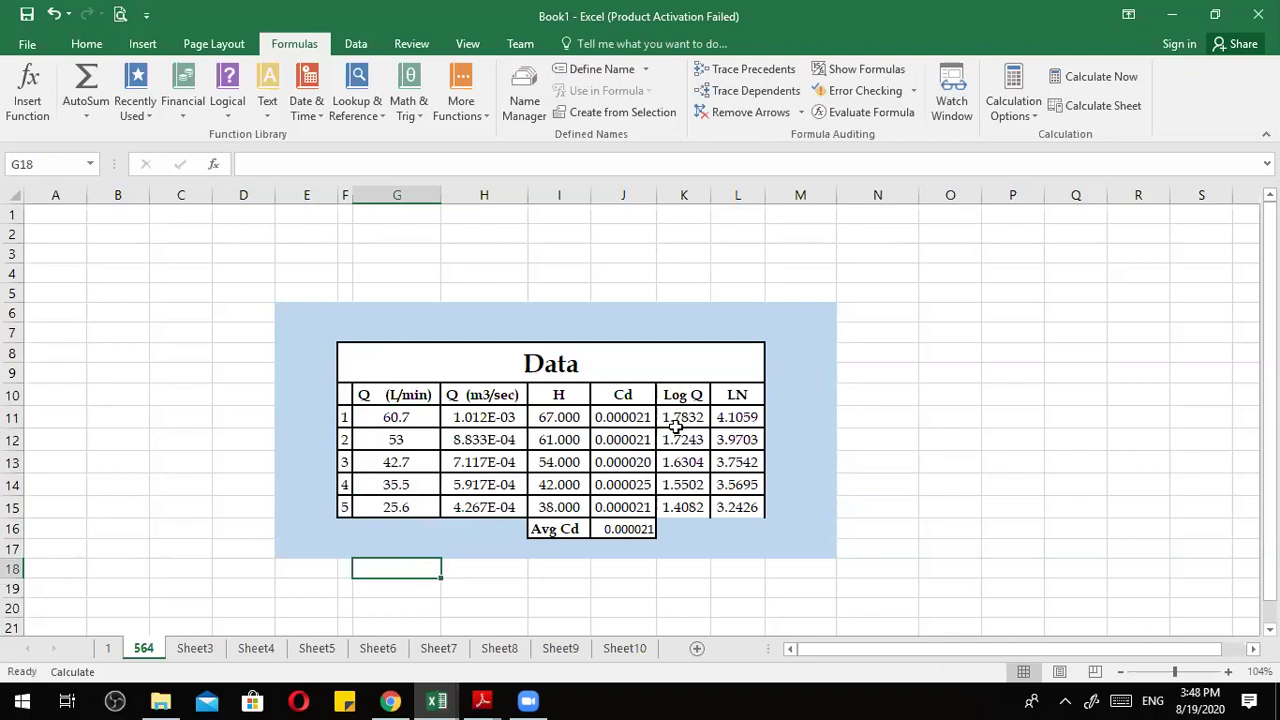
Begin an IF formula in cell M11 with the logical test G11>50.
left_click(541, 417)
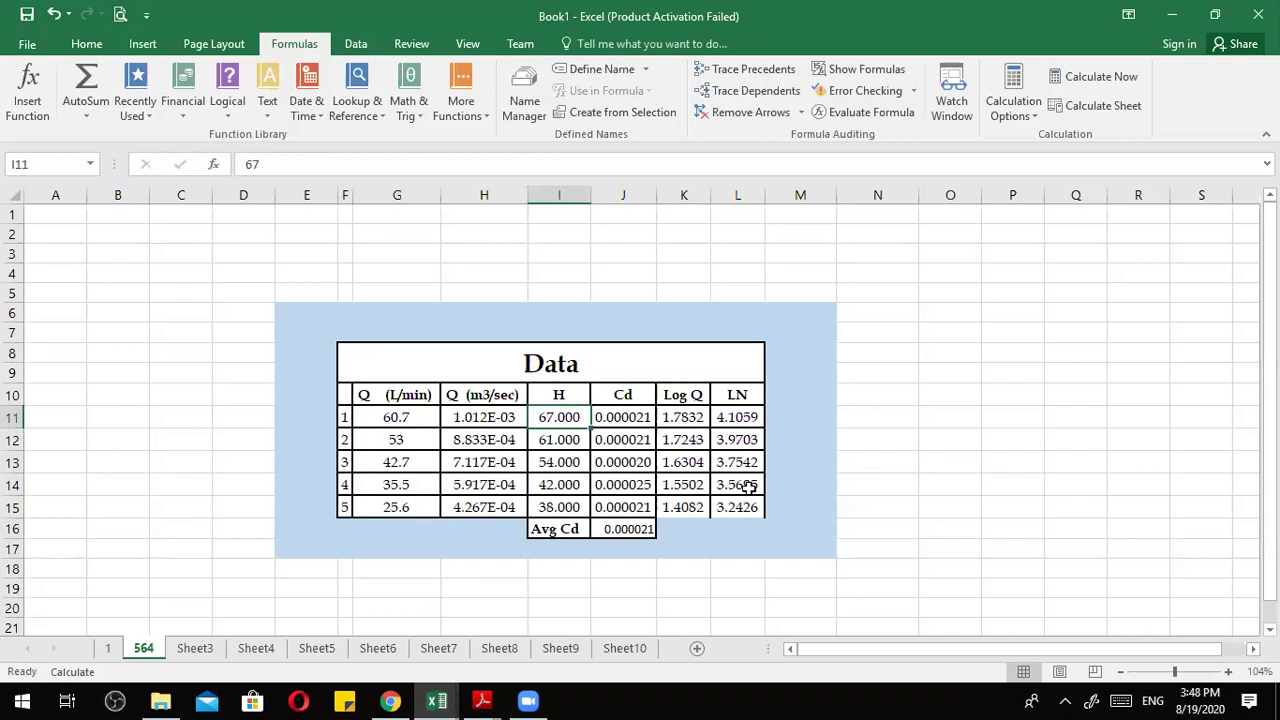
left_click(791, 417)
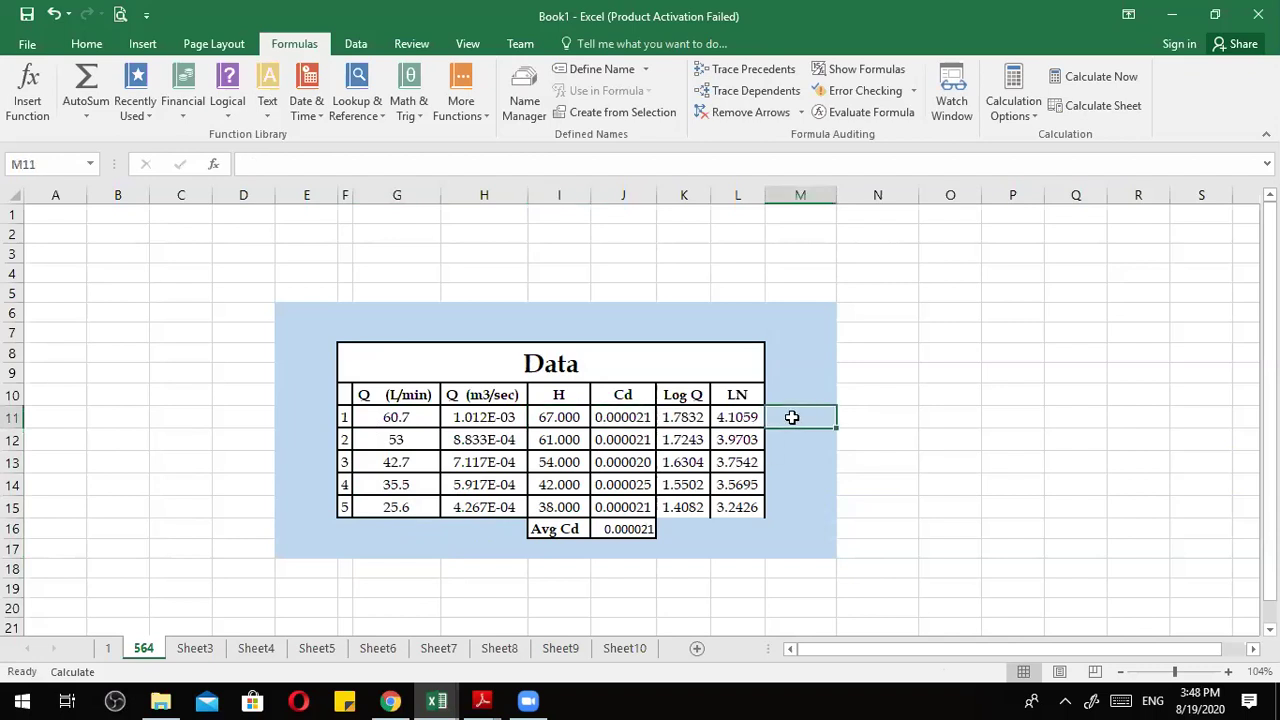
type("=if")
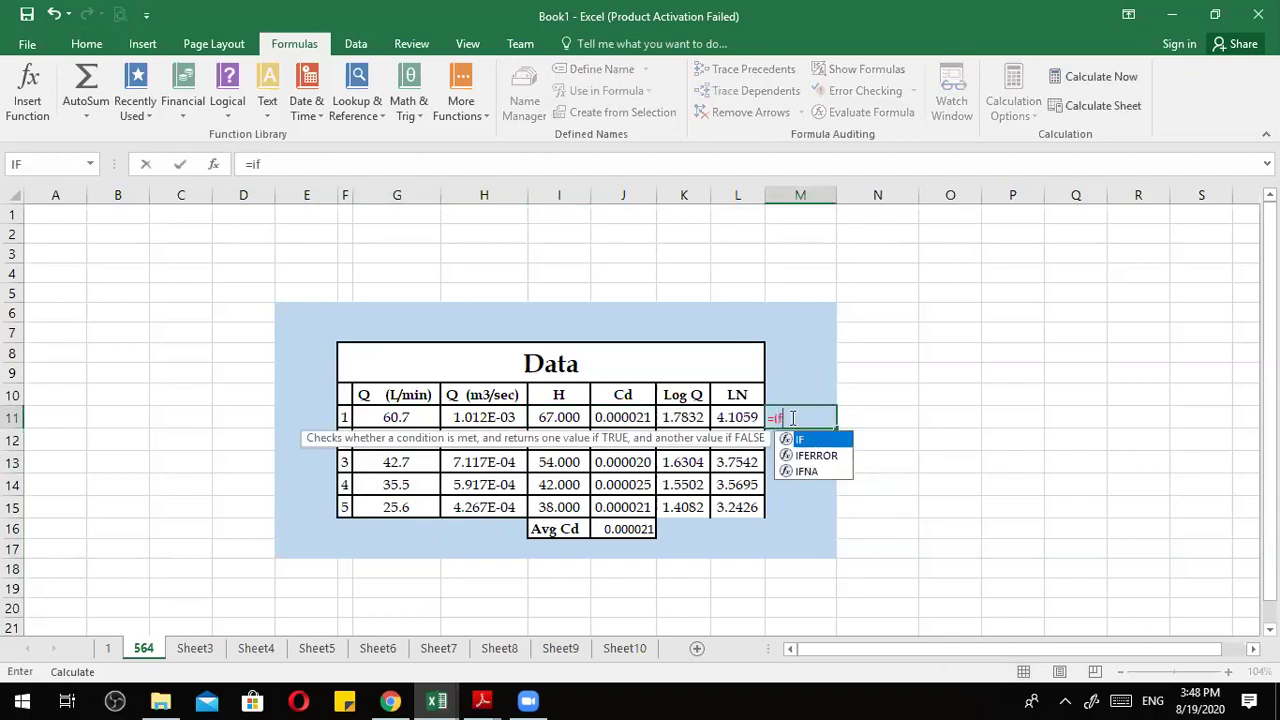
double_click(808, 443)
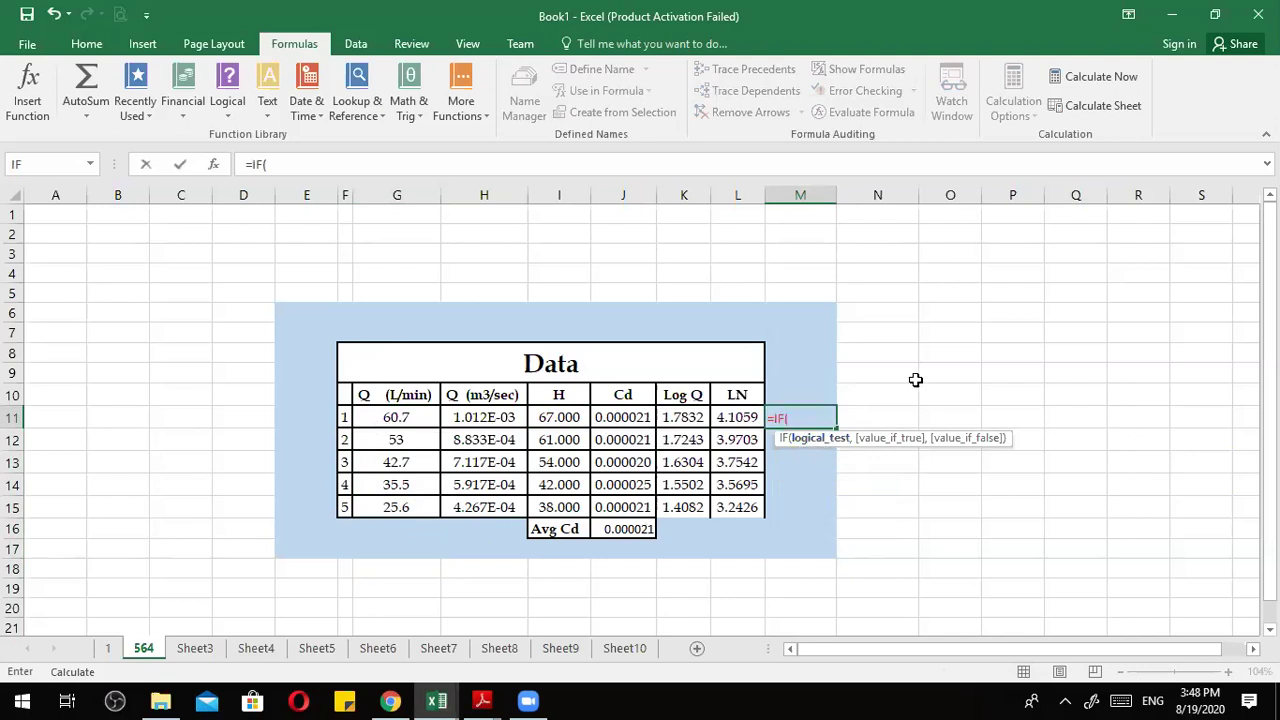
scroll(823, 437, "right", 2)
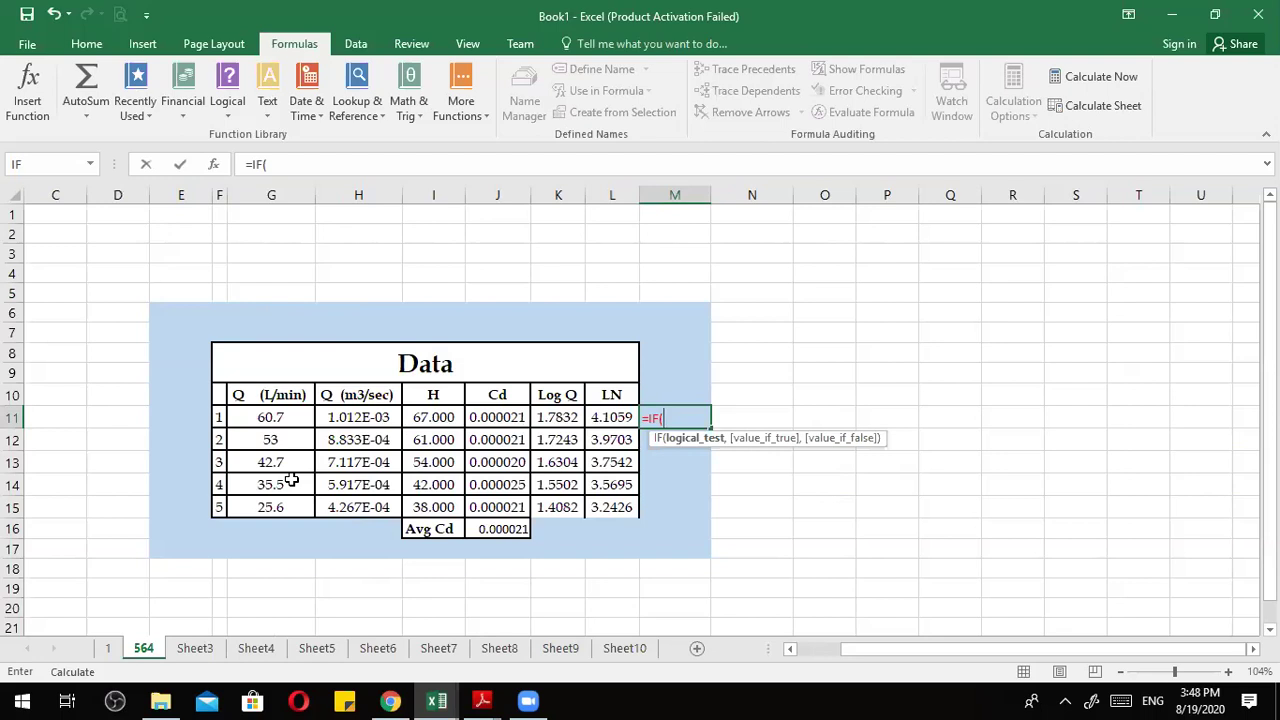
left_click(263, 417)
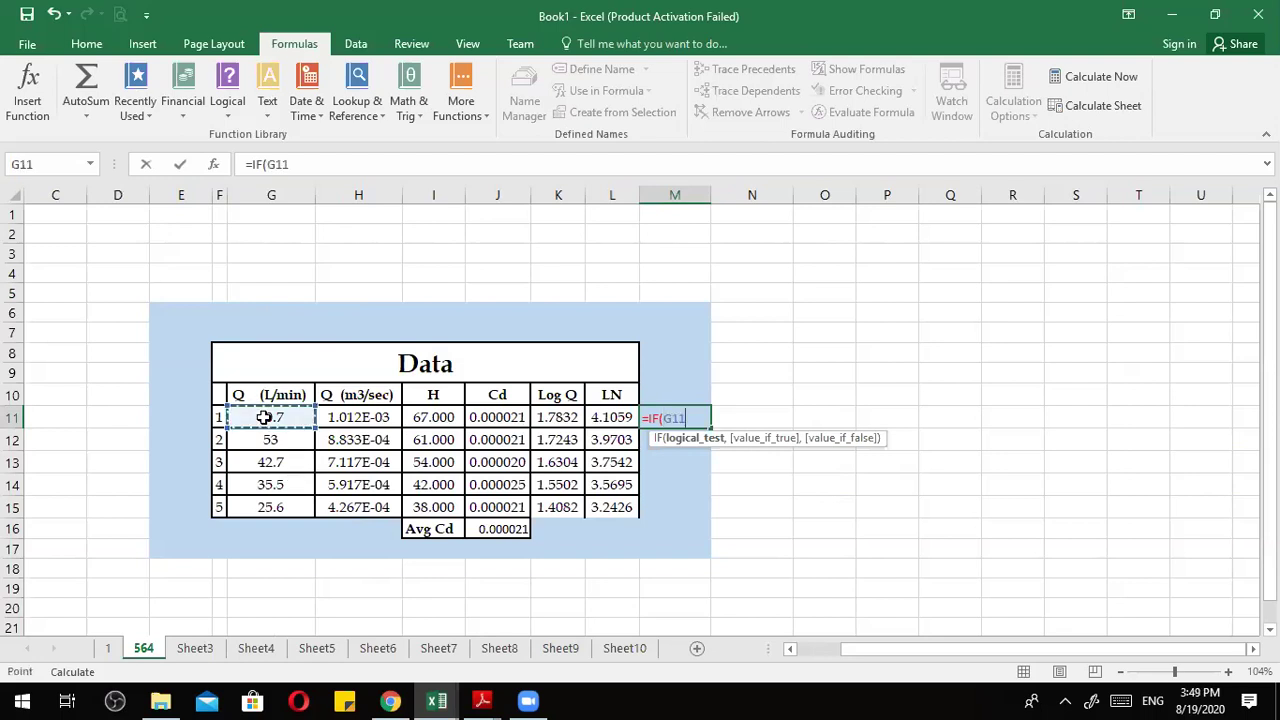
type(">50")
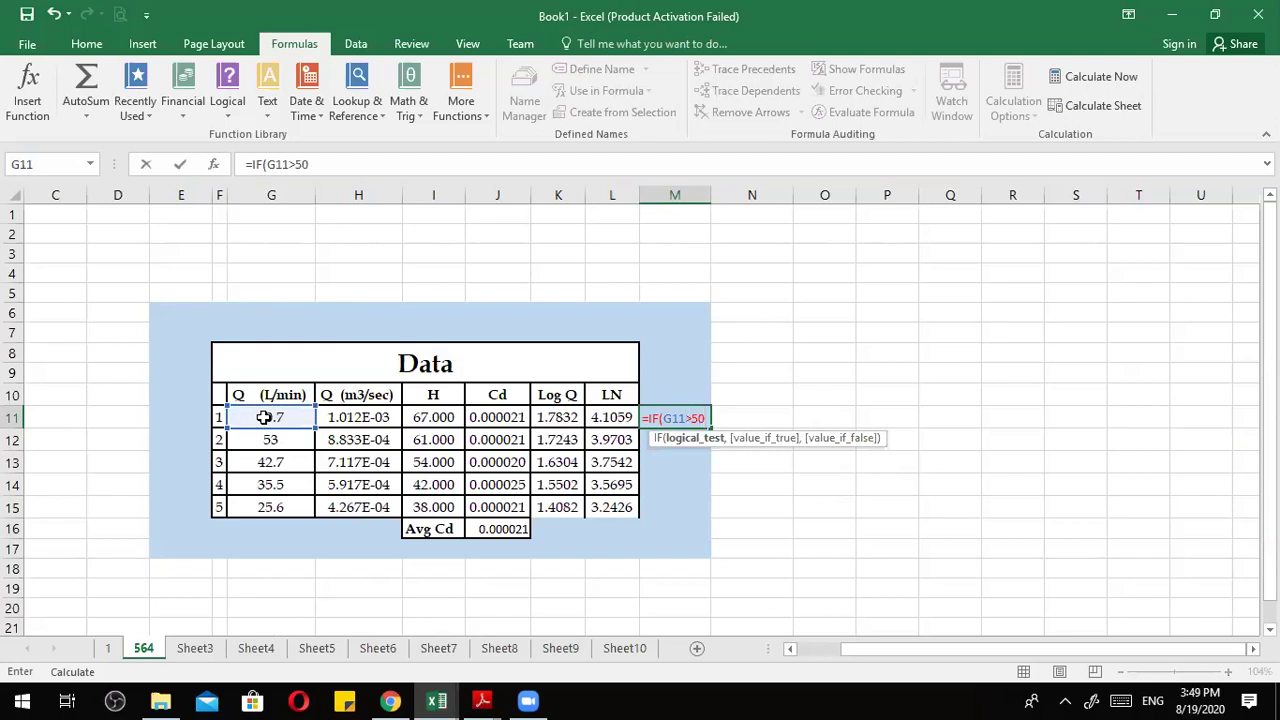
type(",")
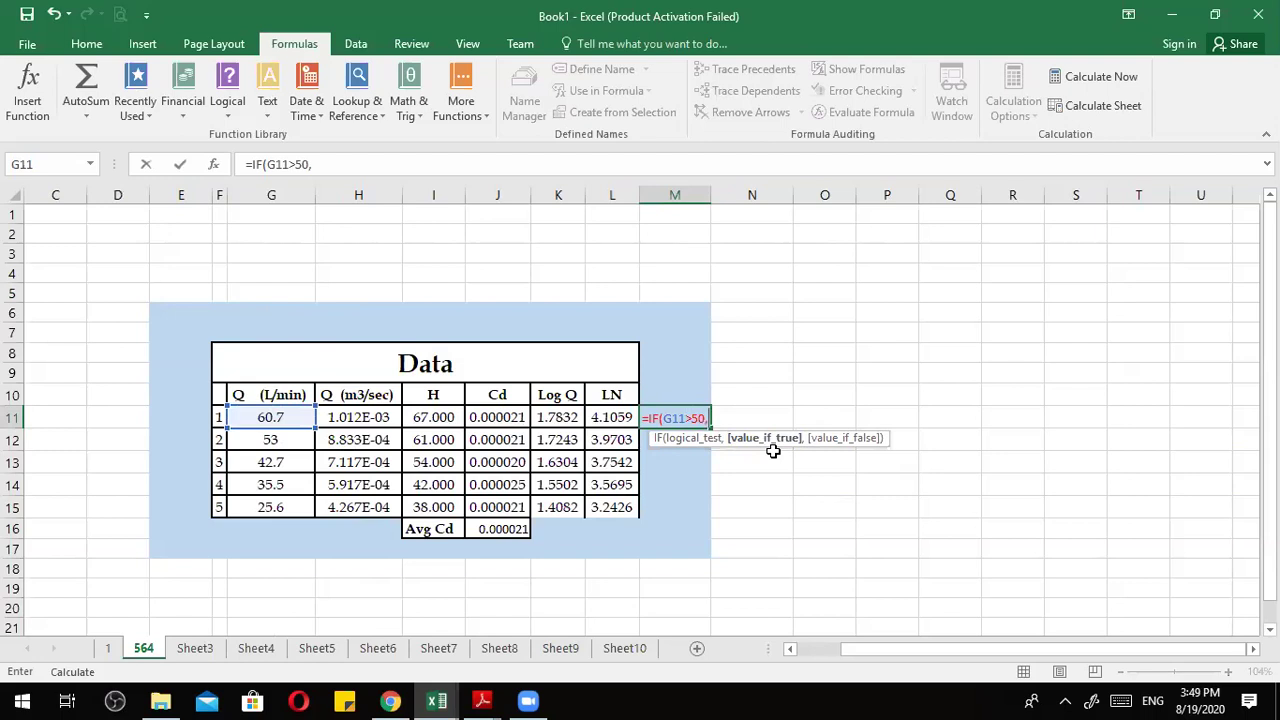
type("20+5")
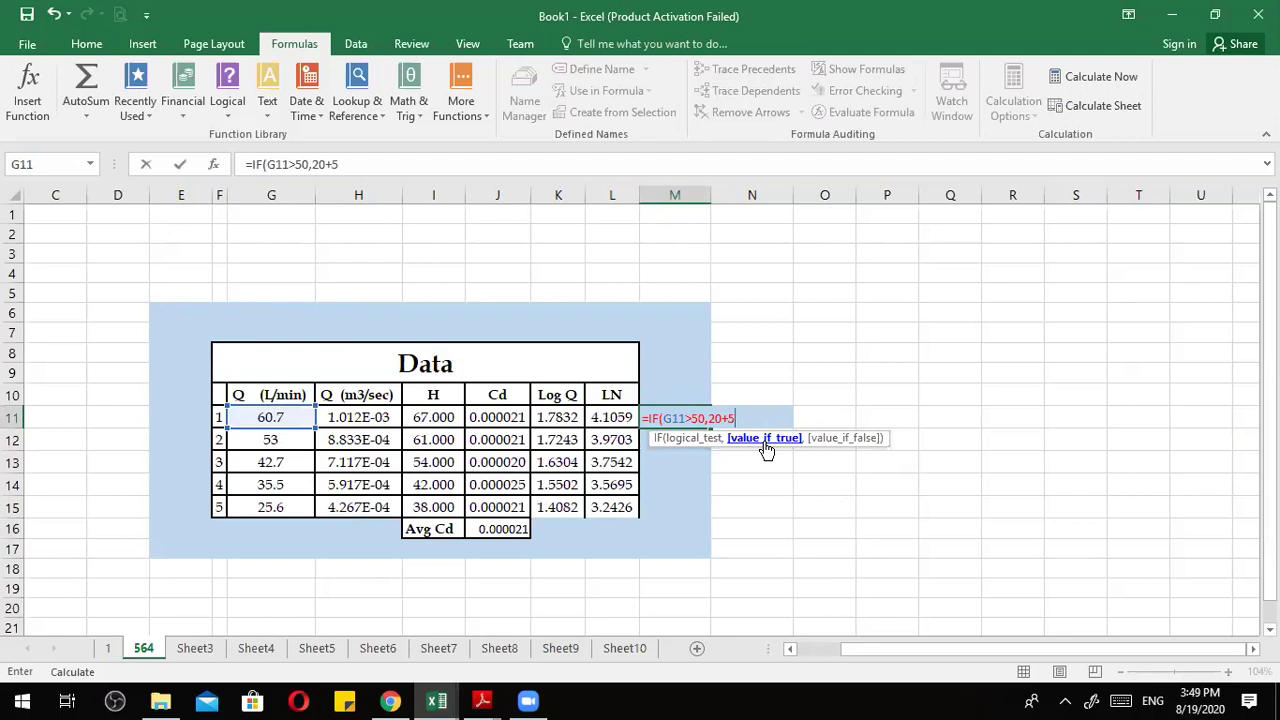
key("BackSpace")
key("BackSpace")
key("BackSpace")
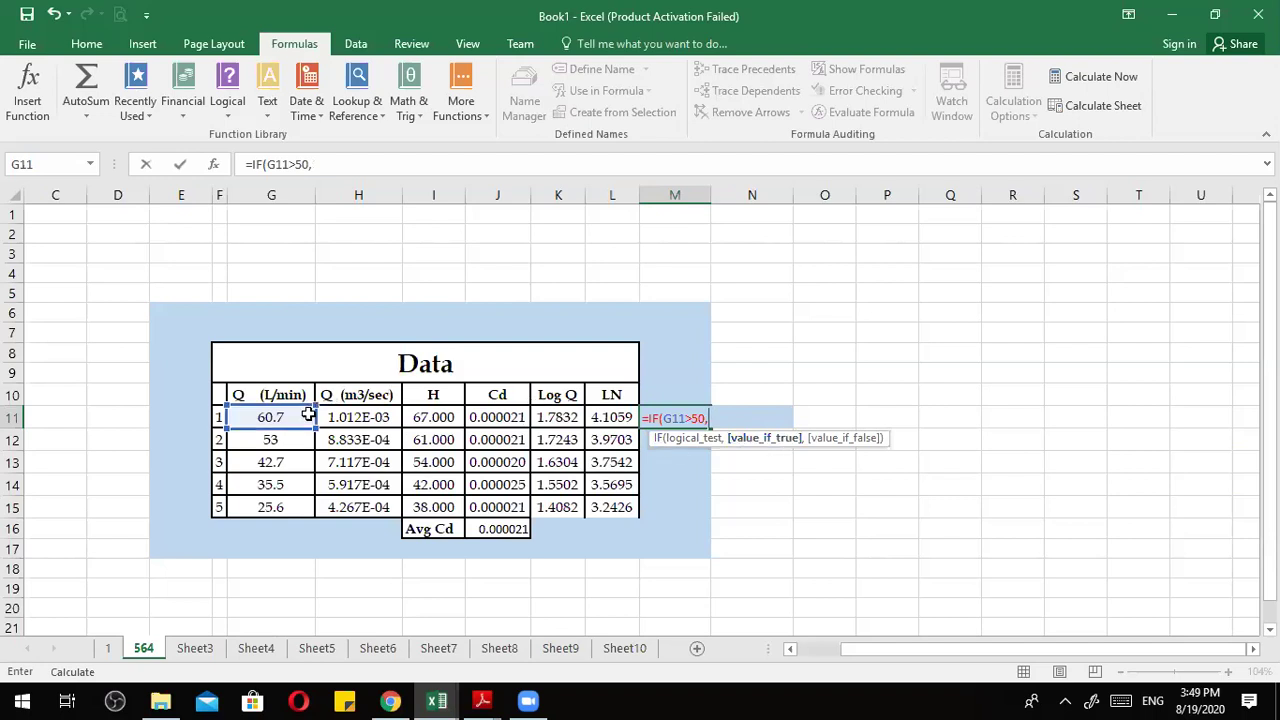
Set the IF formula's value-if-true argument in cell M11 to G11+1.
left_click(278, 420)
type("+1")
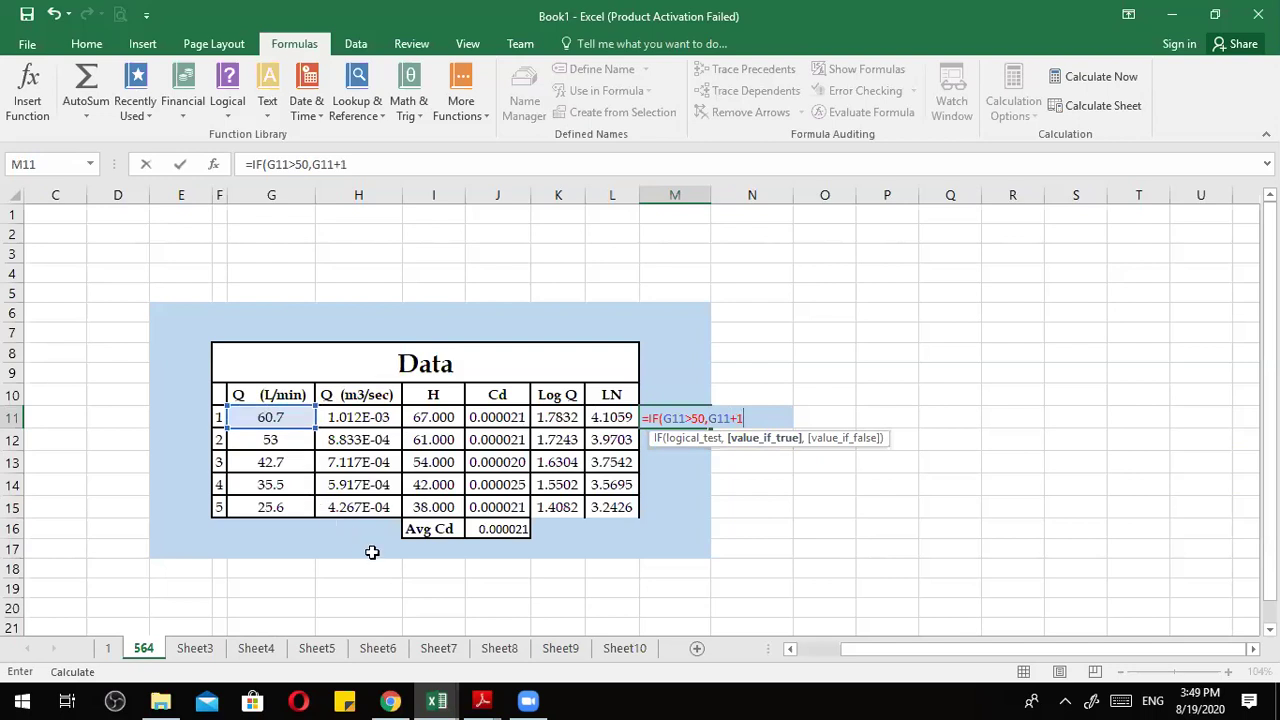
type(",")
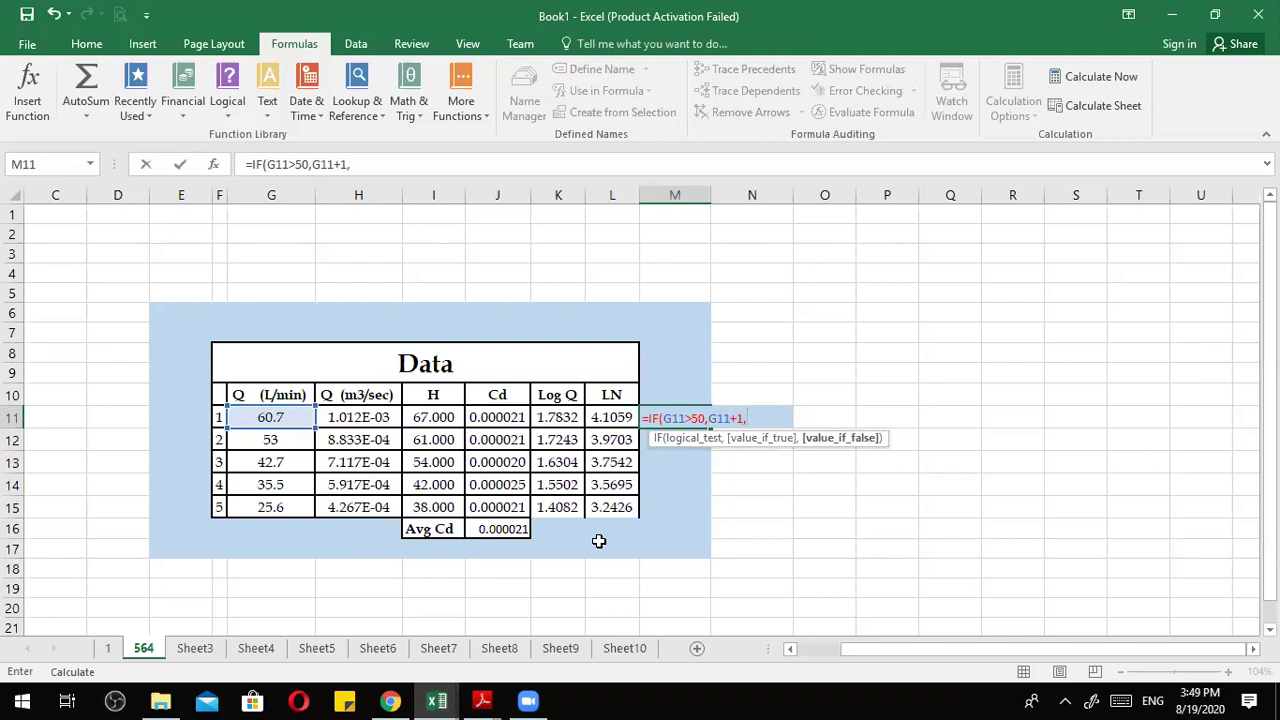
left_click(260, 417)
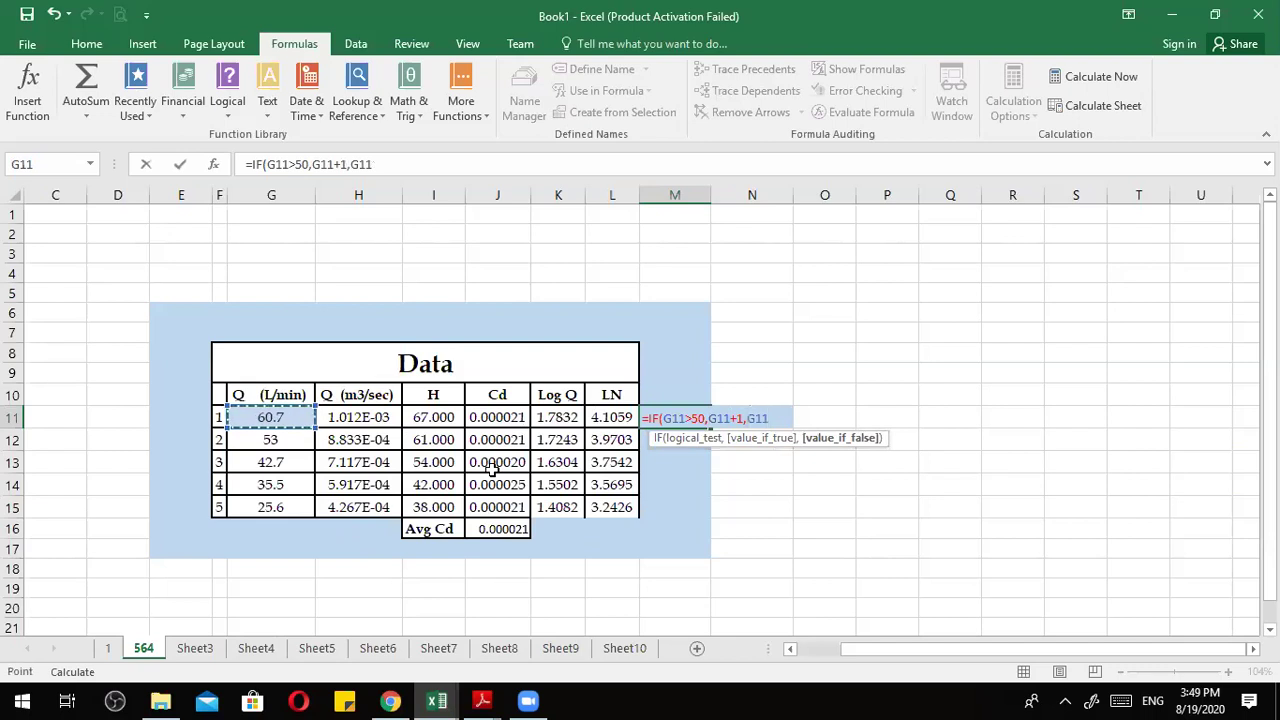
key("ctrl+Up")
key("ctrl+Up")
key("BackSpace")
key("BackSpace")
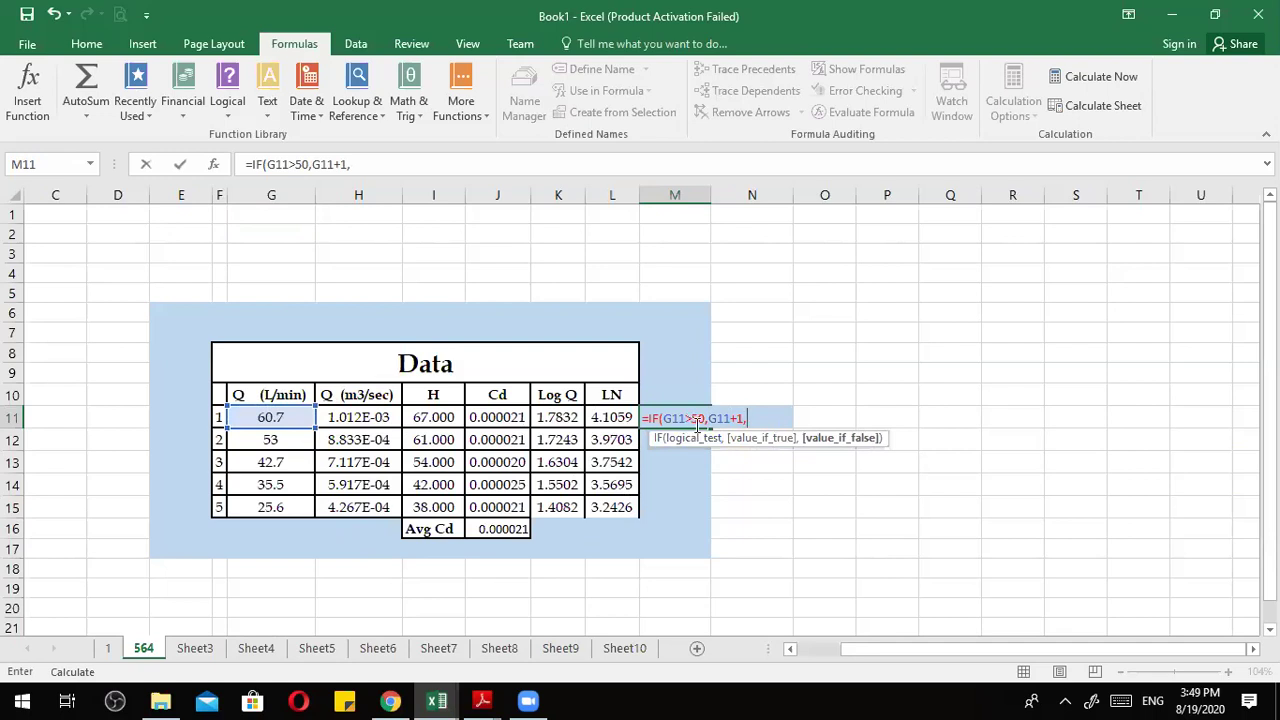
Finish the formula in cell M11 as =IF(G11>50,G11+1,10) and compare it with the Q value in G11.
type("10")
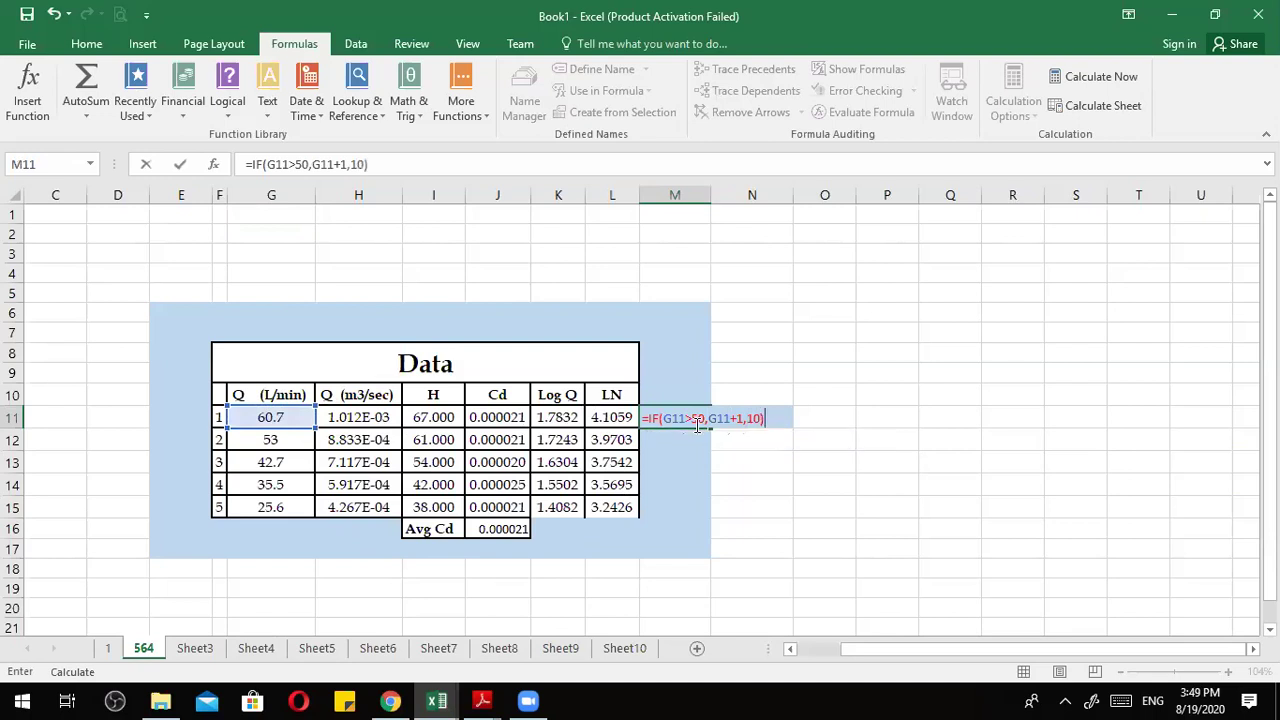
key("Return")
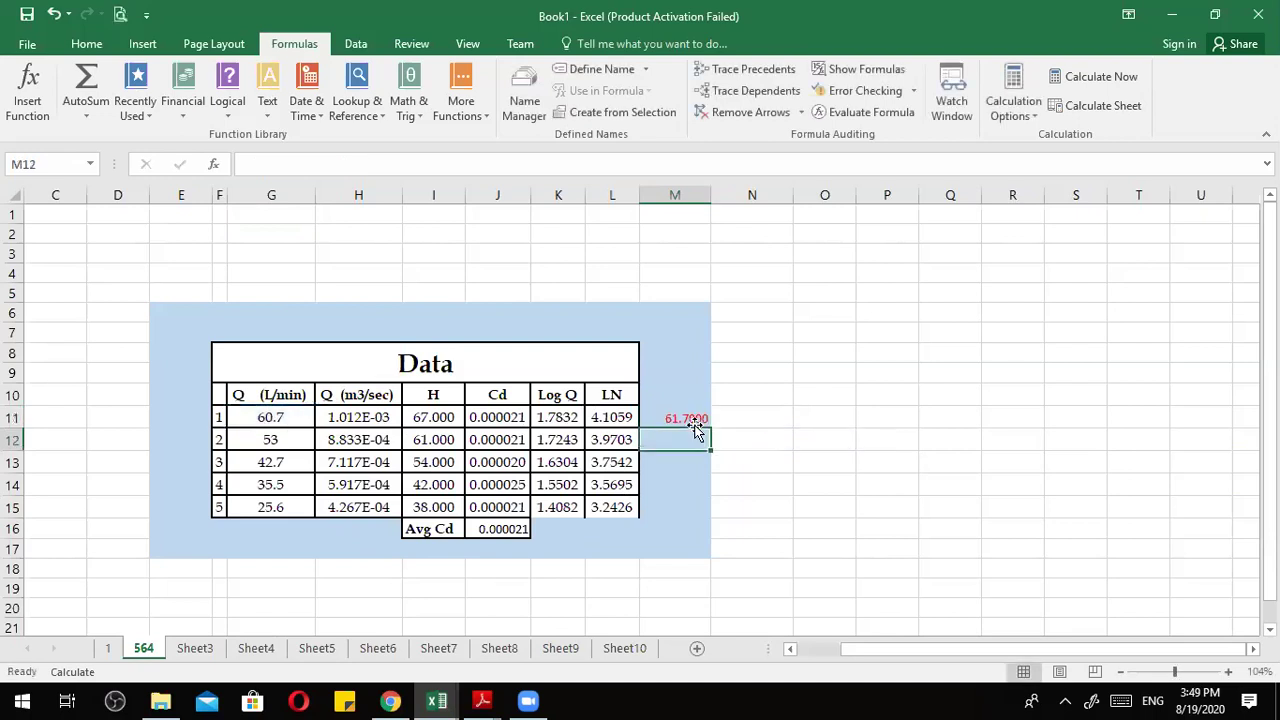
left_click(293, 418)
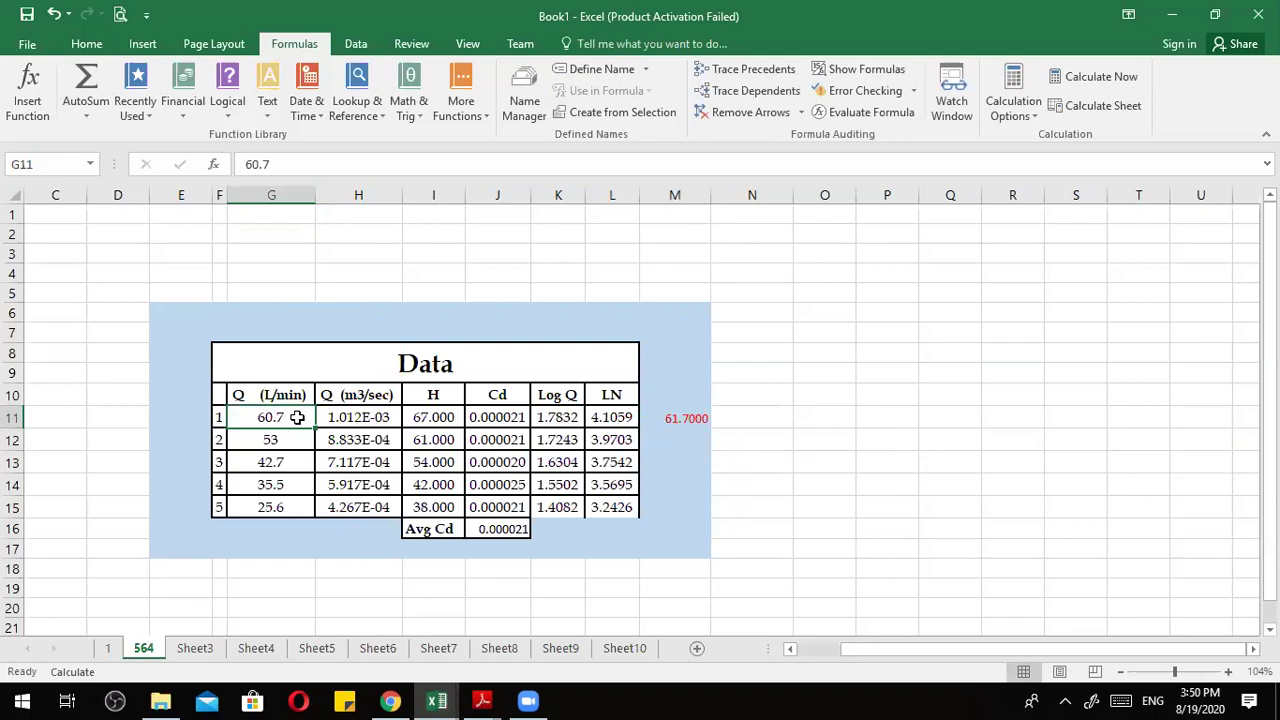
left_click(702, 419)
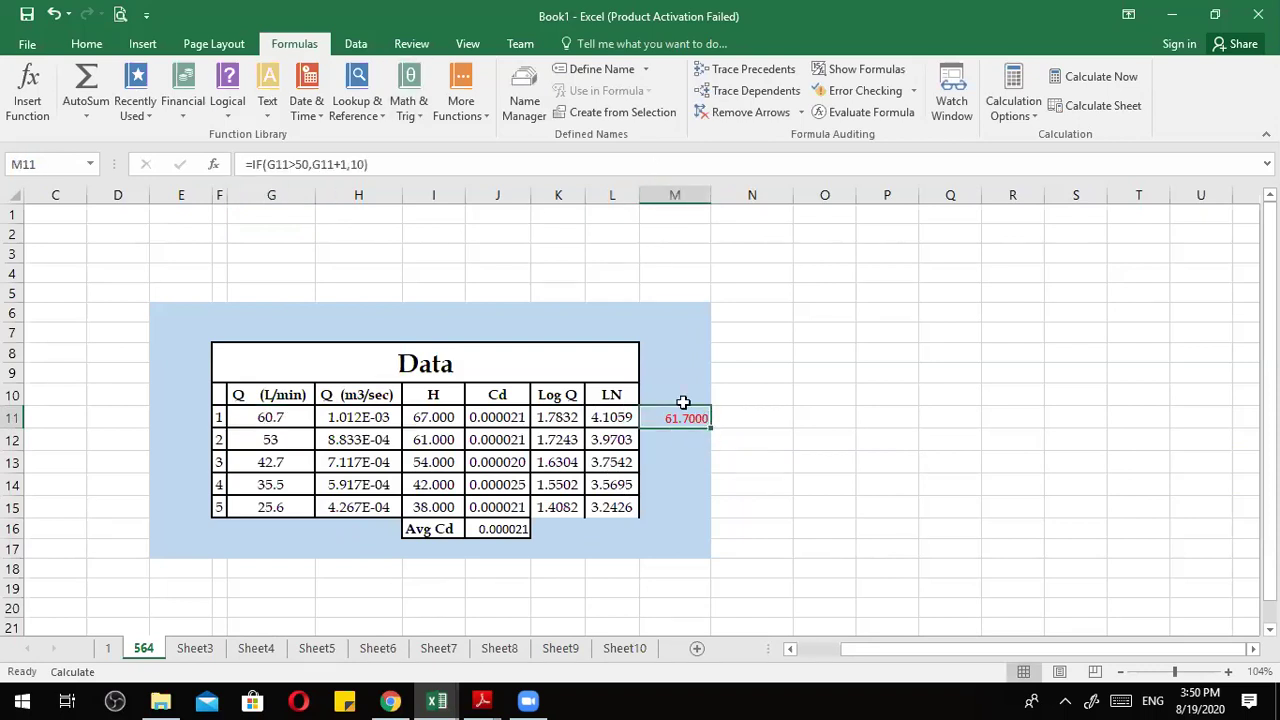
Format cells M11:M15 to one decimal place and fill the IF formula from M11 down to M15.
left_click_drag(691, 425, 674, 508)
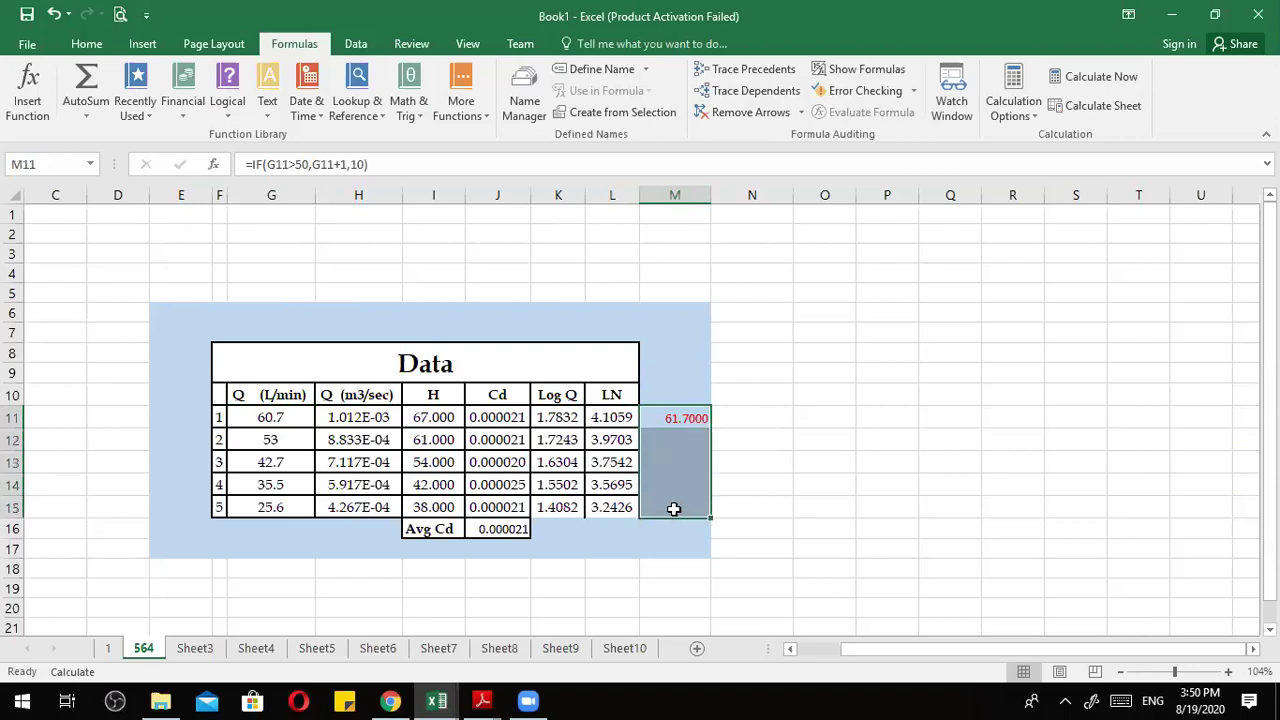
left_click(100, 42)
left_click(735, 106)
left_click(735, 106)
left_click(735, 106)
left_click(663, 420)
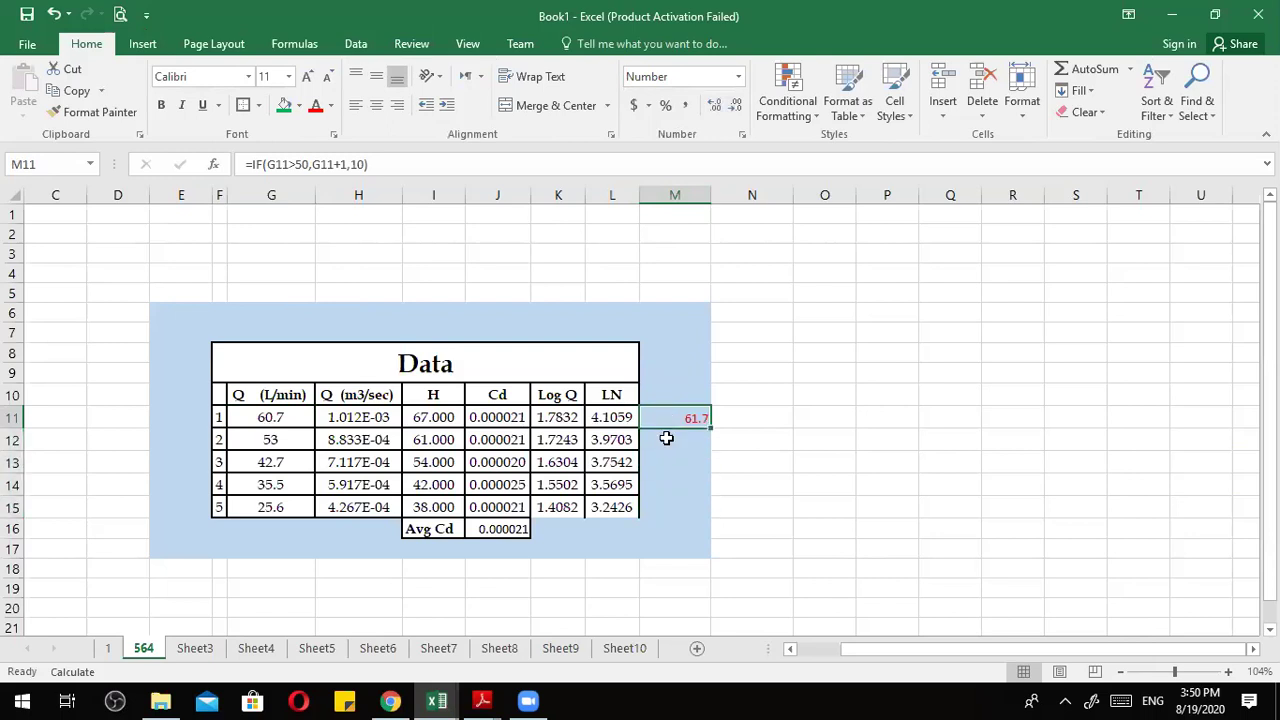
left_click_drag(710, 426, 710, 519)
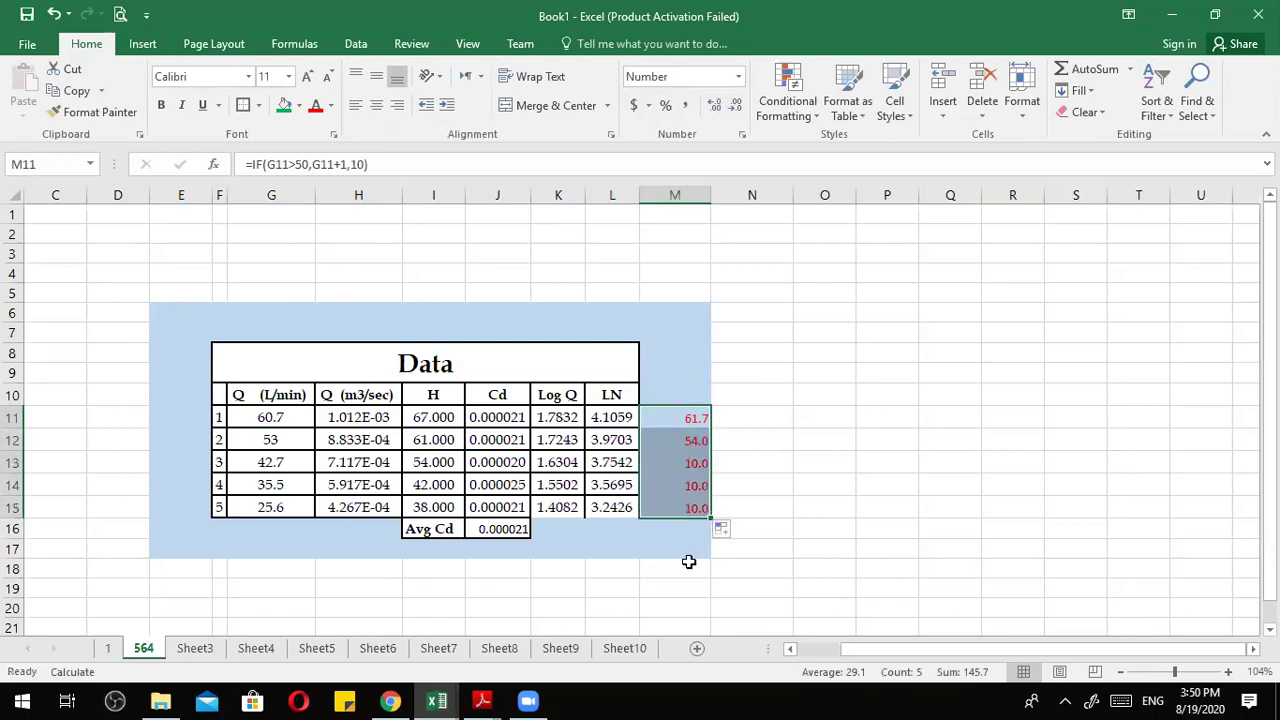
Compare the Q values in rows 12 to 15 with their IF results in column M.
left_click(689, 562)
left_click(275, 443)
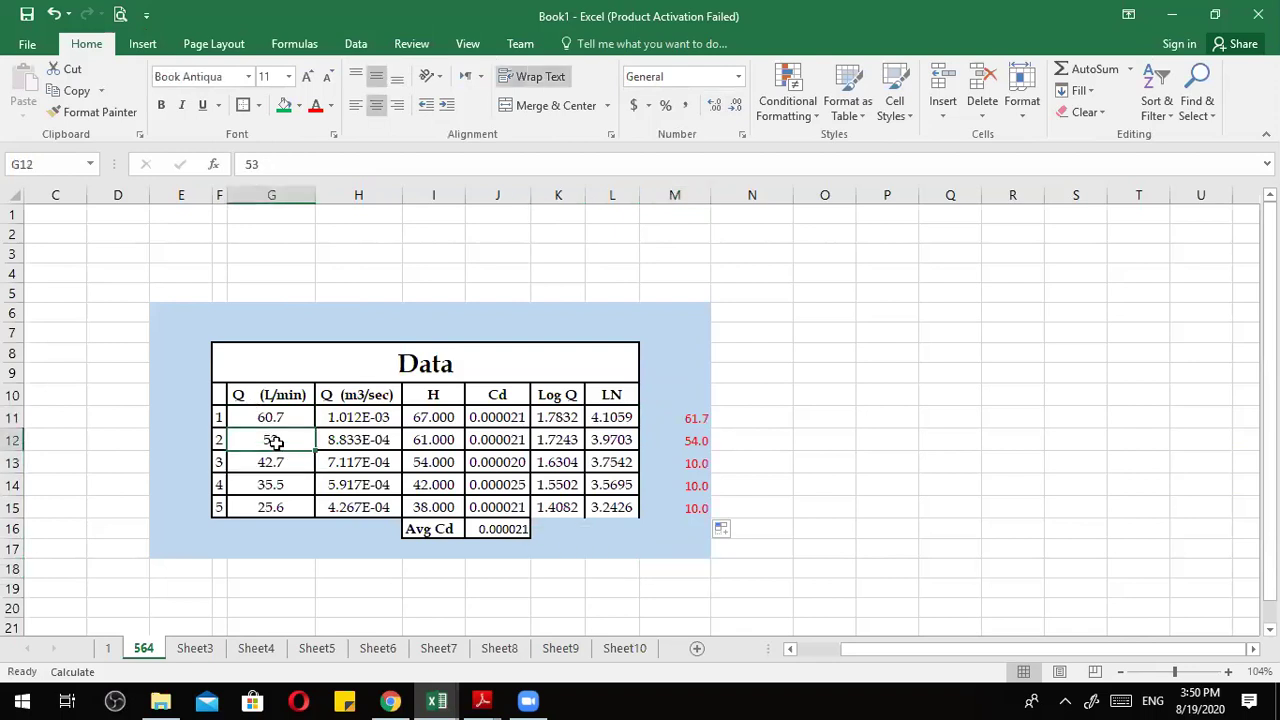
left_click_drag(275, 443, 708, 450)
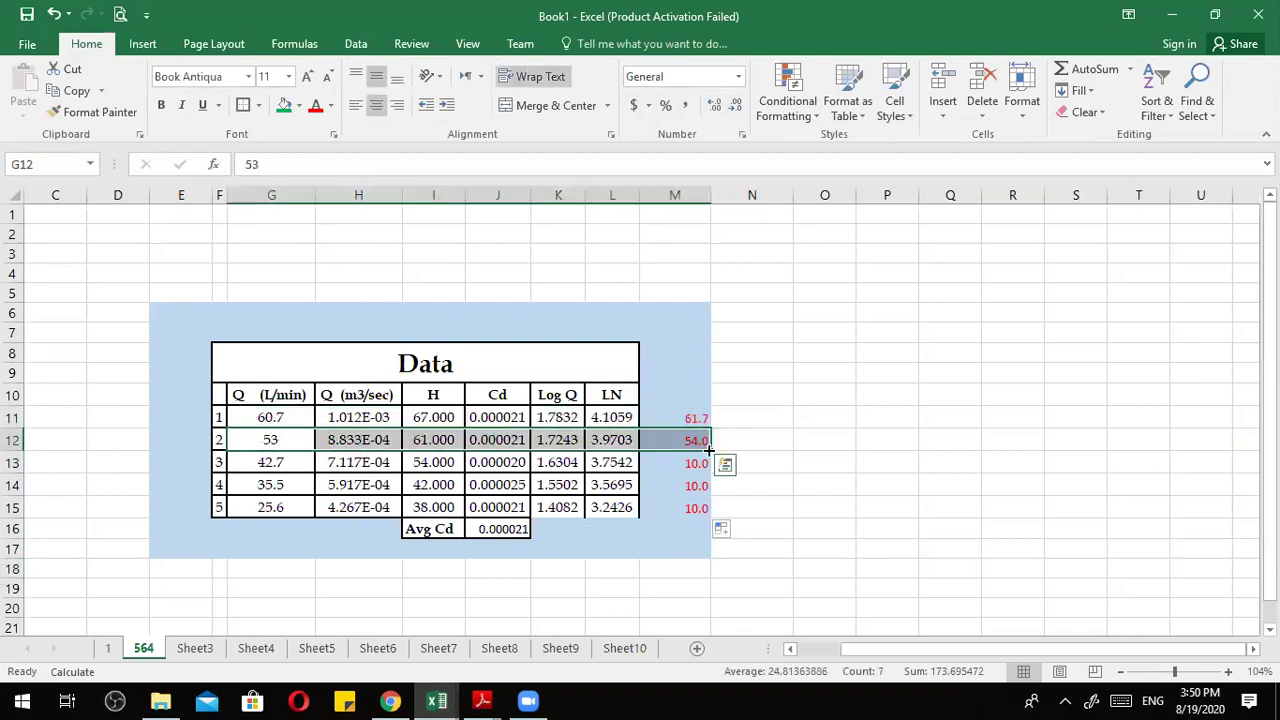
left_click_drag(300, 460, 676, 530)
left_click(686, 548)
left_click_drag(689, 462, 680, 515)
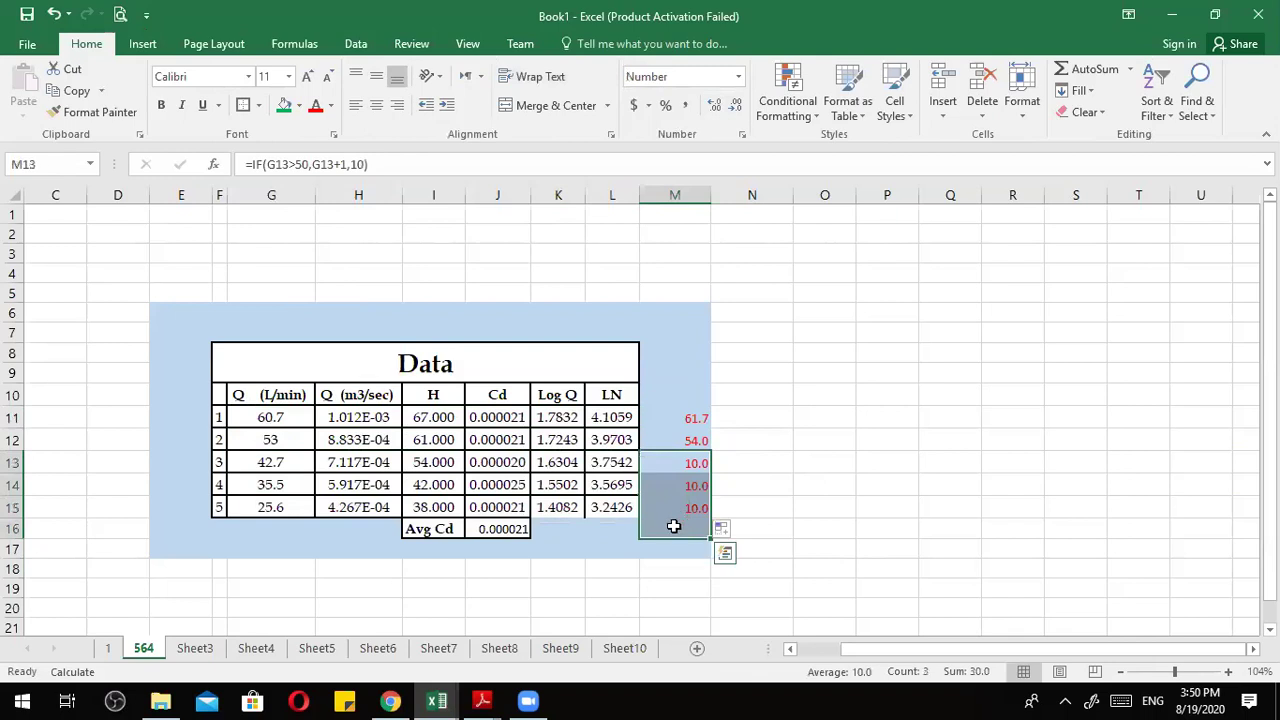
Replace the logical test G13>50 in cell M13's IF formula with 0.
left_click(350, 164)
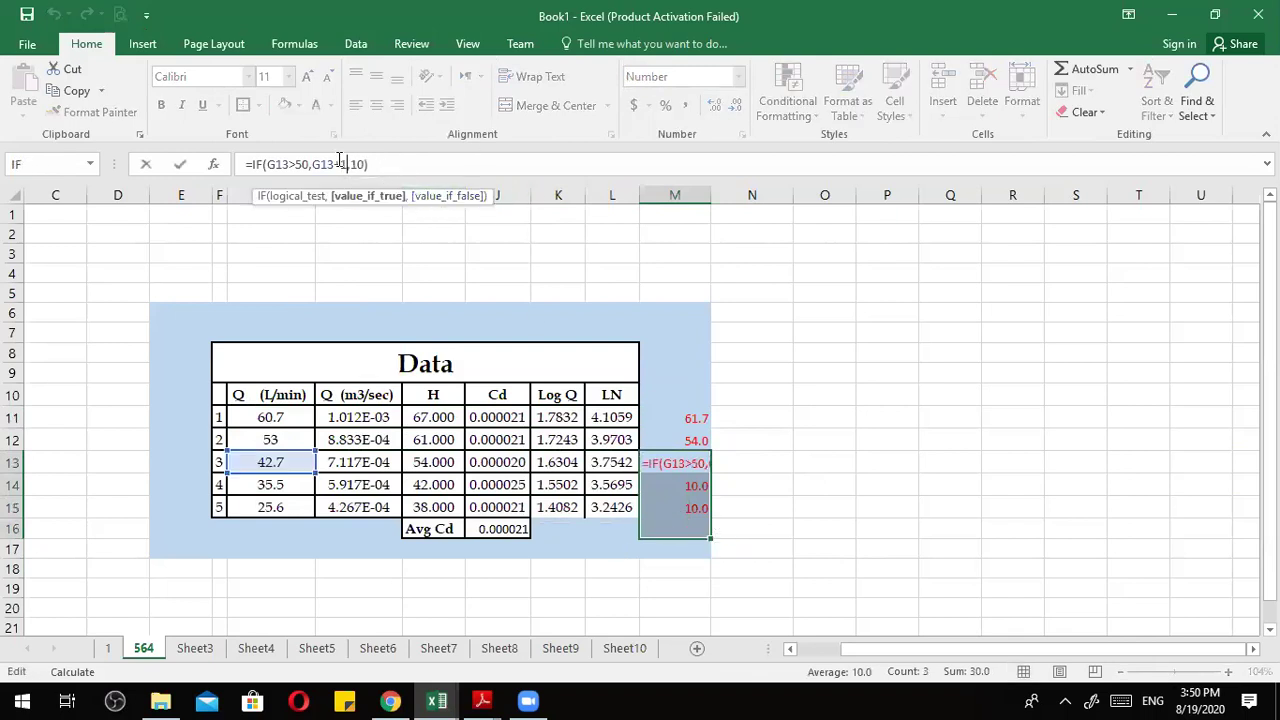
left_click_drag(338, 164, 307, 160)
left_click(268, 164)
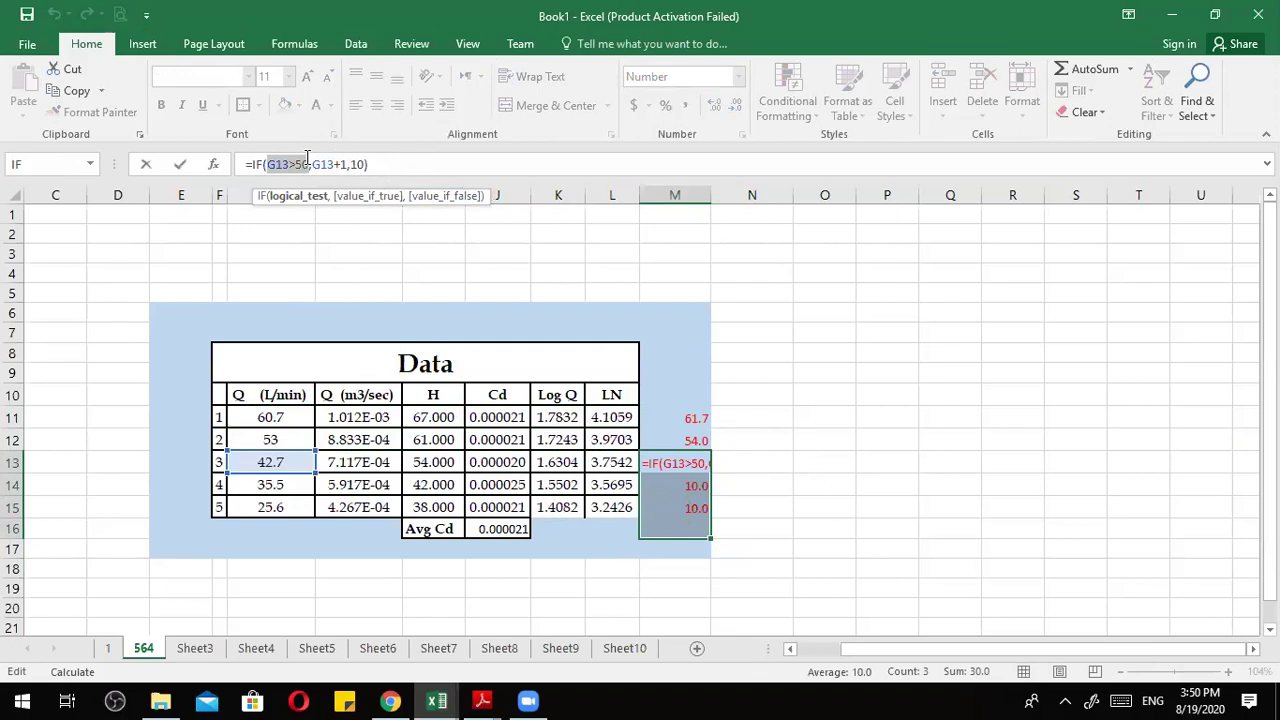
type("0")
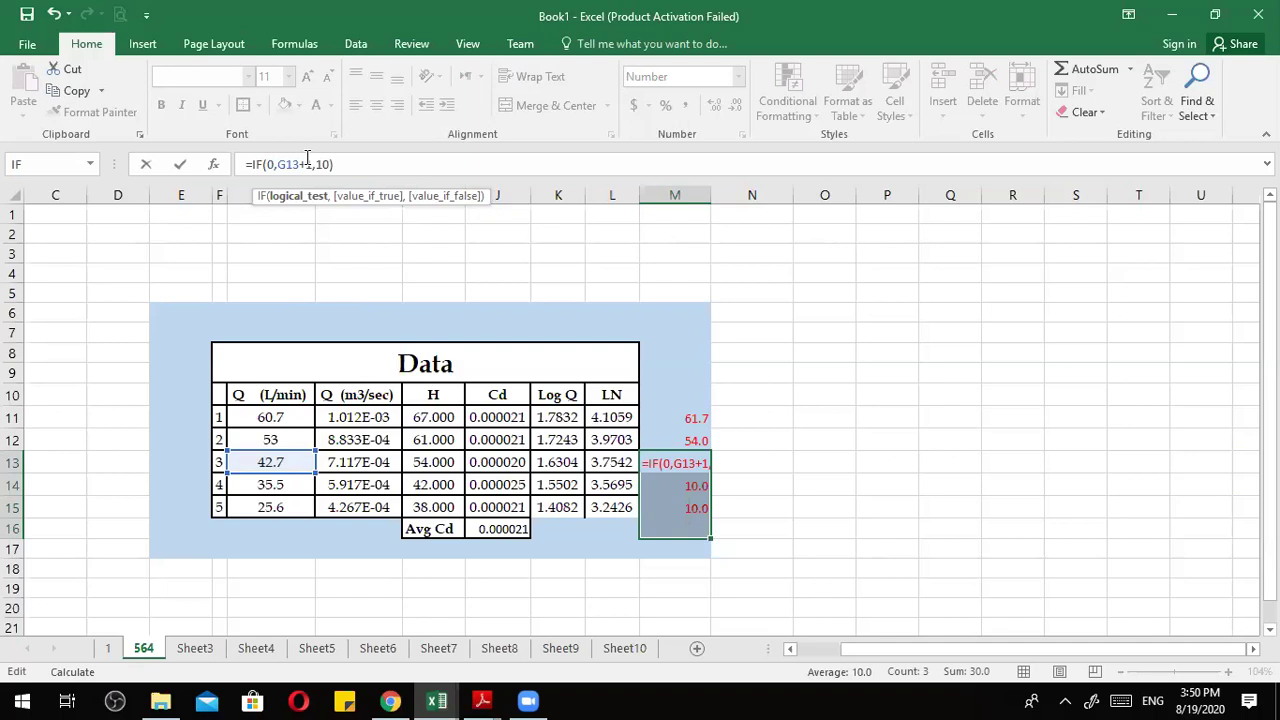
key("Return")
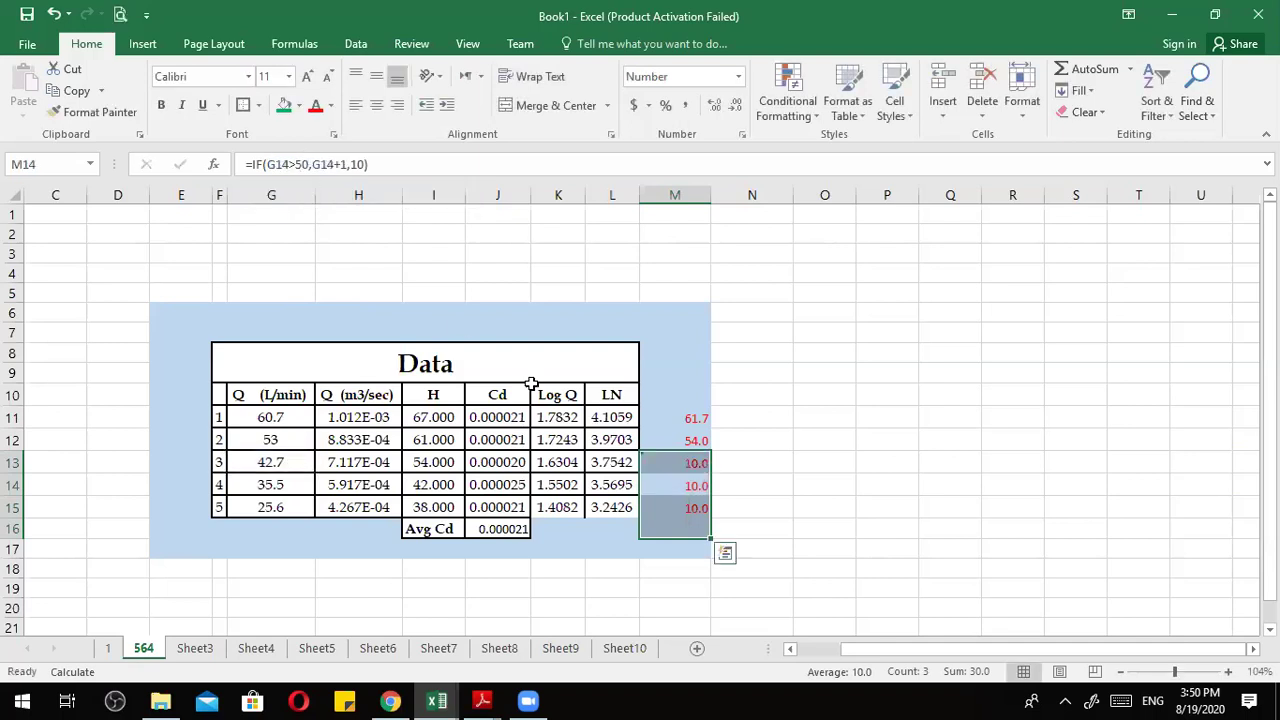
Fill the IF formula from cell M15 upward to M11.
left_click(696, 529)
left_click(696, 509)
left_click_drag(710, 519, 716, 409)
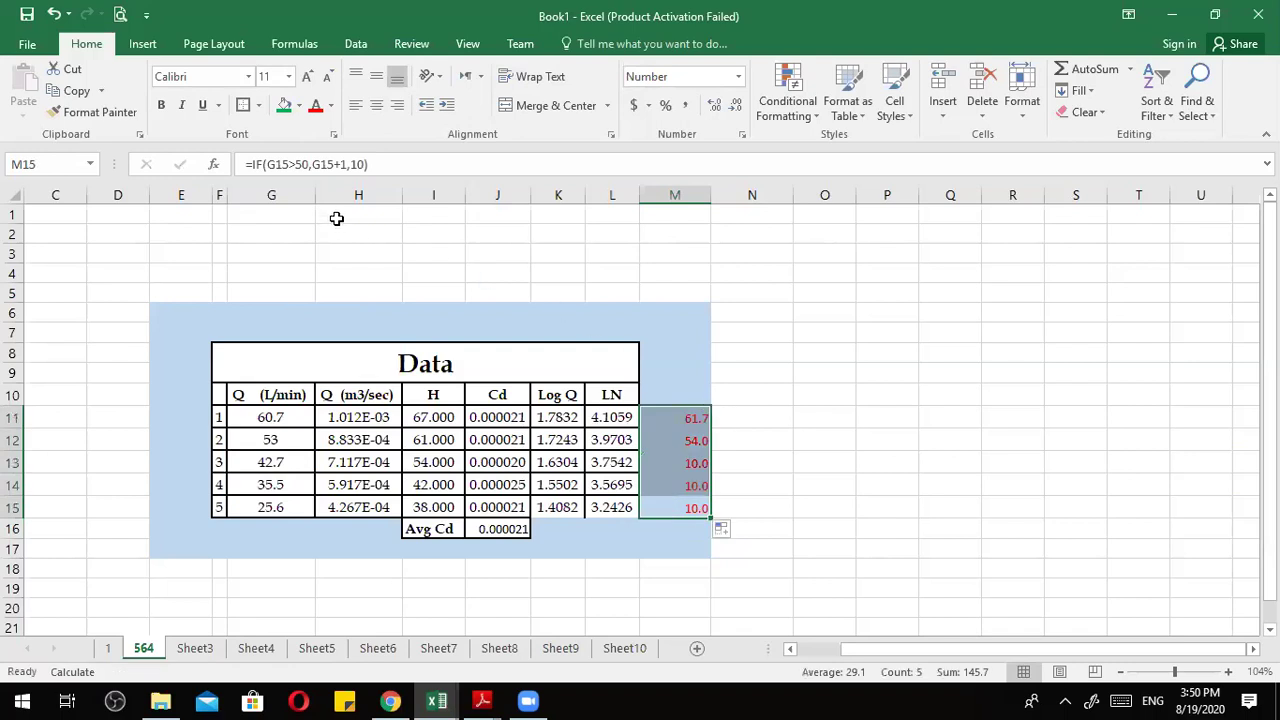
Replace the logical test in cell M15 with 0, making the formula =IF(0,G15+1,10).
left_click(266, 164)
left_click_drag(266, 164, 286, 164)
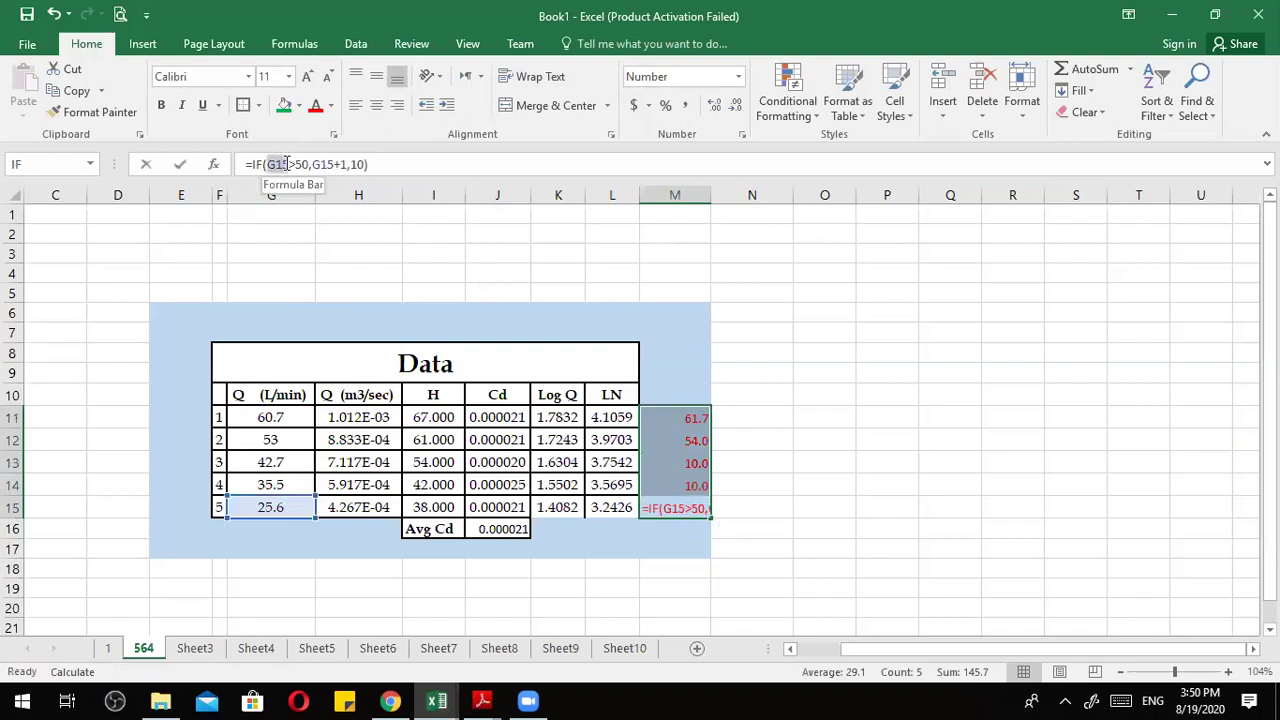
type("0")
key("BackSpace")
type("G15")
key("Return")
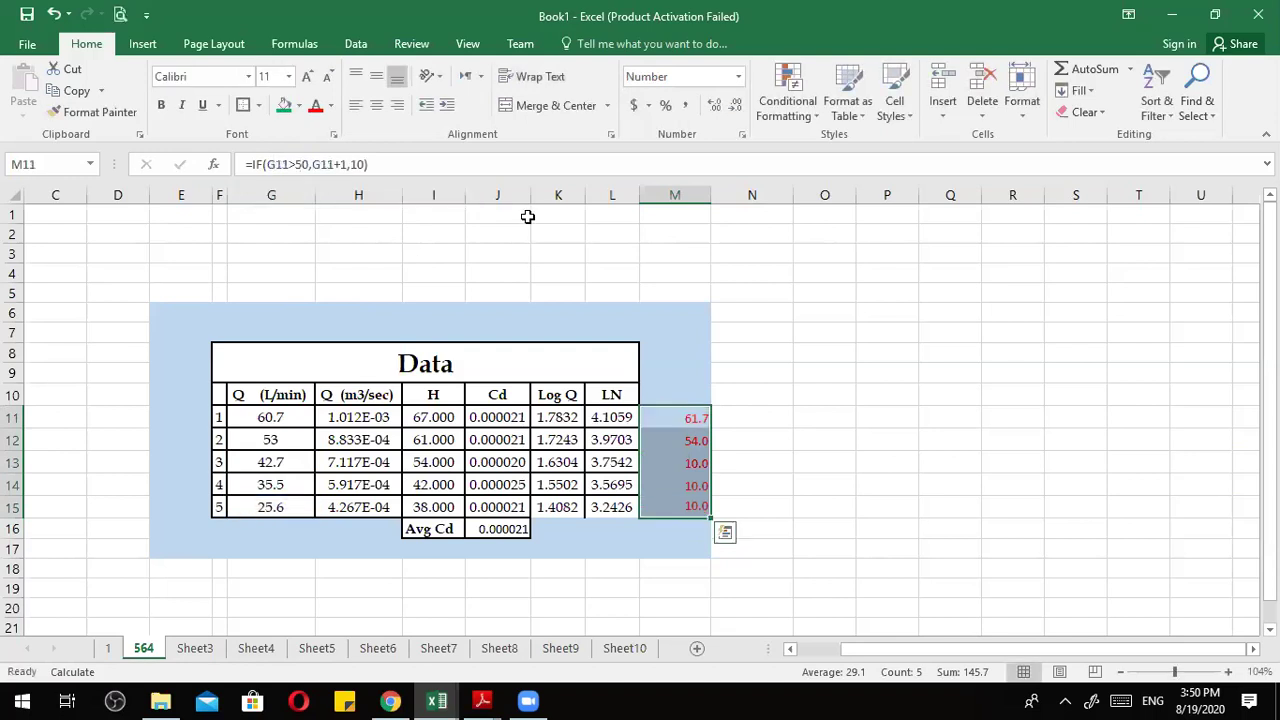
Fill the IF formula with the 0 test from M15 up to M11 and check the copied cells.
left_click(688, 508)
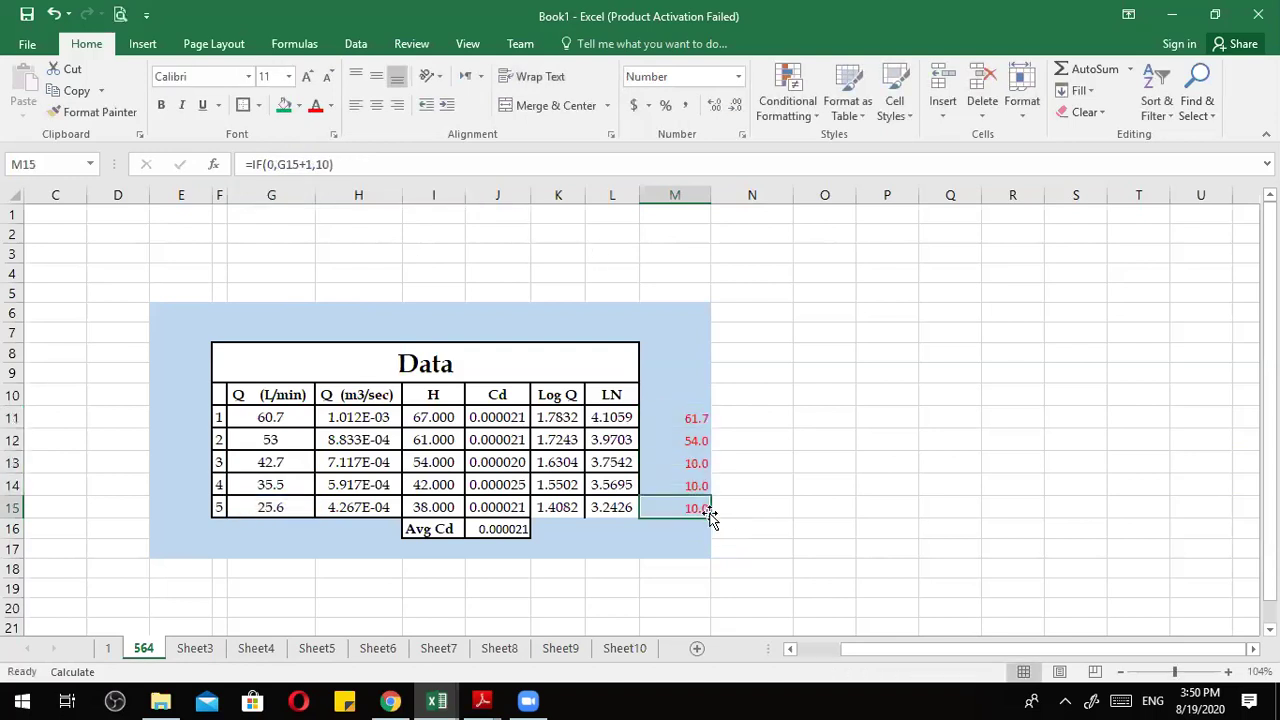
left_click_drag(709, 516, 694, 400)
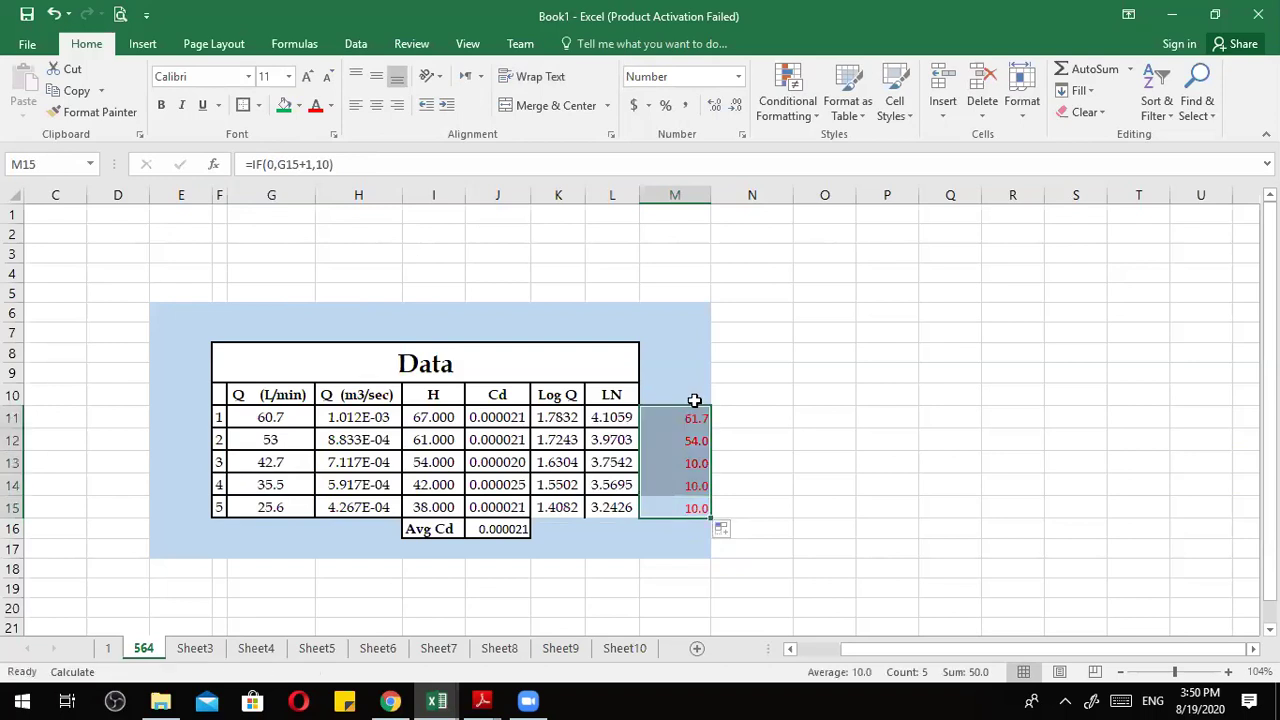
left_click(754, 465)
left_click(697, 417)
left_click(697, 445)
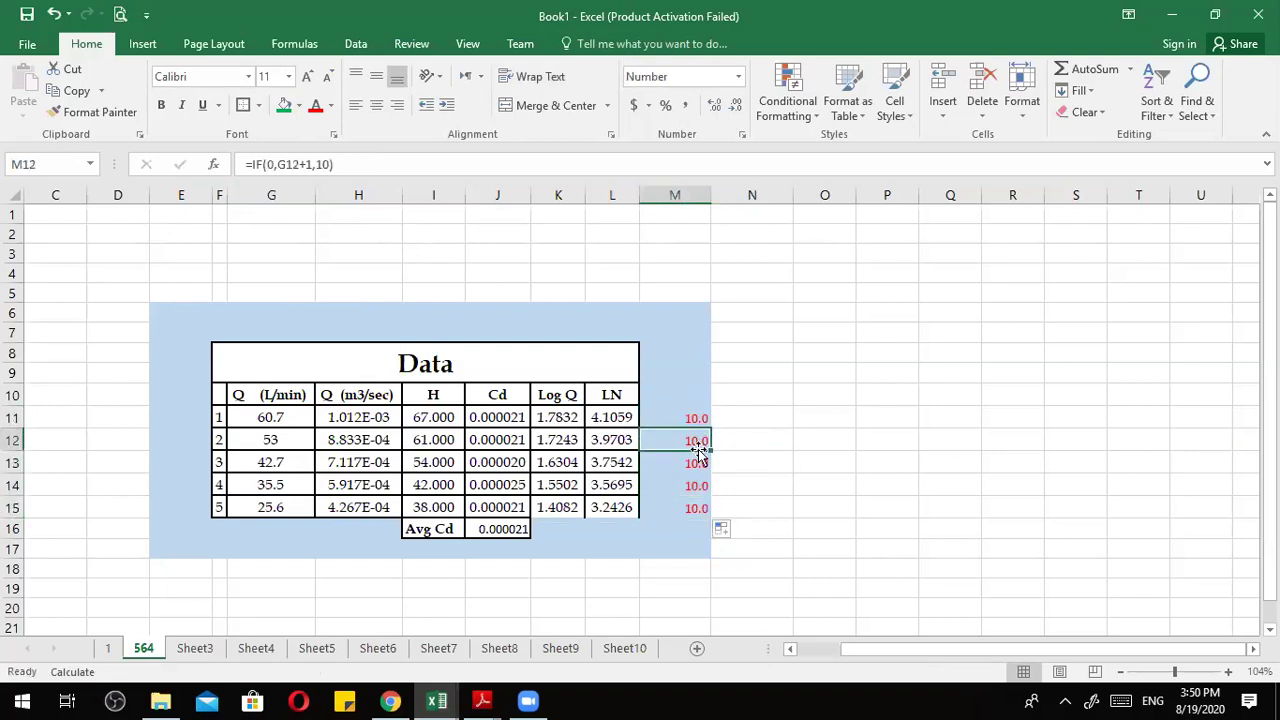
left_click(700, 506)
left_click(700, 418)
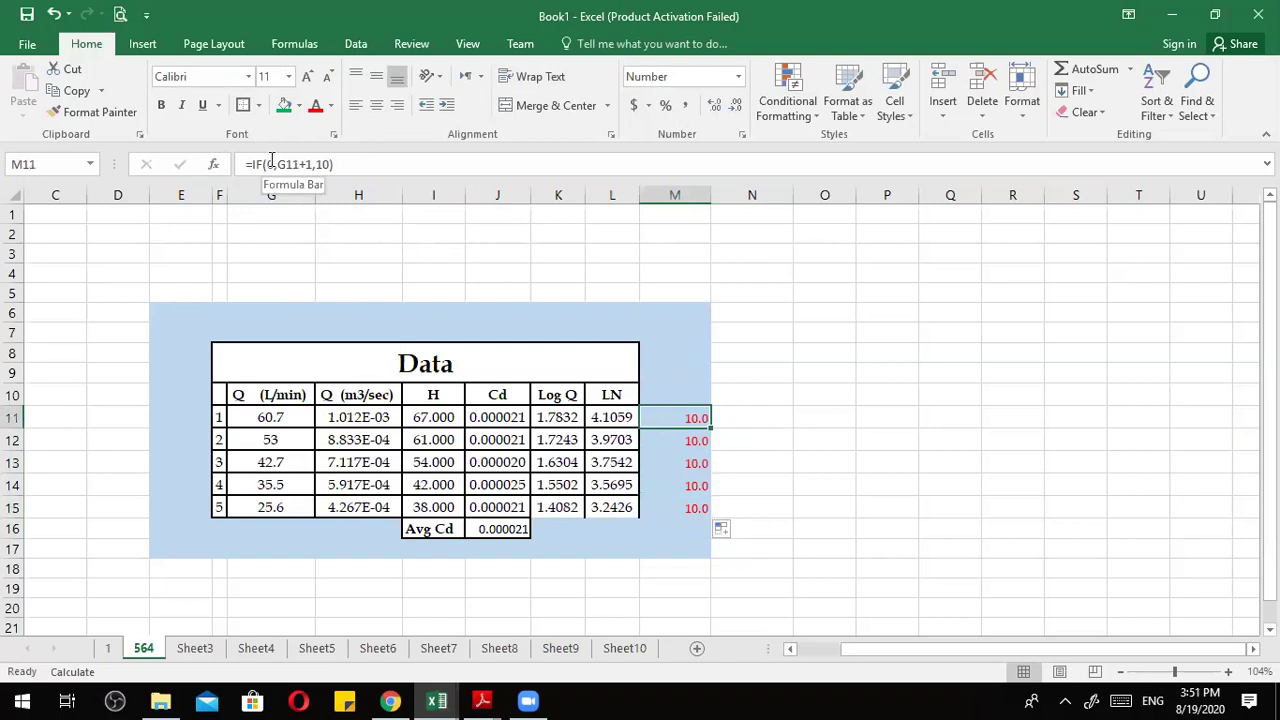
Change the logical test in cell M11 to 2, making the formula =IF(2,G11+1,10).
double_click(680, 418)
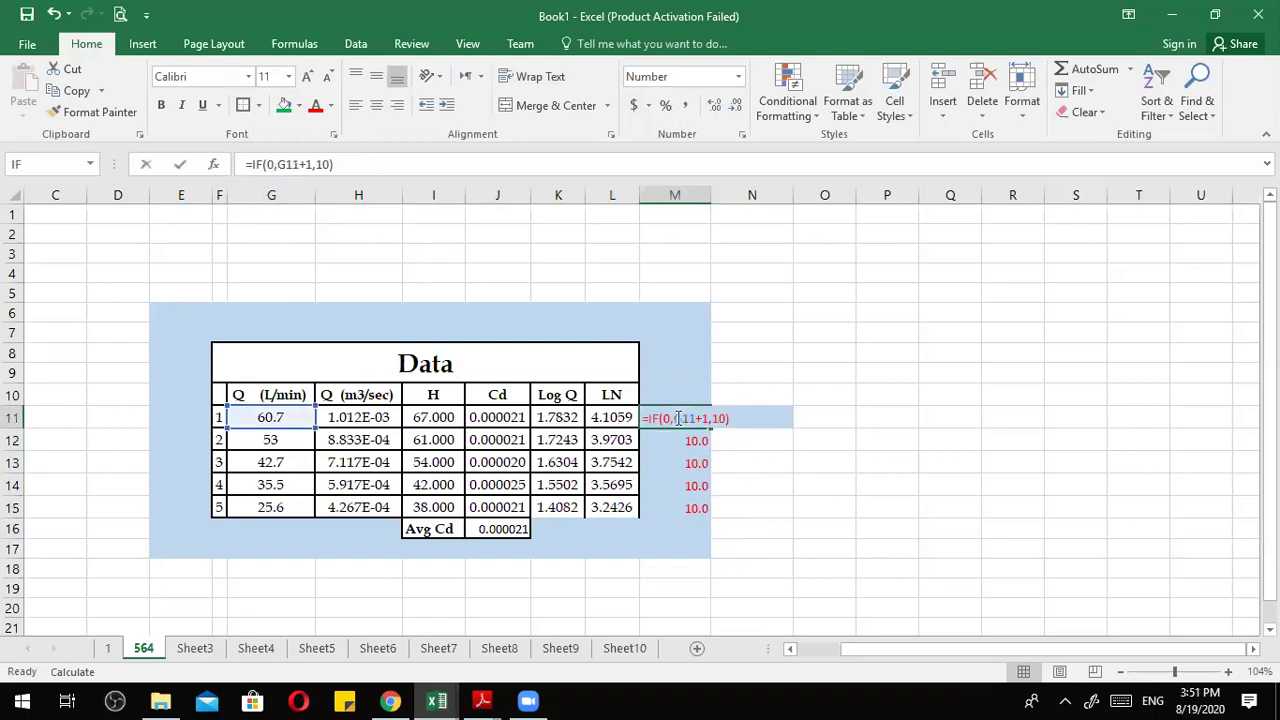
left_click(664, 418)
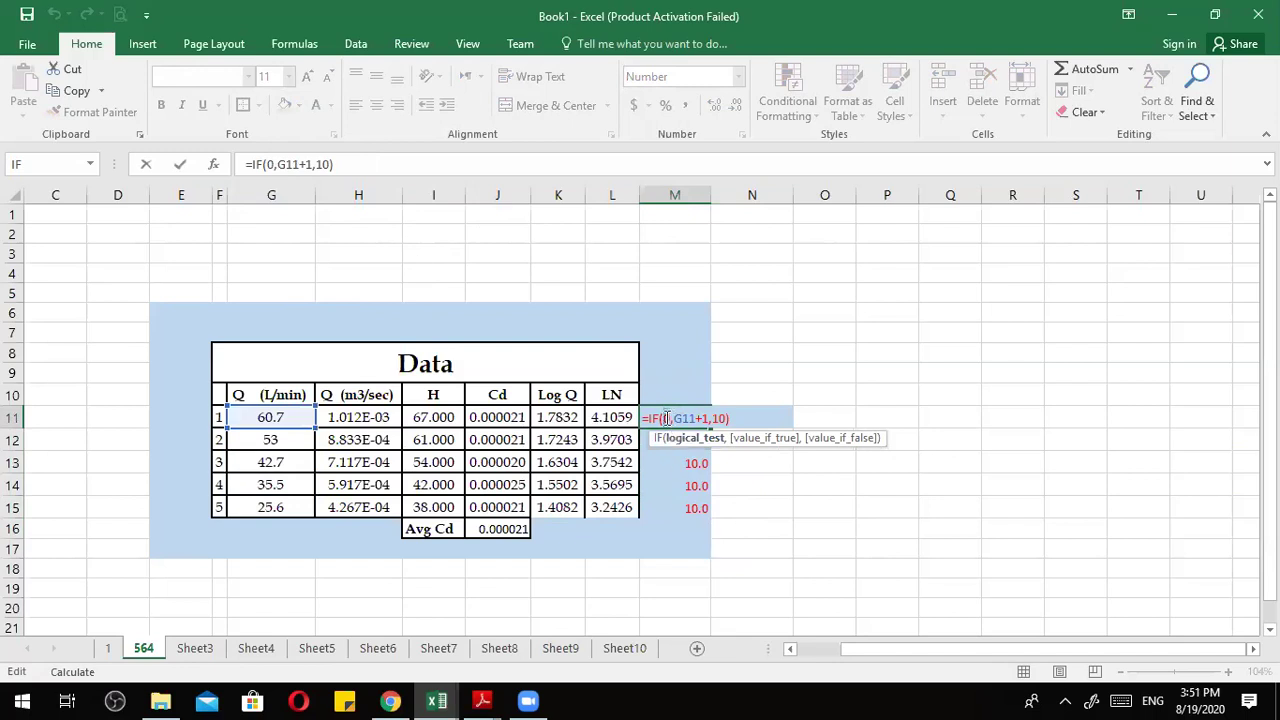
double_click(723, 418)
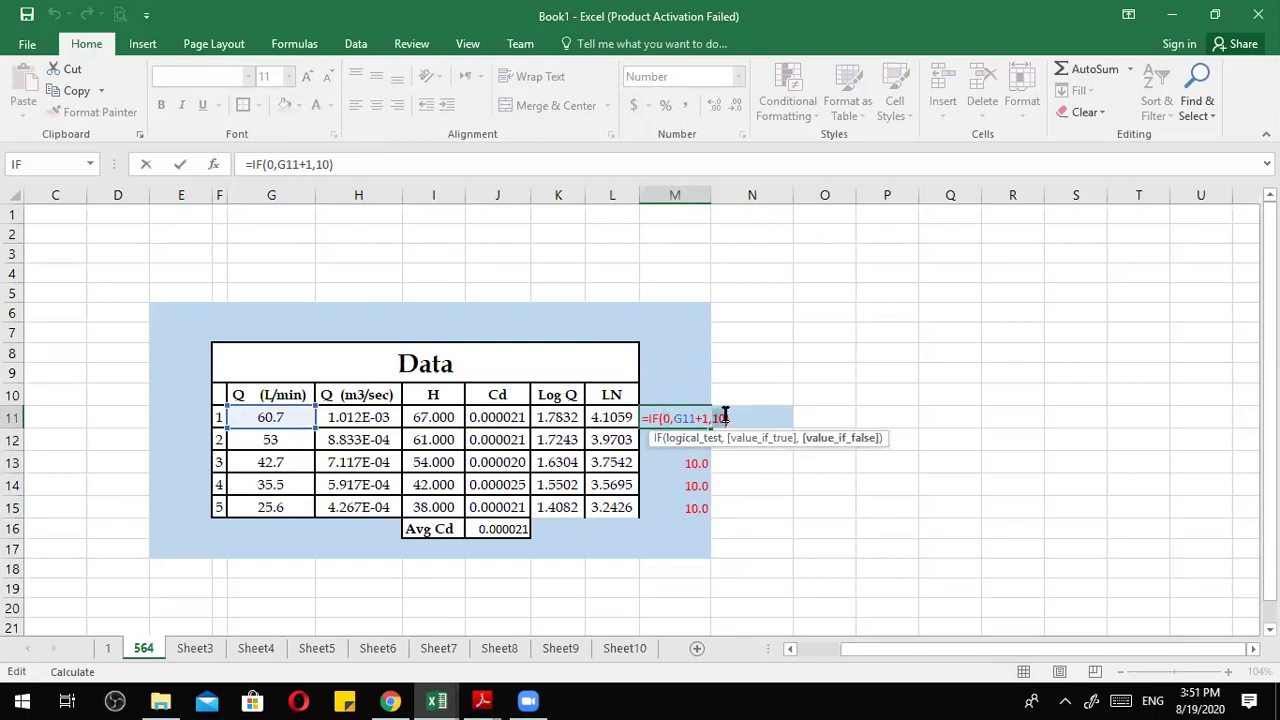
double_click(664, 418)
type("2")
key("Return")
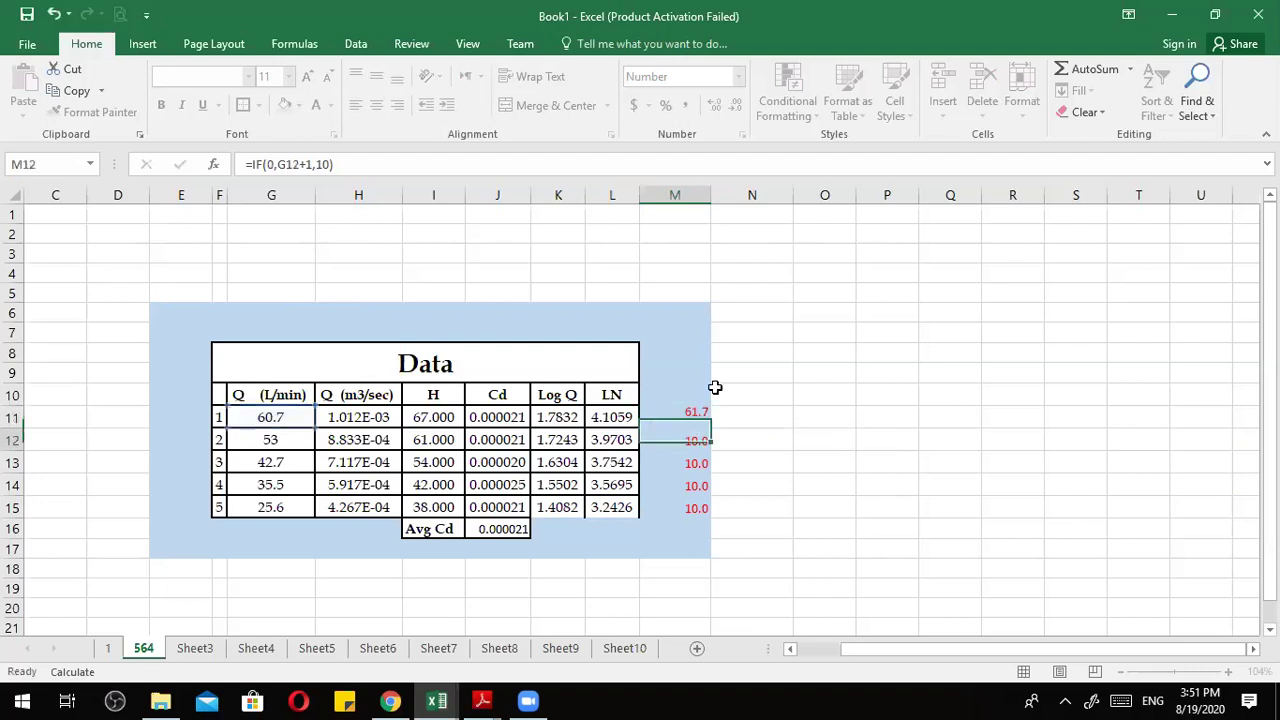
Fill the IF formula with test value 2 from M11 down to M15 and check the copied cells.
left_click(697, 416)
left_click_drag(708, 427, 709, 523)
left_click(694, 420)
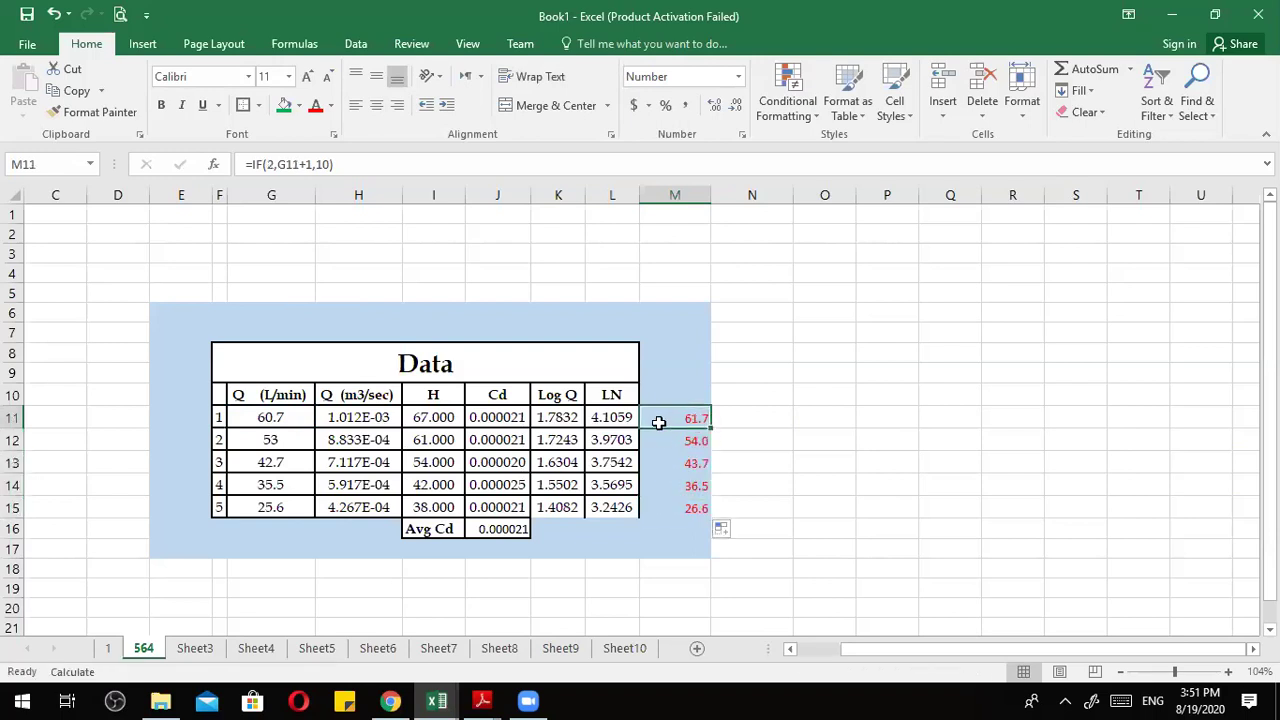
left_click(674, 466)
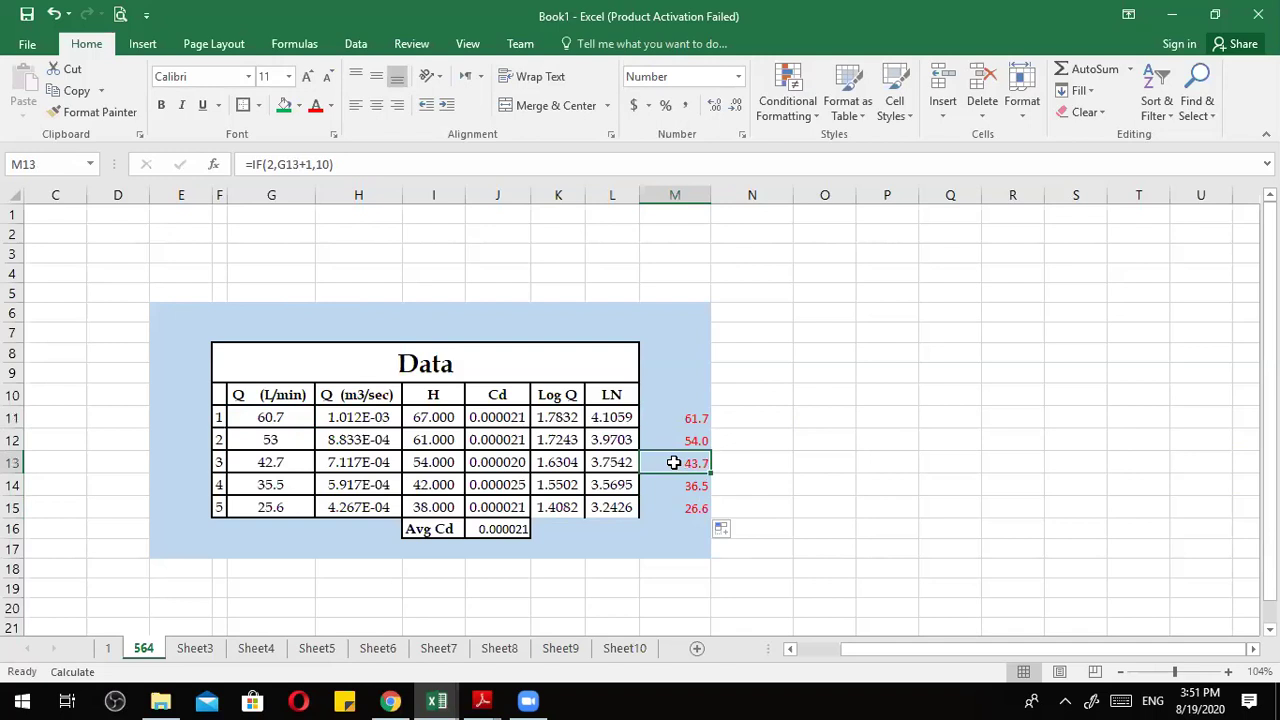
left_click_drag(688, 440, 679, 470)
left_click(680, 488)
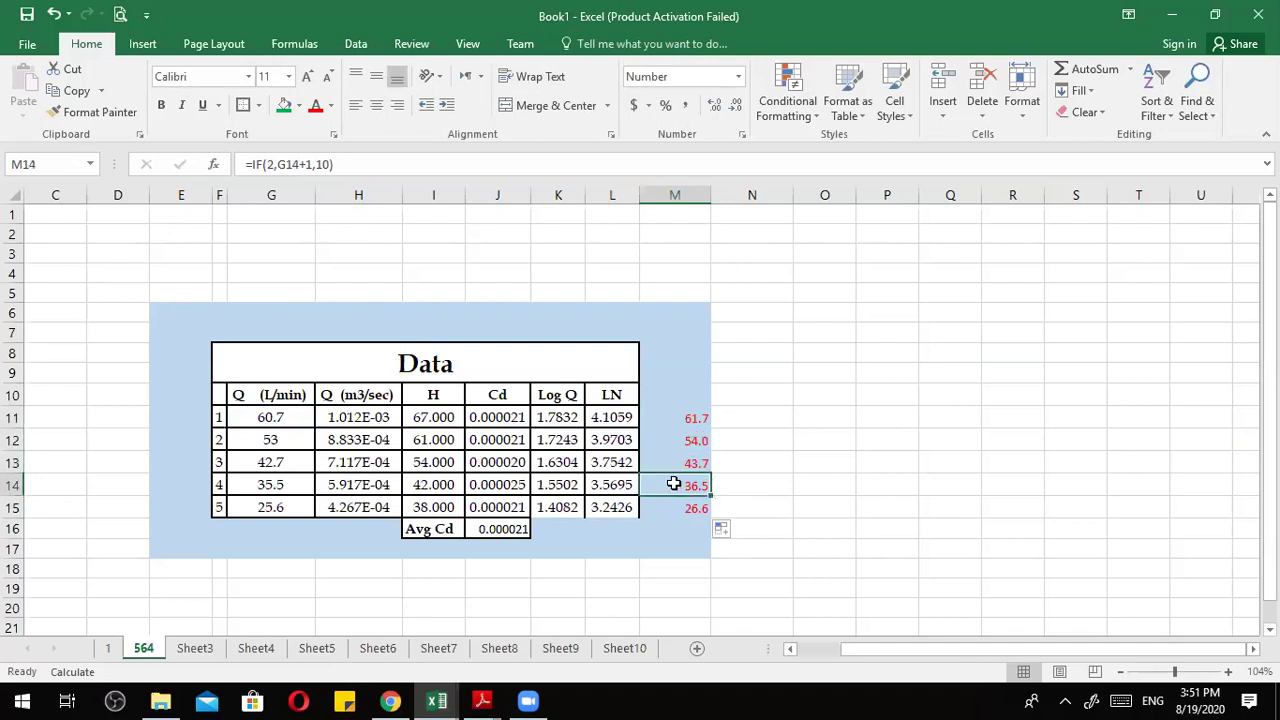
Change the logical test in cell M14 to -2, making the formula =IF(-2,G14+1,10).
double_click(674, 484)
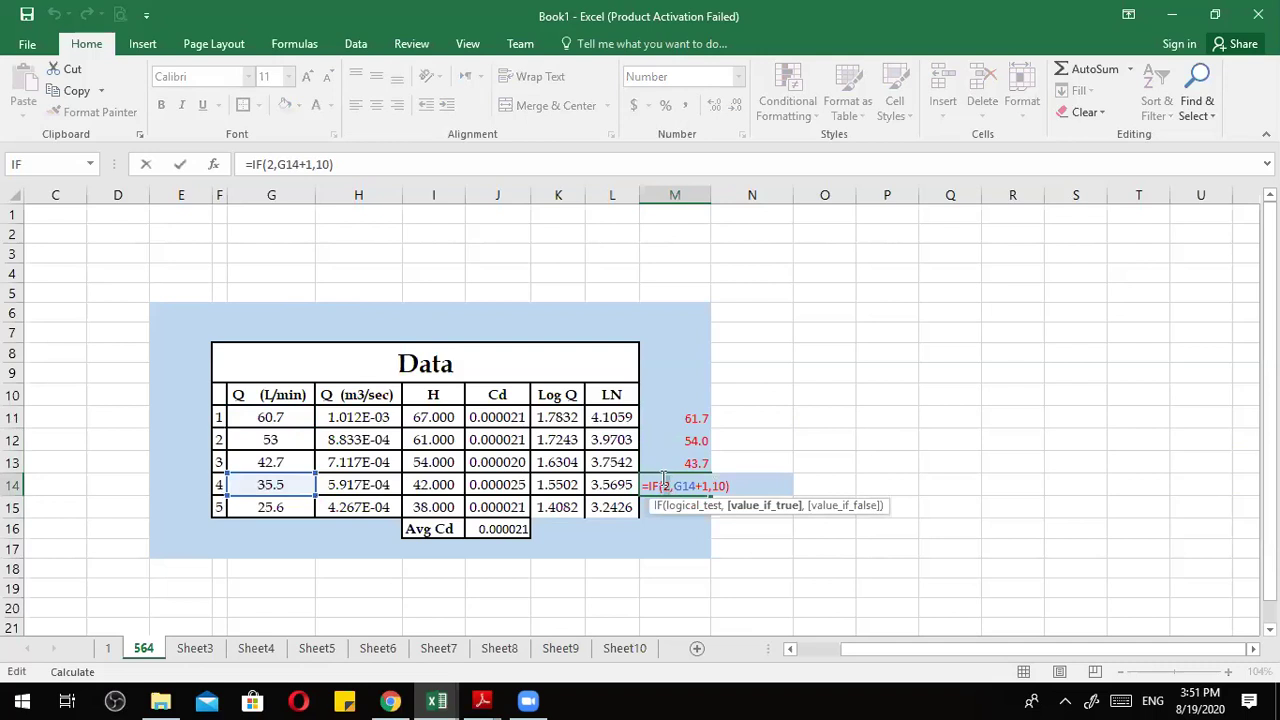
left_click(669, 485)
type("-")
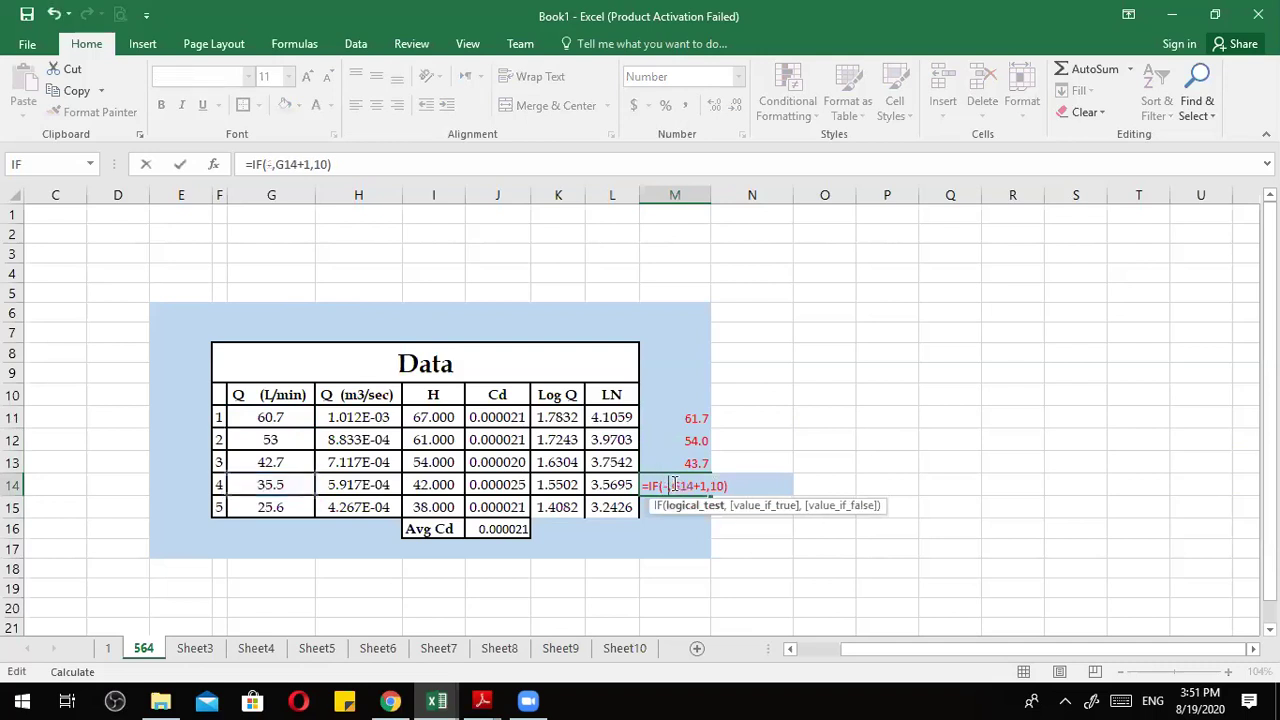
key("Return")
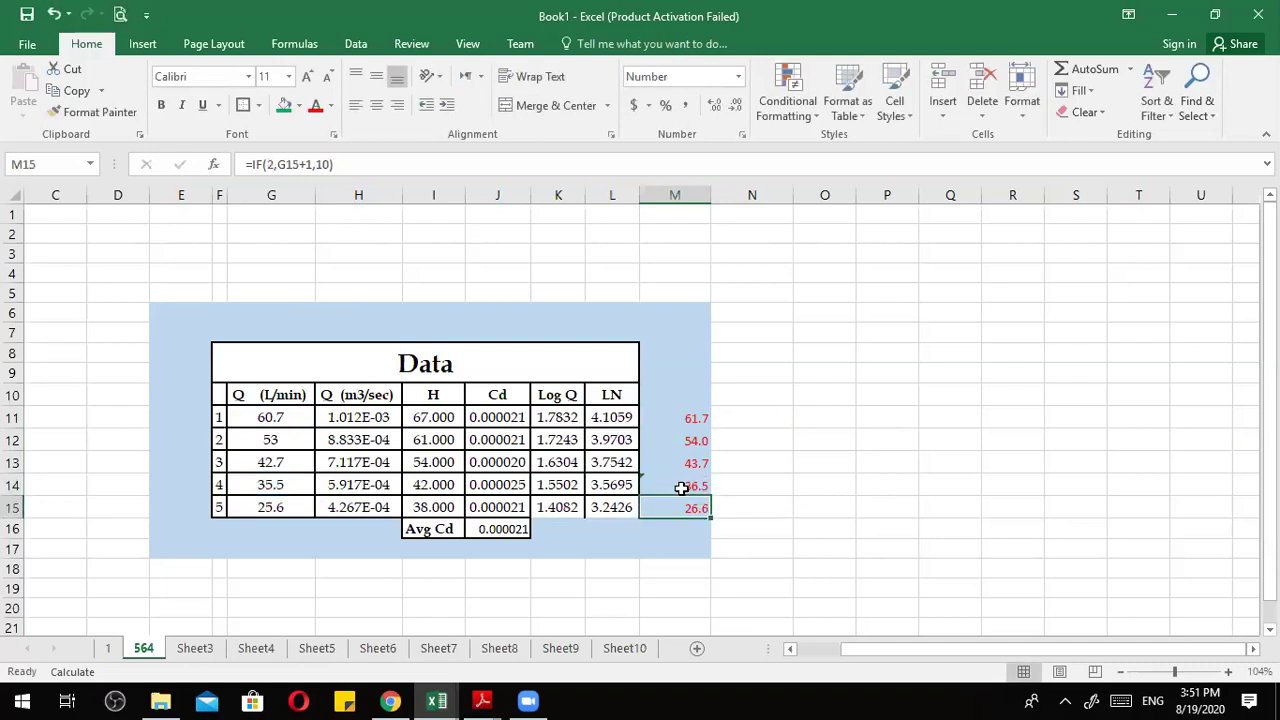
Review the logical test and value-if-true arguments of the IF formula in cell M14 without changing it.
left_click(681, 486)
double_click(683, 485)
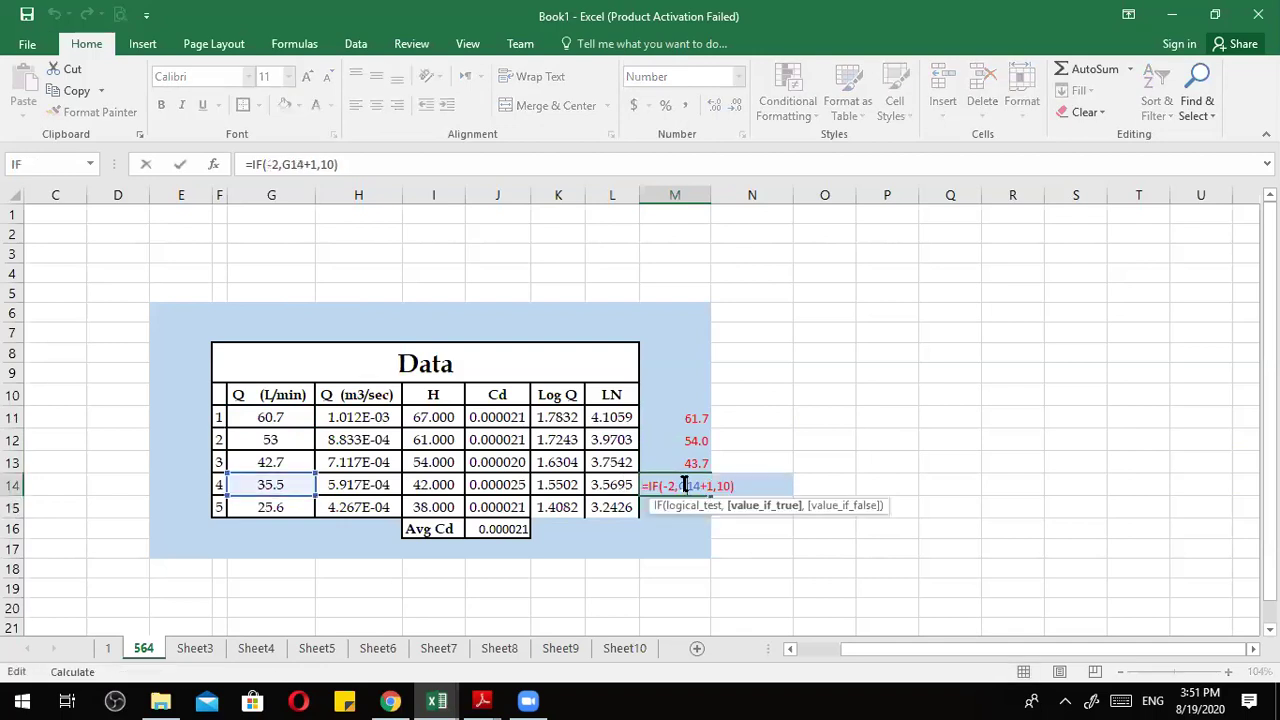
left_click(665, 485)
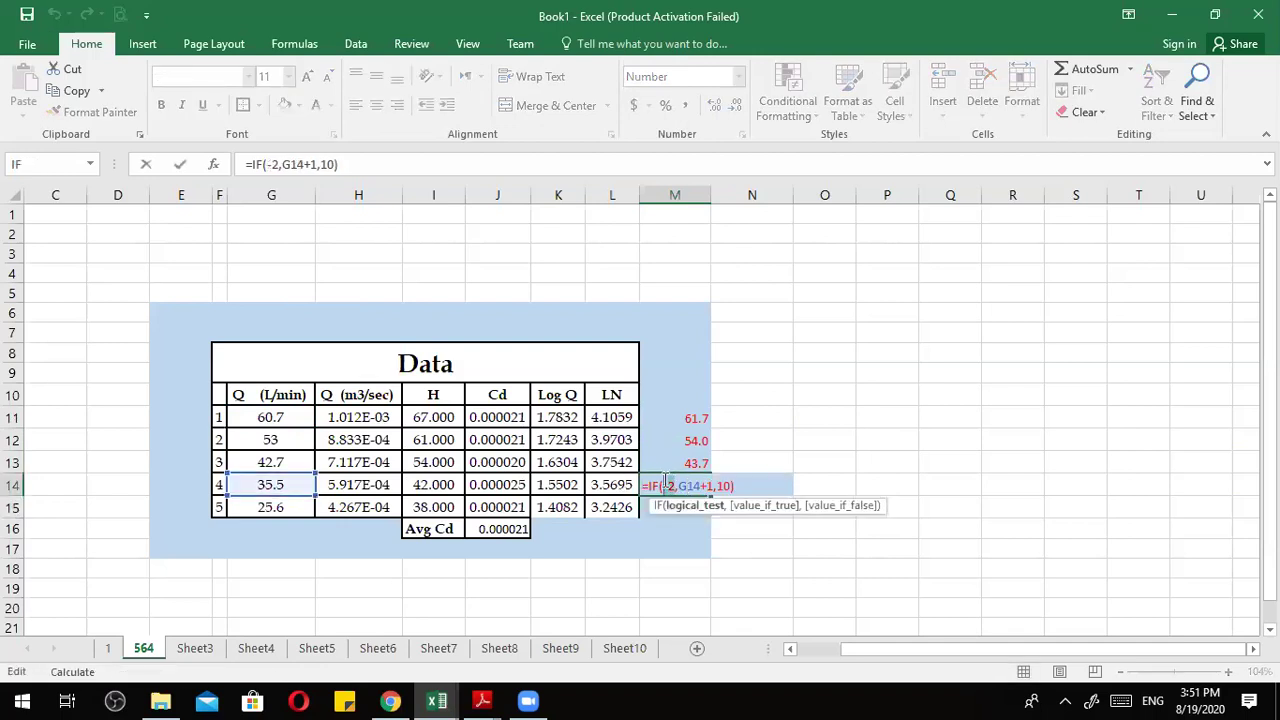
left_click(679, 486)
mouse_move(695, 484)
left_mouse_down()
mouse_move(712, 485)
mouse_move(687, 487)
left_mouse_up()
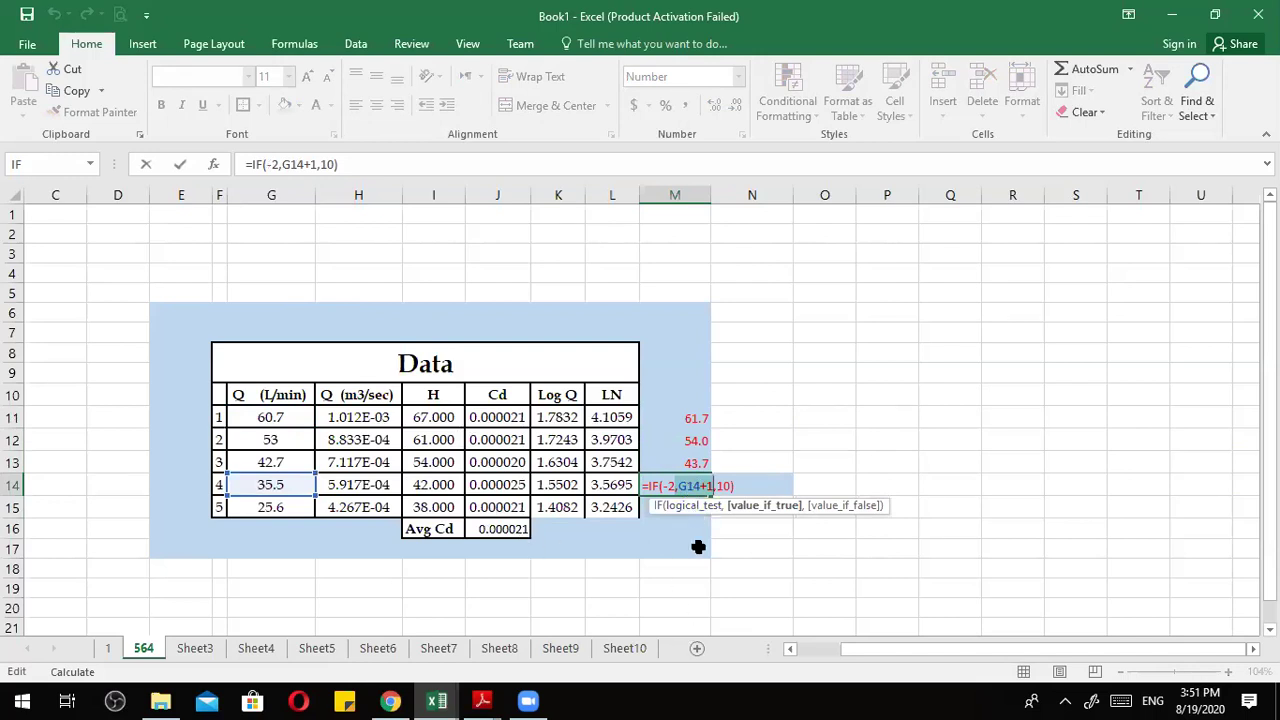
key("Escape")
Clear the contents of cells M9:M23 and select cell M11.
left_click_drag(680, 372, 668, 650)
key("Delete")
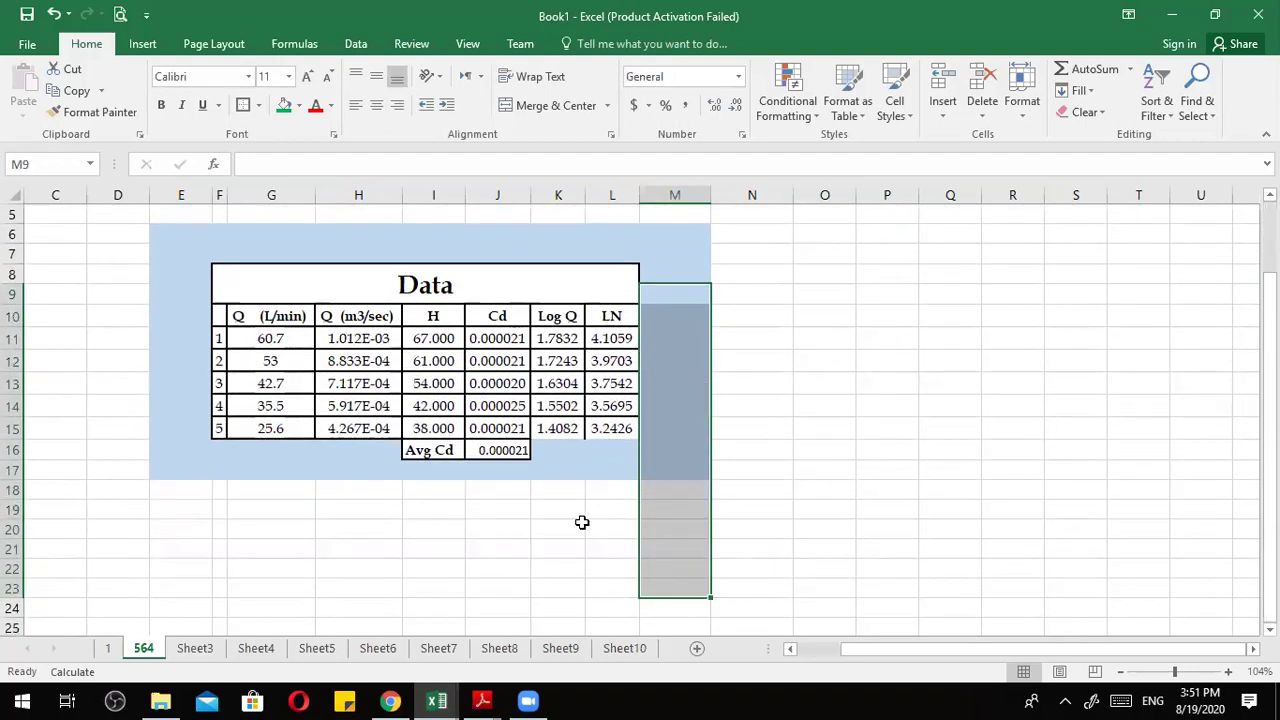
left_click(668, 340)
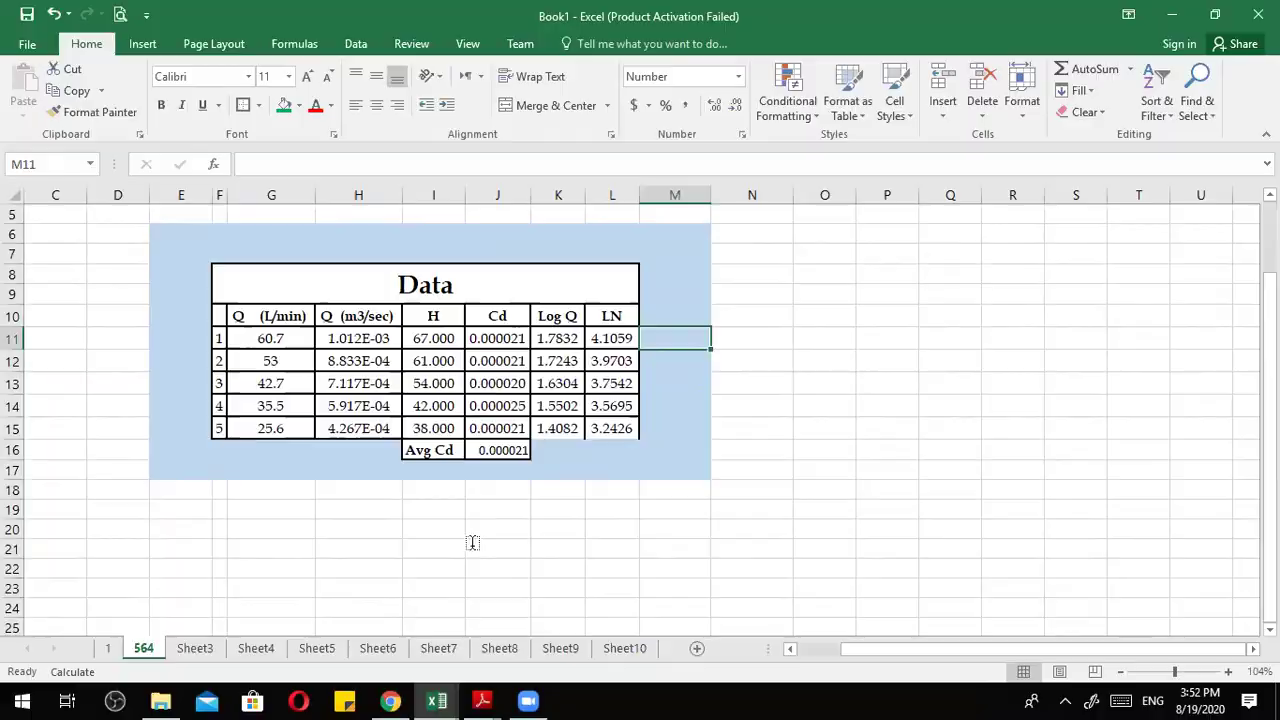
Switch to Chapter 14.pdf in Adobe Reader and look through the Excel functions tables on pages 16 and 17.
key("alt+Tab")
scroll(643, 460, "down", 2)
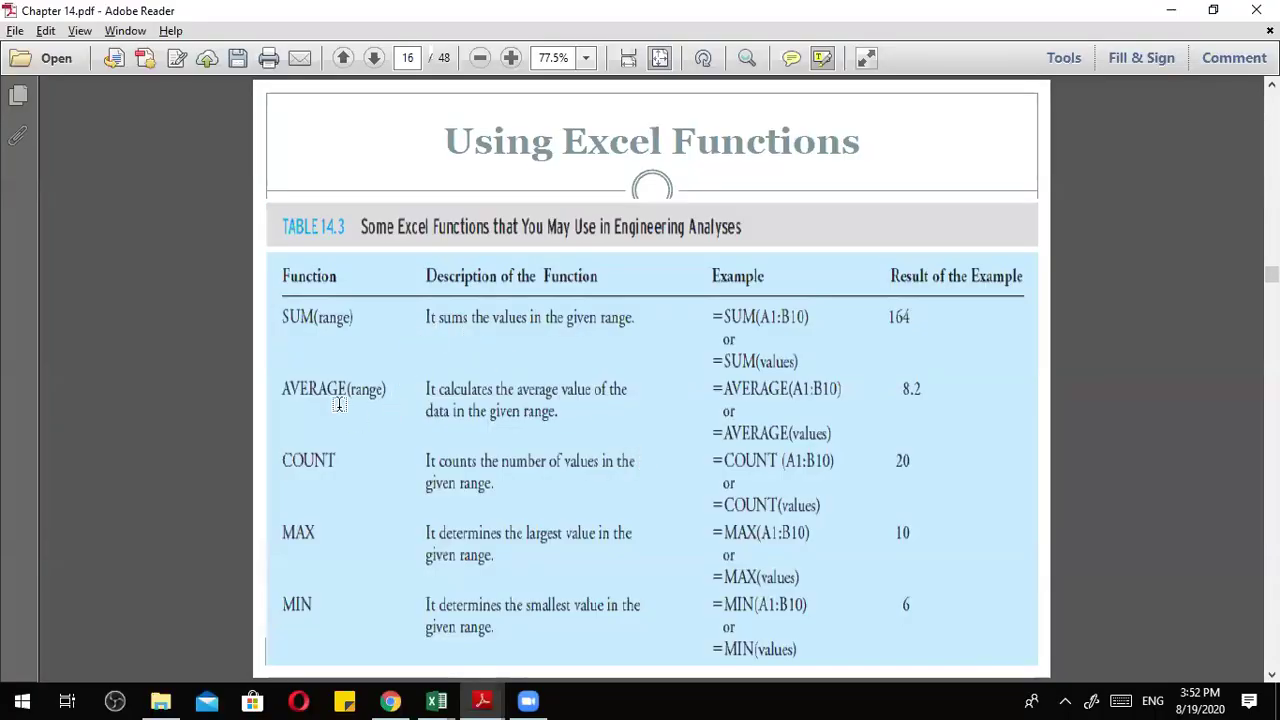
scroll(311, 497, "down", 1)
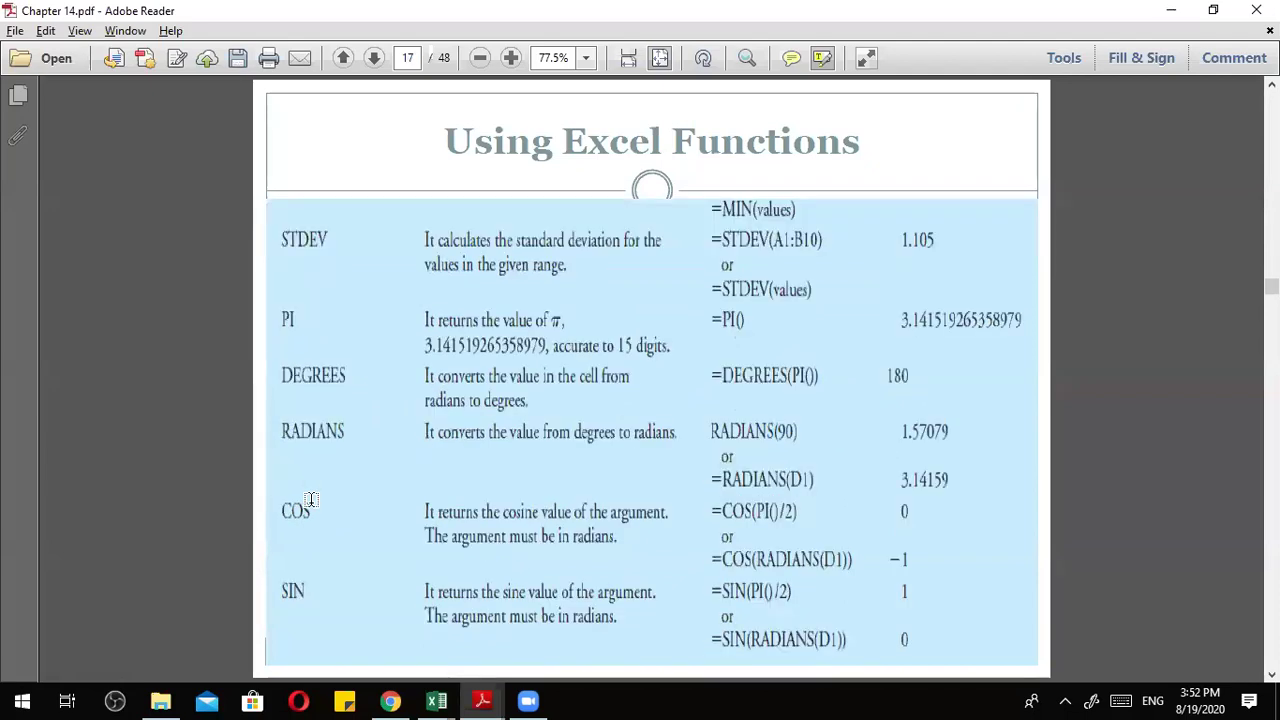
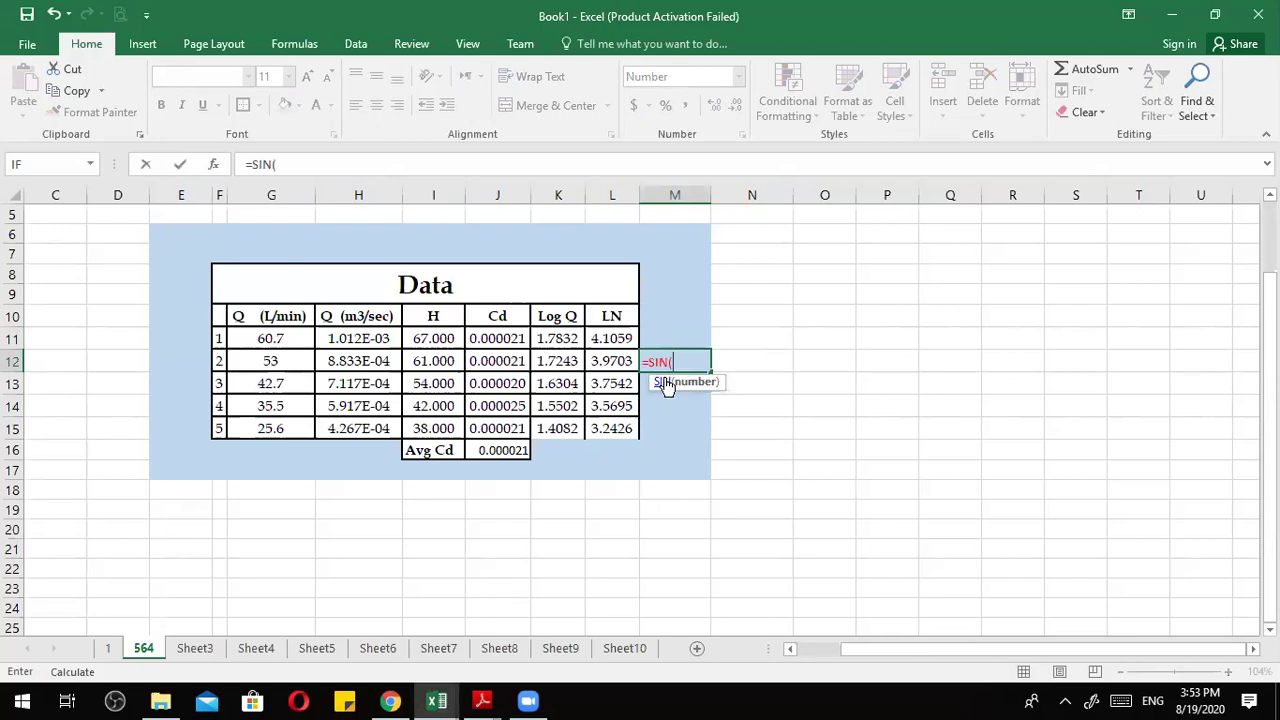
Complete the formula =SIN(30) in cell M12 and reselect the cell.
type("30")
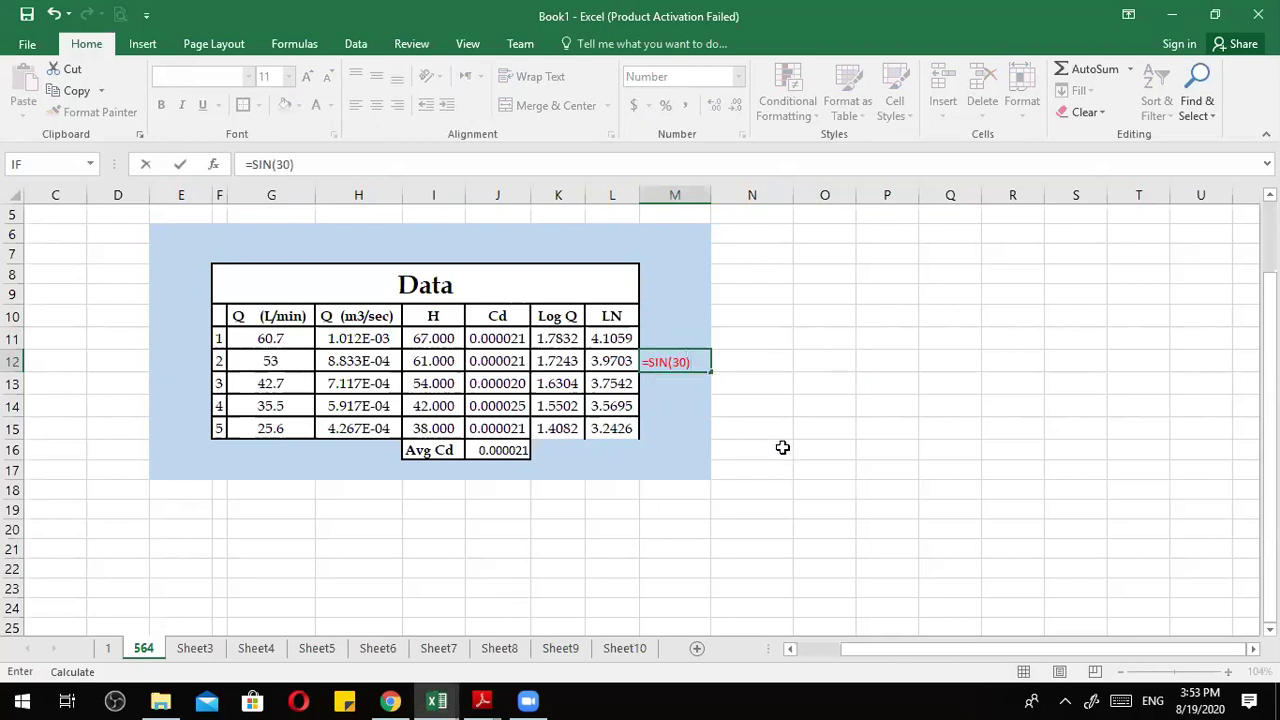
key("Return")
left_click(698, 364)
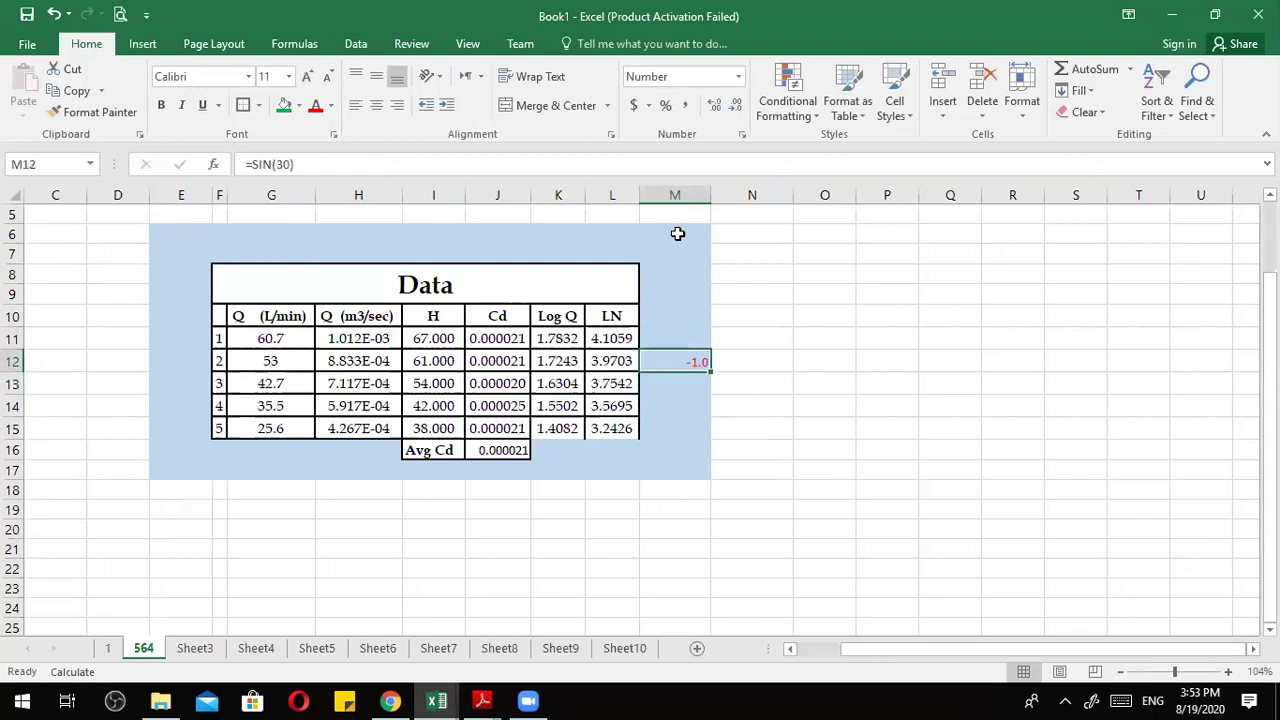
Show the SIN result in cell M12 with seven decimal places and widen column M to fit it.
left_click(714, 108)
left_click(712, 106)
left_click(712, 106)
left_click(712, 106)
left_click(712, 106)
left_click(712, 106)
left_click(712, 106)
left_click(712, 106)
left_click_drag(711, 190, 793, 191)
left_click(745, 382)
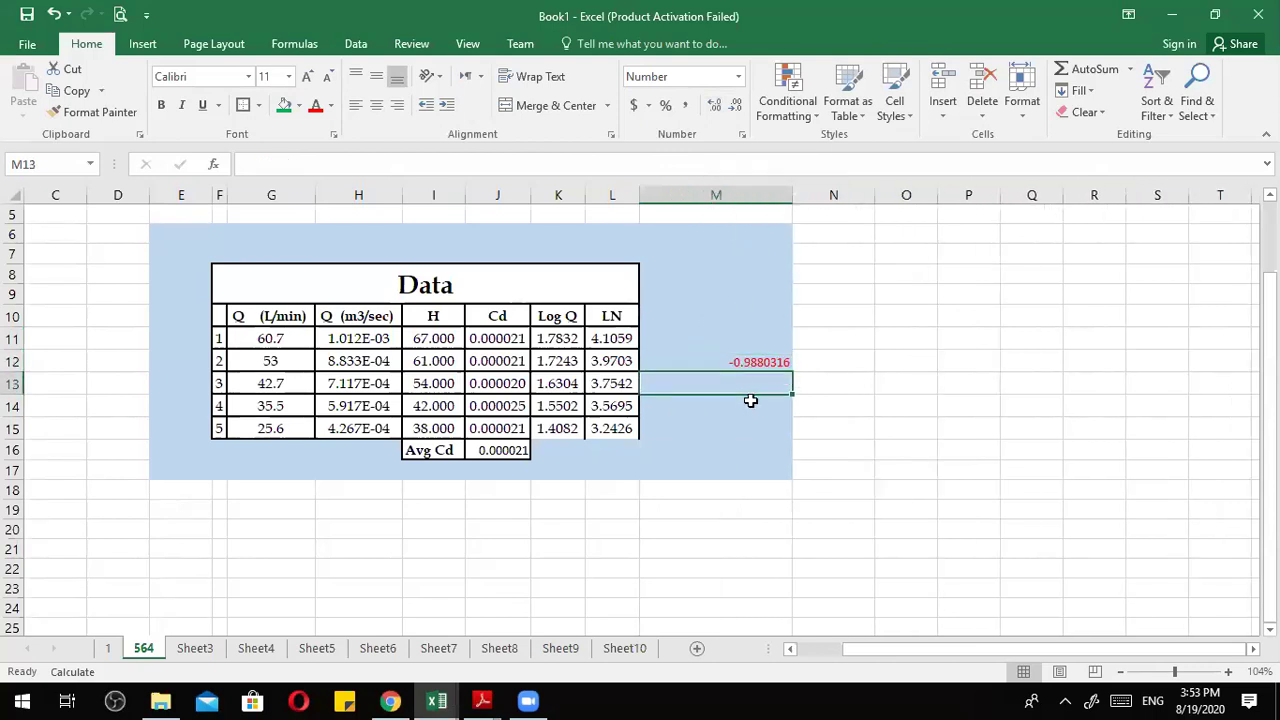
left_click(761, 360)
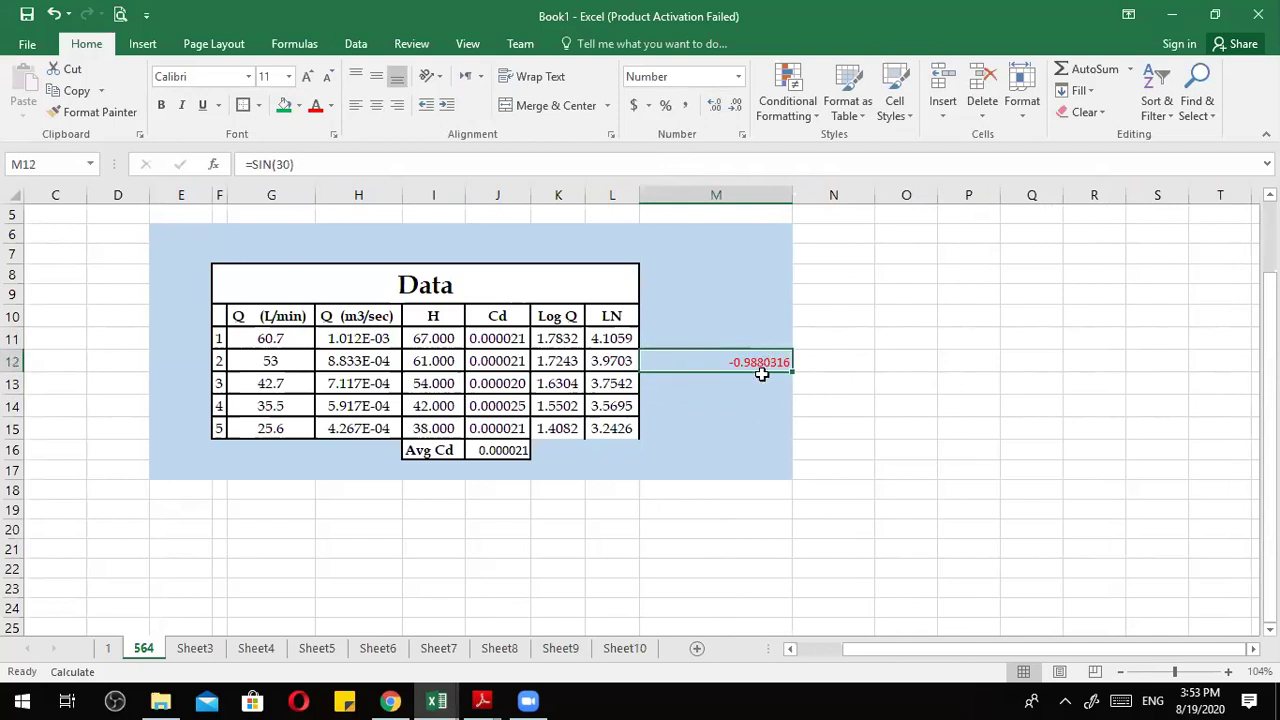
left_click(279, 164)
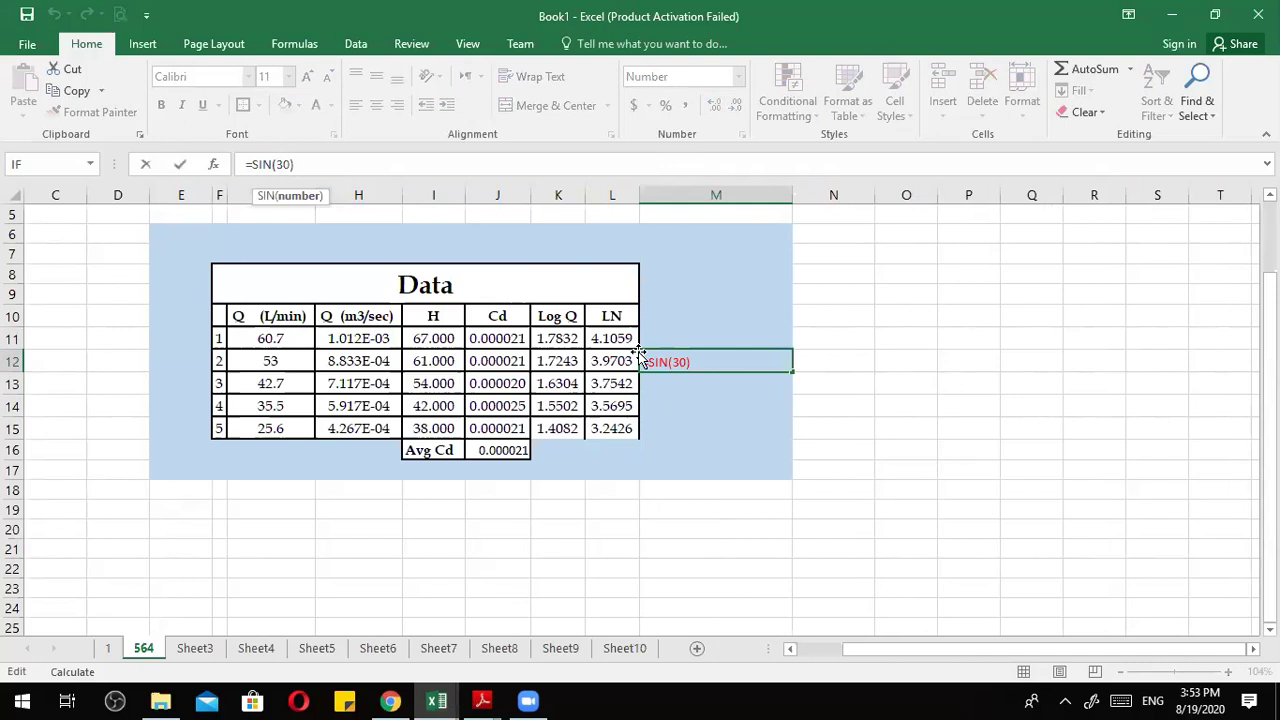
left_click(674, 380)
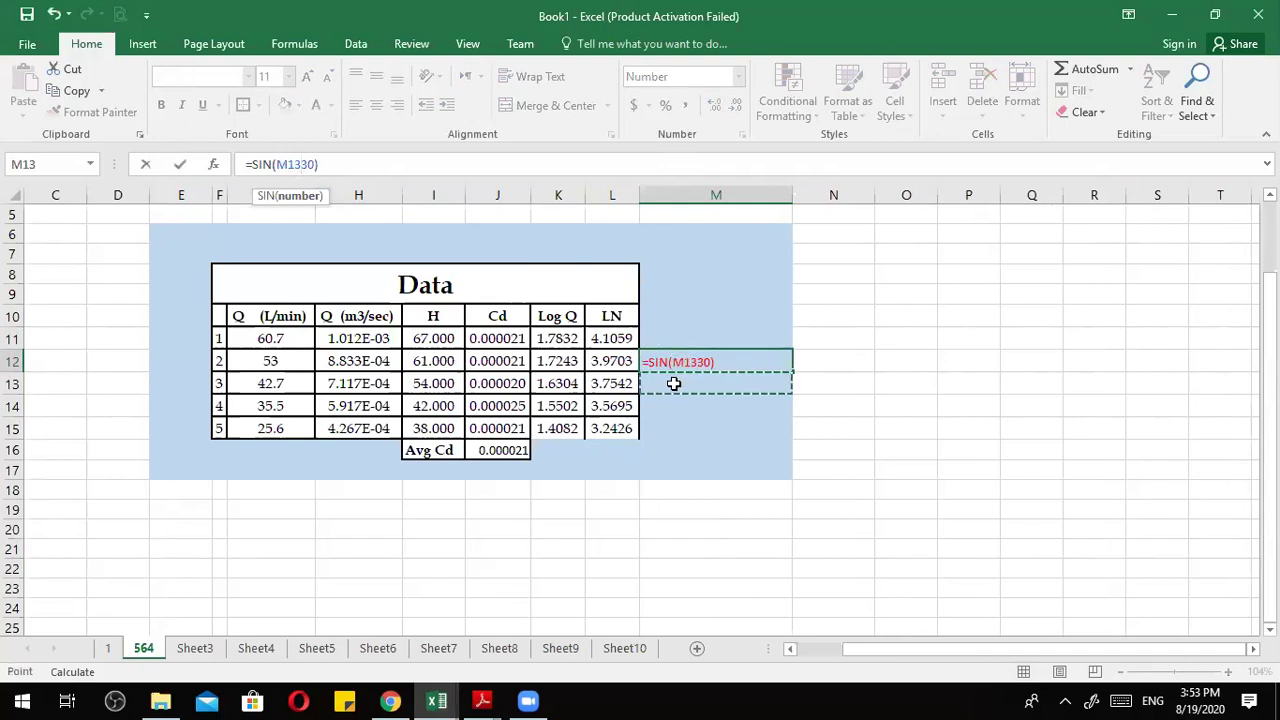
key("Escape")
Enter the formula =SIN(RADIANS(30)) in cell M13 to calculate the sine of 30 degrees.
left_click(670, 378)
type("=sin")
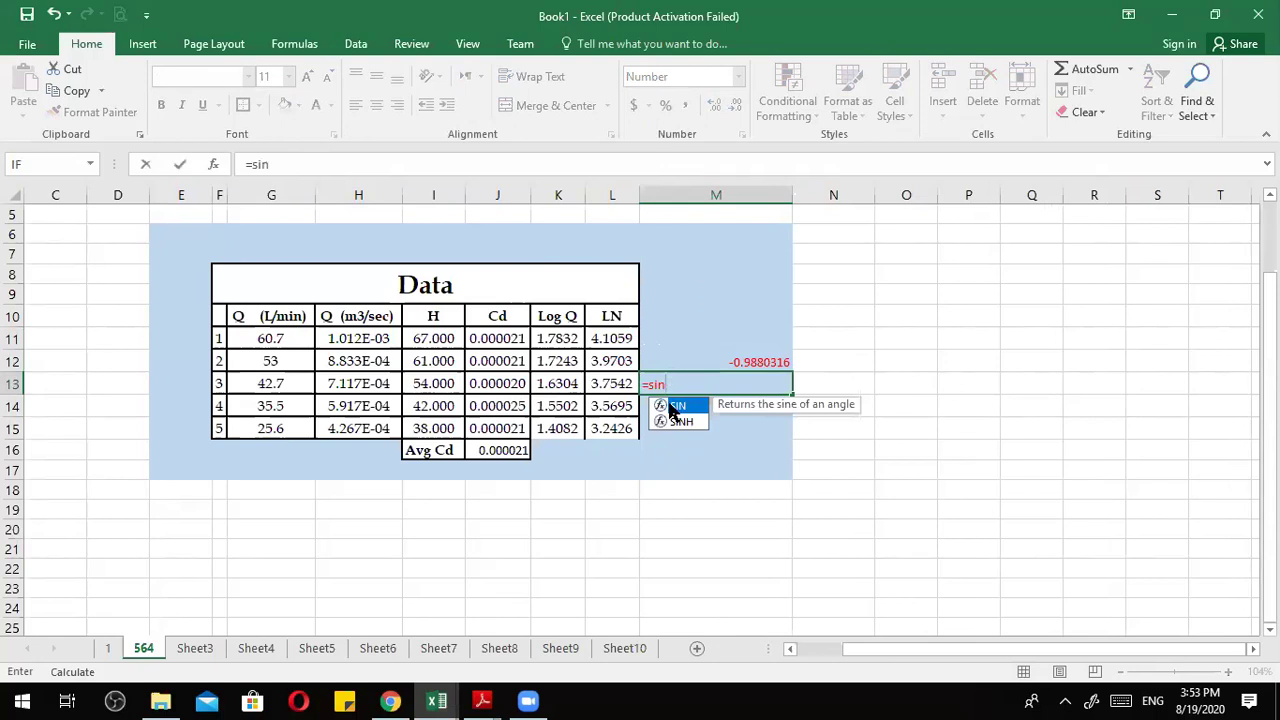
type("(")
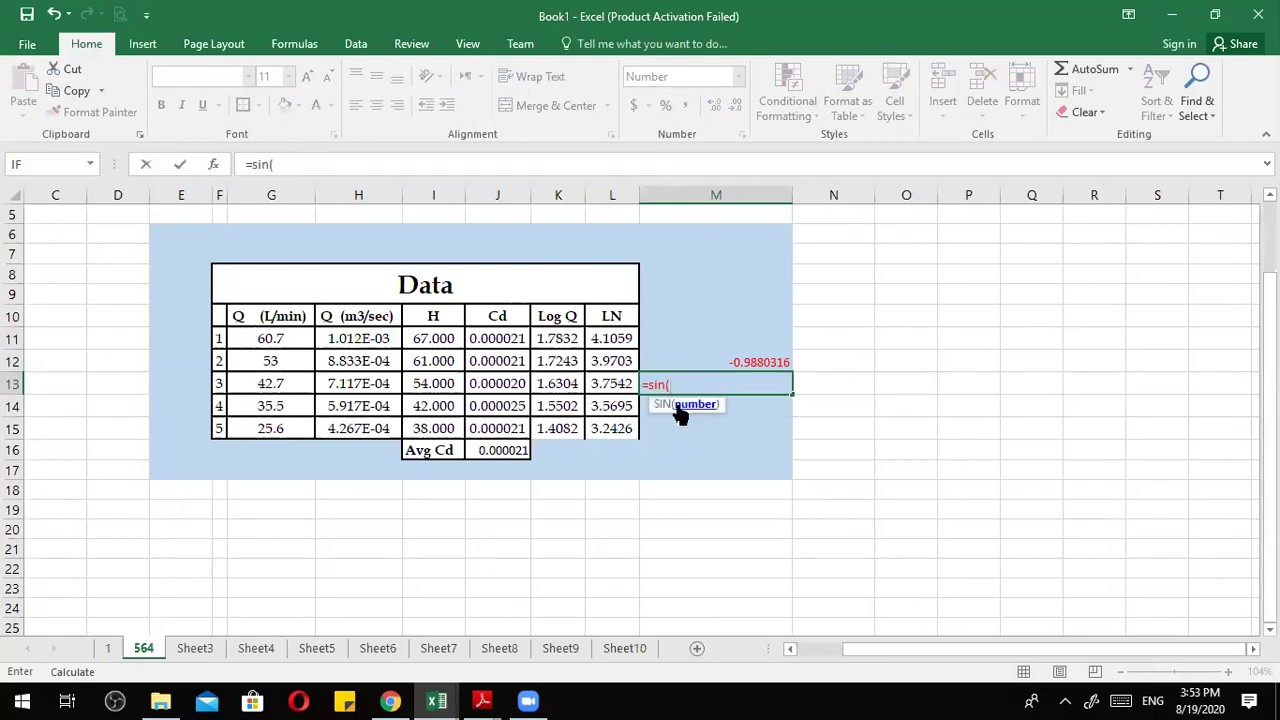
type("rad")
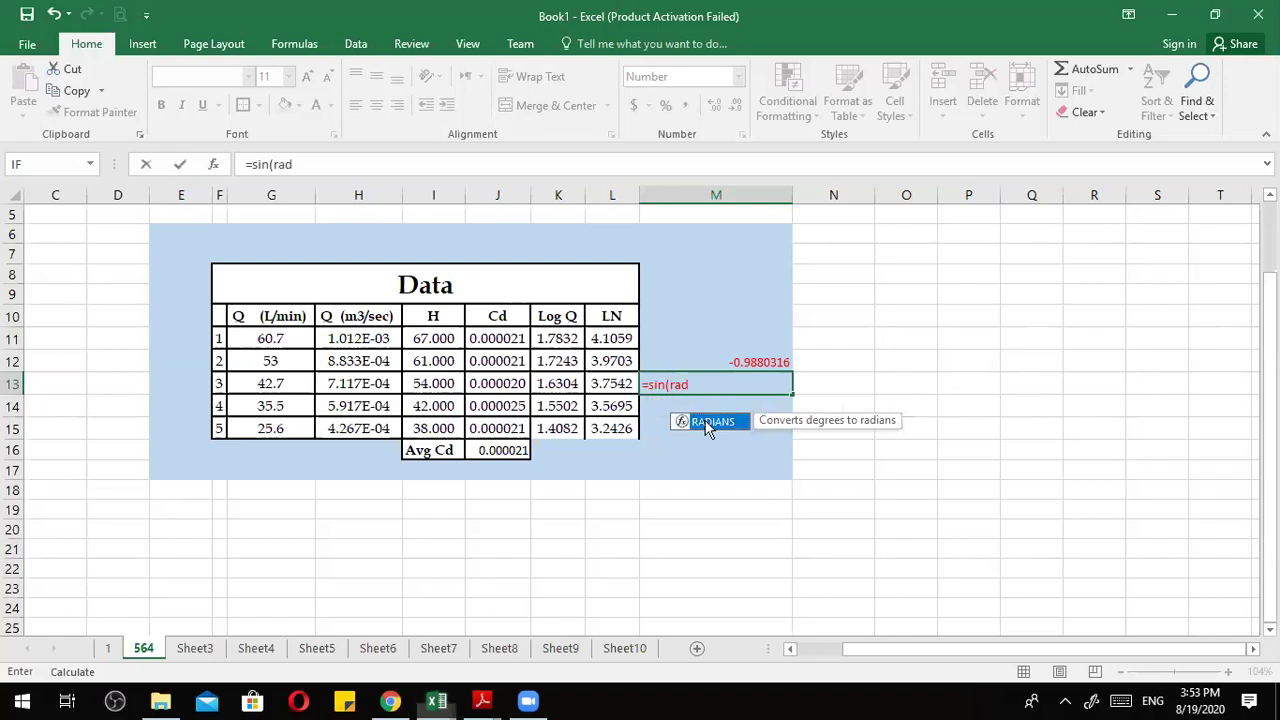
double_click(705, 421)
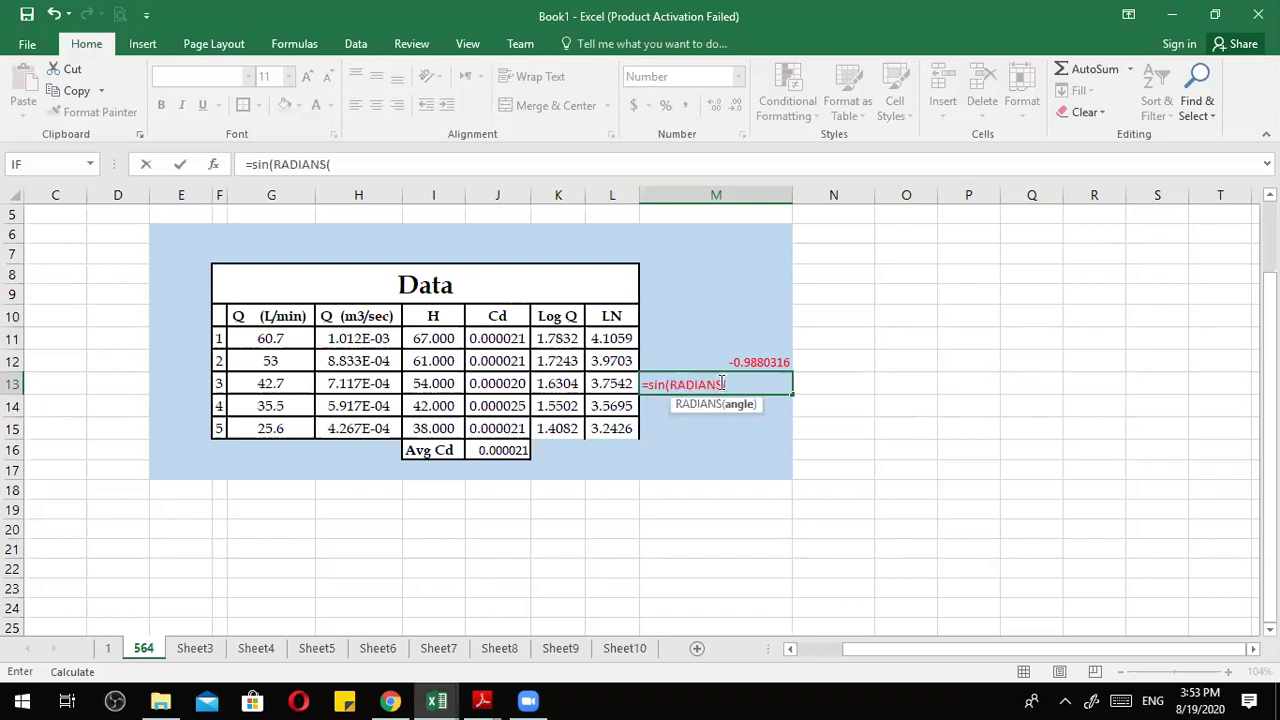
left_click(718, 384)
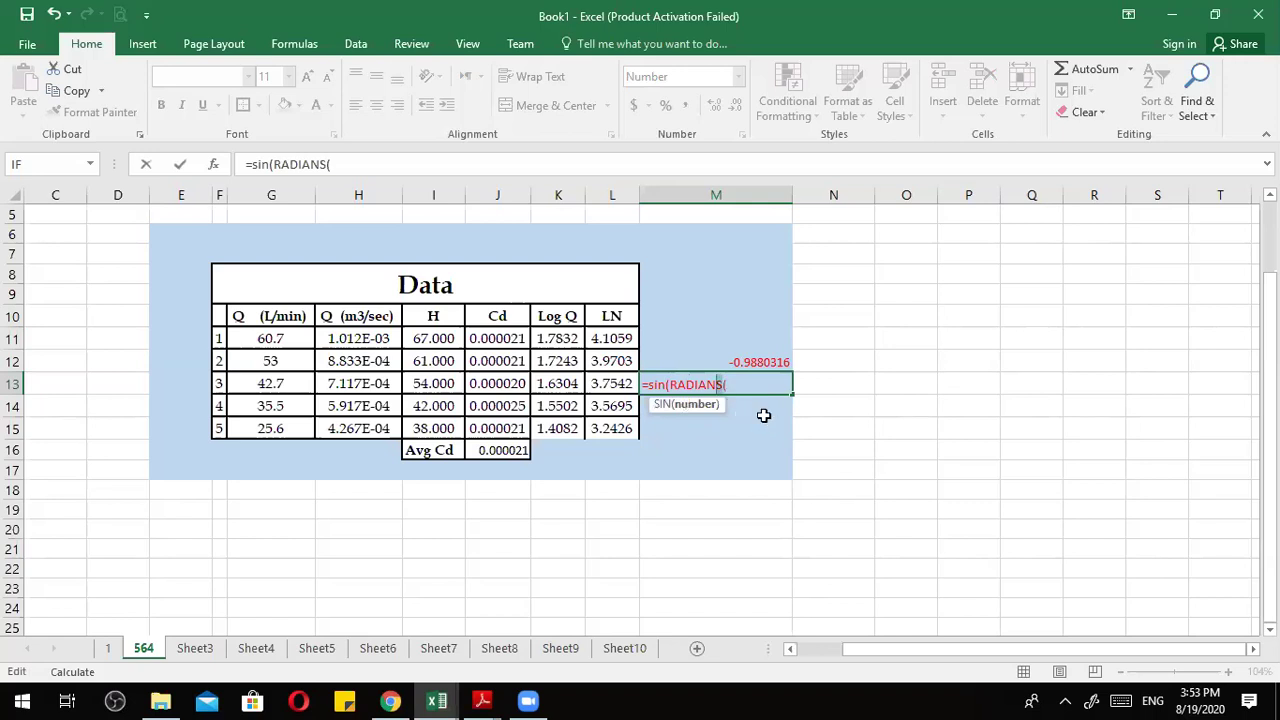
key("End")
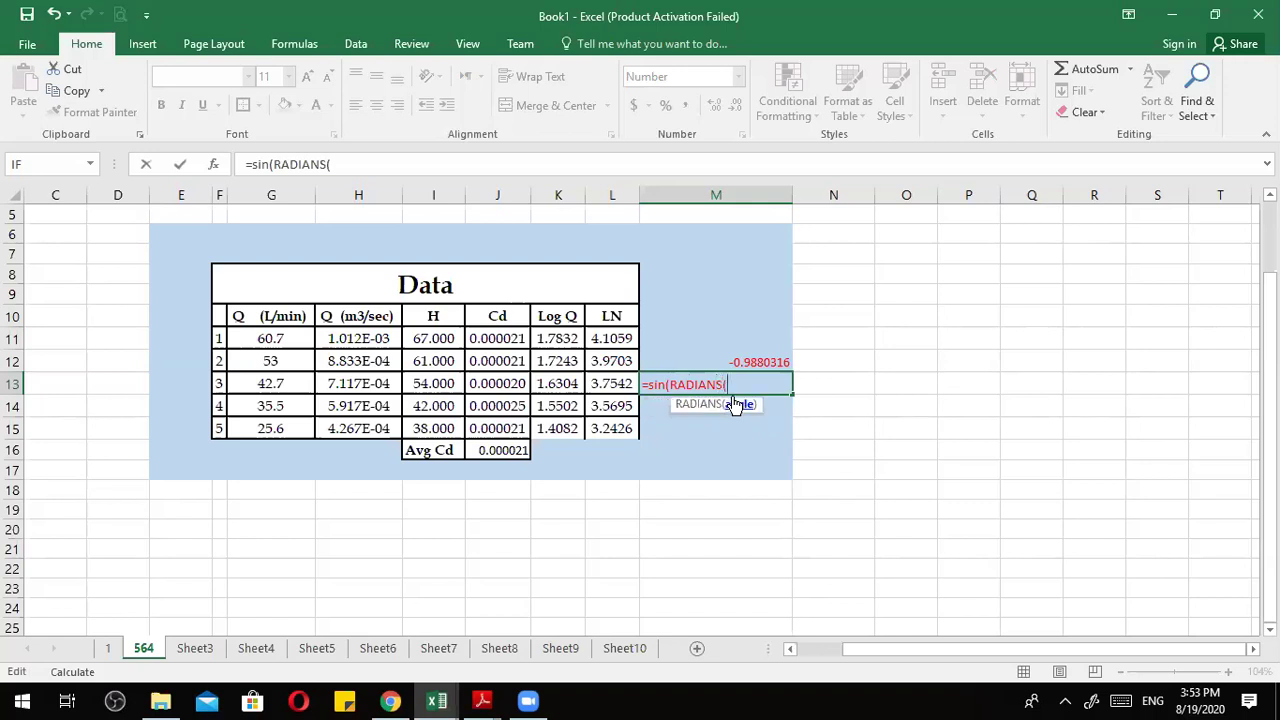
type("90")
key("BackSpace")
key("BackSpace")
key("BackSpace")
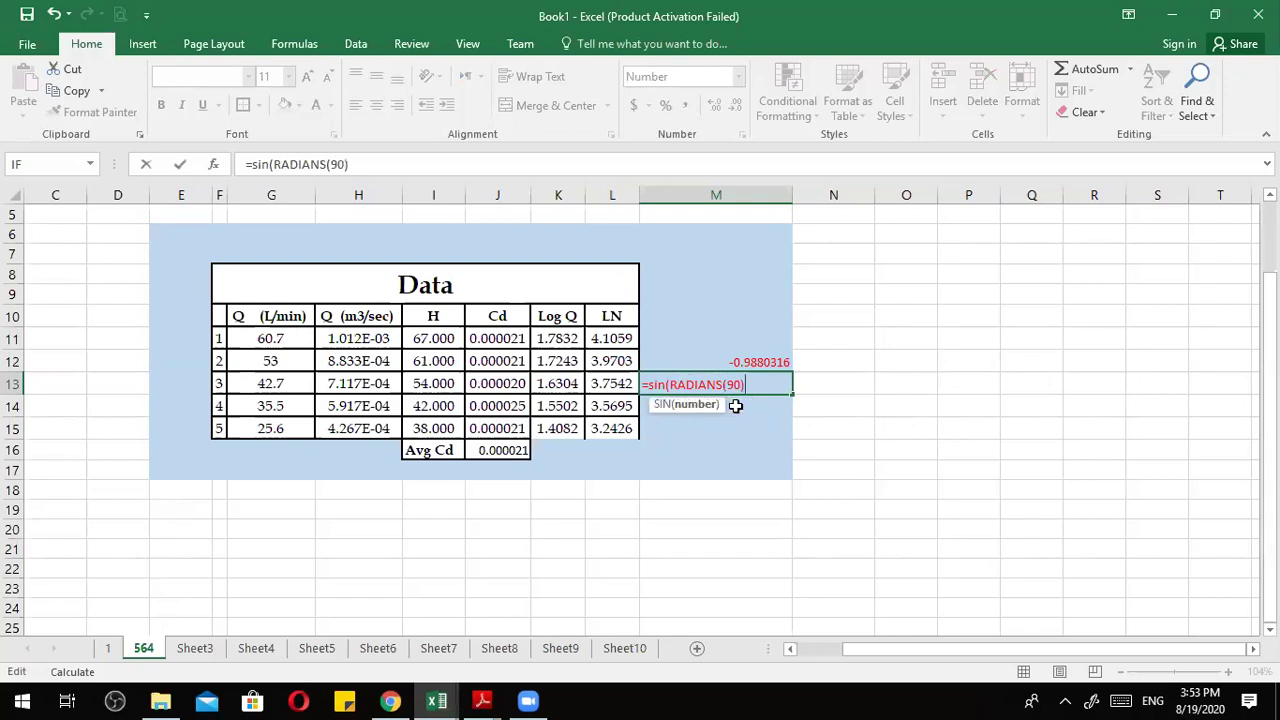
type("30")
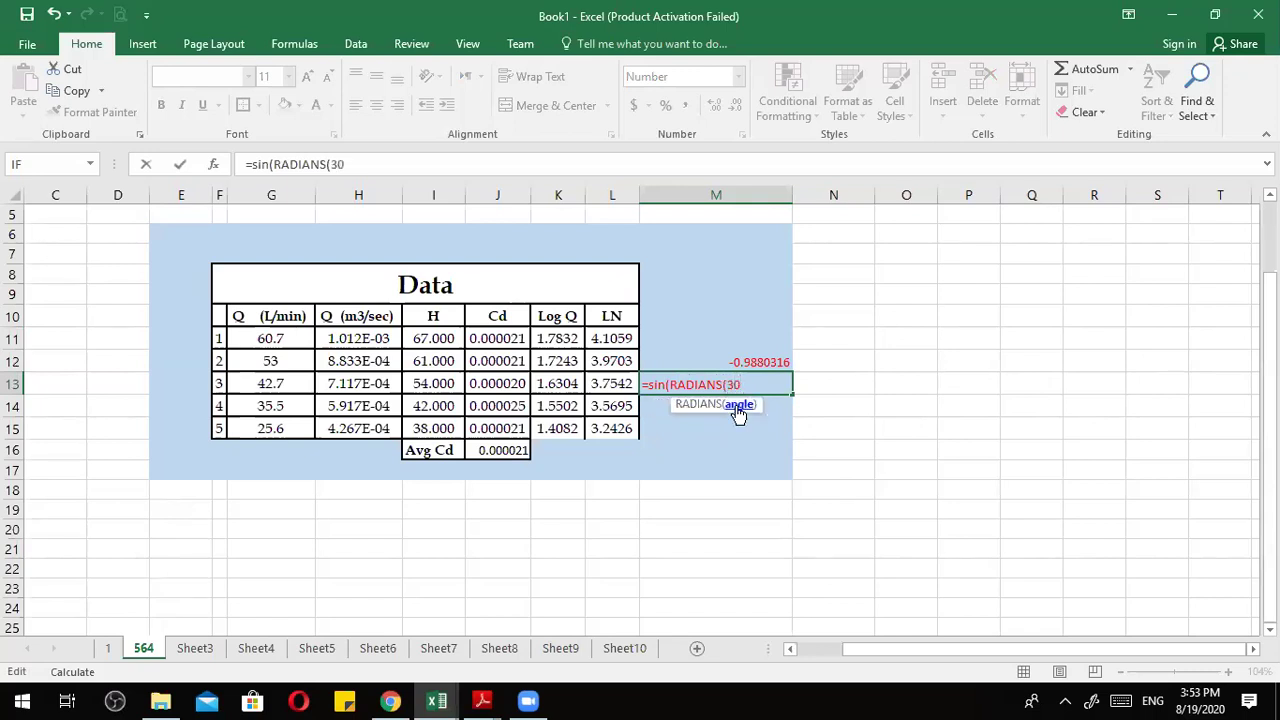
type("))")
key("ctrl+Return")
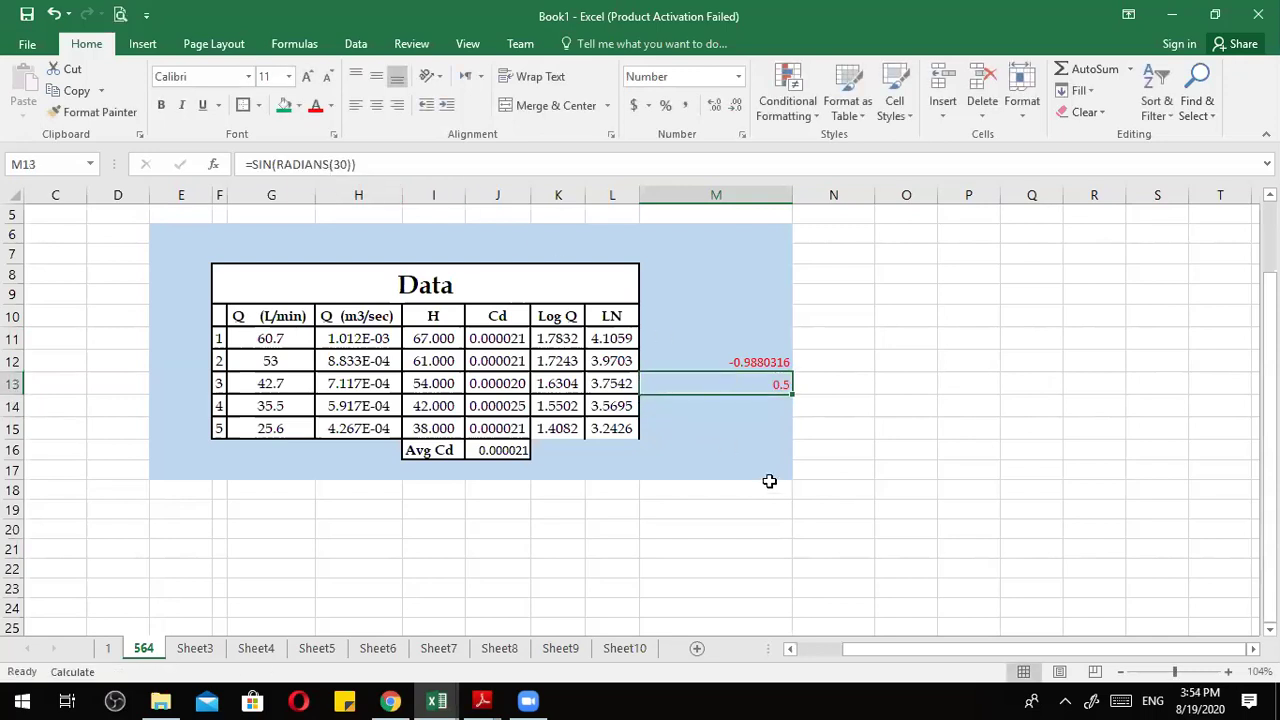
double_click(769, 382)
key("Return")
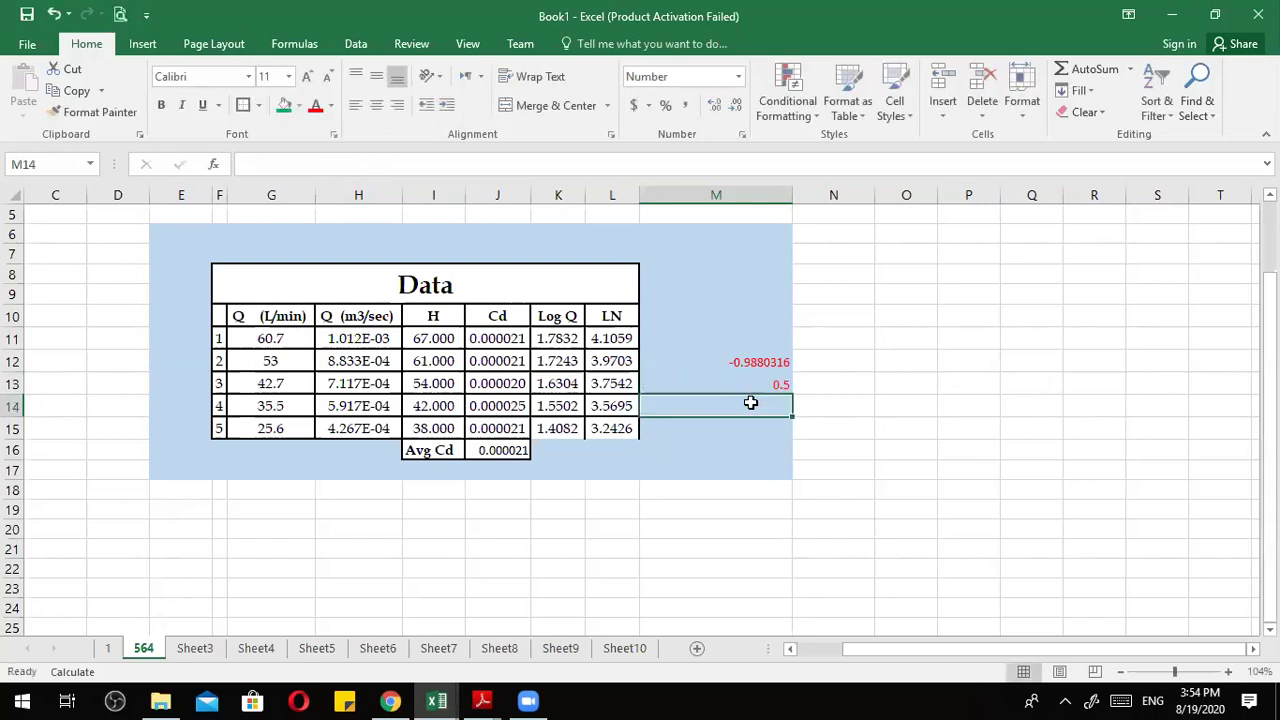
Write a SIN formula in cell M14 with PI()/6 as its argument.
type("=si")
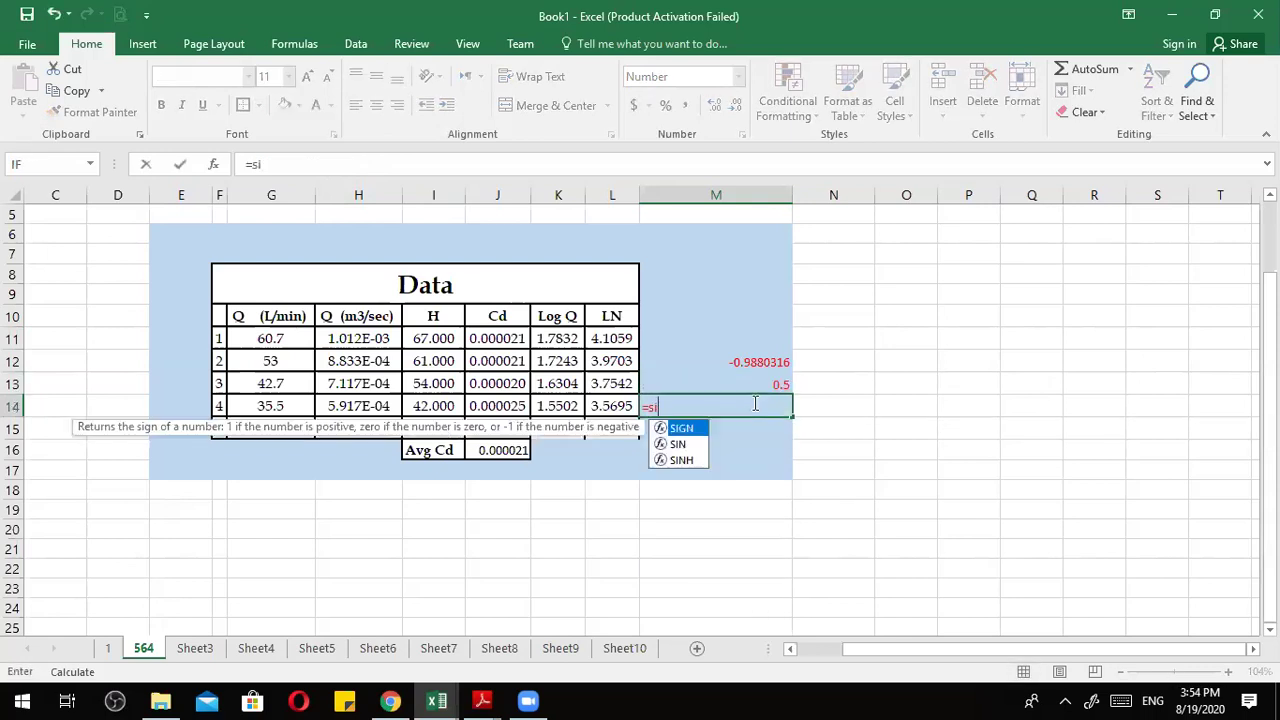
type("n(")
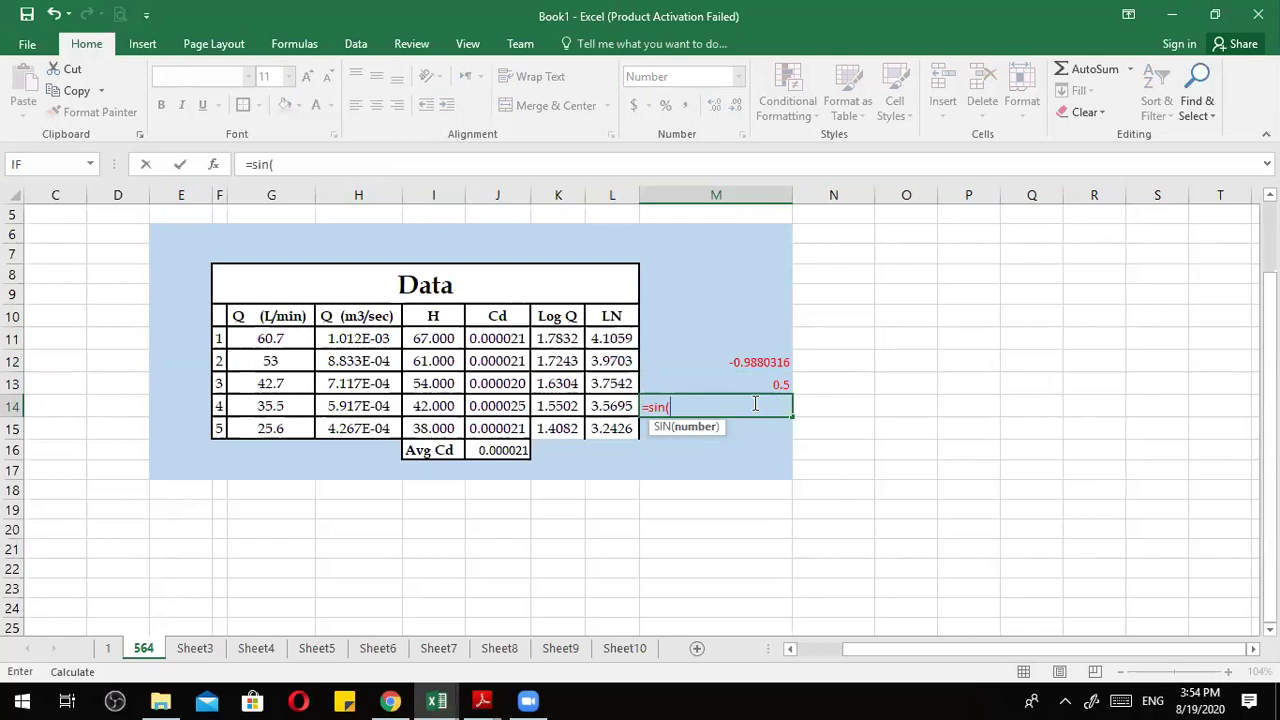
type("P")
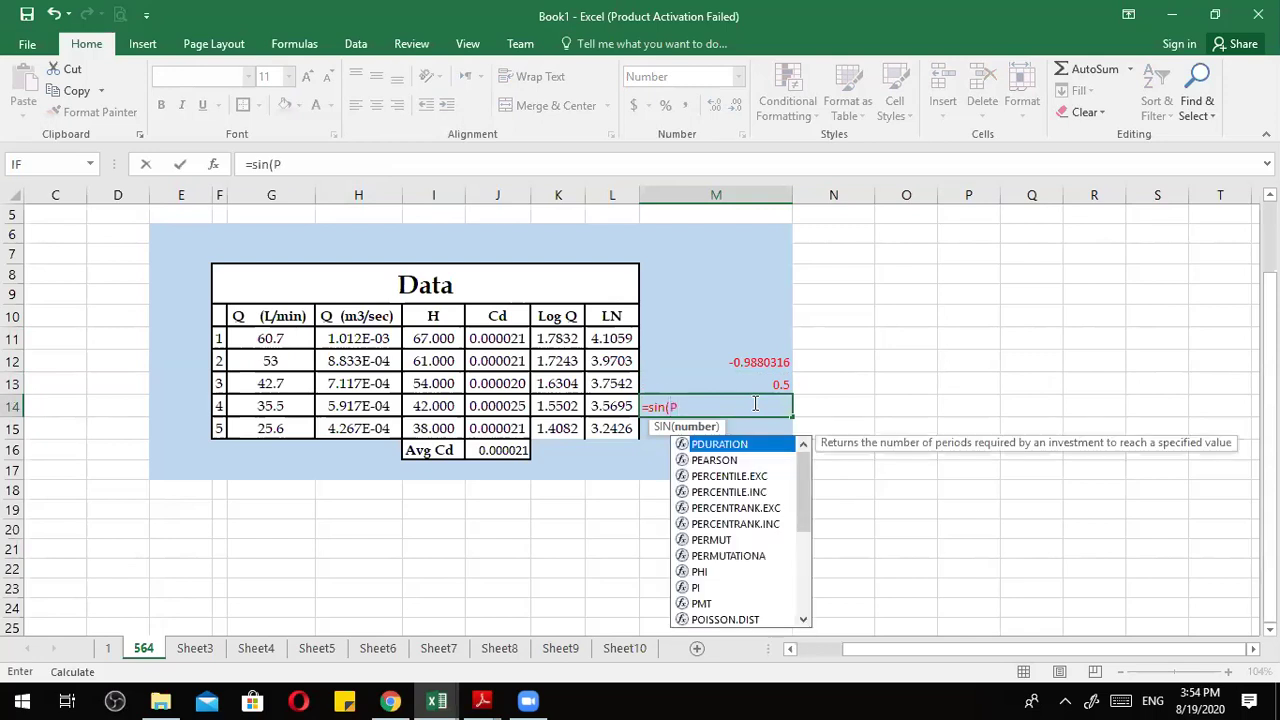
type("i")
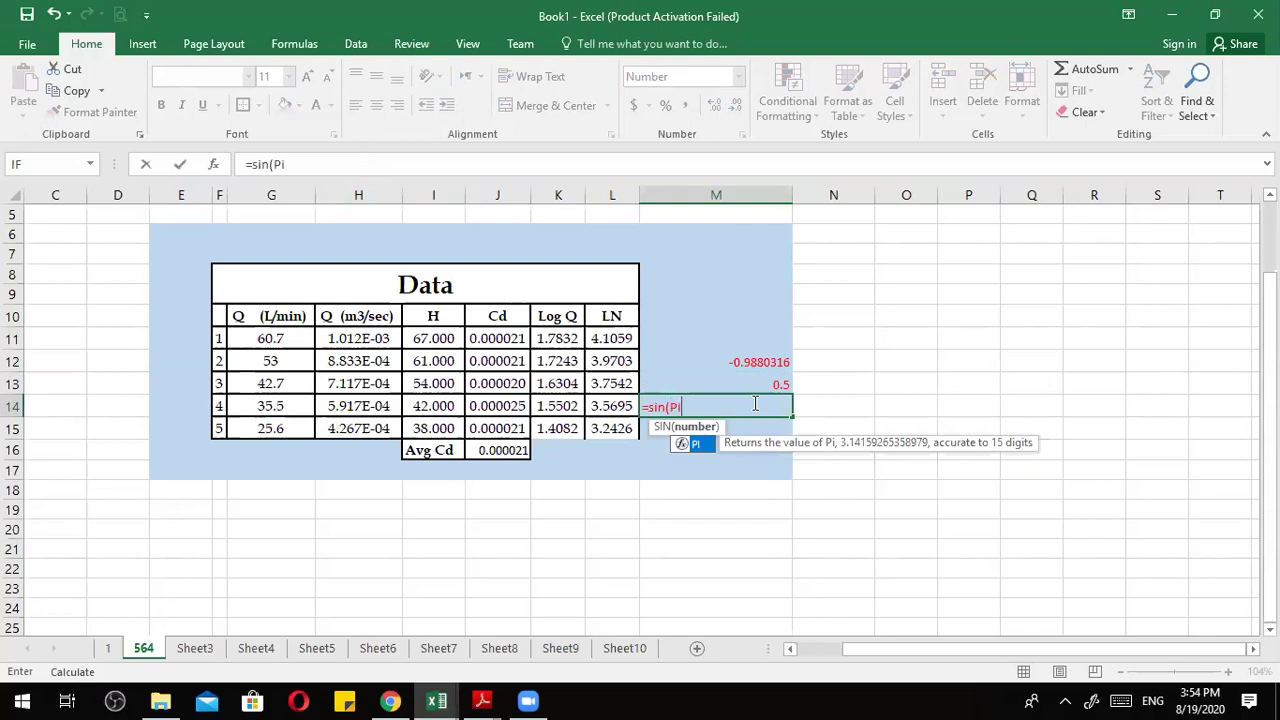
double_click(696, 443)
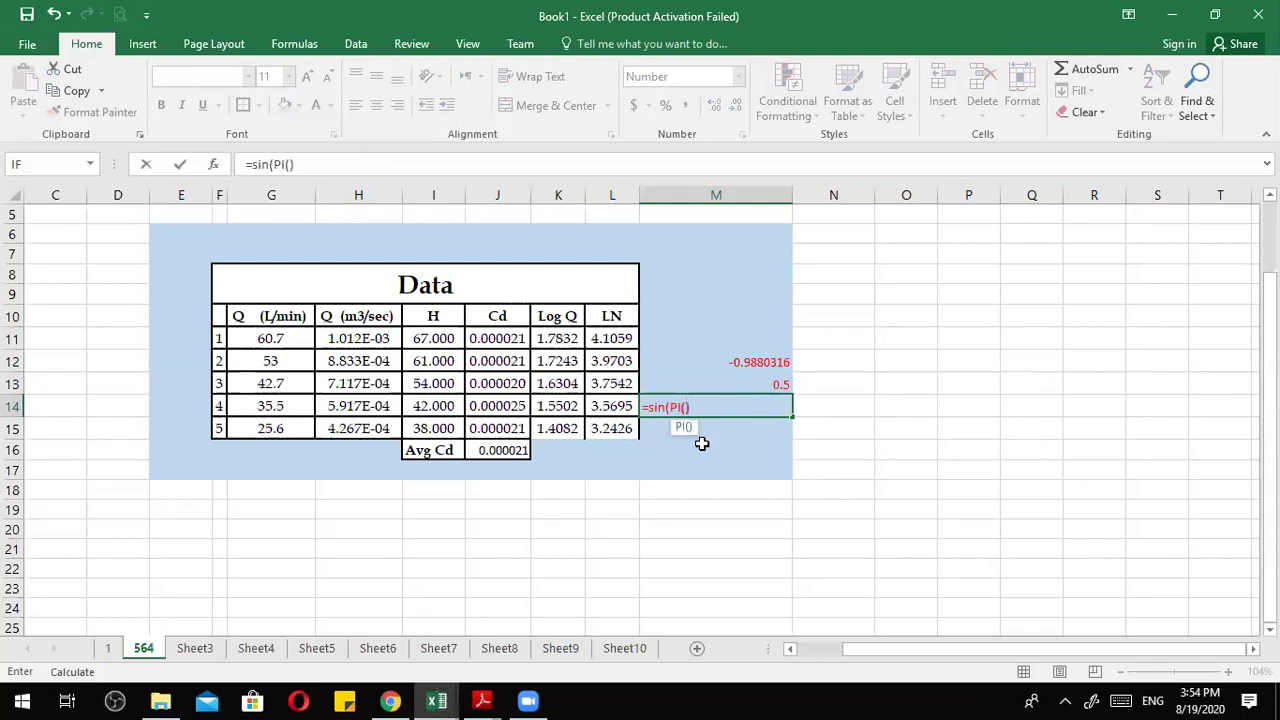
type(")/6")
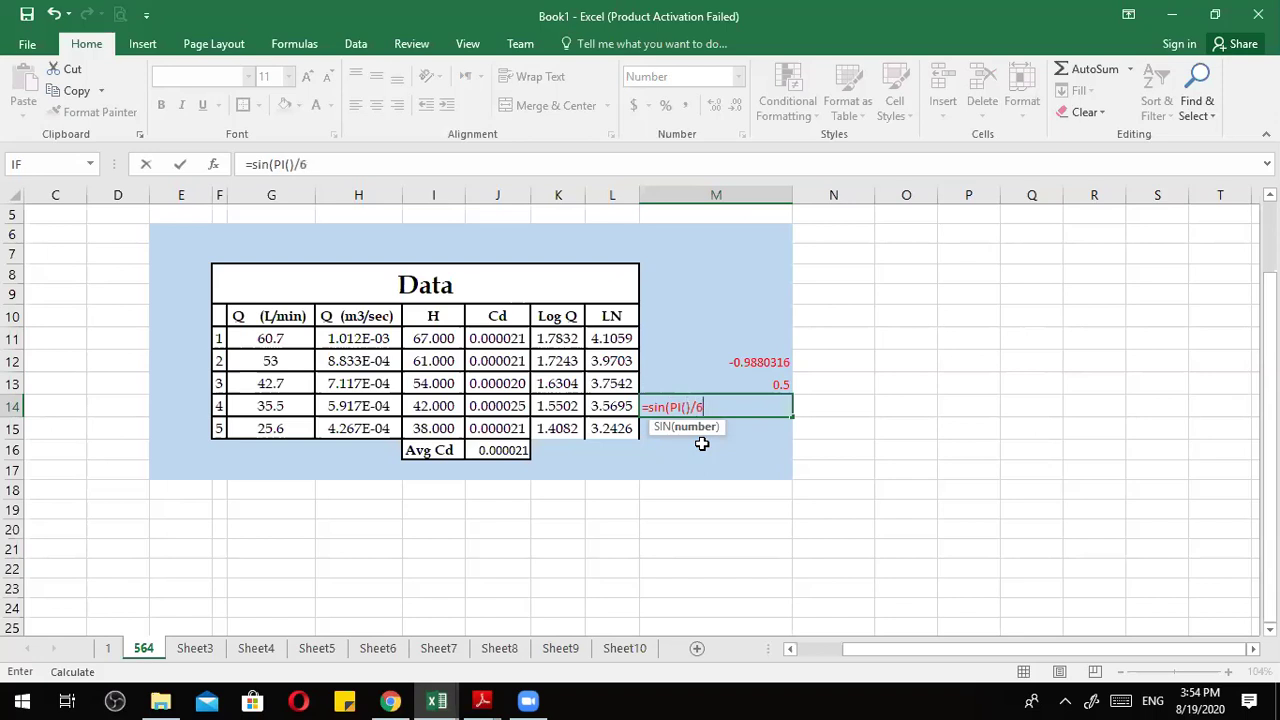
Complete the formula =SIN(PI()/6) in M14 and copy its text, without the equals sign, into N14 as a label.
type(")")
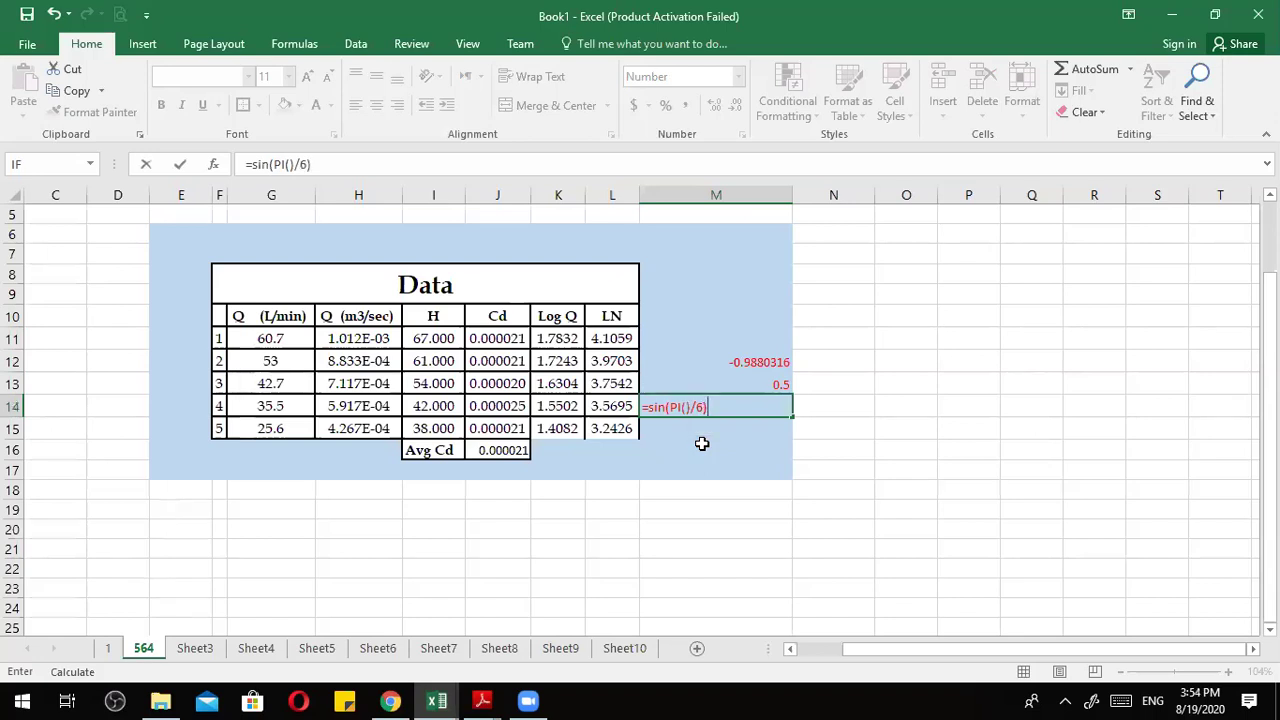
key("Return")
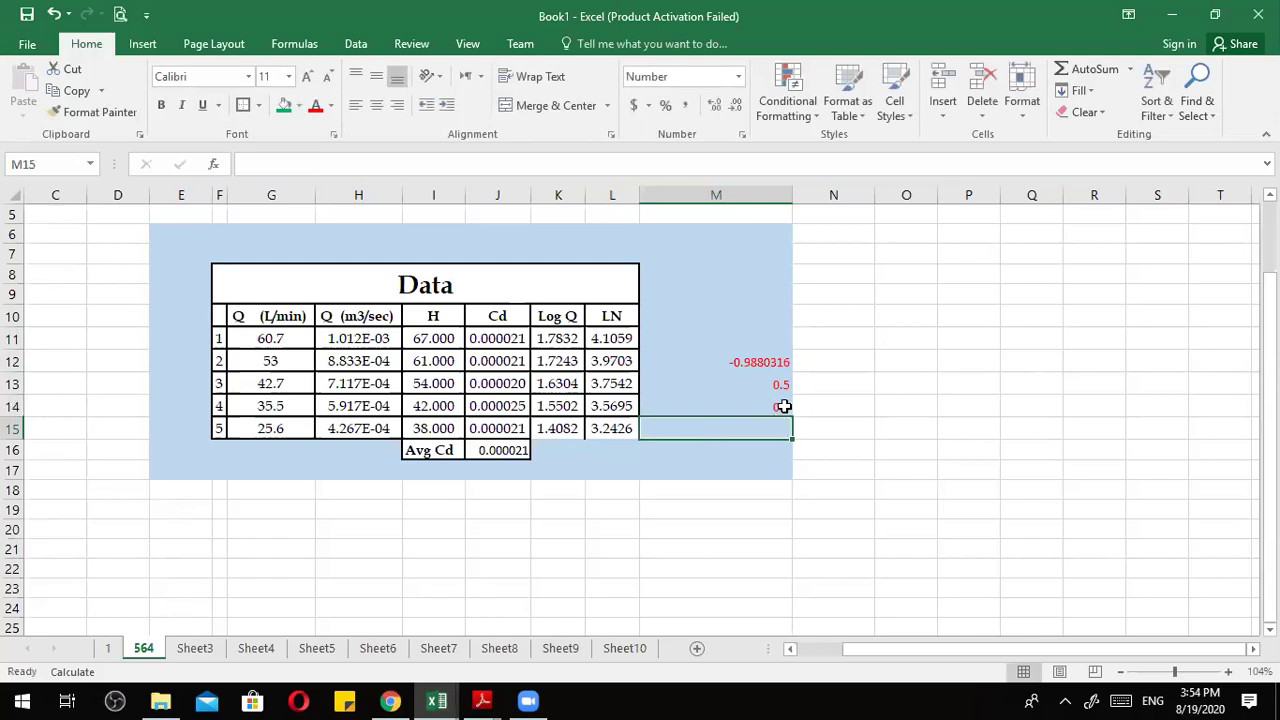
left_click(783, 407)
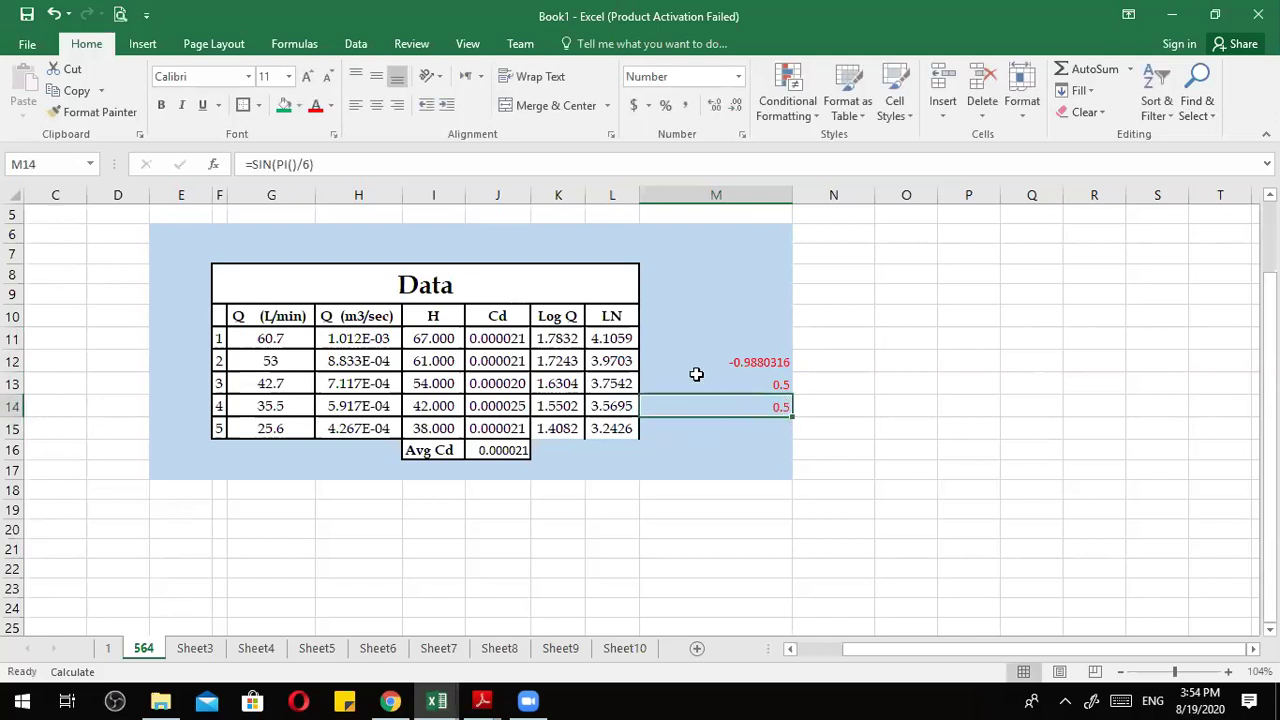
left_click_drag(316, 163, 257, 164)
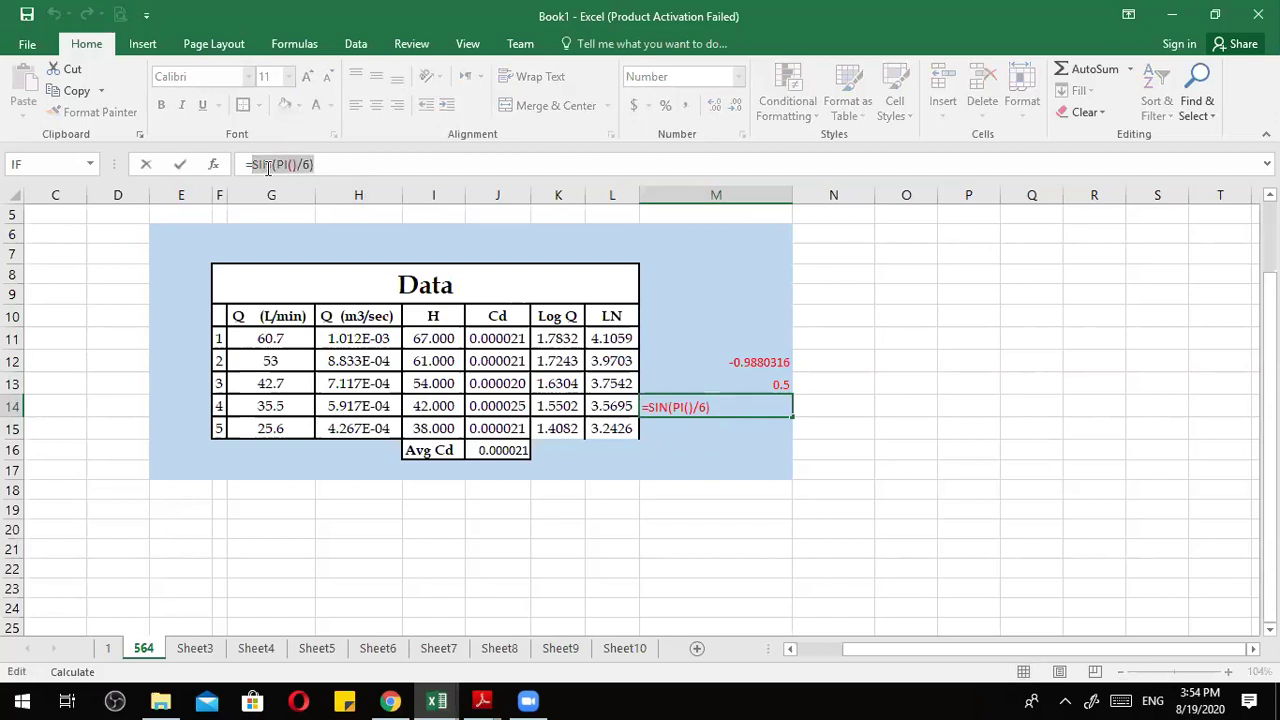
key("Escape")
left_click(816, 411)
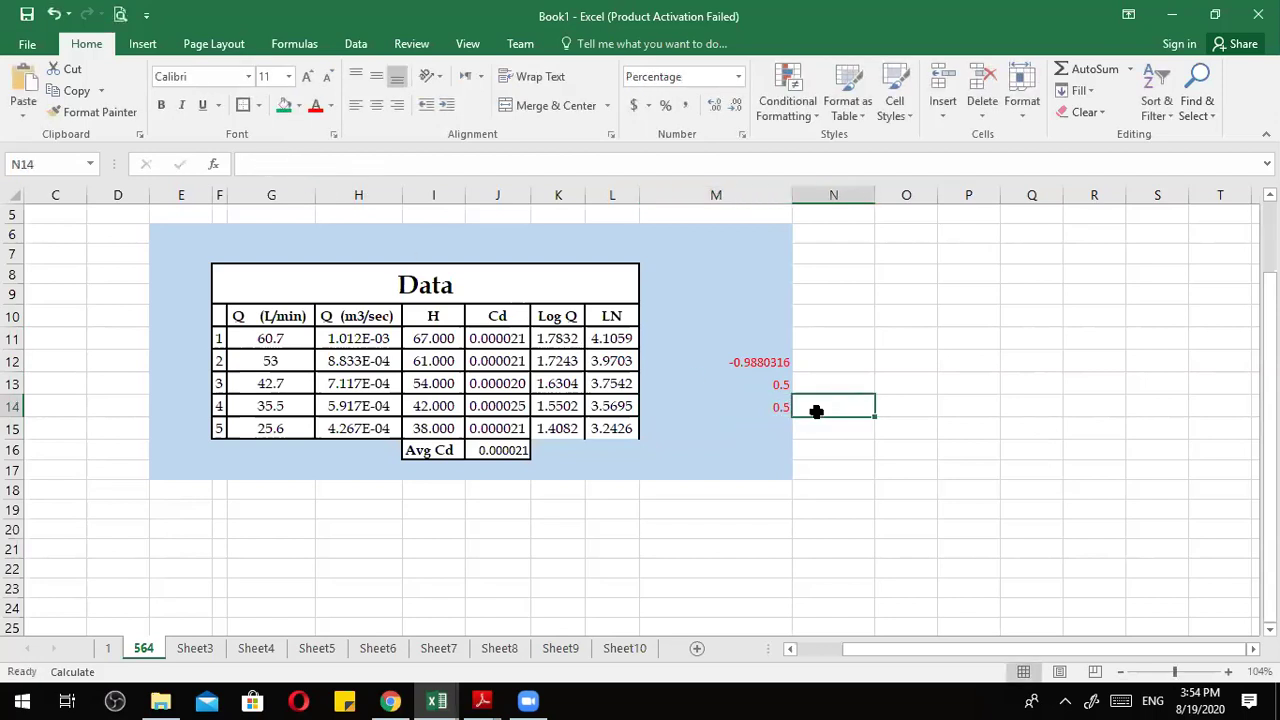
key("ctrl+v")
Centre the sine results in cells M14 and M13 horizontally.
left_click(769, 408)
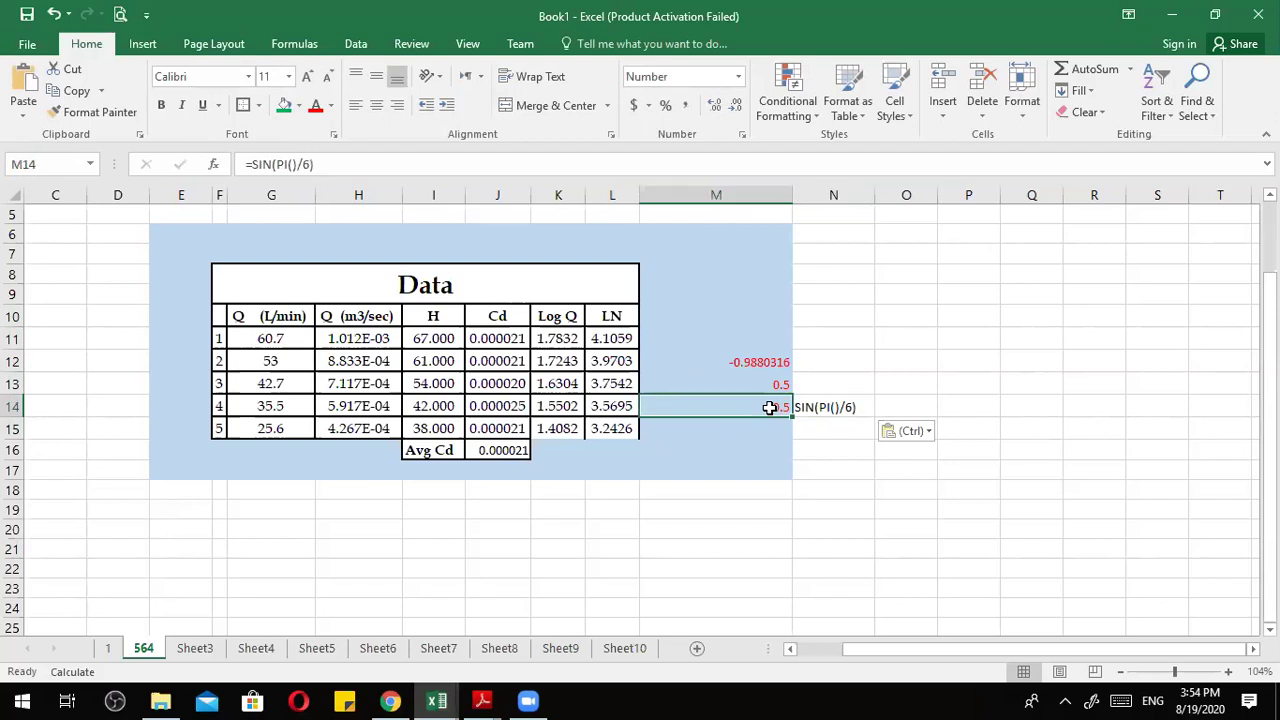
left_click(376, 105)
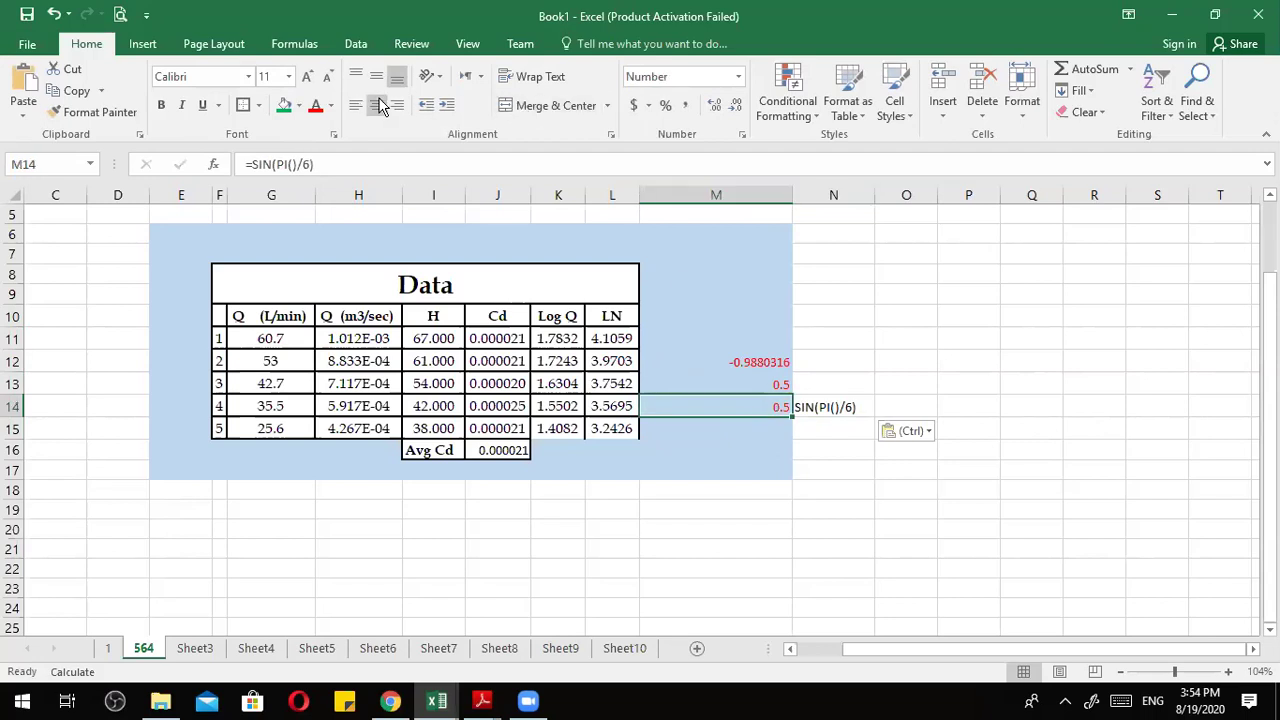
left_click(748, 384)
left_click(376, 105)
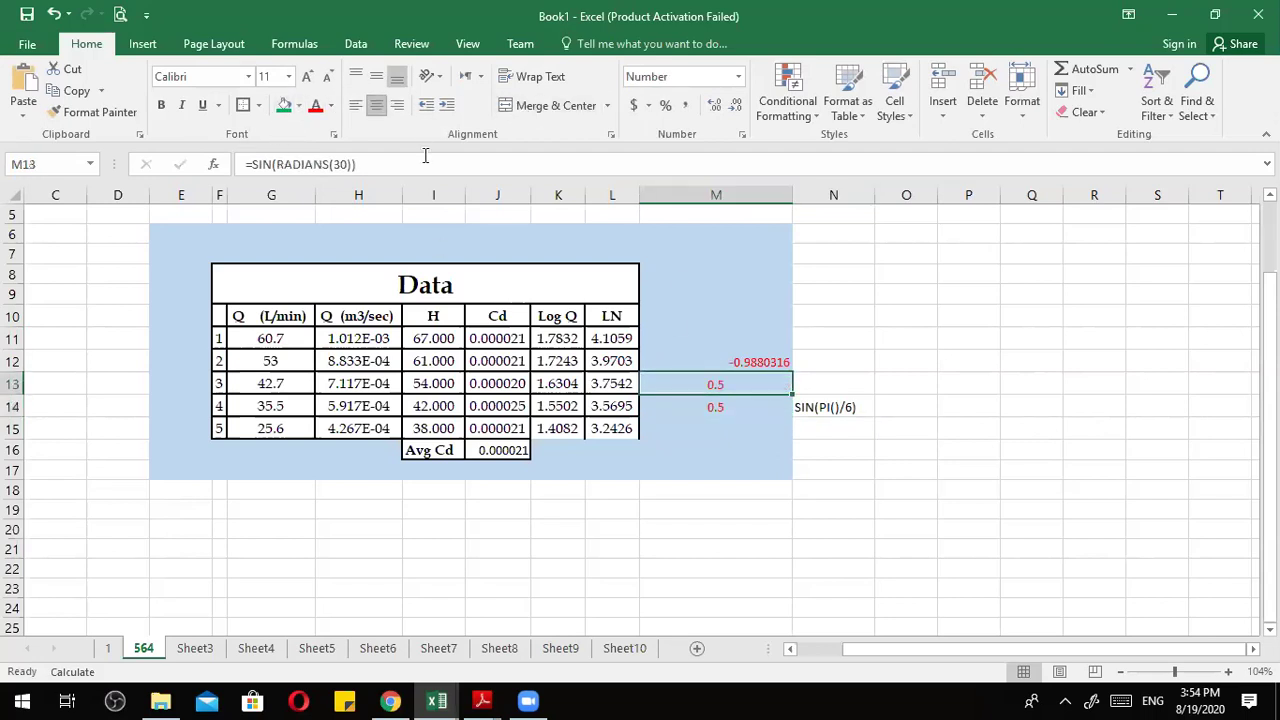
Copy the formula text SIN(RADIANS(30)) from M13 into N13 without the equals sign, and widen column N to fit it.
left_click(352, 164)
left_click_drag(352, 164, 251, 162)
key("ctrl+c")
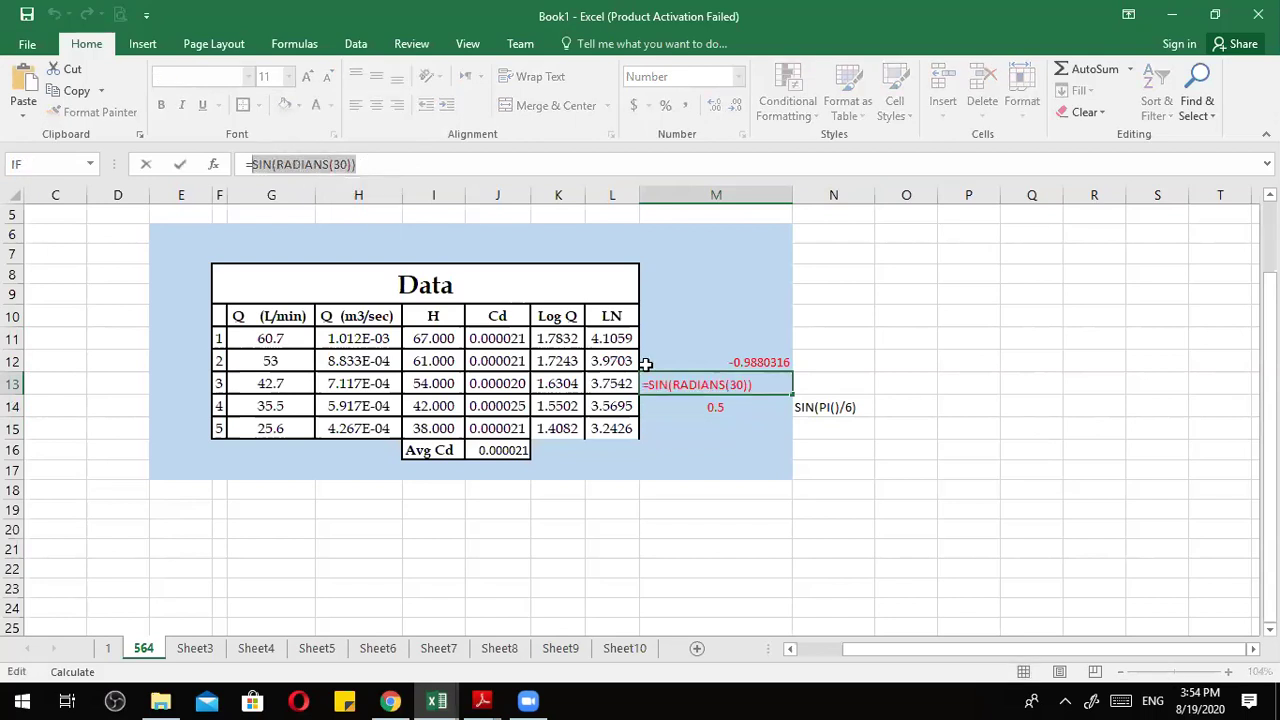
left_click(806, 384)
key("Escape")
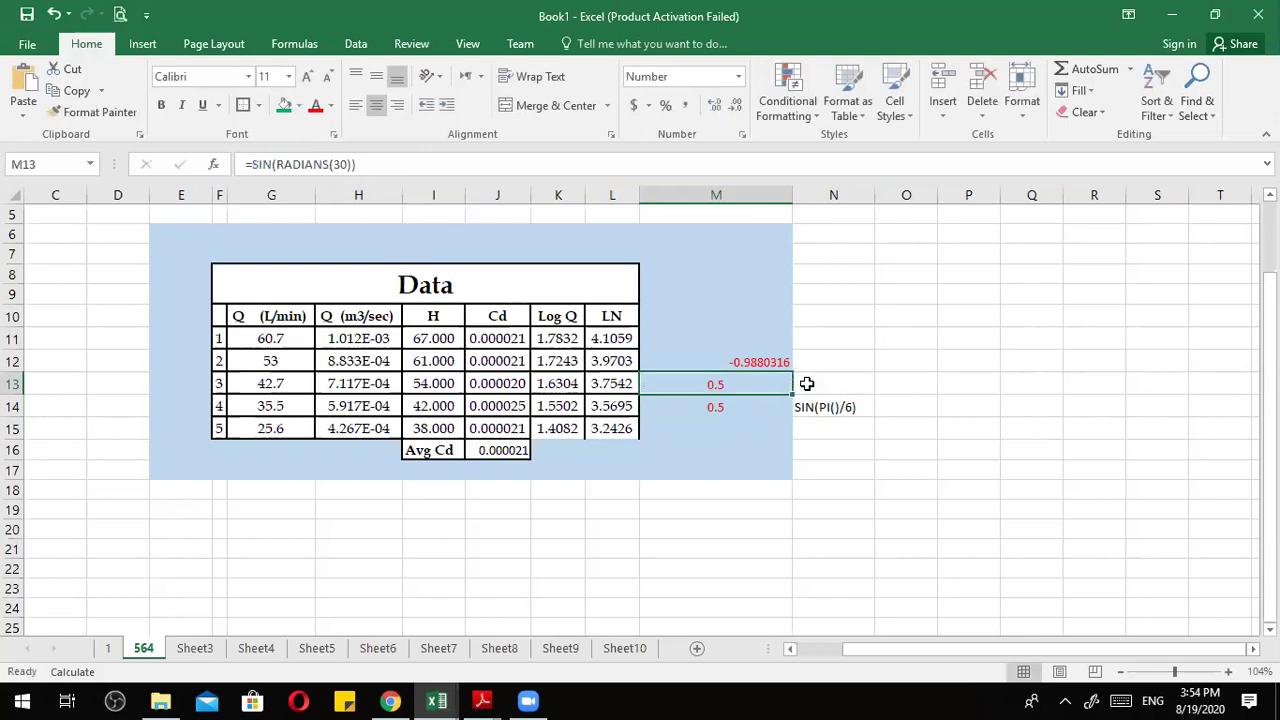
left_click(806, 384)
key("ctrl+v")
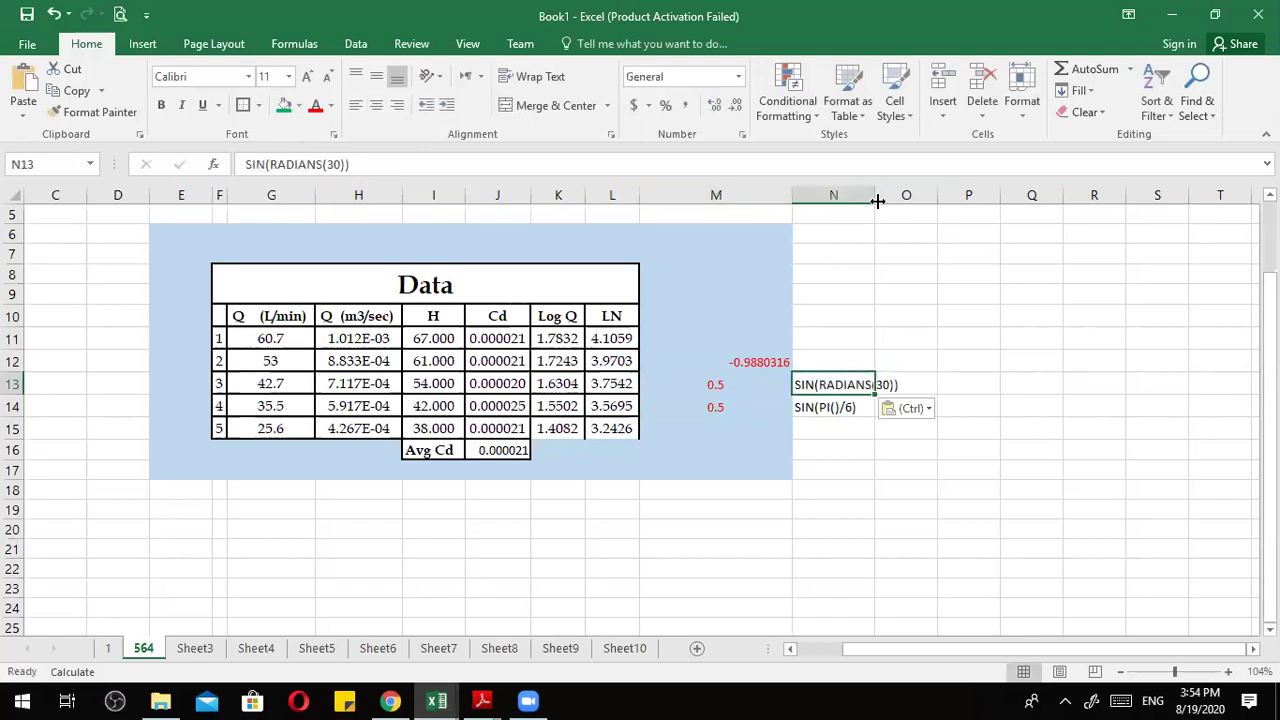
left_click_drag(874, 194, 908, 194)
Examine the plain sine formula in M12 and compare the enlarged formula labels in N13 and N14.
left_click(755, 361)
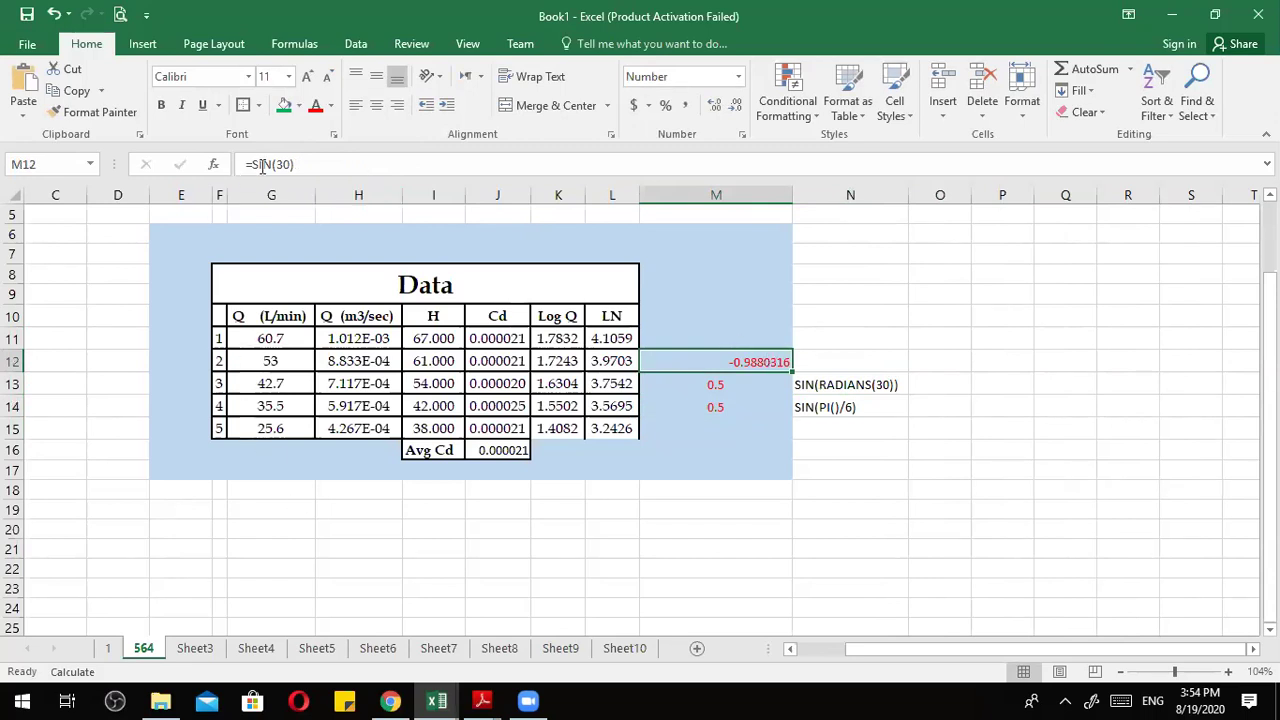
left_click(831, 386)
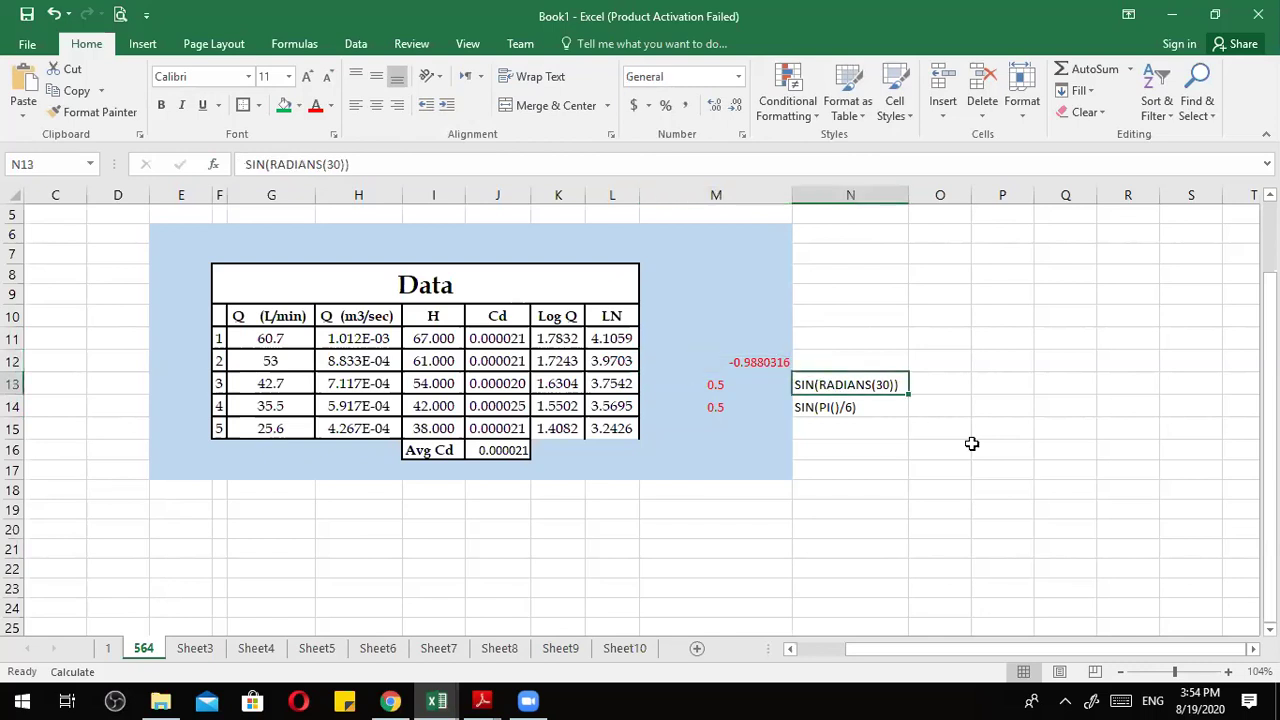
scroll(971, 443, "up", 10)
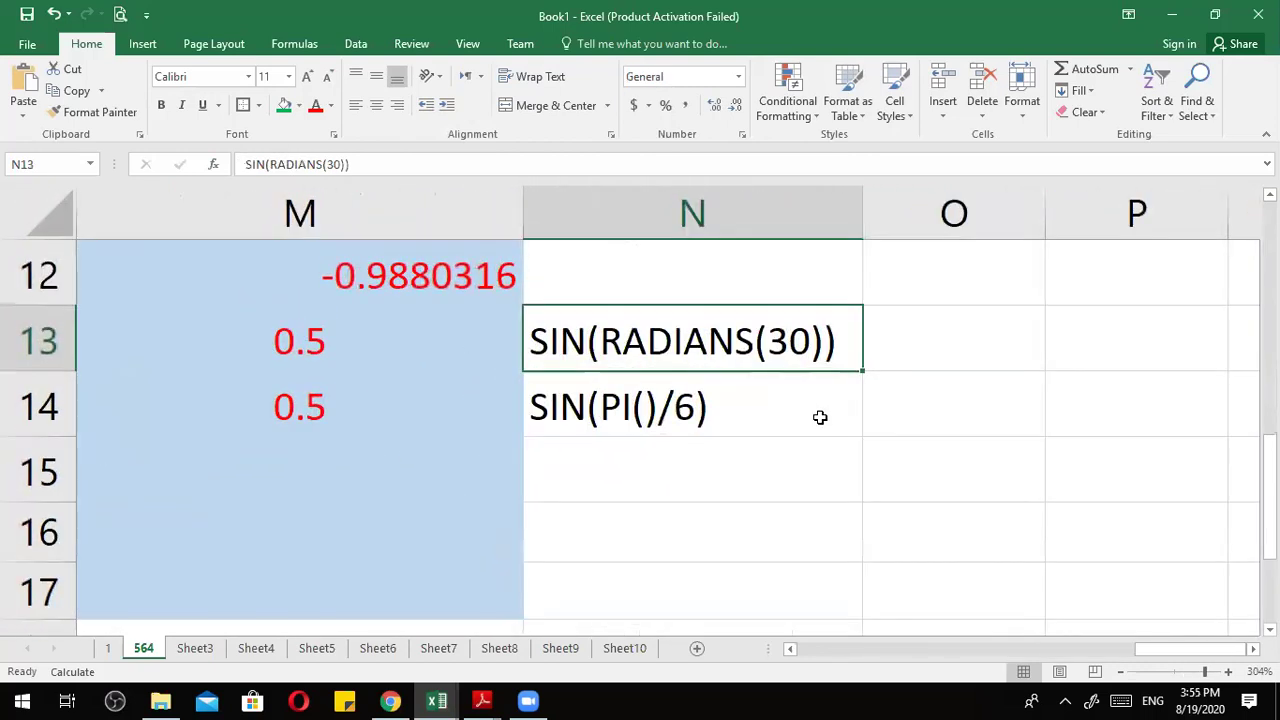
scroll(806, 482, "up", 1)
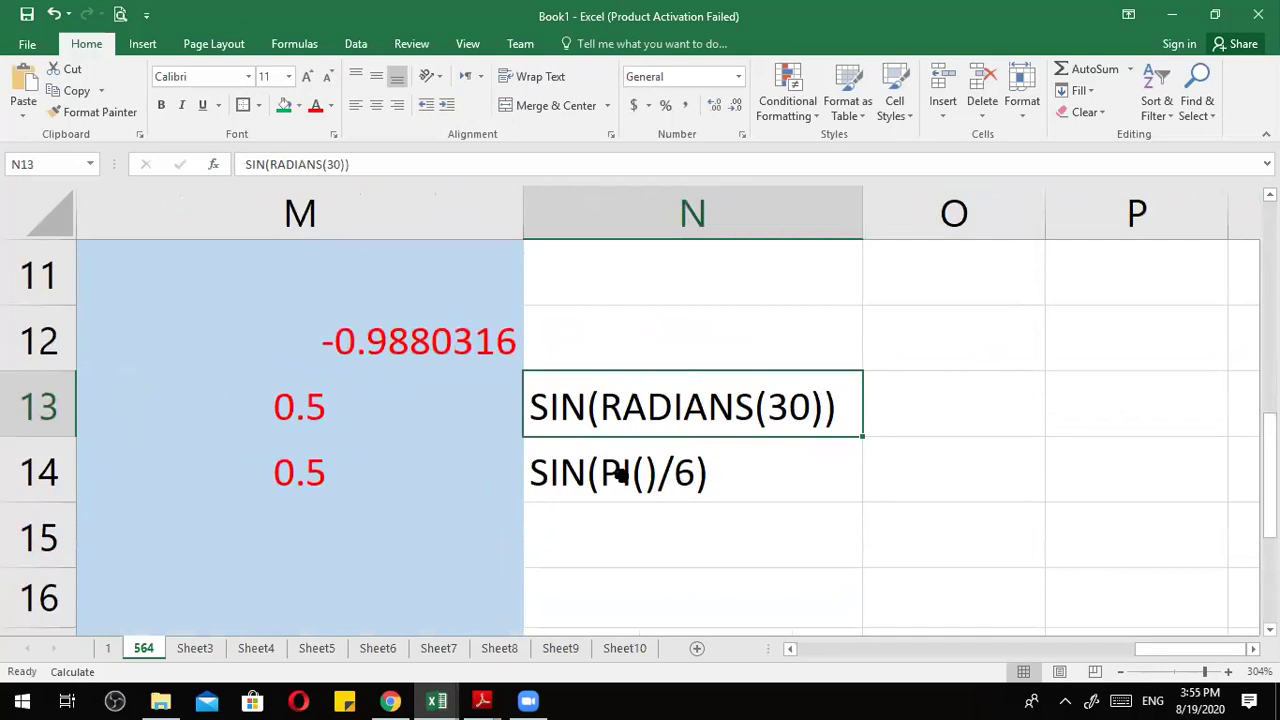
scroll(614, 471, "up", 6, "ctrl")
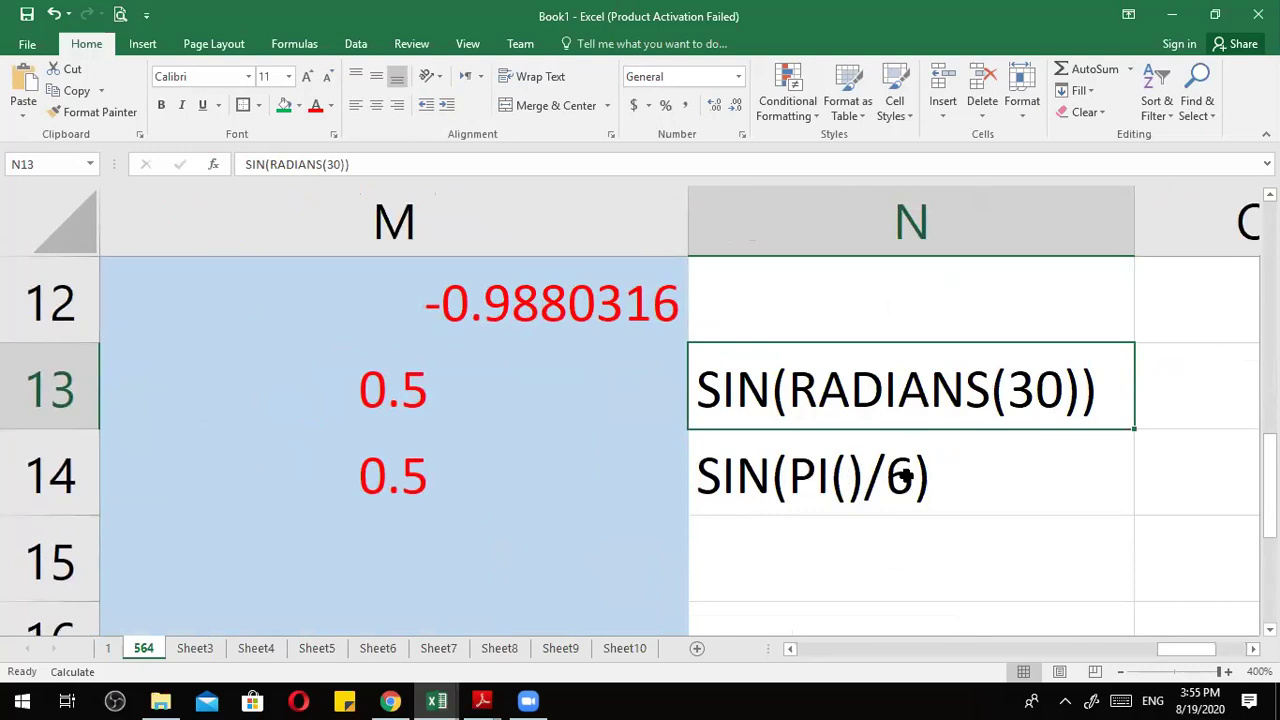
left_click(845, 532)
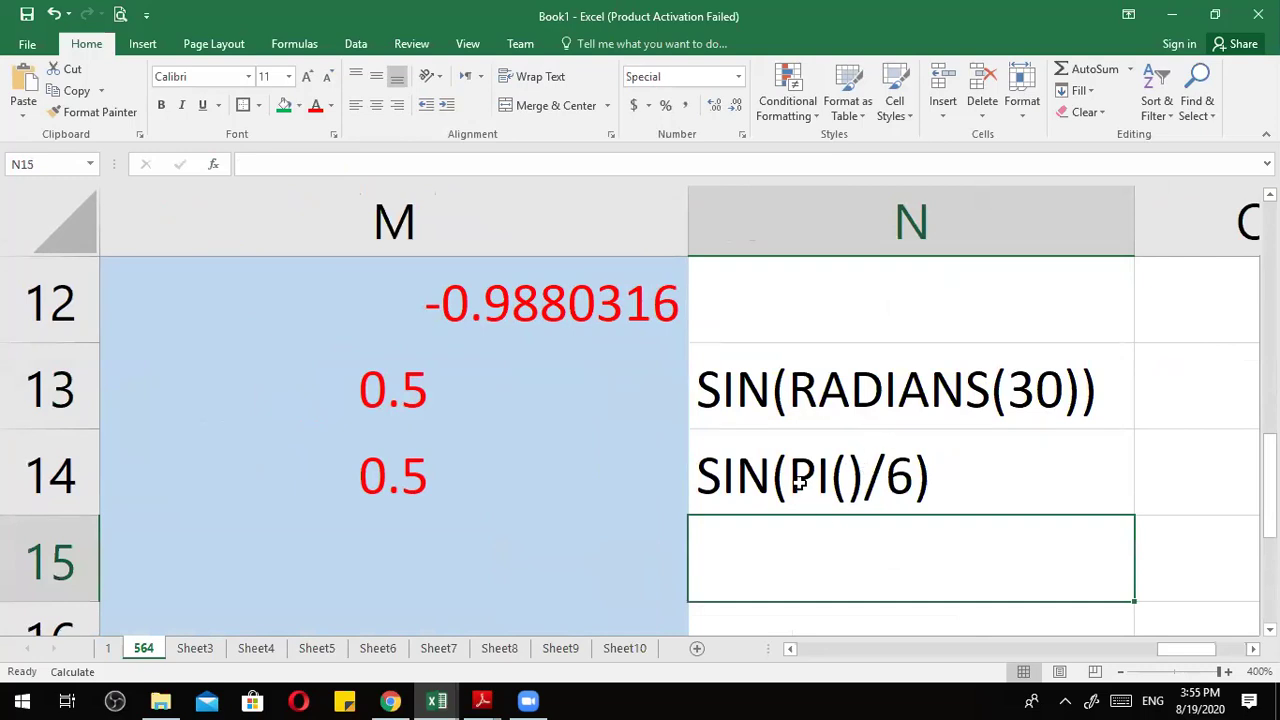
left_click(902, 384)
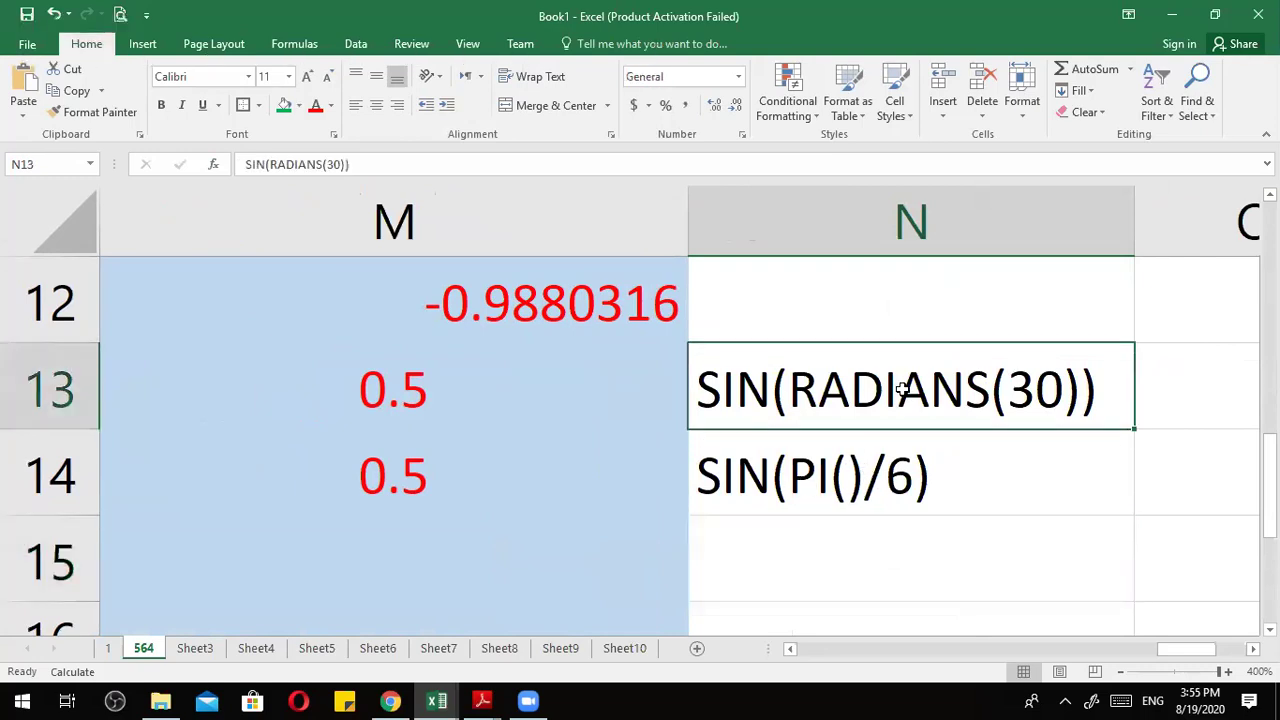
left_click(897, 445)
key("ctrl+shift+5")
key("alt")
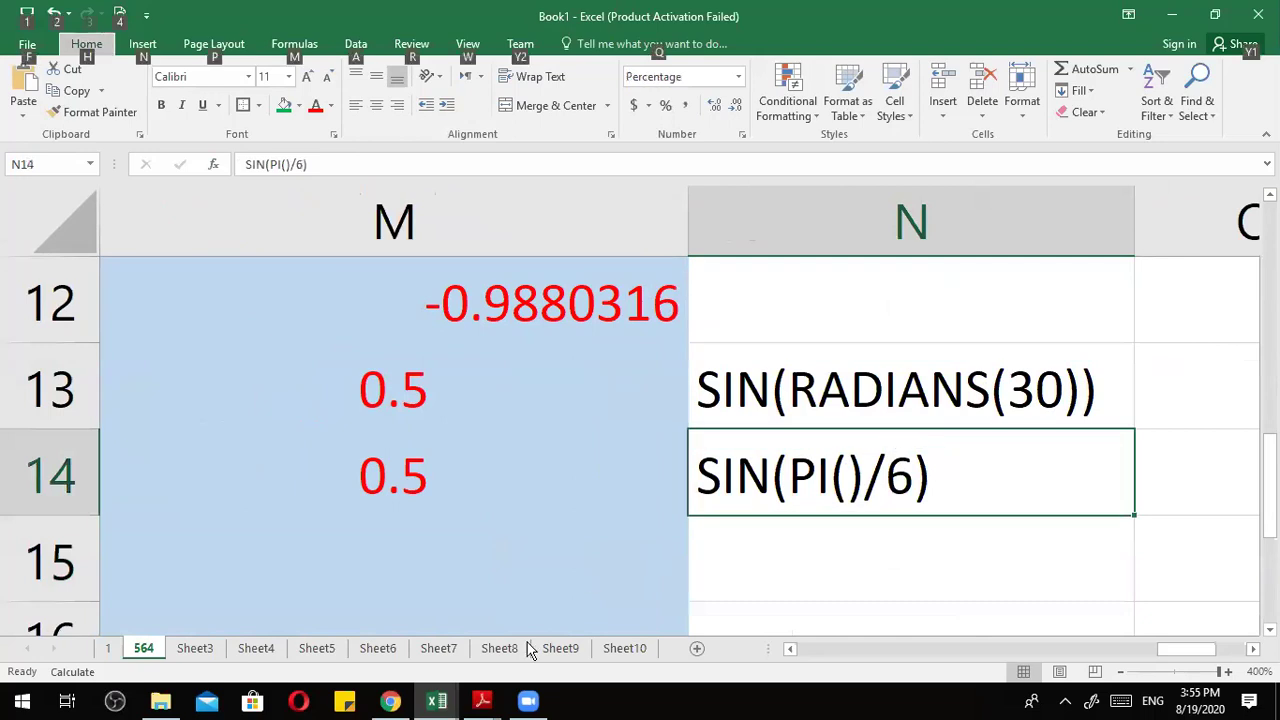
Switch to Chapter 14.pdf in Adobe Reader and review Example 14.3 and the slide on the Now and Today functions.
mouse_move(482, 700)
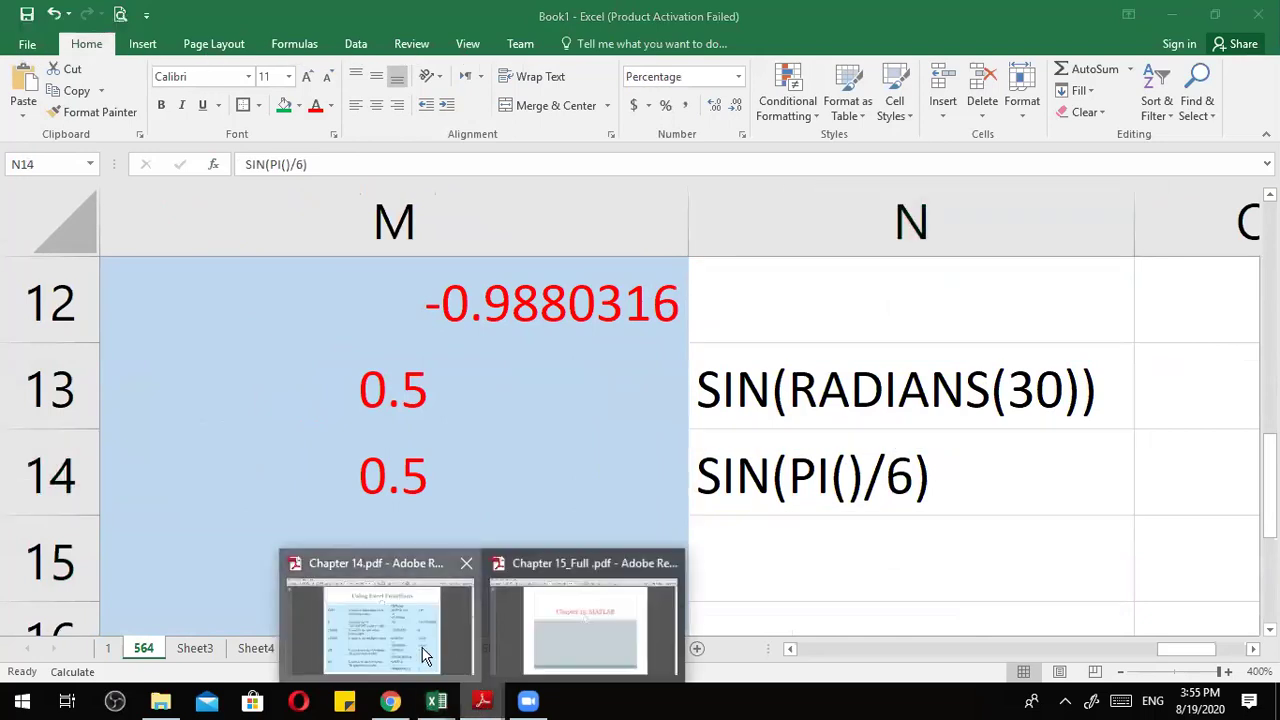
left_click(422, 652)
scroll(422, 655, "down", 1)
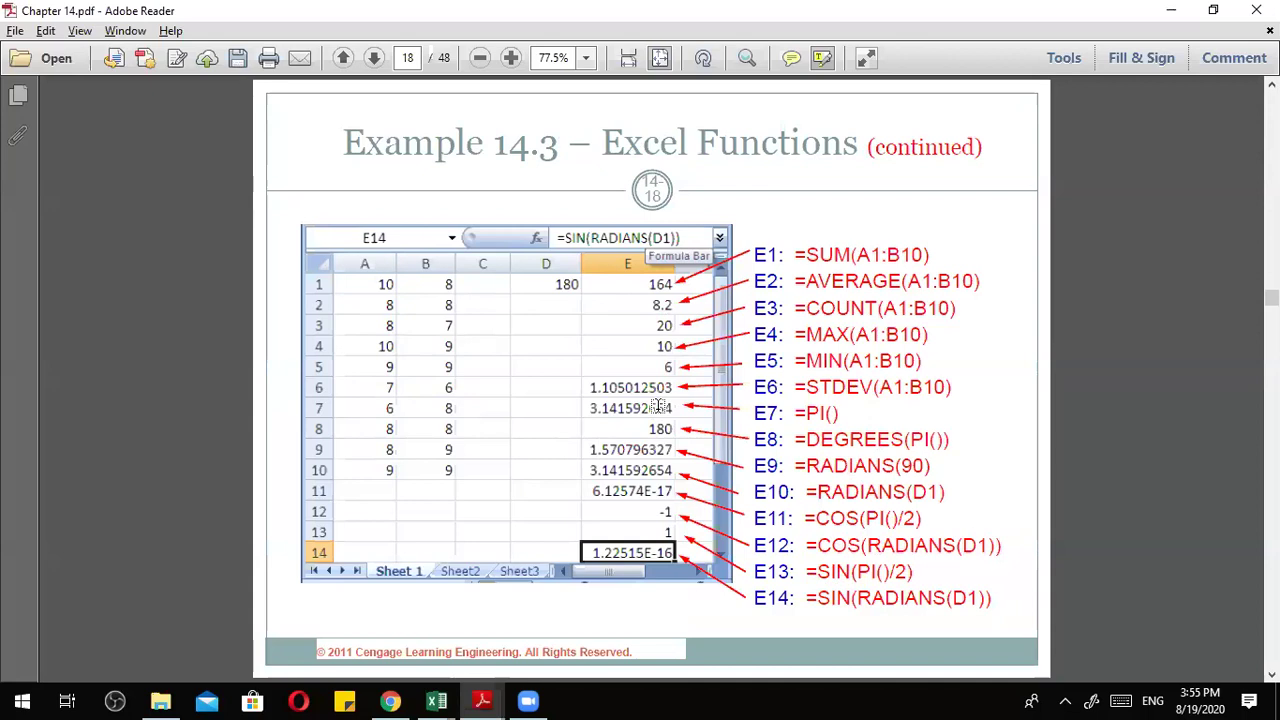
scroll(659, 406, "down", 1)
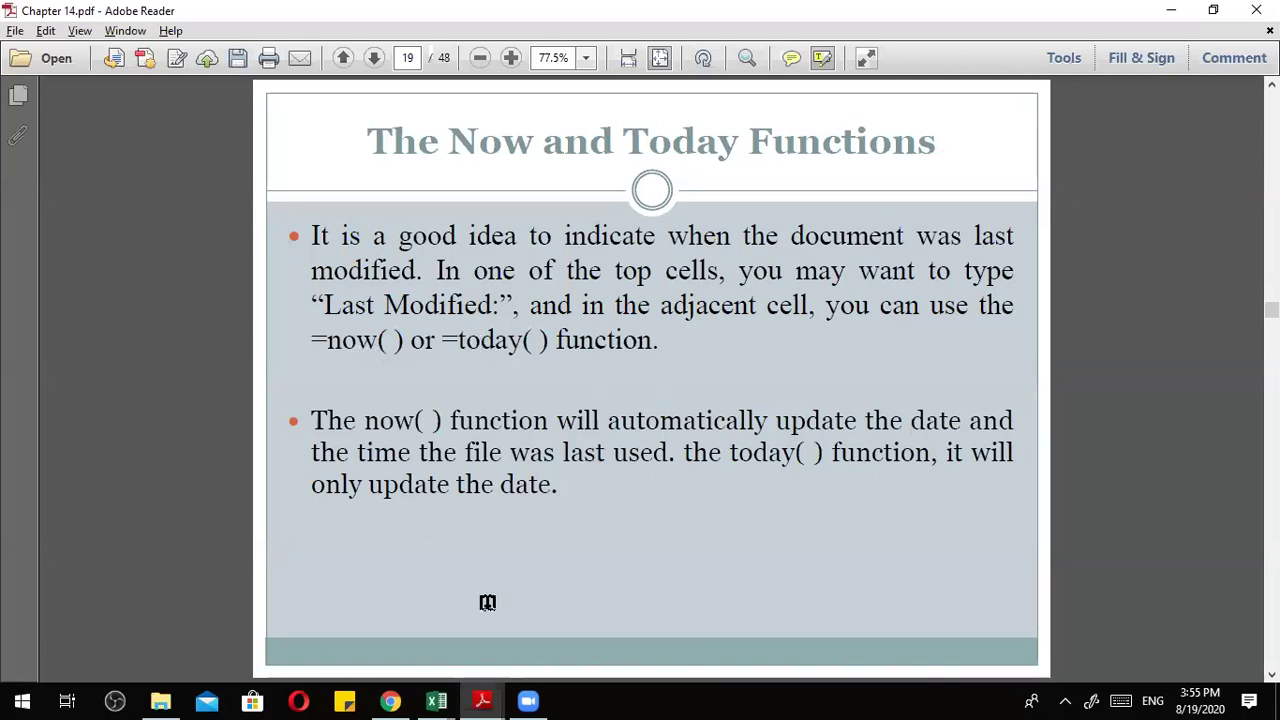
Return to the Book1 workbook in Excel and enter the formula =NOW() in cell M16.
left_click(436, 701)
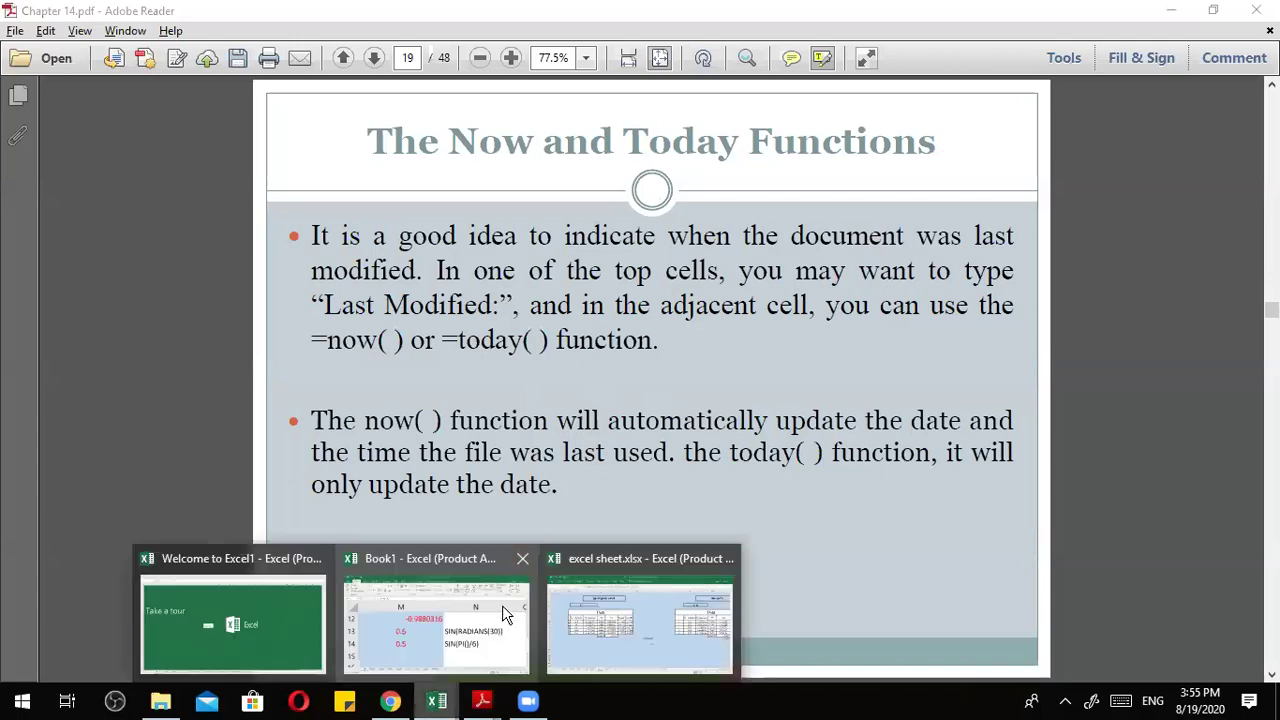
left_click(502, 605)
scroll(670, 390, "down", 1)
scroll(685, 425, "down", 3, "ctrl")
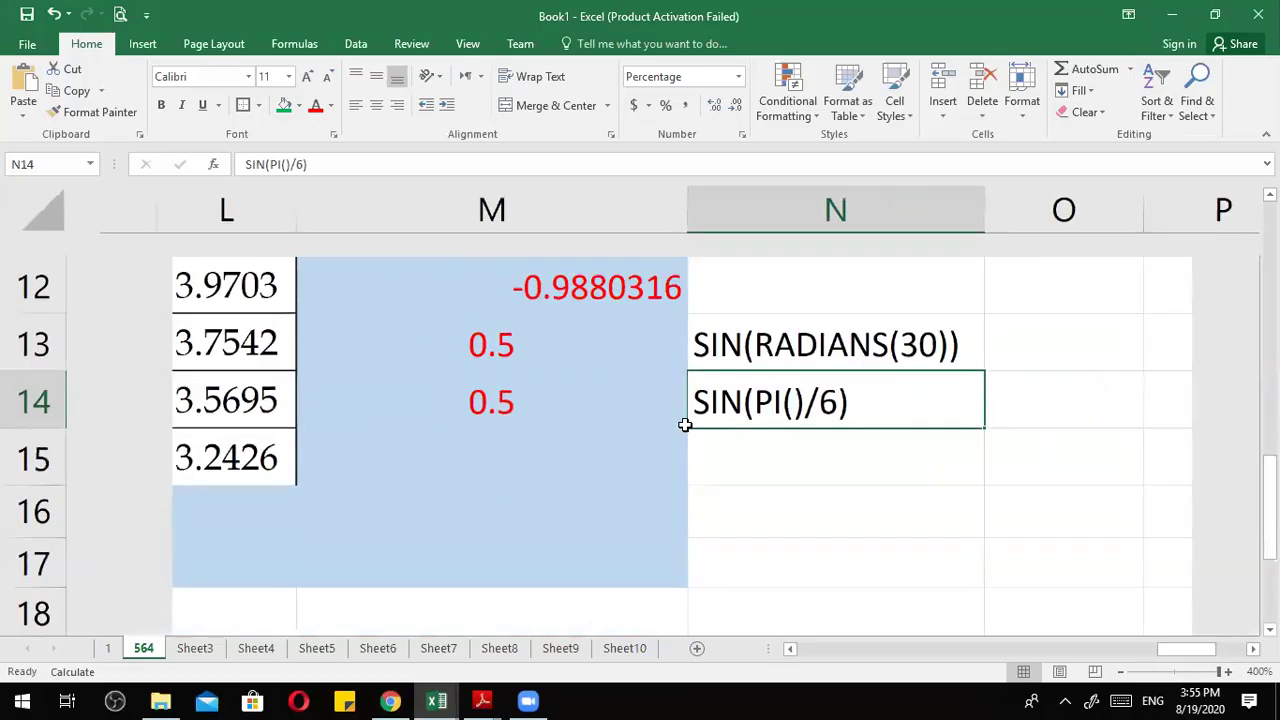
scroll(685, 425, "down", 5)
left_click(486, 443)
type("=")
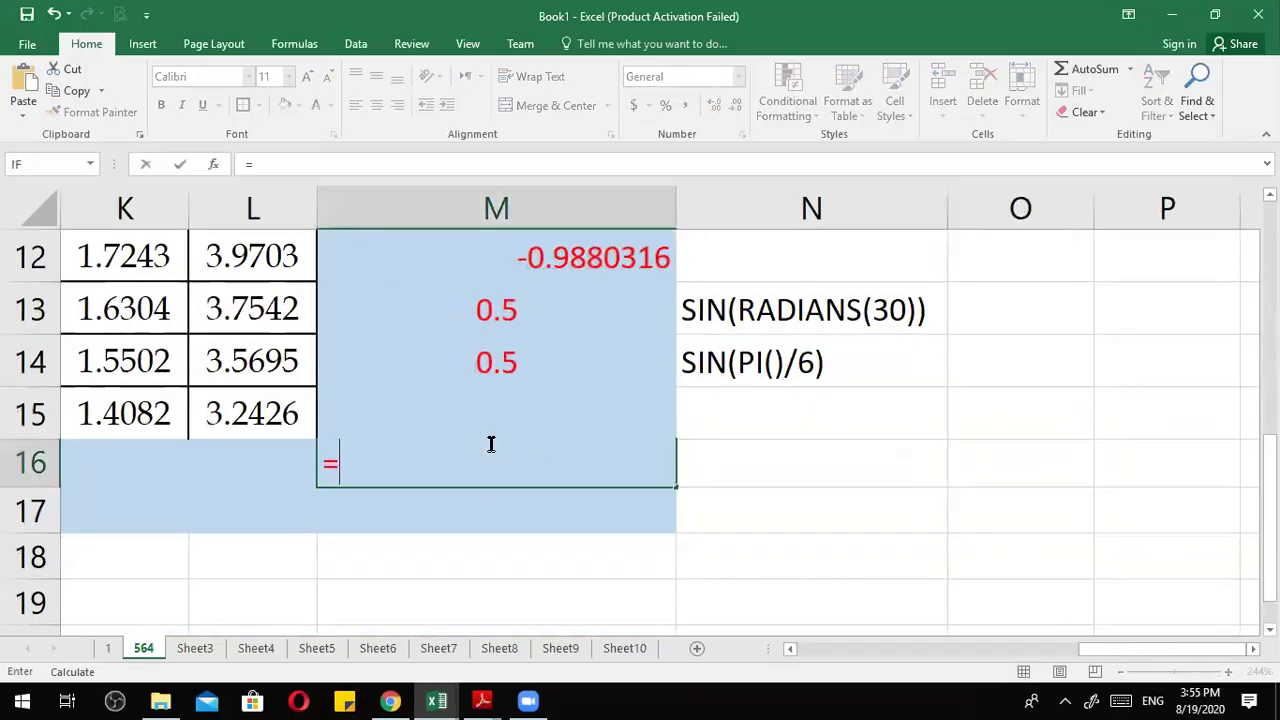
type("now")
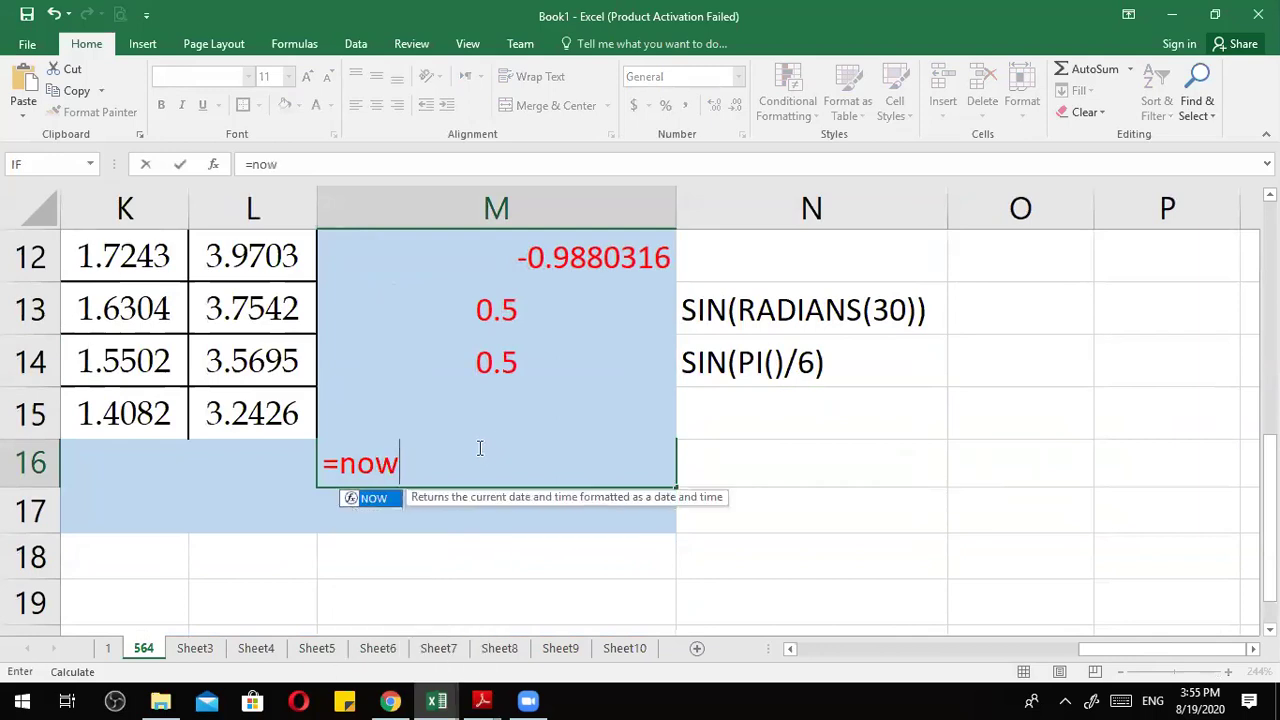
double_click(377, 495)
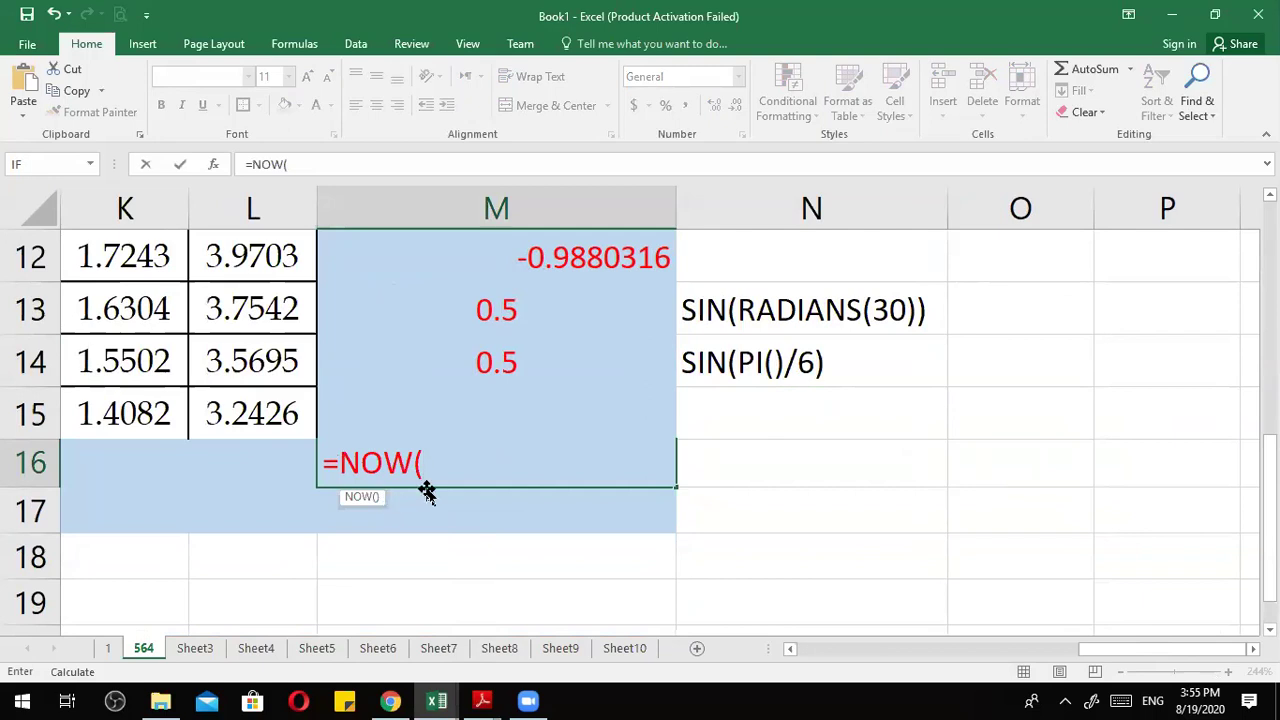
type(")")
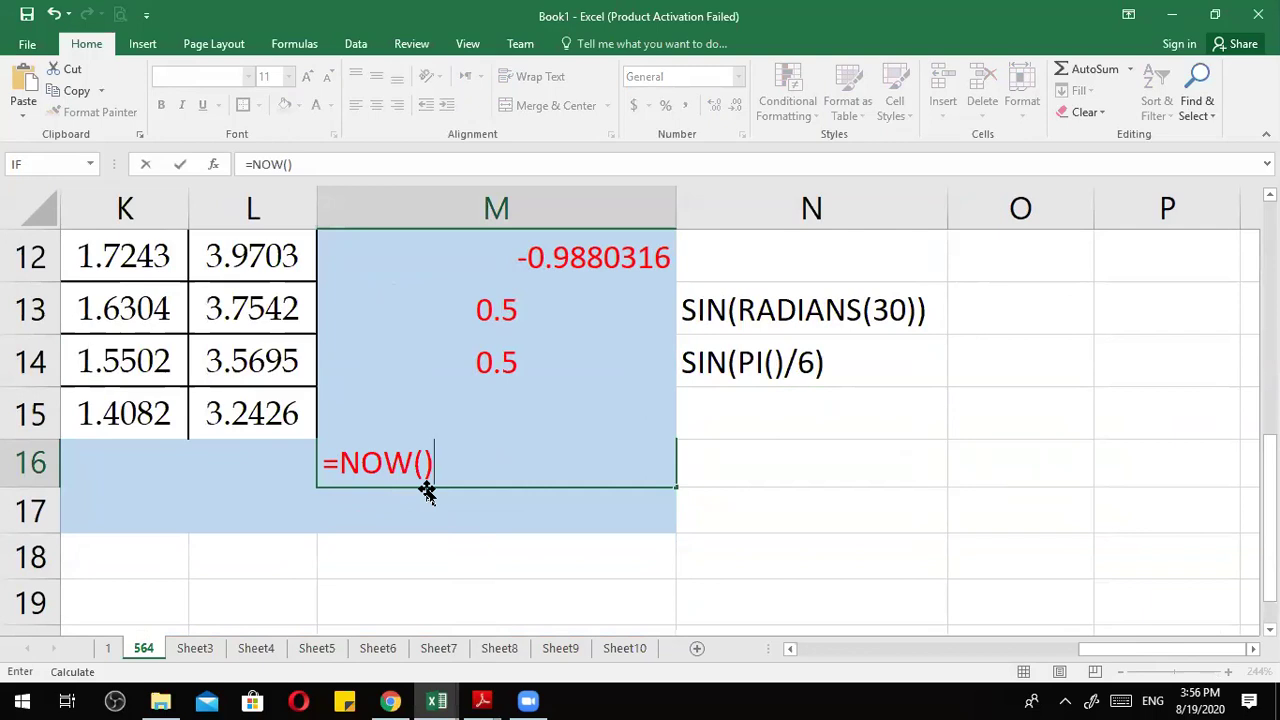
key("Return")
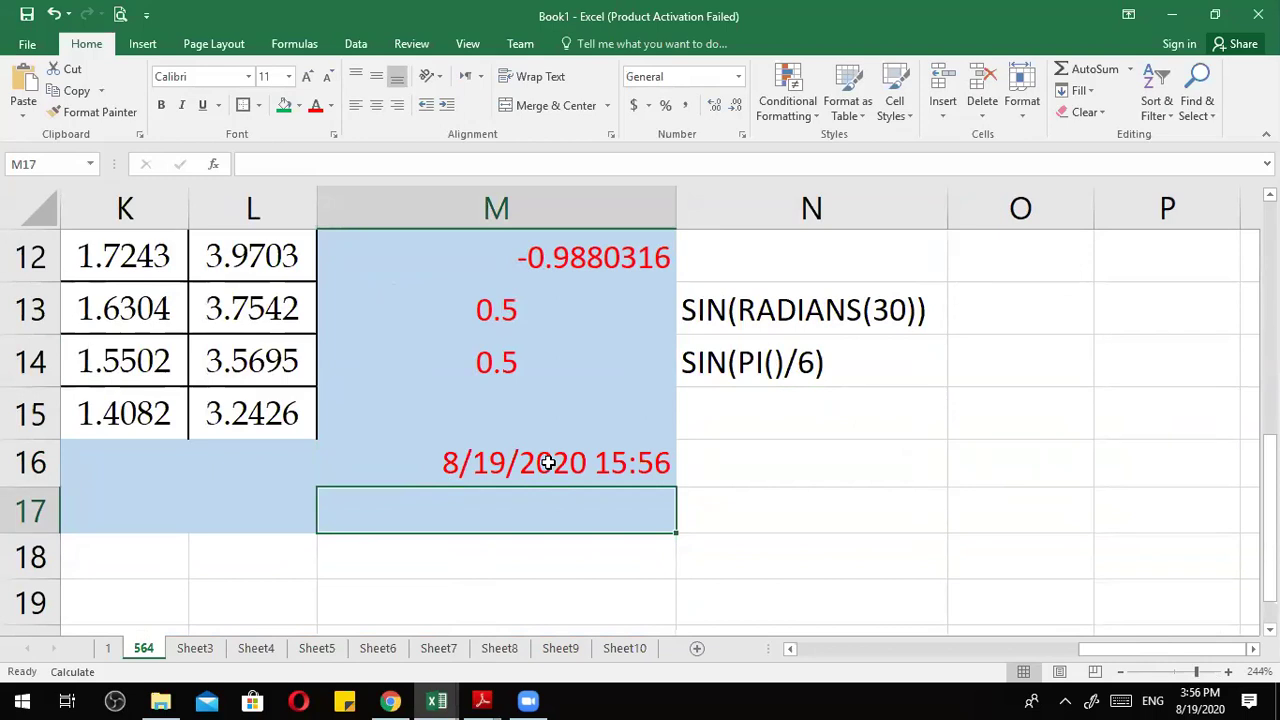
Enter the formula =TODAY() in cell M17, directly below the NOW result, and select that cell.
type("=to")
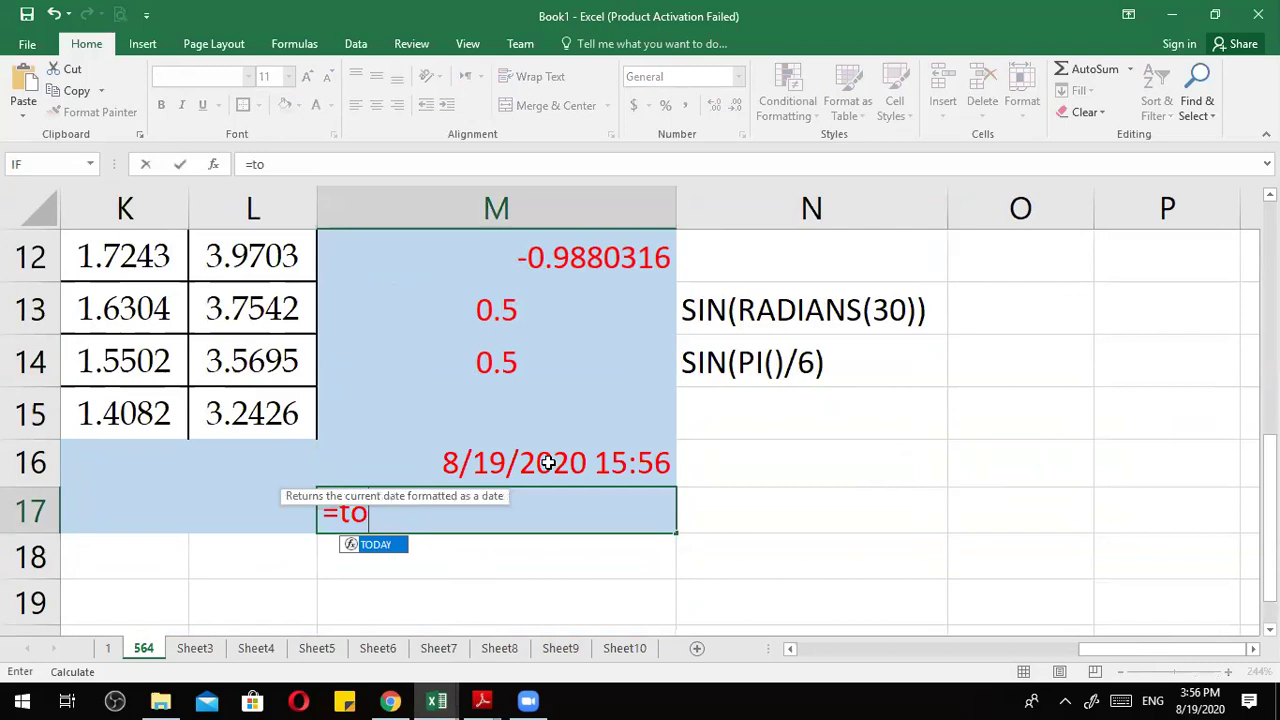
type("day")
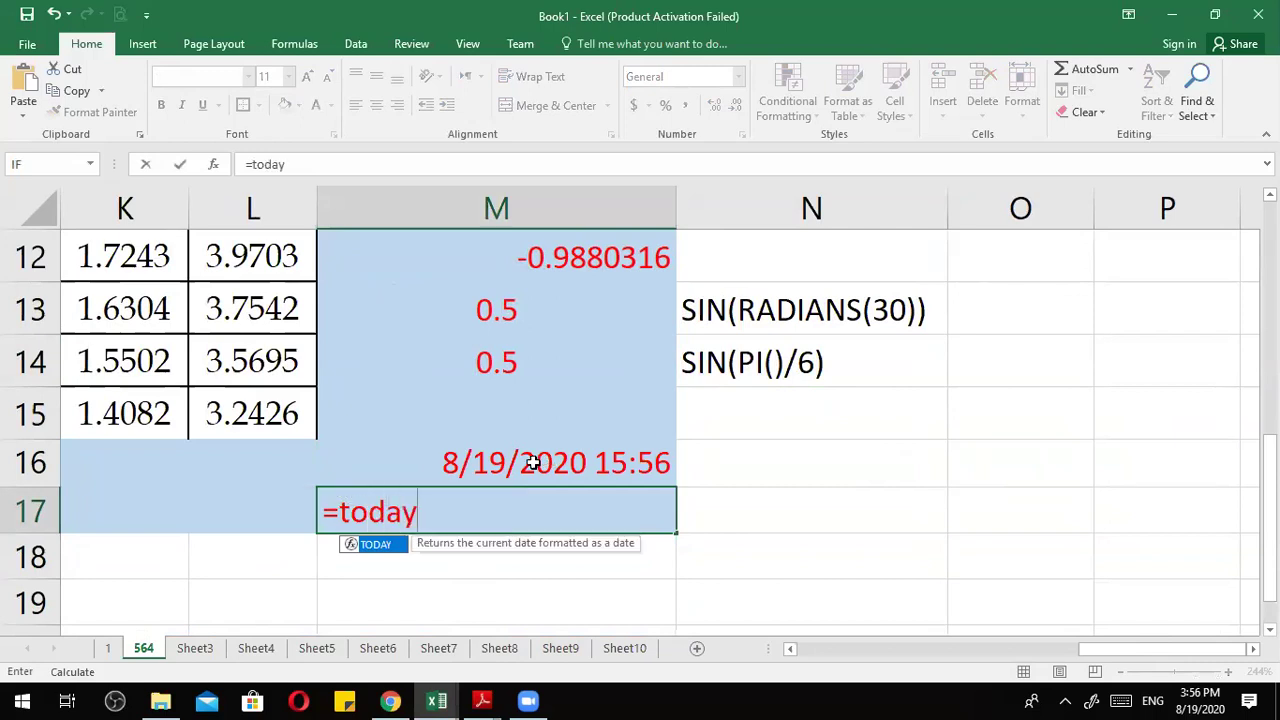
double_click(380, 543)
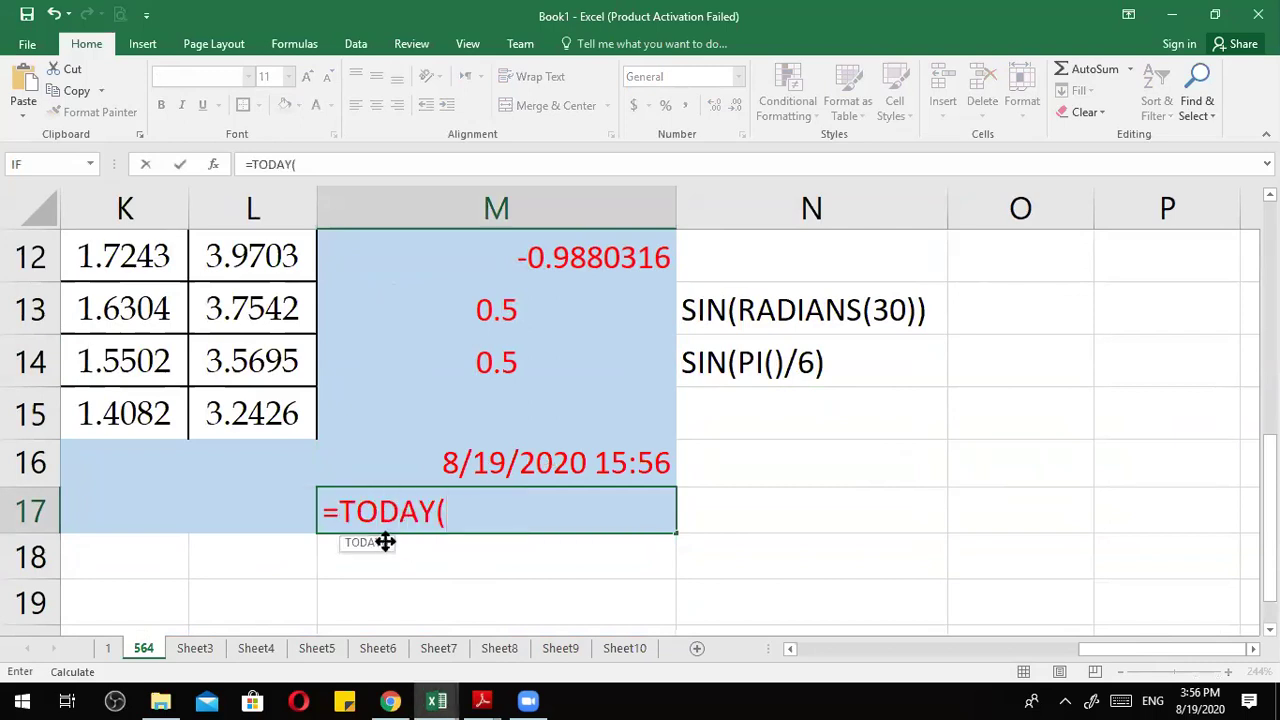
type(")")
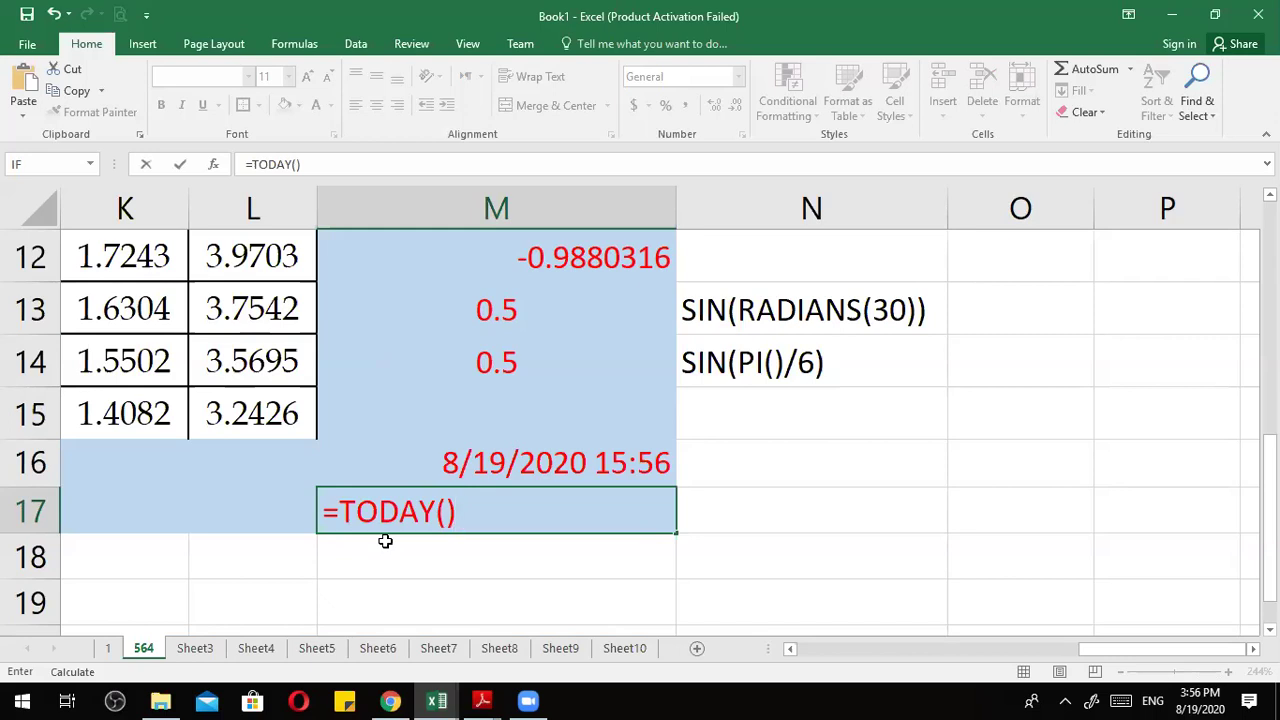
key("Return")
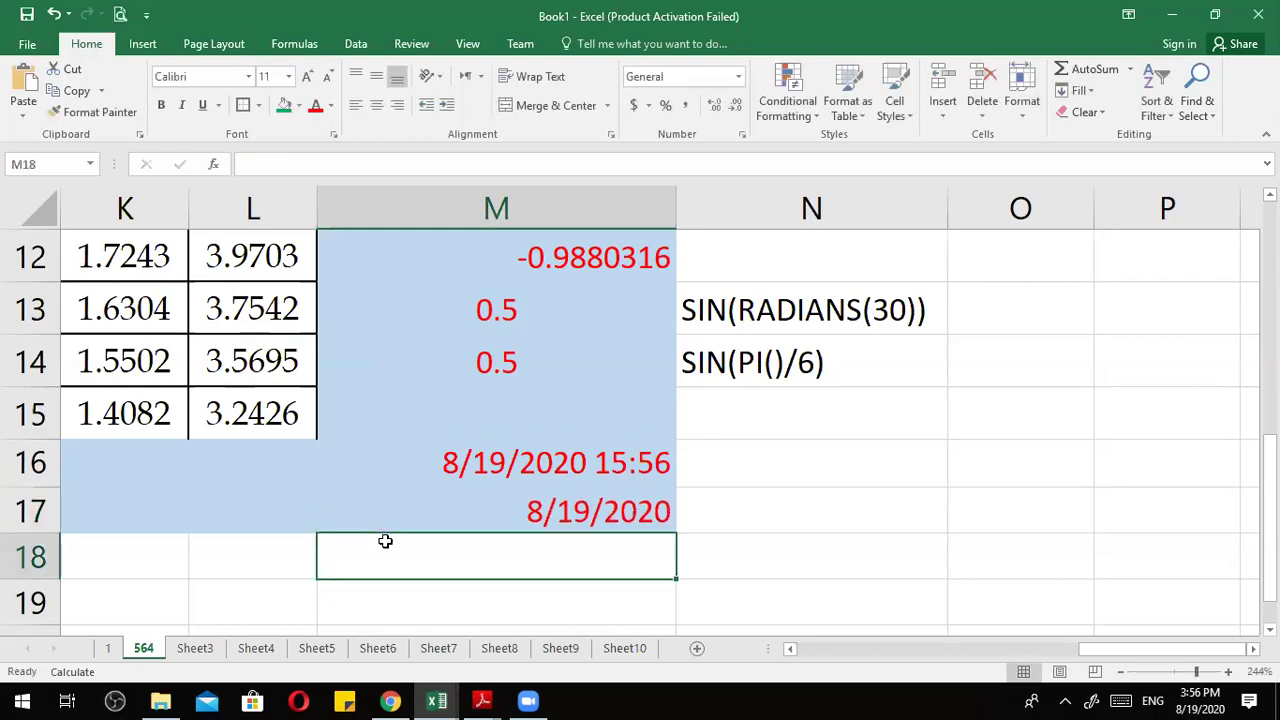
left_click(522, 511)
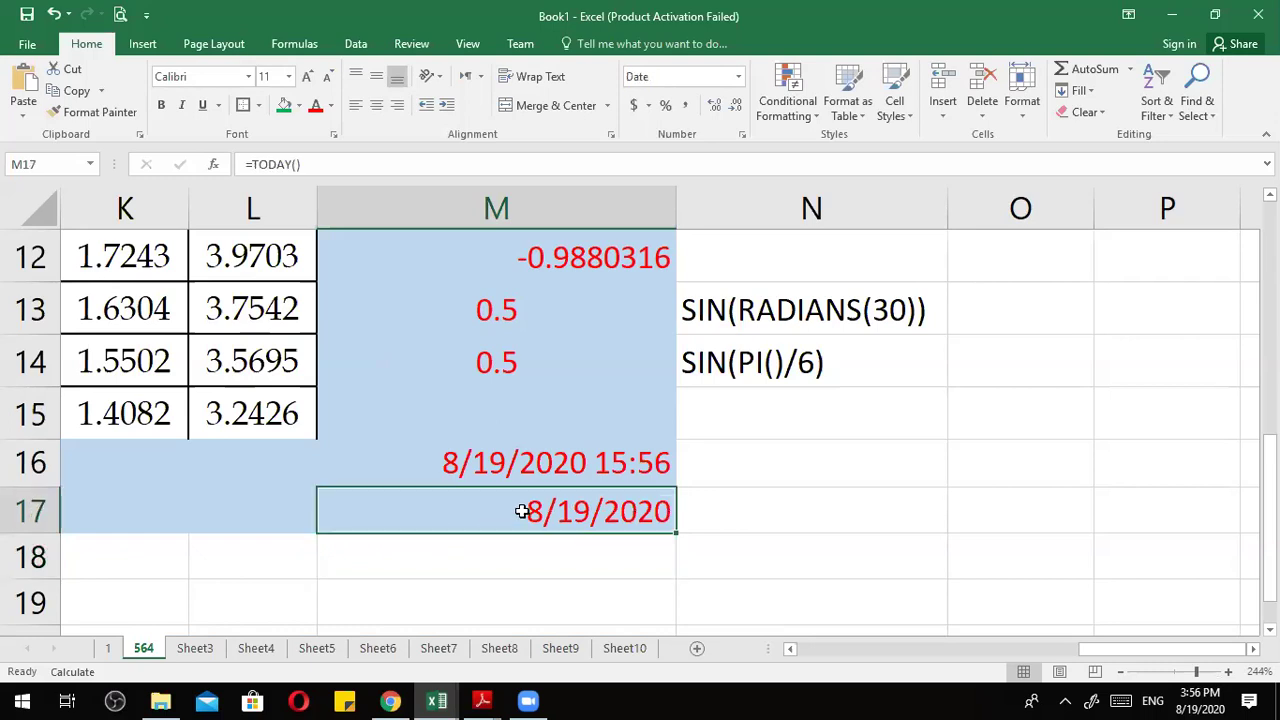
Examine the TODAY formula in M17 and compare it with the NOW formula in M16.
double_click(581, 512)
left_click_drag(456, 511, 353, 510)
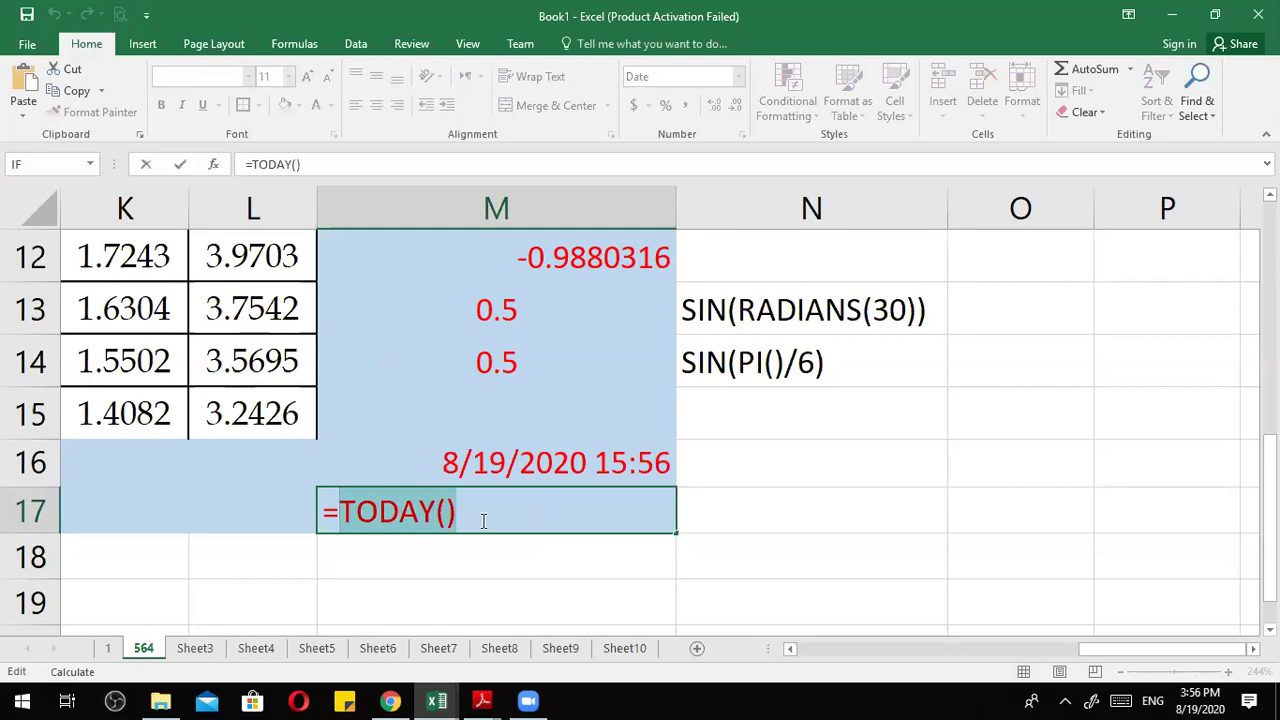
key("Escape")
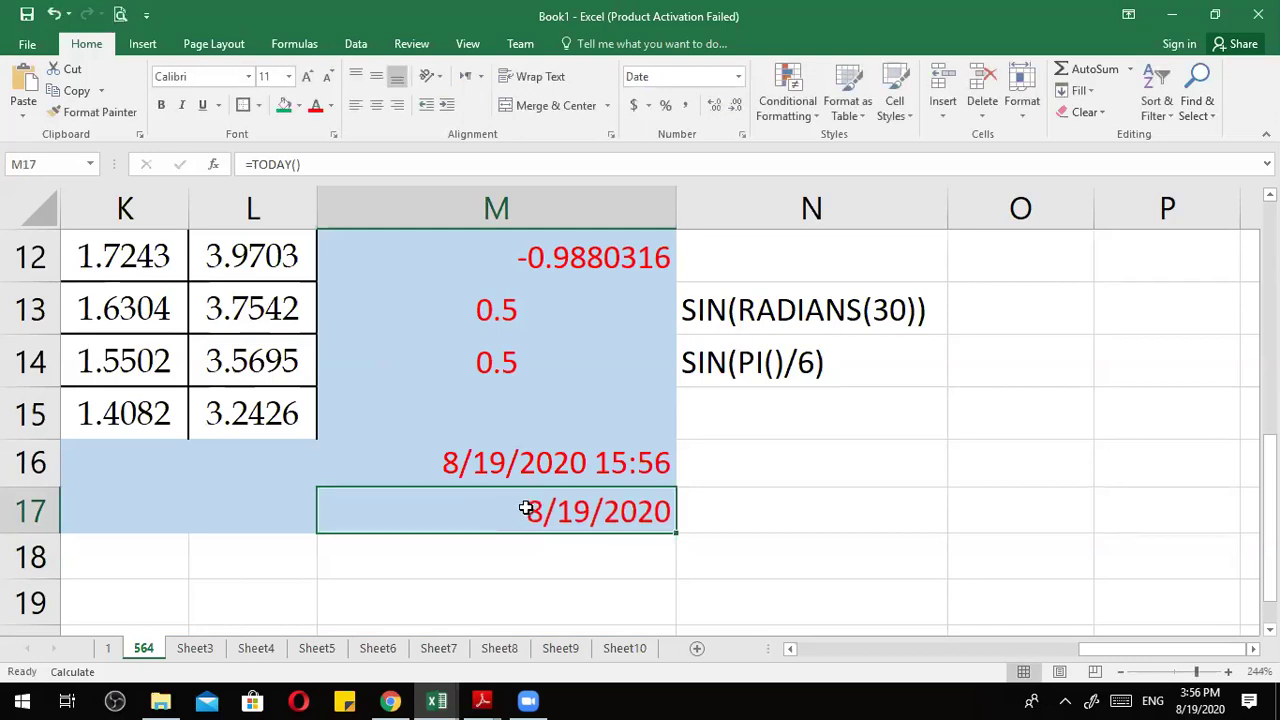
left_click(488, 465)
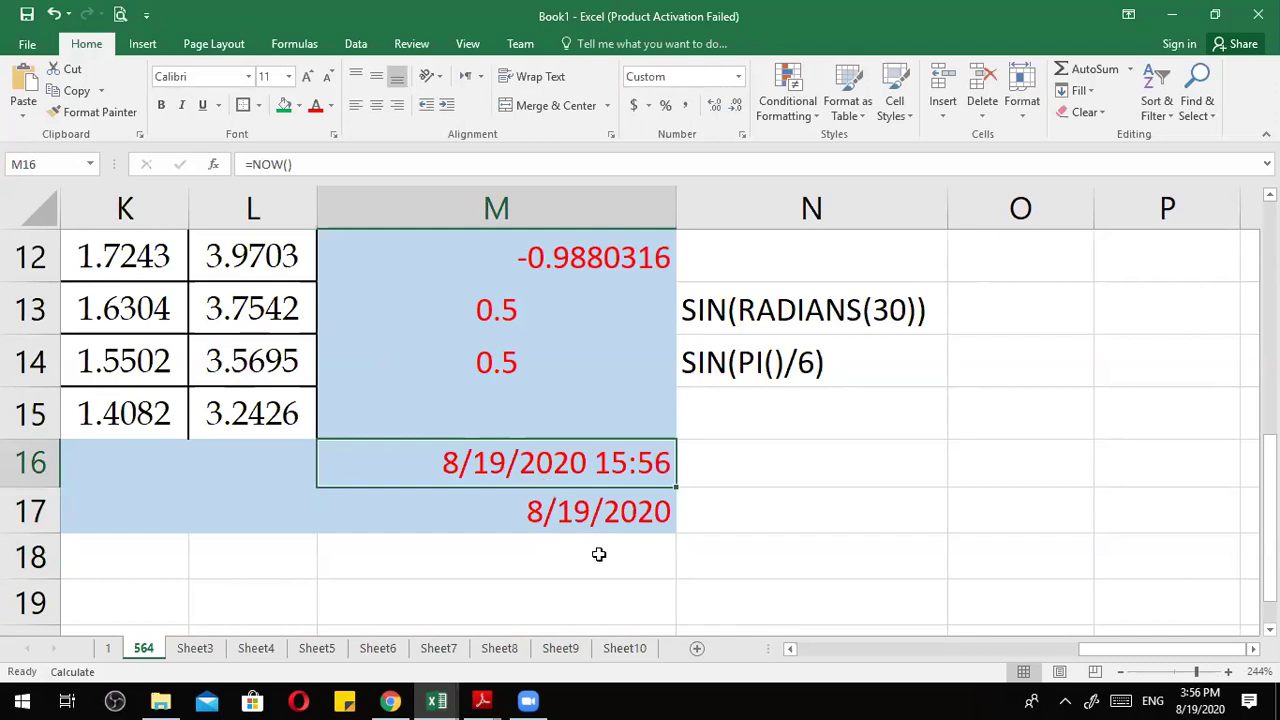
Label the date results with "today" in N17 and "now" in N16, and switch to Chapter 14.pdf in Adobe Reader.
left_click(709, 514)
type("today")
left_click(709, 466)
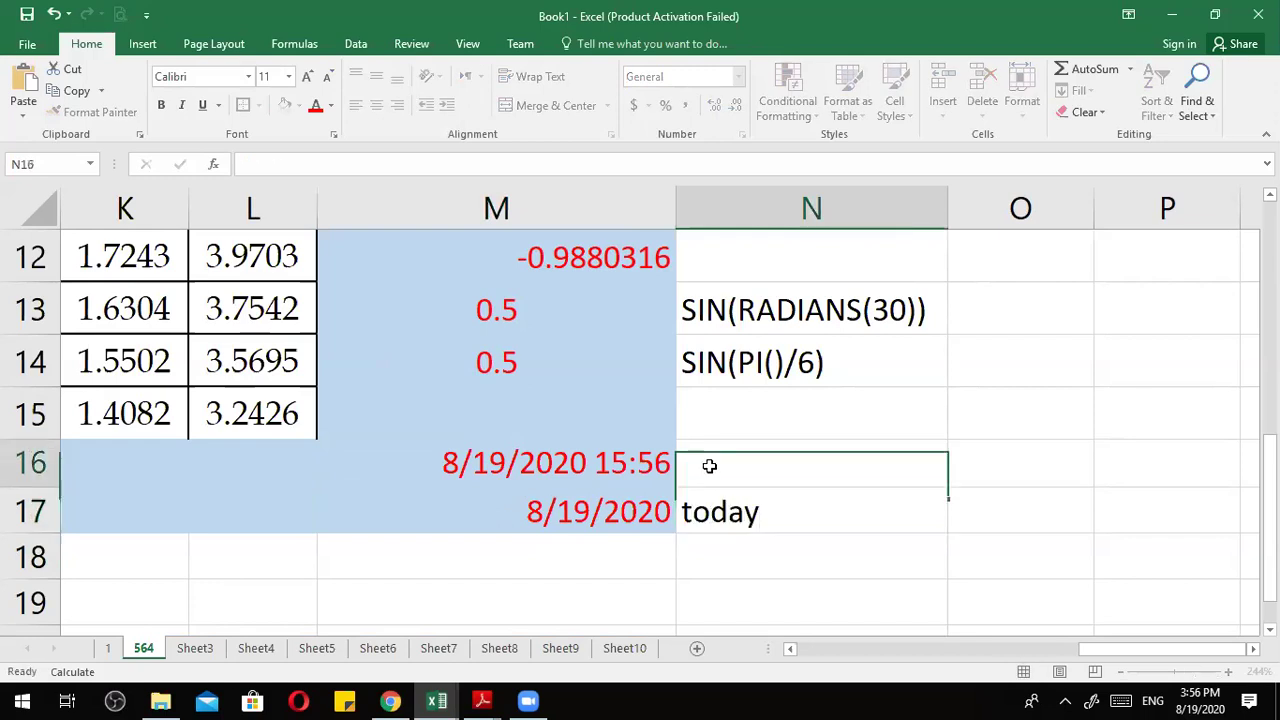
type("now")
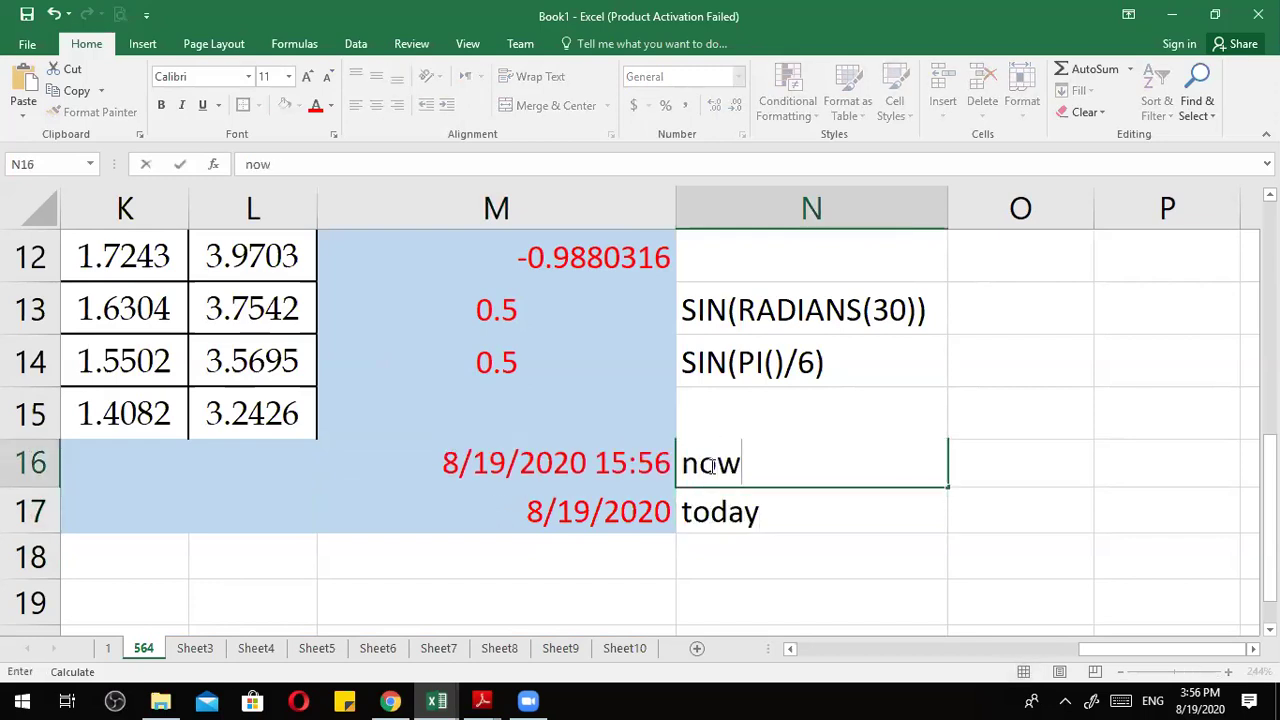
left_click(740, 541)
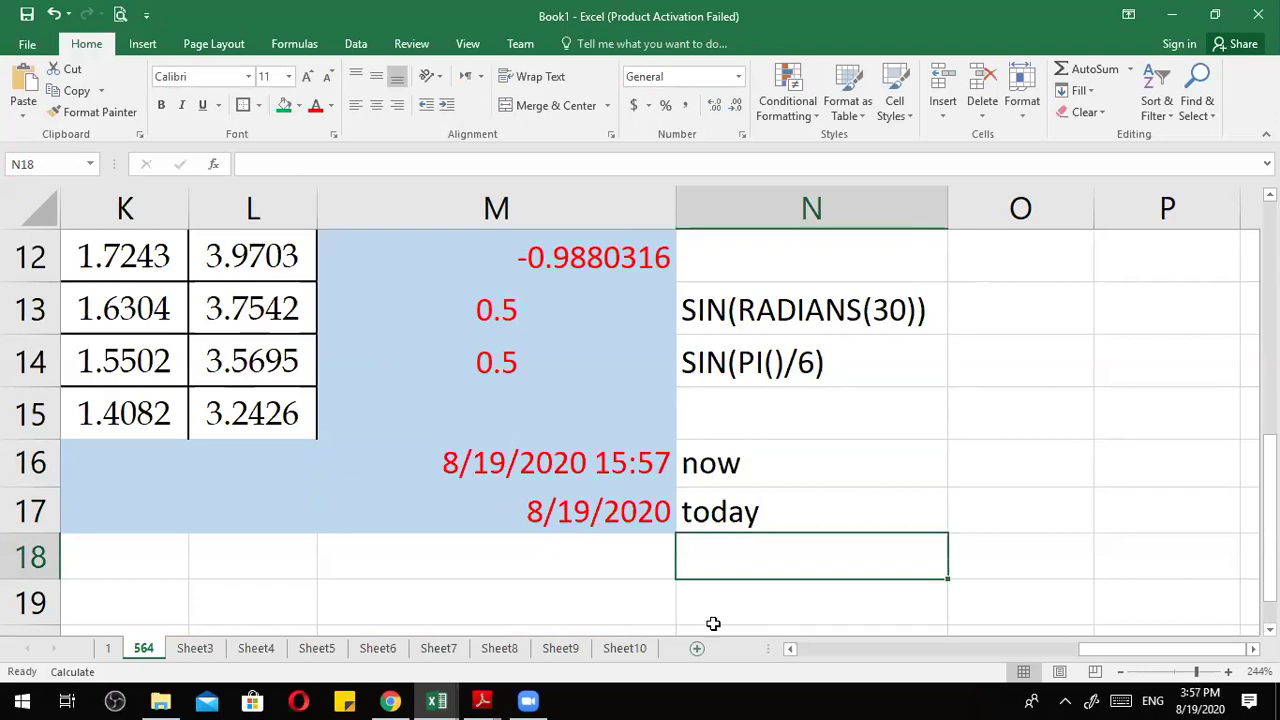
mouse_move(482, 700)
left_click(440, 650)
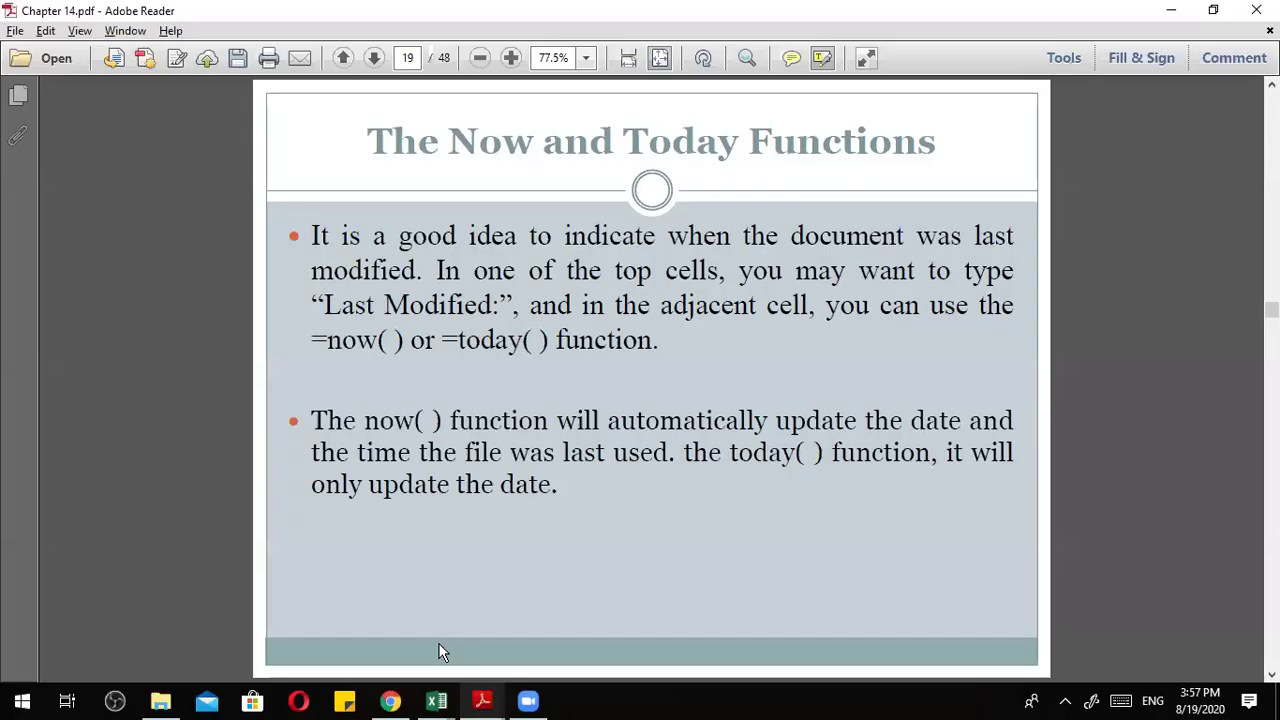
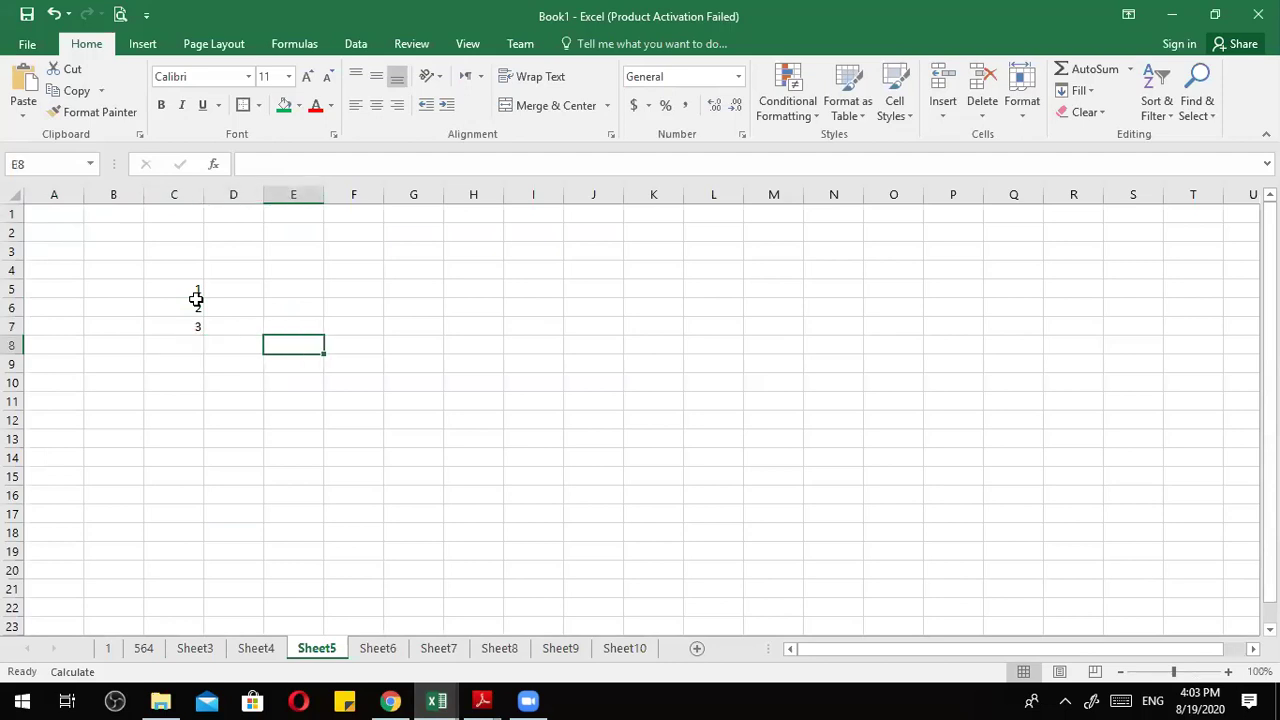
On Sheet5 of Book1, enter 4, 5 and 6 in cells D5 to D7 beside the first column of numbers.
key("Up")
type("4")
key("Return")
type("5")
key("Return")
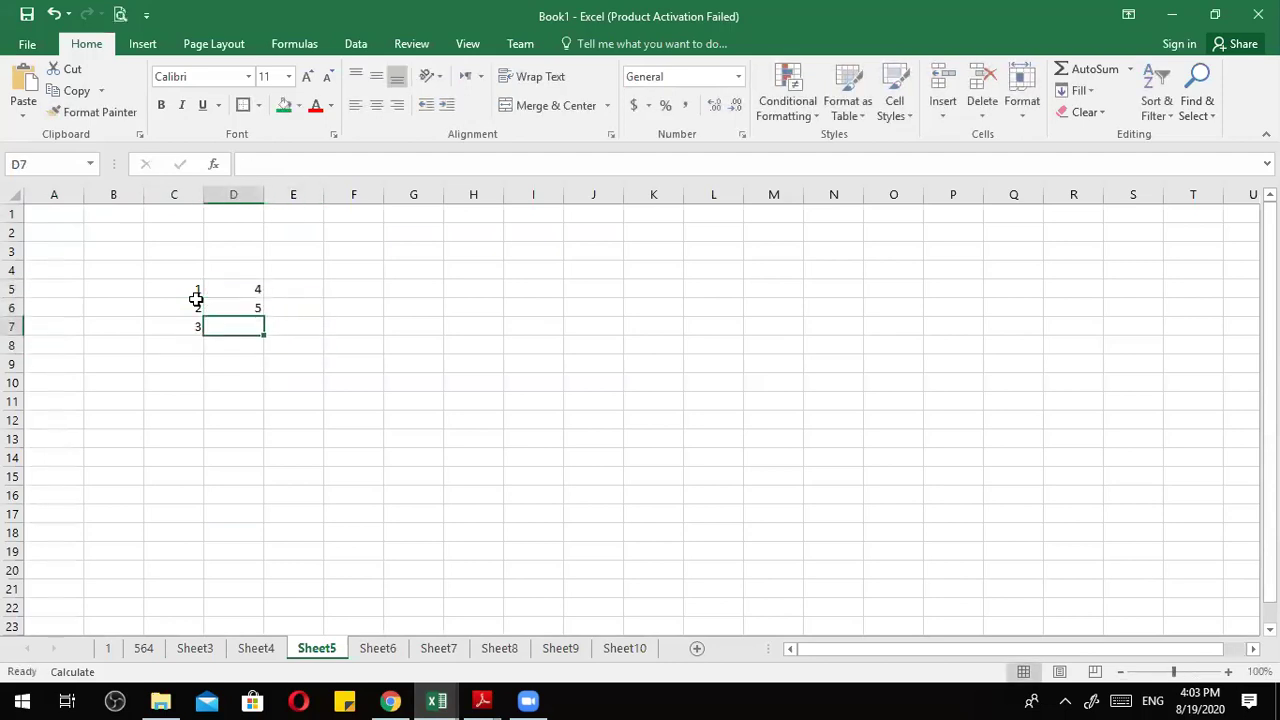
type("5")
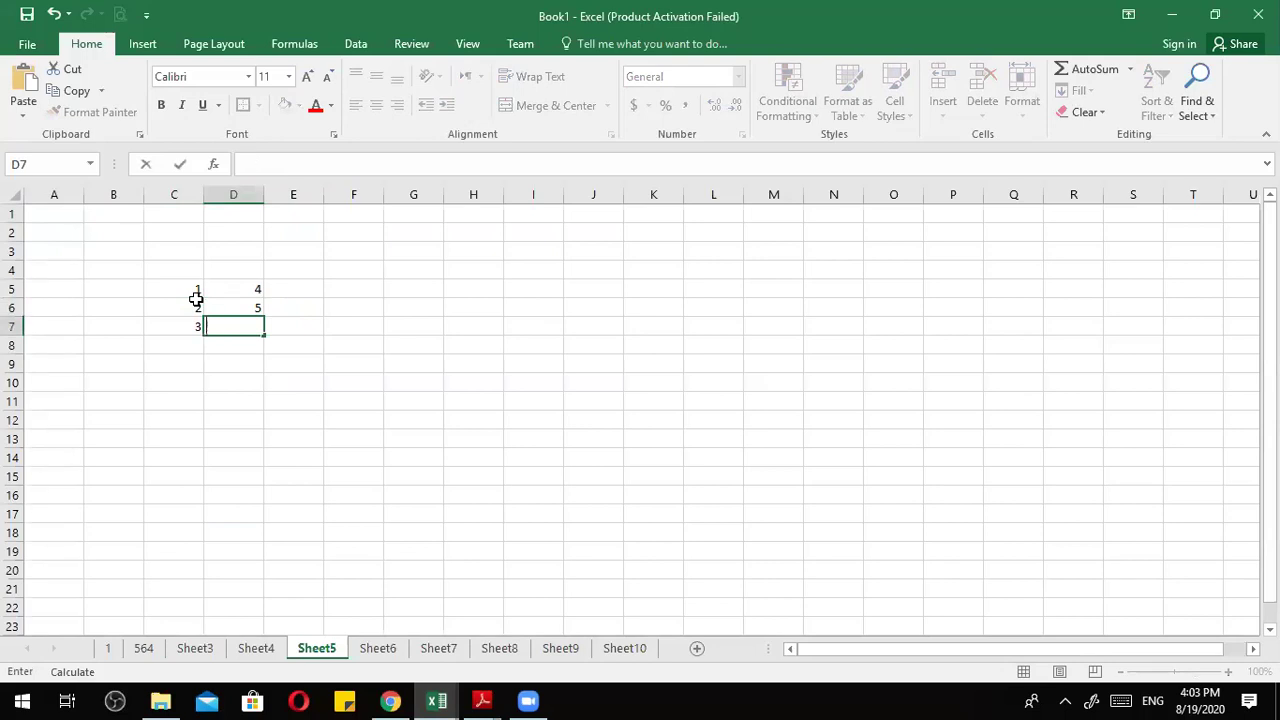
left_click(240, 443)
Format the range C5:D7 with a green fill, a thick outside border and centred values.
left_click_drag(190, 290, 251, 331)
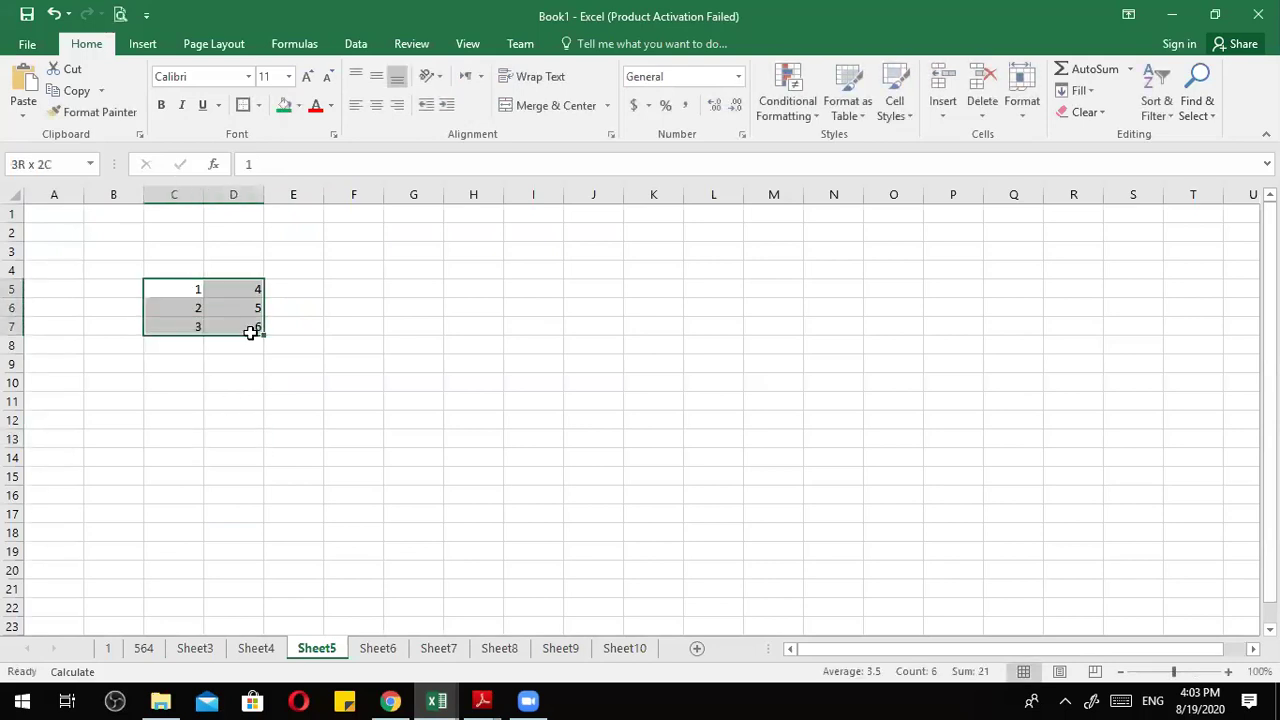
left_click(257, 306)
left_click_drag(171, 289, 231, 326)
left_click(284, 105)
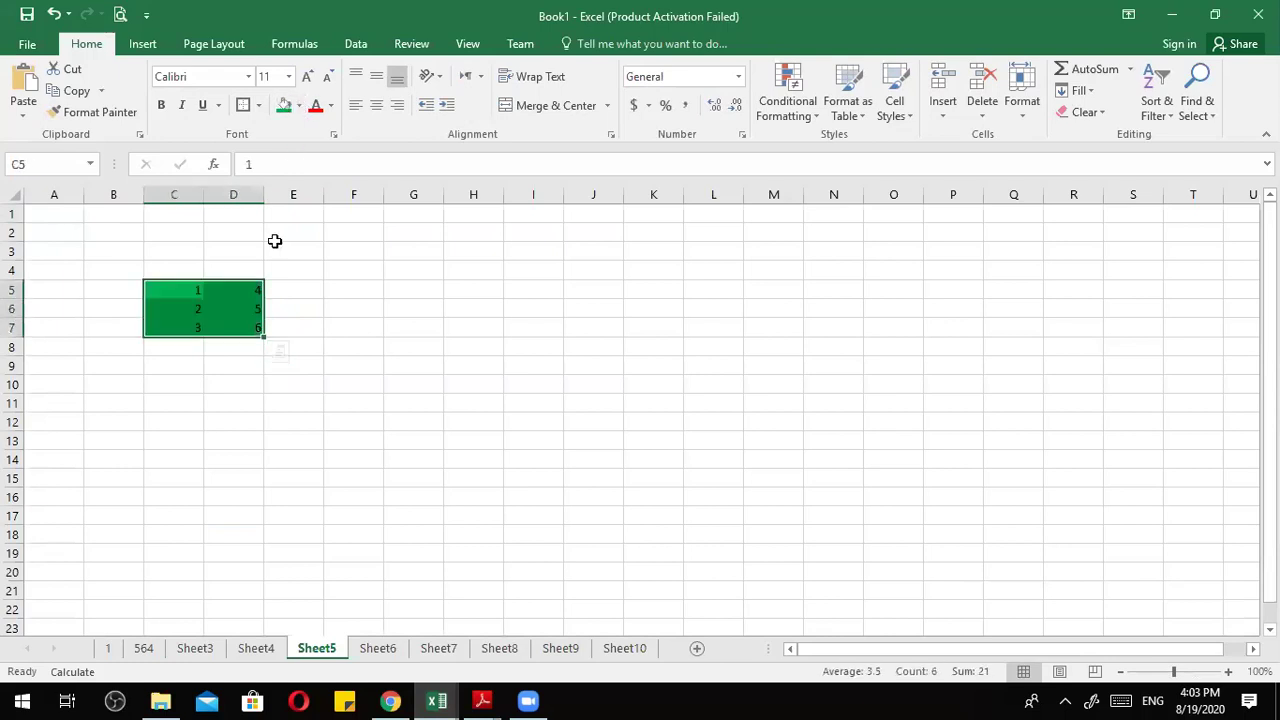
left_click(229, 428)
left_click_drag(185, 289, 259, 328)
left_click(376, 105)
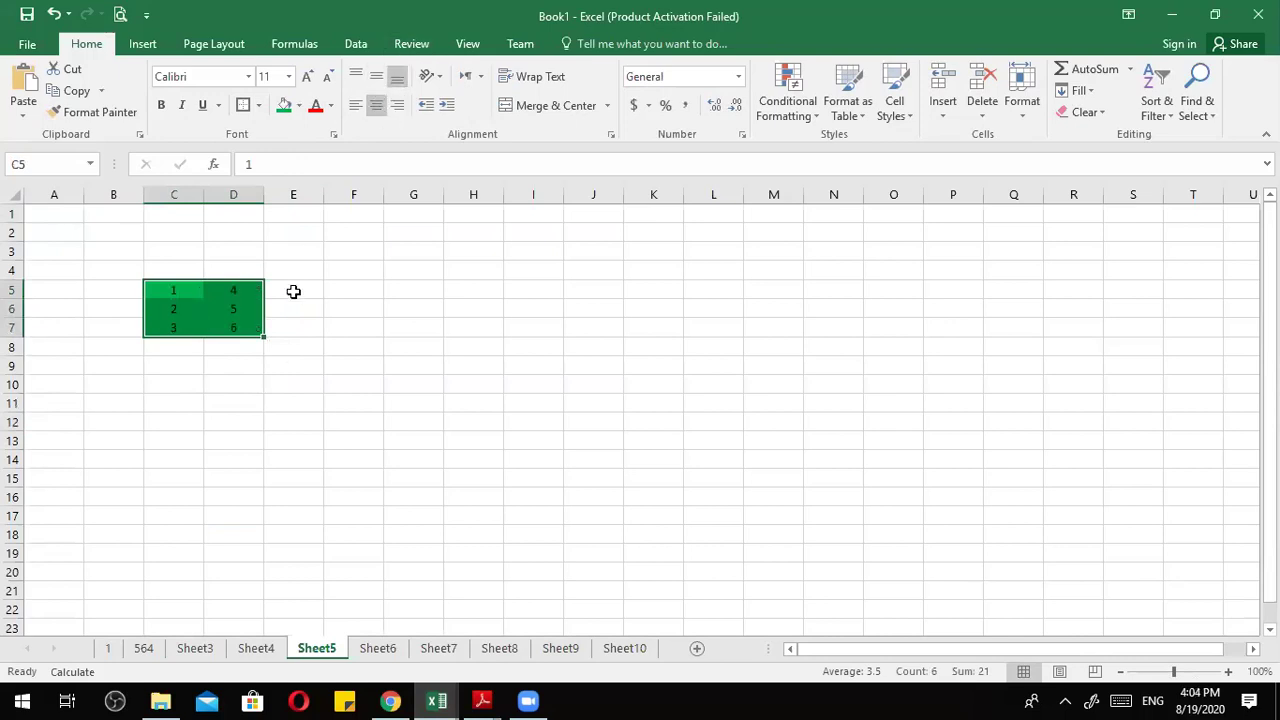
left_click(266, 386)
left_click(315, 328)
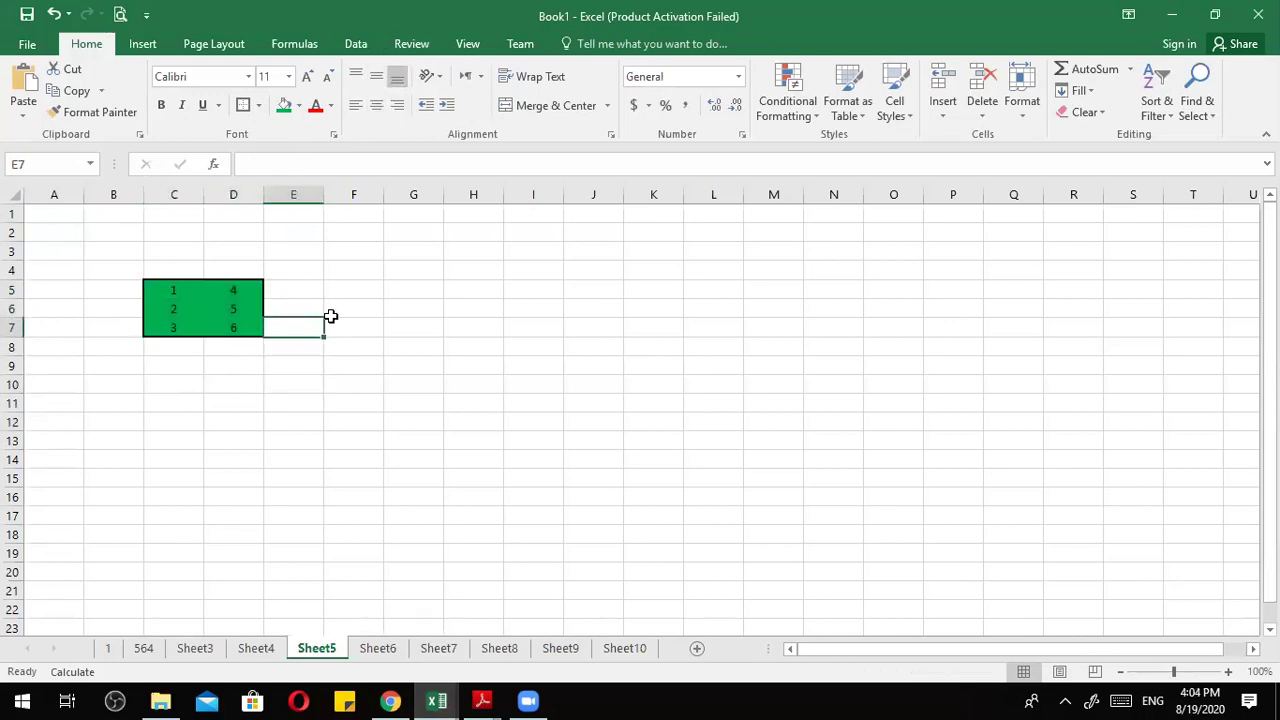
Enter 1, 2 and 3 in cells F5 to F7.
left_click(362, 297)
left_click_drag(363, 299, 351, 327)
type("1")
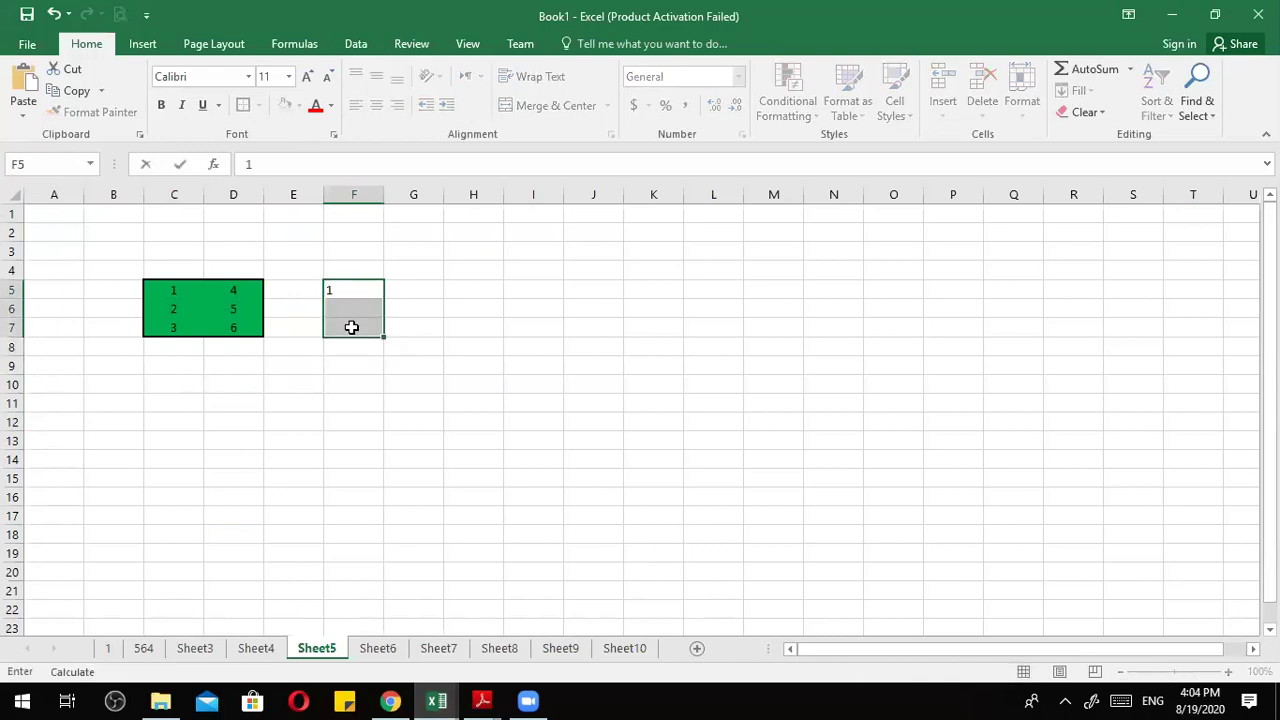
key("Return")
type("2")
key("Return")
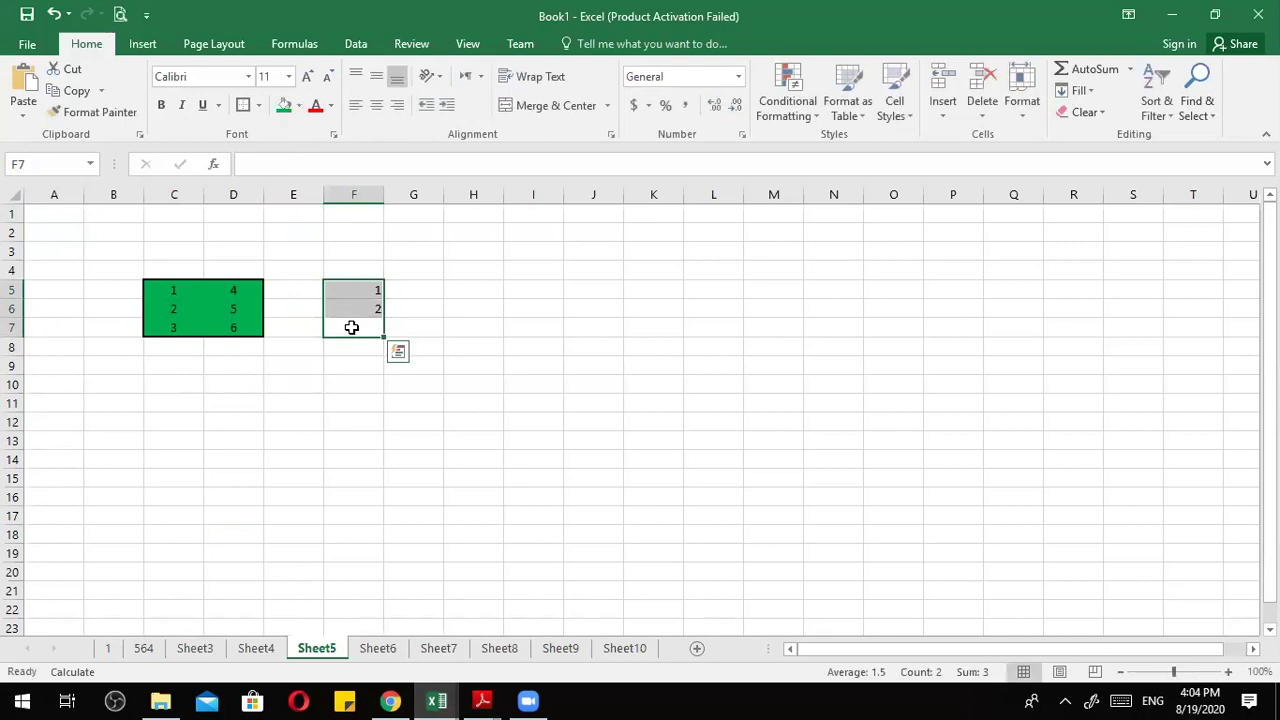
type("3")
key("Return")
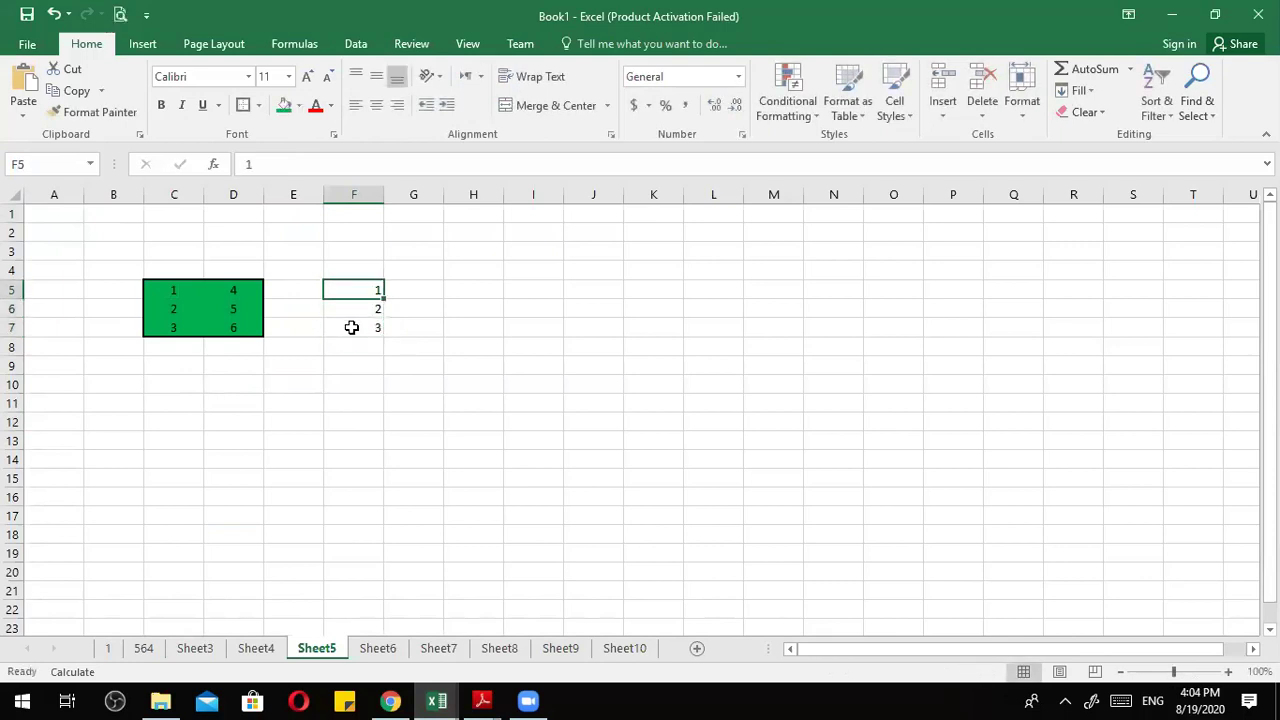
Set the values in cells F5 to F7 to 7, 8 and 9.
type("7")
key("Return")
type("8")
key("Return")
type("9")
key("Return")
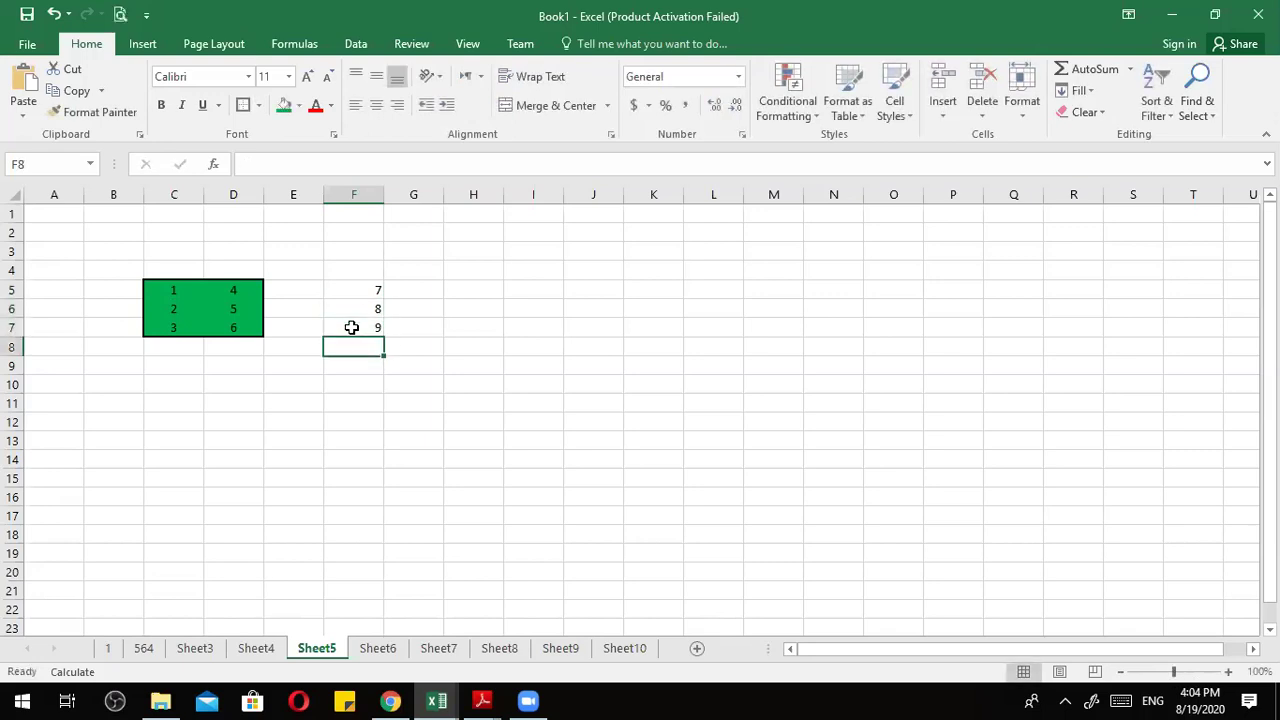
Give F5:F7 the same green fill, thick outside border and centred alignment as the first block.
left_click_drag(357, 291, 361, 324)
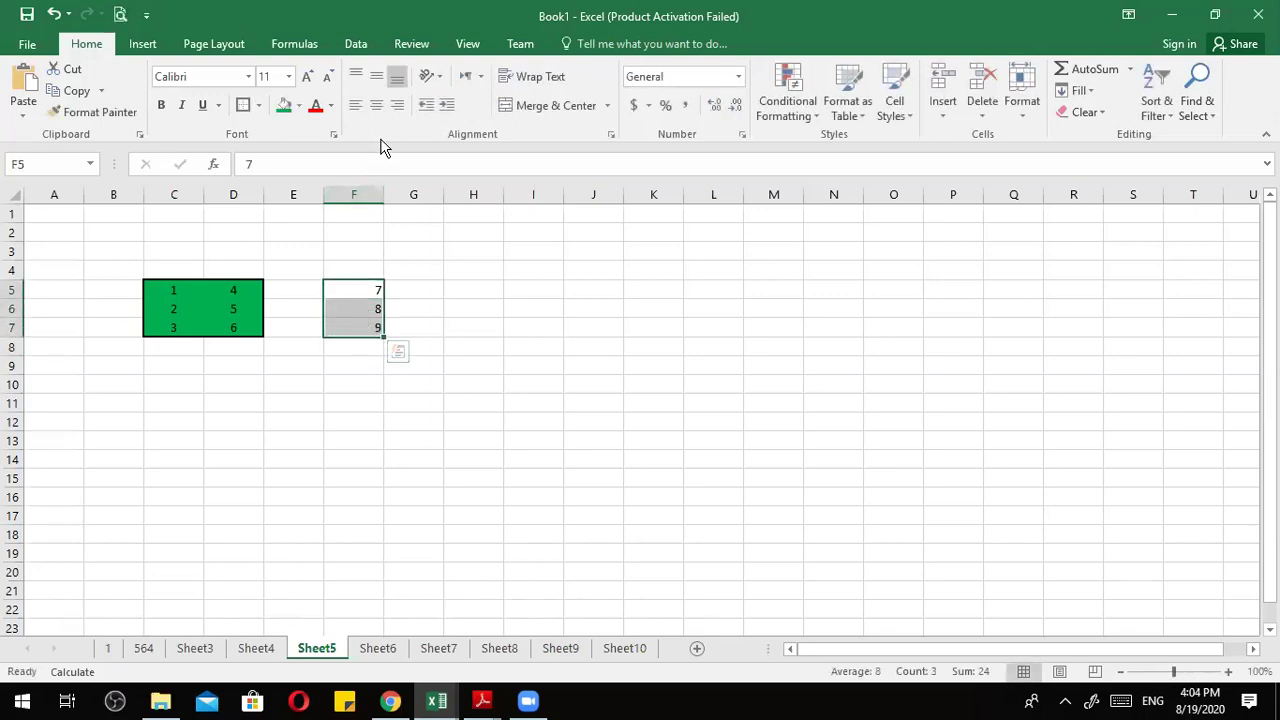
left_click(282, 106)
left_click(244, 106)
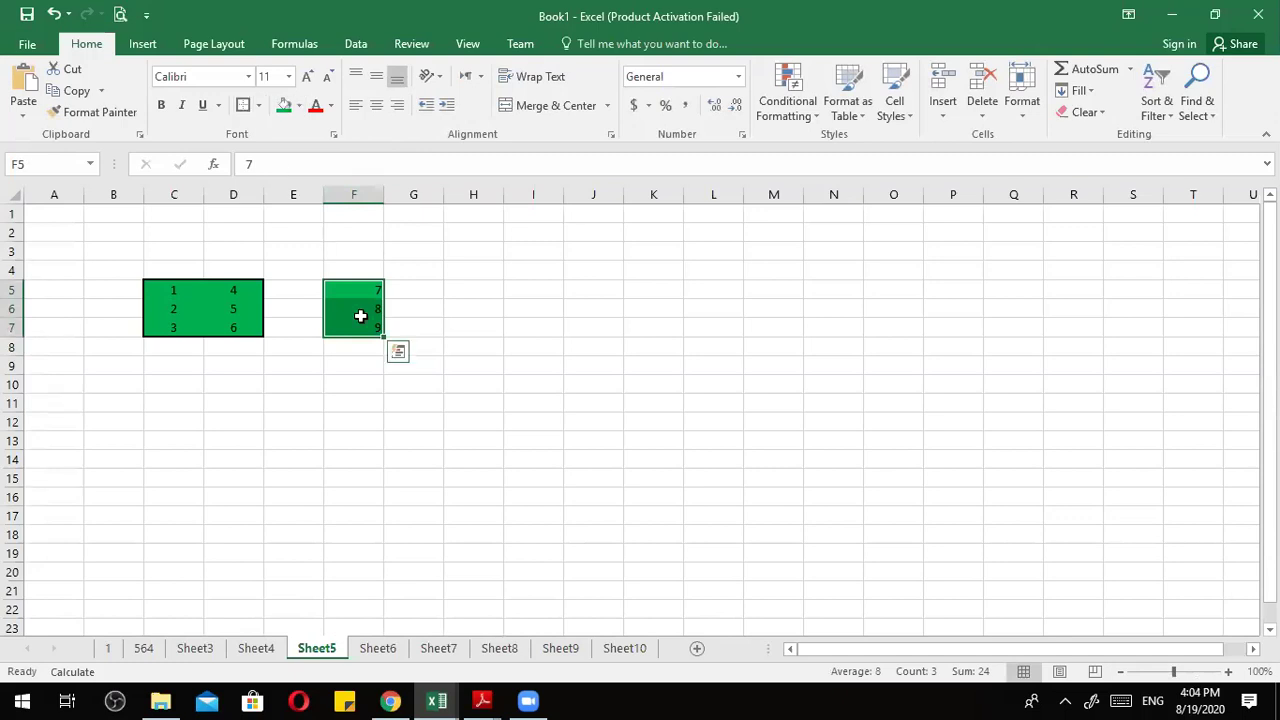
left_click(242, 106)
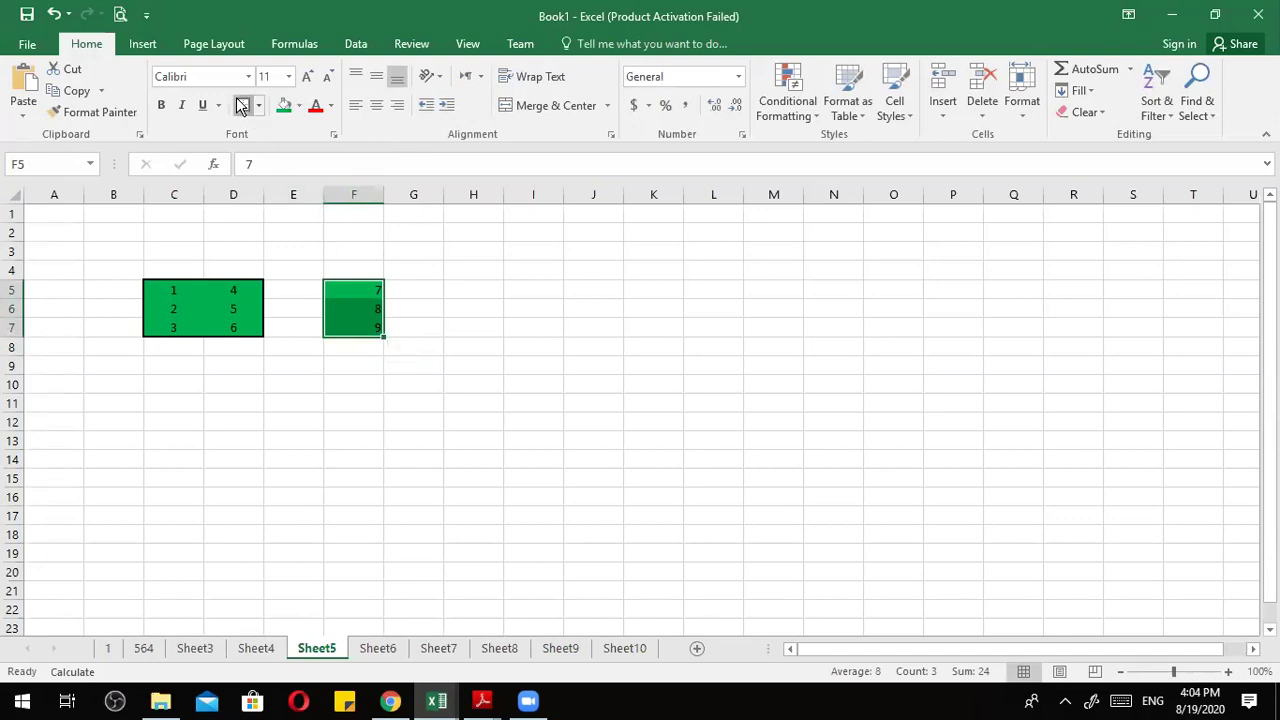
left_click(412, 402)
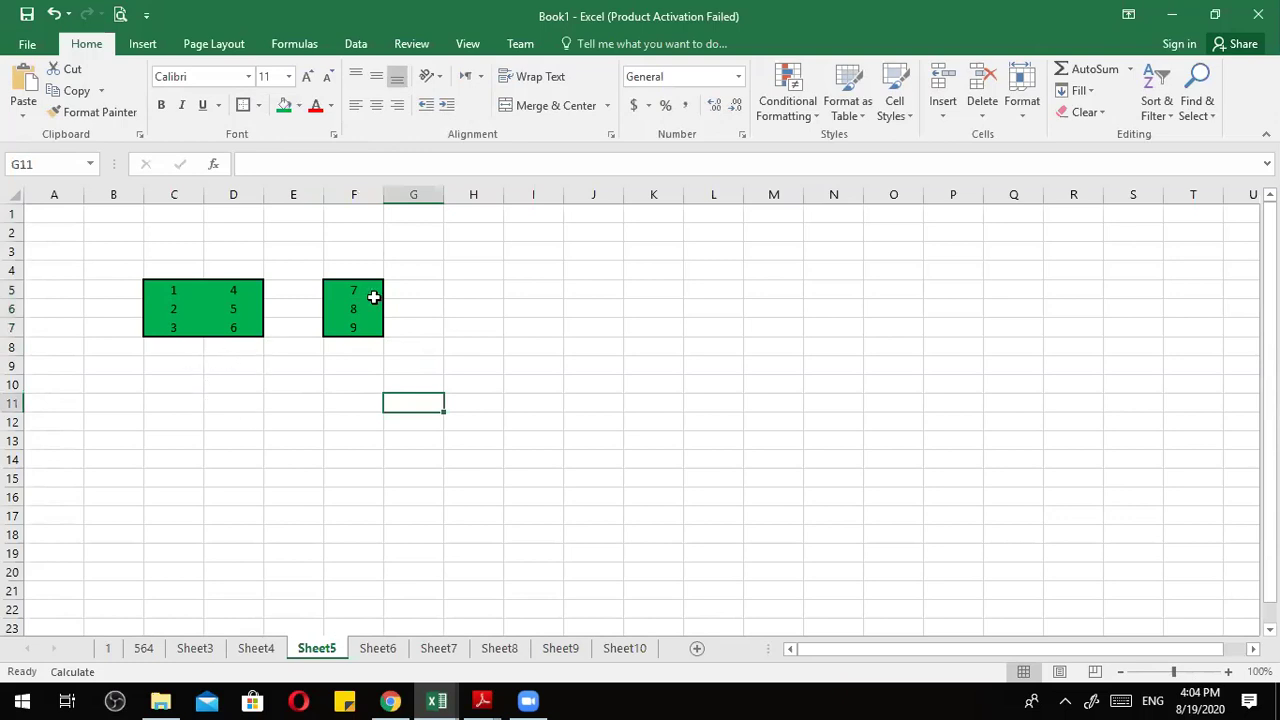
left_click(231, 397)
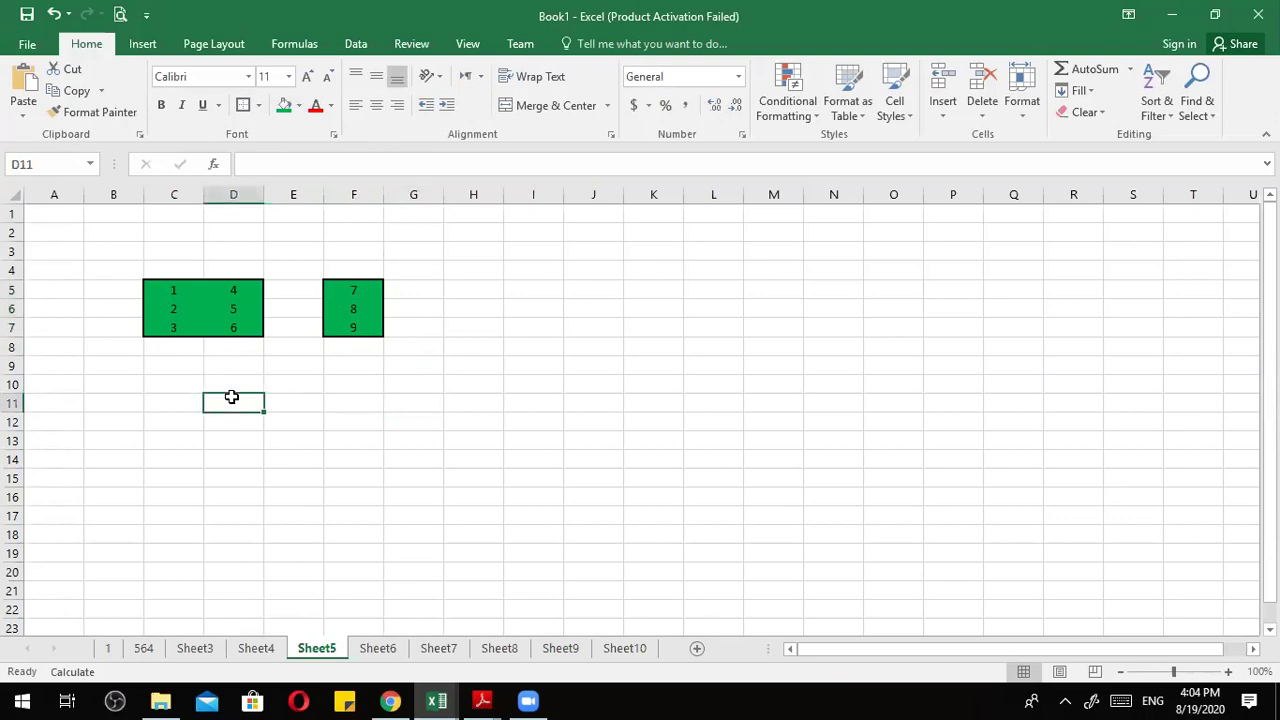
type("=")
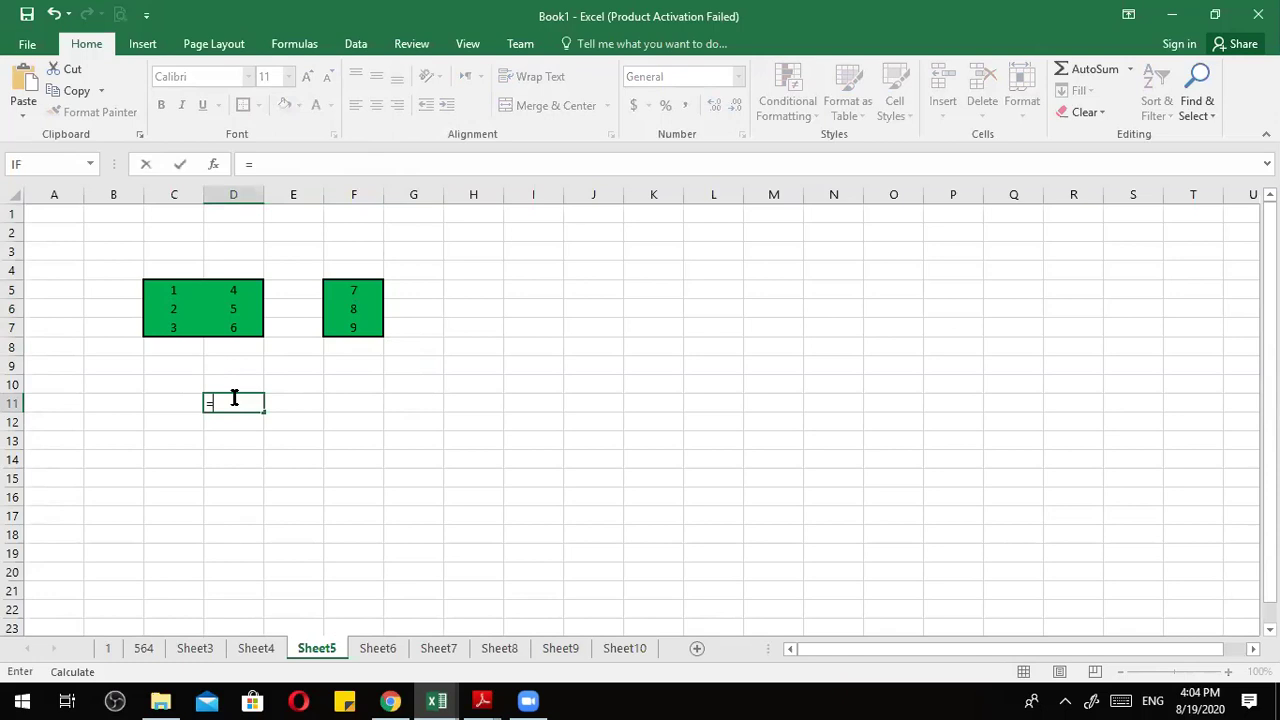
key("BackSpace")
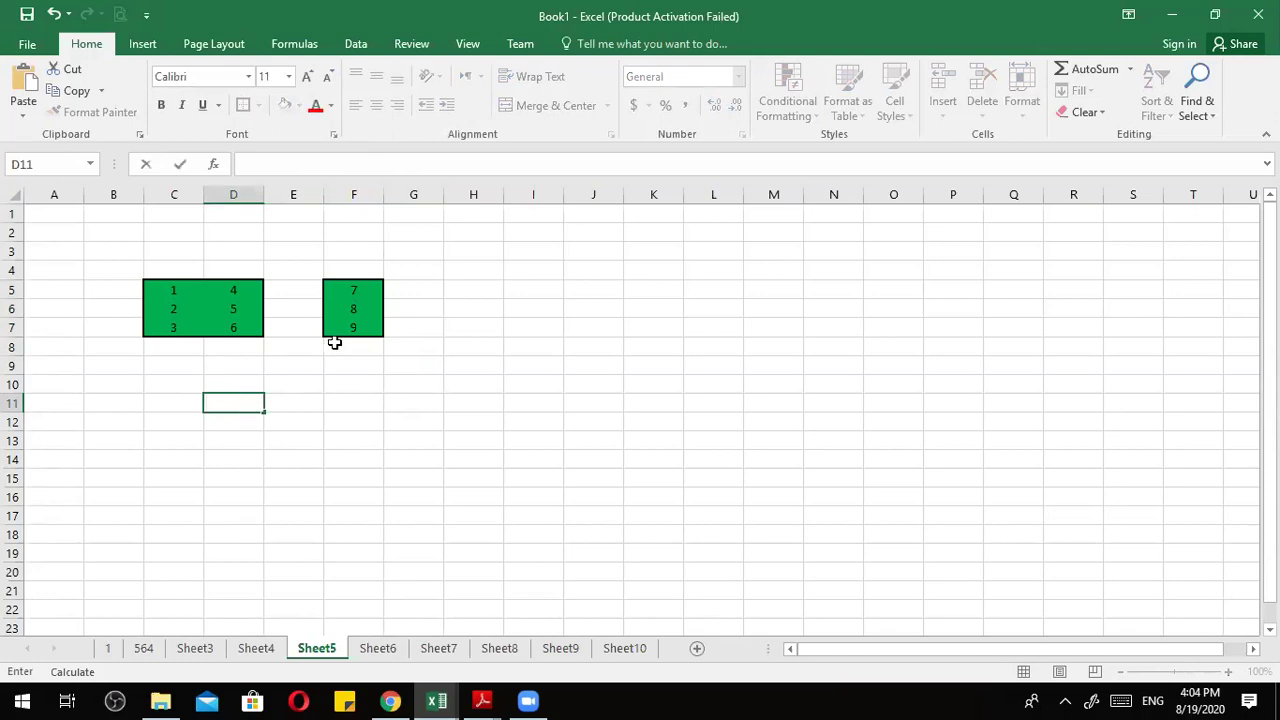
Copy the formatted block C5:D7 and paste it starting at cell H5.
left_click_drag(151, 294, 243, 331)
key("ctrl+c")
left_click(471, 291)
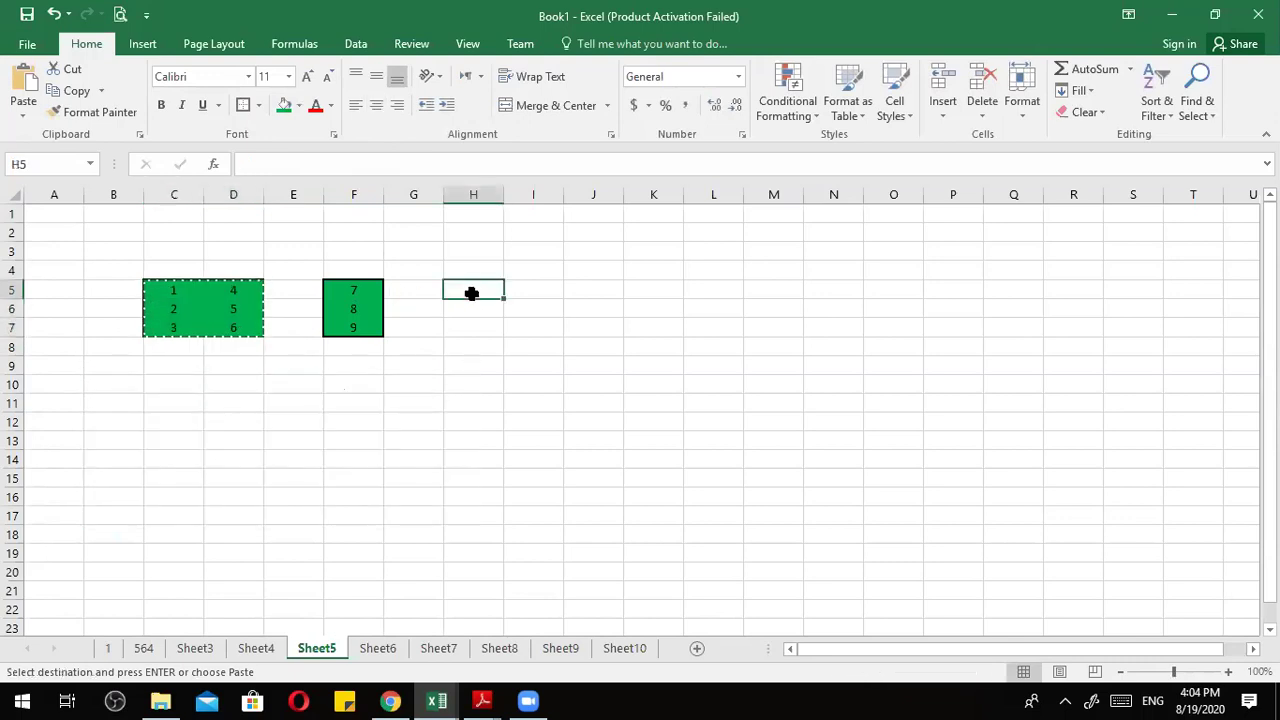
key("ctrl+v")
left_click_drag(474, 289, 543, 326)
Replace the first column of the pasted block, H5 to H7, with 65, 45 and 5.
left_click(486, 291)
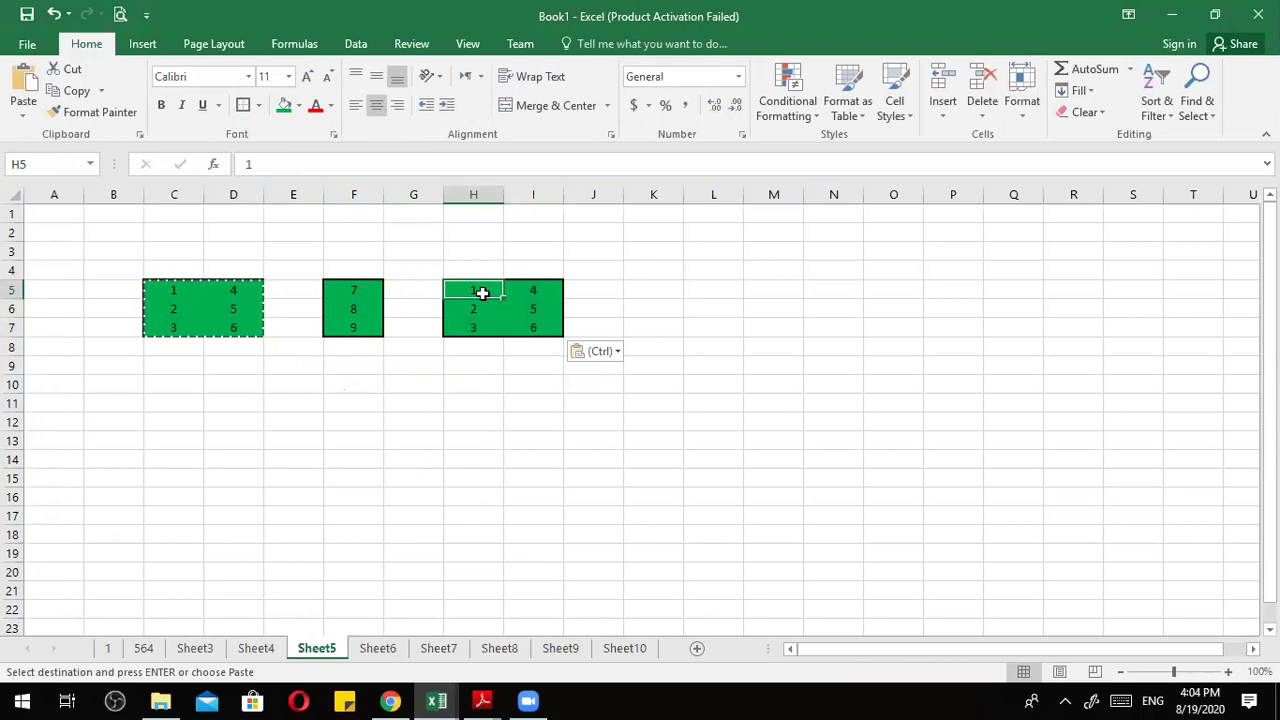
type("6")
key("Return")
type("45")
key("Return")
type("5")
key("Return")
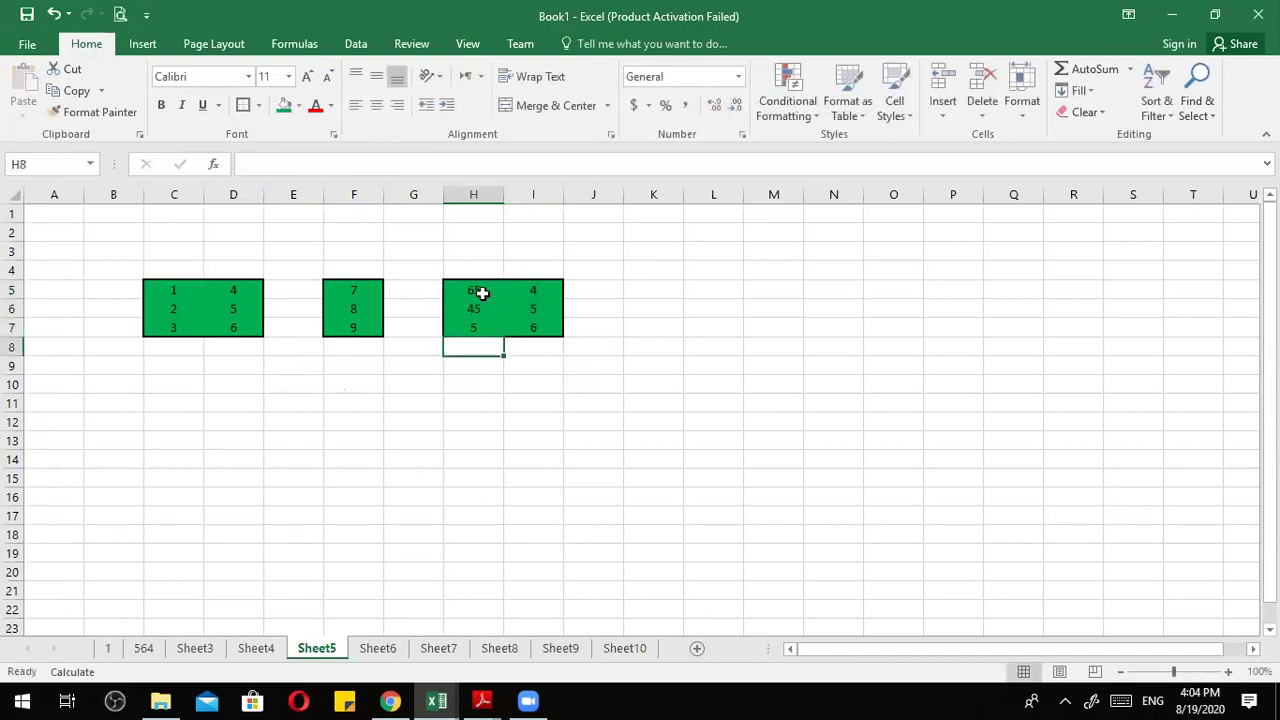
Set I6 to 78 and I7 to 9 in the second column of the pasted block.
key("Right")
key("Right")
key("Up")
key("Up")
key("Left")
type("78")
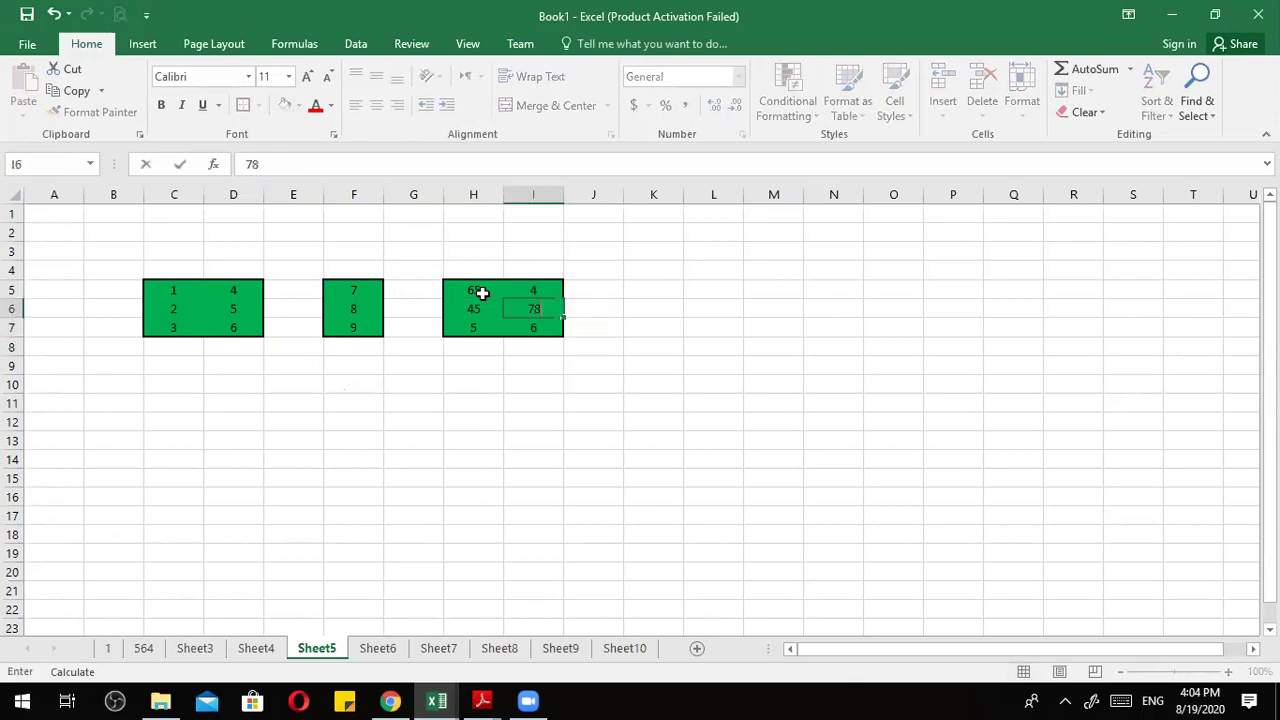
key("Return")
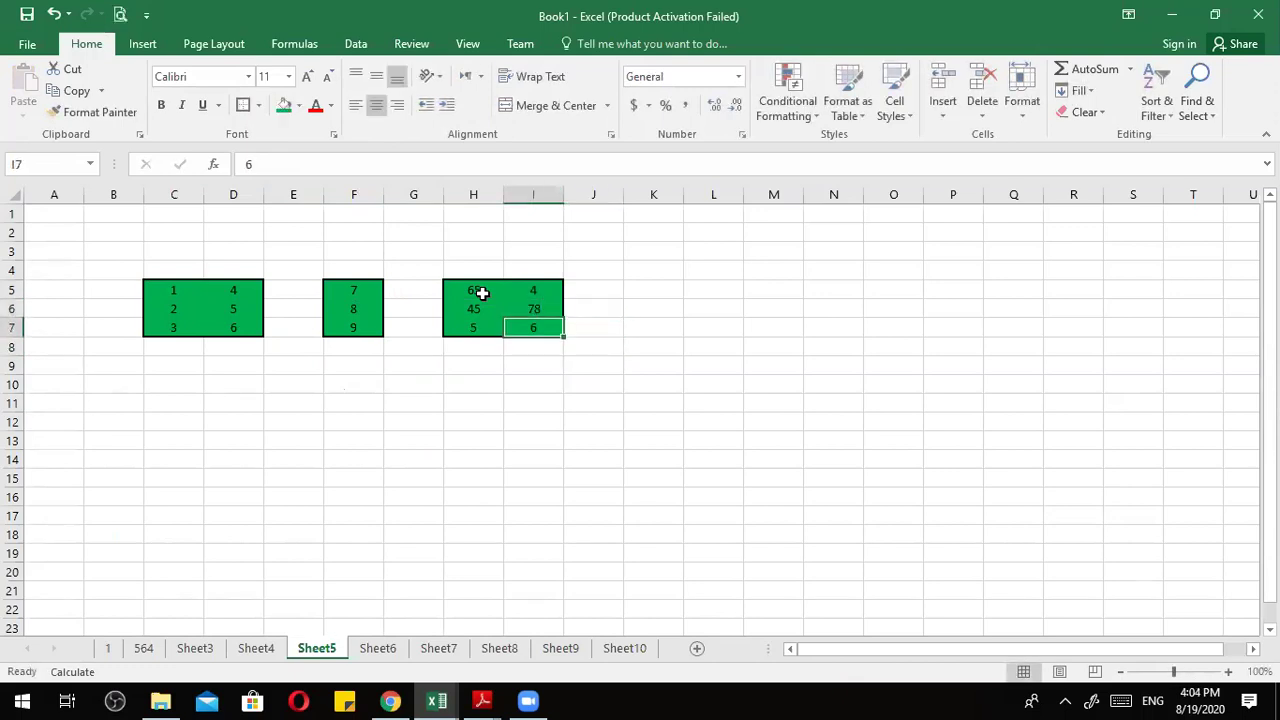
type("9")
left_click(490, 404)
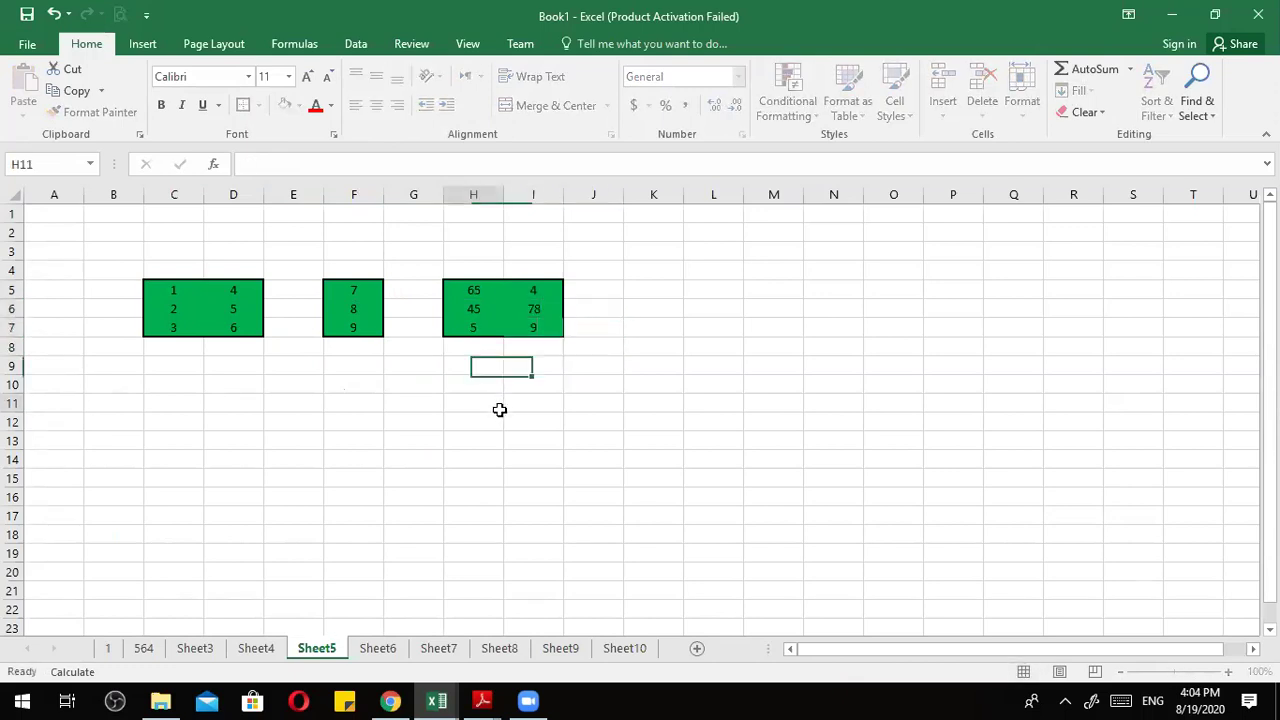
Change the fill colour of the blocks H5:I7 and F5:F7 to light blue.
left_click(181, 393)
left_click_drag(470, 283, 551, 326)
left_click(298, 105)
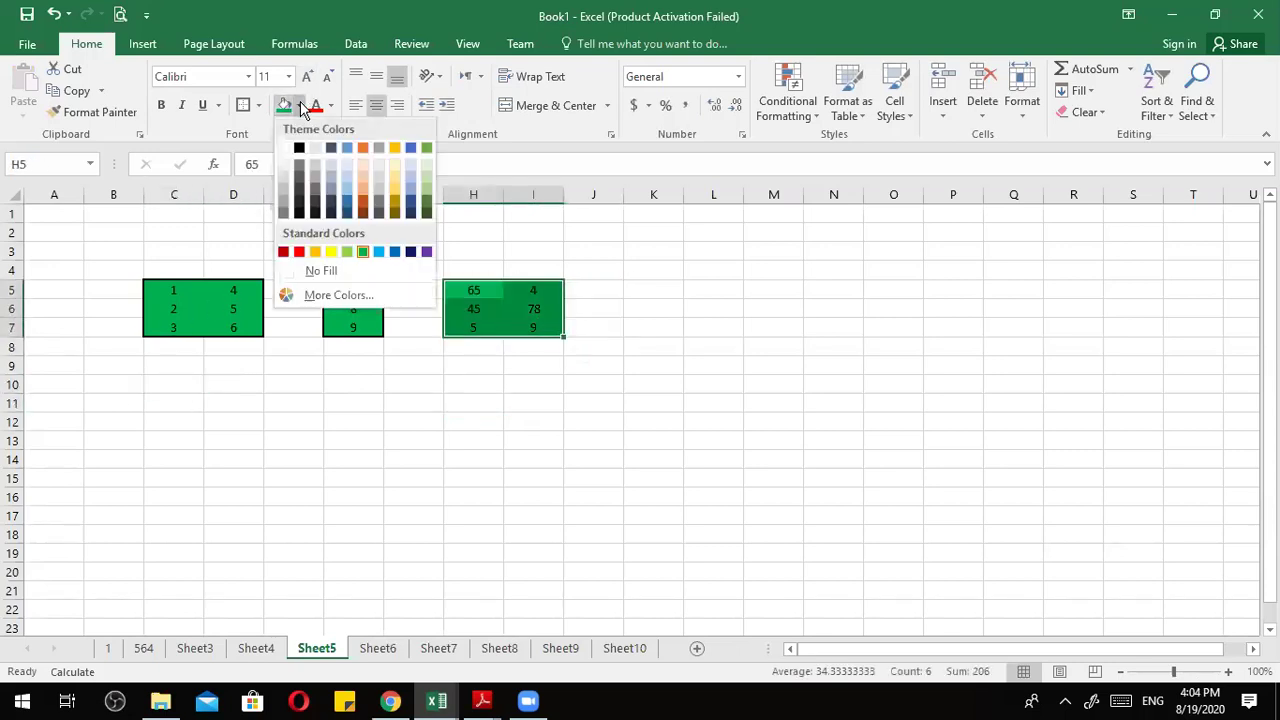
left_click(351, 187)
left_click_drag(343, 288, 350, 326)
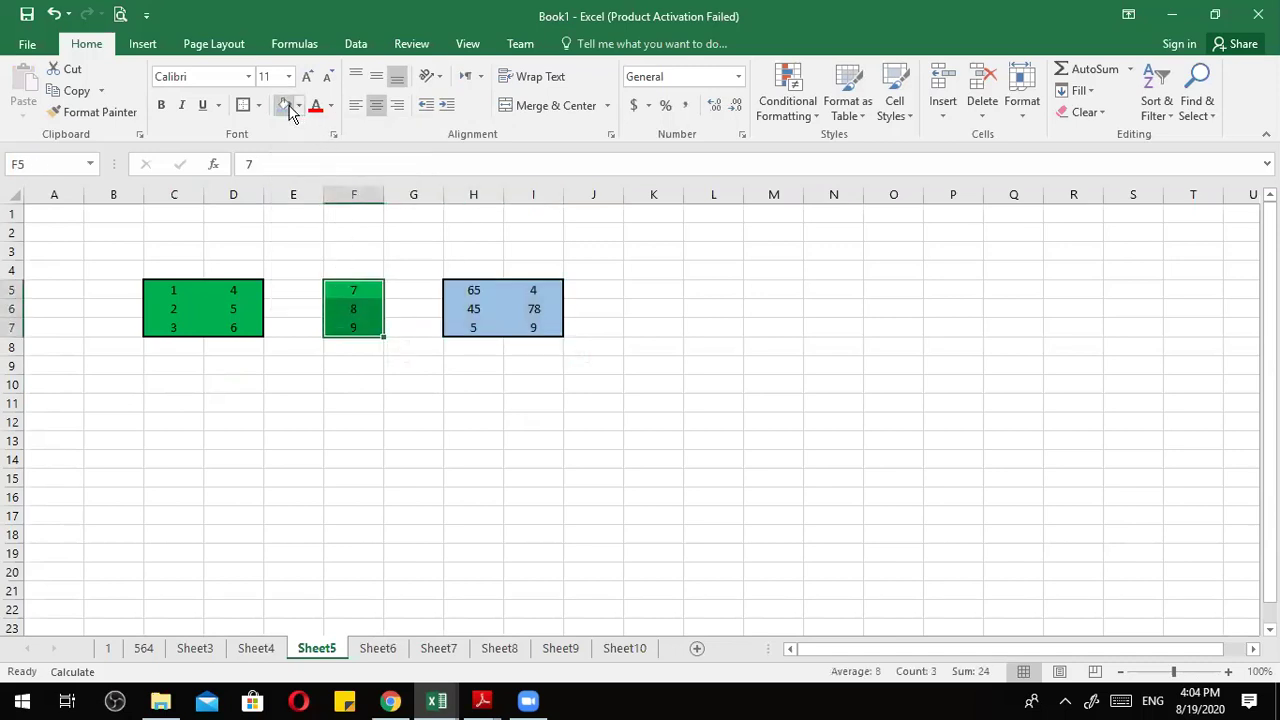
left_click(286, 107)
left_click(378, 423)
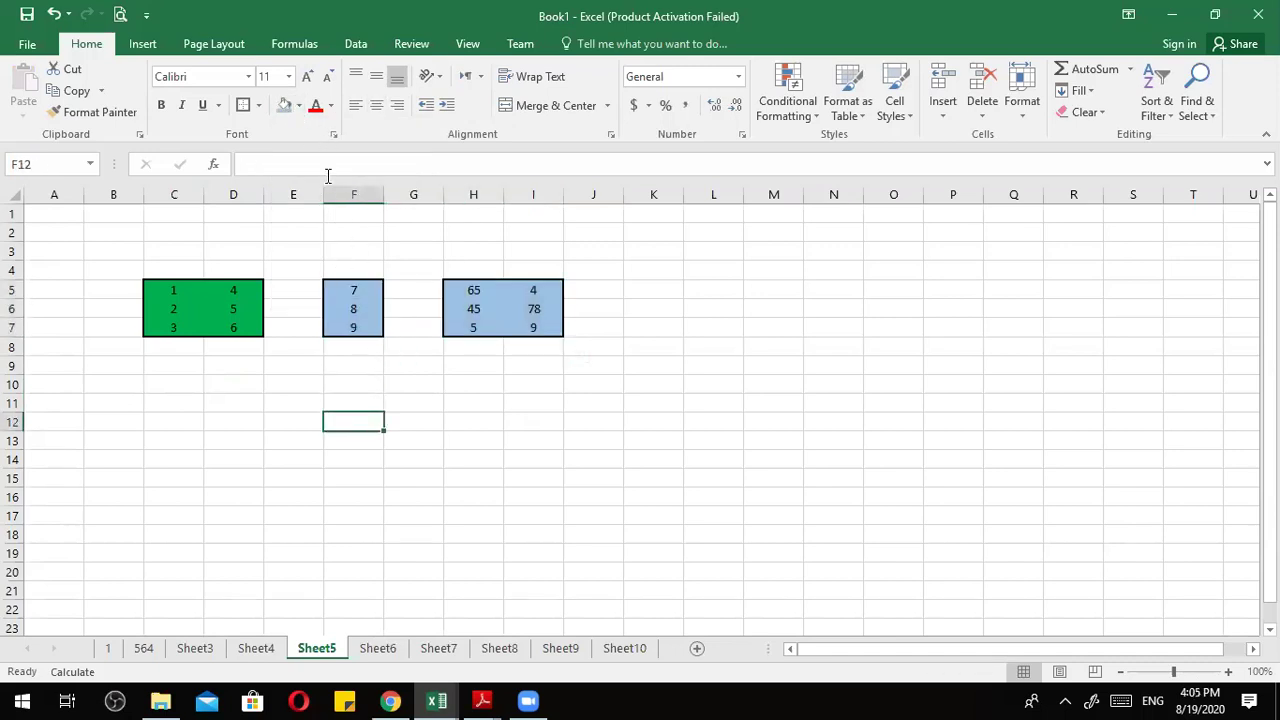
Change the fill colour of the single-column block F5:F7 to light gold.
left_click_drag(345, 290, 346, 322)
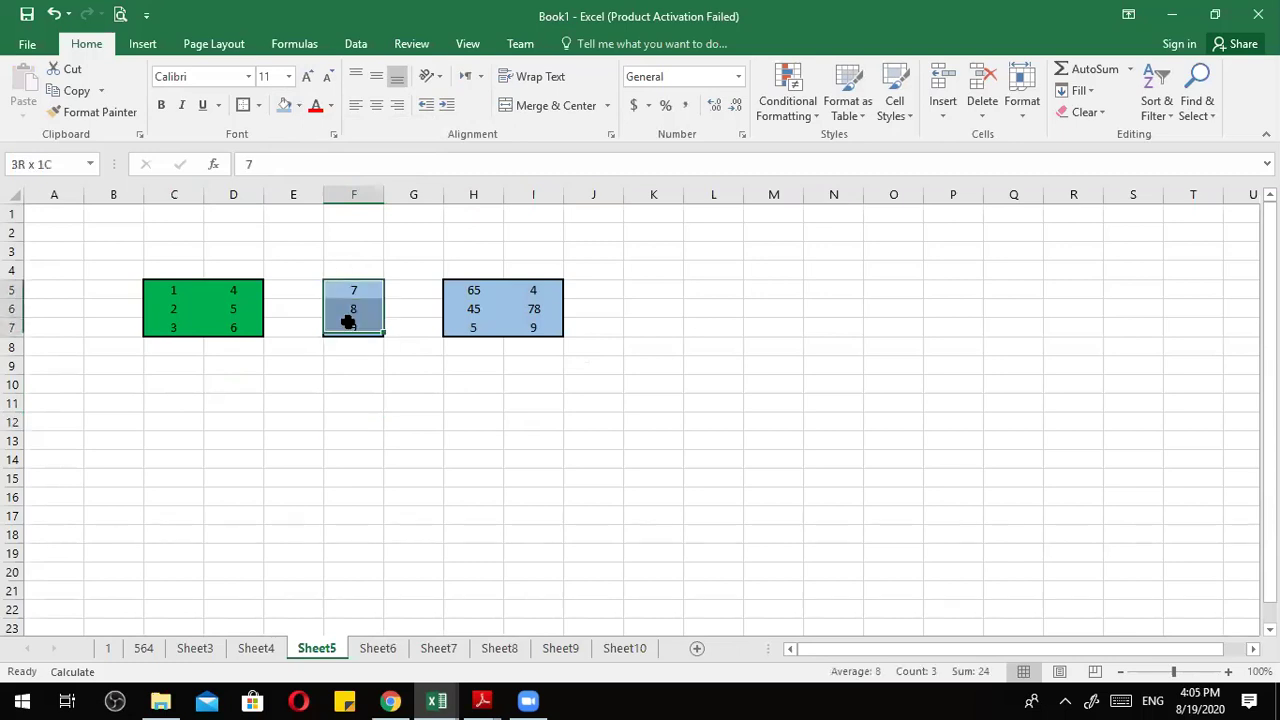
left_click(297, 106)
left_click(395, 185)
left_click(386, 428)
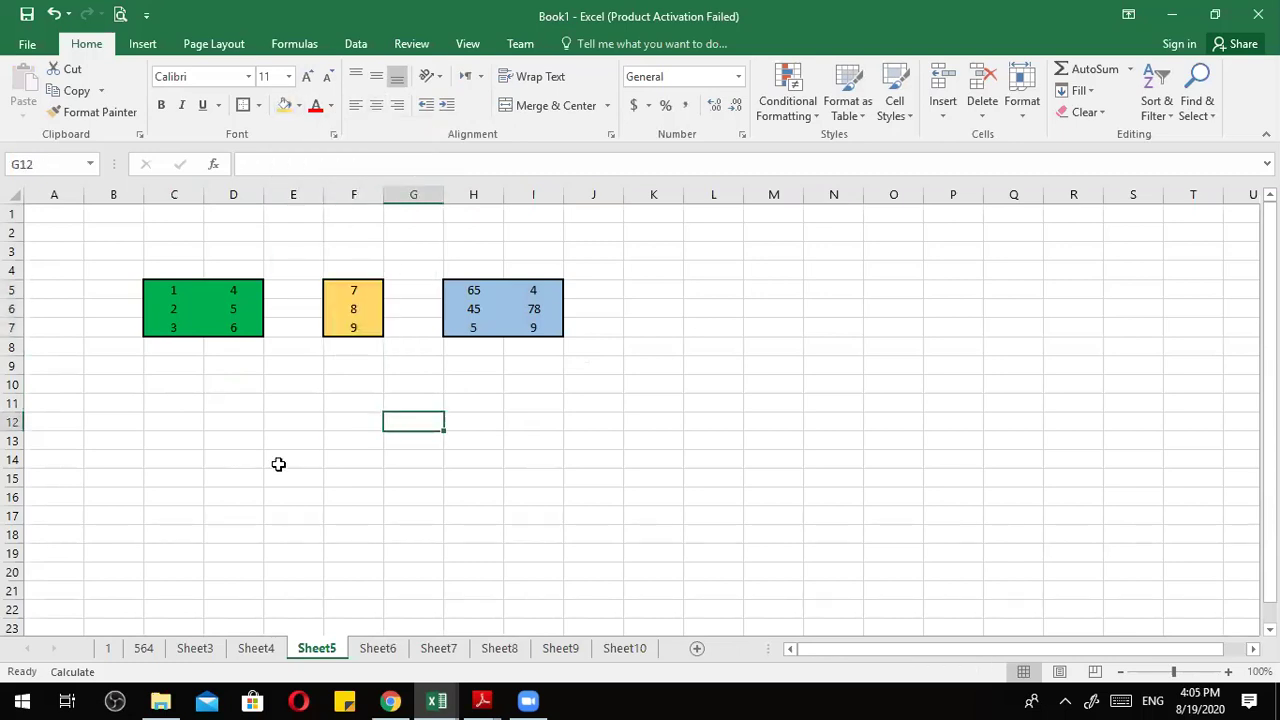
left_click(196, 386)
left_click(192, 410)
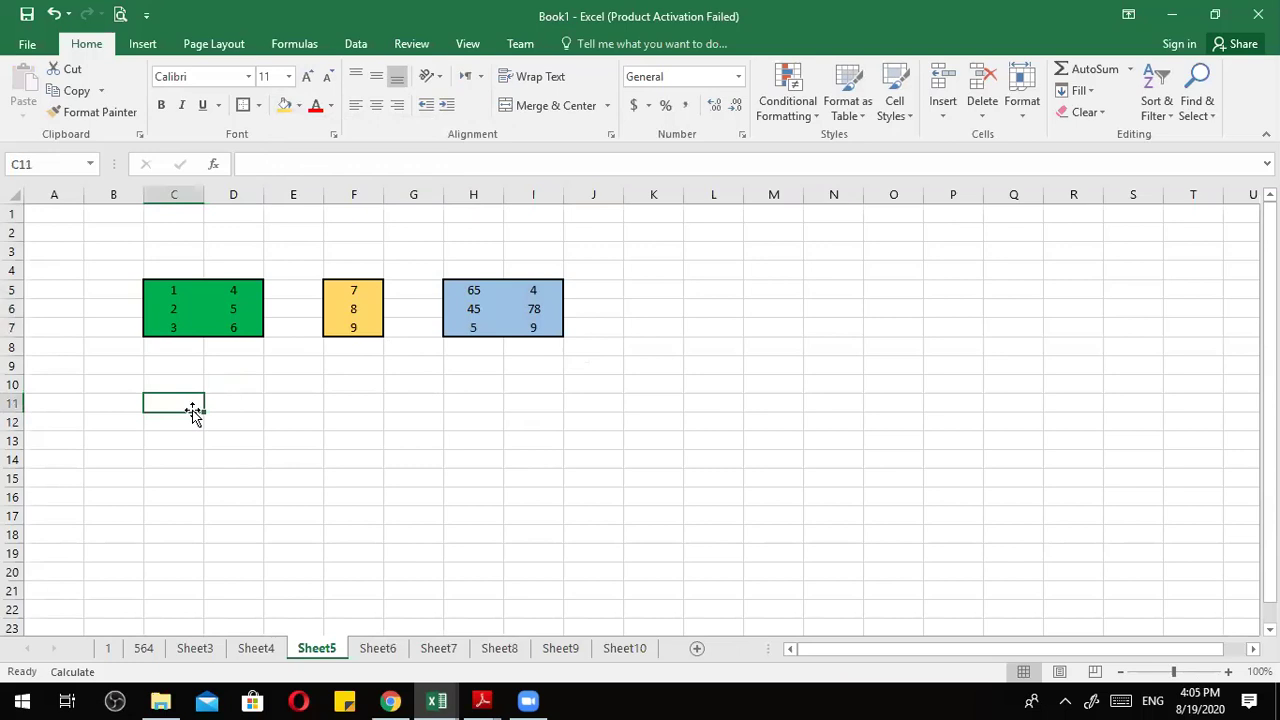
type("=")
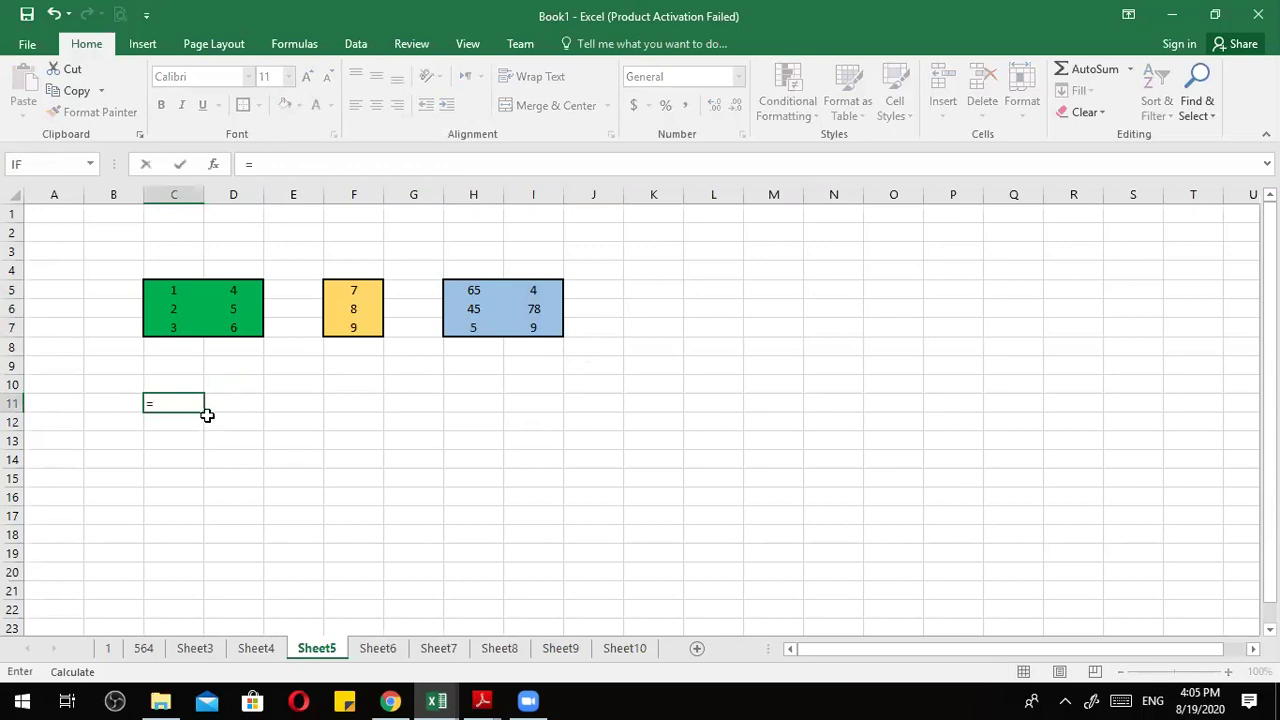
key("BackSpace")
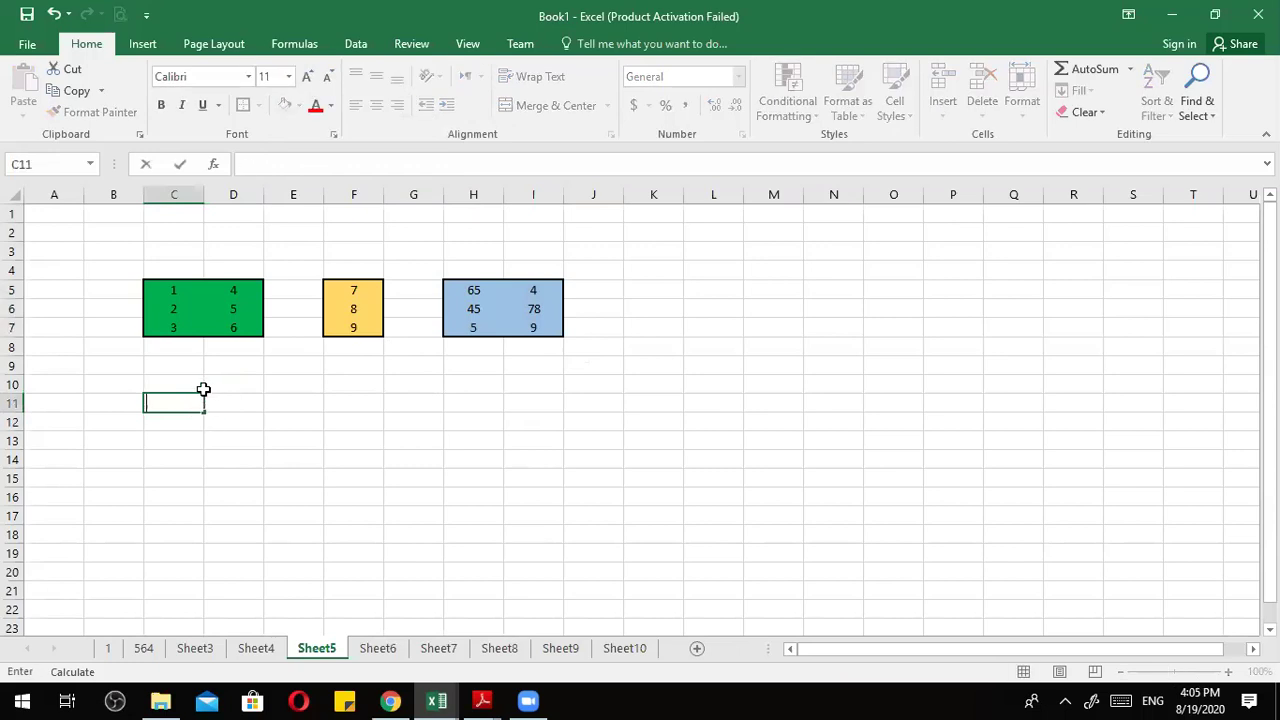
left_click(257, 443)
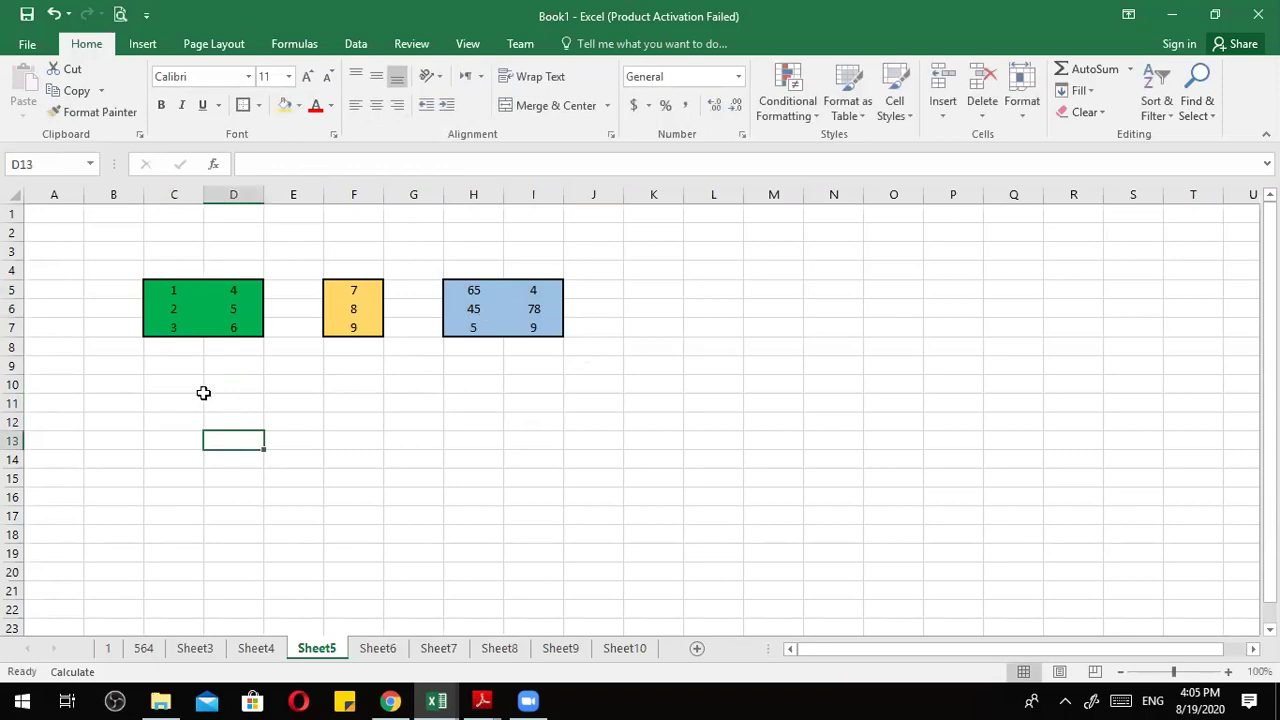
left_click(229, 368)
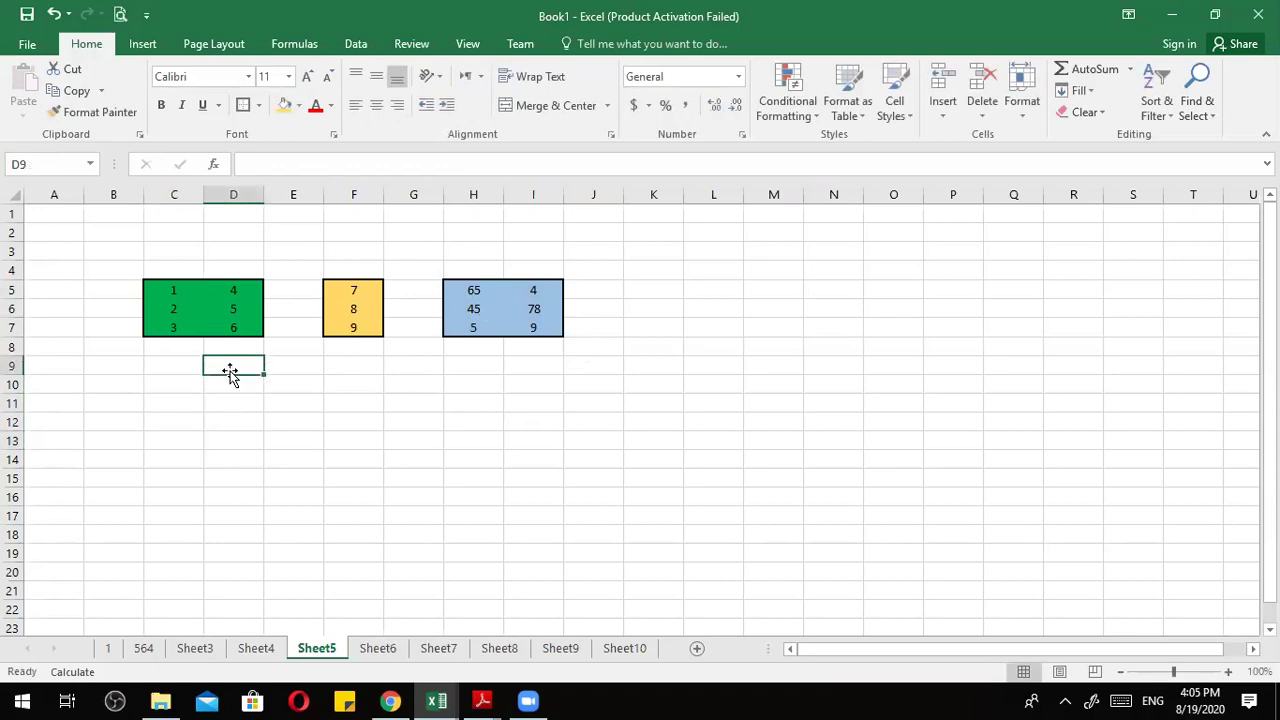
Enter the size label 3*2 in C8 below the green block.
left_click_drag(176, 341, 235, 346)
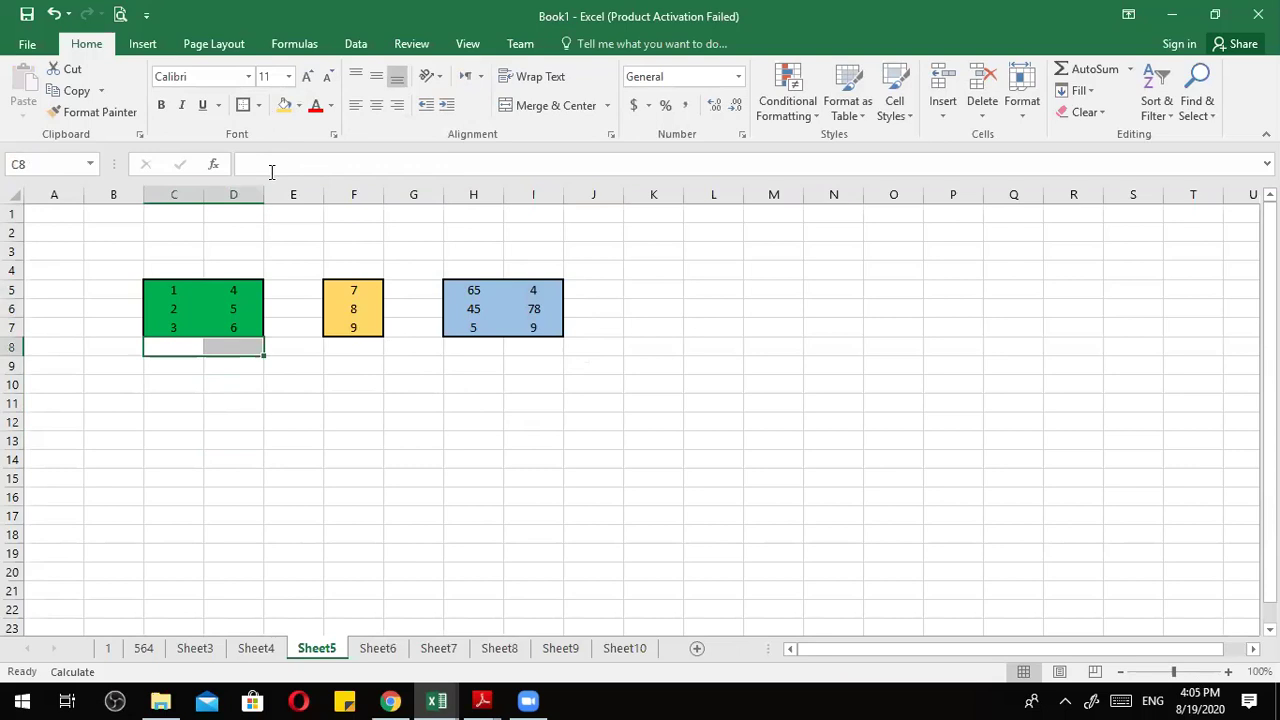
left_click(168, 349)
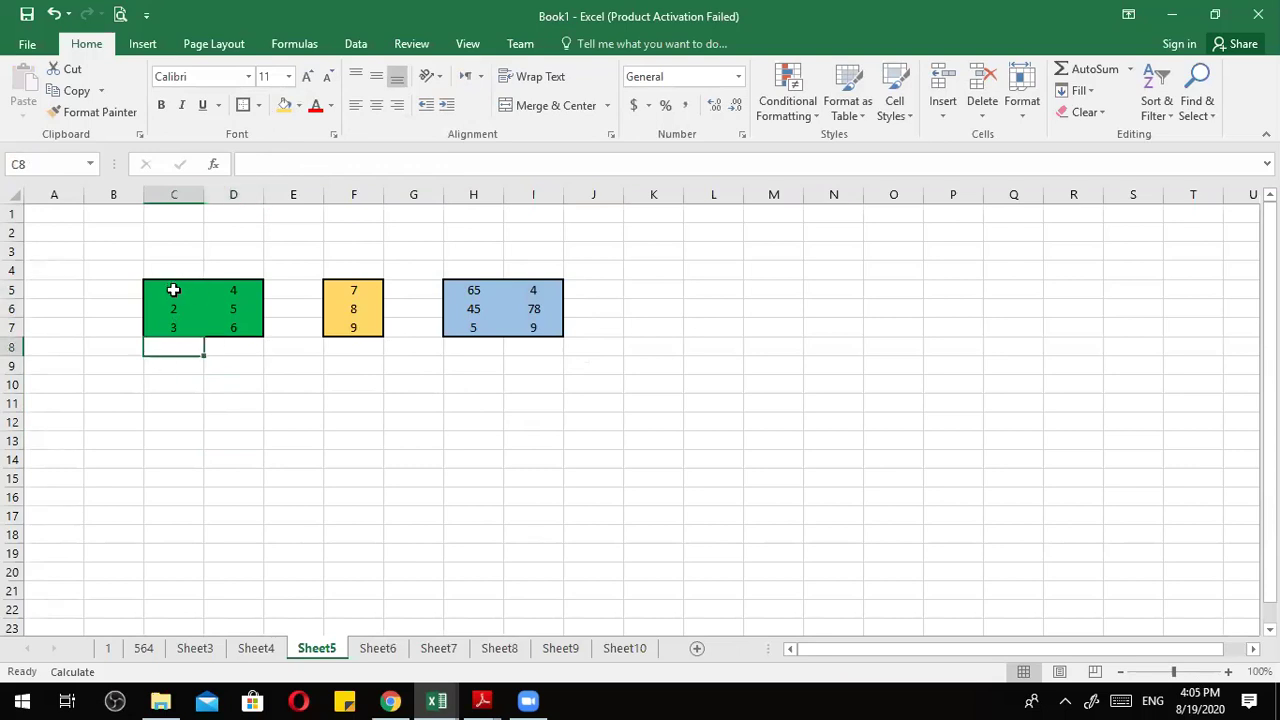
type("3*2")
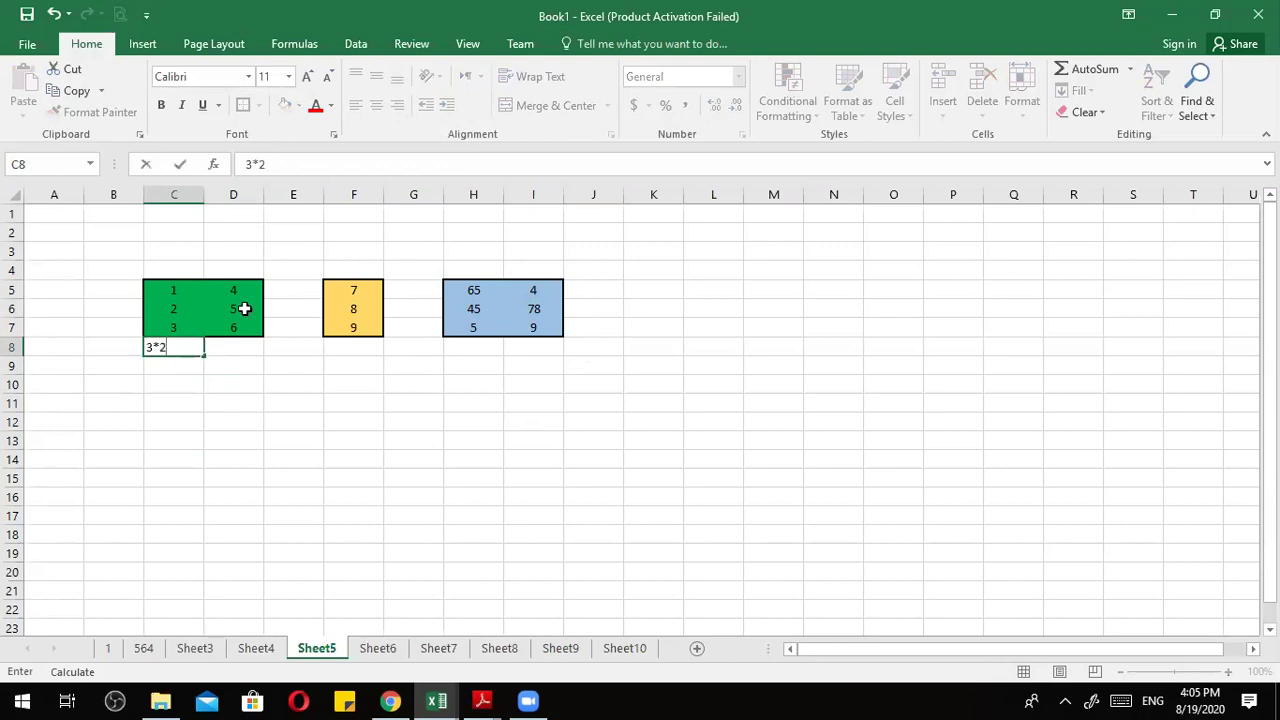
key("Return")
key("Up")
Enter the size label 3*1 in F8 below the gold block.
left_click_drag(171, 293, 230, 292)
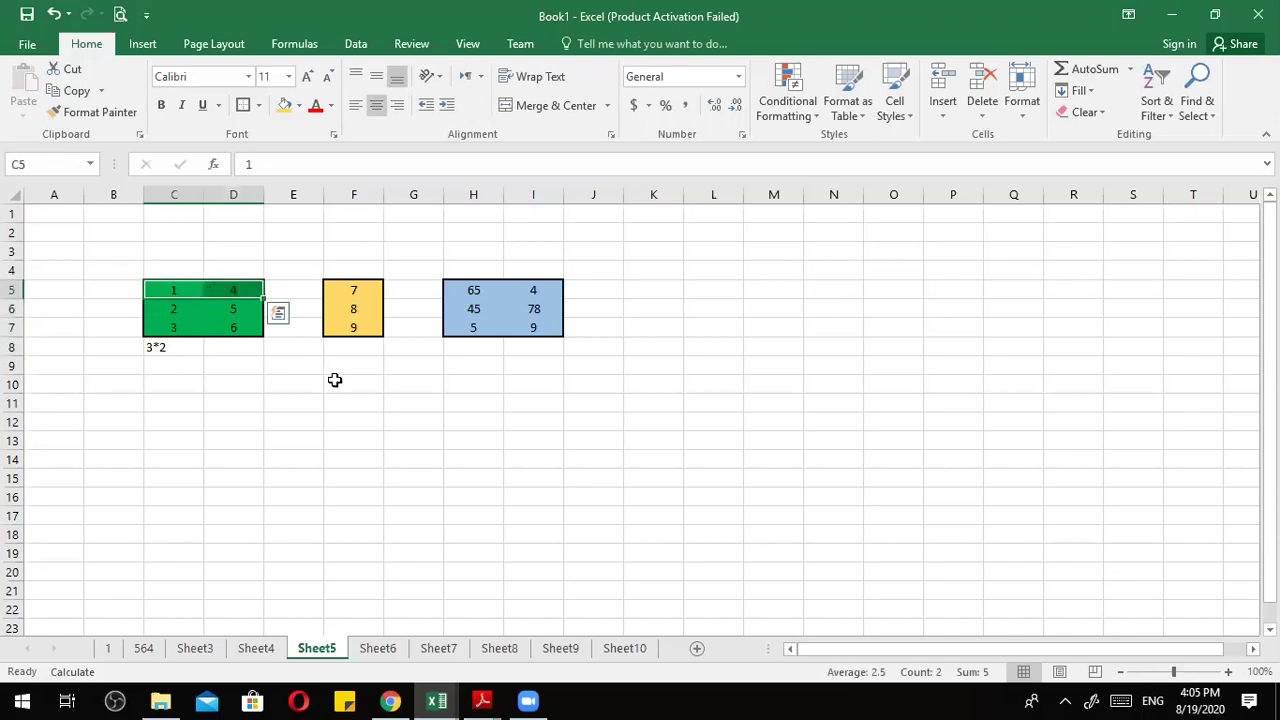
left_click(342, 386)
left_click_drag(360, 282, 354, 325)
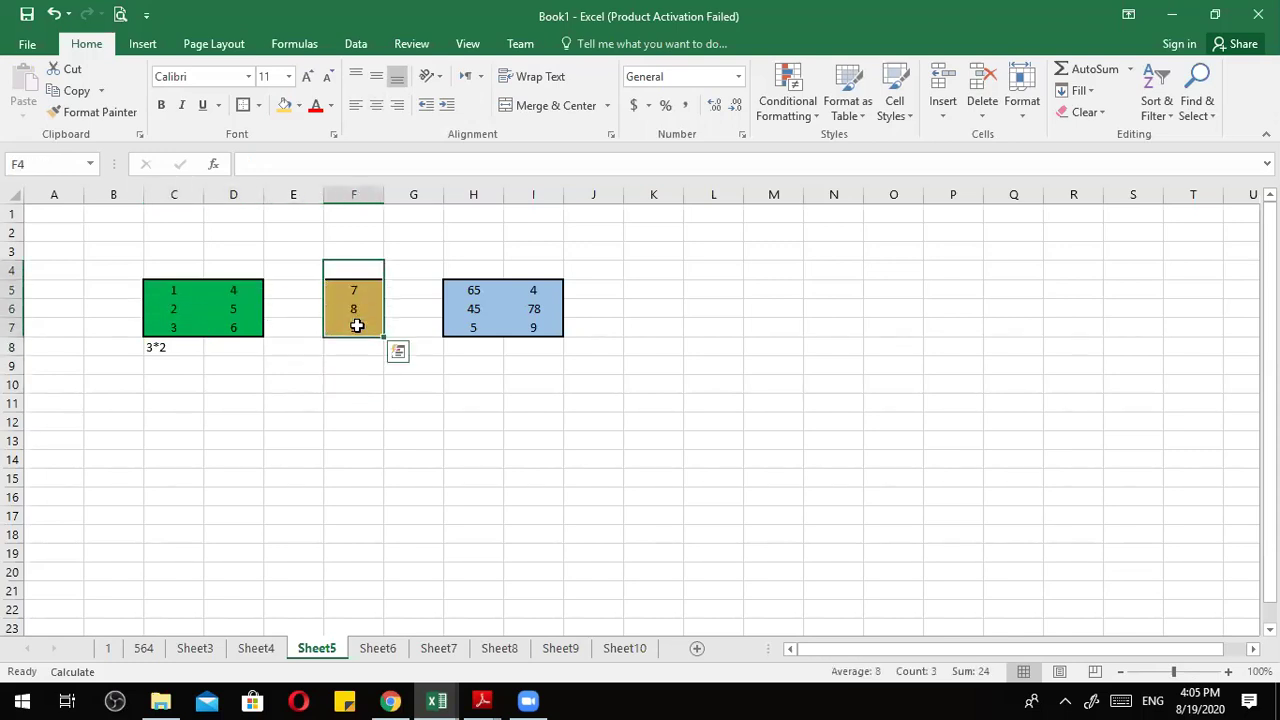
left_click(352, 348)
type("3*1")
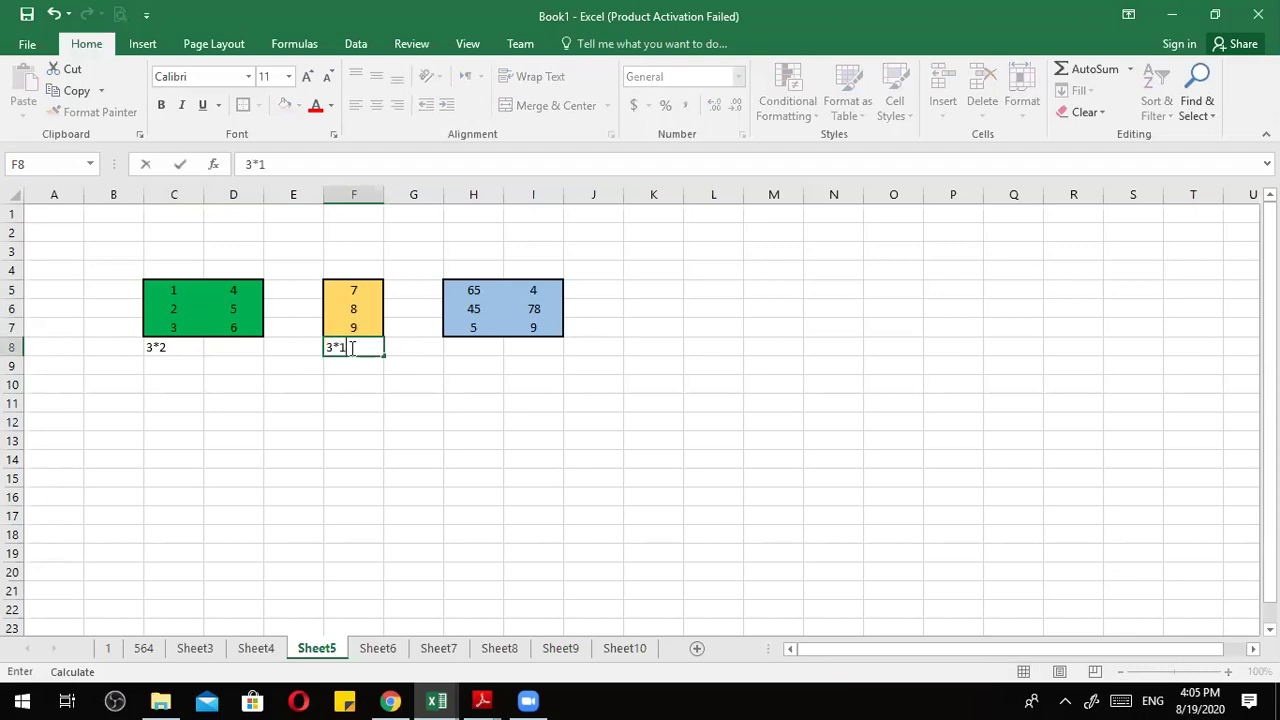
left_click(458, 272)
Enter the size label 3*2 for the blue block in H9 and move it up to H8.
left_click_drag(458, 288, 531, 327)
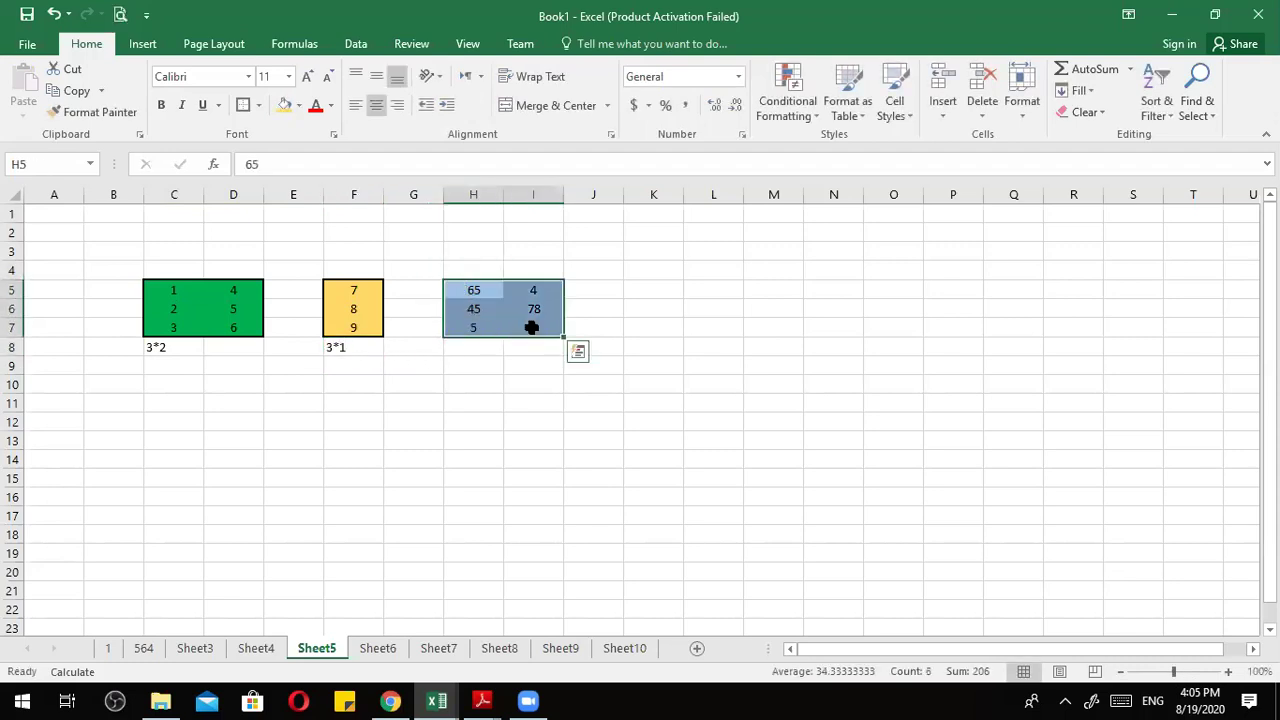
left_click(490, 358)
type("3*")
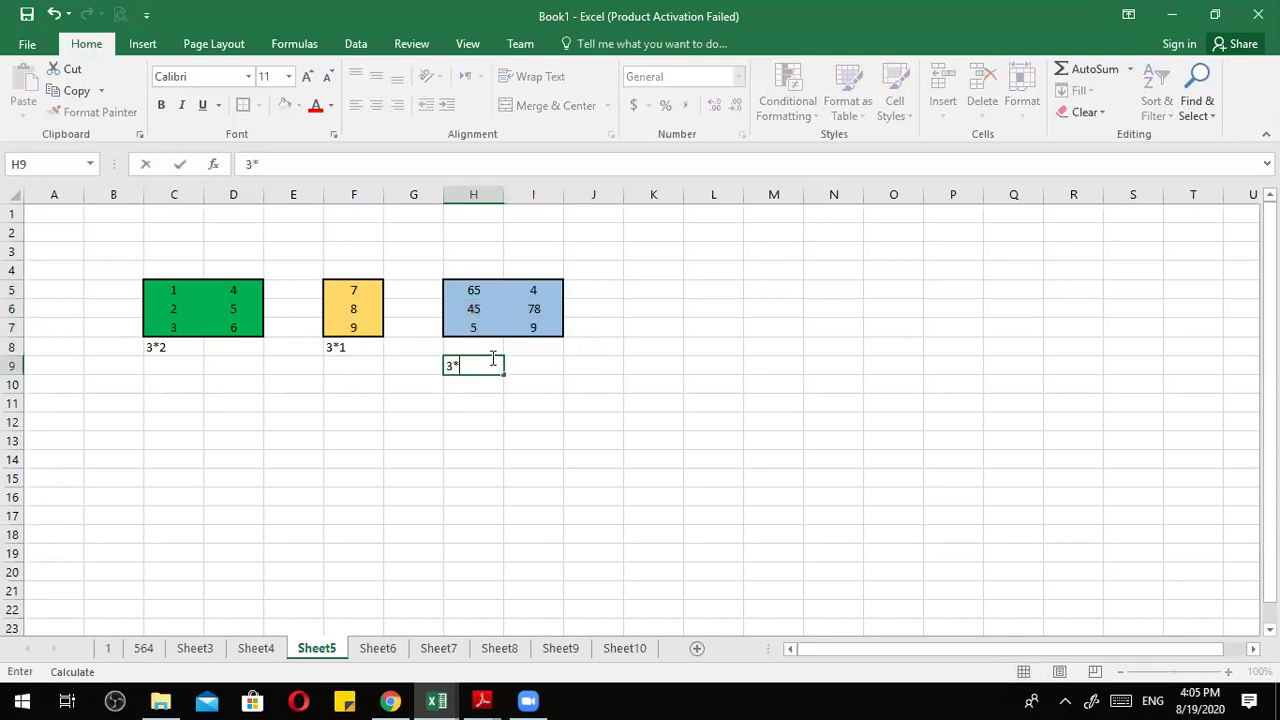
left_click(252, 477)
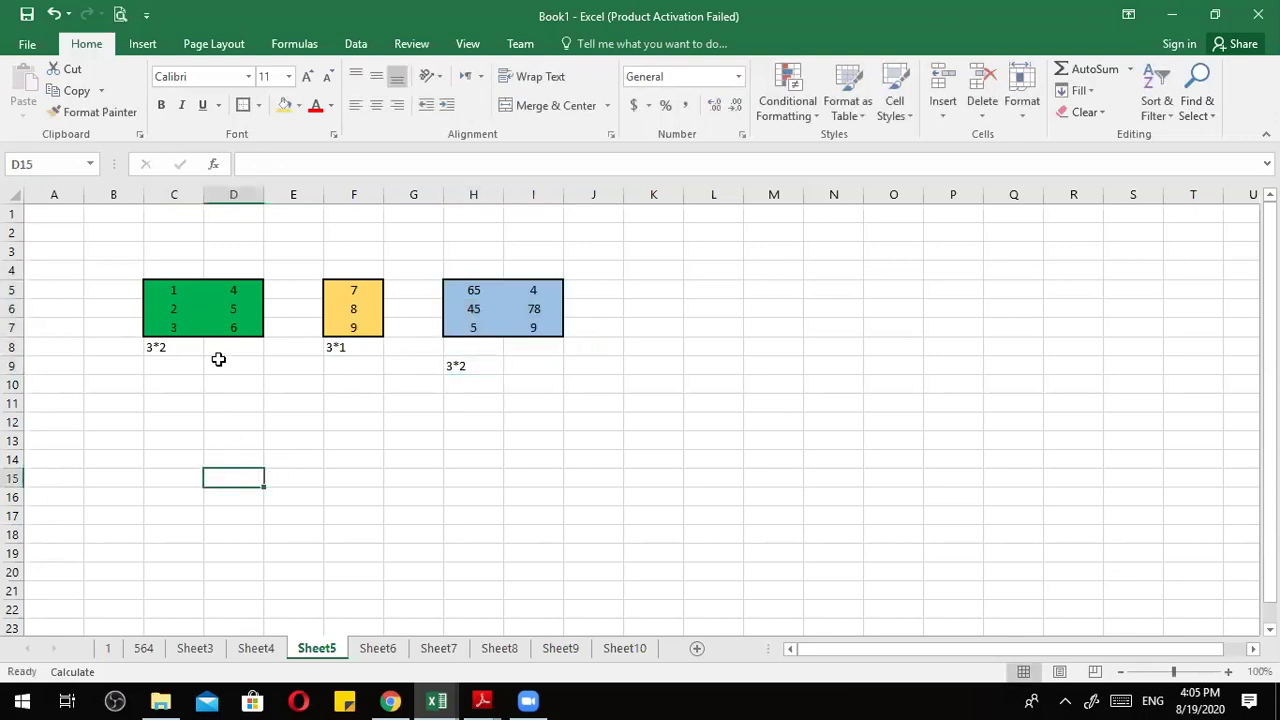
left_click(470, 362)
key("ctrl+x")
left_click(474, 343)
key("ctrl+v")
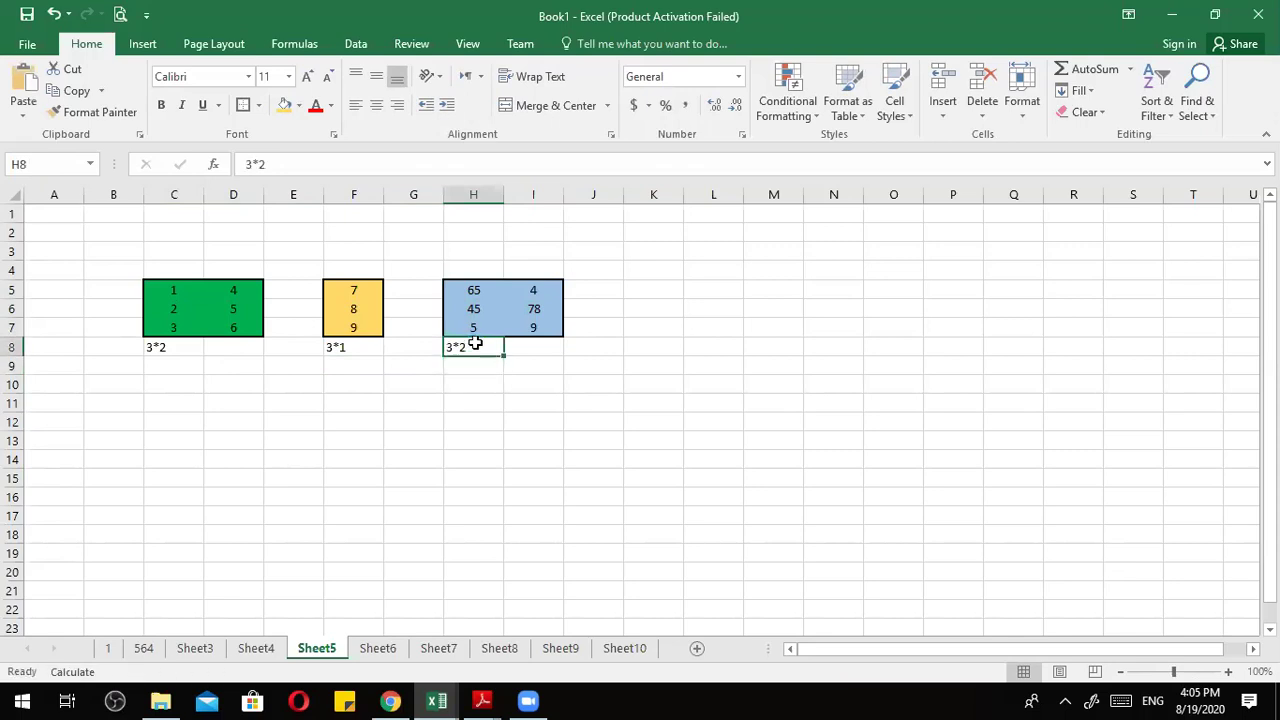
Try to add the green and blue blocks with =C5:D7+H5:I7 in the single cell C12, and clear that cell.
left_click(229, 402)
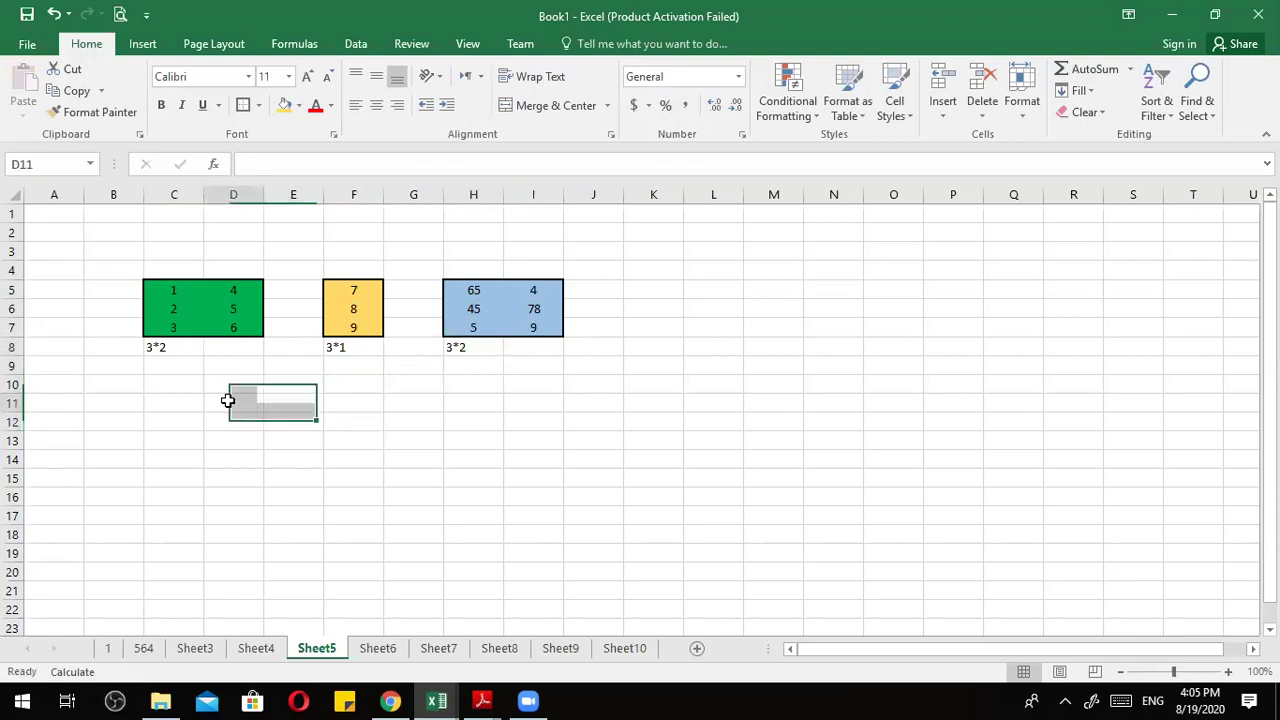
left_click(169, 418)
type("=")
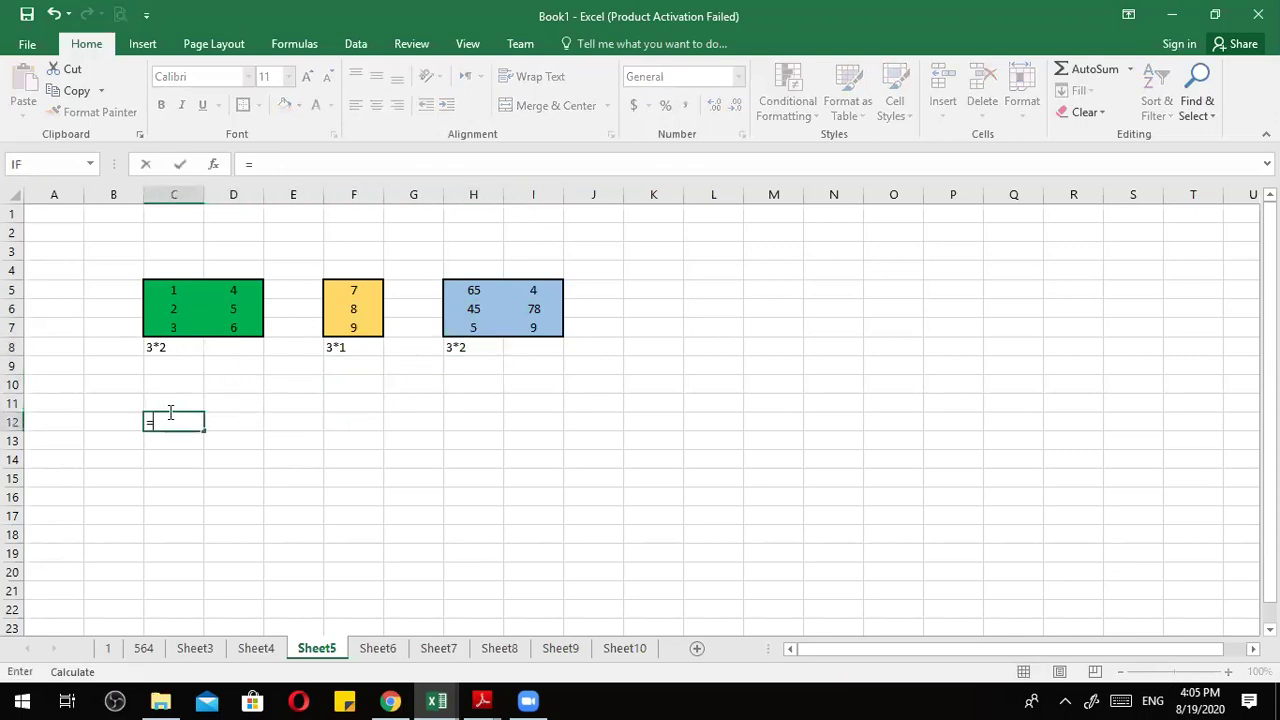
left_click_drag(158, 287, 234, 320)
type("+")
left_click_drag(466, 289, 530, 327)
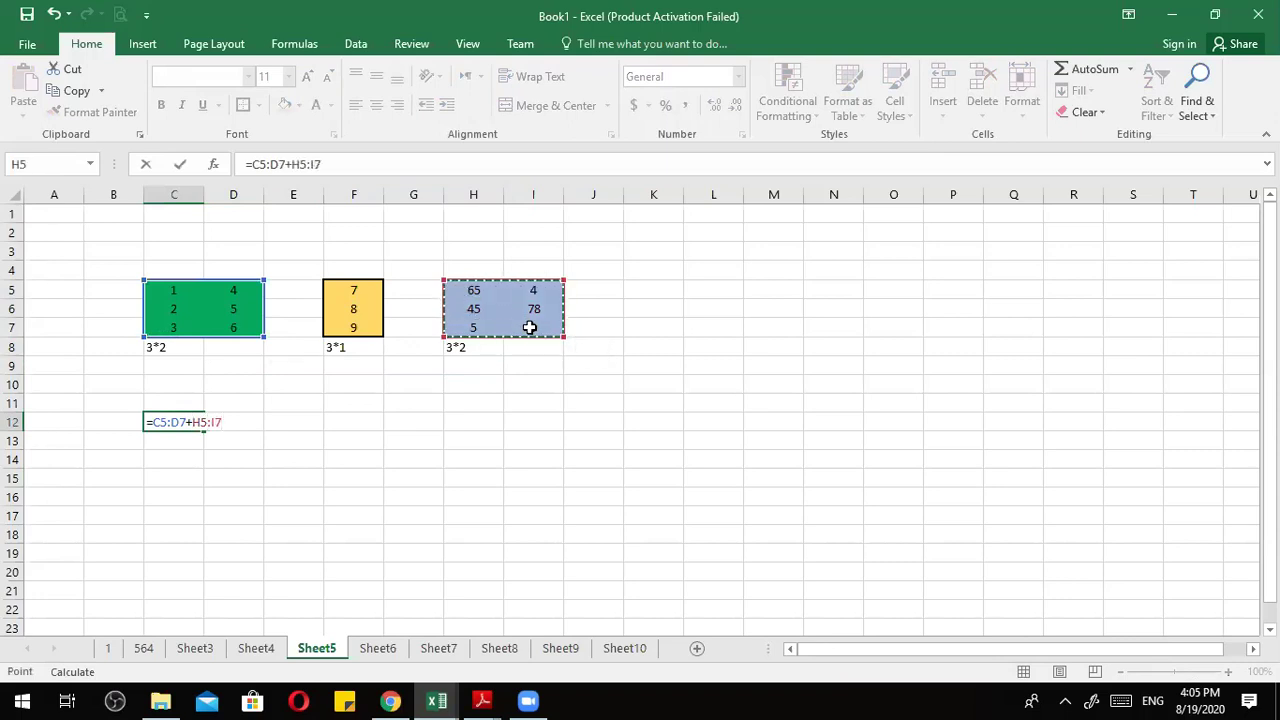
key("Return")
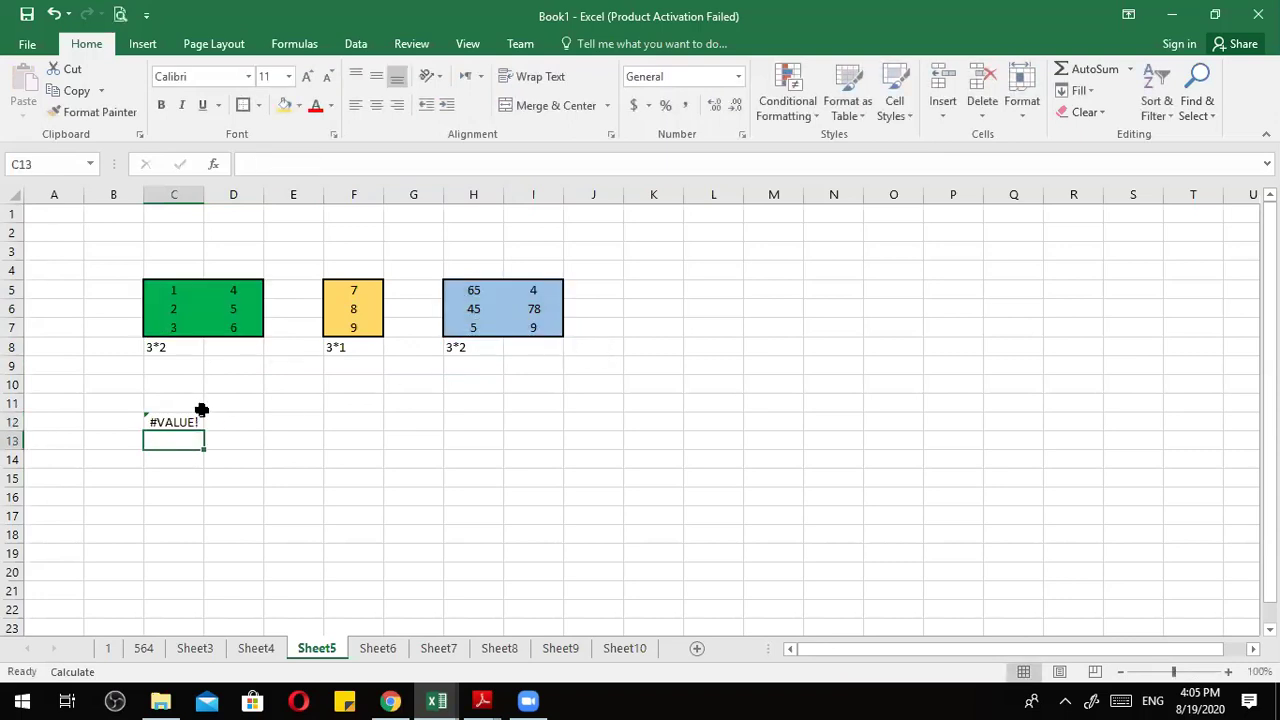
left_click(195, 424)
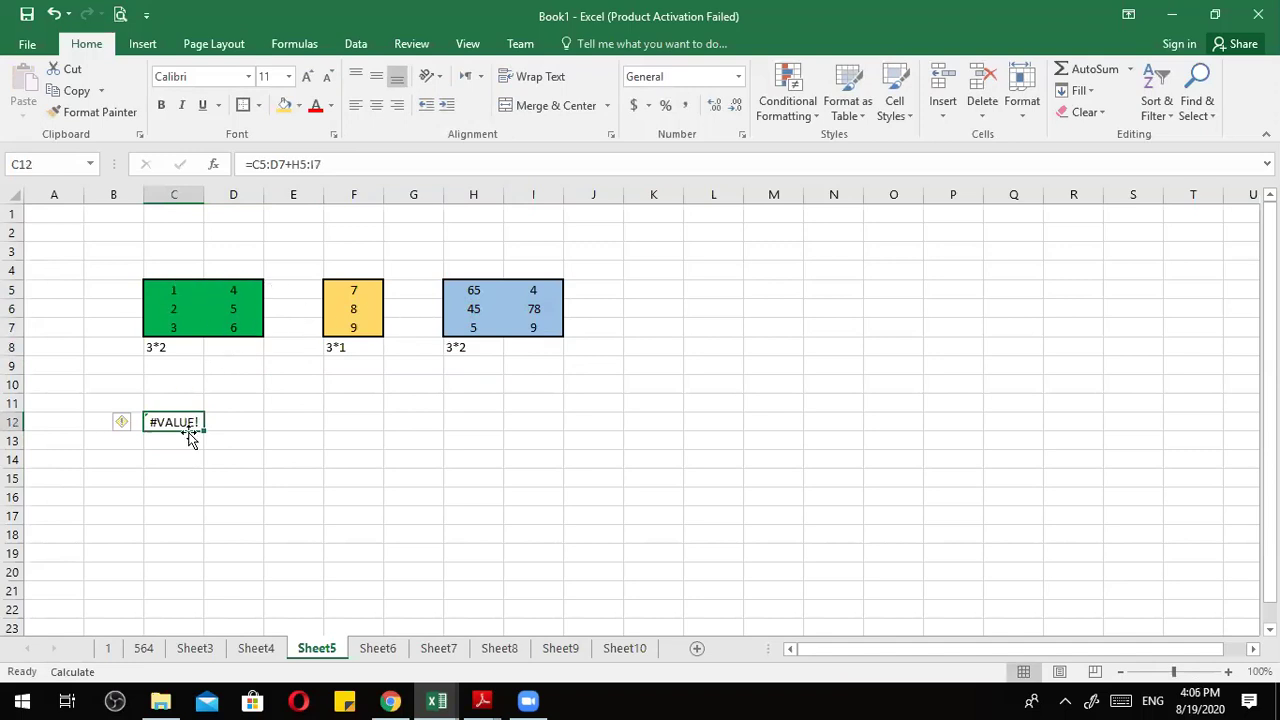
key("Delete")
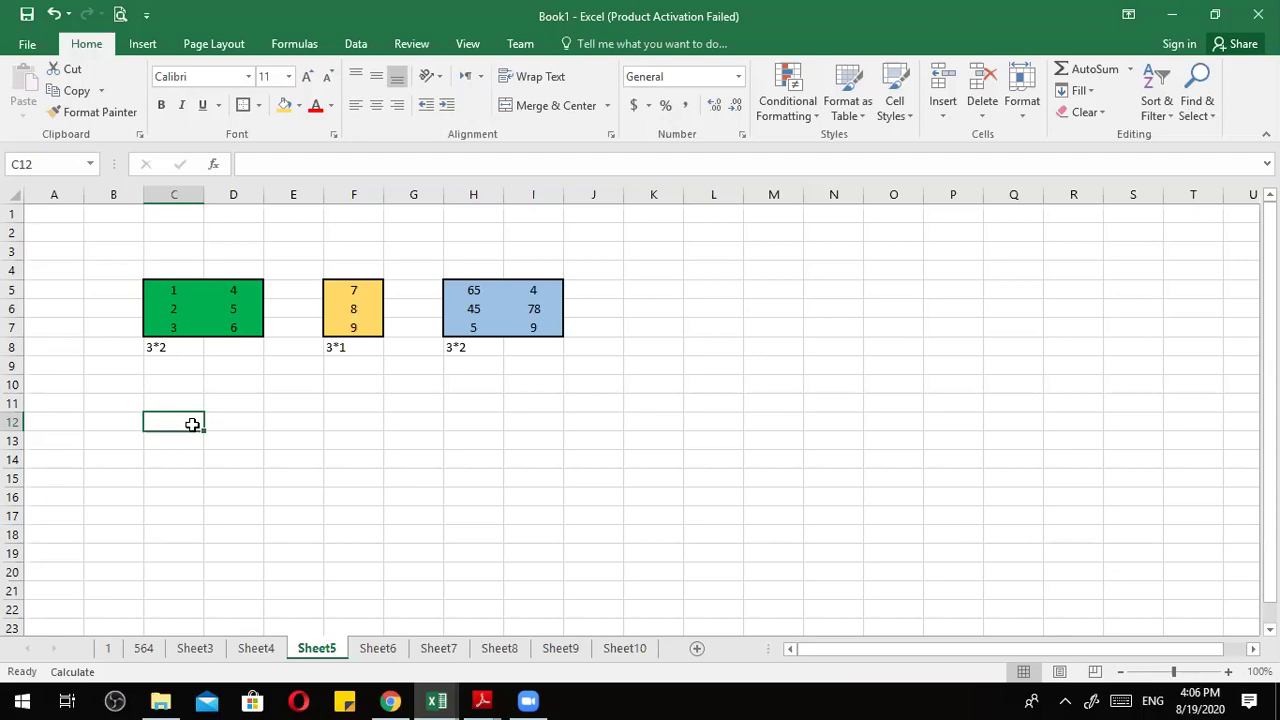
Try the formula =C5:D7+H5:I7 with the range C12:D14 selected as an ordinary entry, and clear C12.
mouse_move(200, 424)
left_mouse_down()
mouse_move(220, 428)
mouse_move(228, 460)
left_mouse_up()
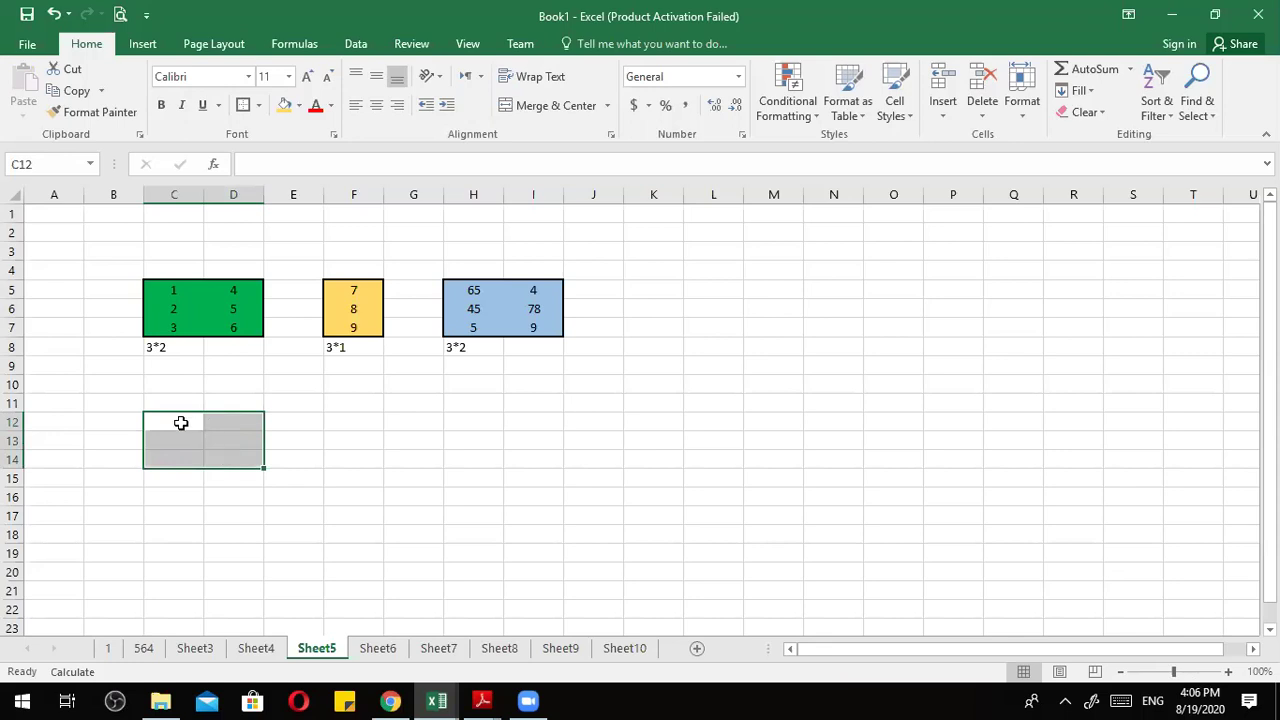
type("=")
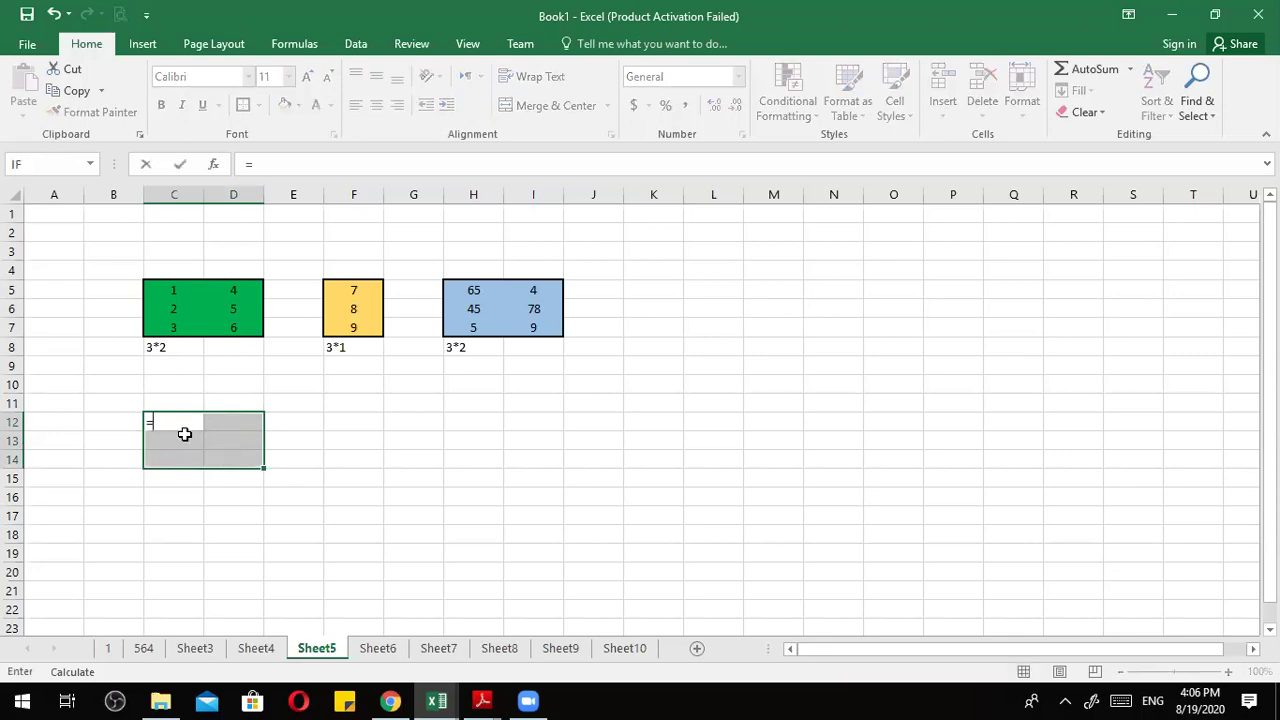
left_click_drag(183, 283, 234, 329)
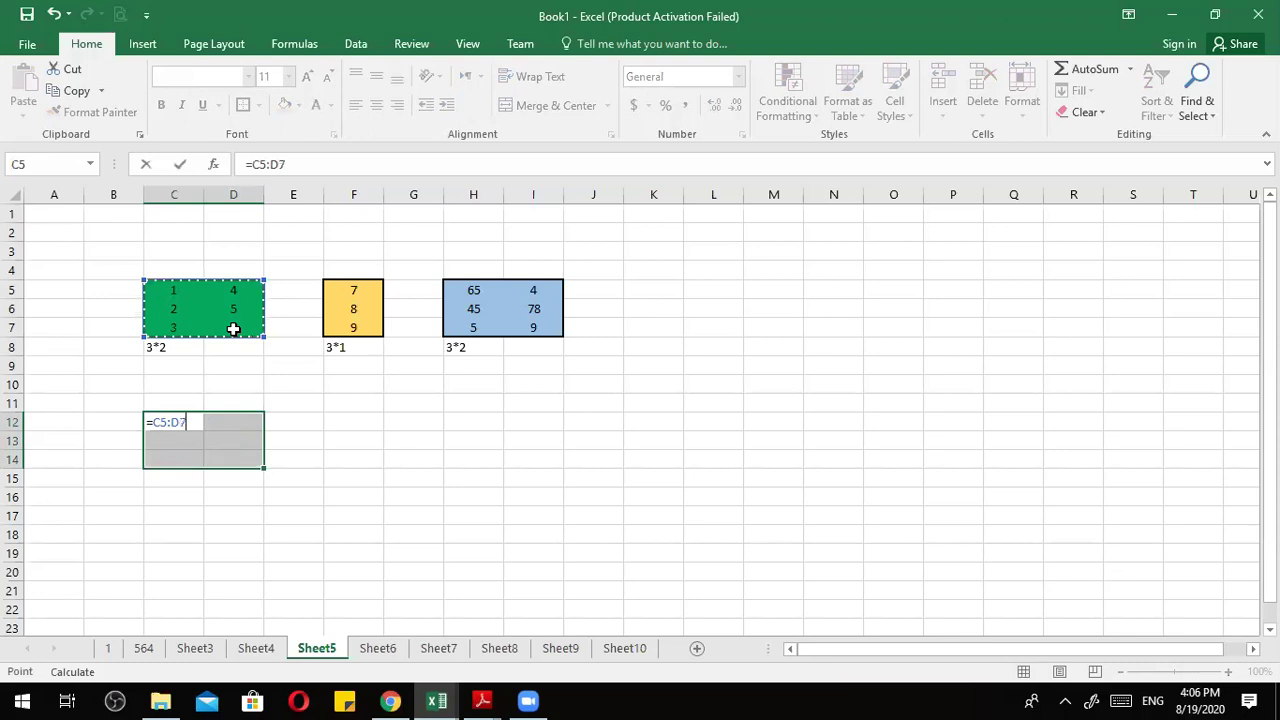
type("+")
left_click_drag(473, 285, 543, 326)
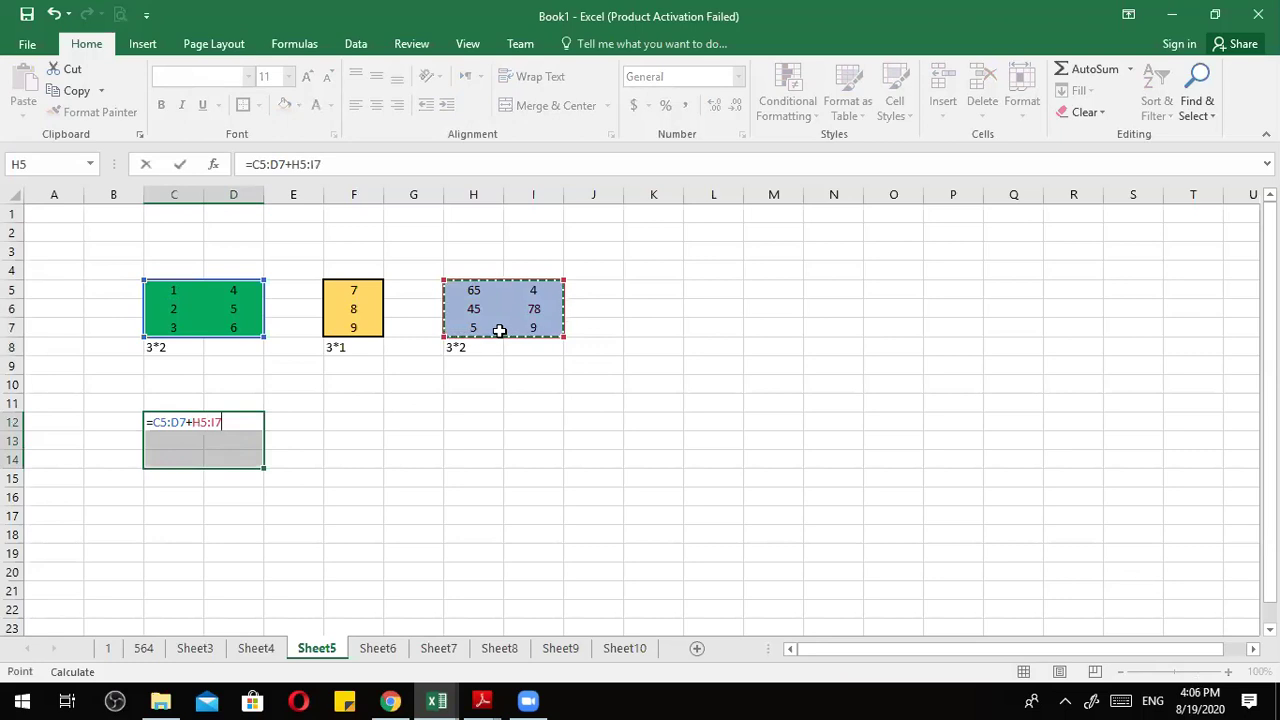
key("Return")
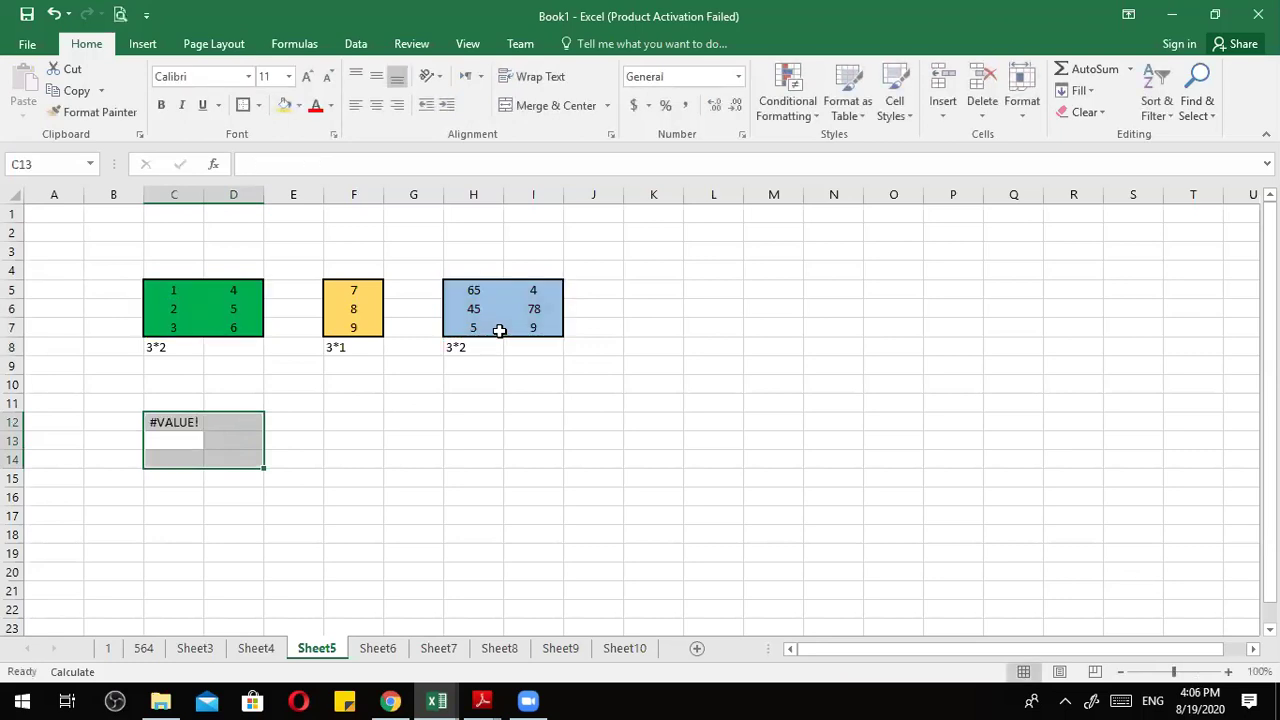
left_click(171, 421)
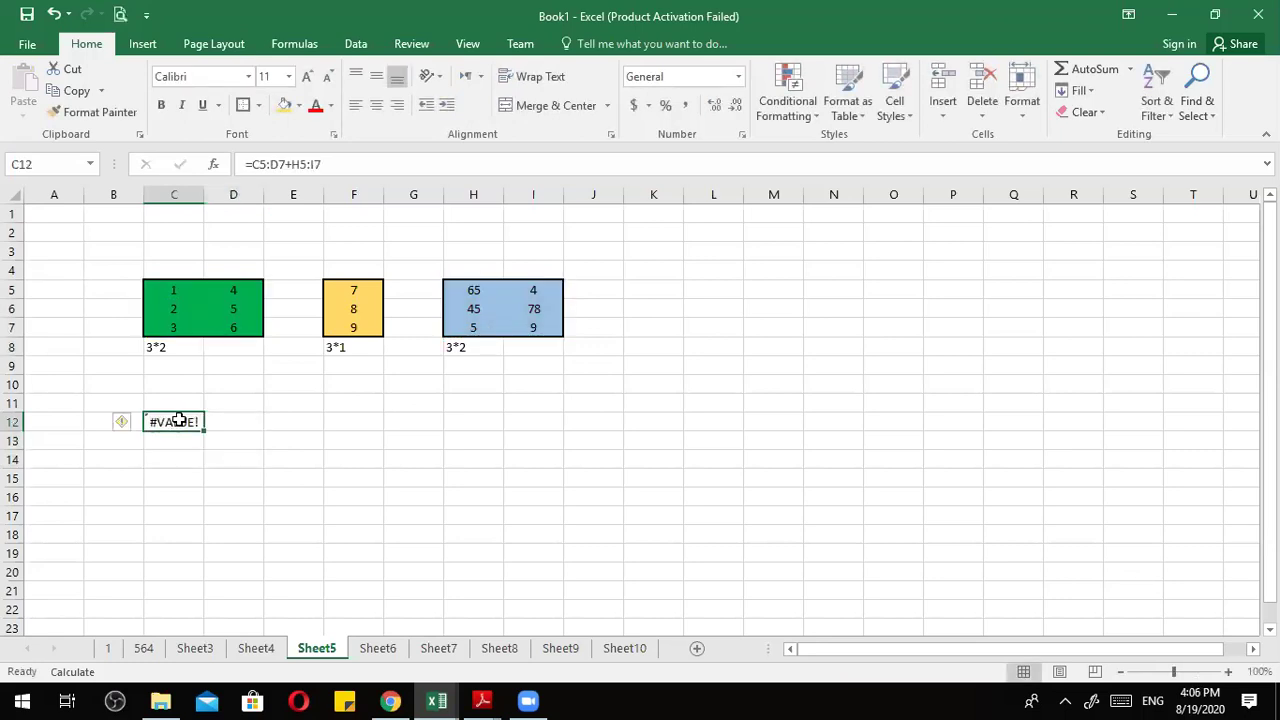
key("Delete")
Fill the result range C12:D14 with light green.
left_click_drag(206, 431, 243, 454)
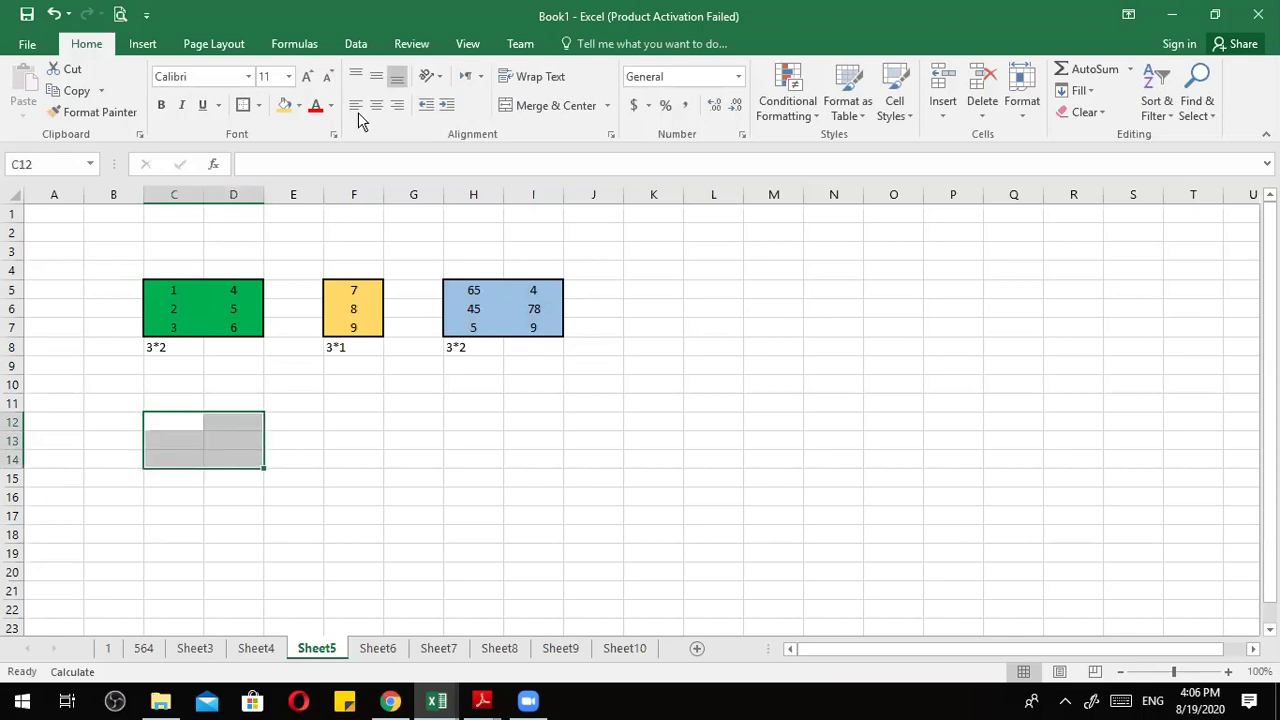
left_click(298, 106)
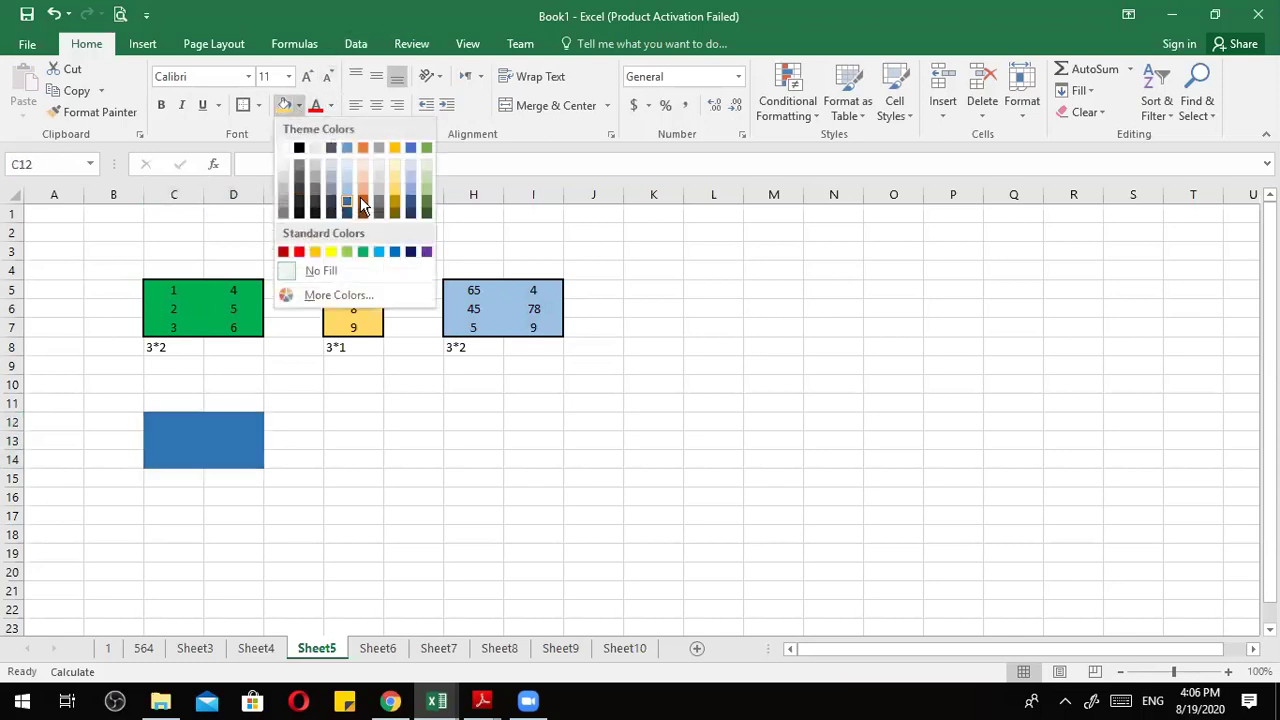
left_click(427, 180)
left_click(331, 437)
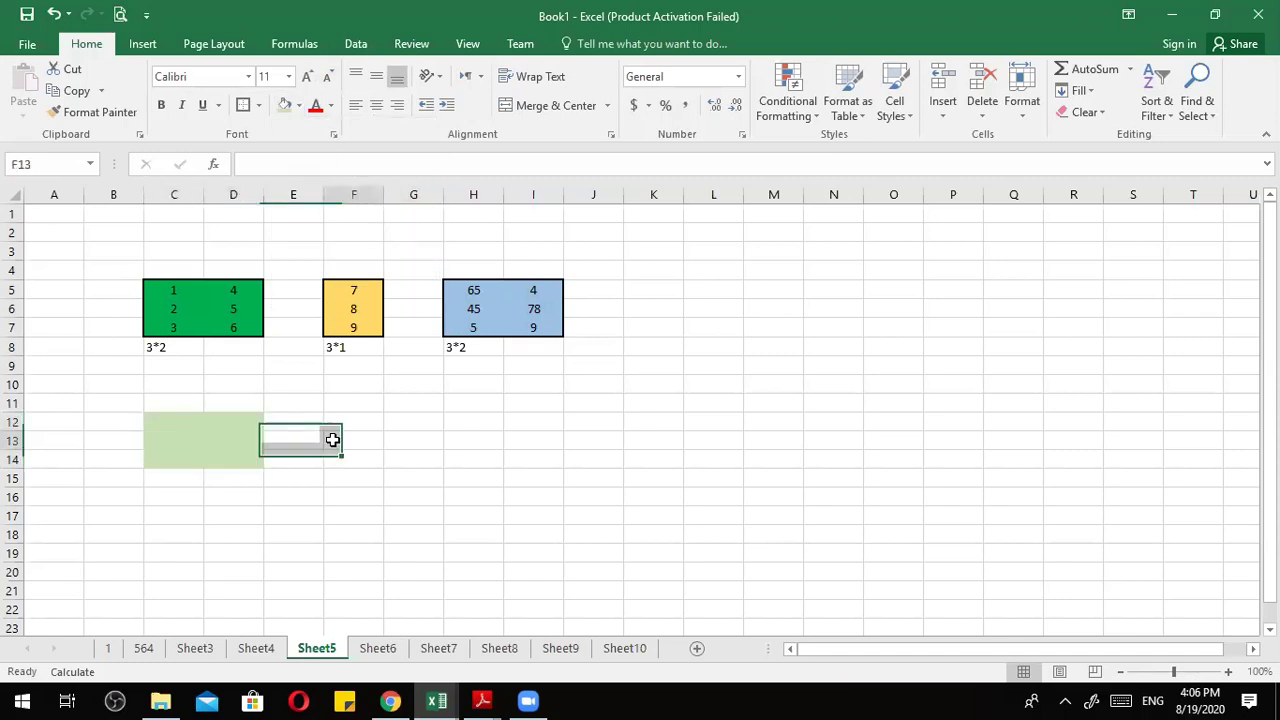
Try the array formula =C5:D7+H5:I7 in the single cell C12, and undo the entry.
left_click(168, 418)
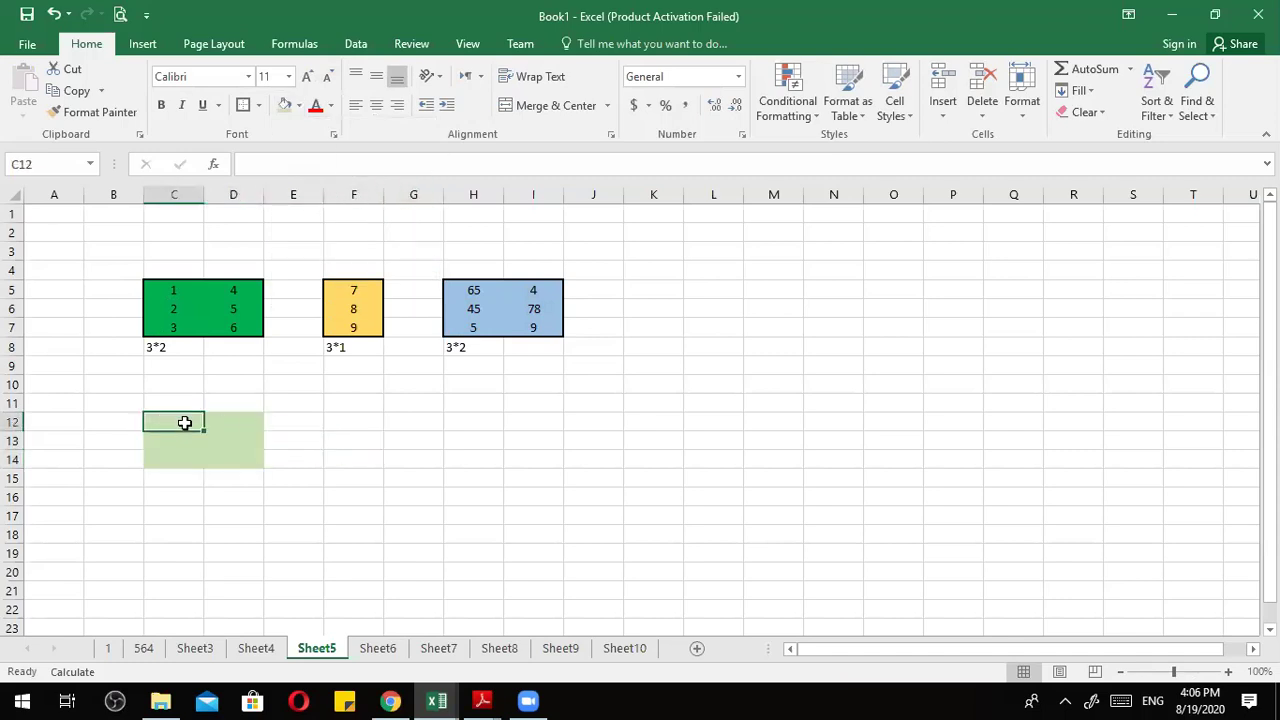
type("=")
left_click_drag(168, 291, 249, 320)
type("+")
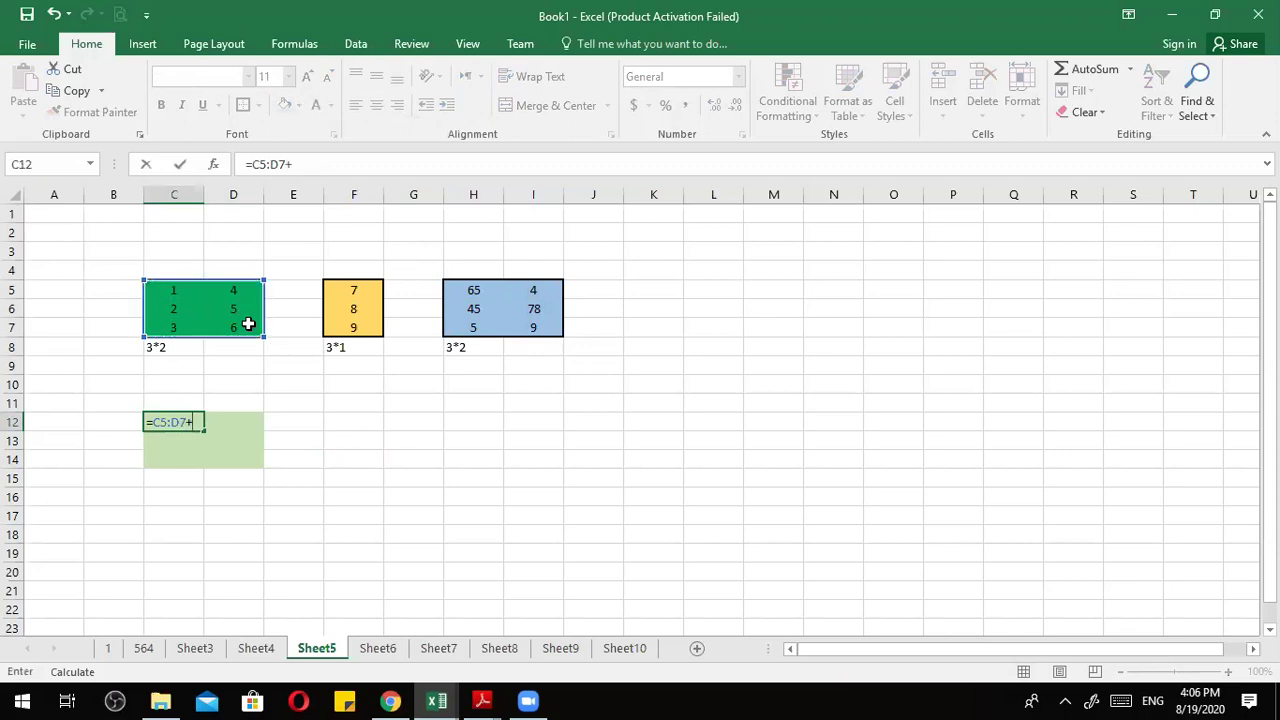
left_click_drag(457, 291, 512, 328)
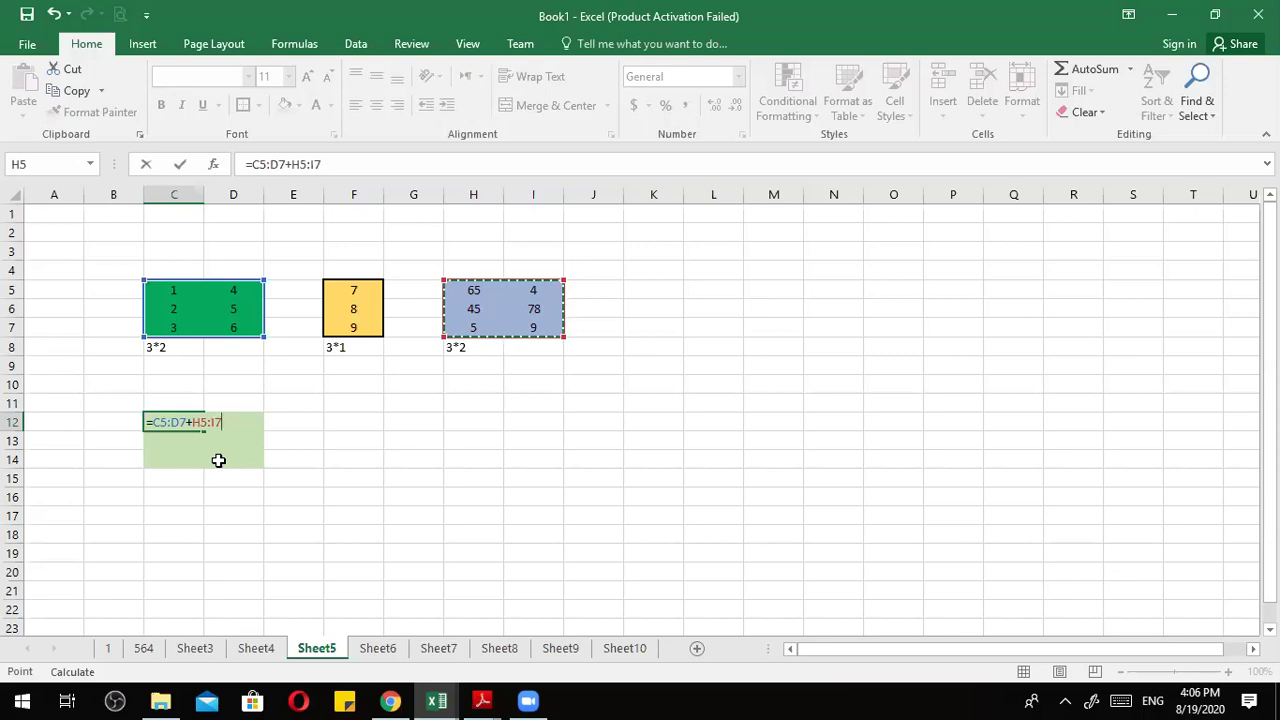
key("ctrl+shift+Return")
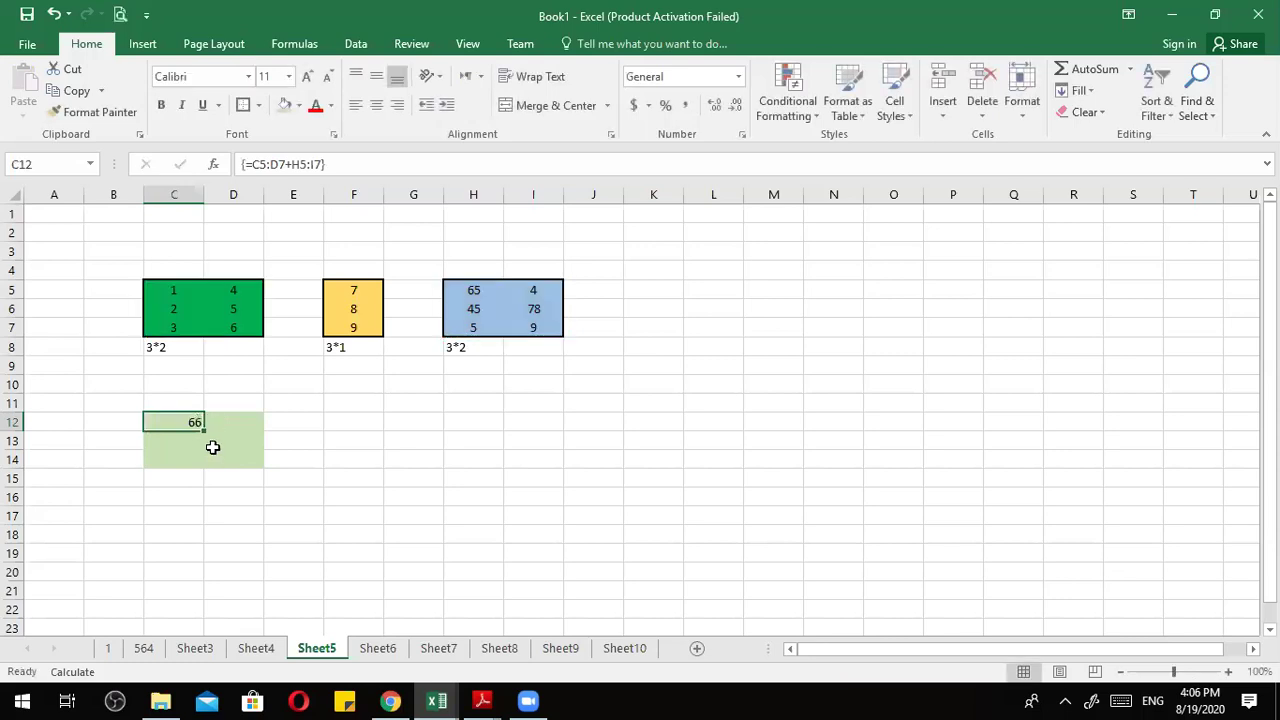
key("ctrl+z")
left_click_drag(175, 423, 237, 457)
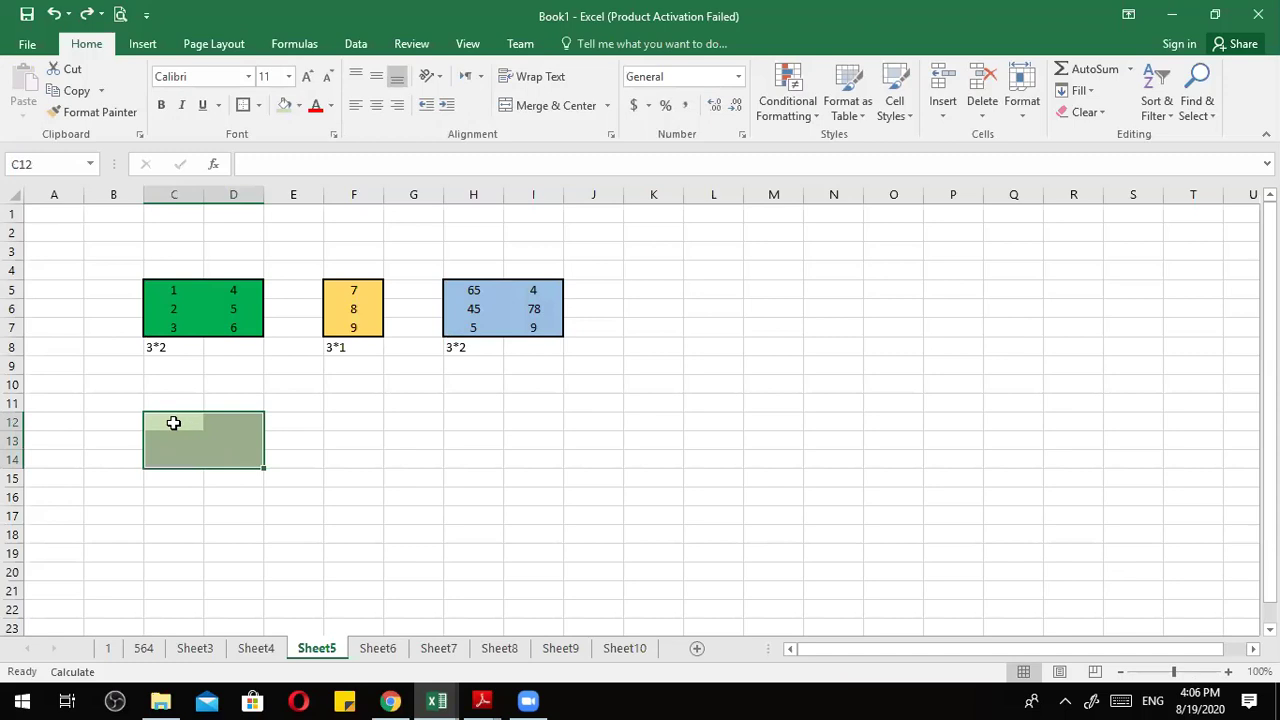
type("=")
left_click_drag(171, 276, 181, 306)
key("Return")
left_click(167, 291)
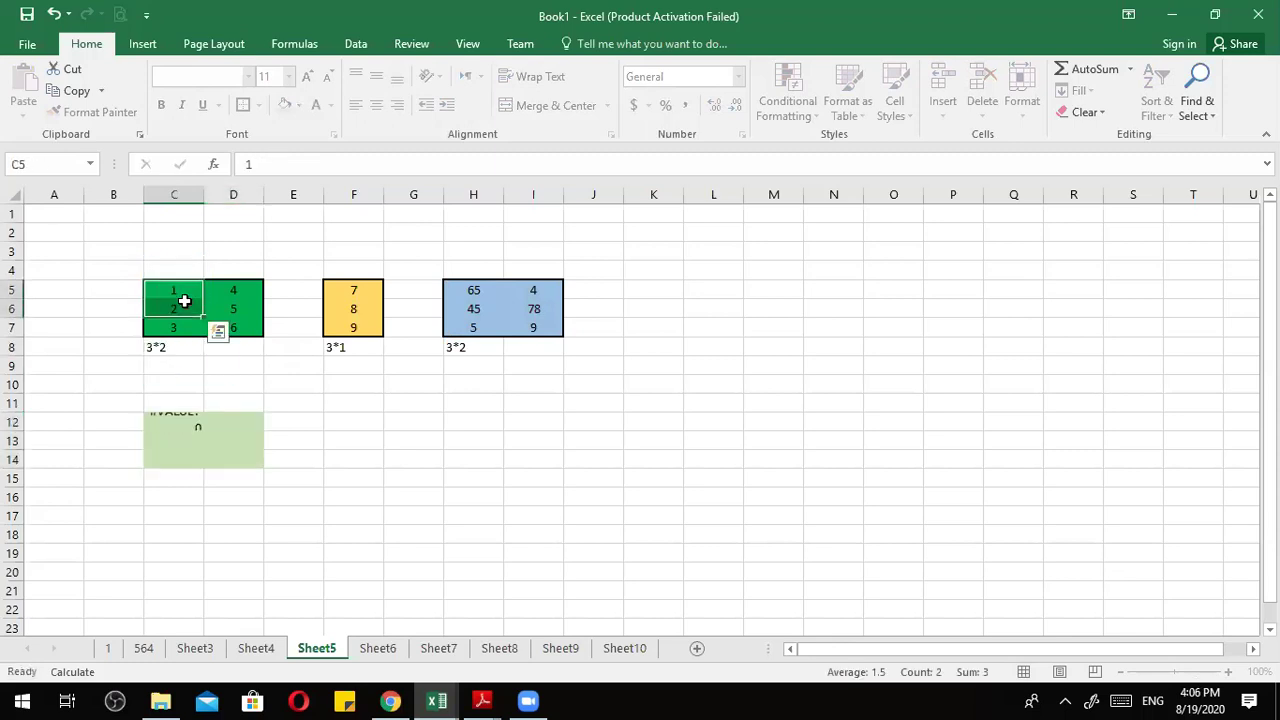
Try replacing the formula in C12 alone with the array formula =C5:D7+H5:I7, and clear the cell.
left_click(178, 420)
double_click(178, 420)
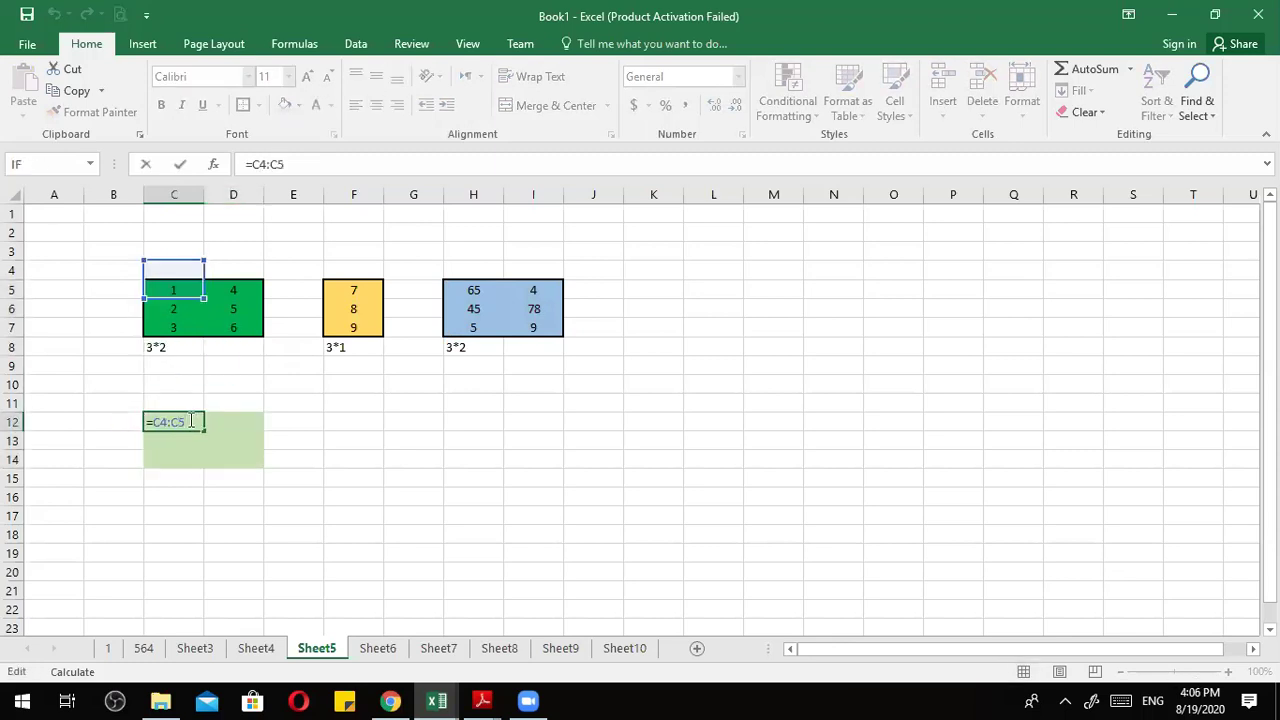
key("BackSpace")
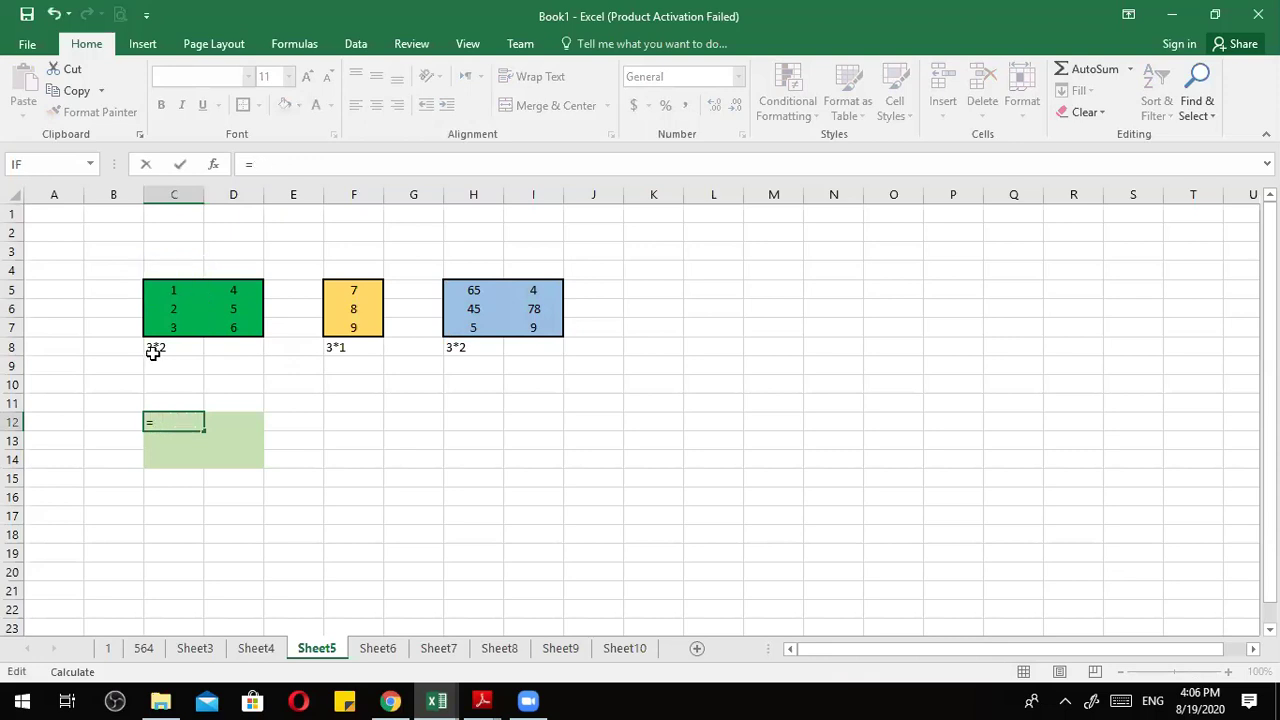
left_click_drag(177, 289, 237, 323)
type("+")
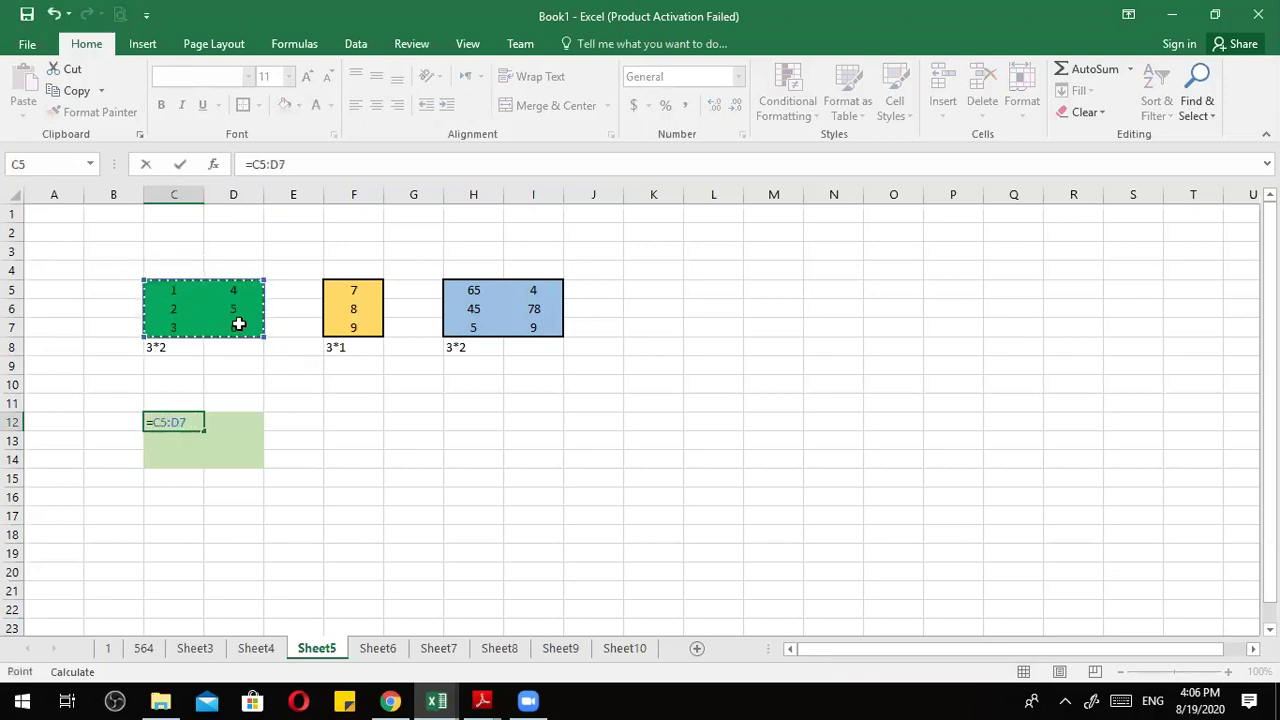
left_click_drag(458, 291, 530, 326)
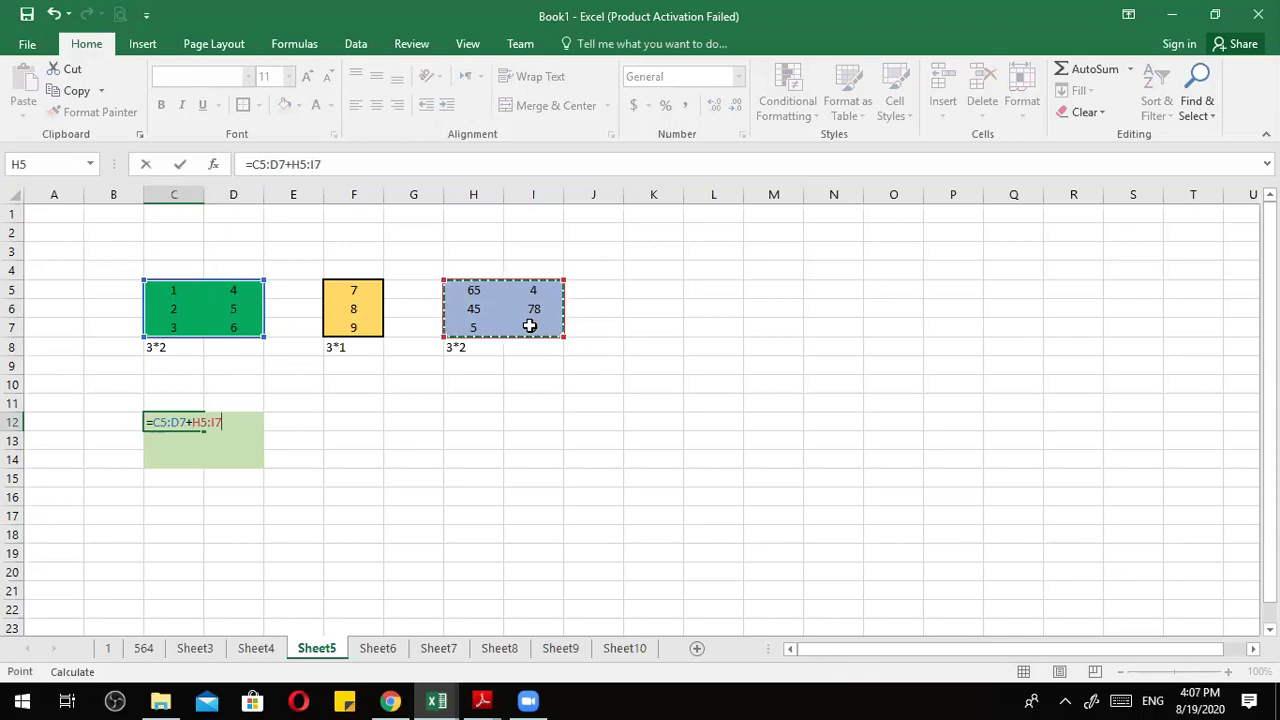
key("ctrl+shift+Return")
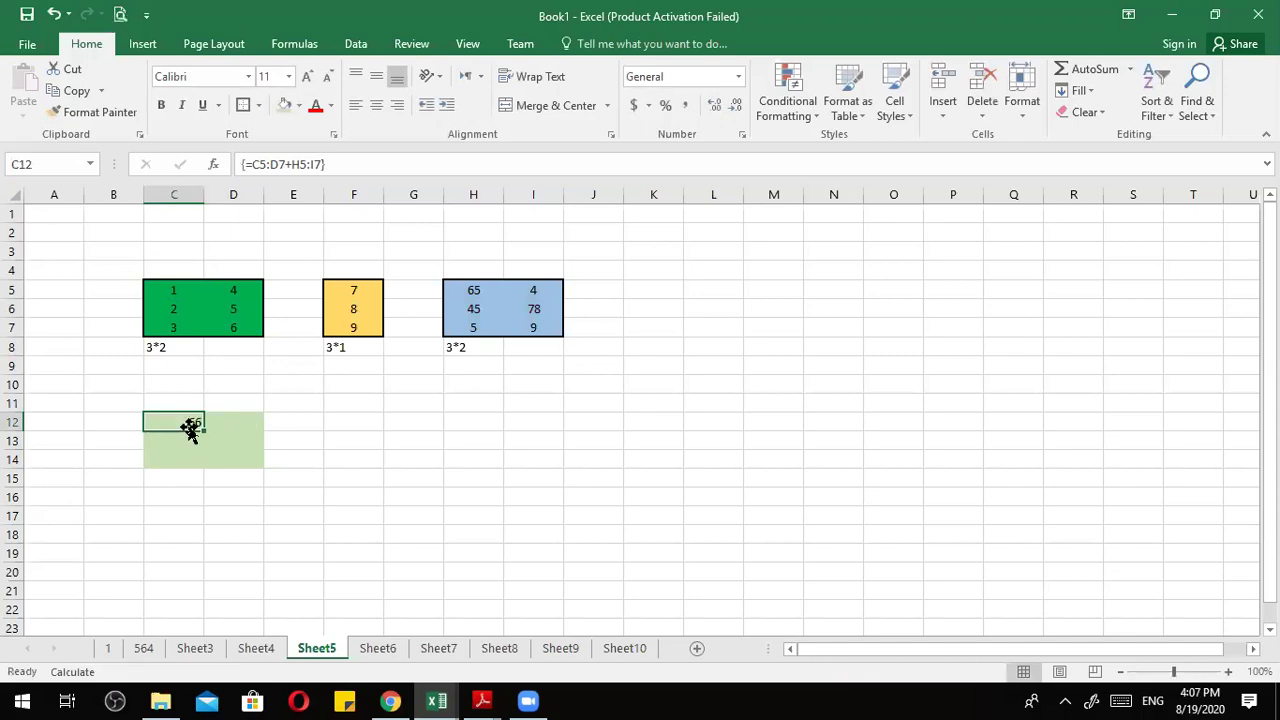
key("Delete")
Add the green and blue blocks by entering =C5:D7+H5:I7 as an array formula across the whole range C12:D14.
left_click_drag(183, 417, 266, 464)
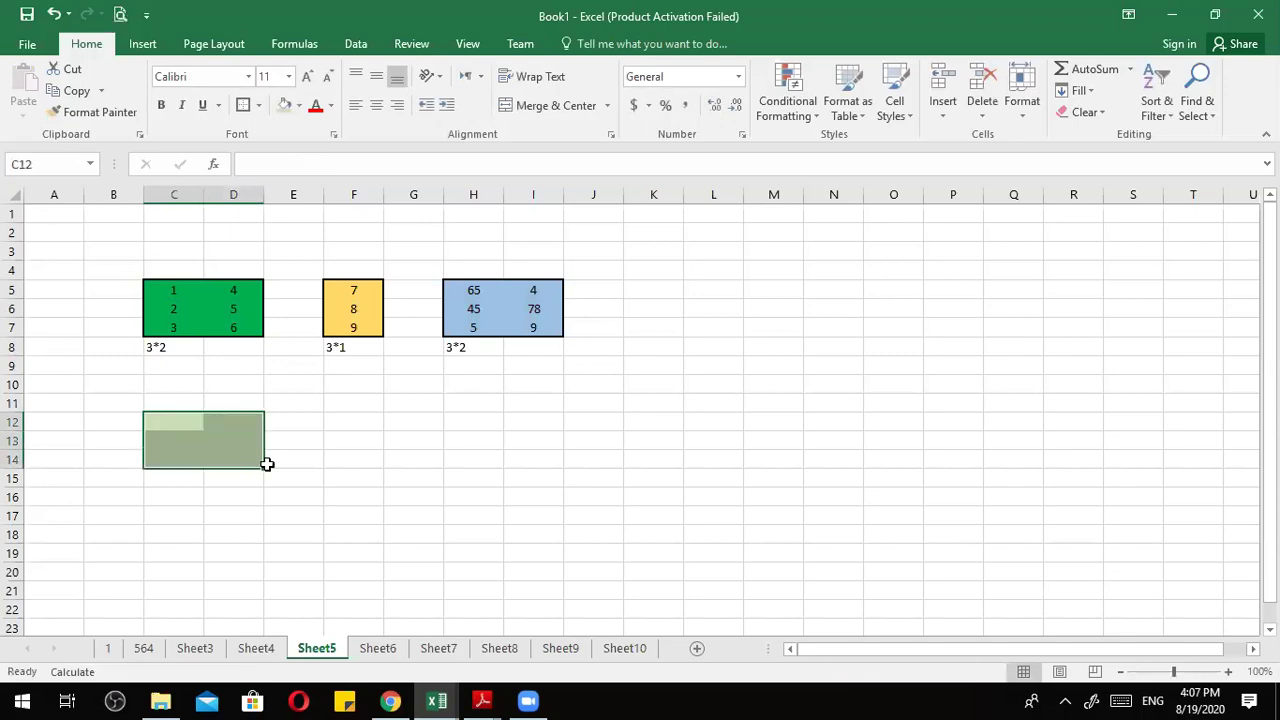
type("=")
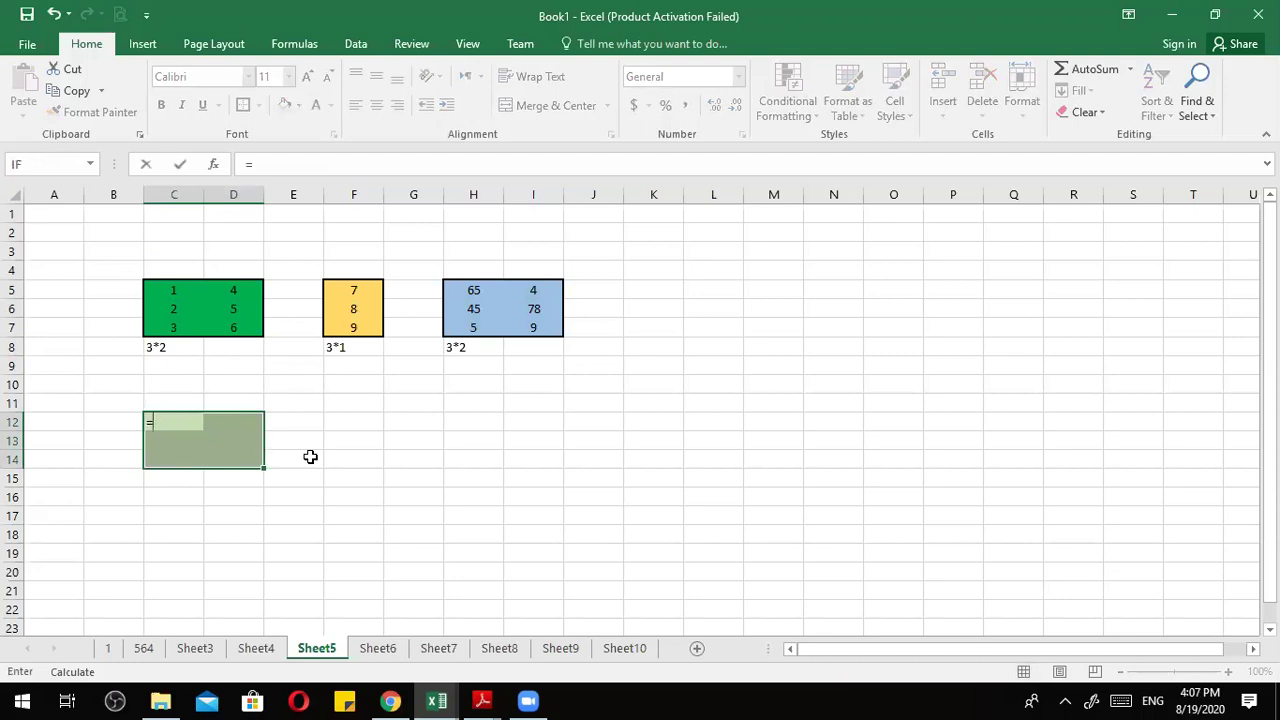
left_click_drag(162, 287, 237, 323)
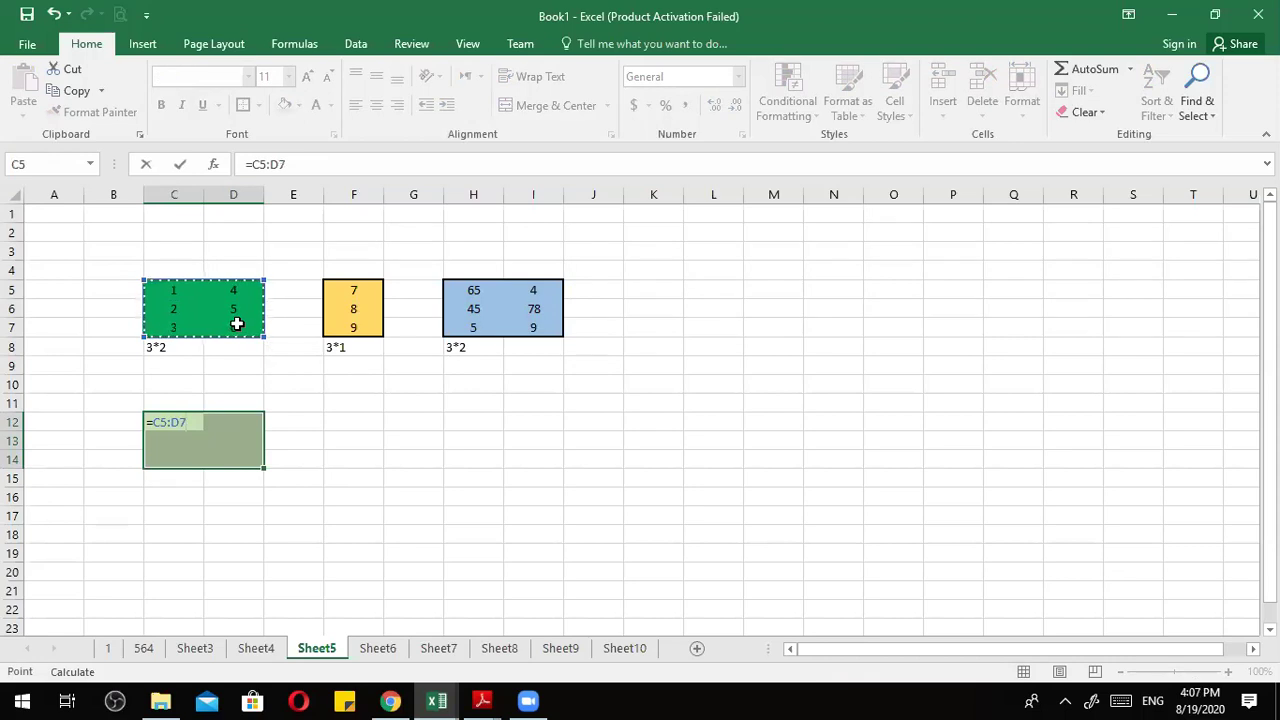
type("+")
left_click_drag(471, 287, 518, 326)
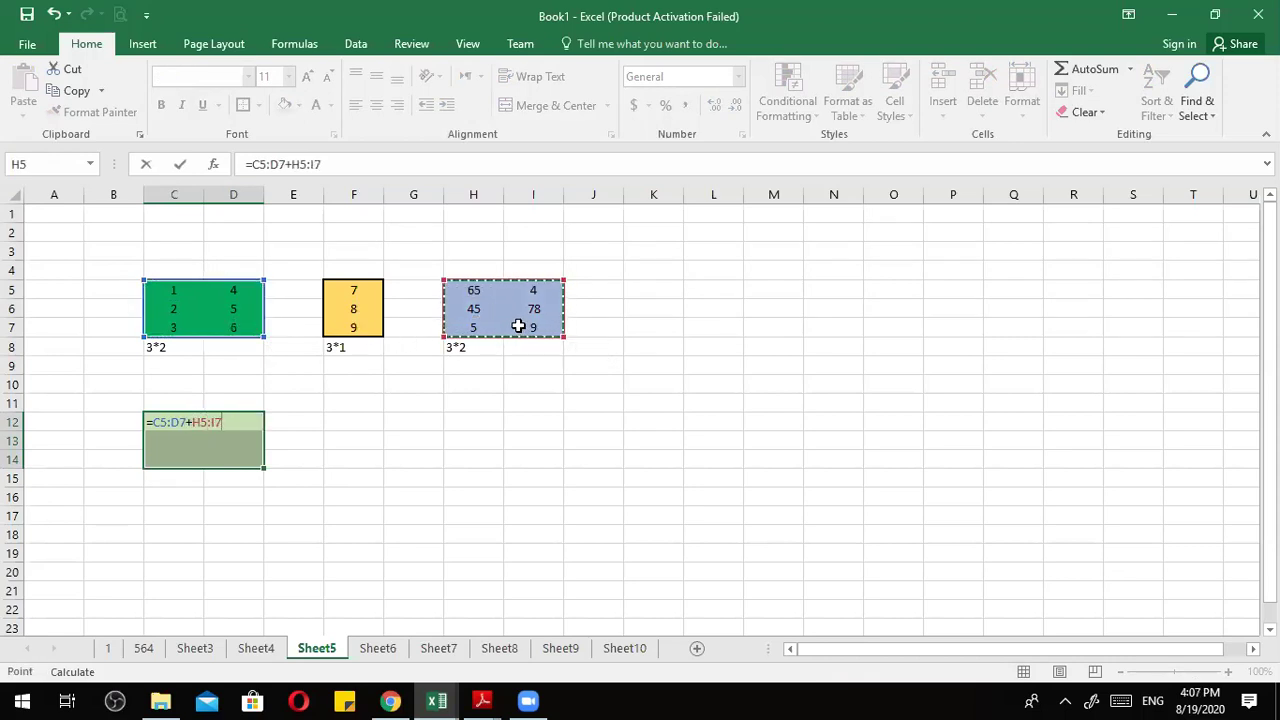
key("ctrl+shift+Return")
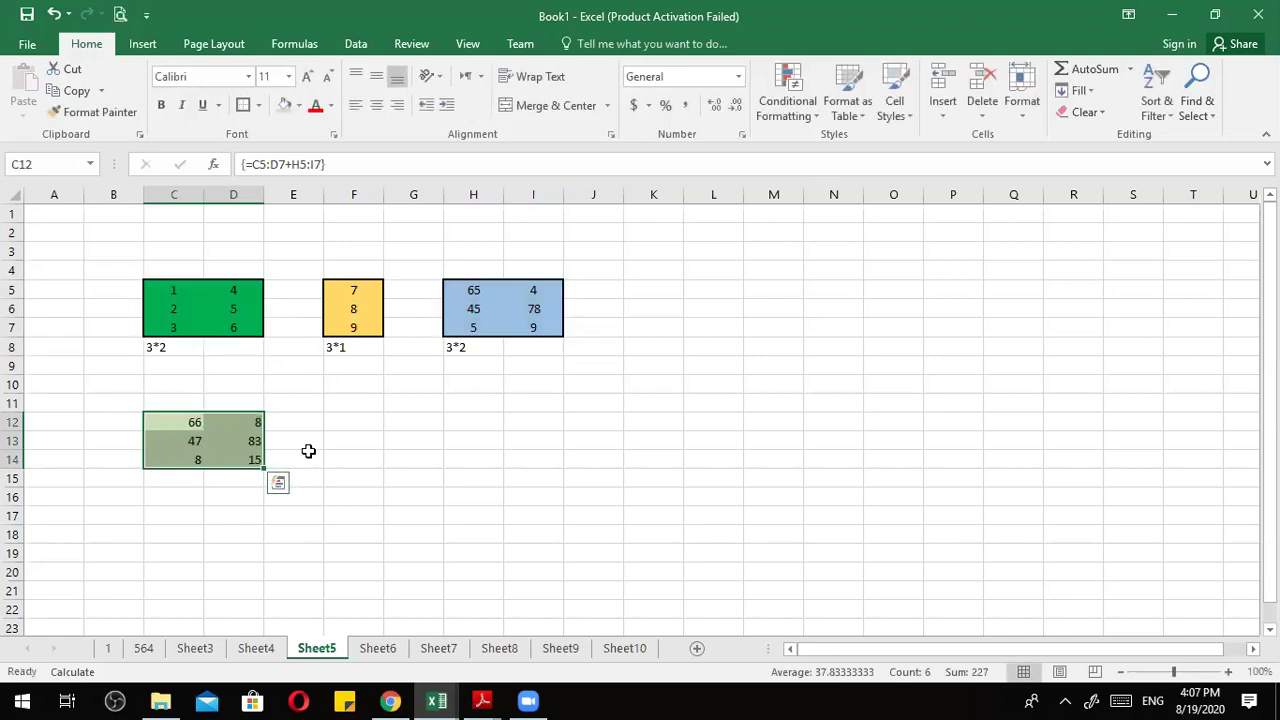
Compare the first cells of the green and blue blocks, C5 and H5, with their sum in C12.
scroll(300, 400, "up", 5, "ctrl")
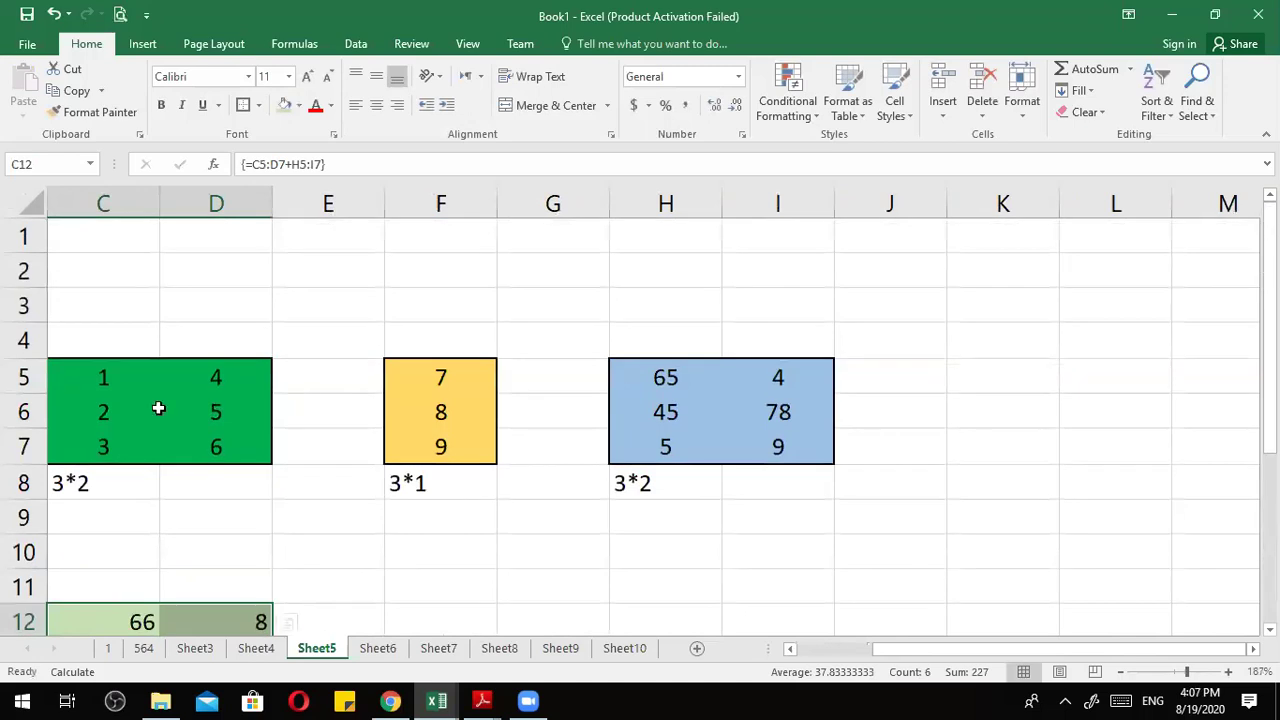
scroll(263, 522, "left", 2)
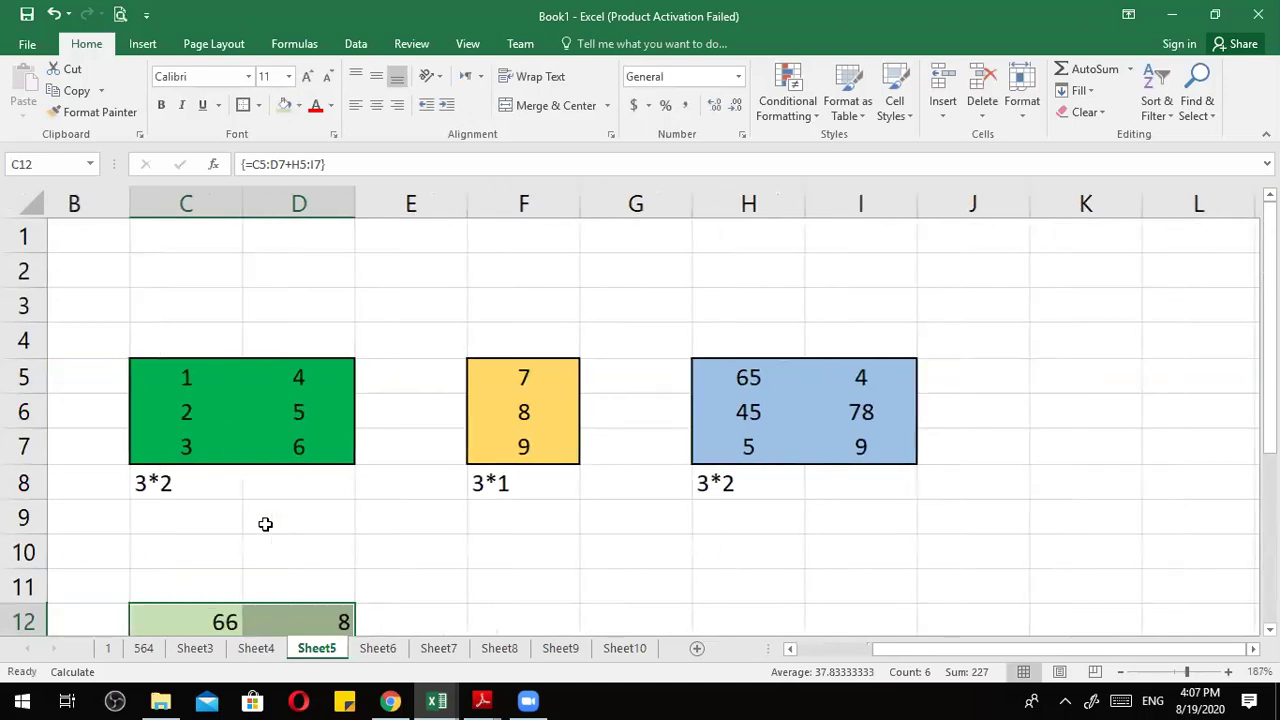
left_click(218, 374)
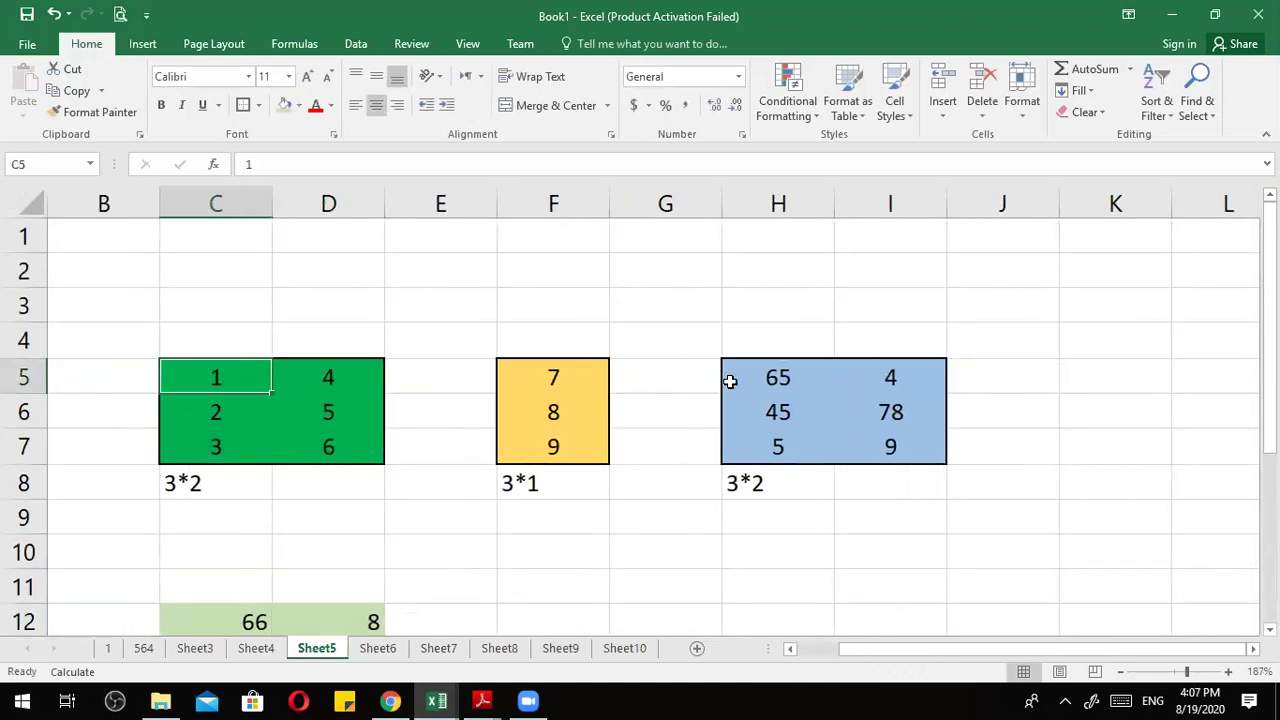
left_click(805, 376)
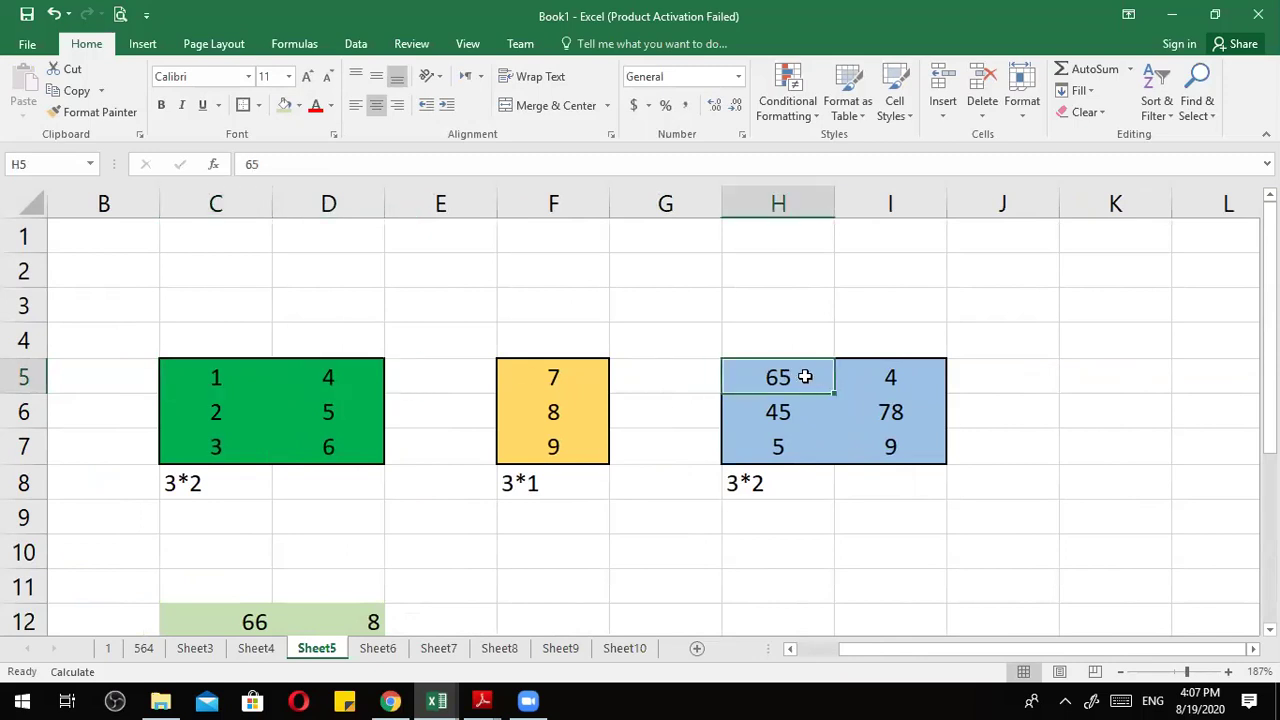
left_click(234, 374)
left_click(790, 369)
left_click(258, 622)
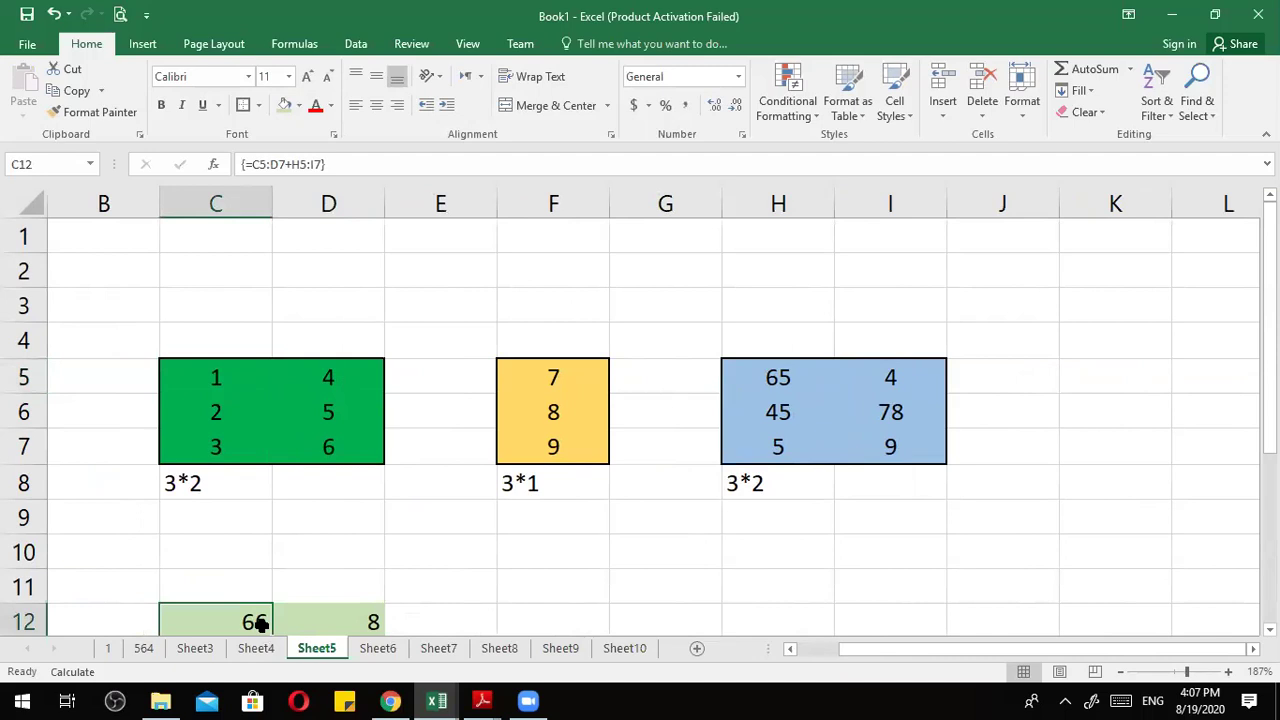
Check the sums in D13, D14 and C14 against the matching cells of the green and blue blocks.
scroll(258, 622, "down", 1)
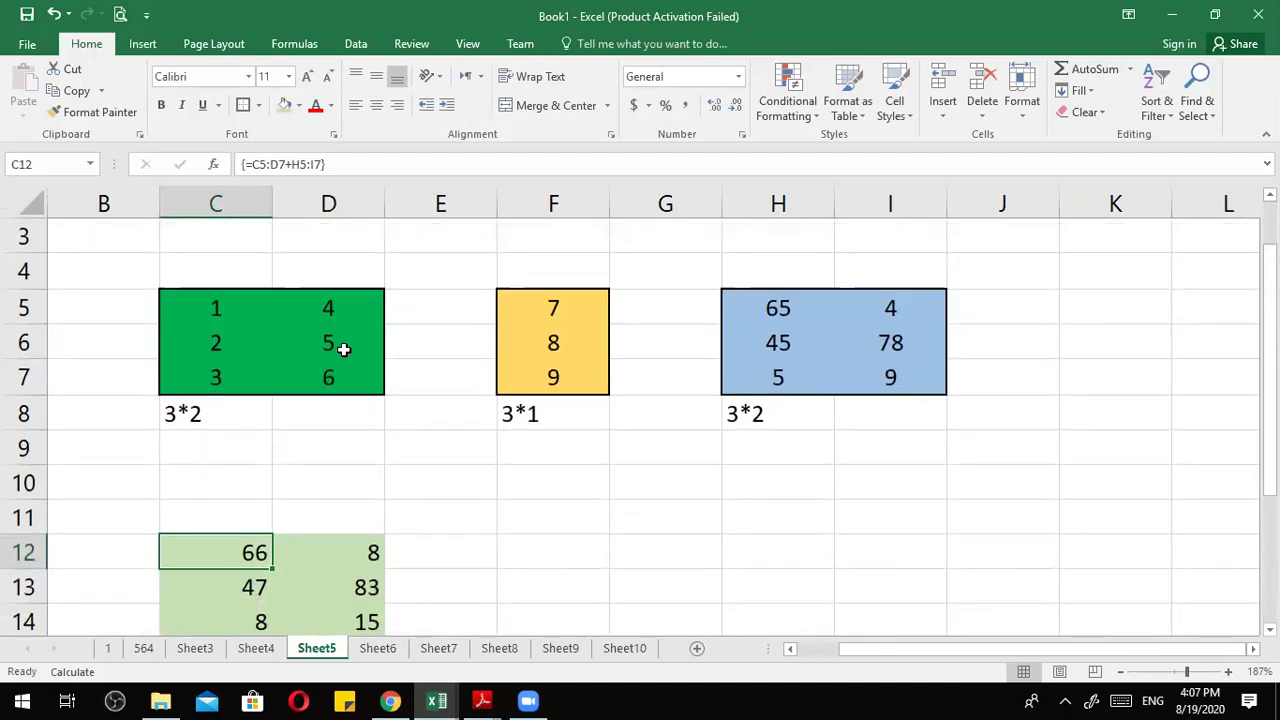
left_click(343, 348)
left_click(910, 343)
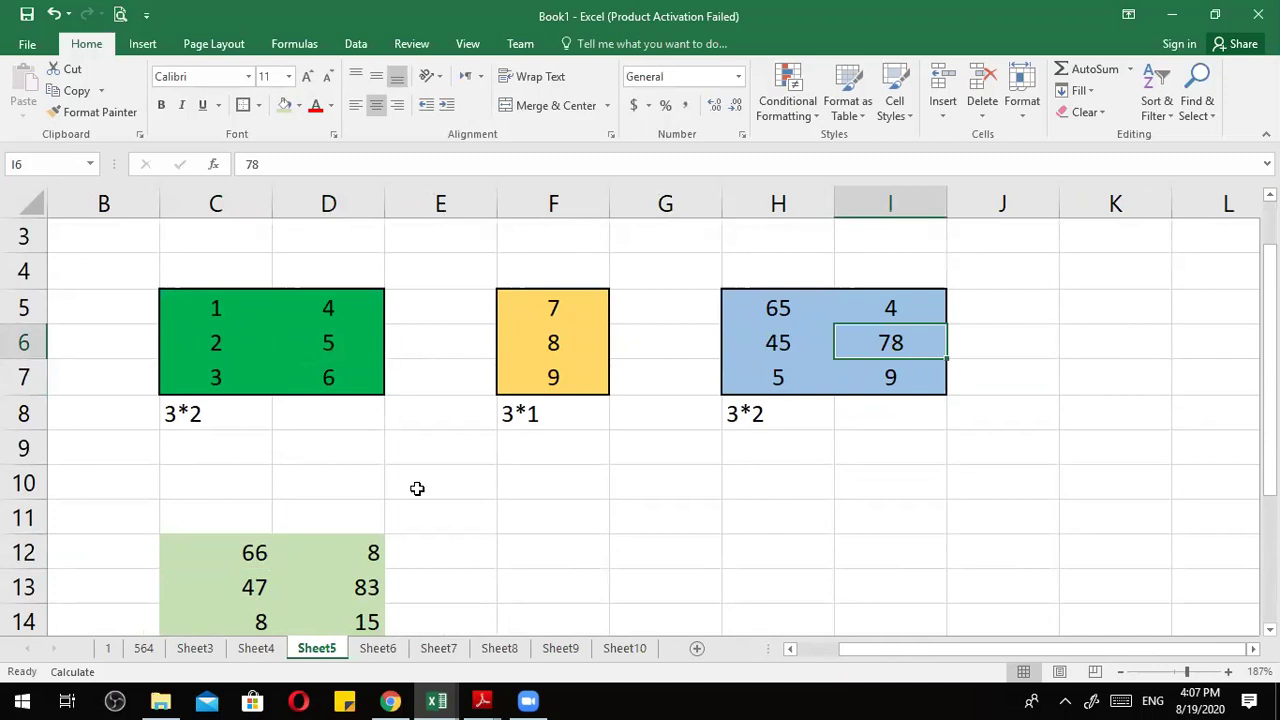
left_click(369, 588)
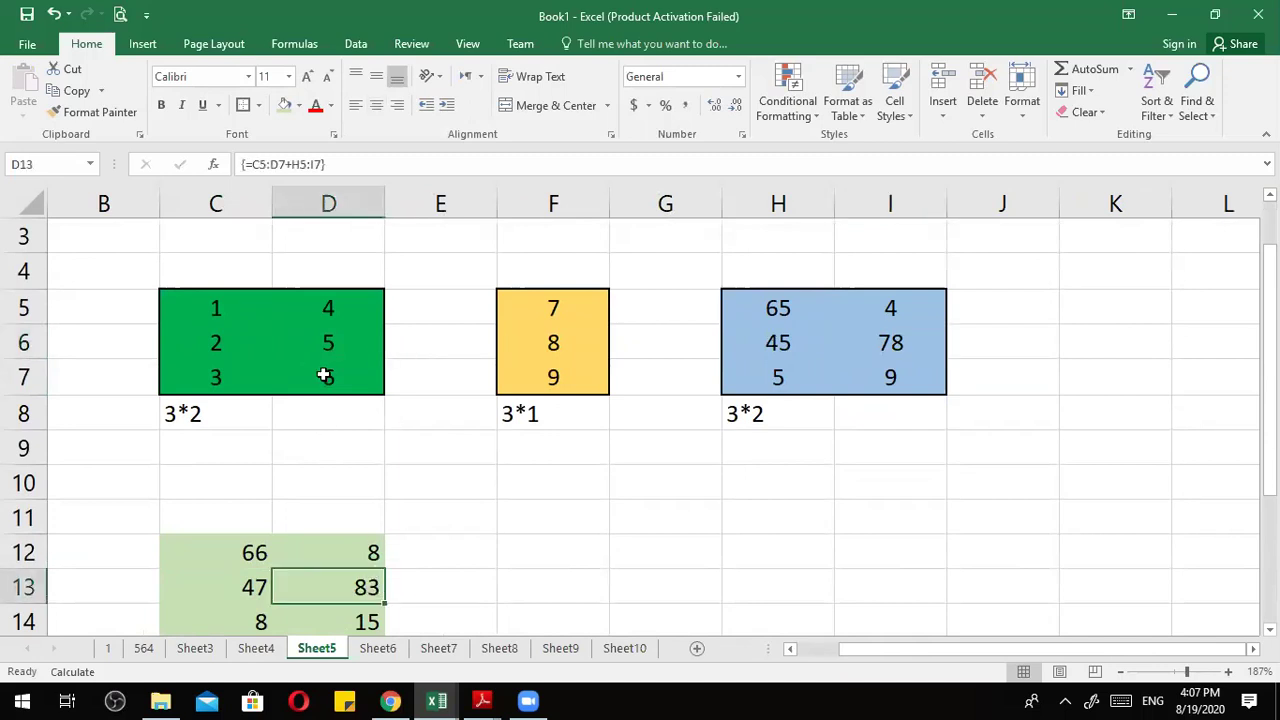
left_click(325, 375)
left_click(886, 374)
left_click(296, 620)
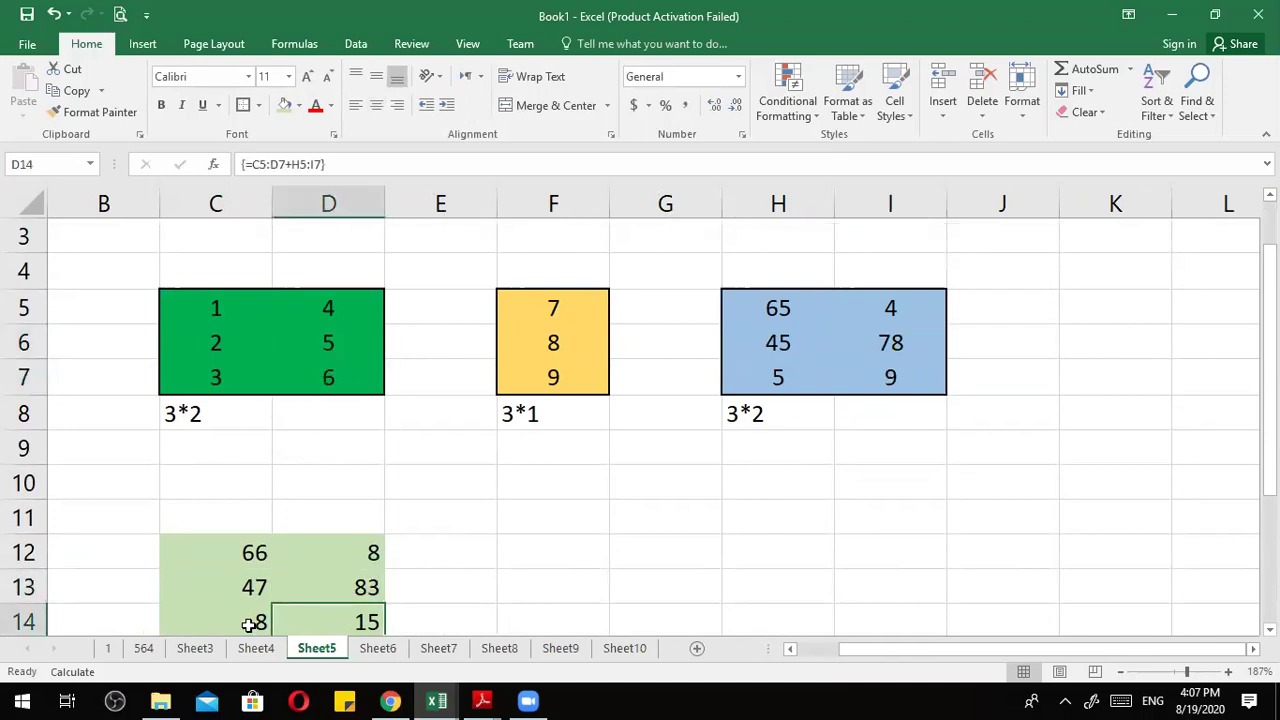
left_click(249, 622)
left_click(740, 379)
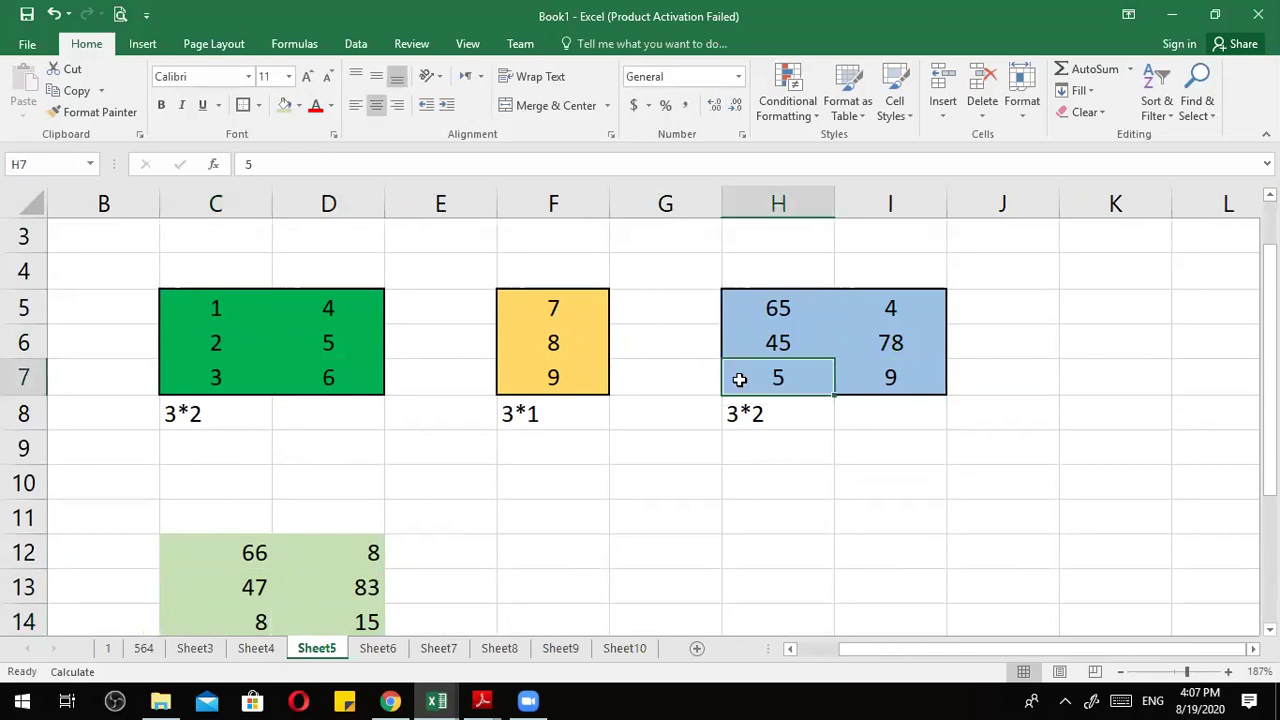
left_click(176, 390)
scroll(253, 570, "down", 1)
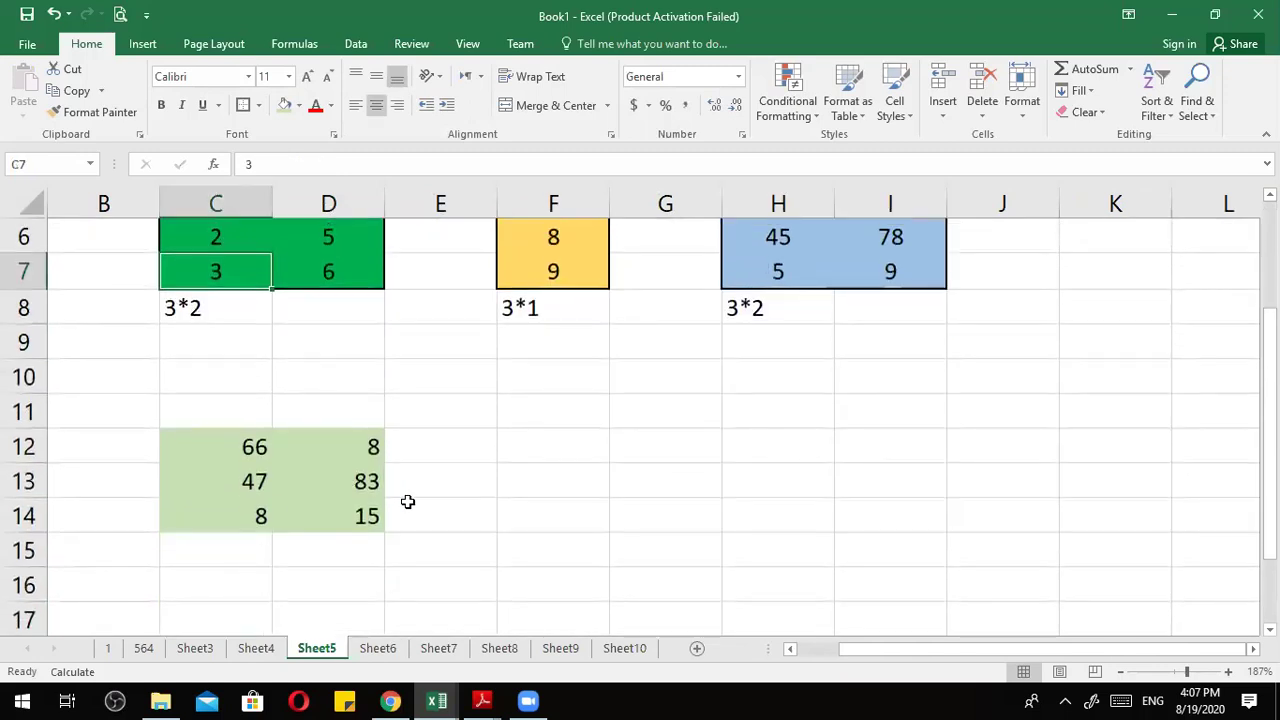
Fill the second result range F12:G14 with light green.
scroll(408, 501, "down", 4)
left_click(470, 470)
left_click_drag(470, 470, 557, 528)
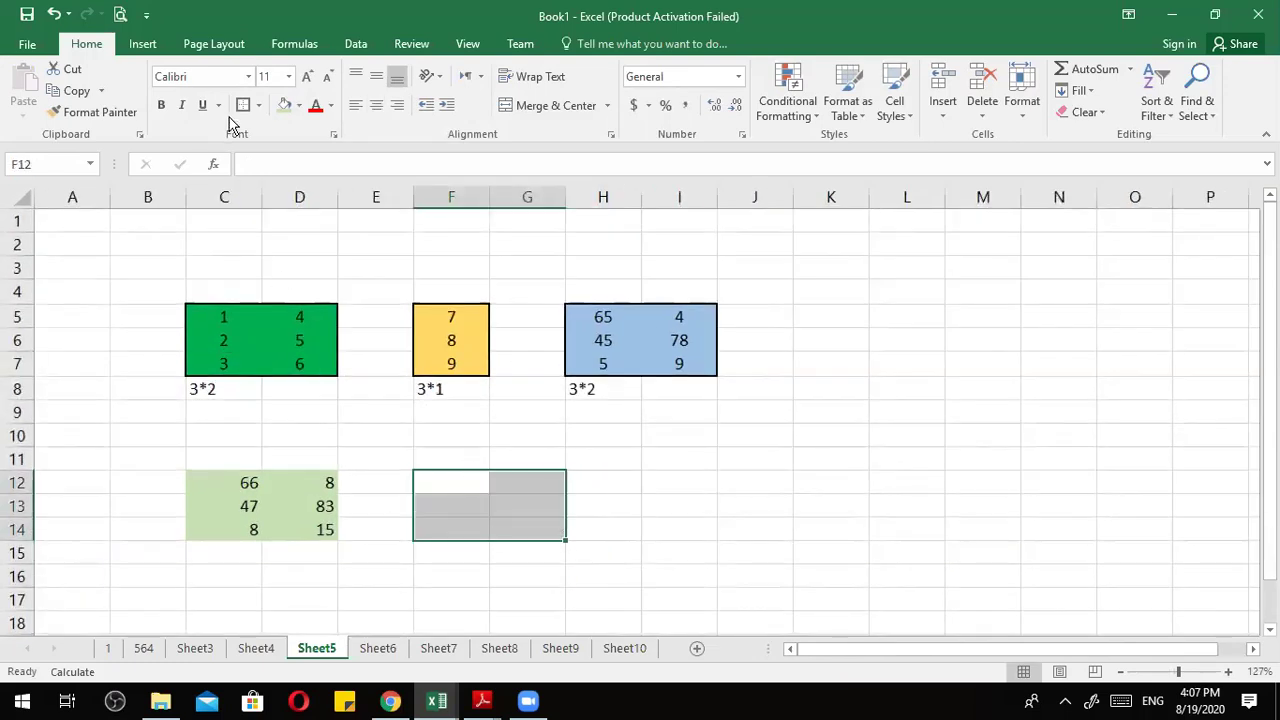
left_click(285, 106)
left_click(462, 482)
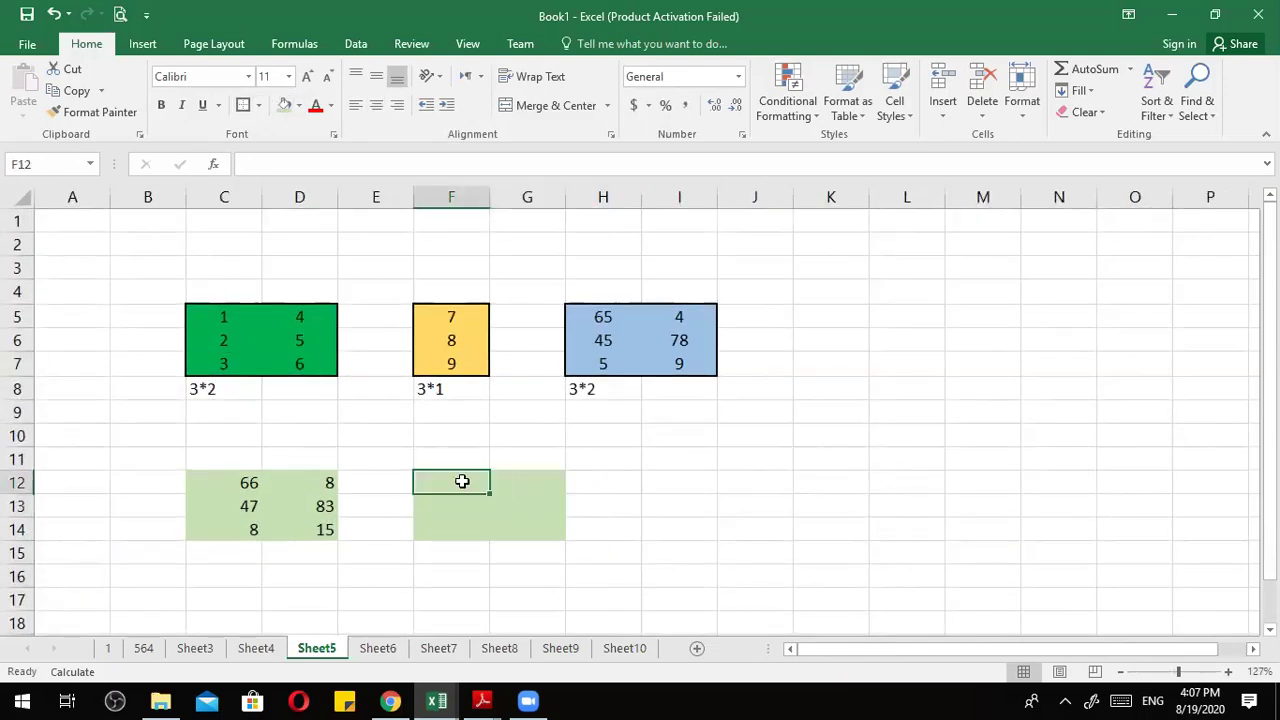
left_click_drag(462, 482, 544, 532)
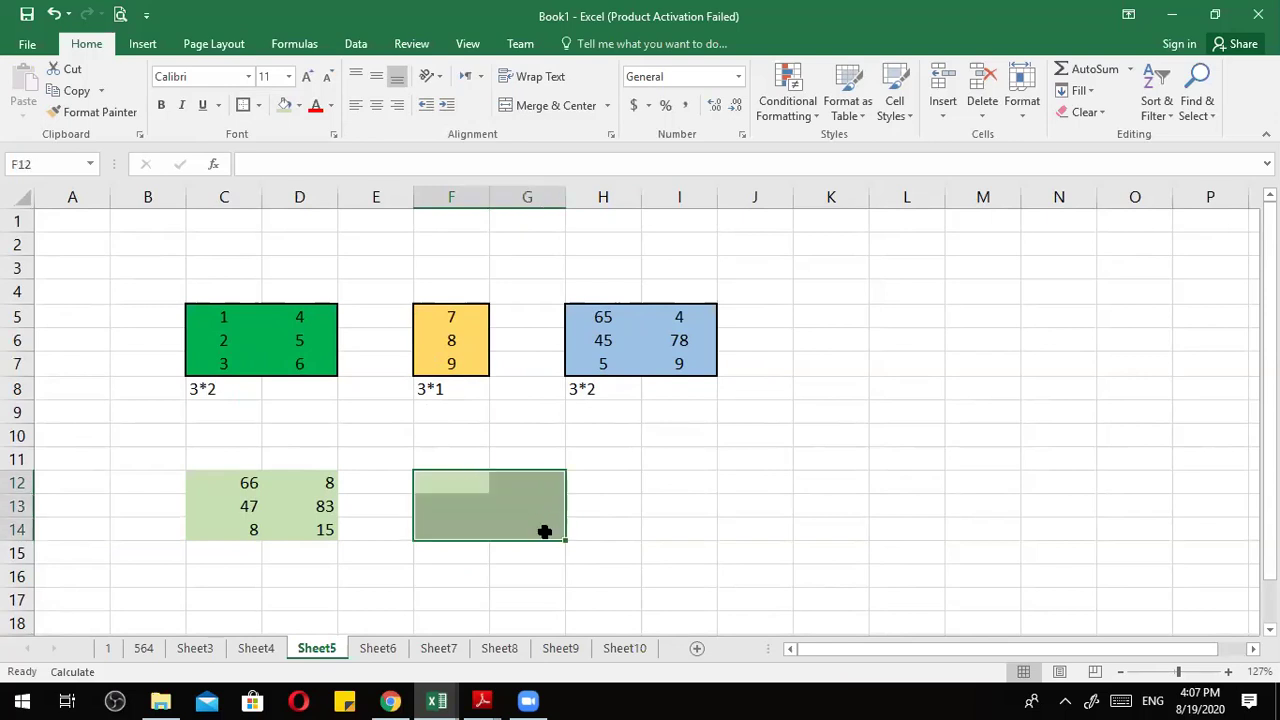
type("=")
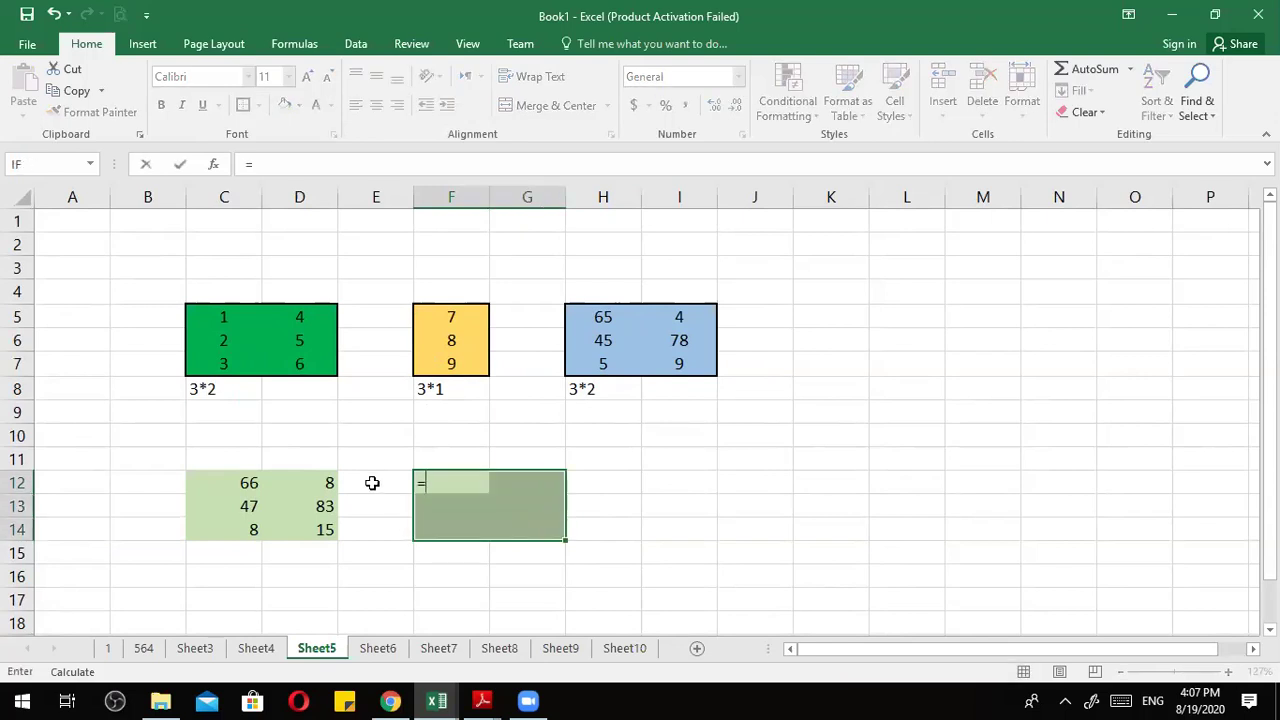
key("Escape")
Inspect the array formula in C12 and the ranges it references, and confirm it again as an array formula.
left_click(234, 484)
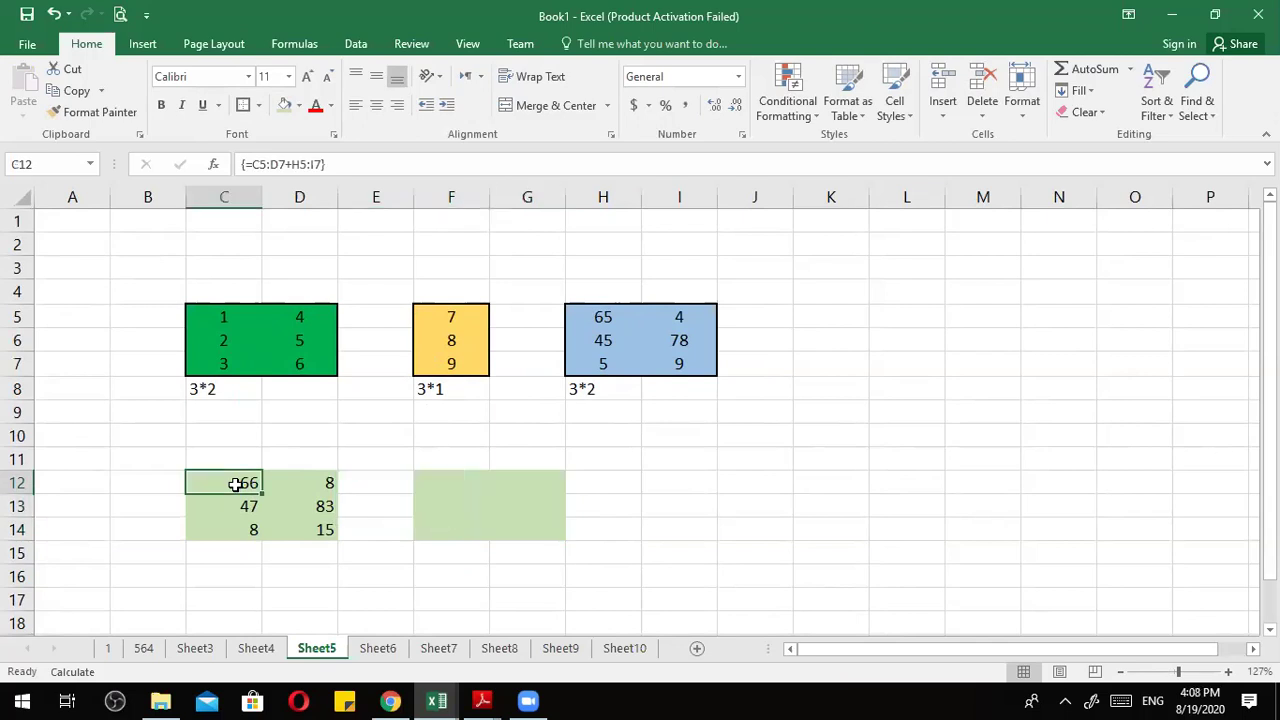
scroll(282, 256, "up", 8)
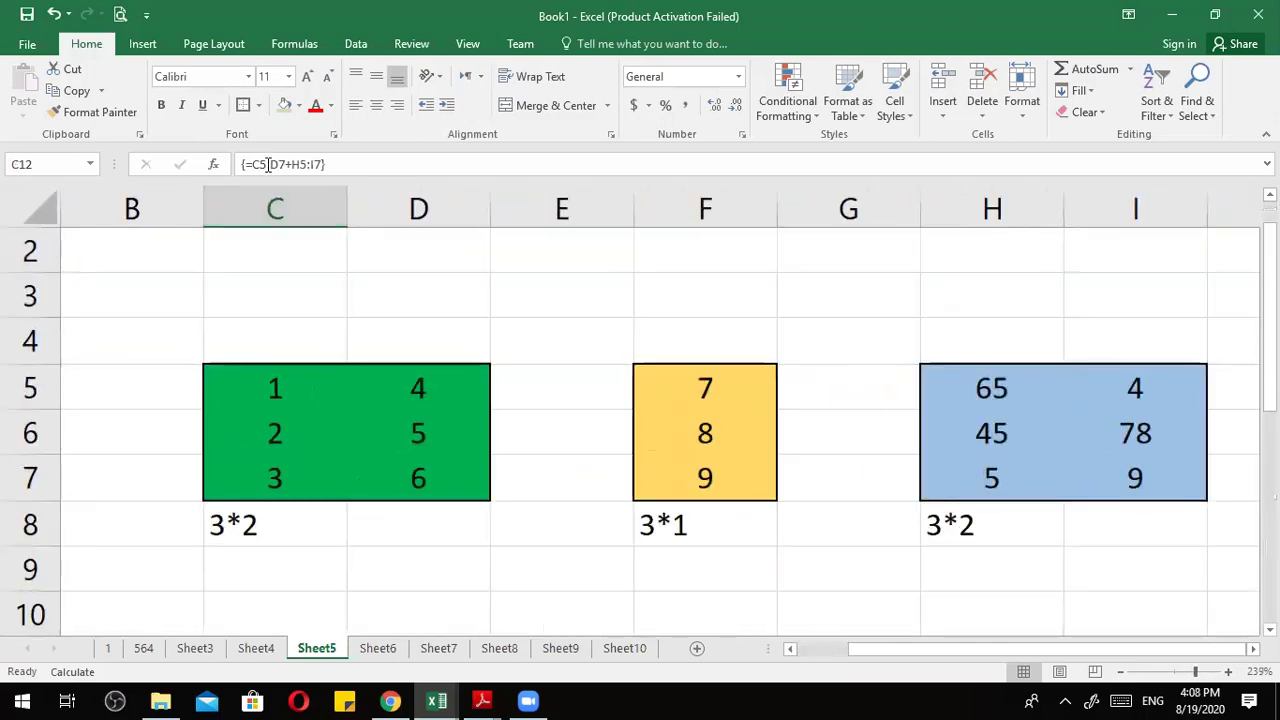
left_click_drag(248, 165, 322, 165)
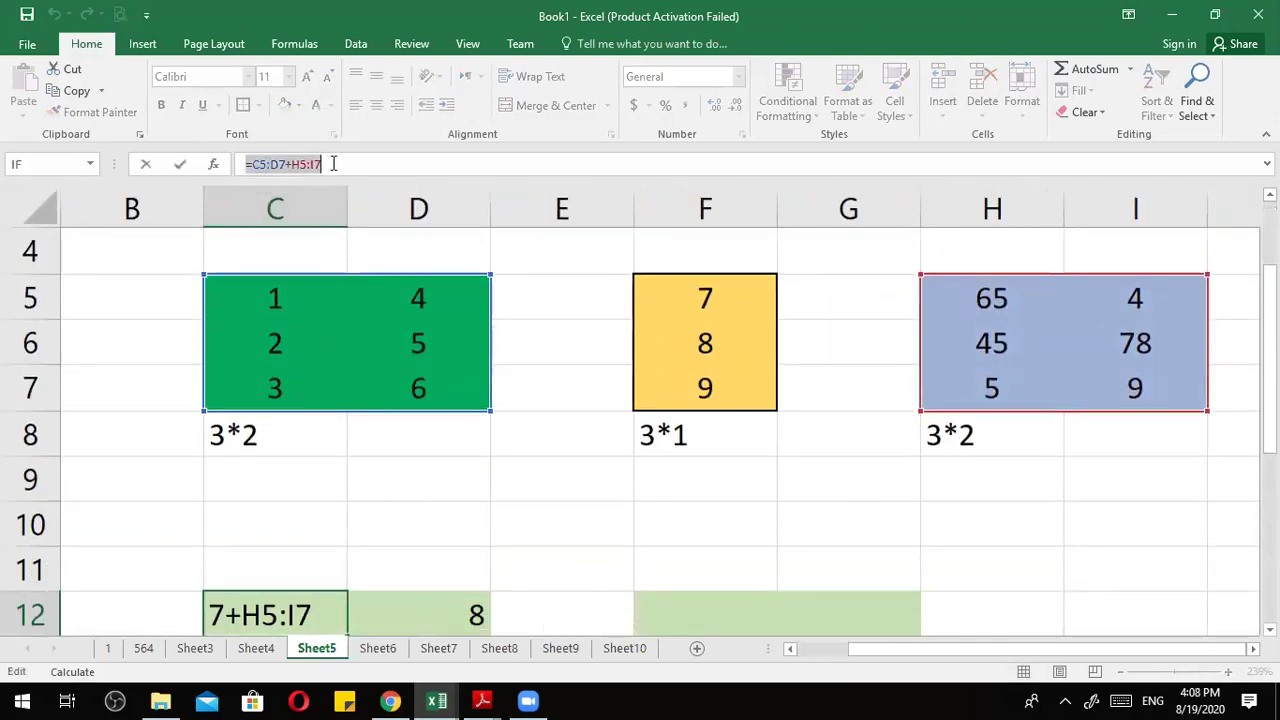
key("ctrl+shift+Return")
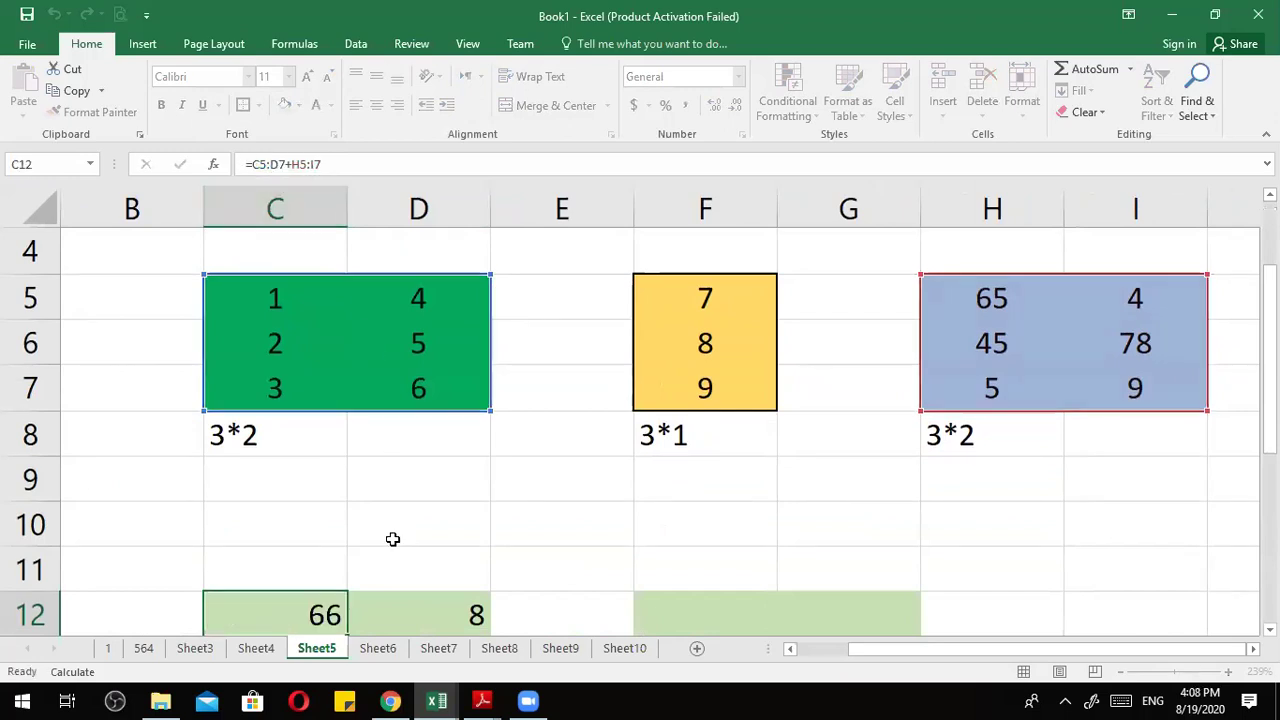
scroll(390, 535, "down", 2)
scroll(389, 531, "down", 4)
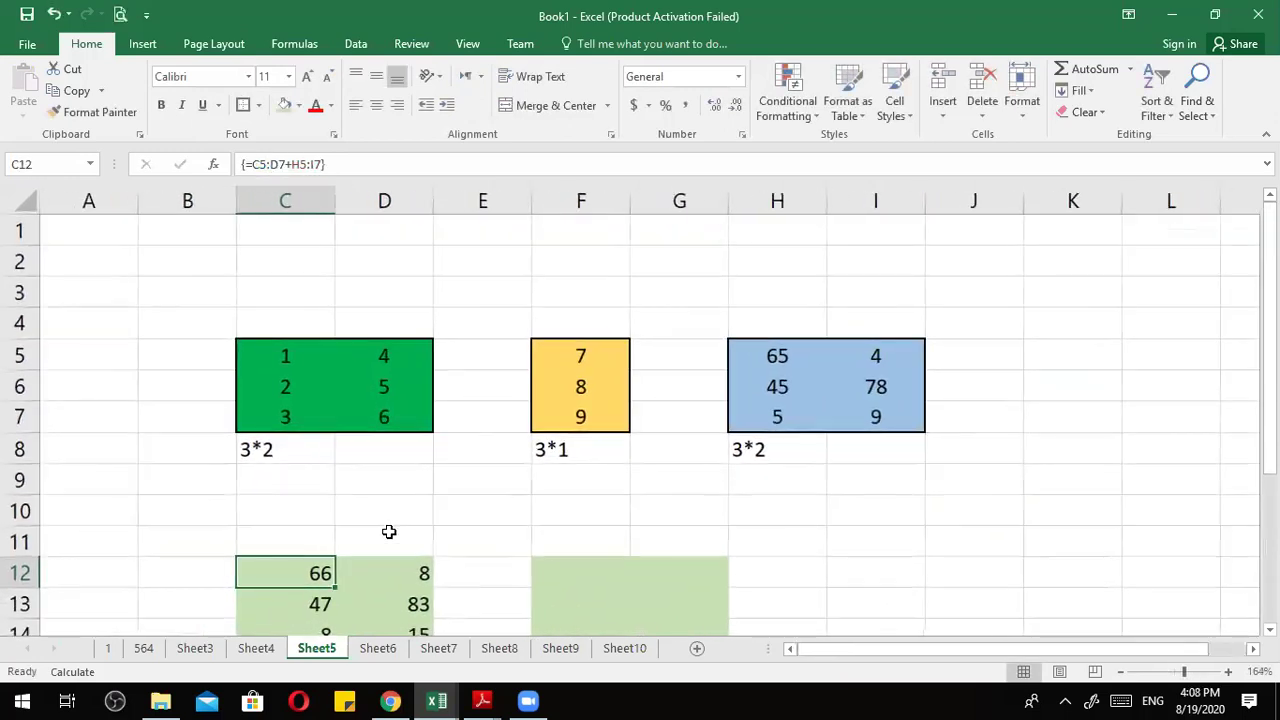
left_click(610, 472)
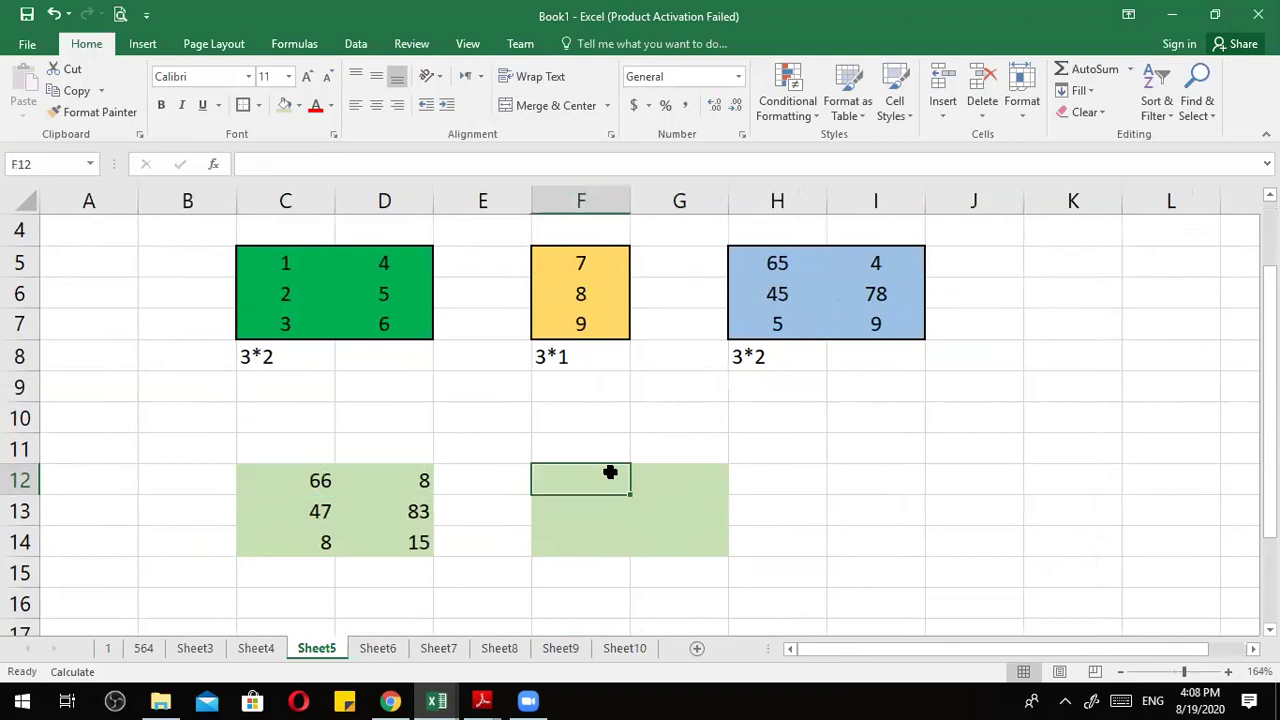
type("=")
left_click(617, 534)
key("BackSpace")
key("BackSpace")
key("BackSpace")
key("Escape")
Enter =SUM(C5:D7,H5:I7) as an array formula across F12:G14 and inspect the formula in F12.
left_click_drag(551, 471, 680, 543)
type("=S")
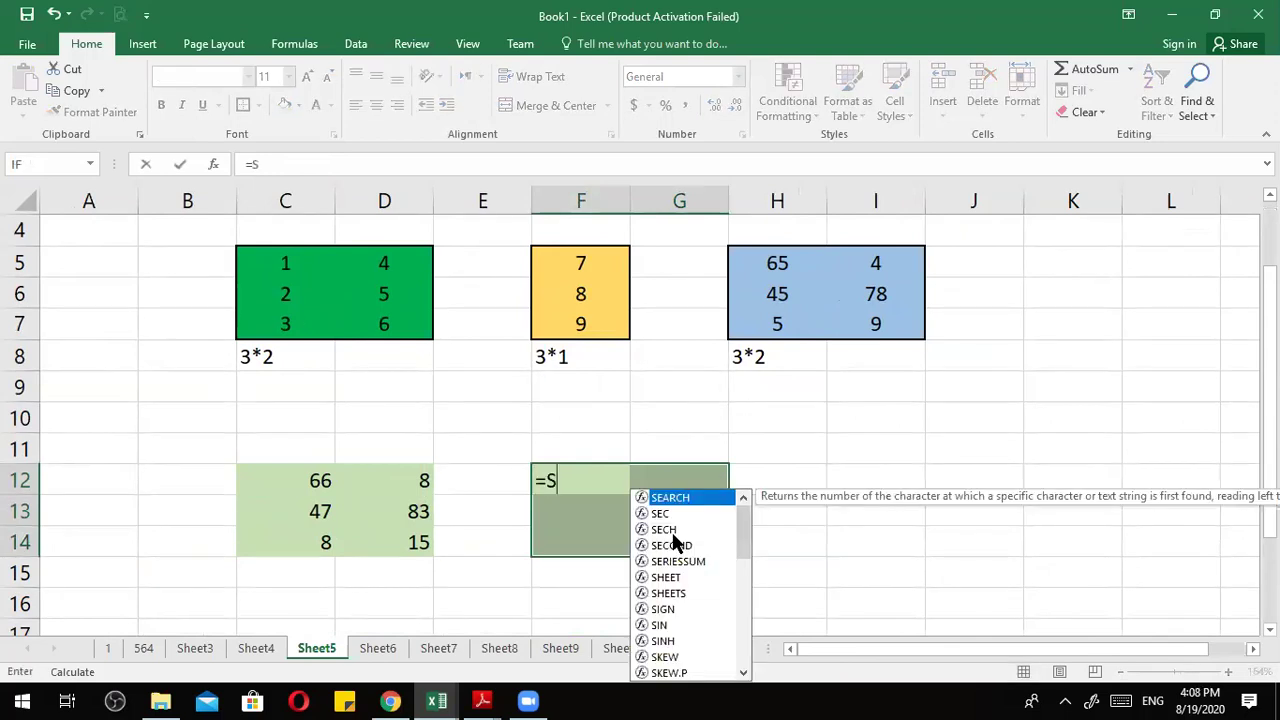
type("UM")
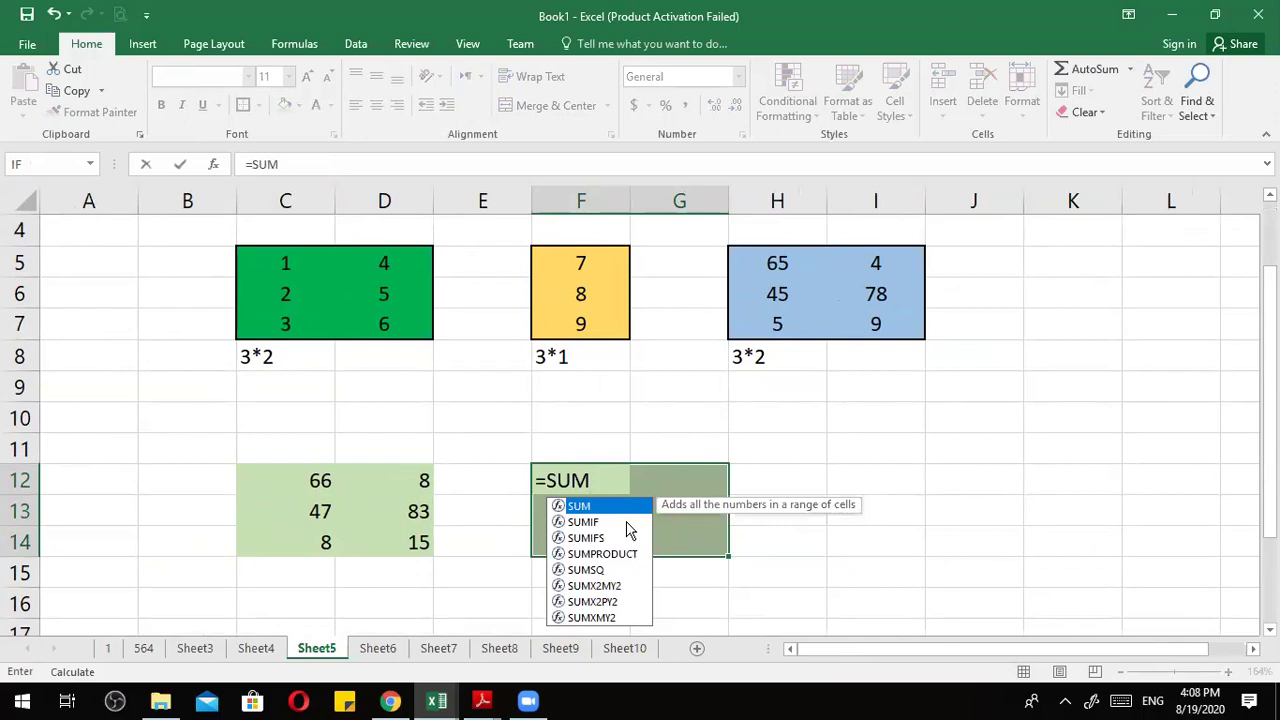
double_click(617, 512)
left_click_drag(292, 262, 391, 322)
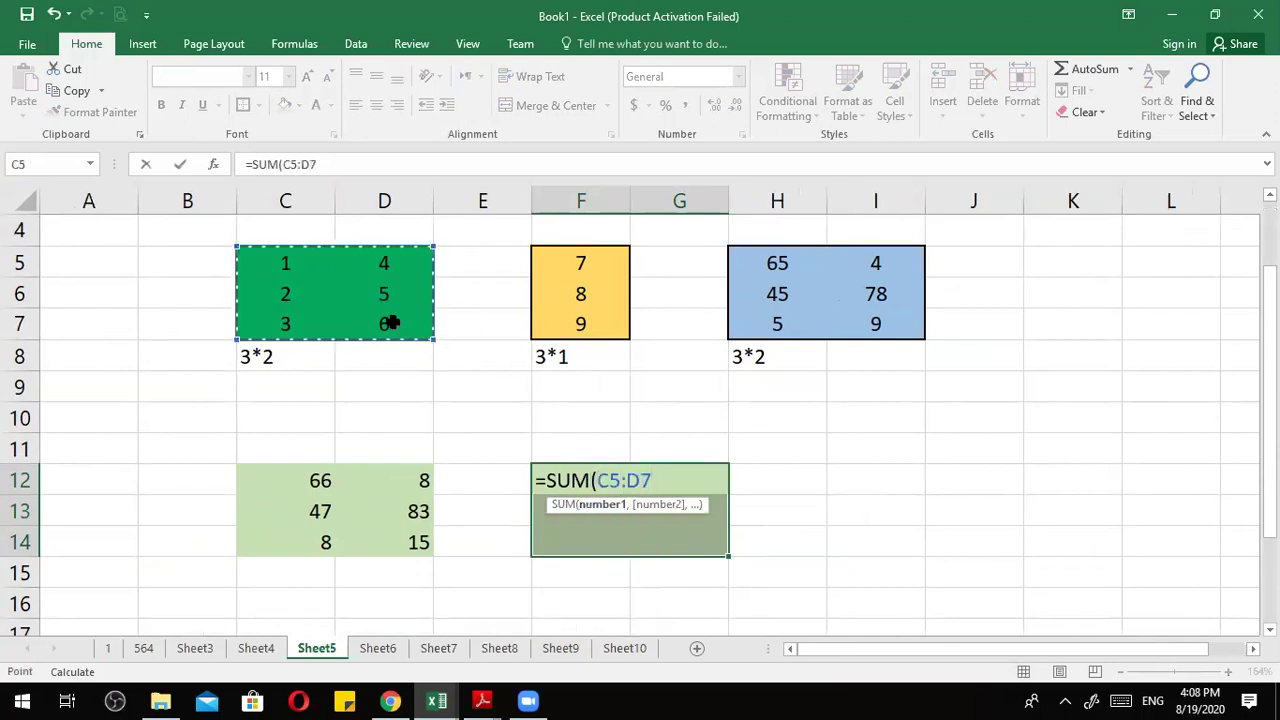
type(",")
left_click_drag(752, 263, 861, 320)
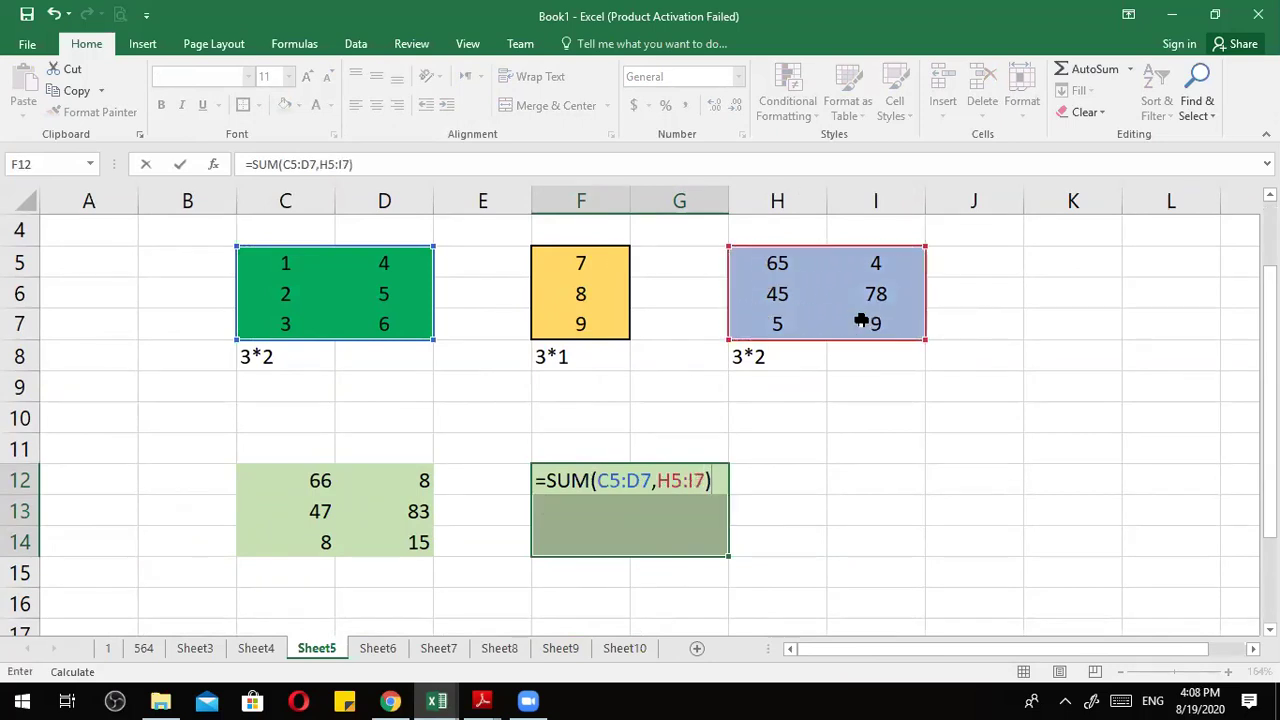
key("ctrl+shift+Return")
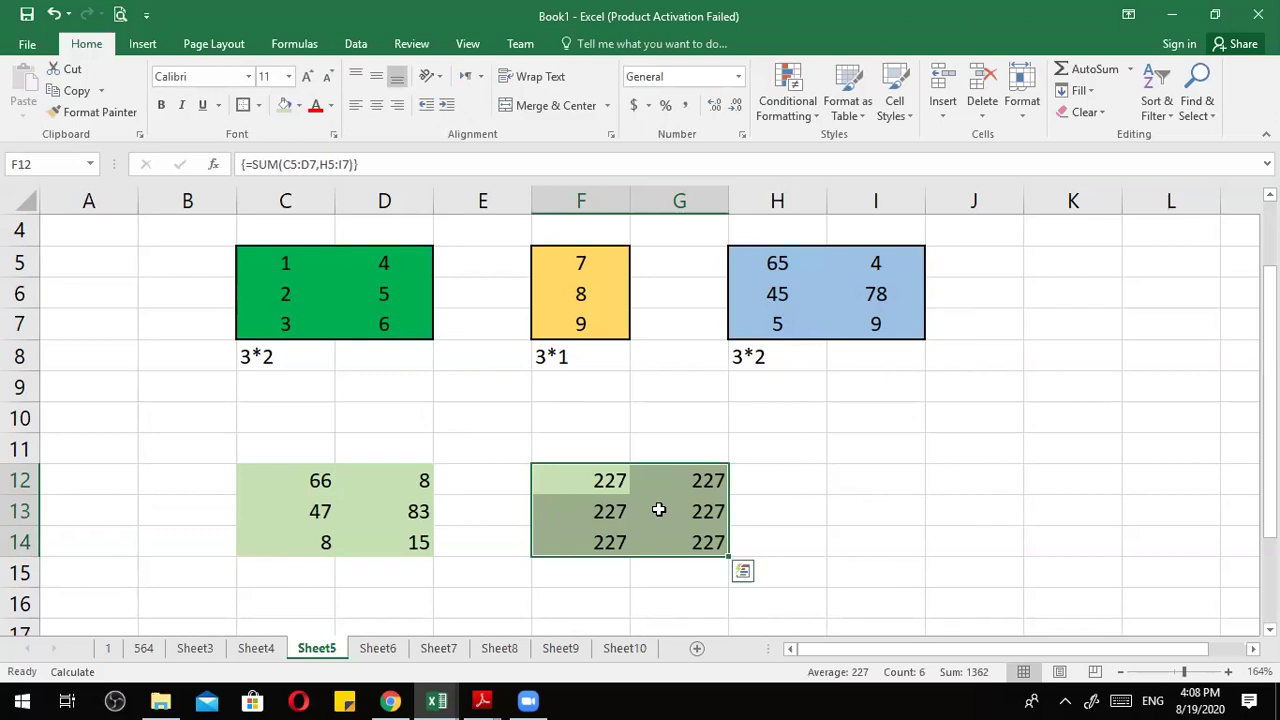
left_click(752, 450)
left_click_drag(286, 392, 290, 415)
left_click(612, 483)
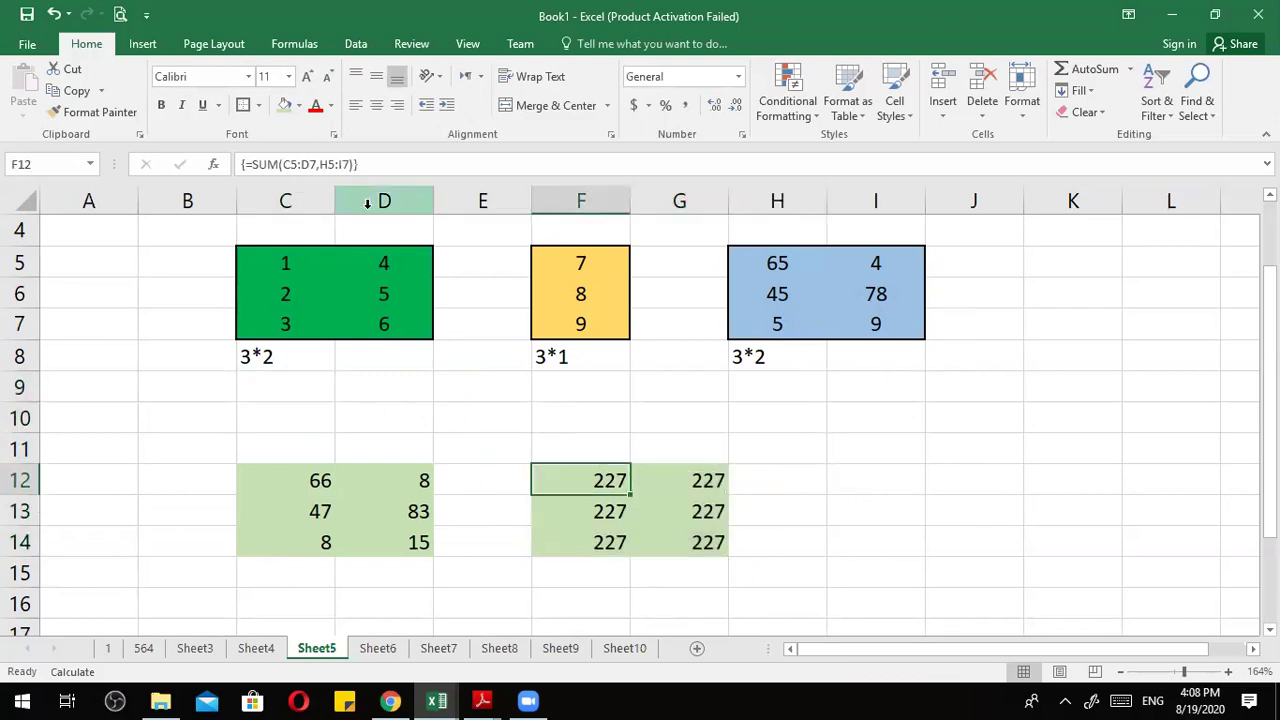
Add up the green block's numbers in D9 with the formula =1+2+4+5+6+3.
left_click(315, 401)
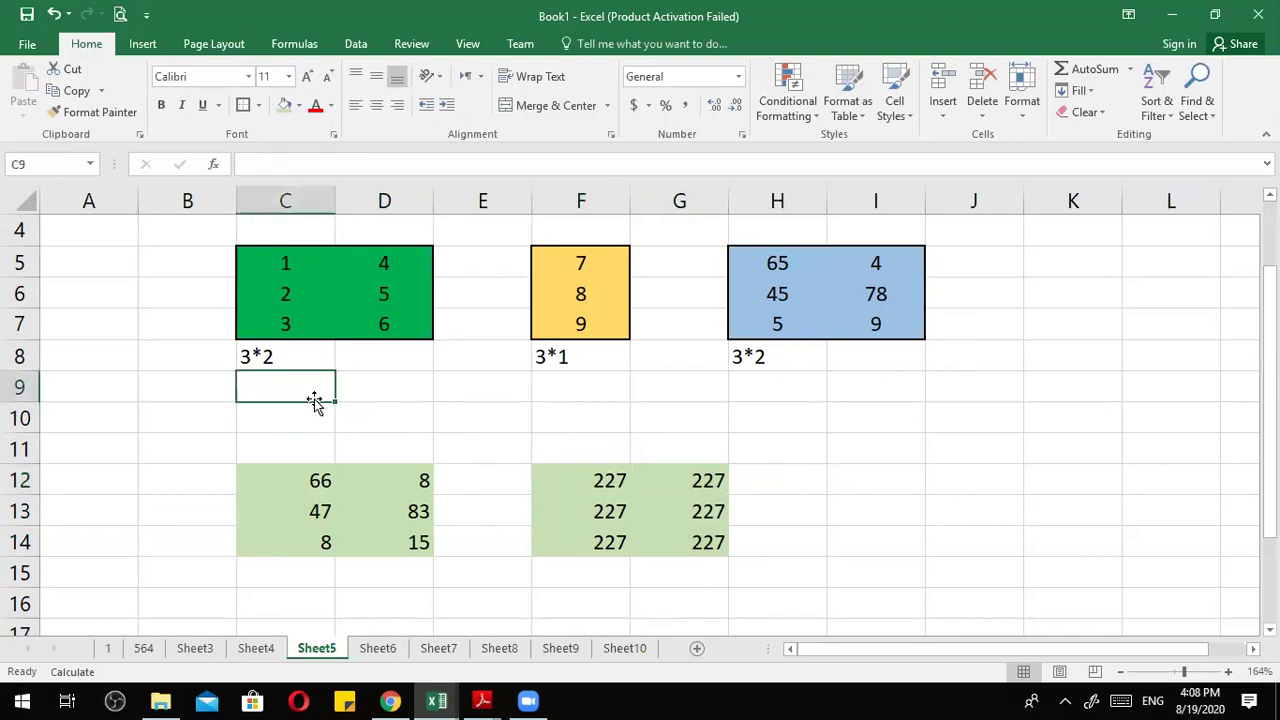
left_click_drag(271, 266, 396, 332)
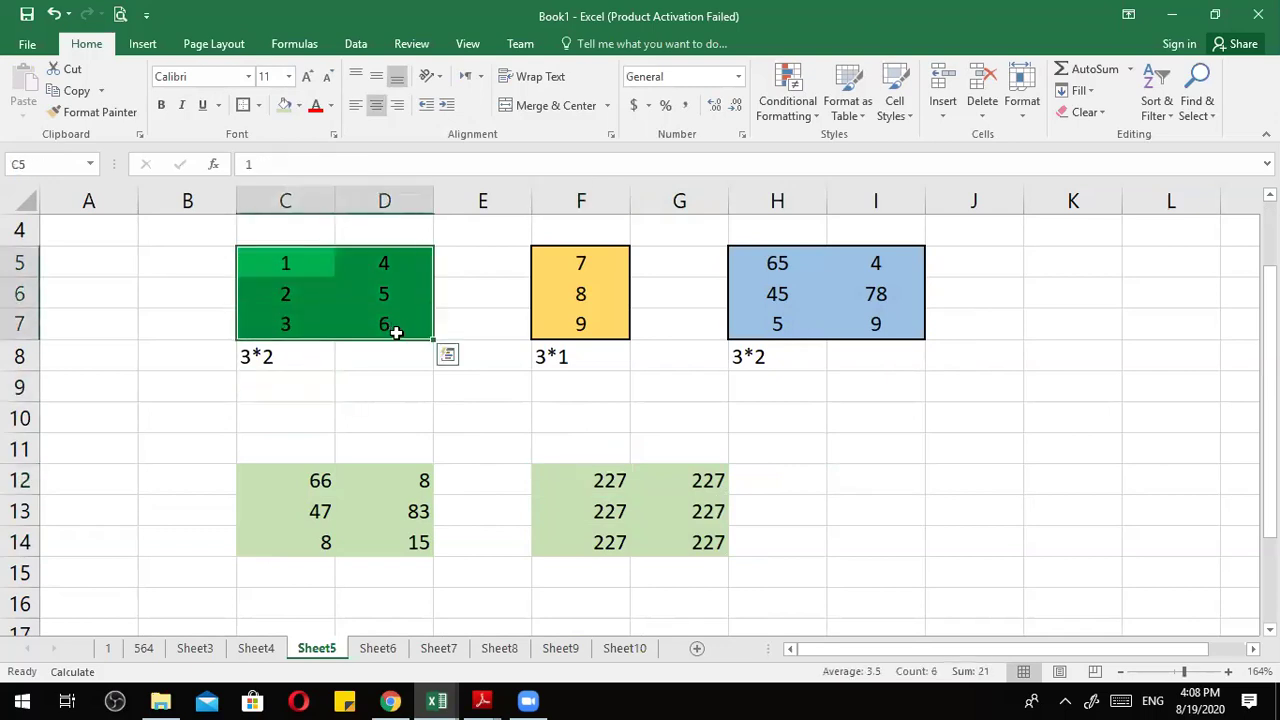
left_click(349, 391)
type("=")
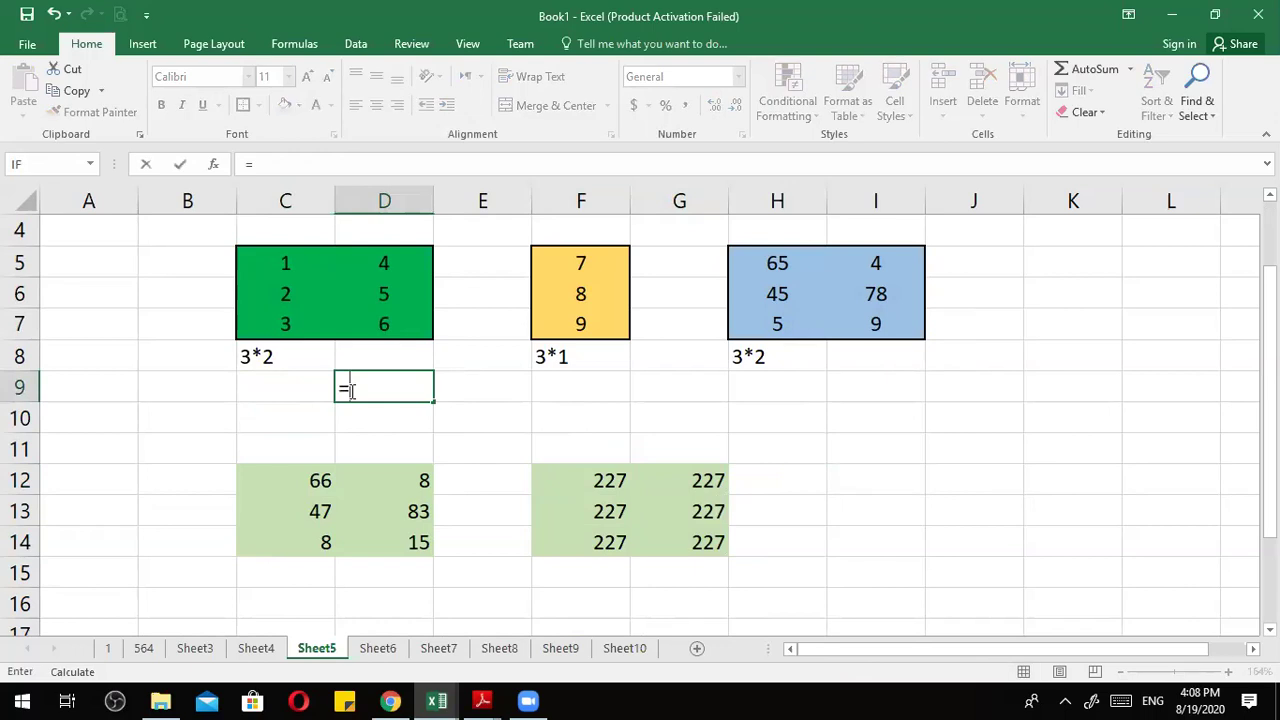
type("1+2+4+5+6+33")
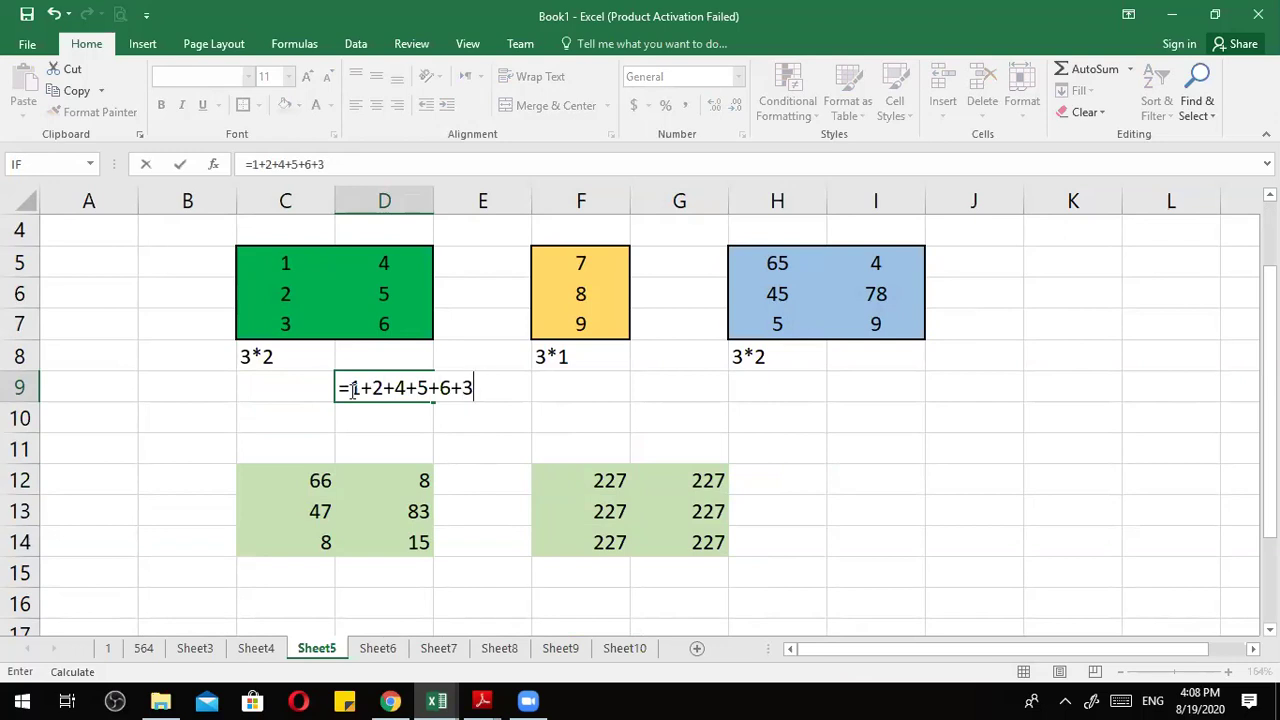
key("Return")
Total the blue block cell by cell in H9 with the formula =H5+H6+H7+I5+I6+I7.
left_click(795, 393)
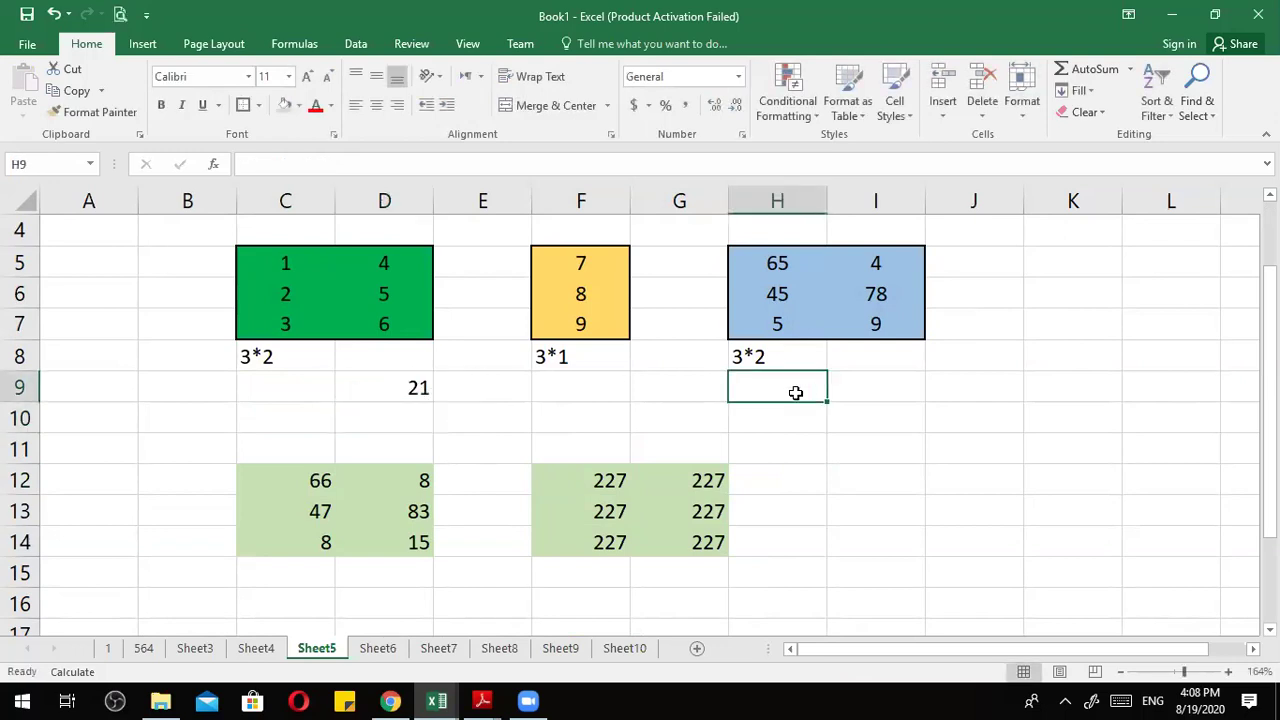
type("=")
left_click(786, 259)
type("+")
left_click(814, 286)
type("+")
left_click(812, 322)
type("+")
left_click(882, 263)
type("+")
left_click(879, 293)
type("+")
left_click(884, 318)
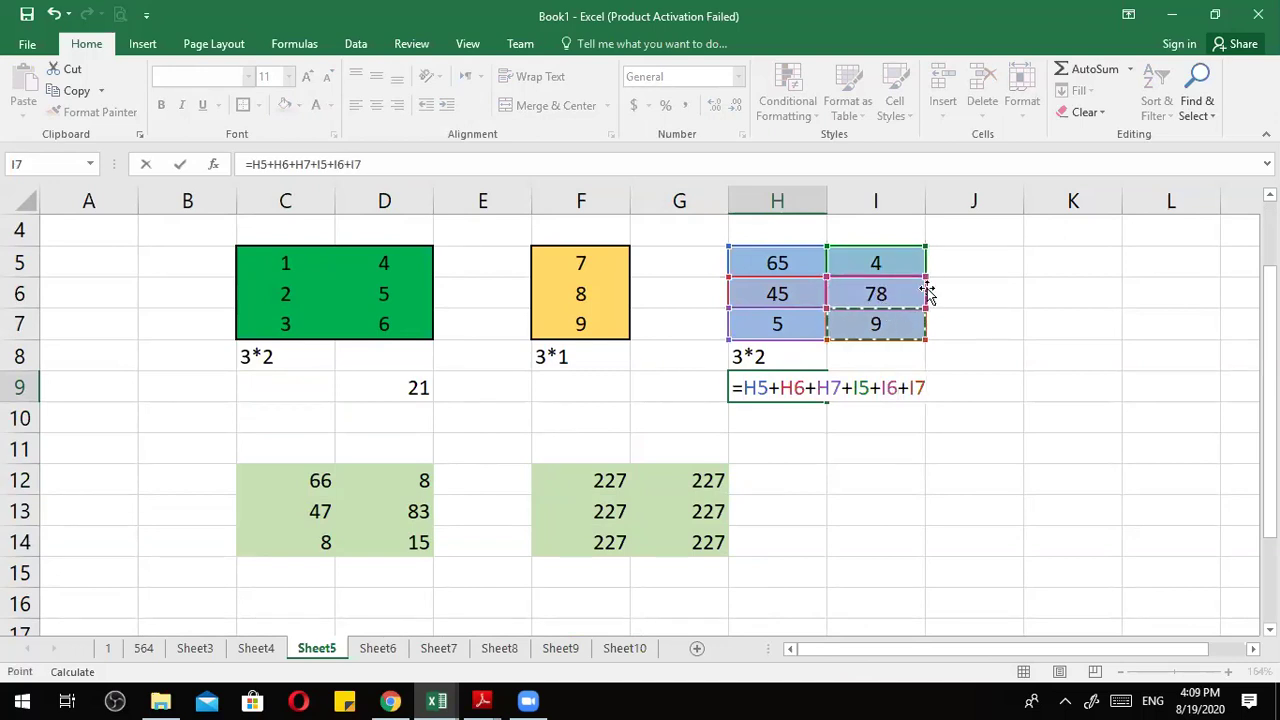
key("Return")
left_click(793, 388)
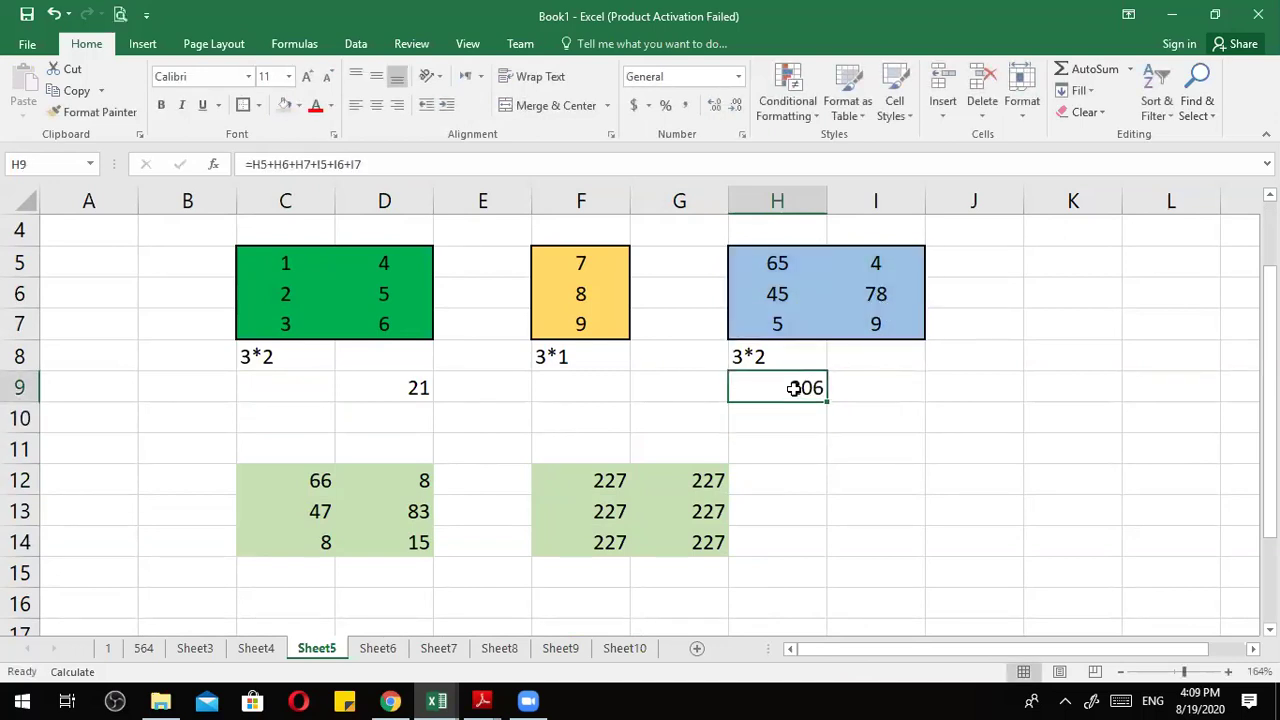
Add the two block totals in F10 with the formula =D9+H9.
left_click(586, 438)
left_click(587, 428)
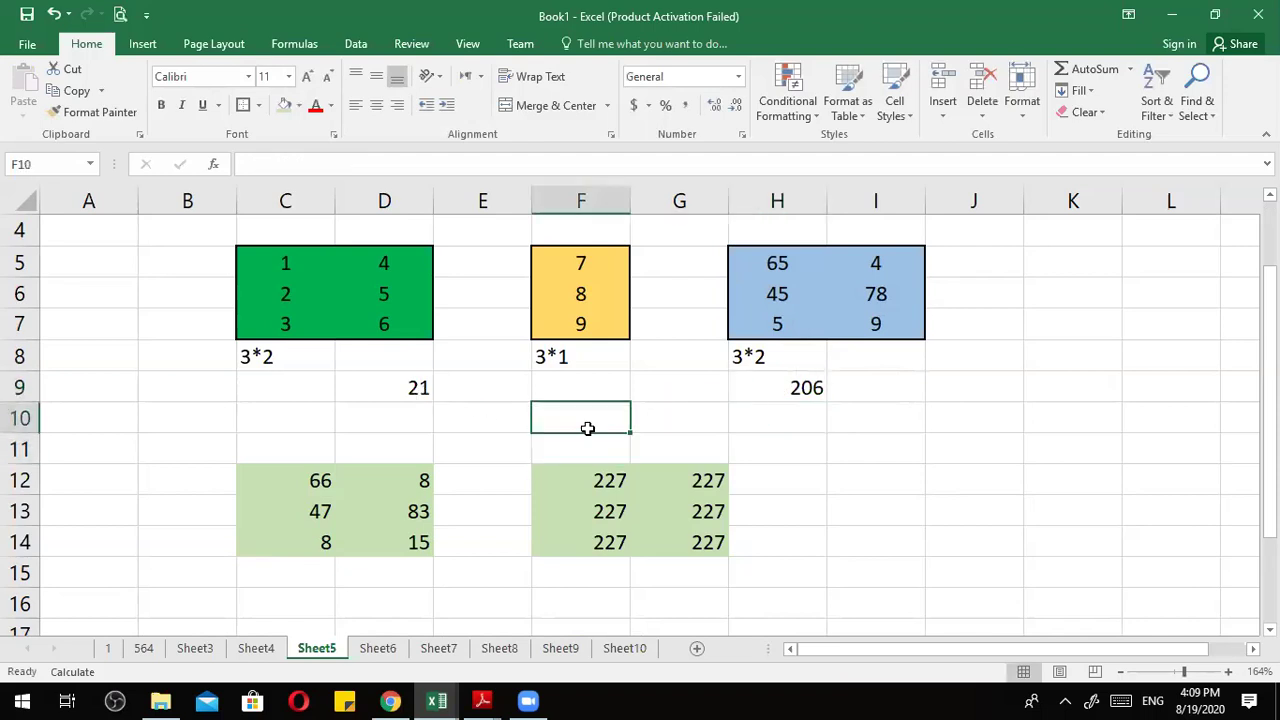
type("=")
left_click(410, 387)
type("+")
left_click(818, 388)
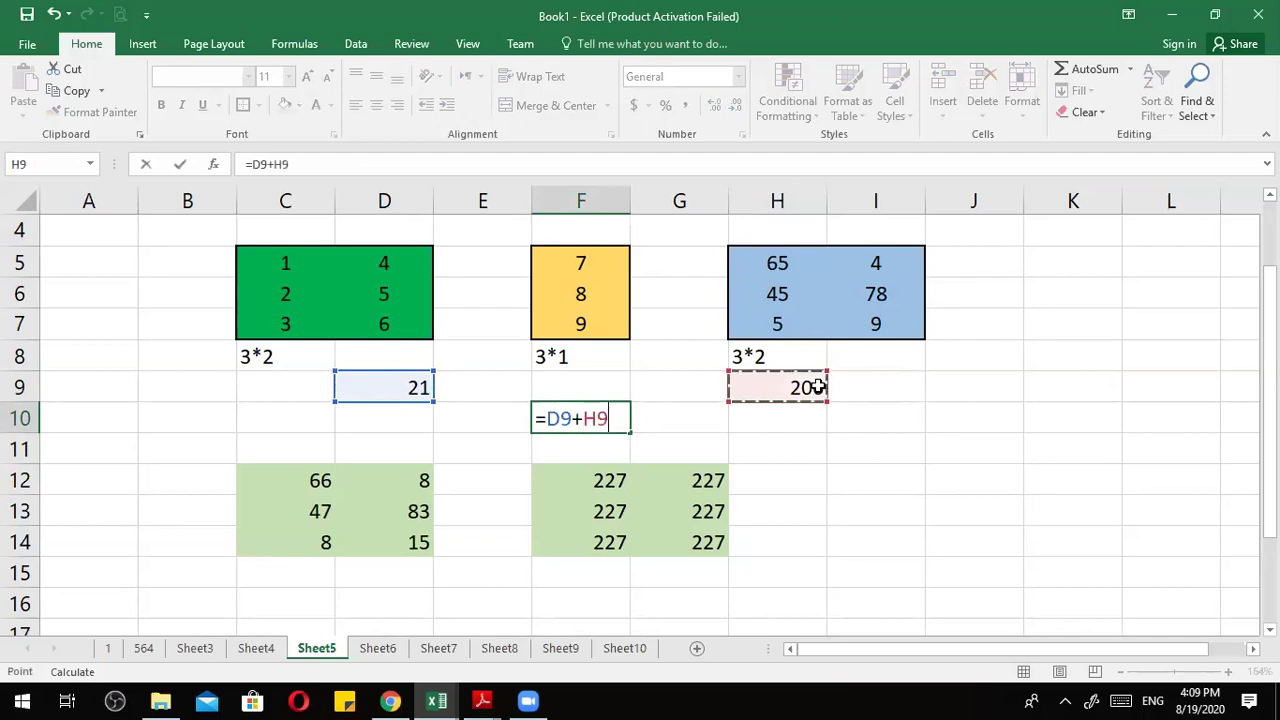
key("Return")
left_click(610, 418)
Clear the helper totals from the range D9:I10.
left_click_drag(857, 368, 581, 430)
left_click(680, 398)
left_click_drag(376, 384, 849, 423)
key("Delete")
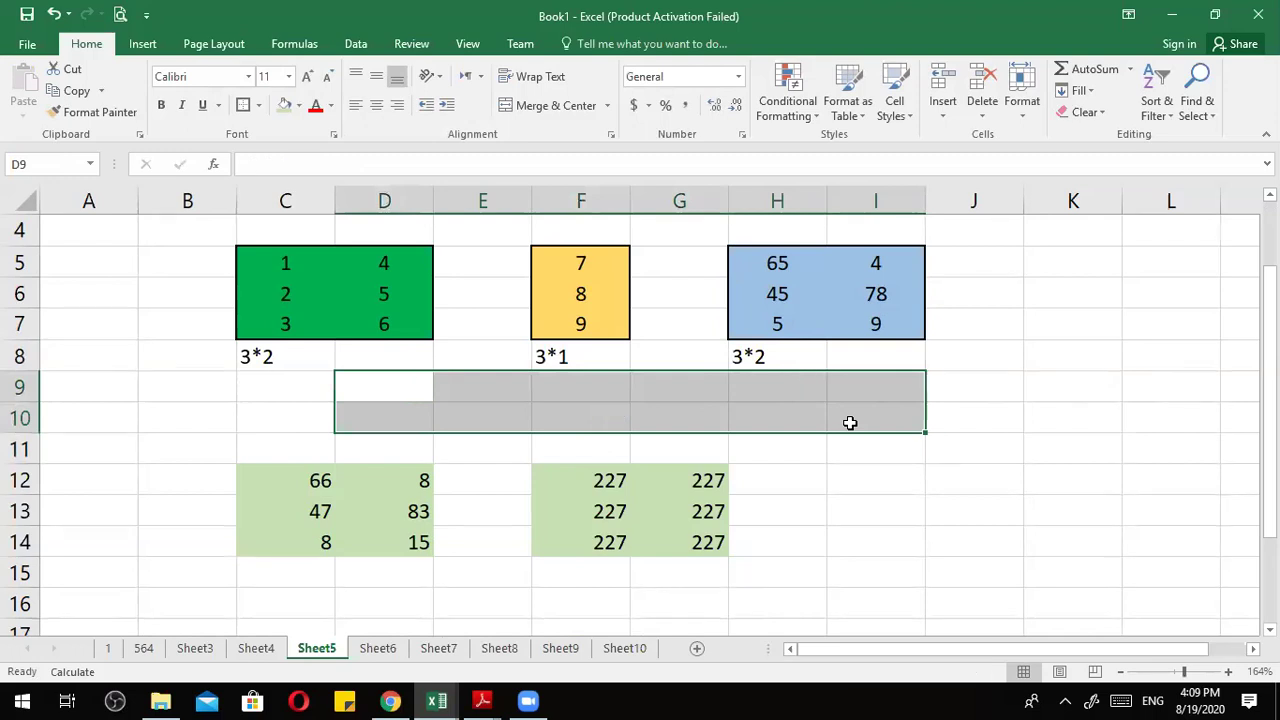
Try to replace SUM with add in the F12 array formula, and cancel the edit.
left_click_drag(560, 480, 703, 543)
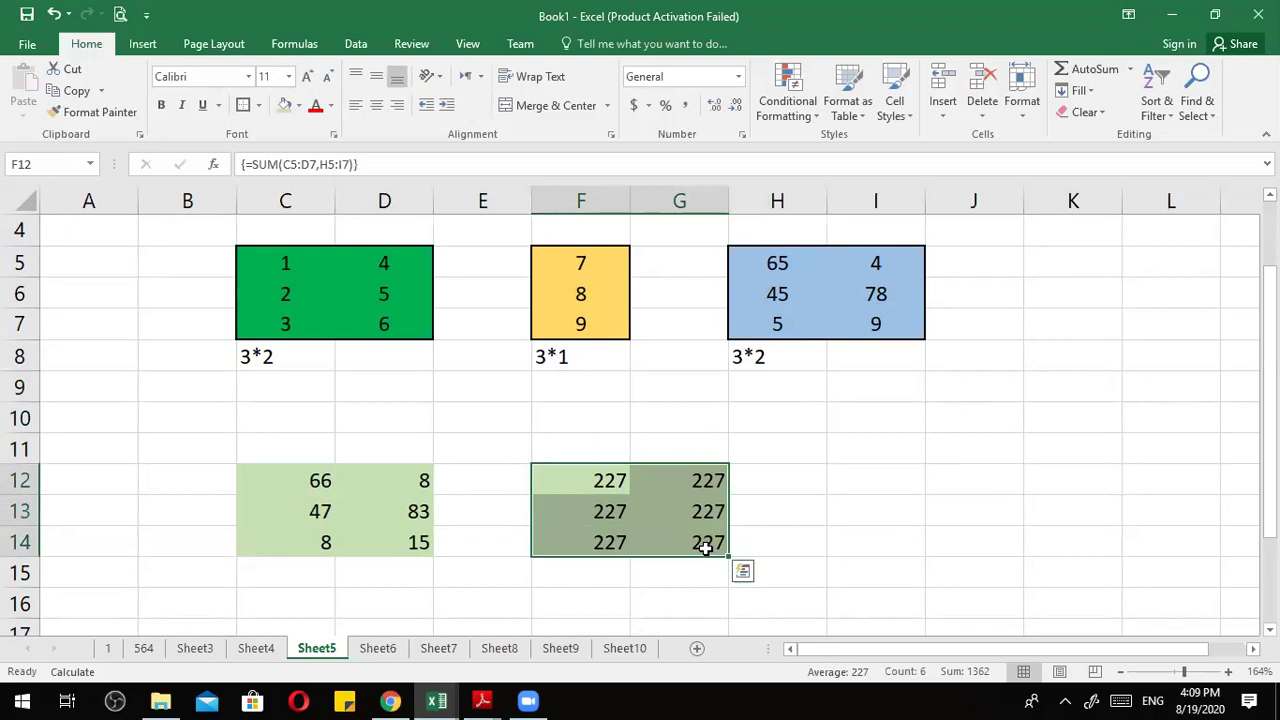
double_click(577, 478)
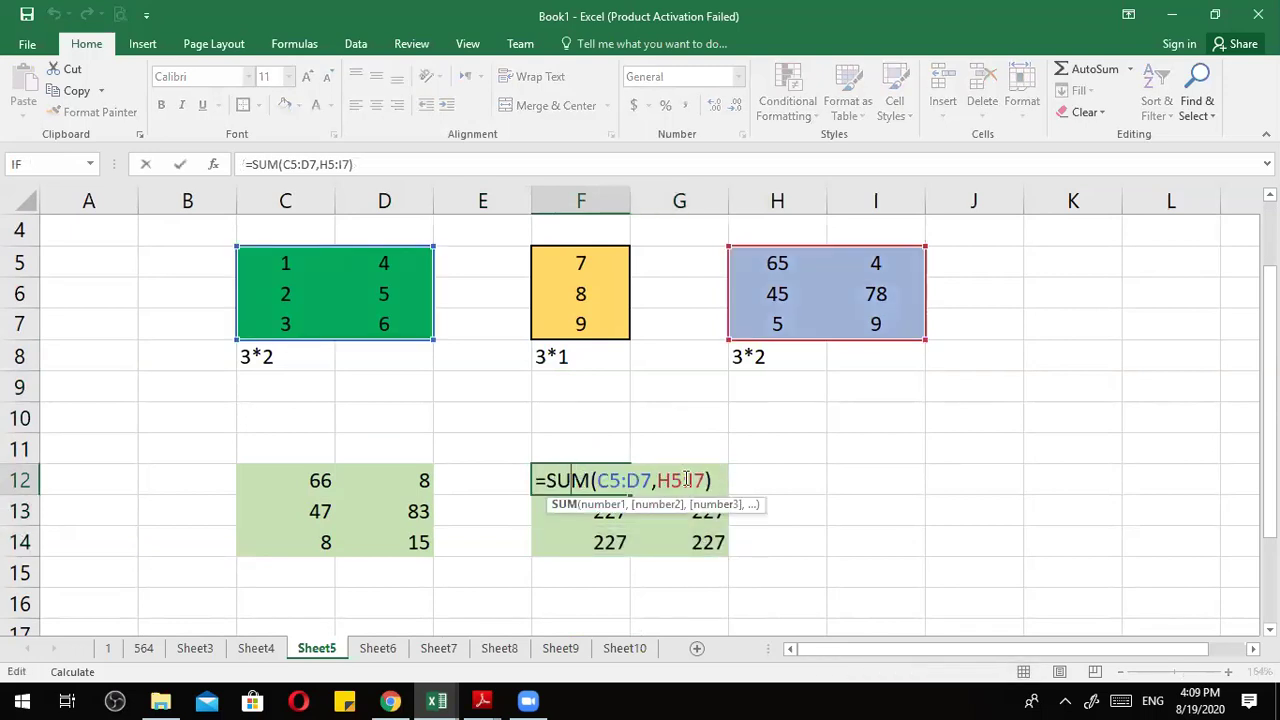
left_click_drag(587, 480, 562, 478)
key("BackSpace")
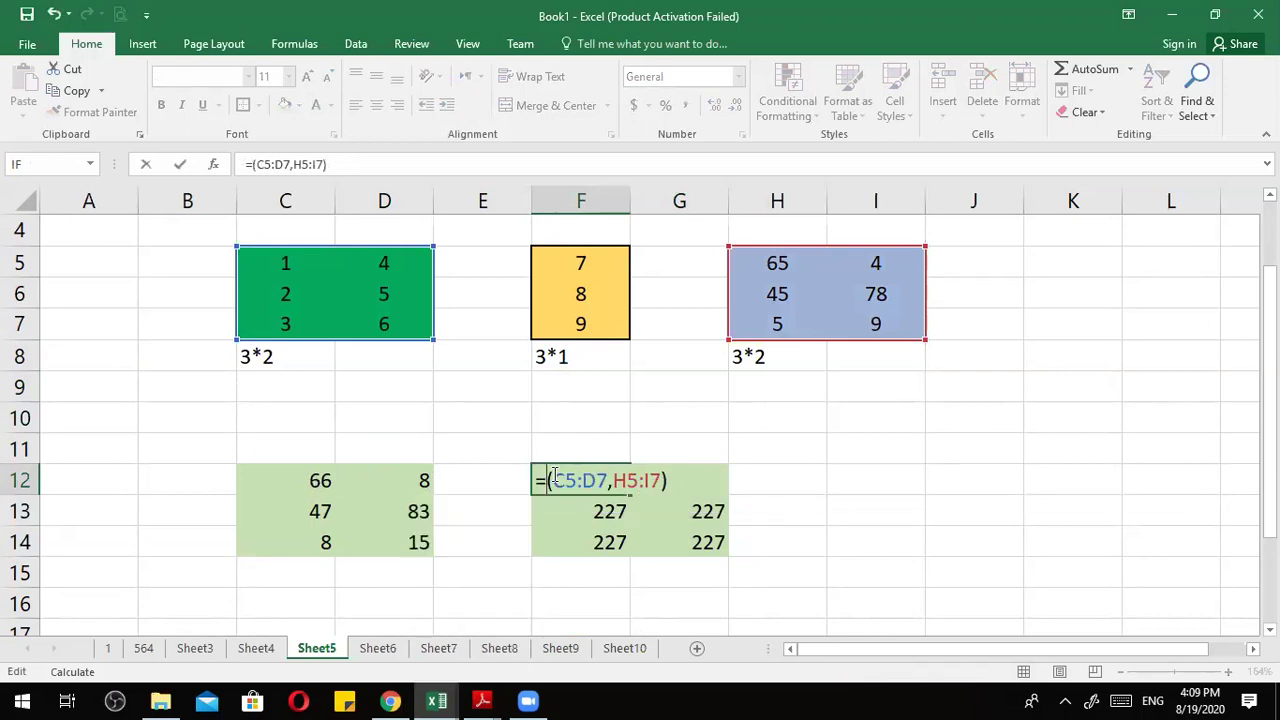
type("add")
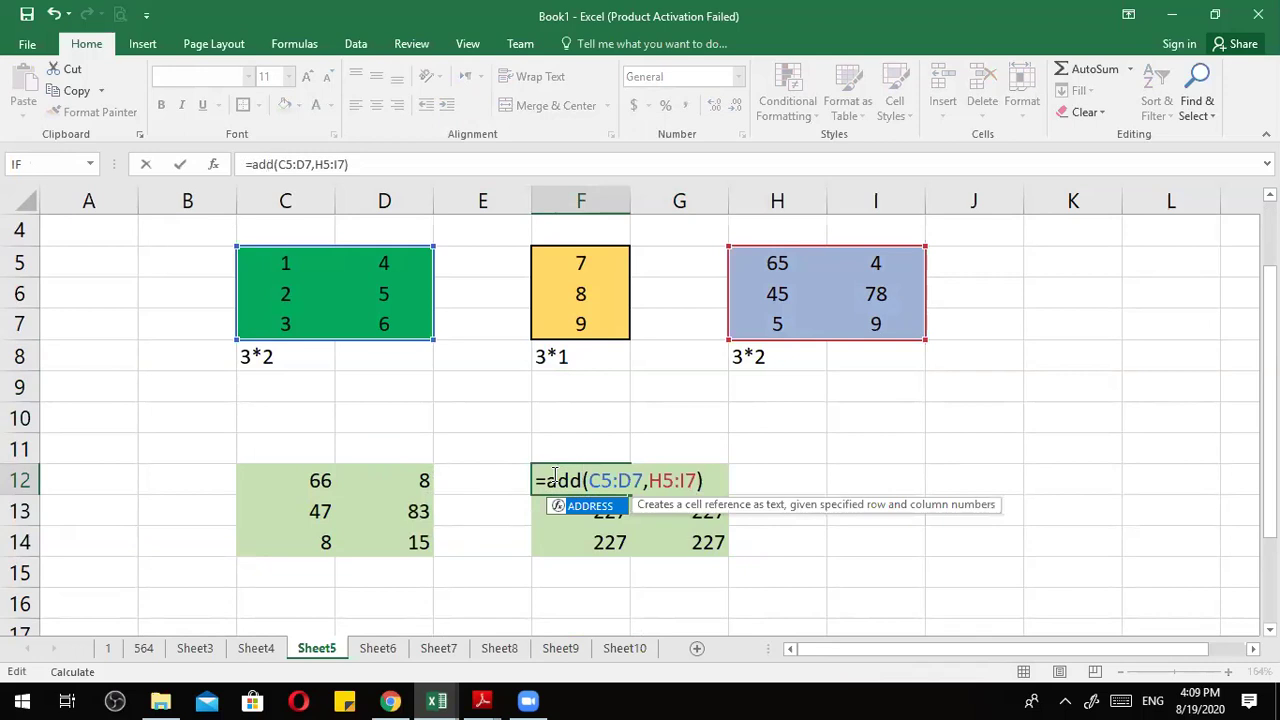
key("BackSpace")
key("BackSpace")
key("BackSpace")
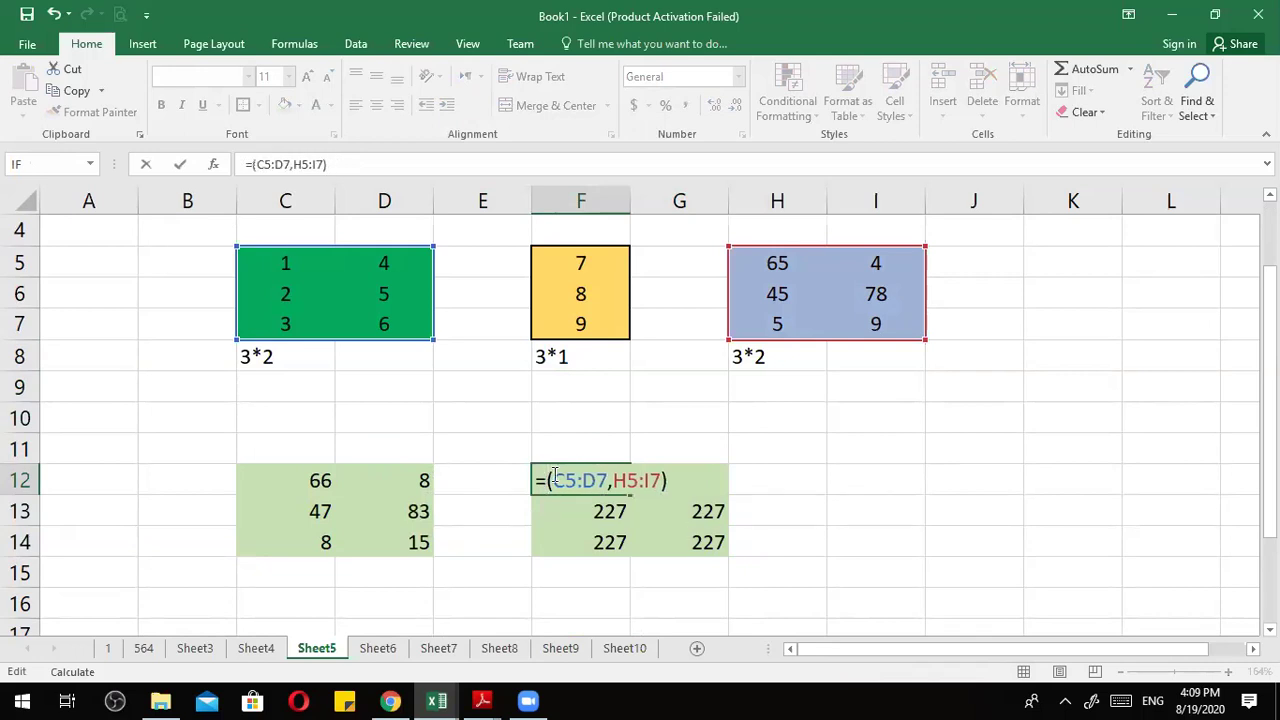
type("s")
key("BackSpace")
key("Escape")
Clear the SUM array results from F12:G14 and review the array formula in C12.
left_click(310, 480)
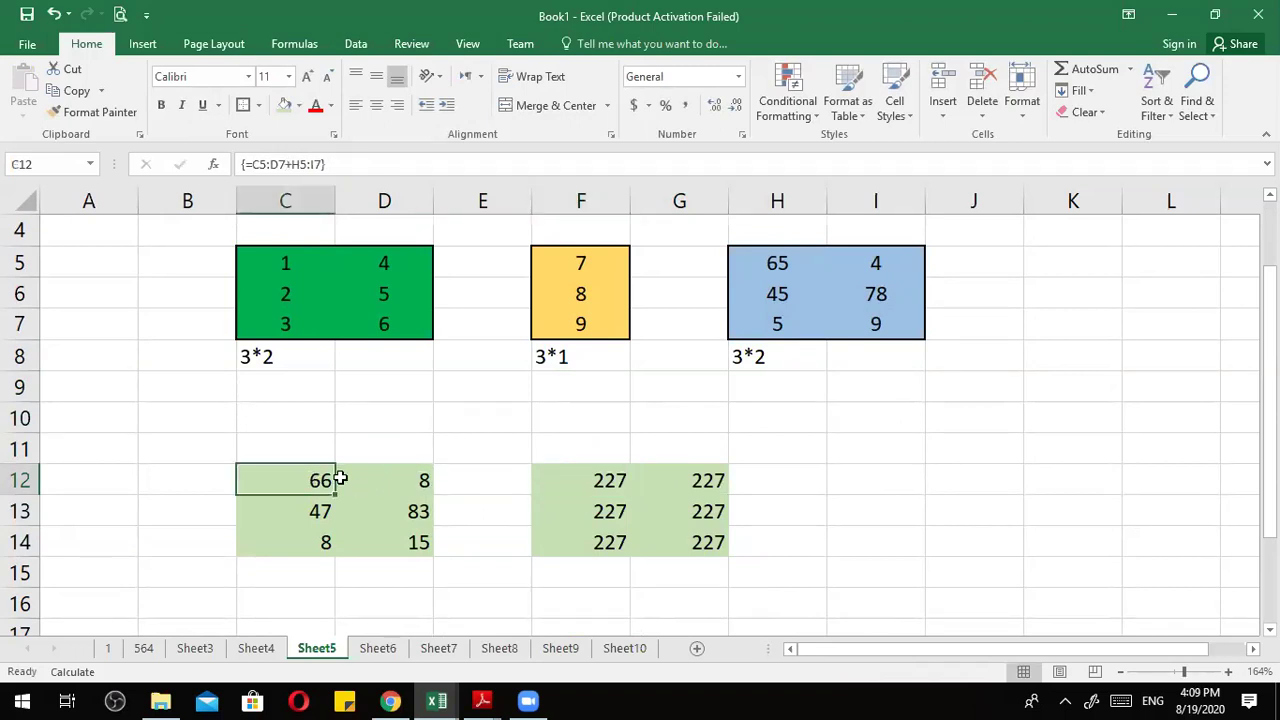
left_click_drag(554, 483, 675, 541)
key("Delete")
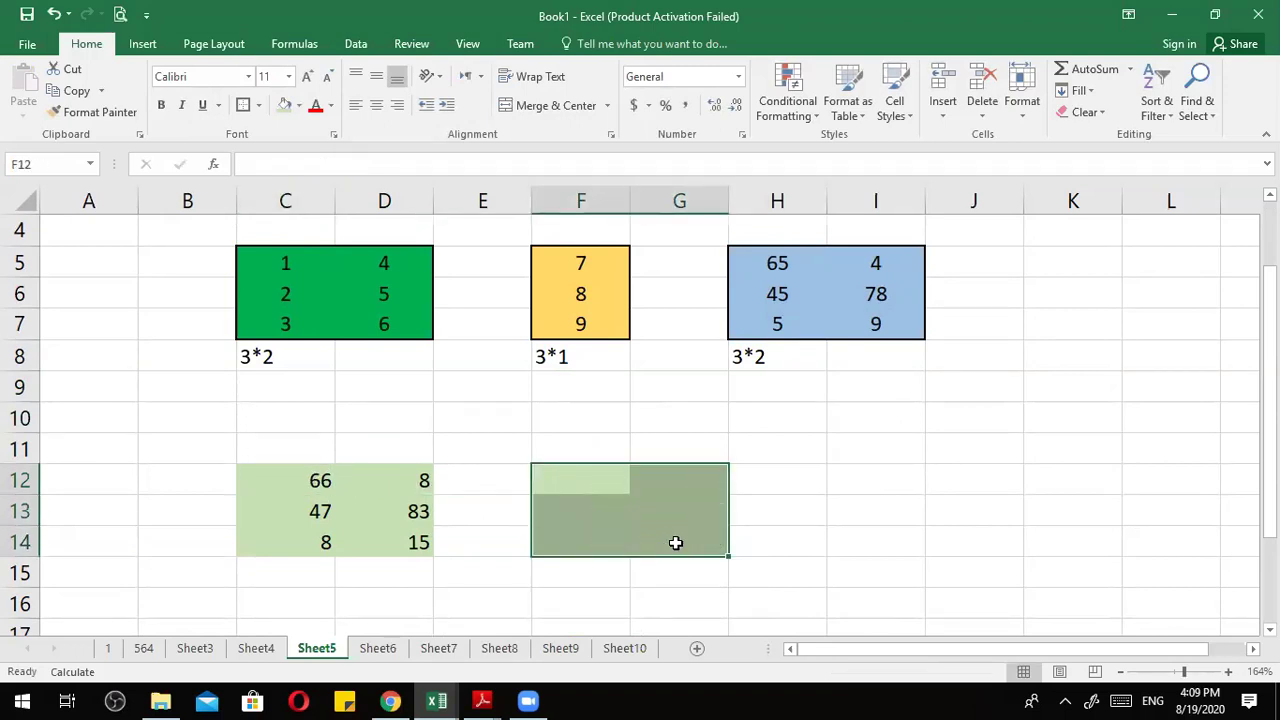
left_click(313, 487)
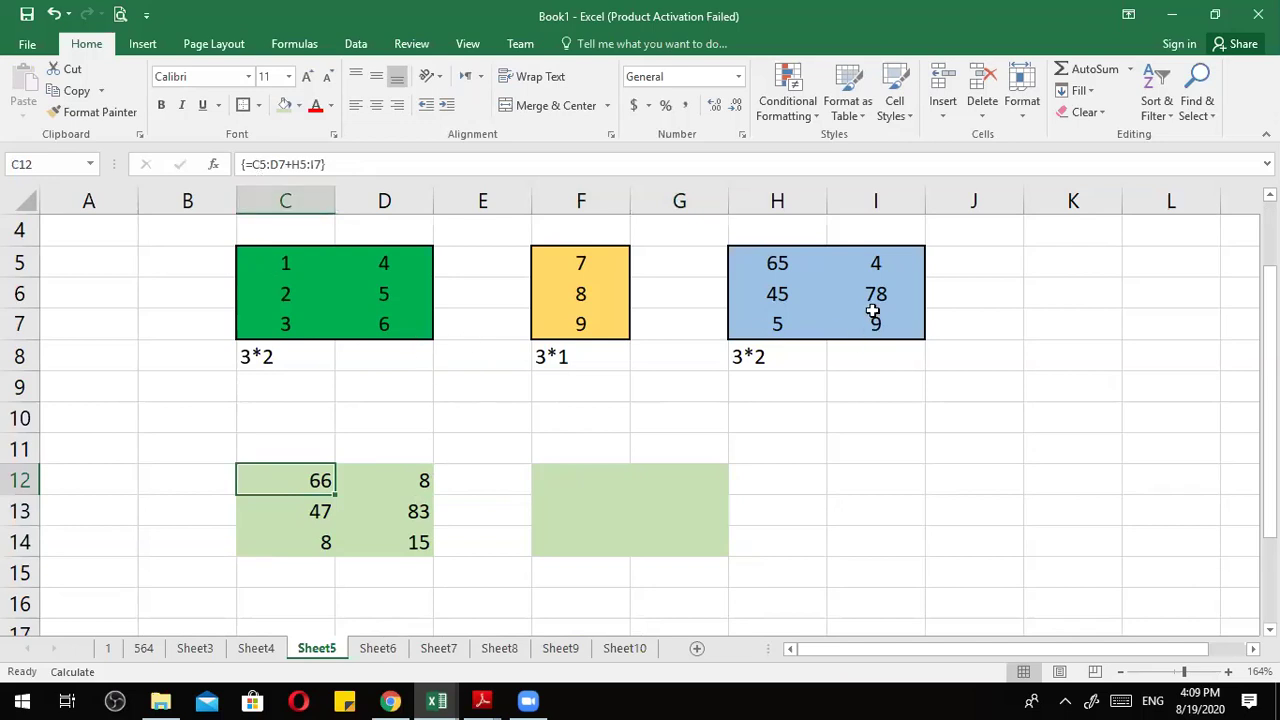
Enter =C5+H5 in F12 to add the first cells of the green and blue blocks.
left_click(557, 480)
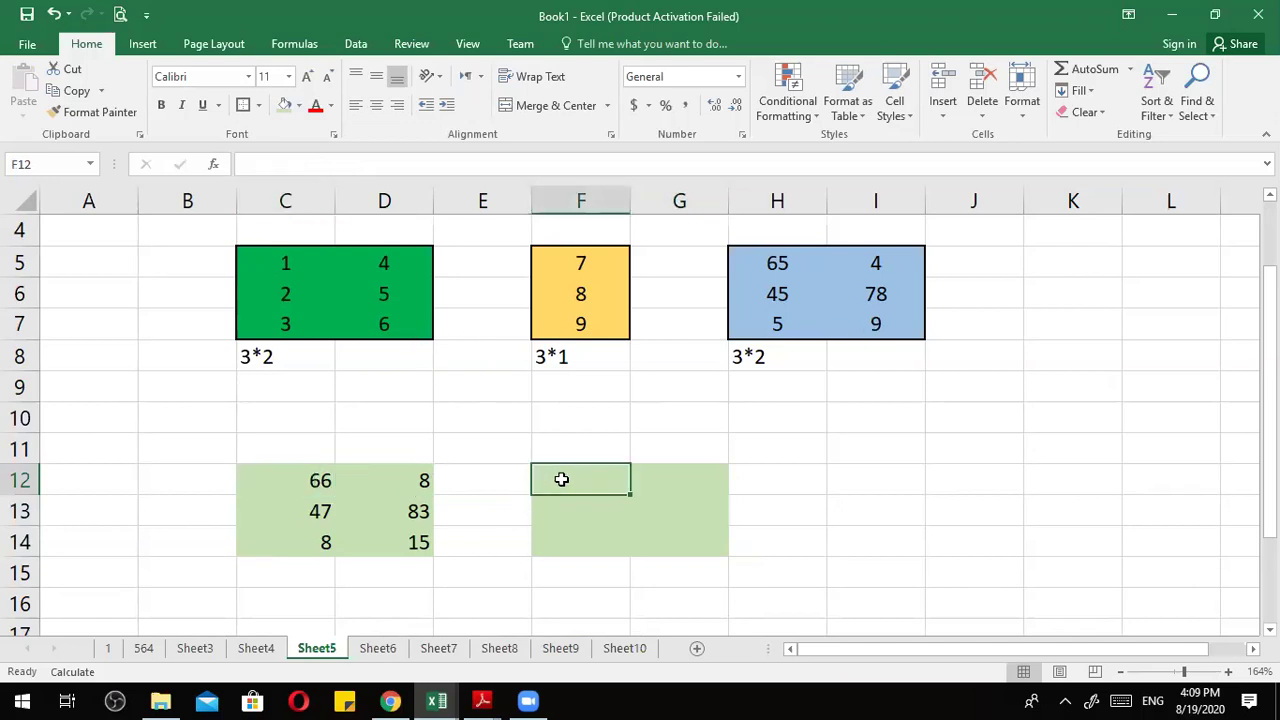
type("=")
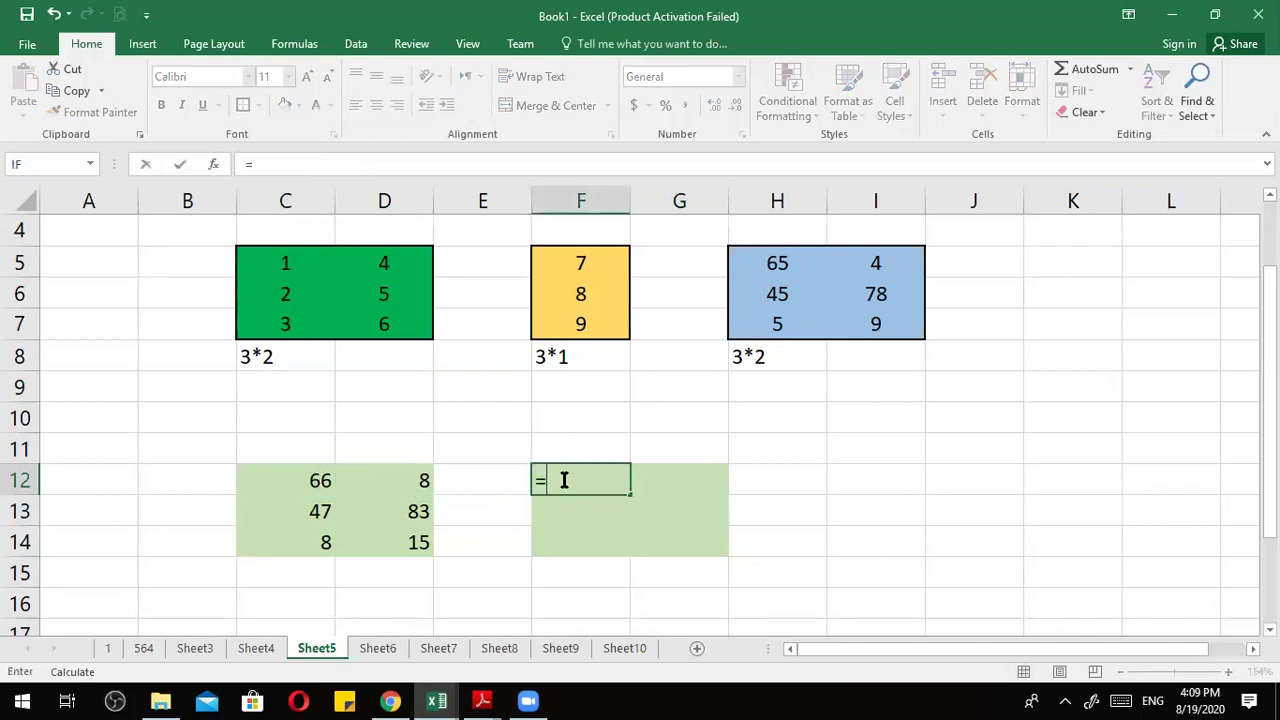
left_click(284, 263)
type("+")
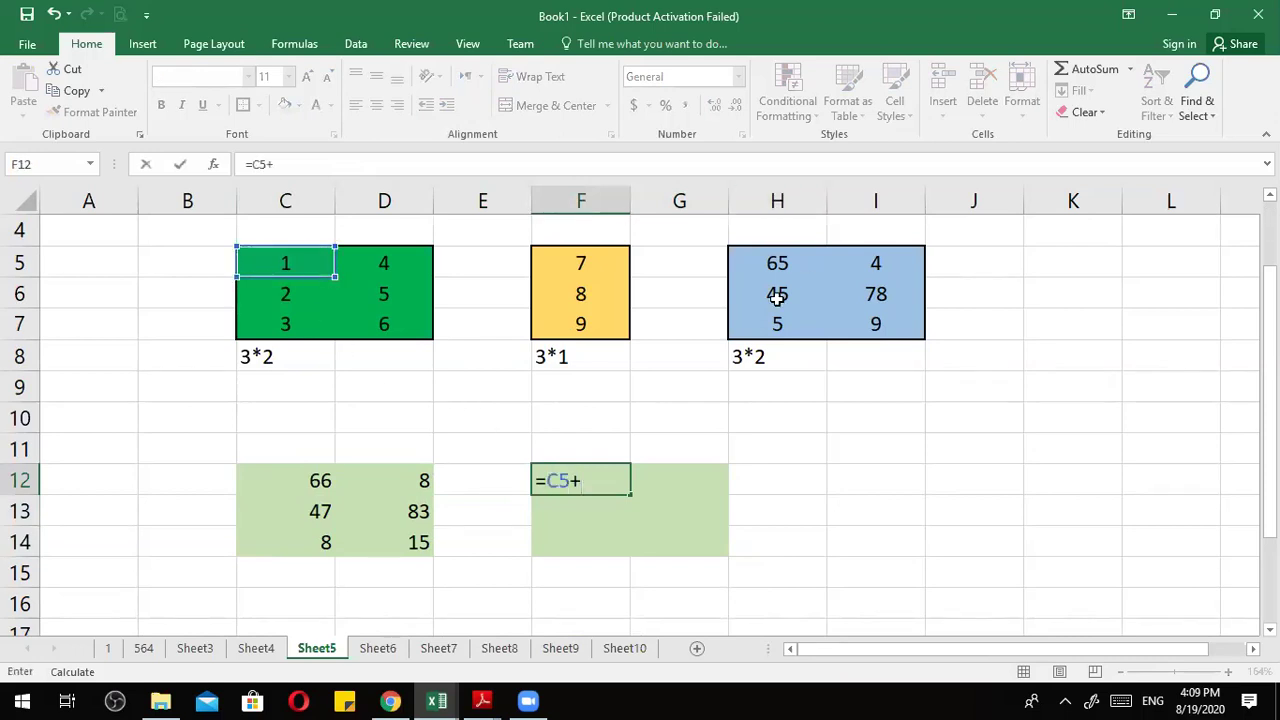
left_click(774, 266)
key("Return")
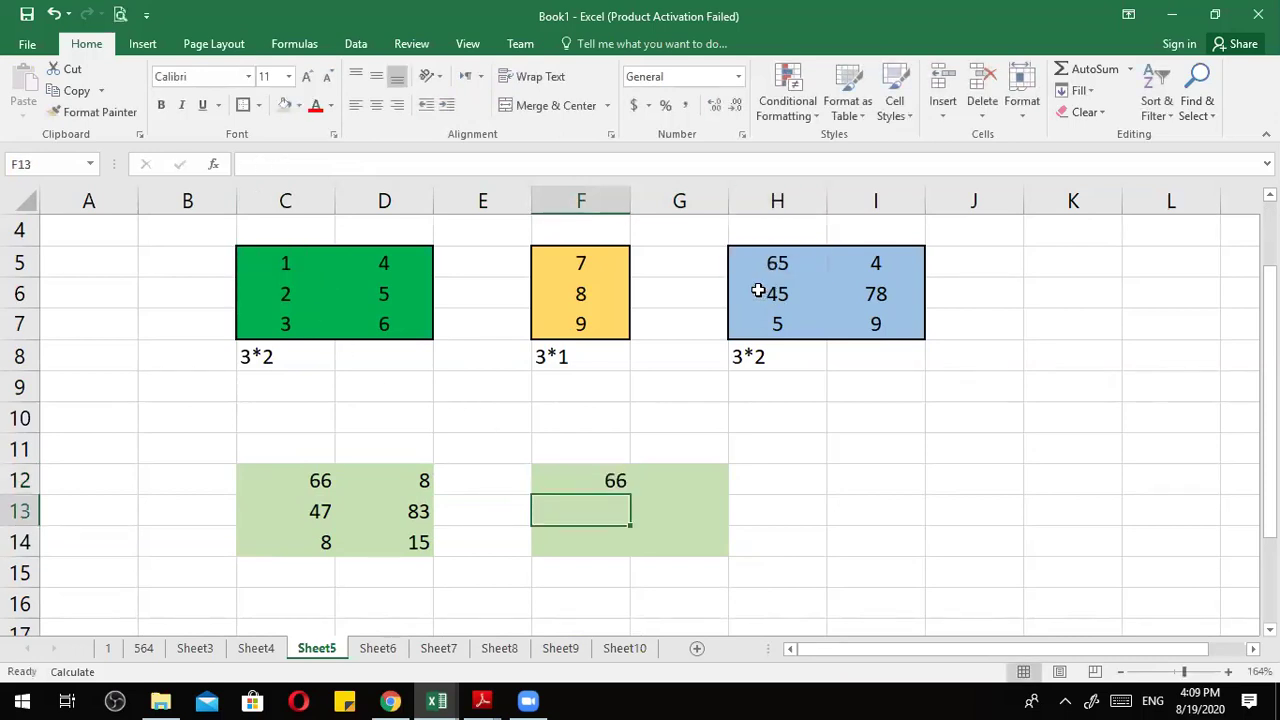
Fill the F12 formula through the whole light green range F12:G14.
left_click(617, 480)
left_click_drag(628, 492, 617, 545)
left_click(622, 480)
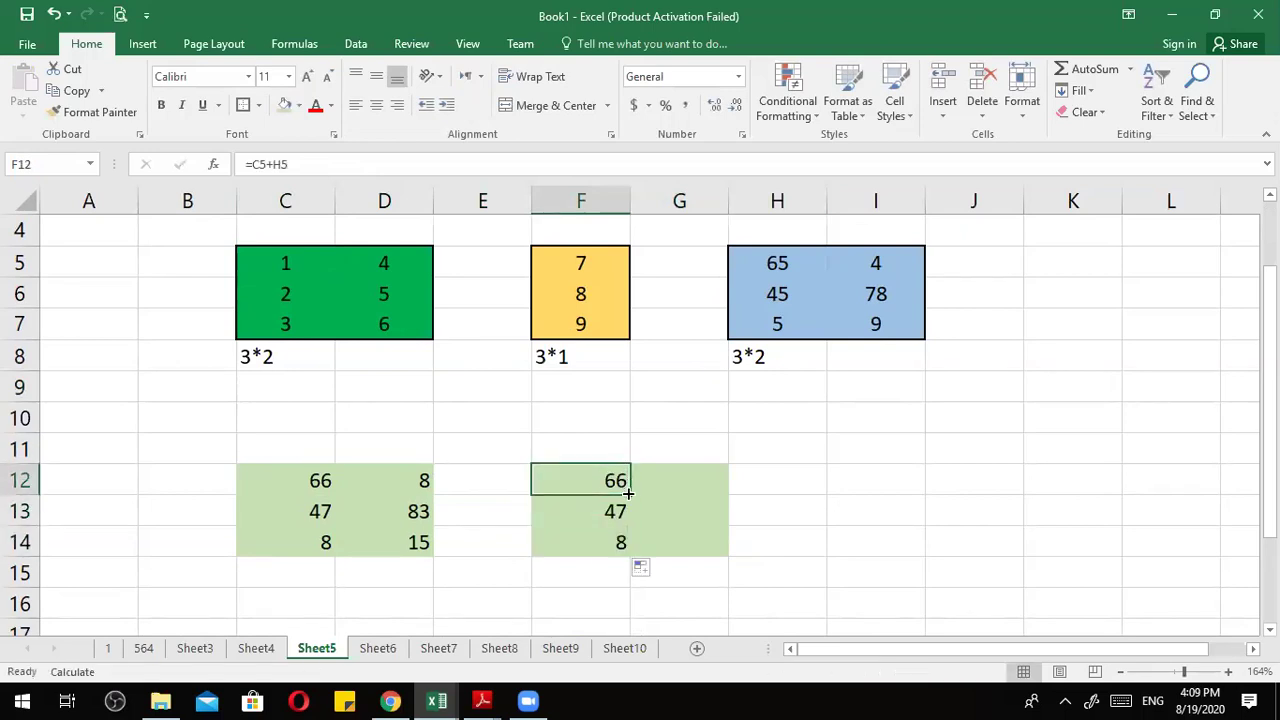
left_click_drag(628, 492, 709, 542)
left_click(668, 575)
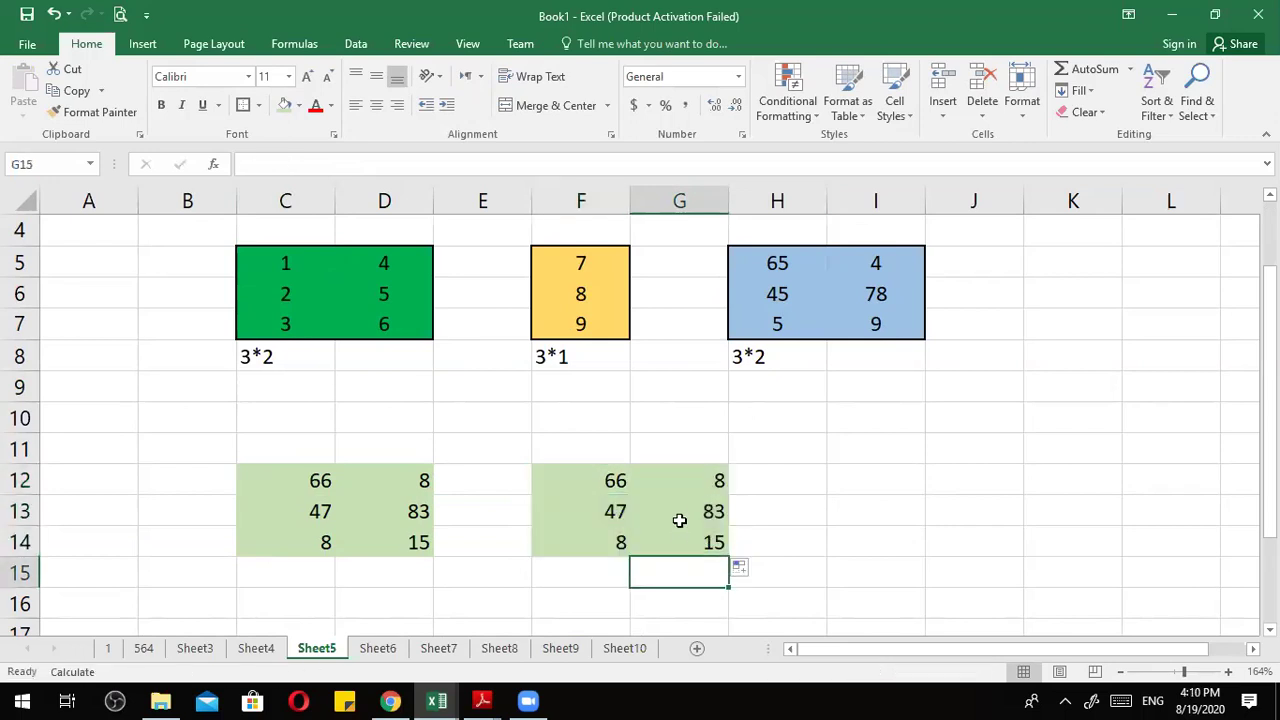
Inspect the copied formulas in G12 and G13 and the cells that G13 references.
left_click(669, 484)
left_click(687, 514)
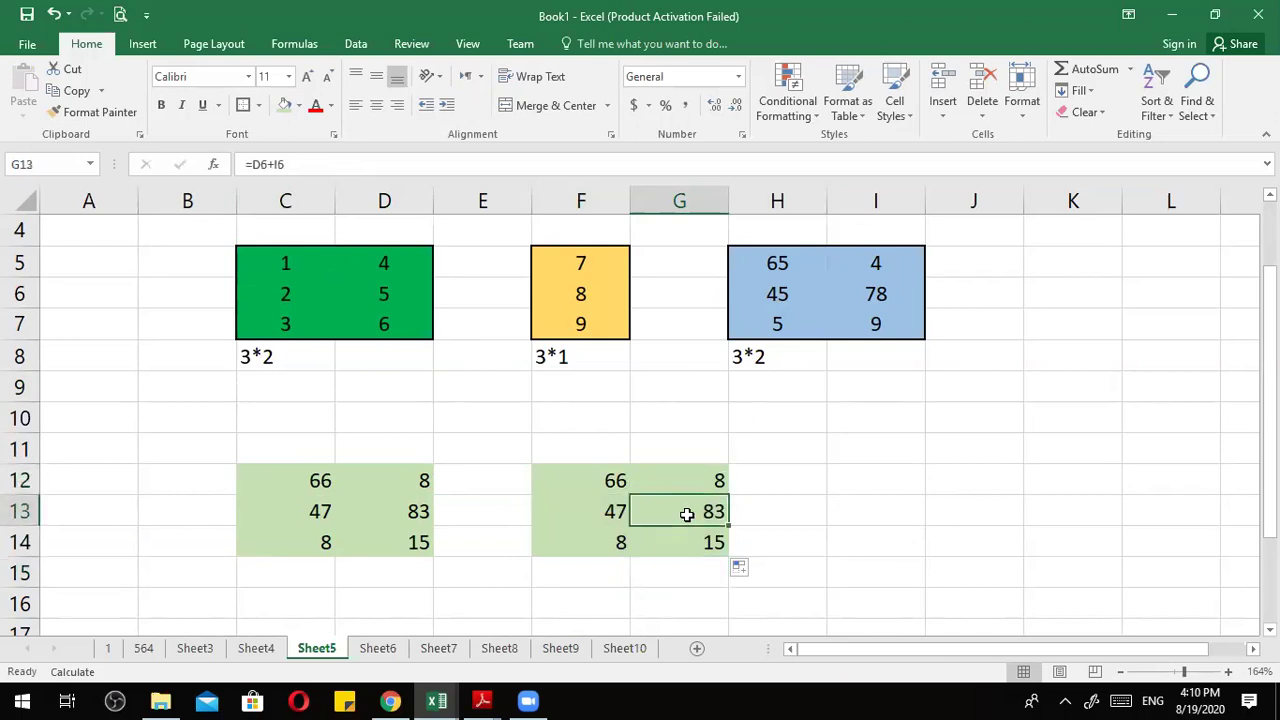
left_click(258, 164)
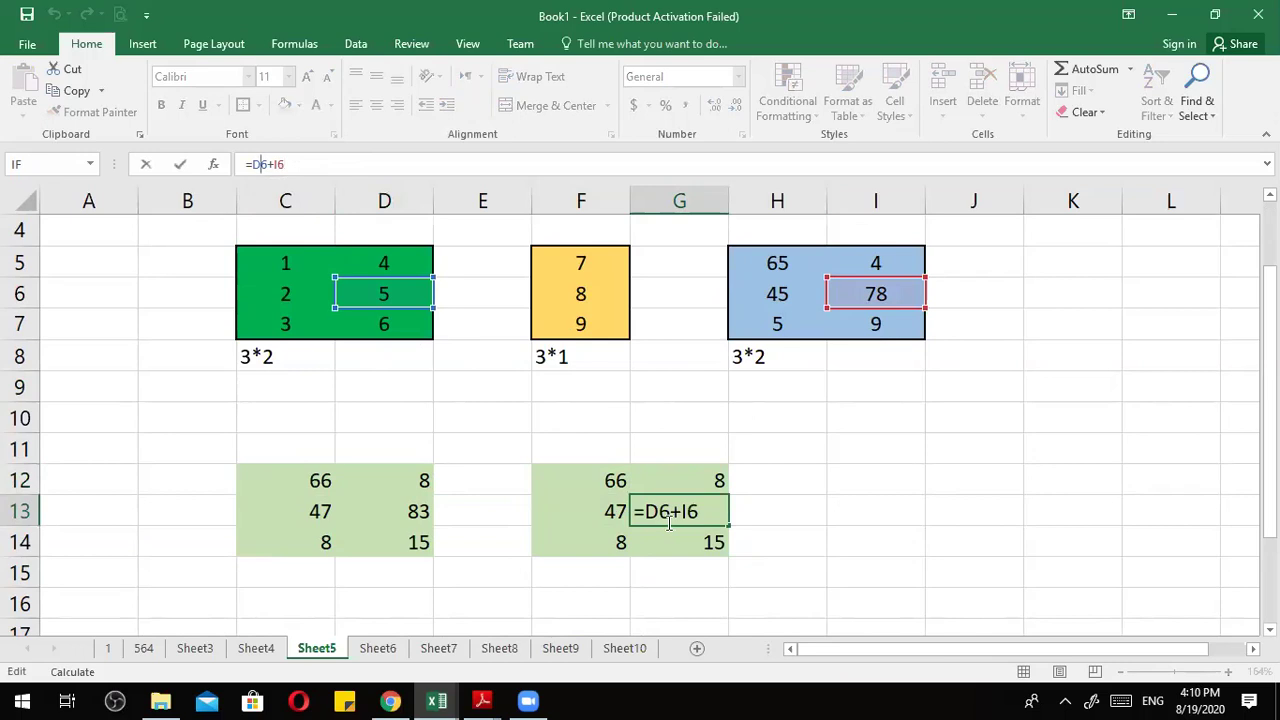
key("ctrl+Return")
Clear the contents of both light green result ranges, C12:D14 and F12:G14, keeping their fill.
left_click(743, 470)
left_click_drag(186, 457, 778, 558)
key("Delete")
left_click(436, 413)
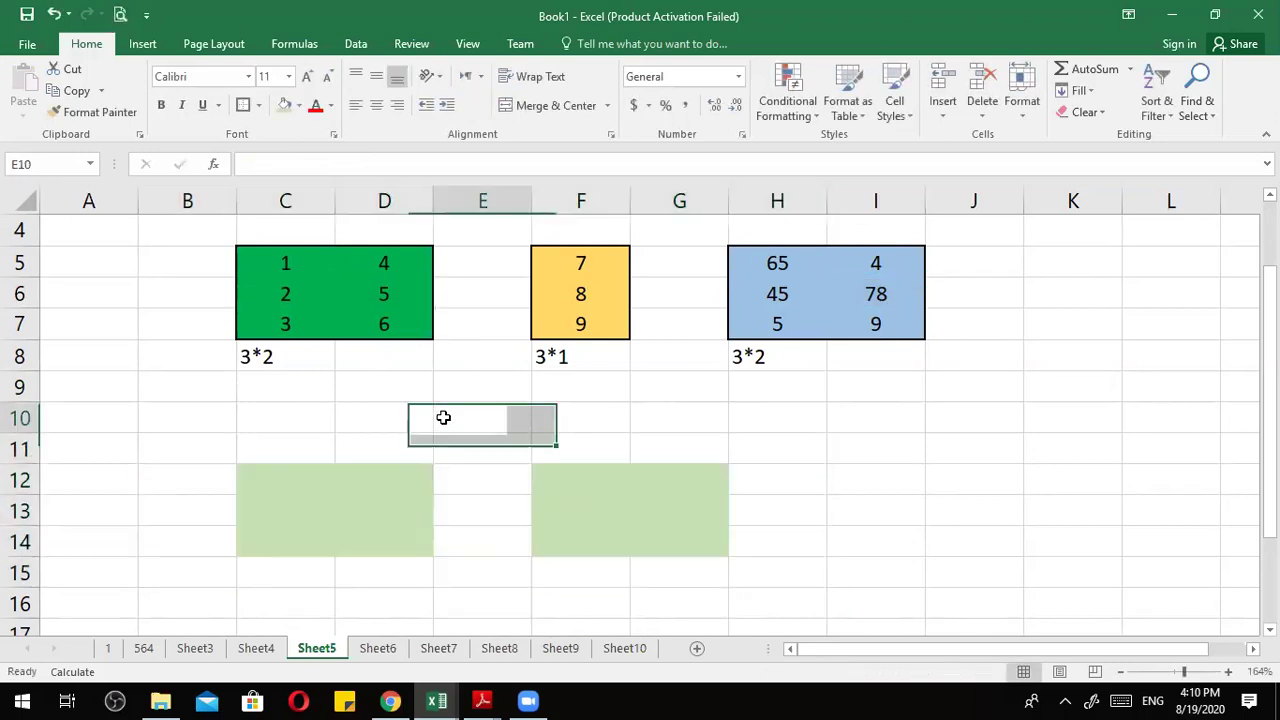
left_click(272, 456)
left_click_drag(275, 484, 686, 553)
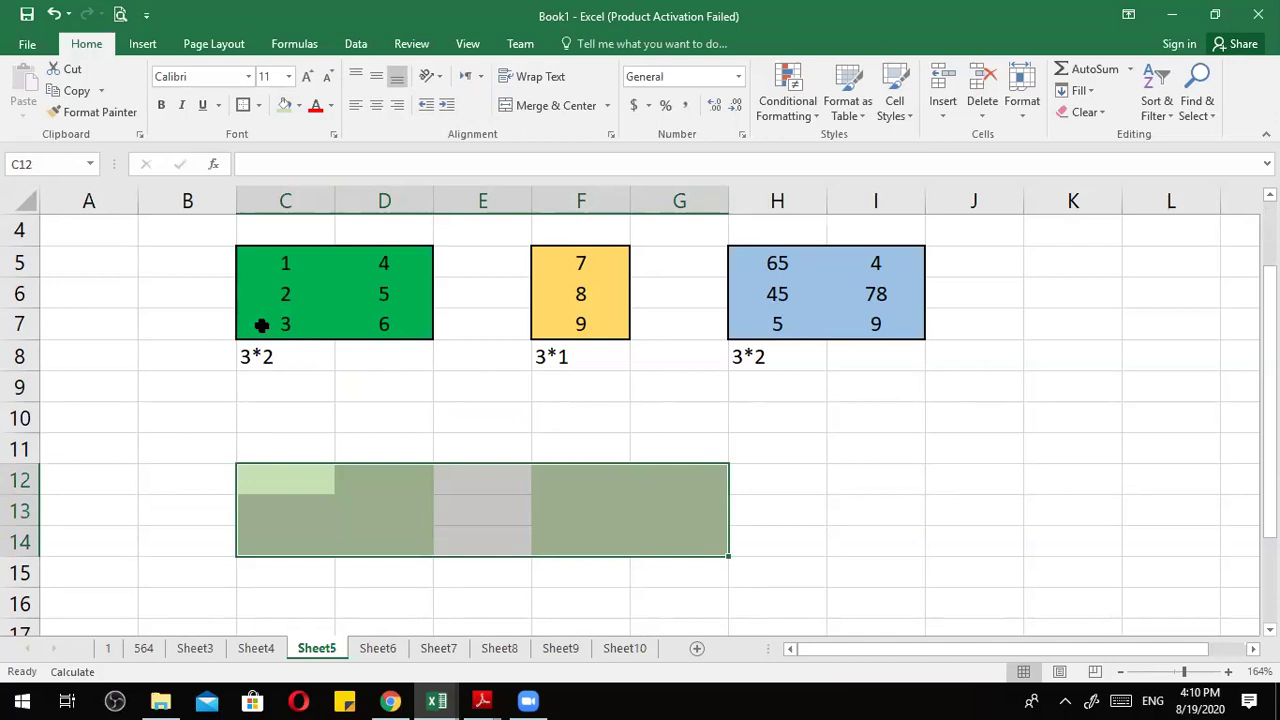
left_click(305, 410)
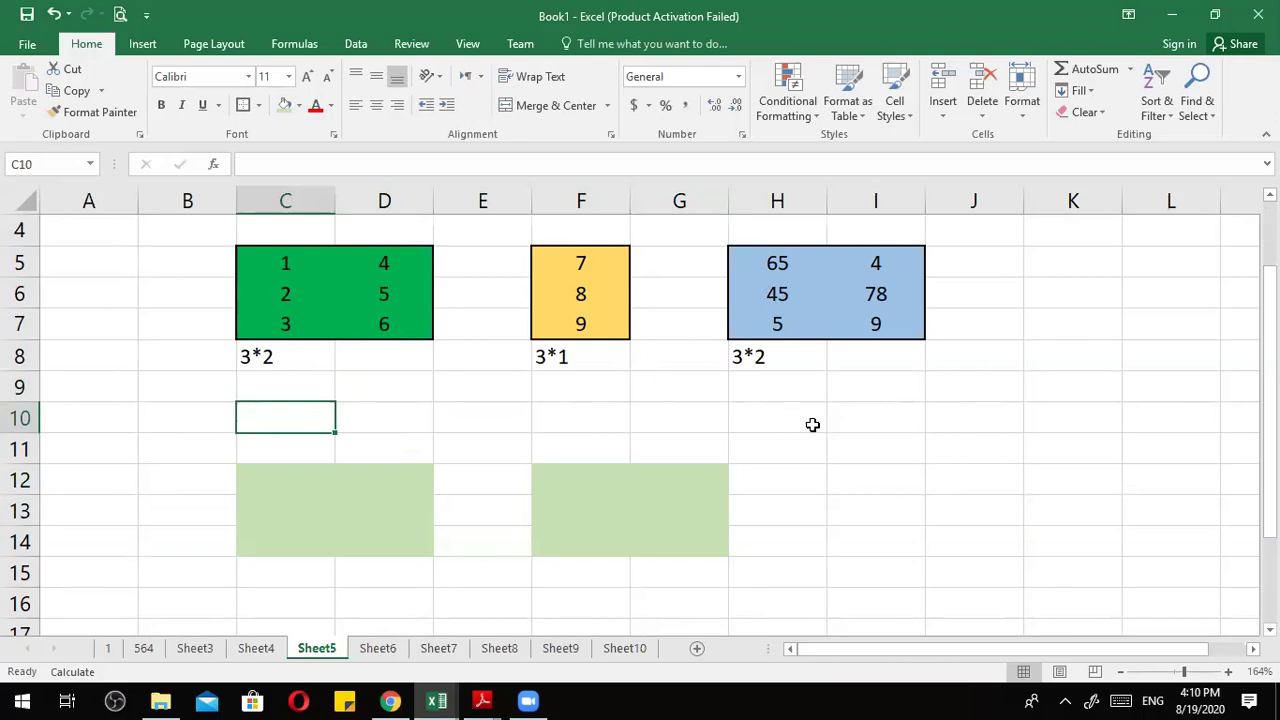
left_click(679, 389)
left_click_drag(556, 264, 575, 328)
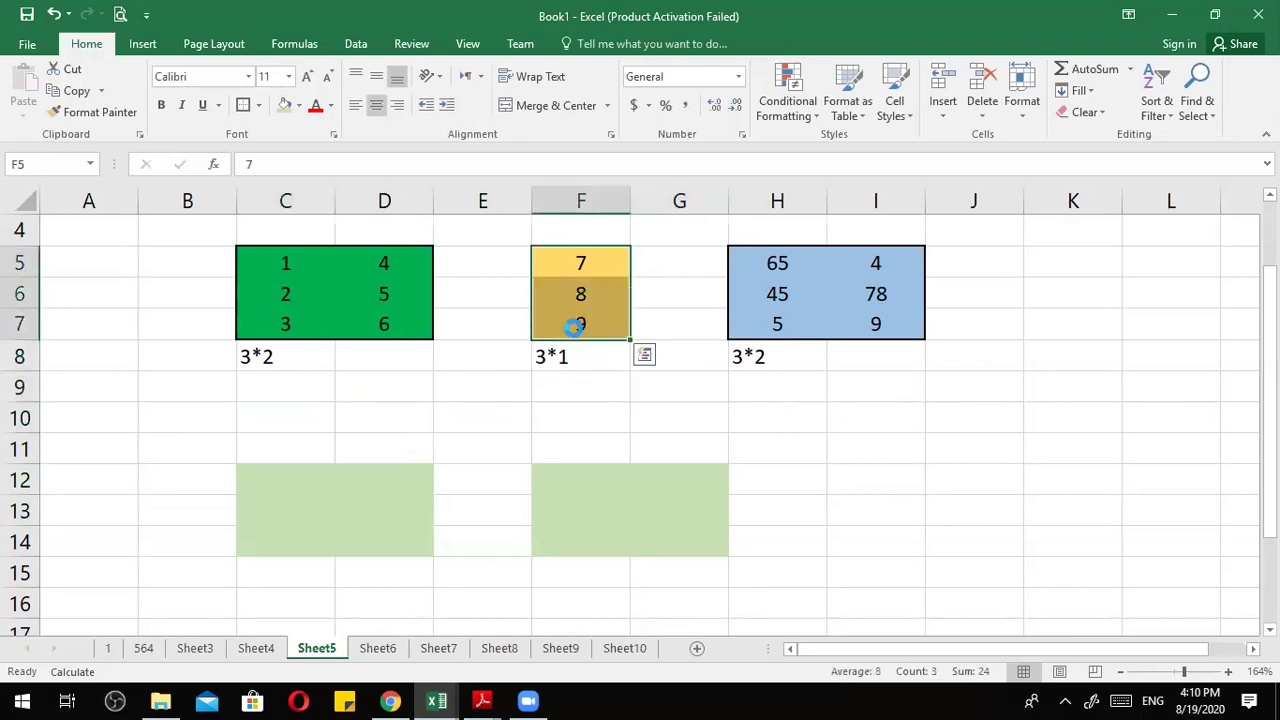
key("ctrl+c")
key("Escape")
left_click_drag(586, 258, 590, 324)
left_click(779, 289)
Copy the blue block's second column I5:I7 into J5:J7 to extend the block with a third column.
left_click_drag(890, 254, 897, 331)
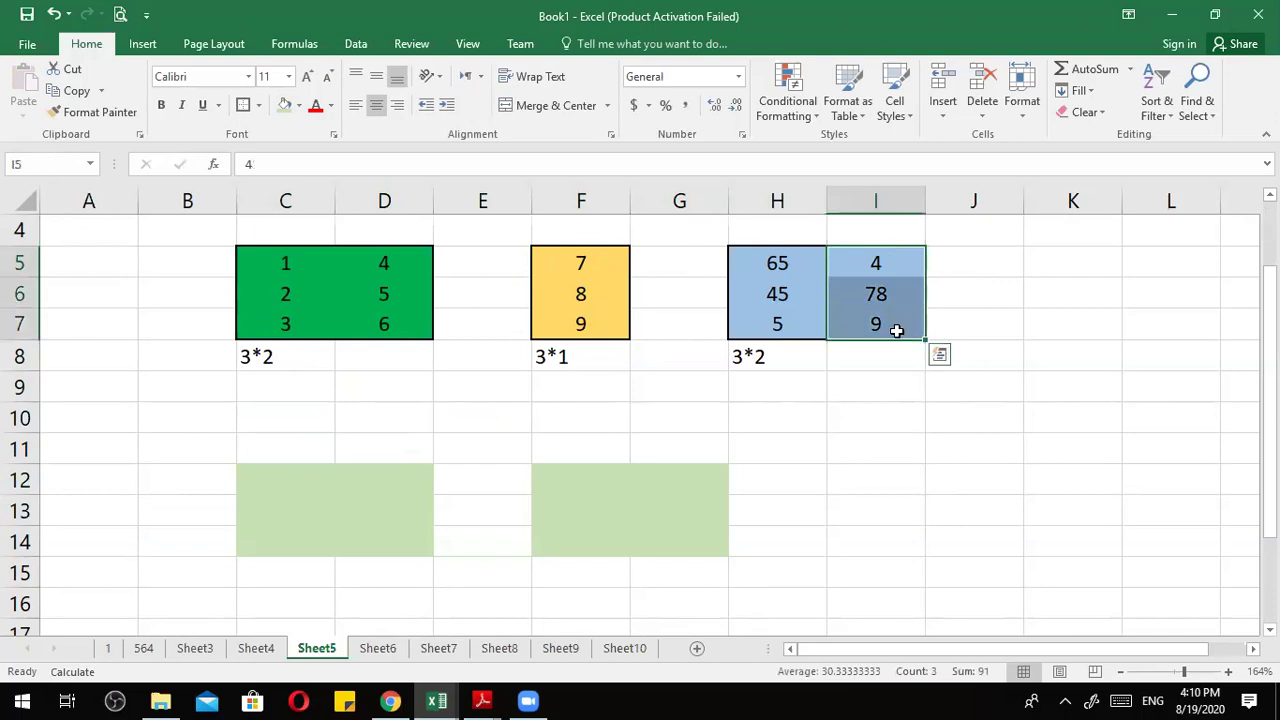
key("ctrl+c")
left_click_drag(950, 256, 946, 311)
key("ctrl+v")
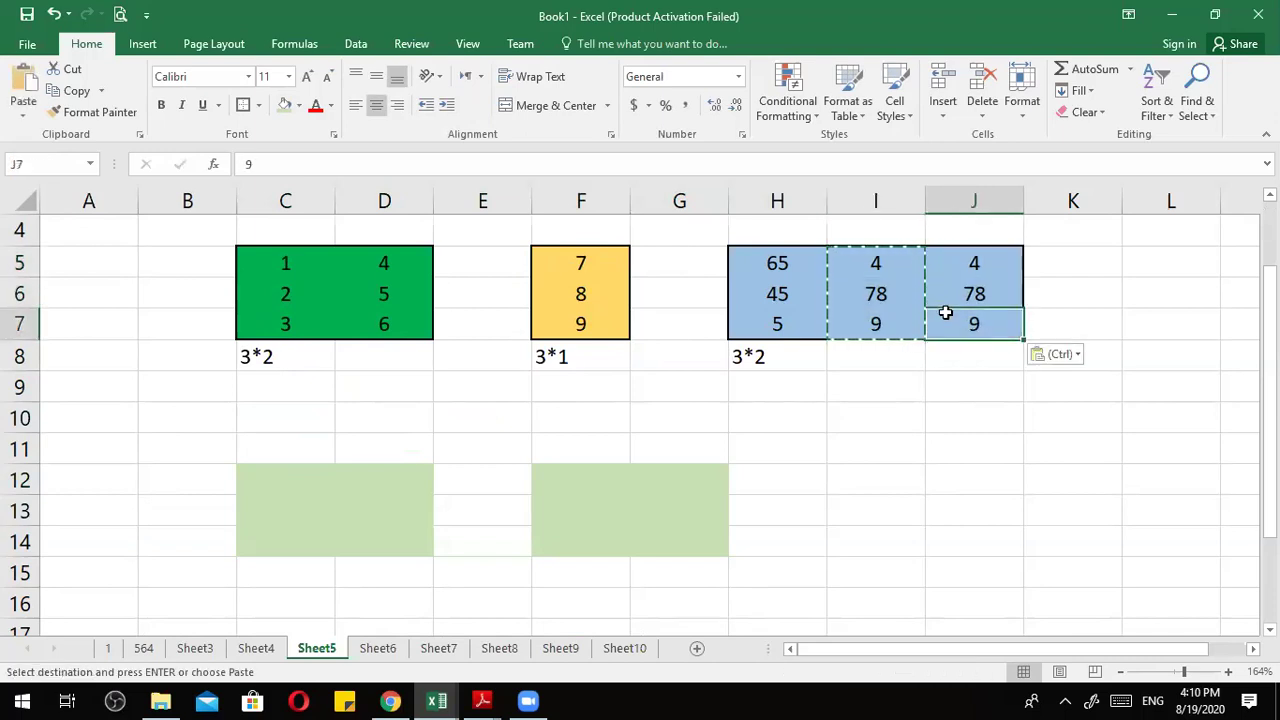
left_click(928, 391)
key("Escape")
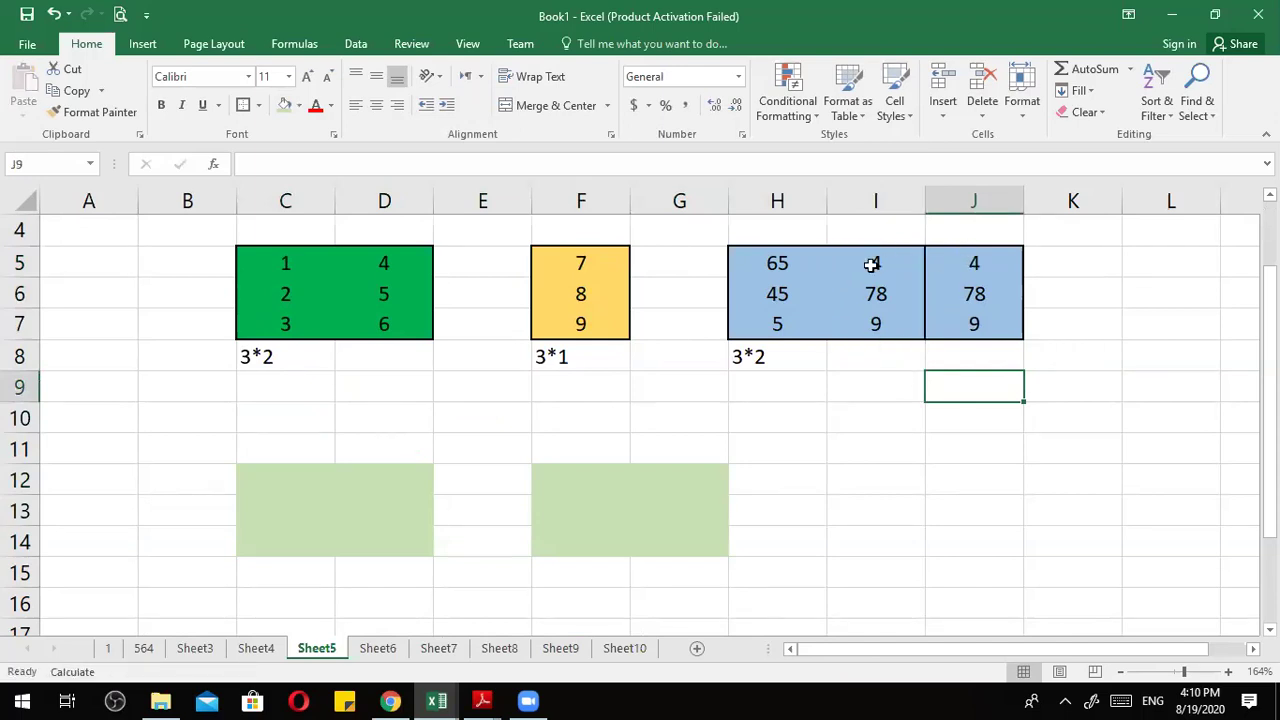
Remove all borders from the blue block H5:J7 and apply outside borders around the whole range.
left_click_drag(974, 259, 820, 311)
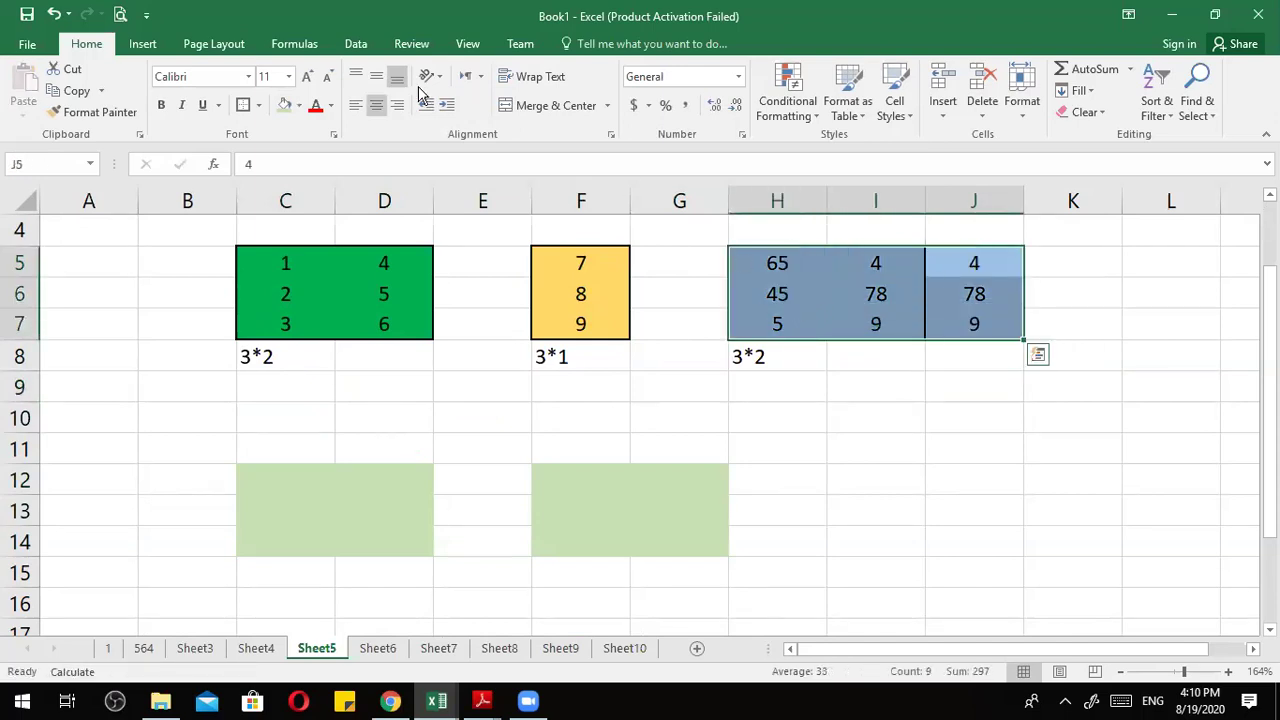
left_click(258, 108)
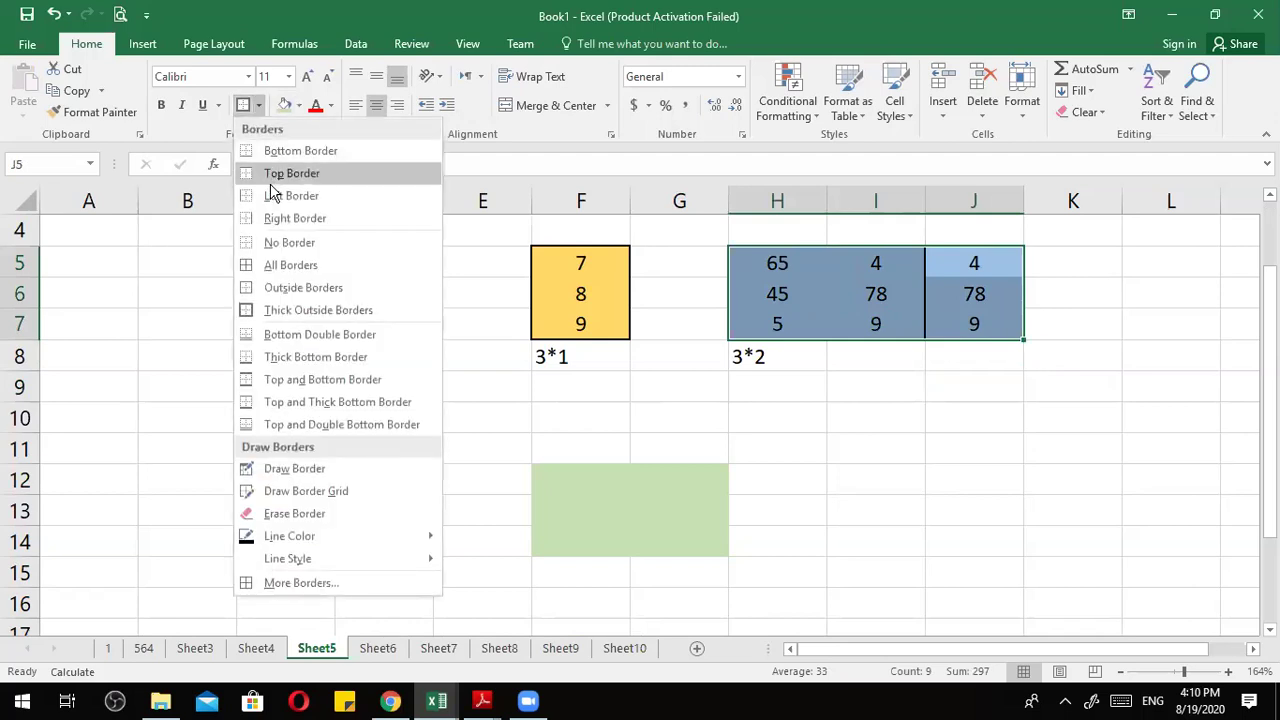
left_click(290, 242)
left_click(259, 106)
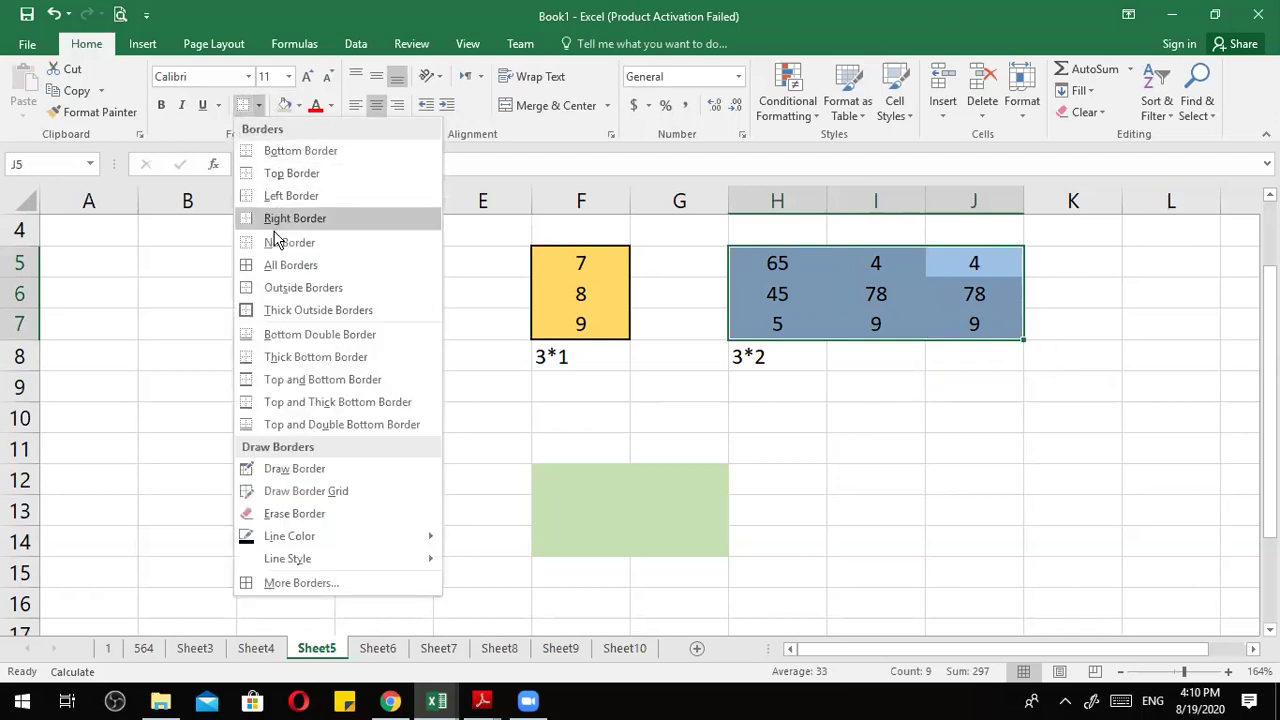
left_click(303, 287)
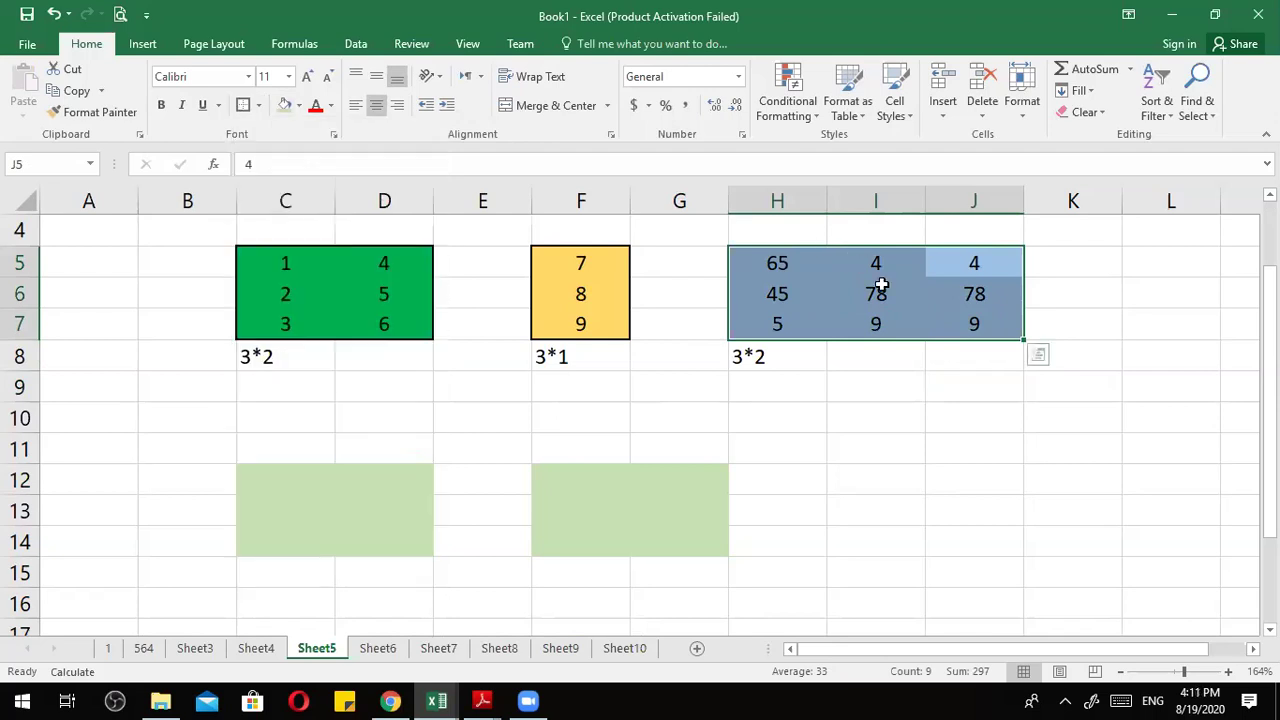
left_click_drag(875, 323, 970, 365)
left_click(970, 365)
Enter 98 in J6 and 12 in J5 of the blue block's new column.
left_click(977, 292)
type("98")
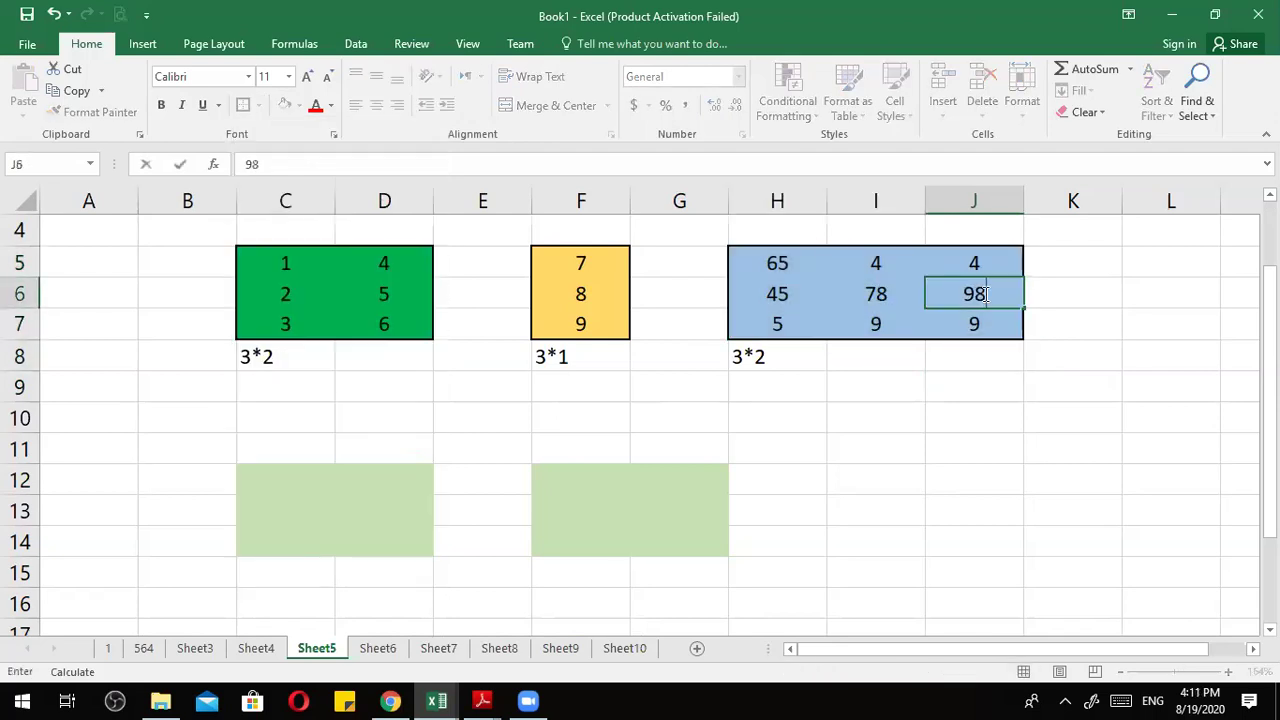
left_click(970, 266)
type("12")
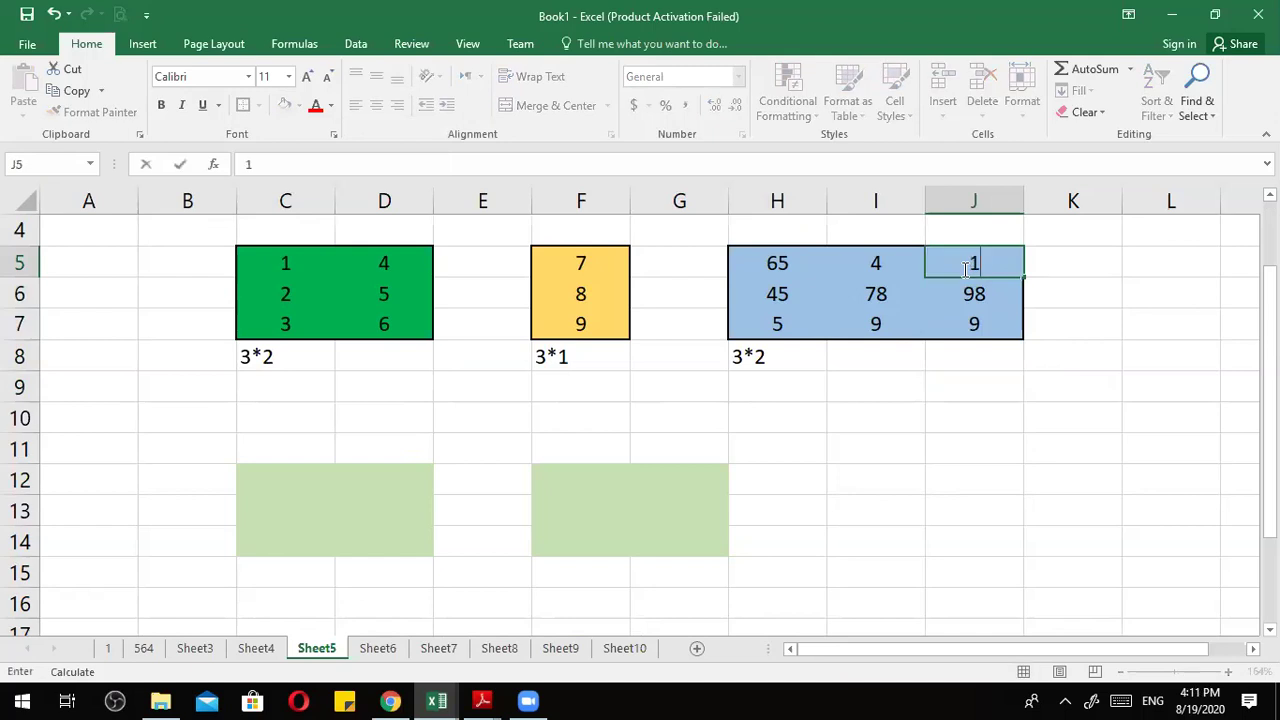
left_click(909, 484)
Clear the size label under the blue block in H8:J8 and enter 3*3 in I8.
left_click_drag(745, 355, 940, 357)
key("Delete")
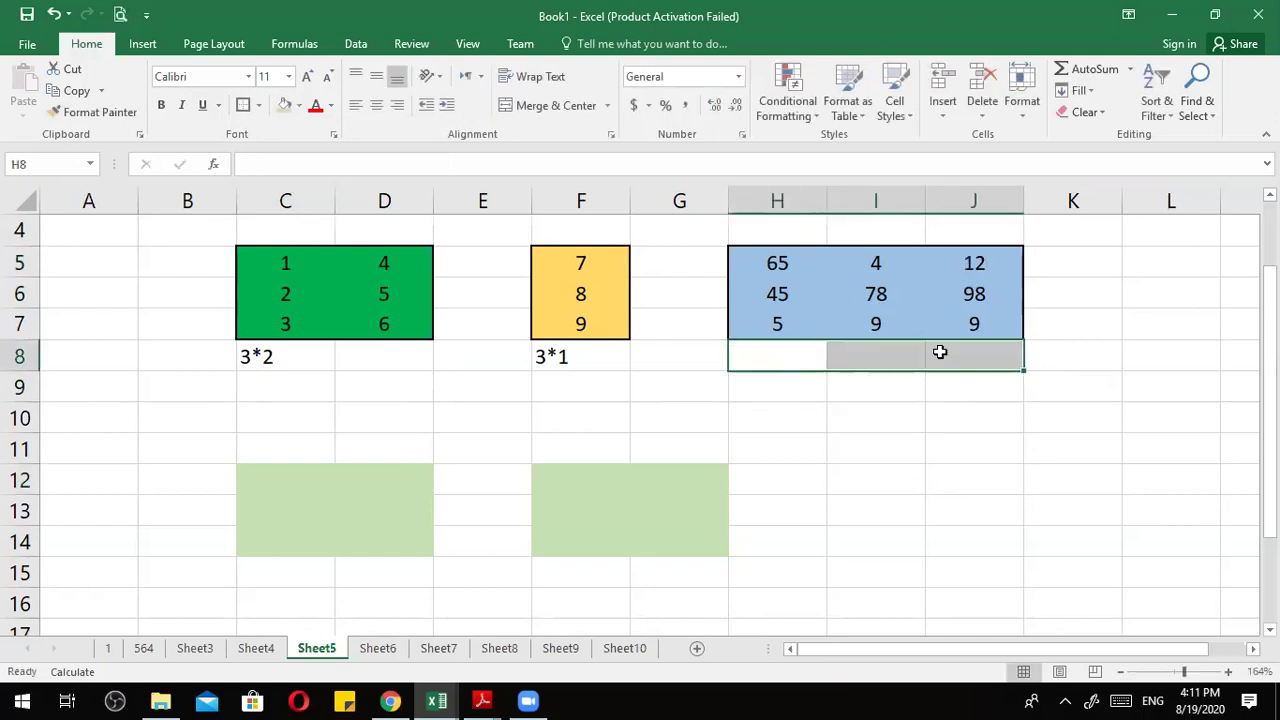
left_click(877, 363)
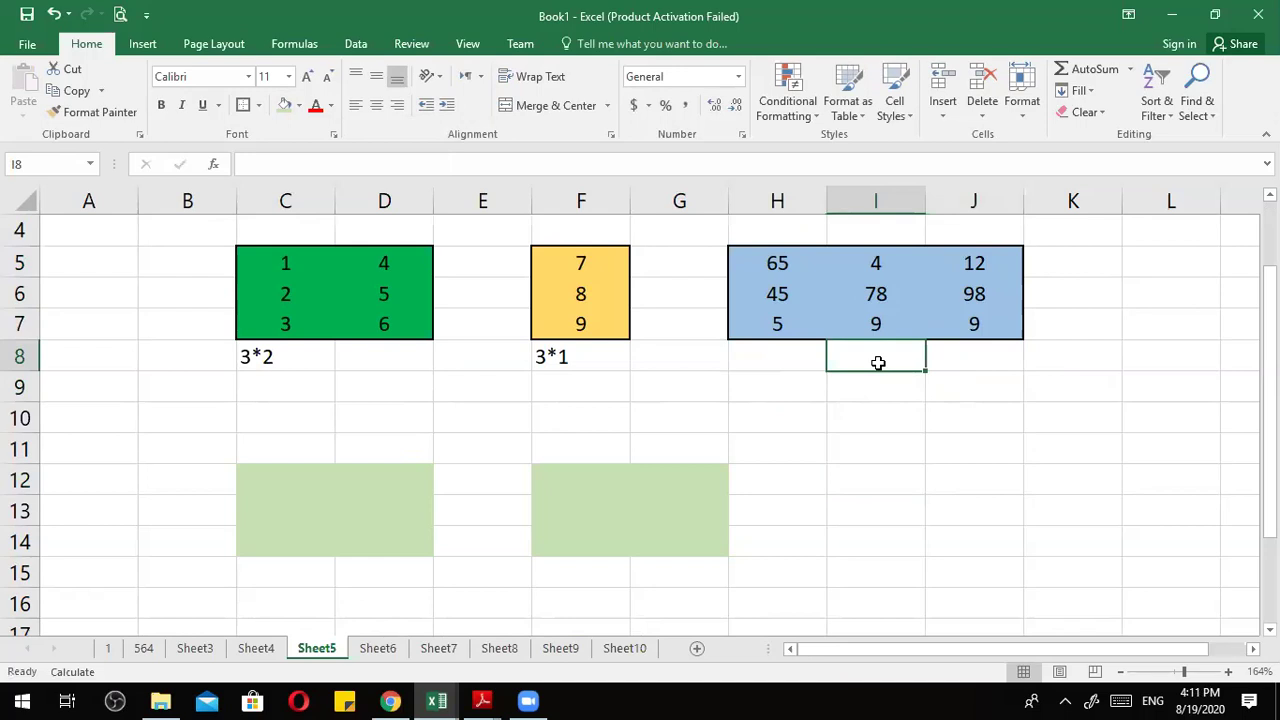
type("3*3")
left_click(808, 606)
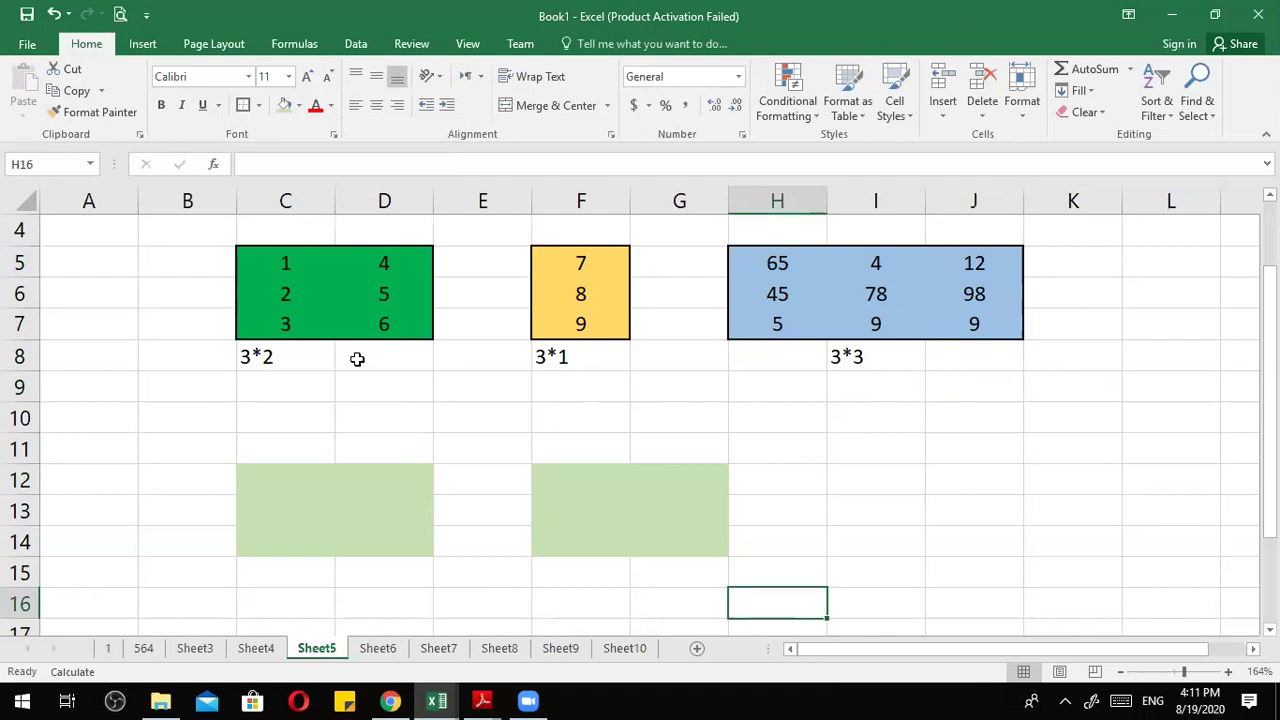
Examine the green block's first column C5:C7 and the blue block's first row H5:J5 for matrix multiplication.
left_click_drag(277, 262, 279, 325)
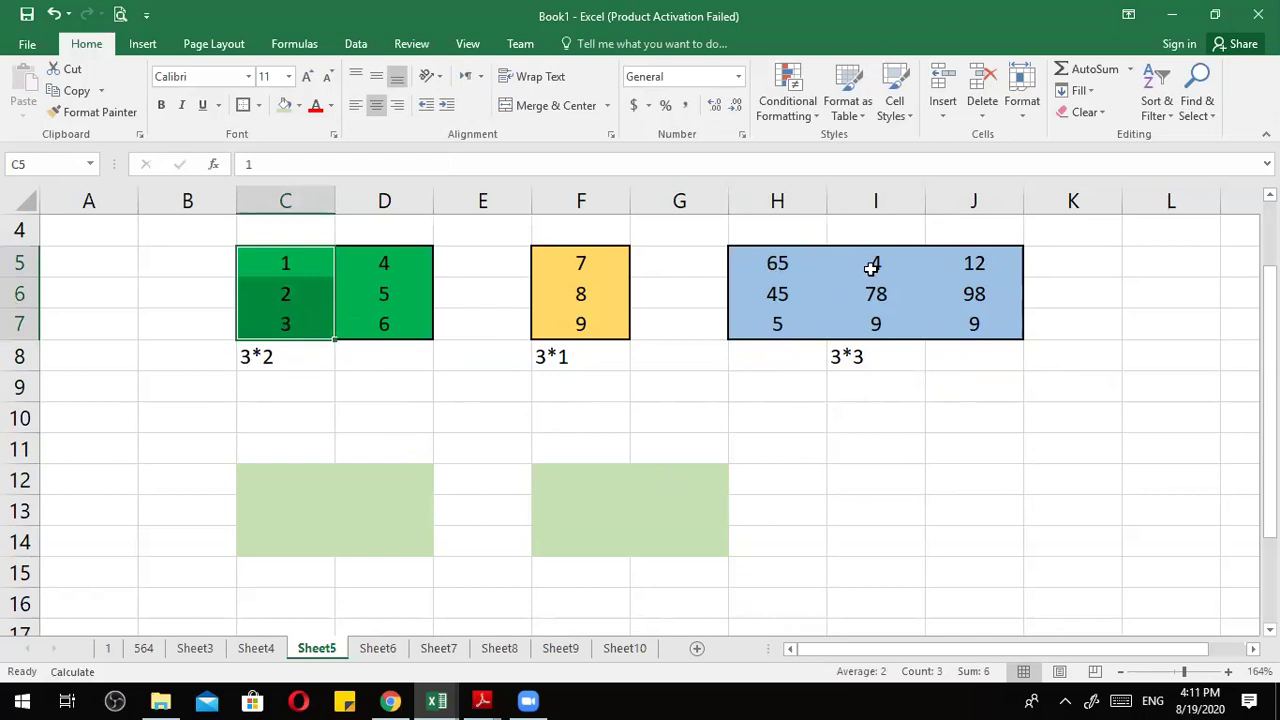
left_click_drag(800, 264, 966, 263)
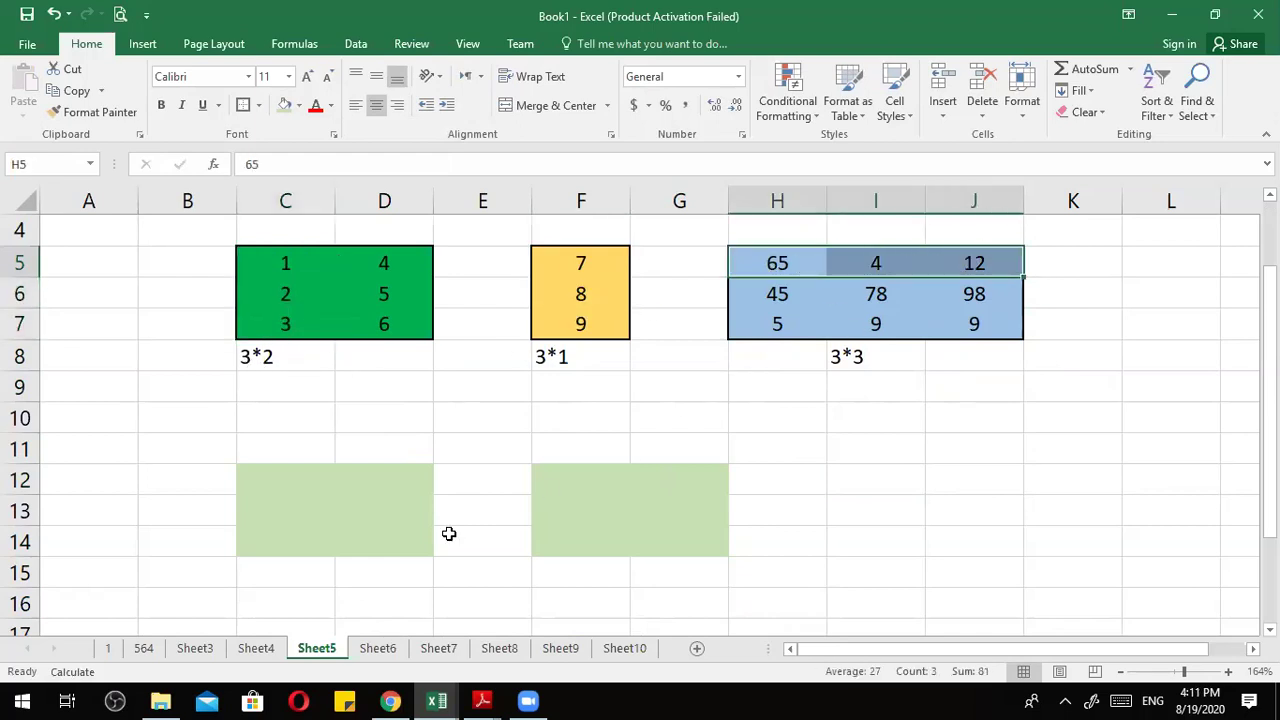
left_click(338, 481)
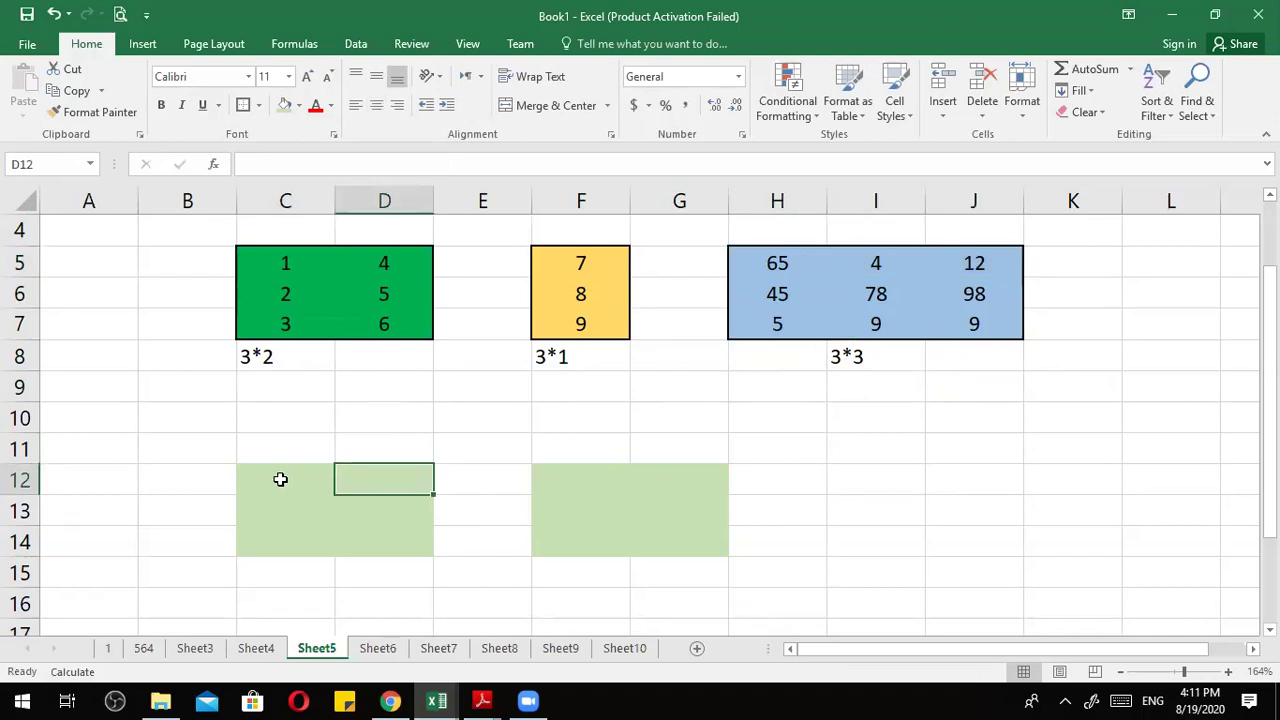
left_click(270, 355)
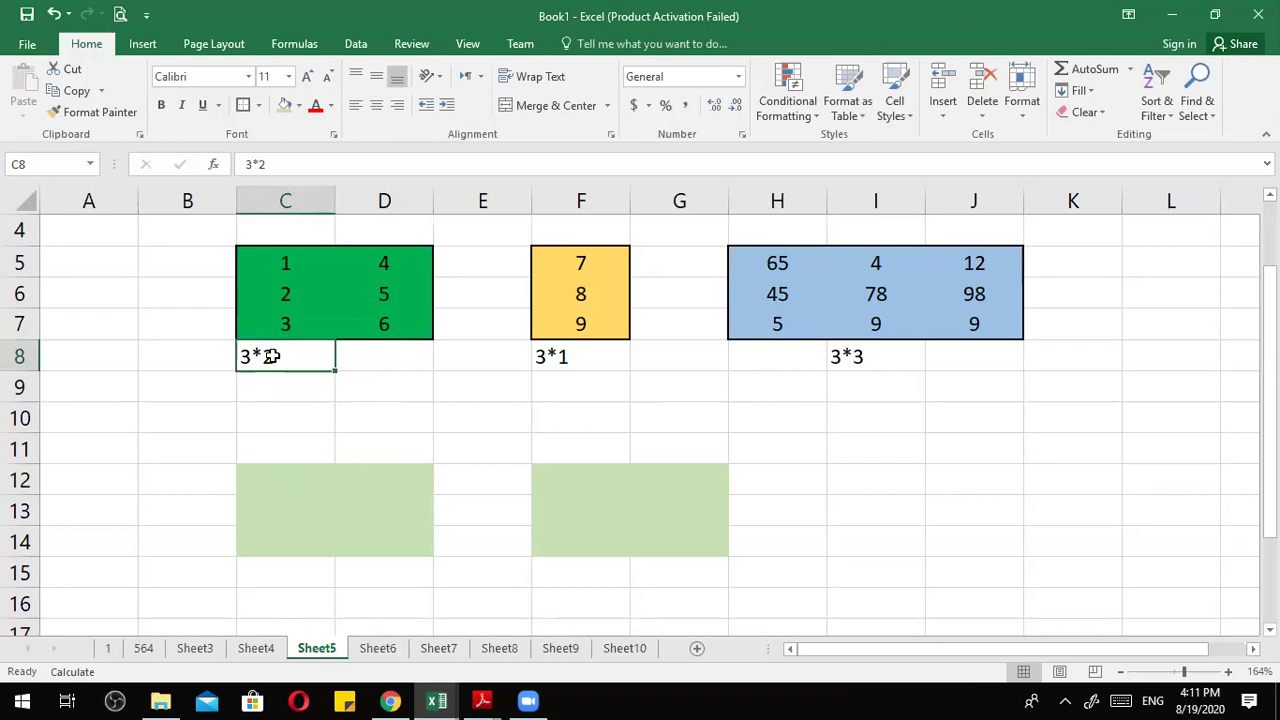
double_click(242, 352)
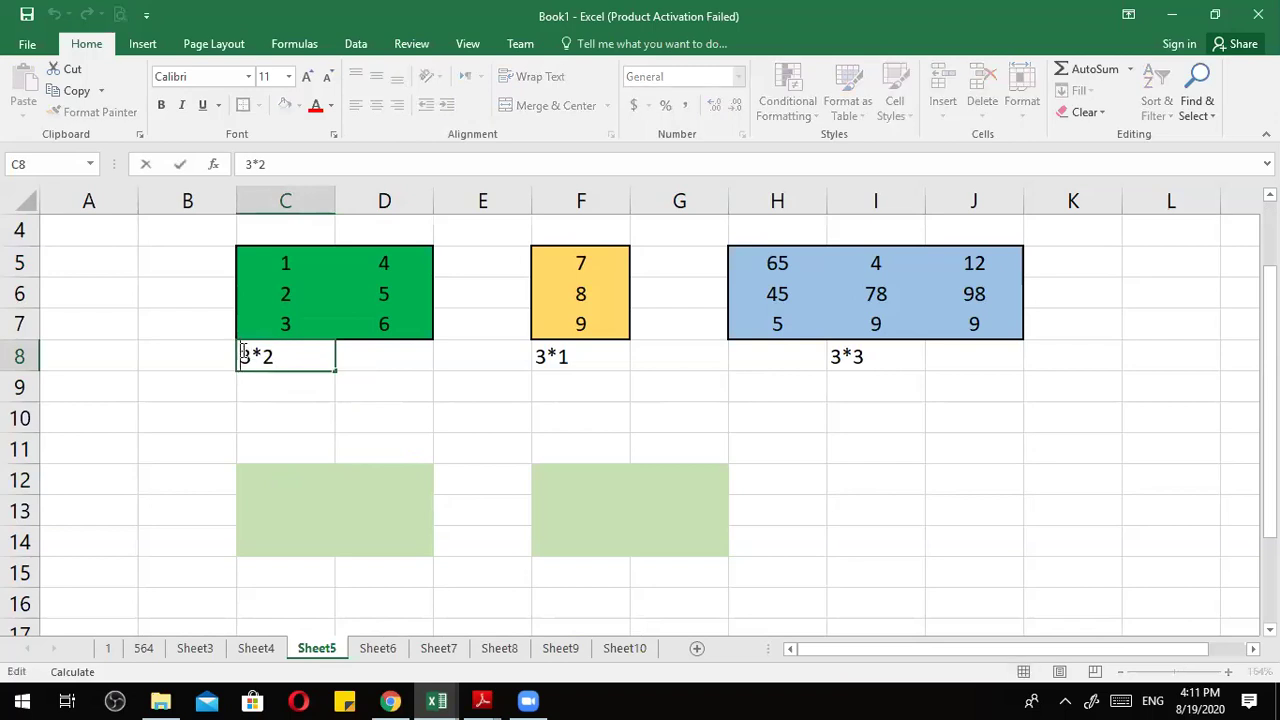
left_click_drag(248, 355, 240, 355)
left_click(315, 105)
key("Escape")
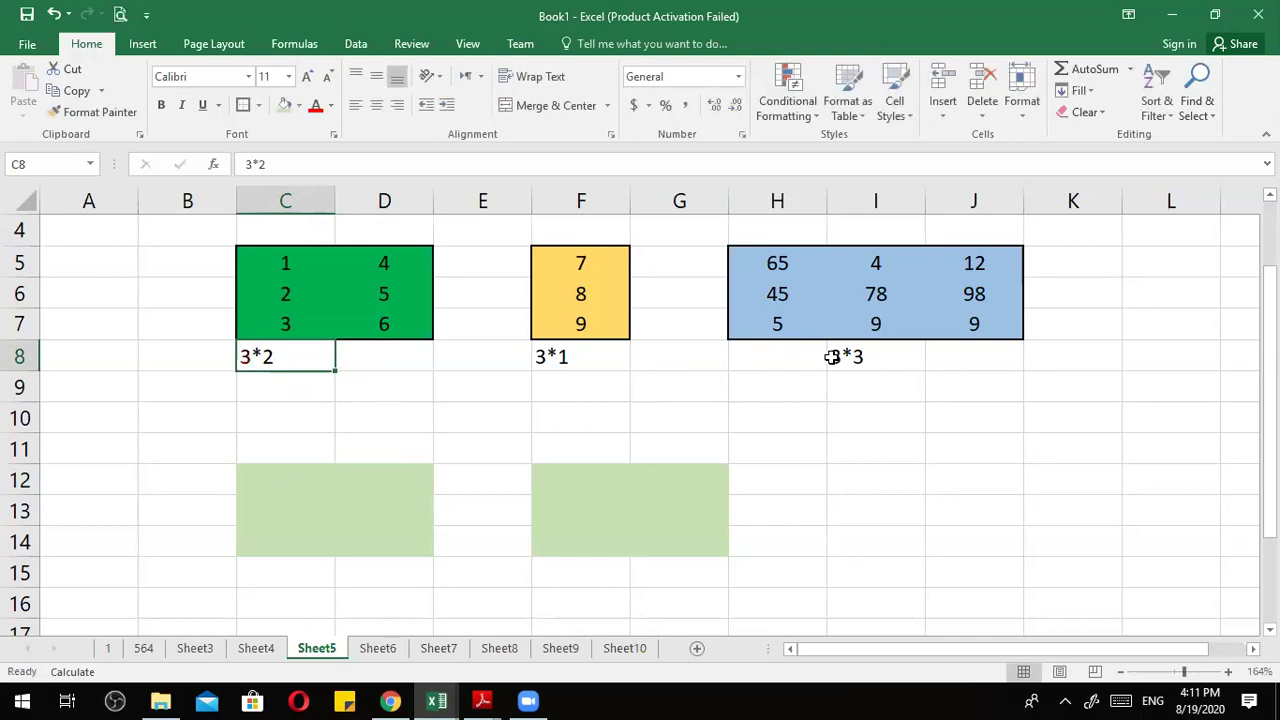
Colour the row count 3 in the green block's size label in C8 red.
double_click(246, 354)
double_click(246, 354)
left_click(315, 104)
key("Return")
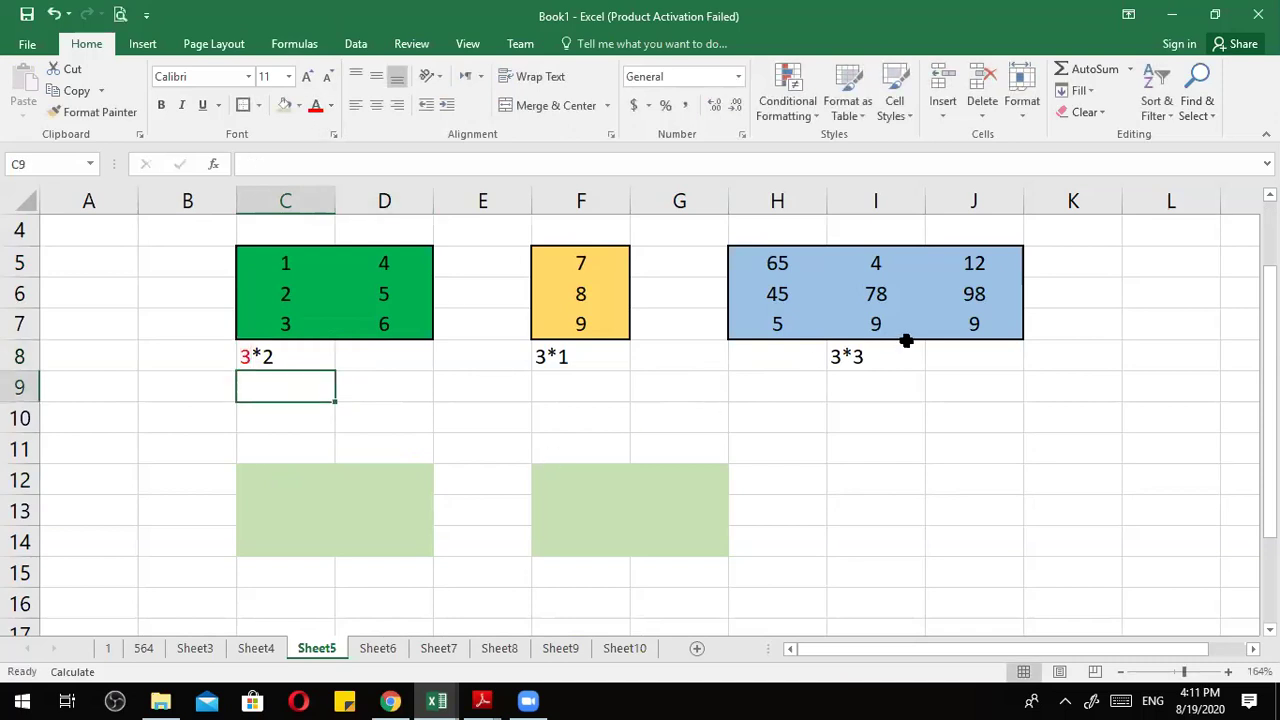
Colour the column count, the last 3, of the blue block's size label in I8 red.
double_click(843, 355)
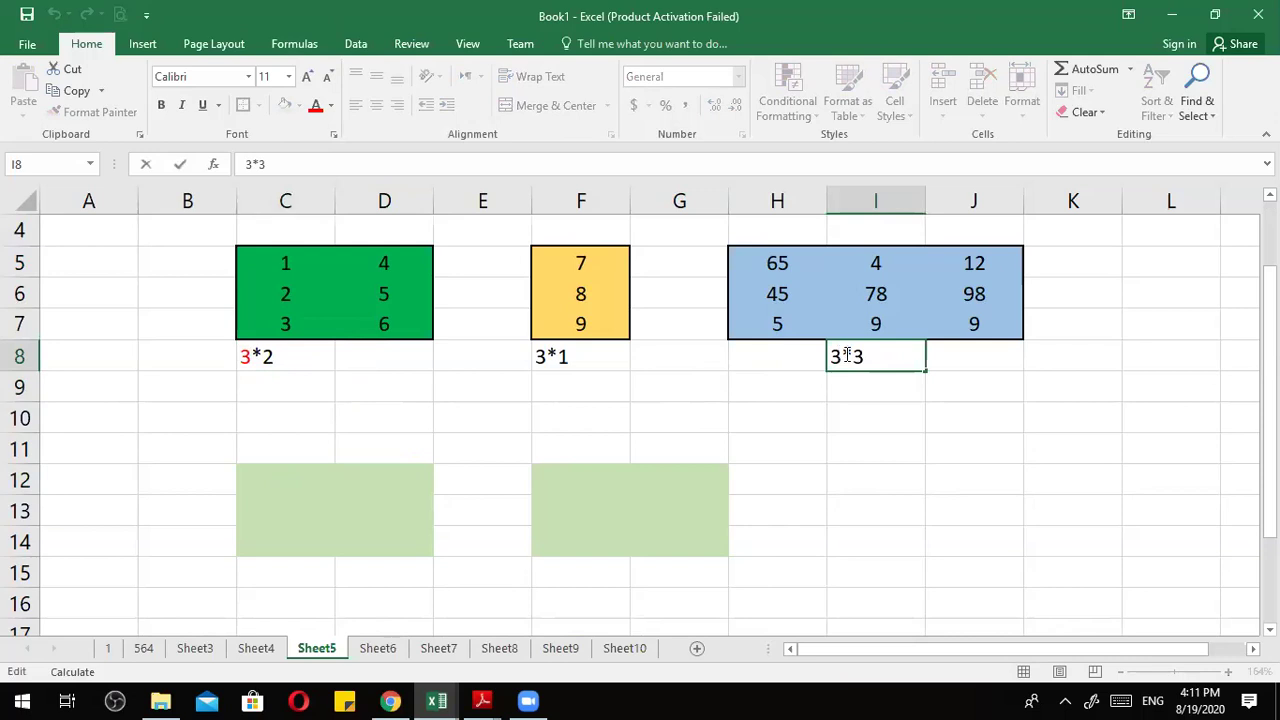
left_click_drag(857, 357, 866, 357)
left_click(315, 104)
left_click(740, 456)
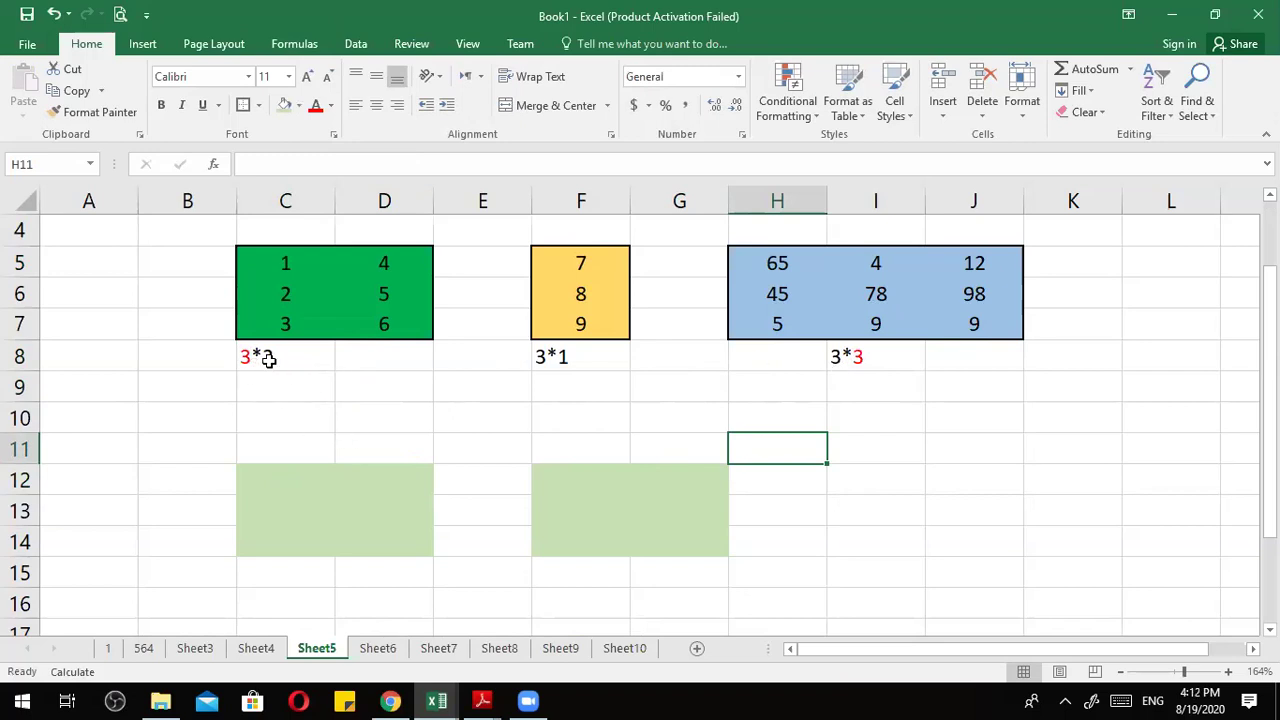
Enter the array formula =MMULT(C5:D7,H5:J7) across the light green range C12:D14.
left_click_drag(303, 466, 381, 548)
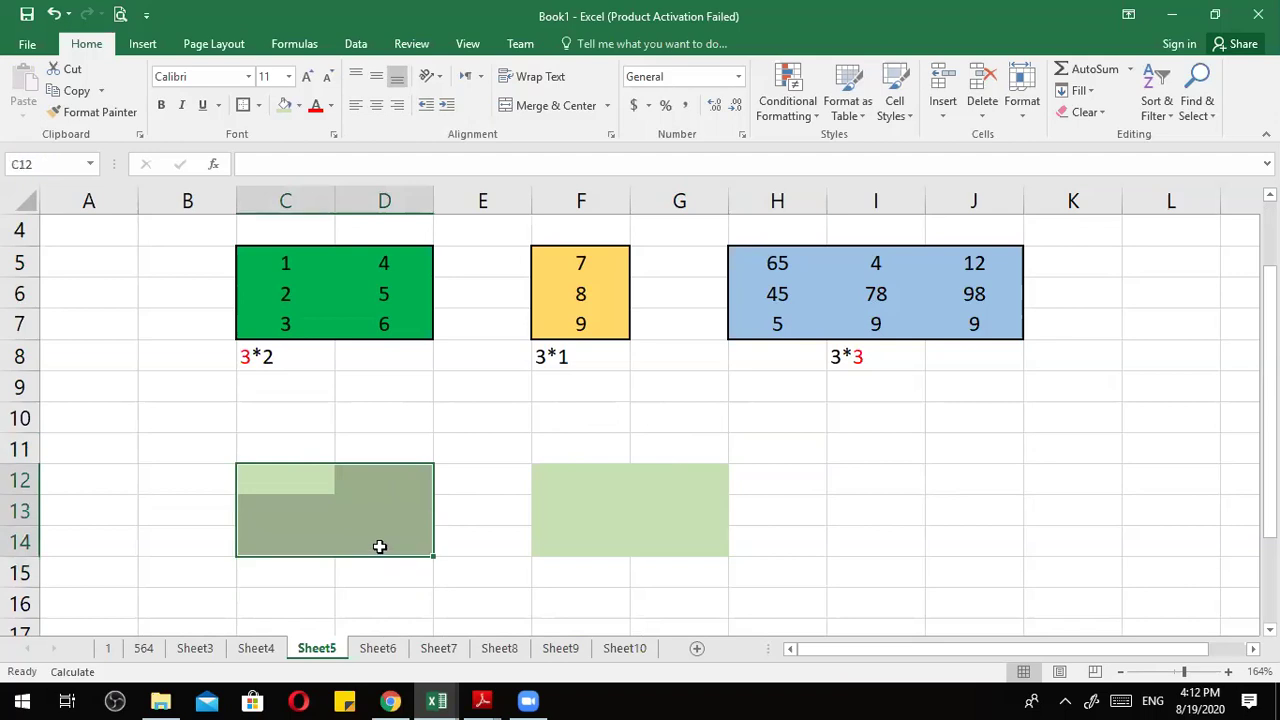
left_click(303, 483)
left_click_drag(305, 487, 383, 540)
type("=mm")
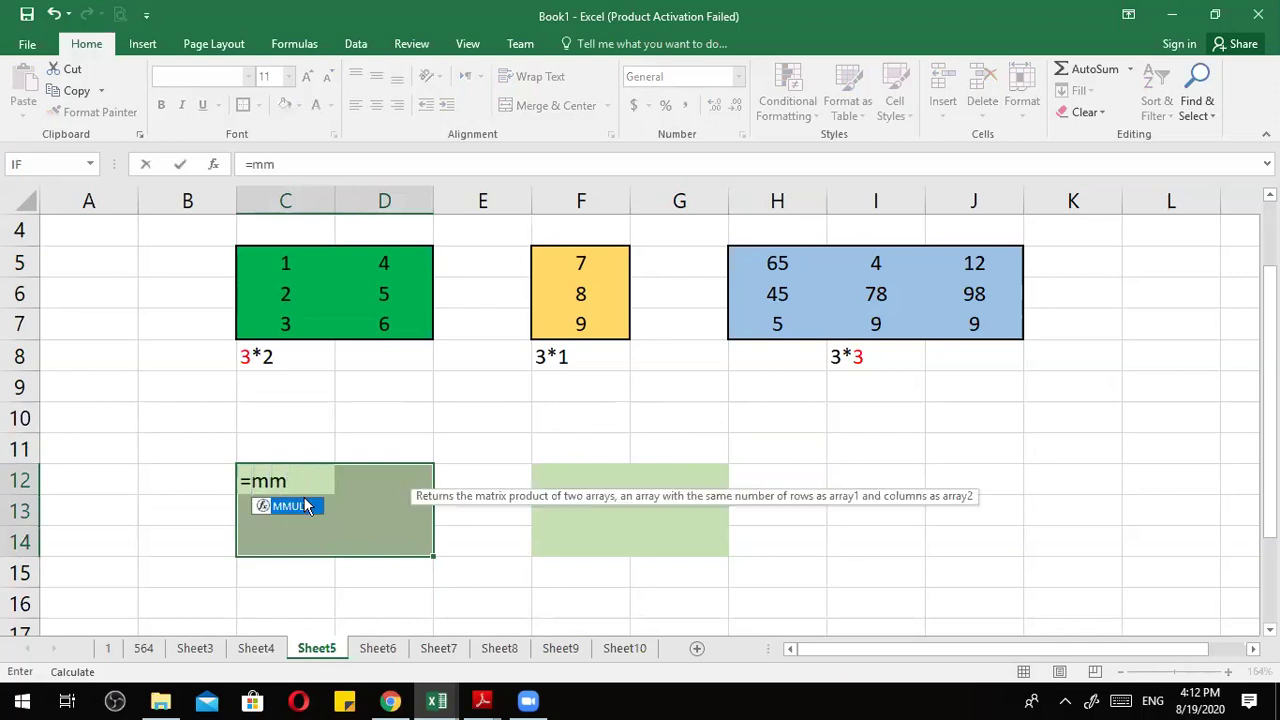
double_click(300, 505)
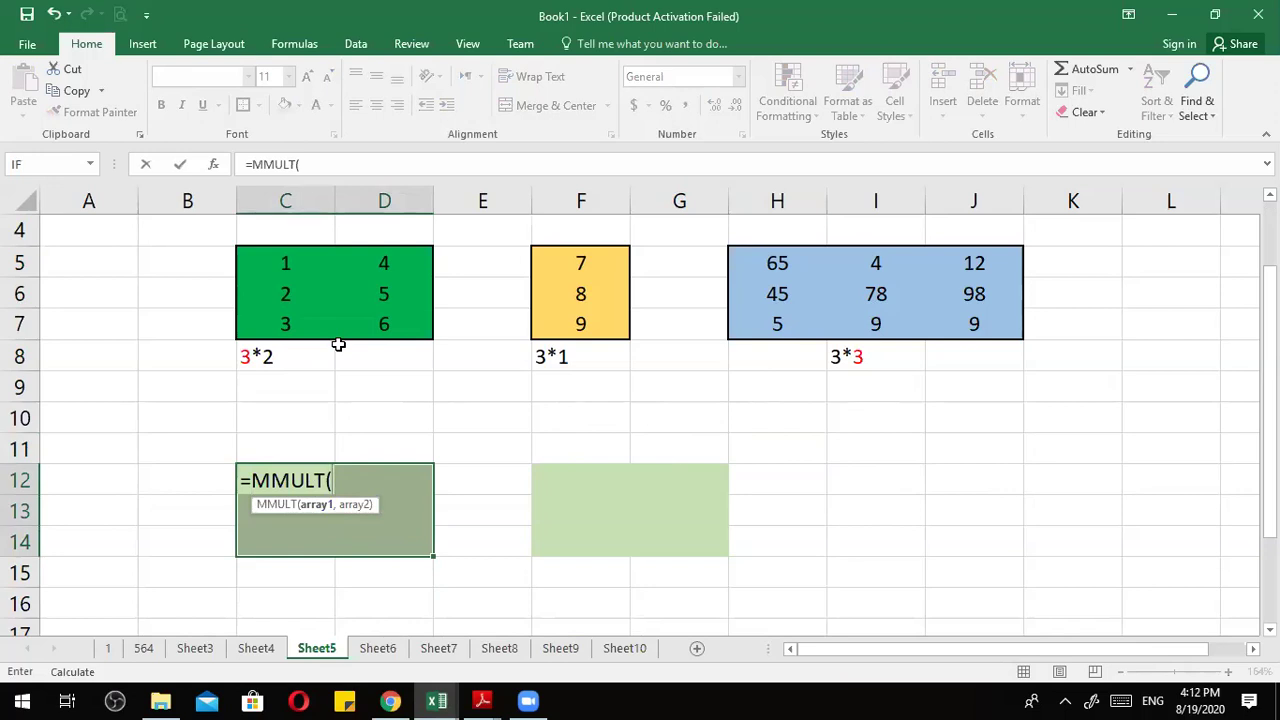
left_click_drag(286, 268, 382, 323)
type(",")
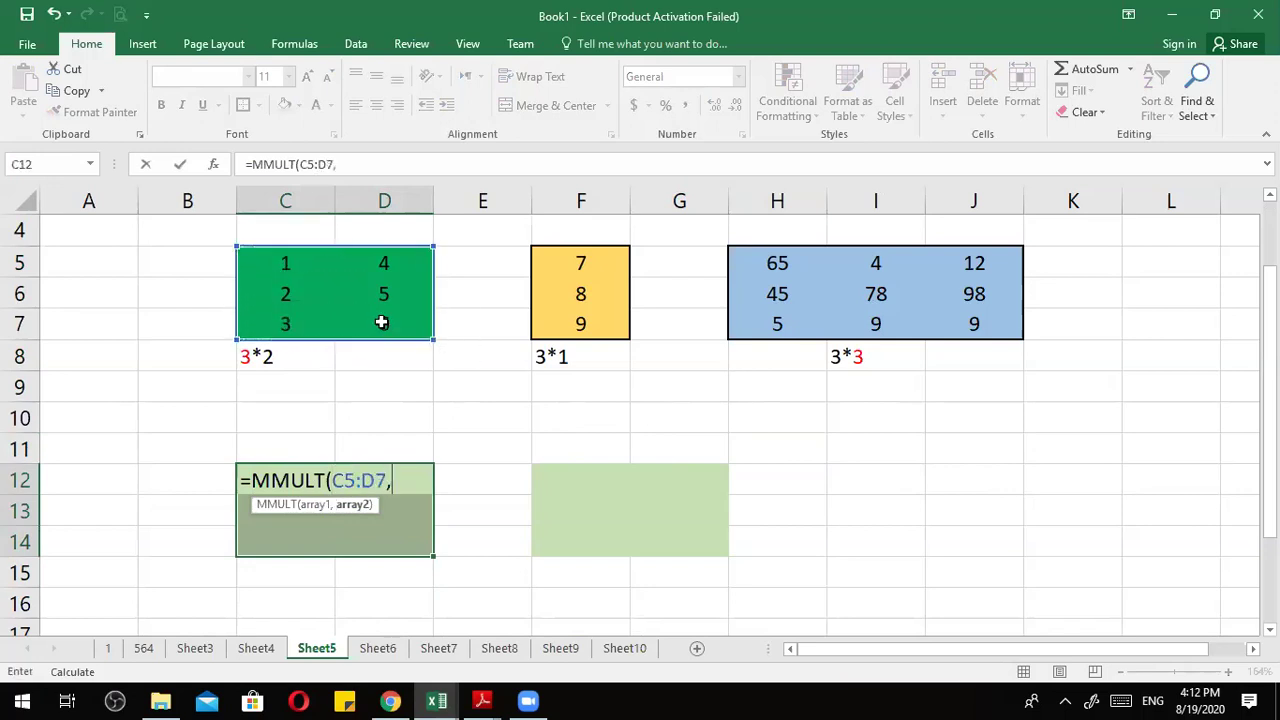
left_click_drag(773, 260, 978, 323)
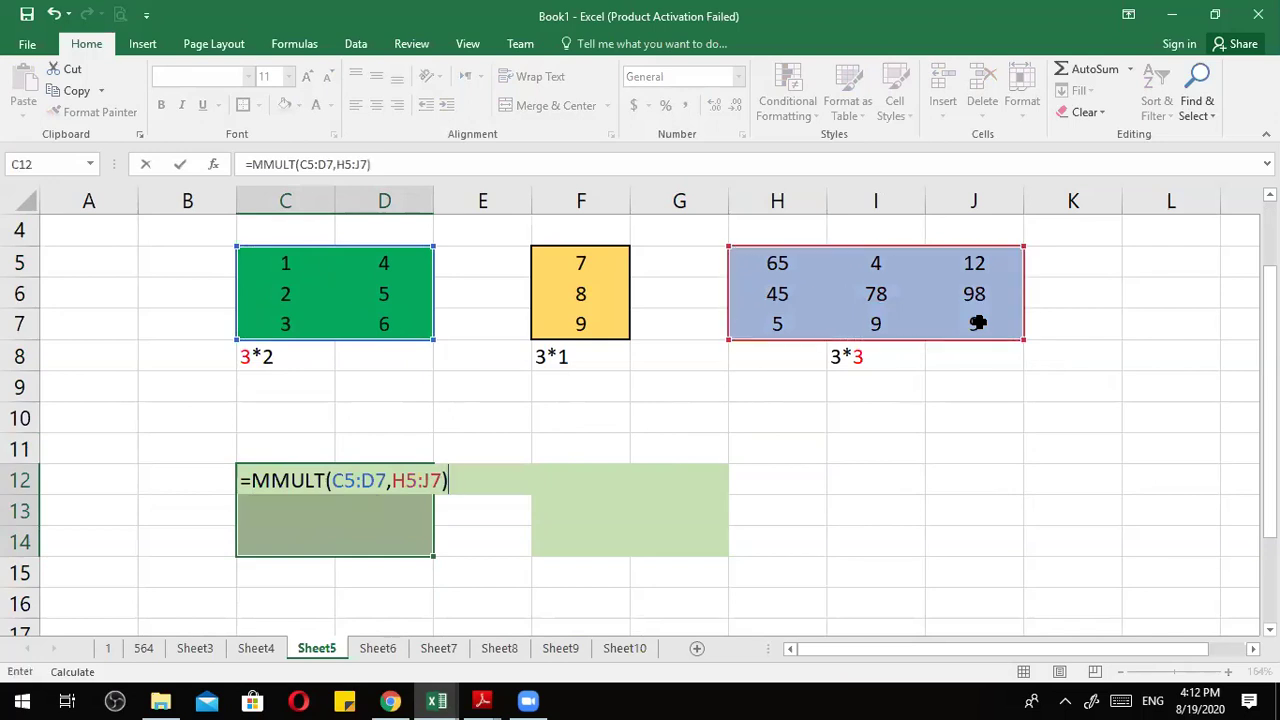
key("ctrl+shift+Return")
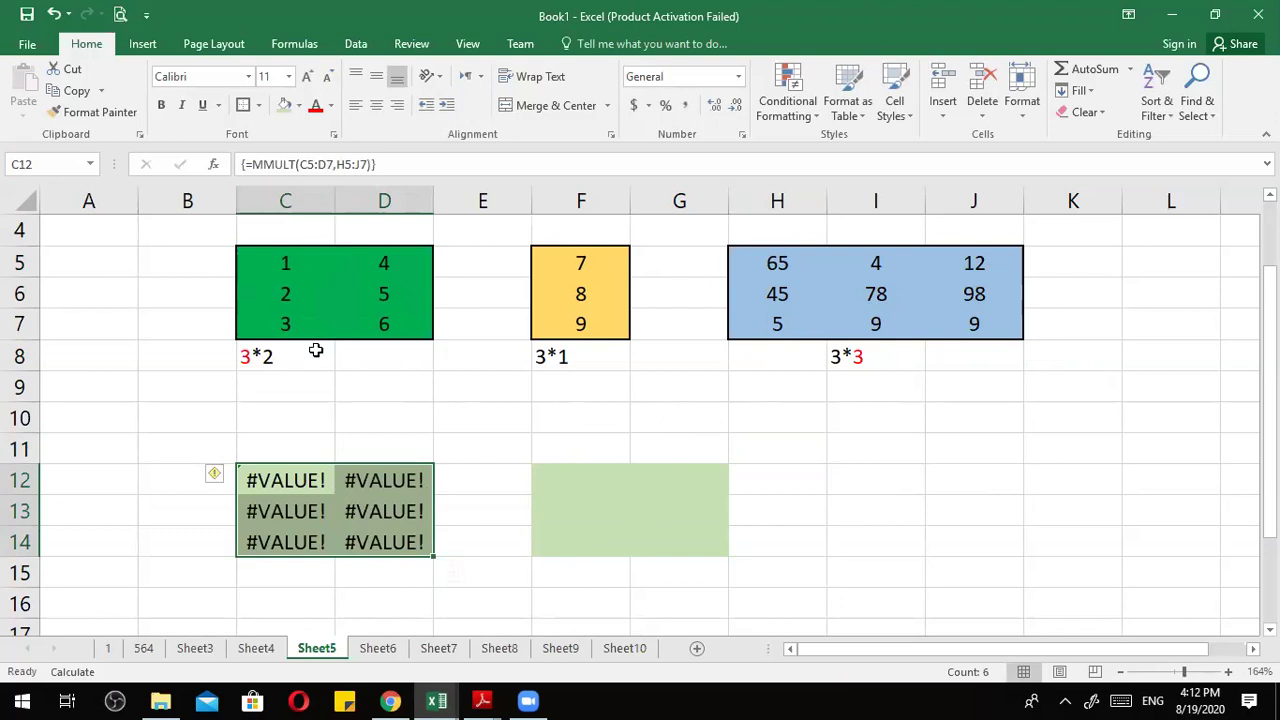
Reset the font colour of the 3 in the C8 size label to Automatic.
left_click(281, 438)
left_click(263, 358)
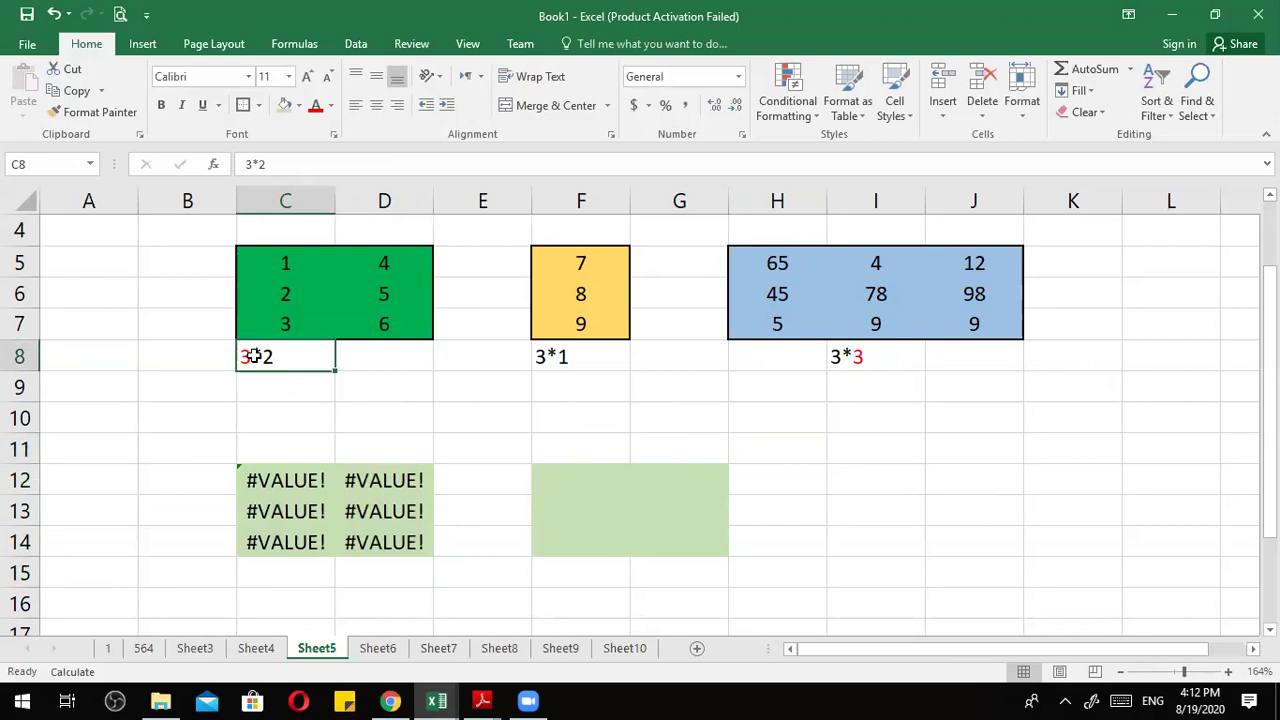
double_click(255, 357)
left_click_drag(255, 357, 244, 356)
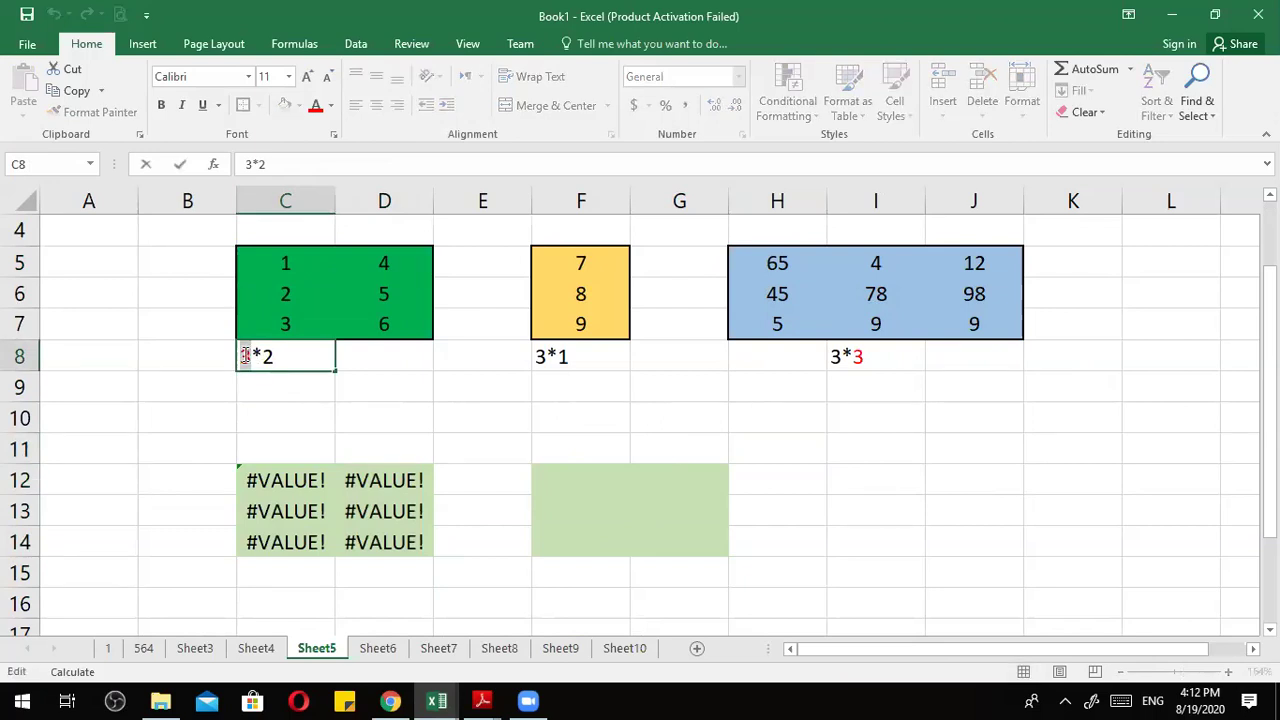
left_click(315, 105)
left_click(331, 107)
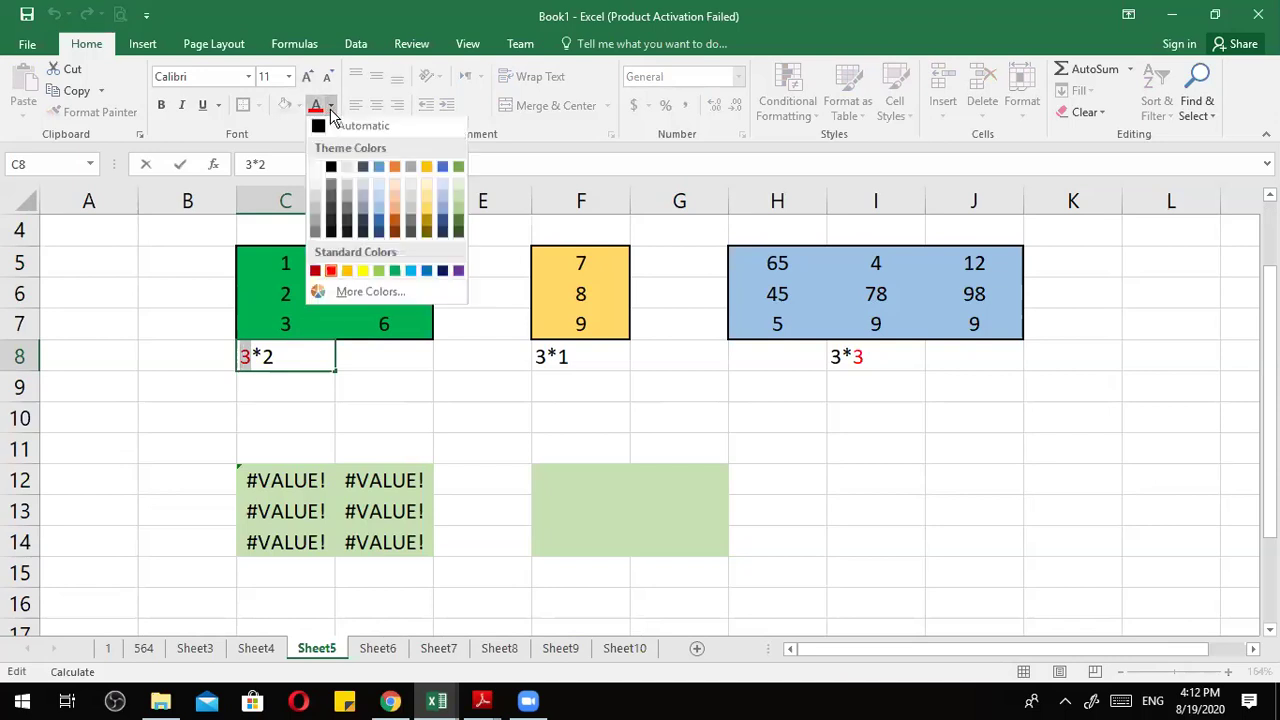
left_click(337, 128)
left_click(274, 356)
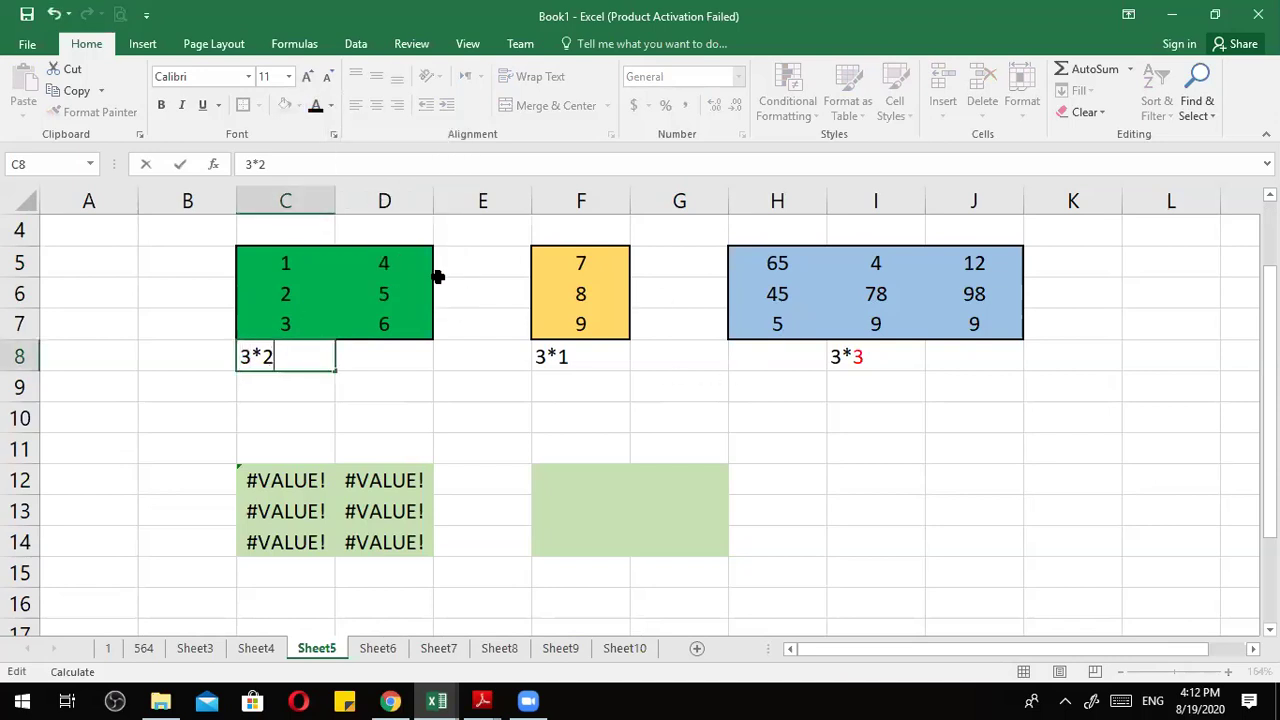
left_click(787, 263)
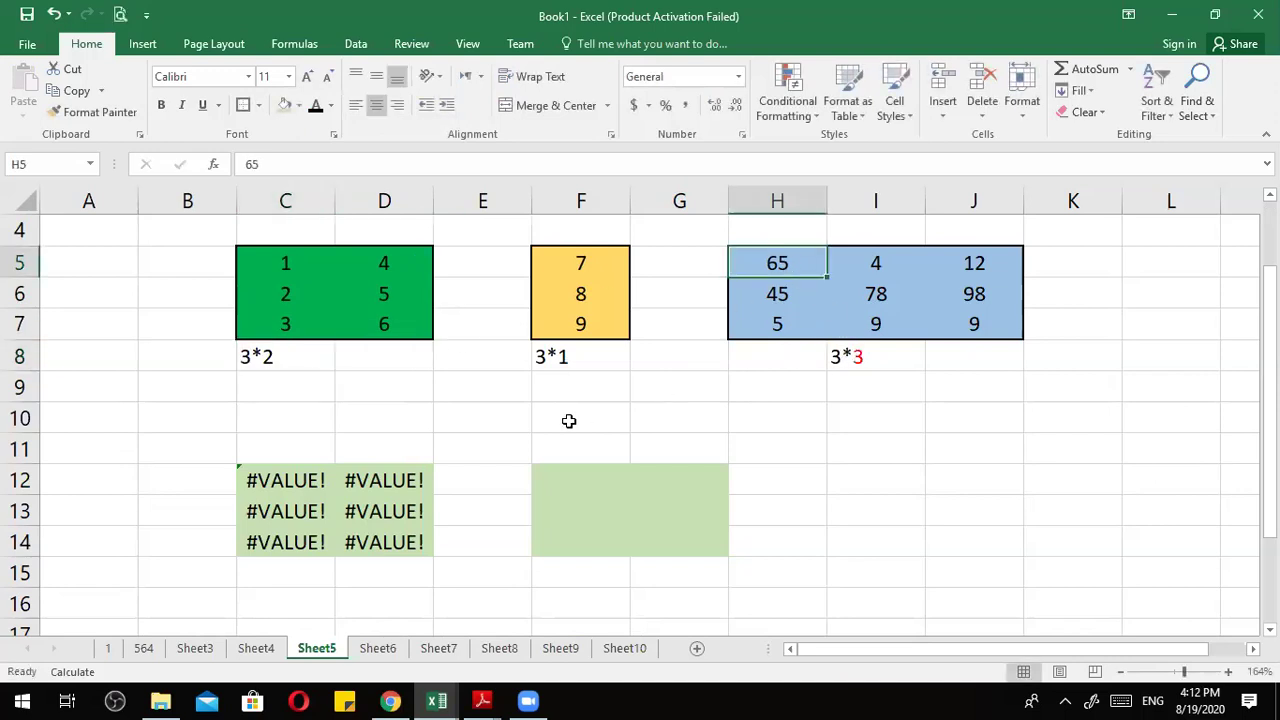
Move the green matrix together with its size label from C5:D8 to the range starting at L5.
left_click(305, 480)
left_click(384, 443)
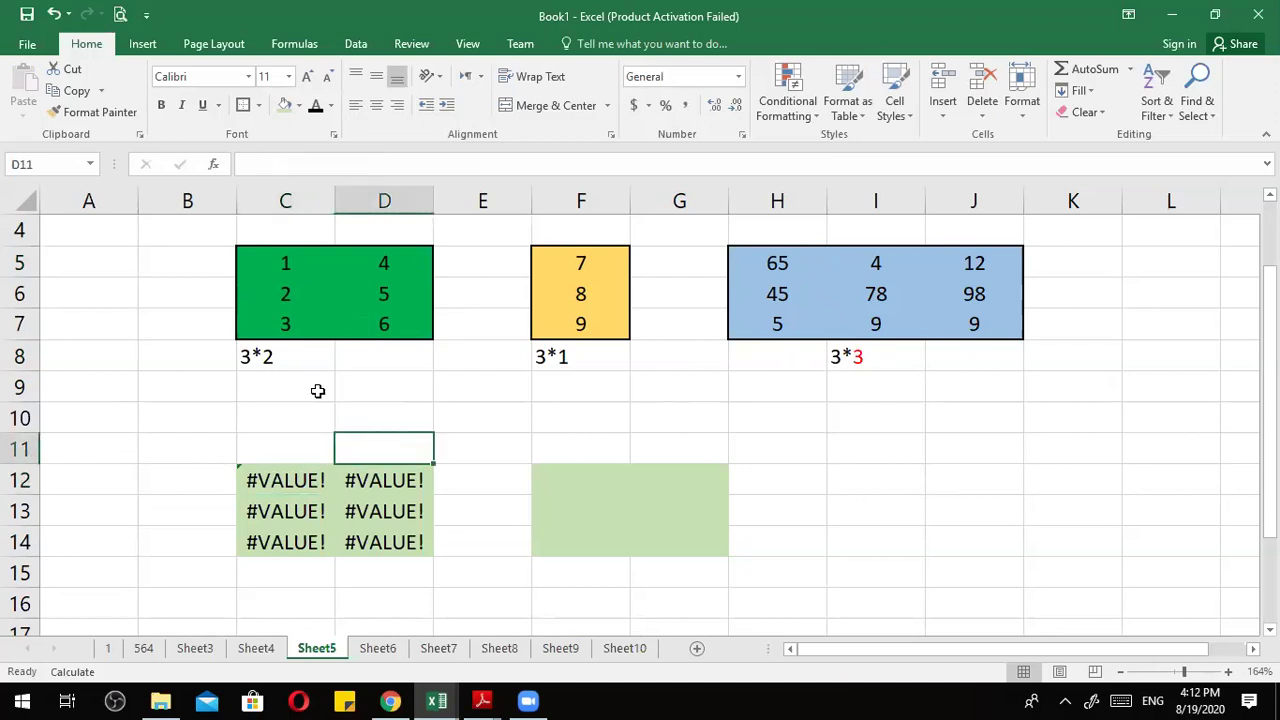
left_click(849, 353)
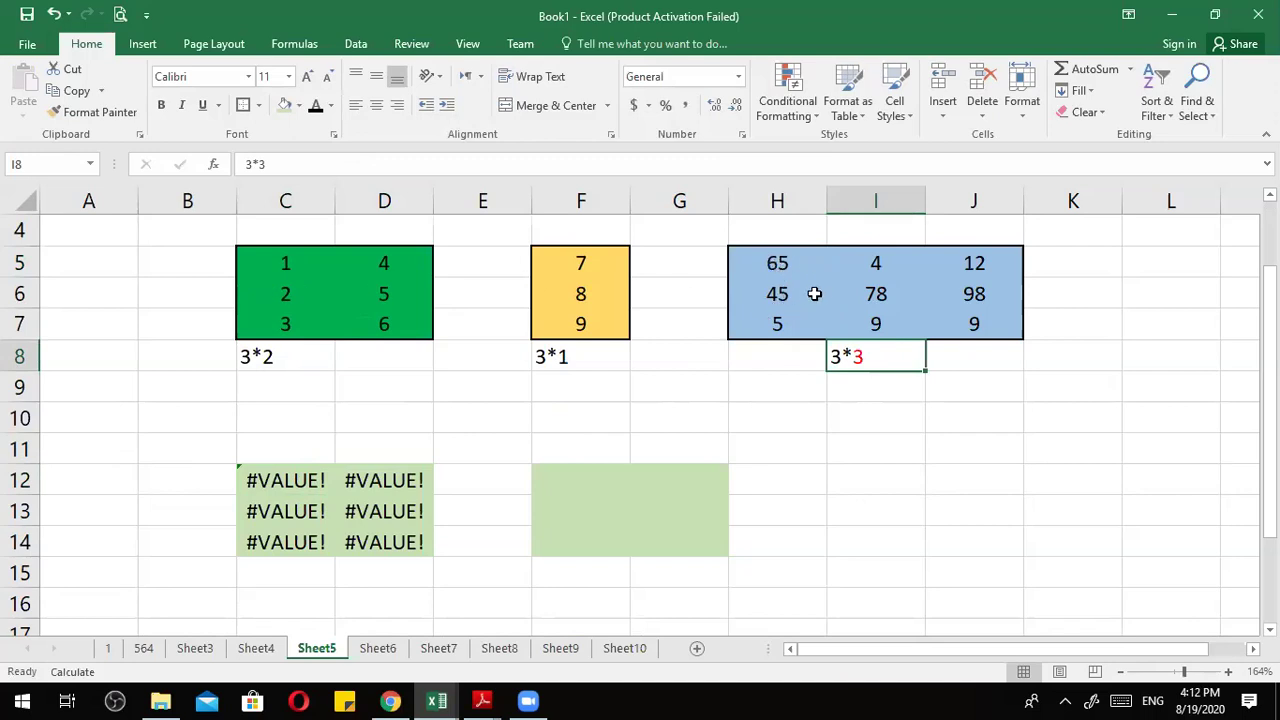
left_click_drag(257, 262, 382, 358)
key("ctrl+c")
scroll(514, 357, "right", 3)
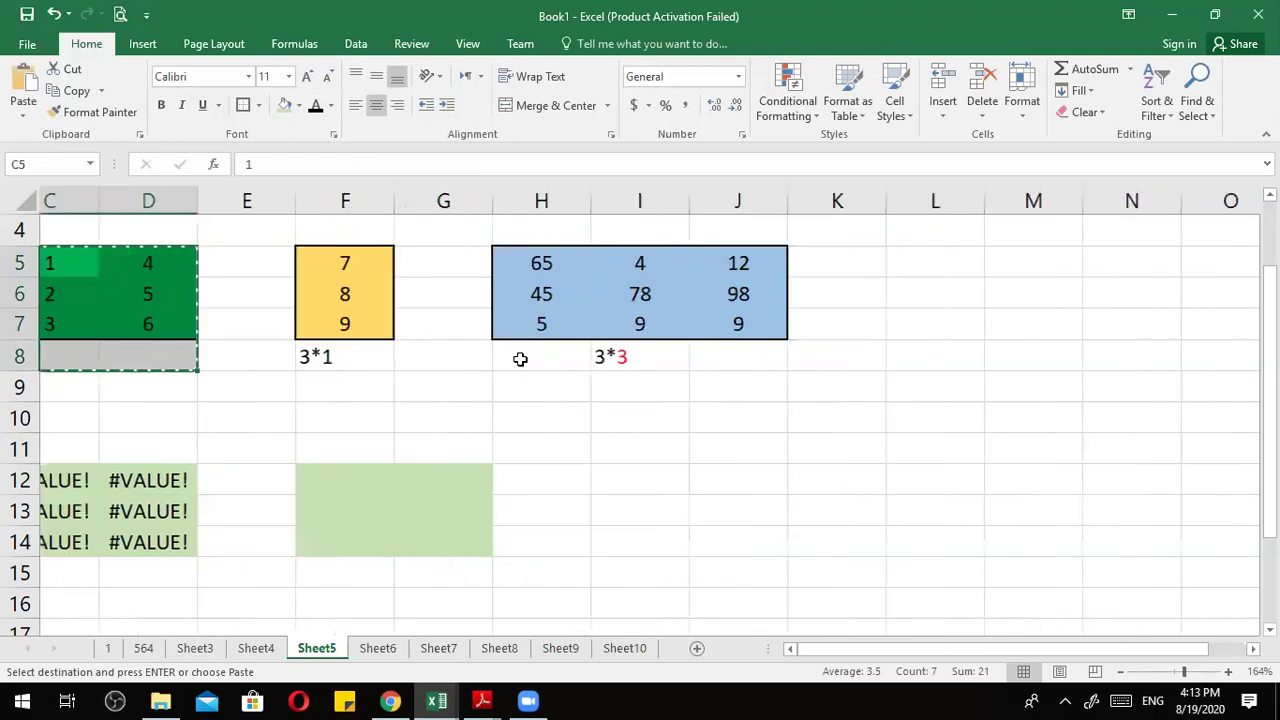
left_click(878, 267)
key("ctrl+v")
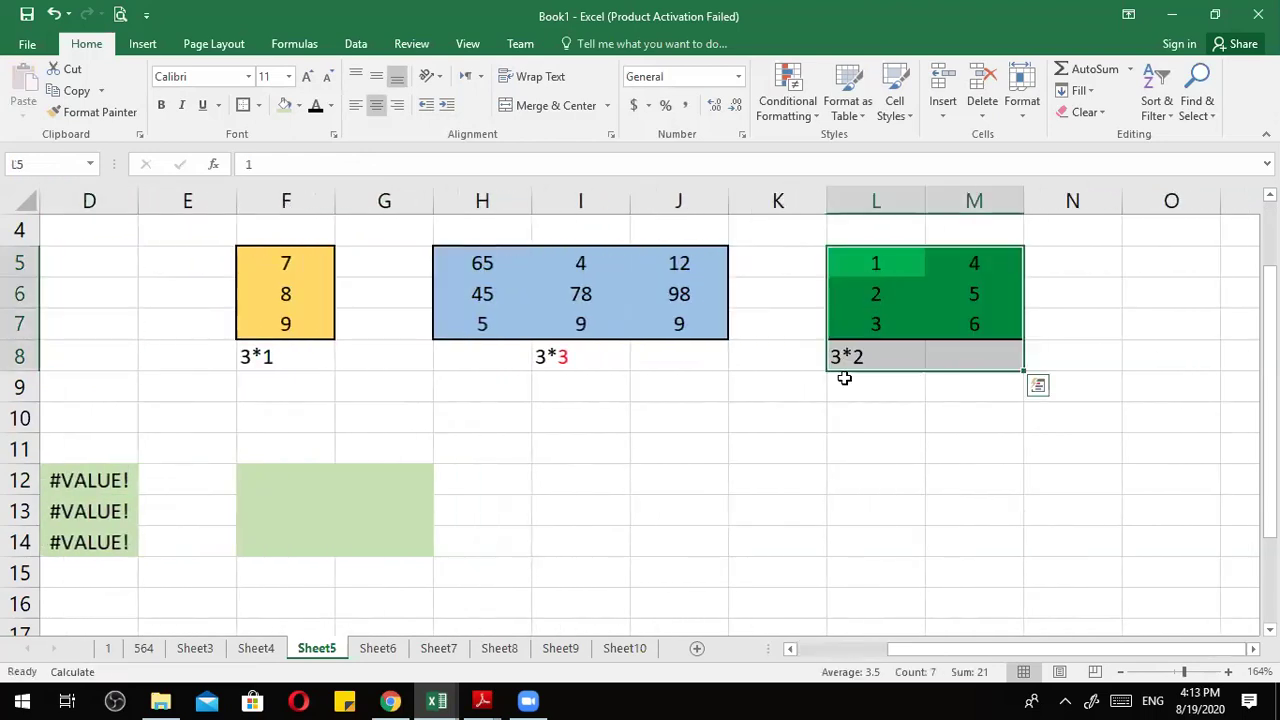
Colour the row count 3 in the moved green block's size label in L8 red.
left_click(778, 446)
left_click_drag(492, 249, 674, 326)
double_click(843, 356)
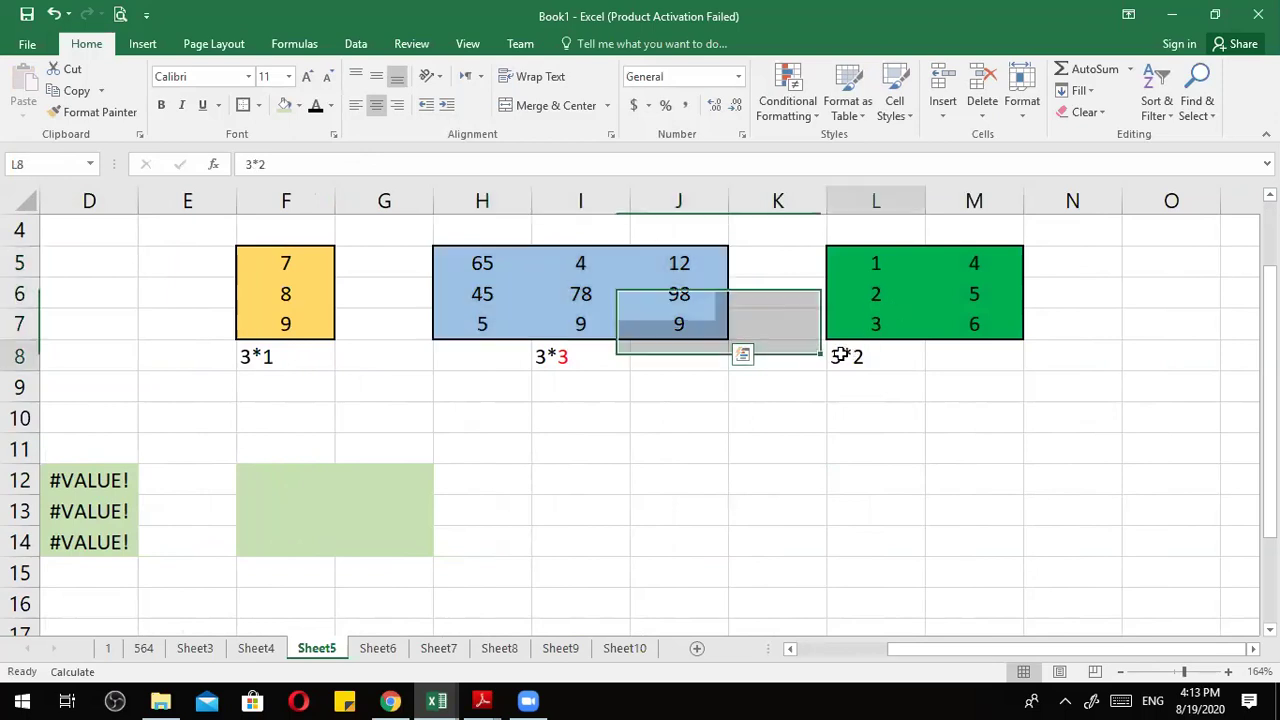
left_click_drag(840, 355, 830, 356)
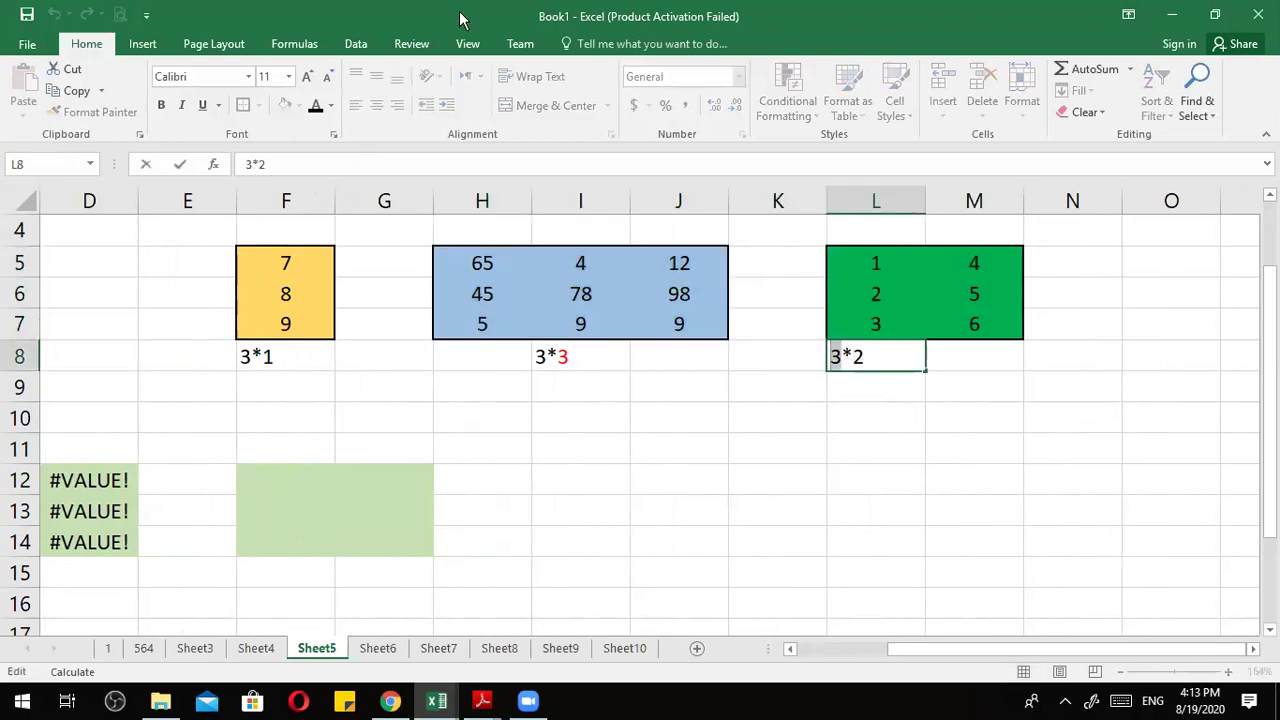
left_click(332, 106)
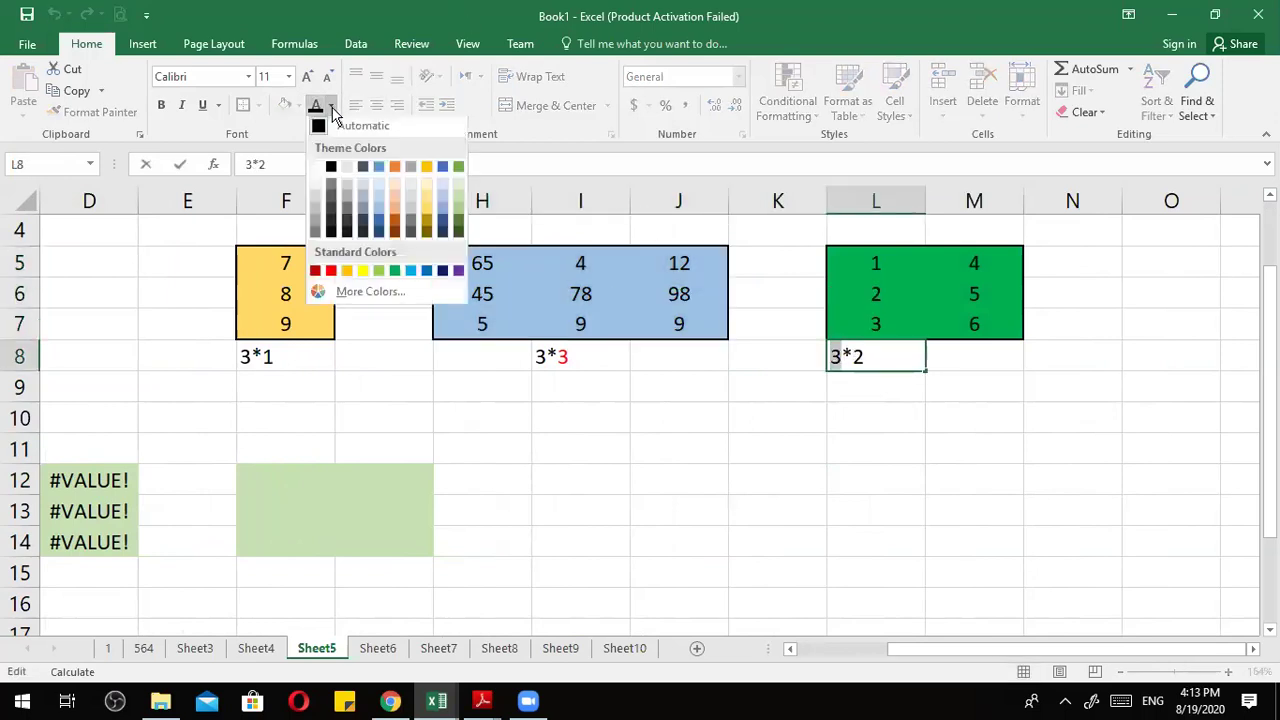
left_click(331, 270)
key("Return")
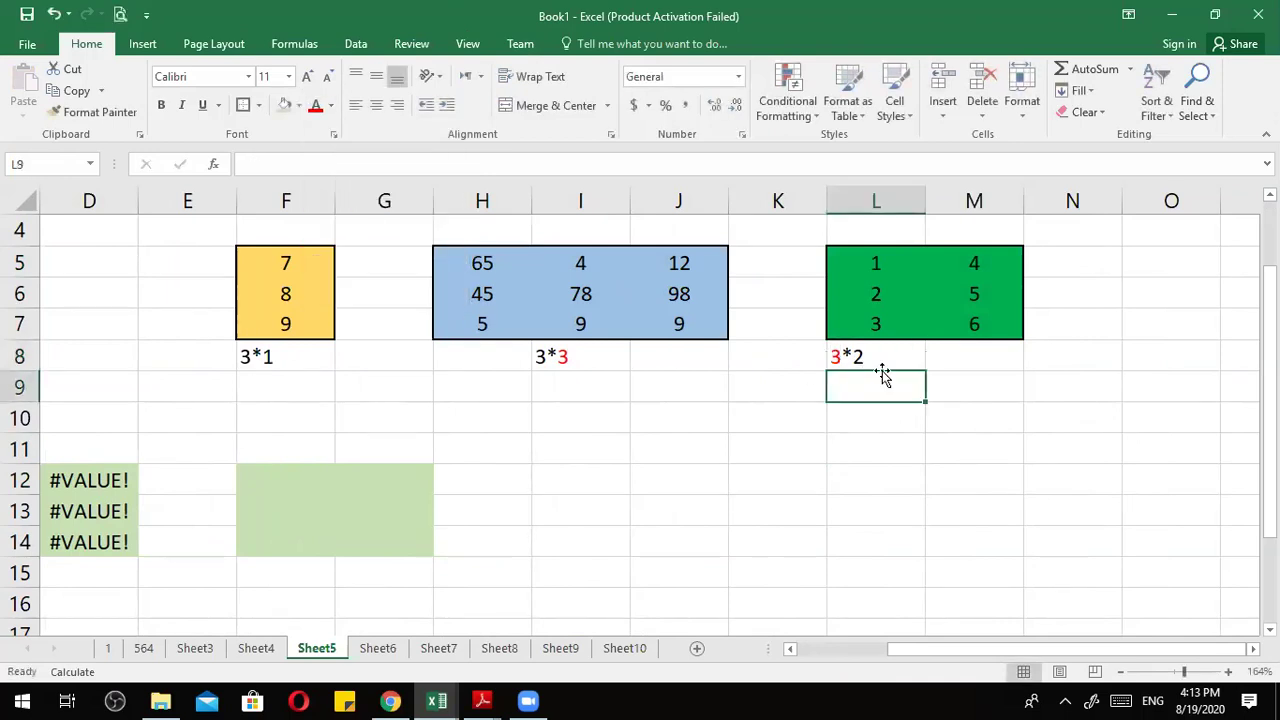
Clear the MMULT array formula from the light green range C12:D14.
scroll(540, 415, "left", 2)
left_click(189, 486)
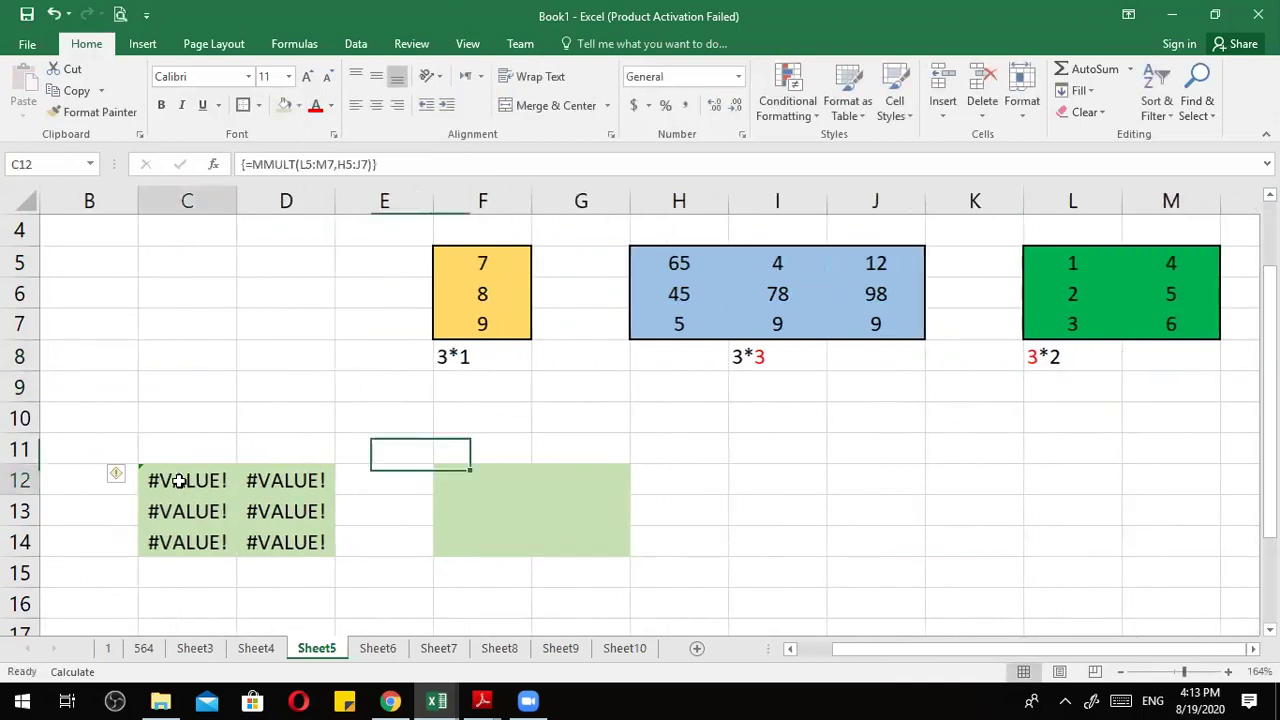
left_click_drag(211, 480, 296, 542)
key("Delete")
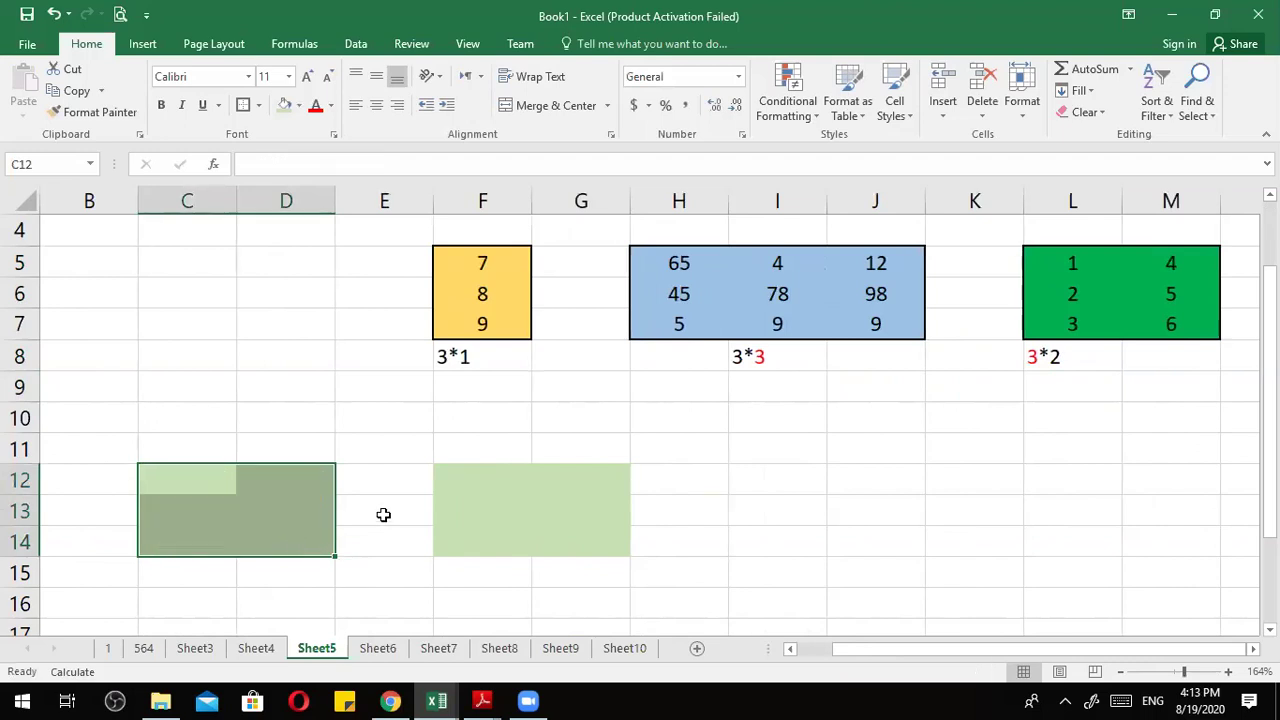
Enter the array formula =MMULT(H5:J7,L5:M7) across the light green range C12:D14.
left_click(271, 484)
left_click_drag(179, 471, 280, 531)
type("=")
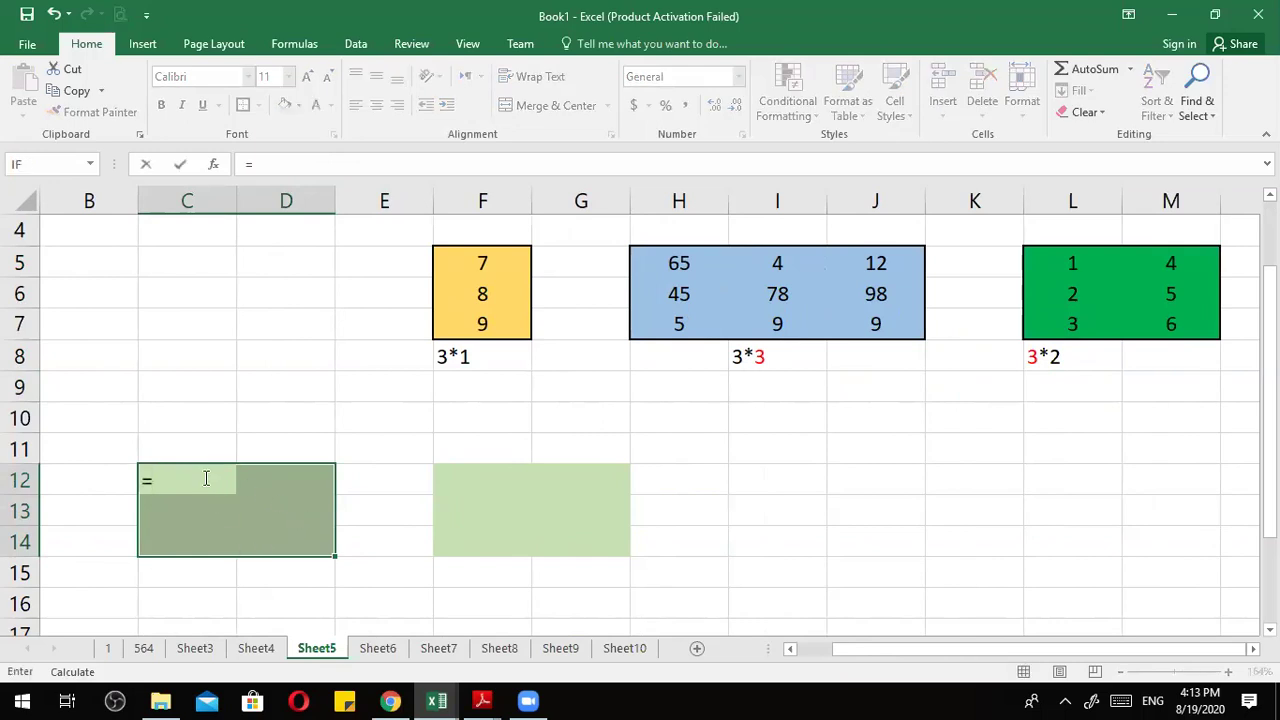
type("m")
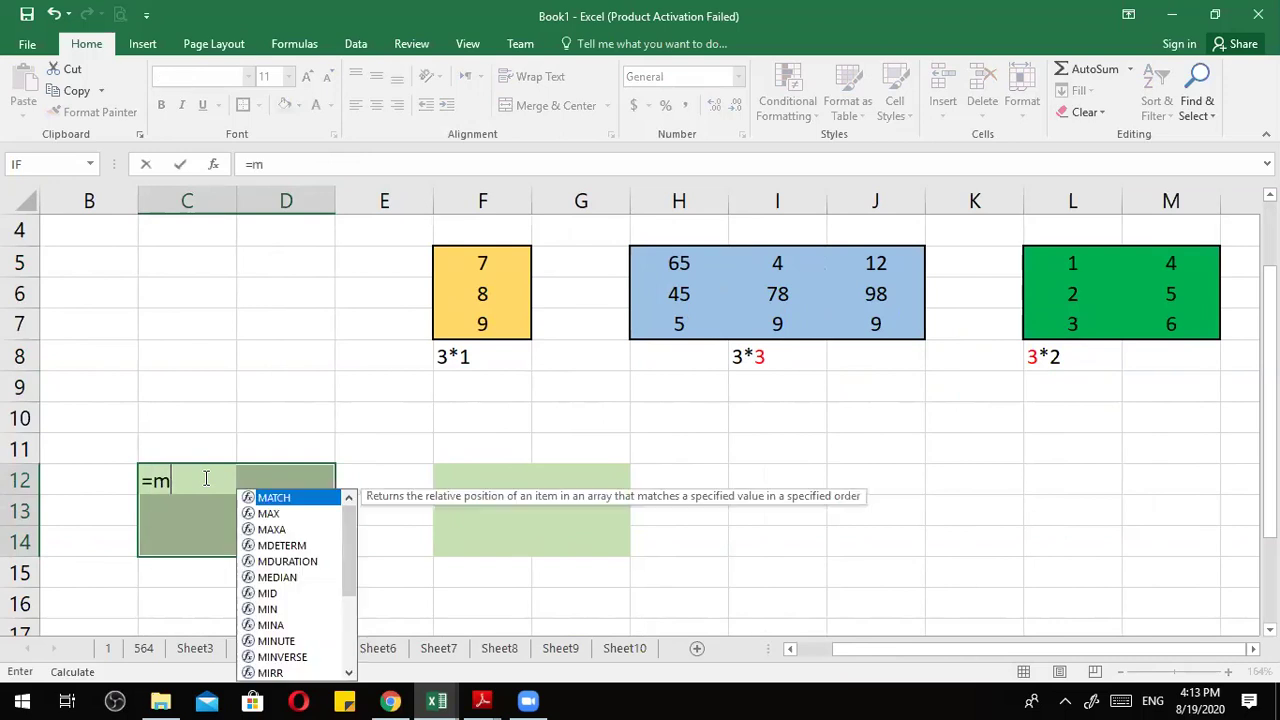
type("m")
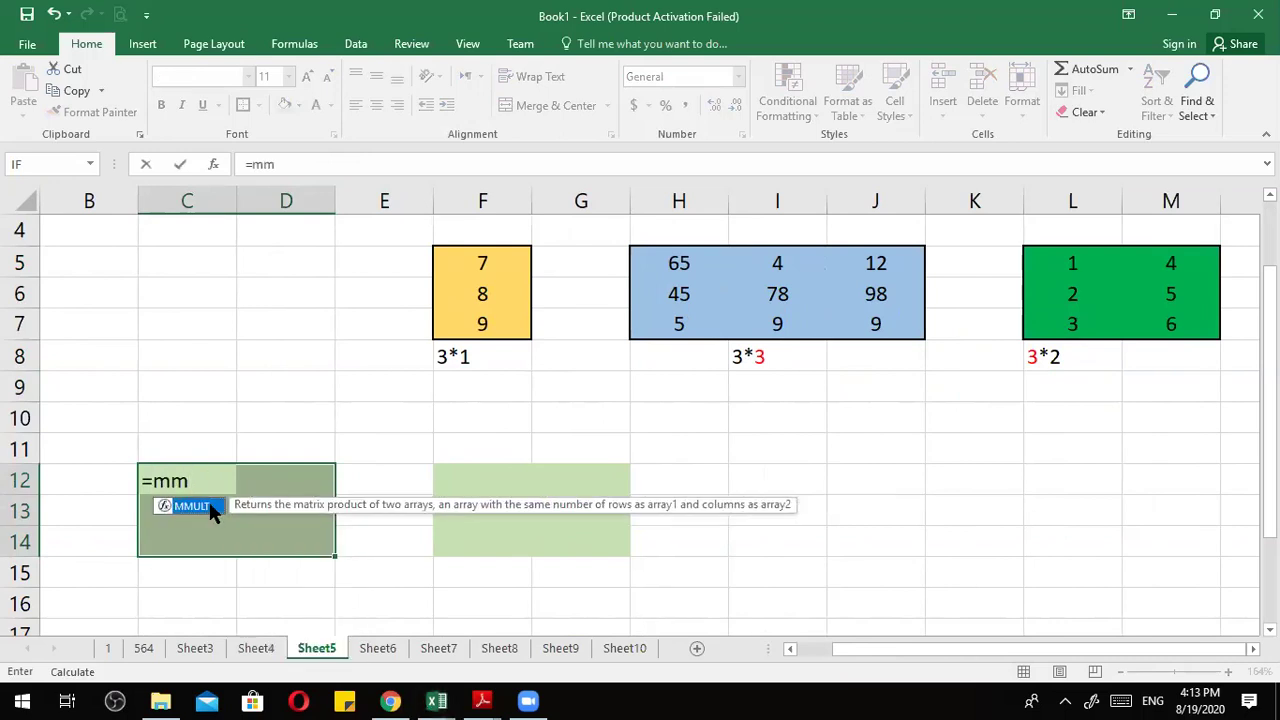
double_click(210, 506)
left_click_drag(692, 266, 861, 329)
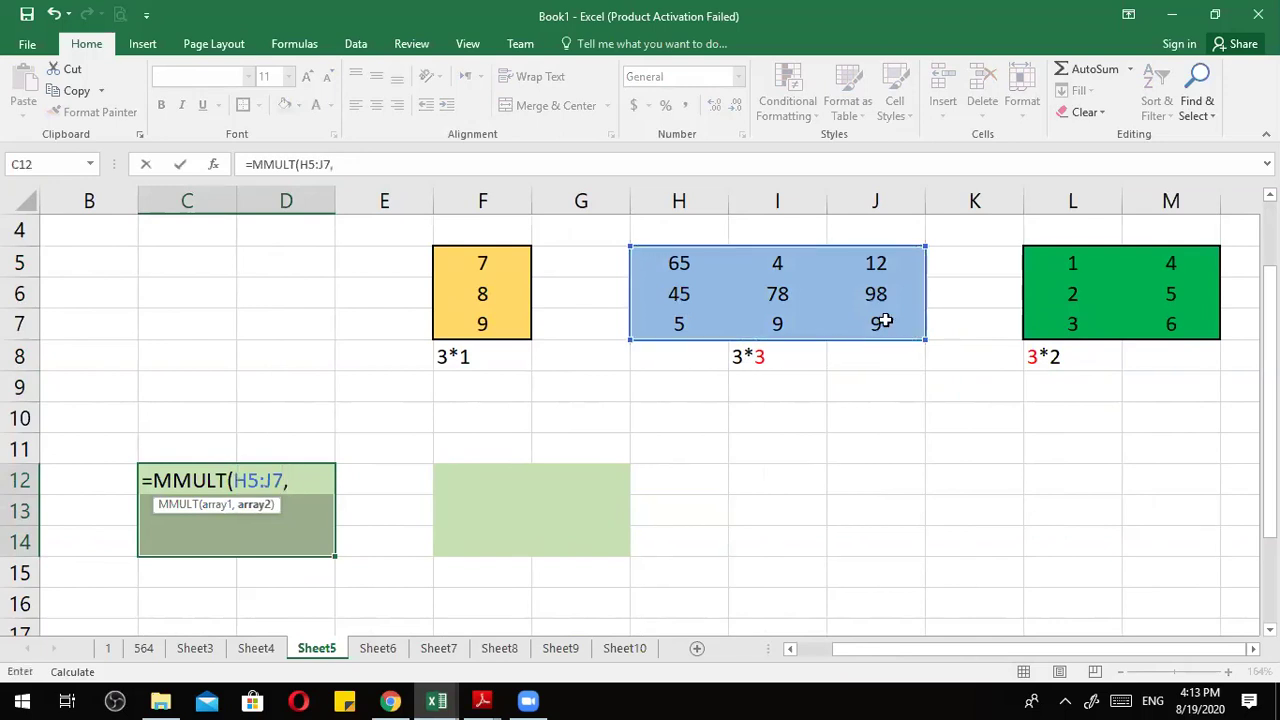
left_click_drag(1080, 260, 1168, 316)
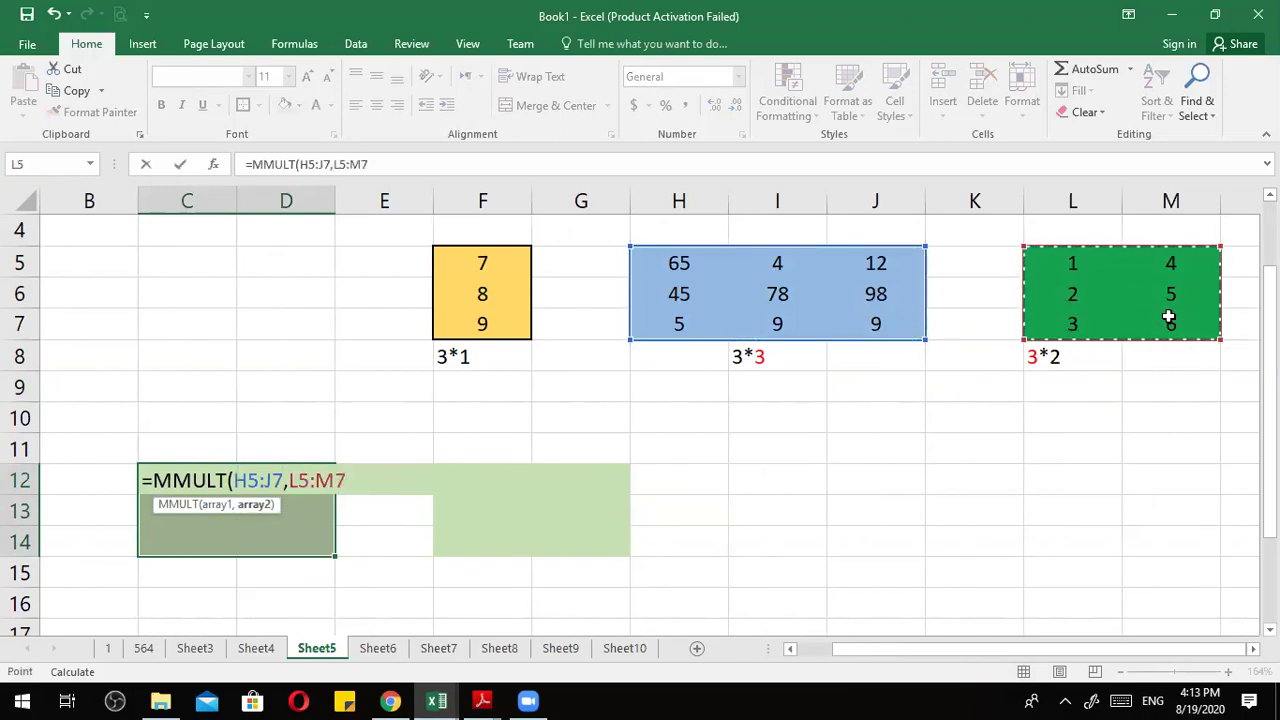
type(")")
key("ctrl+shift+Return")
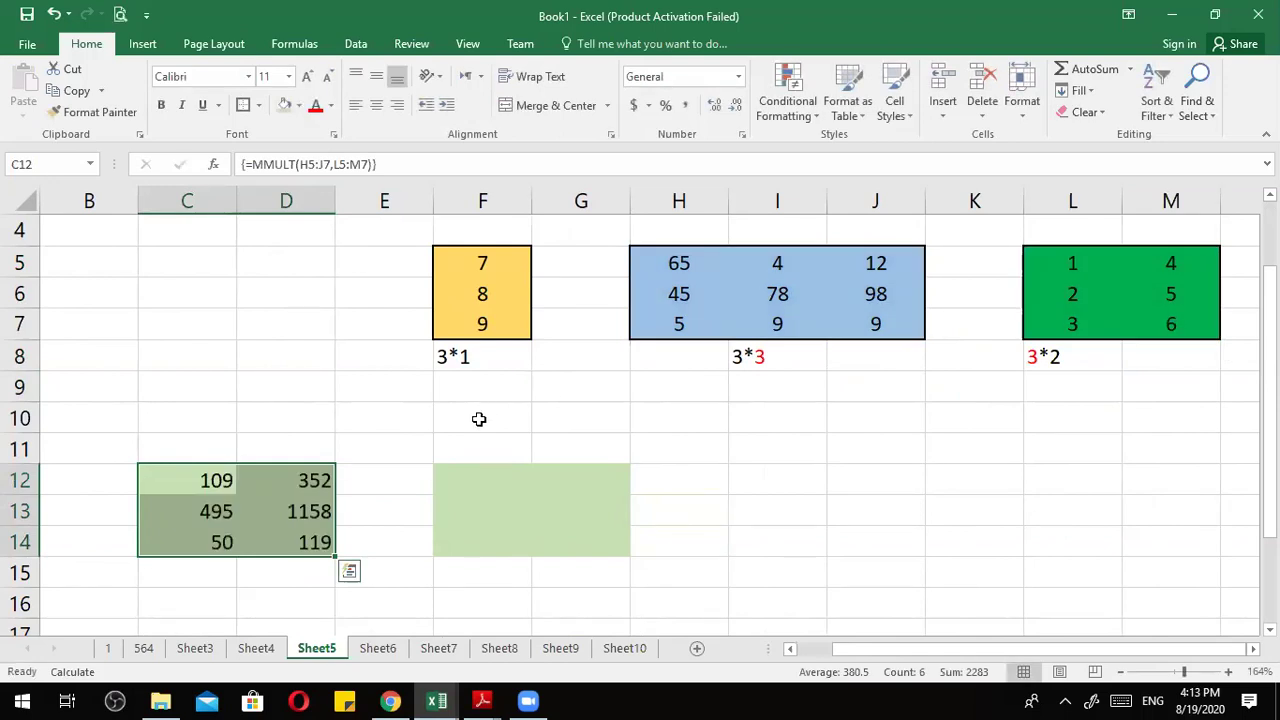
Enter the array formula =MMULT(L5:M7,H5:J7), with the green matrix first, across the light green range F12:G14.
left_click(454, 480)
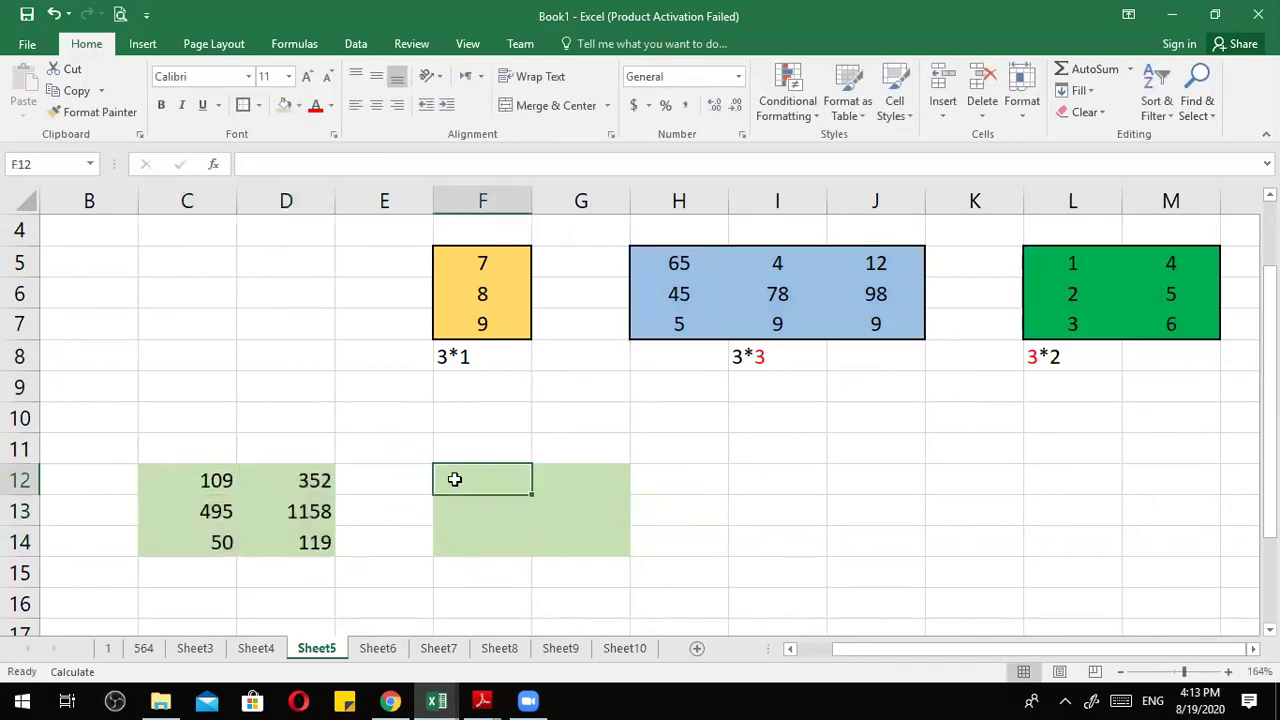
left_click_drag(454, 480, 578, 543)
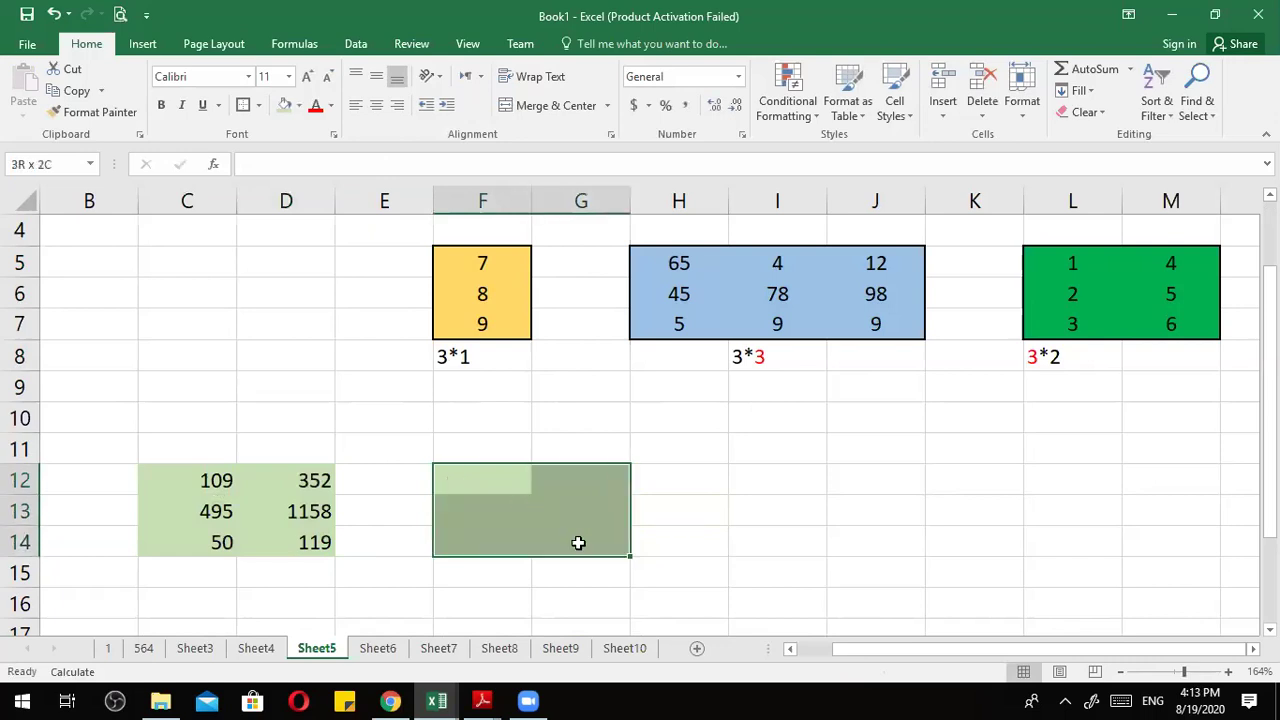
type("=")
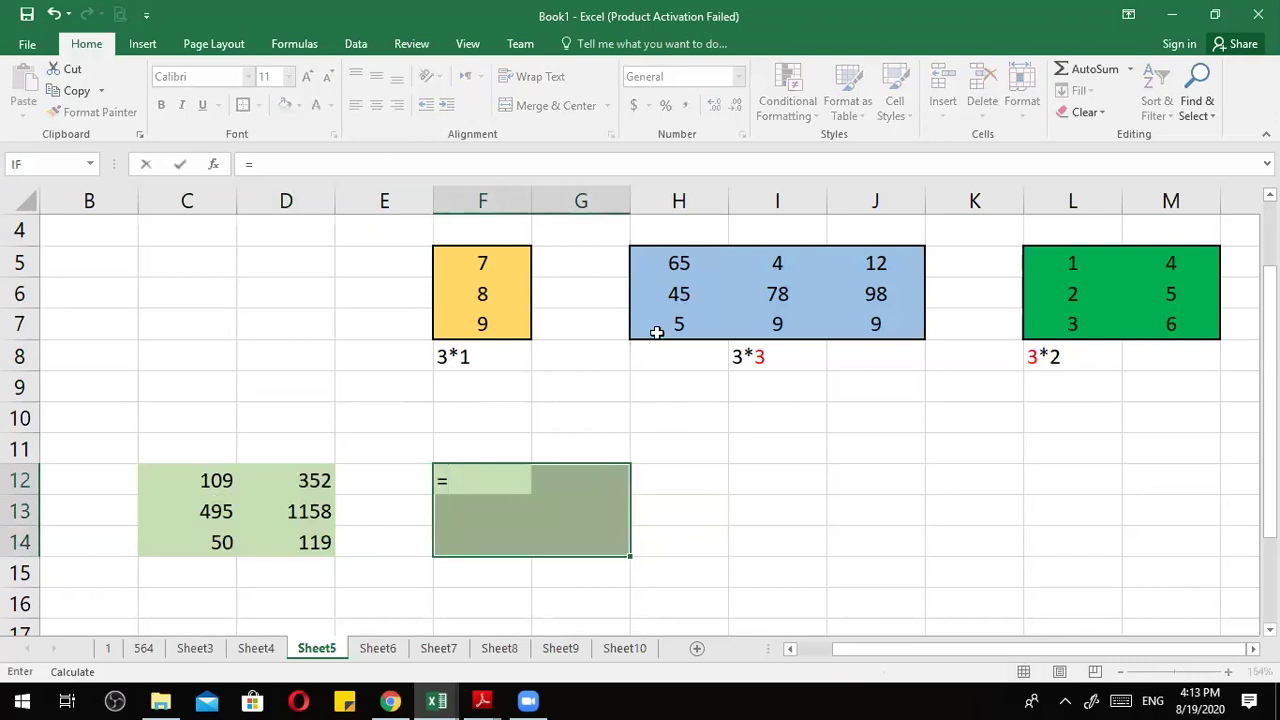
type("mm")
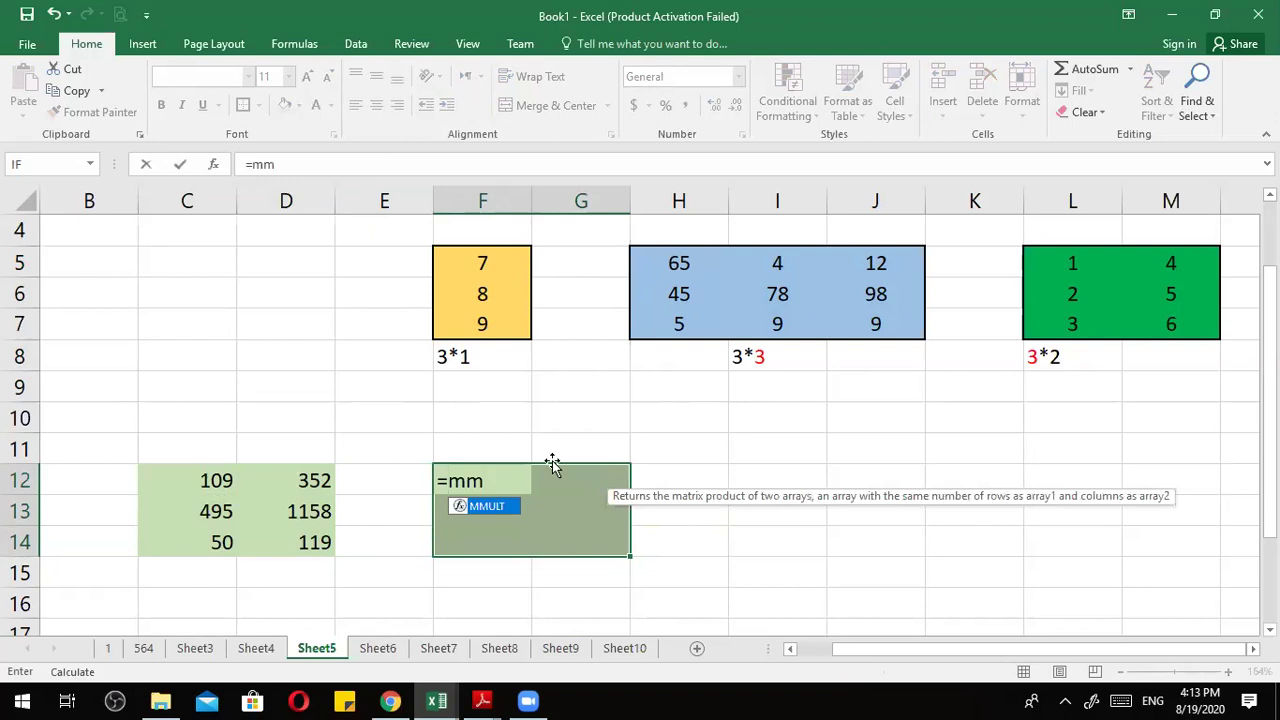
double_click(508, 514)
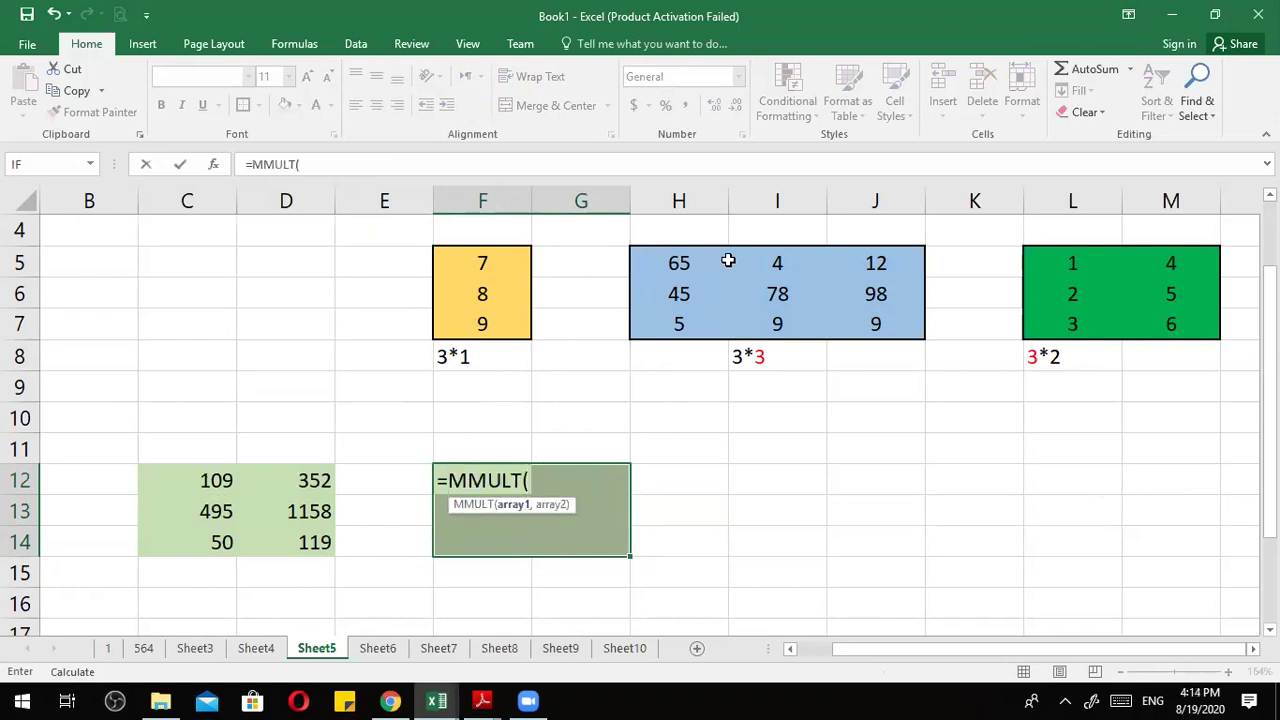
left_click_drag(1058, 263, 1194, 329)
type(",")
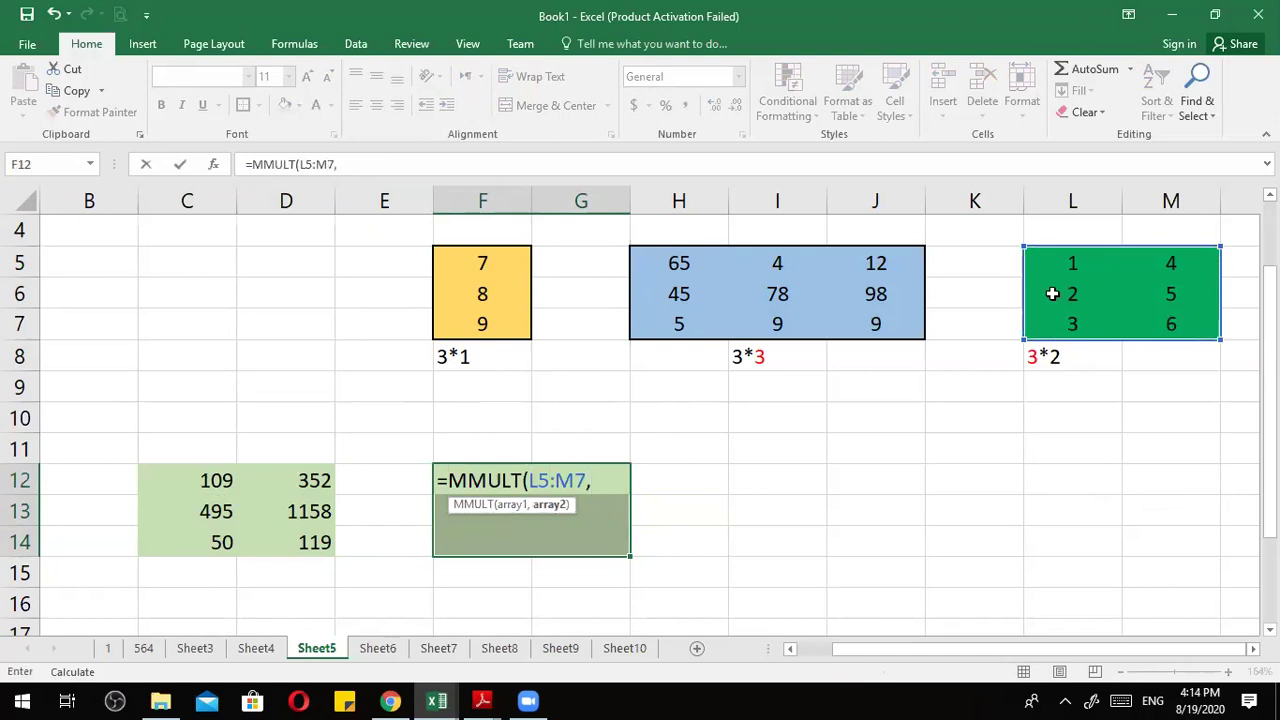
left_click(681, 256)
left_click_drag(681, 256, 857, 329)
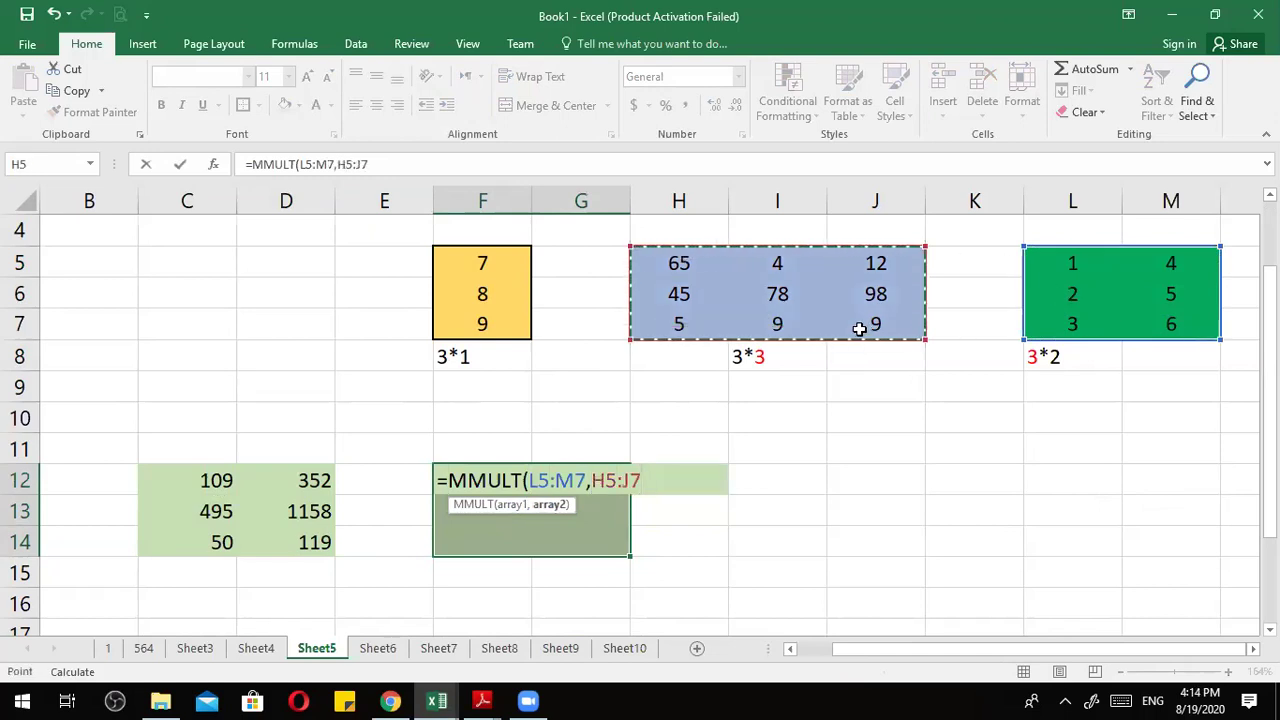
type(")")
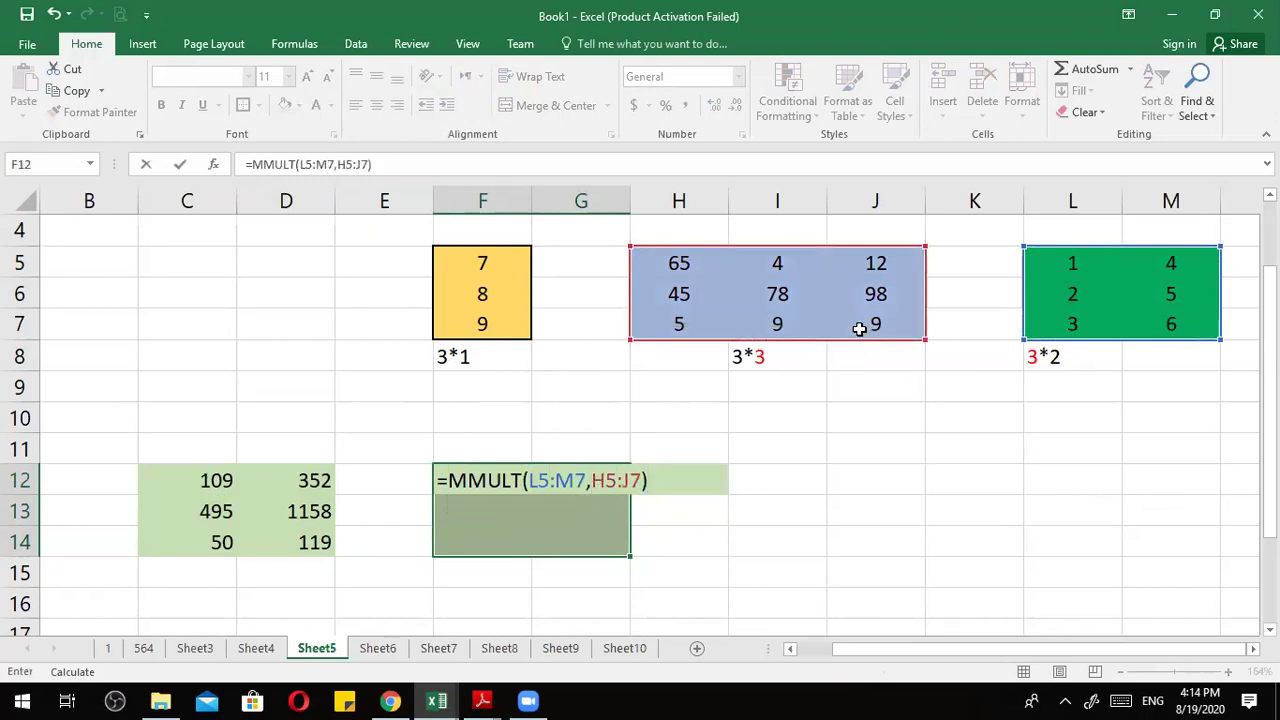
key("ctrl+shift+Return")
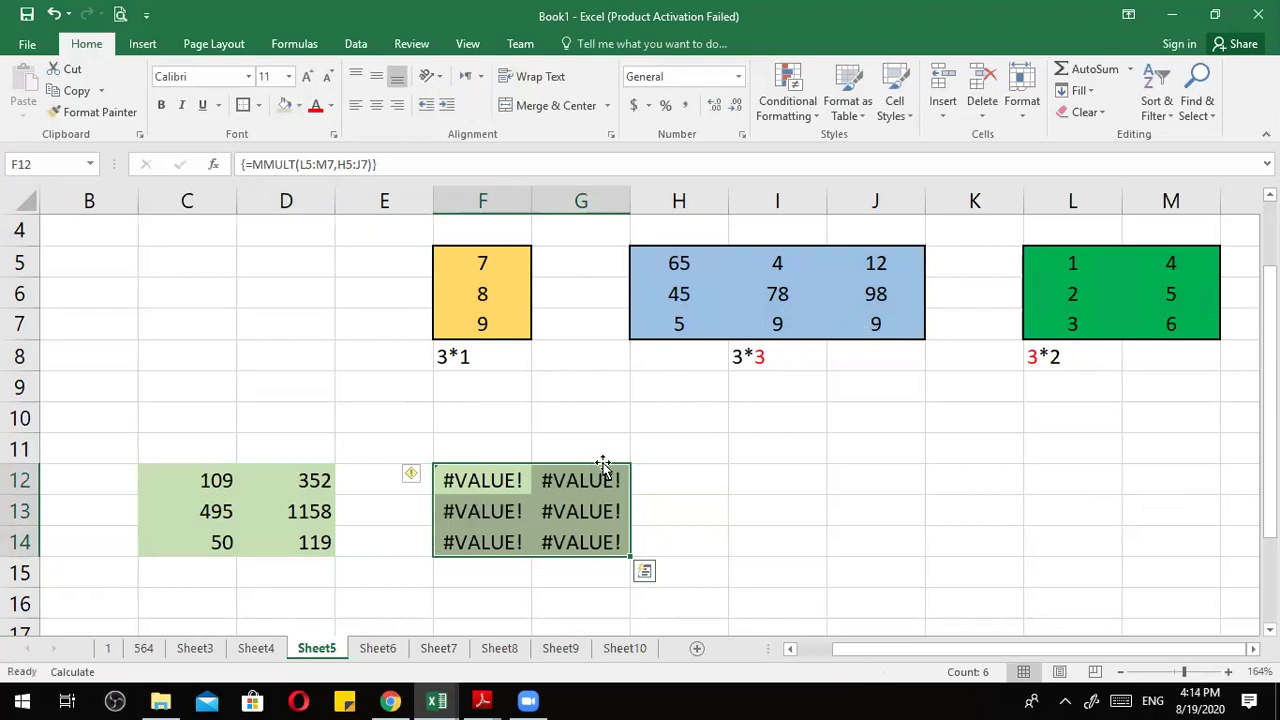
left_click(575, 438)
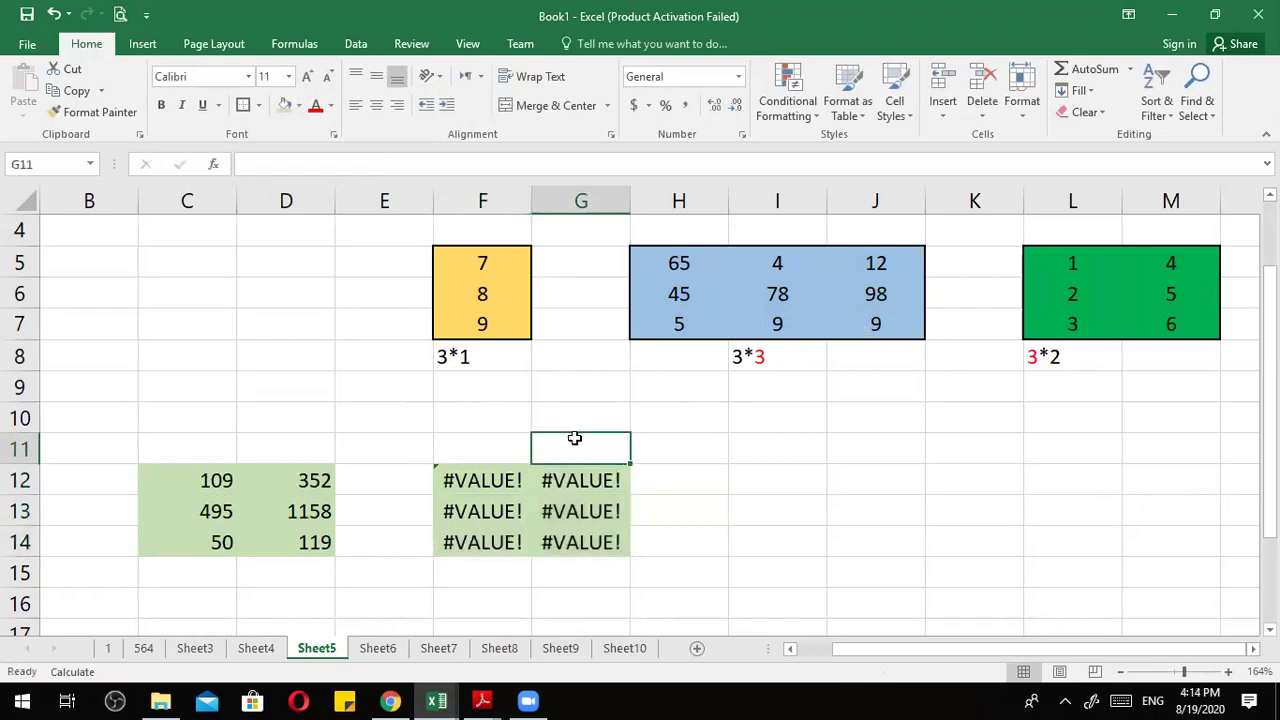
Copy the green matrix and its size label from L5:M8 to the empty range starting at C5.
left_click(1032, 290)
left_click_drag(1036, 265, 1171, 326)
left_click(990, 267)
left_click_drag(1036, 266, 1174, 360)
key("ctrl+c")
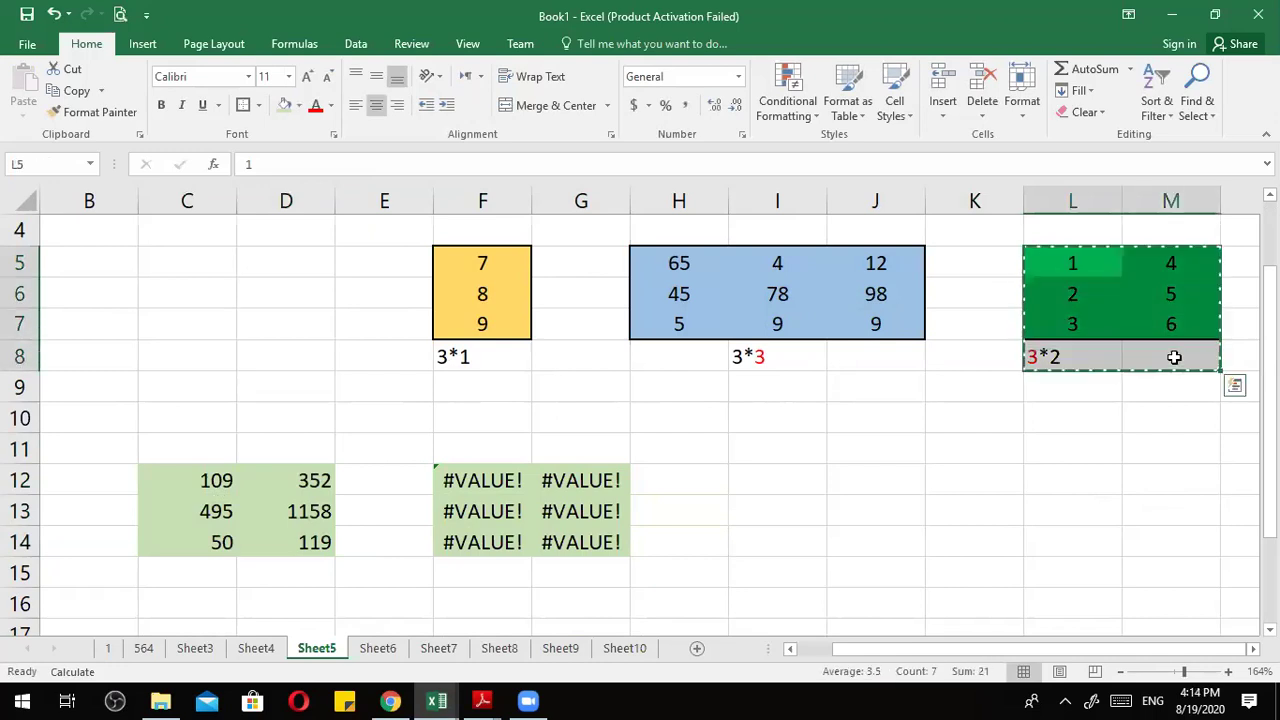
left_click(206, 262)
key("ctrl+v")
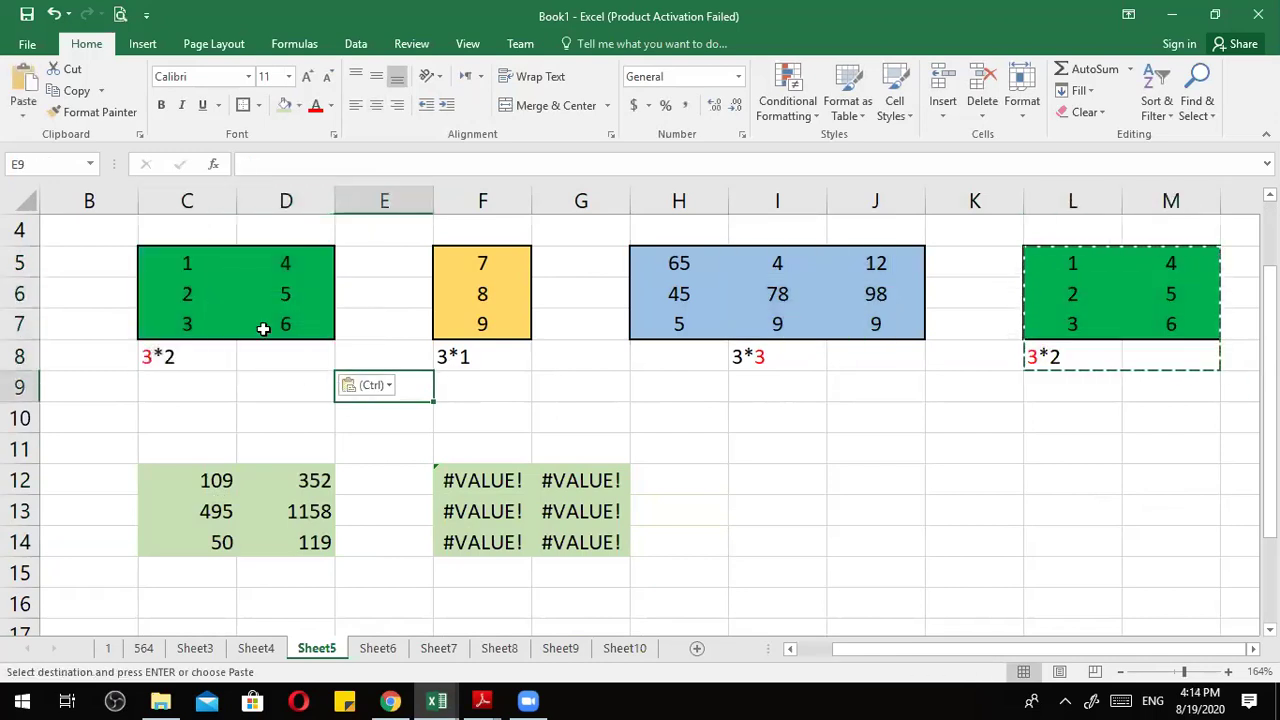
Compare the green block and its size label in C8 with the blue block and its size label in I8.
left_click_drag(285, 262, 210, 356)
left_click_drag(649, 262, 866, 360)
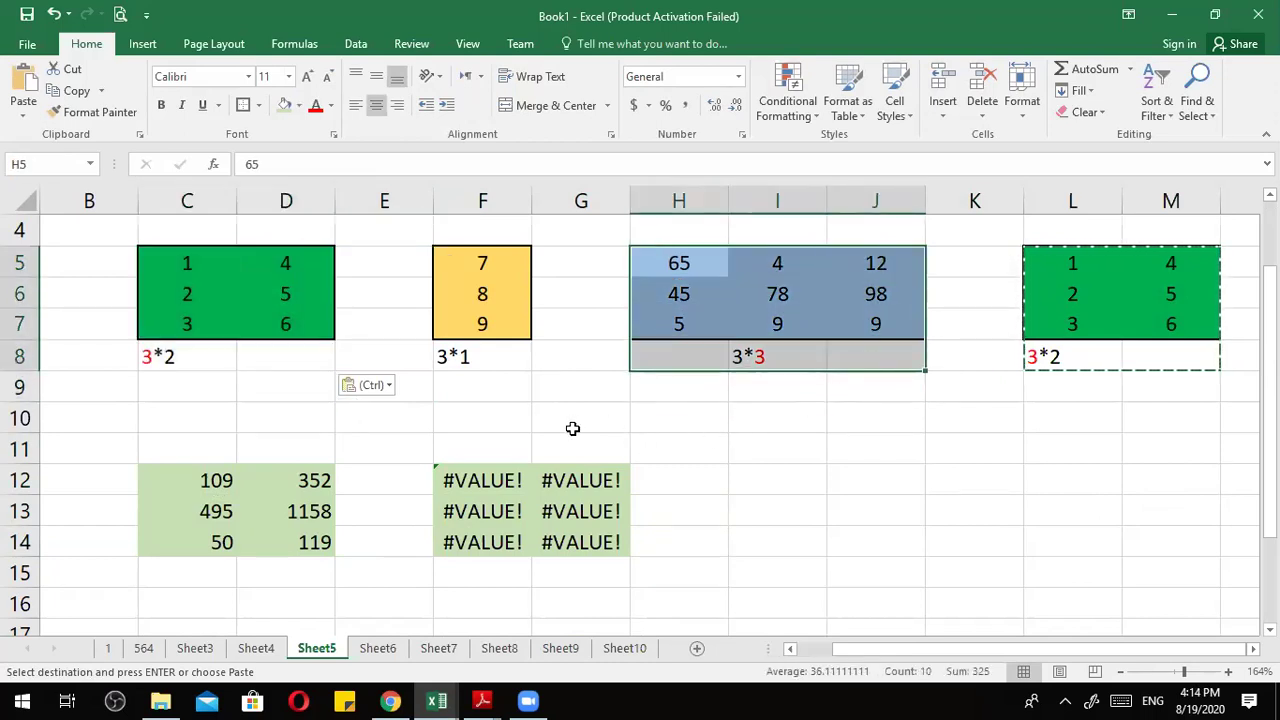
left_click(572, 428)
left_click_drag(166, 277, 312, 318)
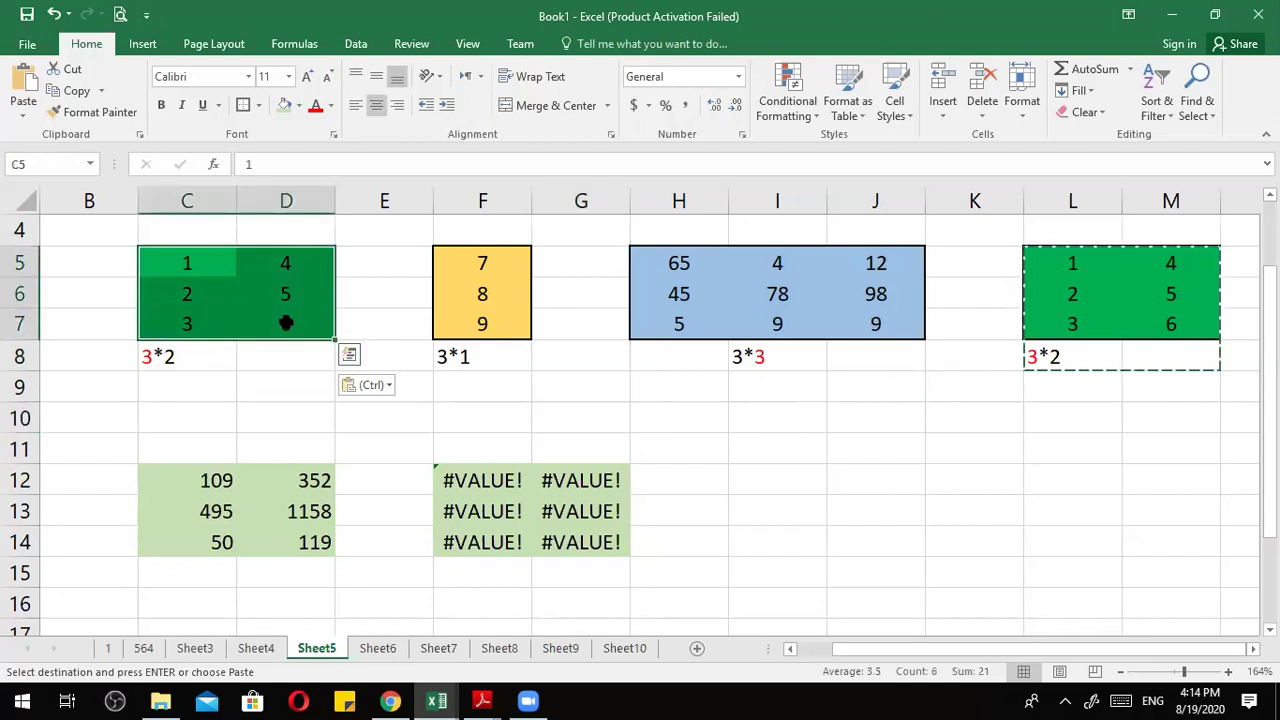
left_click(165, 357)
double_click(165, 357)
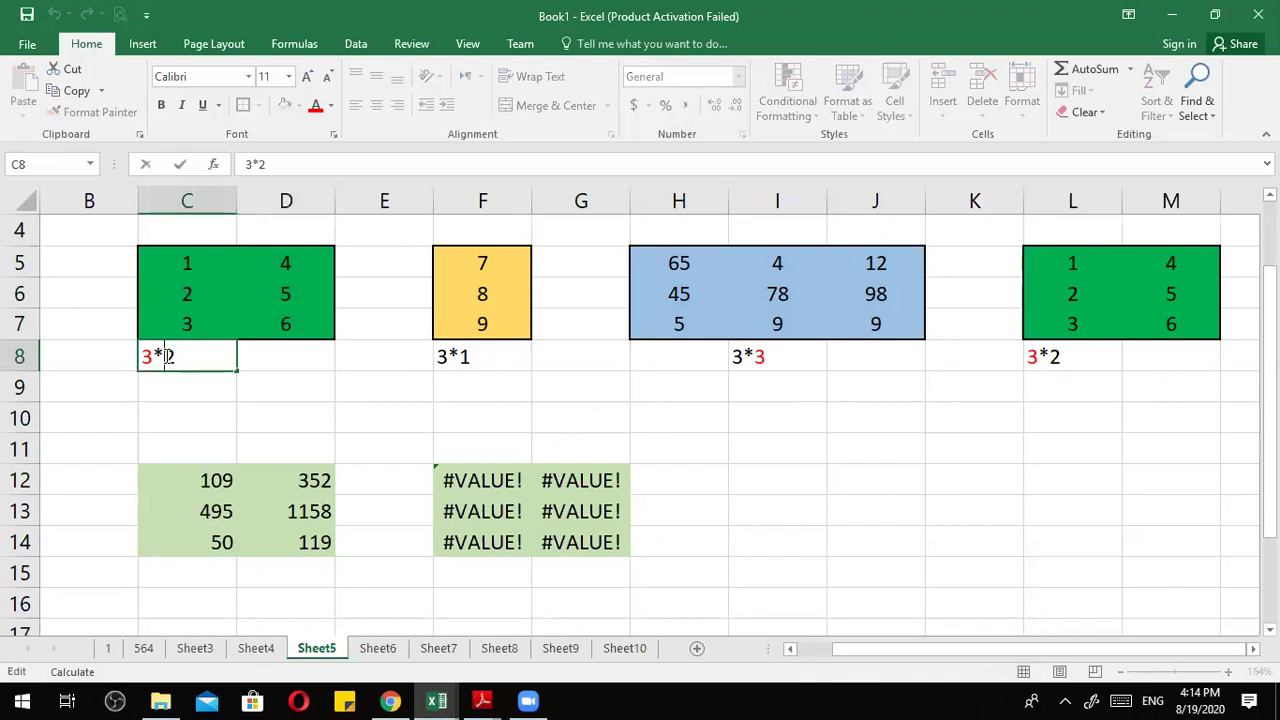
left_click_drag(169, 357, 176, 357)
left_click(741, 357)
left_click(157, 357)
left_click(745, 357)
left_click(140, 352)
left_click(778, 363)
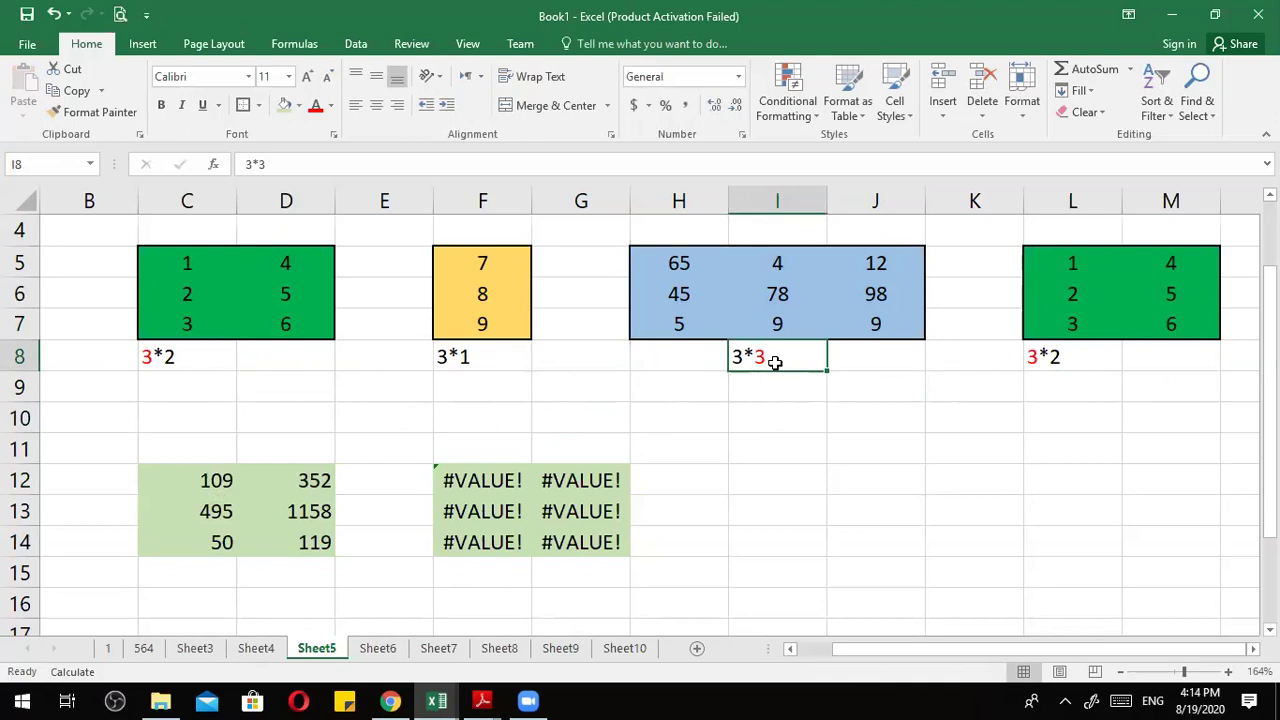
left_click(163, 357)
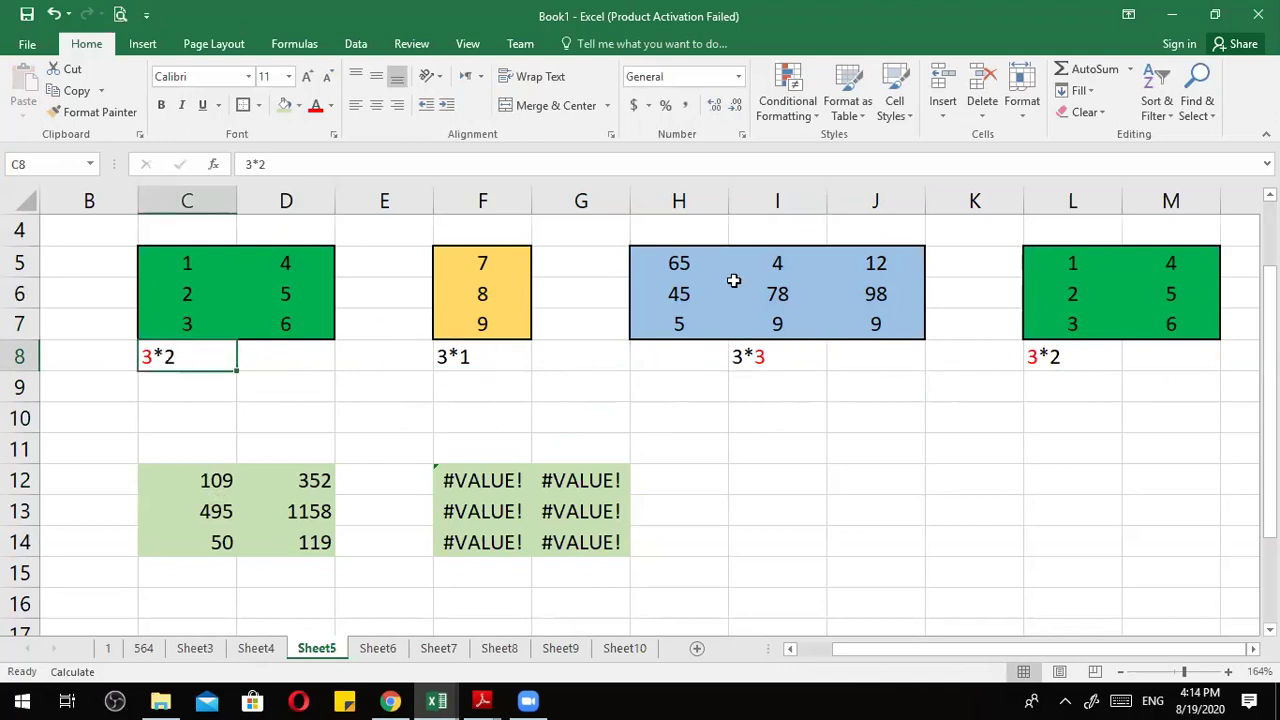
left_click_drag(680, 251, 883, 349)
left_click(218, 279)
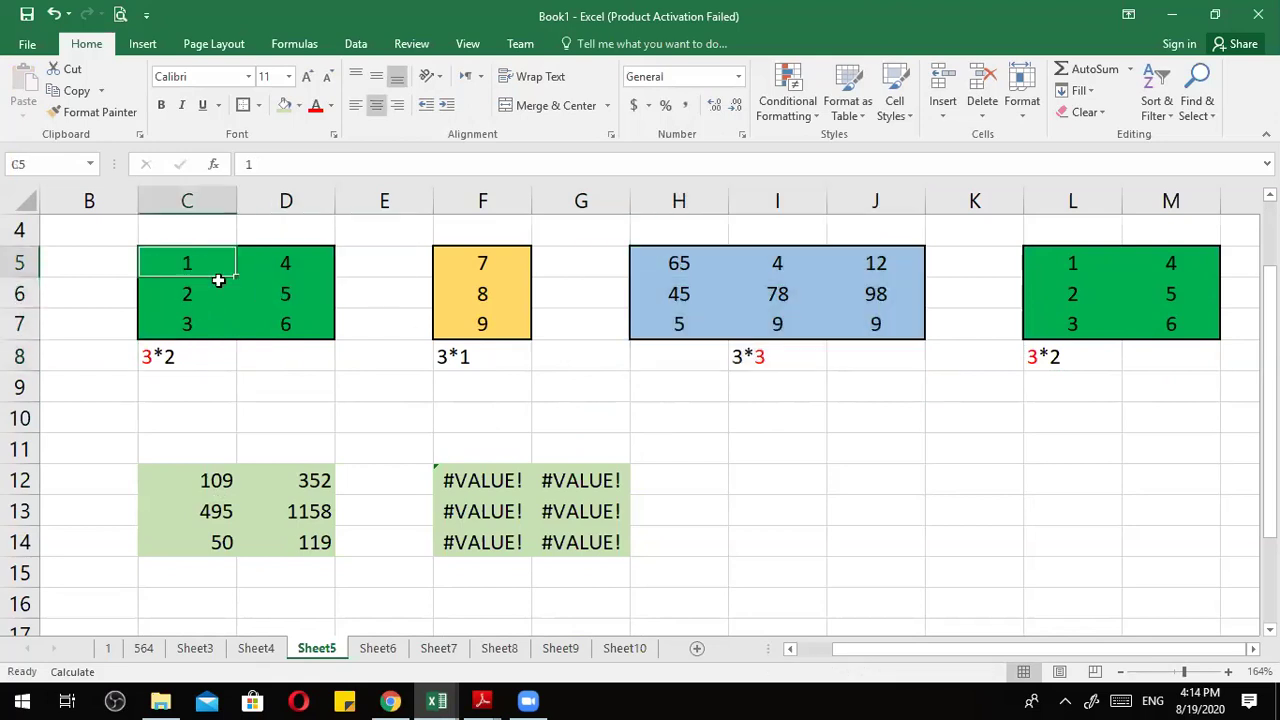
left_click_drag(218, 280, 297, 354)
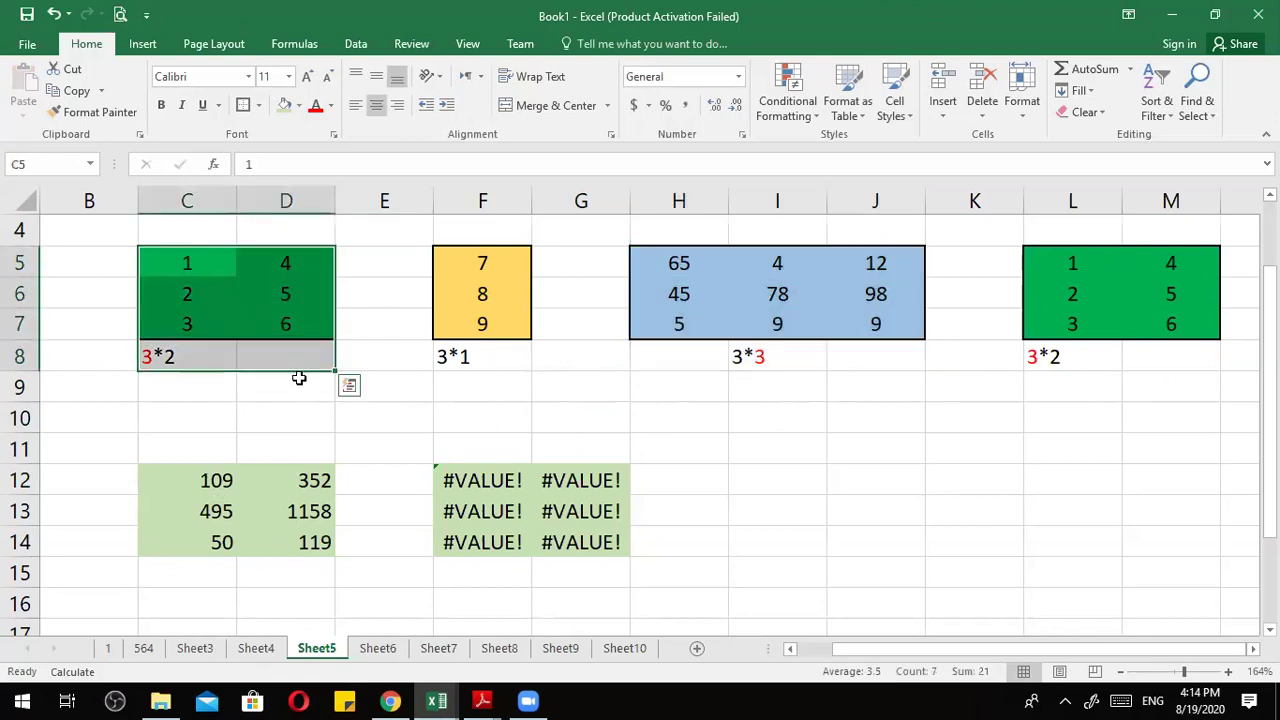
Clear the formats and contents of C4:E9 to remove the copied green matrix and its size label.
key("ctrl+c")
left_click_drag(157, 228, 410, 392)
left_click(1080, 112)
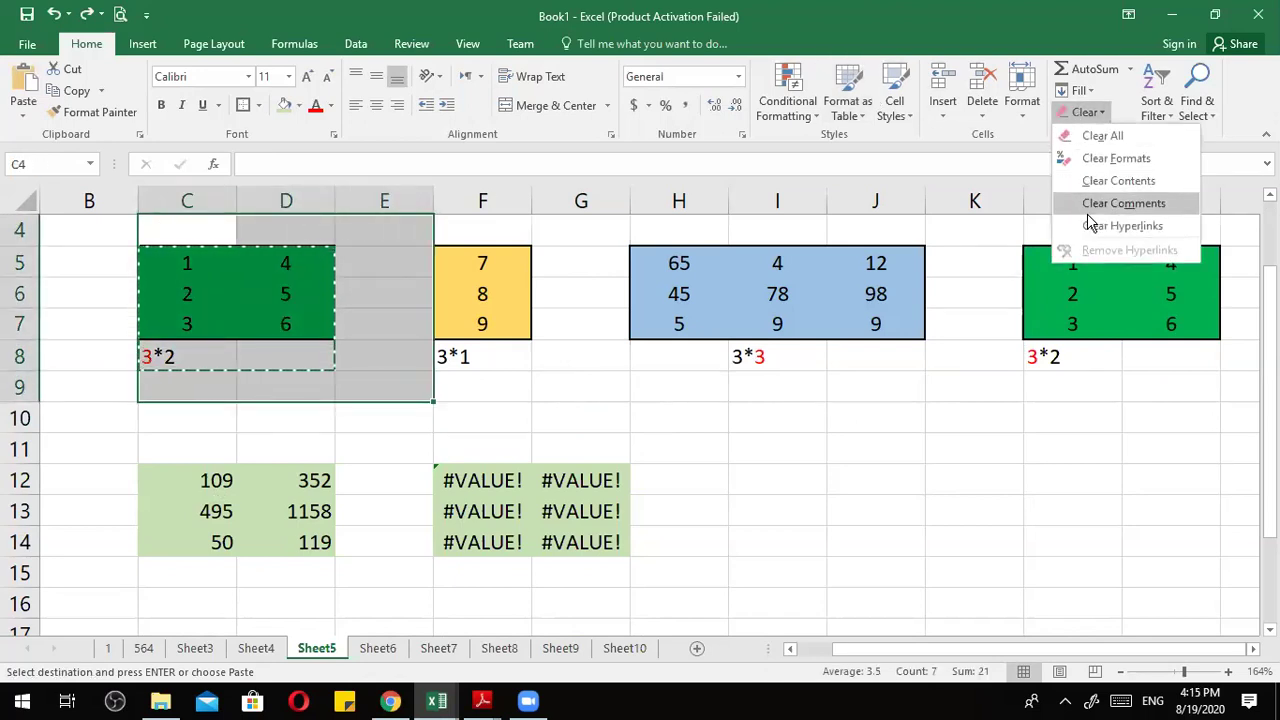
left_click(1092, 159)
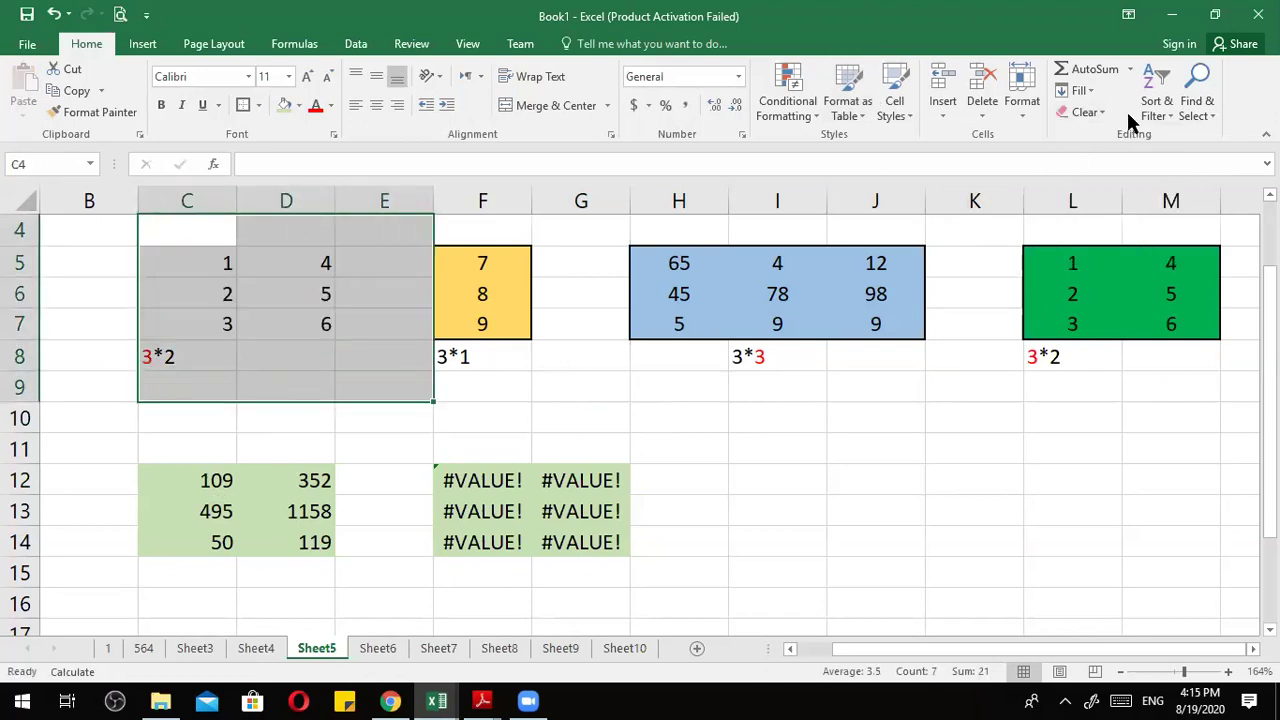
Compare the column count in the blue matrix's label in I8 with the row count in the green matrix's label in L8.
left_click(1030, 357)
left_click(780, 357)
double_click(780, 357)
left_click_drag(767, 356, 753, 349)
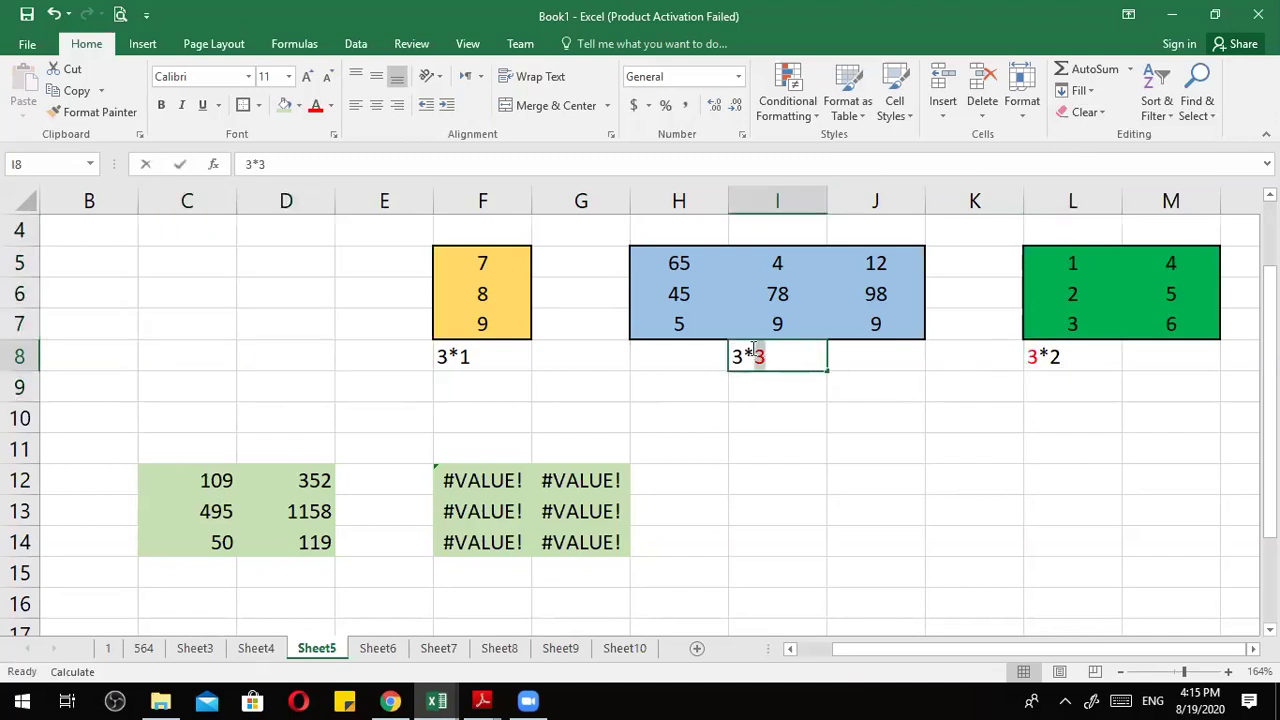
left_click(1038, 356)
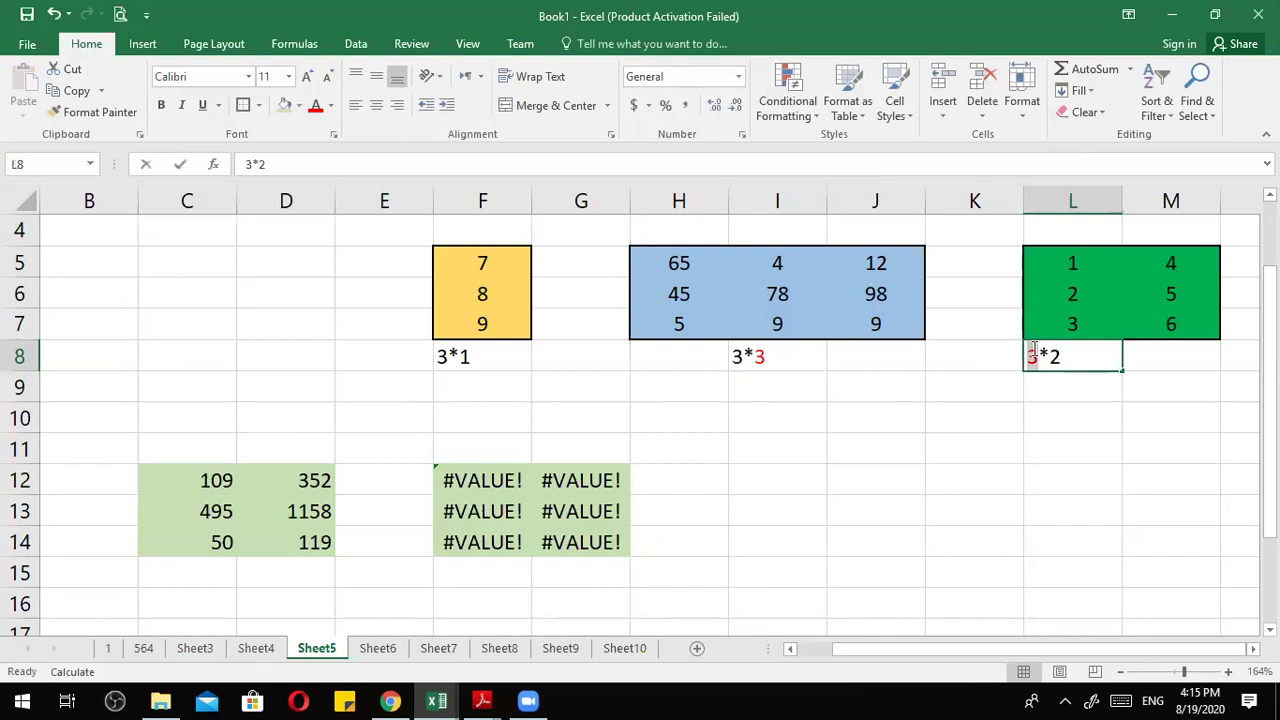
double_click(1033, 356)
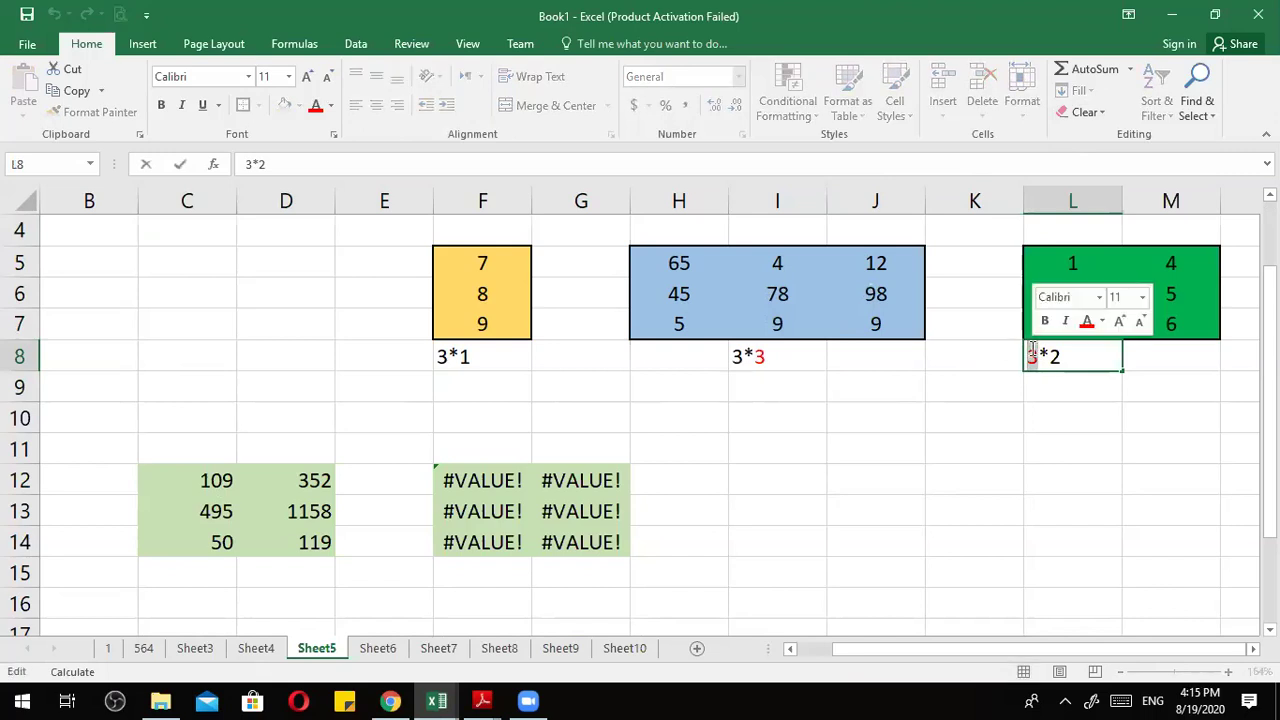
Fill the empty range I12:J14 with a dark blue-gray color.
left_click(957, 420)
left_click(803, 477)
left_click_drag(803, 477, 887, 530)
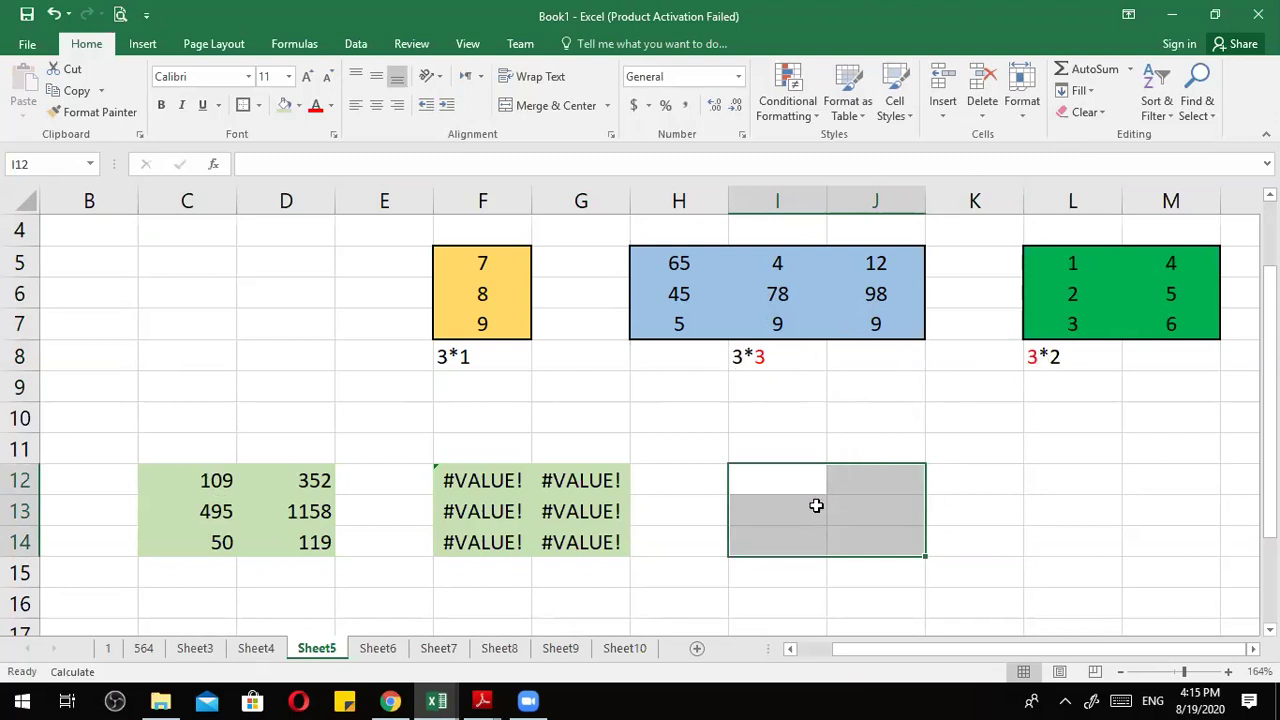
left_click(298, 105)
left_click(330, 205)
left_click(760, 455)
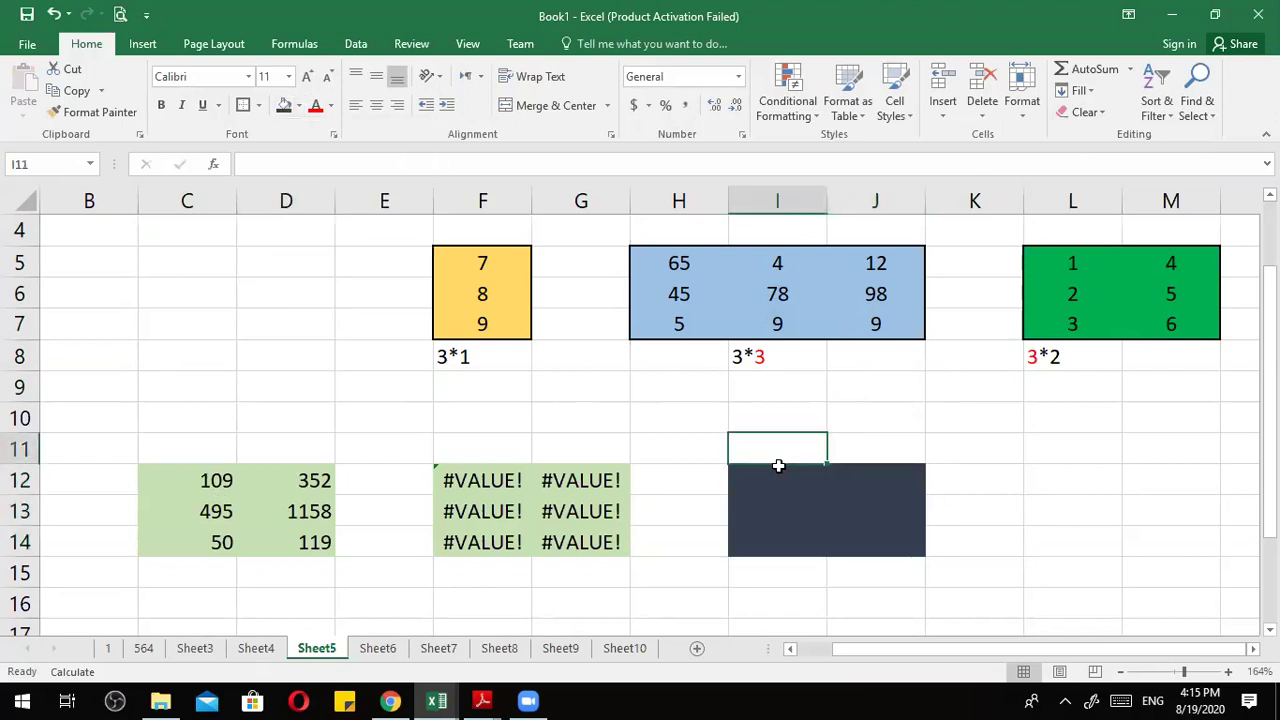
Examine the blue matrix H5:J7 and the green matrix L5:M7 in the order they are multiplied.
left_click(874, 577)
left_click(1045, 520)
scroll(1051, 523, "down", 5)
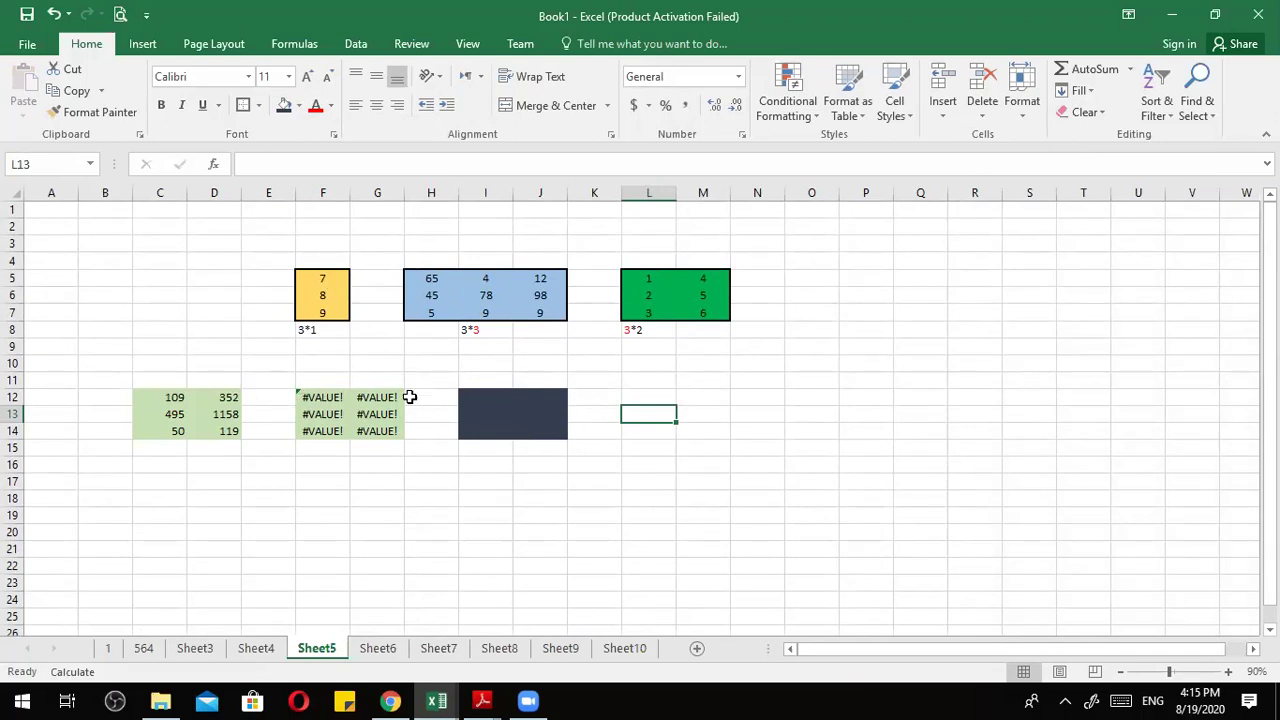
left_click(411, 363)
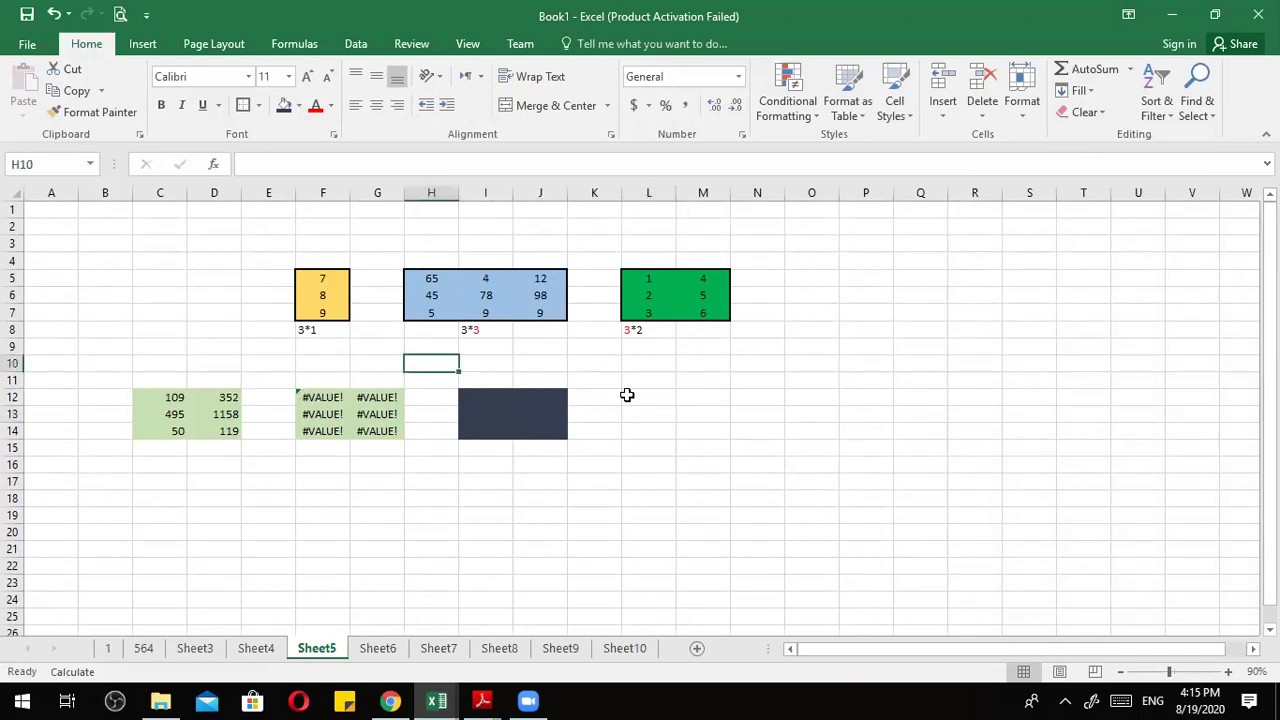
left_click_drag(408, 267, 546, 309)
left_click_drag(655, 281, 704, 310)
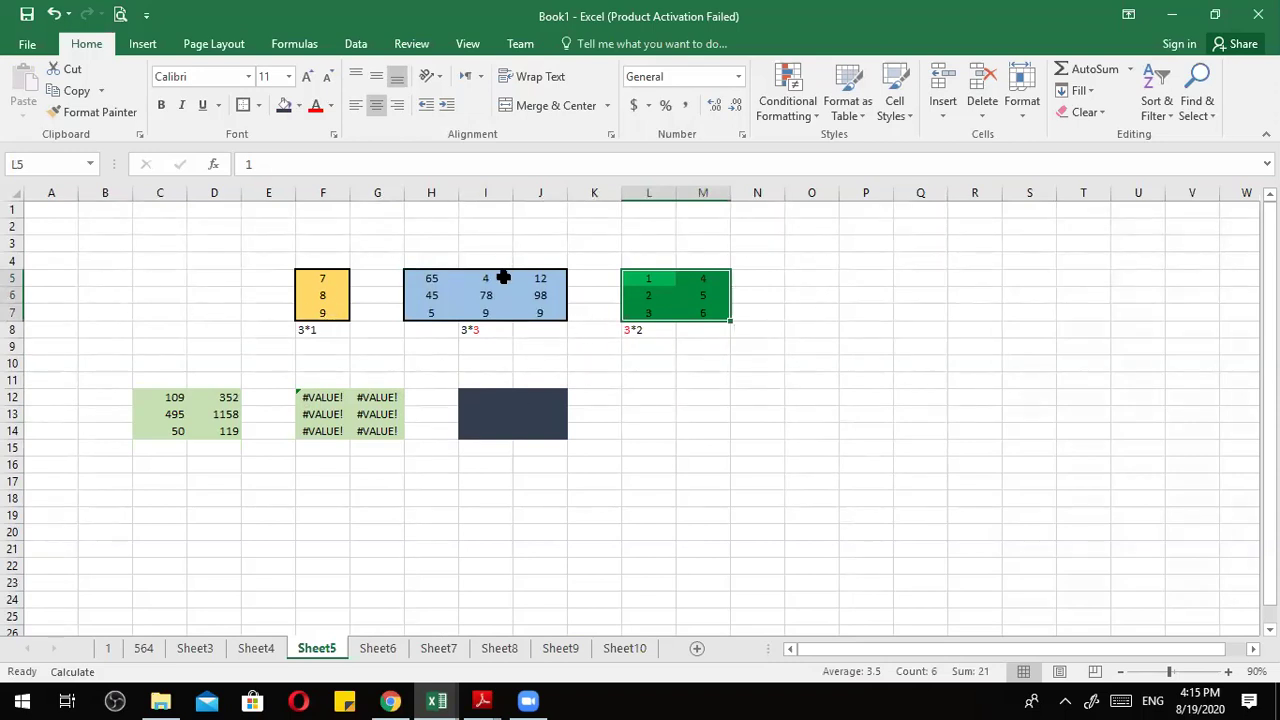
left_click(561, 380)
left_click_drag(416, 276, 557, 311)
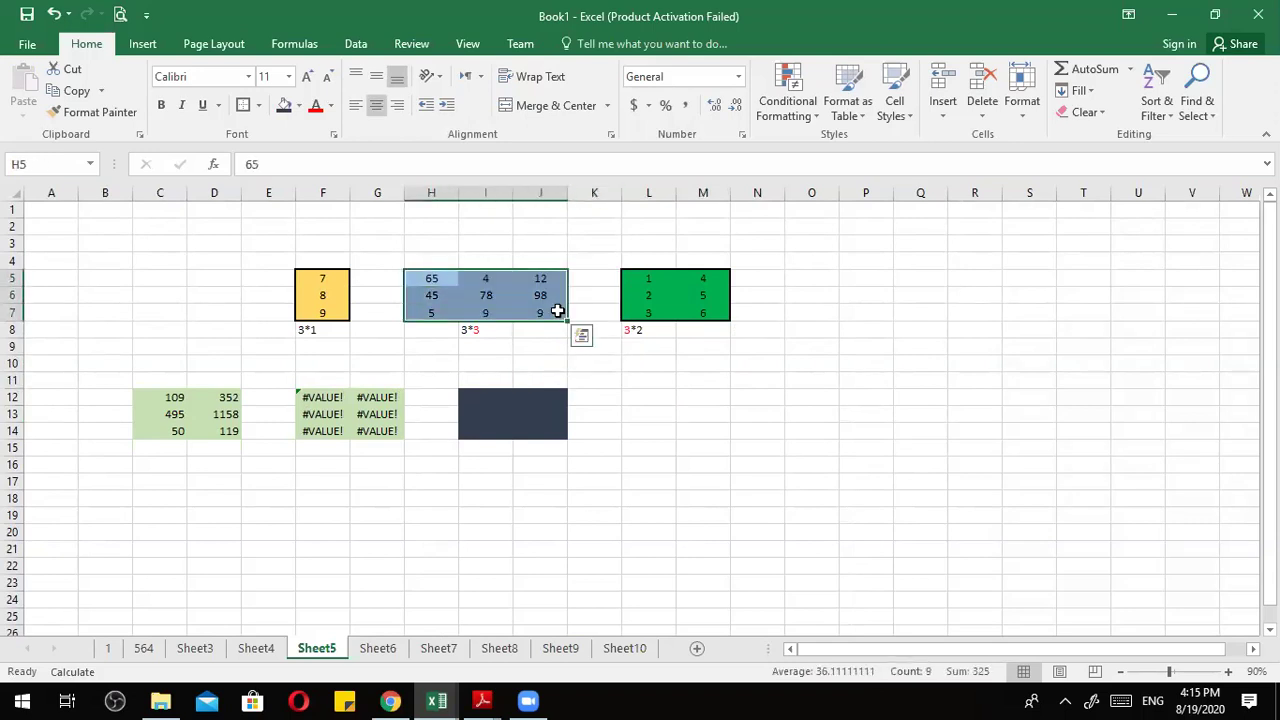
left_click_drag(629, 277, 718, 320)
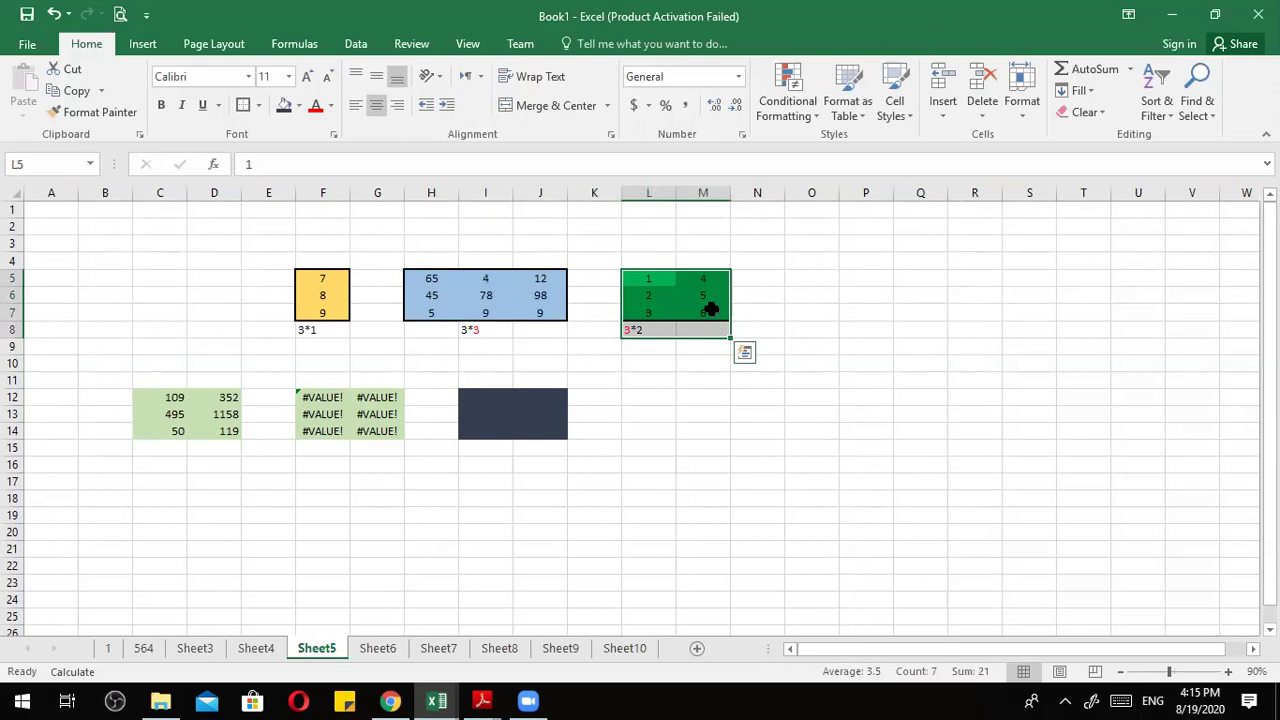
left_click(671, 412)
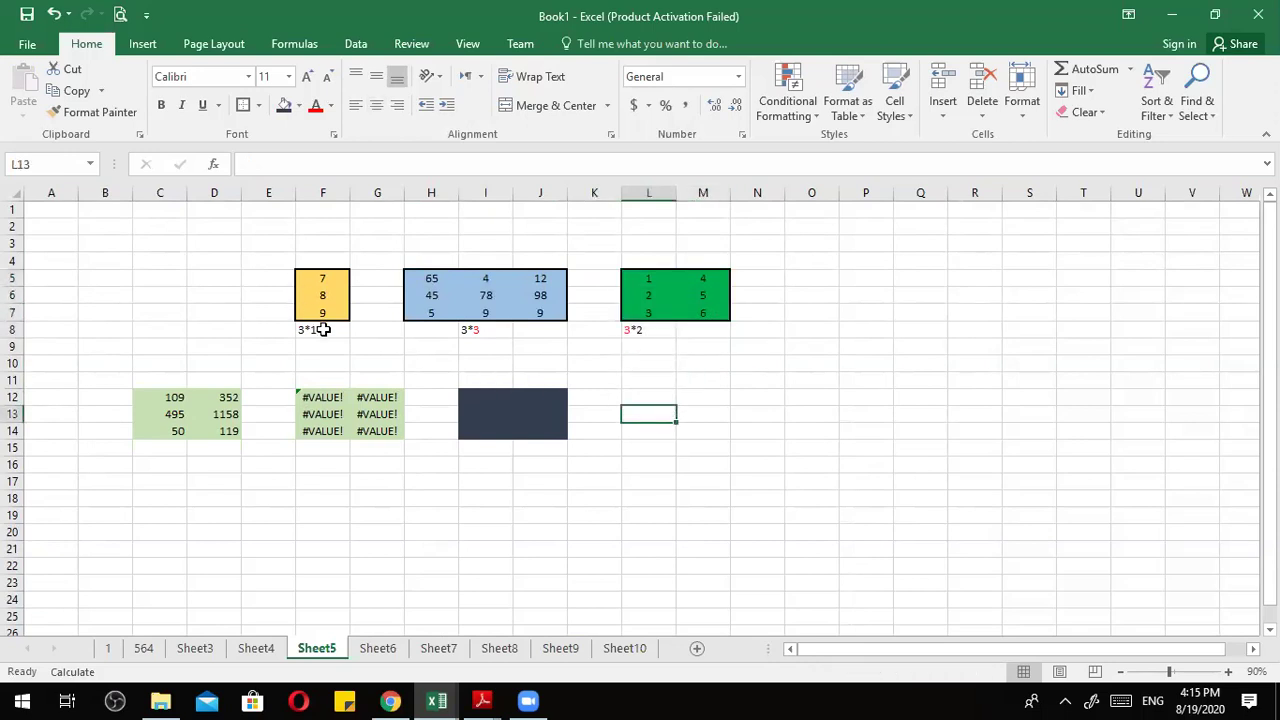
Compare the yellow matrix and its size label in F8 with the blue matrix and its size label in I8.
left_click_drag(316, 278, 374, 310)
left_click(486, 295)
scroll(377, 355, "up", 5, "ctrl")
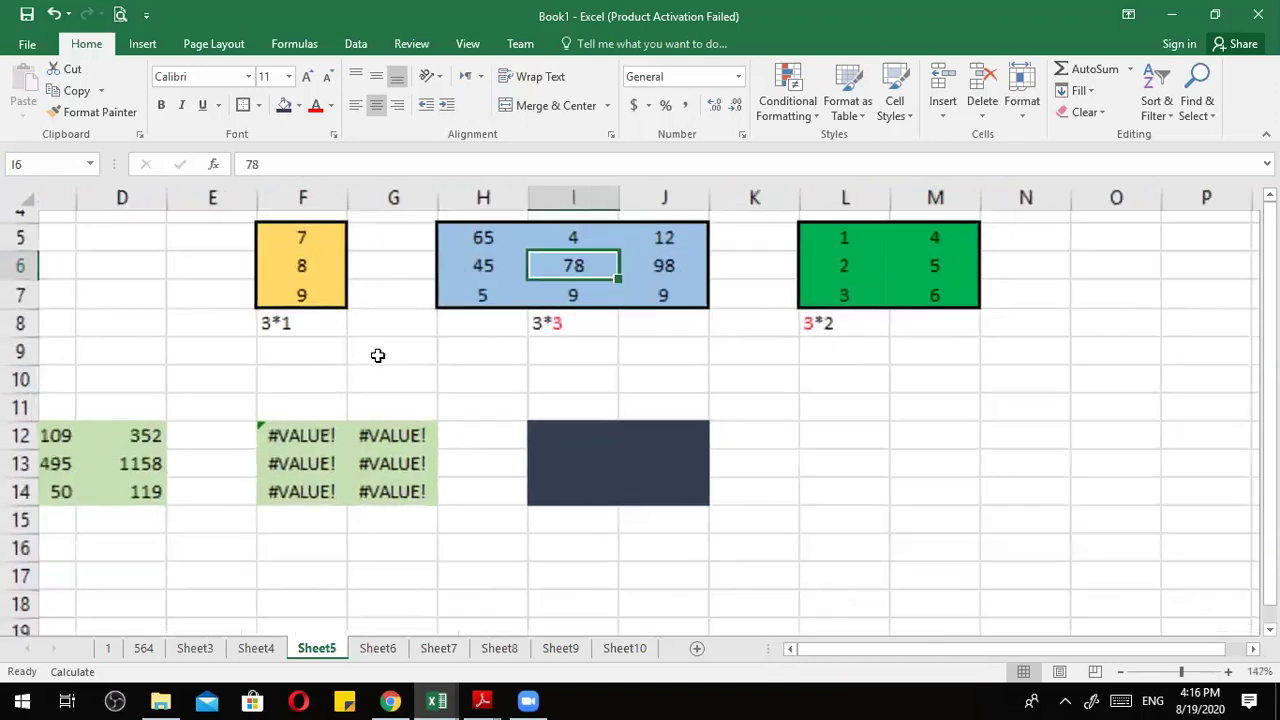
scroll(484, 456, "left", 1)
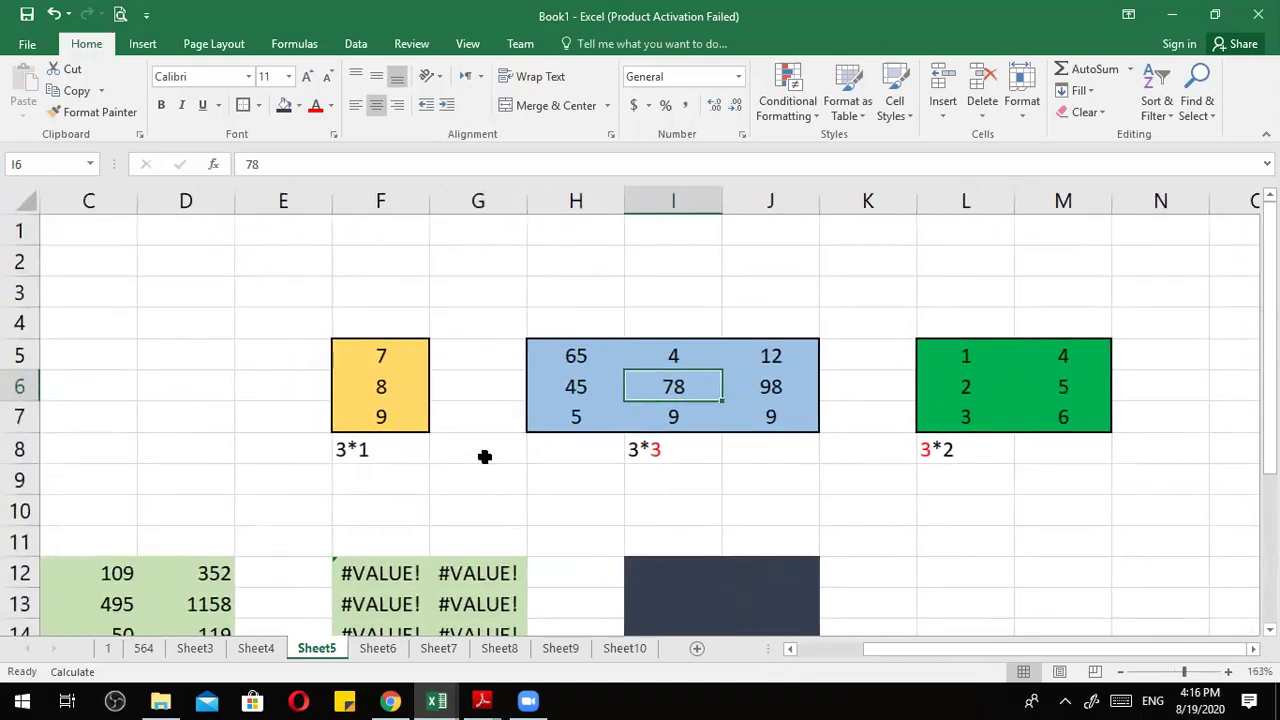
double_click(359, 452)
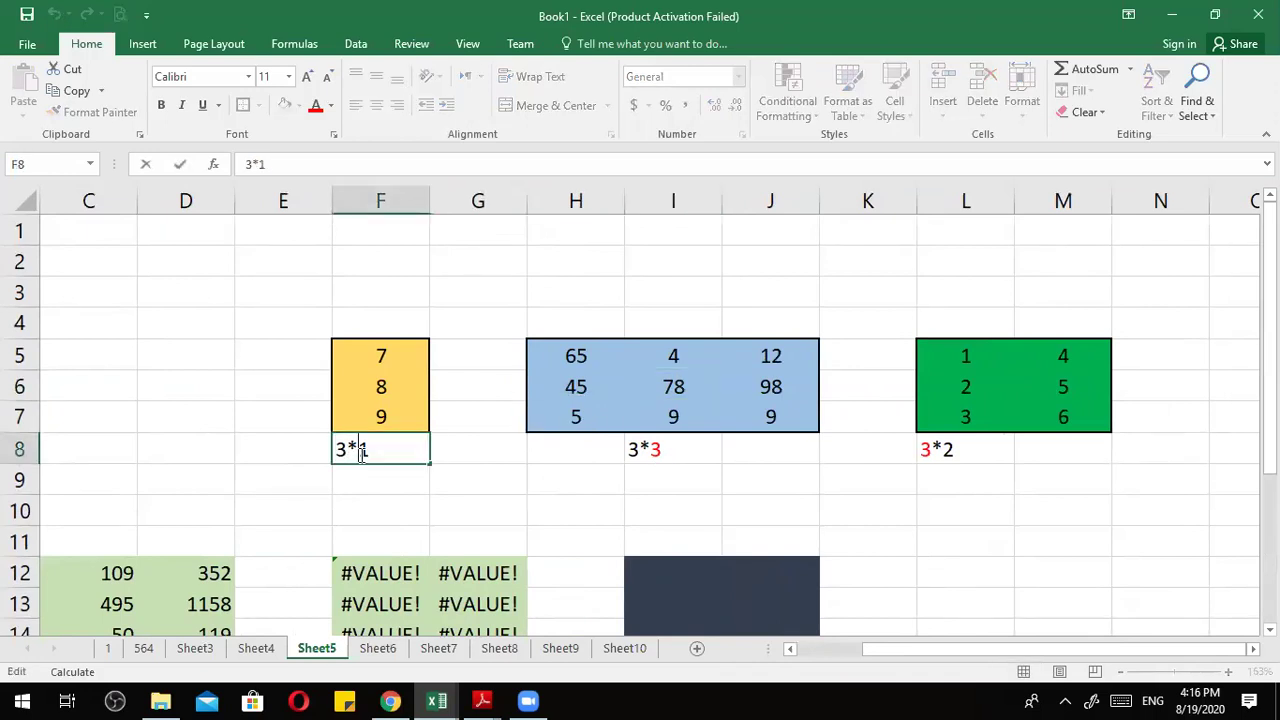
left_click_drag(366, 452, 451, 449)
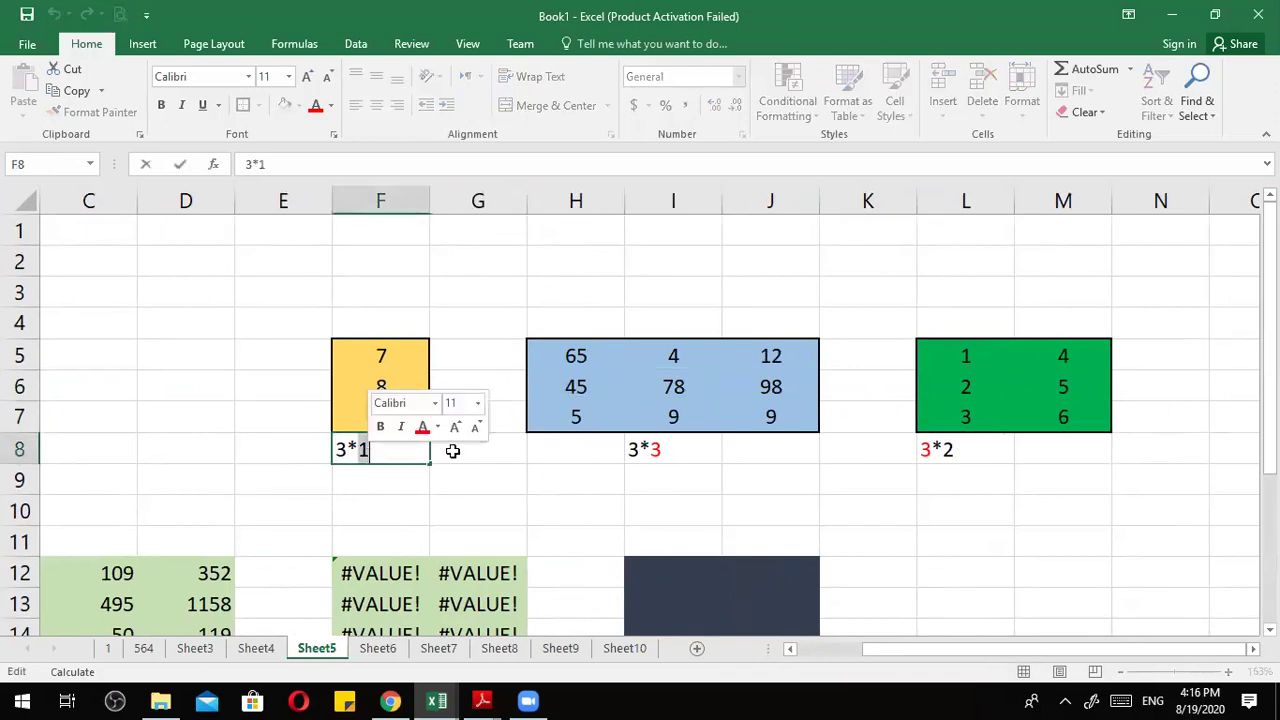
double_click(630, 449)
left_click_drag(629, 450, 639, 450)
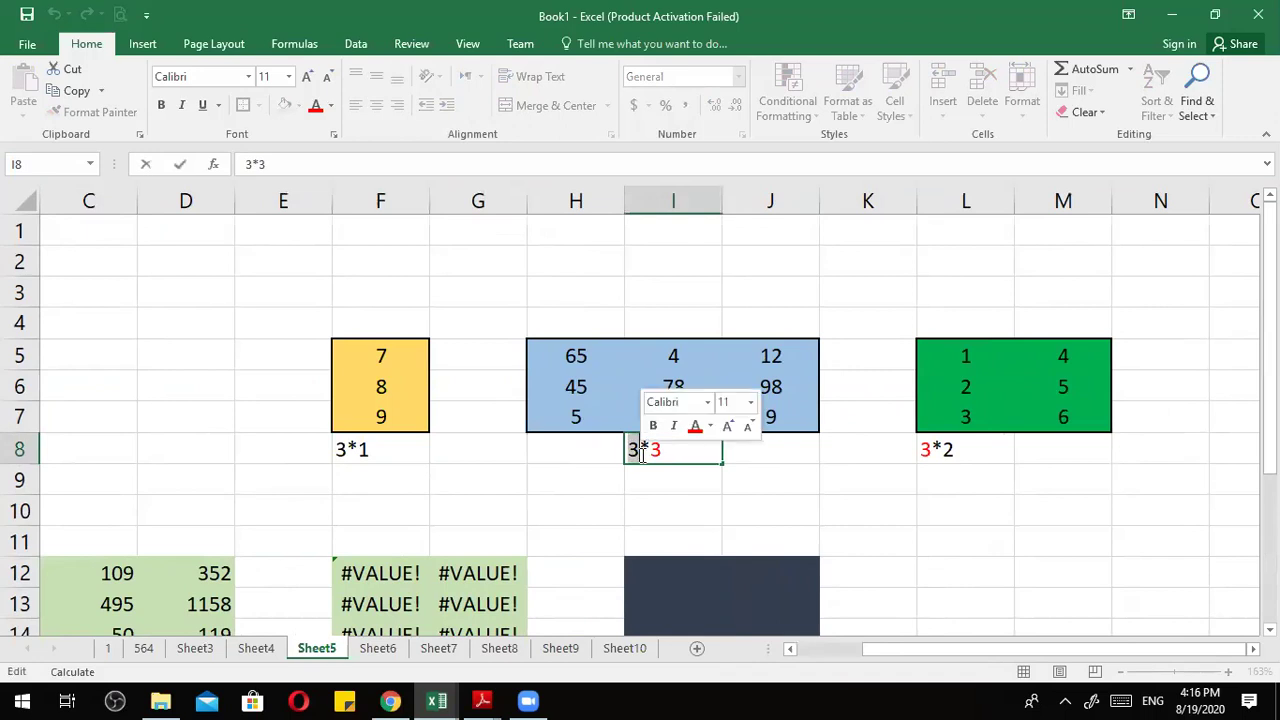
left_click(580, 387)
left_click(652, 362)
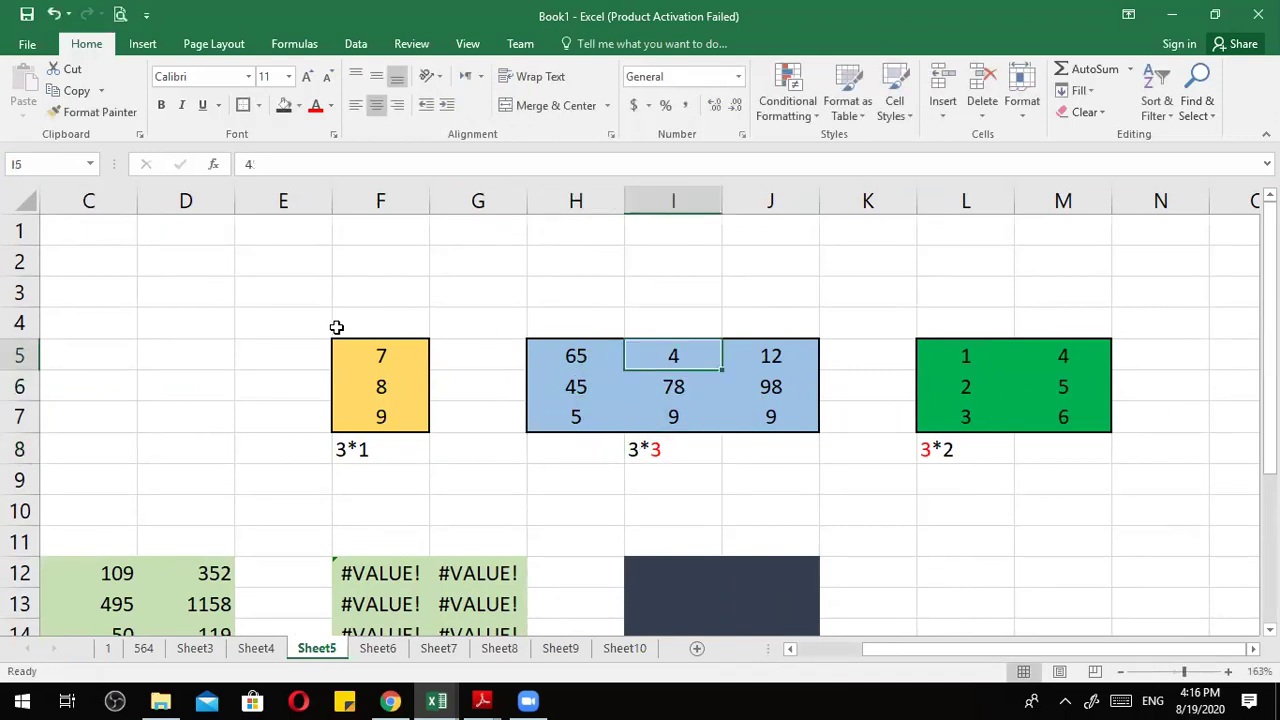
left_click(349, 374)
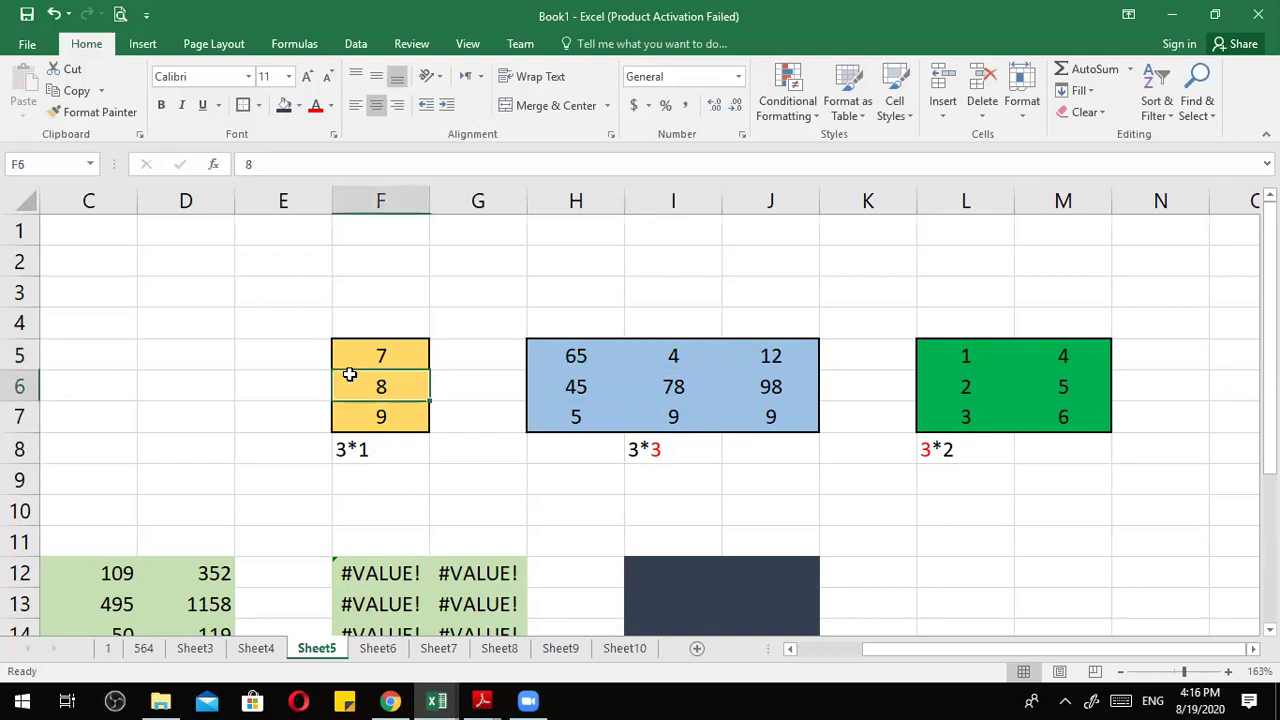
double_click(639, 450)
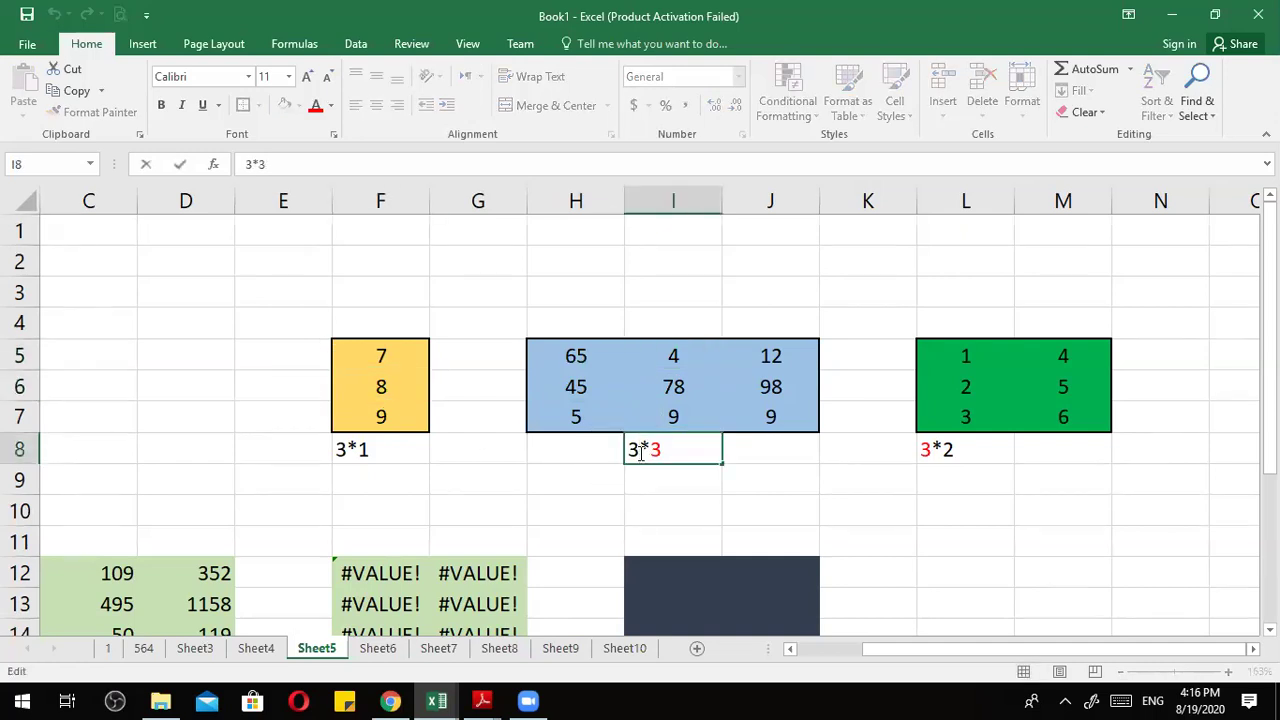
double_click(655, 451)
left_click(372, 441)
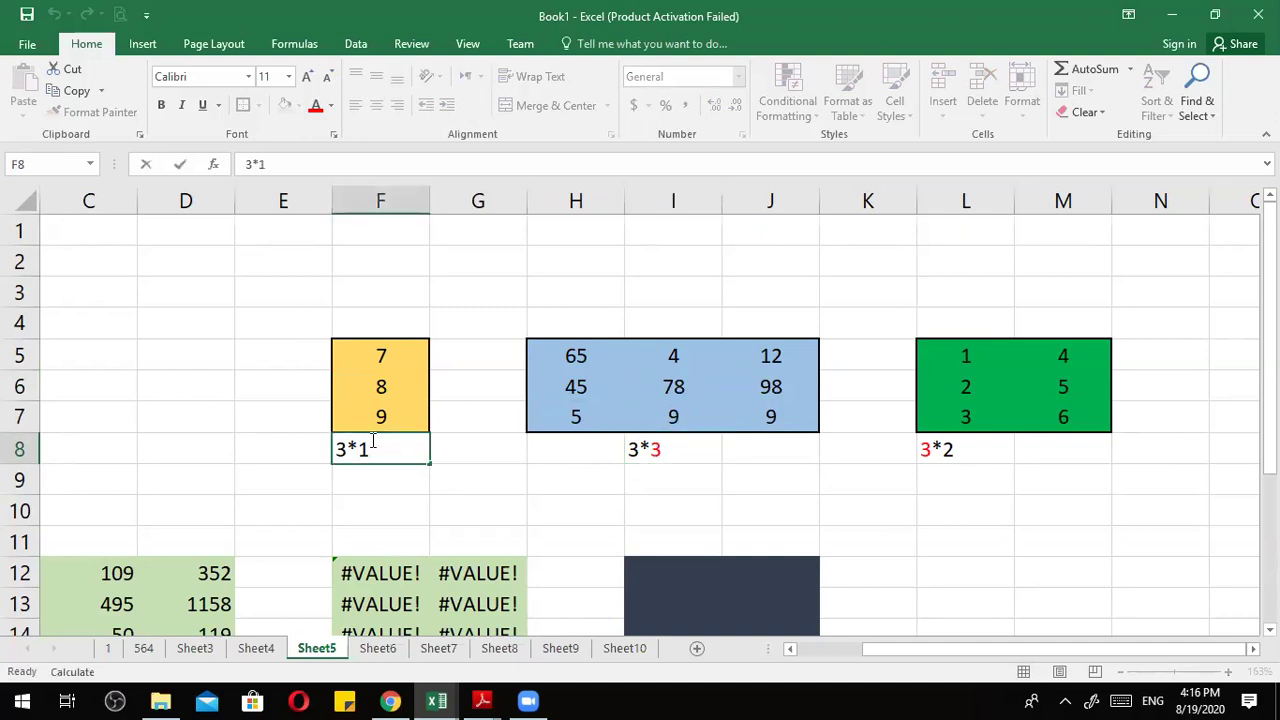
double_click(338, 449)
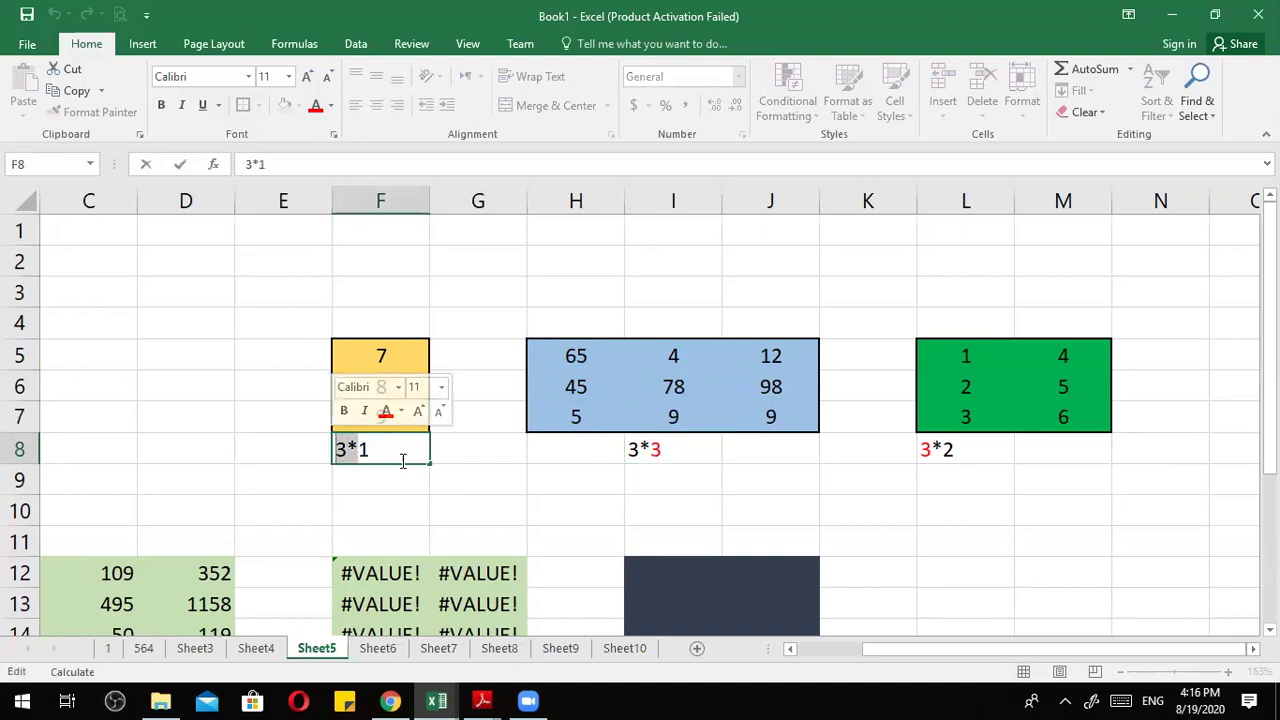
left_click(577, 417)
Label the matrices above their blocks: A in F4 for yellow, B in I4 for blue and C in L4 for green.
scroll(968, 564, "right", 2)
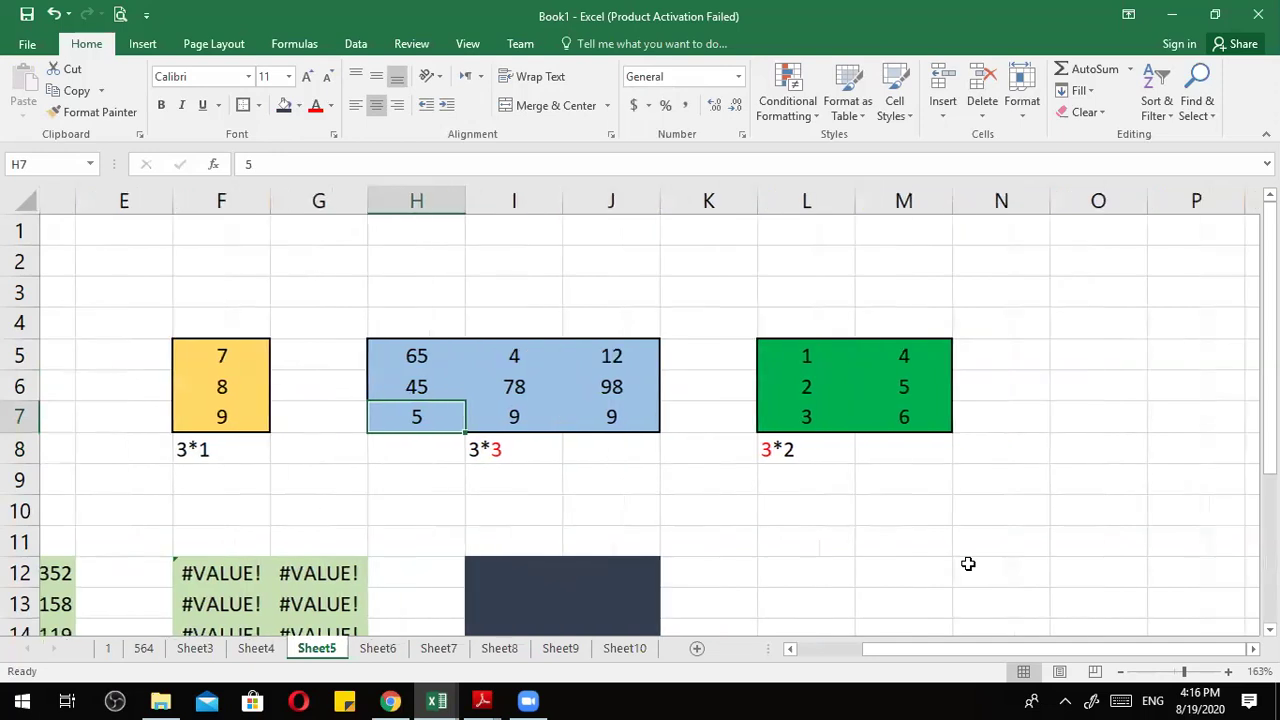
scroll(968, 564, "down", 1)
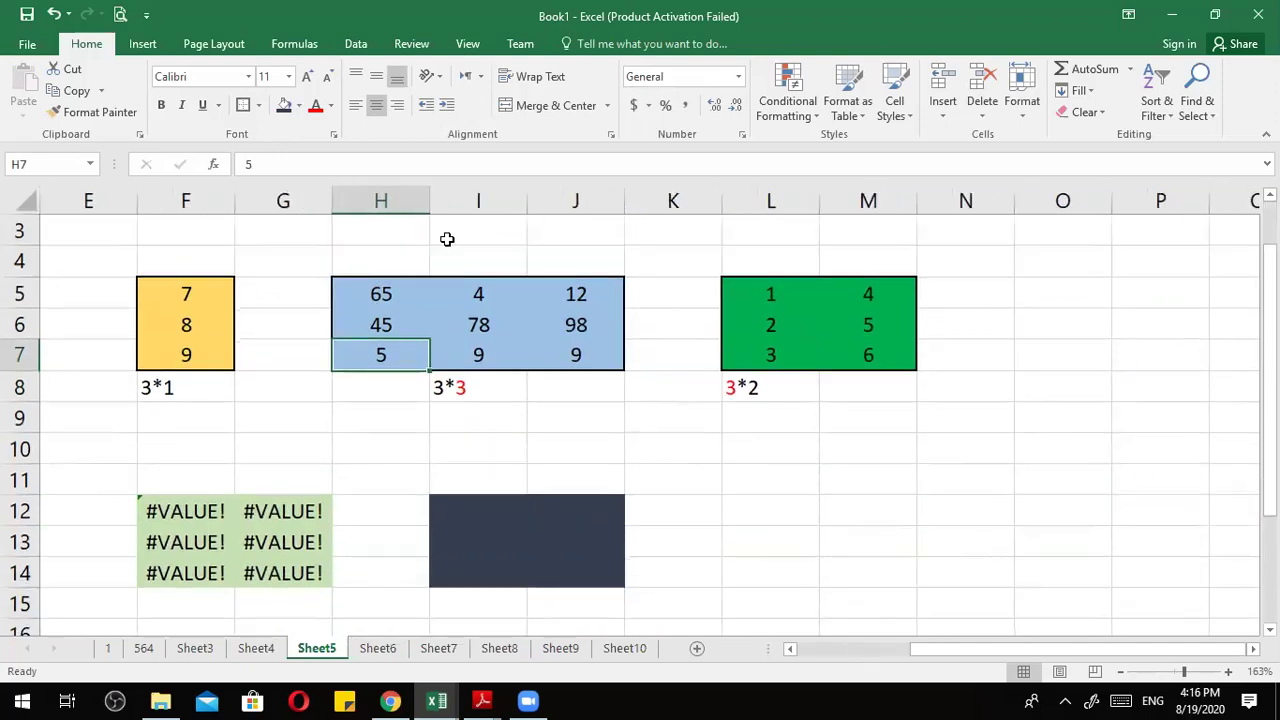
left_click(773, 496)
left_click(489, 263)
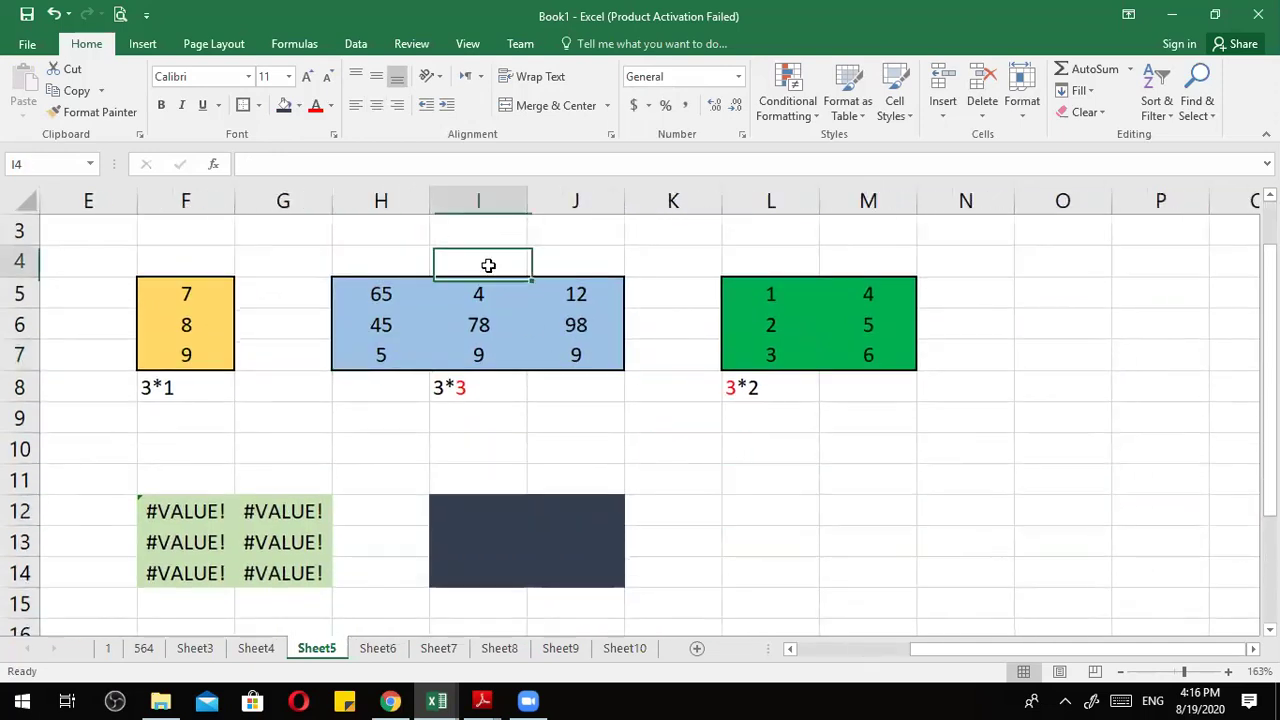
type("B")
left_click(203, 258)
type("A")
left_click(780, 270)
type("C")
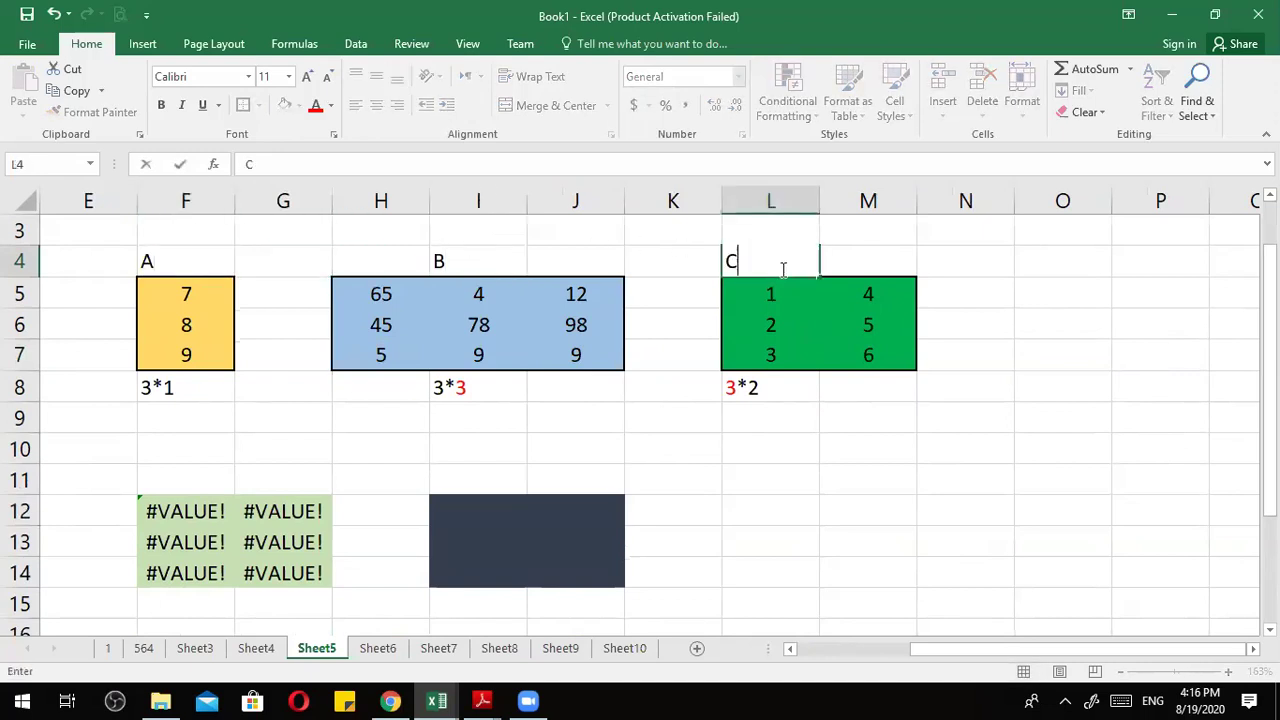
Enter the multiplication order b*c as text in L11.
left_click(790, 466)
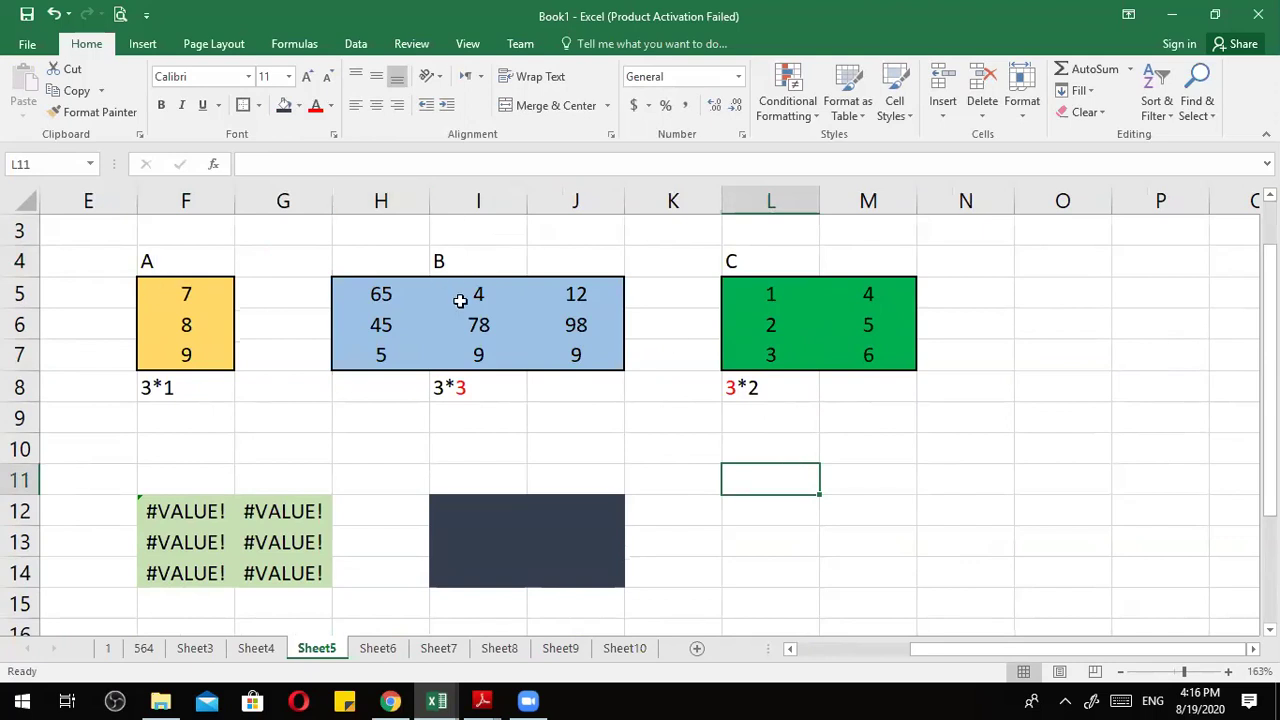
type("b*")
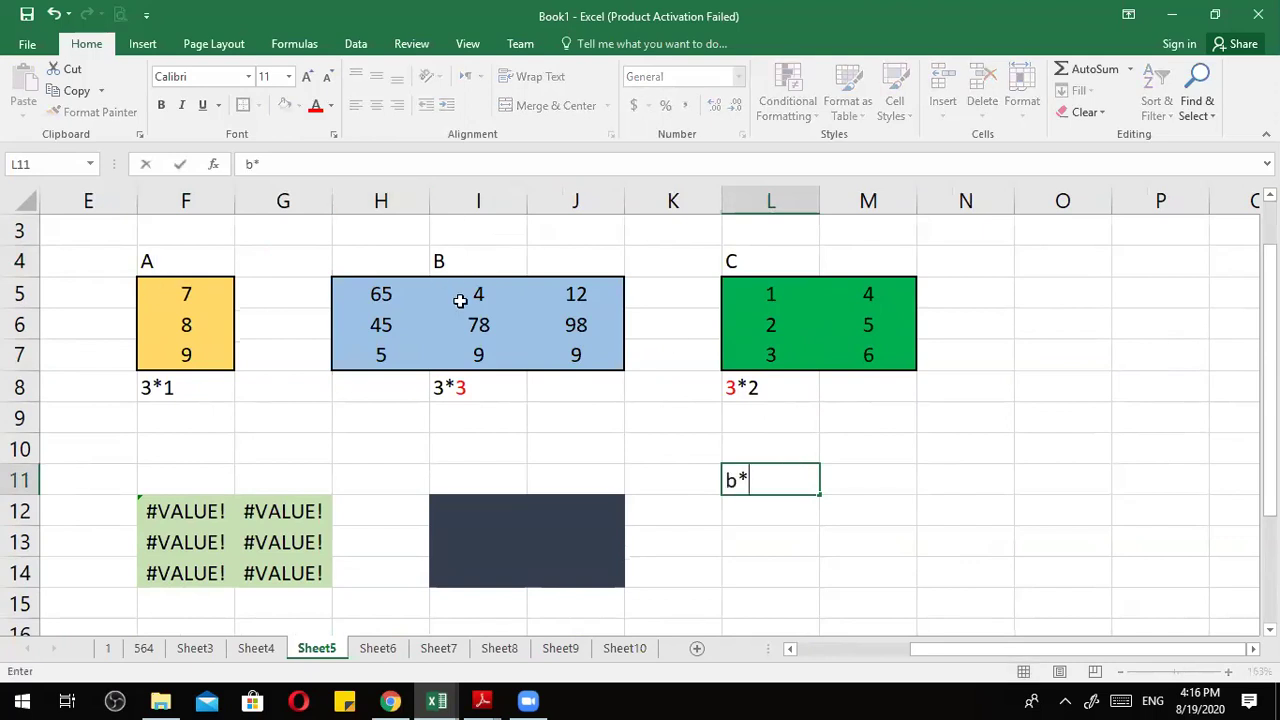
left_click(844, 509)
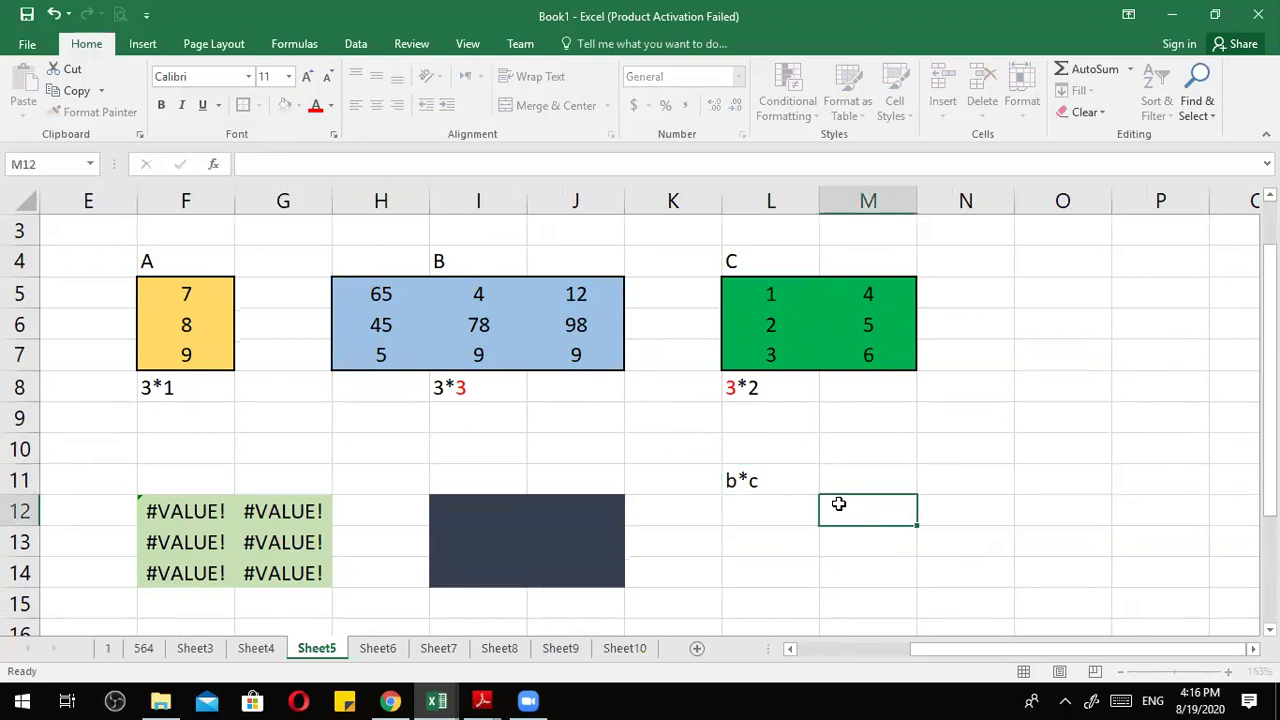
left_click_drag(843, 505, 771, 480)
left_click(750, 505)
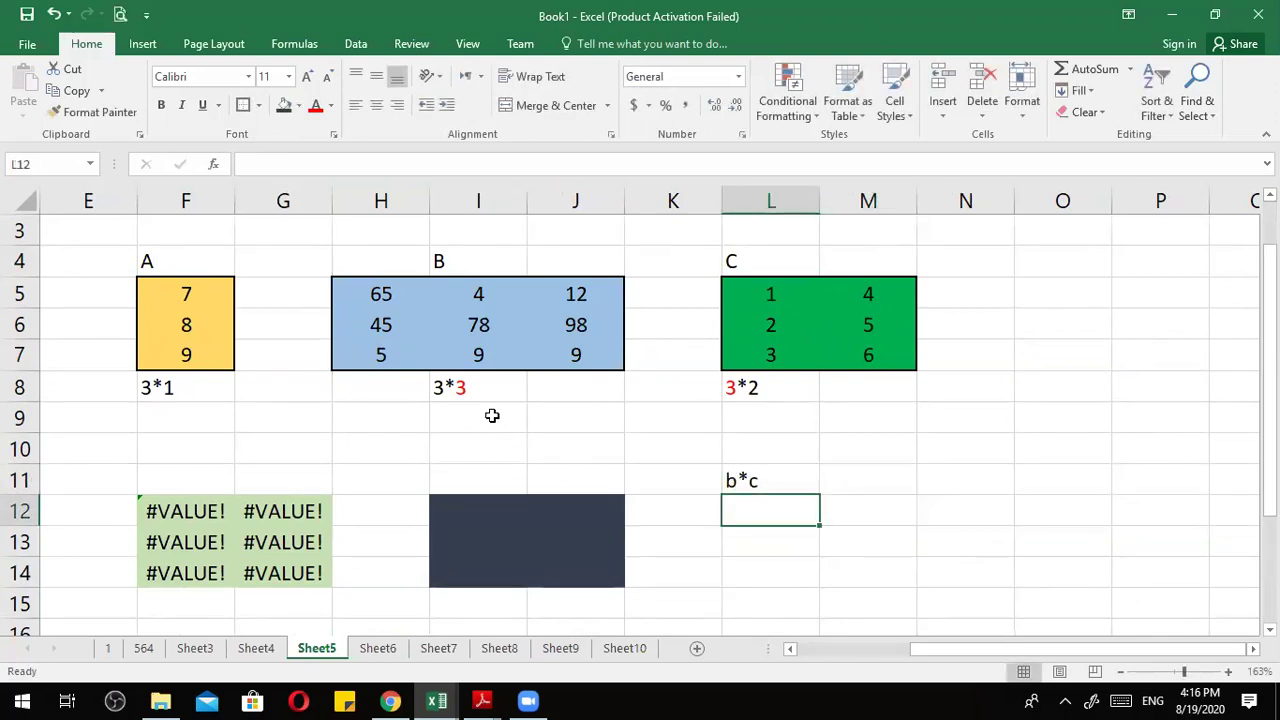
Check the column count in I8 against the row count in F8, and change the multiplication order in L11 to b*a.
double_click(460, 387)
double_click(460, 387)
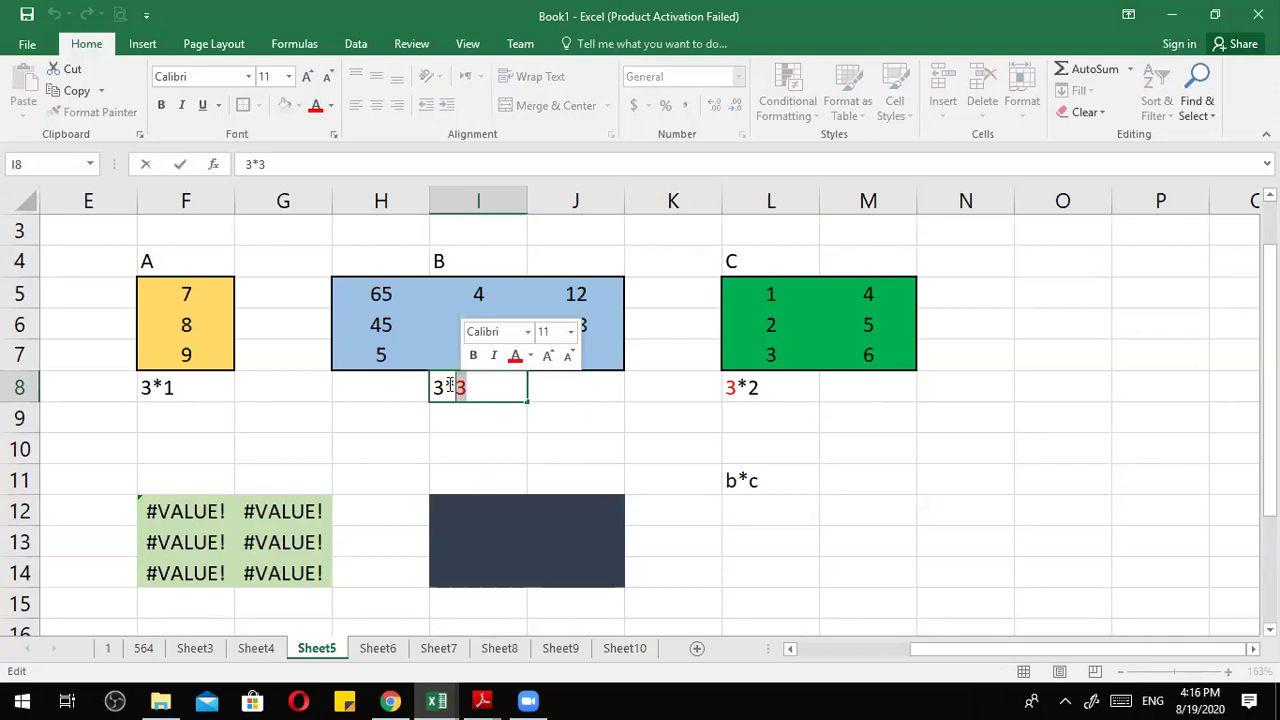
left_click(145, 387)
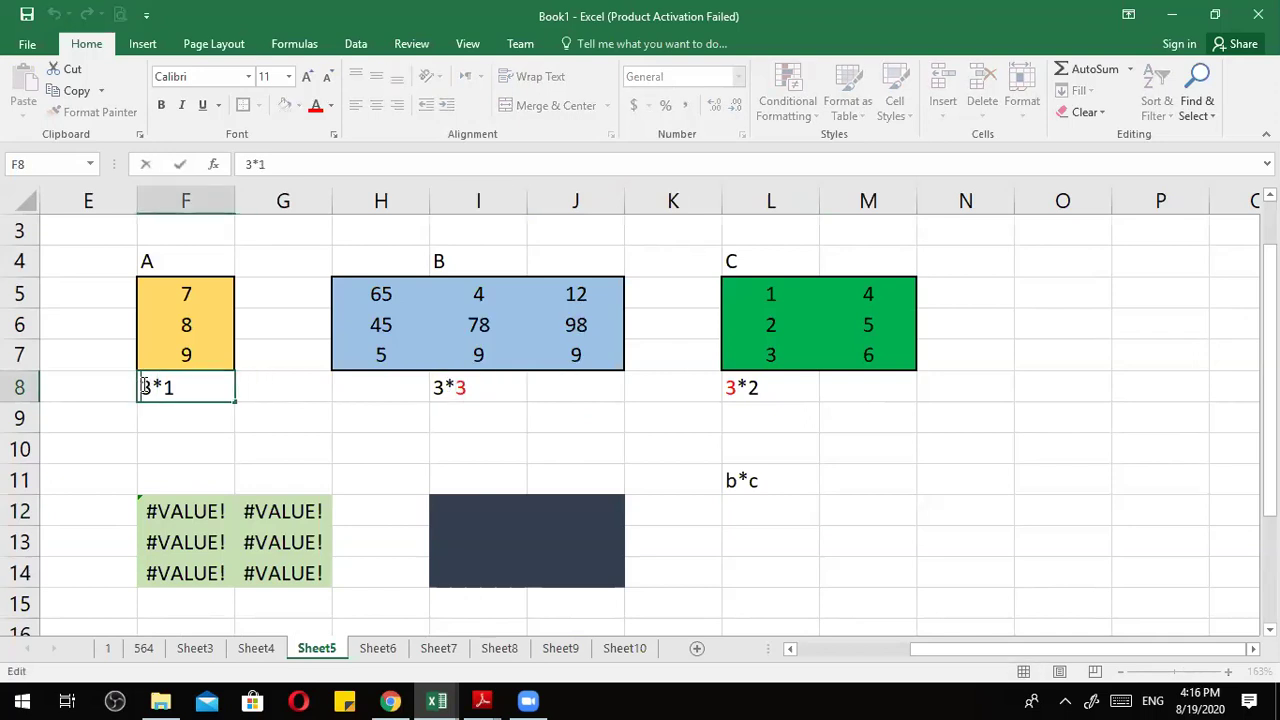
left_click(752, 483)
double_click(752, 483)
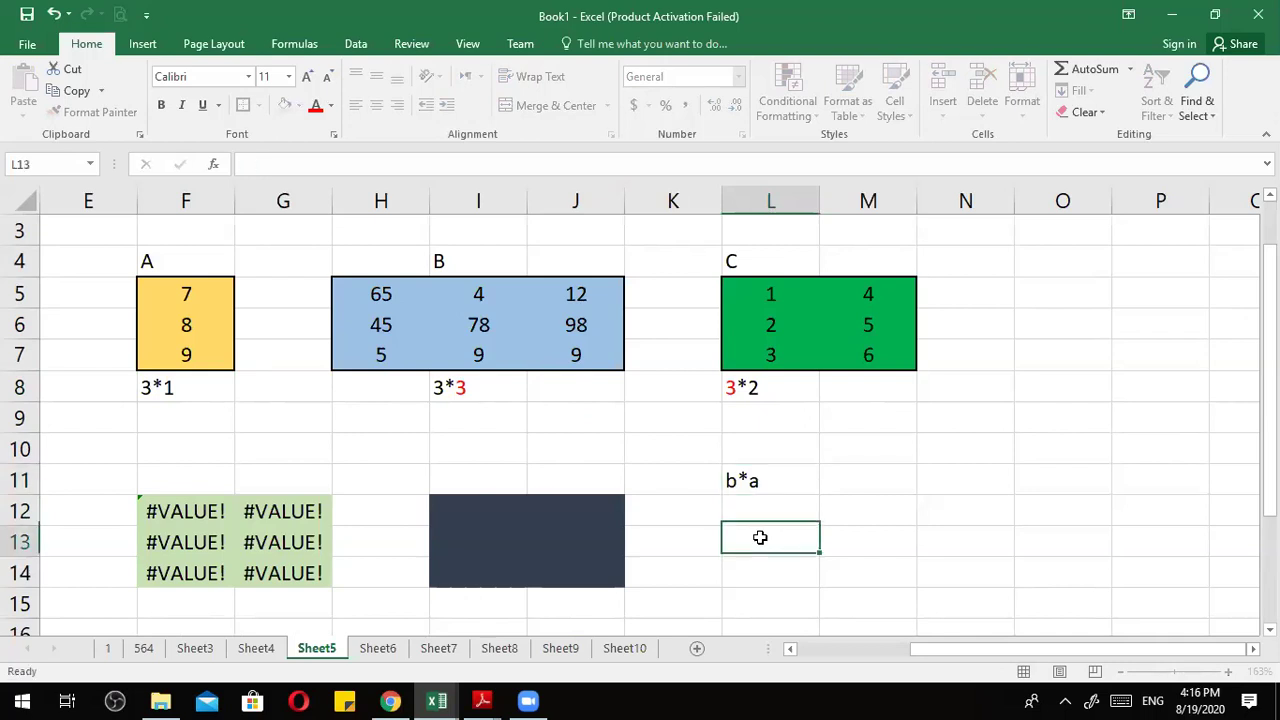
key("Return")
left_click(756, 466)
left_click(149, 387)
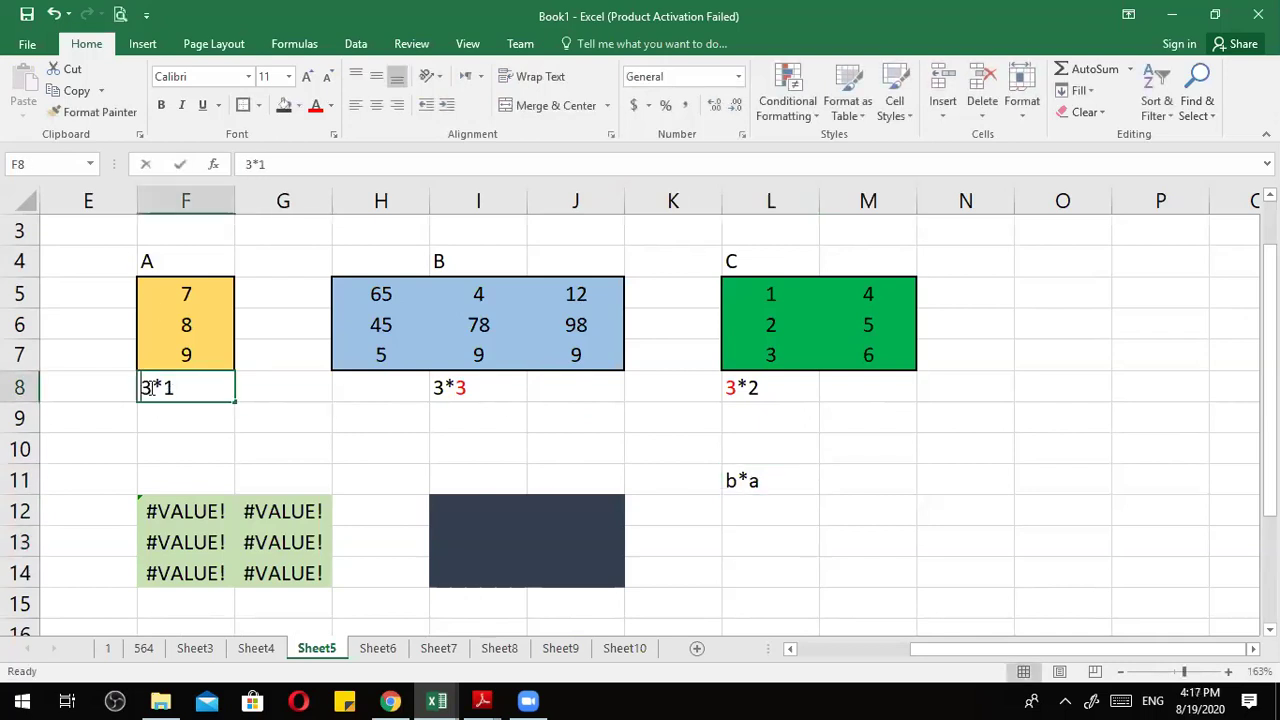
Check matrix A's row count in the F8 size label and shade the three-cell result range M11:M13 light blue.
double_click(149, 387)
left_click_drag(152, 387, 141, 387)
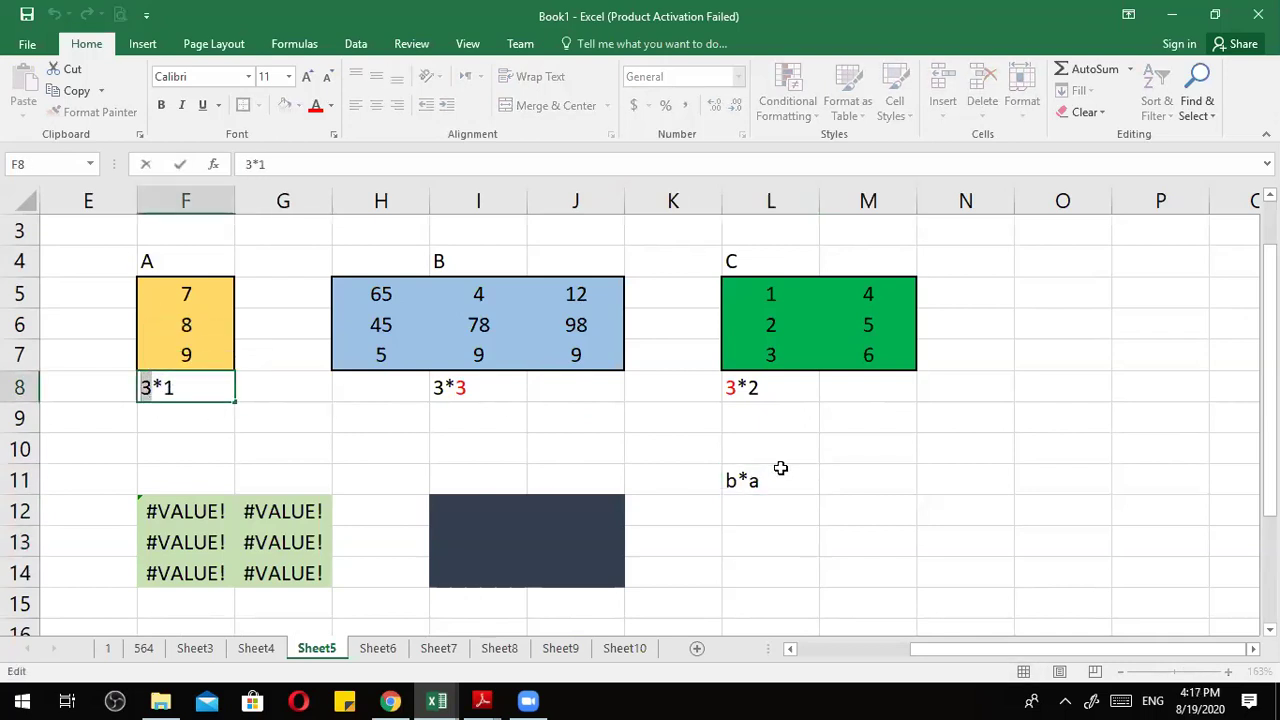
left_click(831, 485)
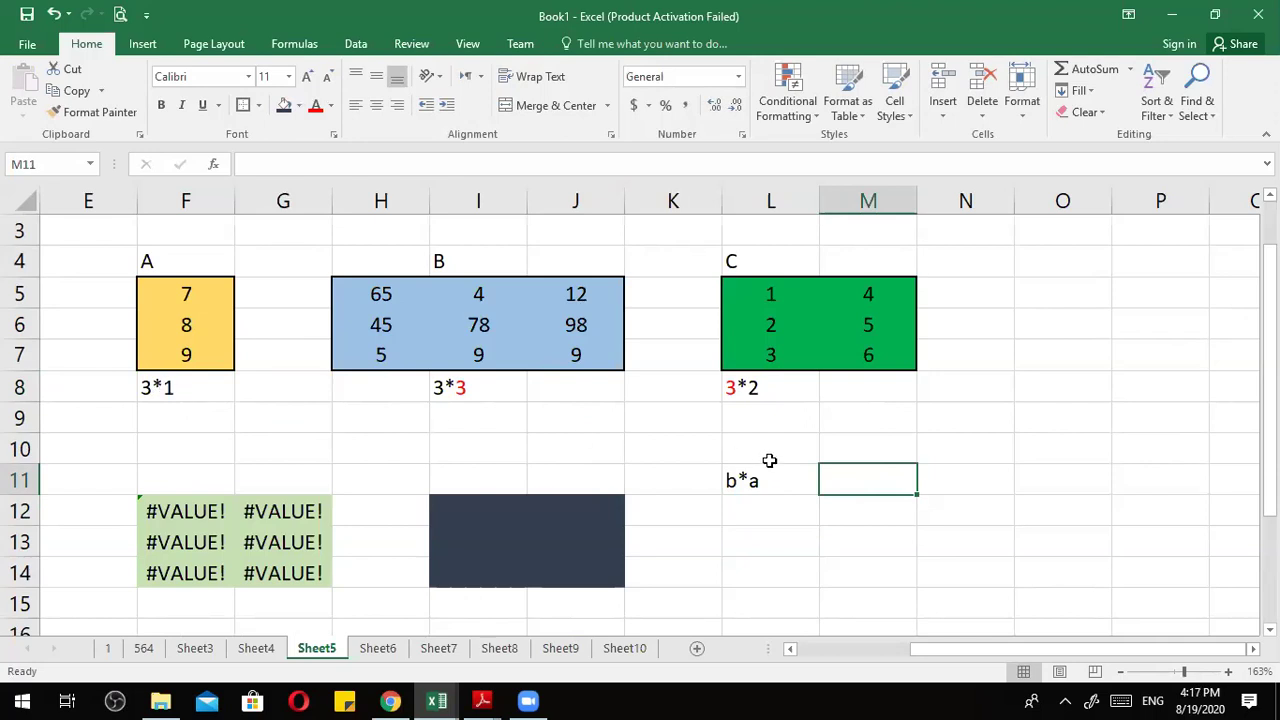
left_click_drag(908, 484, 887, 541)
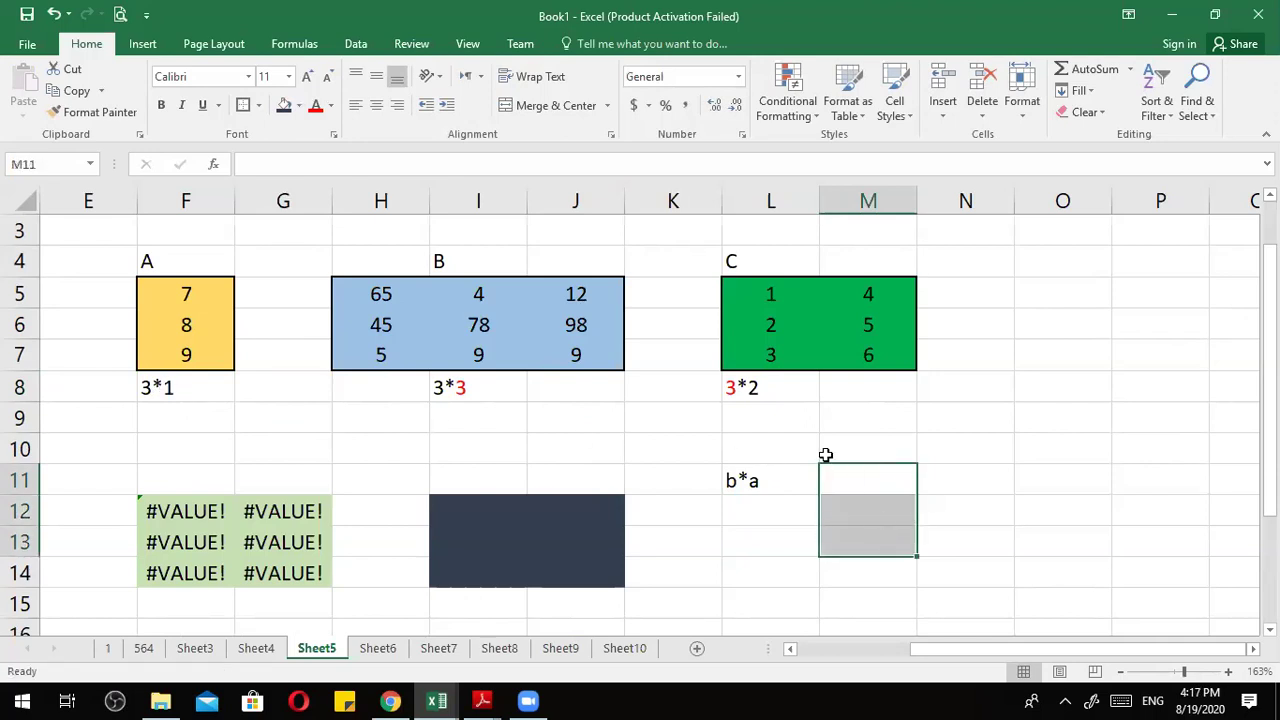
left_click(298, 106)
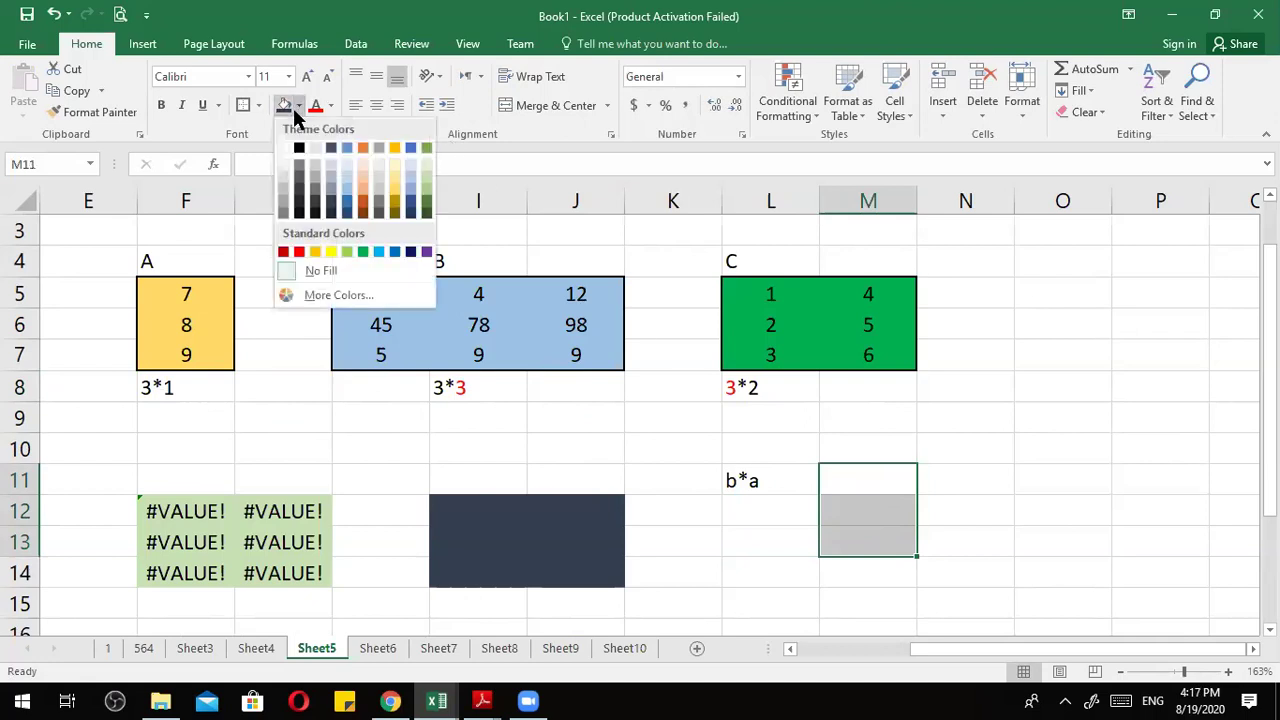
left_click(410, 186)
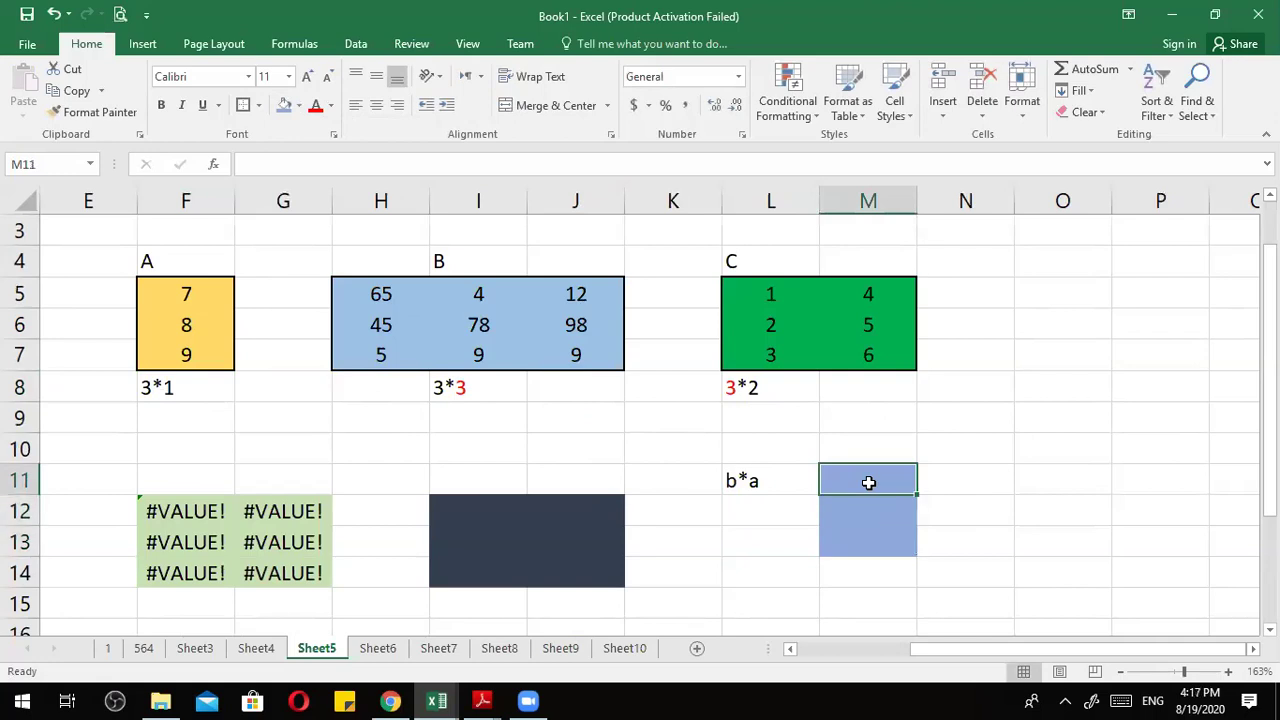
Multiply matrix B by matrix A in M11:M13 with the array formula =MMULT(H5:J7,F5:F7).
left_click_drag(869, 482, 868, 548)
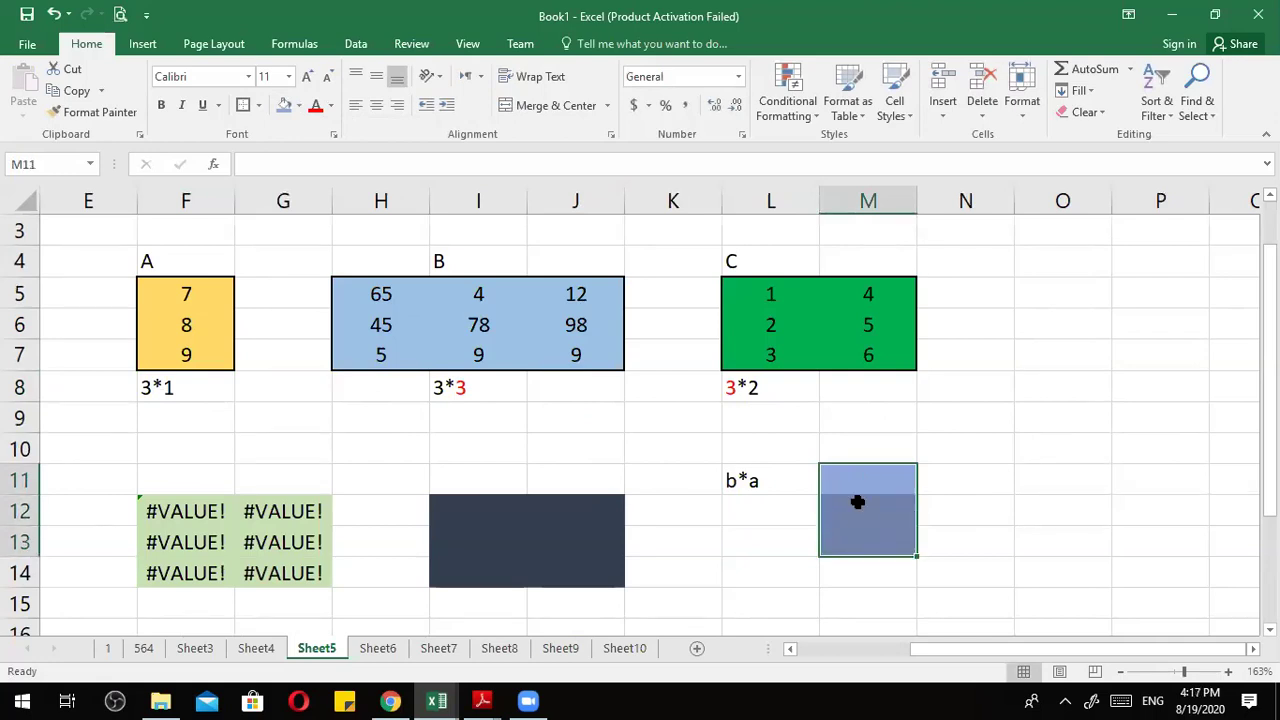
type("=mmult")
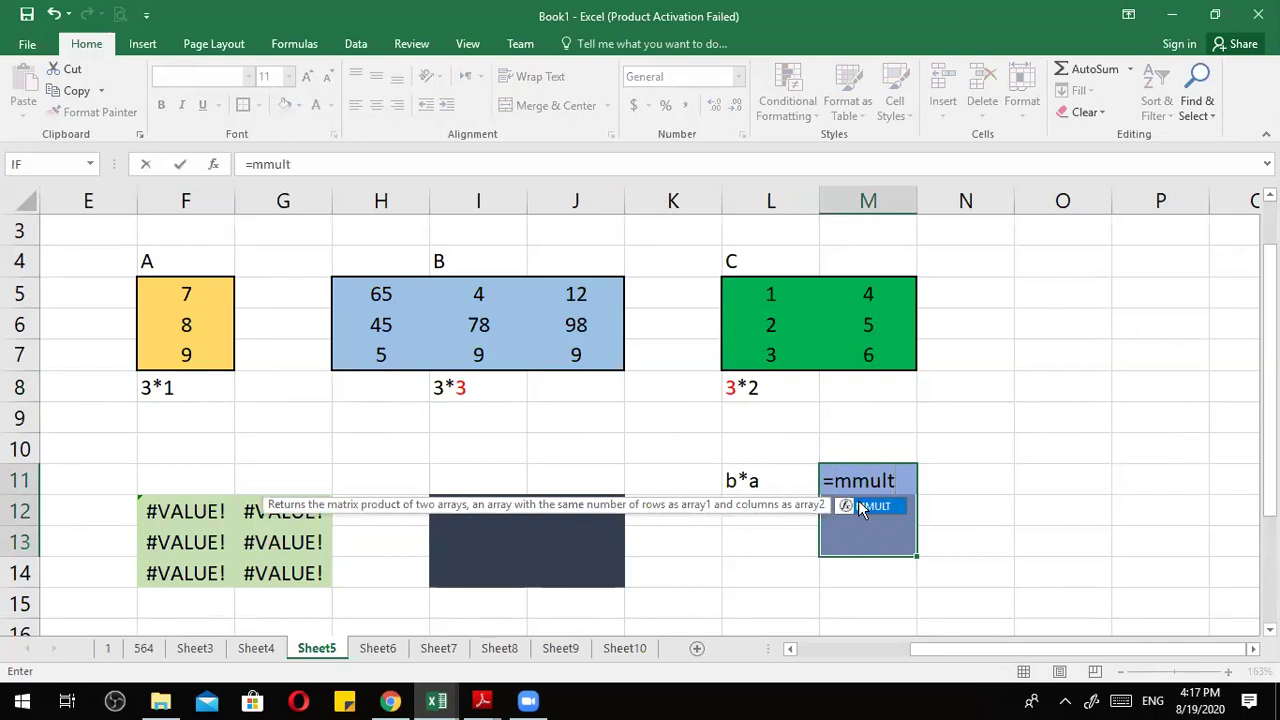
double_click(871, 507)
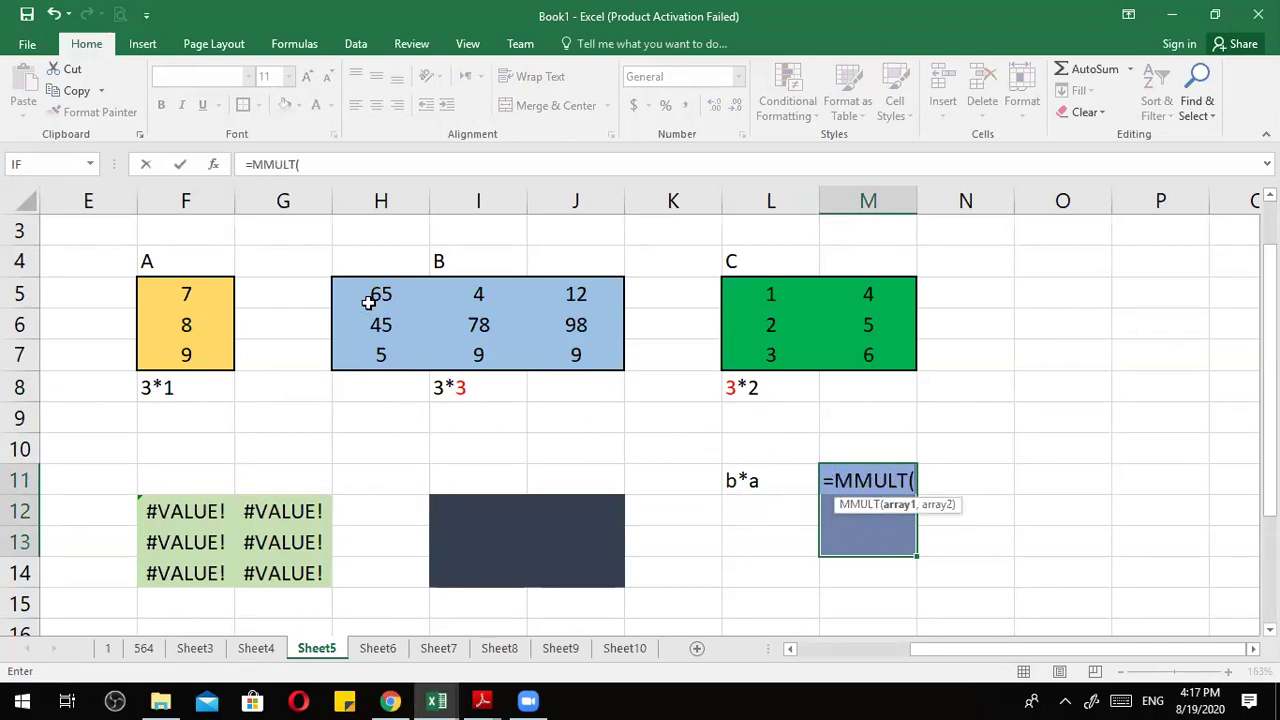
left_click_drag(372, 302, 595, 355)
type(",")
left_click_drag(150, 285, 162, 357)
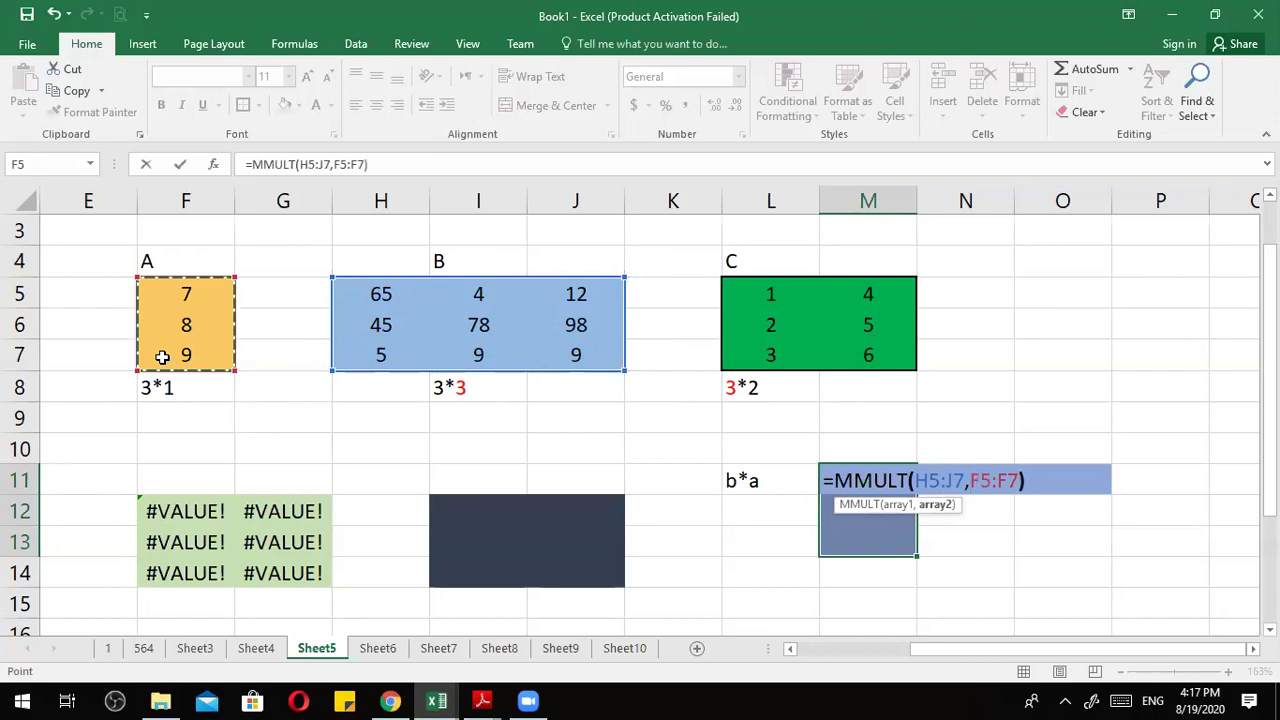
type(")")
key("ctrl+shift+Return")
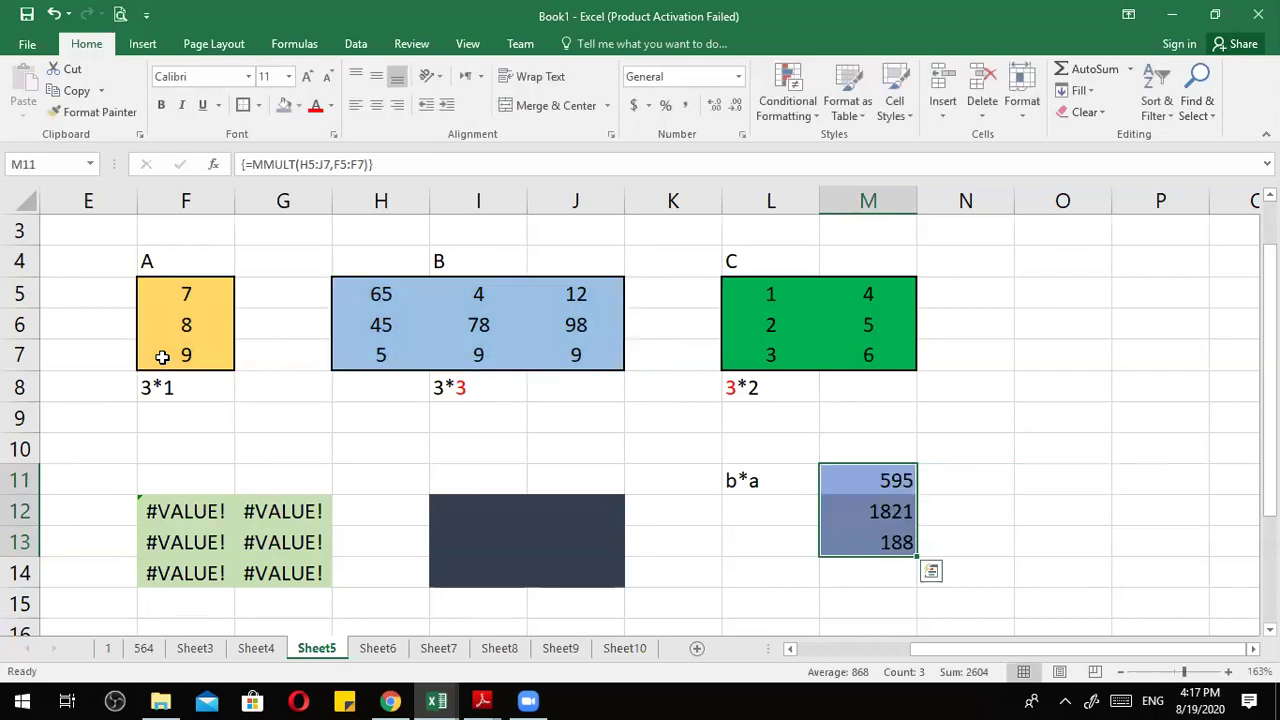
left_click(758, 524)
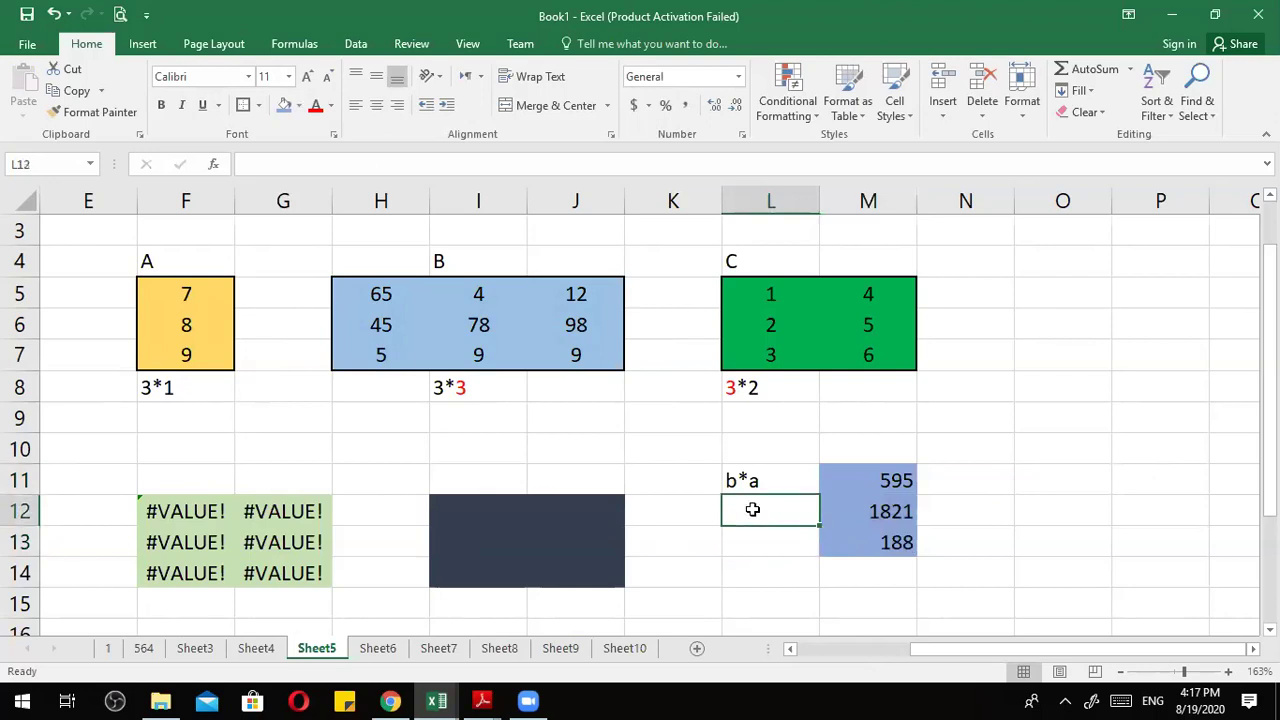
Switch to Chapter 14.pdf in Adobe Reader and review the matrix algebra Example 14.8 and the Summary slides through page 48.
scroll(740, 482, "down", 6)
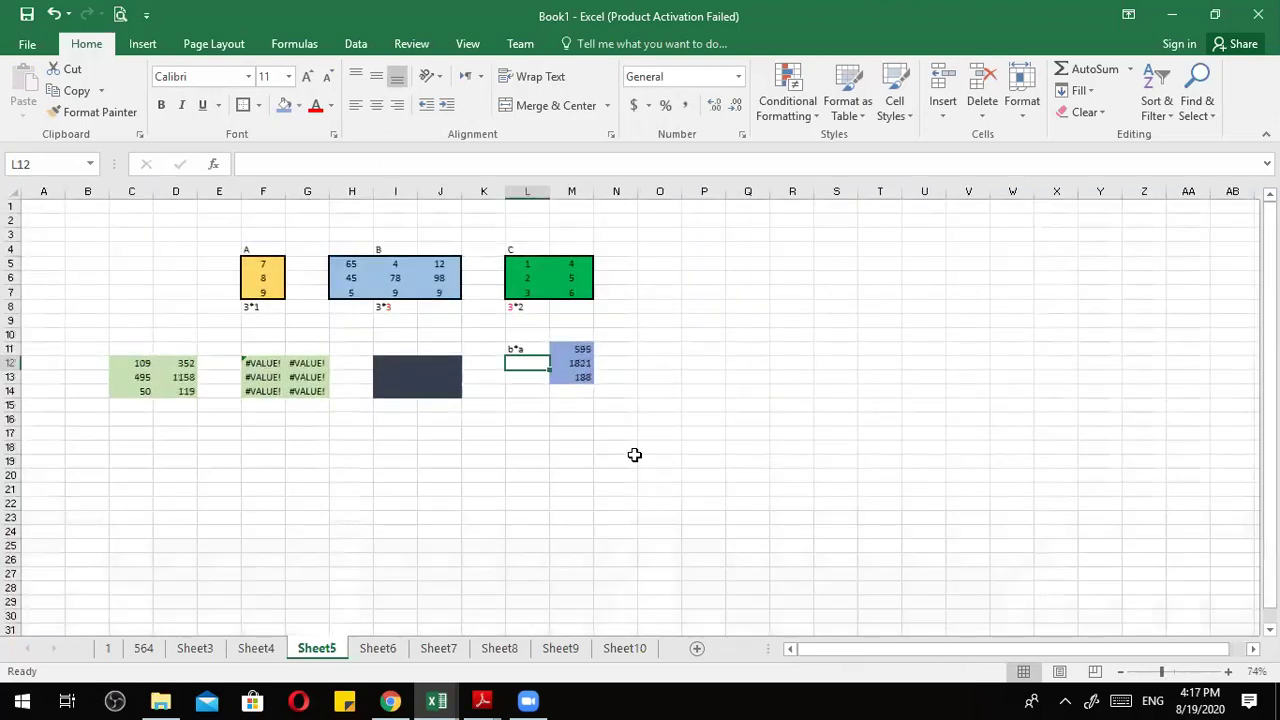
left_click(437, 701)
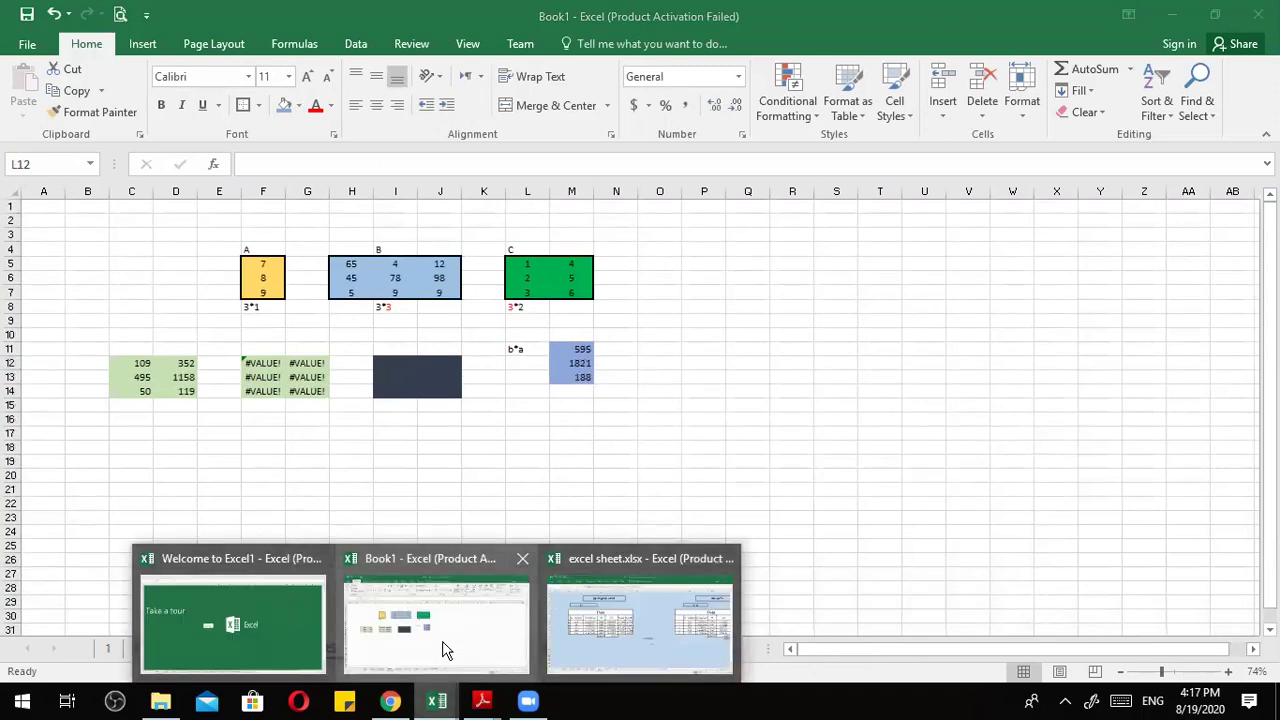
mouse_move(482, 701)
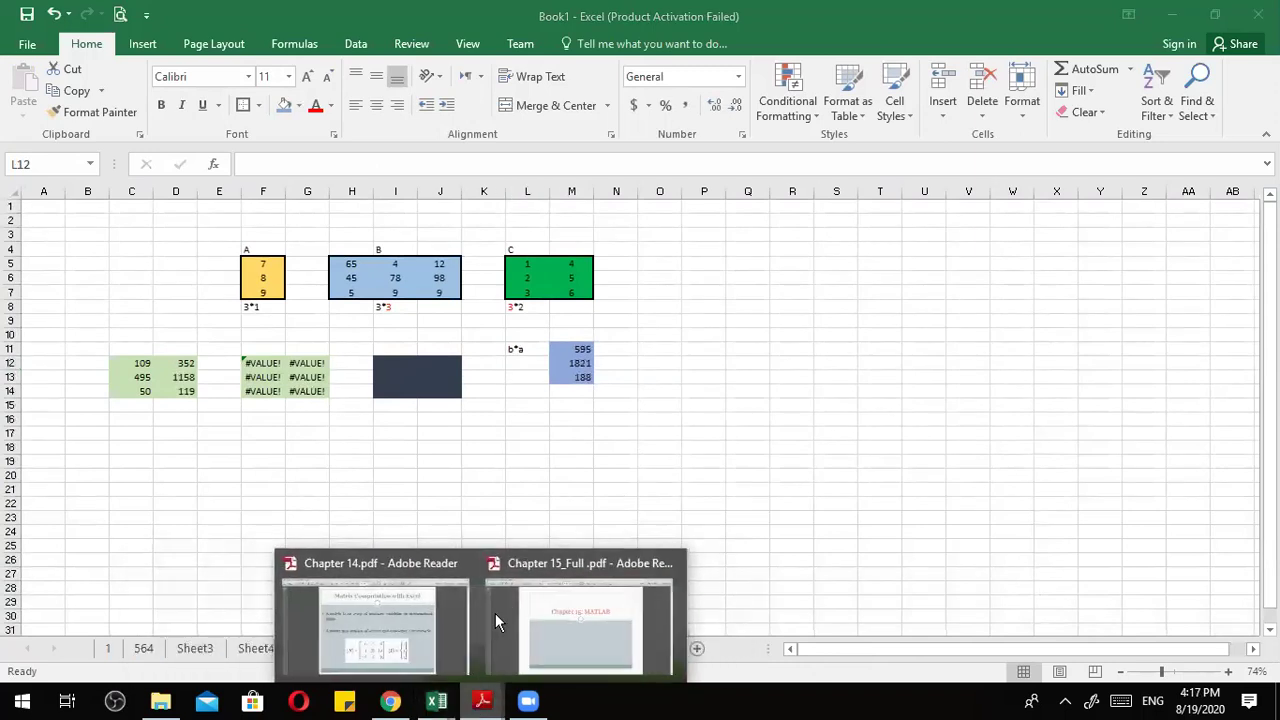
left_click(384, 613)
scroll(598, 514, "down", 2)
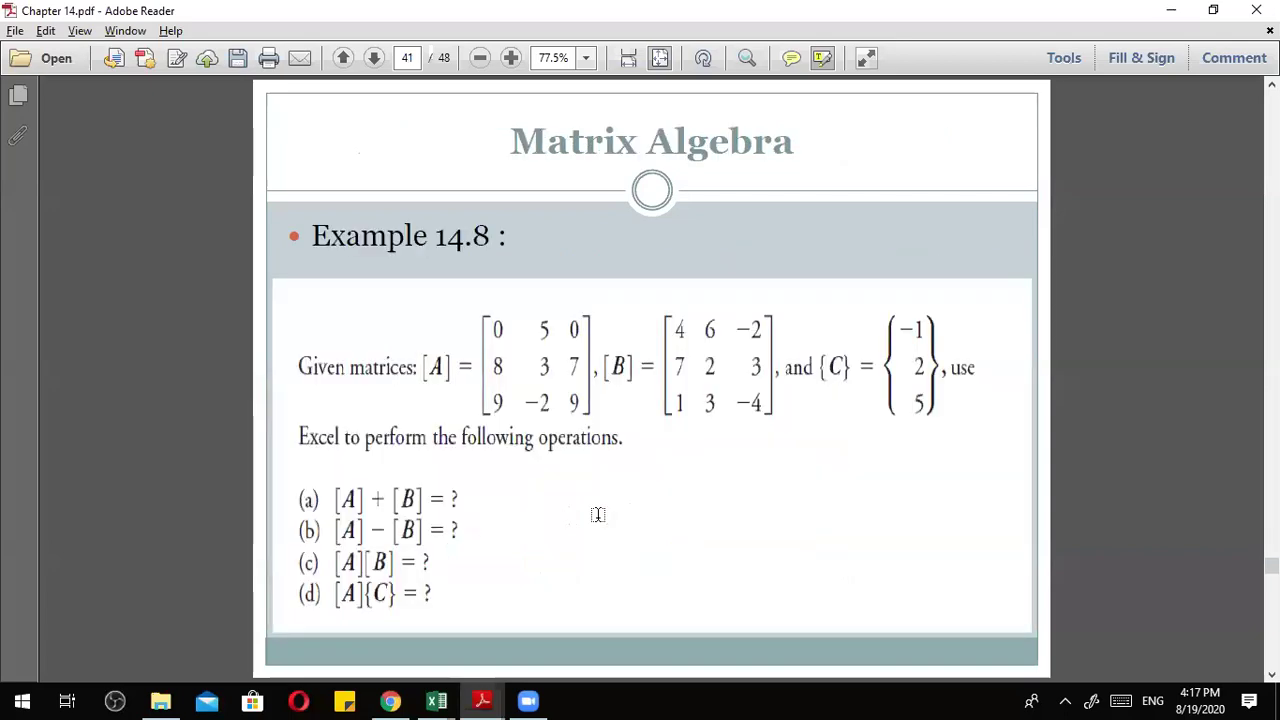
scroll(368, 598, "down", 2)
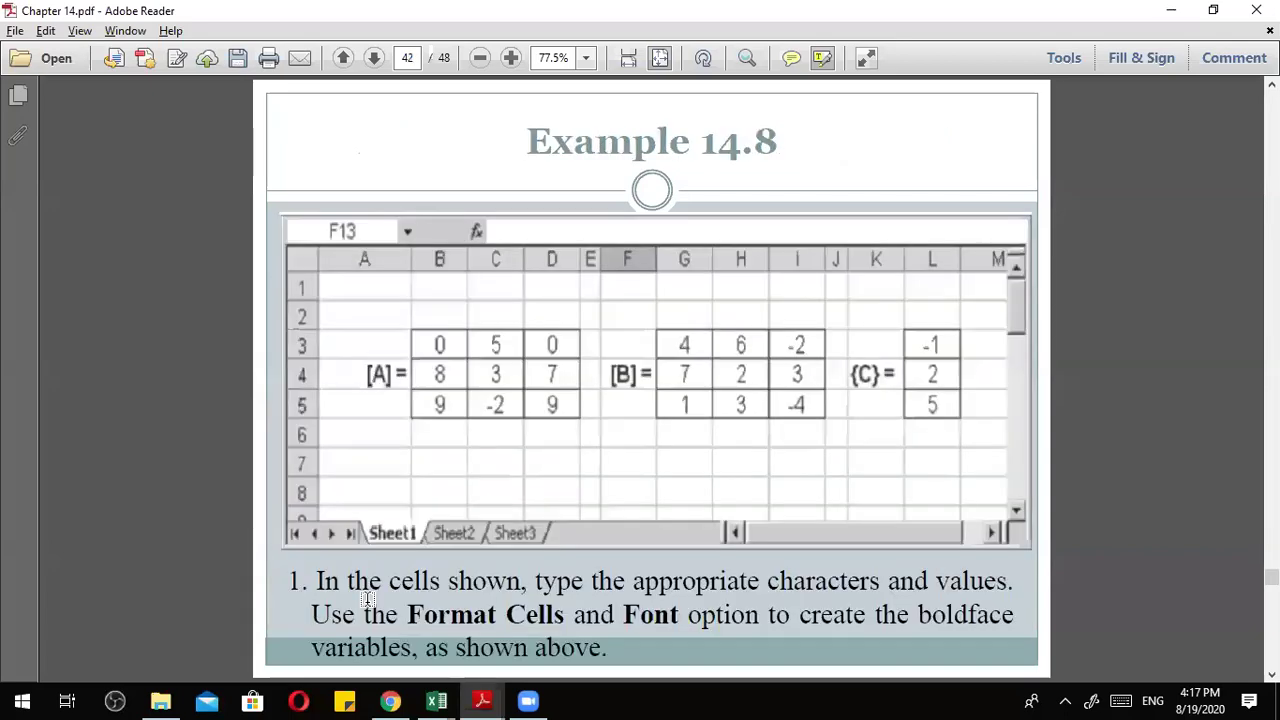
scroll(368, 598, "down", 2)
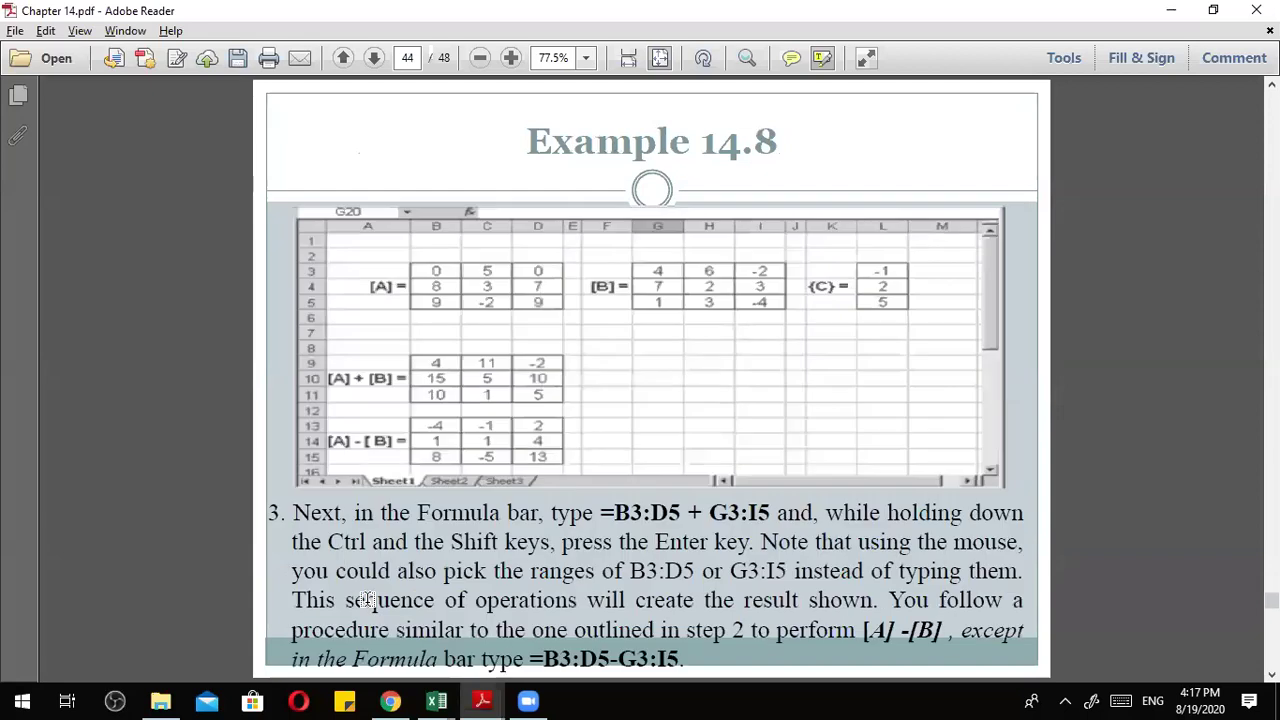
scroll(368, 598, "down", 1)
scroll(368, 598, "up", 1)
scroll(368, 598, "down", 2)
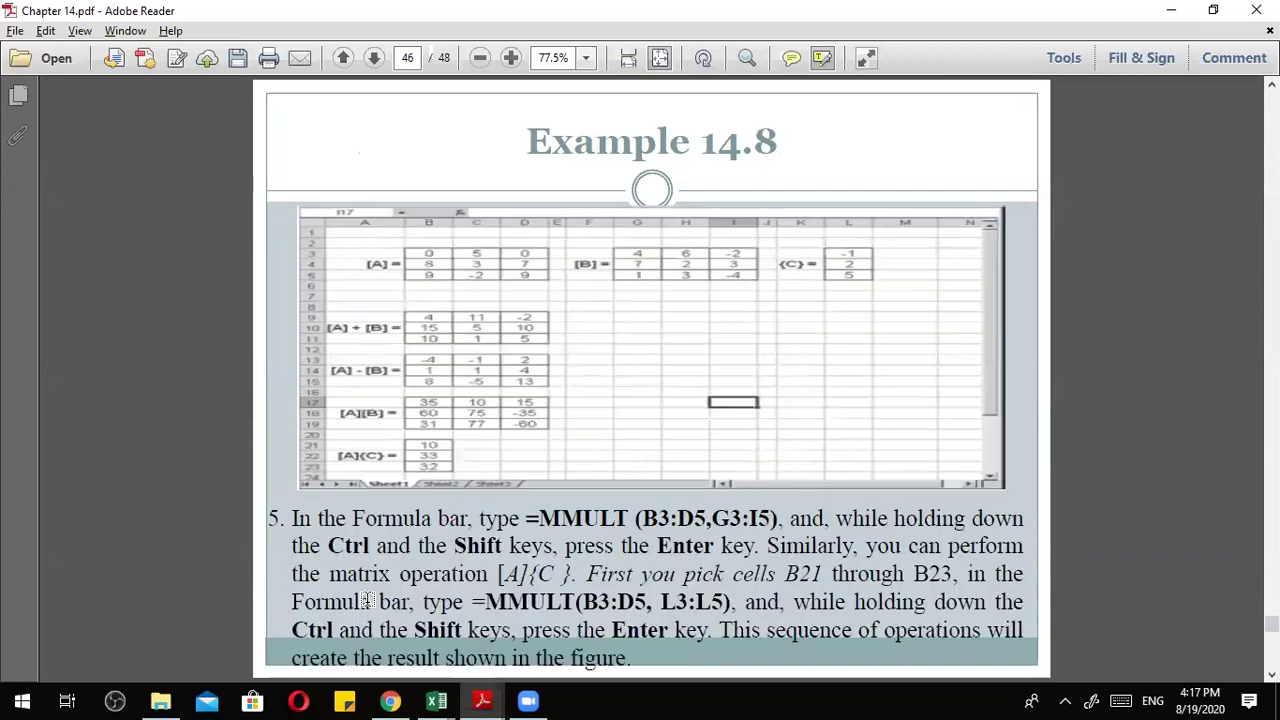
scroll(368, 598, "down", 1)
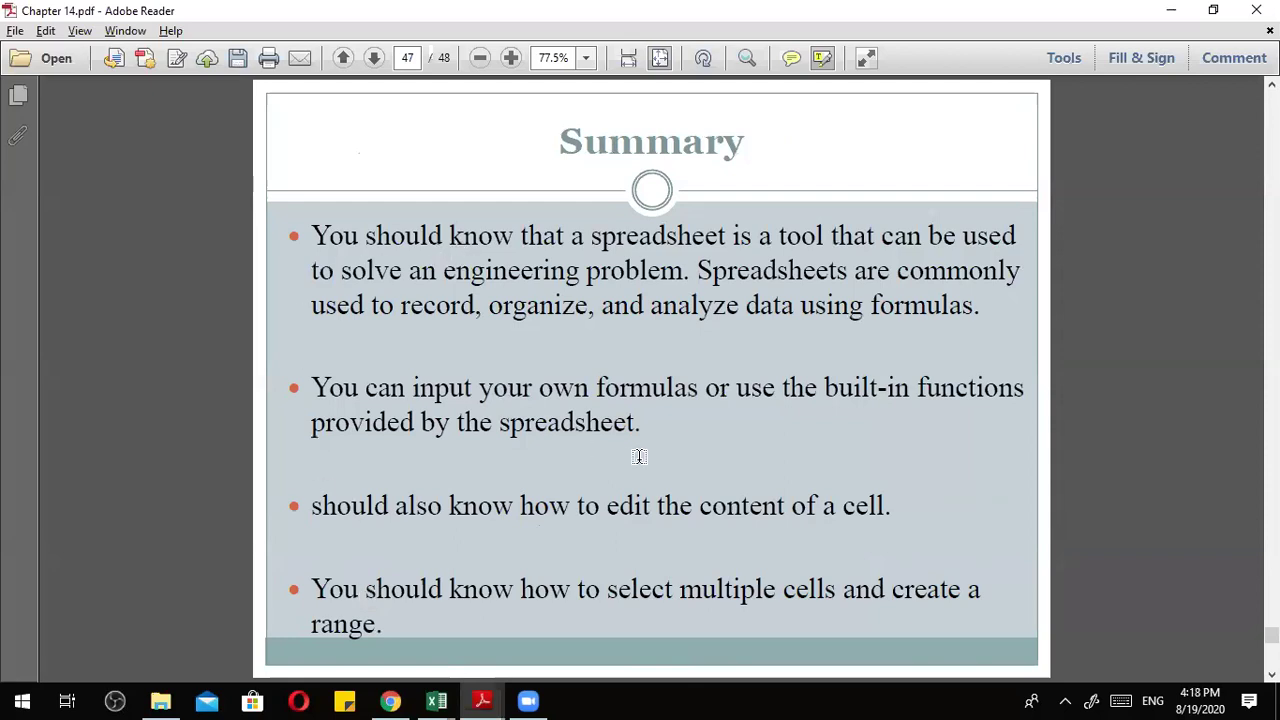
scroll(639, 456, "down", 1)
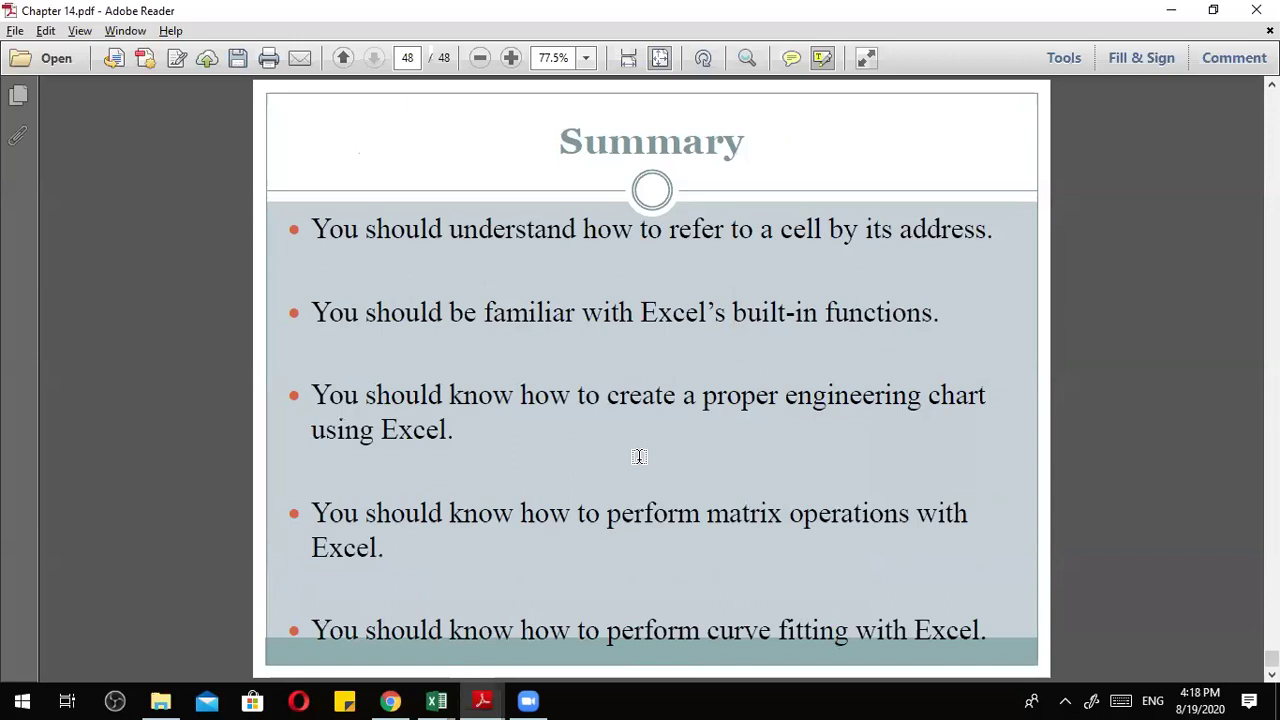